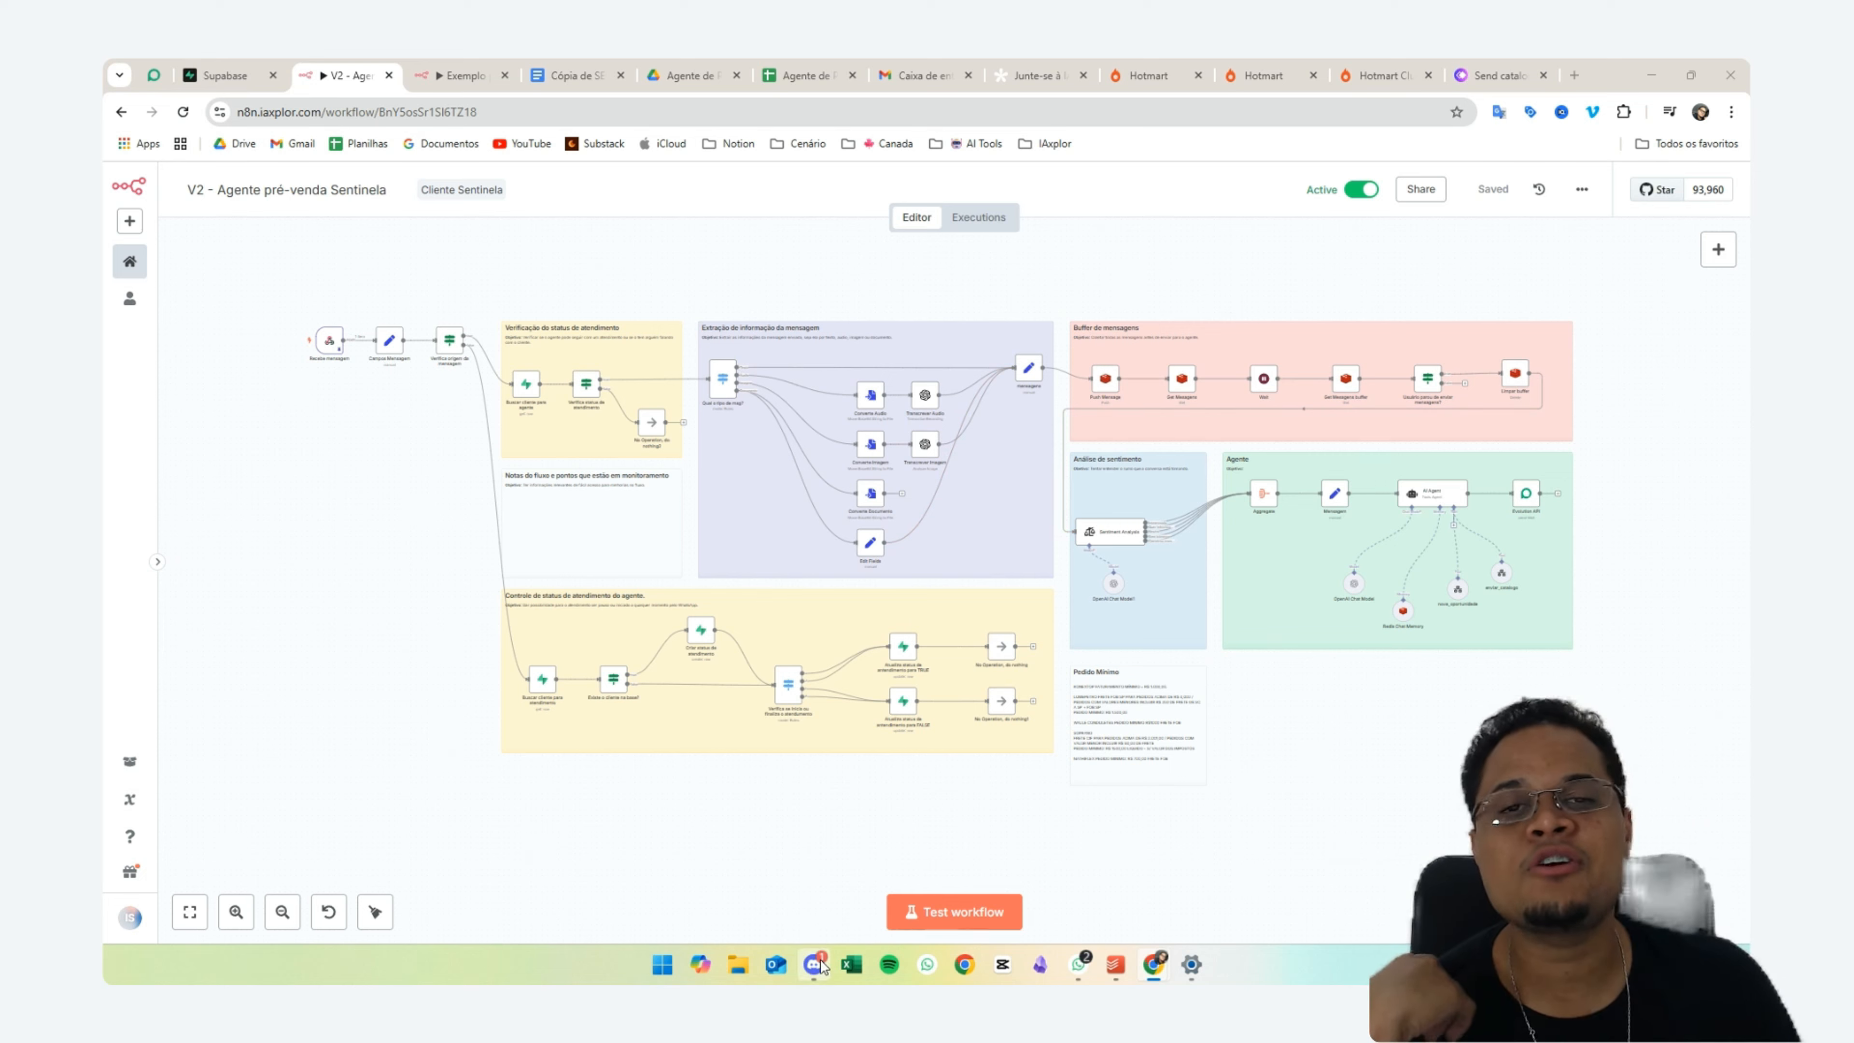
- Switch to Discord and read the direct message about the agent misunderstanding customers who send several messages at once
mouse_move(821, 966)
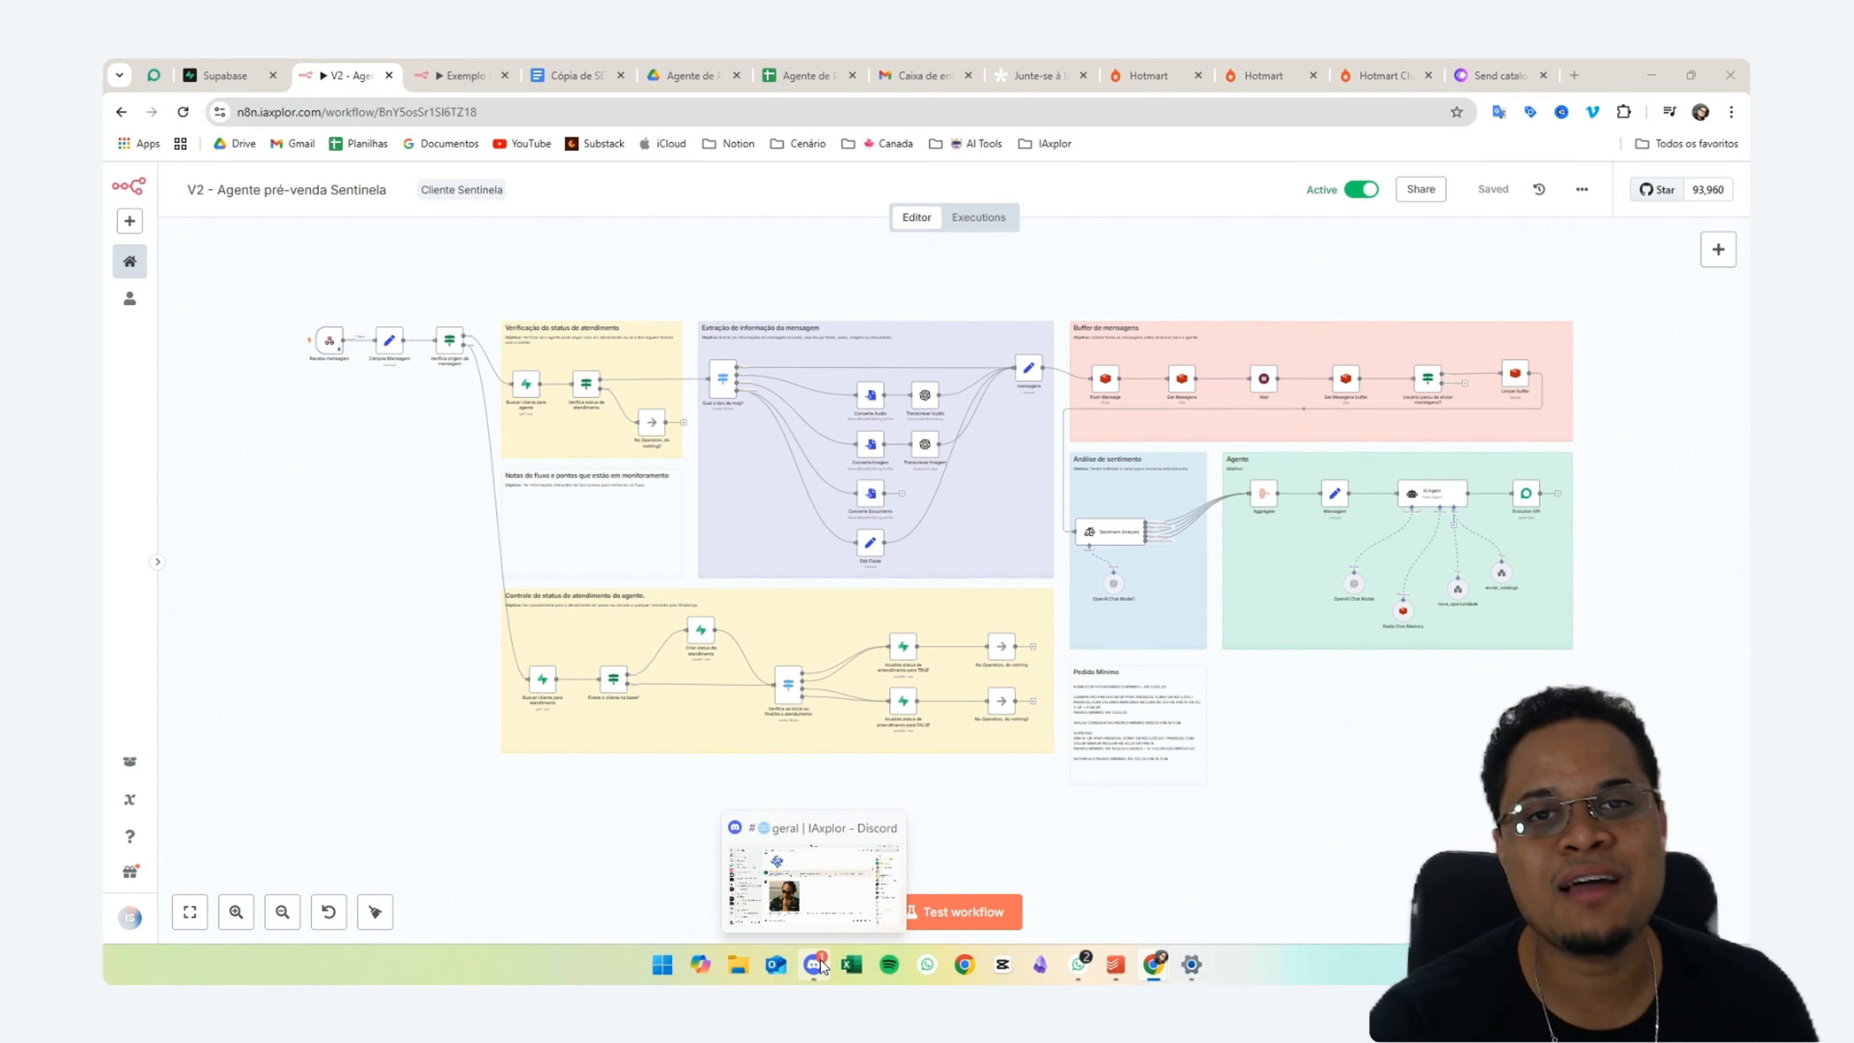
left_click(821, 966)
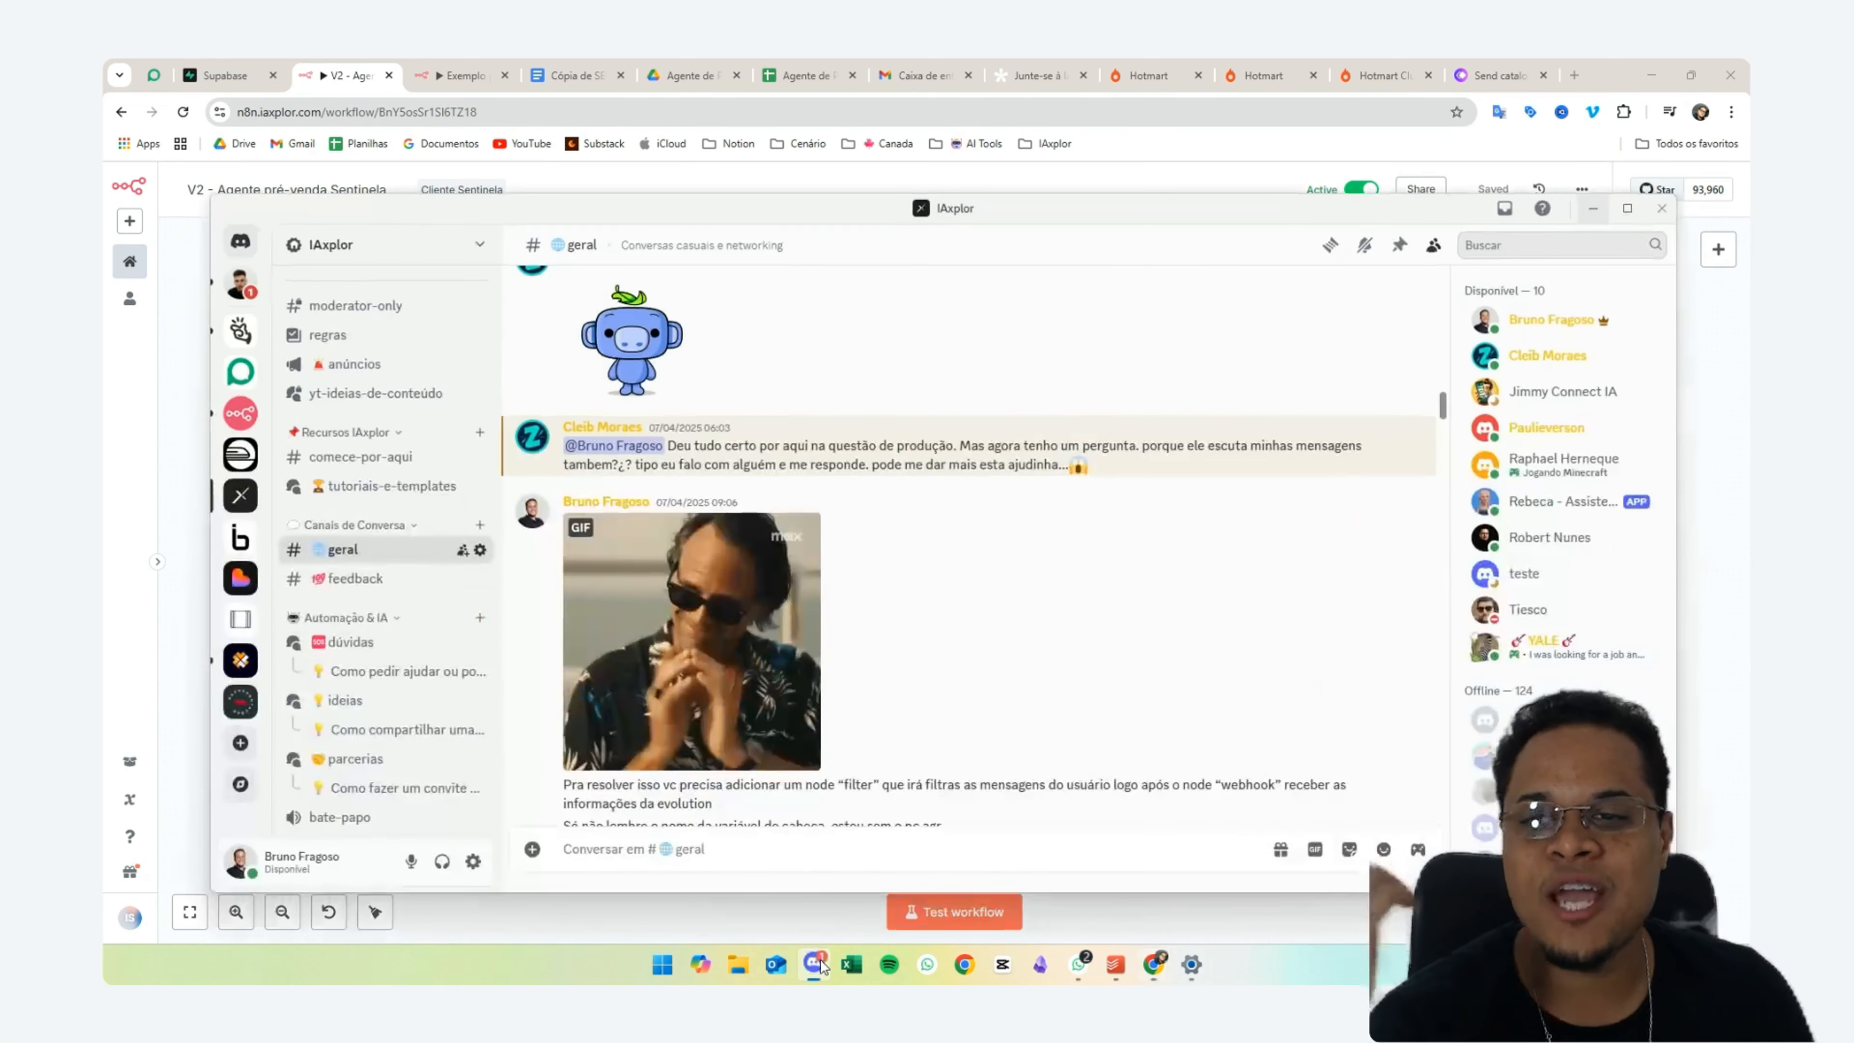
left_click(241, 241)
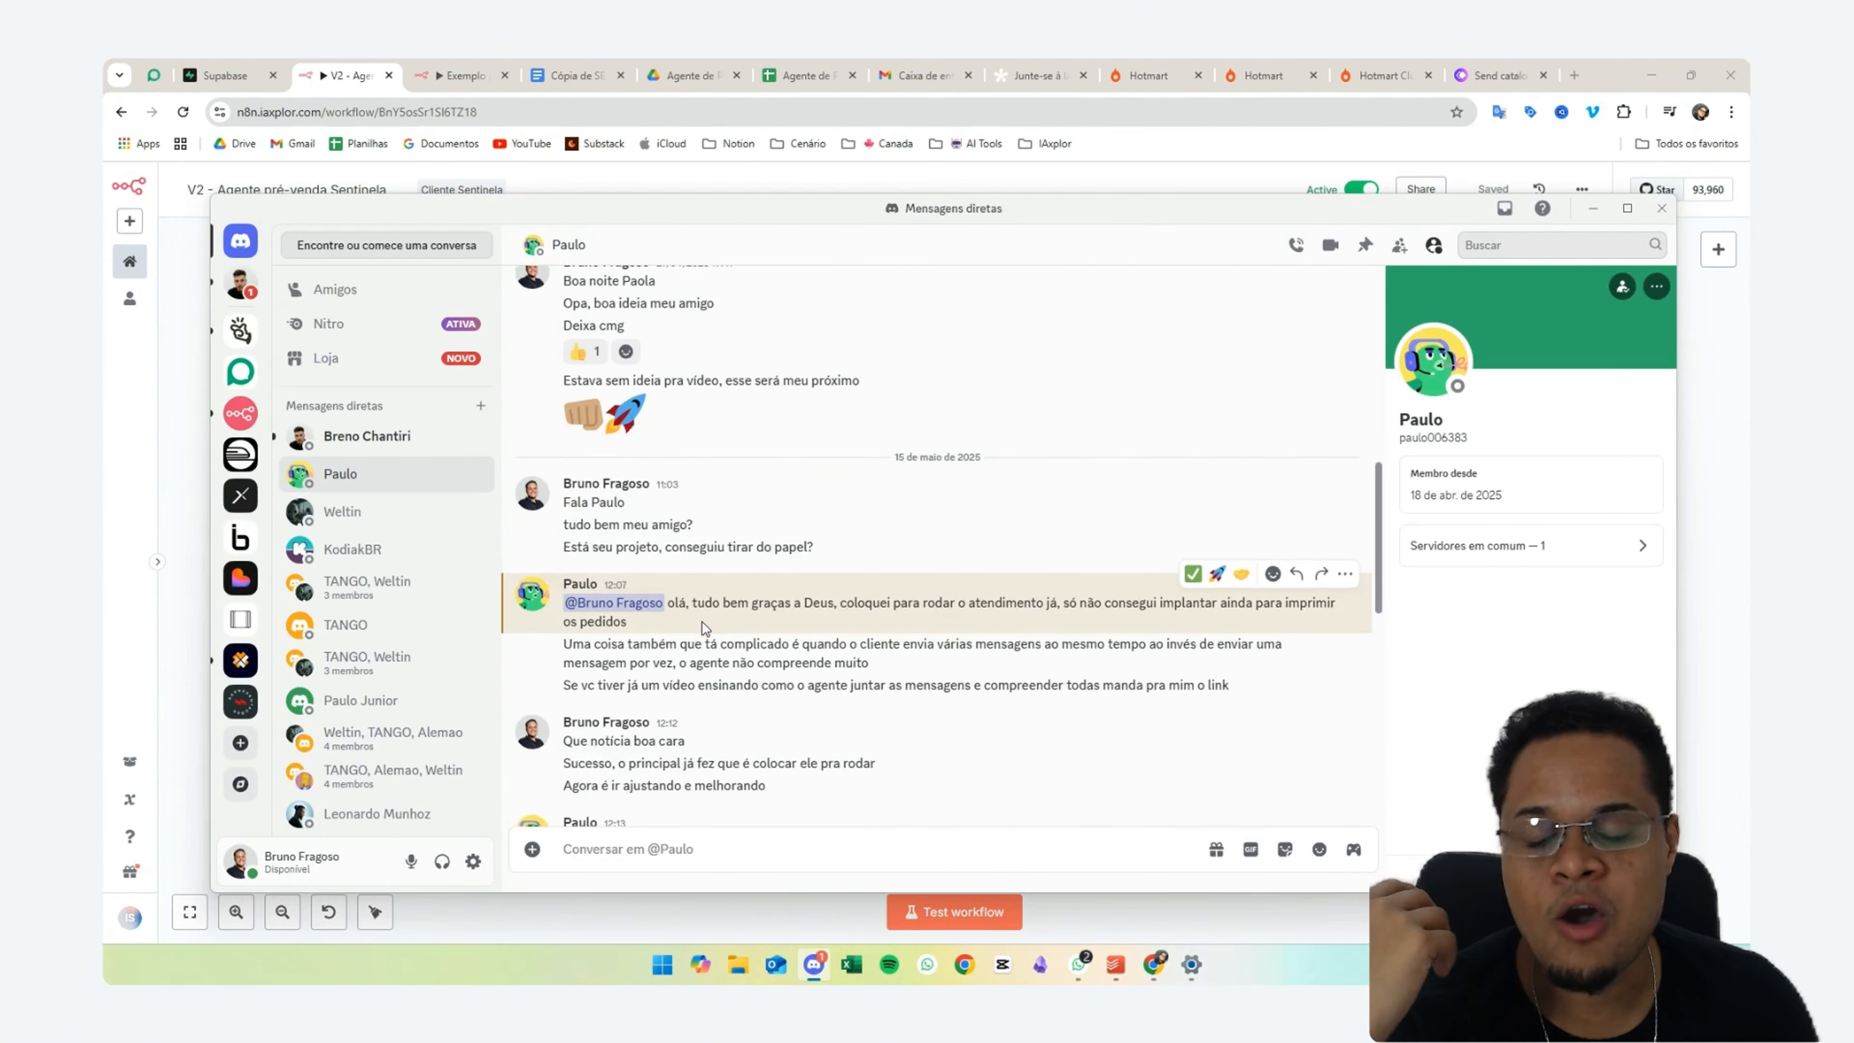
scroll(705, 628, "down", 1)
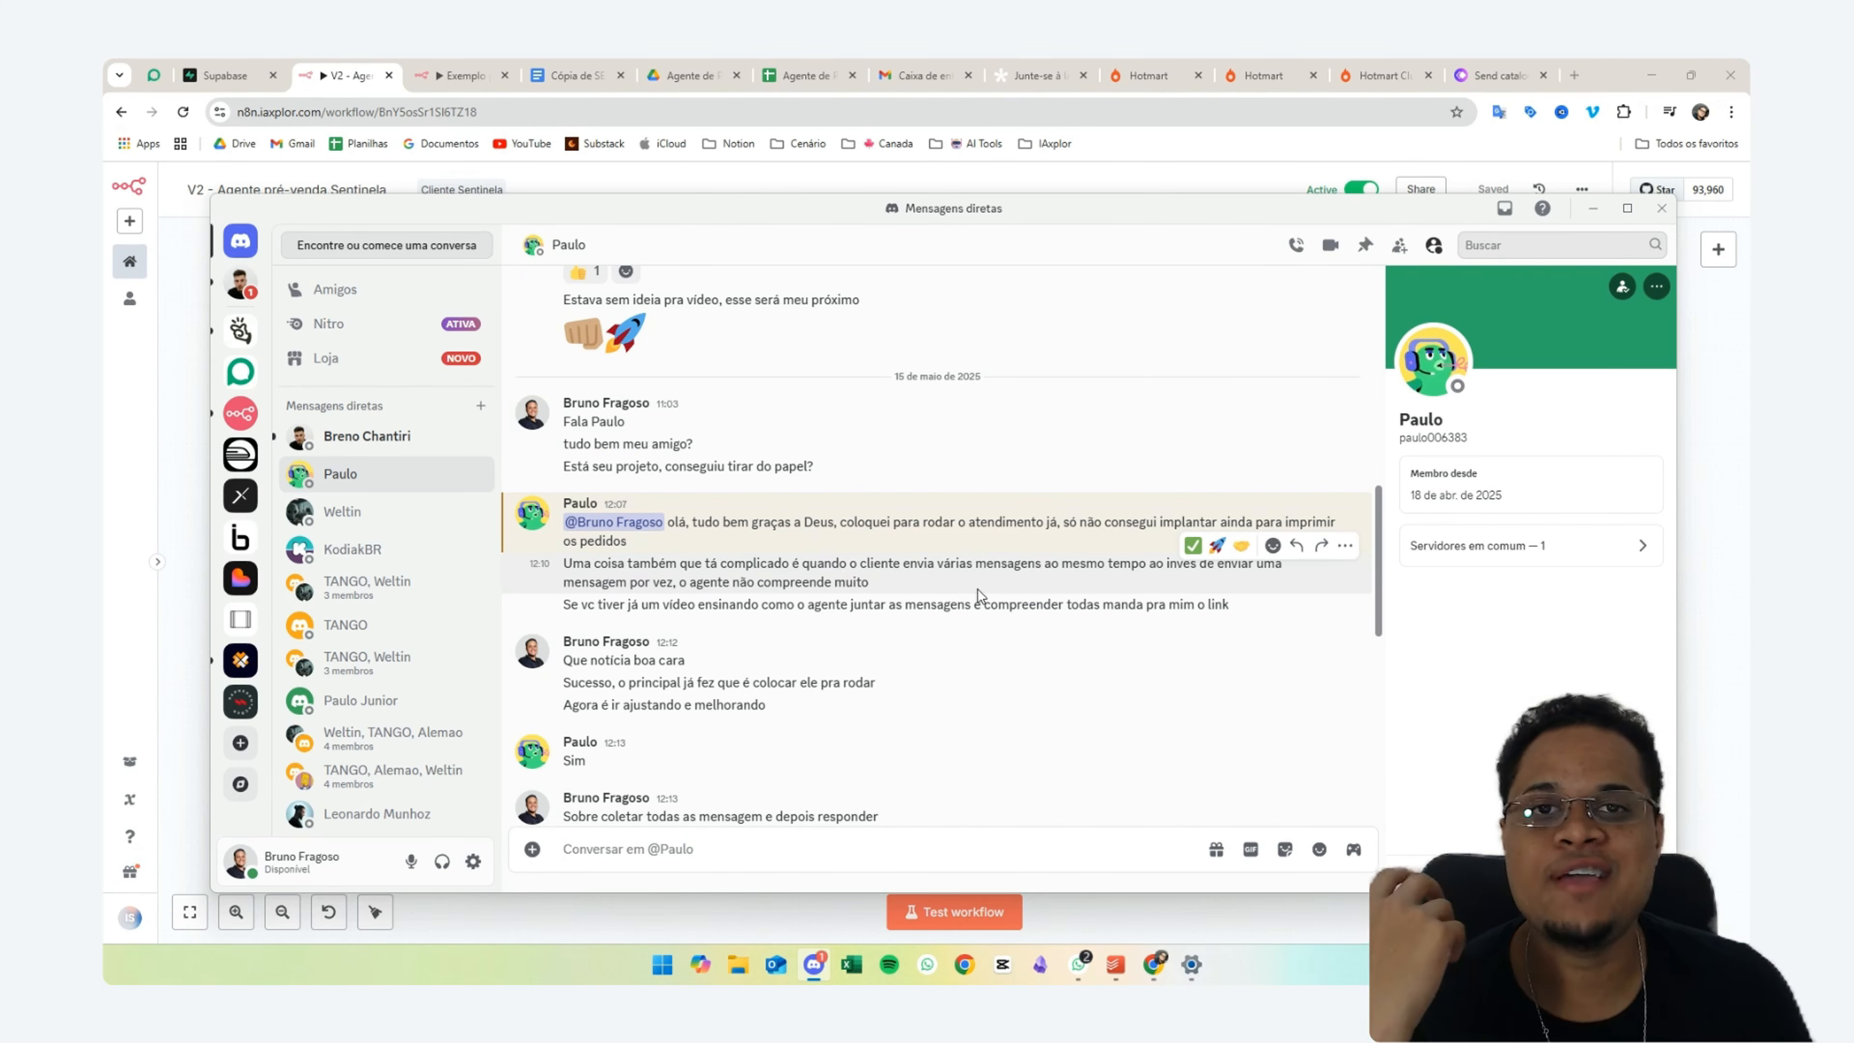
left_click_drag(859, 564, 1181, 567)
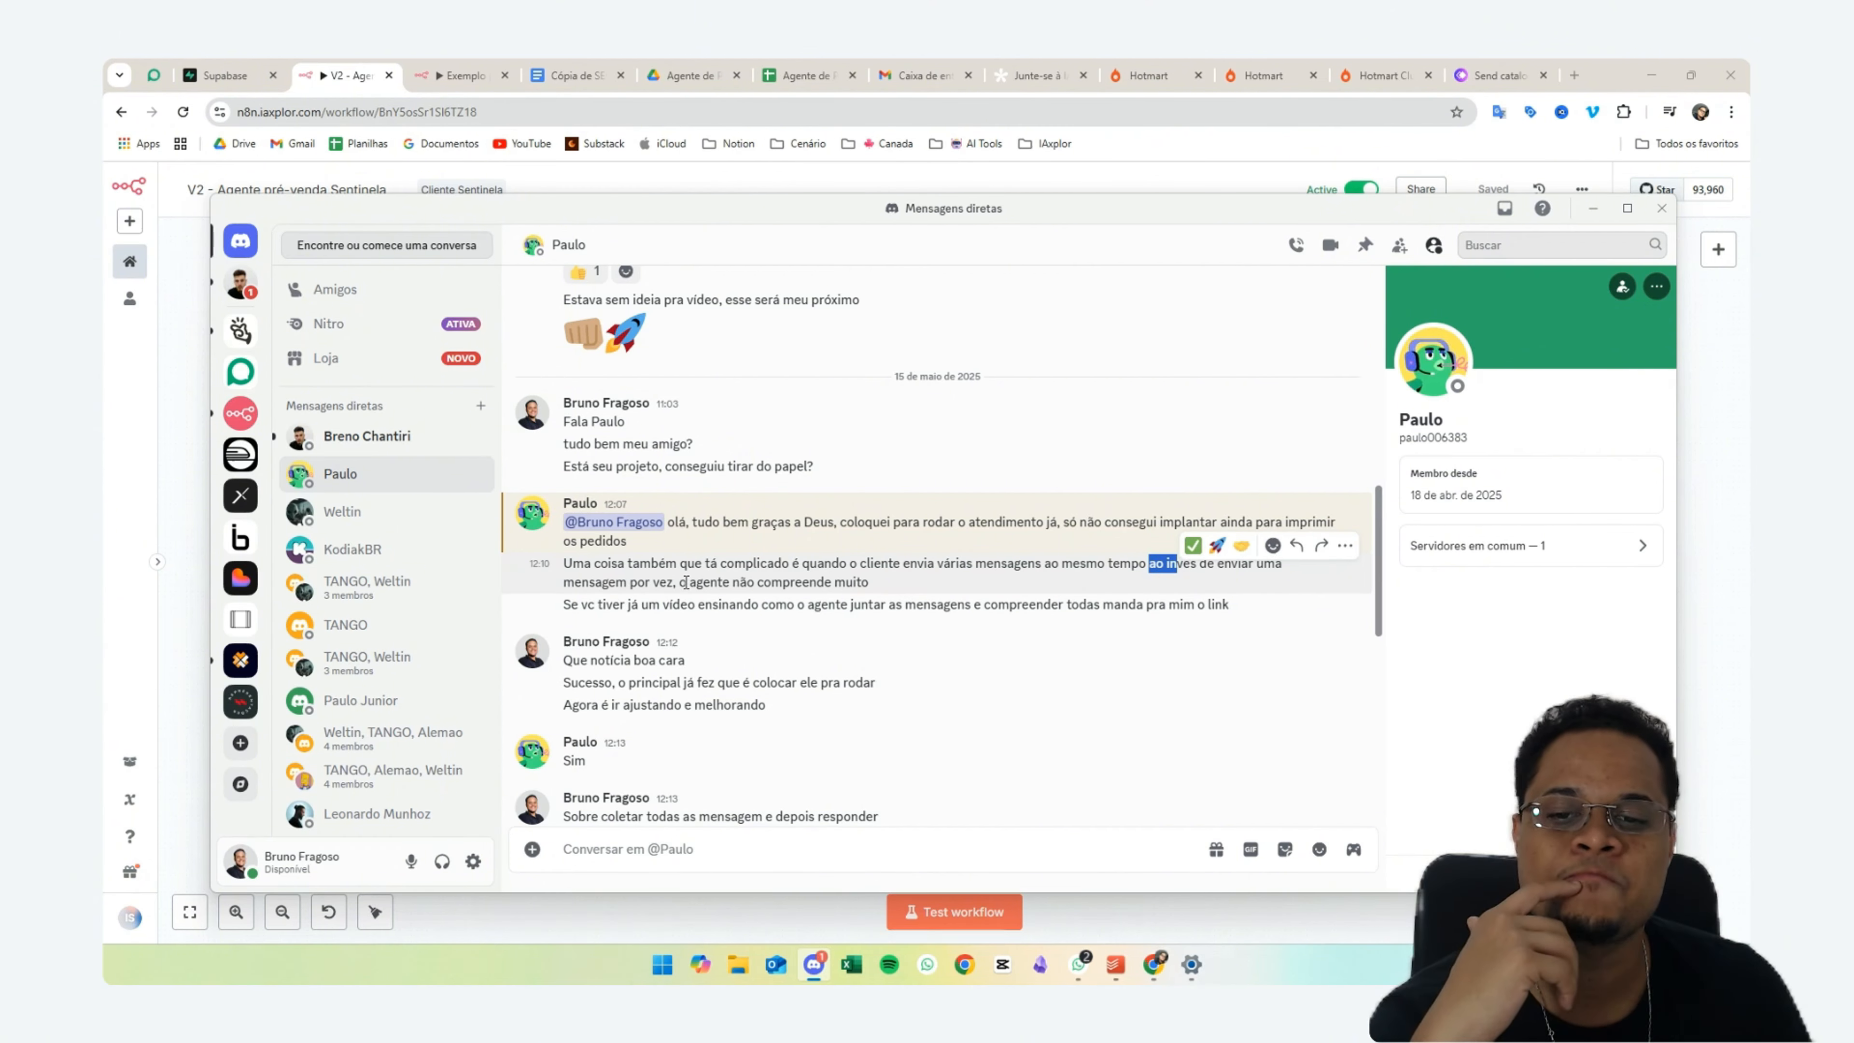
left_click_drag(674, 582, 855, 579)
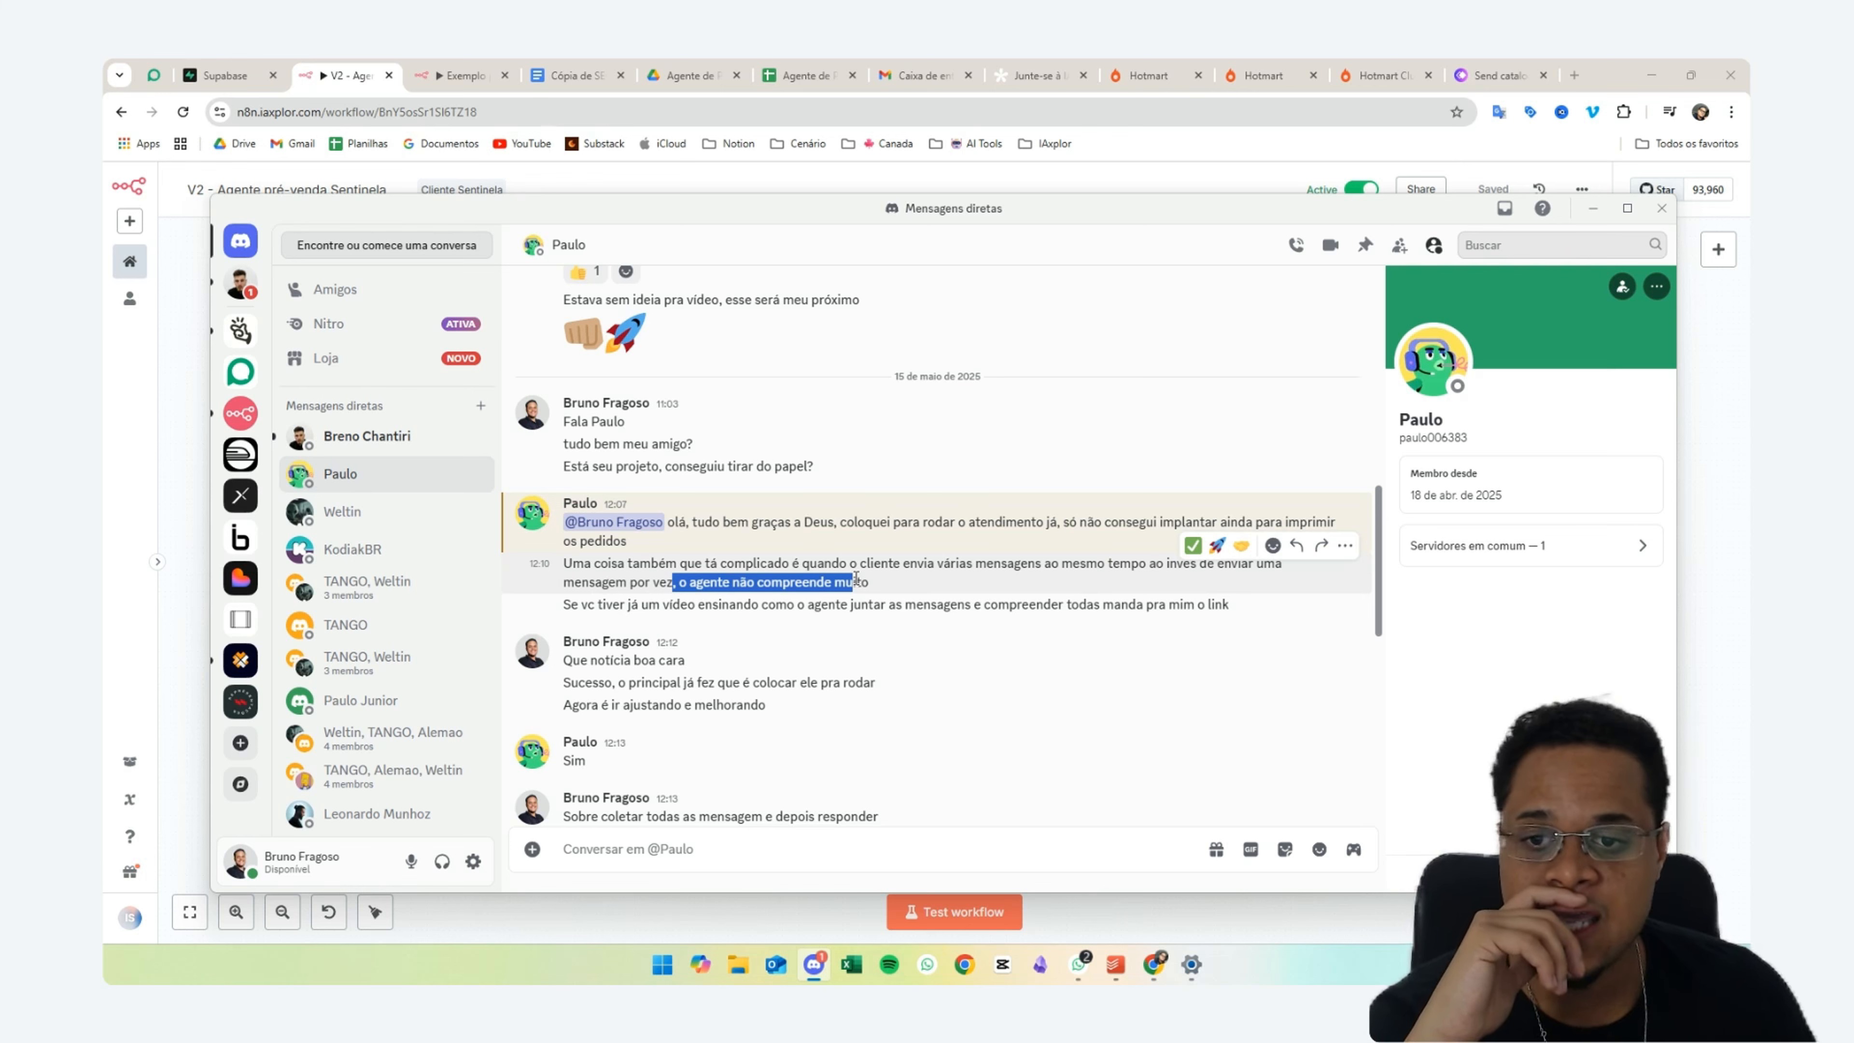
left_click_drag(868, 604, 904, 605)
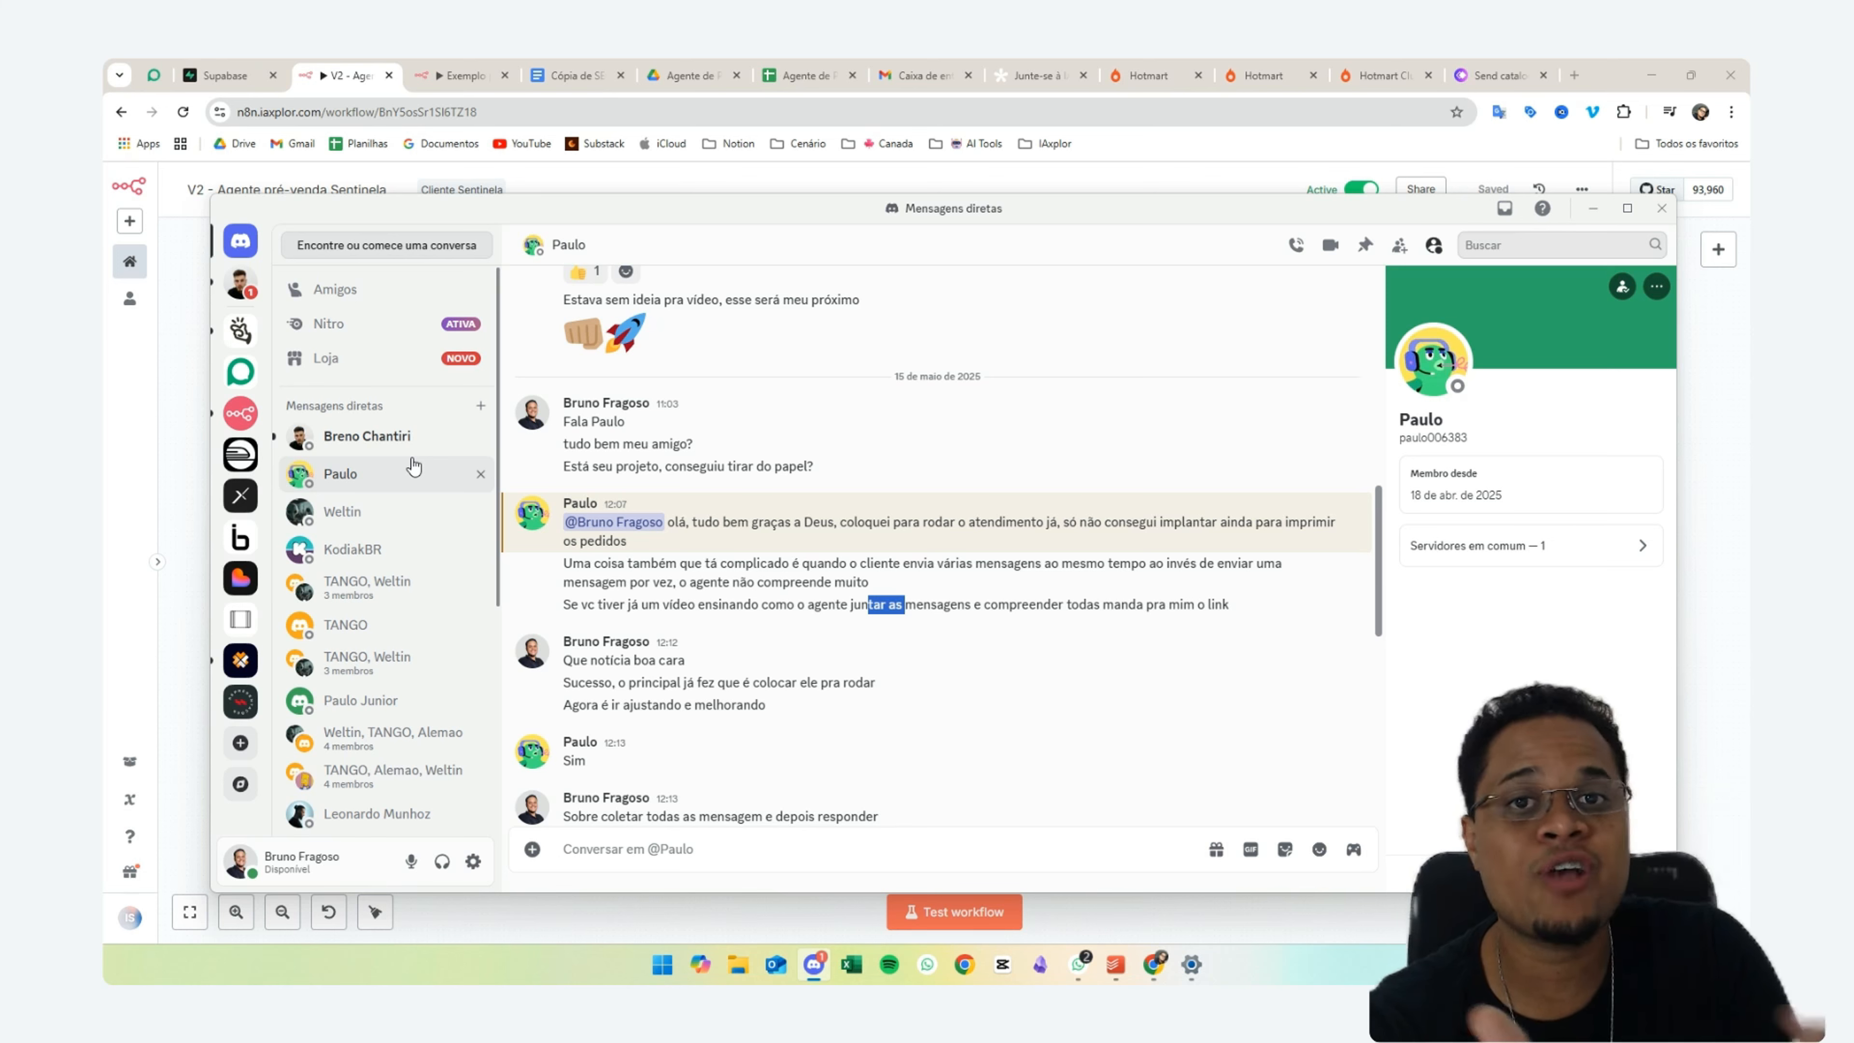
- Return to the IAxplor server's geral channel and review the advice on adding a filter node after the webhook
key("alt+Left")
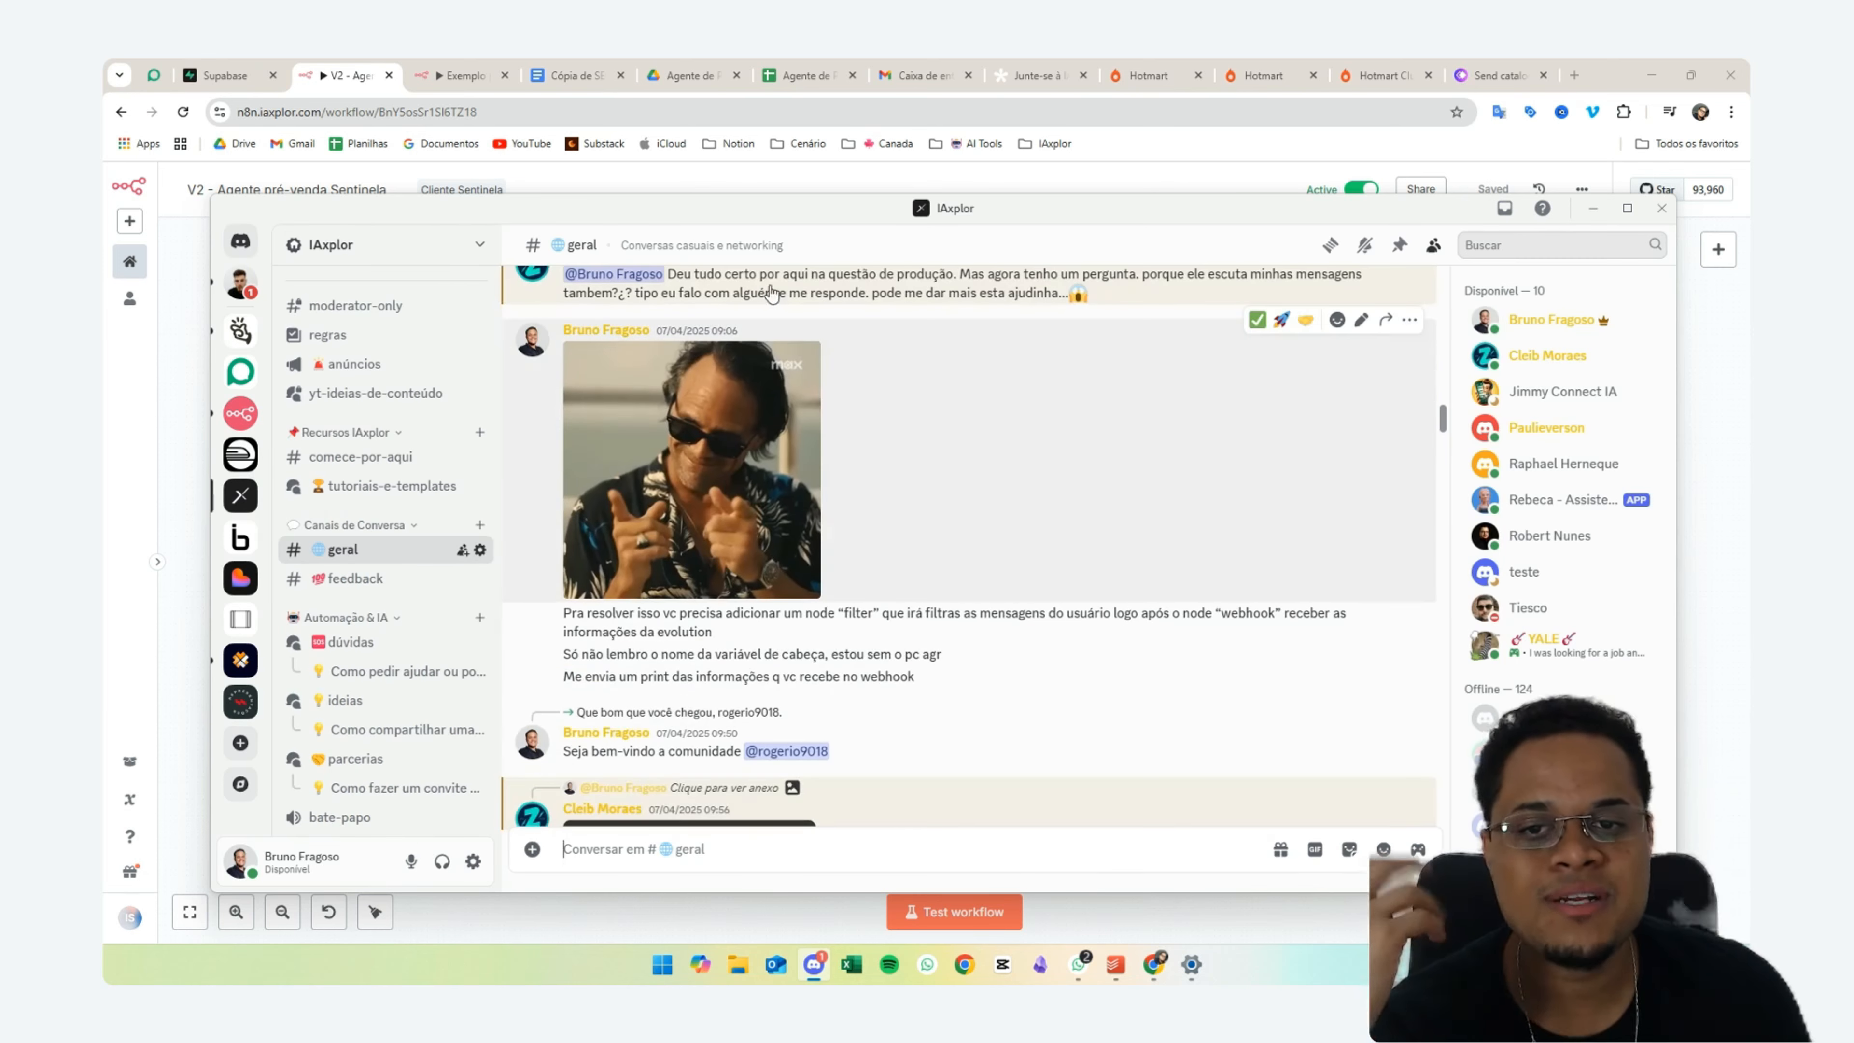
scroll(933, 694, "down", 10)
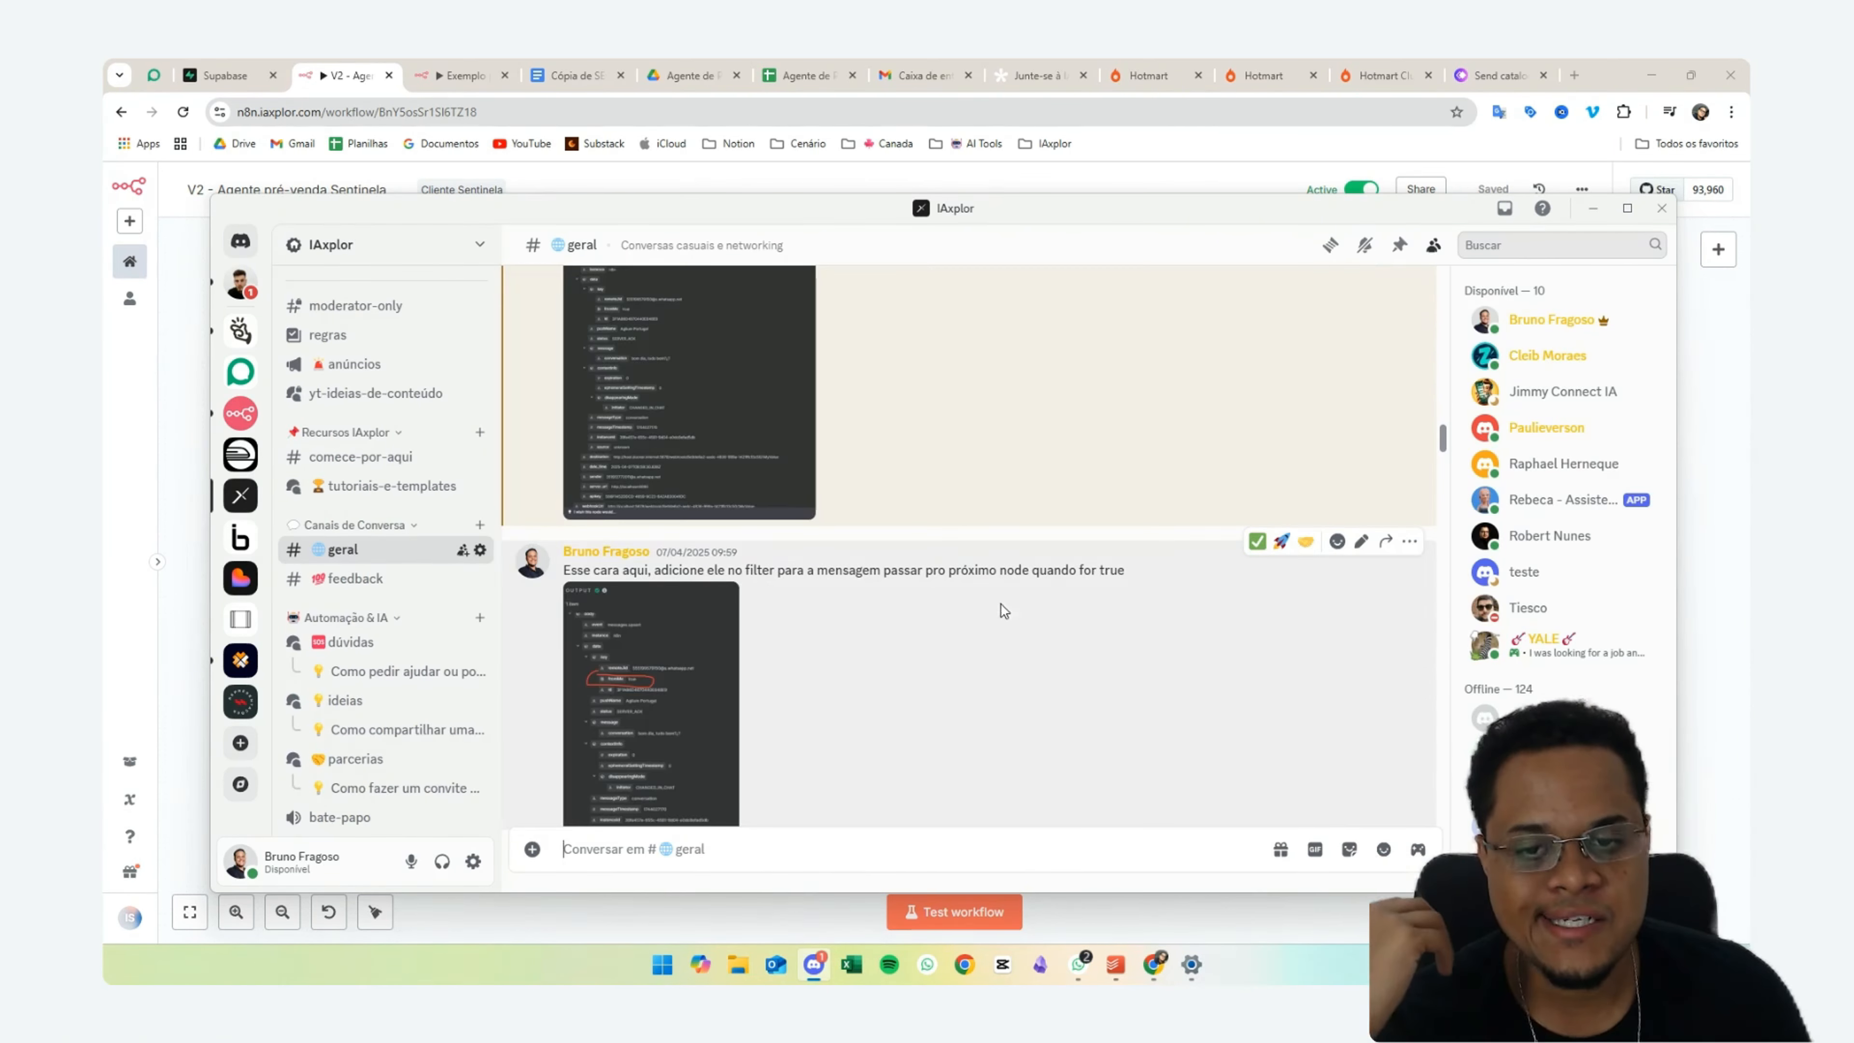
scroll(888, 634, "up", 5)
scroll(888, 634, "down", 4)
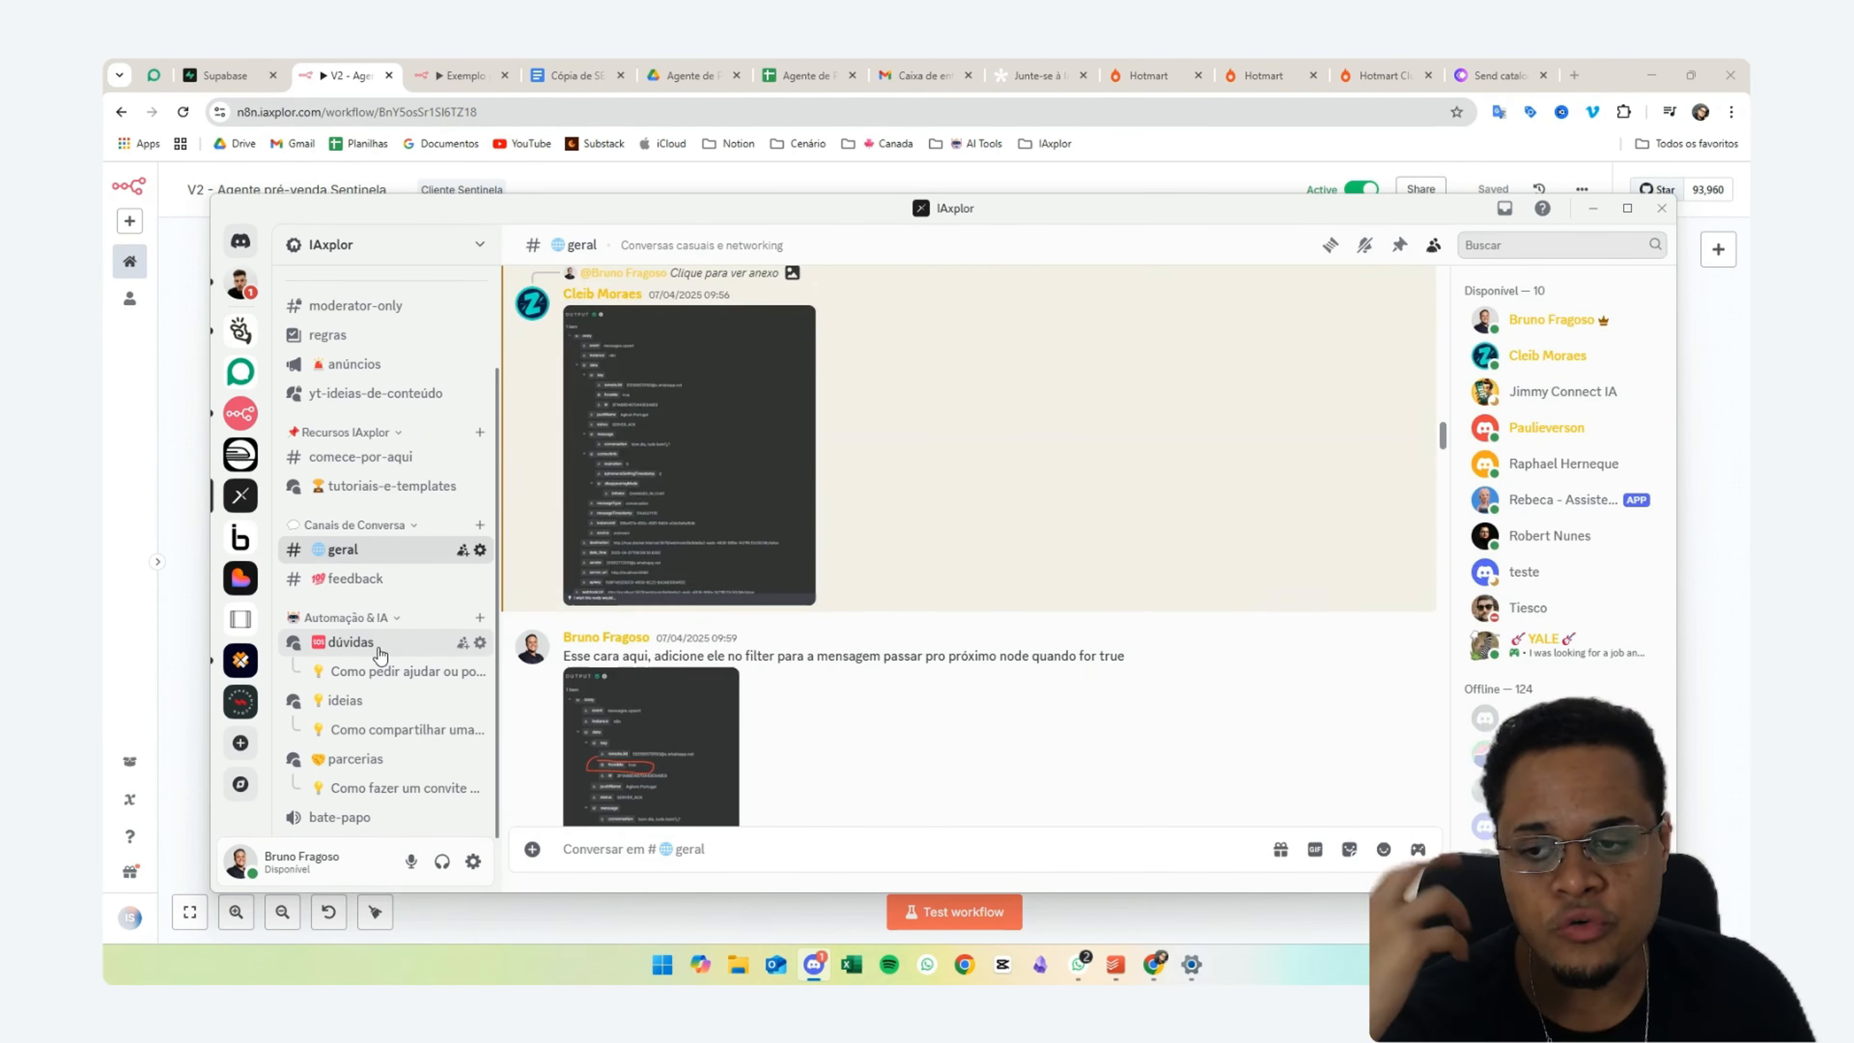
- Browse the dúvidas forum and read through the "N8N GRÁTIS - Configuração RÁPIDA e FÁCIL em 8 minutos" thread
left_click(350, 644)
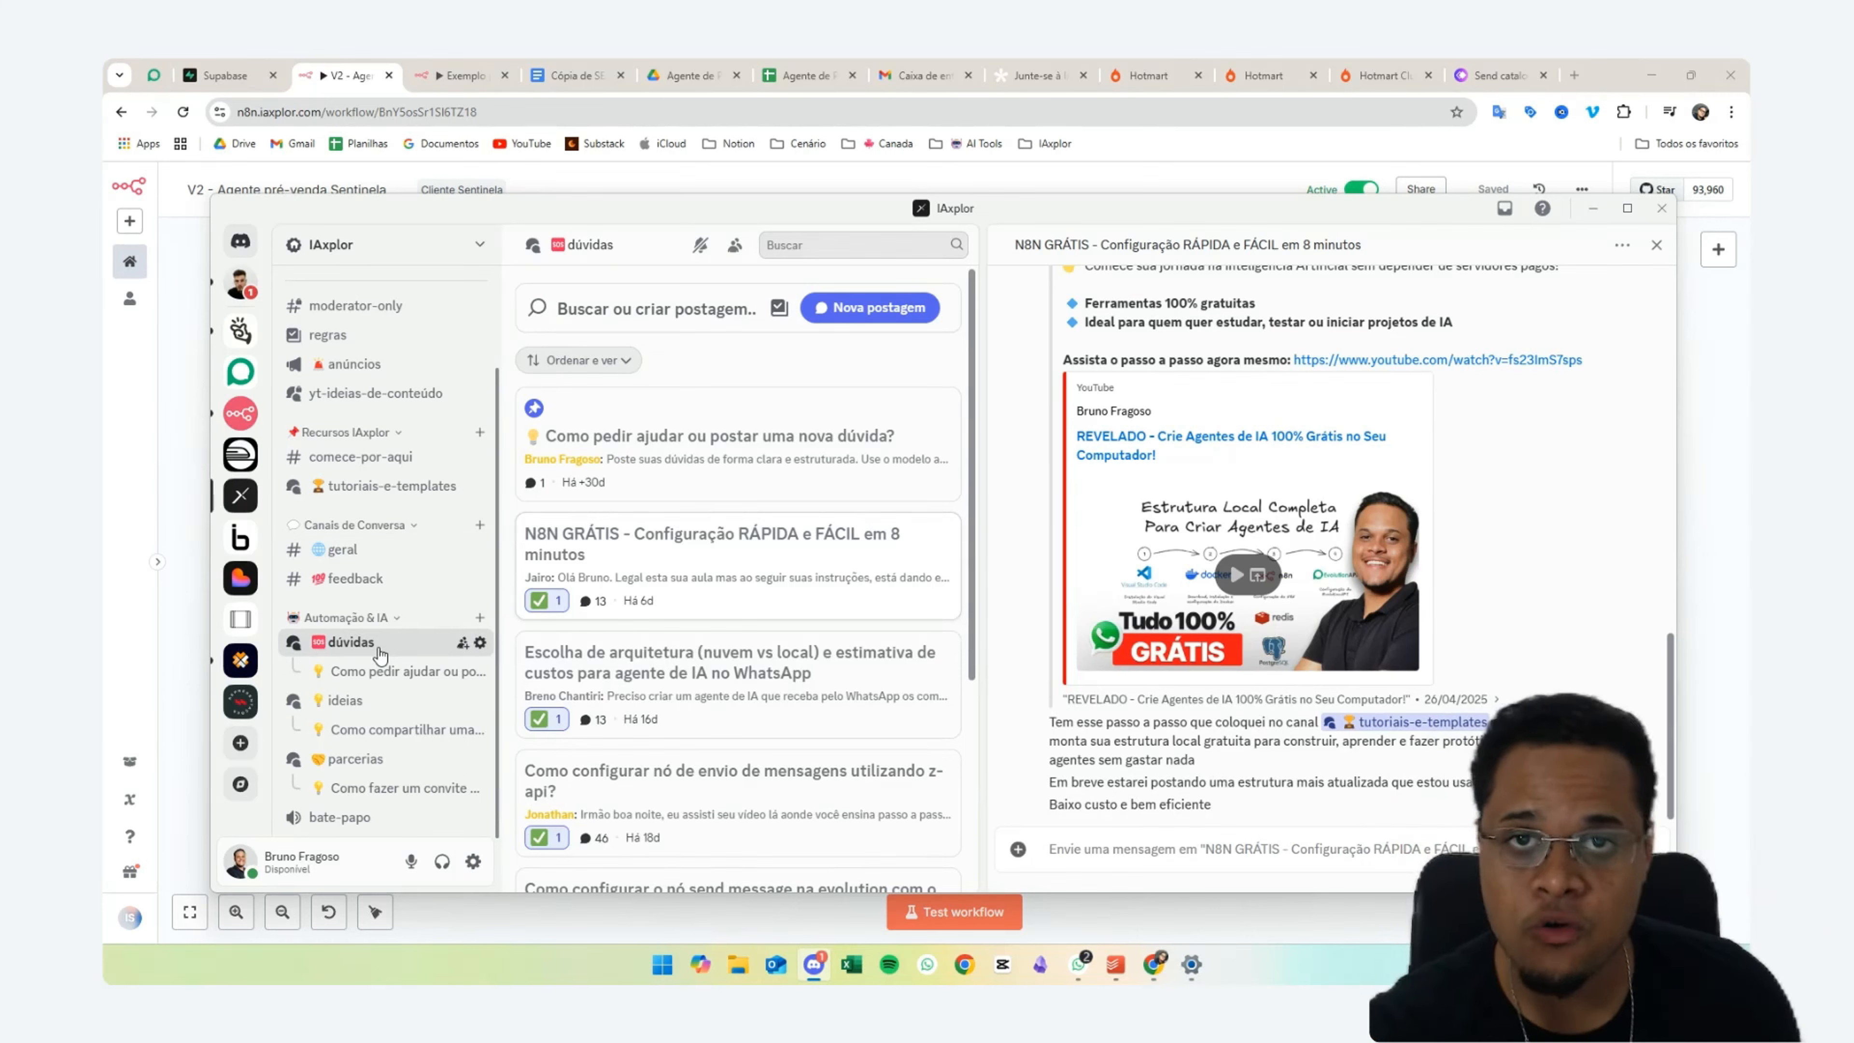
scroll(706, 577, "down", 1)
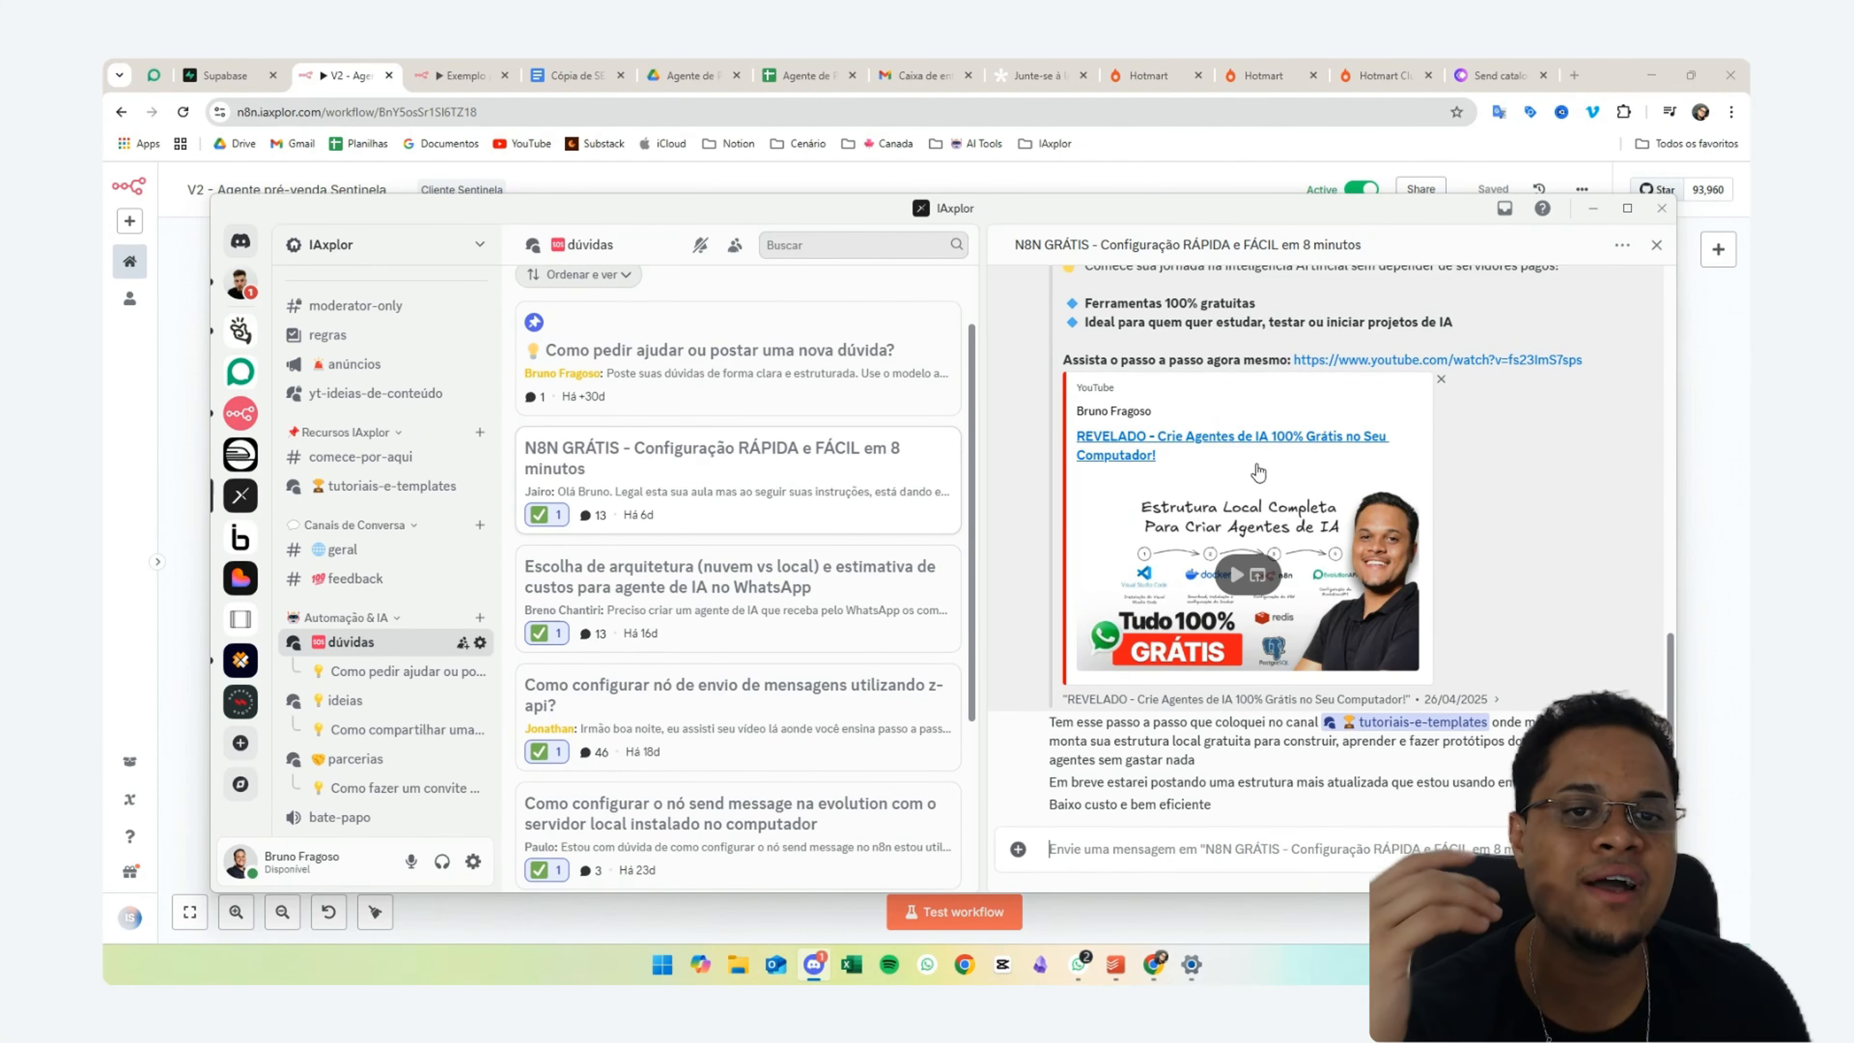
scroll(1301, 590, "up", 10)
scroll(1301, 590, "down", 2)
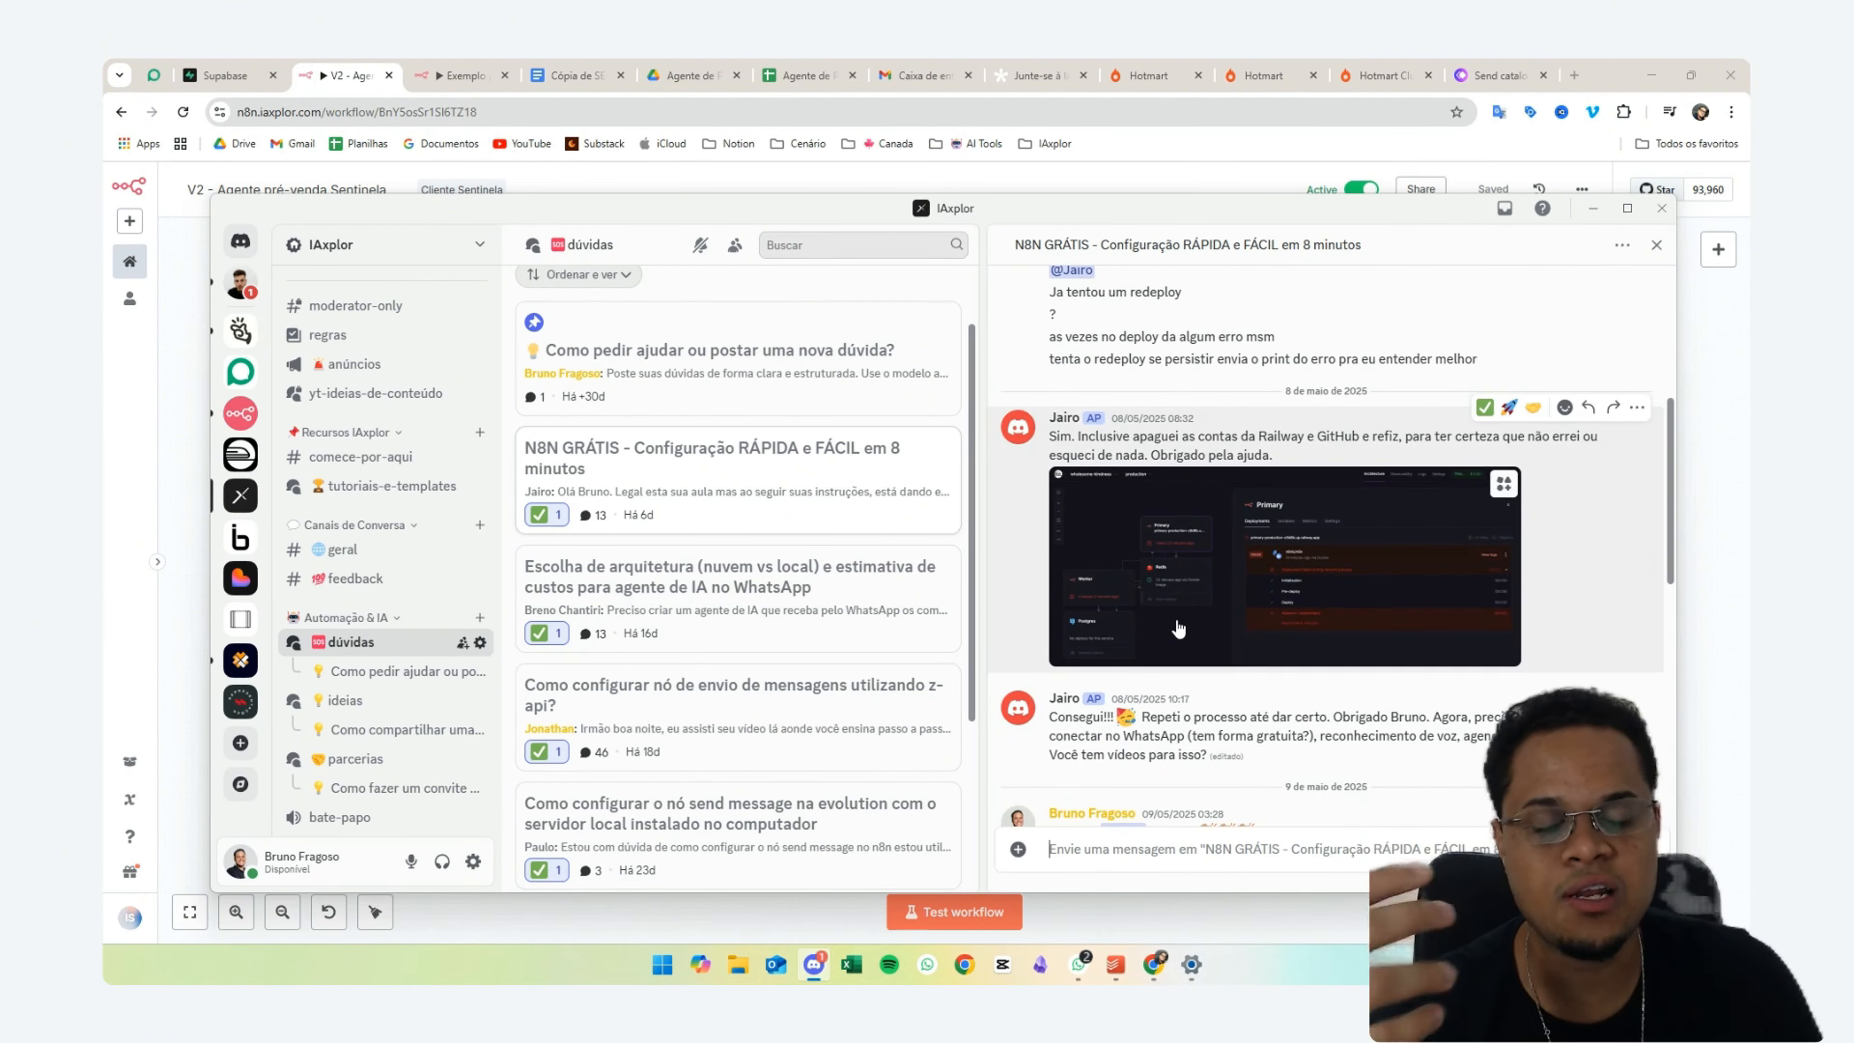
- Look over the tutoriais-e-templates channel and its member list, and return to the n8n workflow
left_click(430, 483)
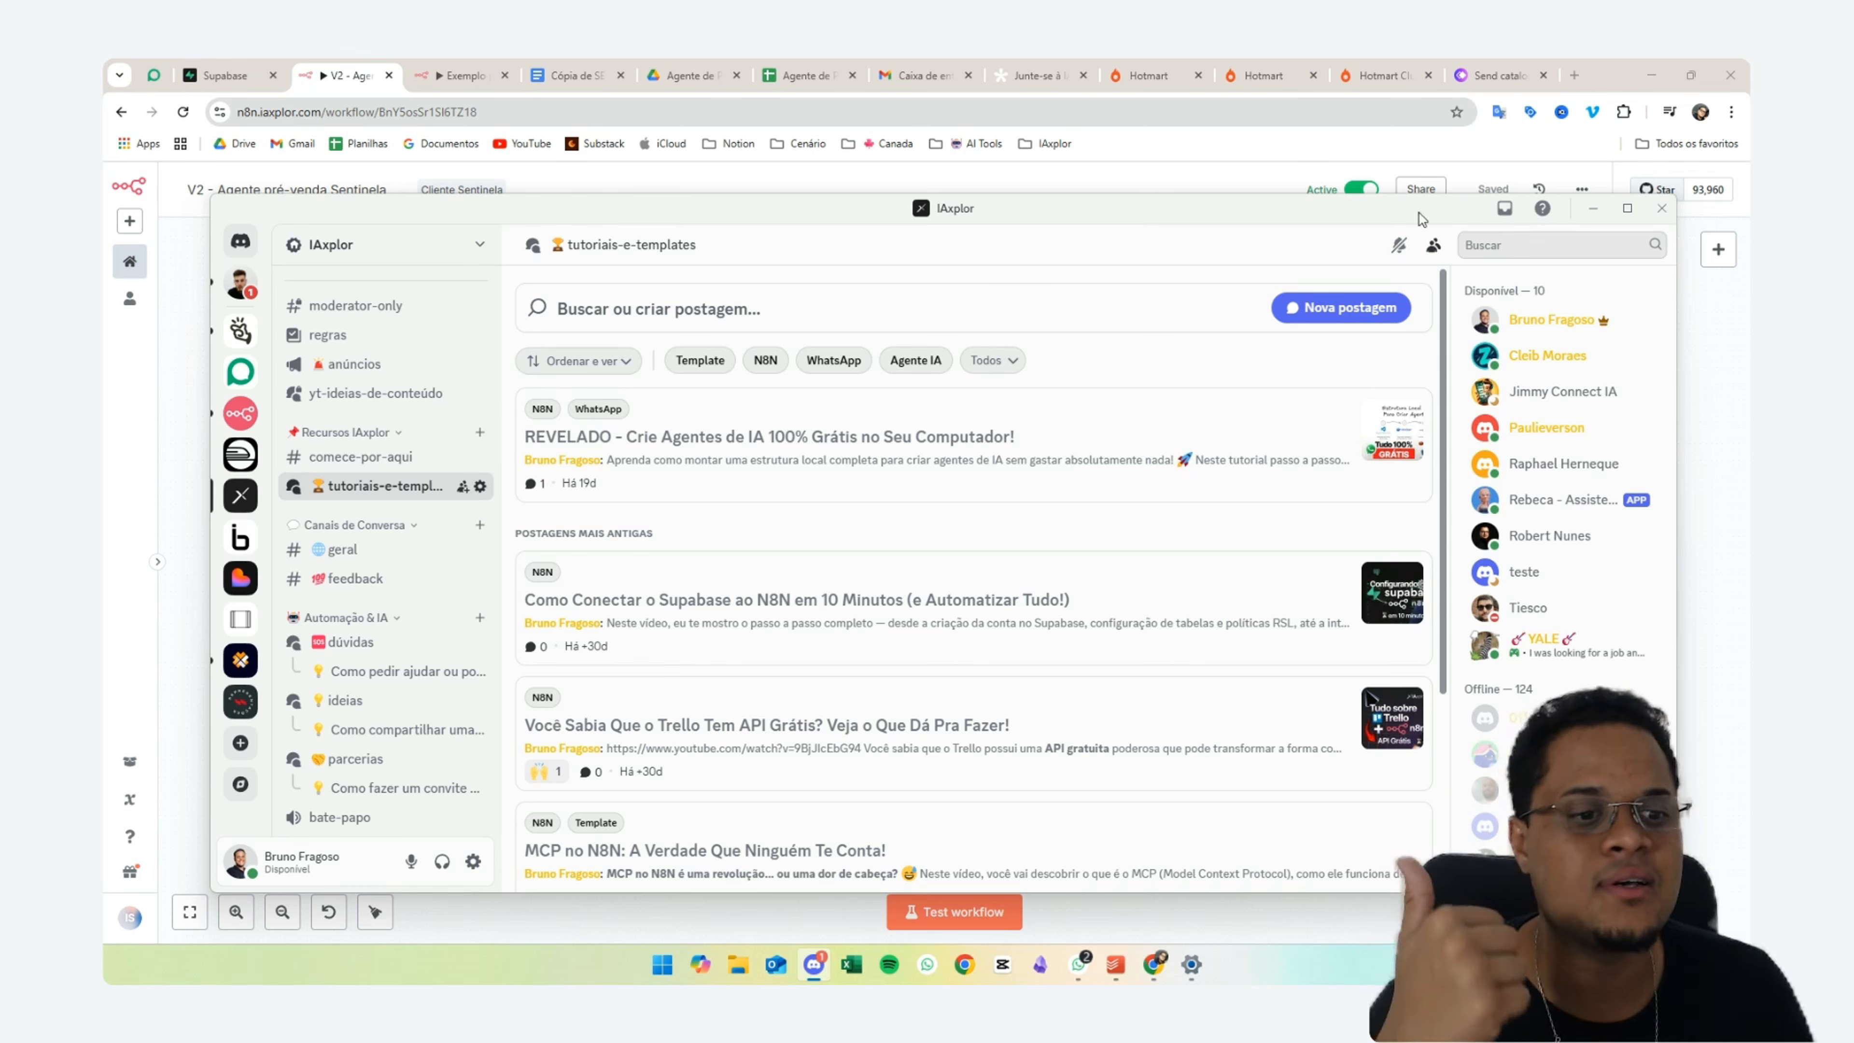
scroll(1552, 521, "down", 3)
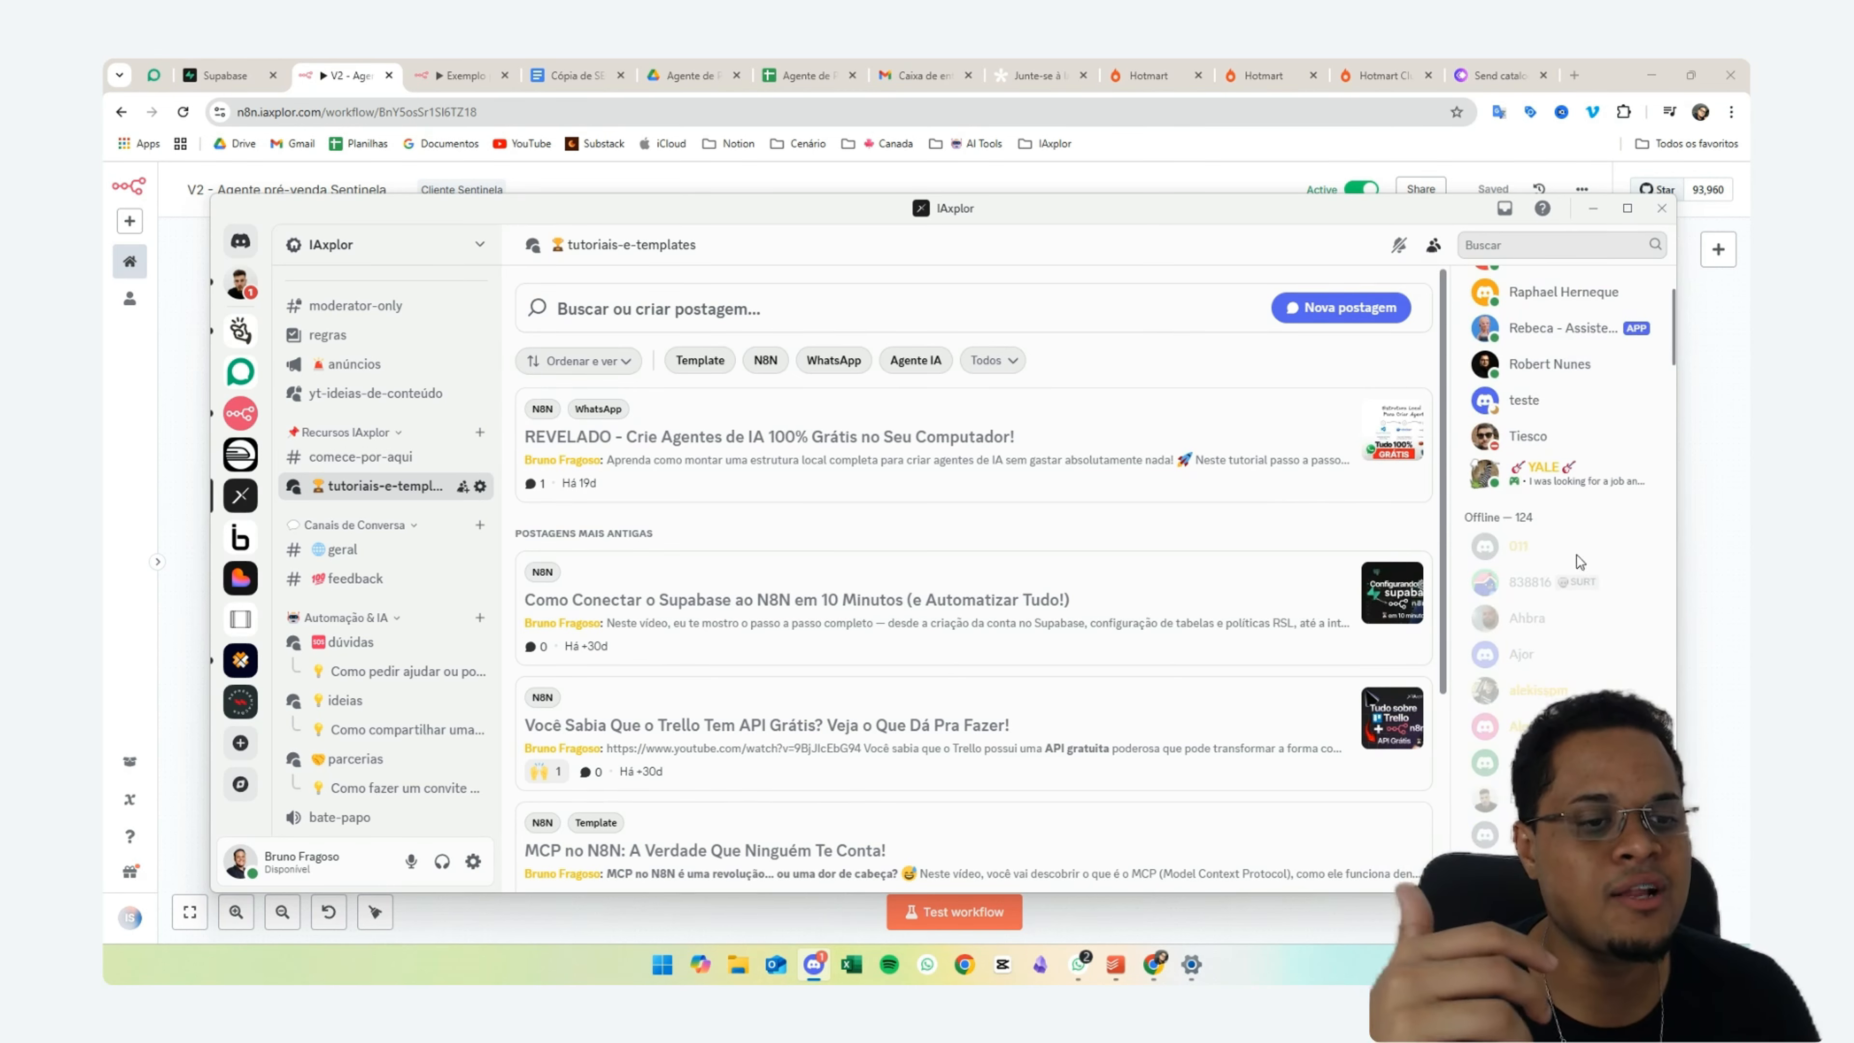
scroll(1553, 520, "up", 3)
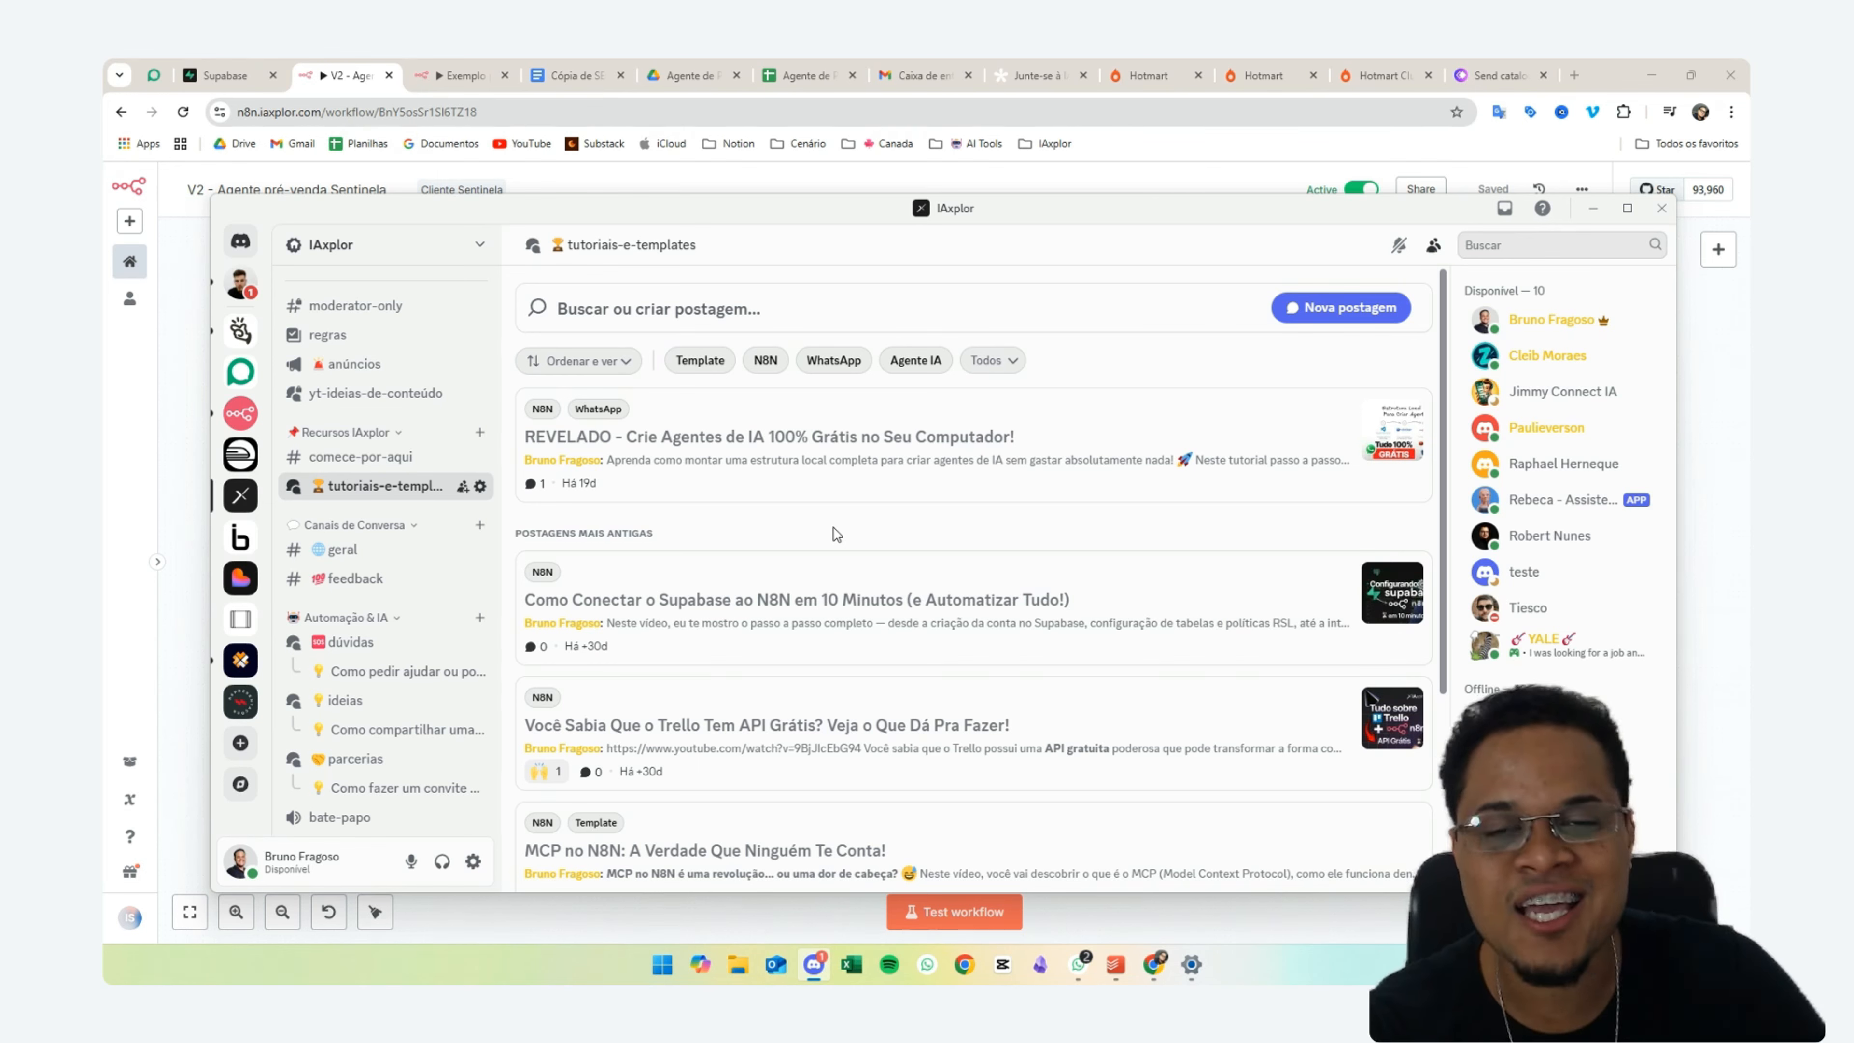
left_click(1593, 210)
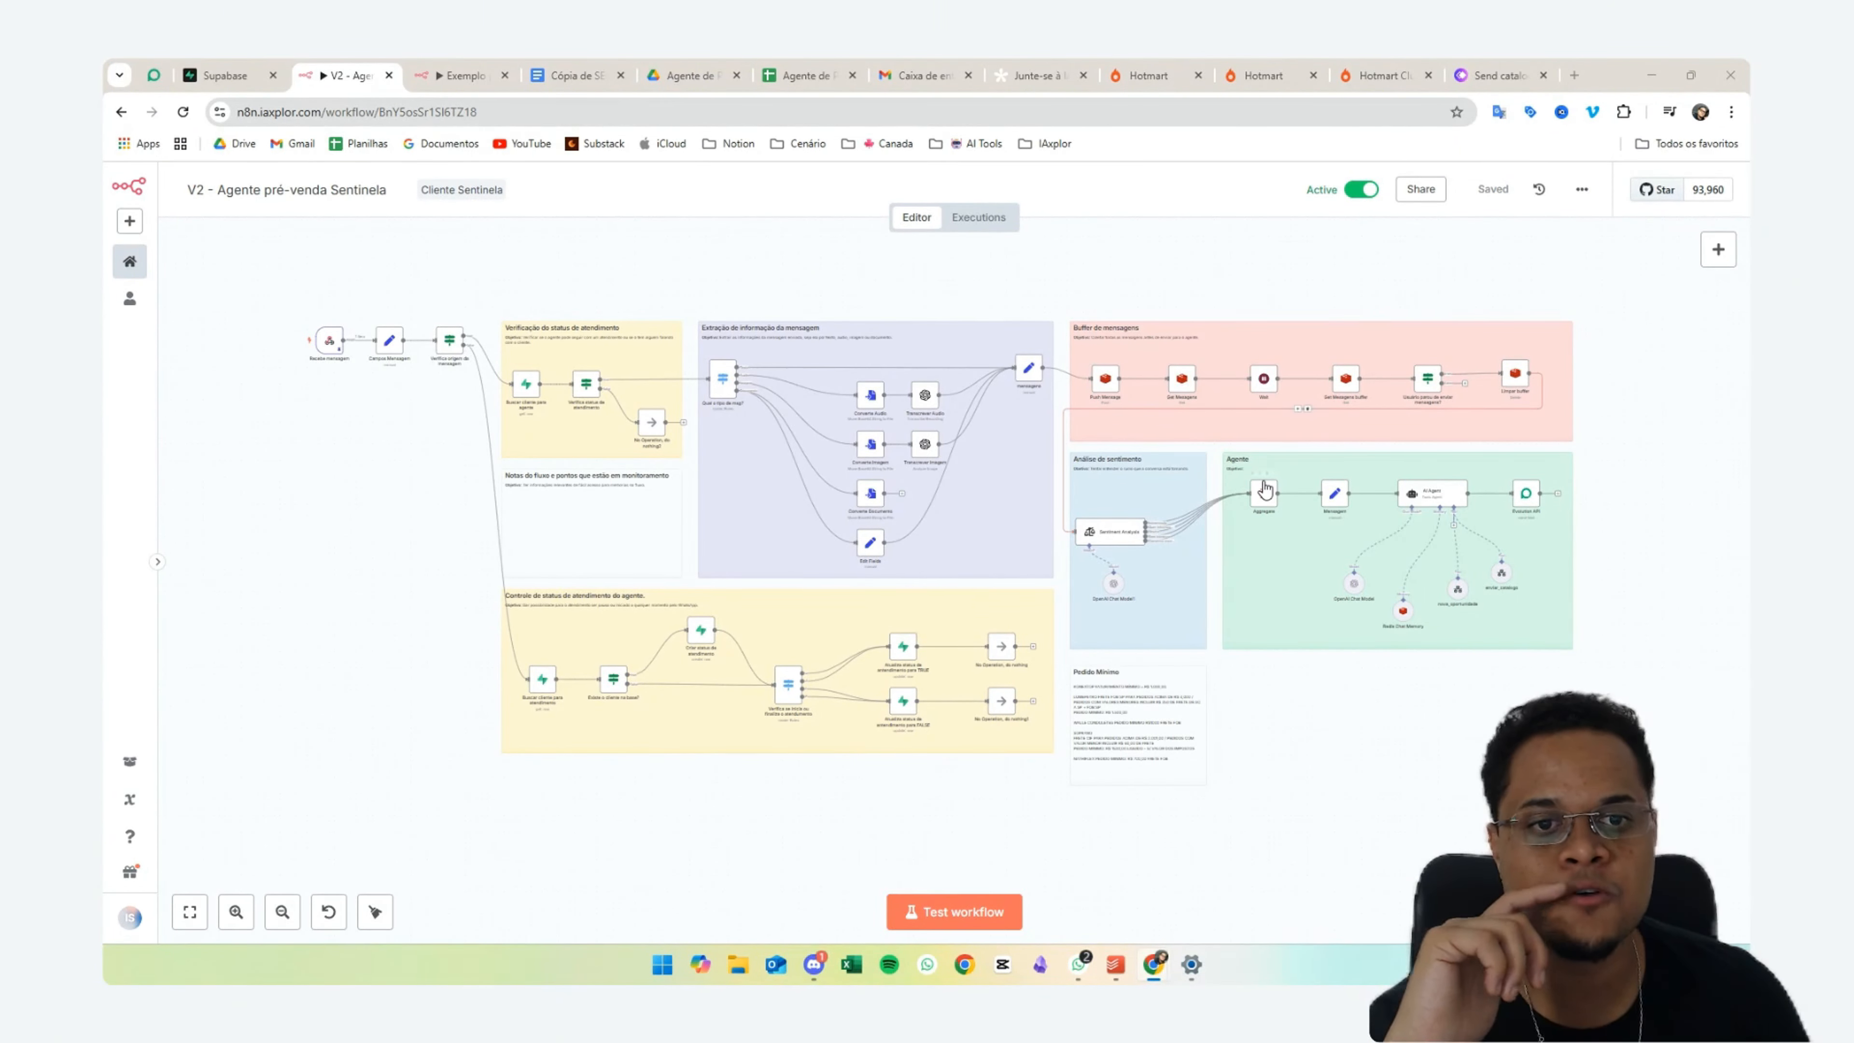
- Examine the workflow from the incoming message trigger through to the Redis and Wait nodes in the Buffer de mensagens section
scroll(1265, 489, "up", 5)
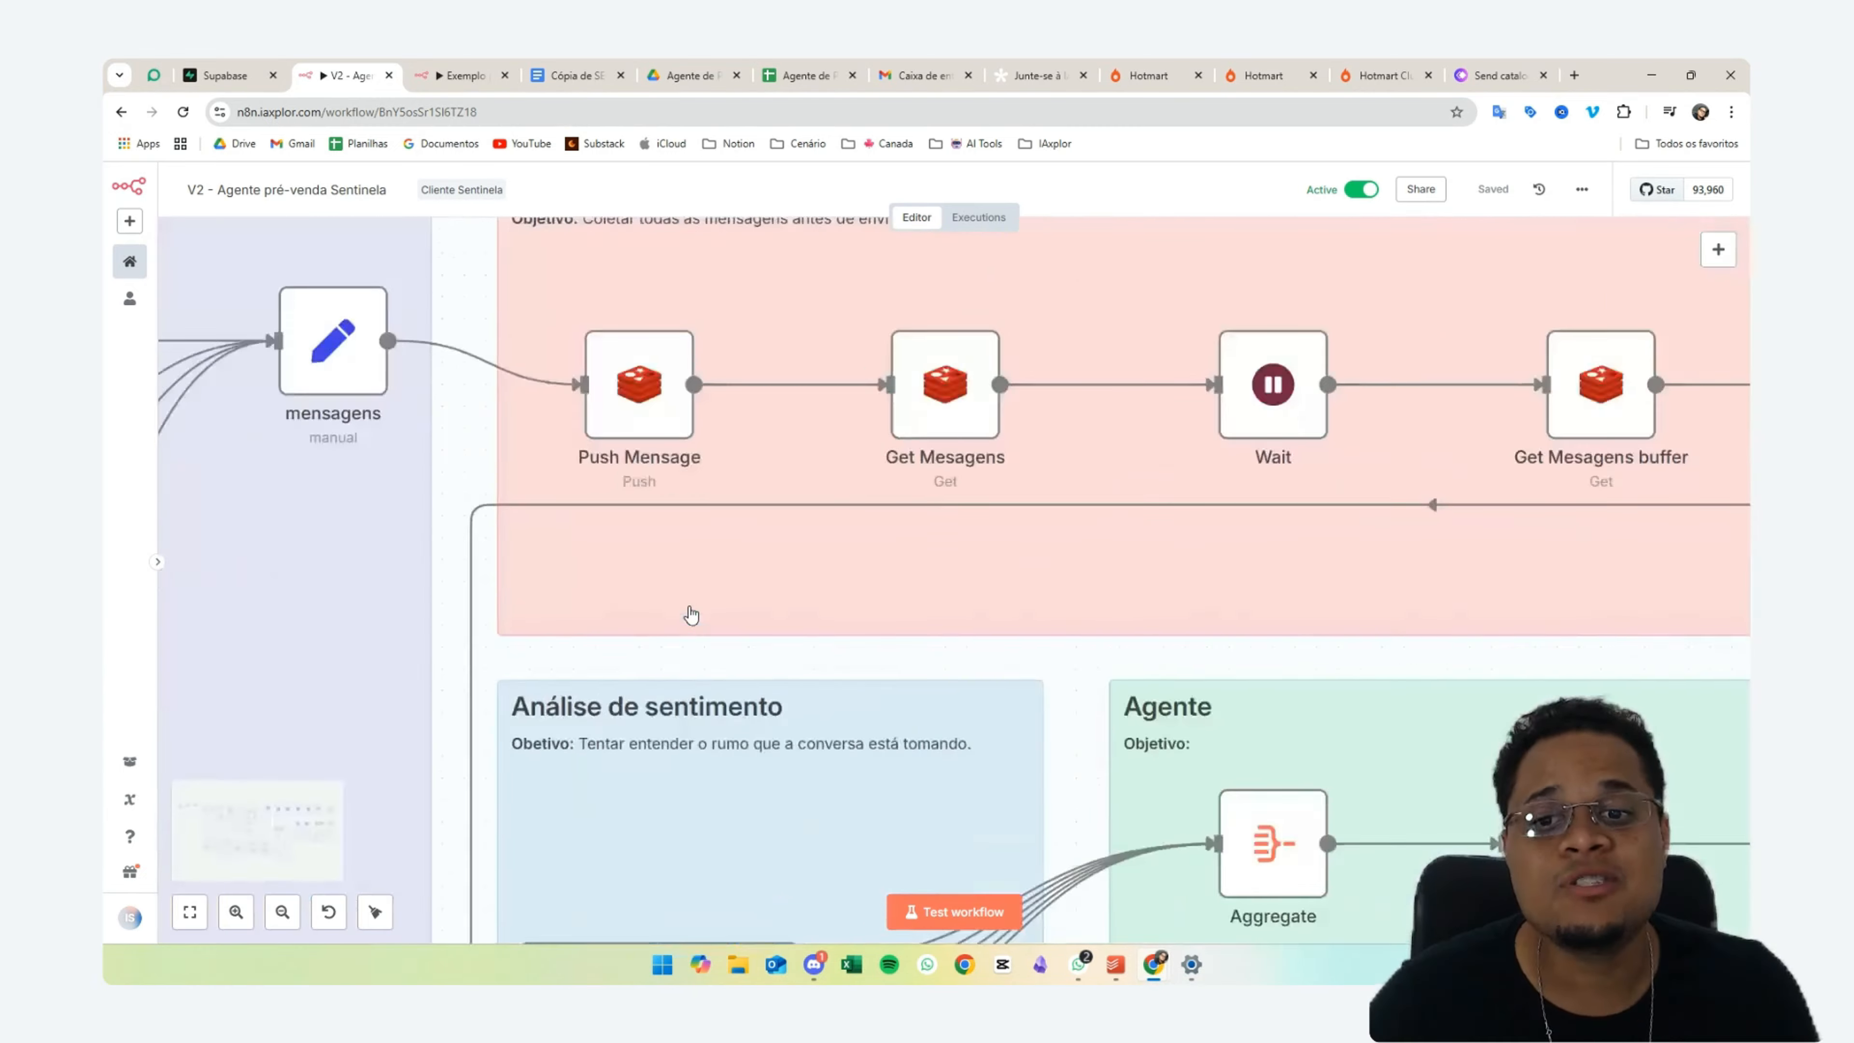
scroll(670, 532, "down", 2)
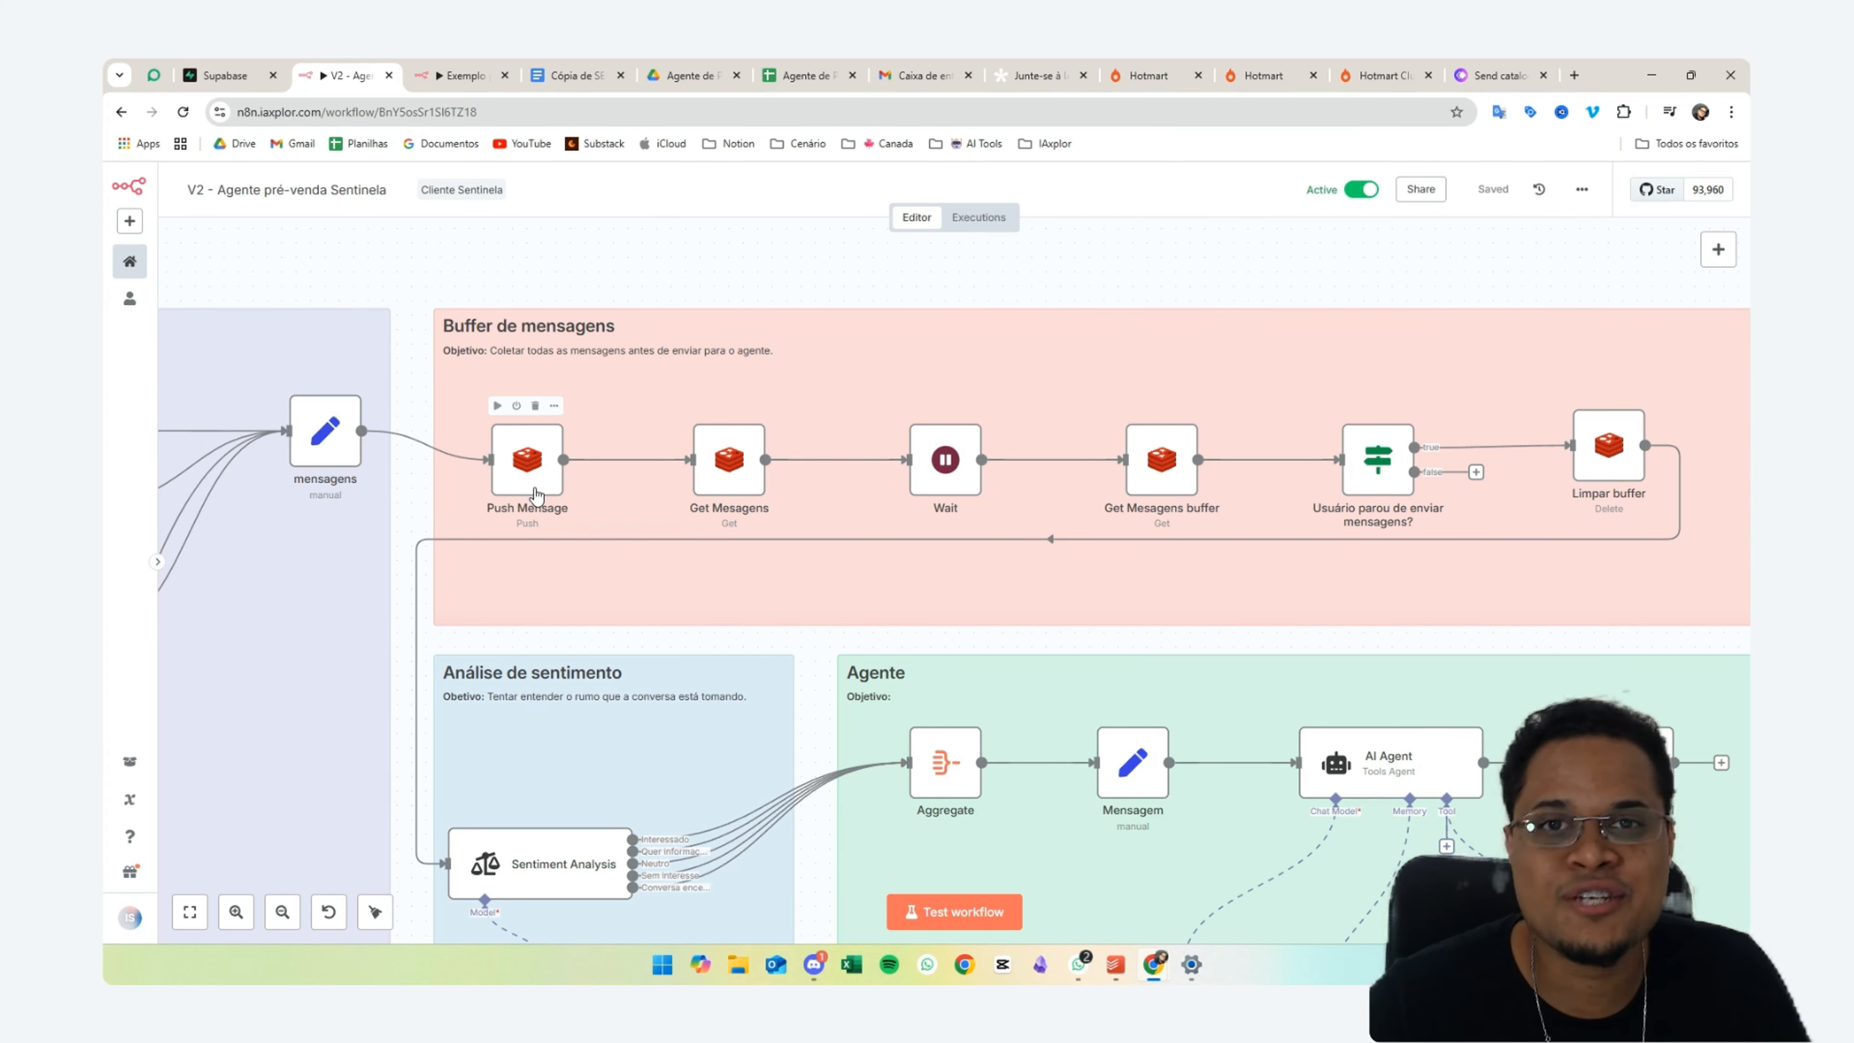
scroll(536, 496, "right", 3)
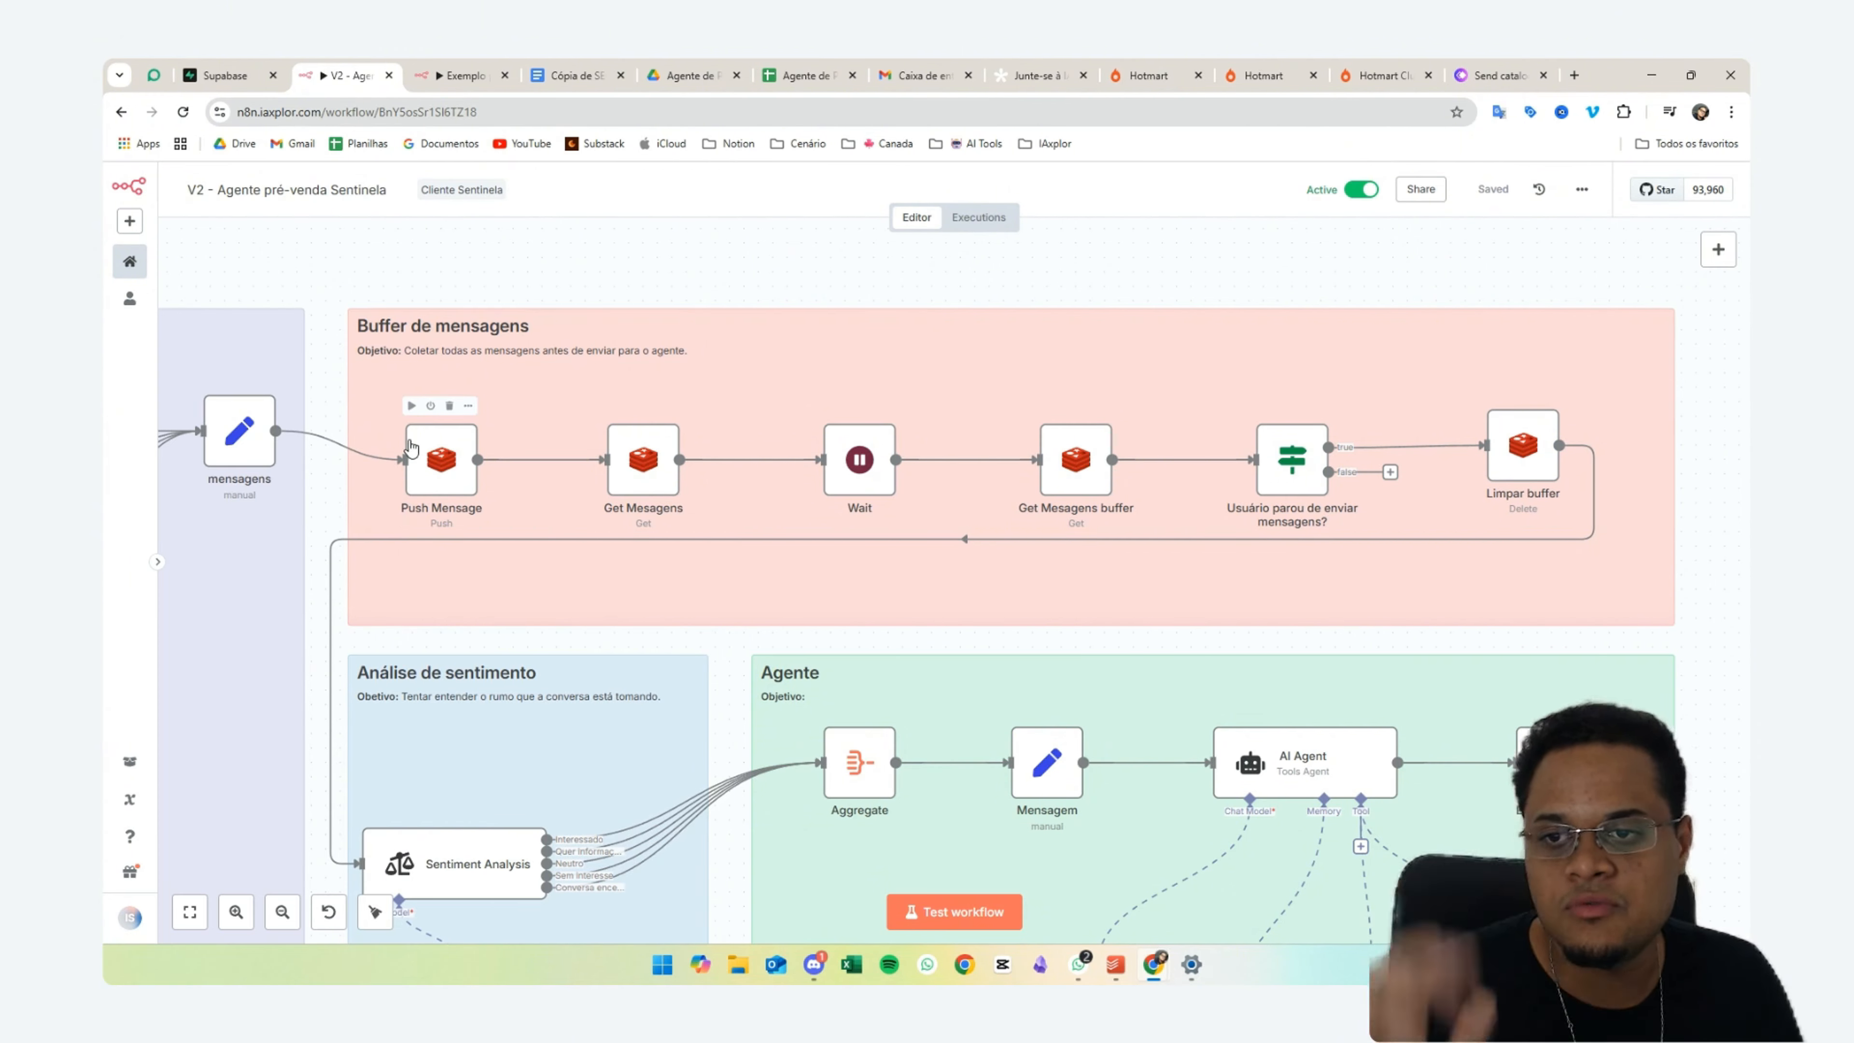
scroll(411, 447, "up", 3)
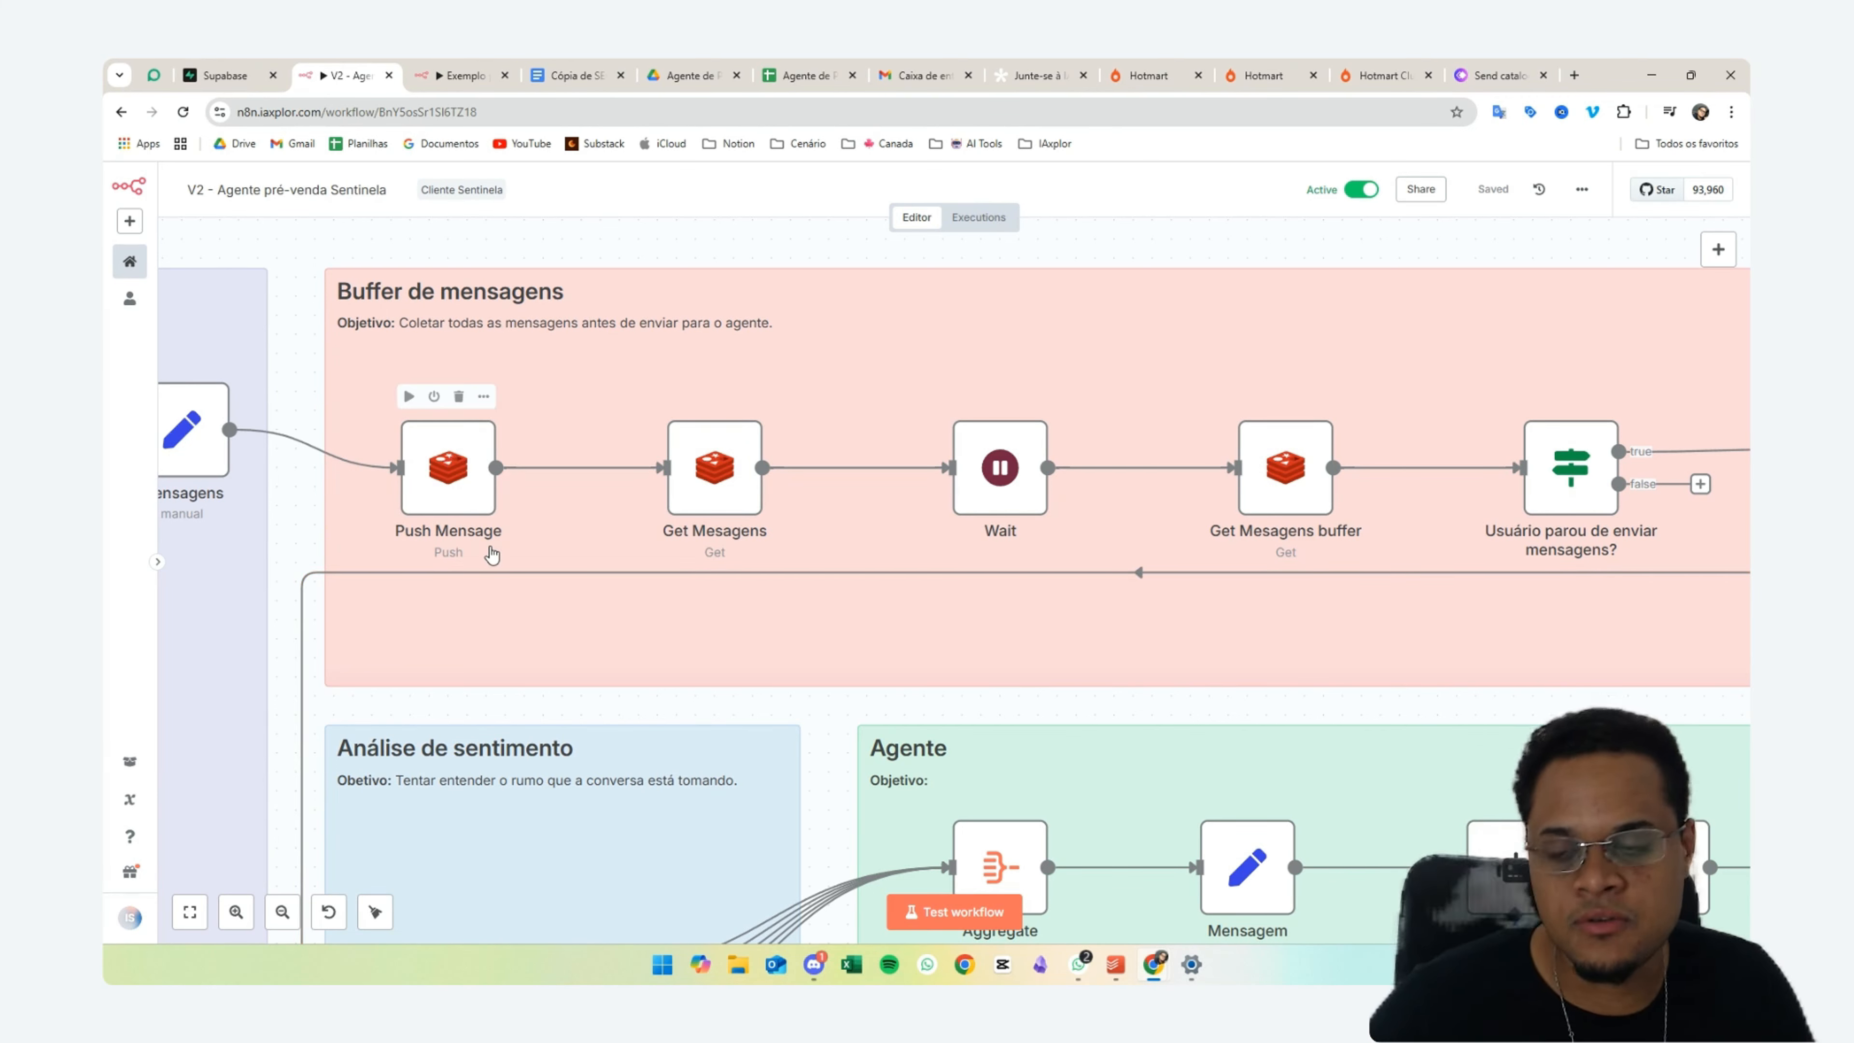
scroll(492, 570, "down", 10)
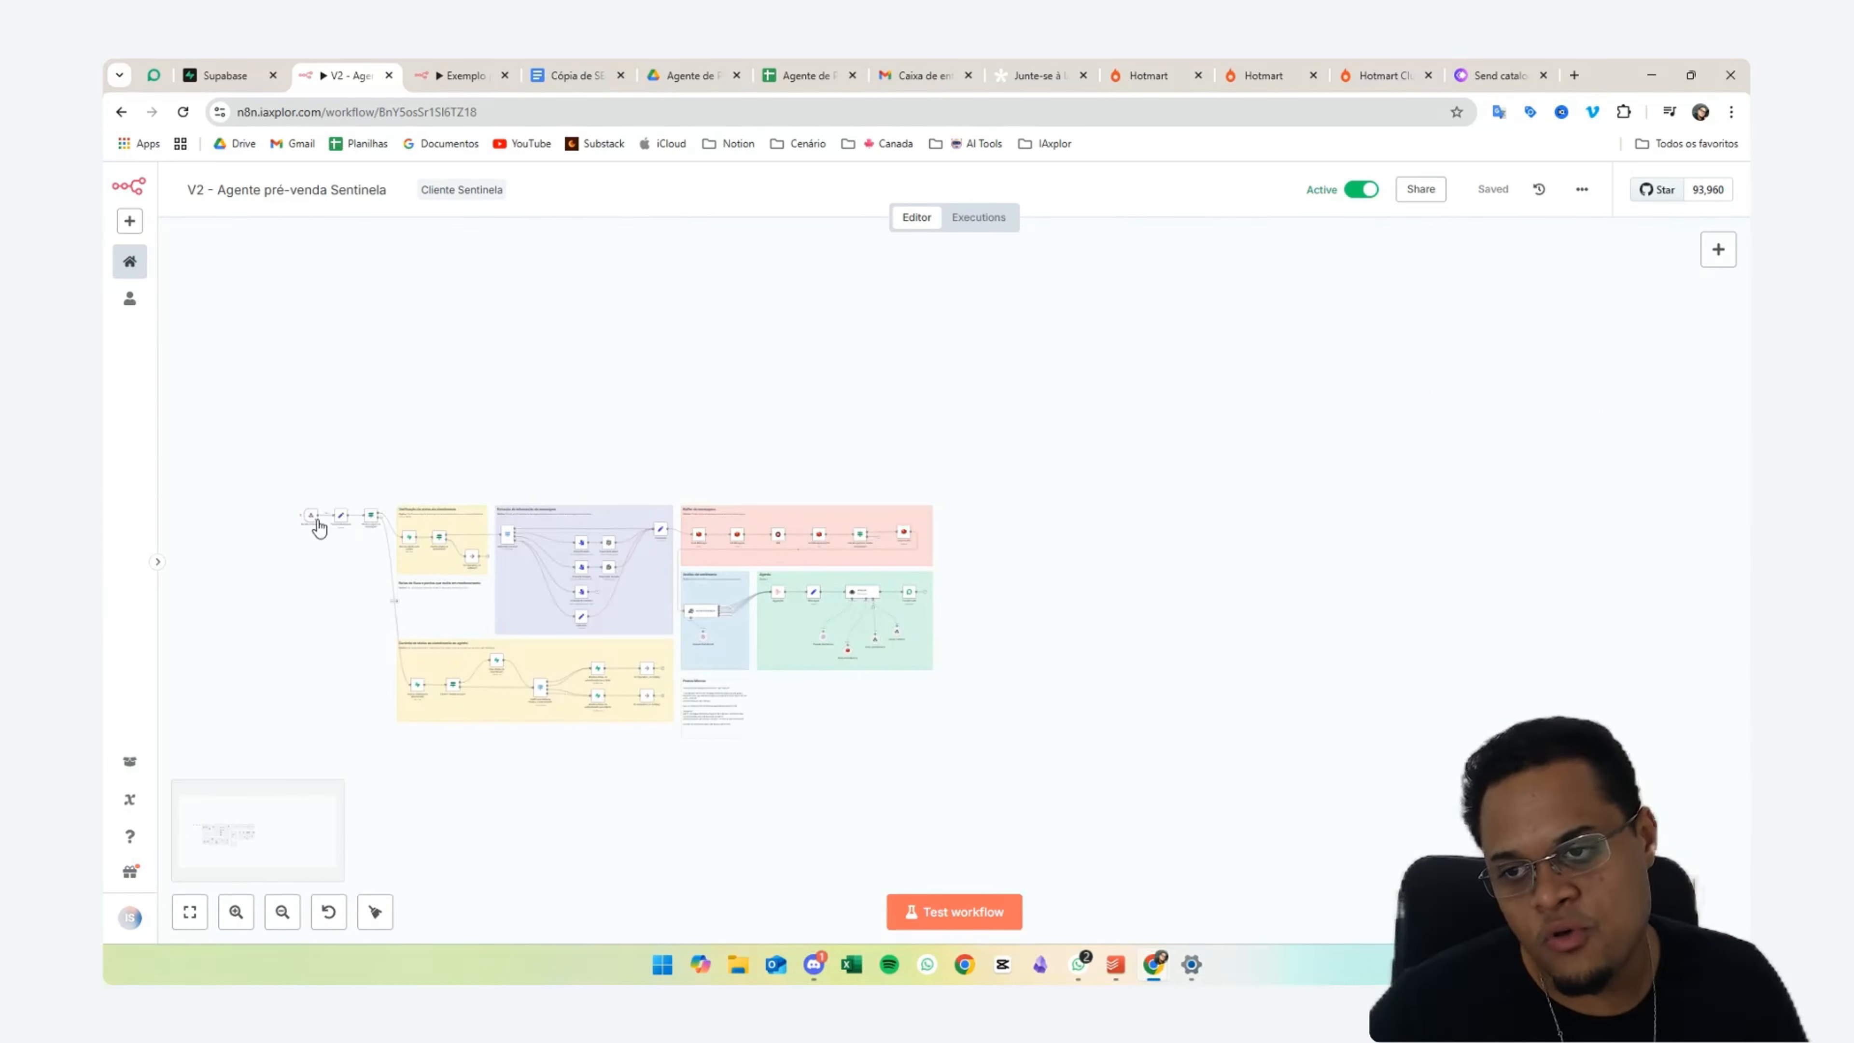
scroll(310, 511, "up", 5)
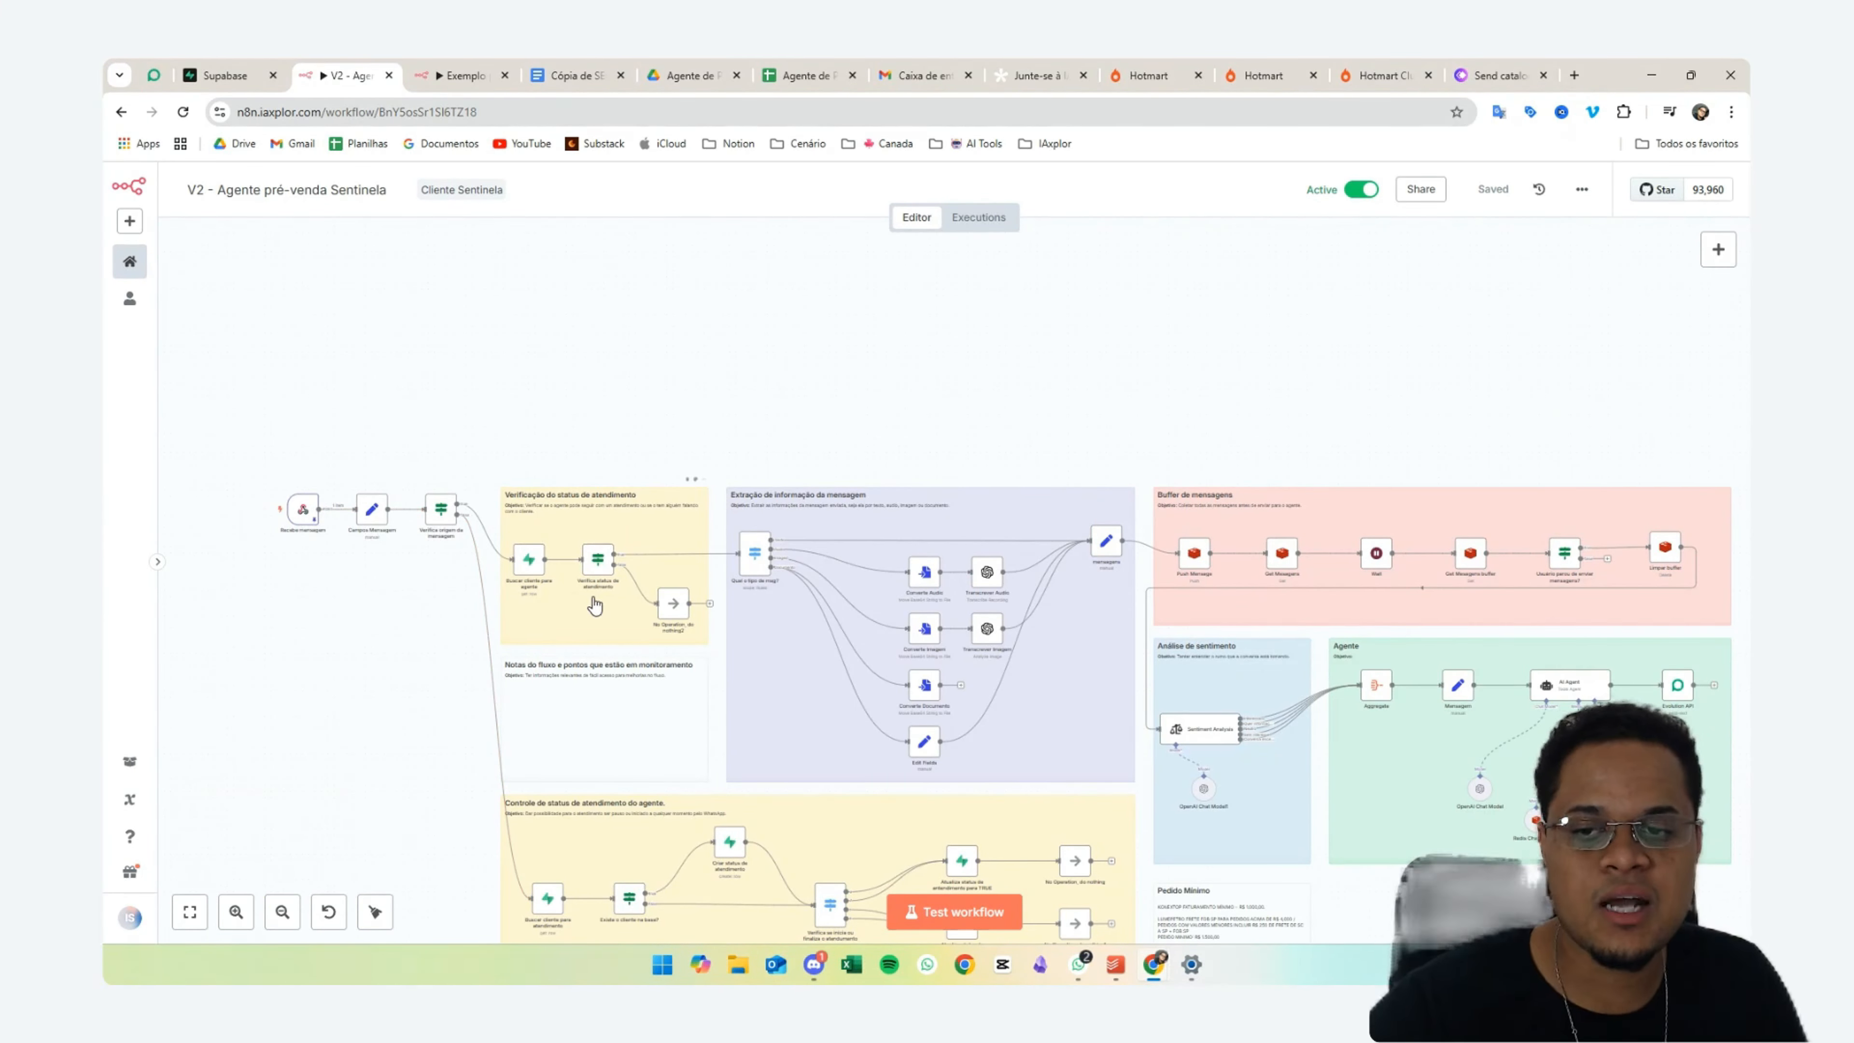
scroll(780, 669, "right", 3)
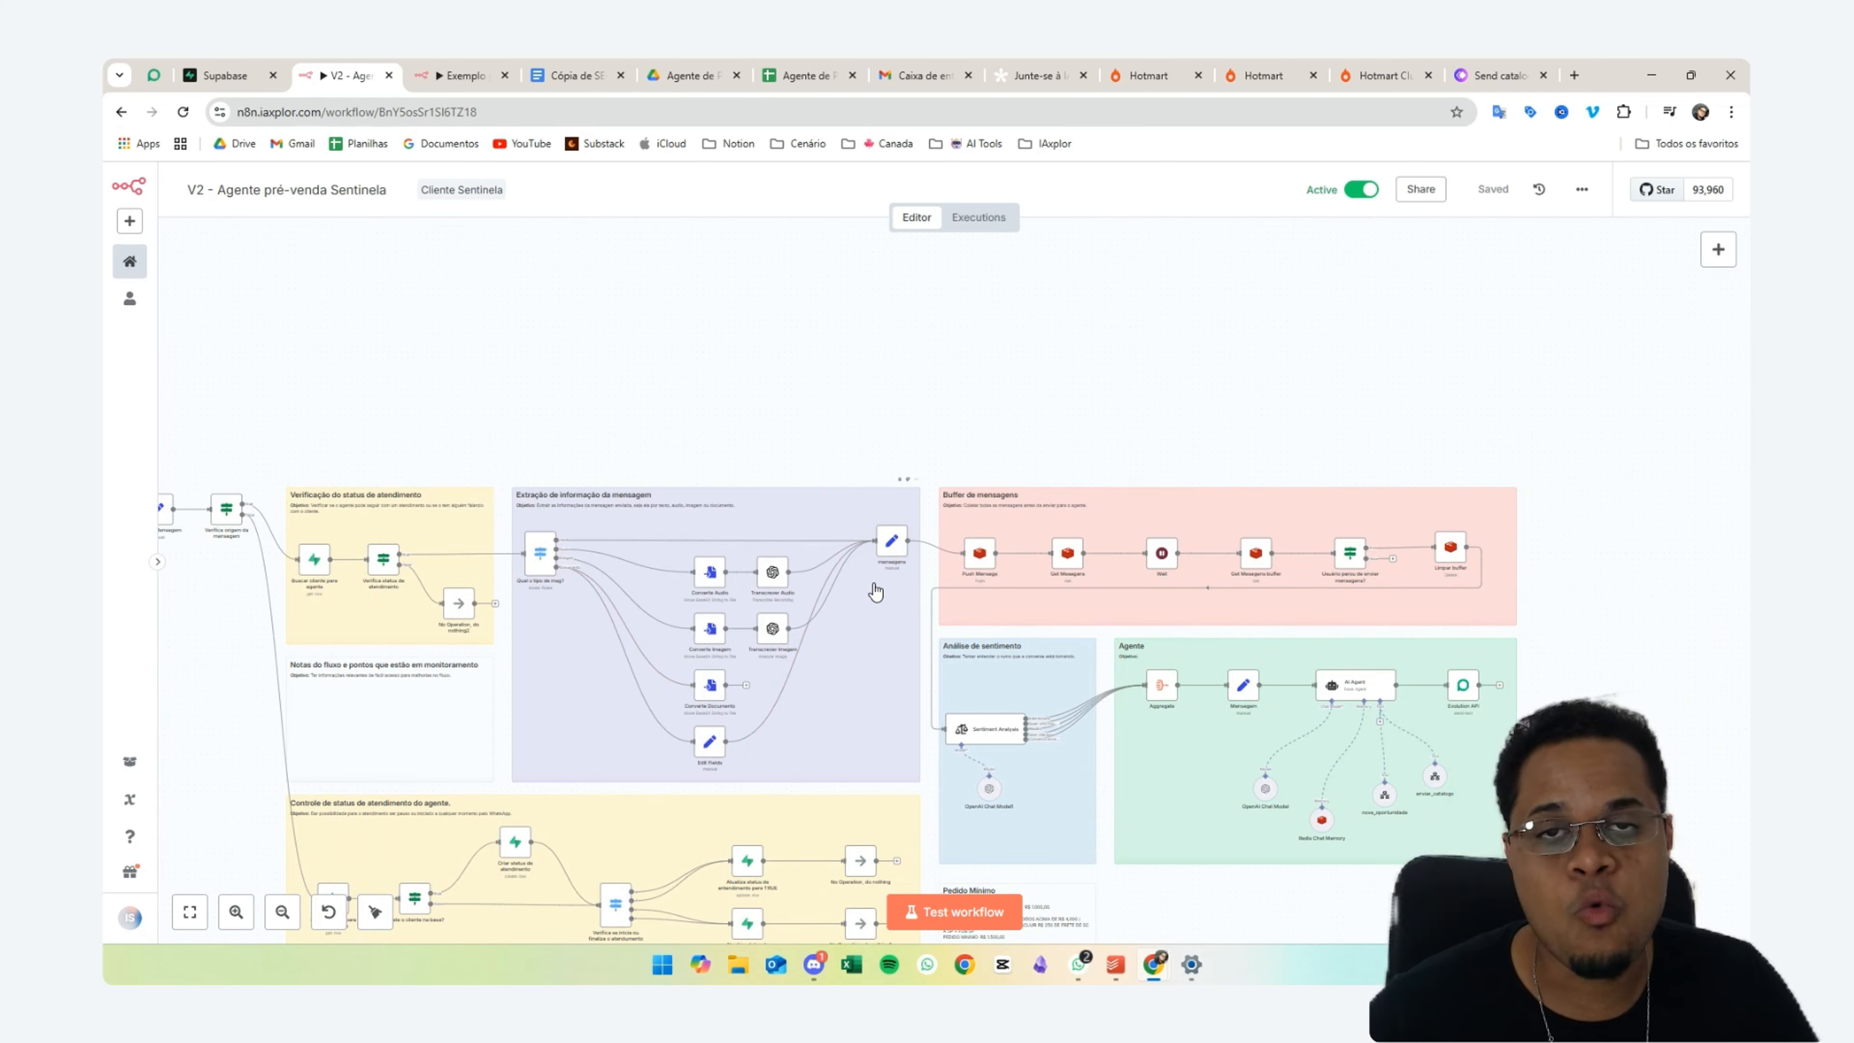
scroll(875, 592, "up", 5)
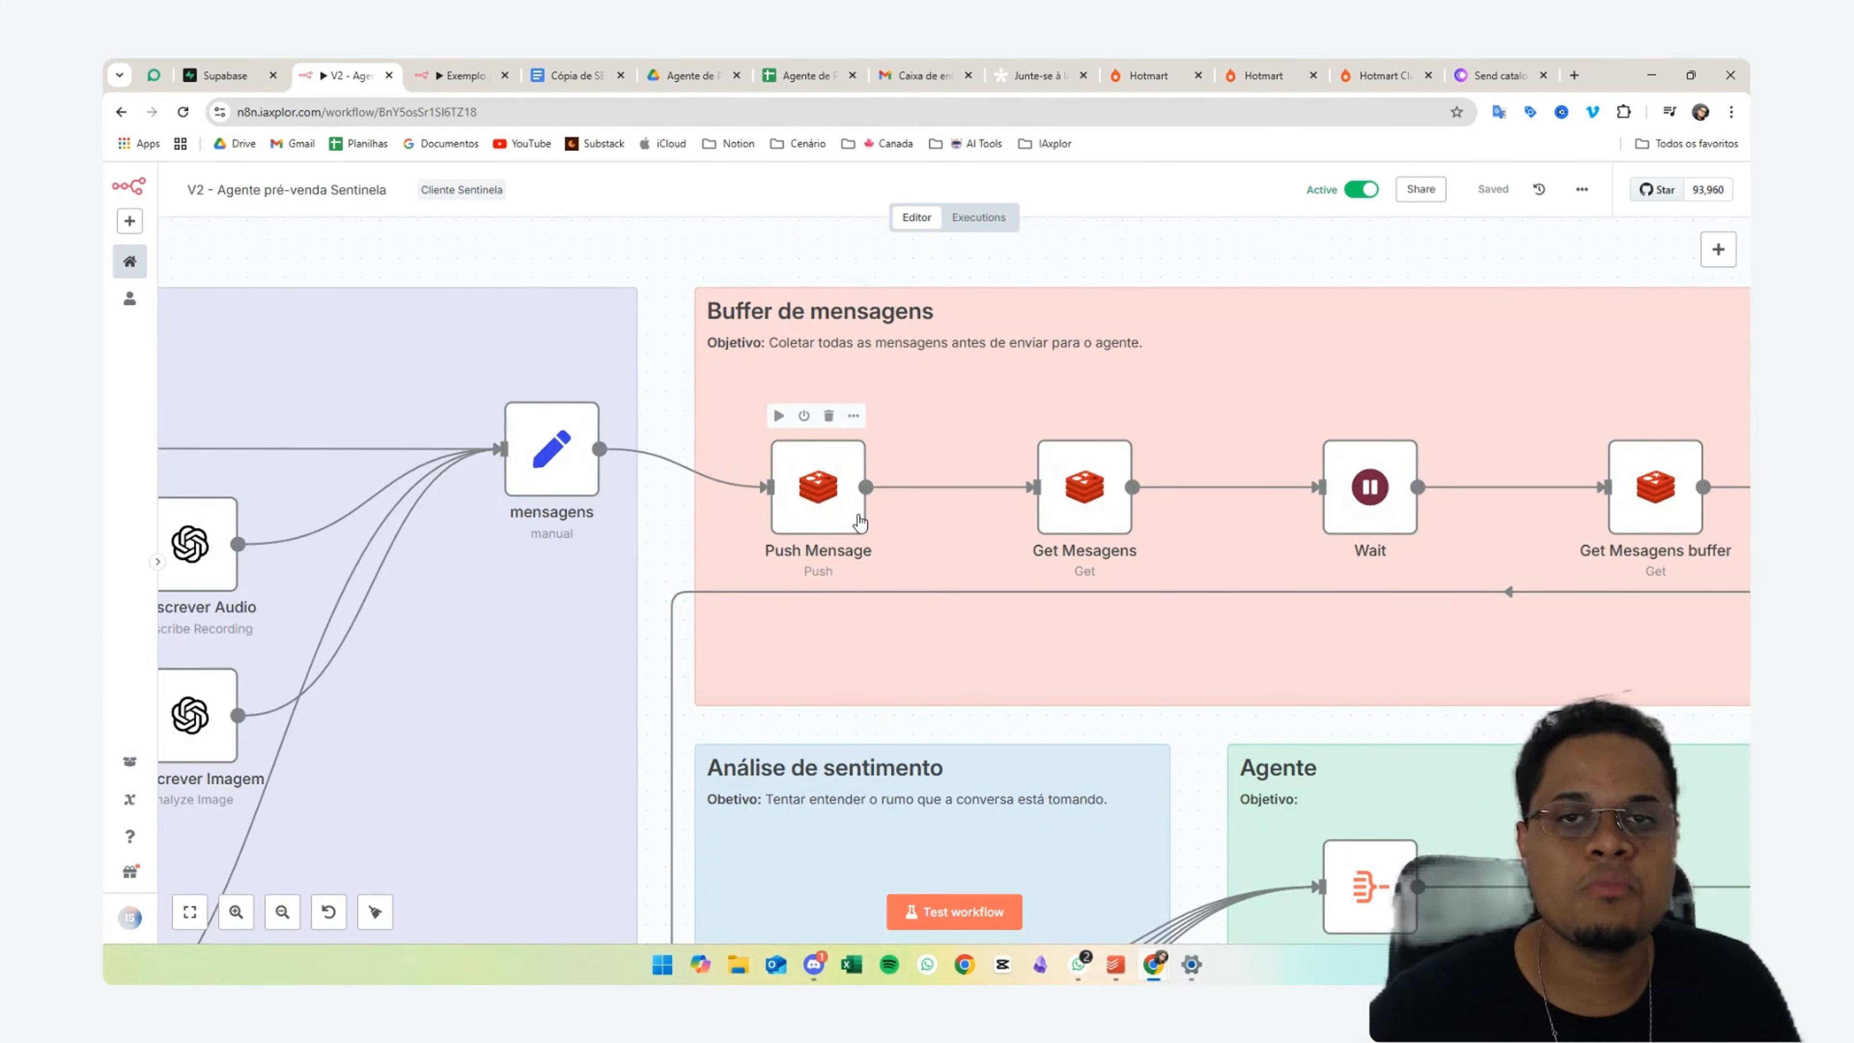
scroll(861, 520, "right", 3)
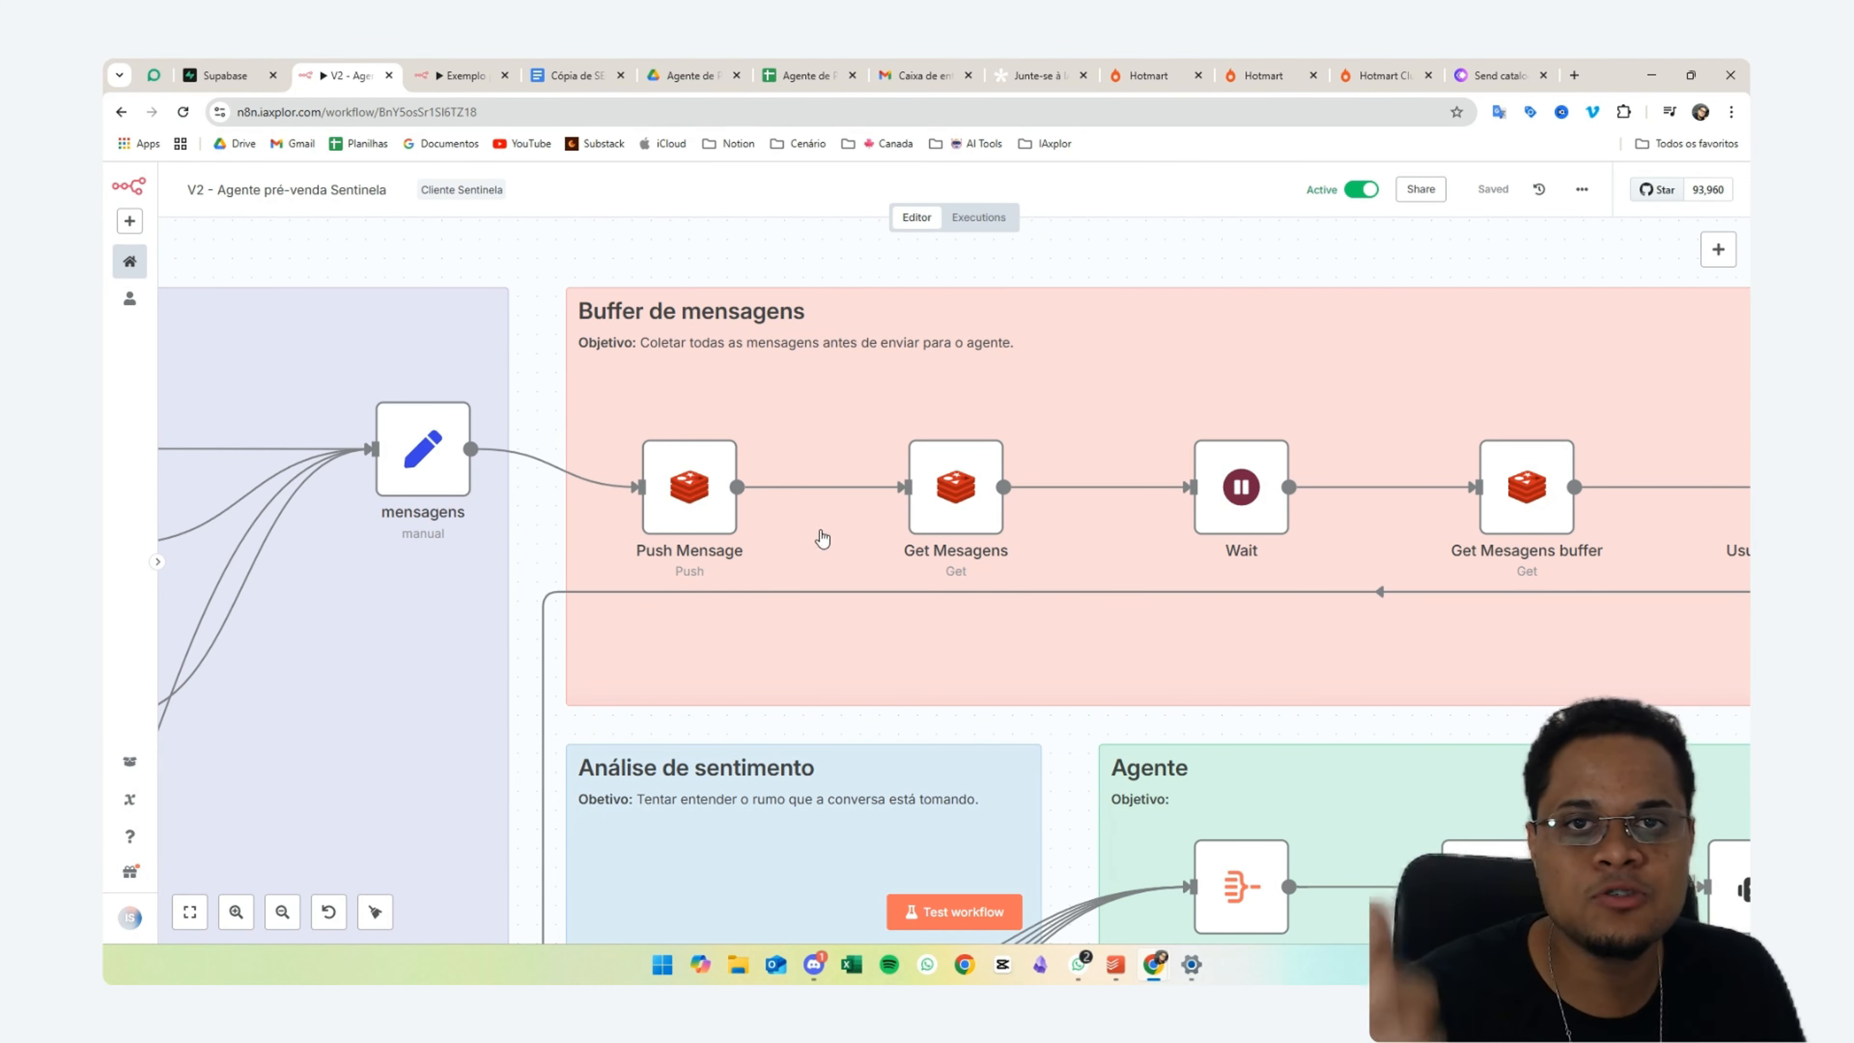
- Open the 15 May, 20:55:28 execution in the workflow's execution history
mouse_move(718, 497)
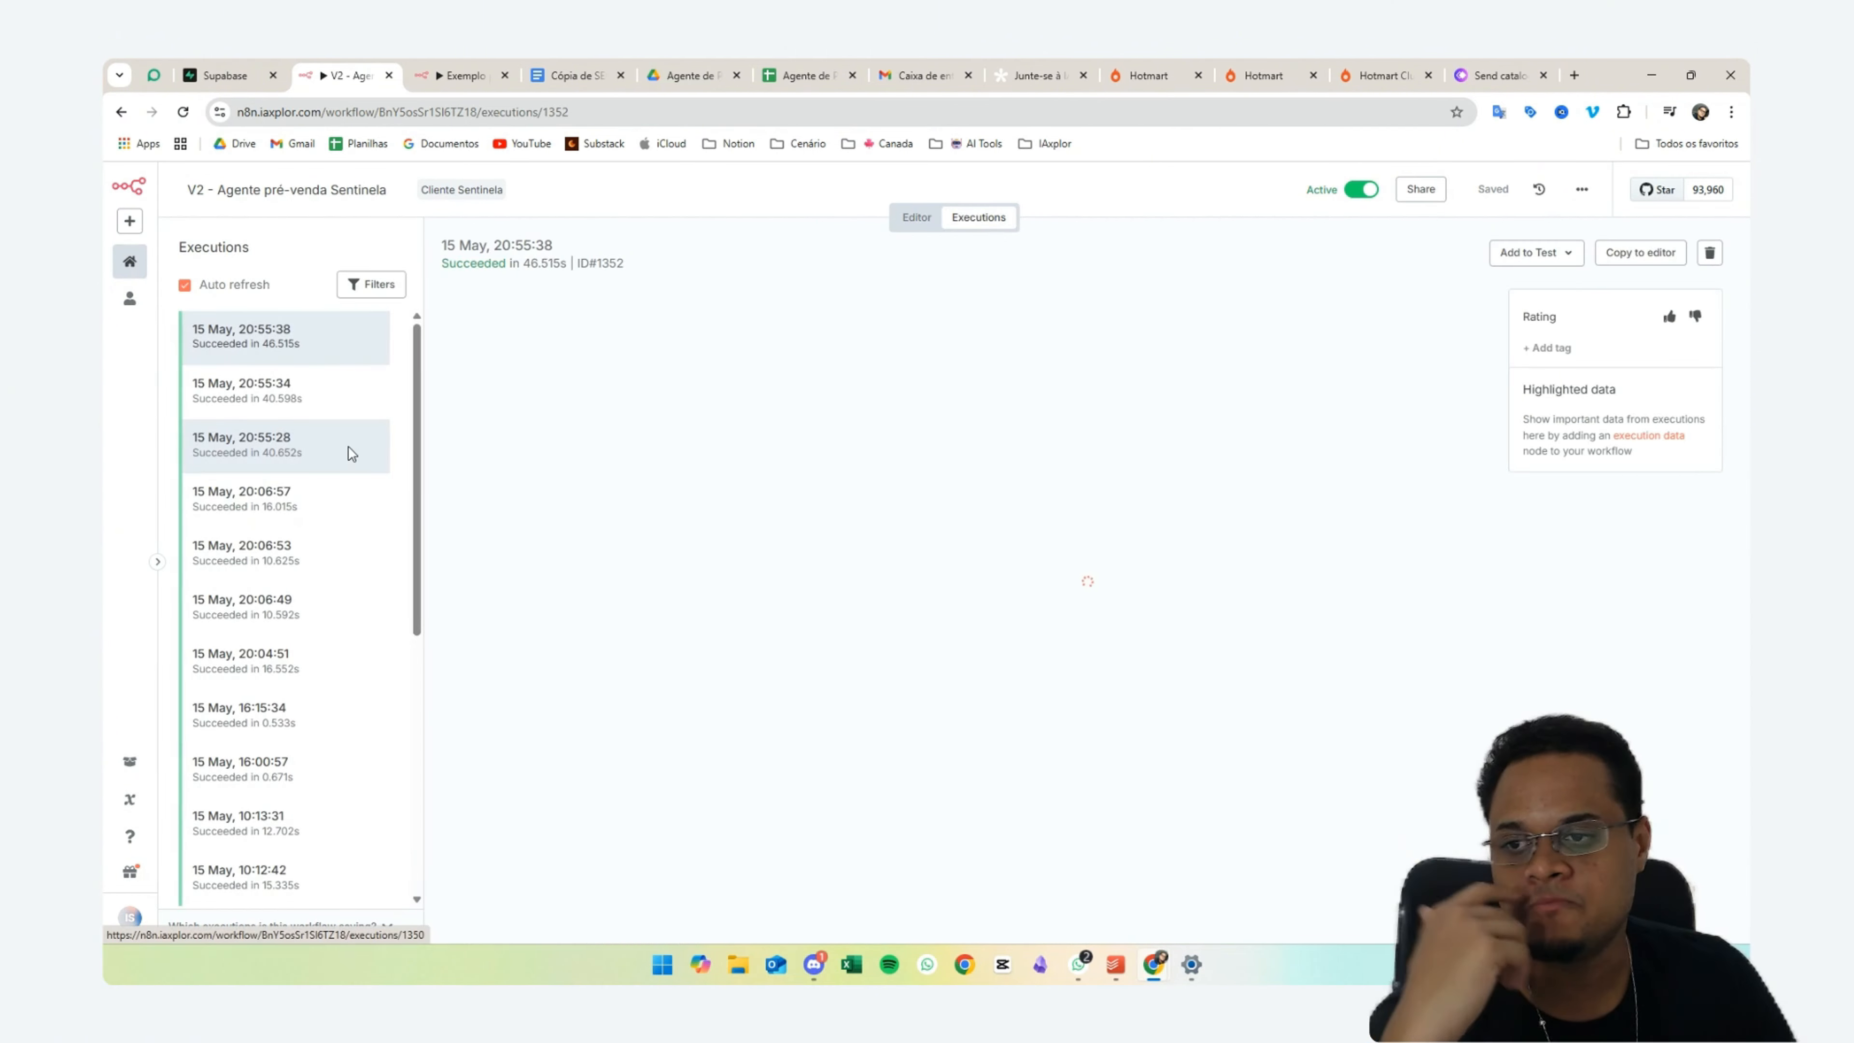
left_click(321, 447)
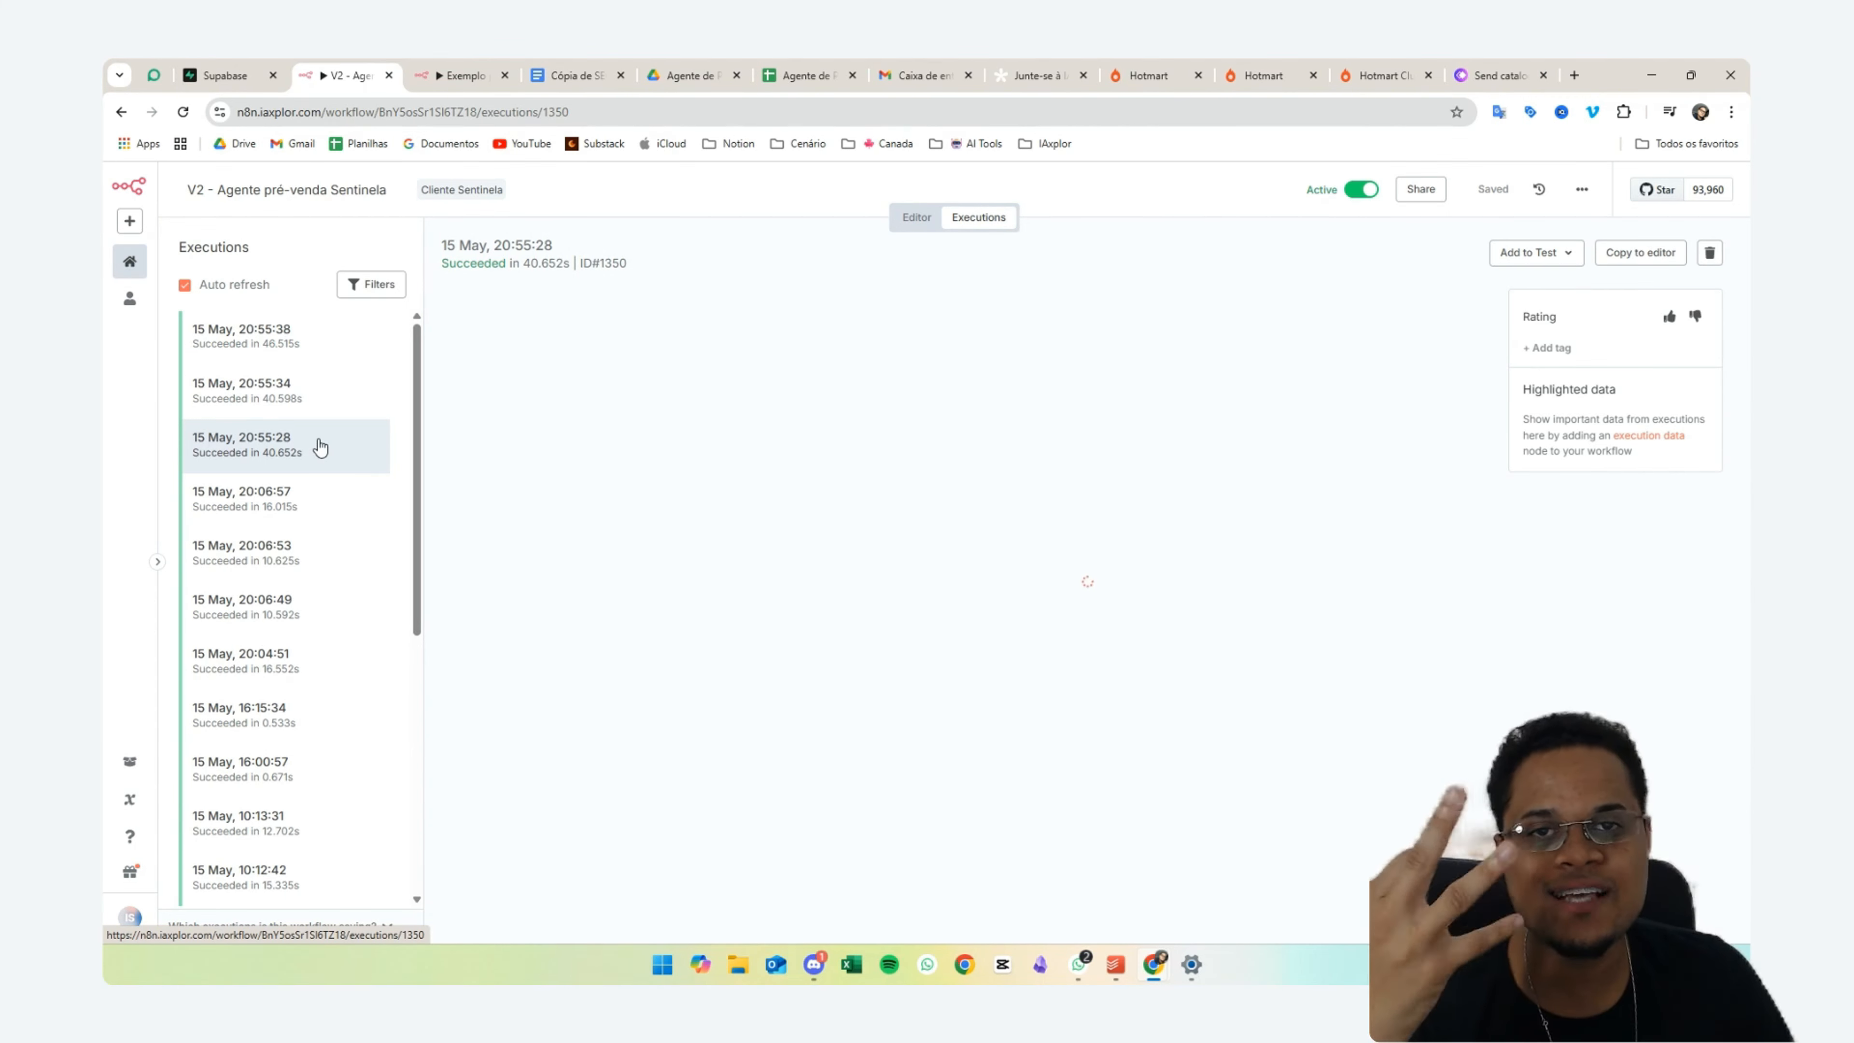
left_click(1075, 971)
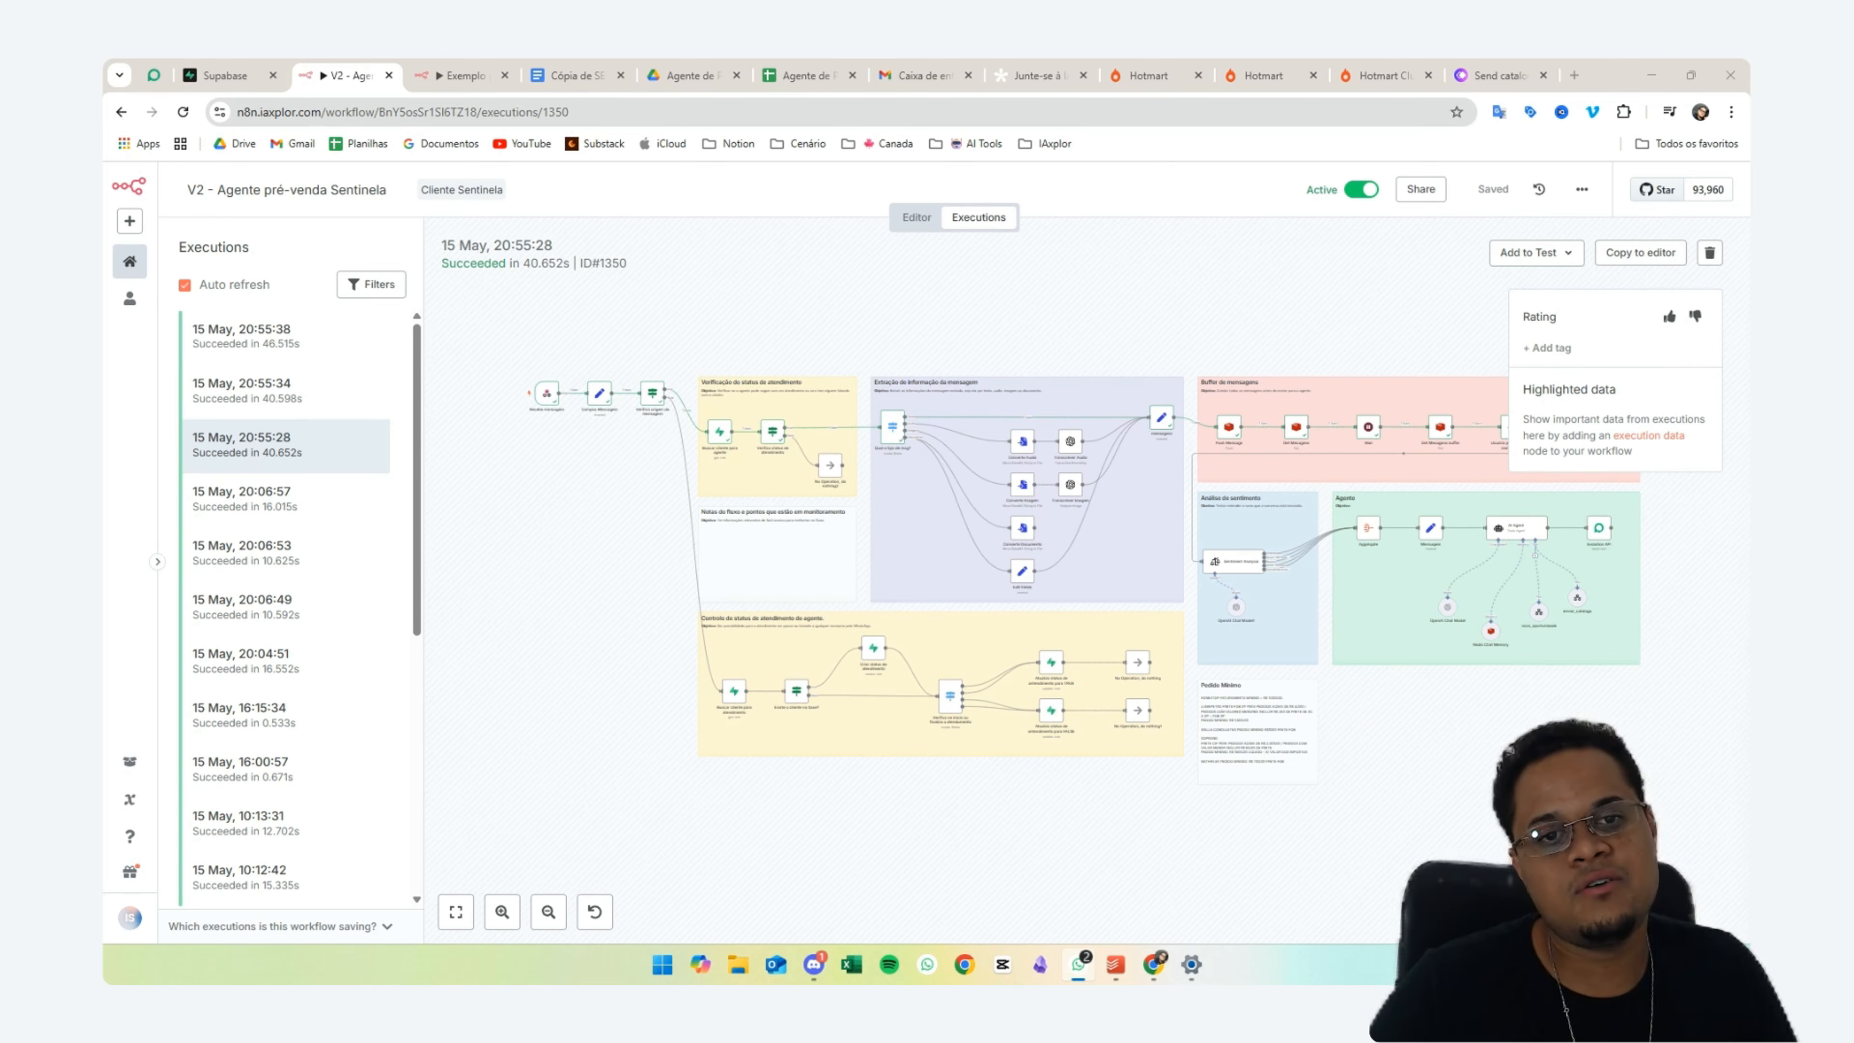
- Inspect the Push Message node's list, data and output within the execution's Buffer de mensagens section, and return to the canvas
scroll(1249, 429, "right", 3)
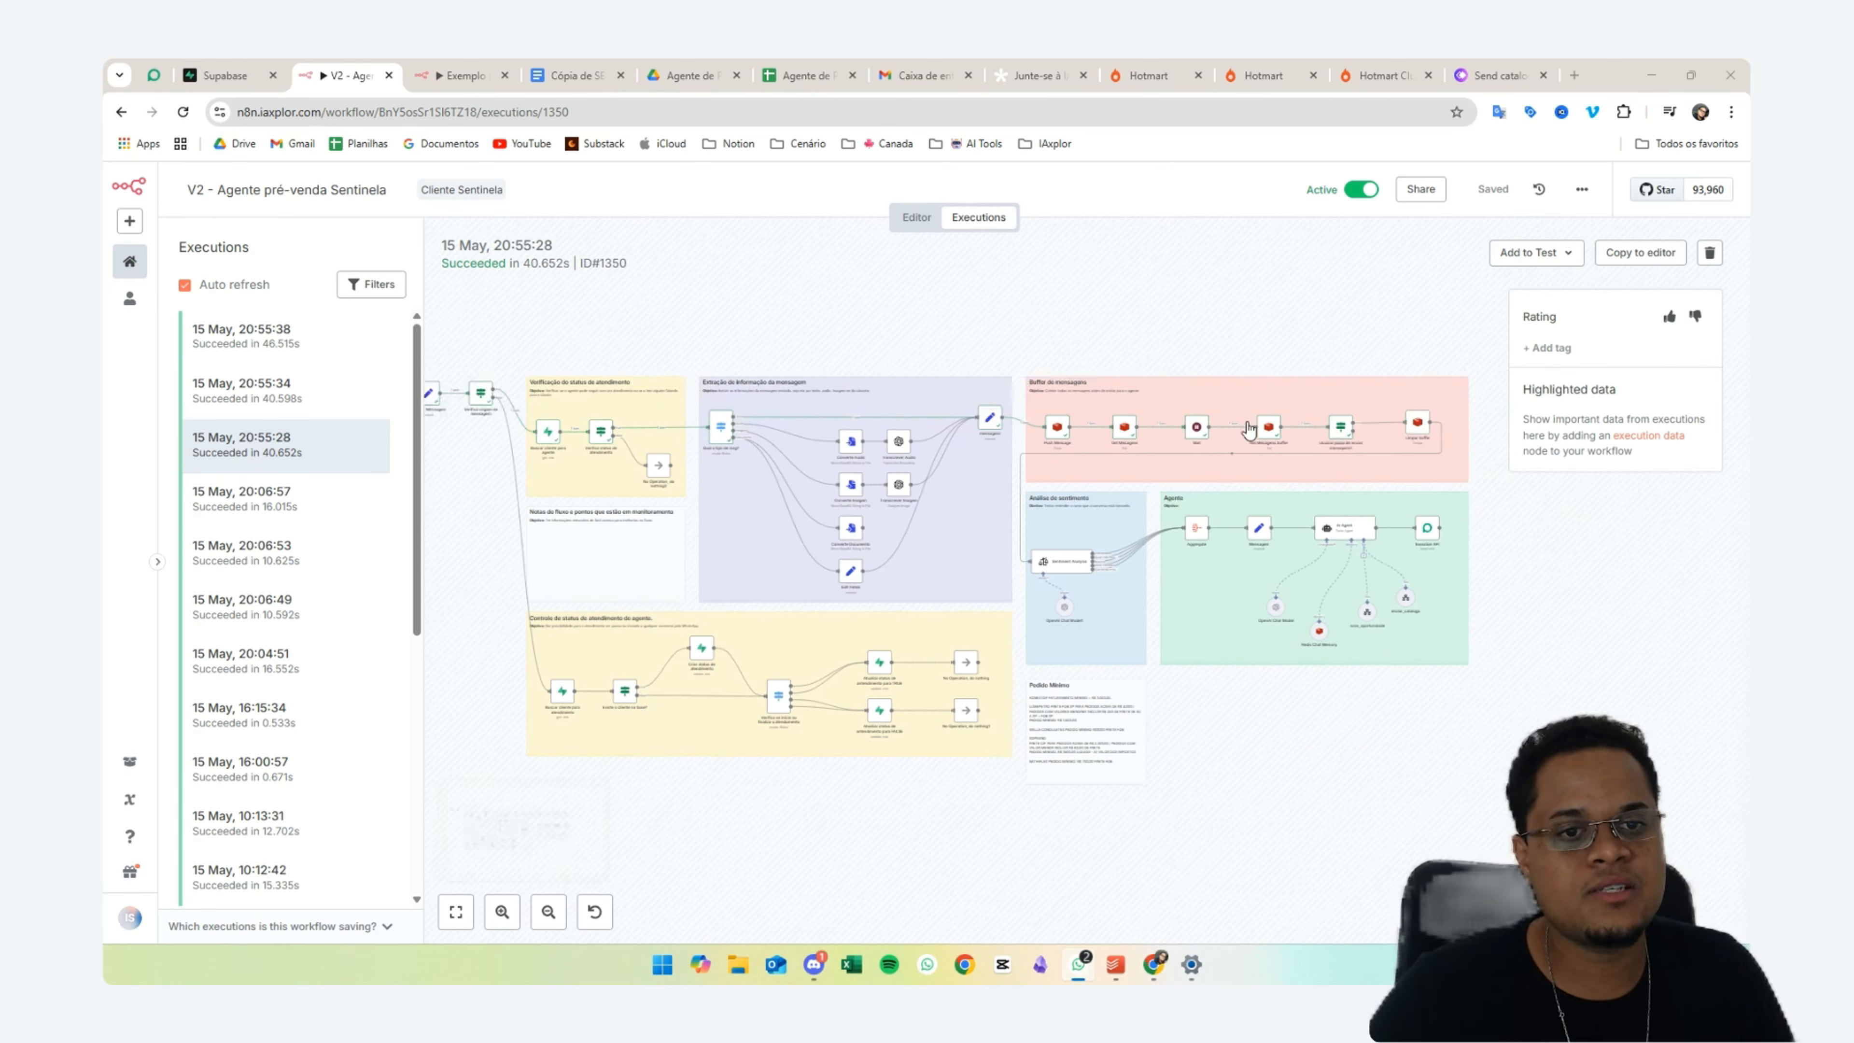
scroll(969, 427, "up", 5)
scroll(544, 581, "down", 2)
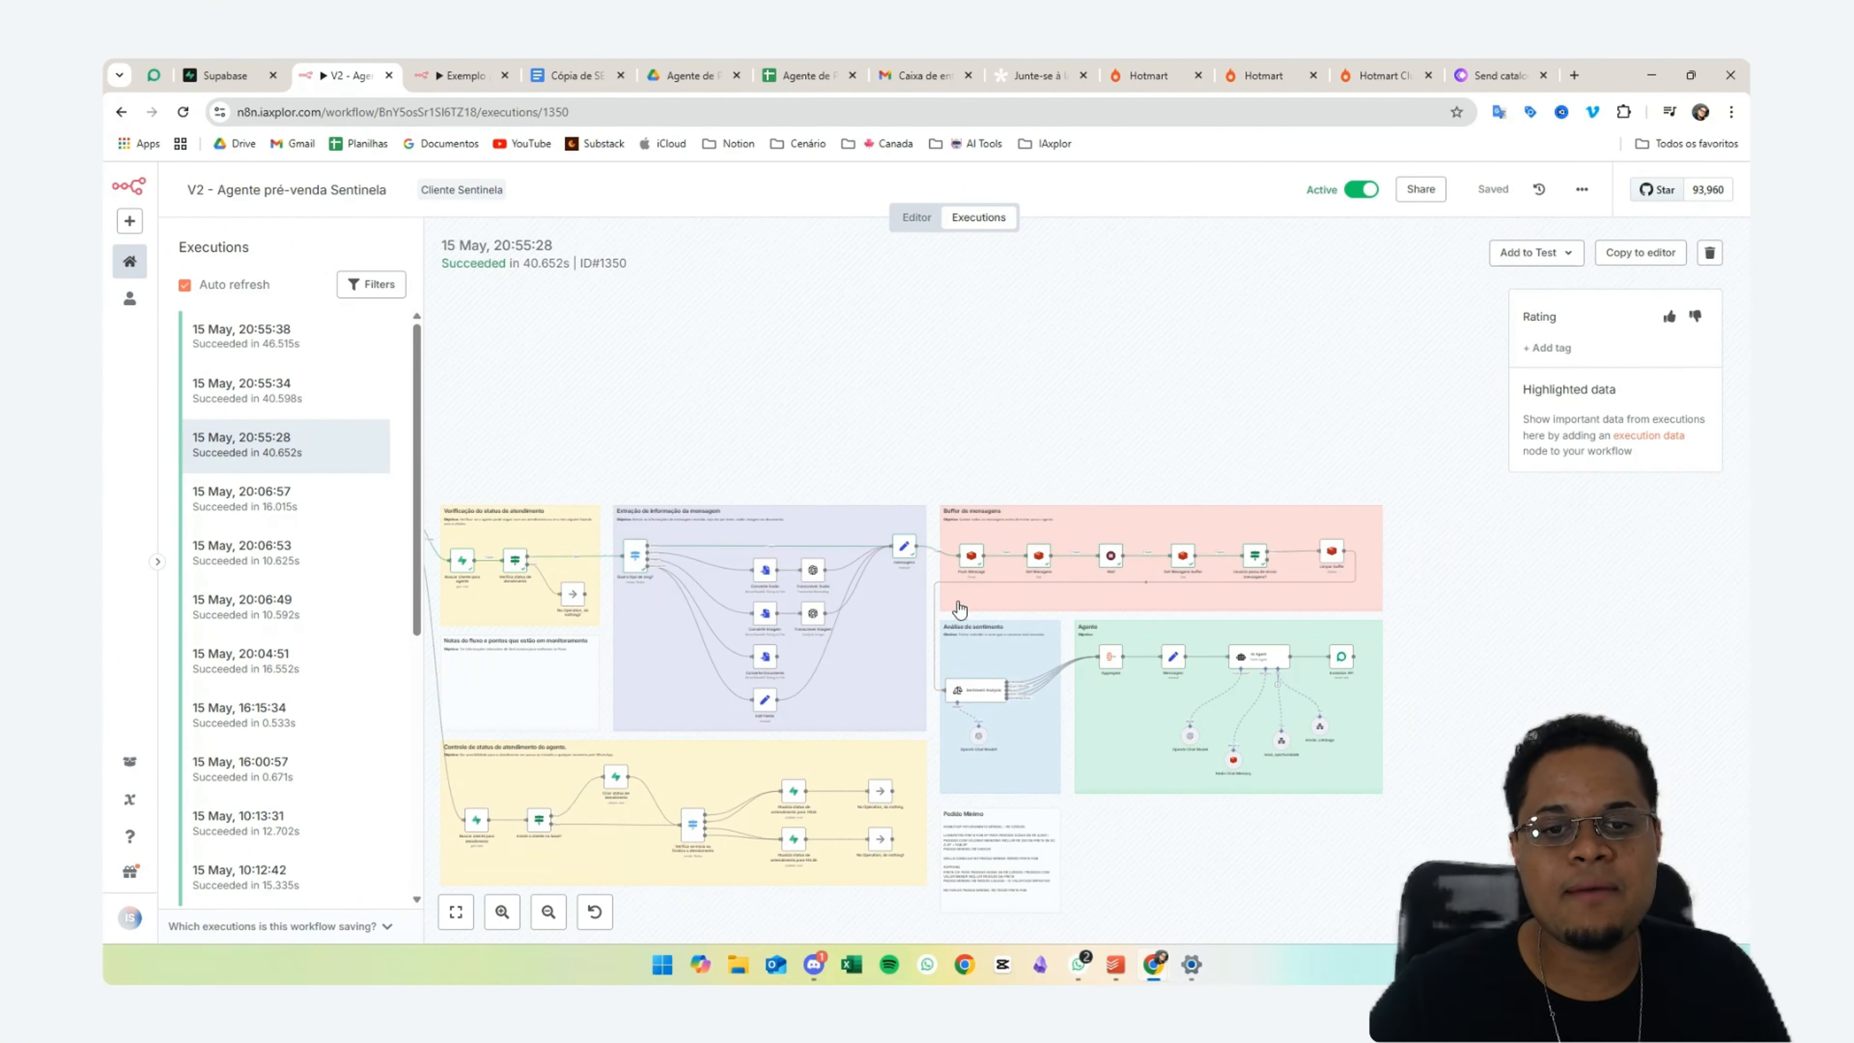
scroll(960, 608, "up", 3)
scroll(978, 595, "up", 3)
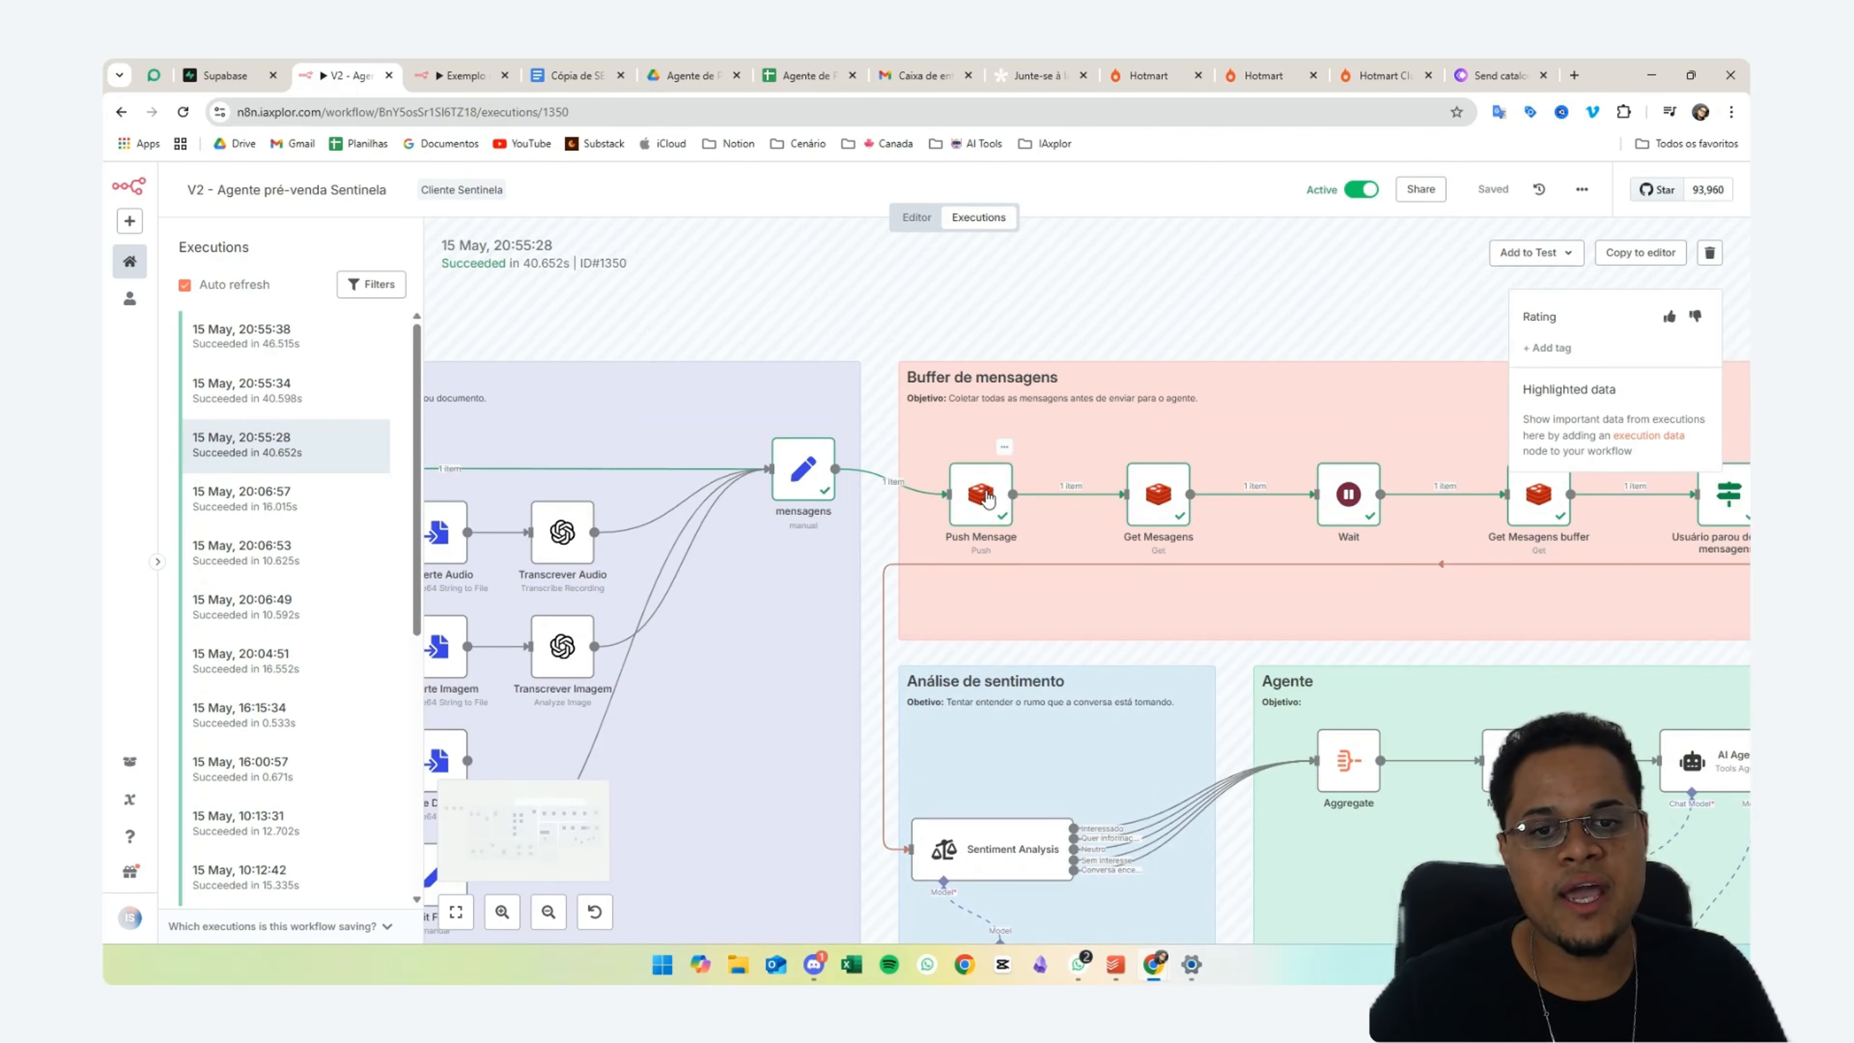
double_click(981, 497)
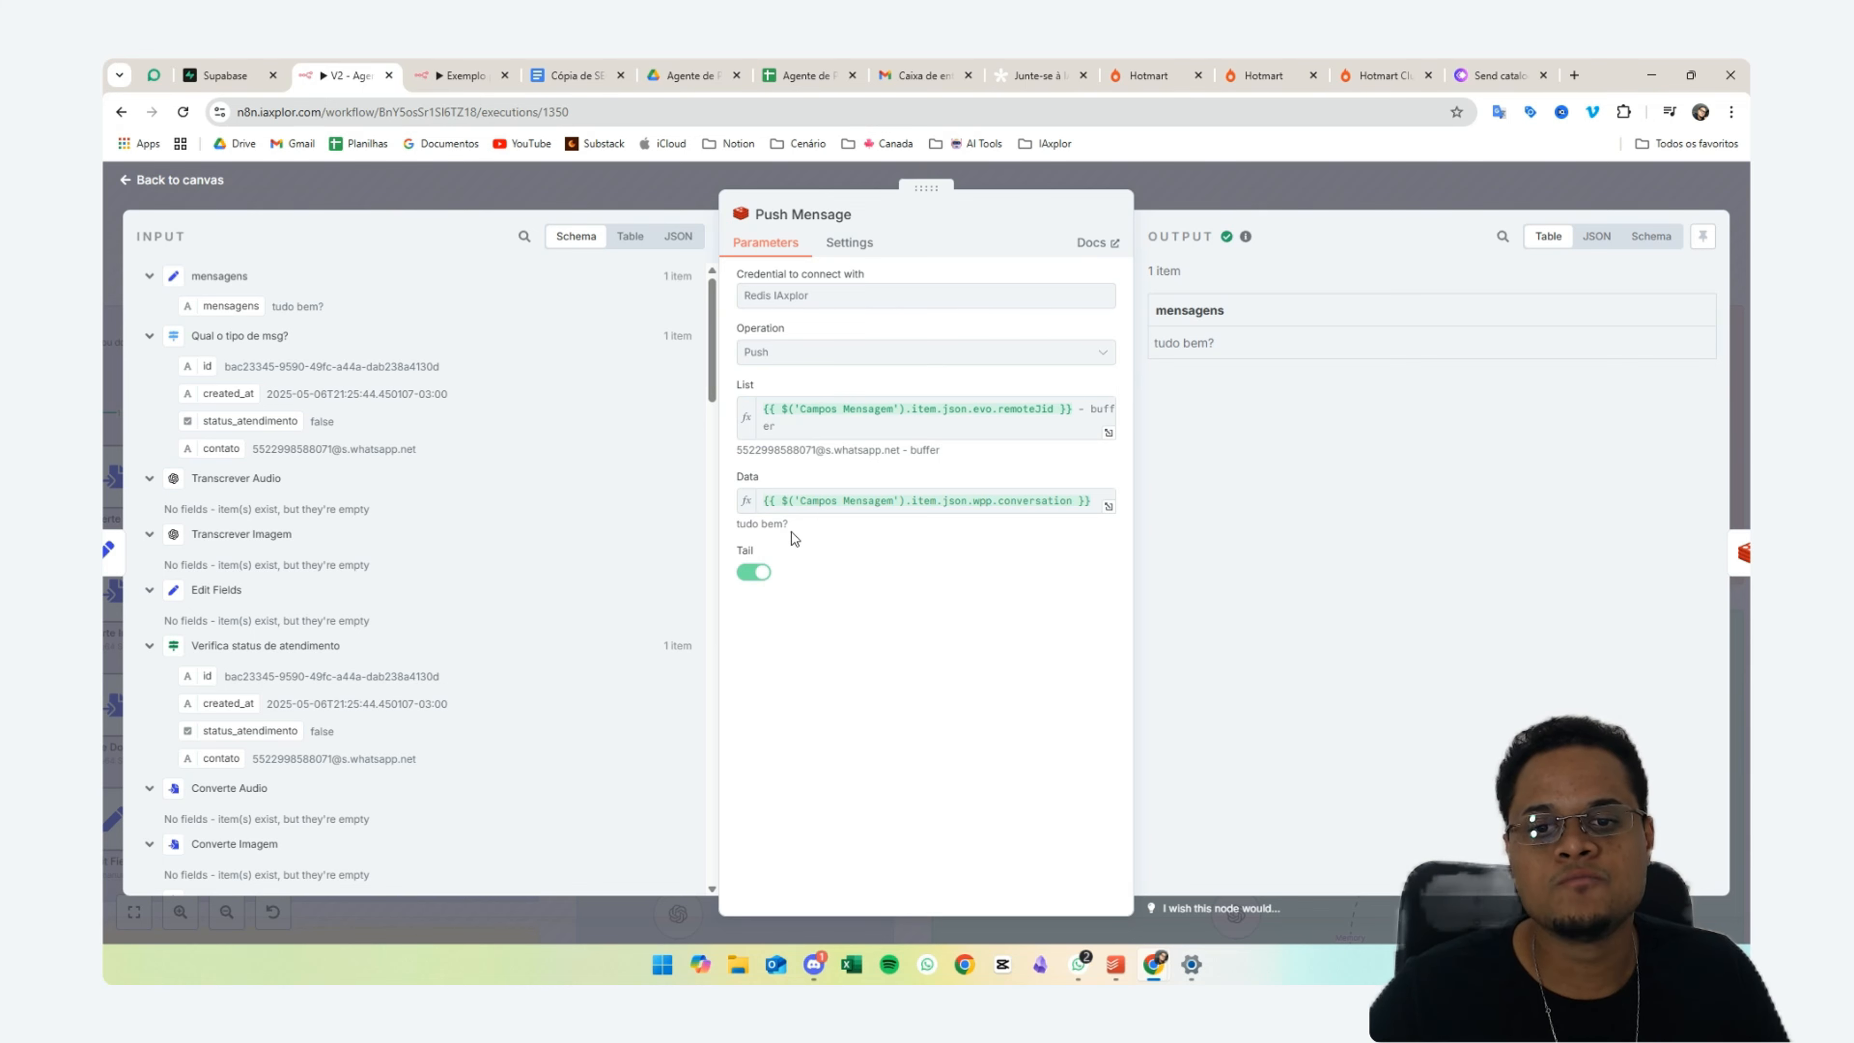
left_click_drag(763, 539, 733, 504)
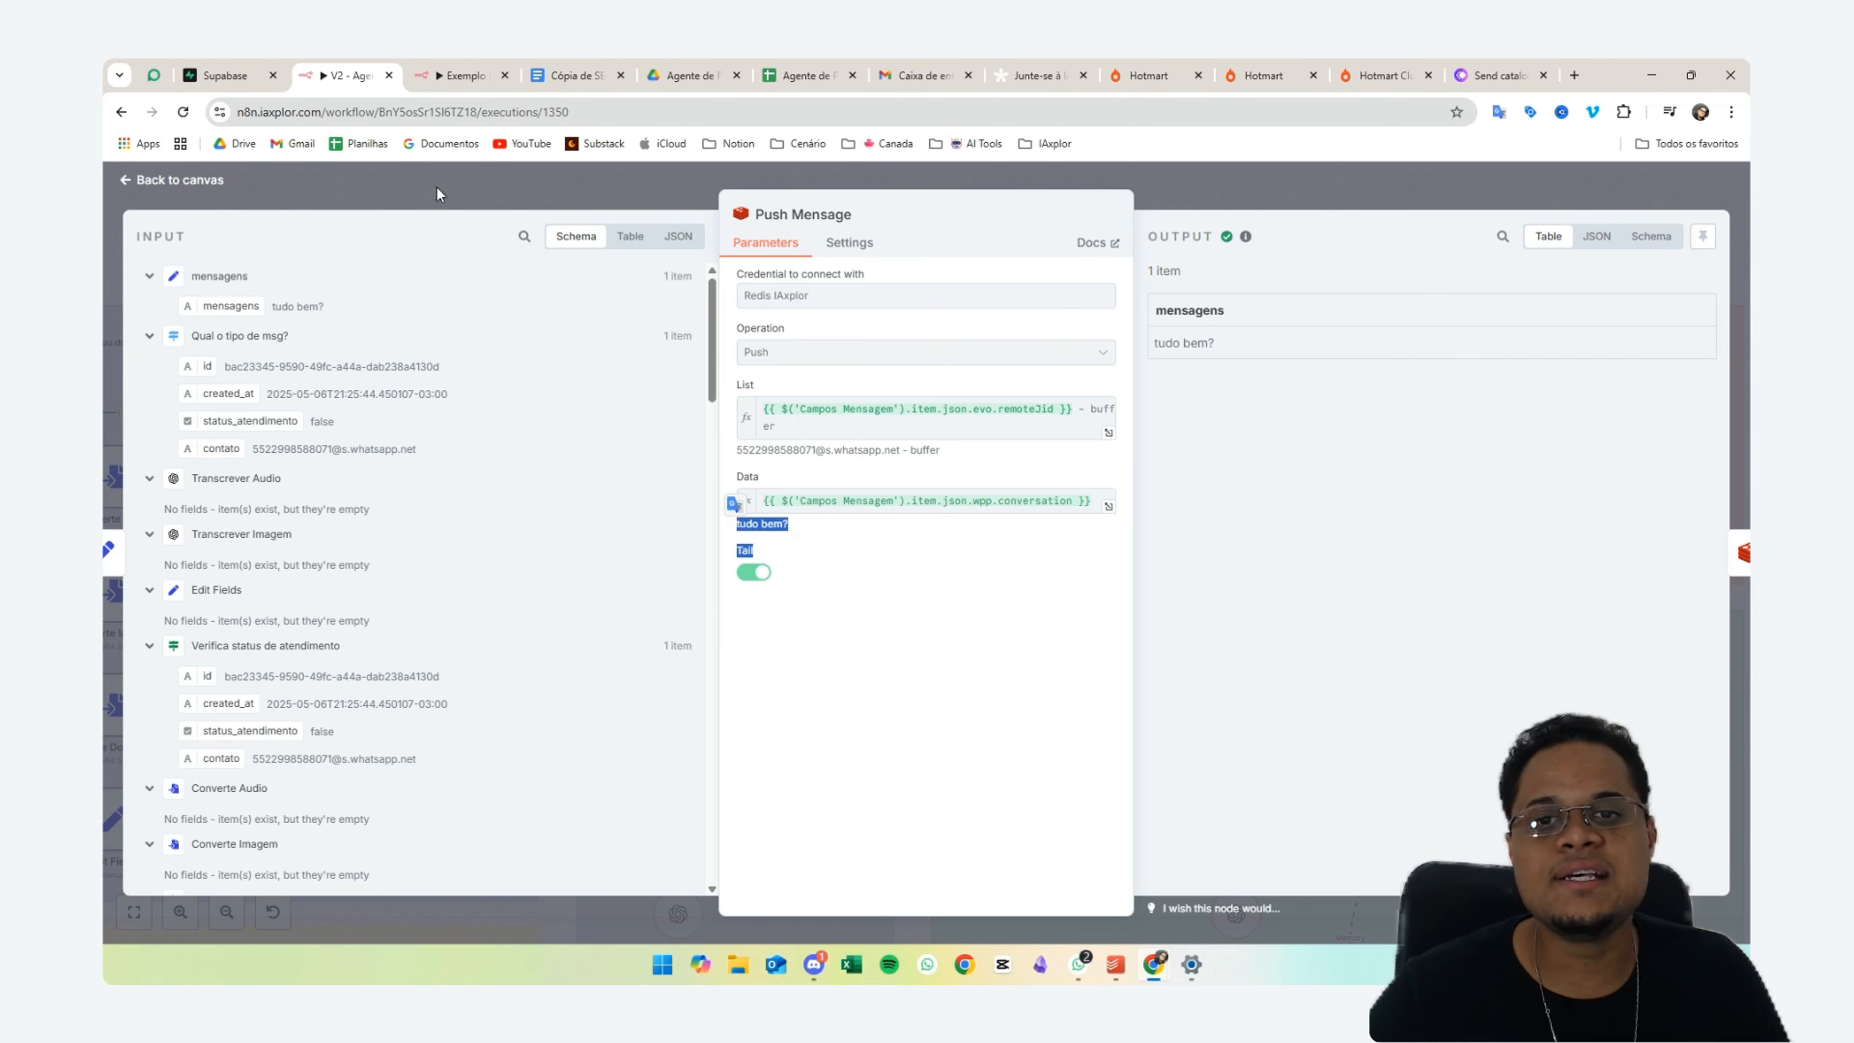
left_click(509, 186)
scroll(862, 512, "up", 3)
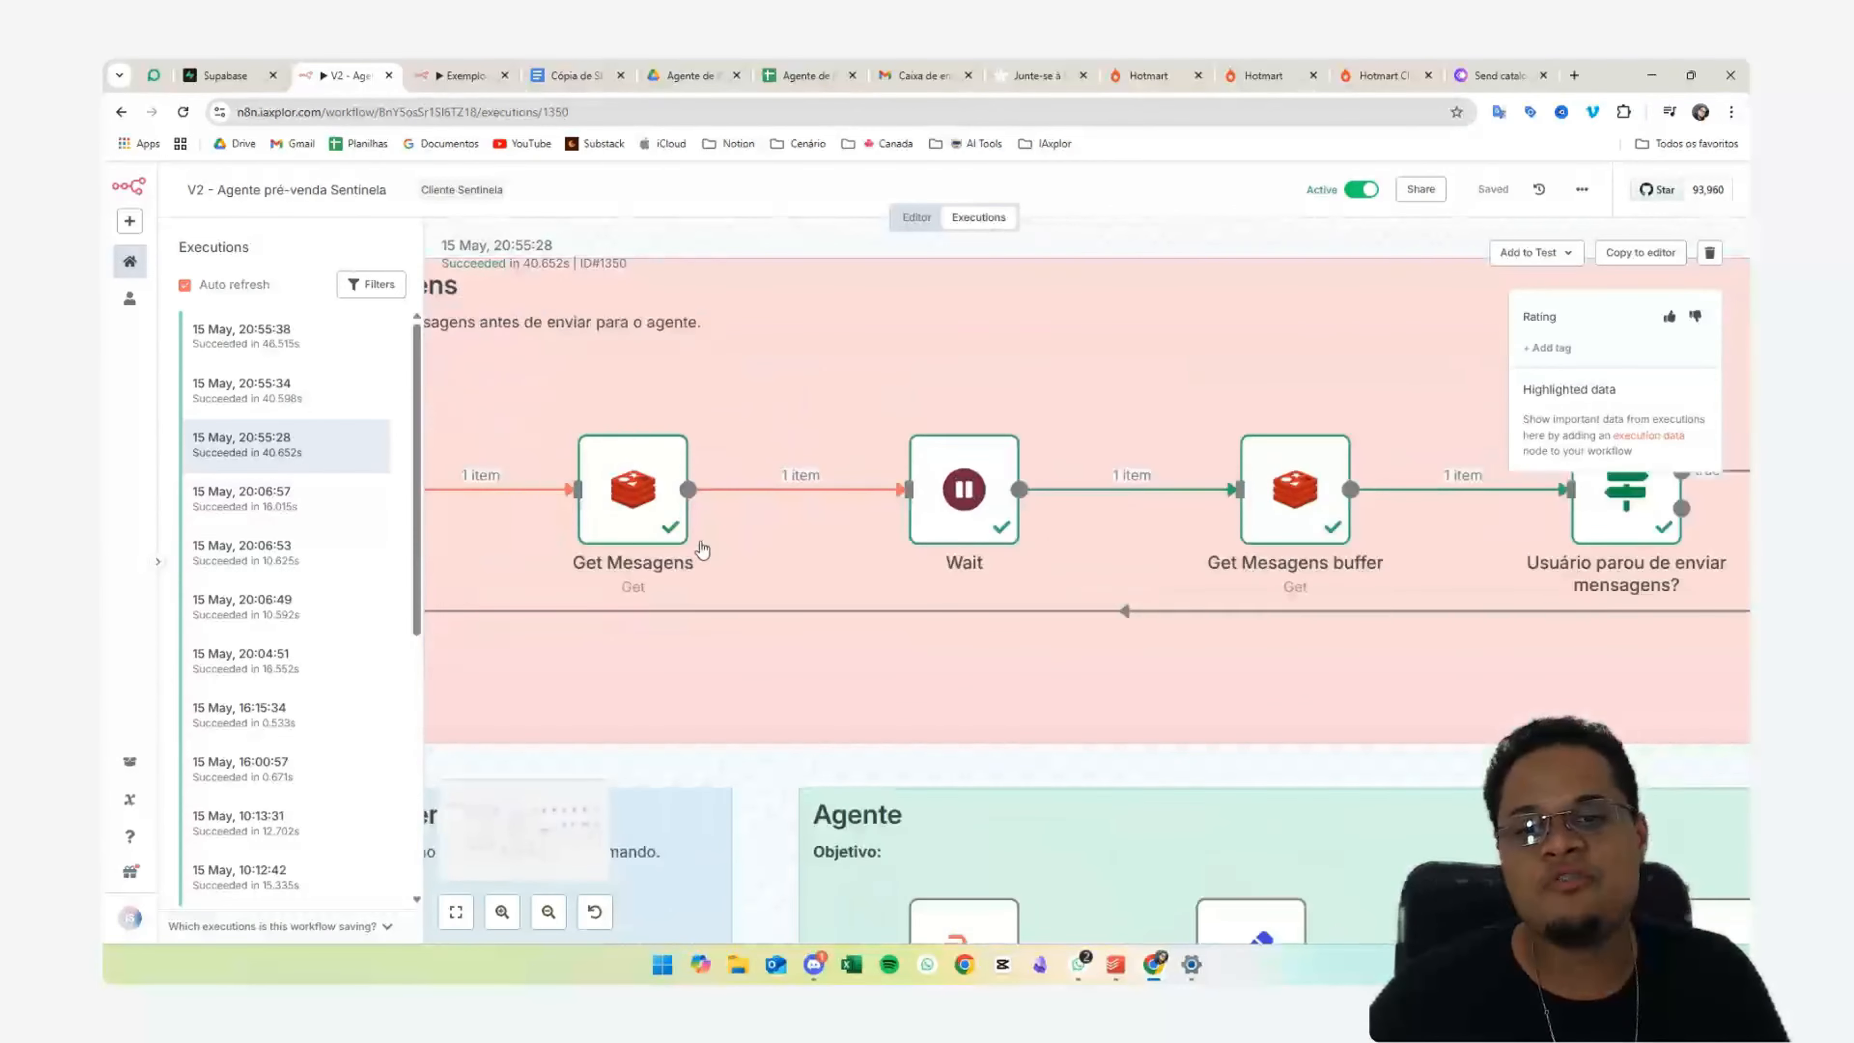
- Inspect the Get Mesagens node's key and output in the 15 May, 20:55:28 execution, and return to the canvas
double_click(631, 511)
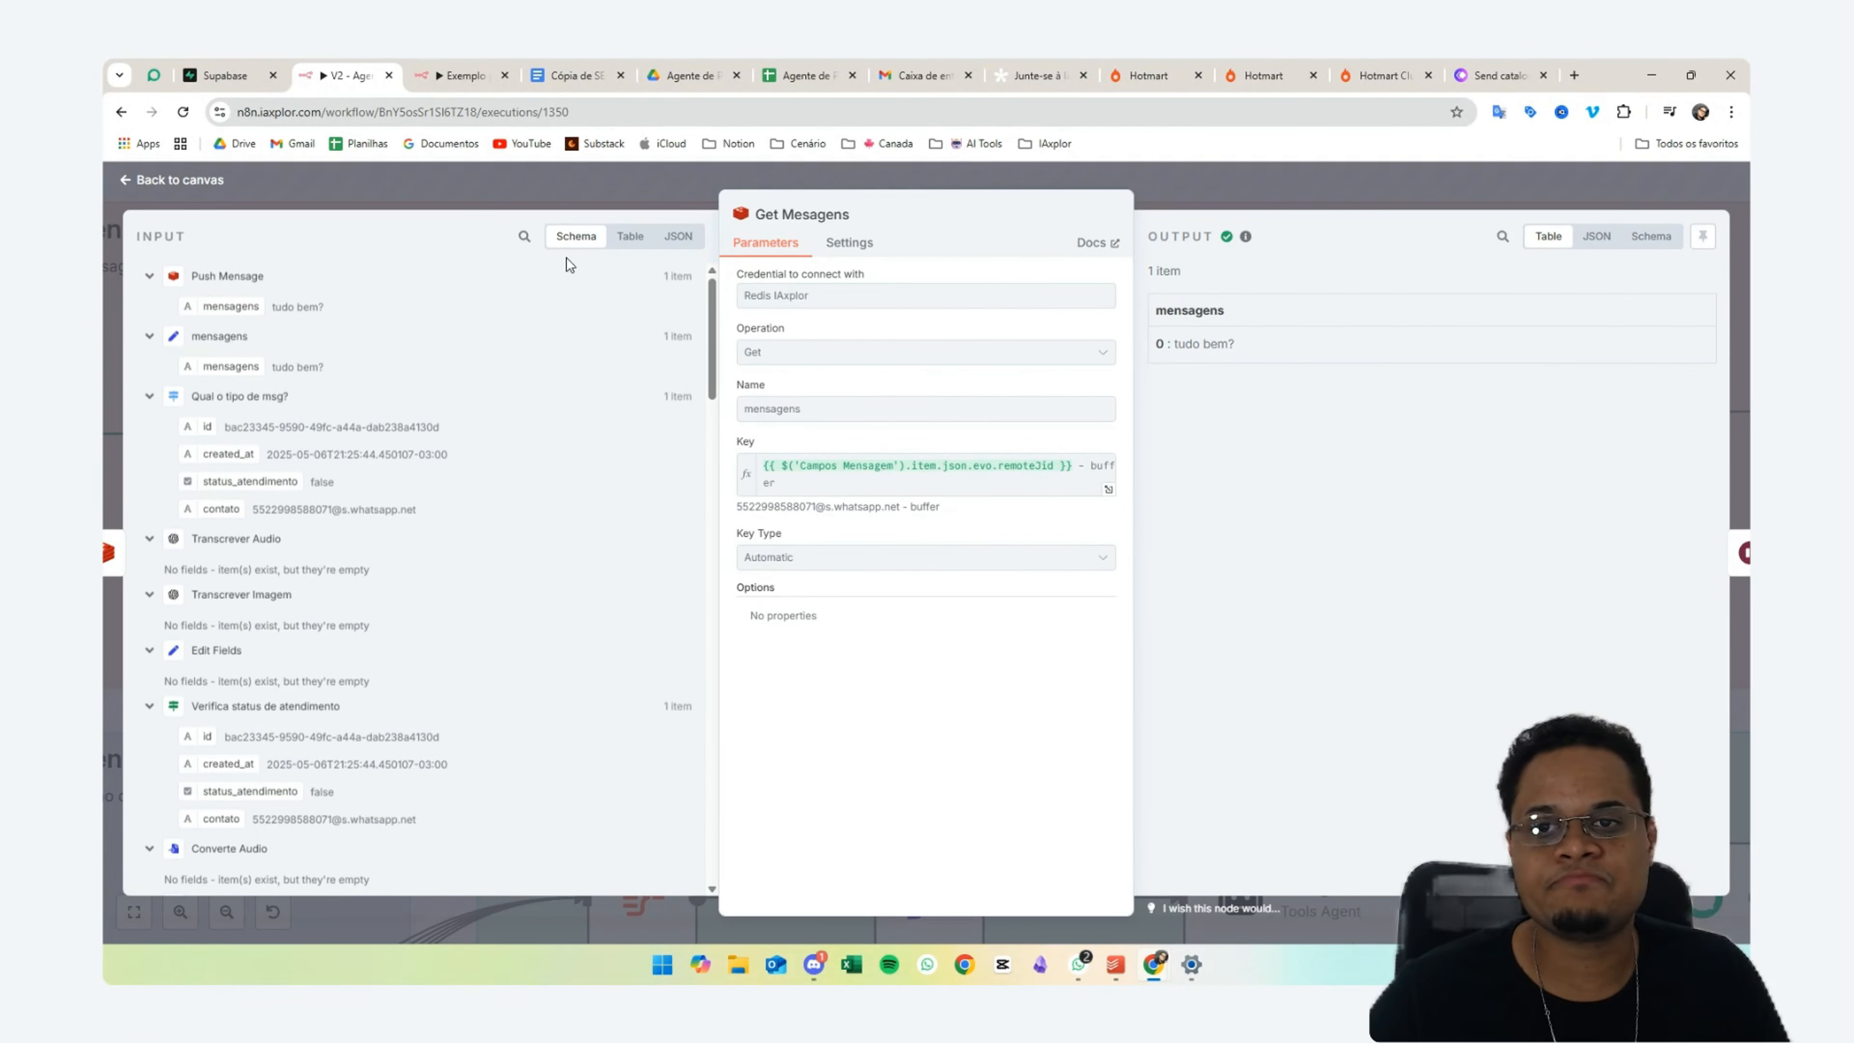
left_click(553, 187)
scroll(658, 519, "left", 3)
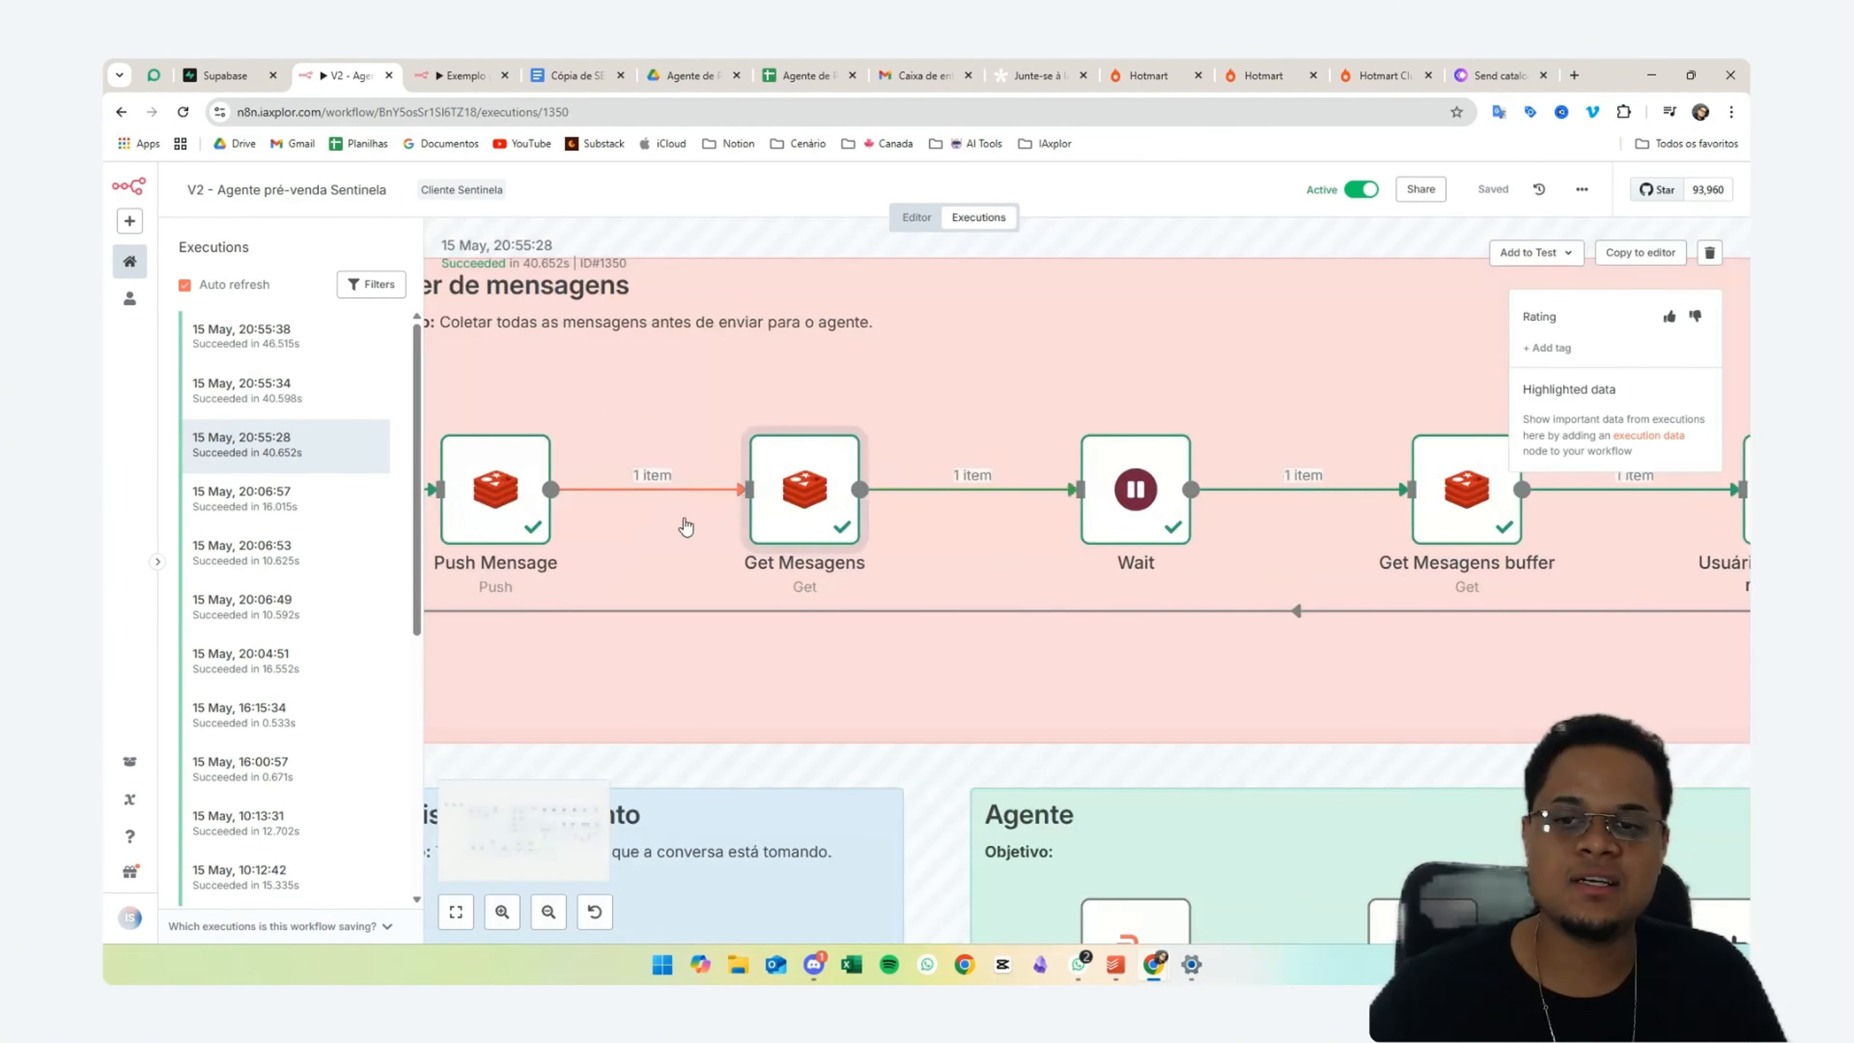
scroll(686, 526, "left", 1)
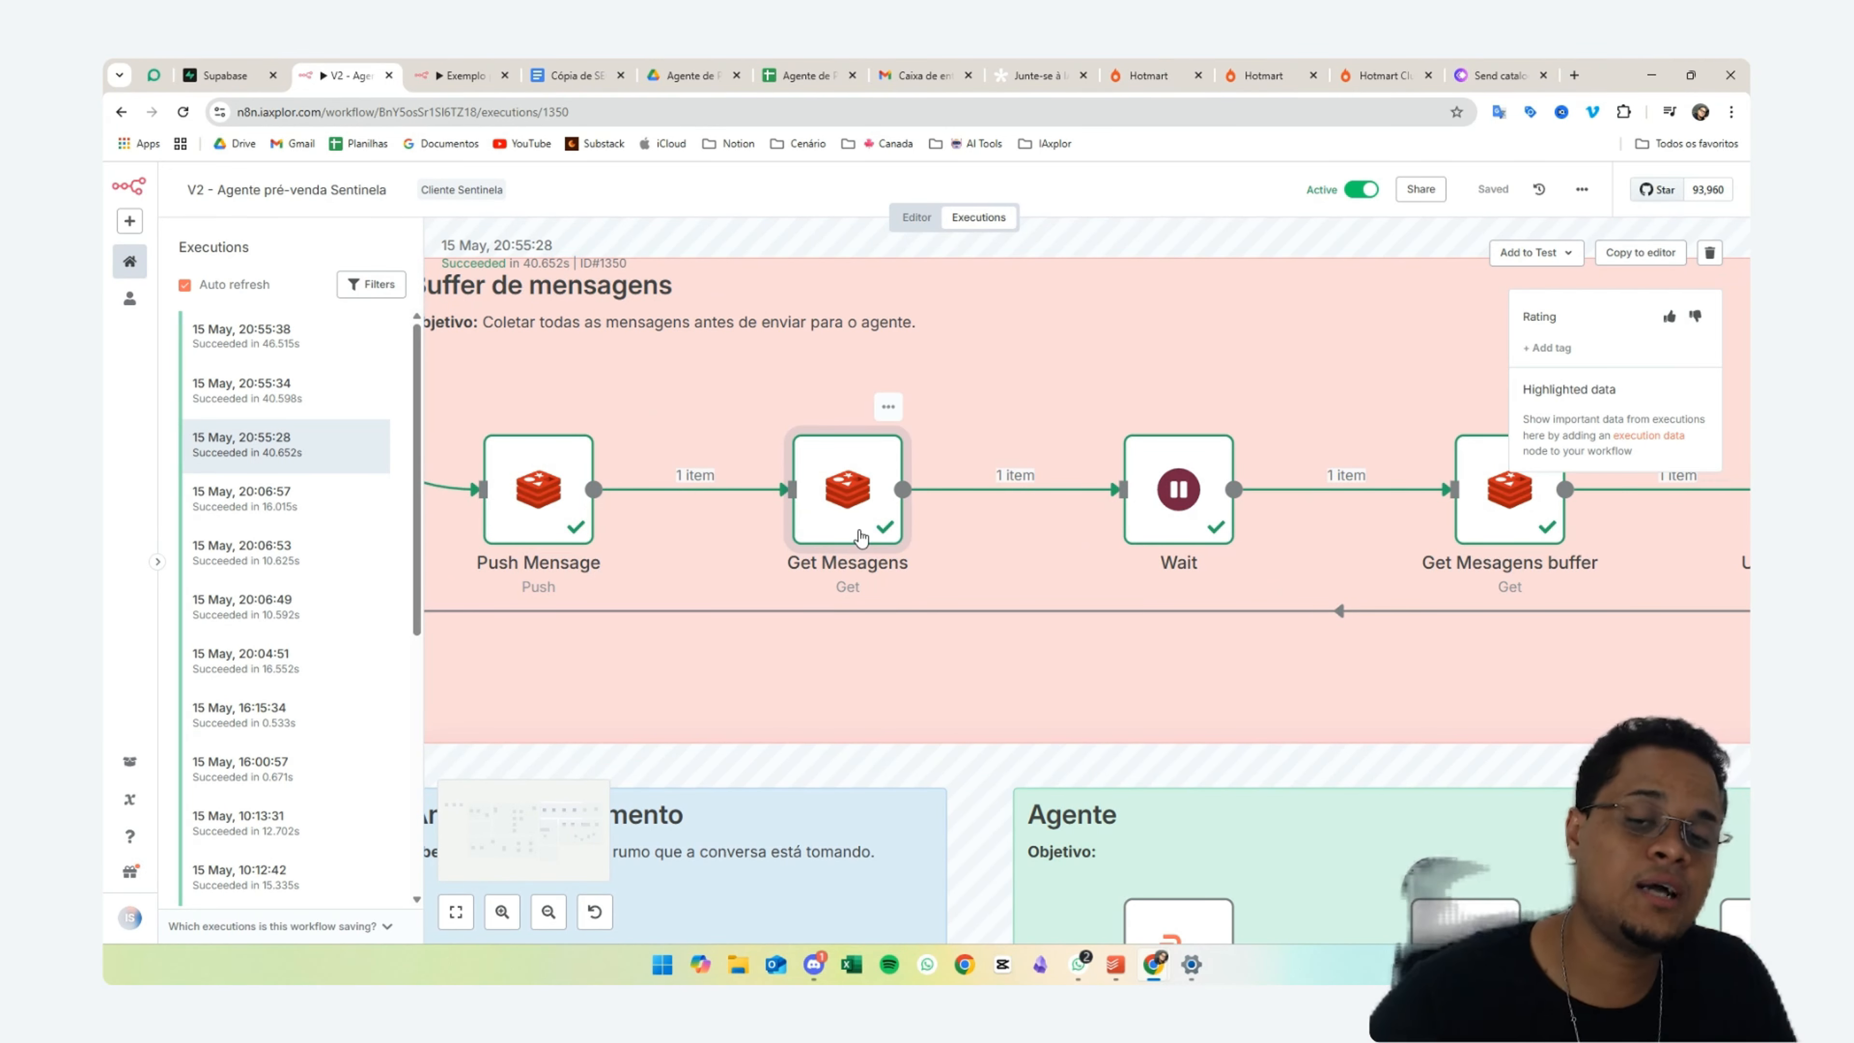
- Examine the messages that the Get Mesagens buffer node retrieves after the Wait node in the 20:55:28 execution, and return to the canvas
scroll(817, 630, "right", 5)
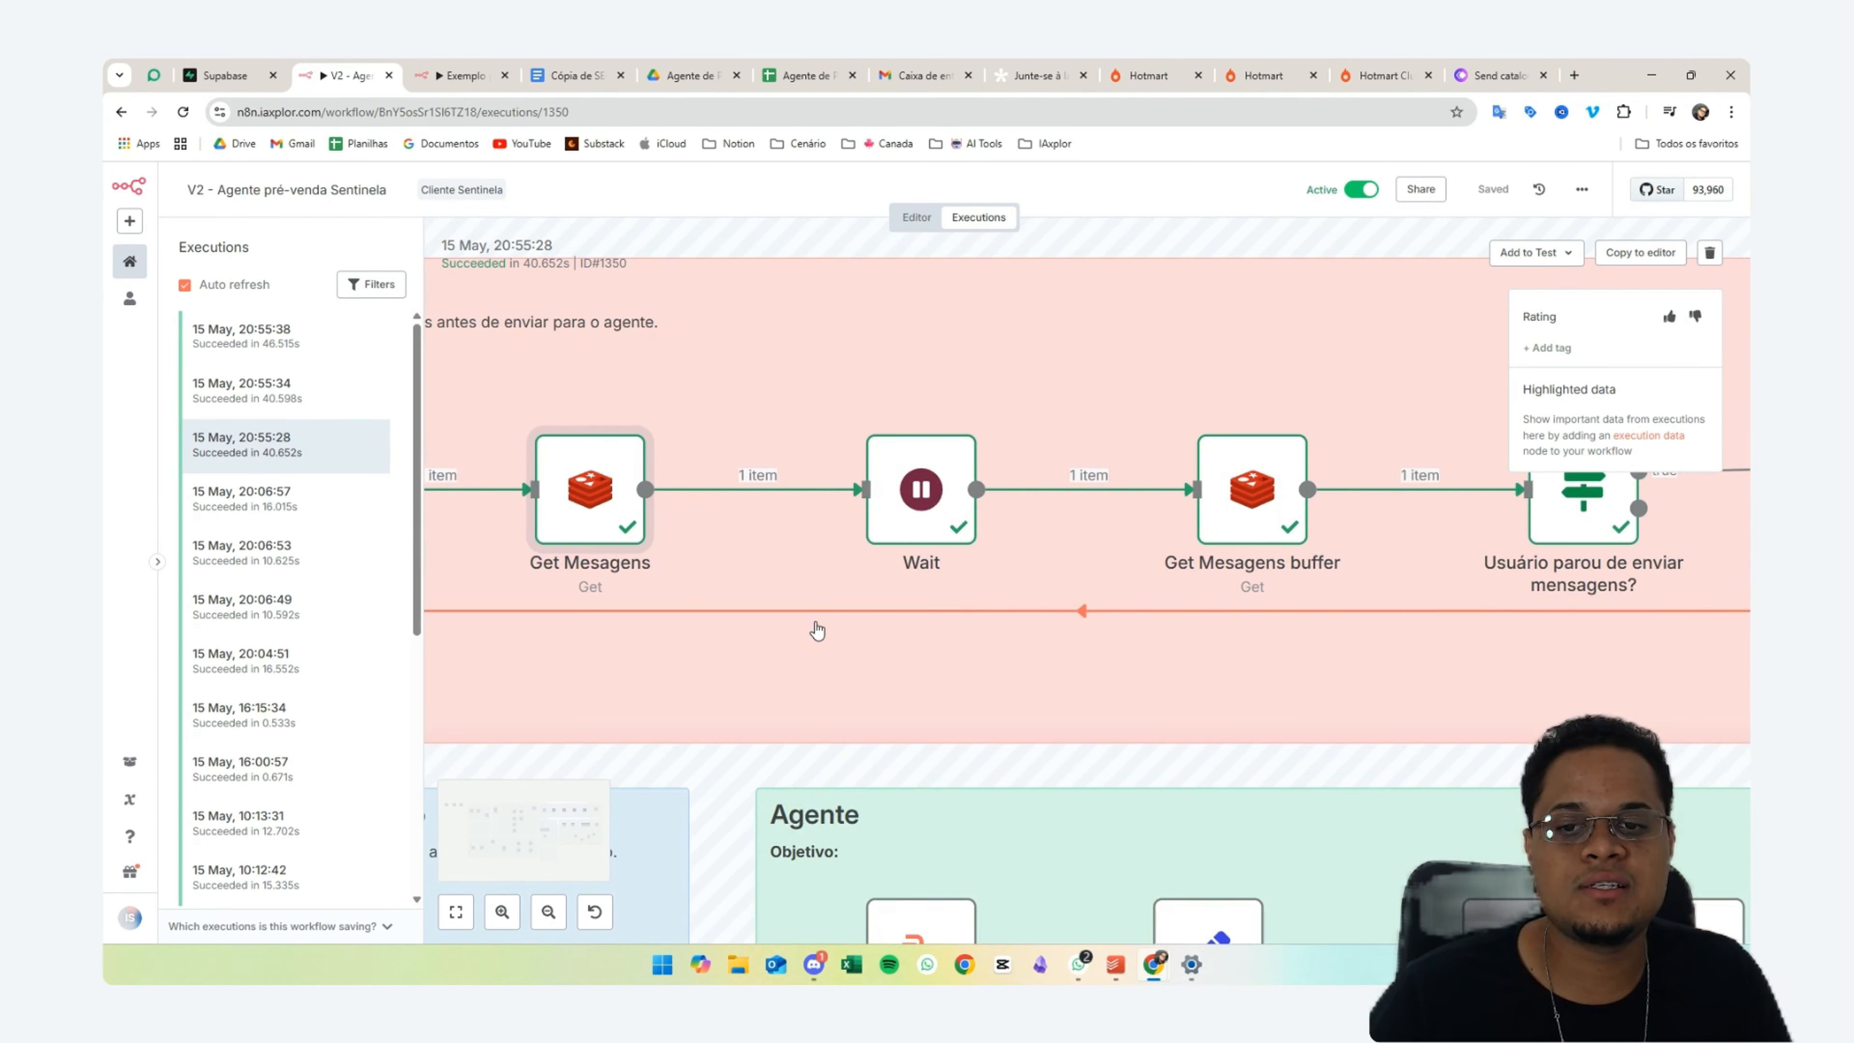
scroll(816, 629, "right", 1)
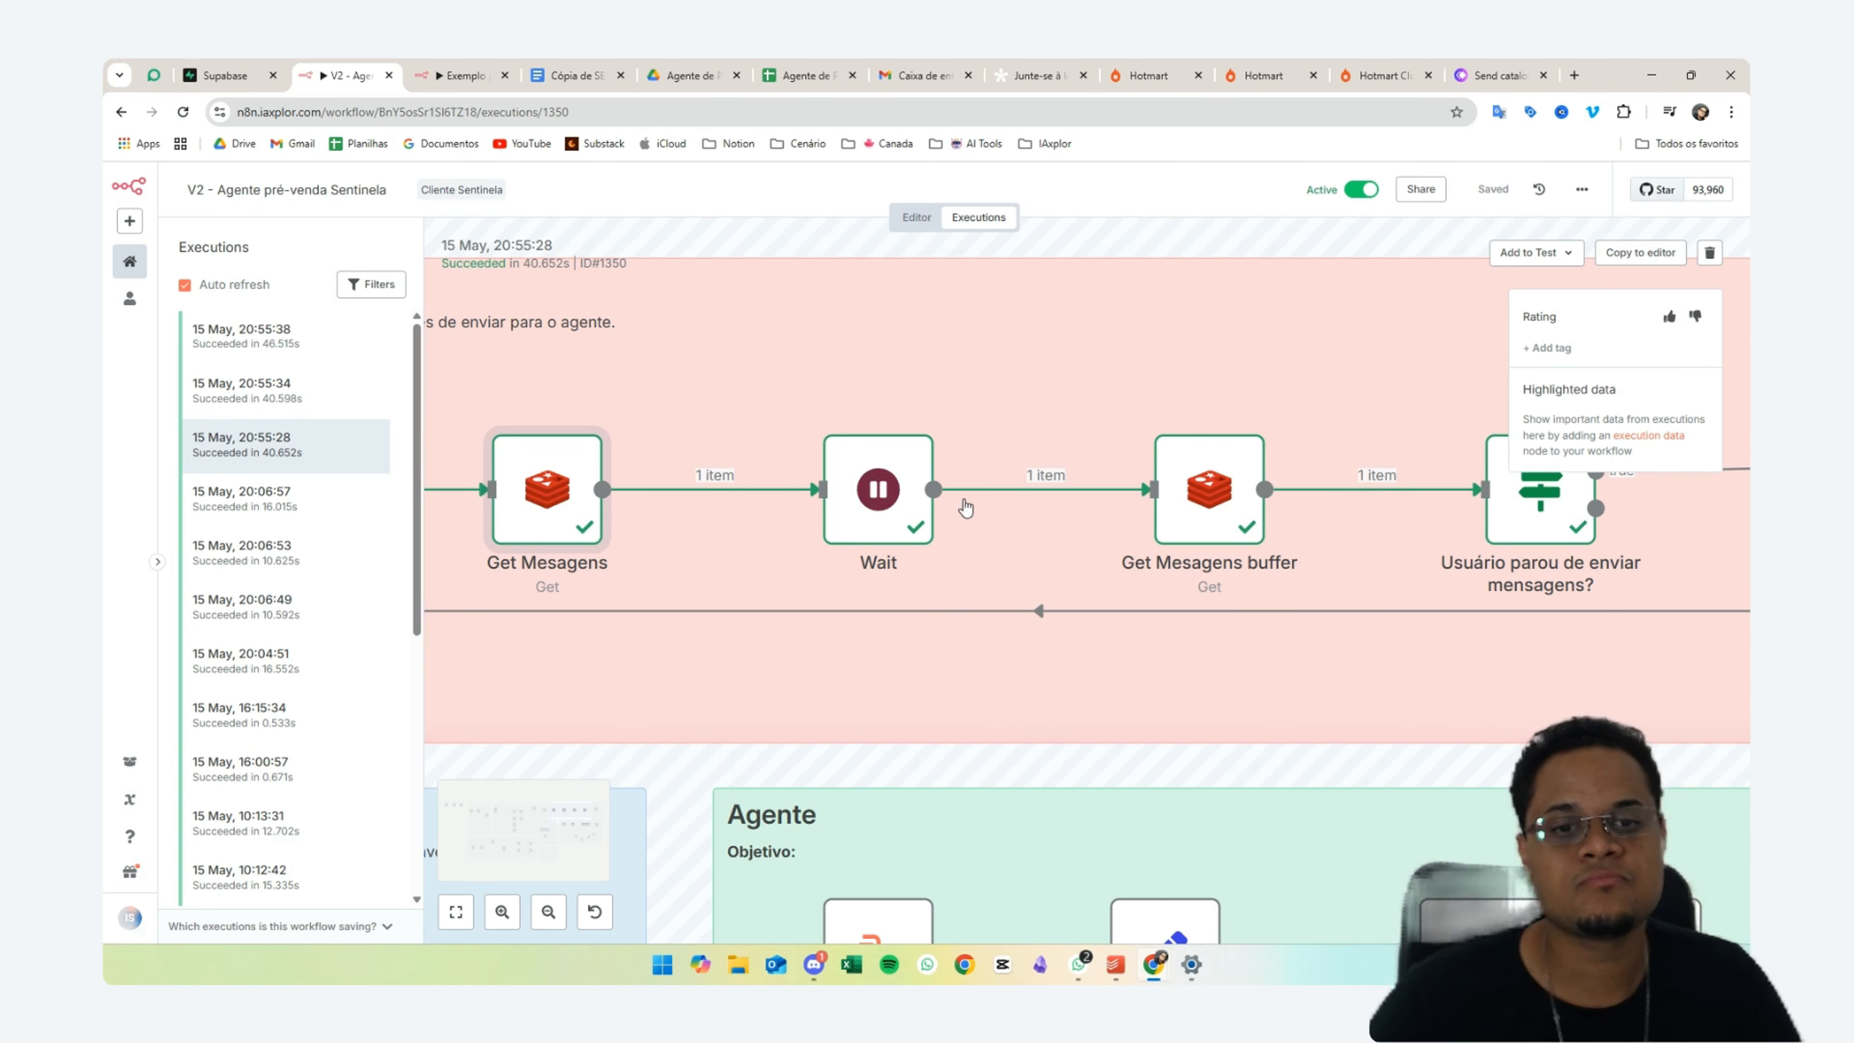
scroll(963, 504, "right", 2)
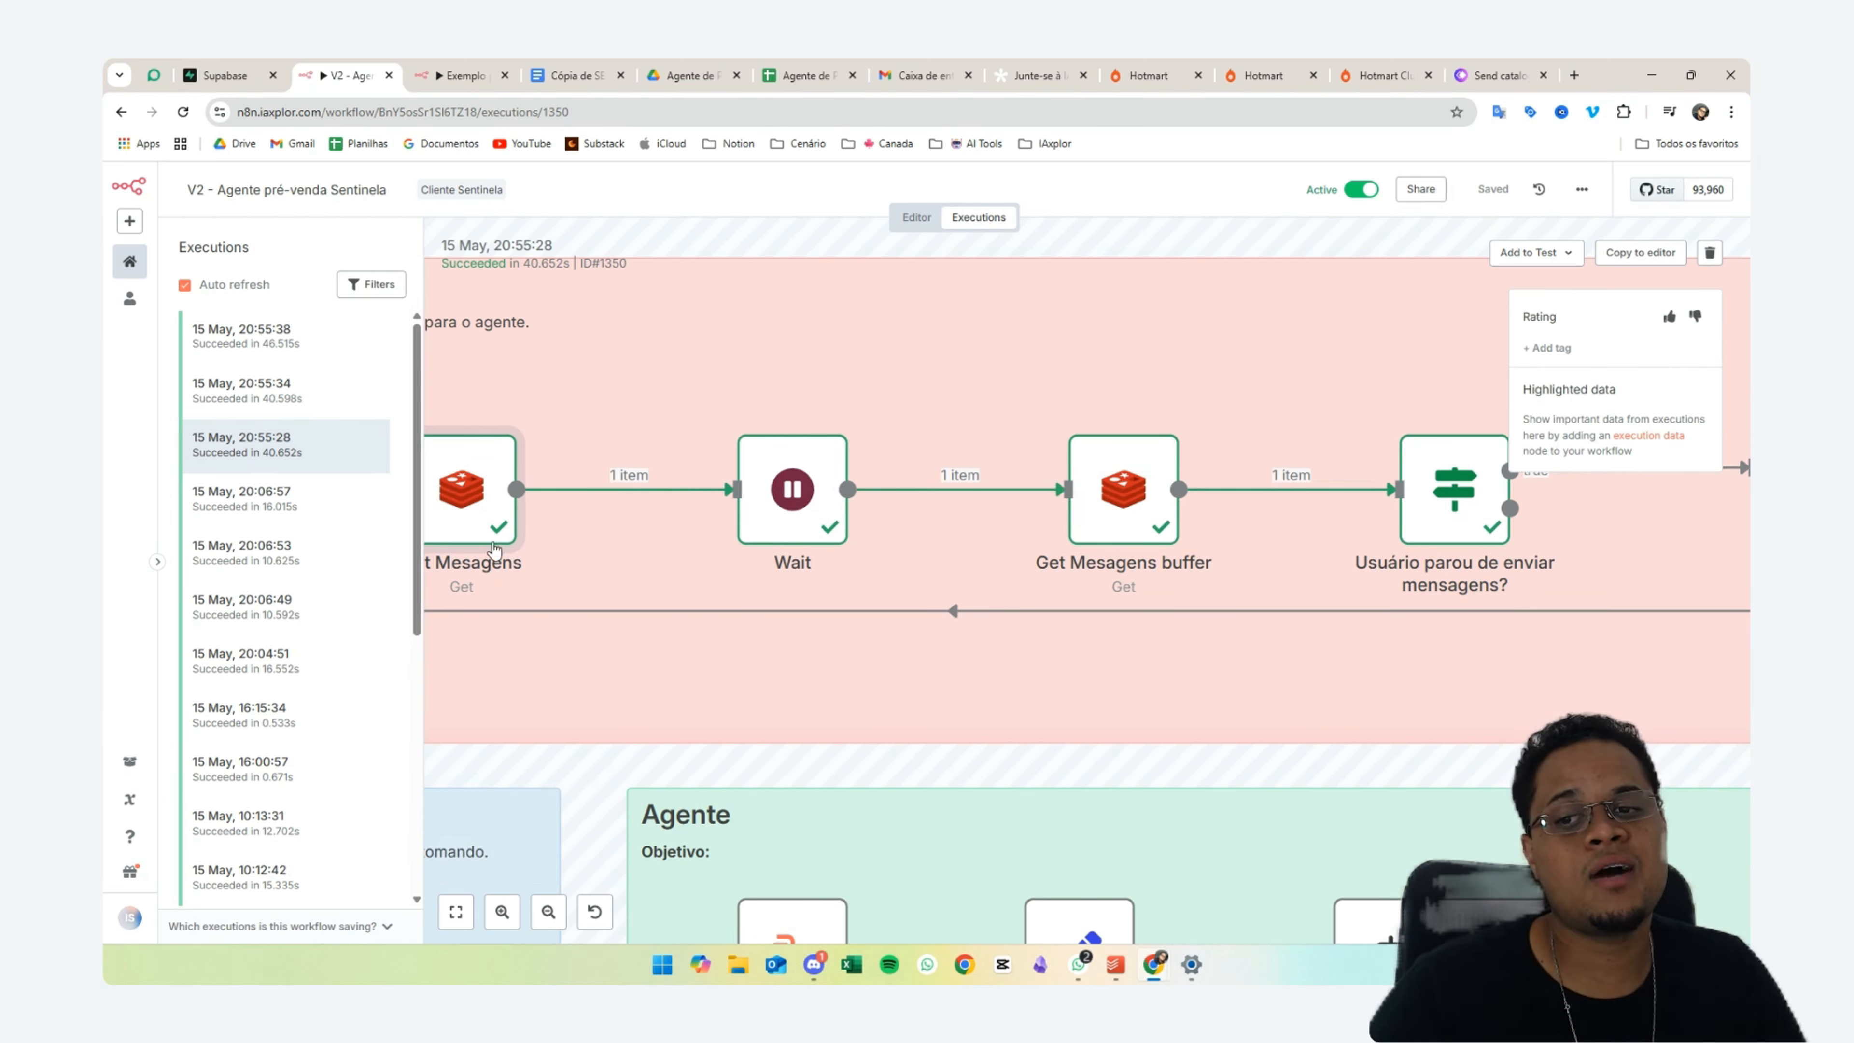
scroll(504, 523, "left", 2)
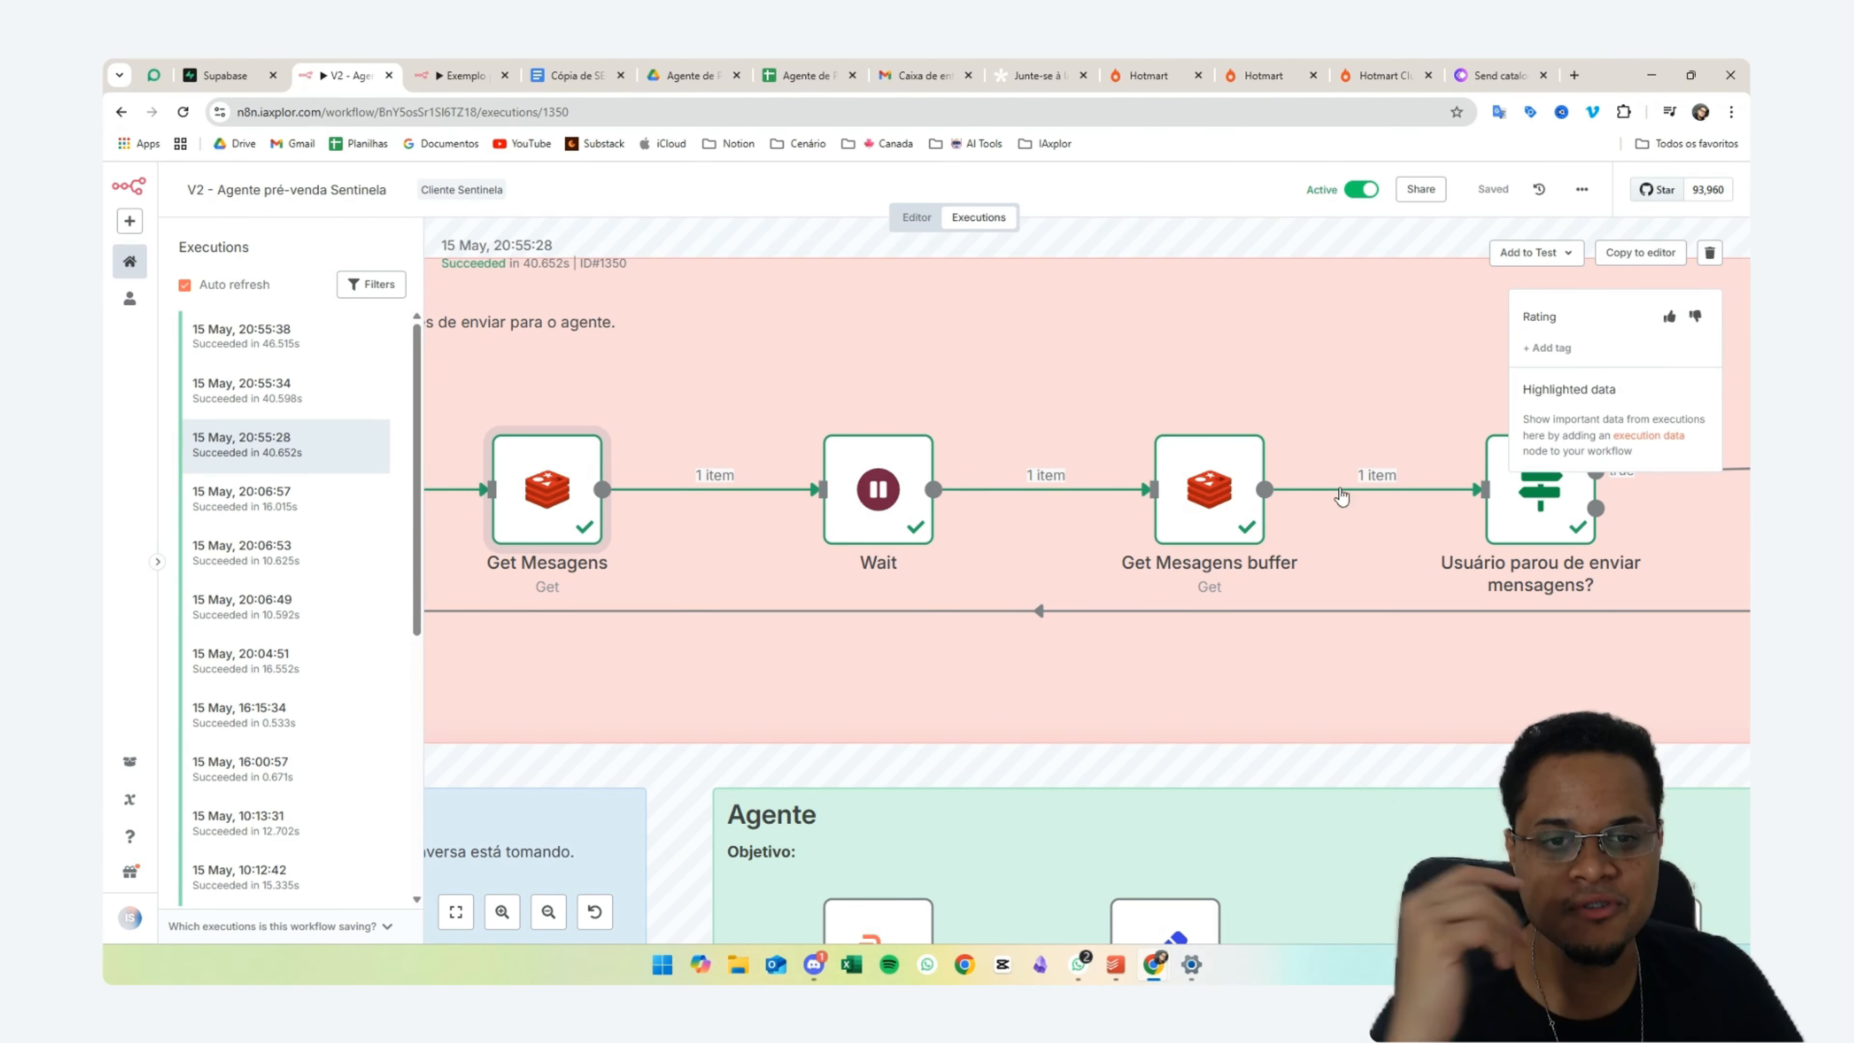
double_click(1219, 489)
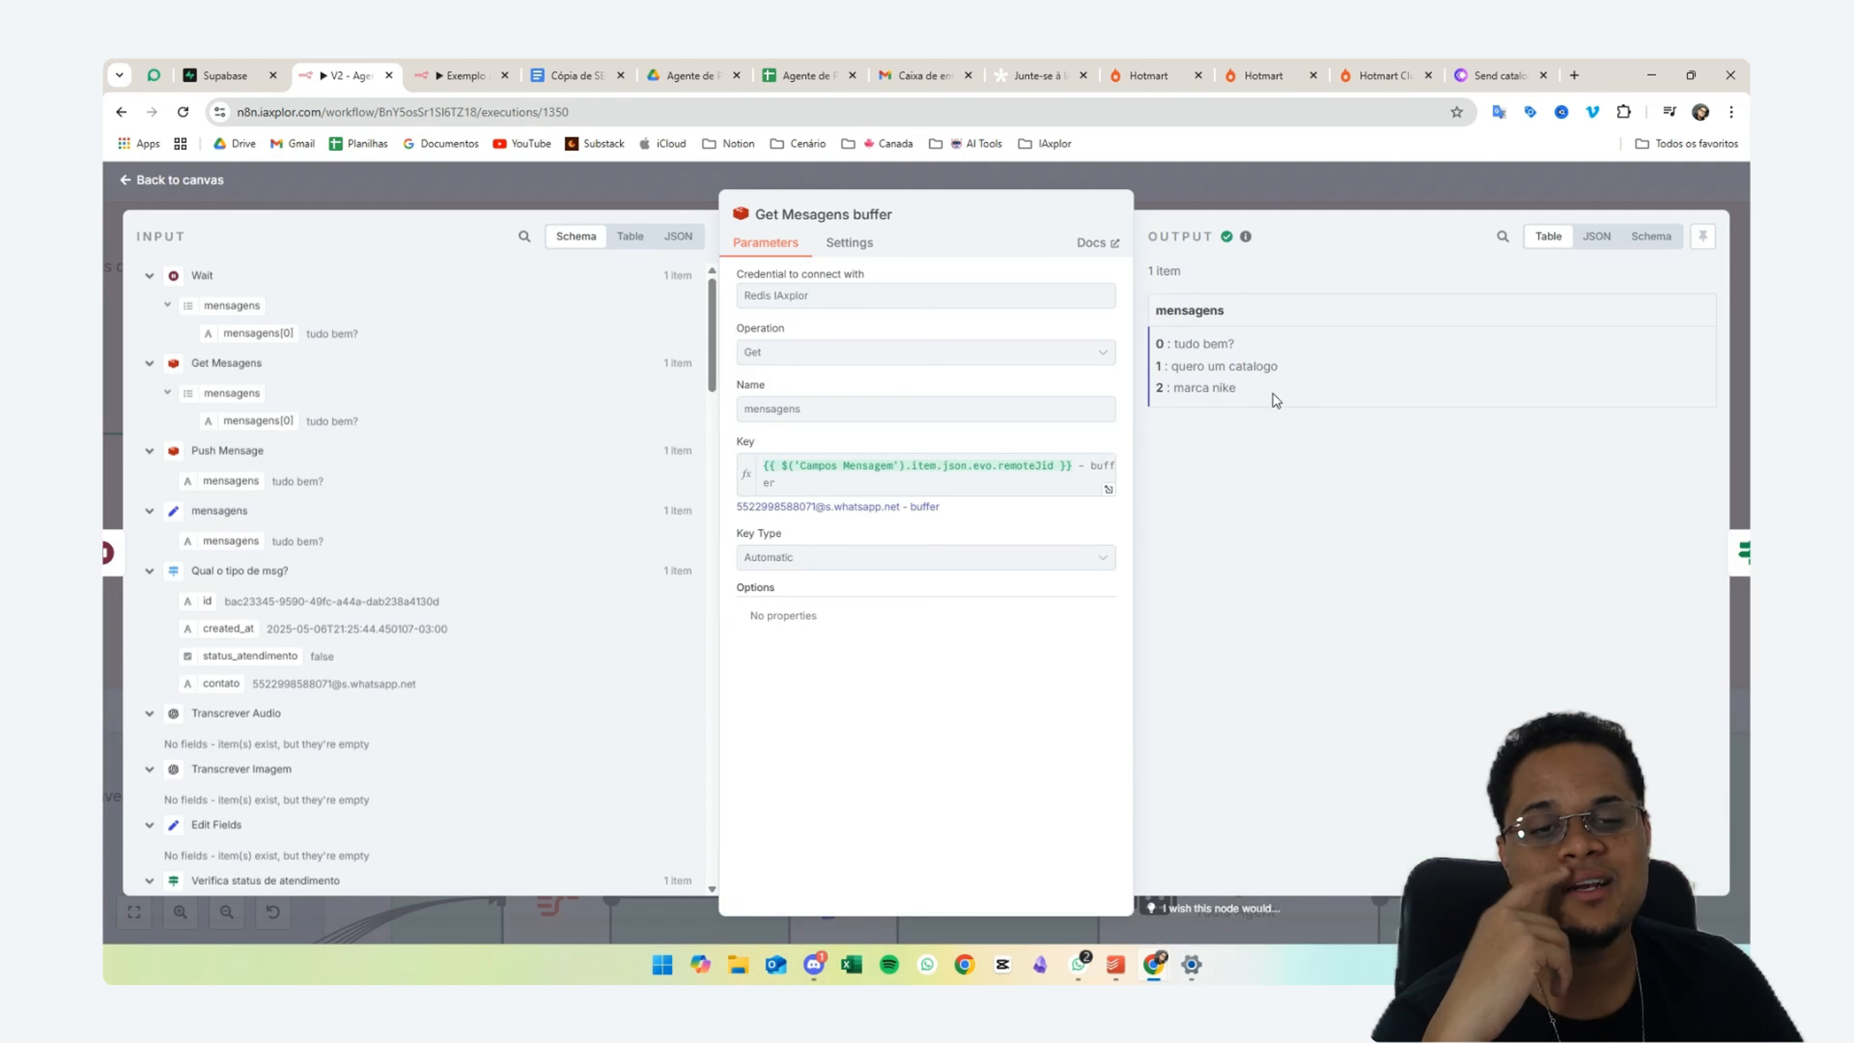
left_click_drag(1274, 400, 1173, 343)
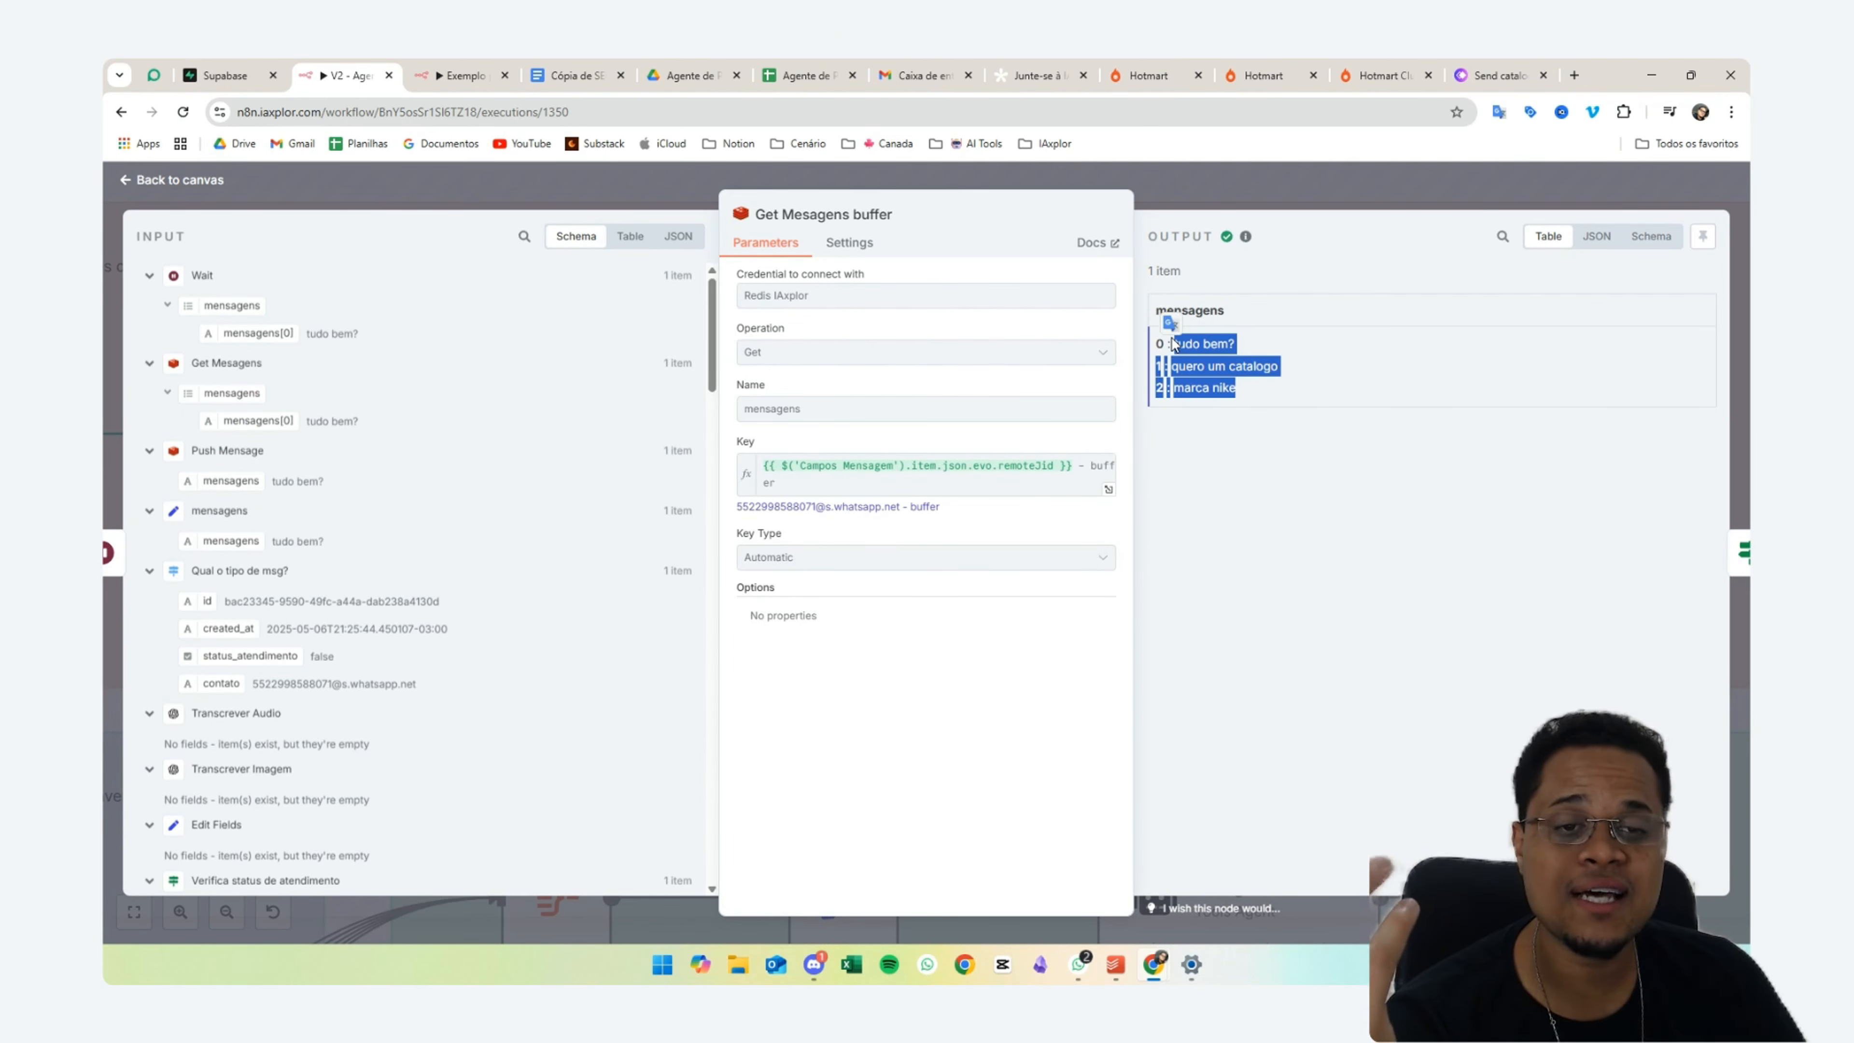
left_click(1264, 389)
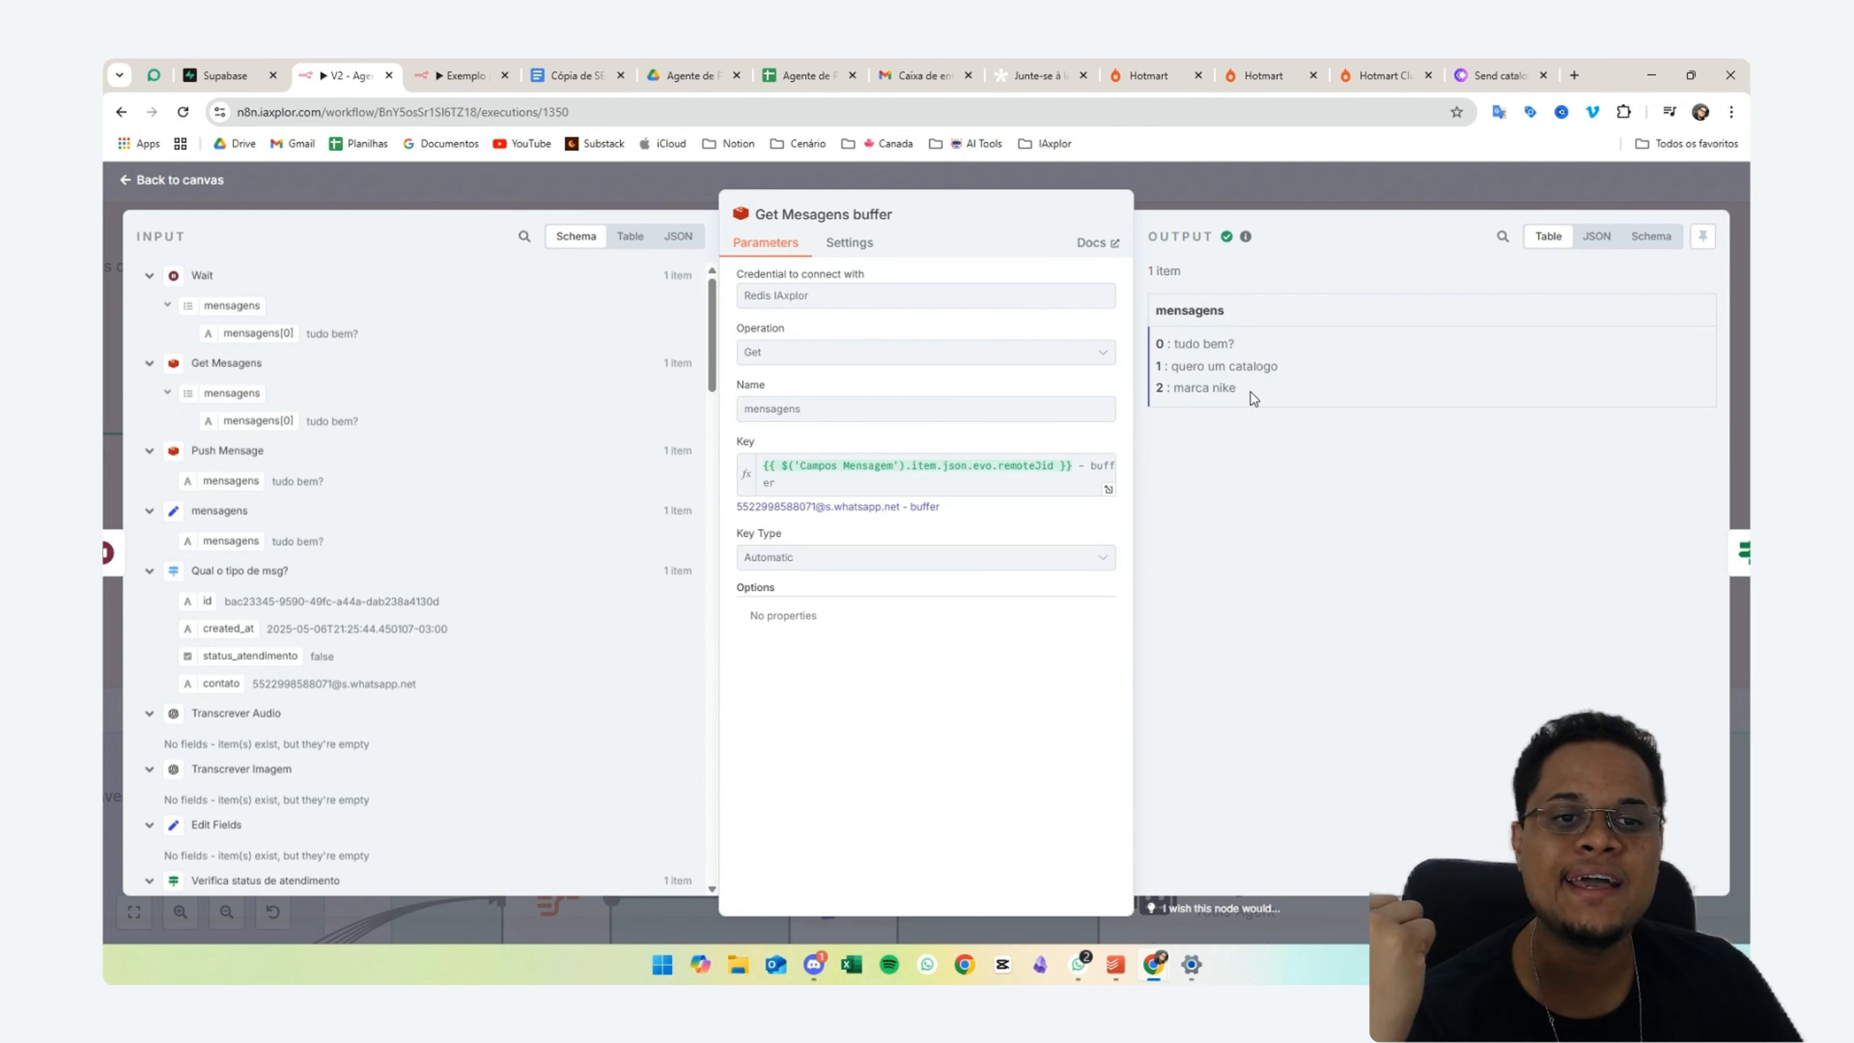
left_click_drag(1253, 398, 1173, 342)
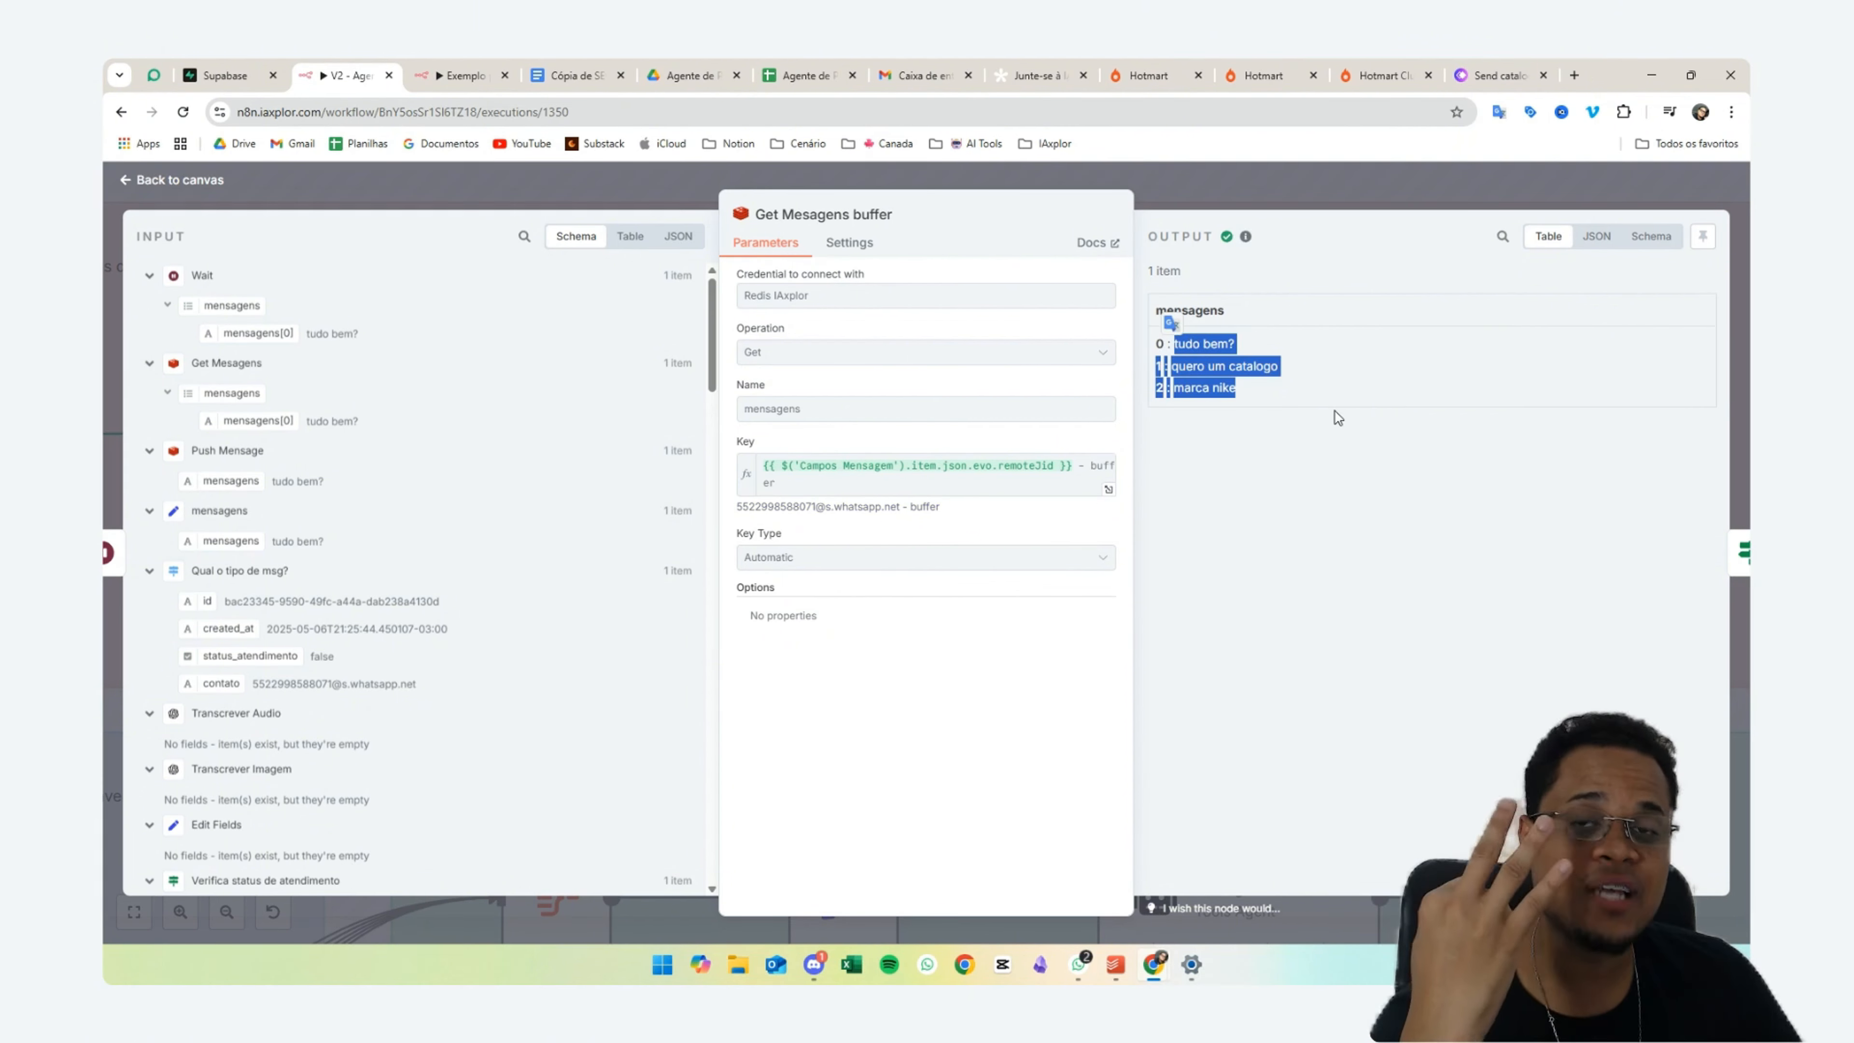
left_click(682, 183)
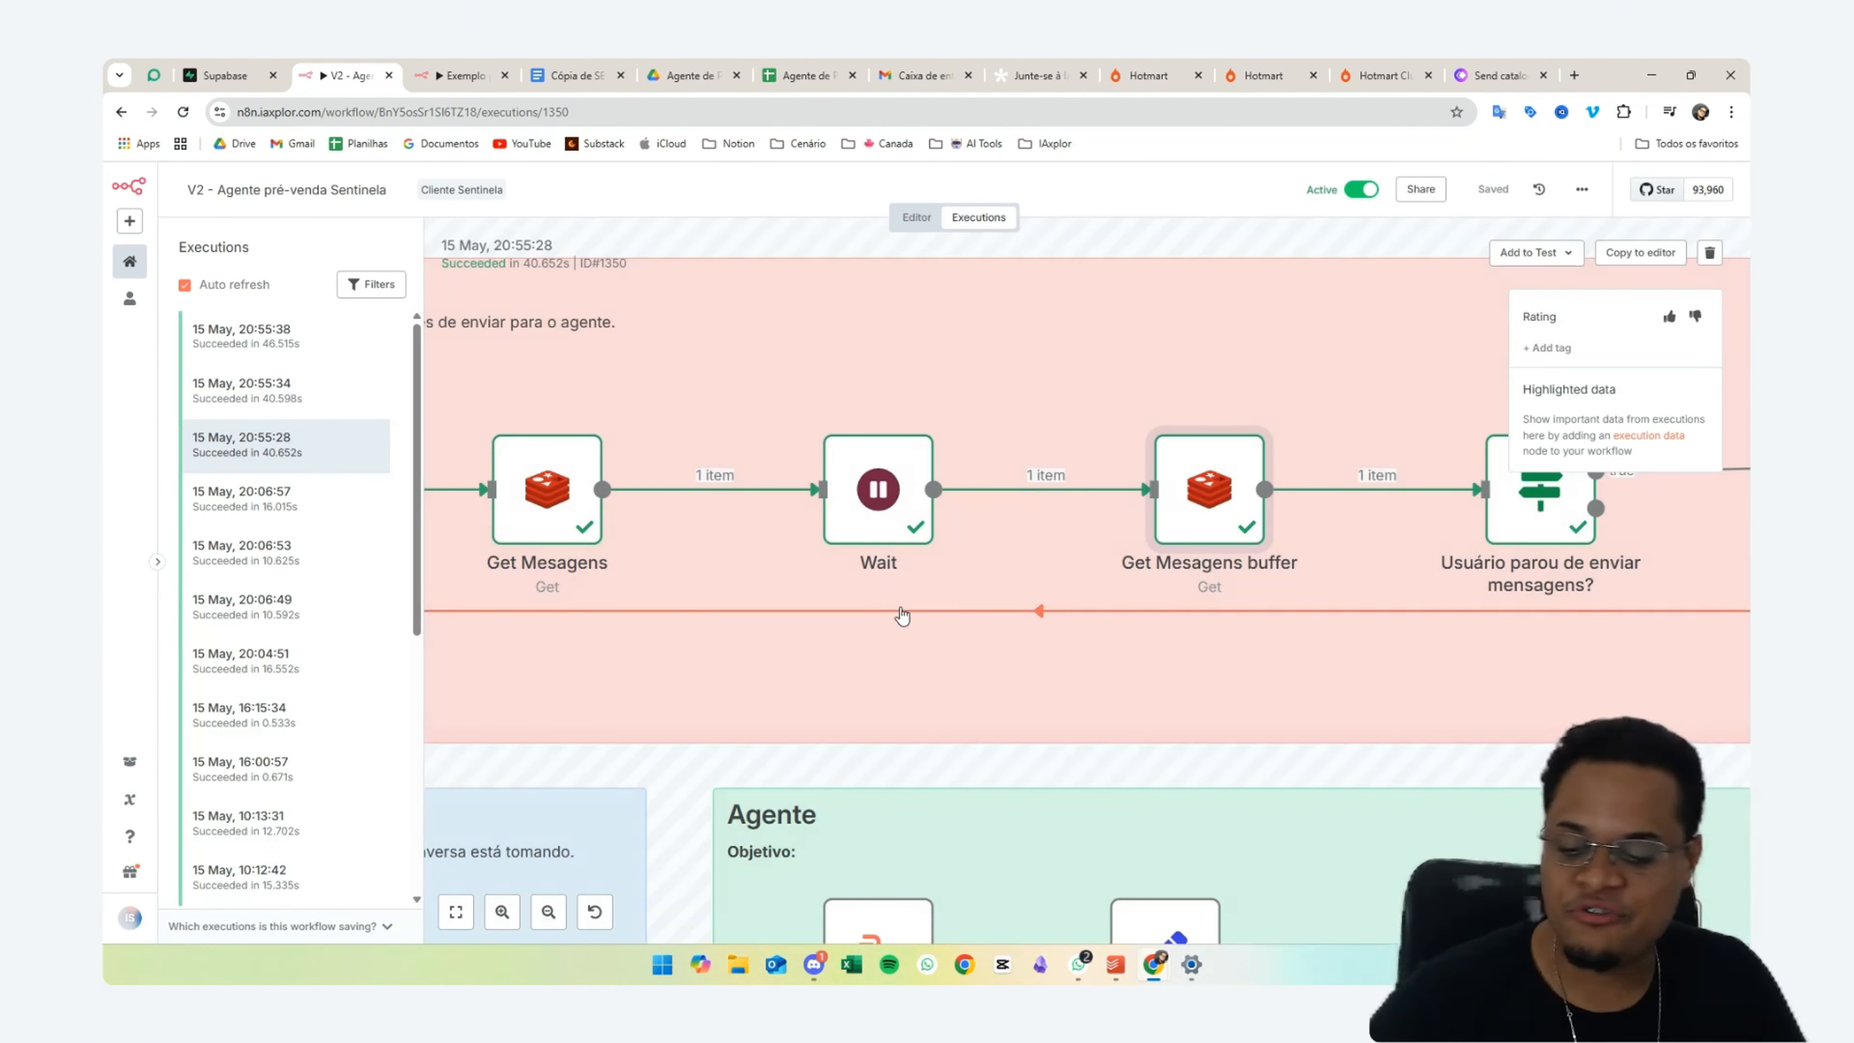
- Examine both message-length expressions and their results in the "Usuário parou de enviar mensagens?" condition, and return to the canvas
scroll(903, 615, "right", 8)
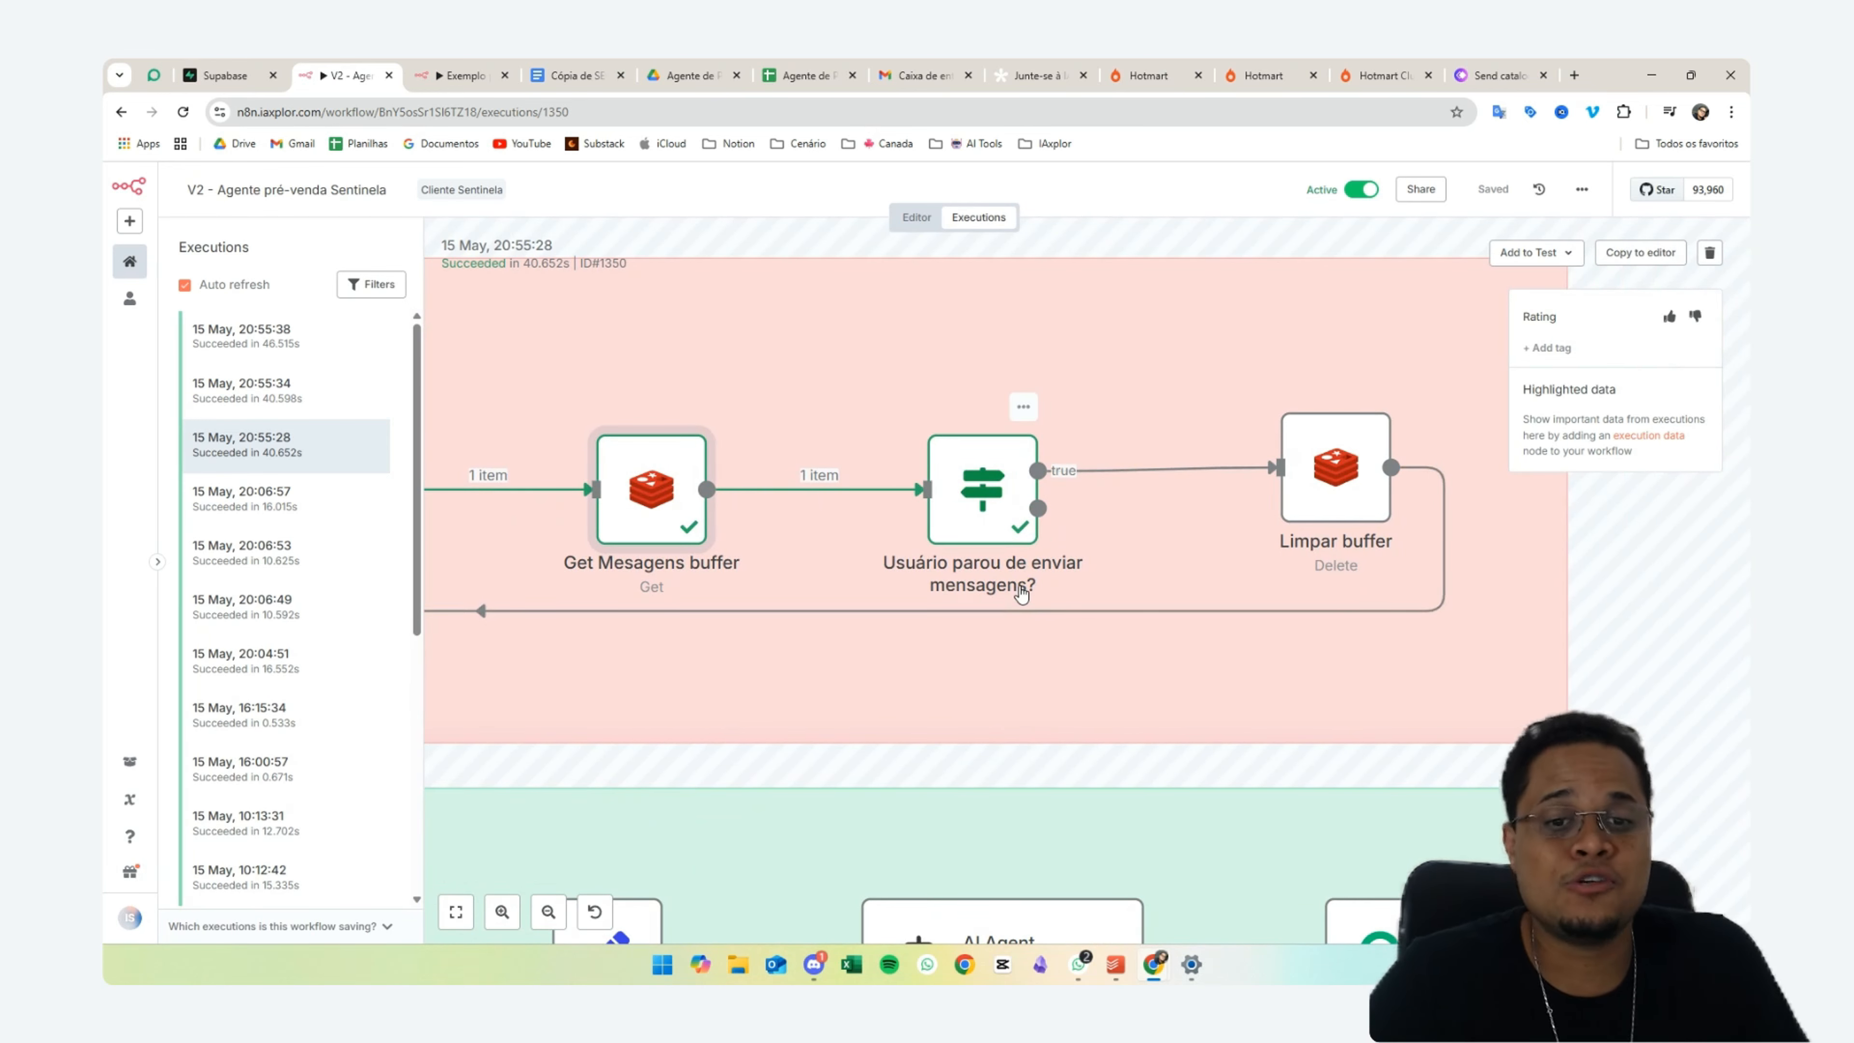
double_click(1007, 482)
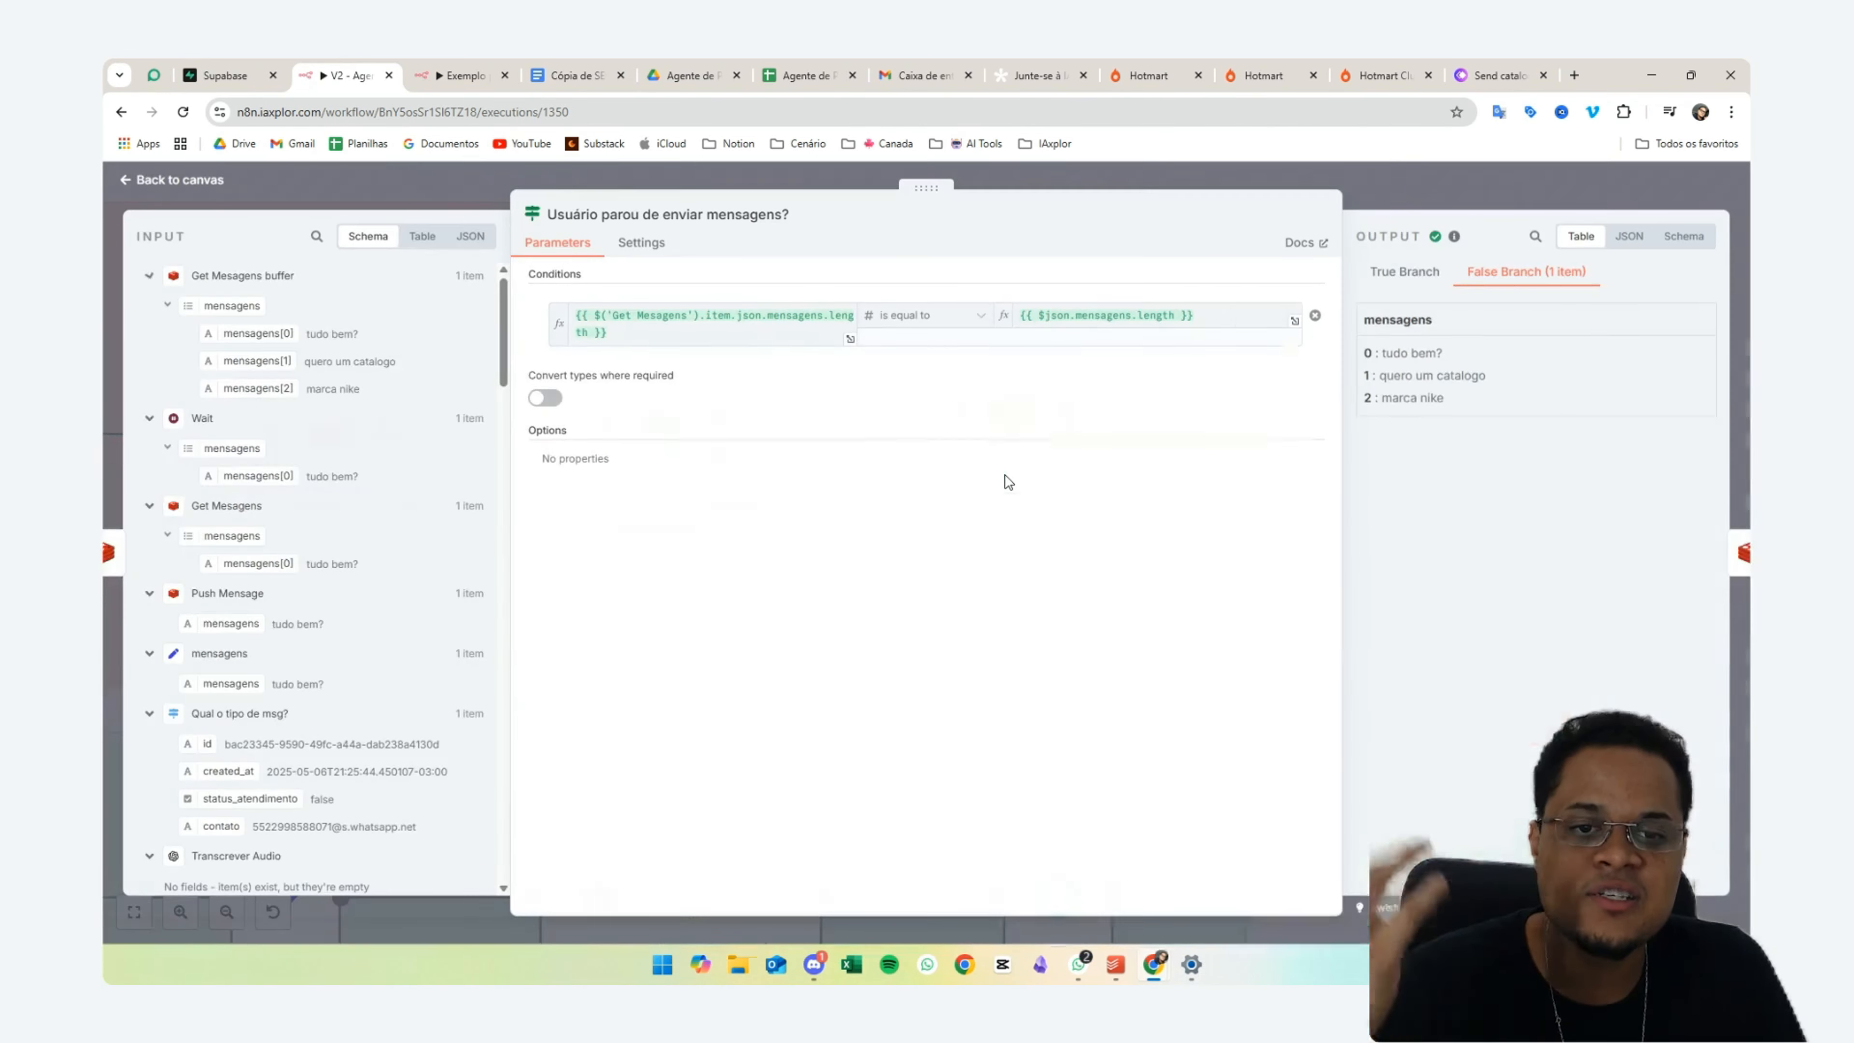
left_click(619, 336)
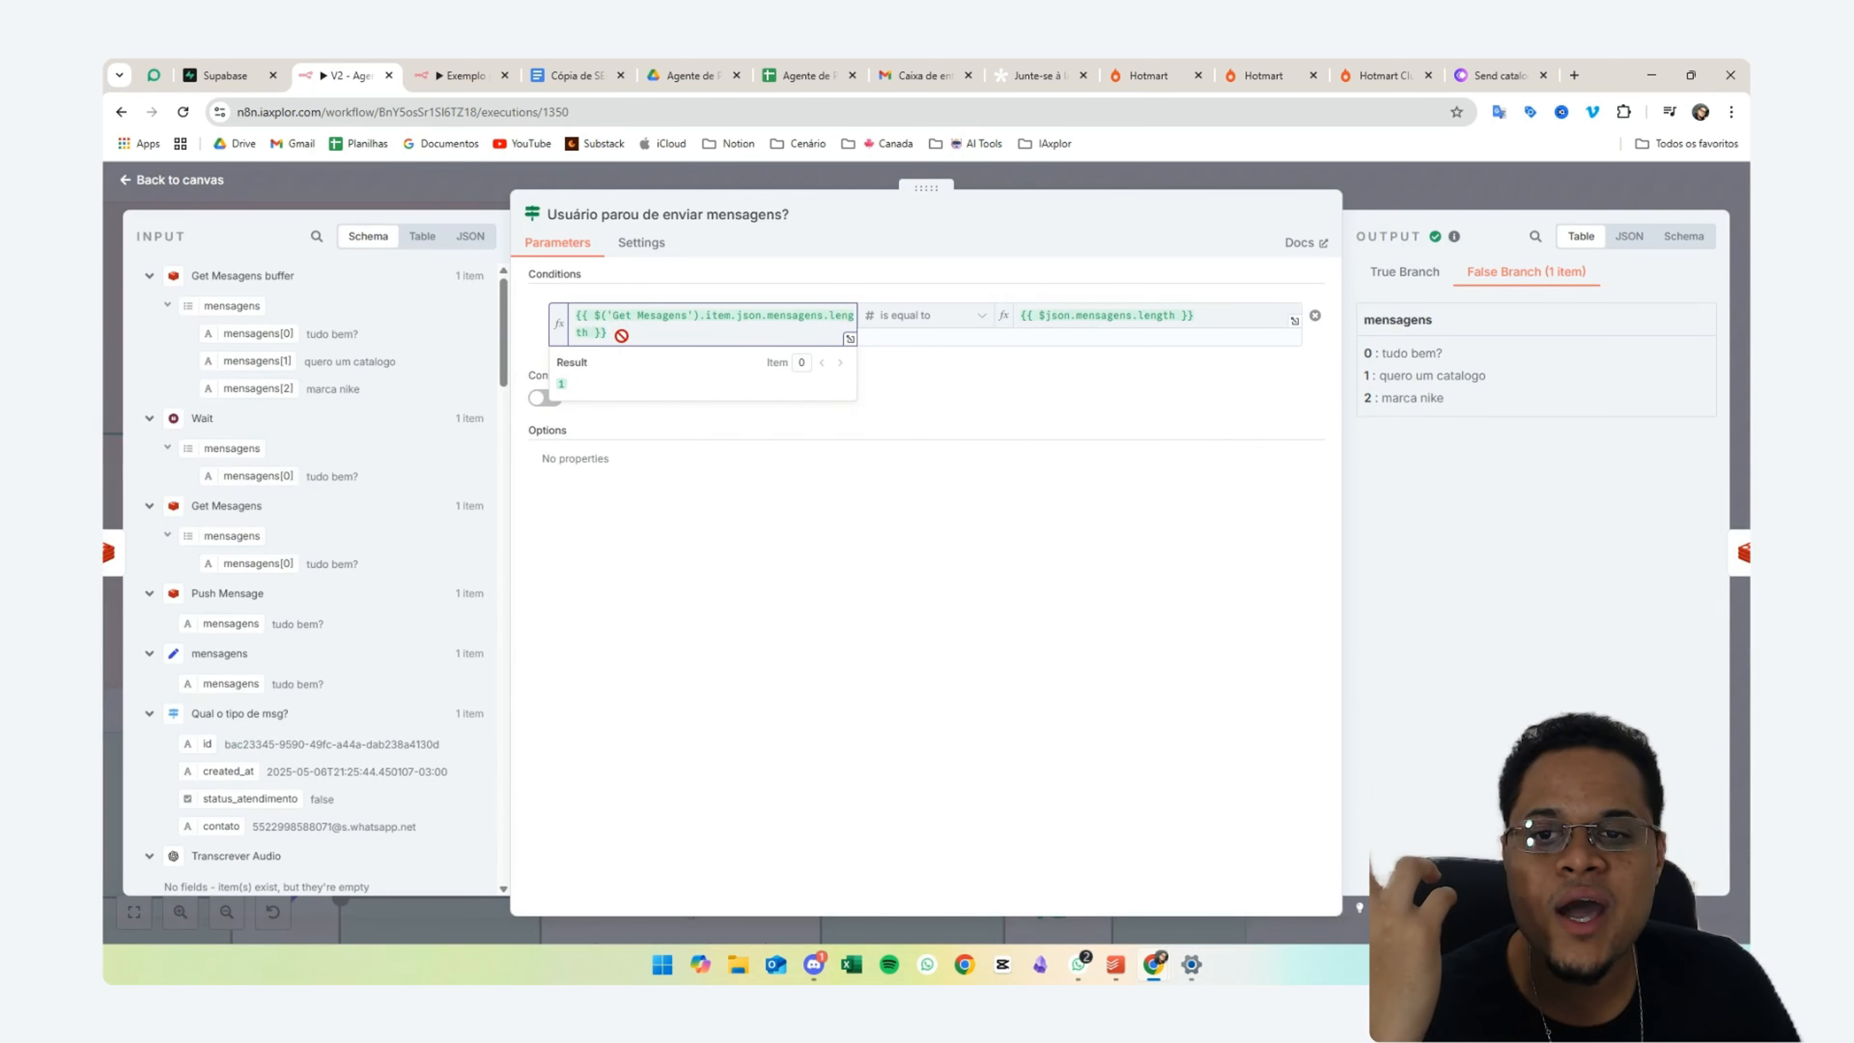
mouse_move(618, 336)
left_mouse_down()
mouse_move(571, 310)
mouse_move(620, 362)
left_mouse_up()
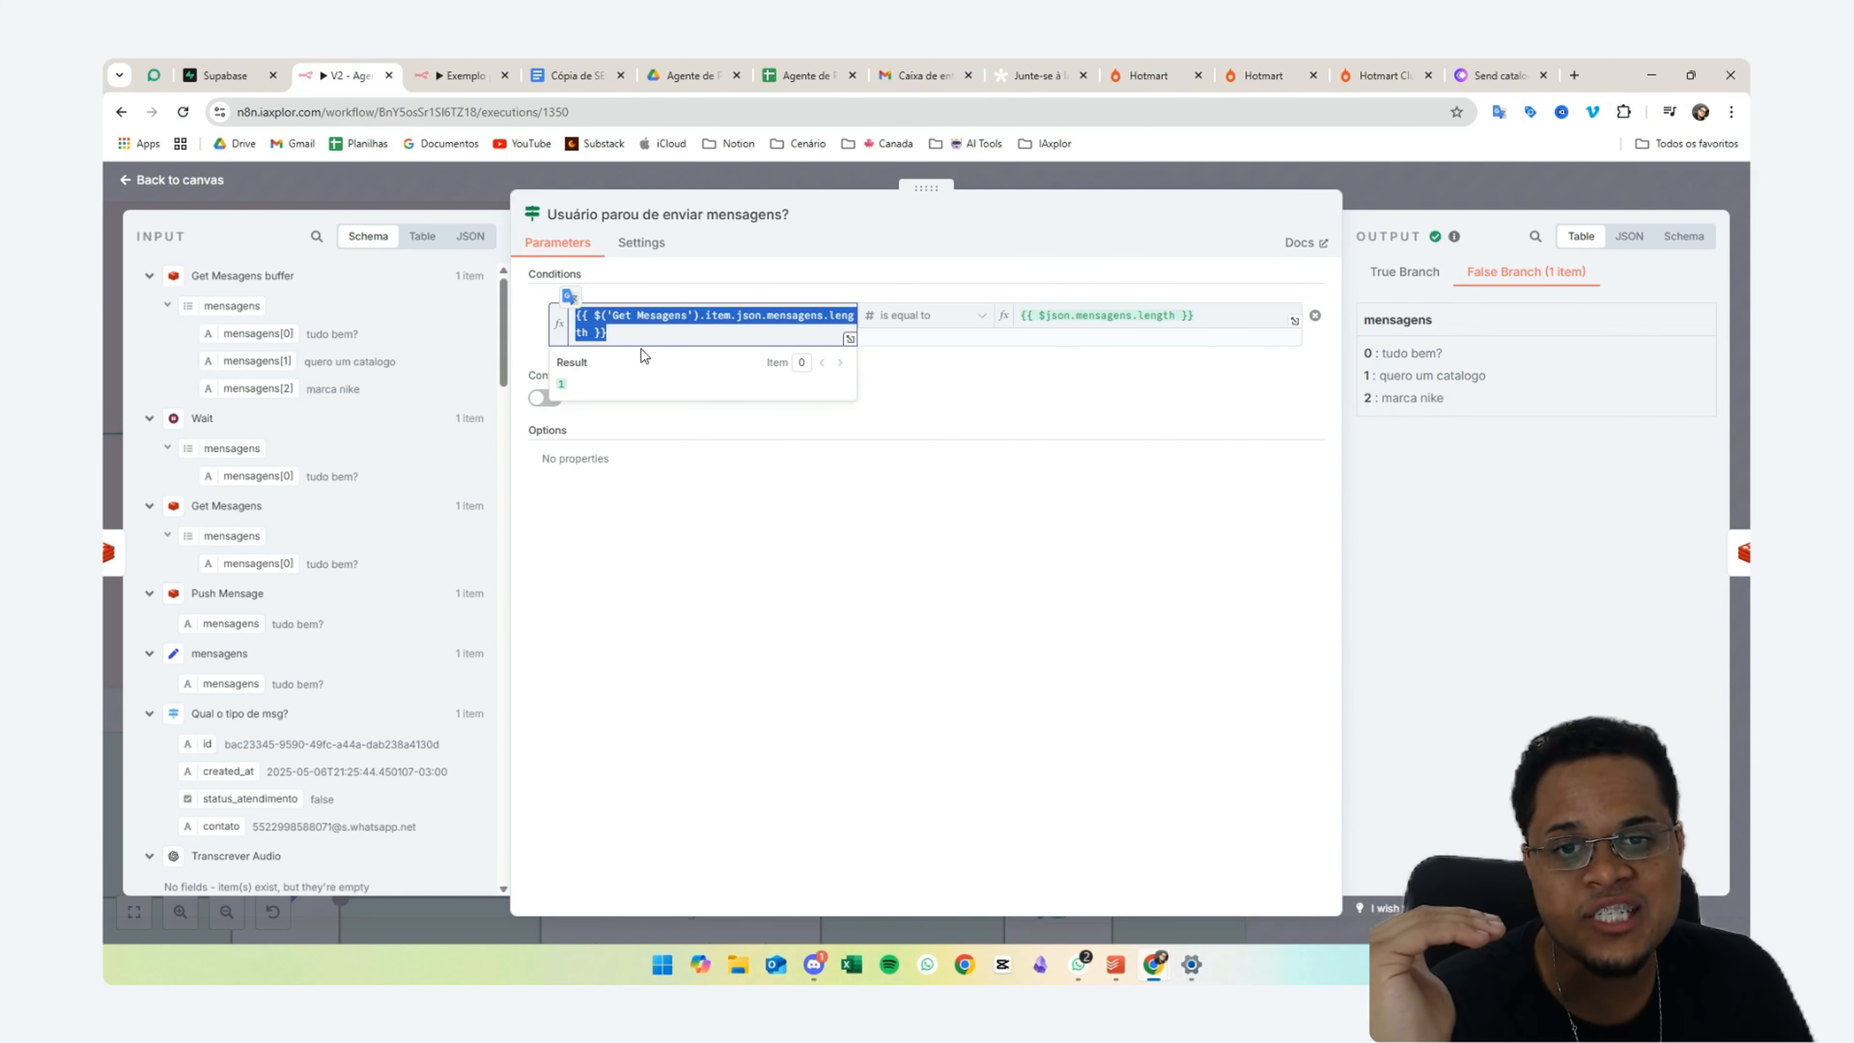
left_click_drag(642, 355, 1026, 313)
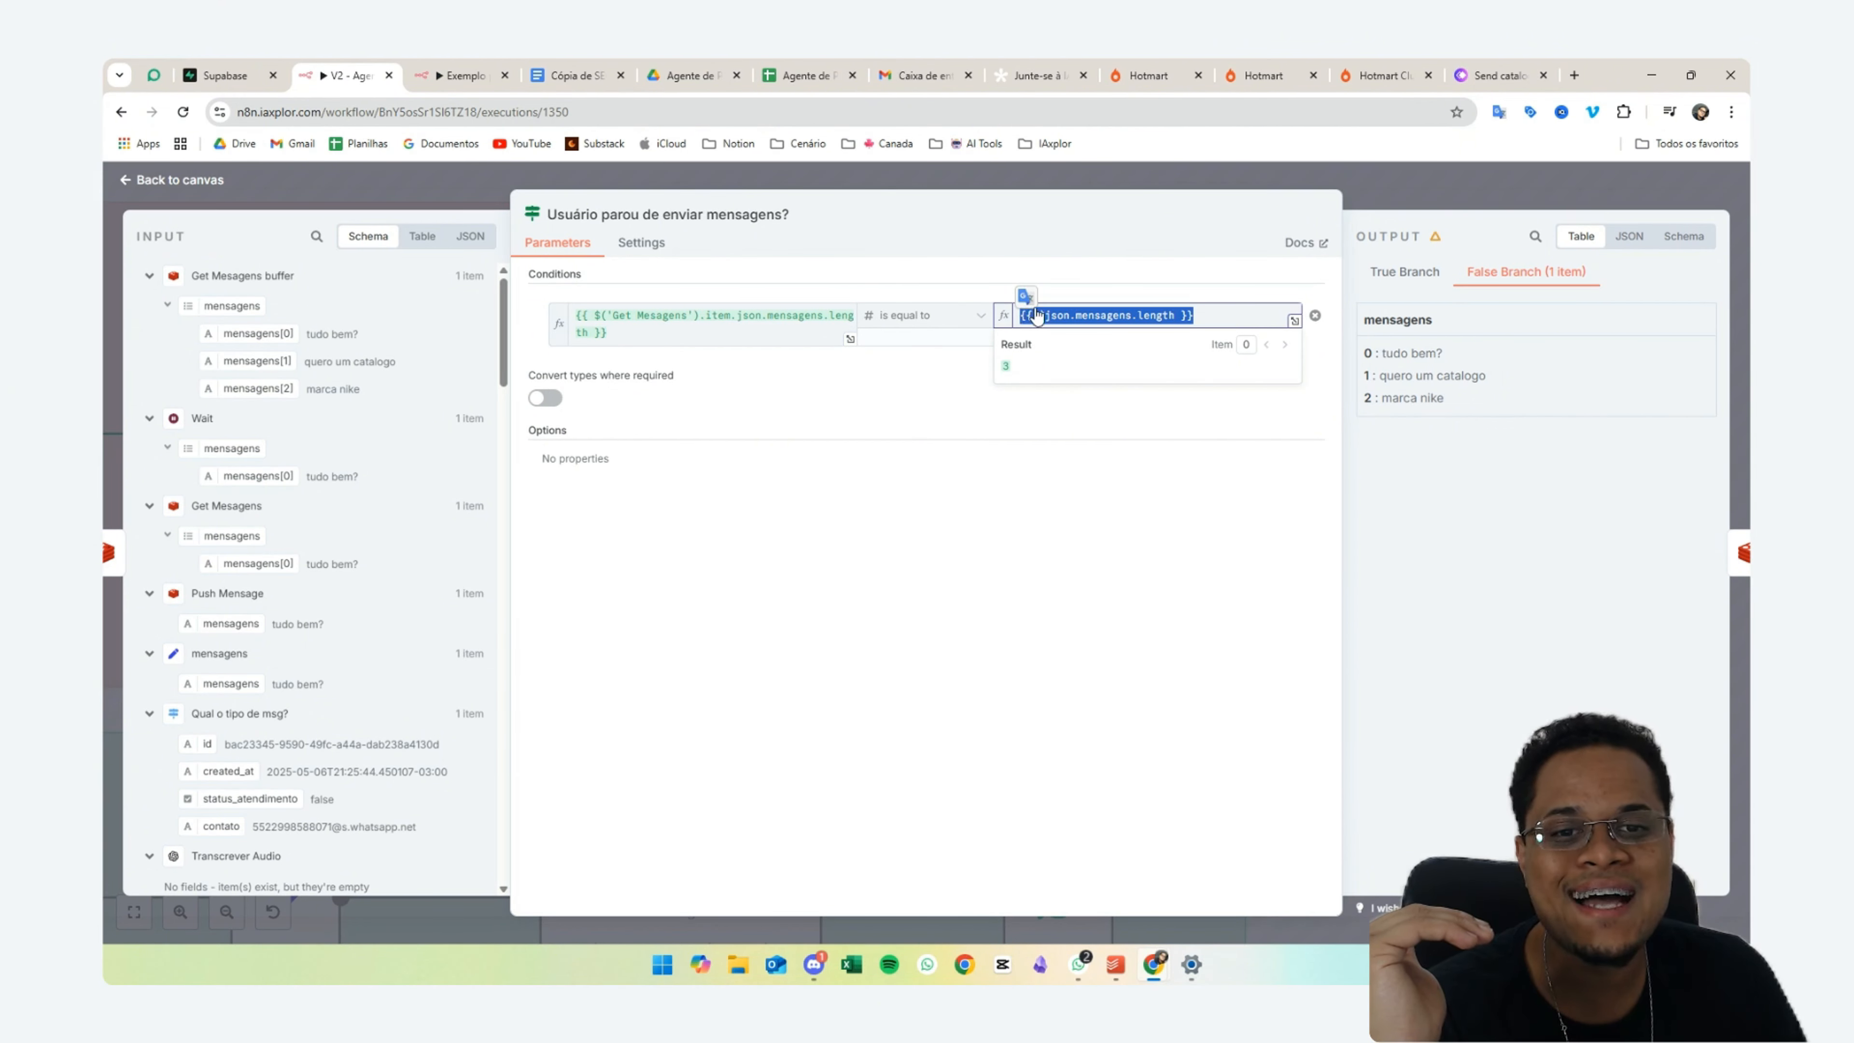
left_click_drag(1031, 369, 999, 377)
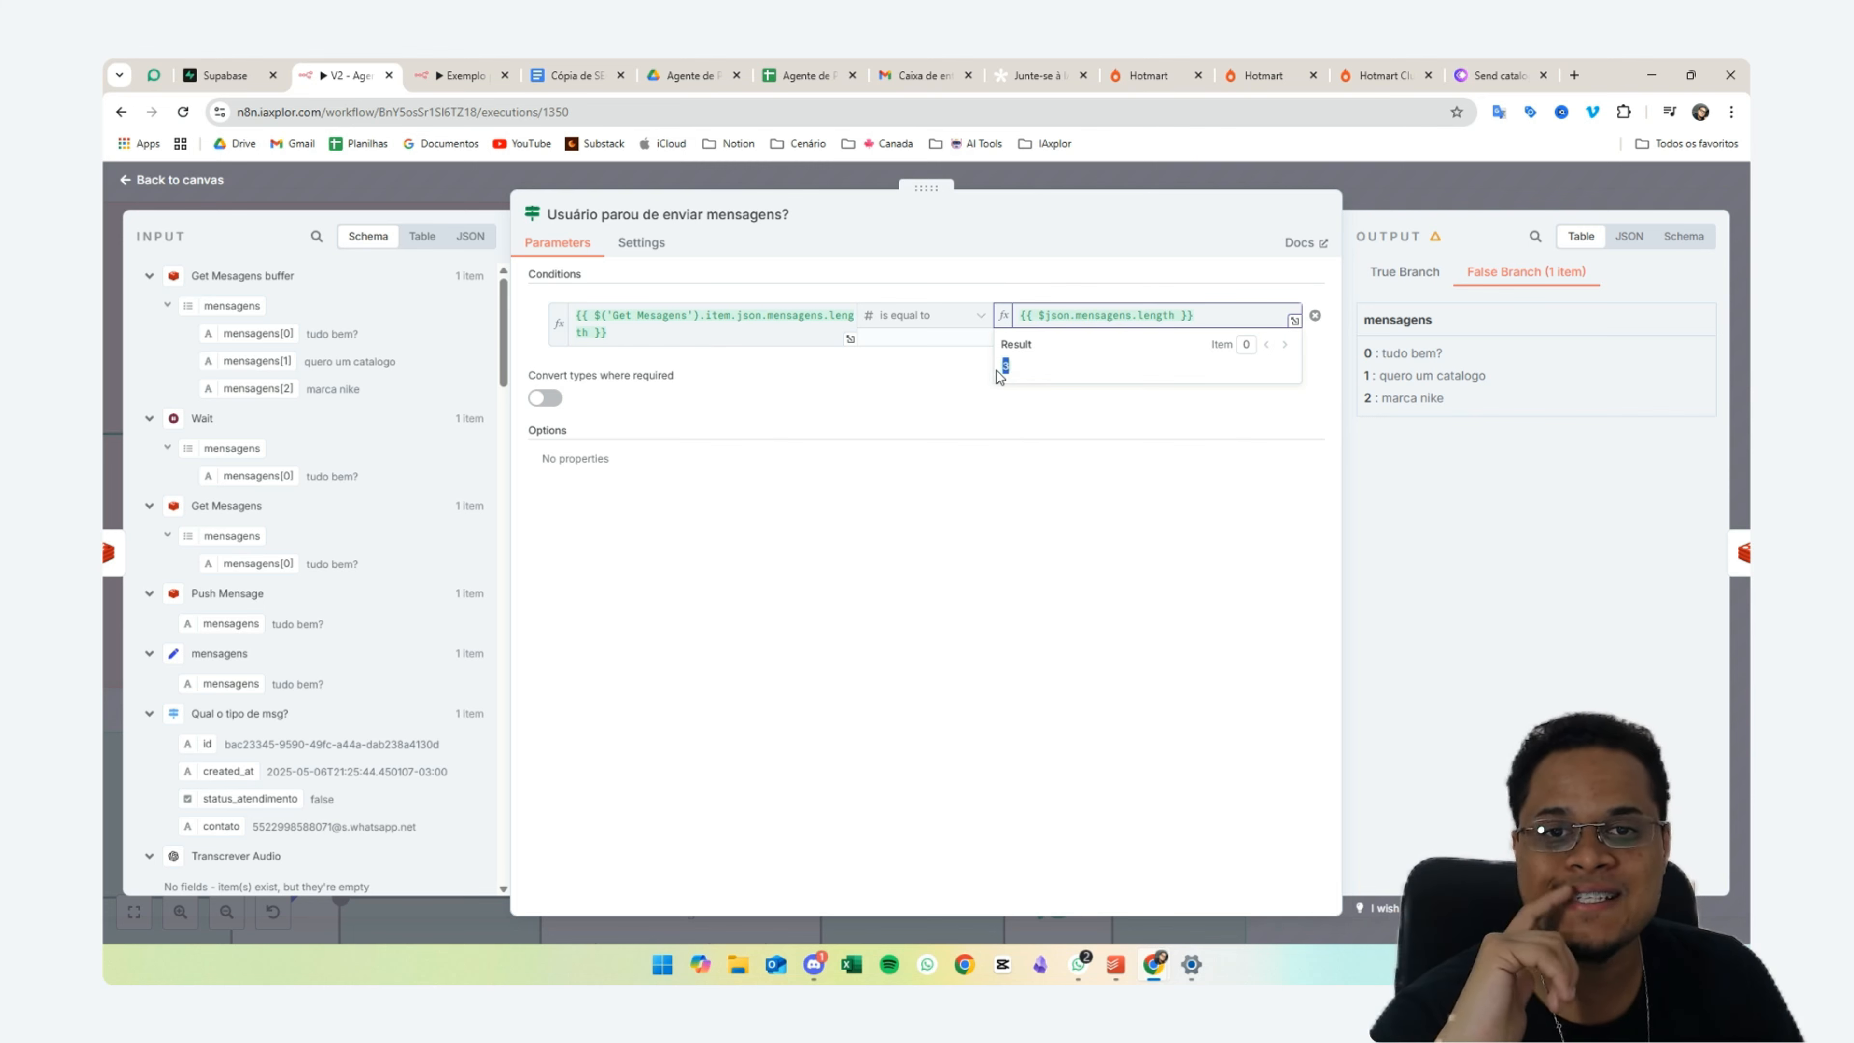
left_click(1028, 175)
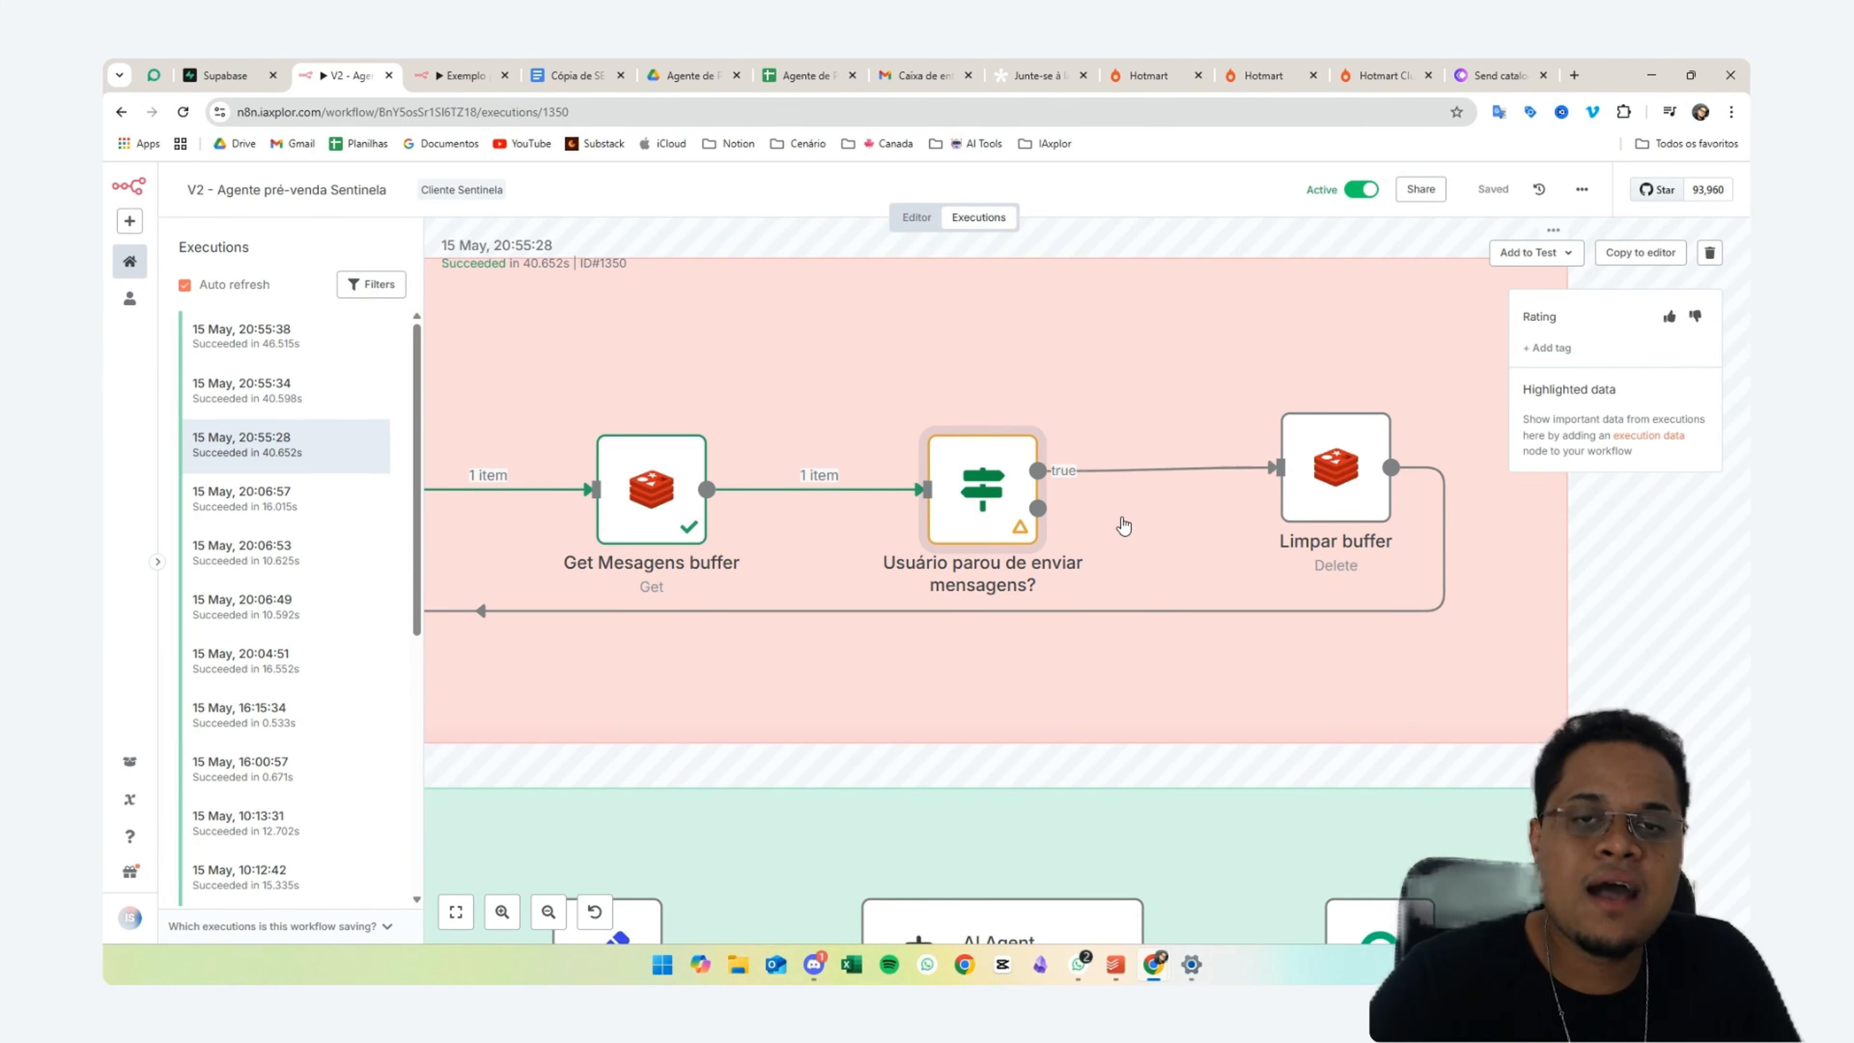
scroll(1110, 563, "left", 3)
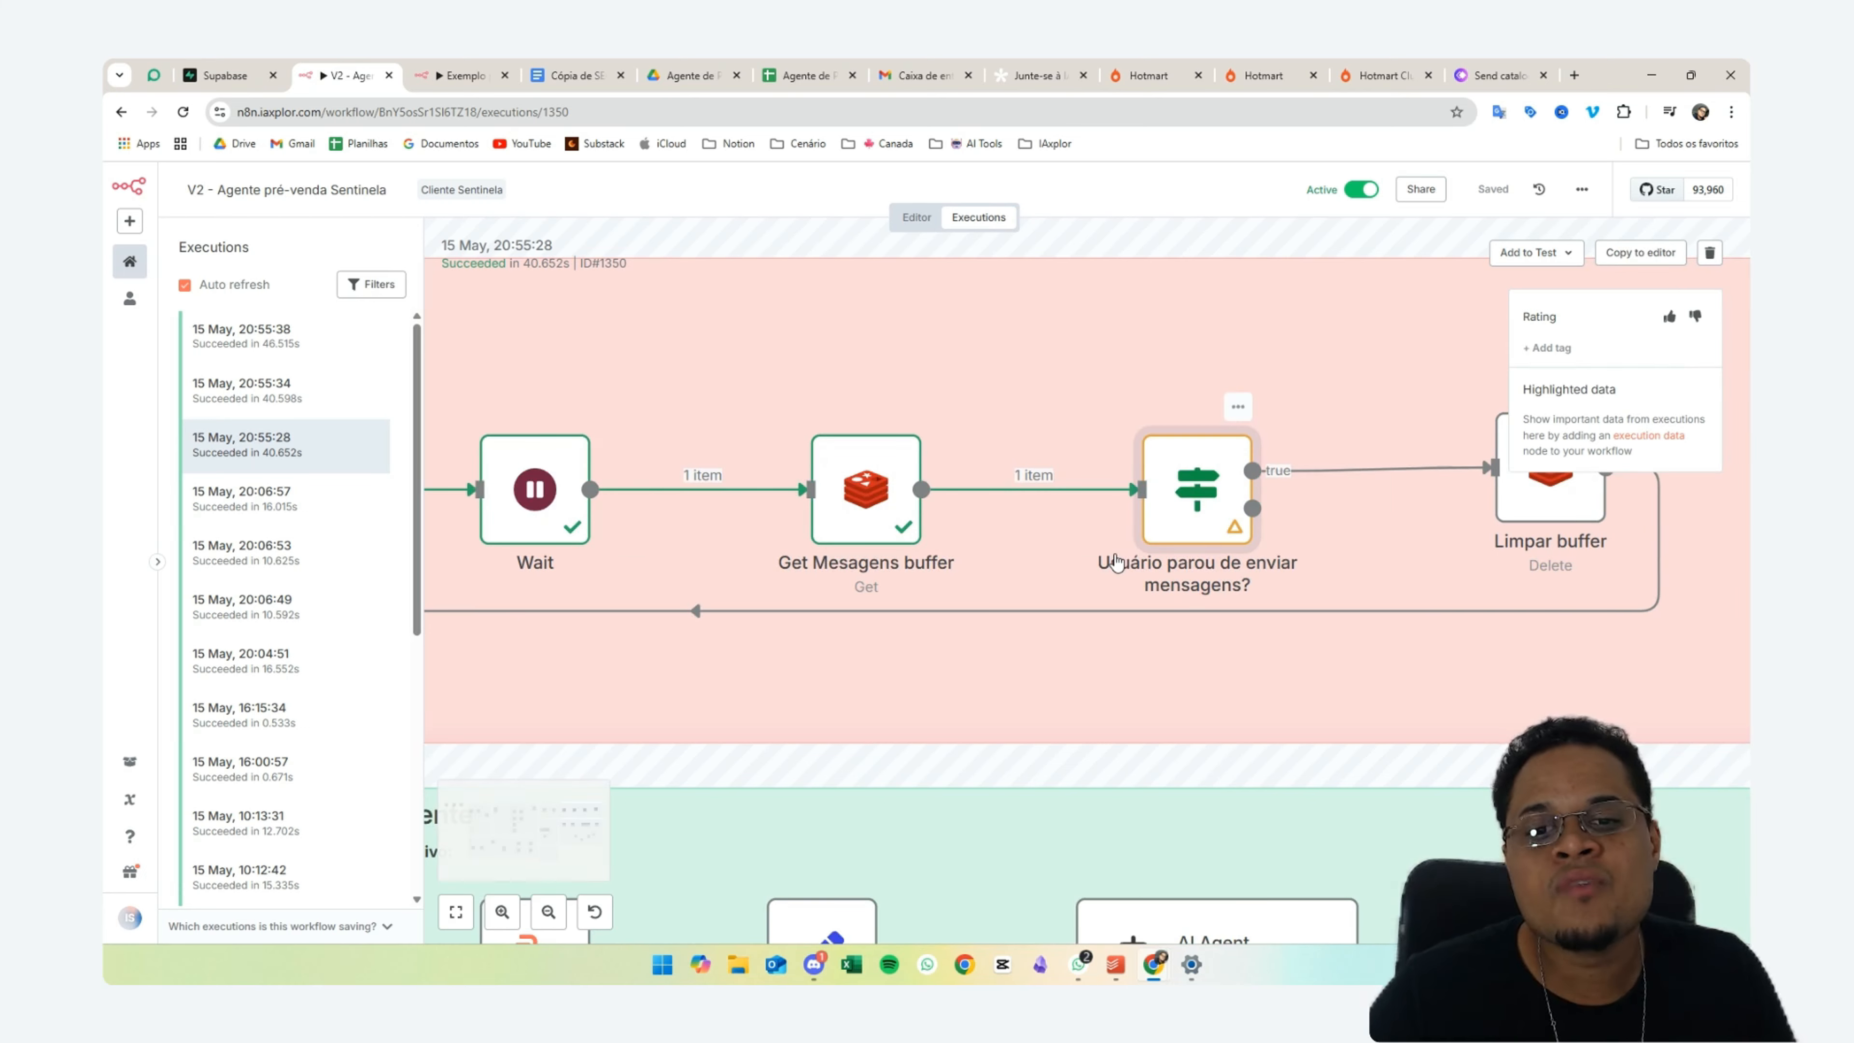
- Open the 15 May, 20:55:34 execution and give the 20:55:28 execution a thumbs-up rating
left_click(324, 408)
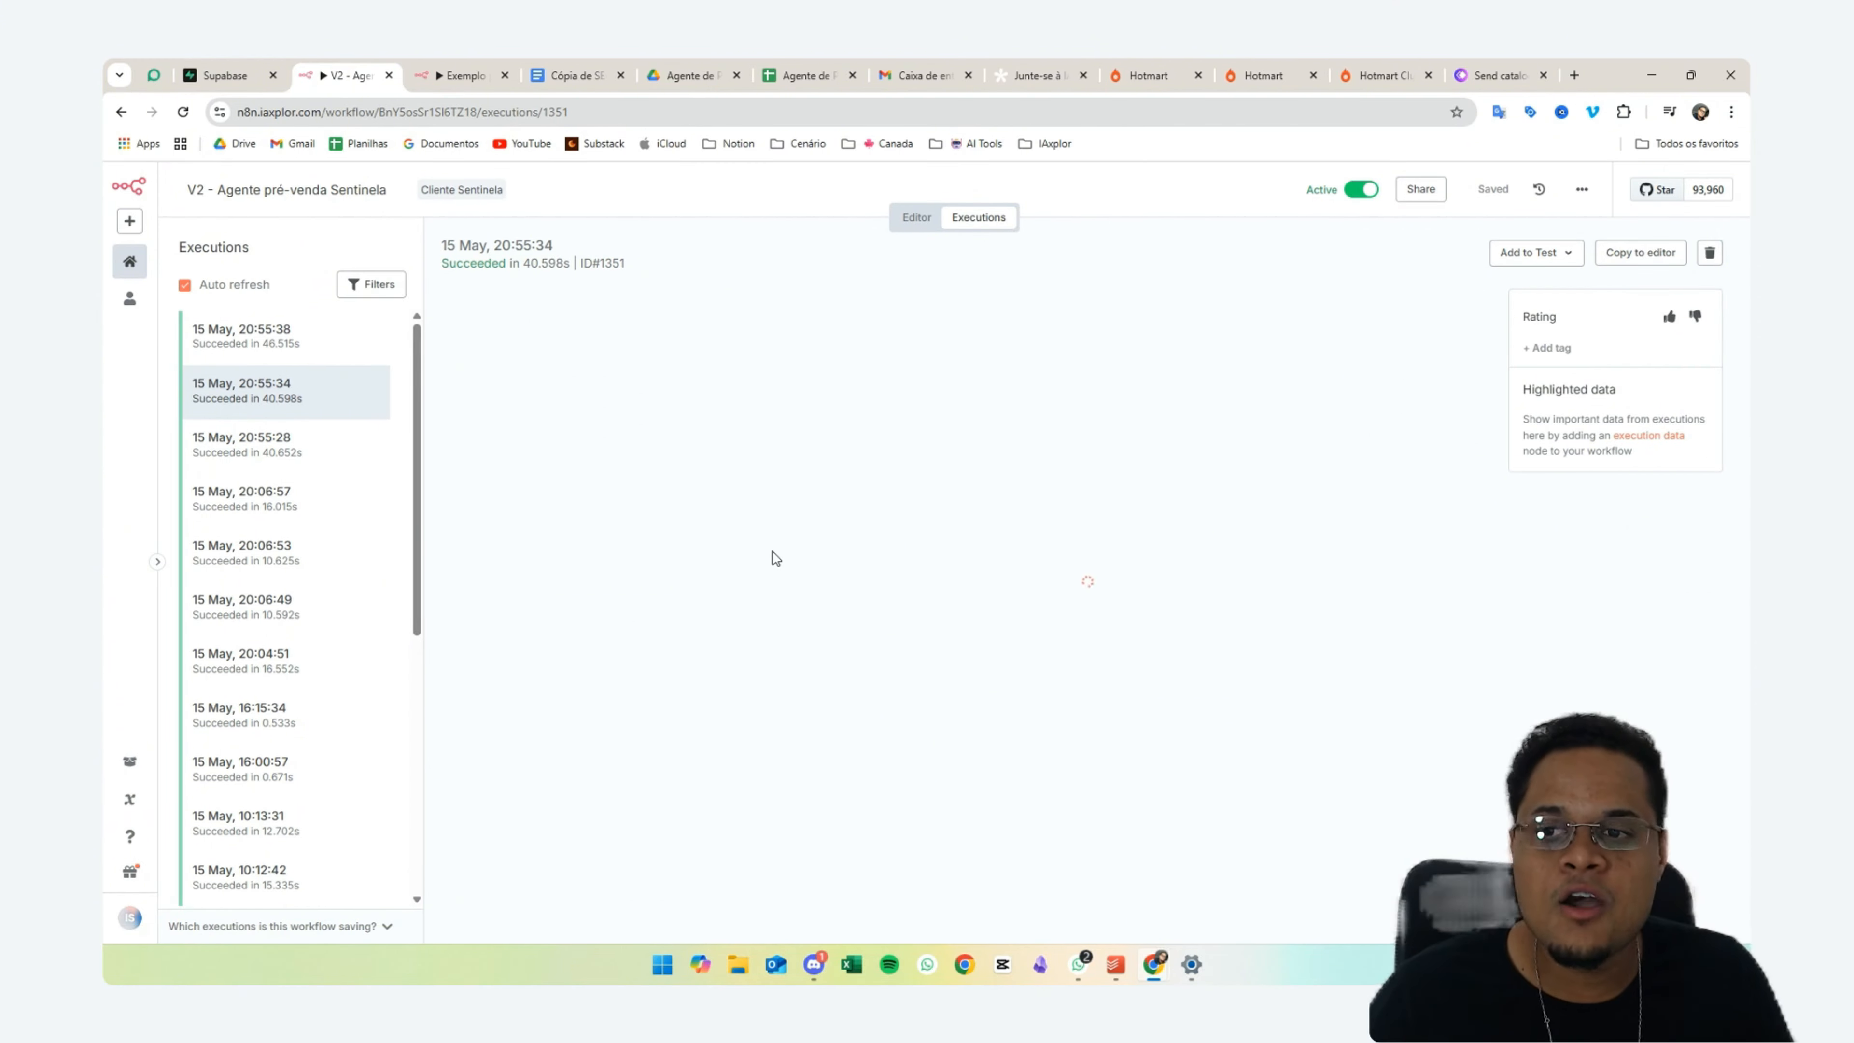
left_click(1670, 316)
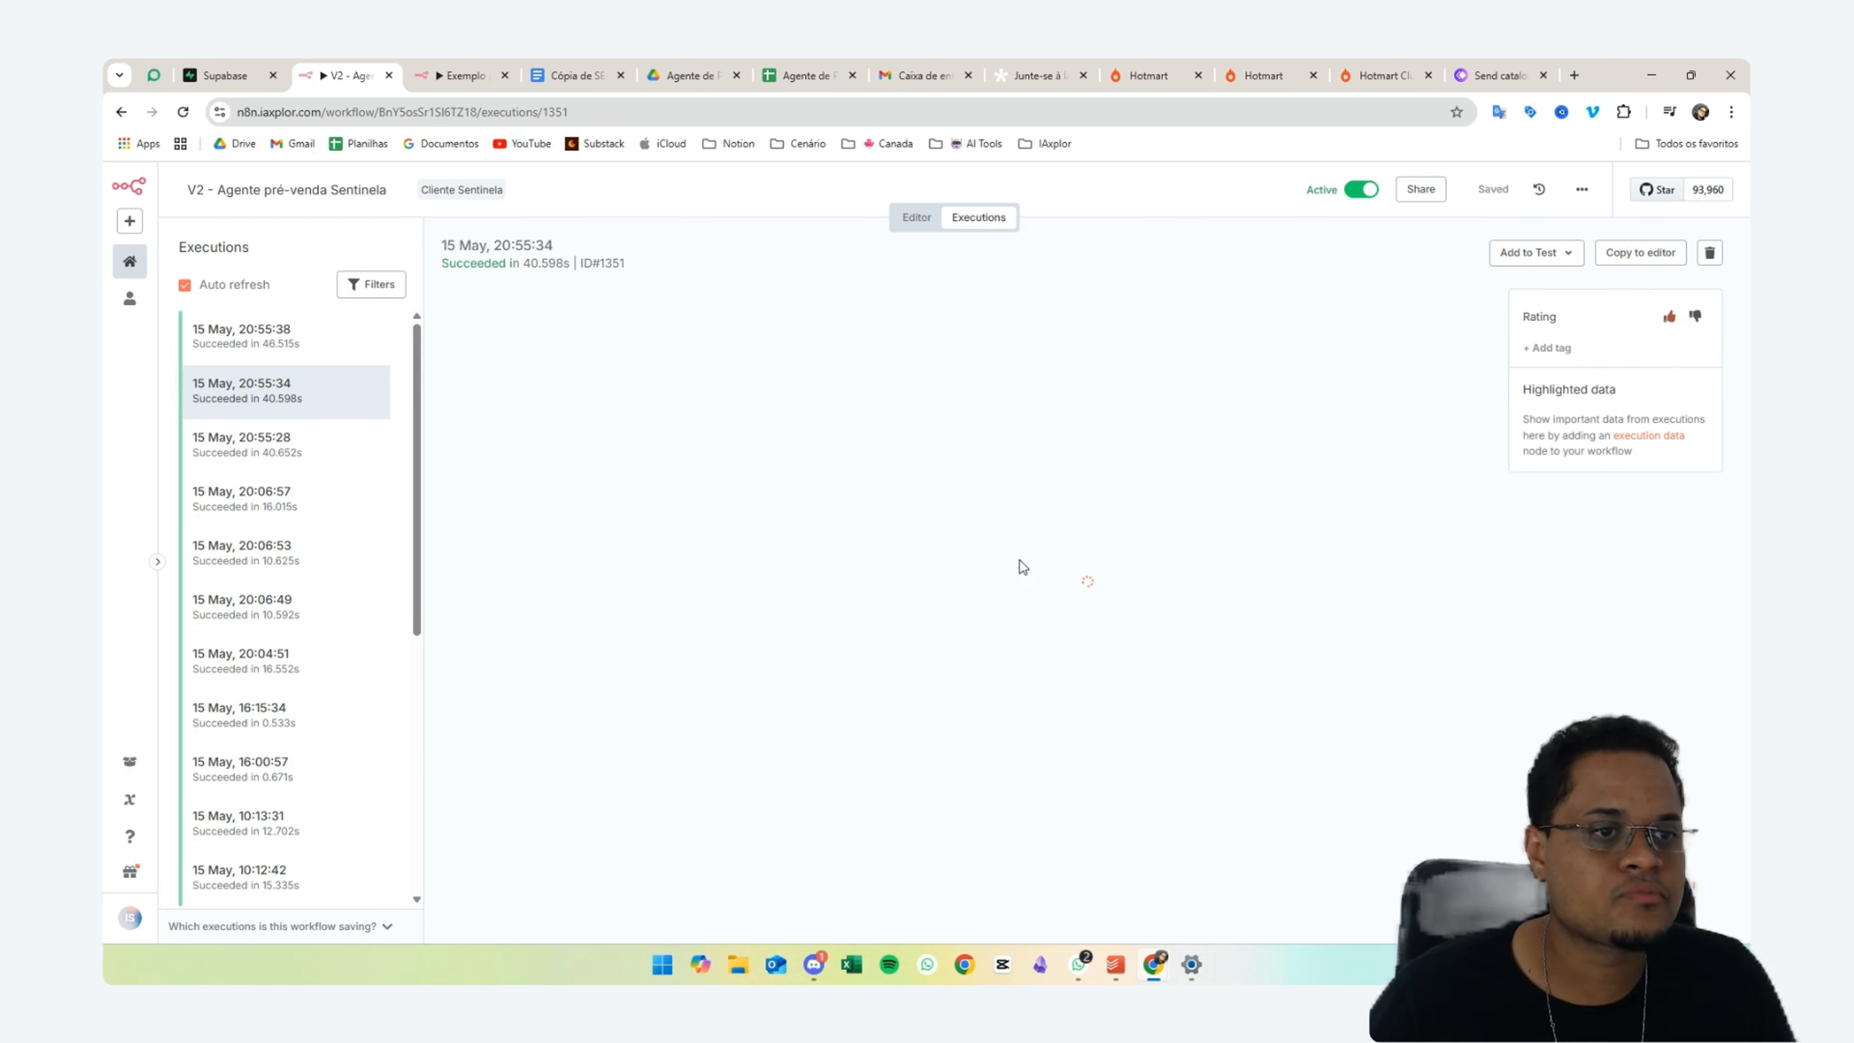
- Inspect the Push Message node's data and output in the 20:55:34 execution's Buffer de mensagens section, and return to the canvas
scroll(1063, 442, "up", 5)
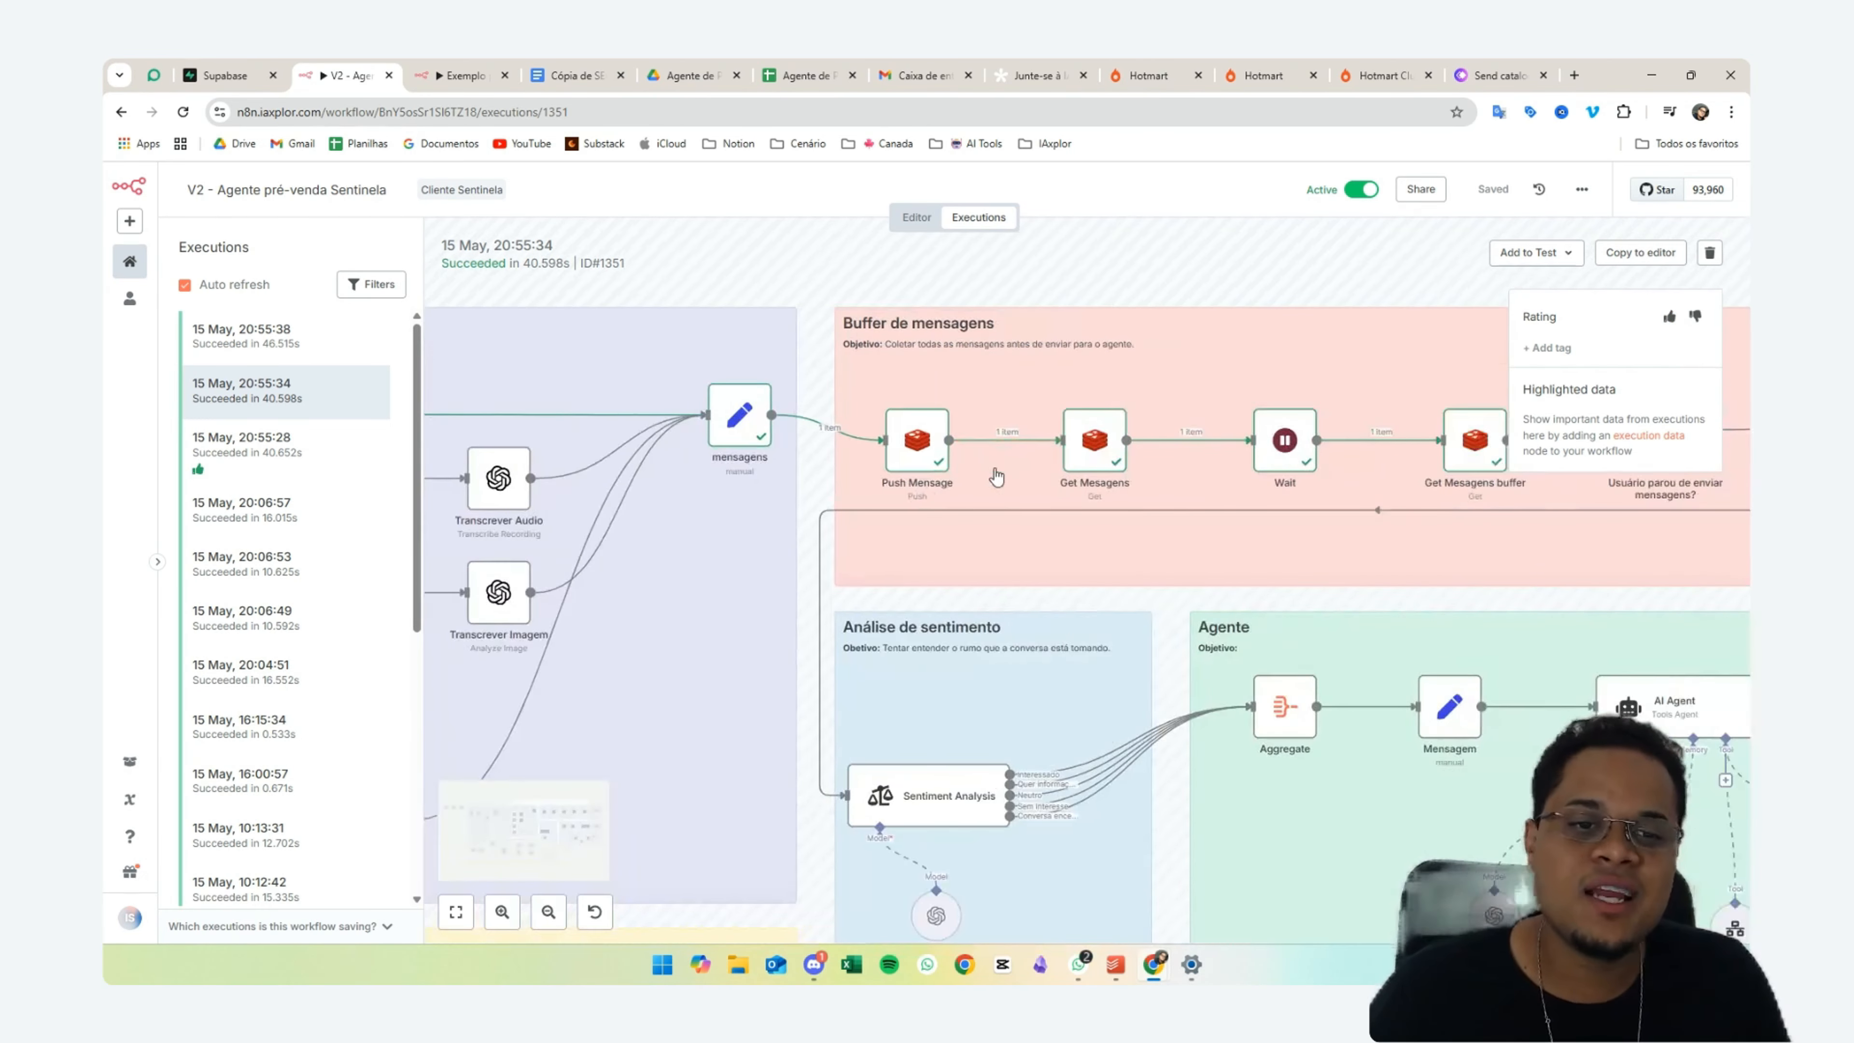
scroll(991, 478, "right", 2)
scroll(749, 445, "up", 2)
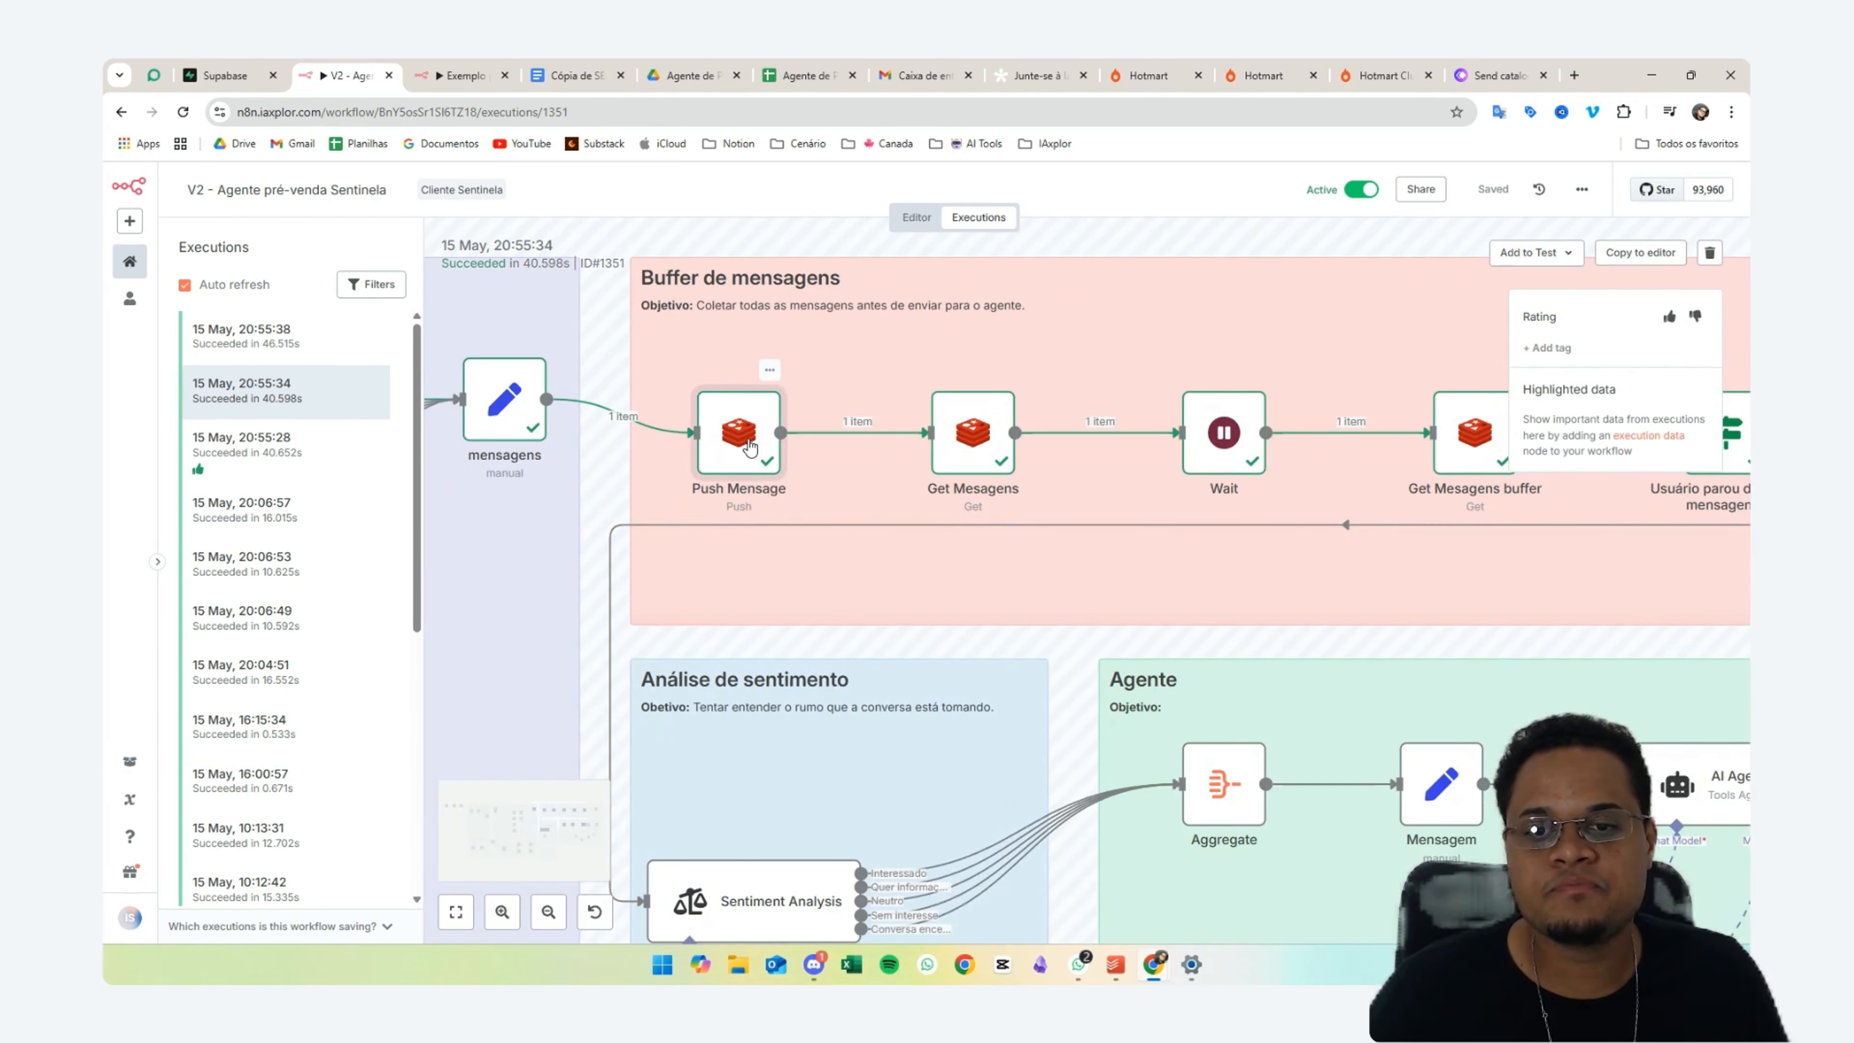
double_click(750, 446)
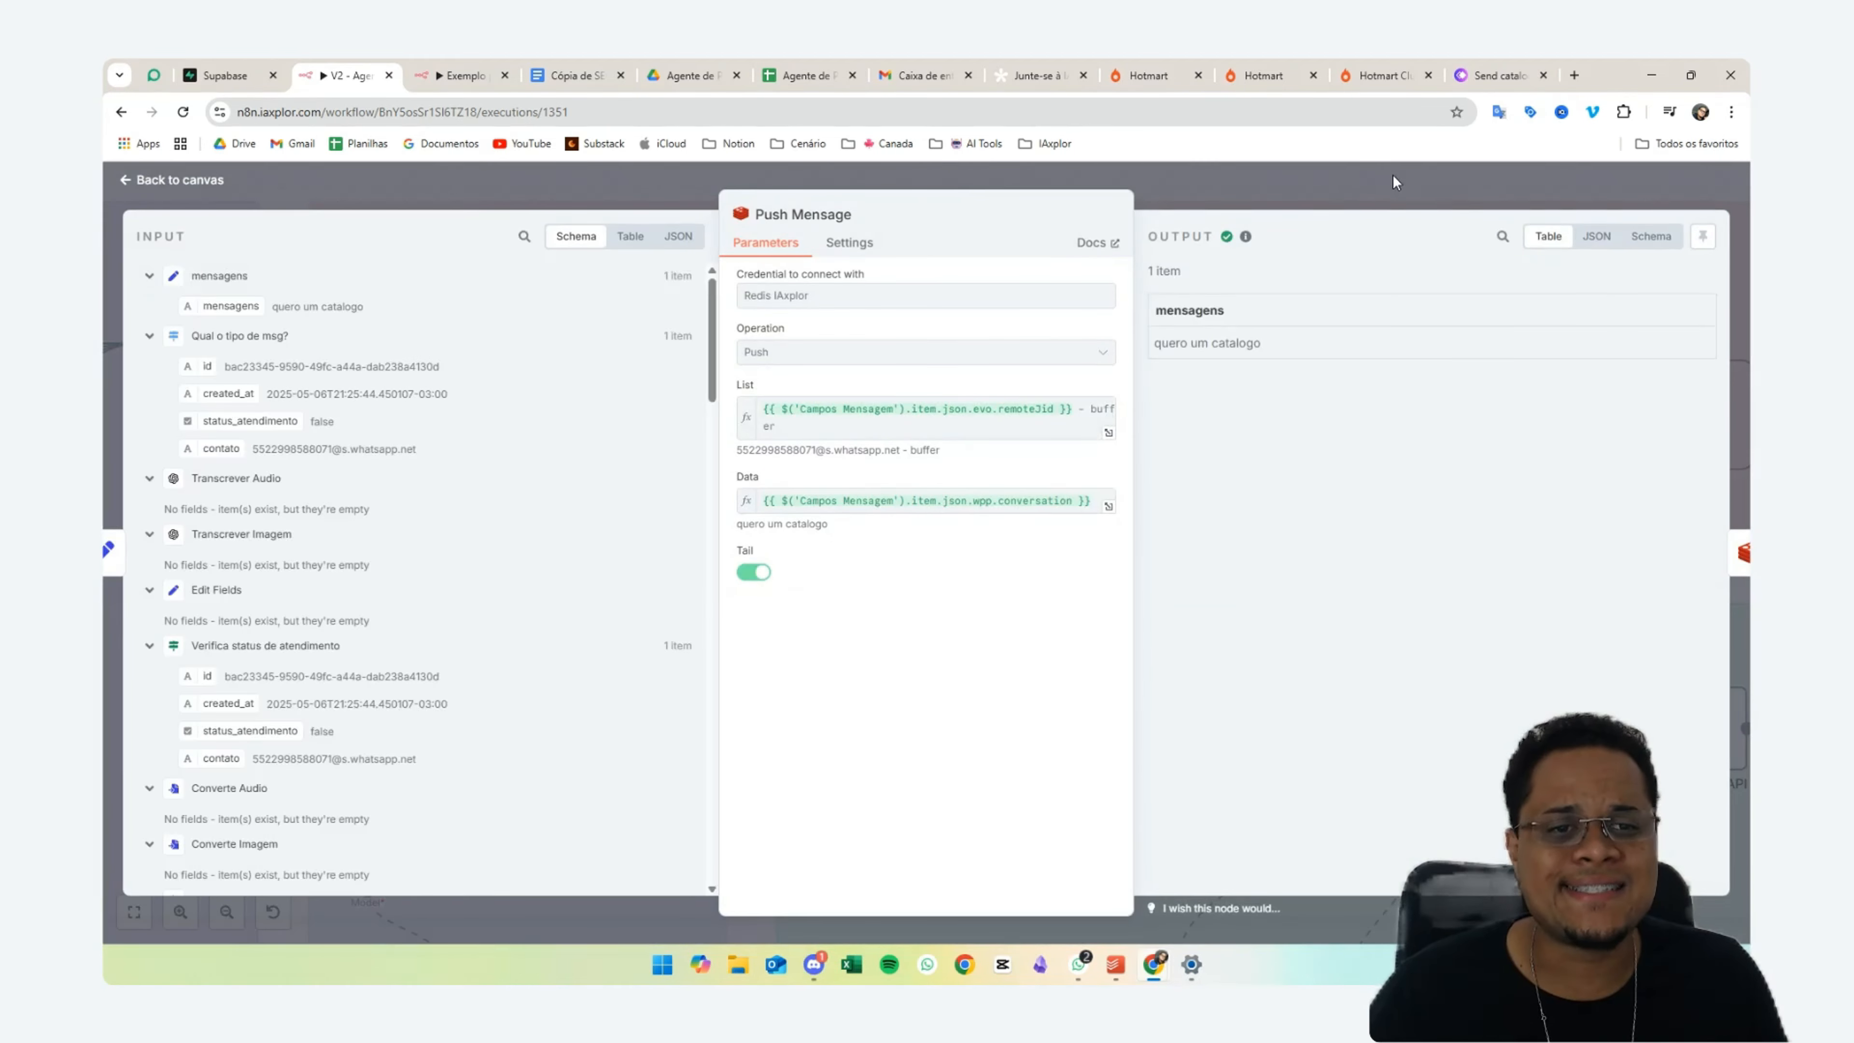
key("Escape")
double_click(773, 454)
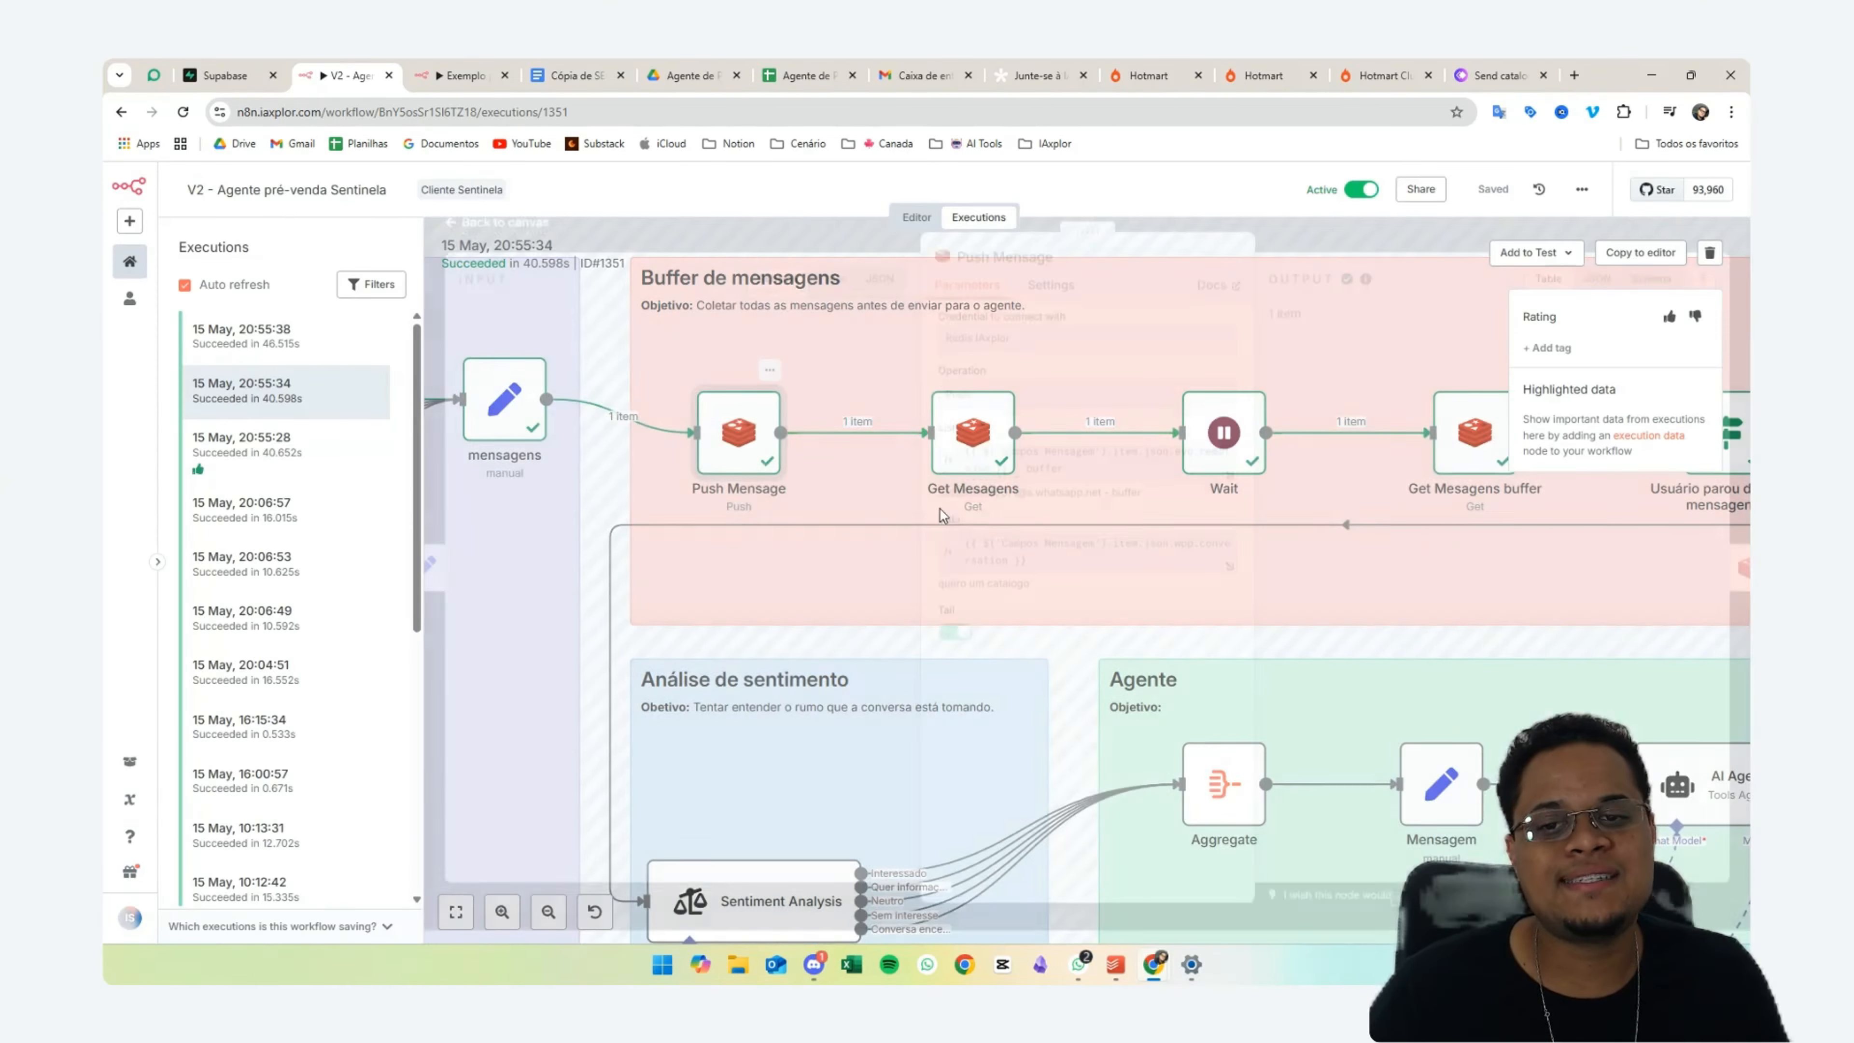
left_click(1223, 189)
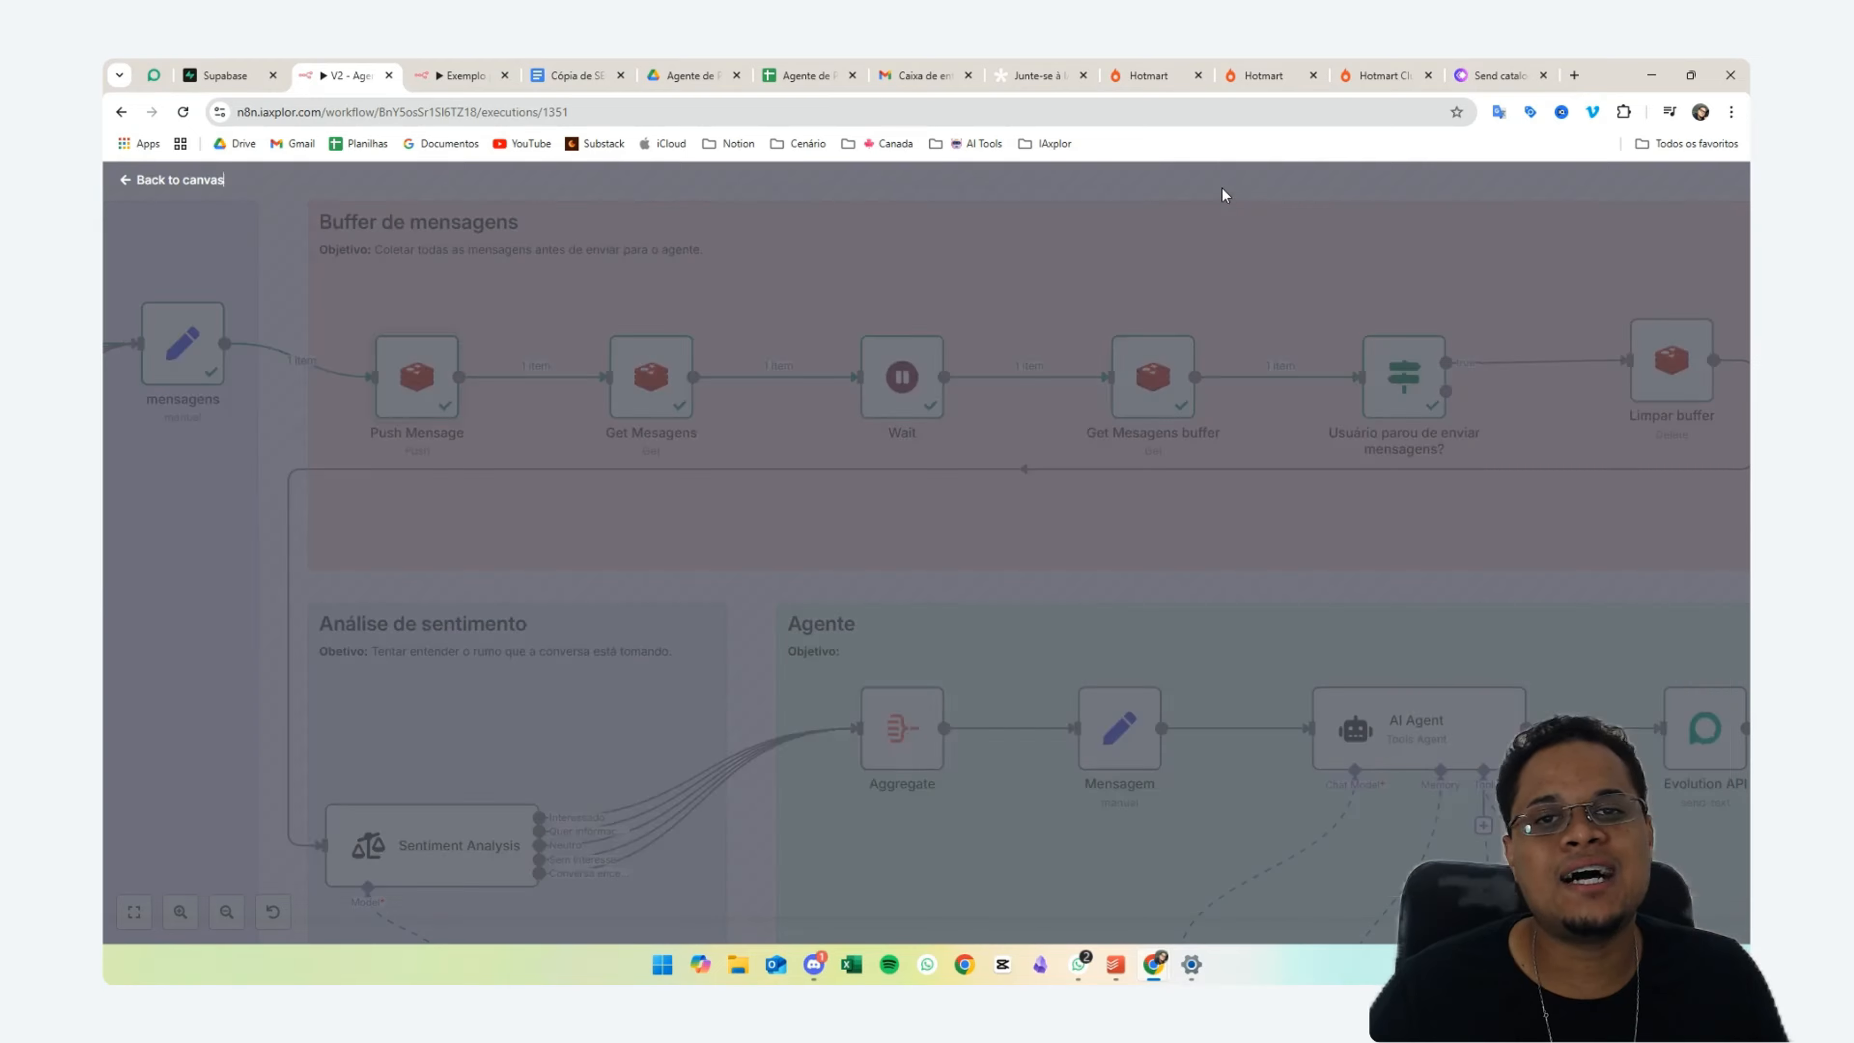
- Examine the list of messages in the Get Mesagens node's output for the 20:55:34 execution, and return to the canvas
scroll(825, 445, "right", 3)
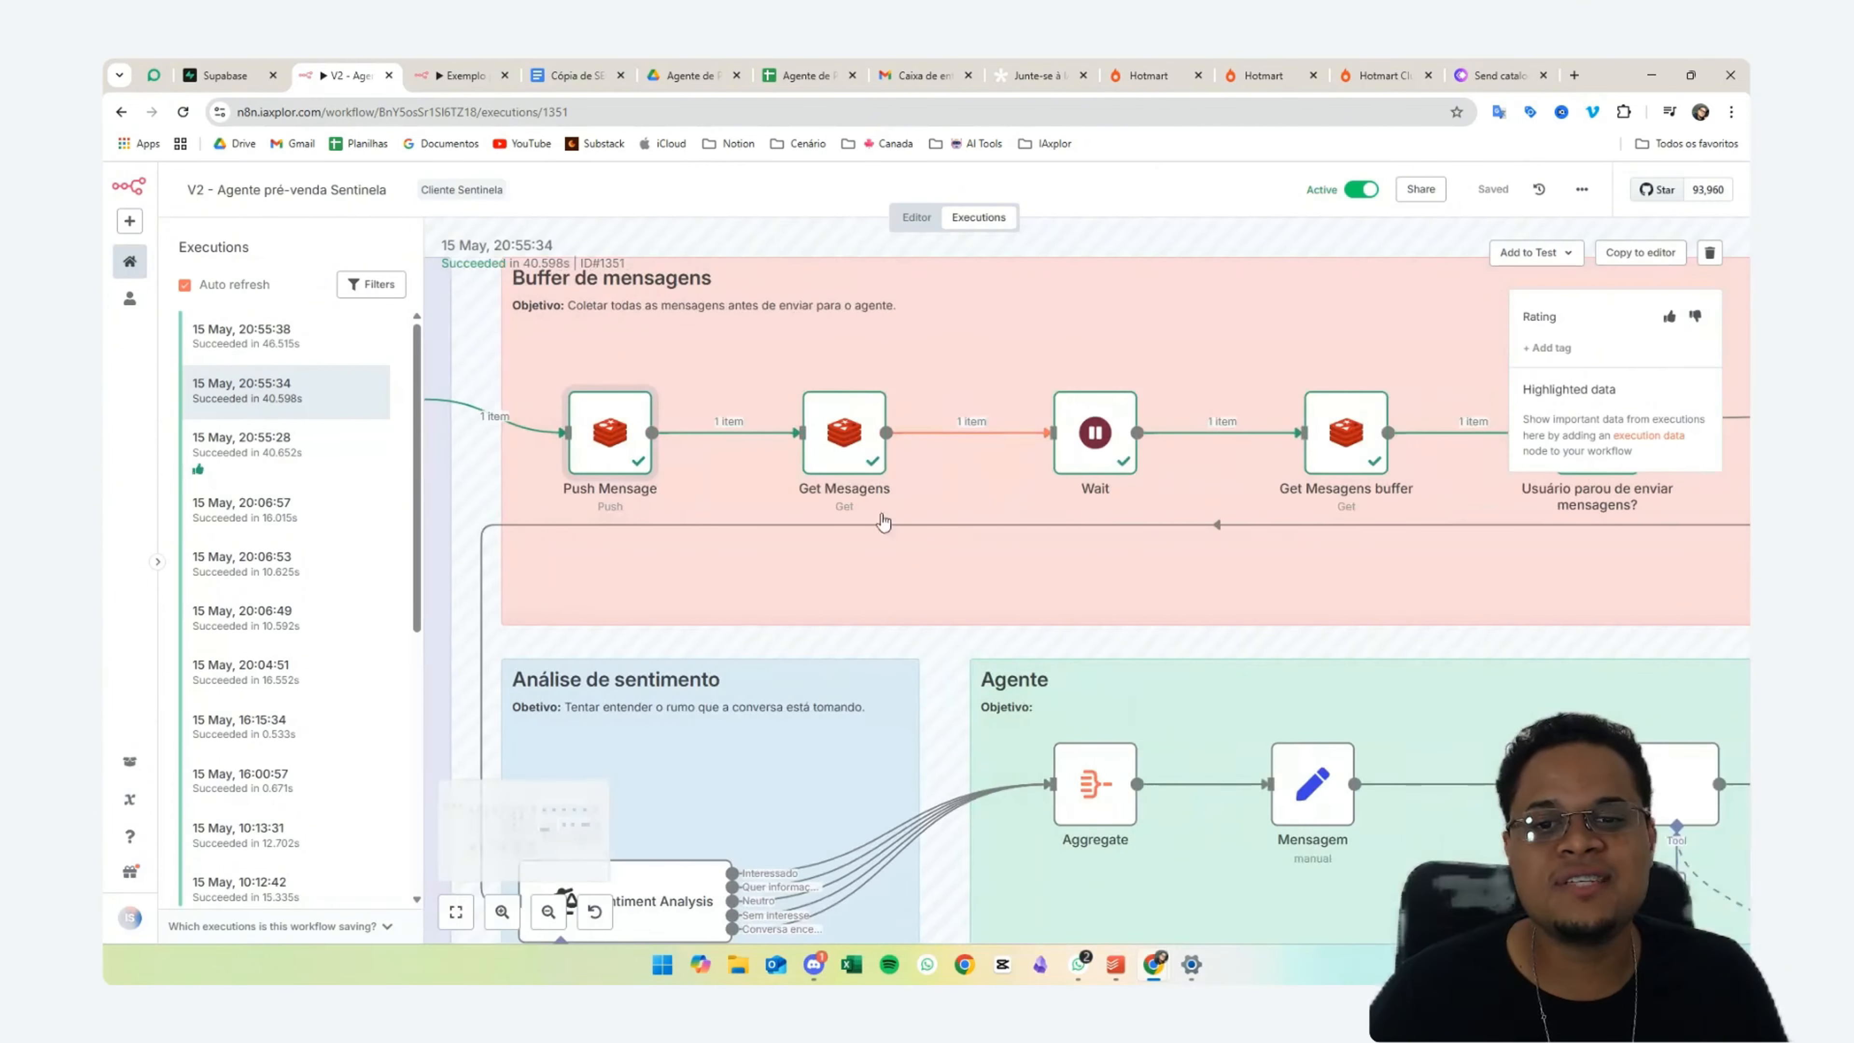
double_click(825, 445)
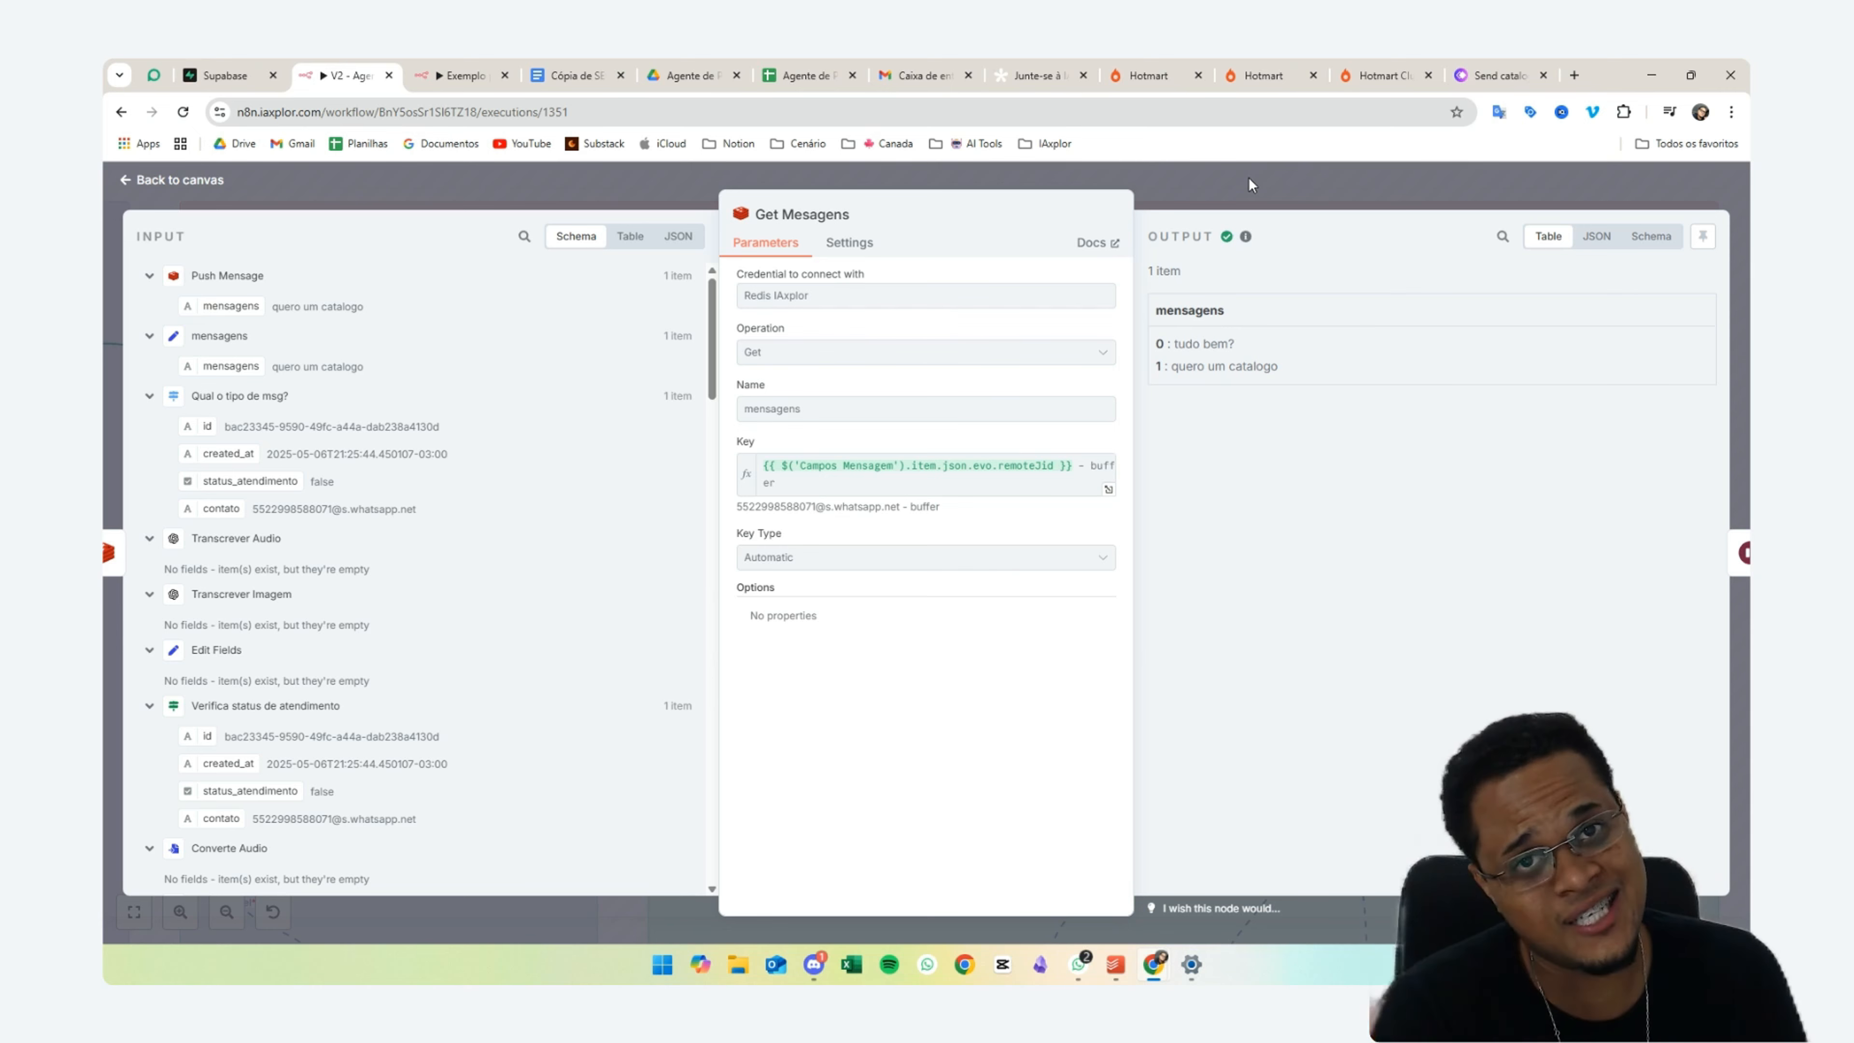
left_click_drag(1279, 366, 1166, 341)
left_click_drag(1303, 372, 1168, 341)
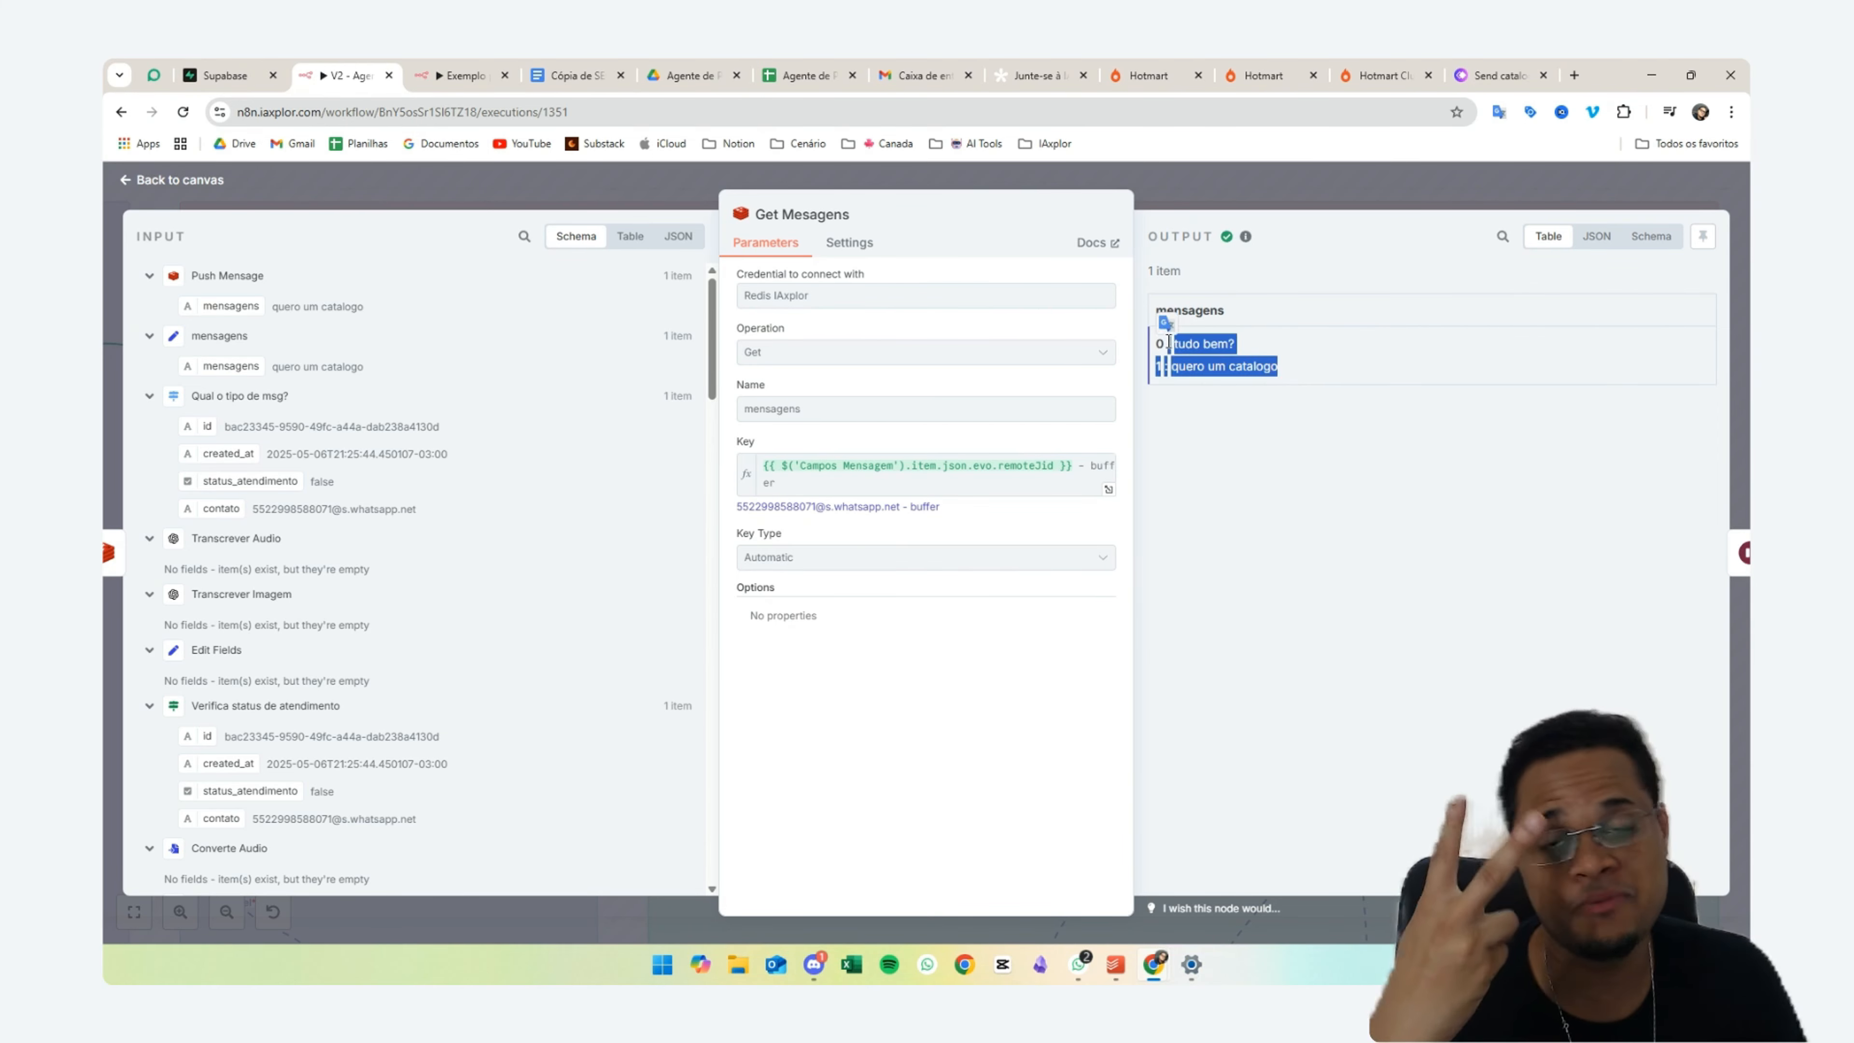
left_click(1204, 188)
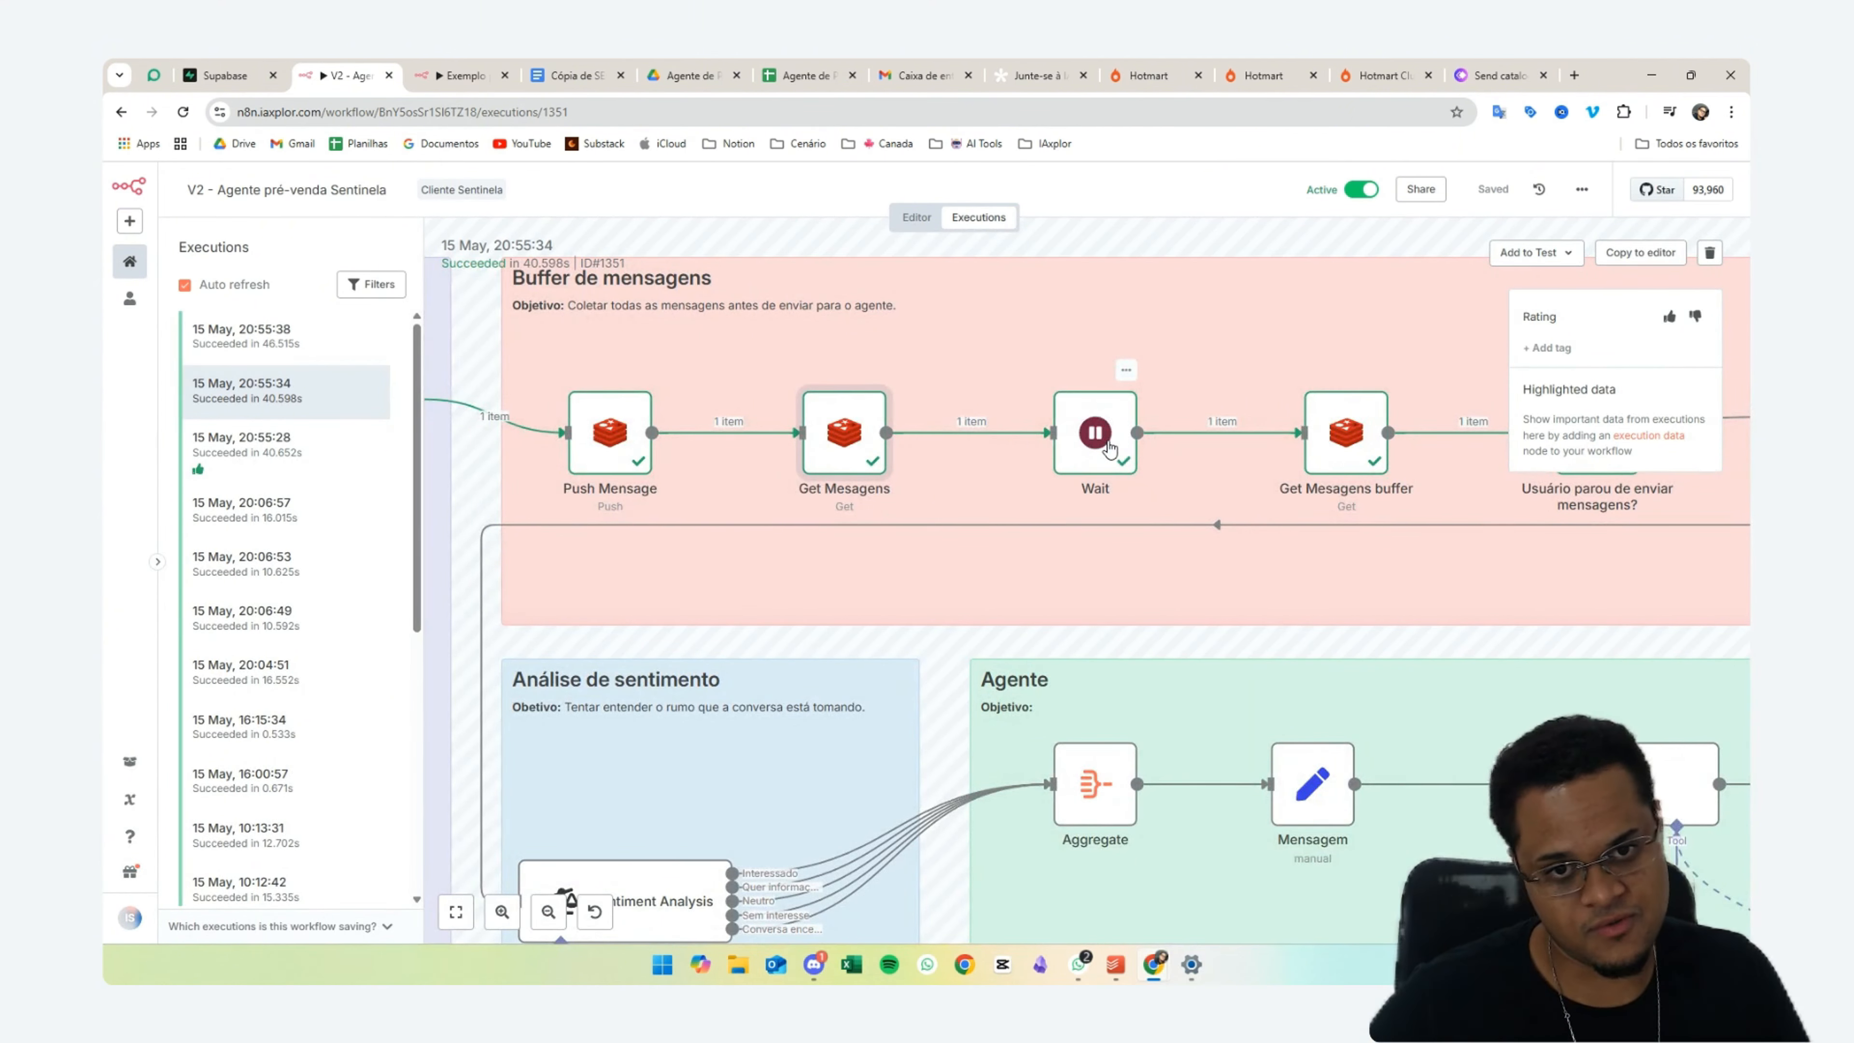
- Inspect the Get Mesagens buffer node's output after the Wait node in the 20:55:34 execution, and return to the canvas
scroll(1110, 448, "right", 3)
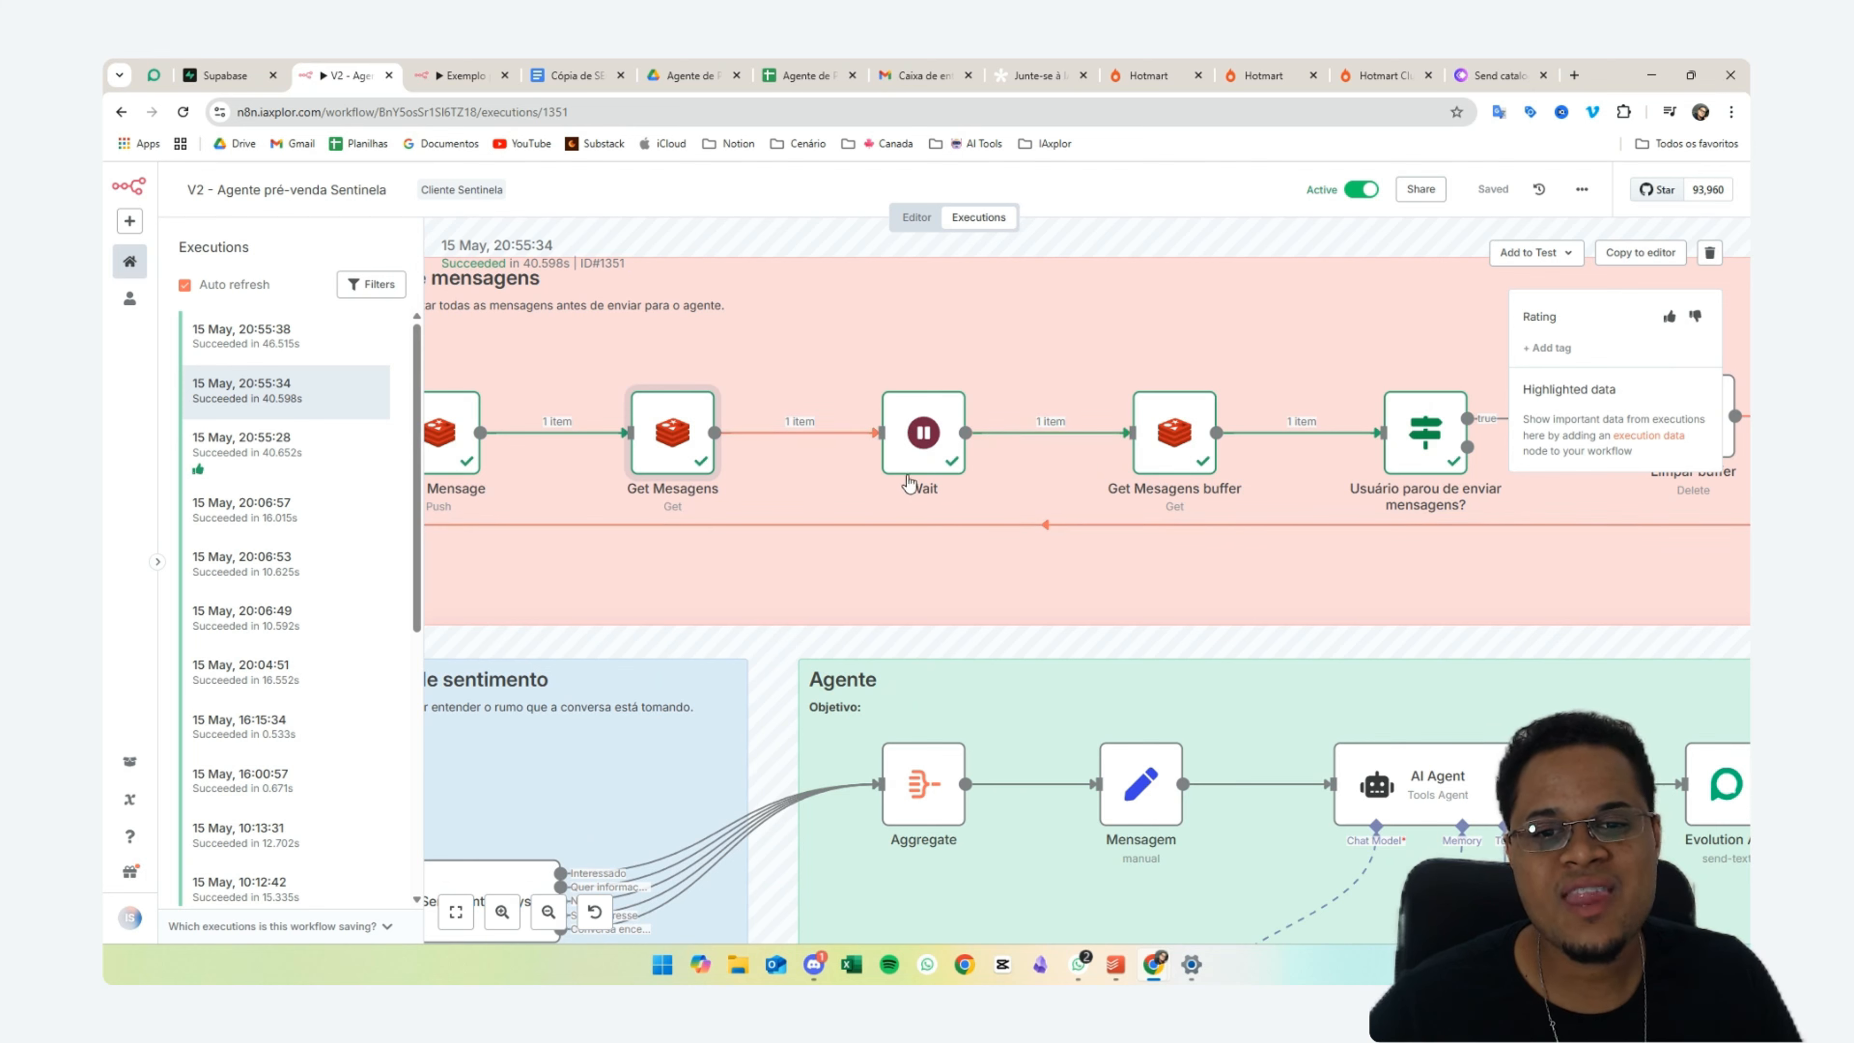
scroll(908, 474, "right", 3)
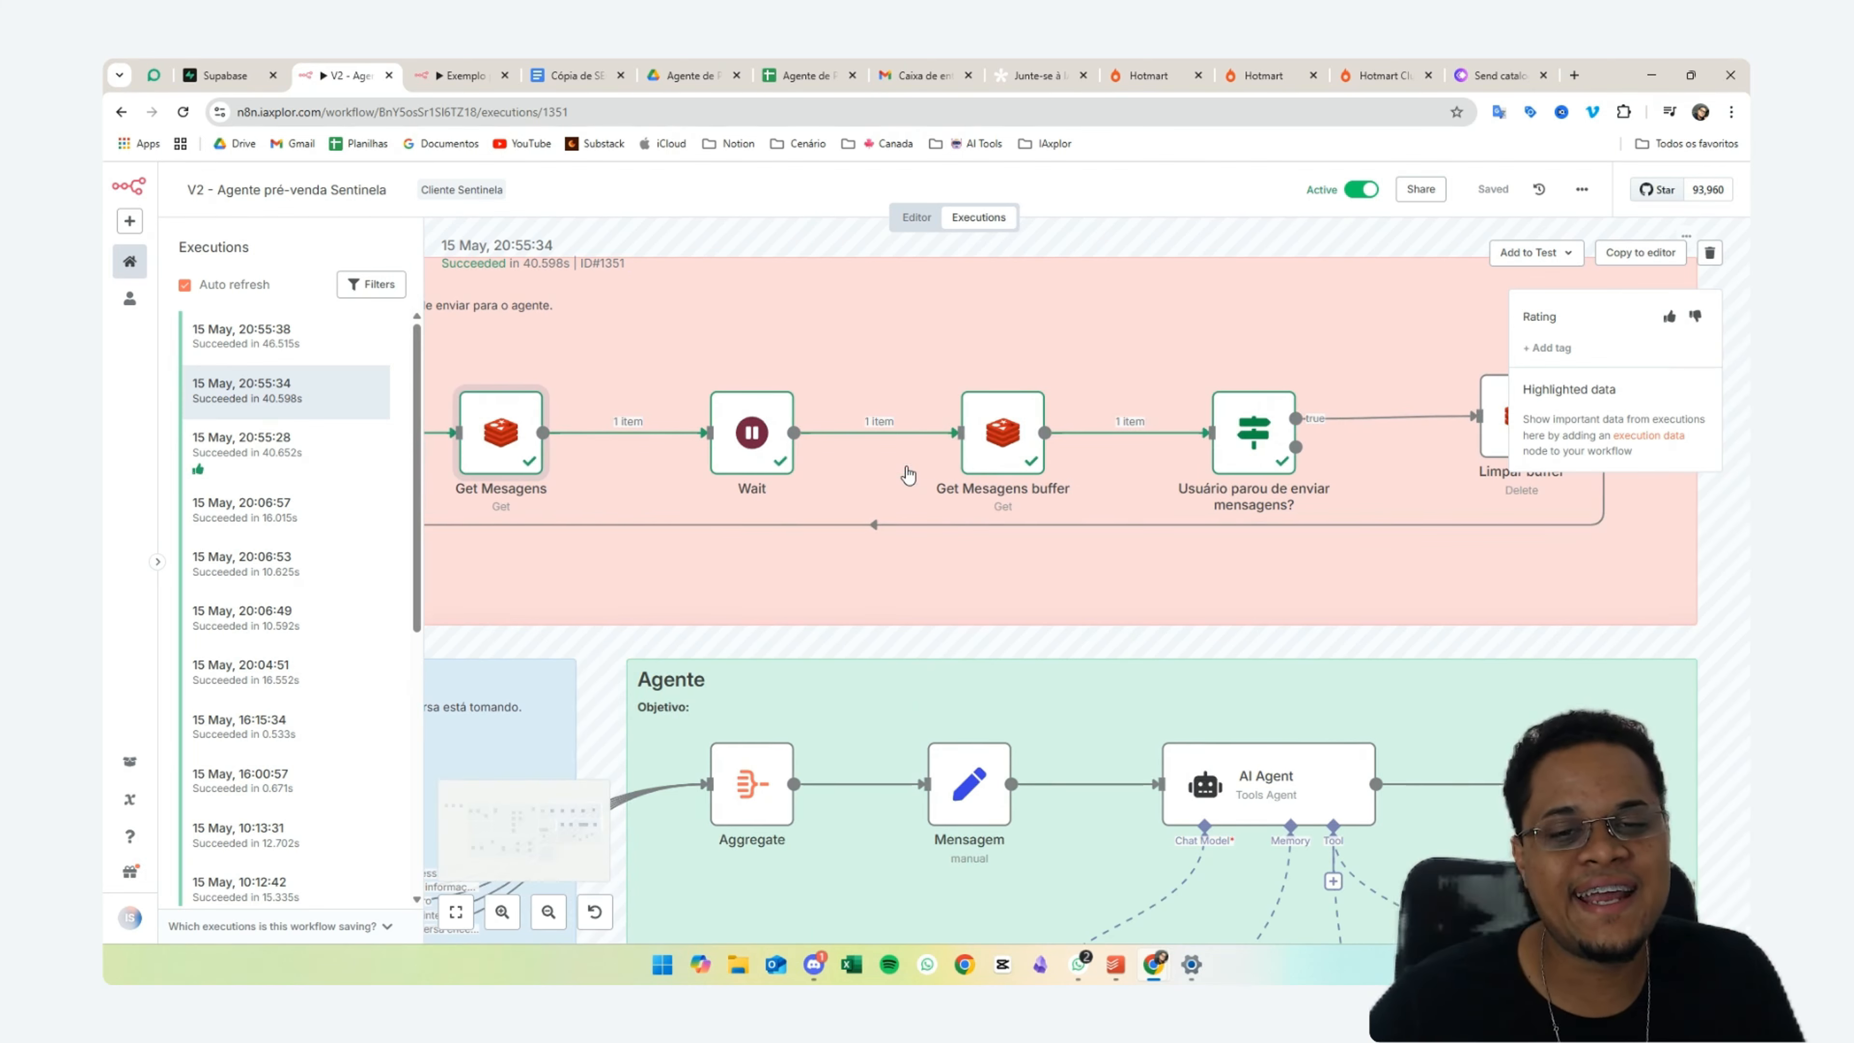
double_click(1030, 437)
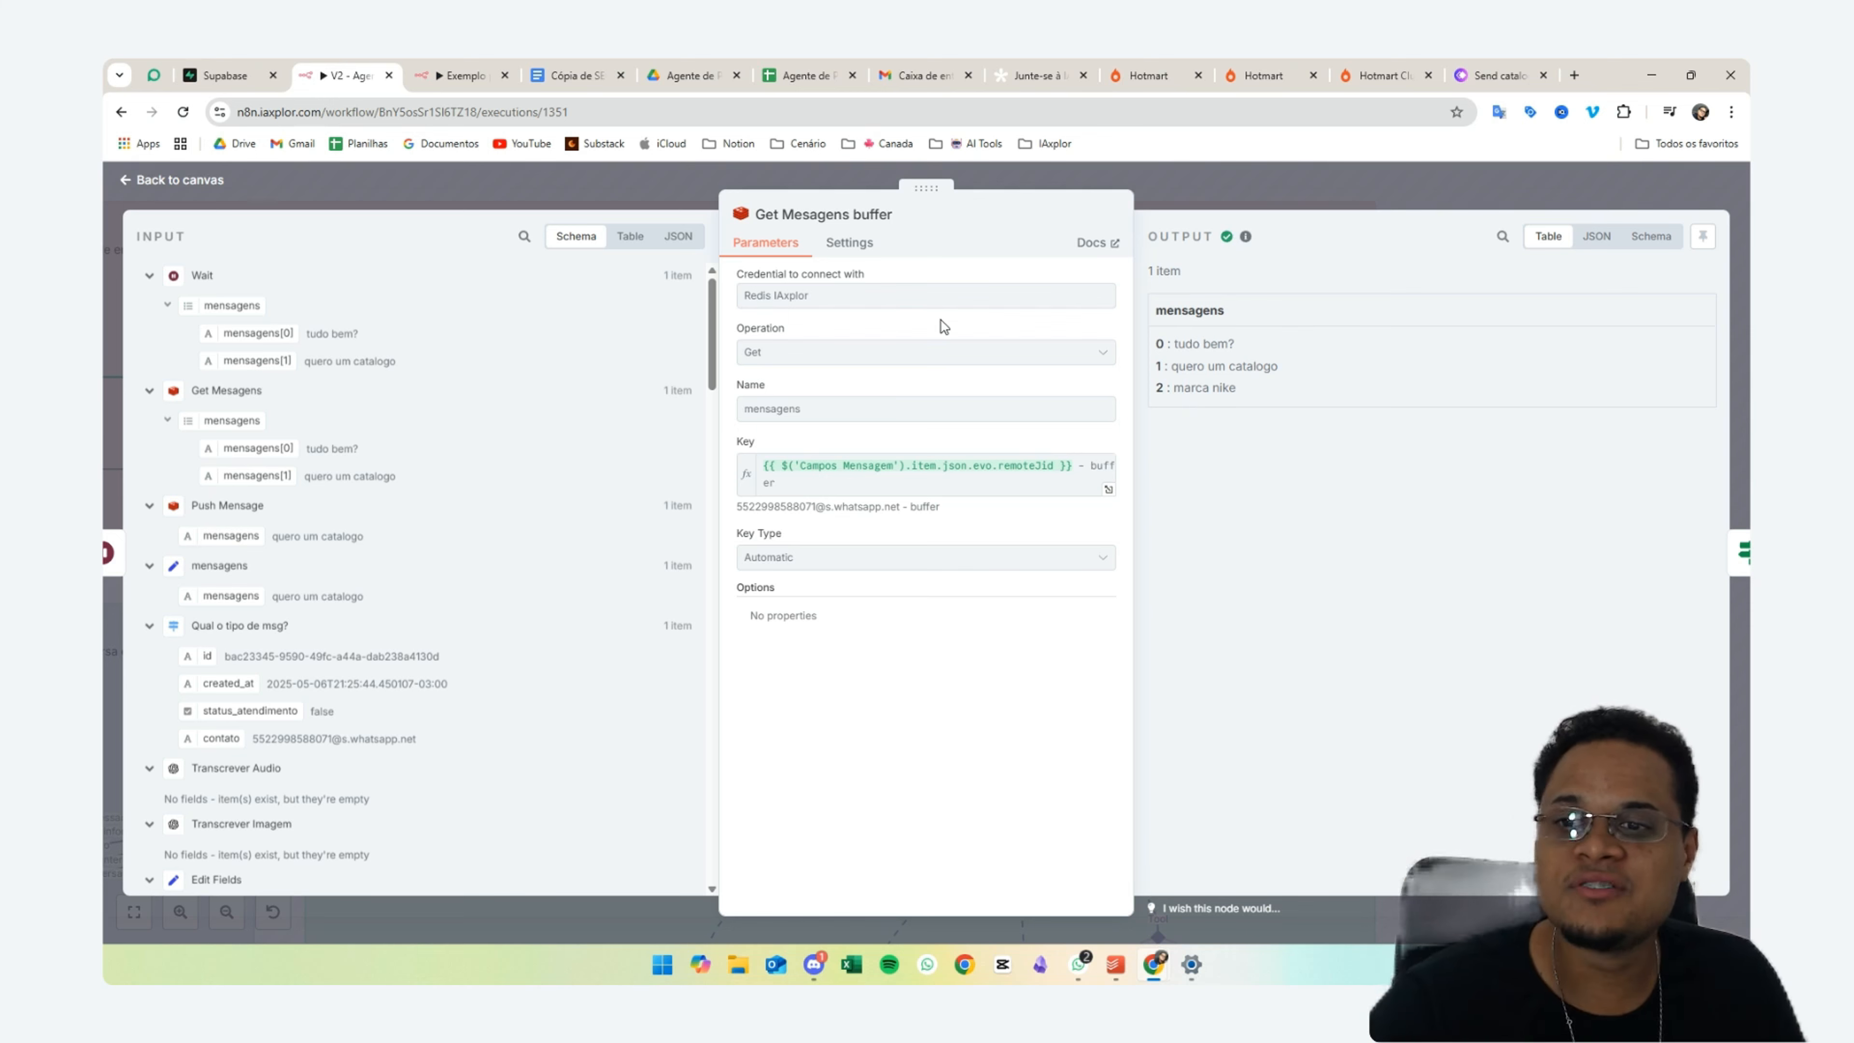
left_click(1281, 187)
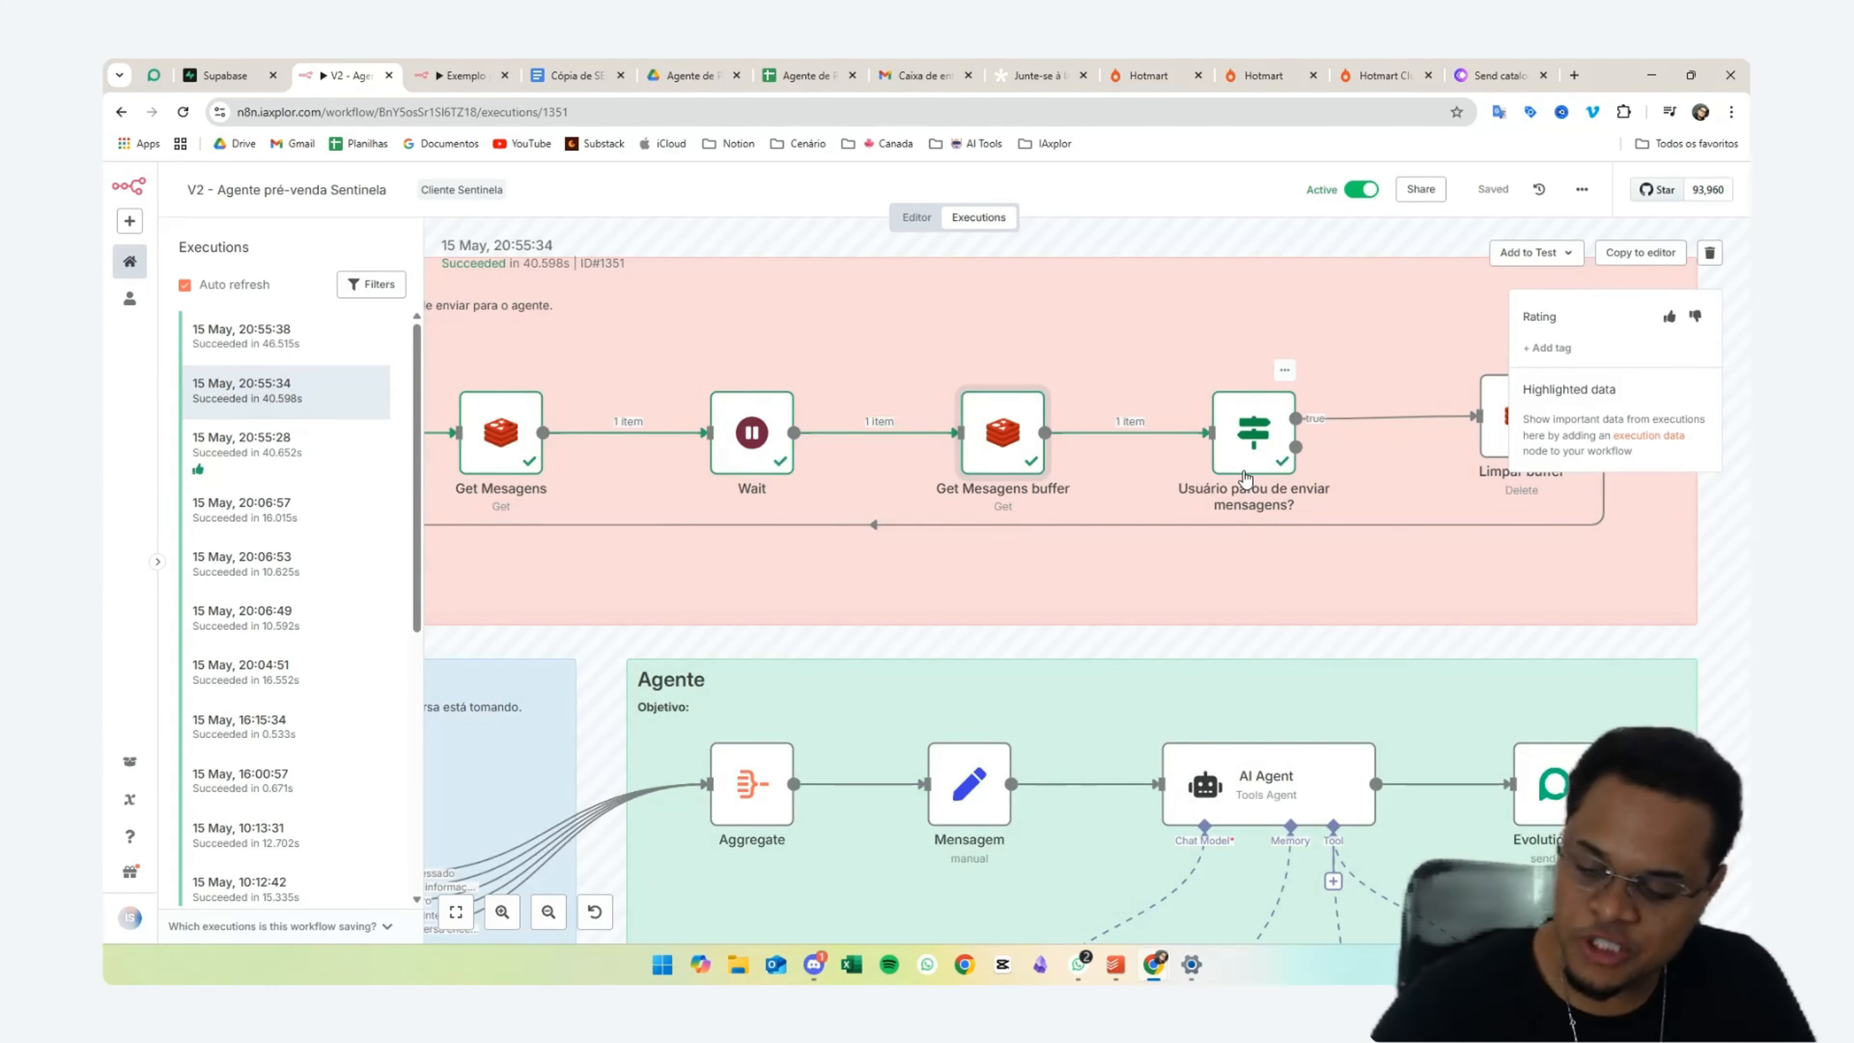
- Examine both length expressions in the condition of the "Usuário parou de enviar mensagens?" node for the 20:55:34 execution, and return to the canvas
left_click_drag(1245, 479, 1037, 465)
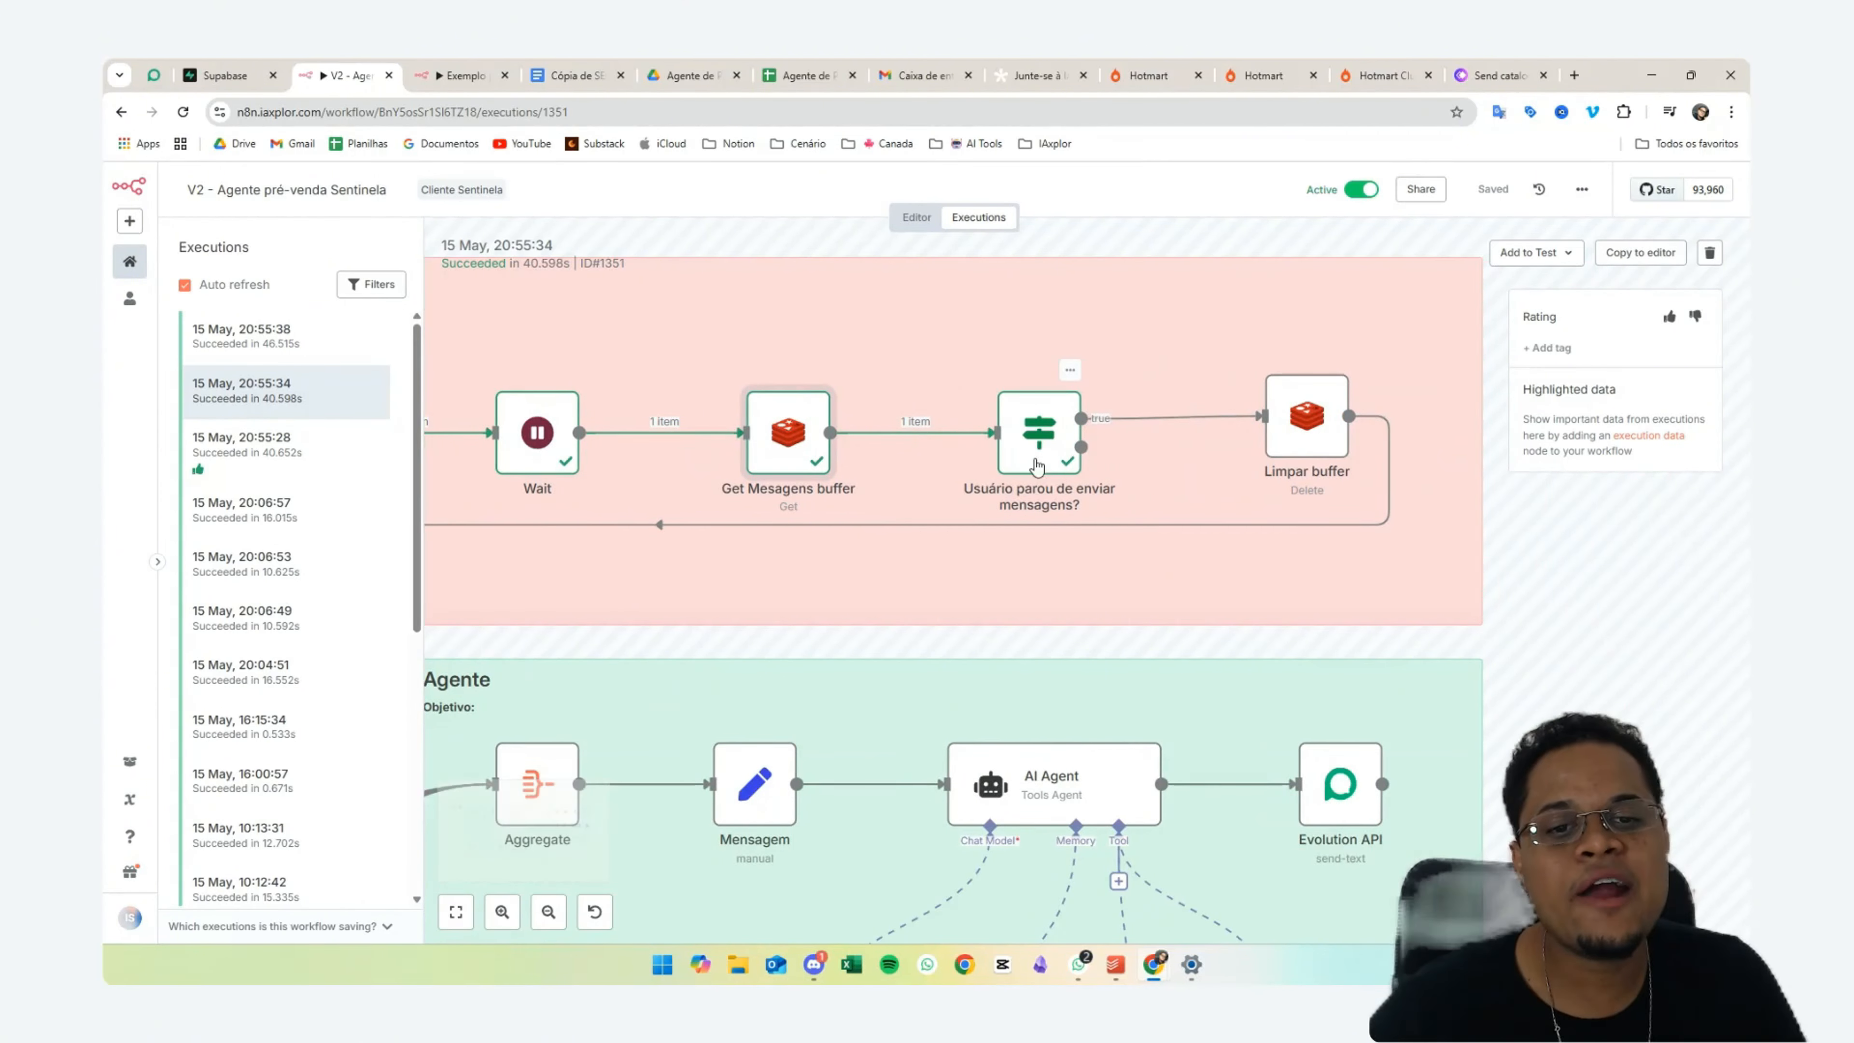
double_click(1037, 465)
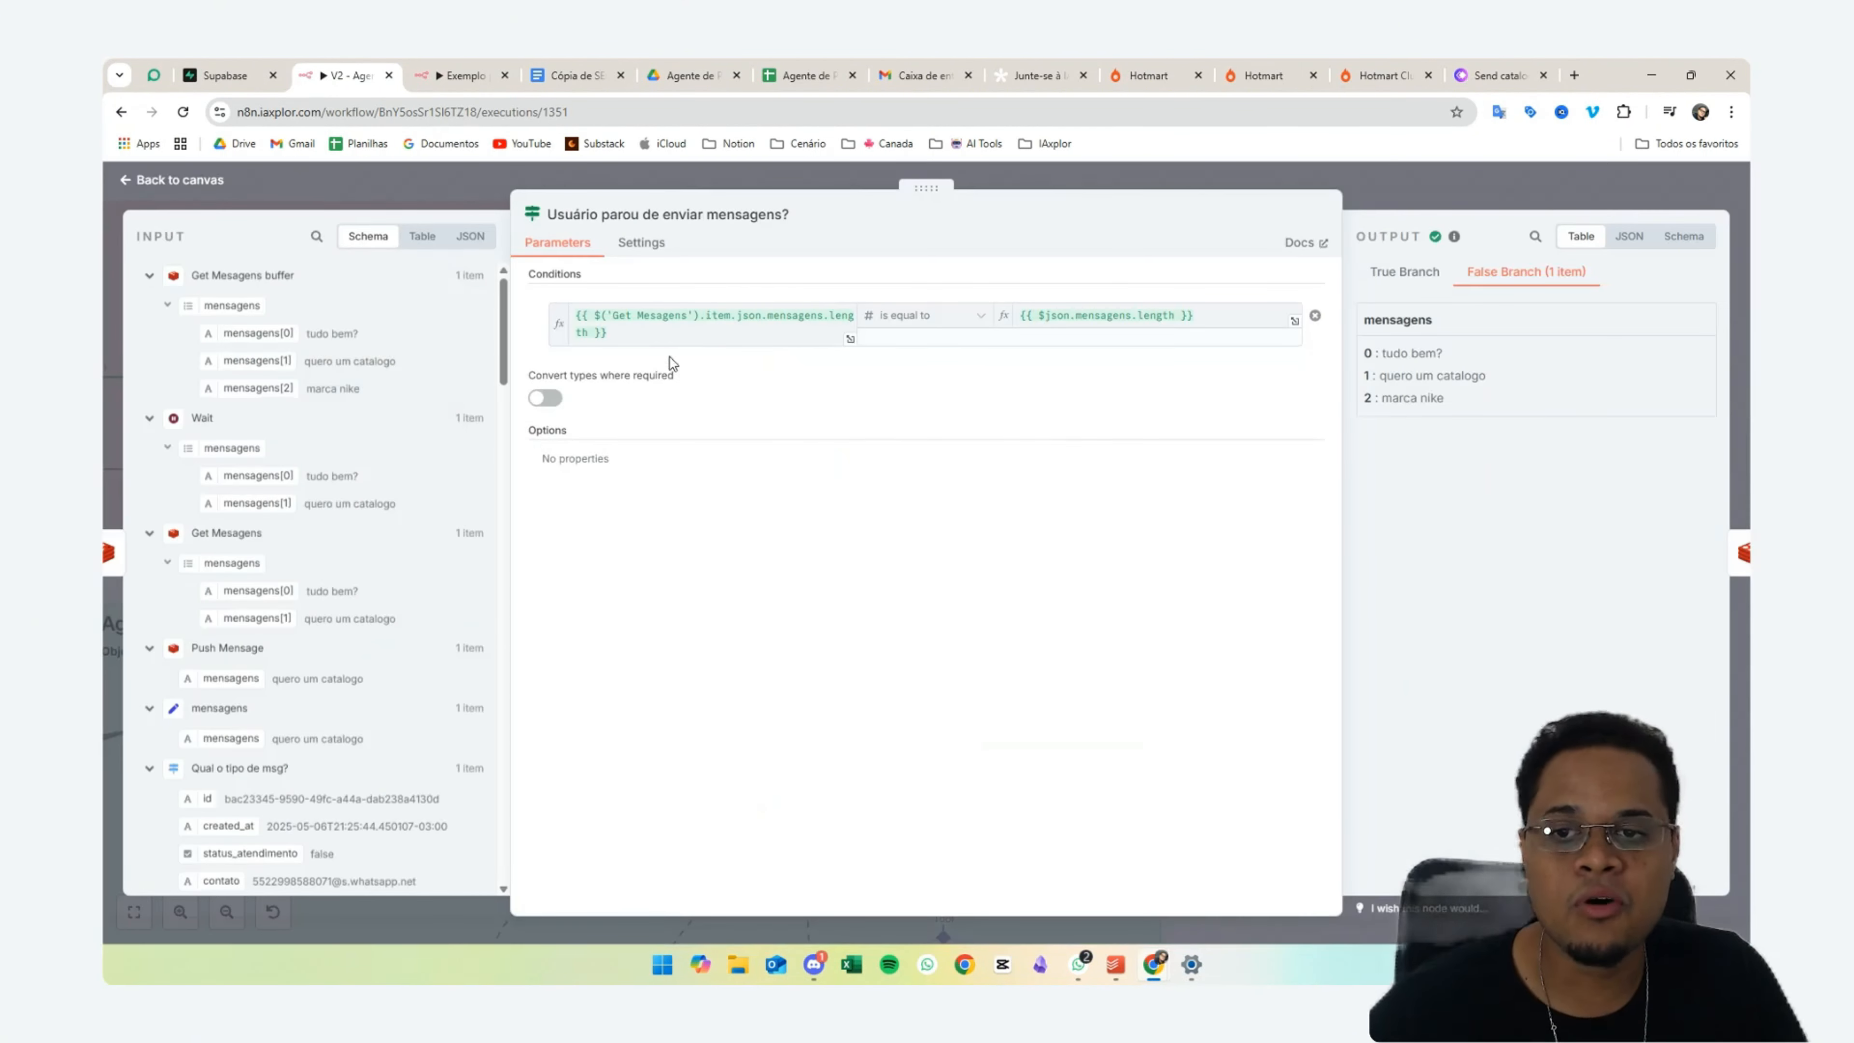
left_click(635, 343)
left_click_drag(616, 338, 560, 326)
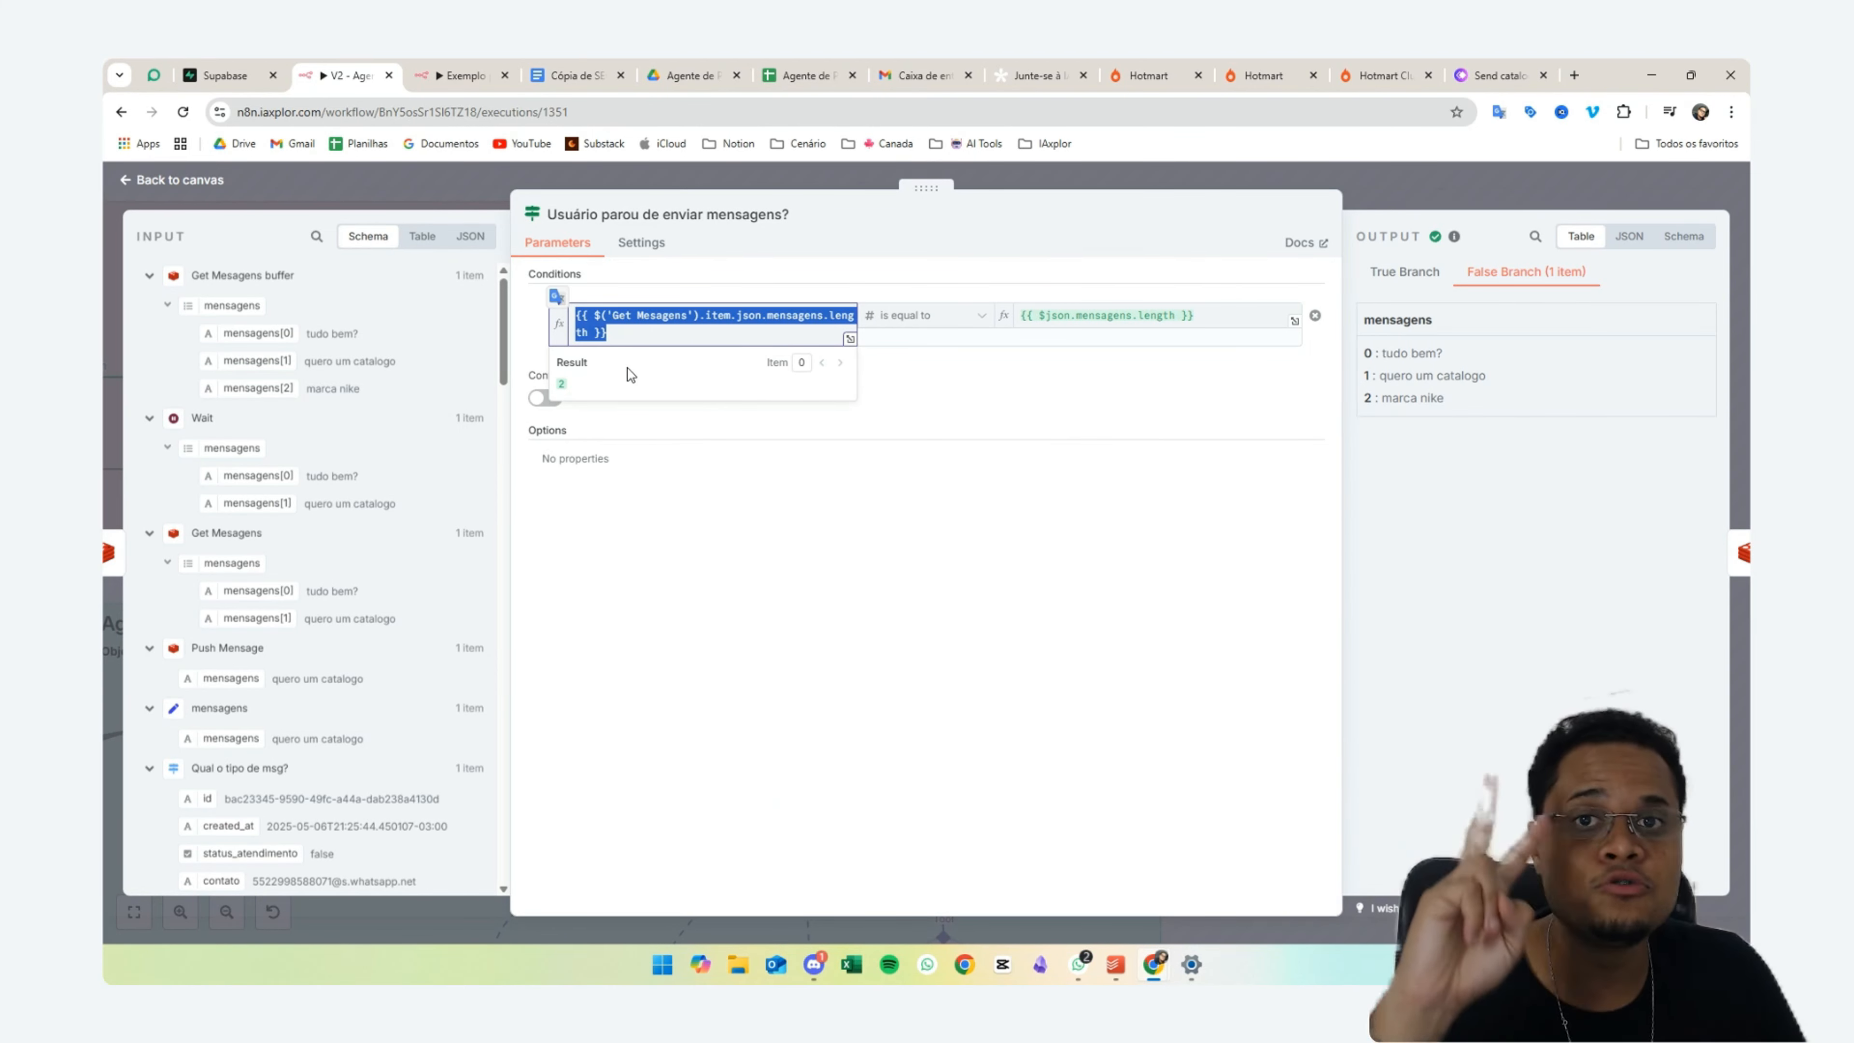
left_click(1197, 318)
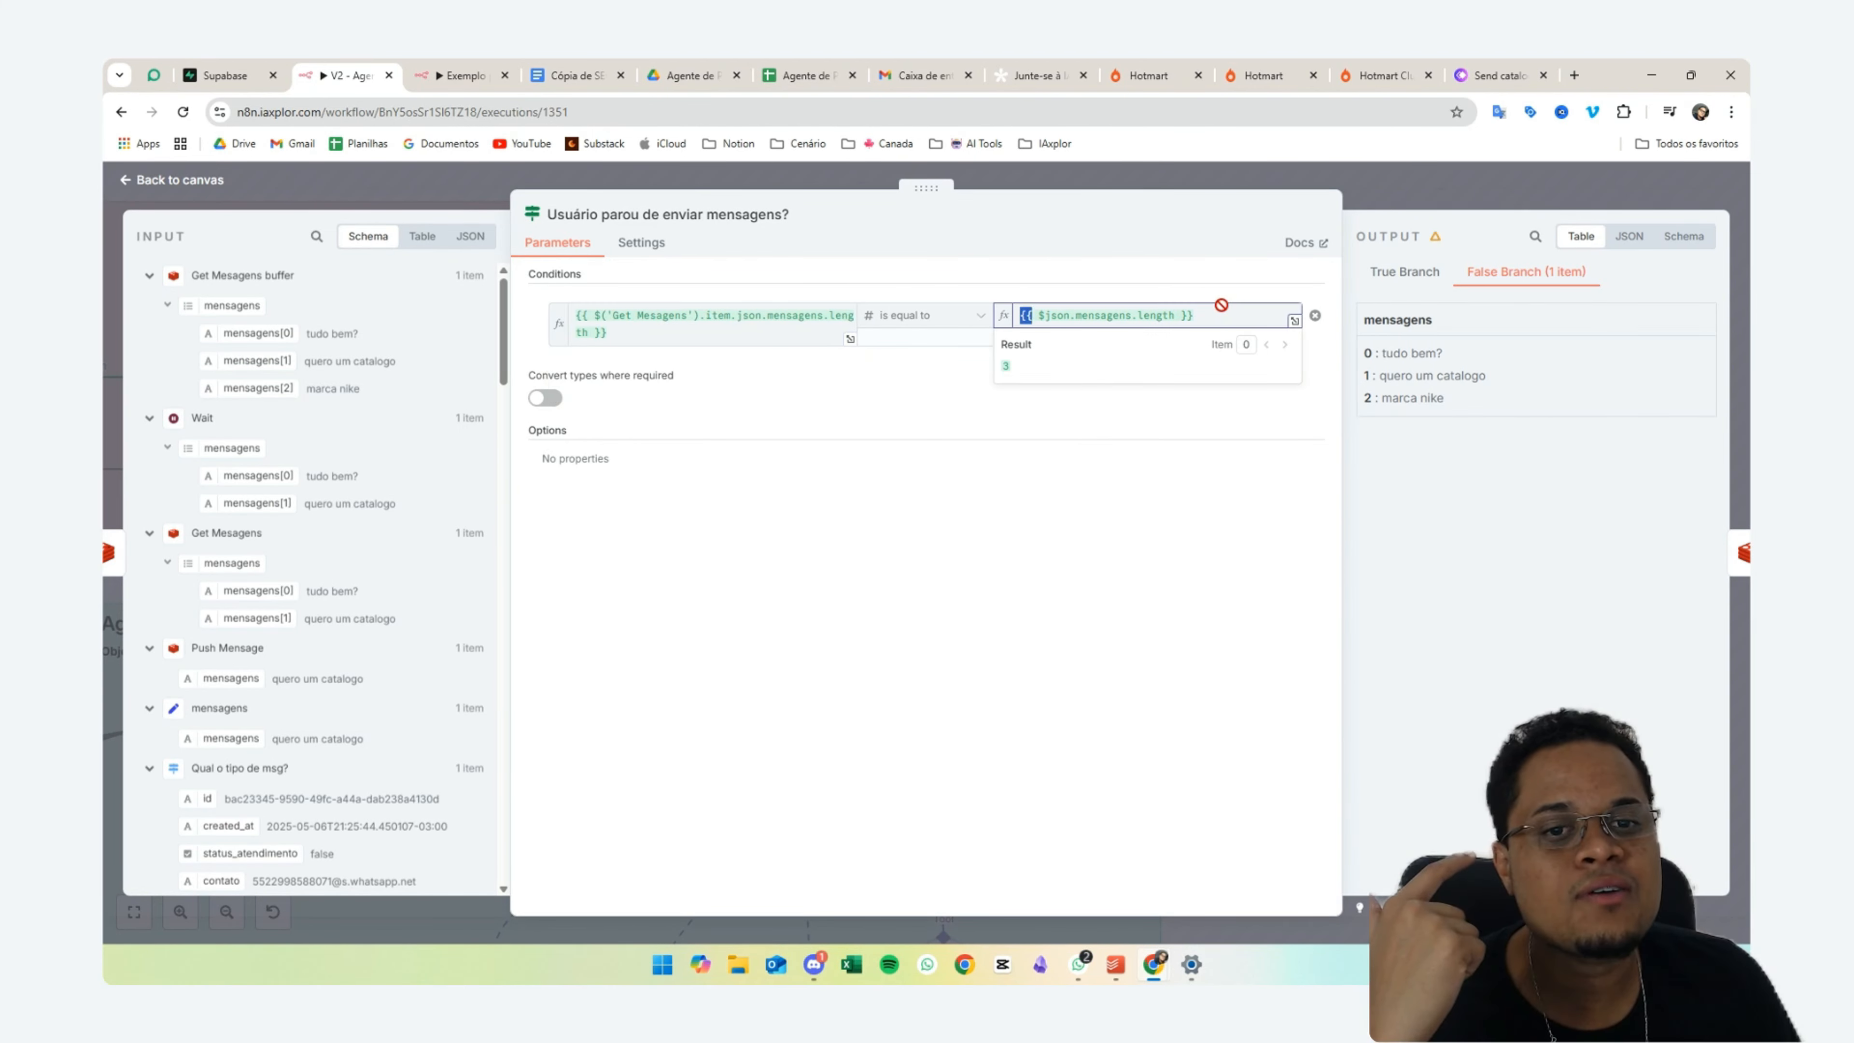
left_click_drag(1194, 316, 1021, 315)
left_click(1024, 184)
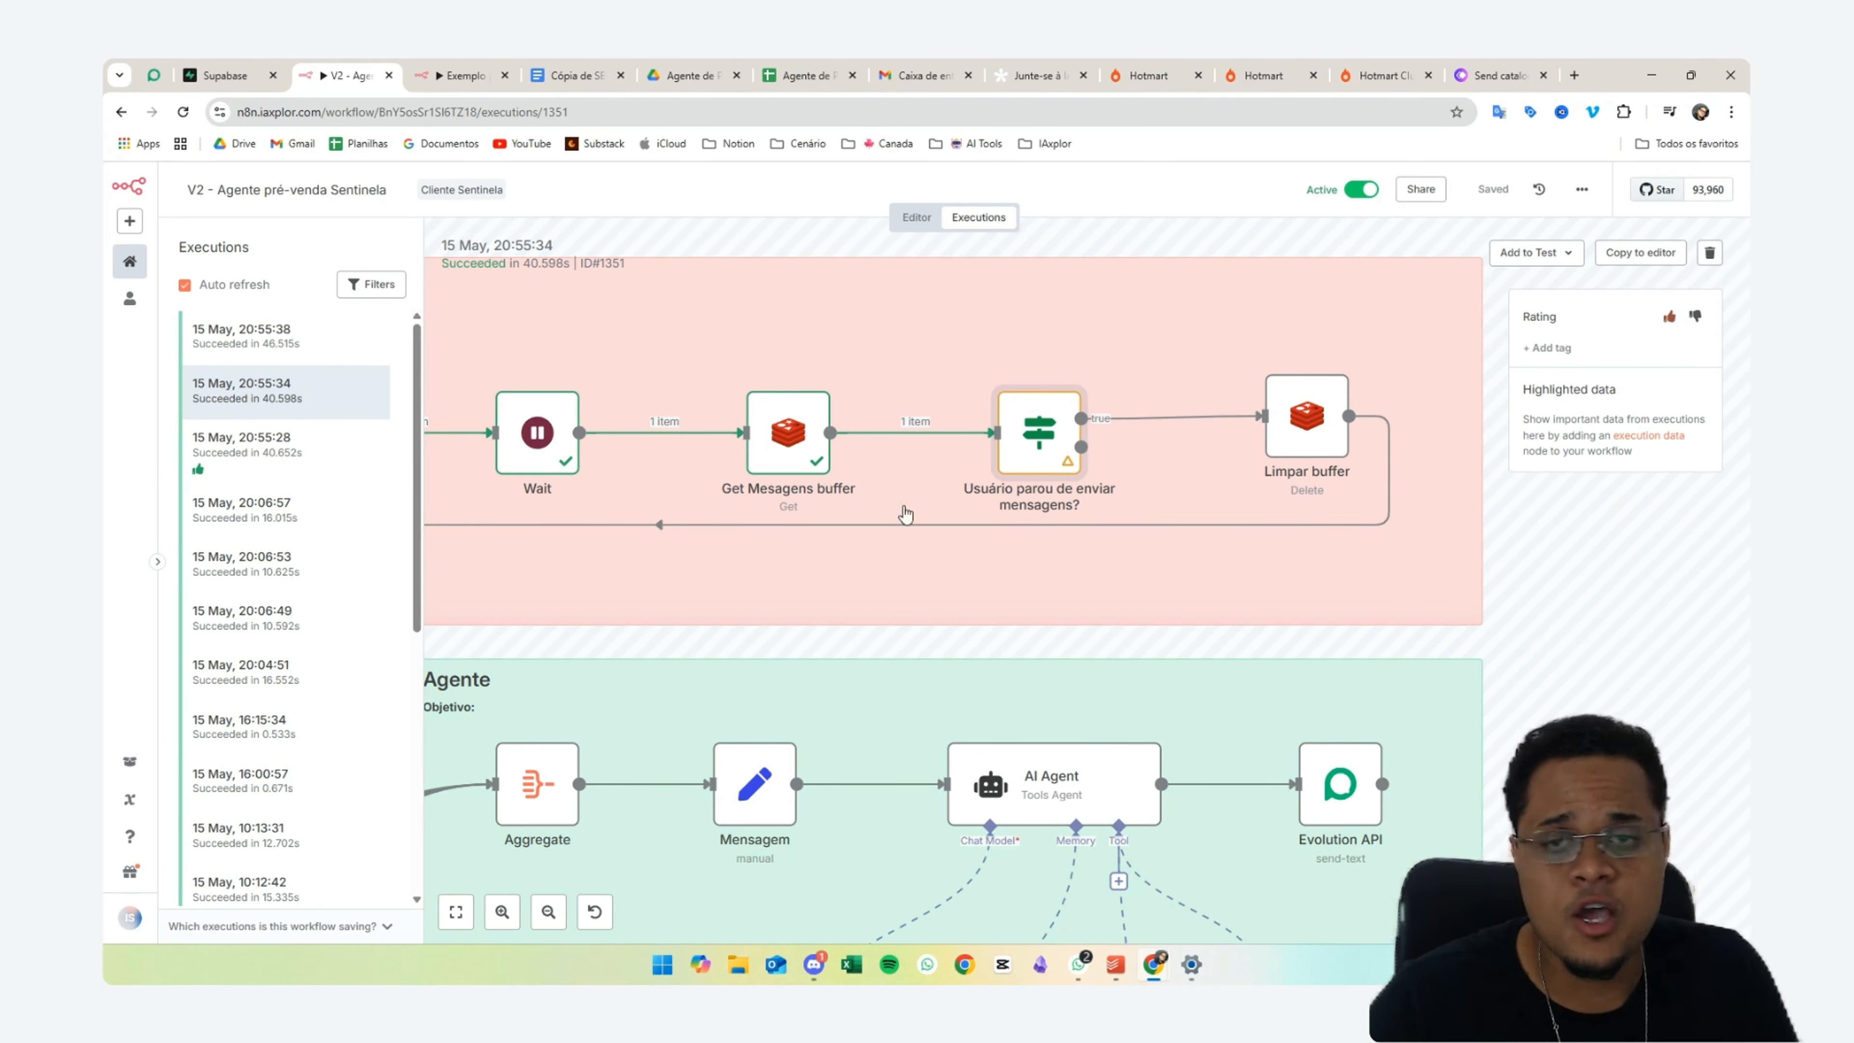
- Open the 15 May, 20:55:38 execution, inspect the Push Message node's output, and return to the canvas
left_click(261, 344)
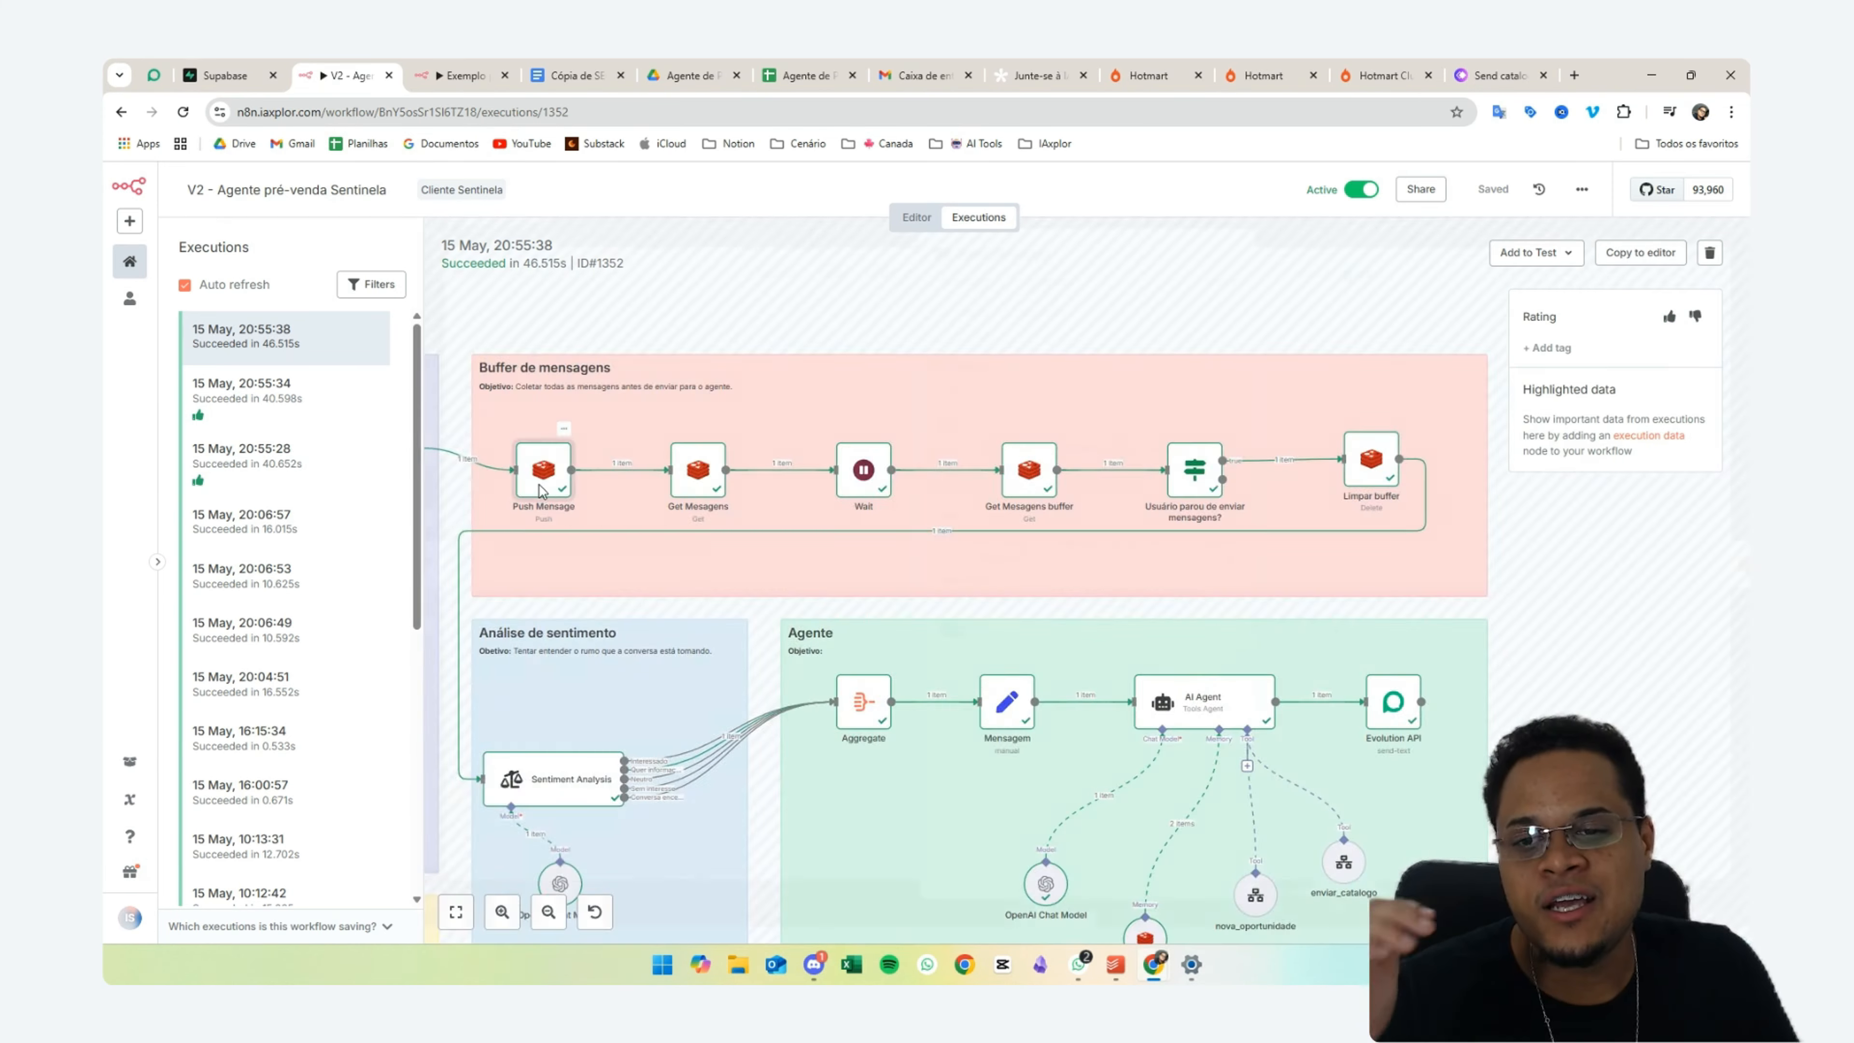
double_click(538, 479)
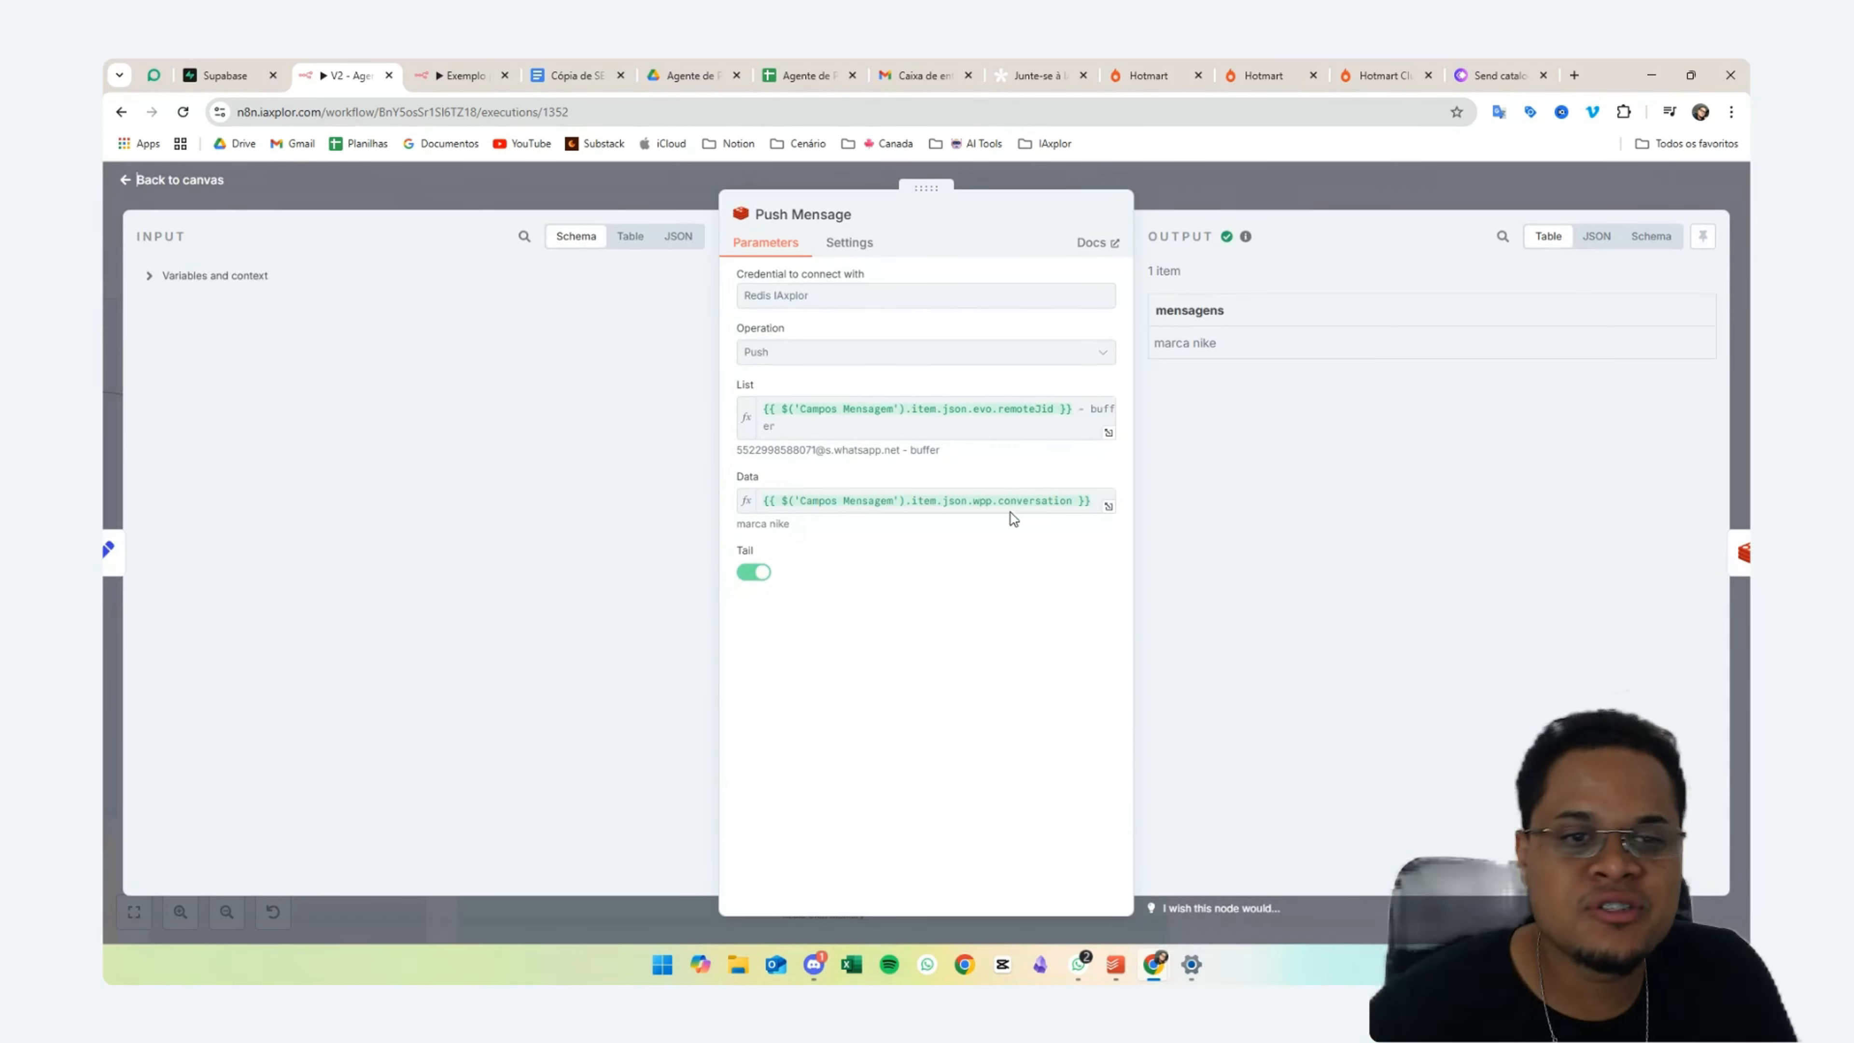
left_click_drag(1217, 344, 1159, 350)
left_click(655, 193)
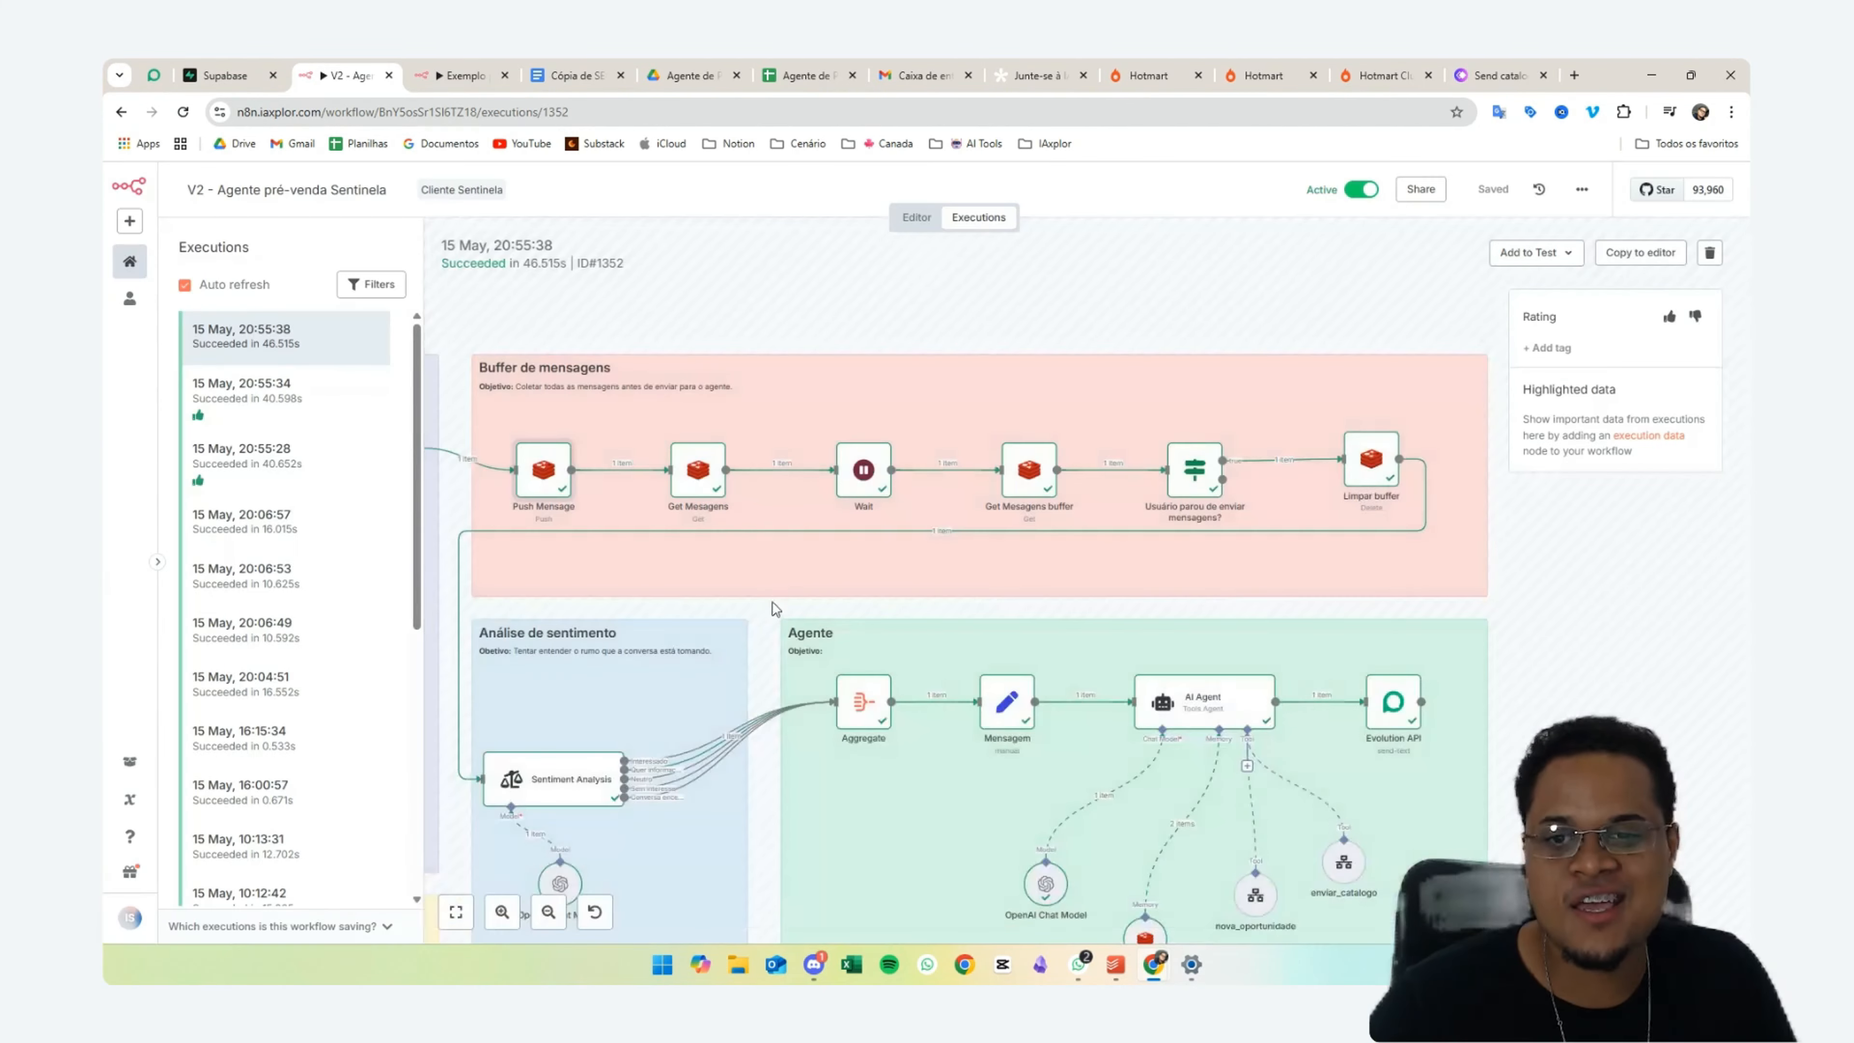
- Compare the message lists in the Get Mesagens and Get Mesagens buffer nodes' outputs for the 20:55:38 execution, and return to the canvas
double_click(701, 476)
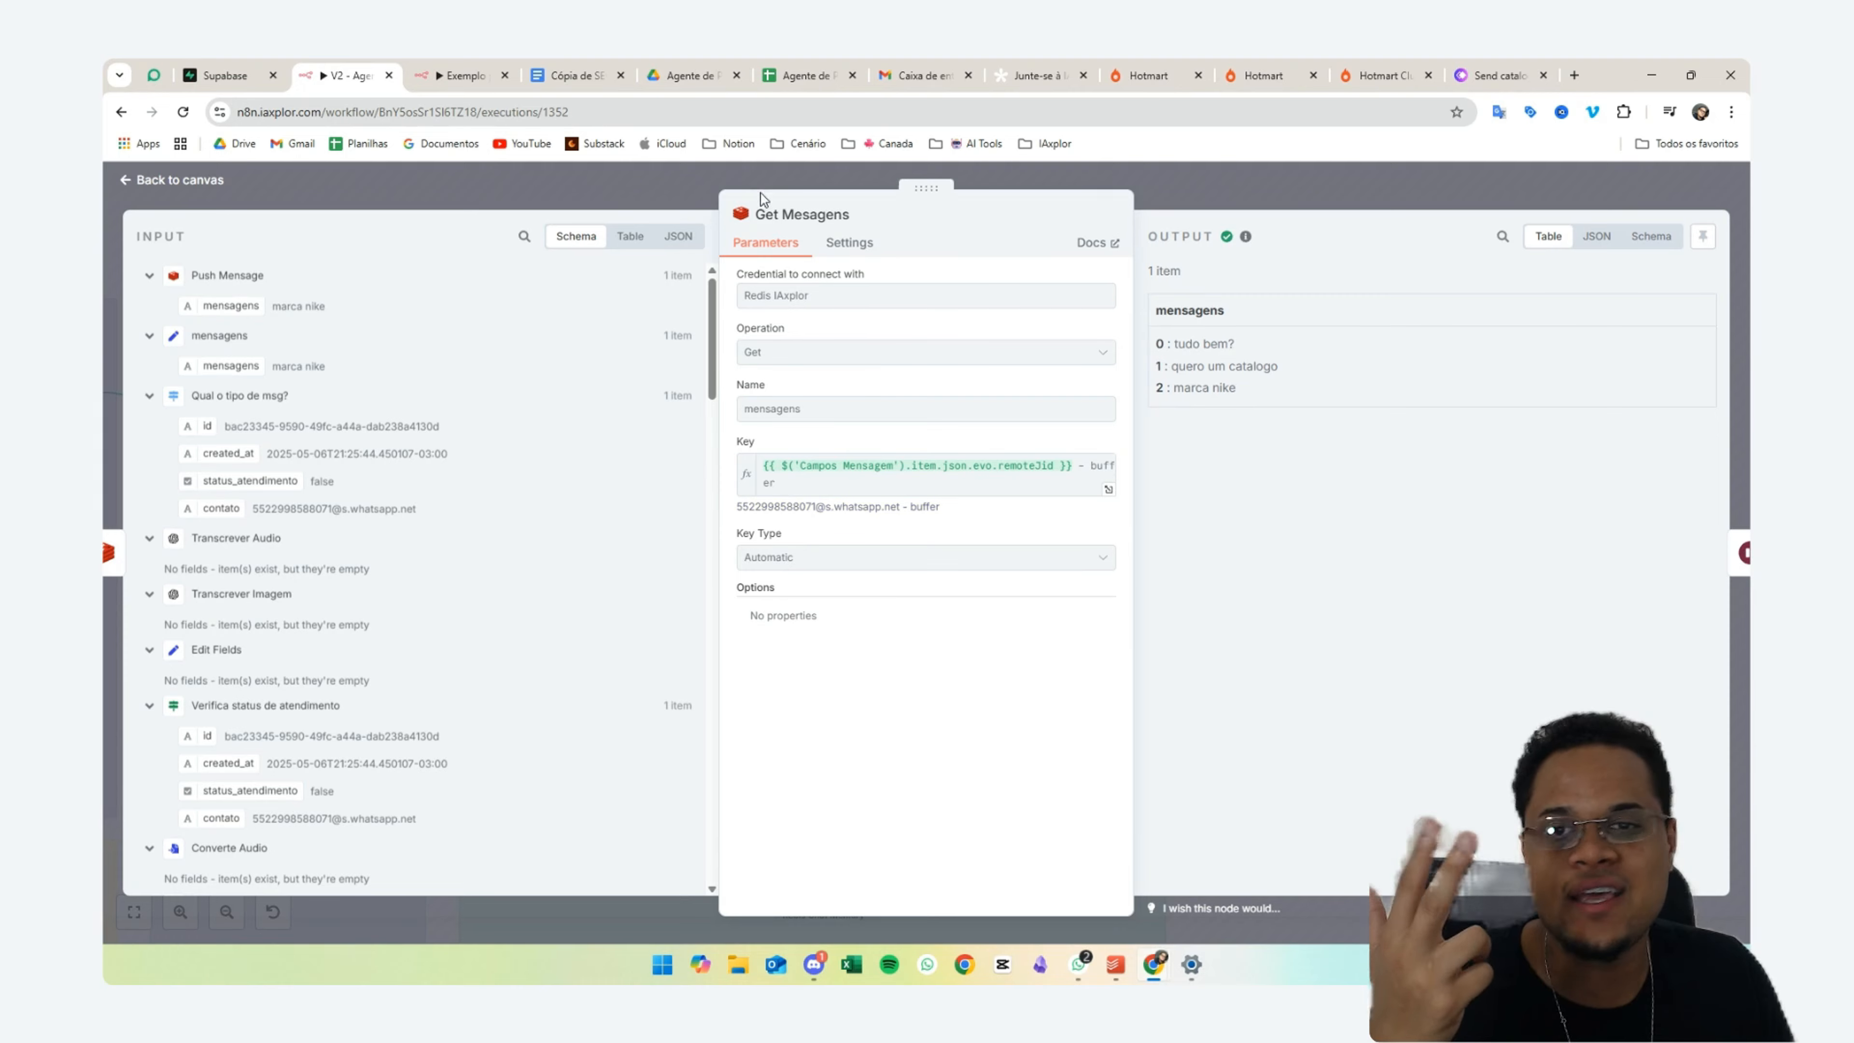
left_click(701, 188)
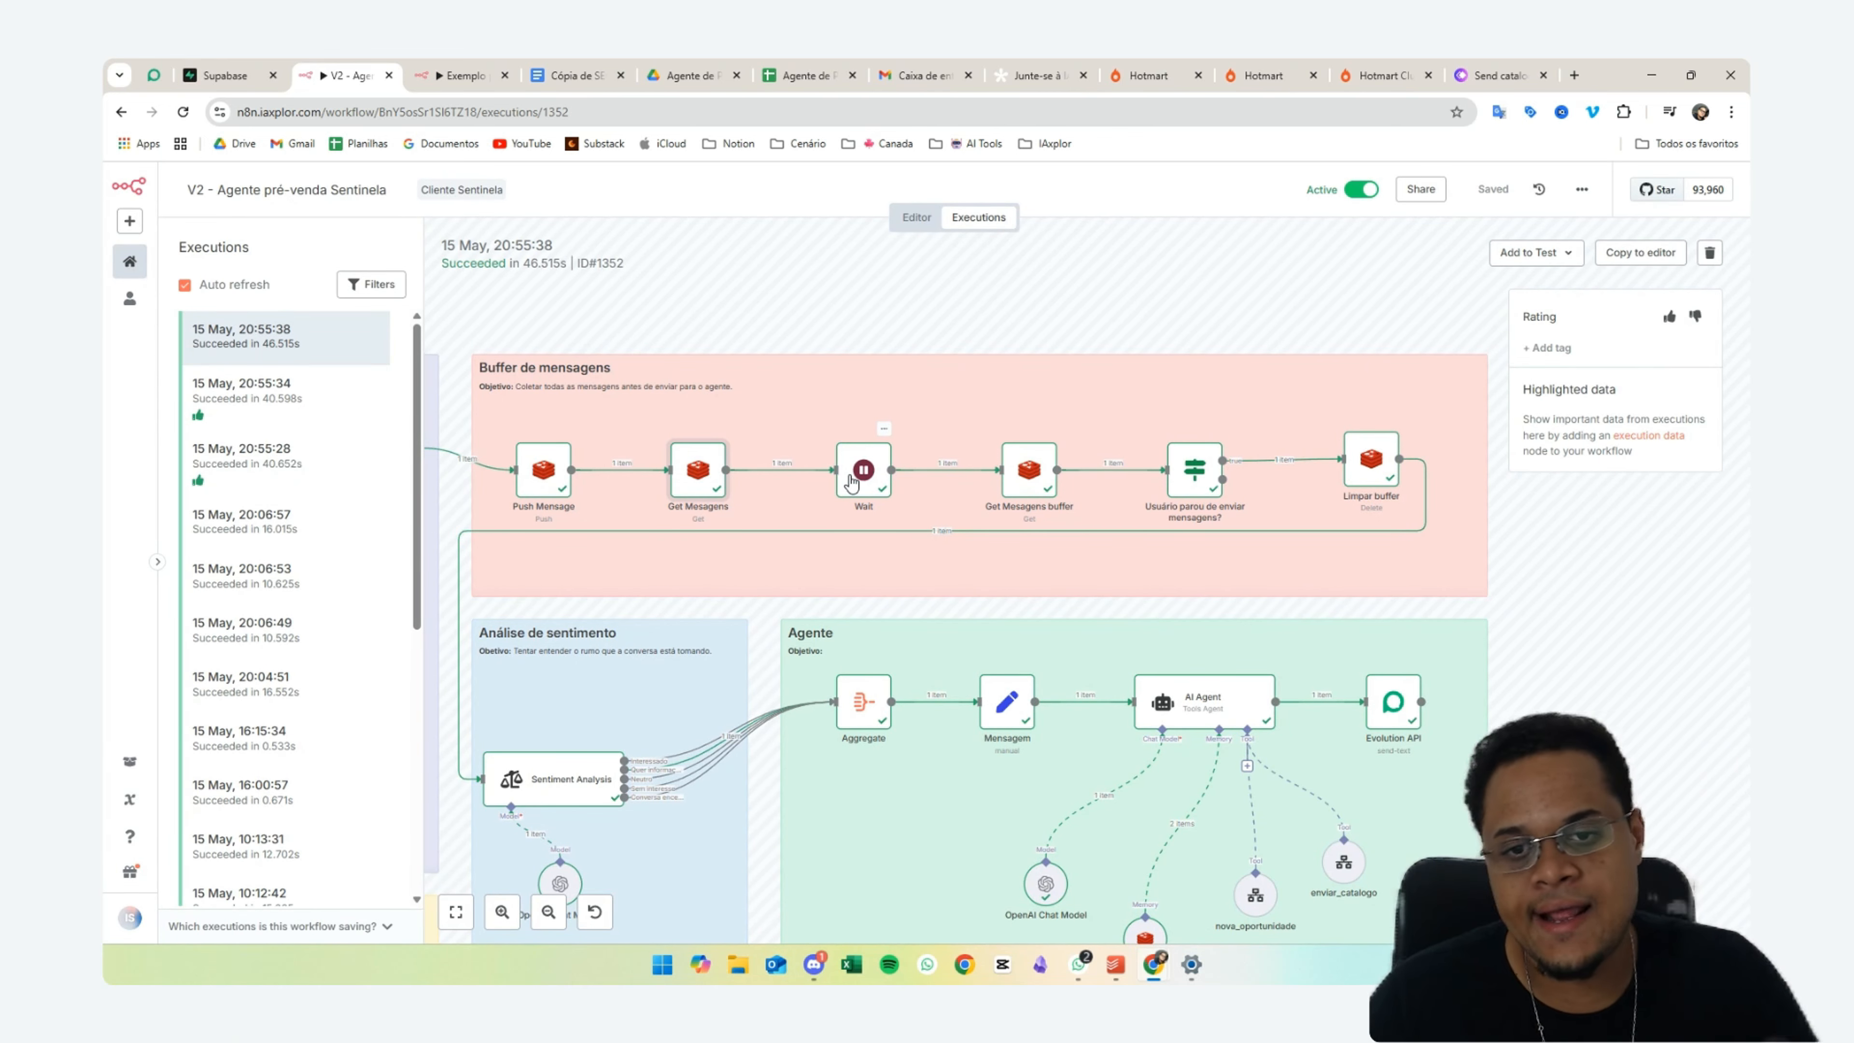
scroll(851, 481, "up", 3)
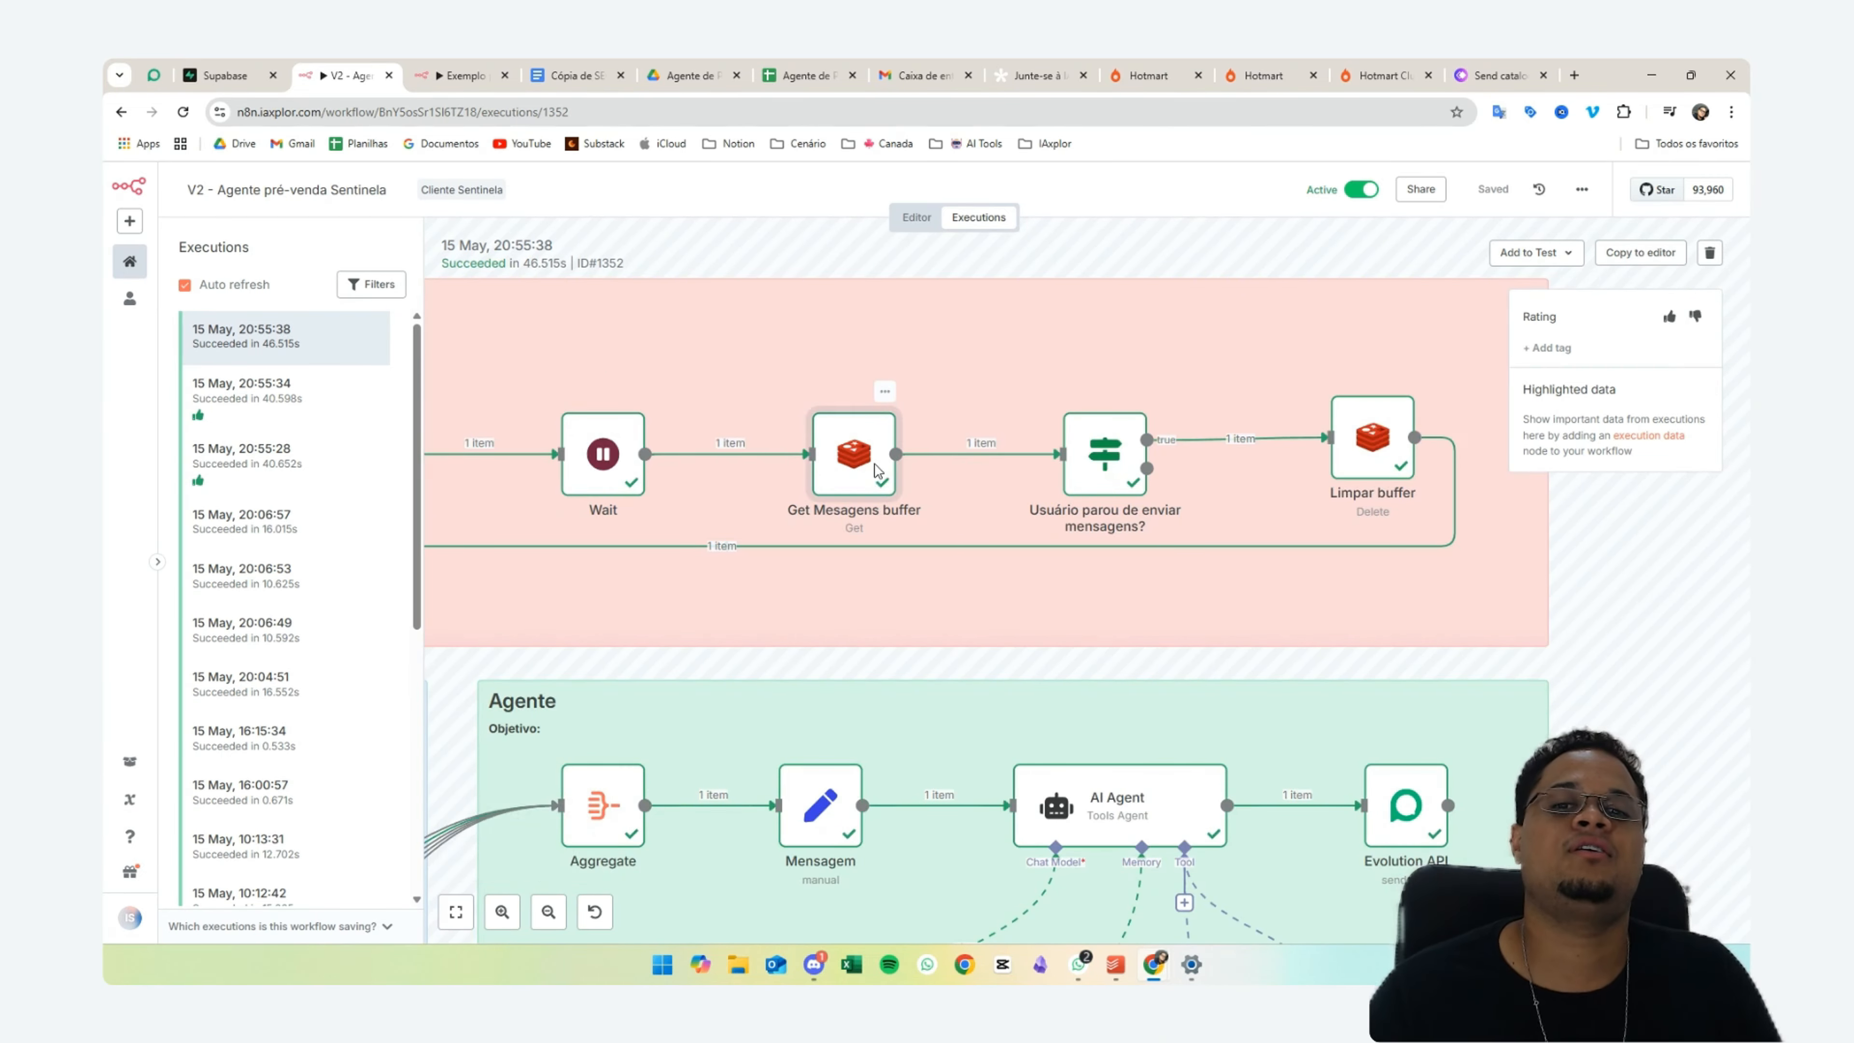
double_click(877, 470)
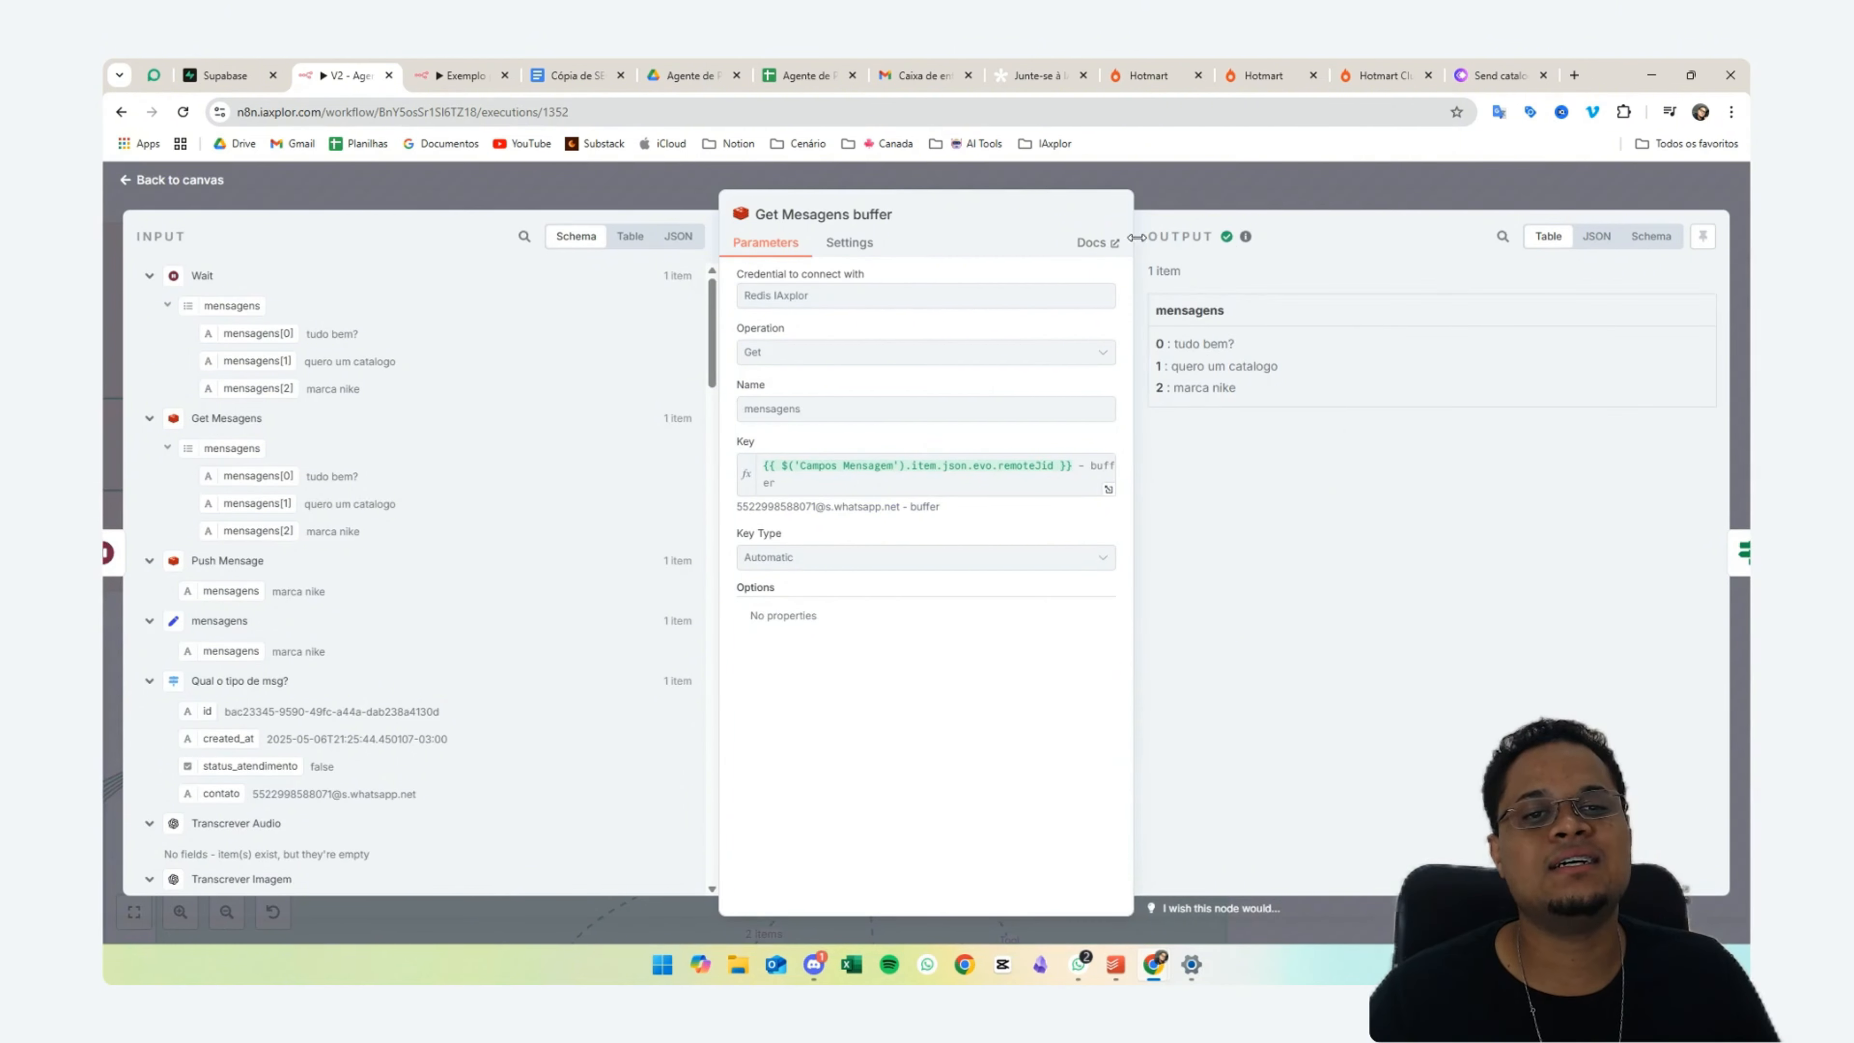
left_click(1150, 188)
- Check the two compared length expressions in the "Usuário parou de enviar mensagens?" node of the 20:55:38 execution, and return to the canvas
scroll(958, 520, "right", 3)
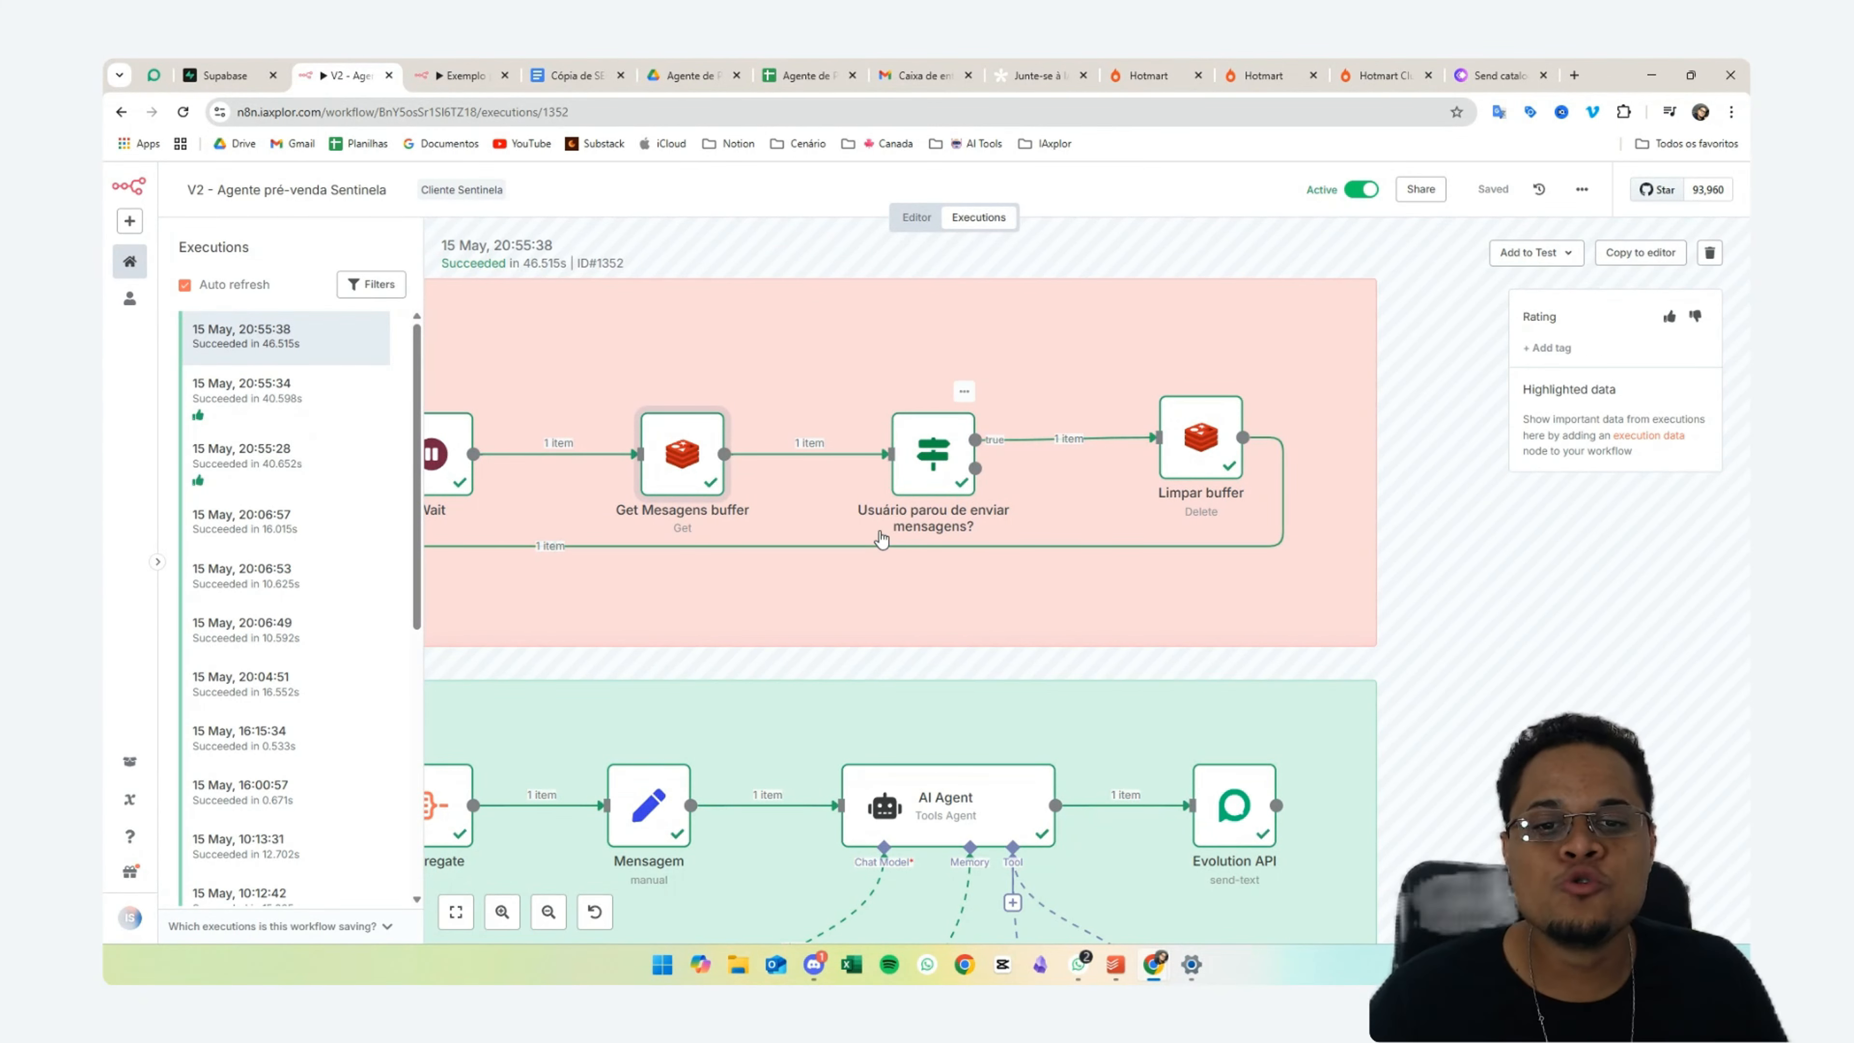
left_click(929, 462)
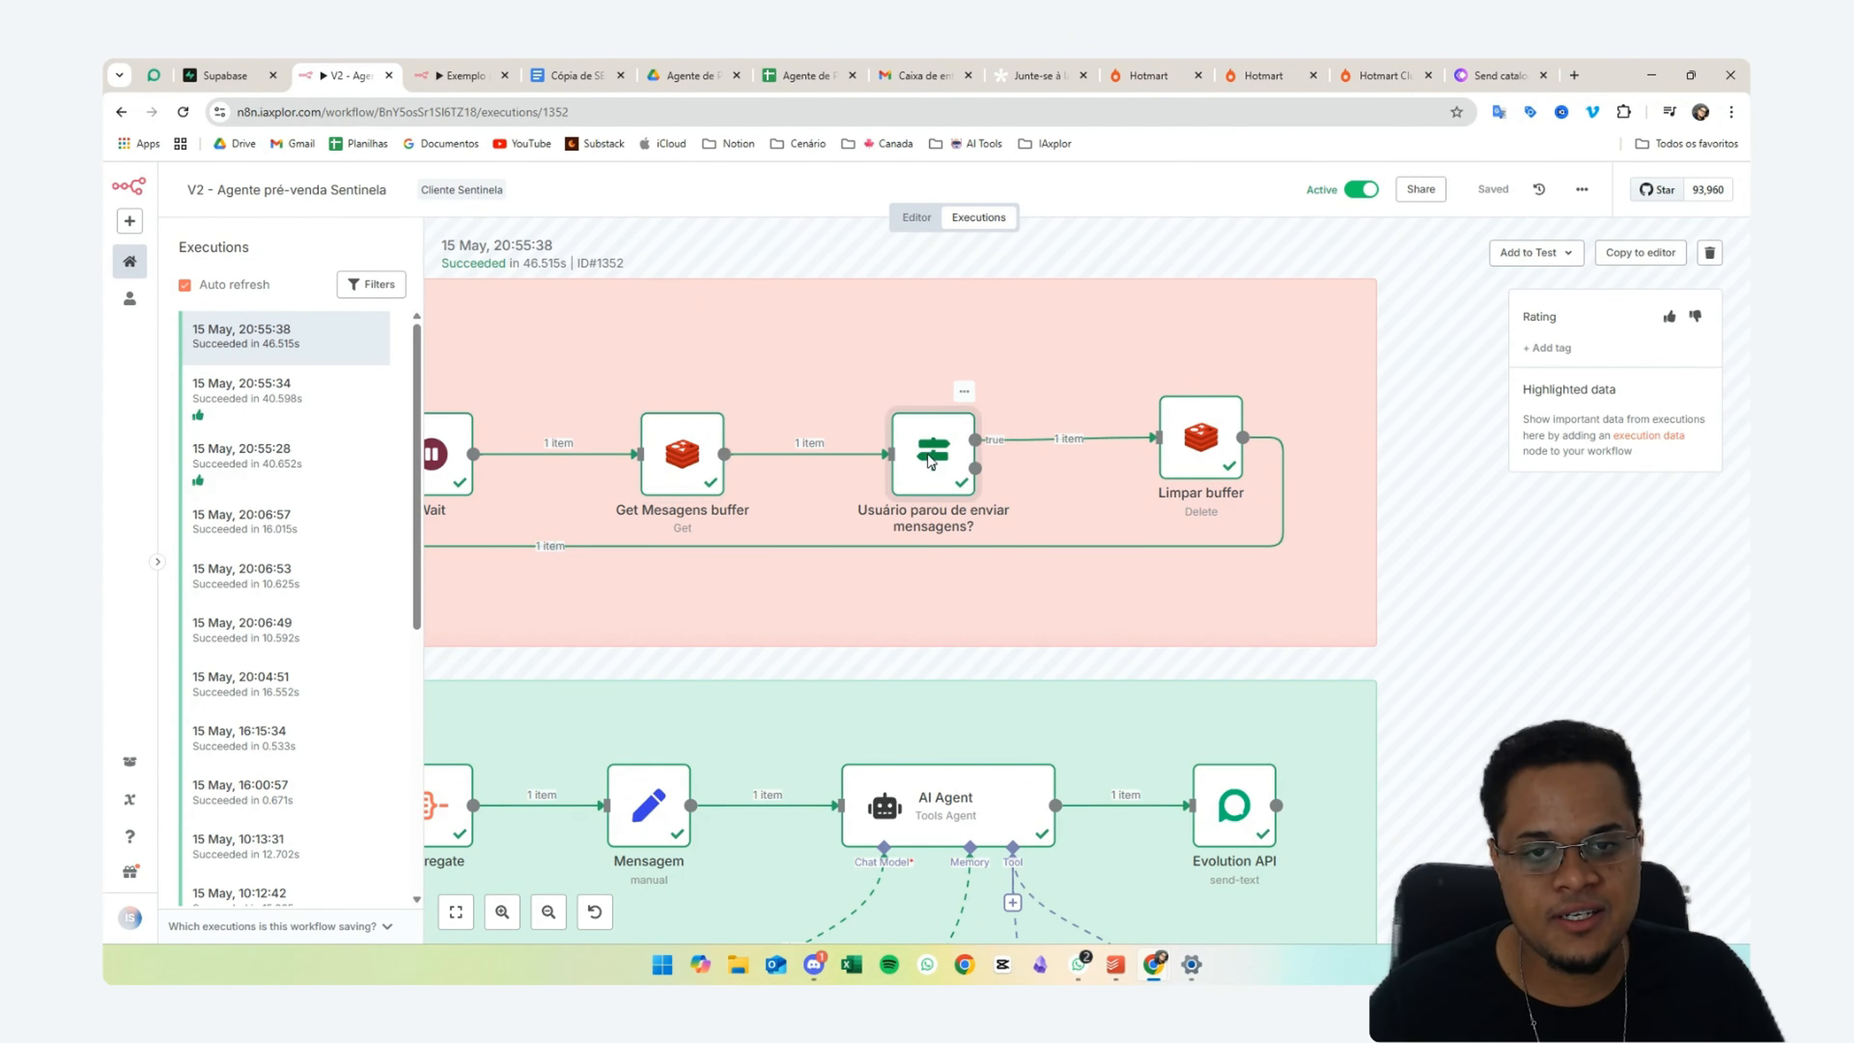
double_click(929, 461)
left_click(633, 334)
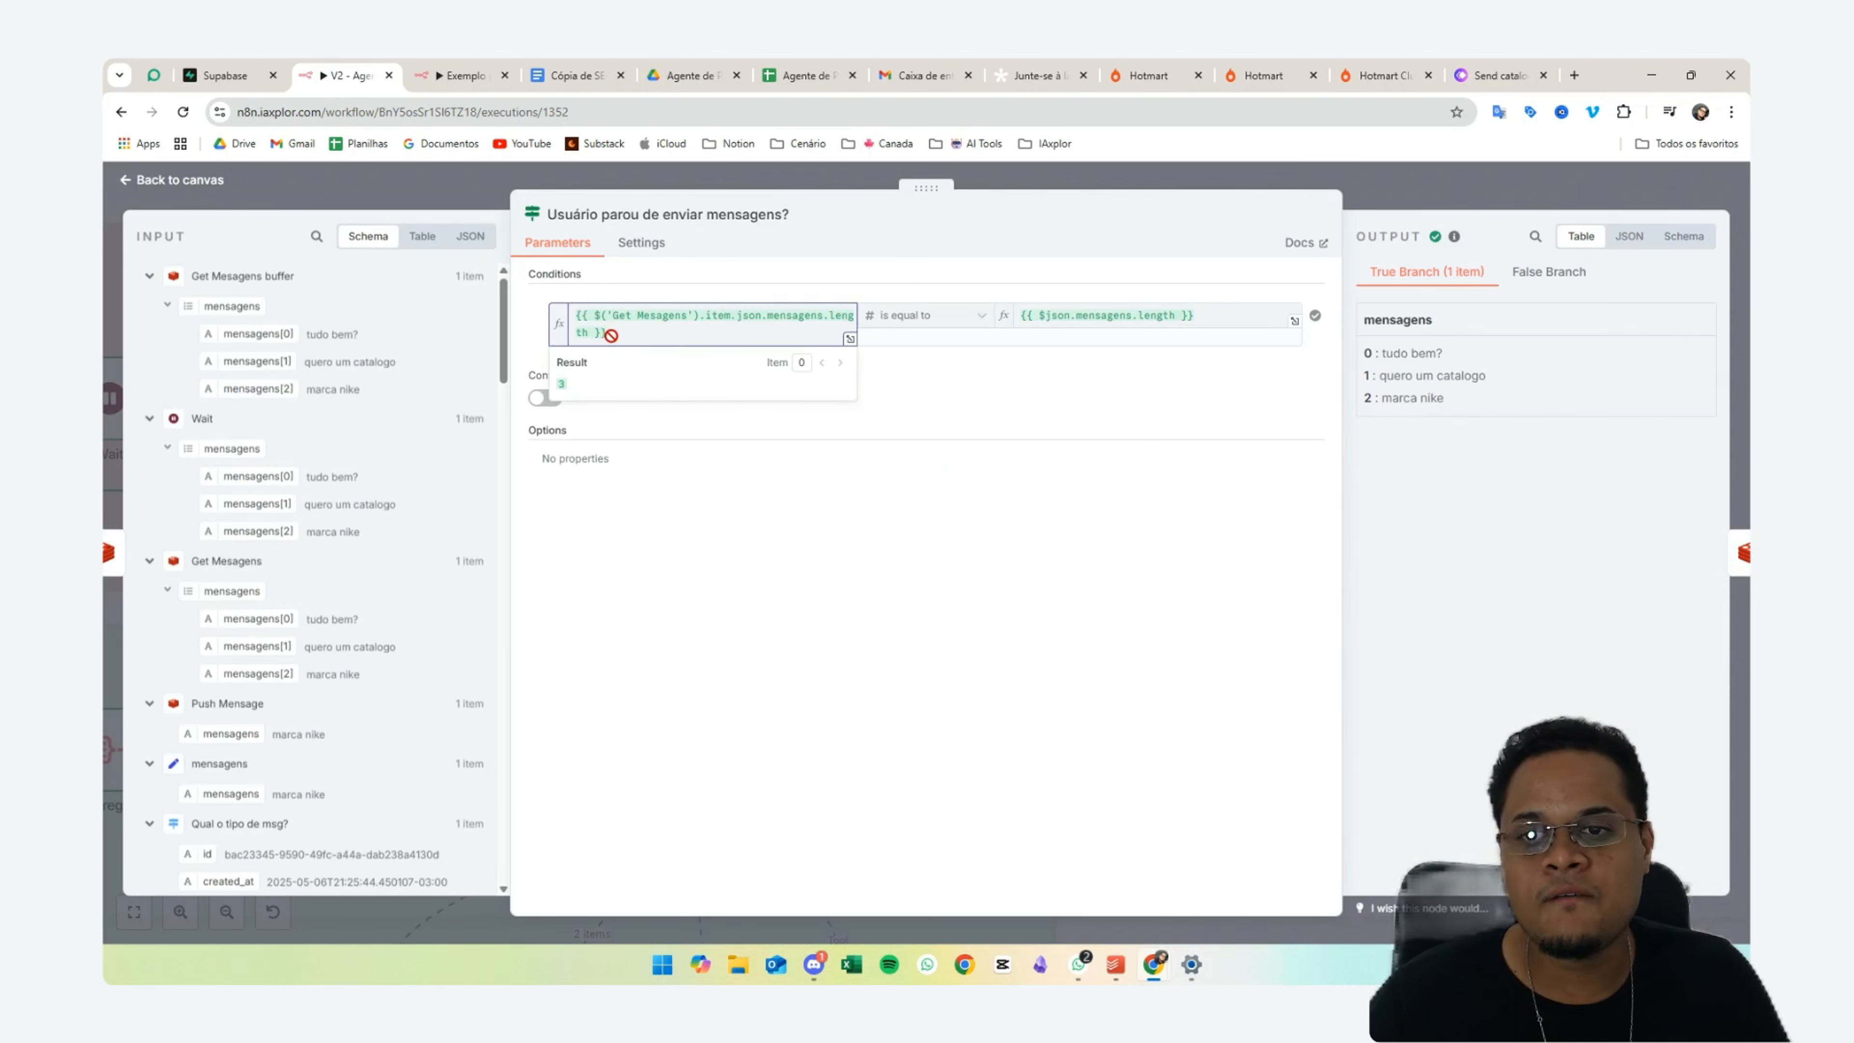
left_click_drag(613, 333, 567, 320)
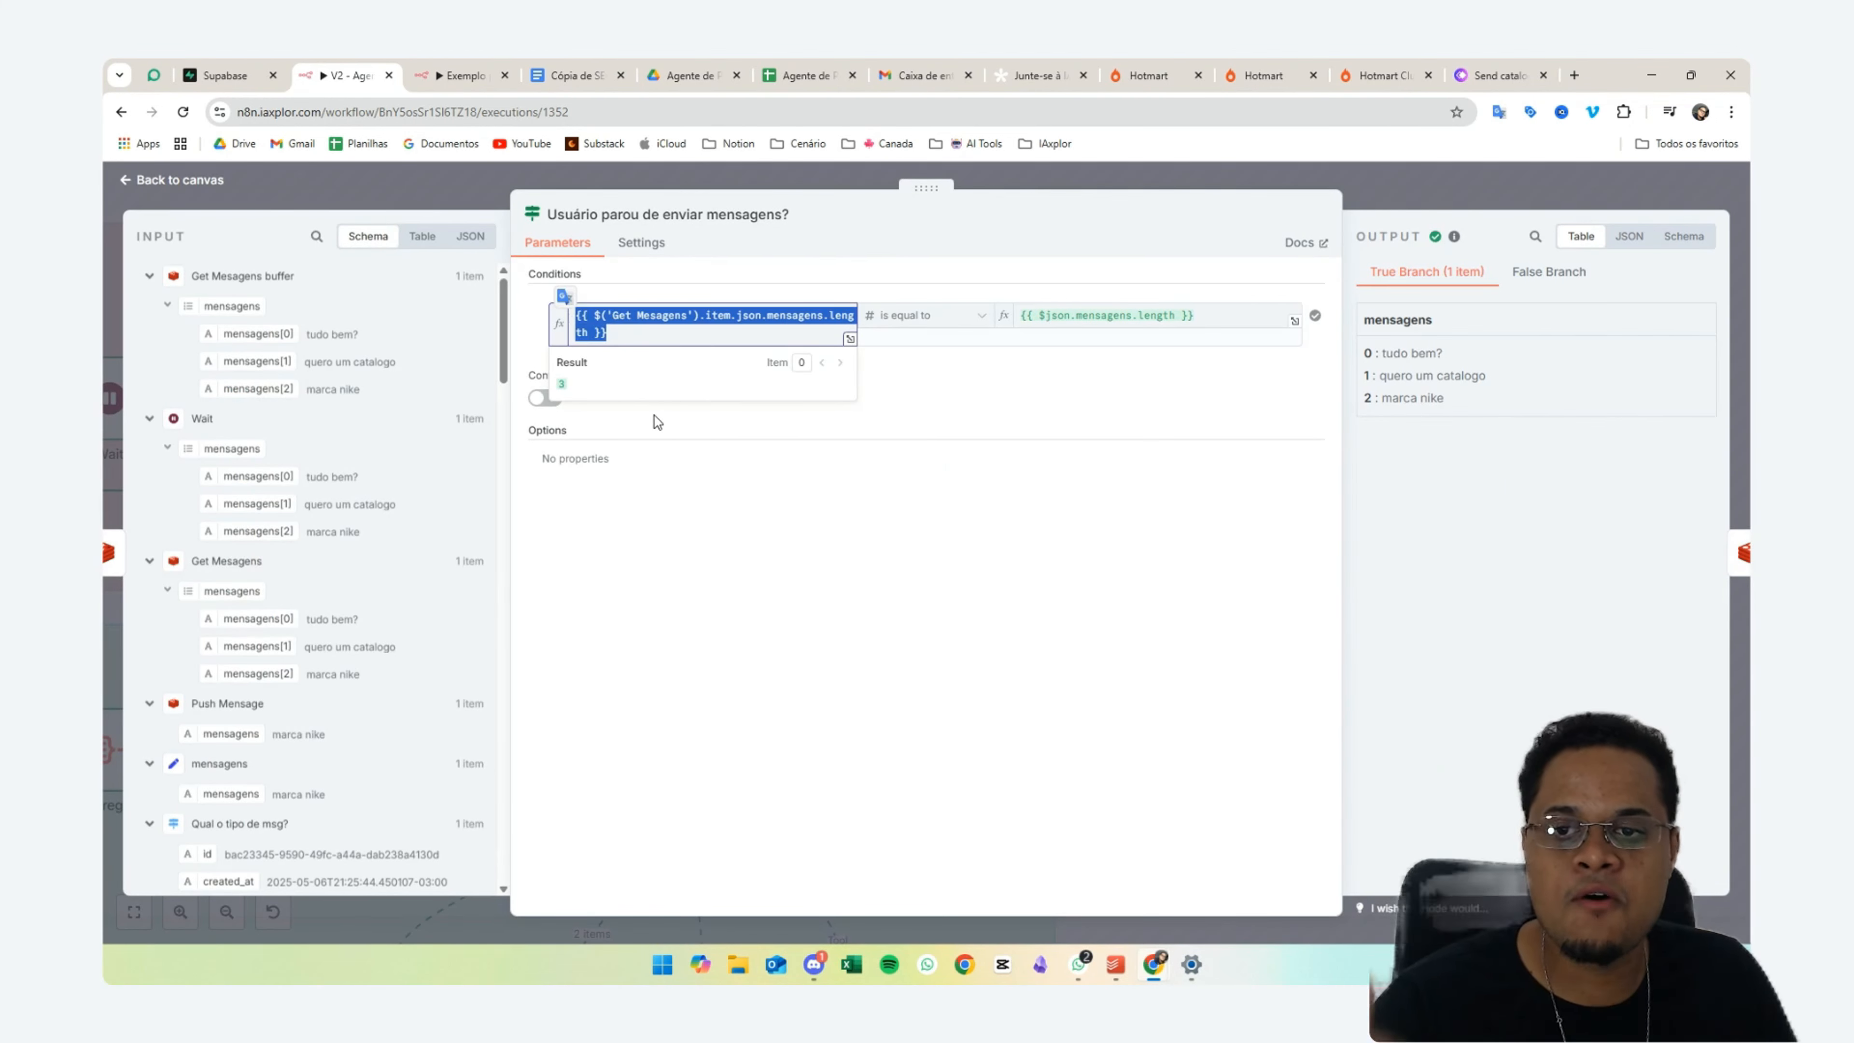
left_click(1171, 314)
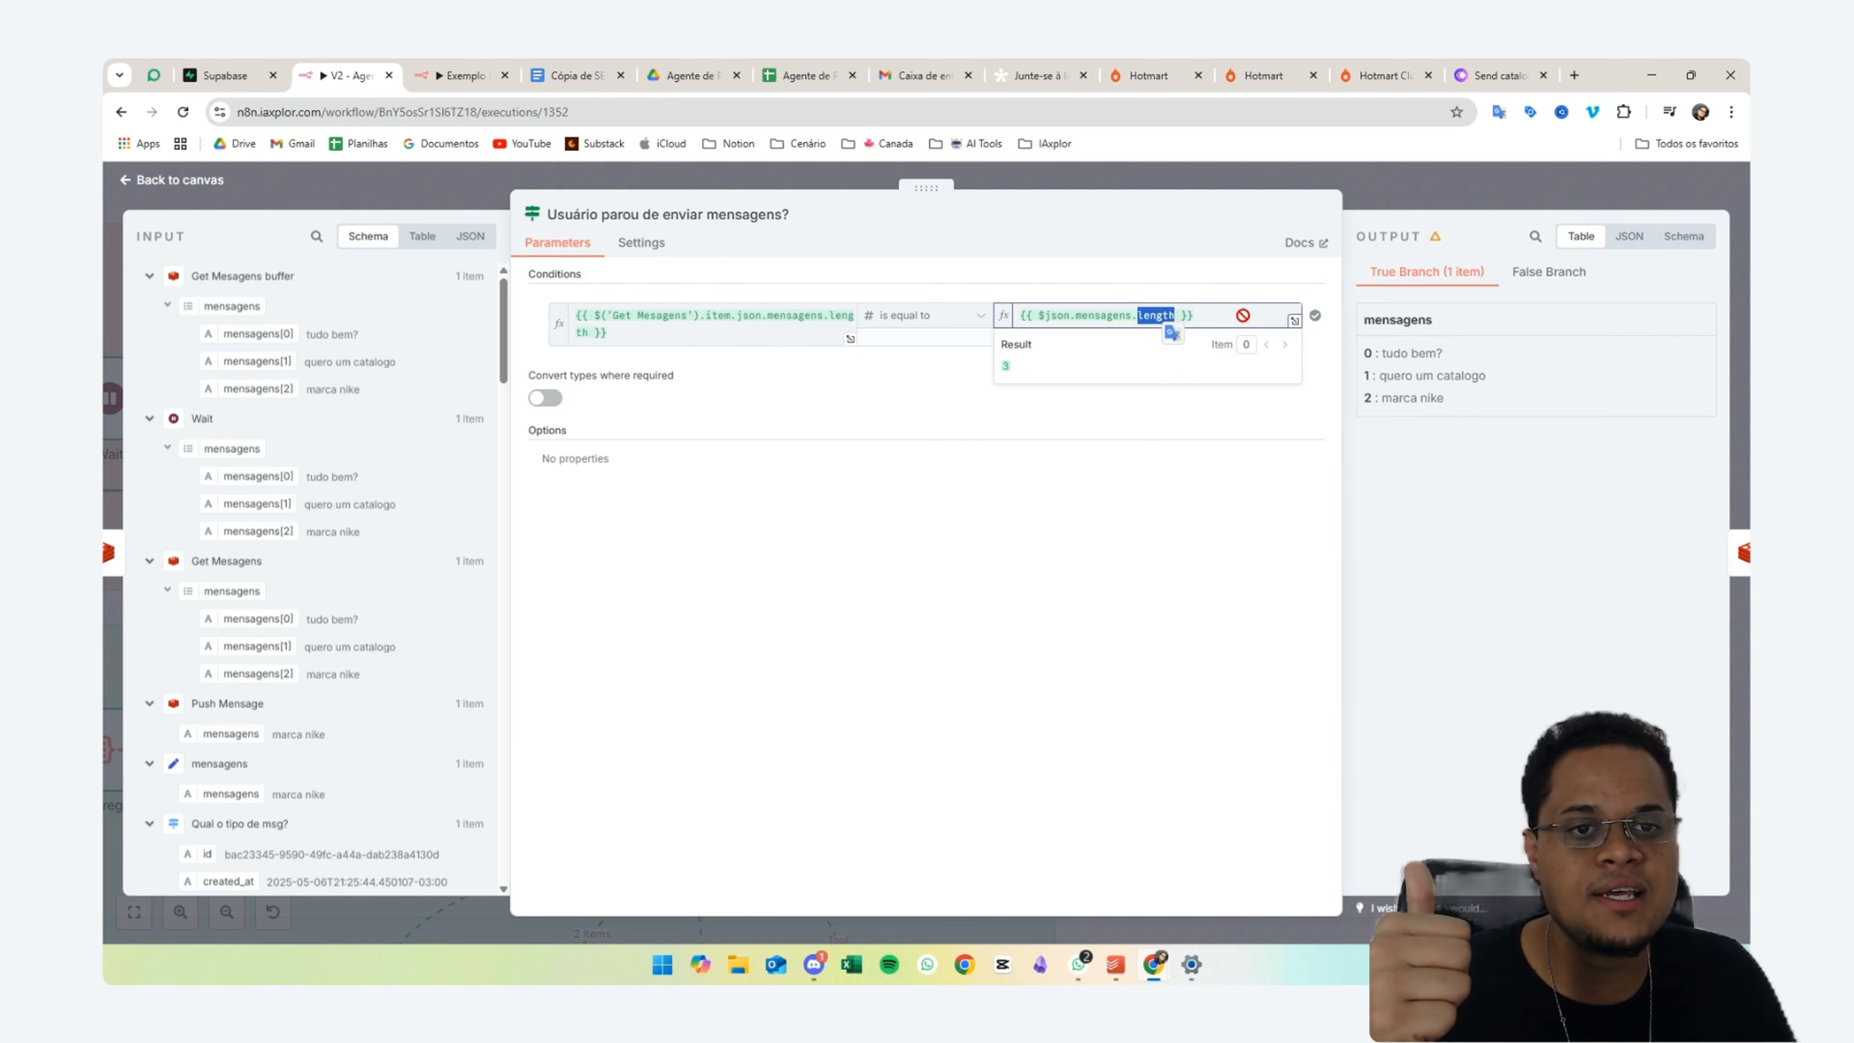
left_click_drag(1241, 314, 1101, 308)
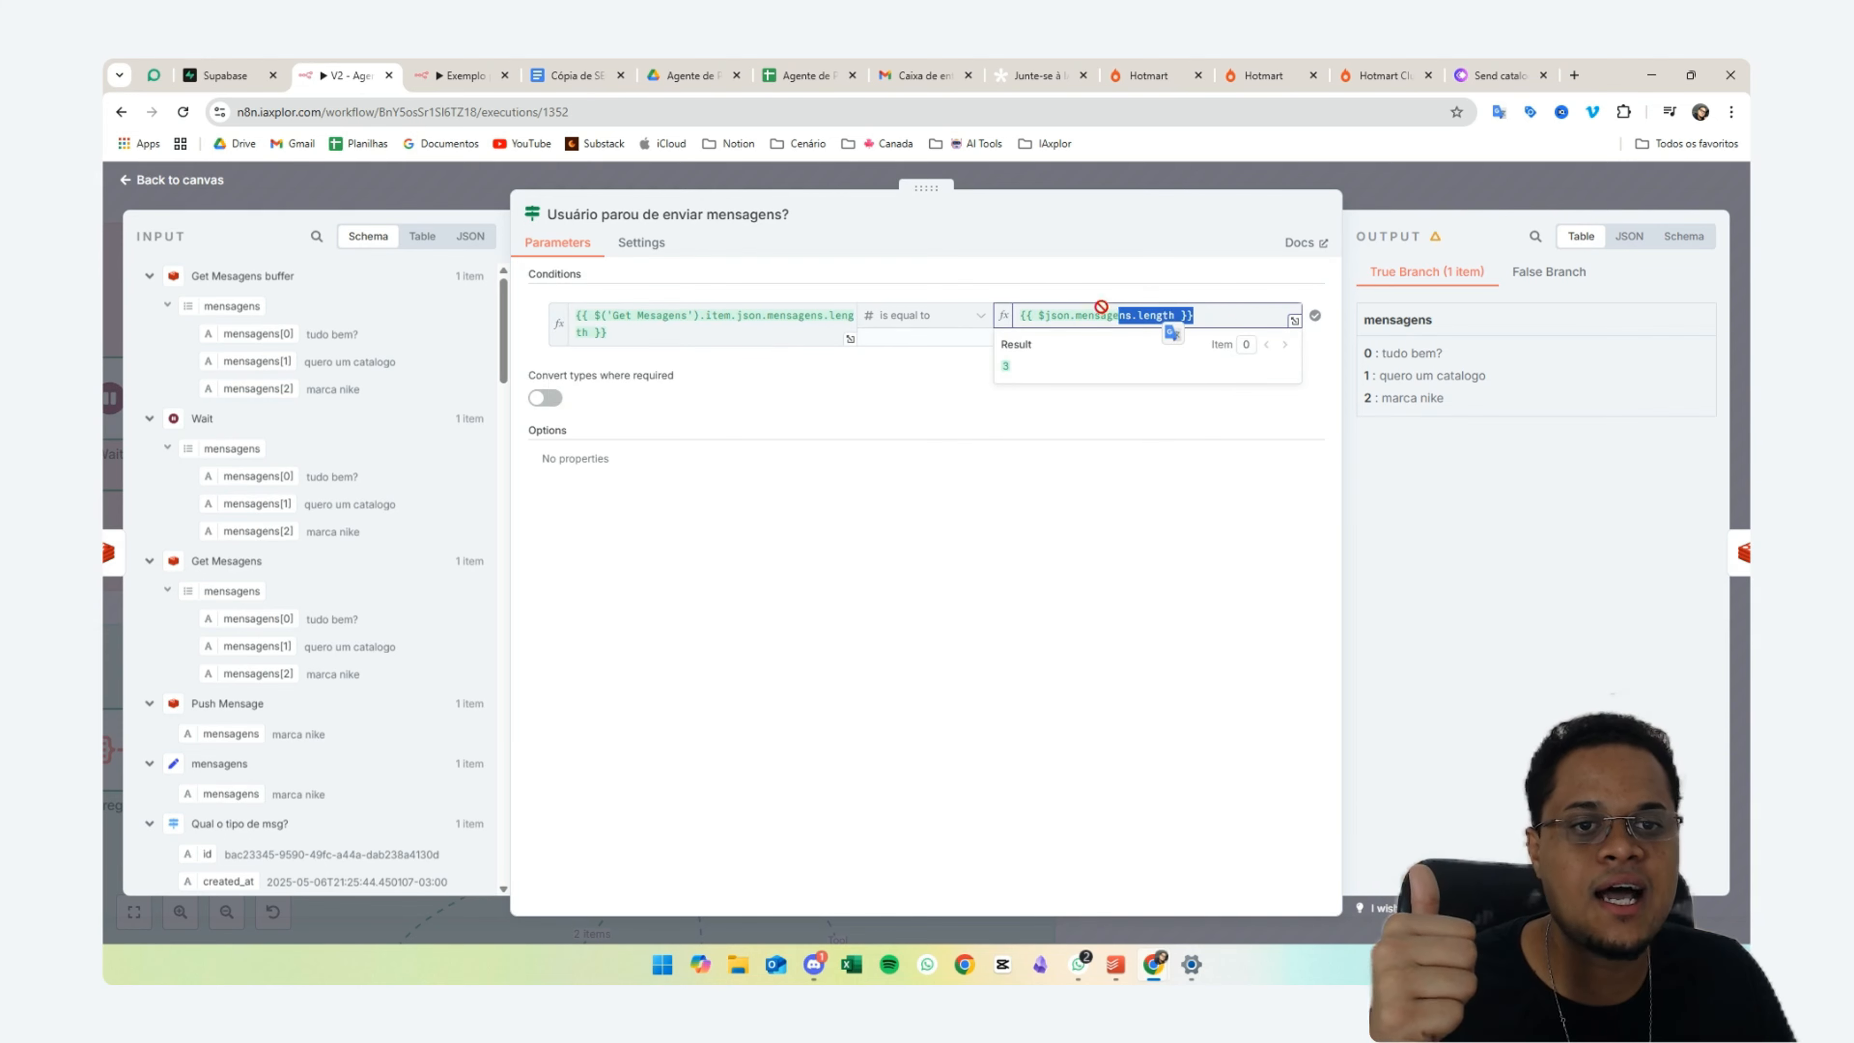
left_click(1068, 176)
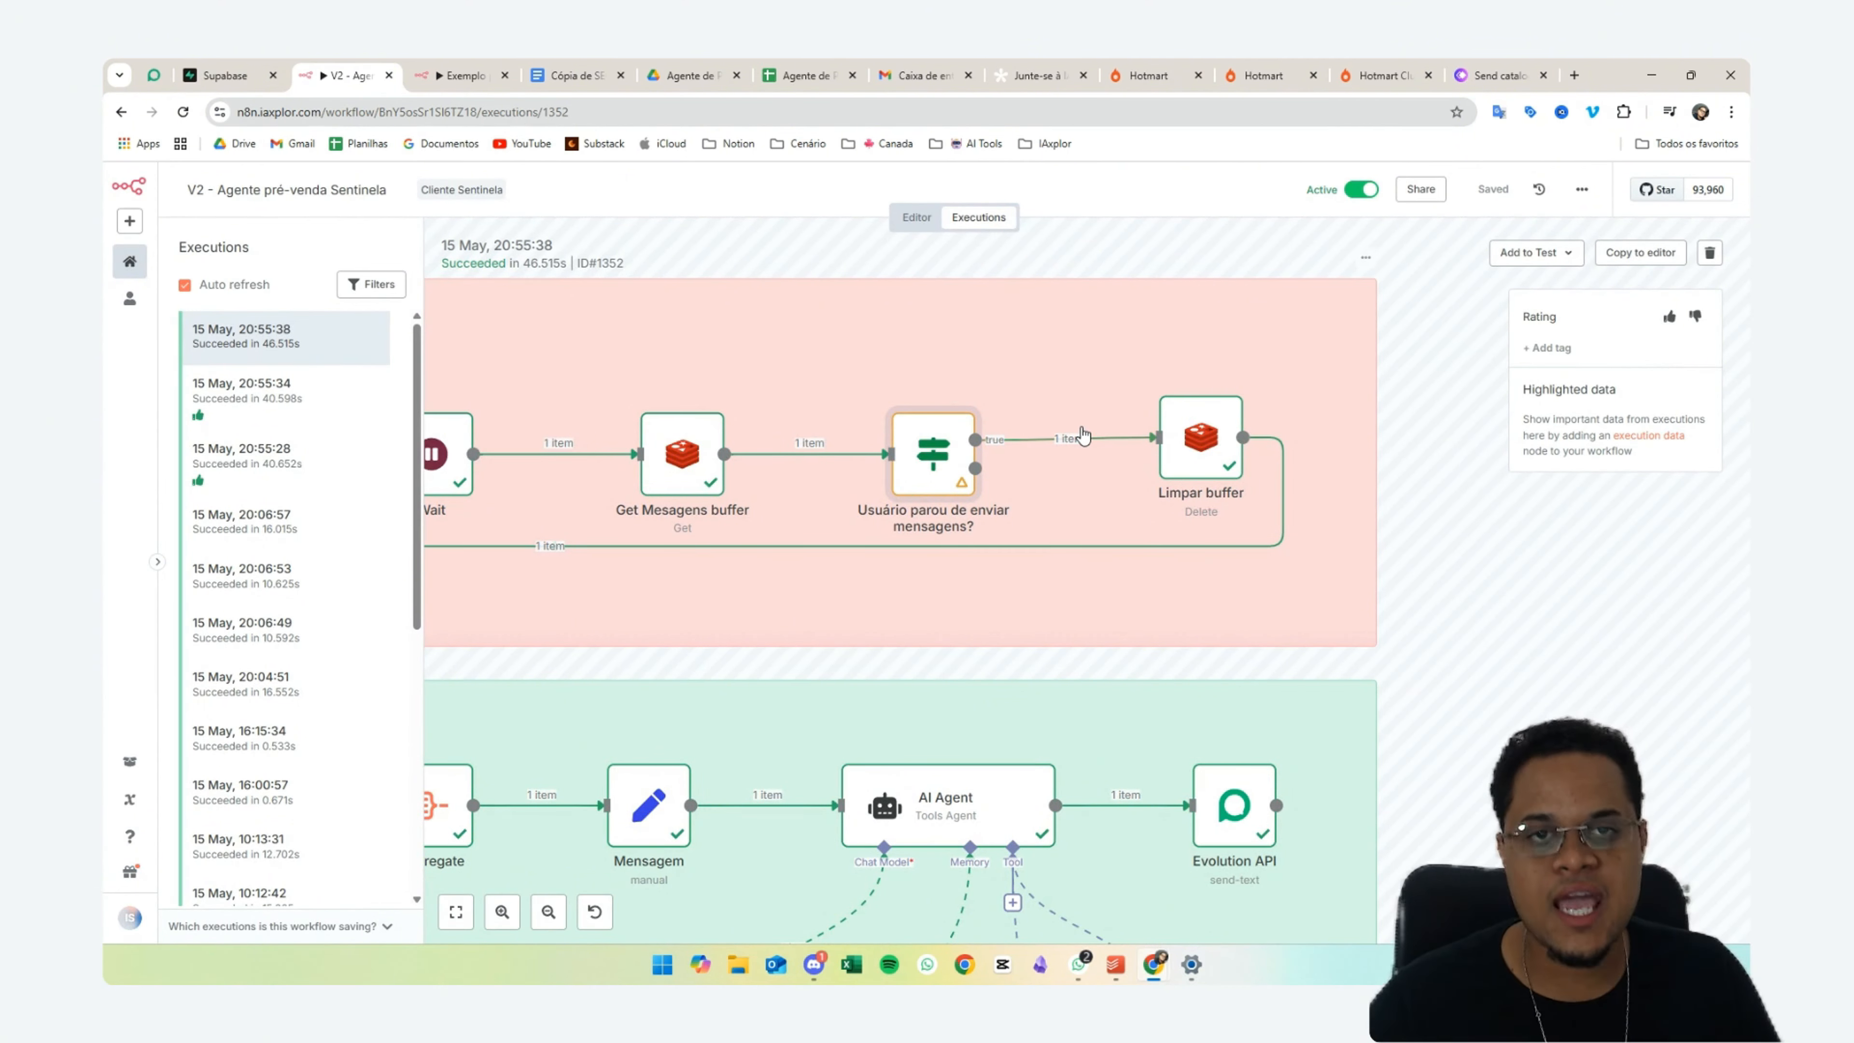
- Inspect the Limpar buffer node's Delete operation and output messages in the 20:55:38 execution, and return to the canvas
double_click(1194, 440)
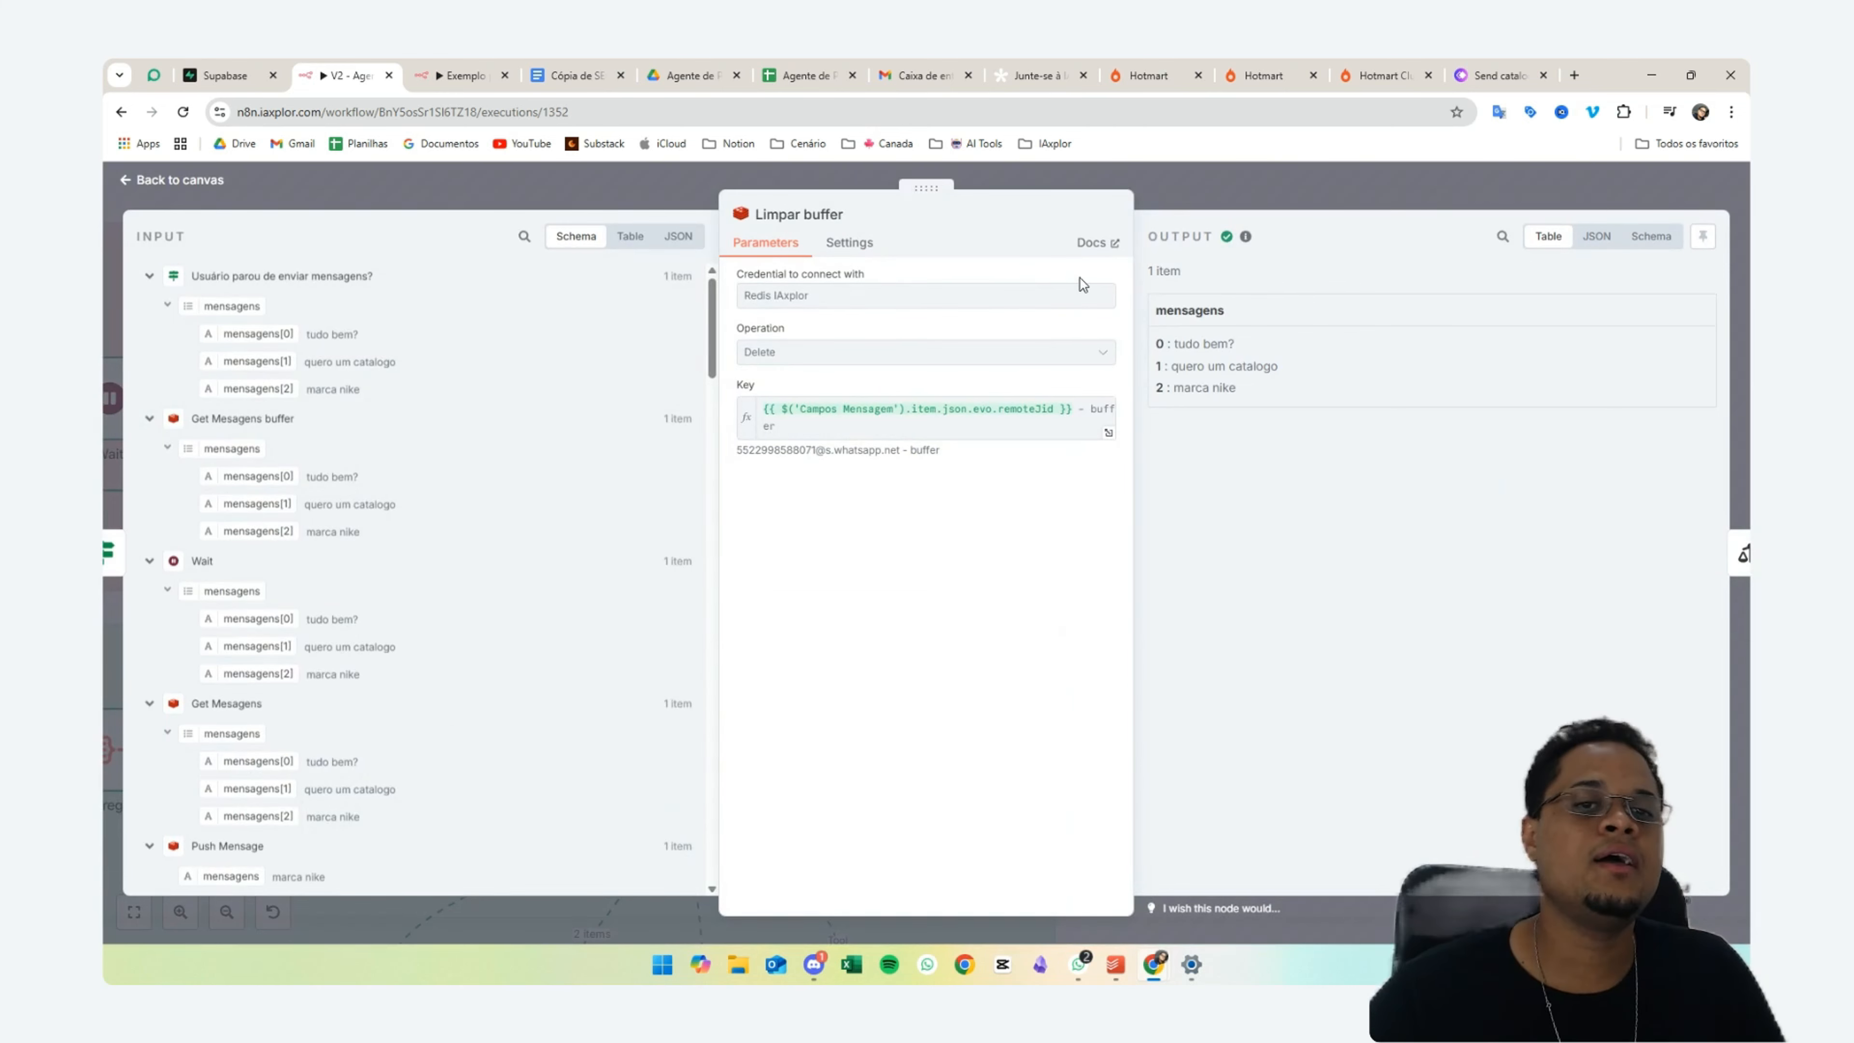
left_click_drag(1271, 366, 1164, 309)
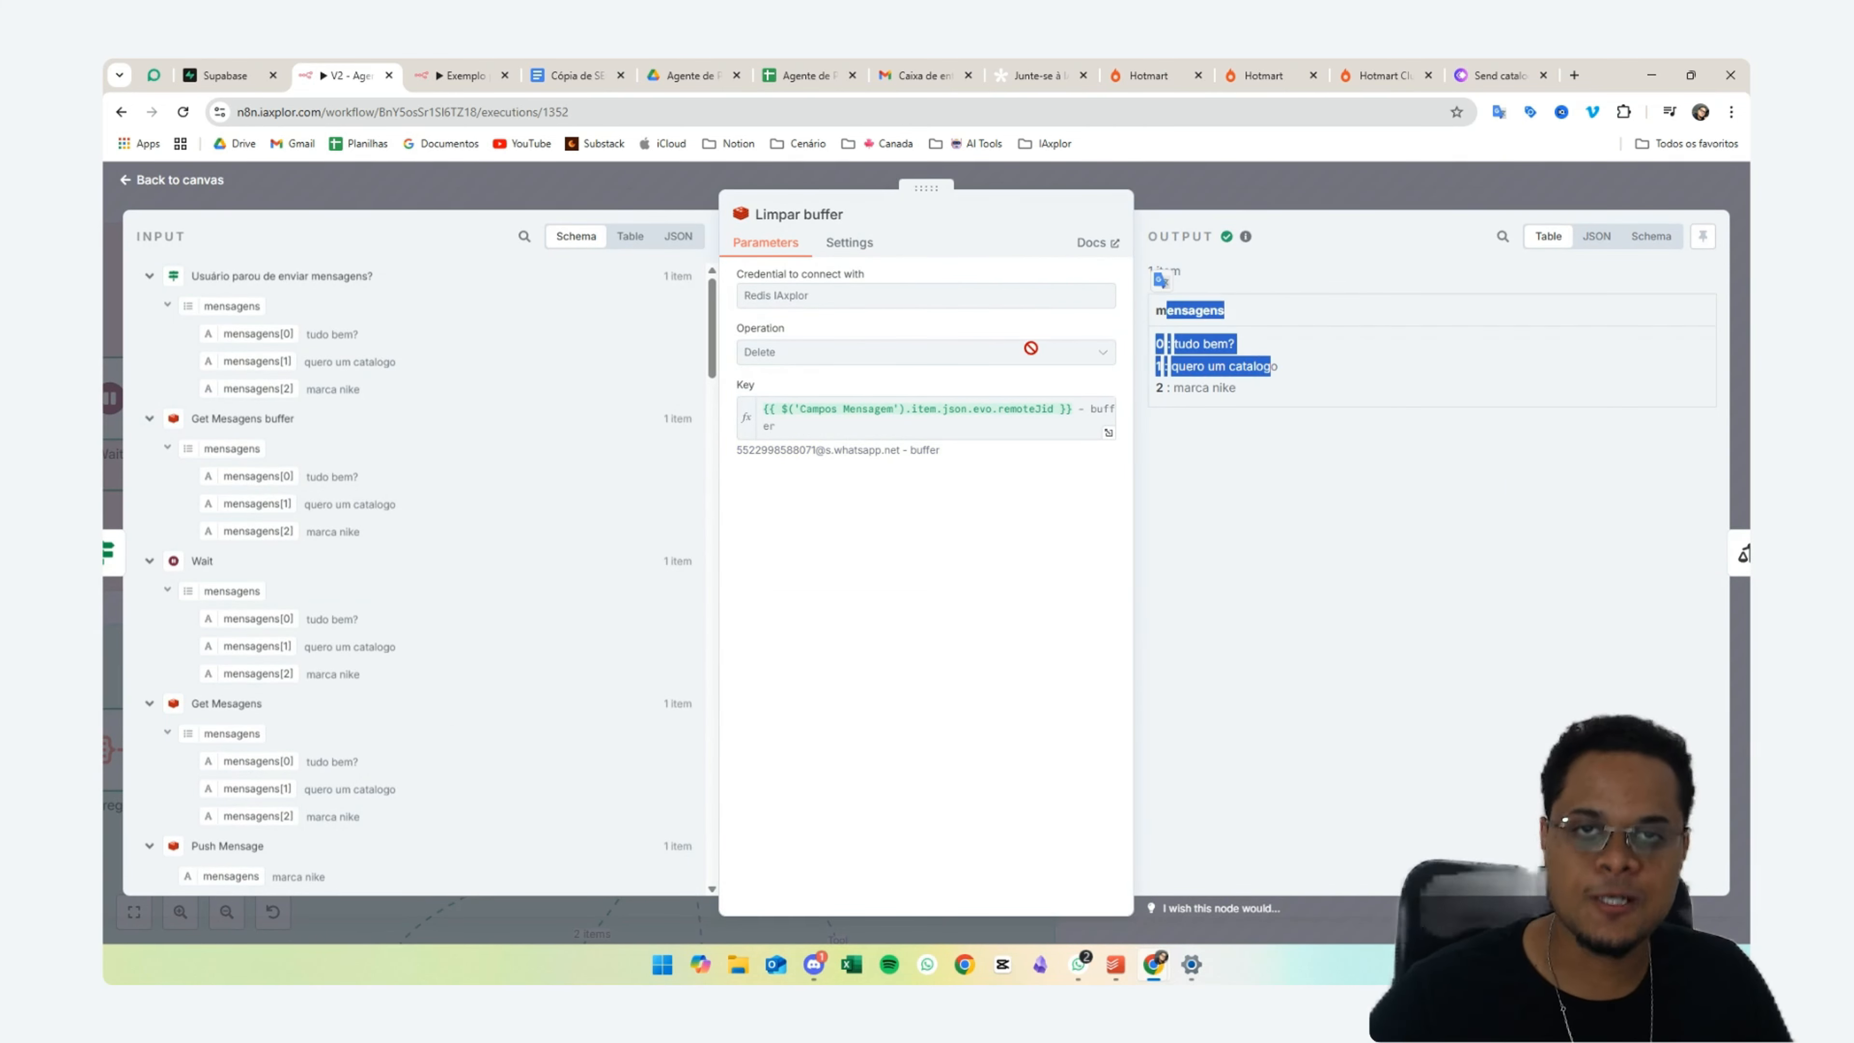
left_click(1257, 184)
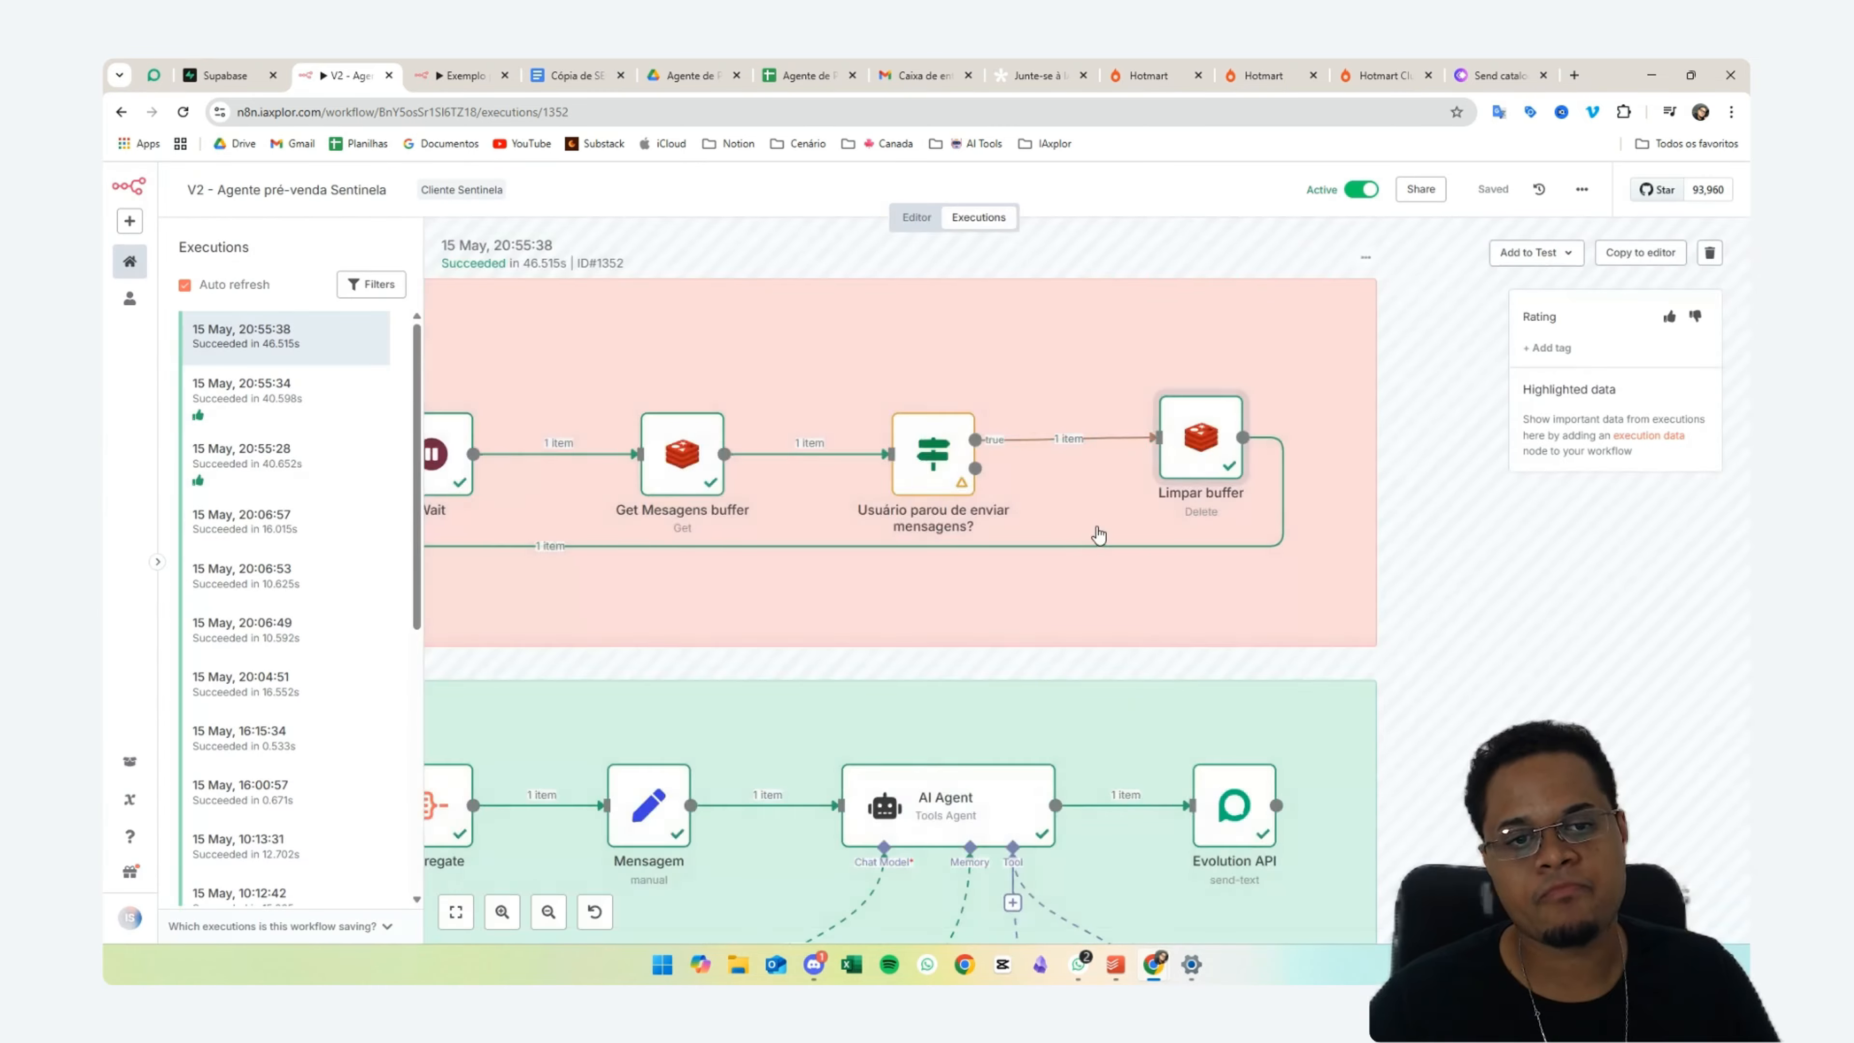
- Examine the grouped messages in the AI Agent node's input and its prompt for the 20:55:38 execution, and return to the canvas
scroll(1097, 530, "down", 3)
scroll(1097, 530, "left", 5)
scroll(1096, 530, "left", 3)
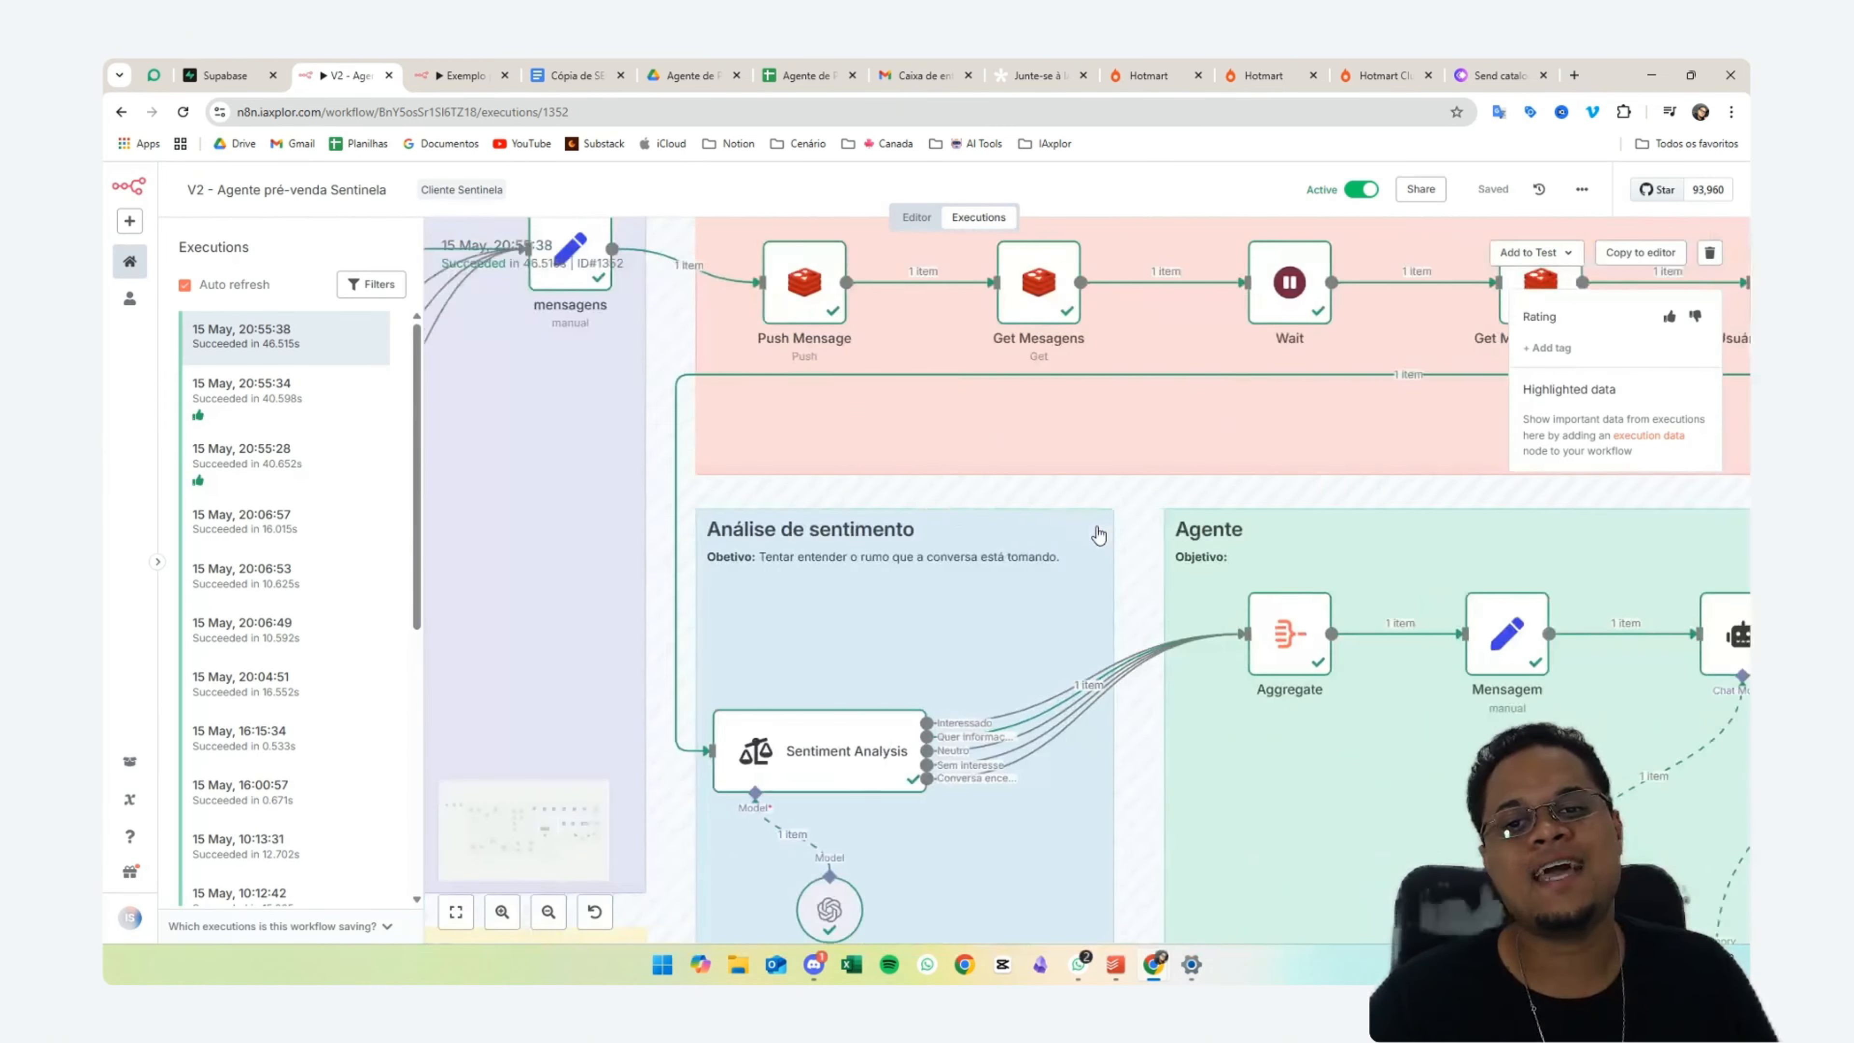
scroll(1027, 551, "down", 3)
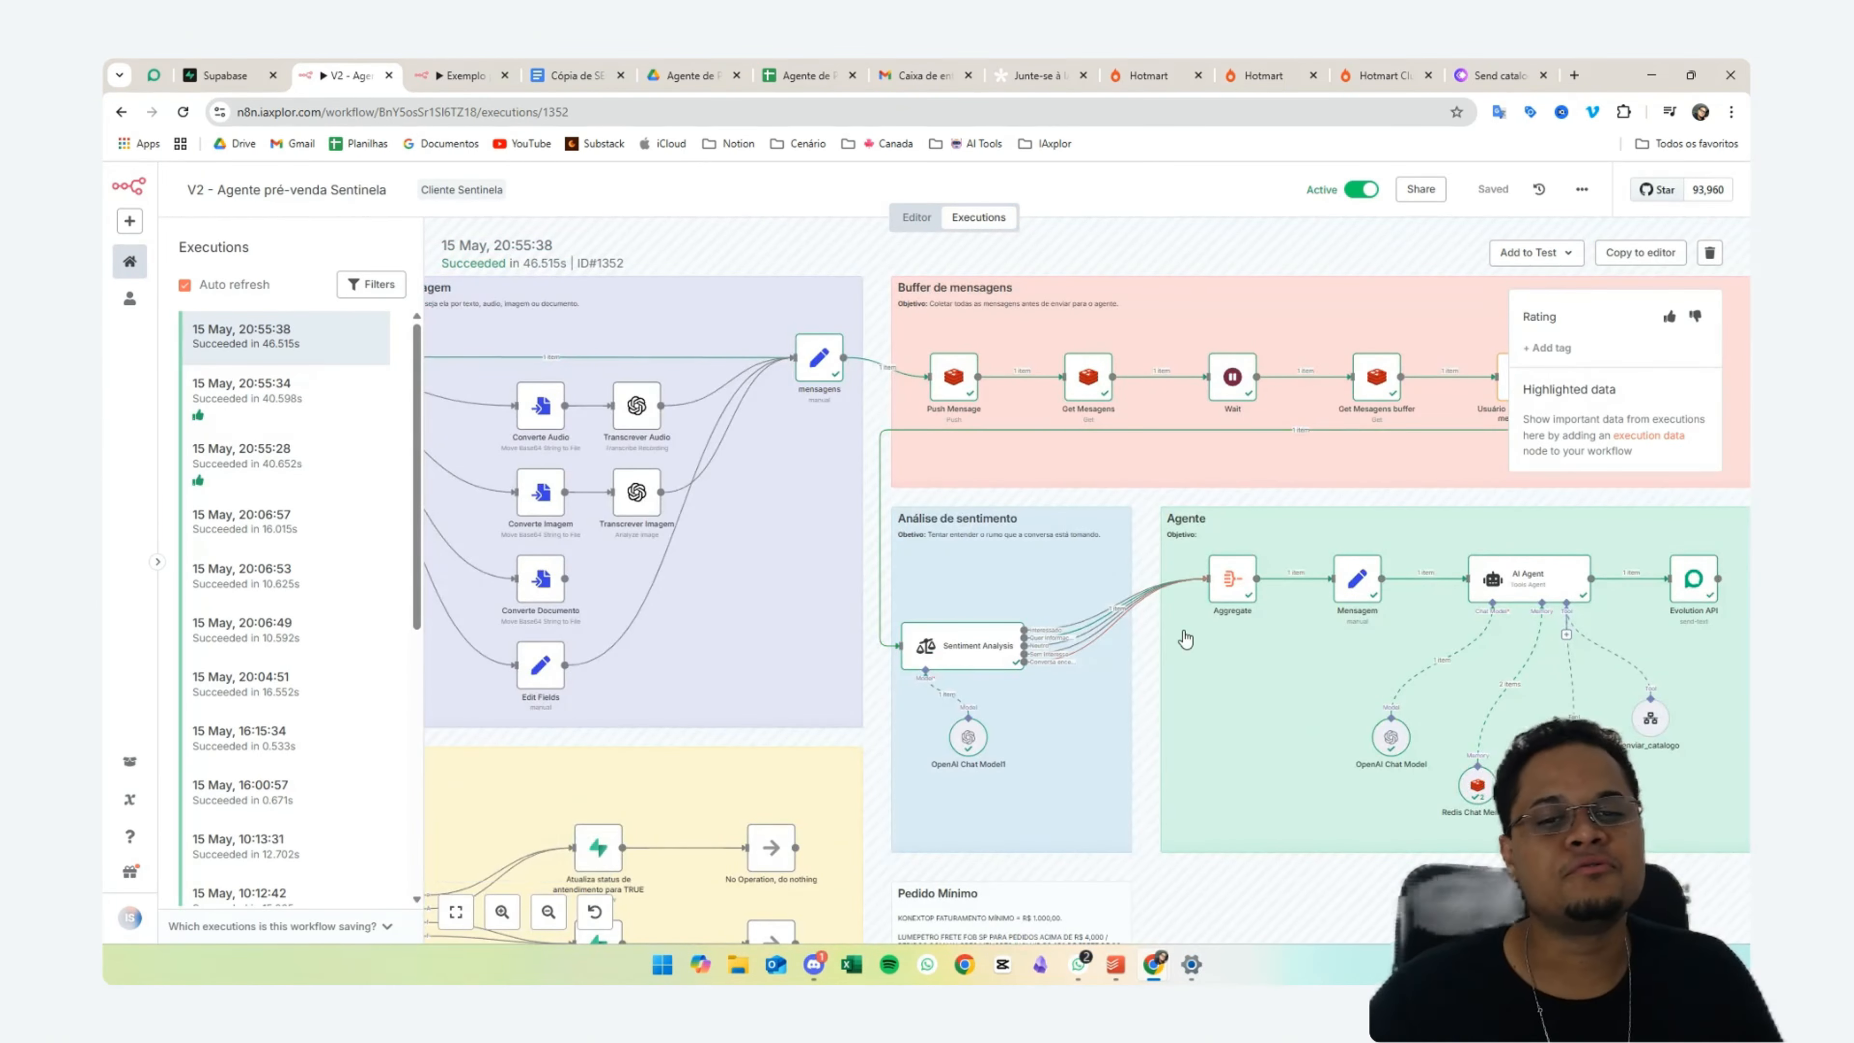
scroll(1186, 640, "right", 5)
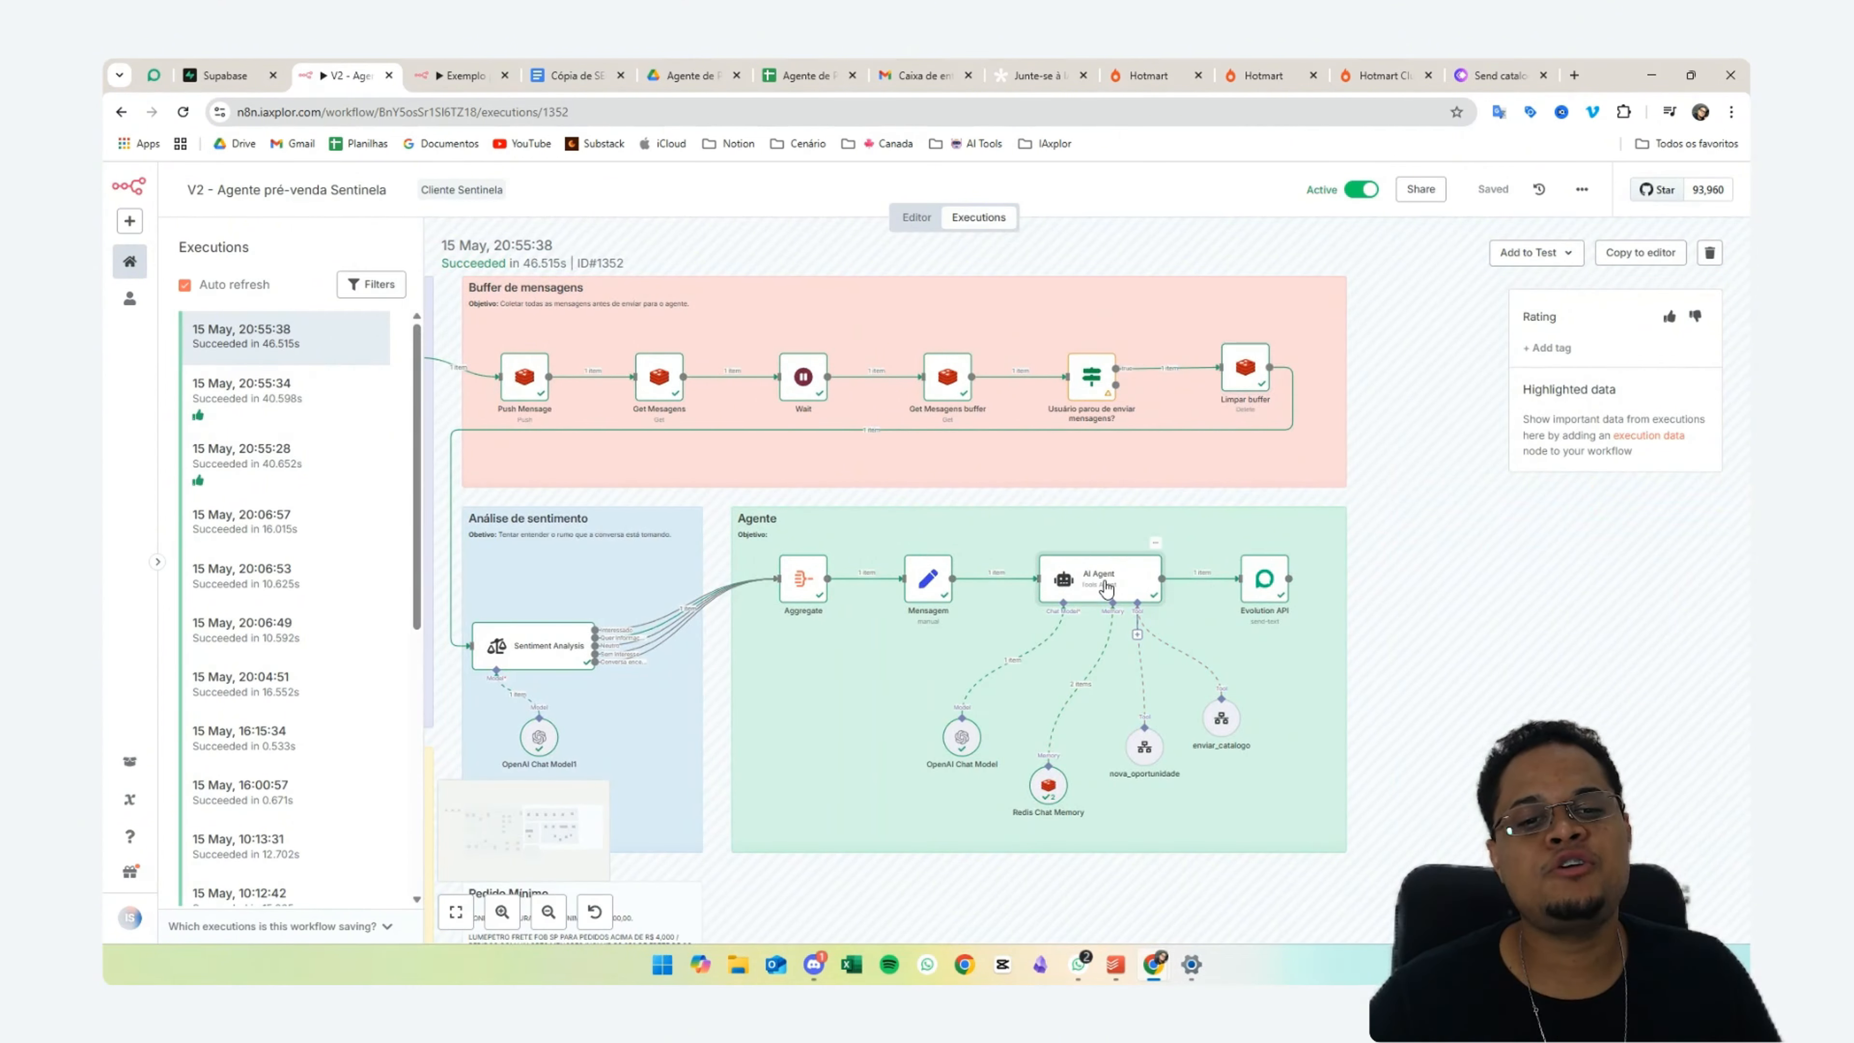
double_click(1106, 588)
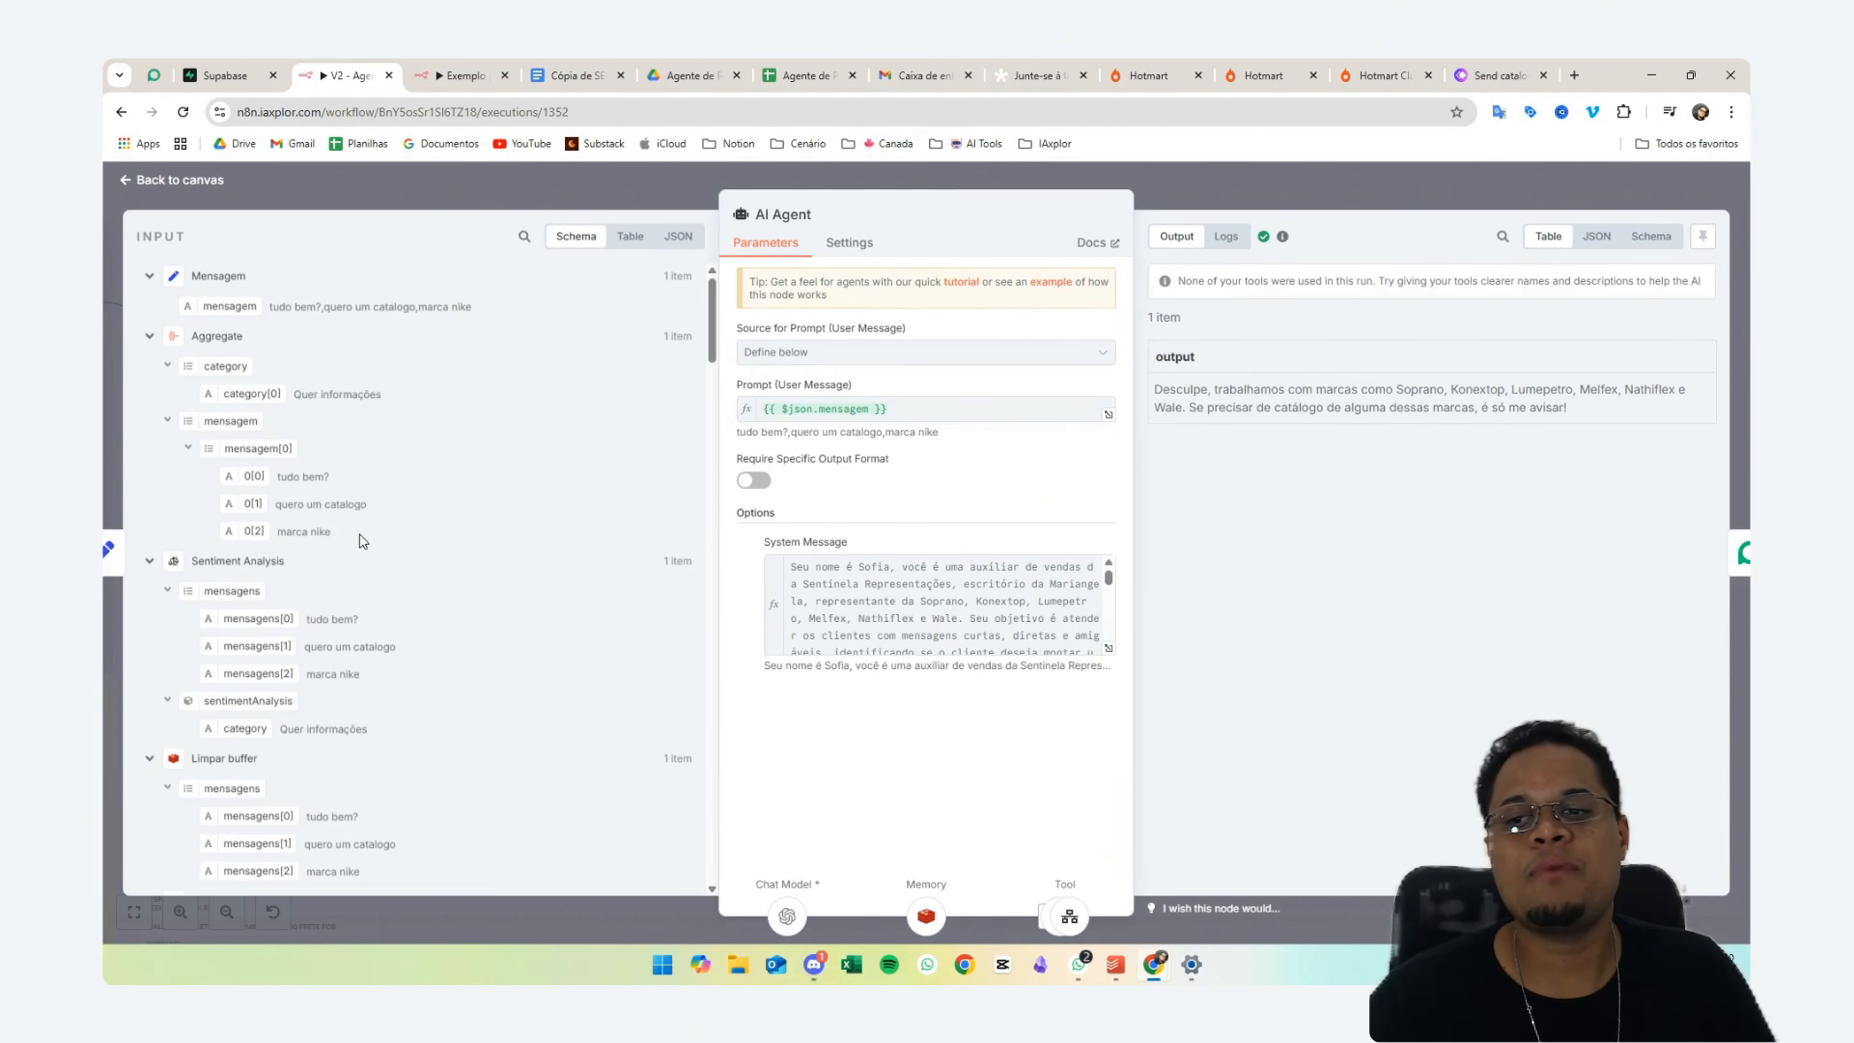
left_click_drag(363, 540, 217, 451)
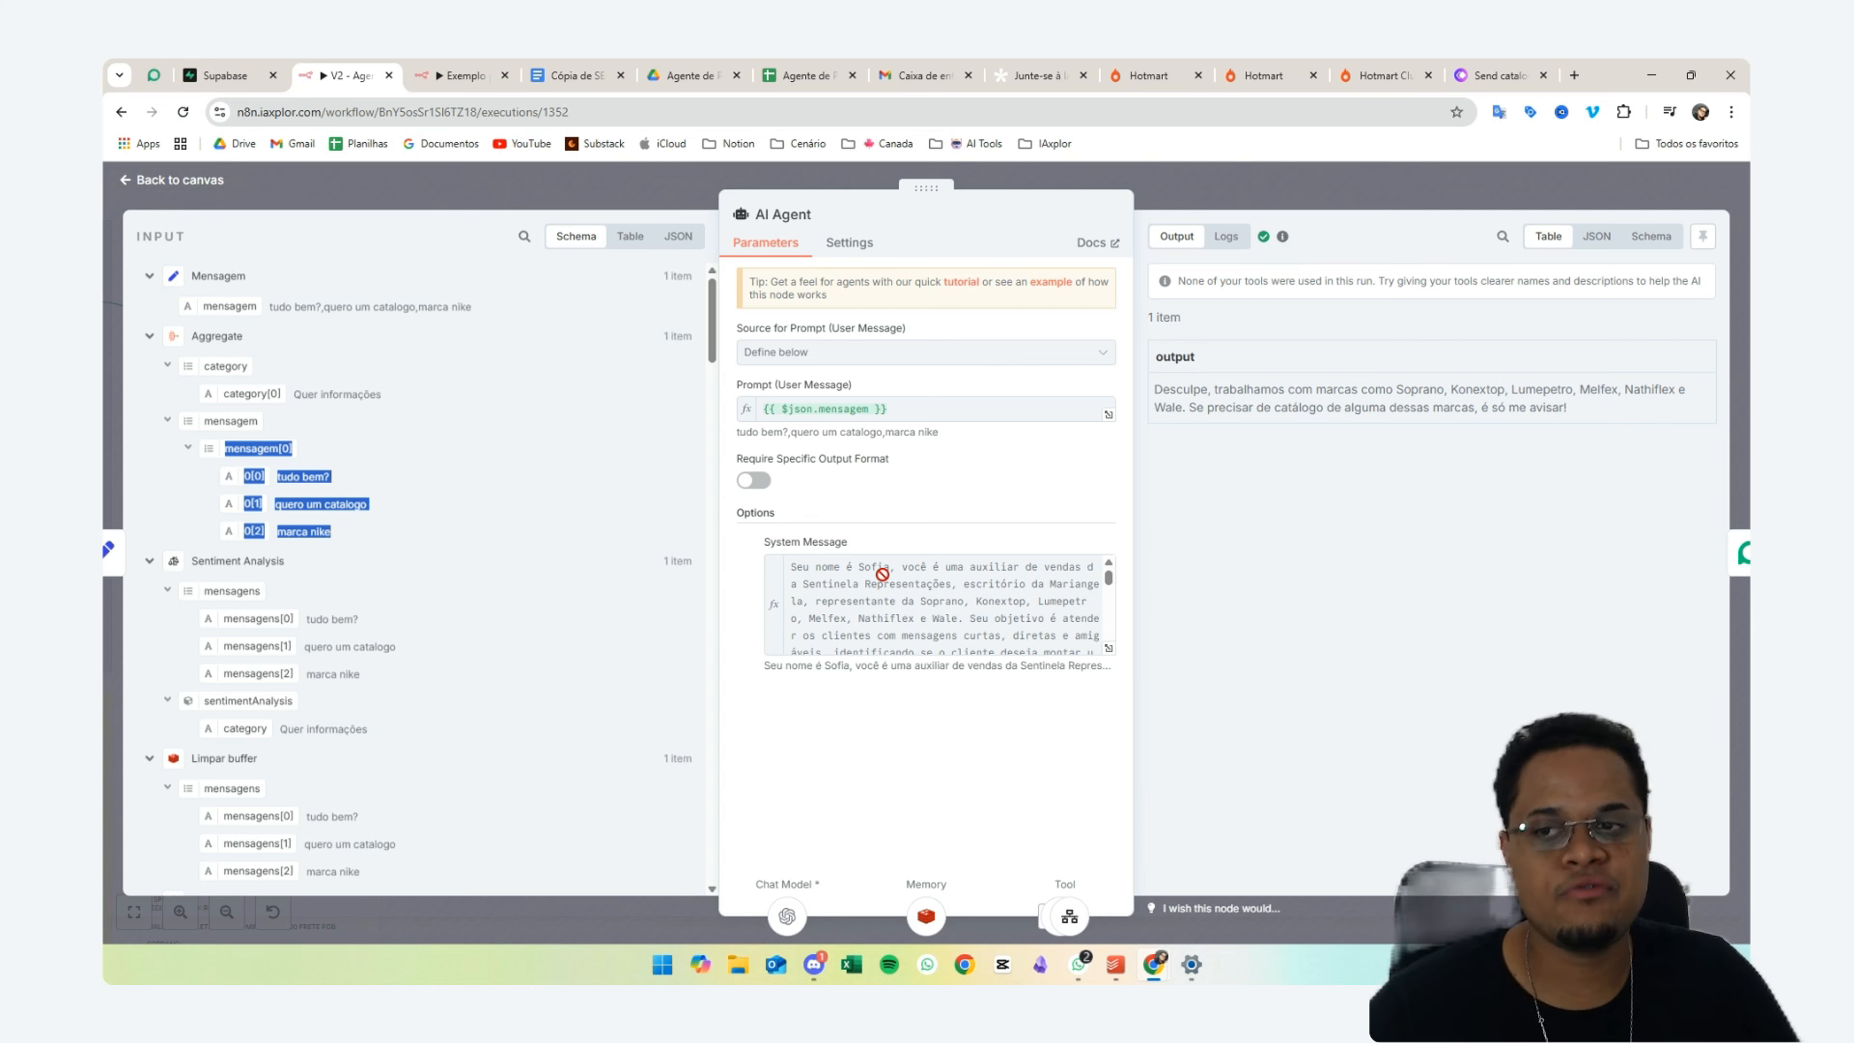
left_click_drag(882, 574, 926, 184)
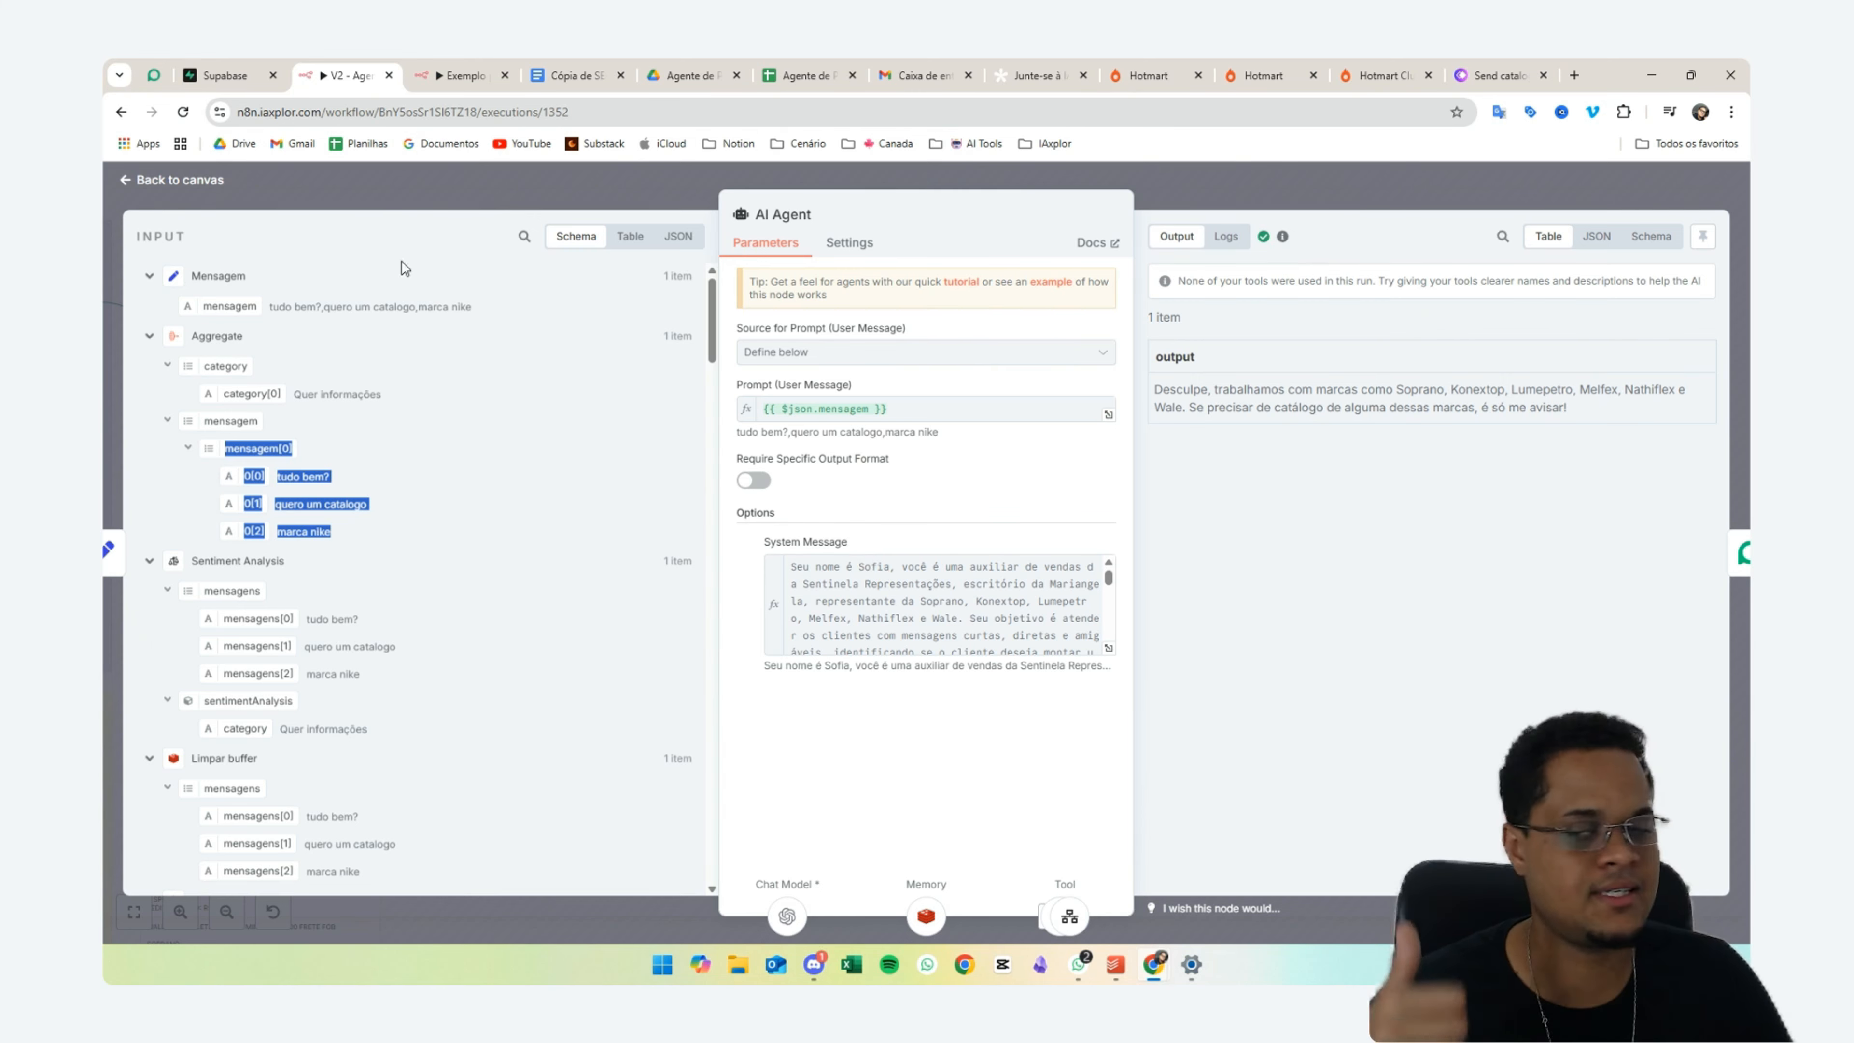
left_click(502, 194)
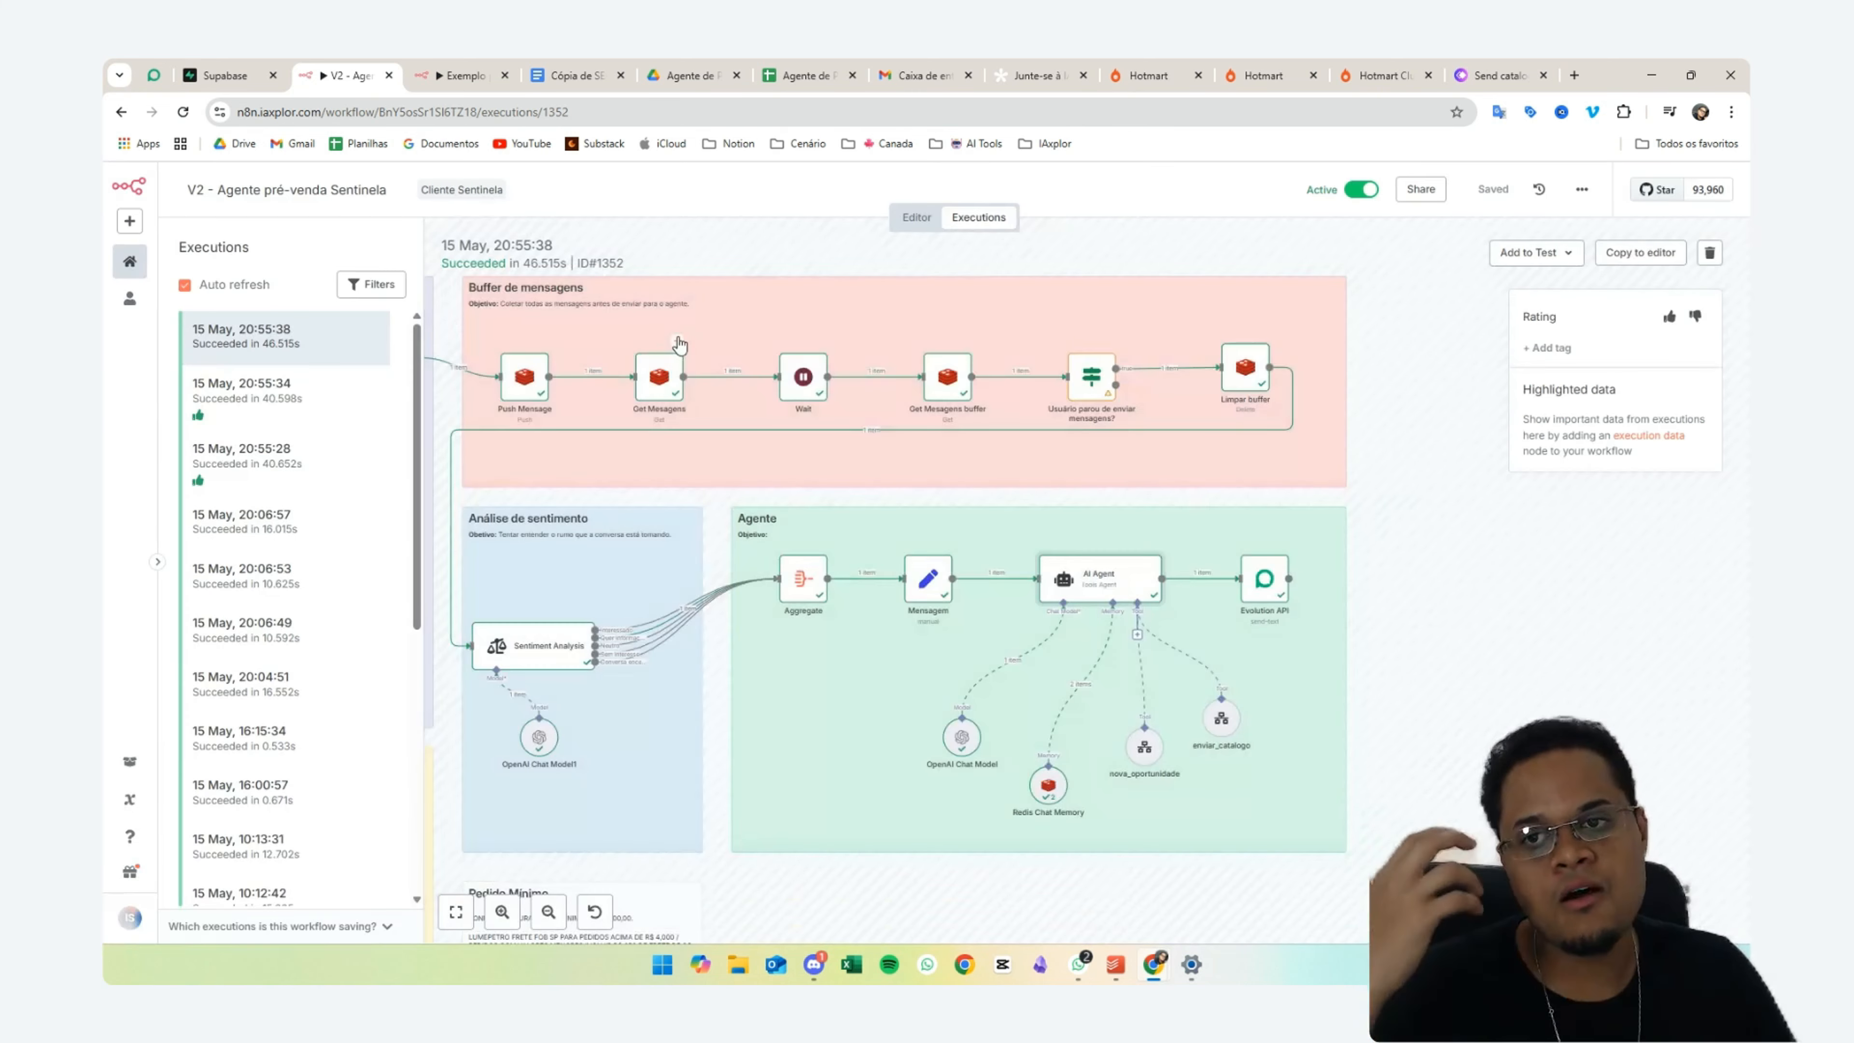
- Switch from the execution view to the workflow editor
scroll(680, 488, "left", 2)
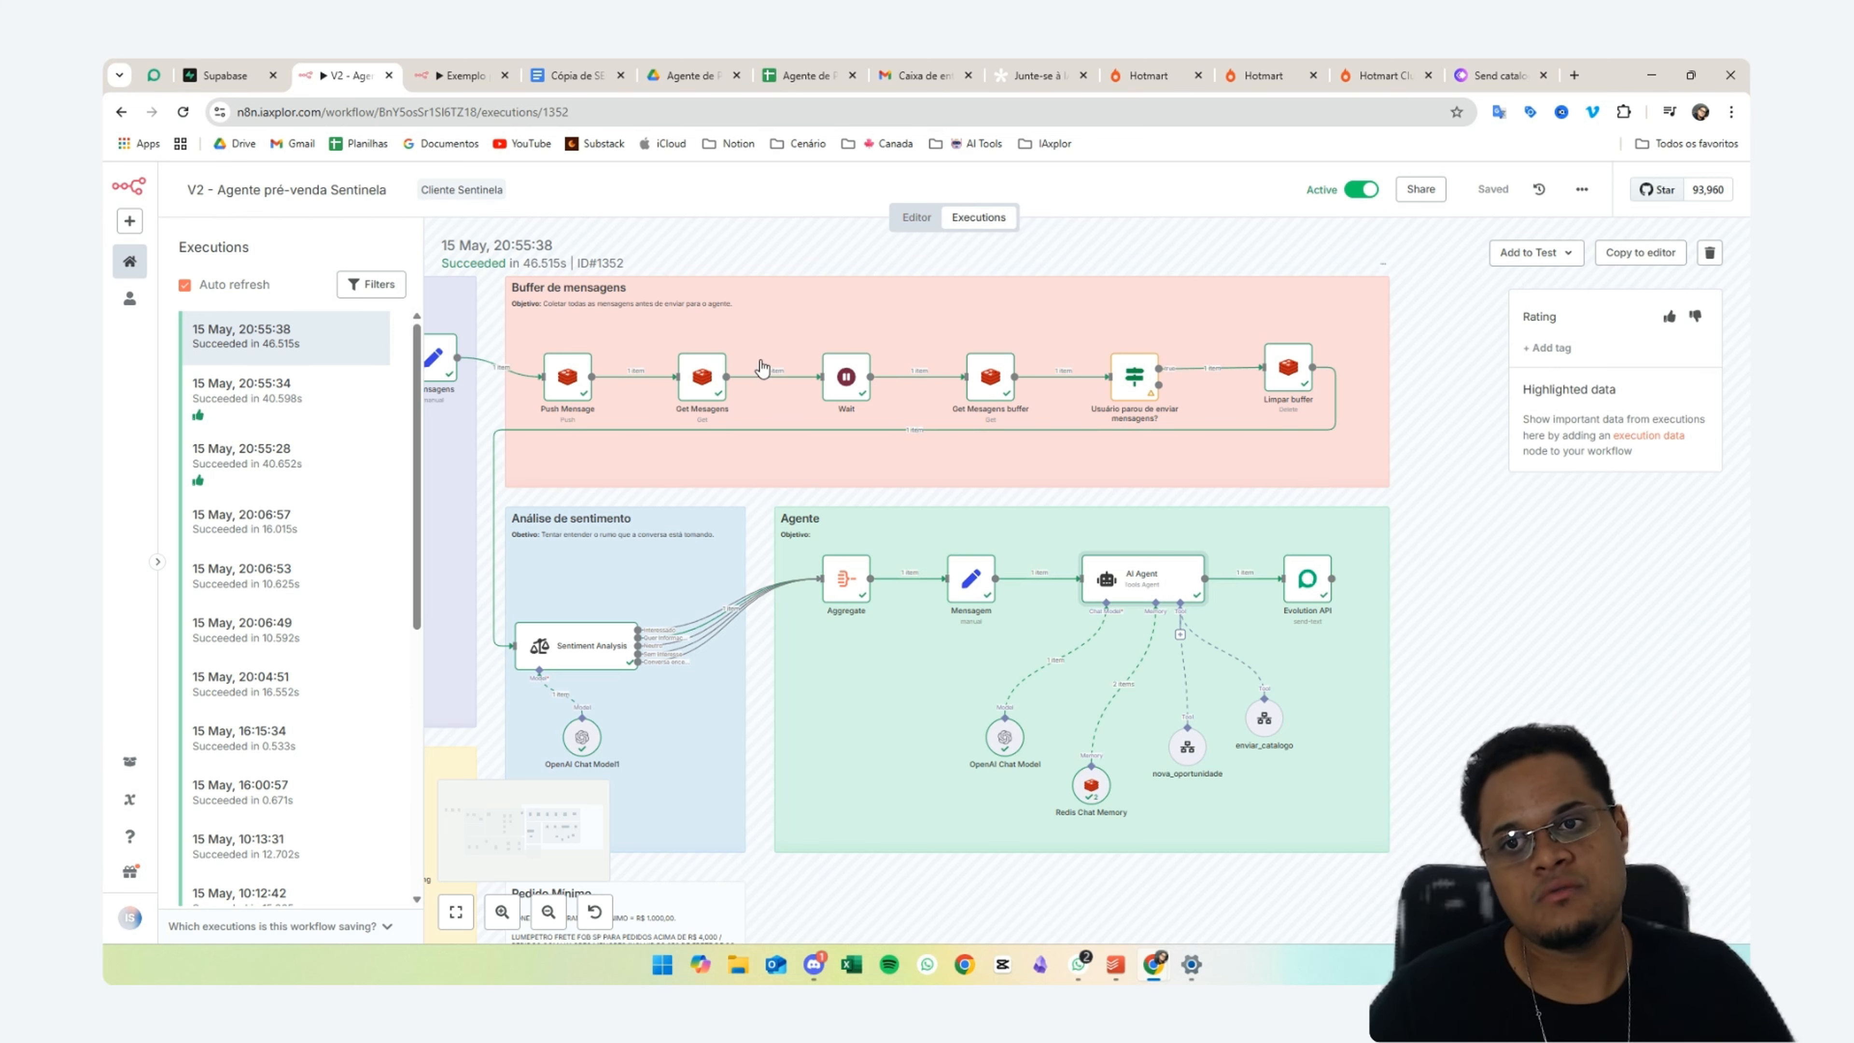
scroll(759, 369, "up", 2)
scroll(770, 398, "left", 2)
scroll(843, 390, "up", 1)
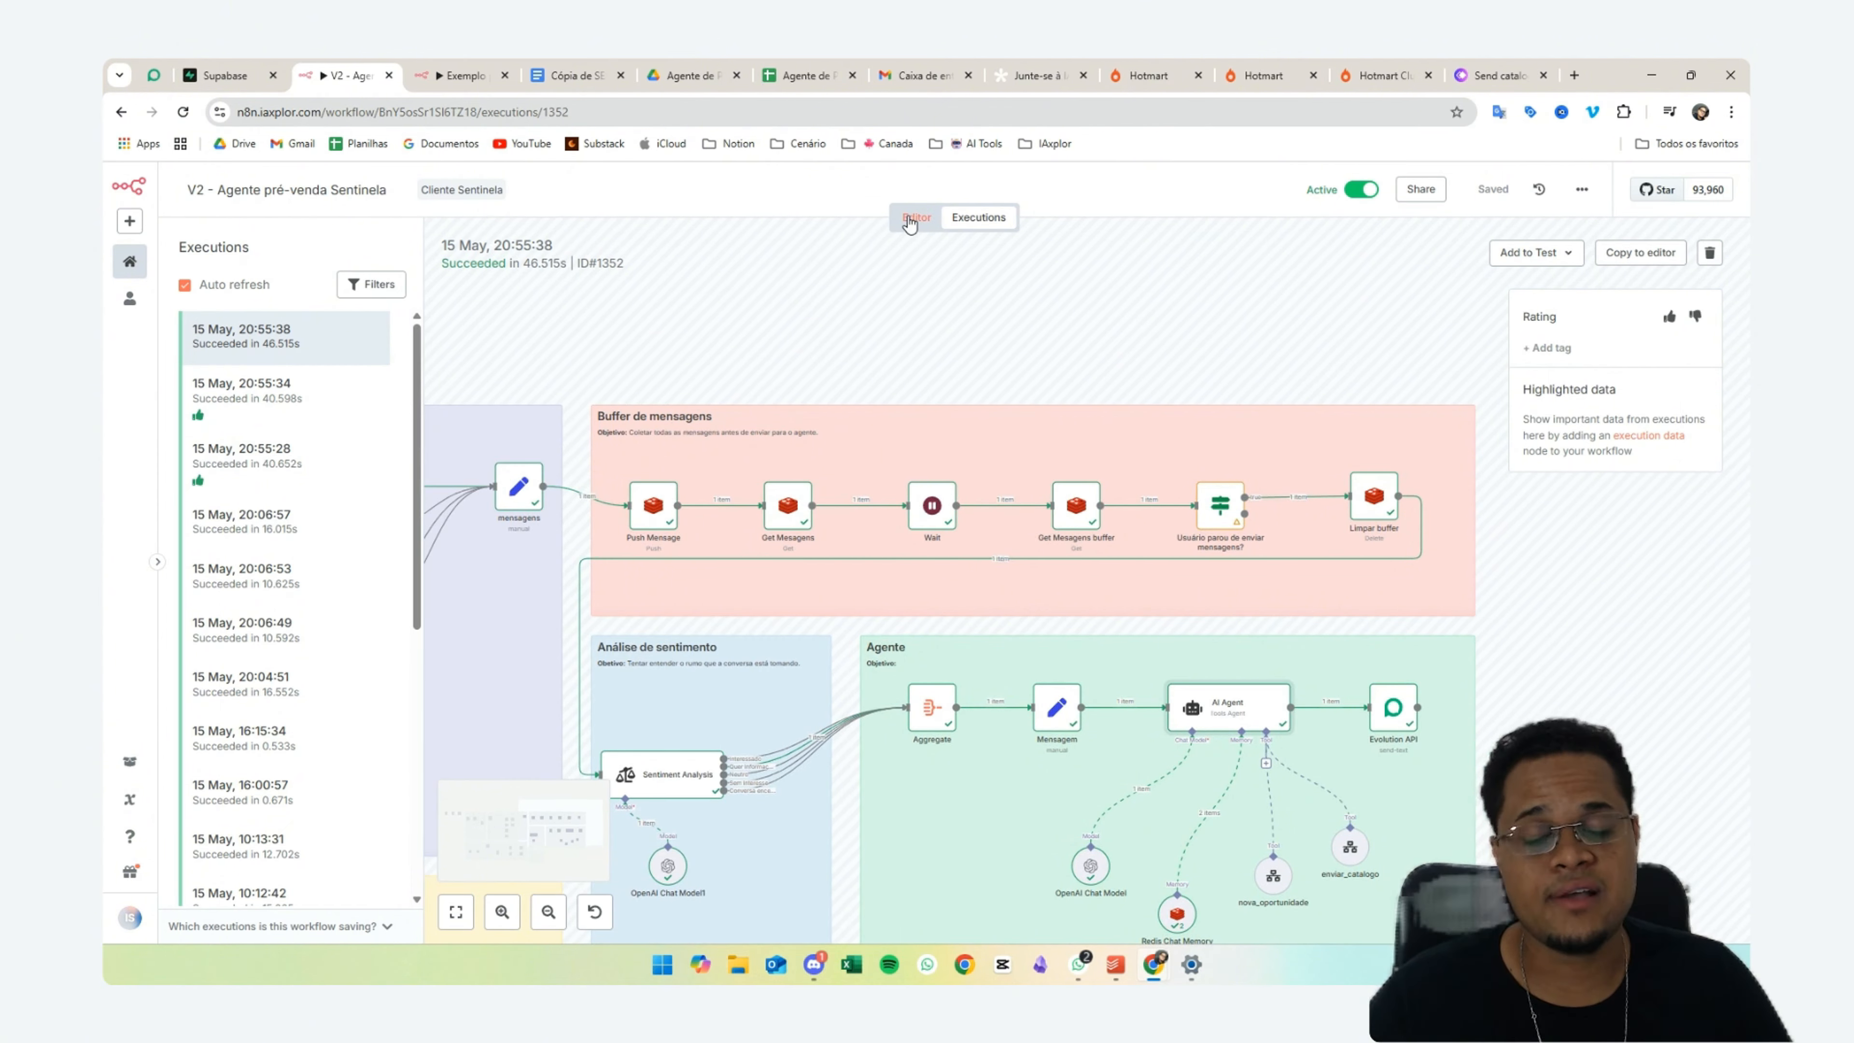
left_click(913, 218)
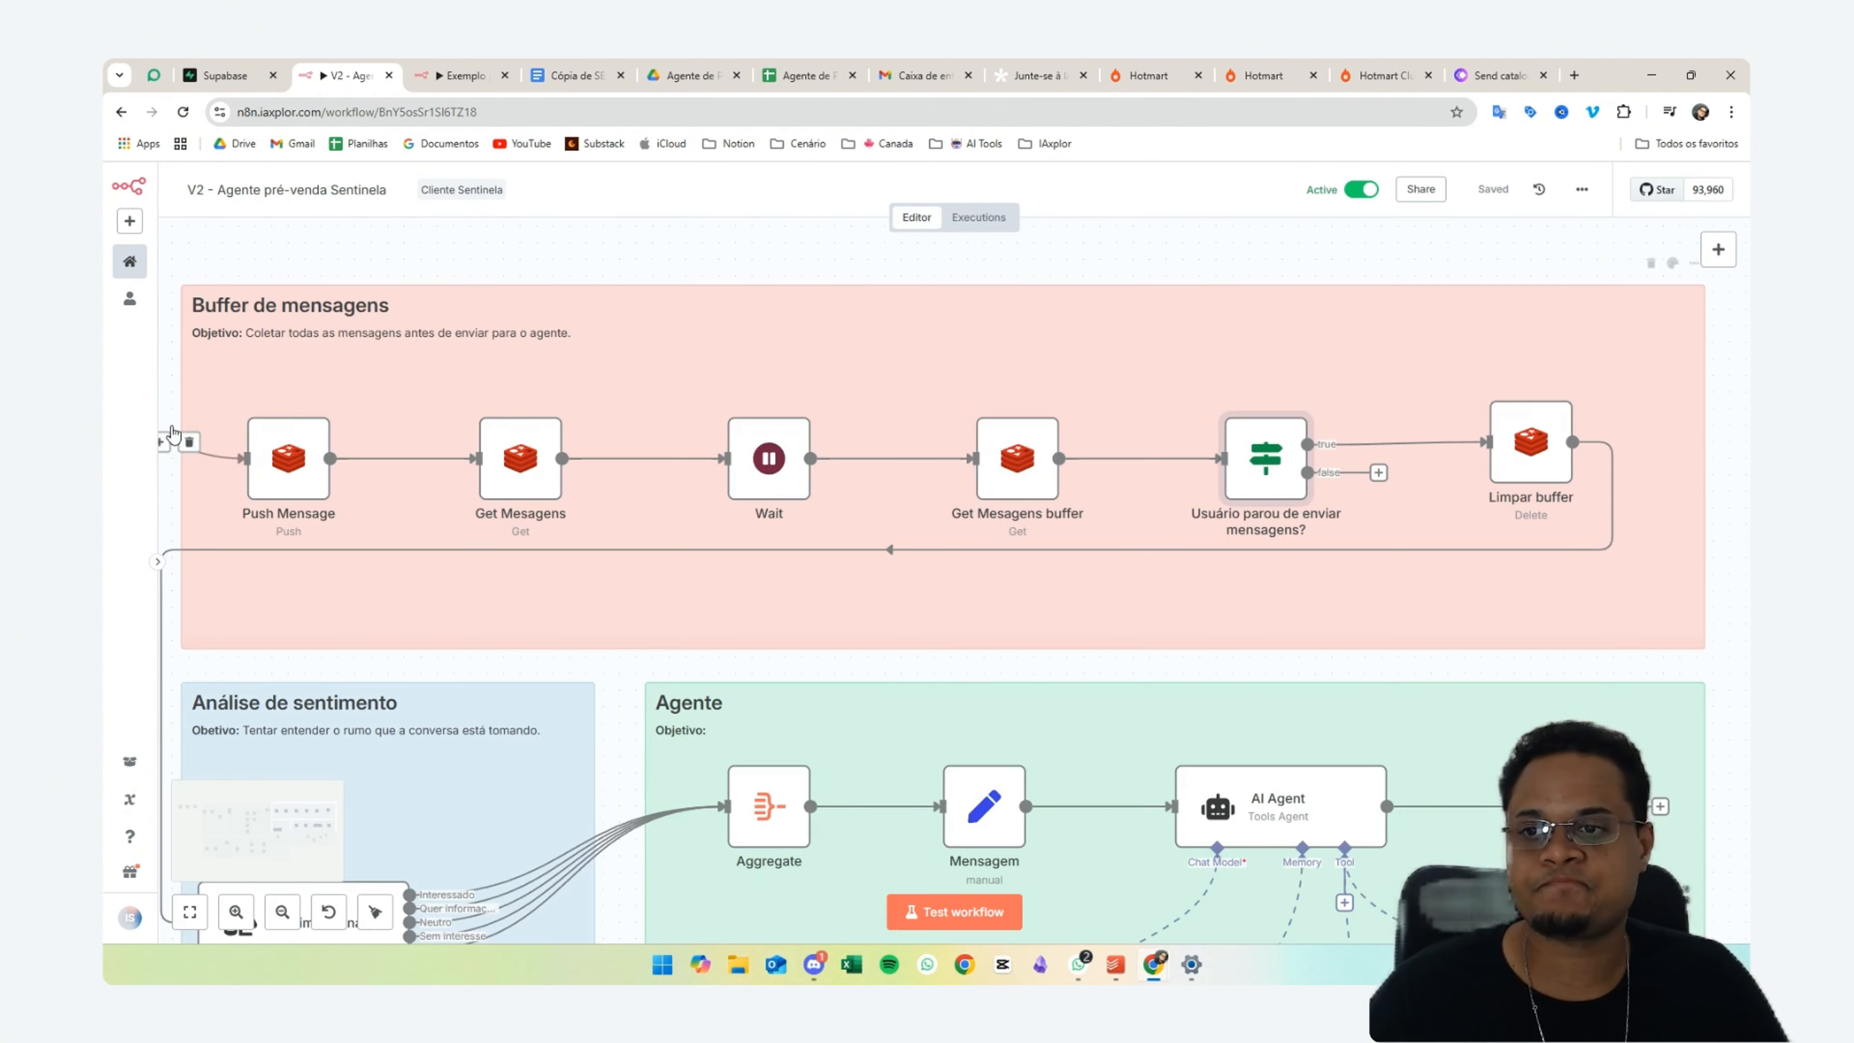
- Select the whole Buffer de mensagens section, from Push Message to Limpar buffer with its sticky note, and copy it to the clipboard
scroll(582, 407, "down", 2, "ctrl")
scroll(620, 413, "left", 1)
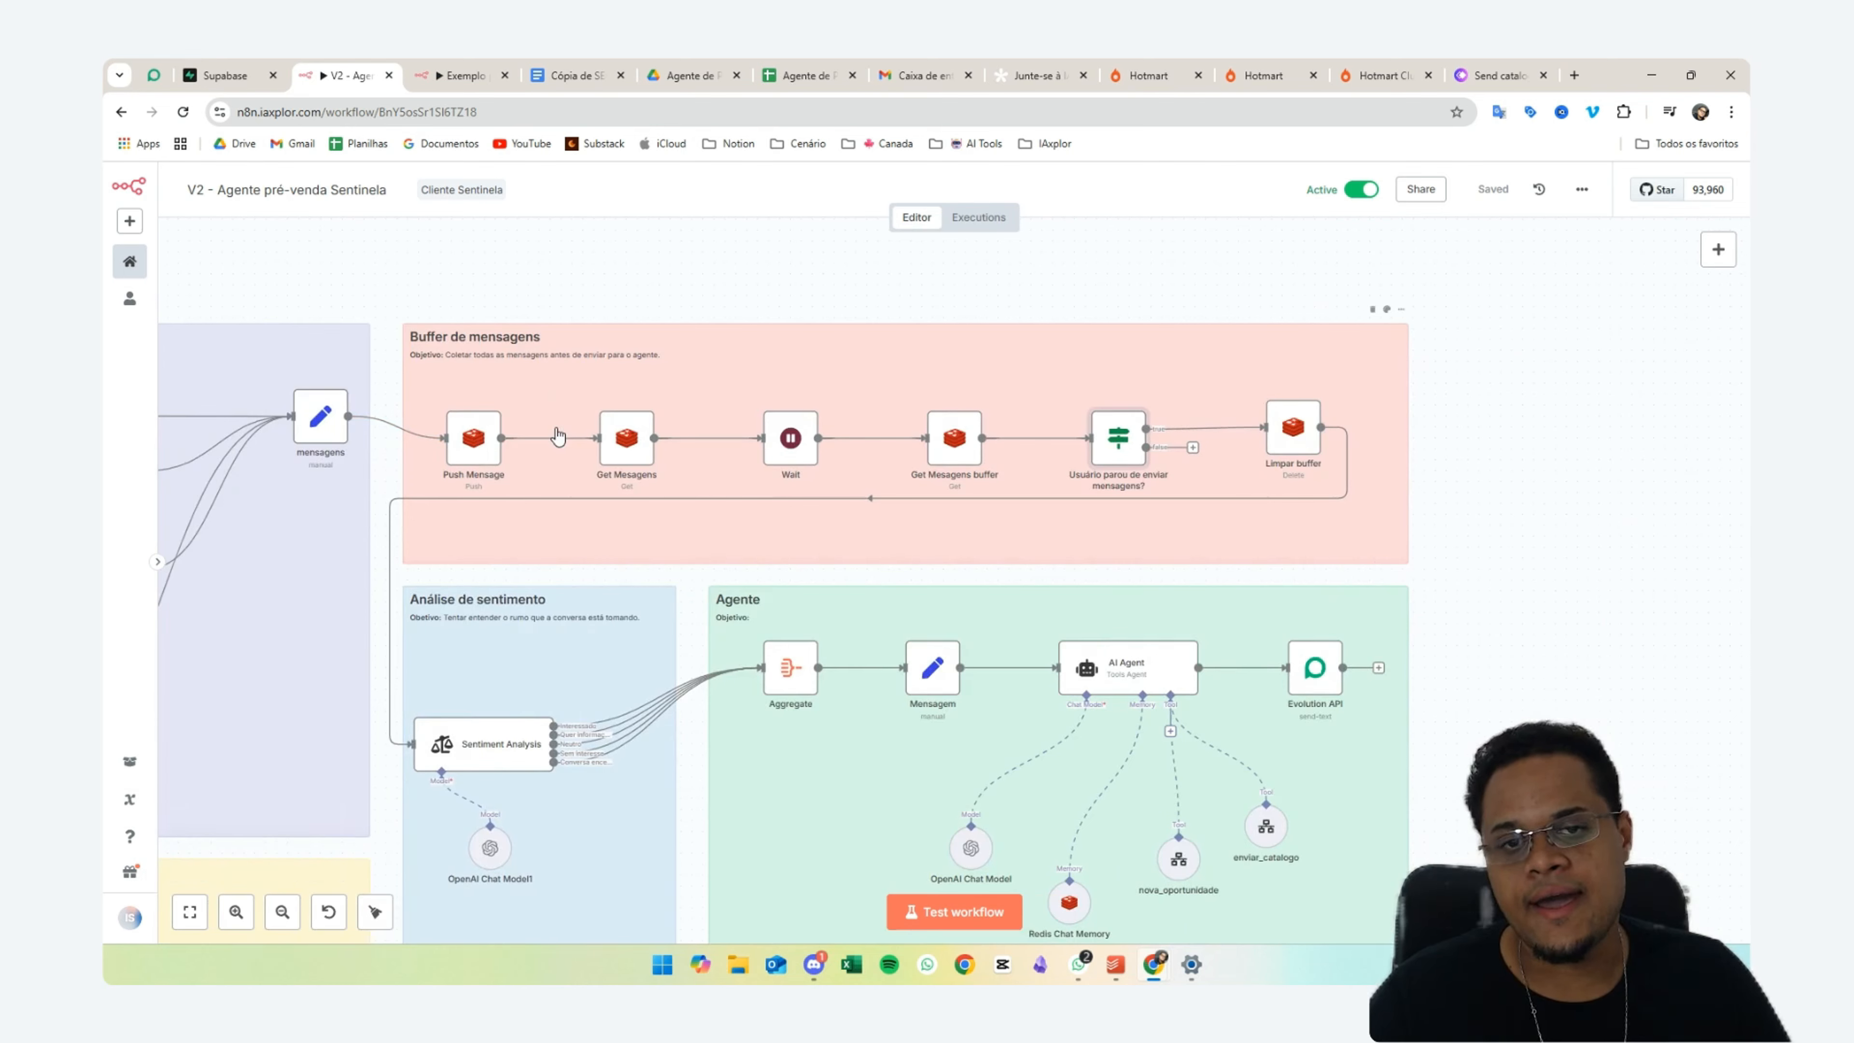
scroll(659, 439, "up", 2, "ctrl")
scroll(659, 439, "down", 2, "ctrl")
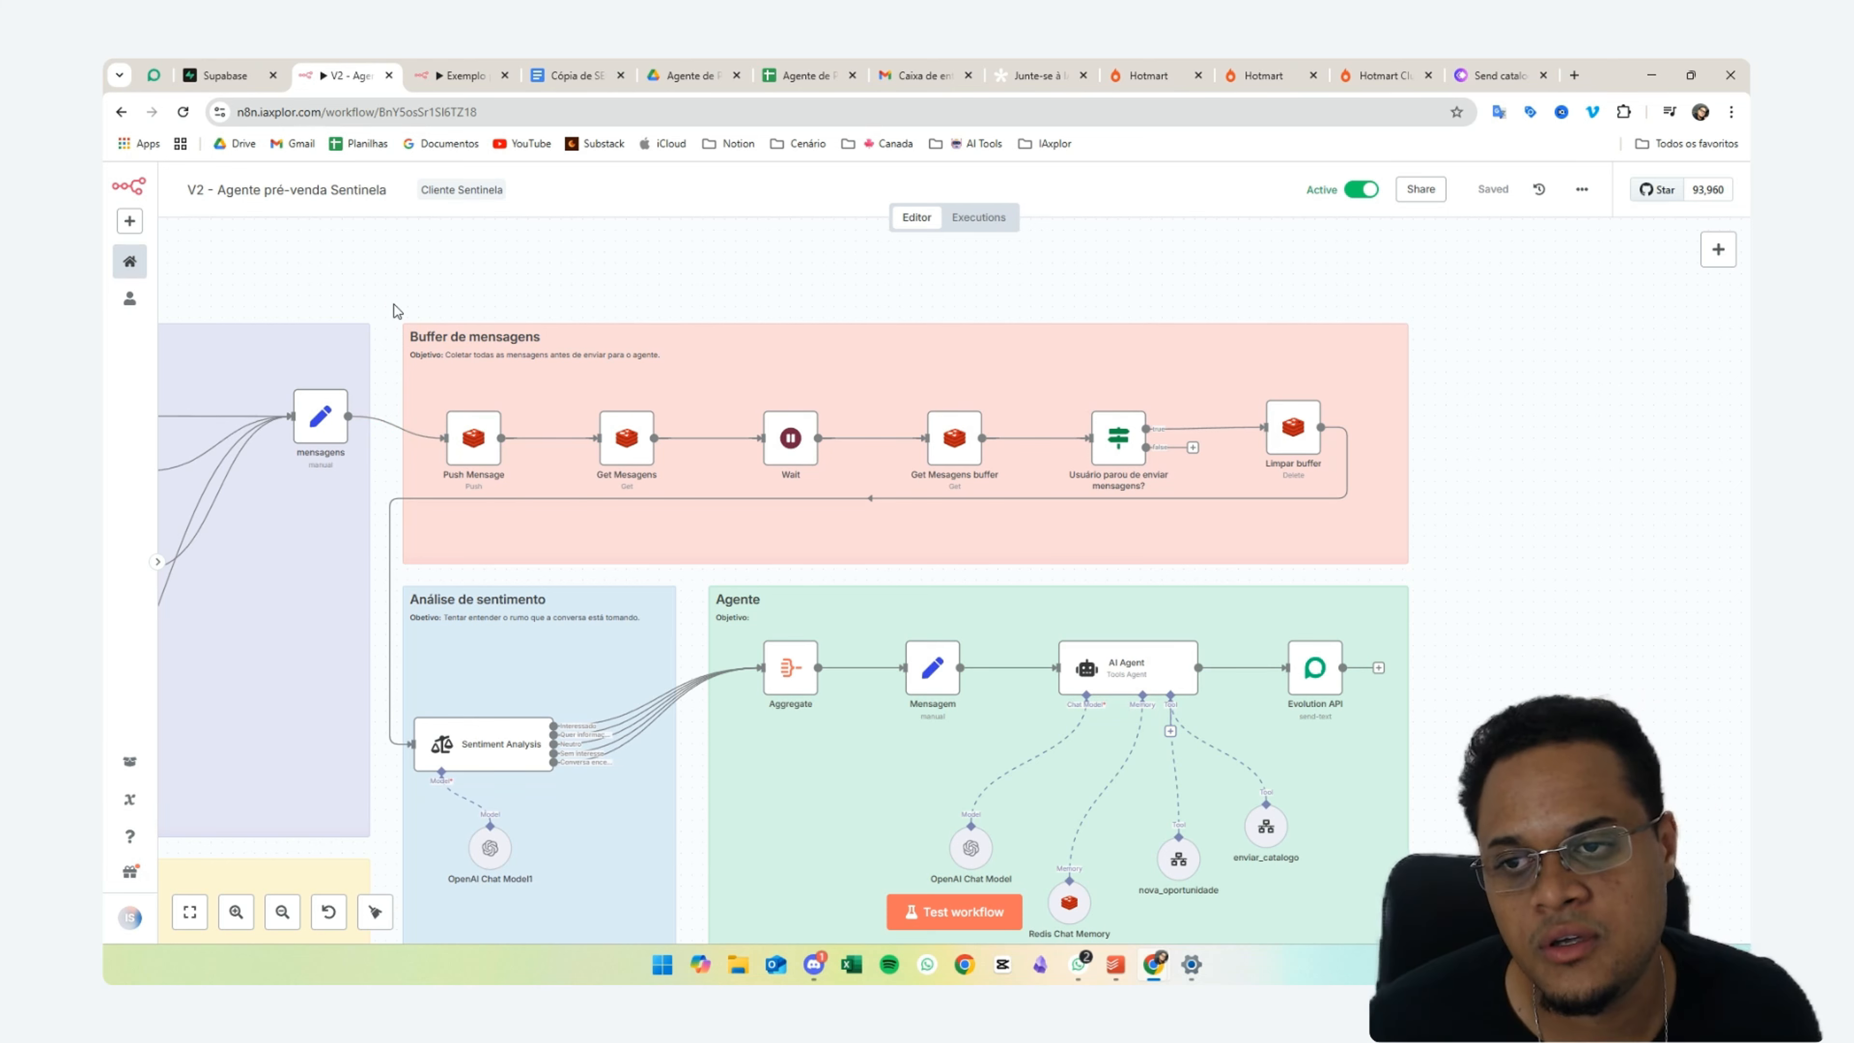
left_click_drag(394, 303, 1469, 589)
key("ctrl+c")
key("ctrl+c")
key("ctrl+c")
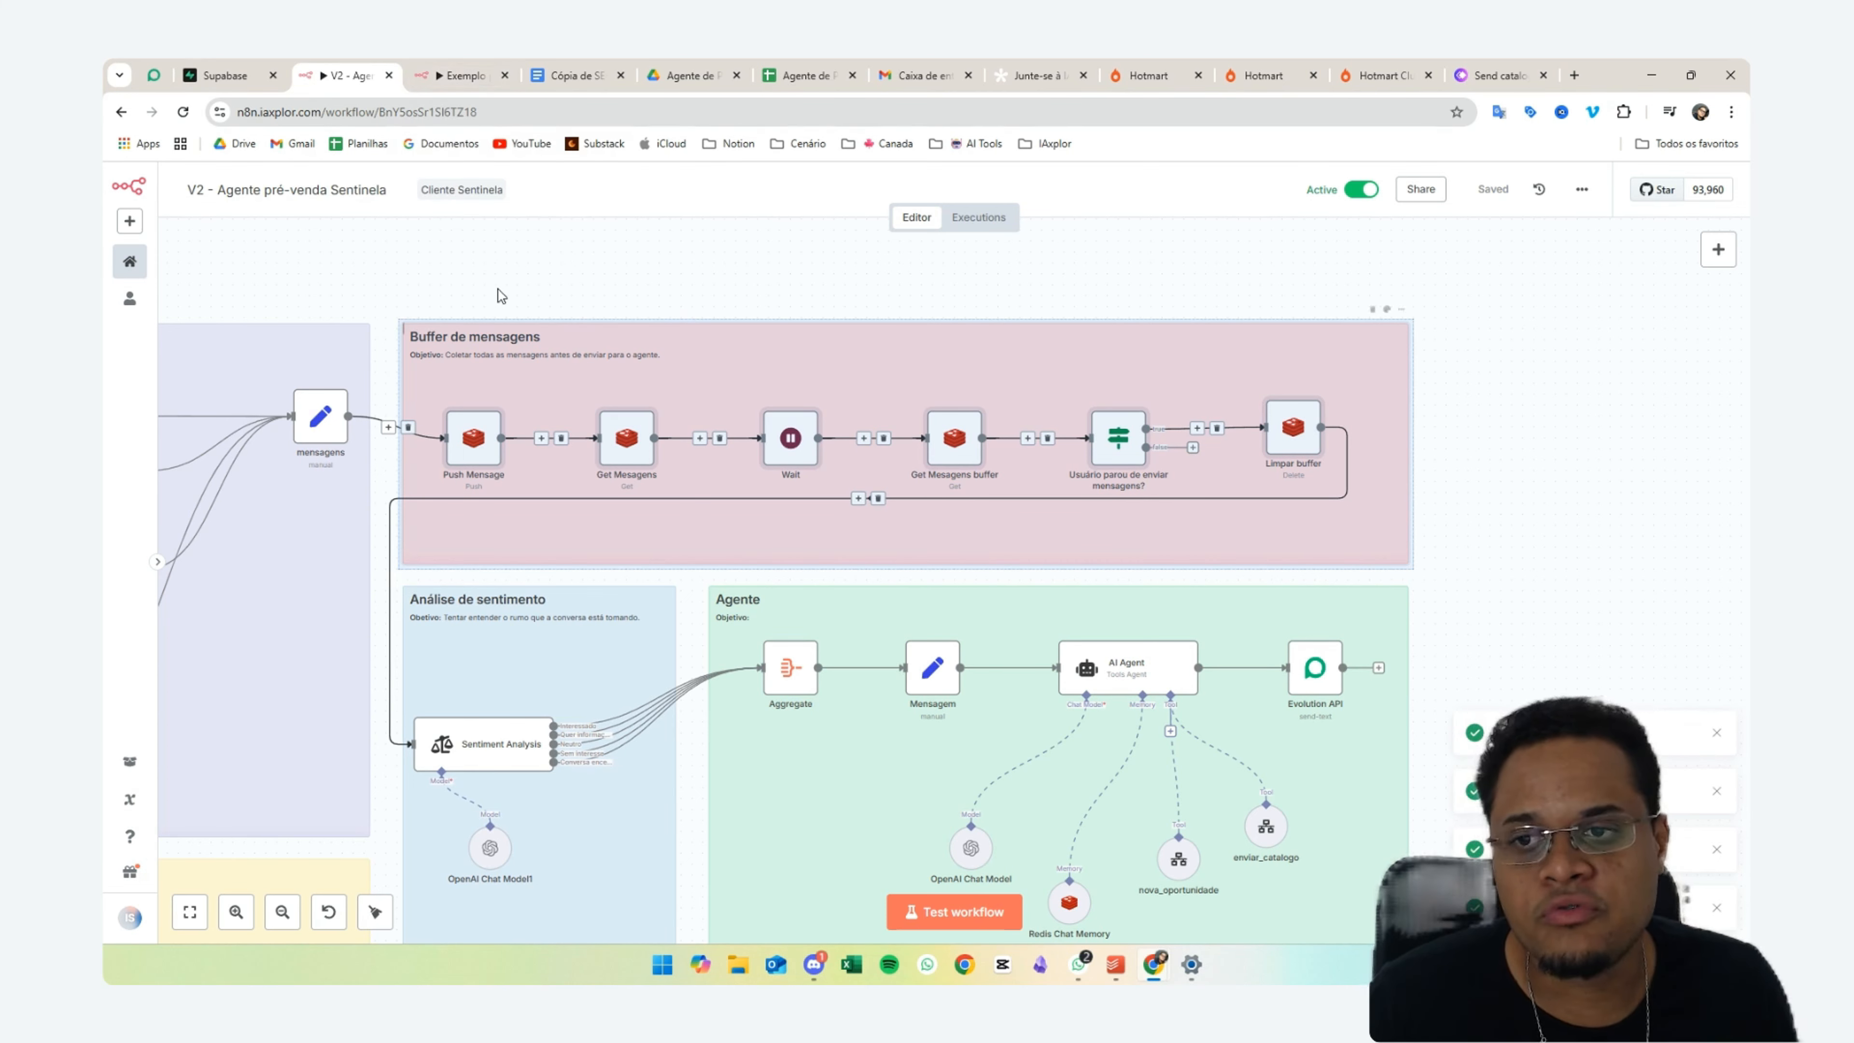
- Switch to the "Exemplo prático - buffer de mensagem" workflow and paste the copied Buffer de mensagens section beside the existing nodes
left_click(463, 75)
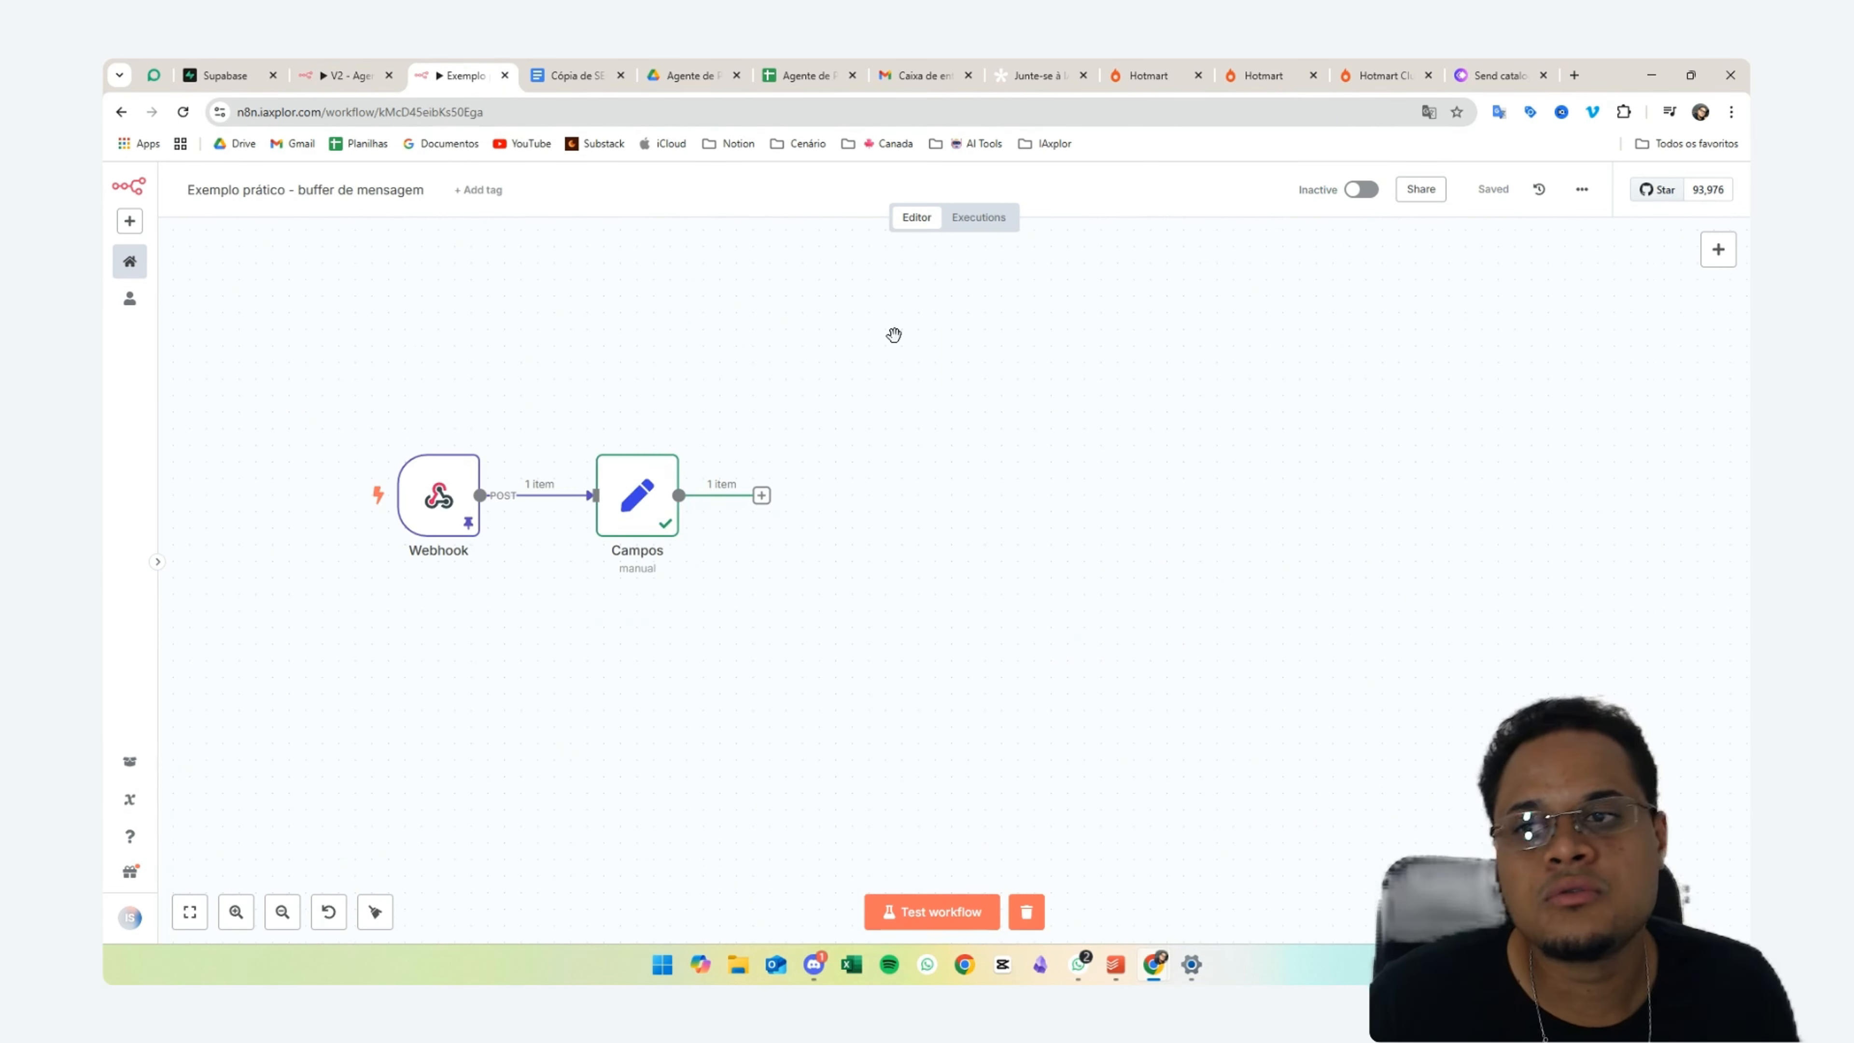
key("ctrl+v")
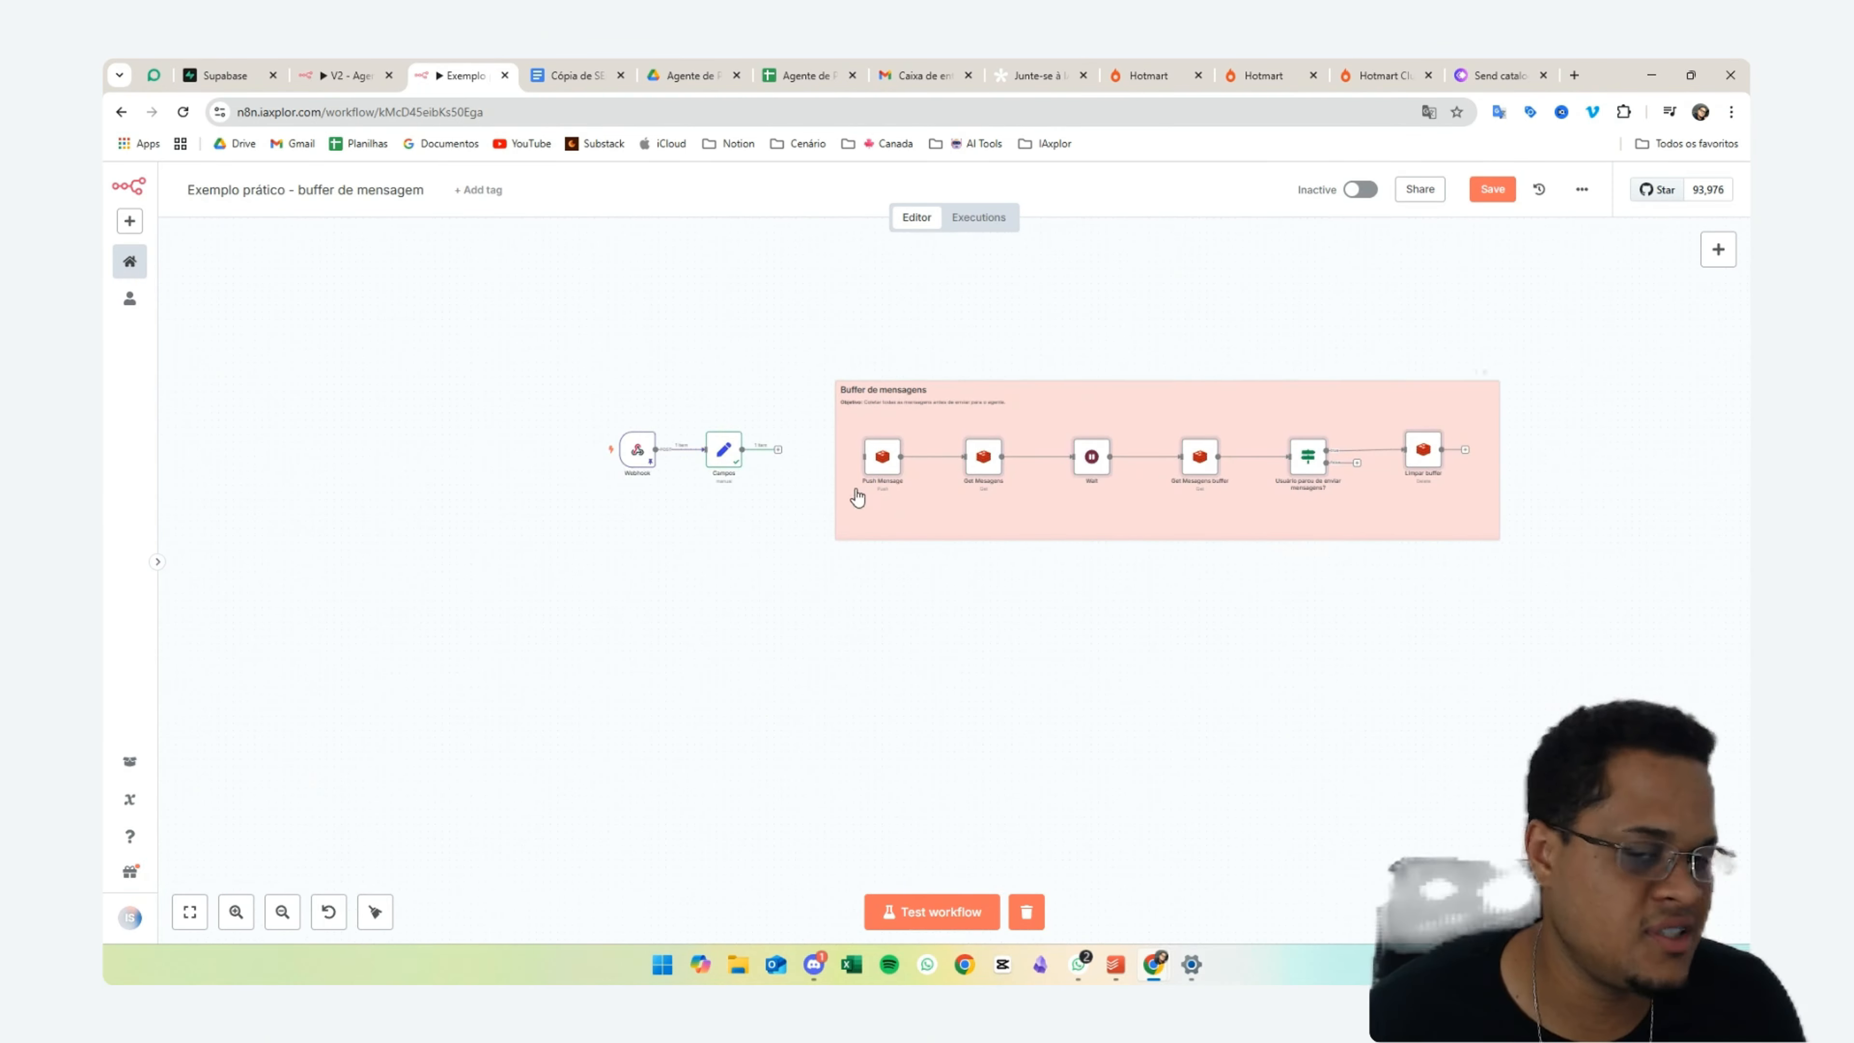
left_click_drag(1683, 656, 1681, 654)
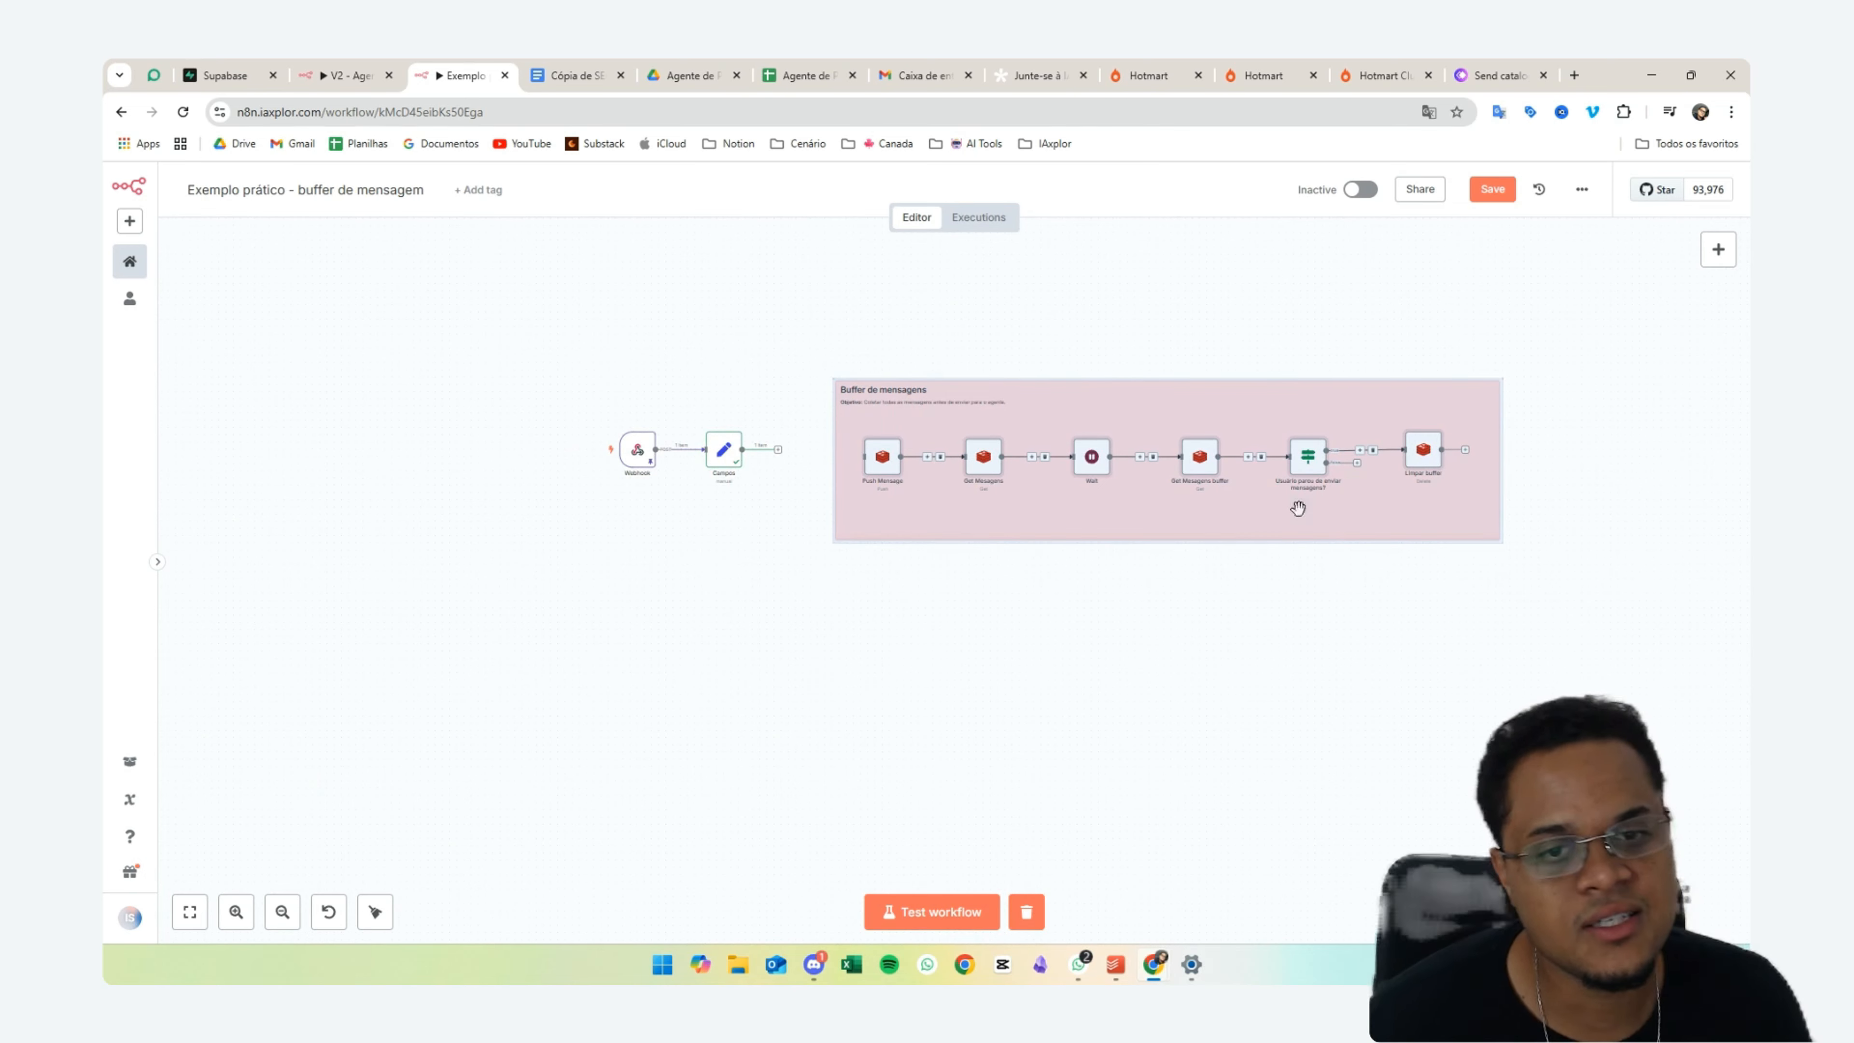
key("shift+alt+t")
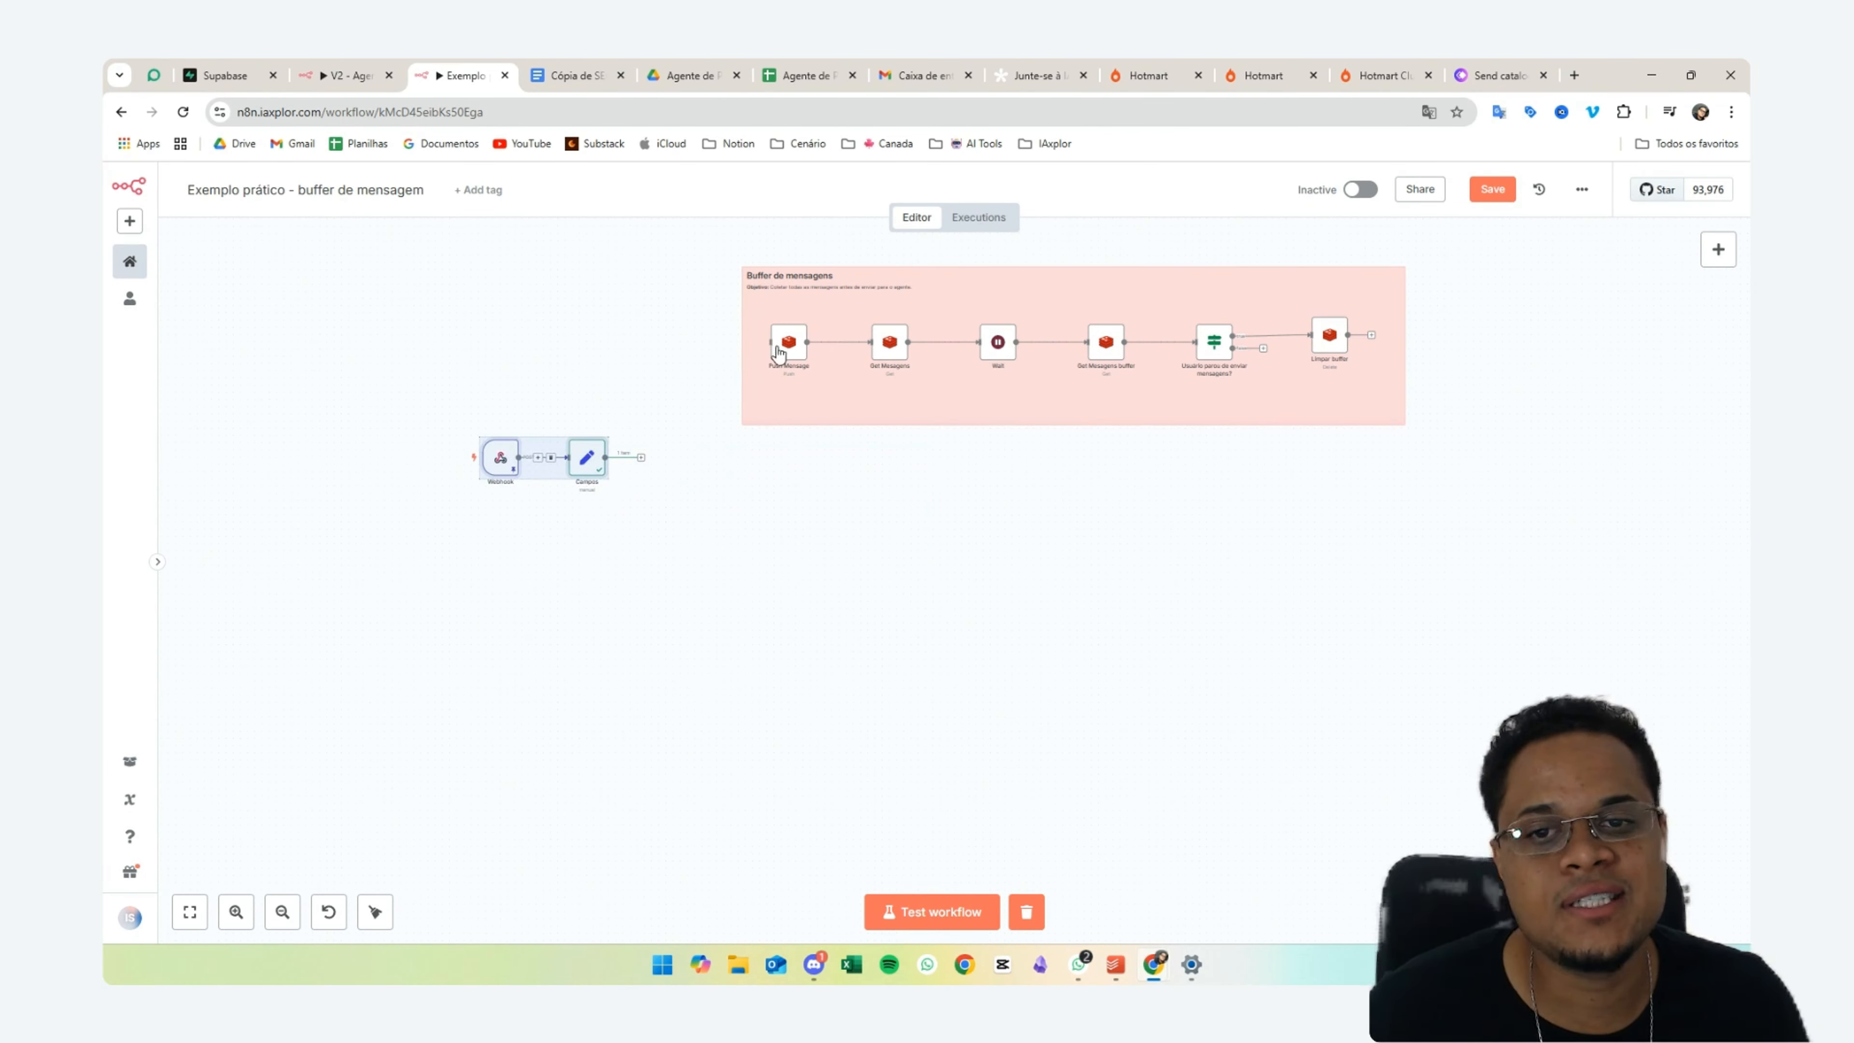
- Move the Webhook and Campos nodes together below the pasted Buffer de mensagens section and deselect them
left_click_drag(592, 476, 699, 549)
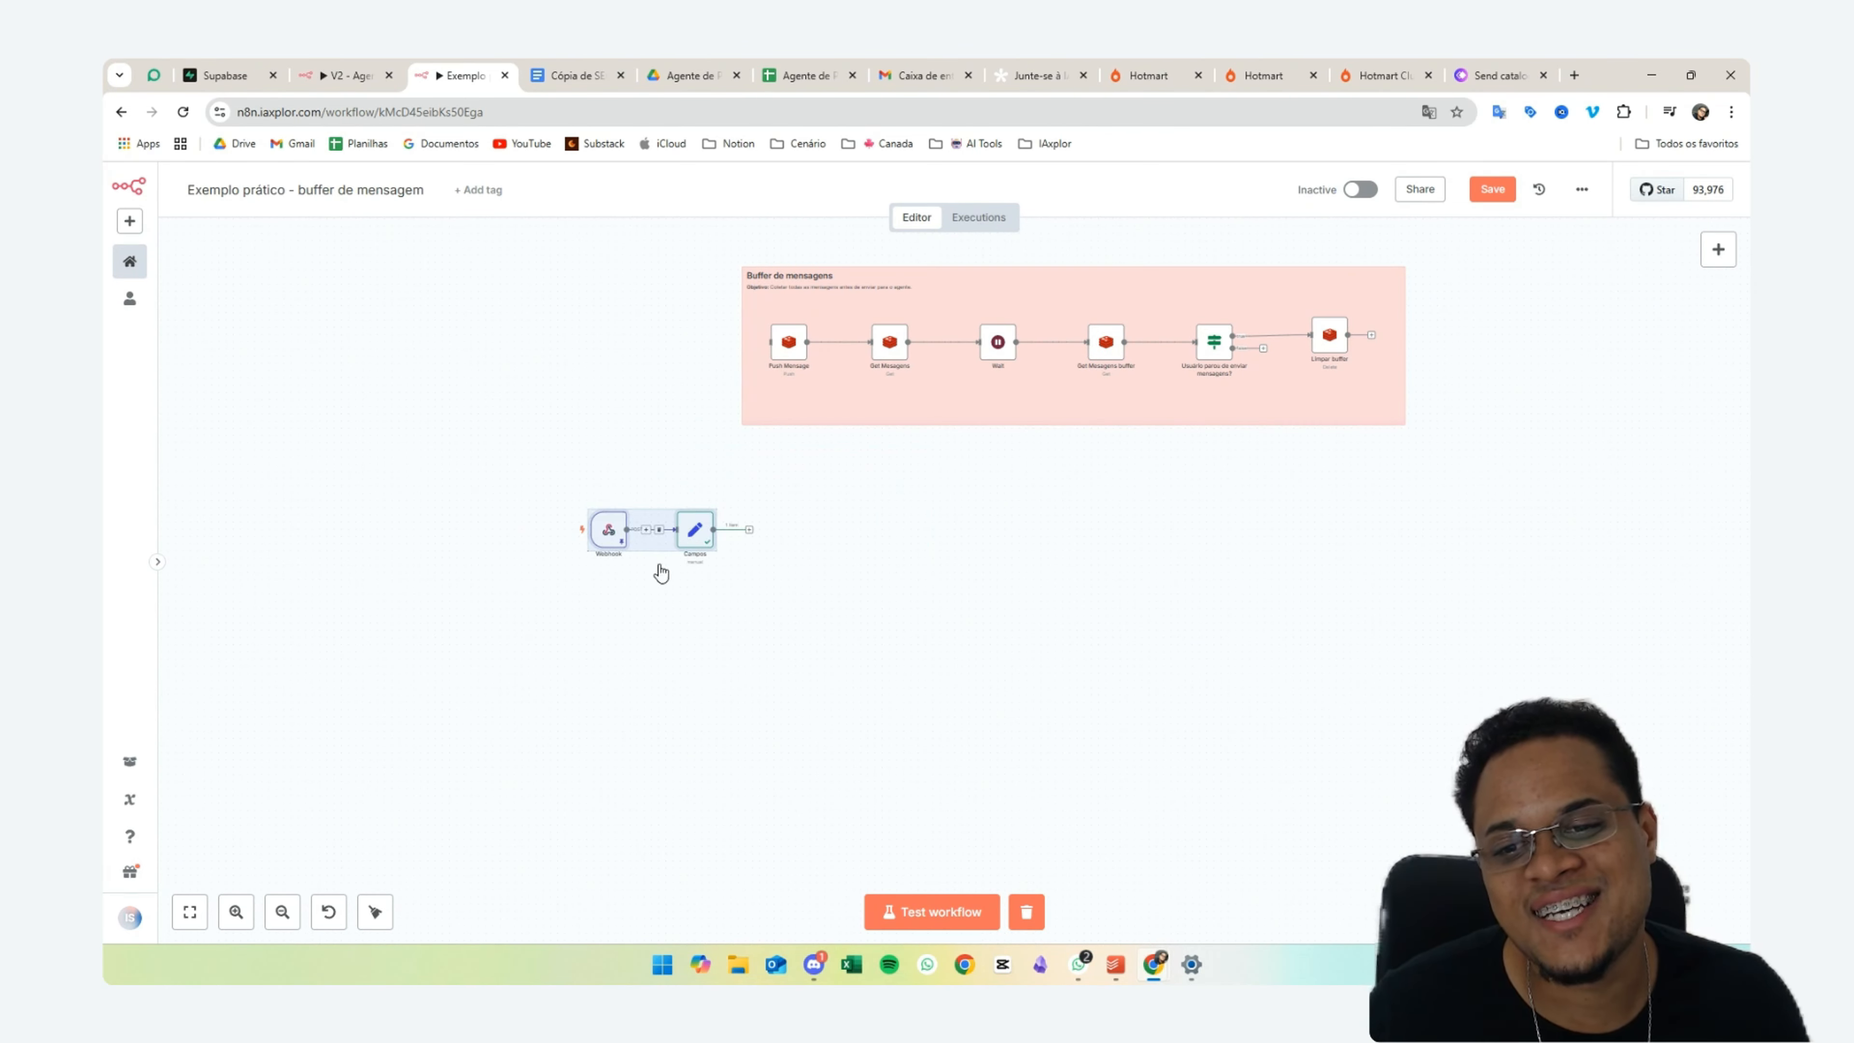
scroll(668, 574, "up", 3)
scroll(742, 573, "down", 2)
left_click(900, 488)
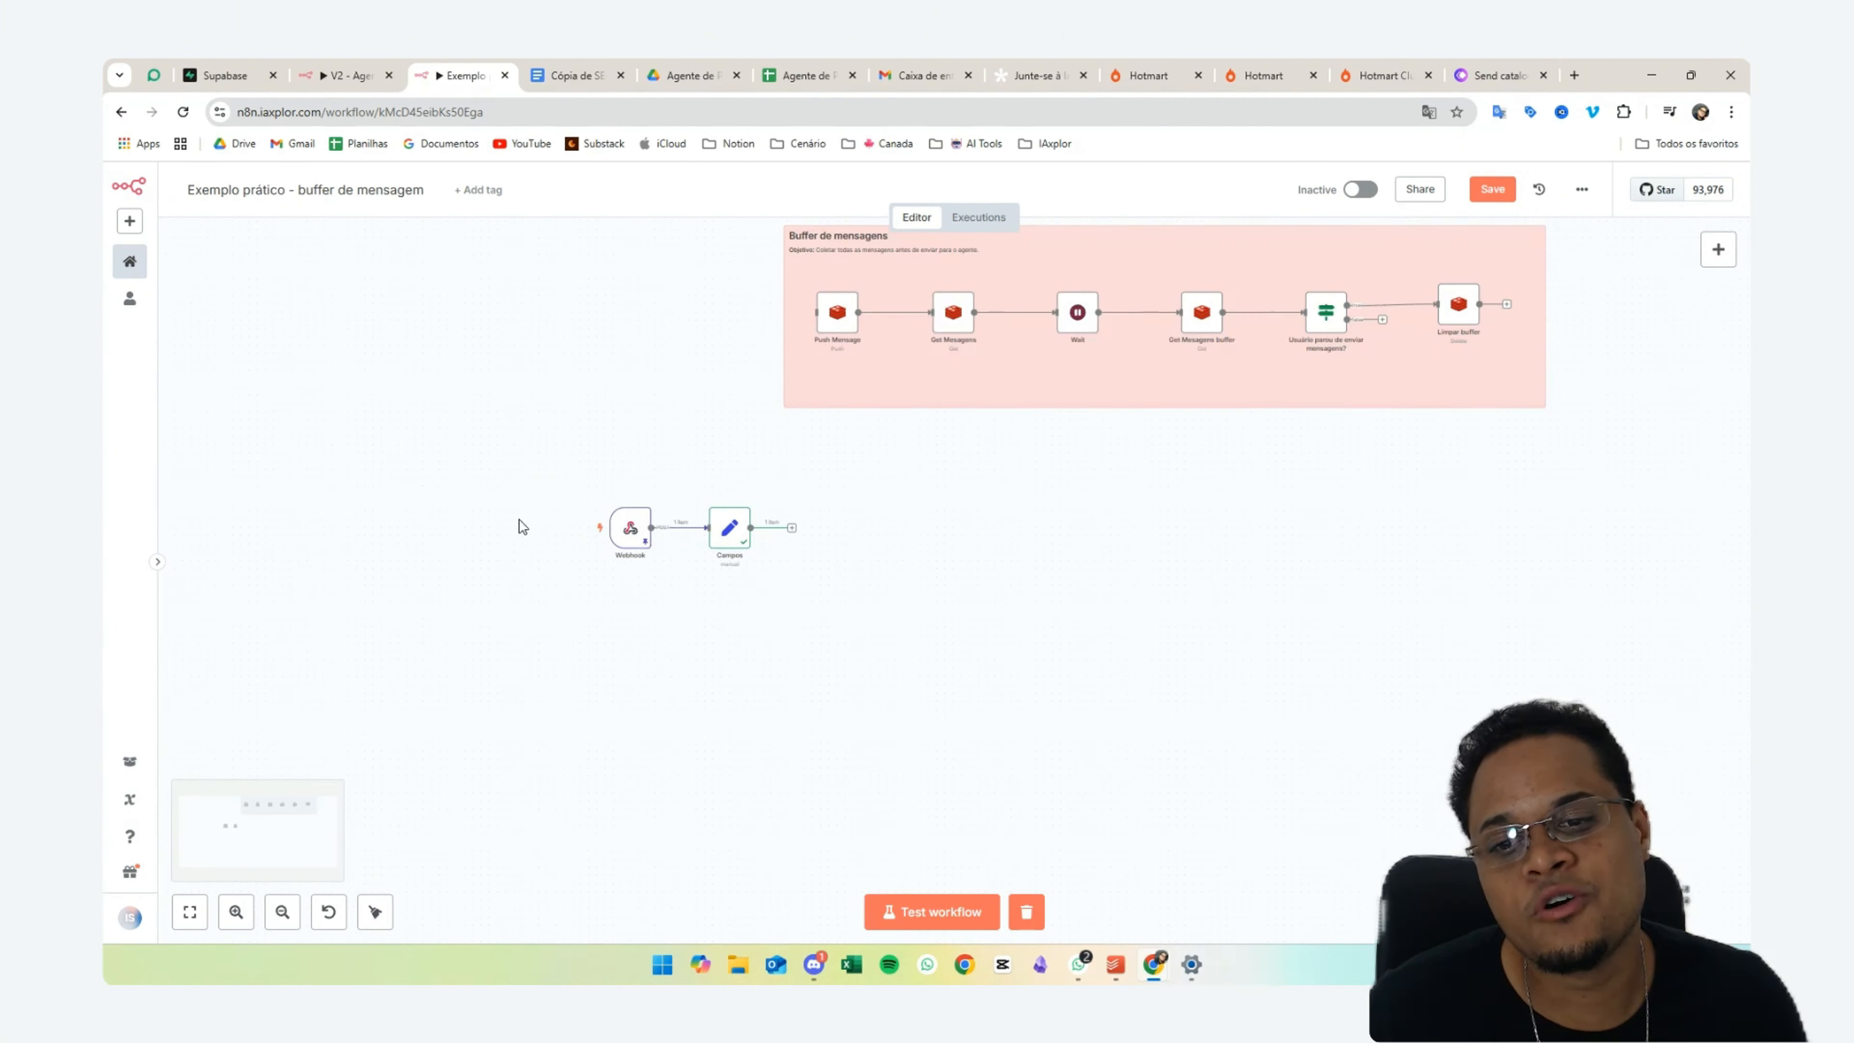
- Review the Webhook node's pinned output and the Campos node's contato, instance and mensagem mappings, and return to the canvas
double_click(630, 530)
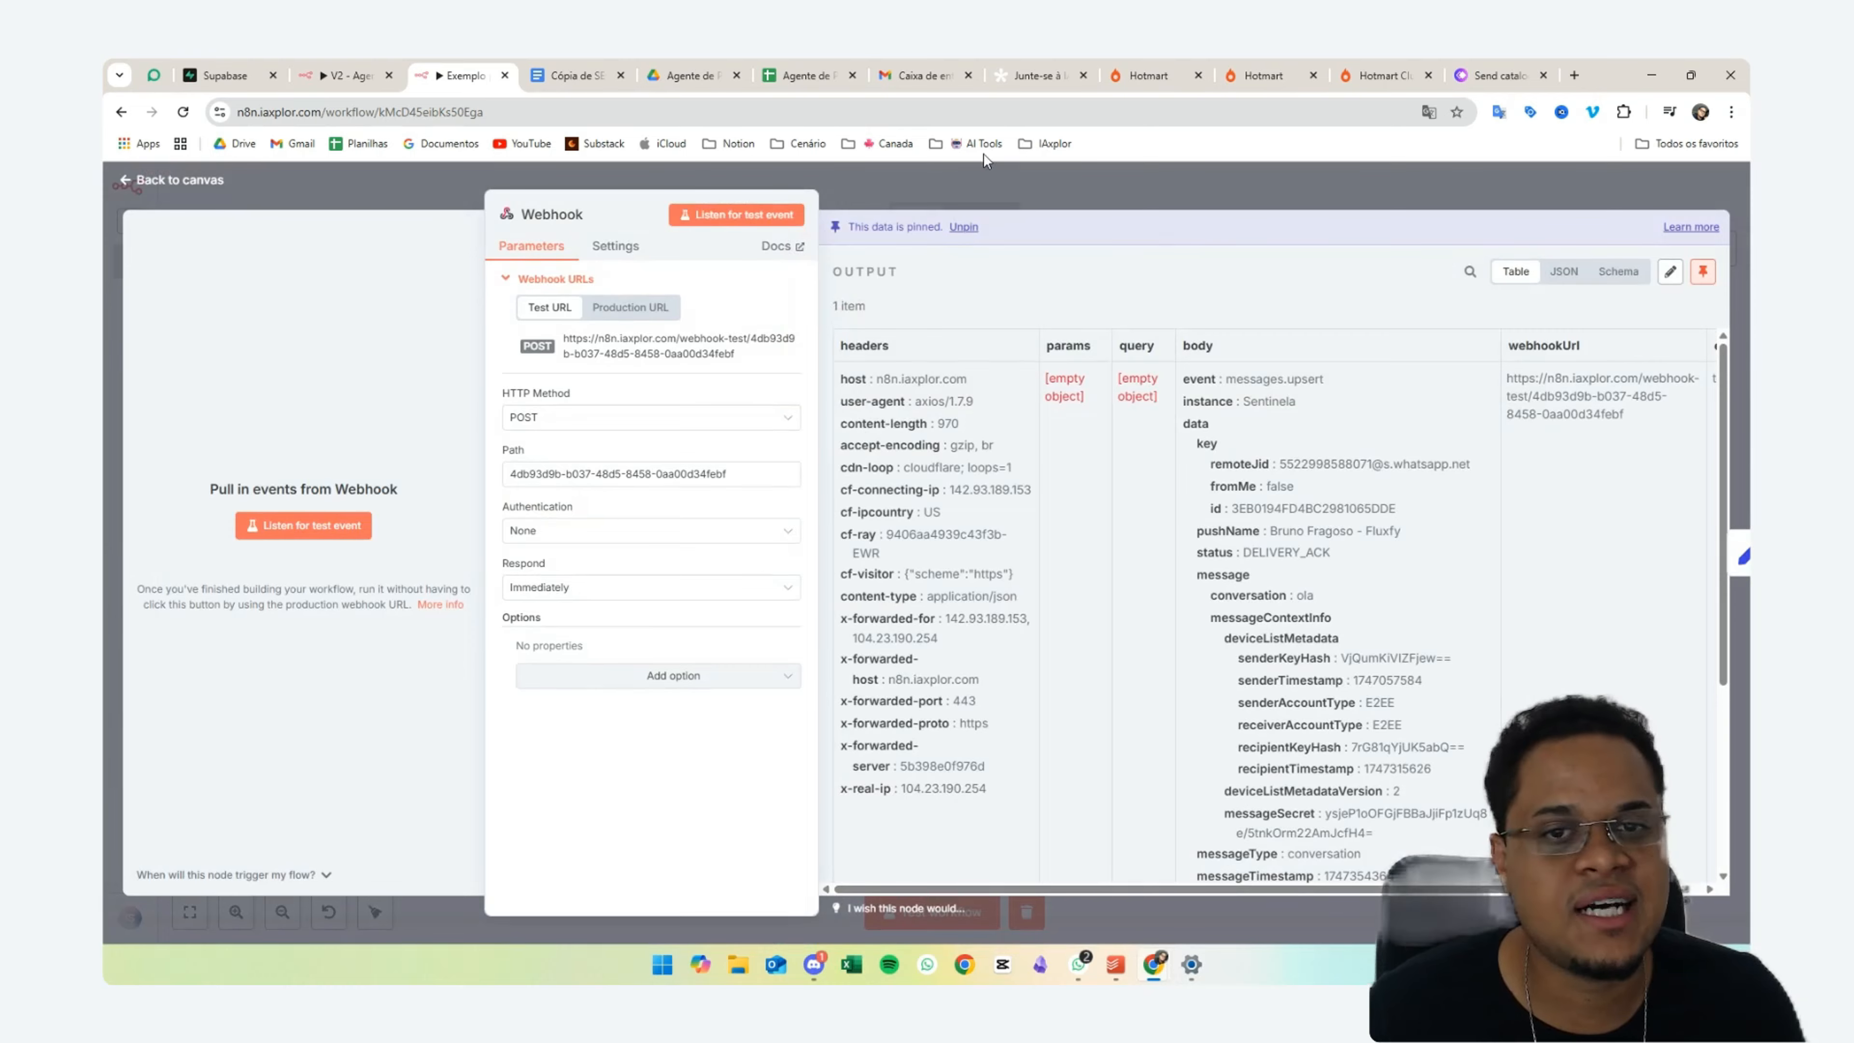
left_click(1011, 183)
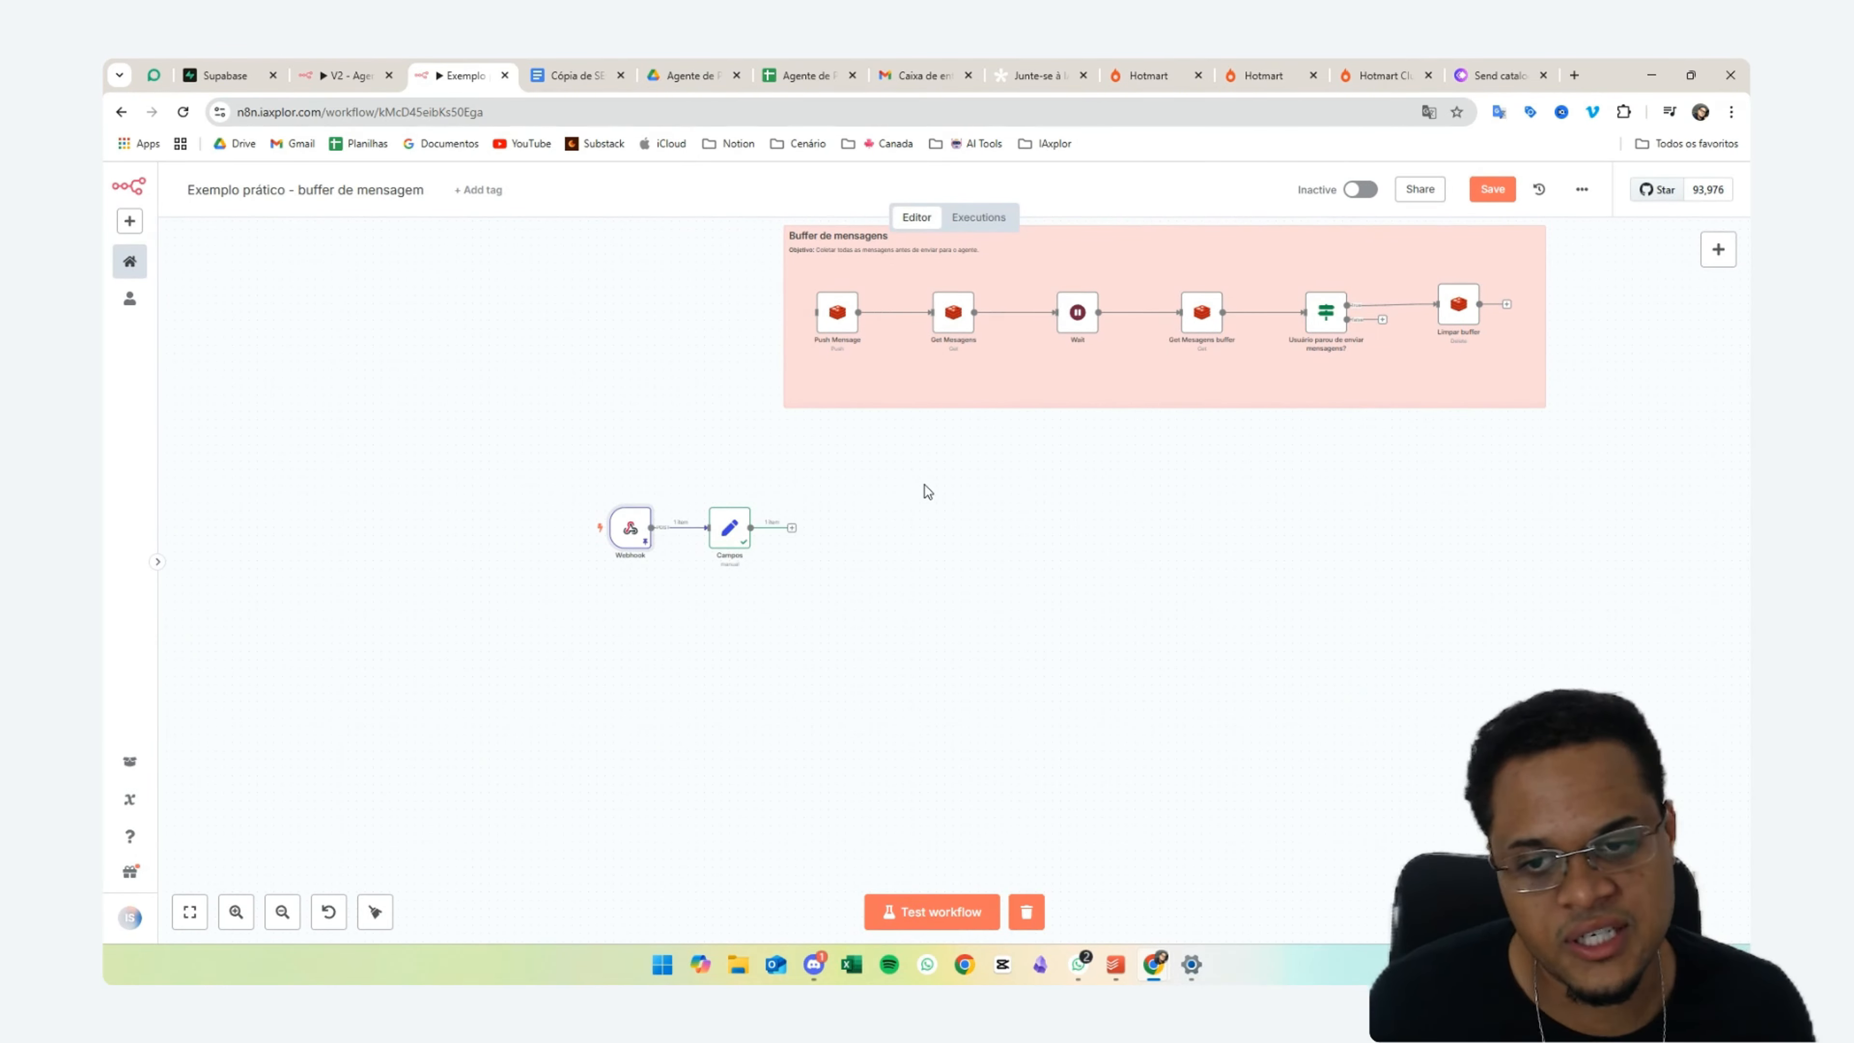
double_click(741, 533)
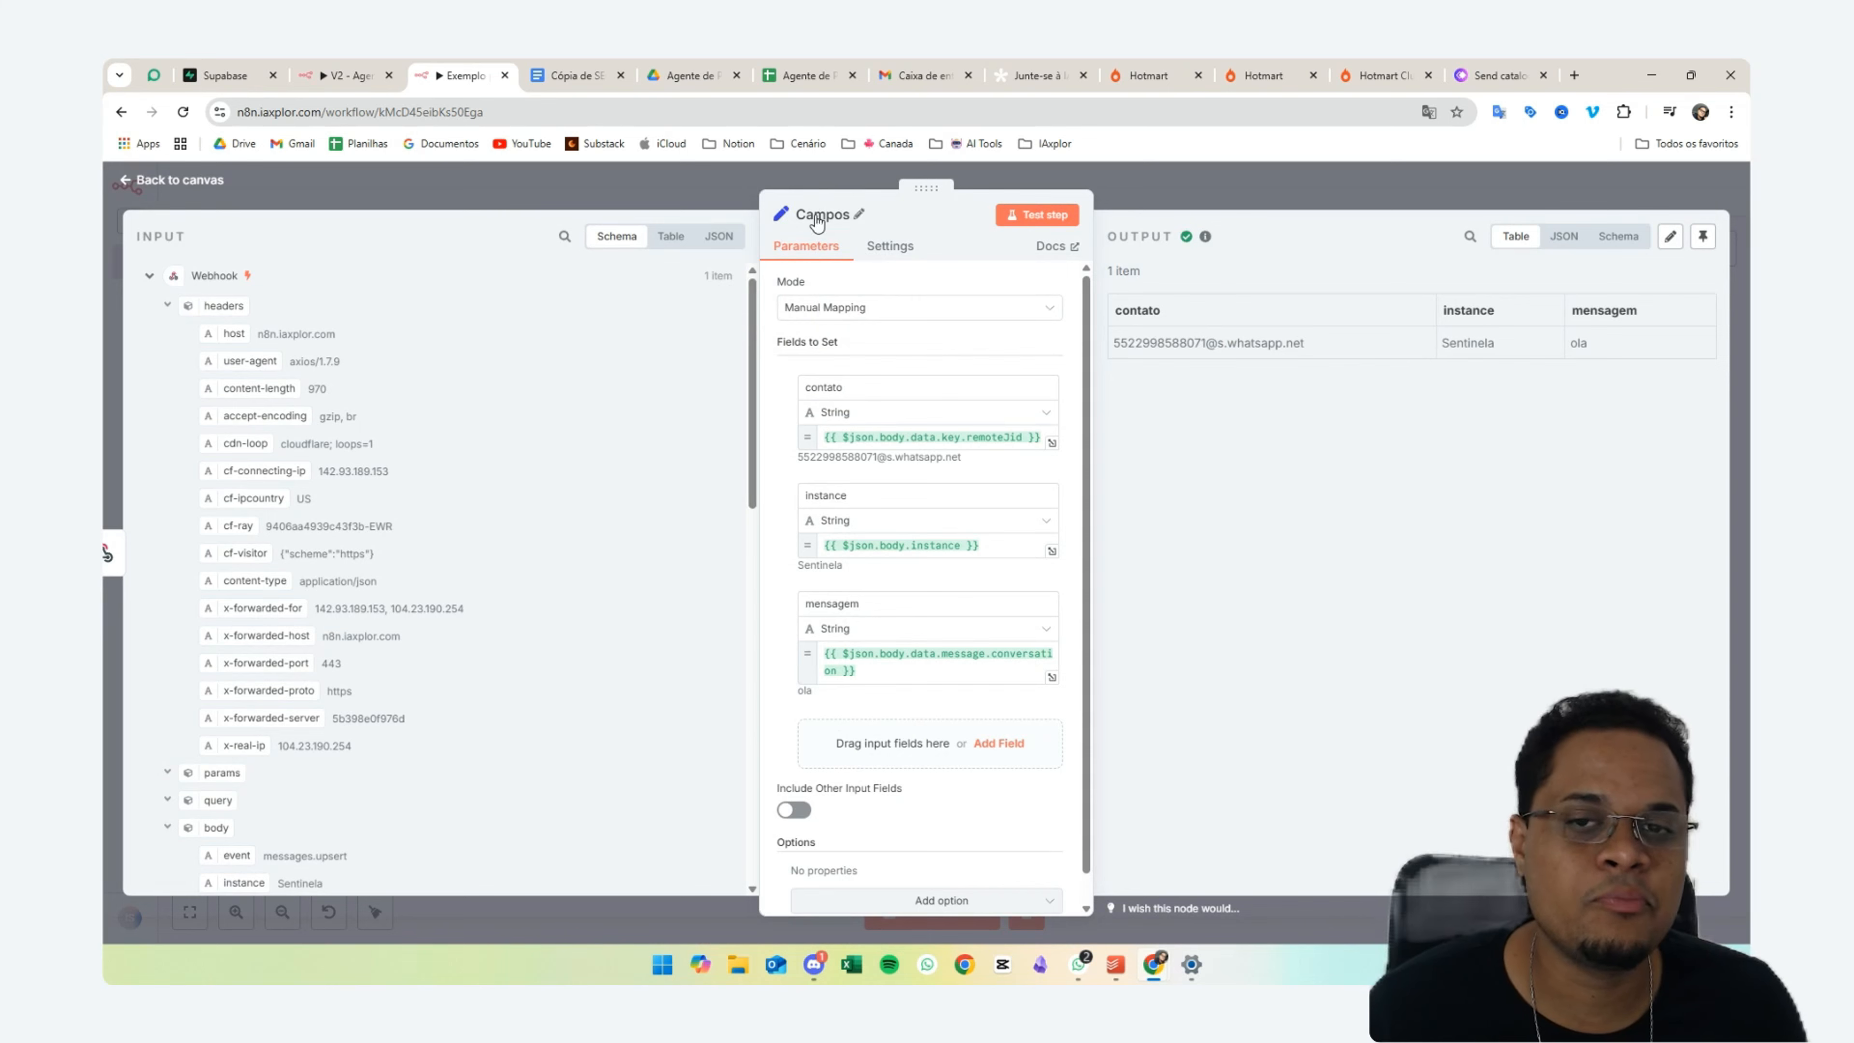
scroll(921, 408, "down", 1)
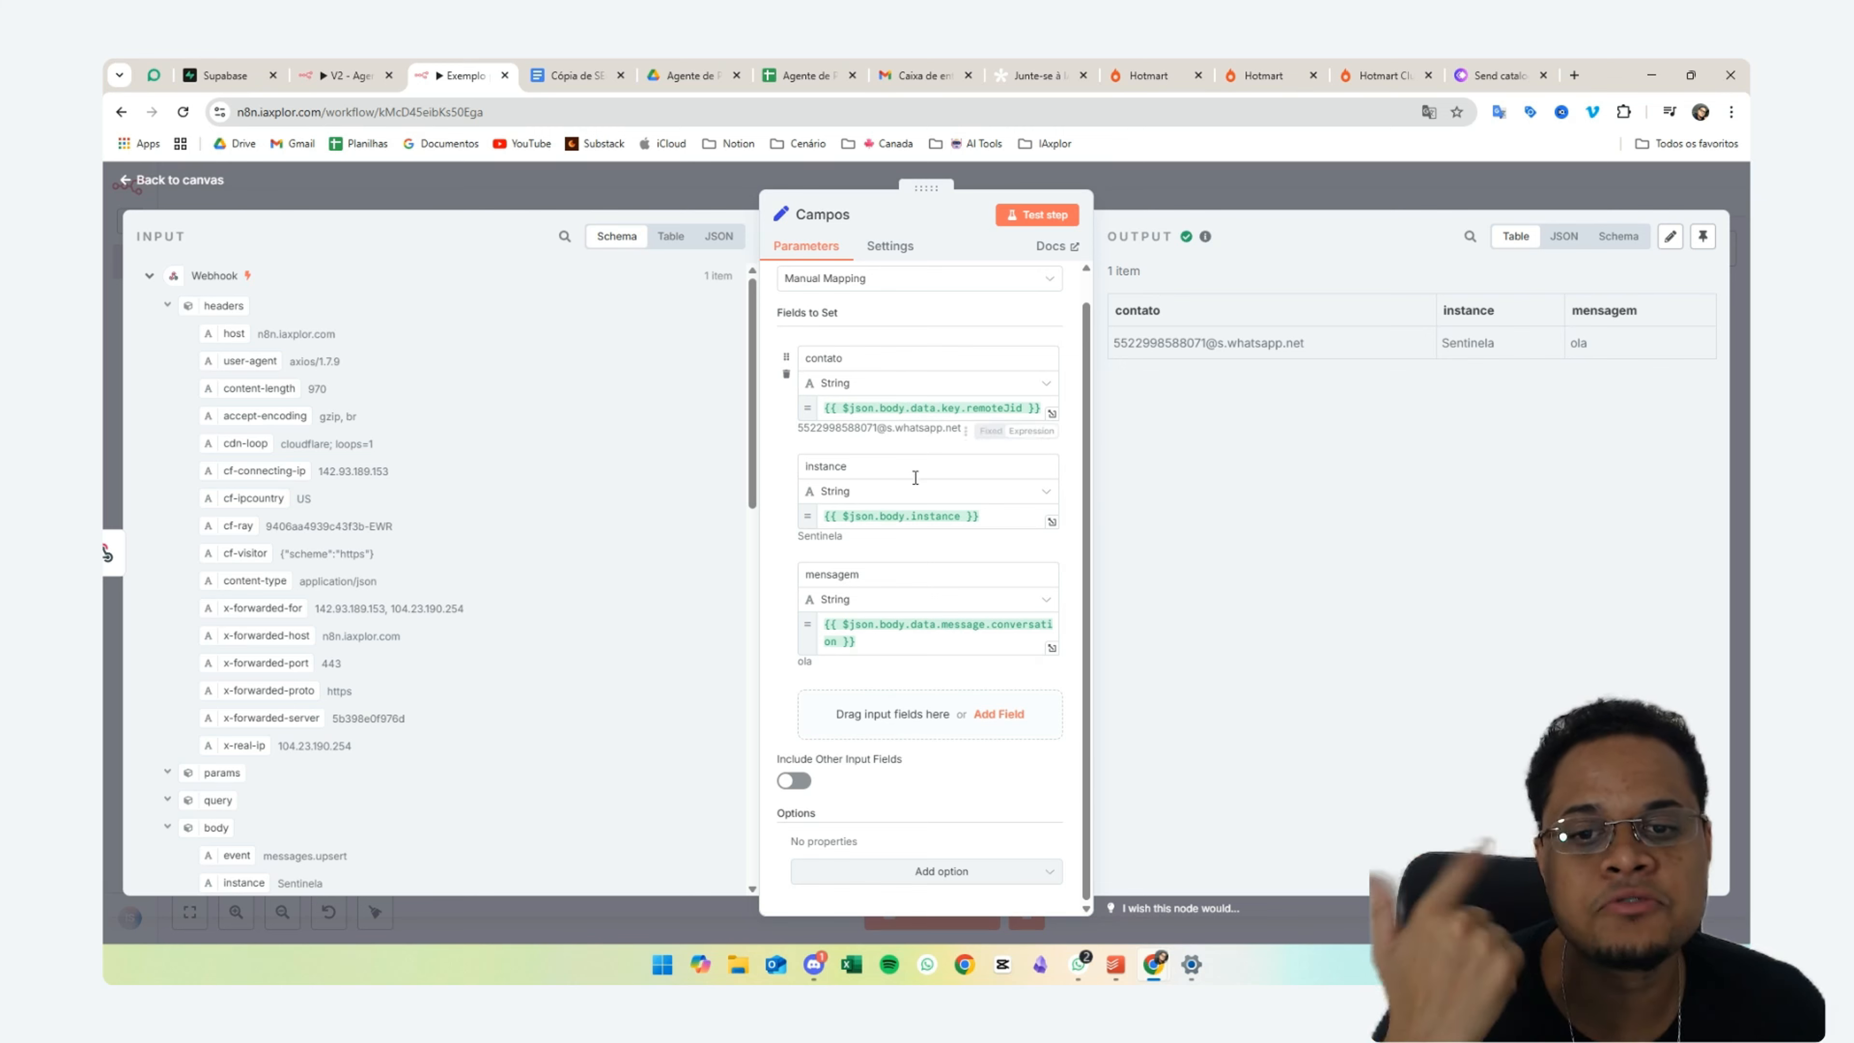
left_click(653, 194)
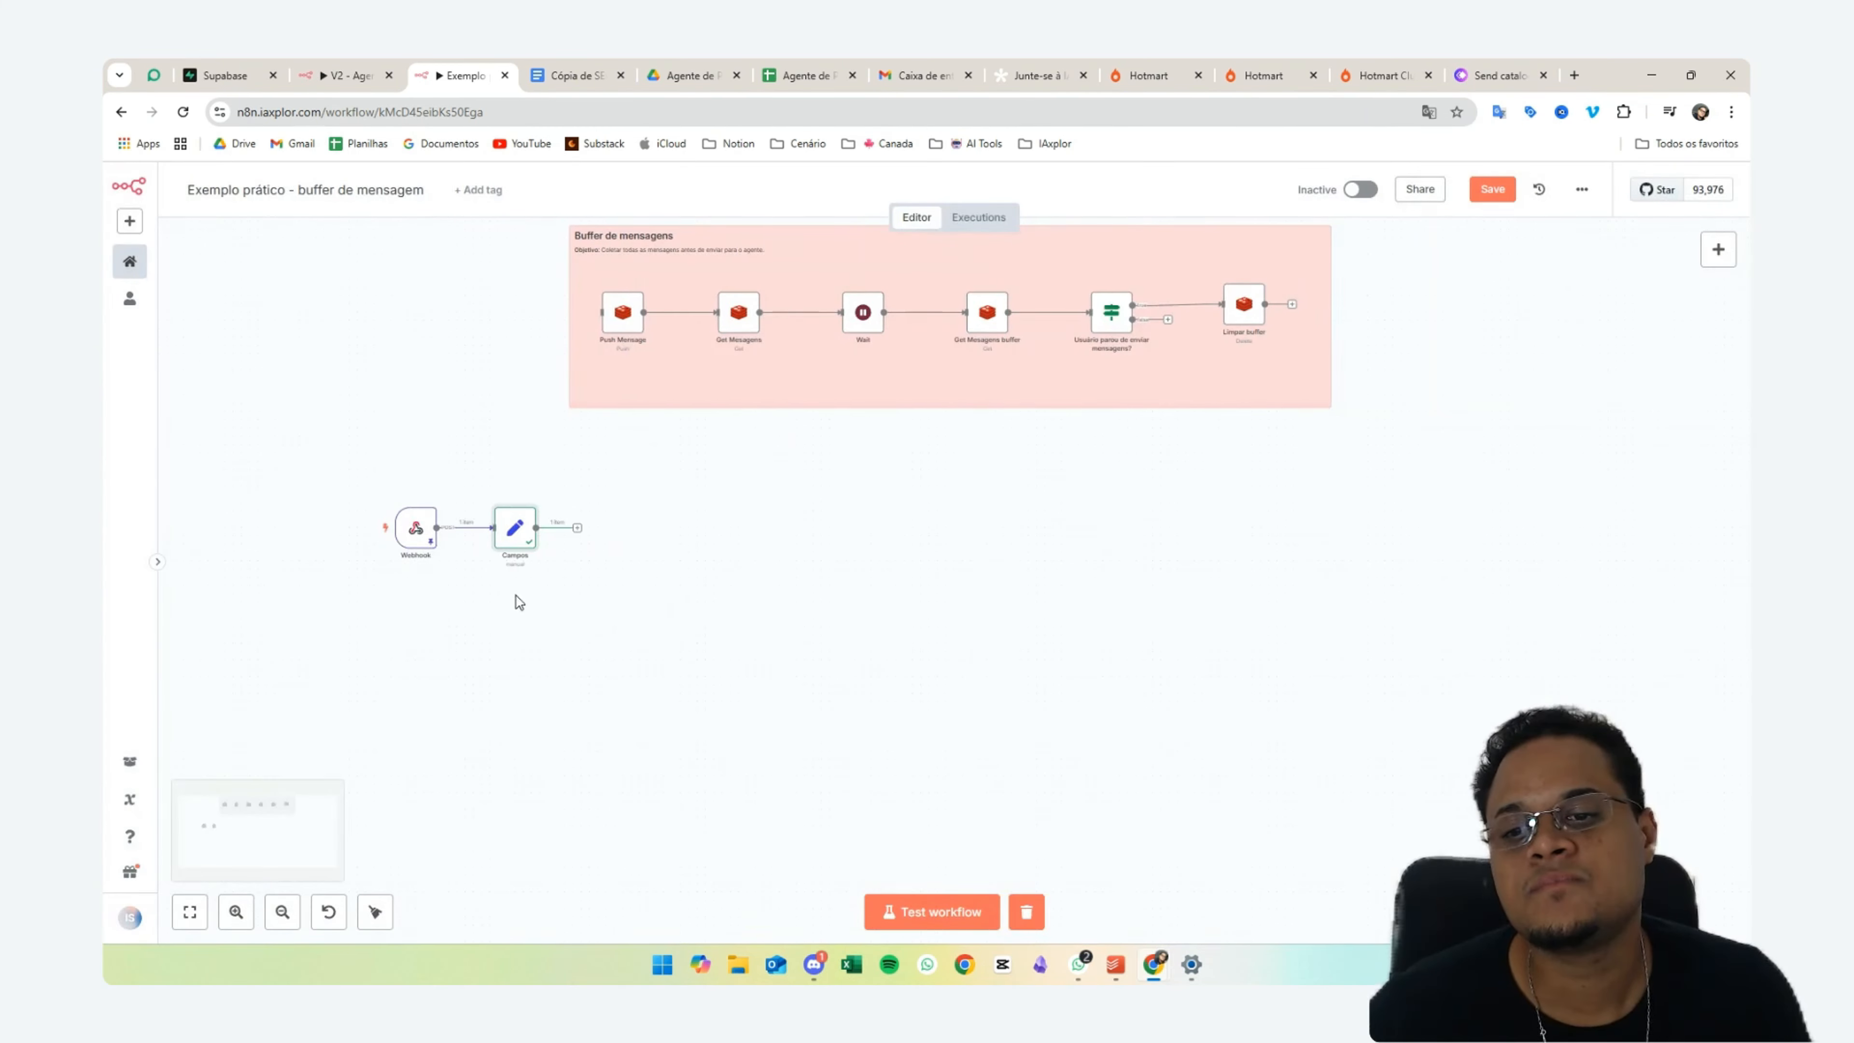
- Add a Redis node with the "Push data to a redis list" action after the Campos node
left_click_drag(390, 468, 764, 717)
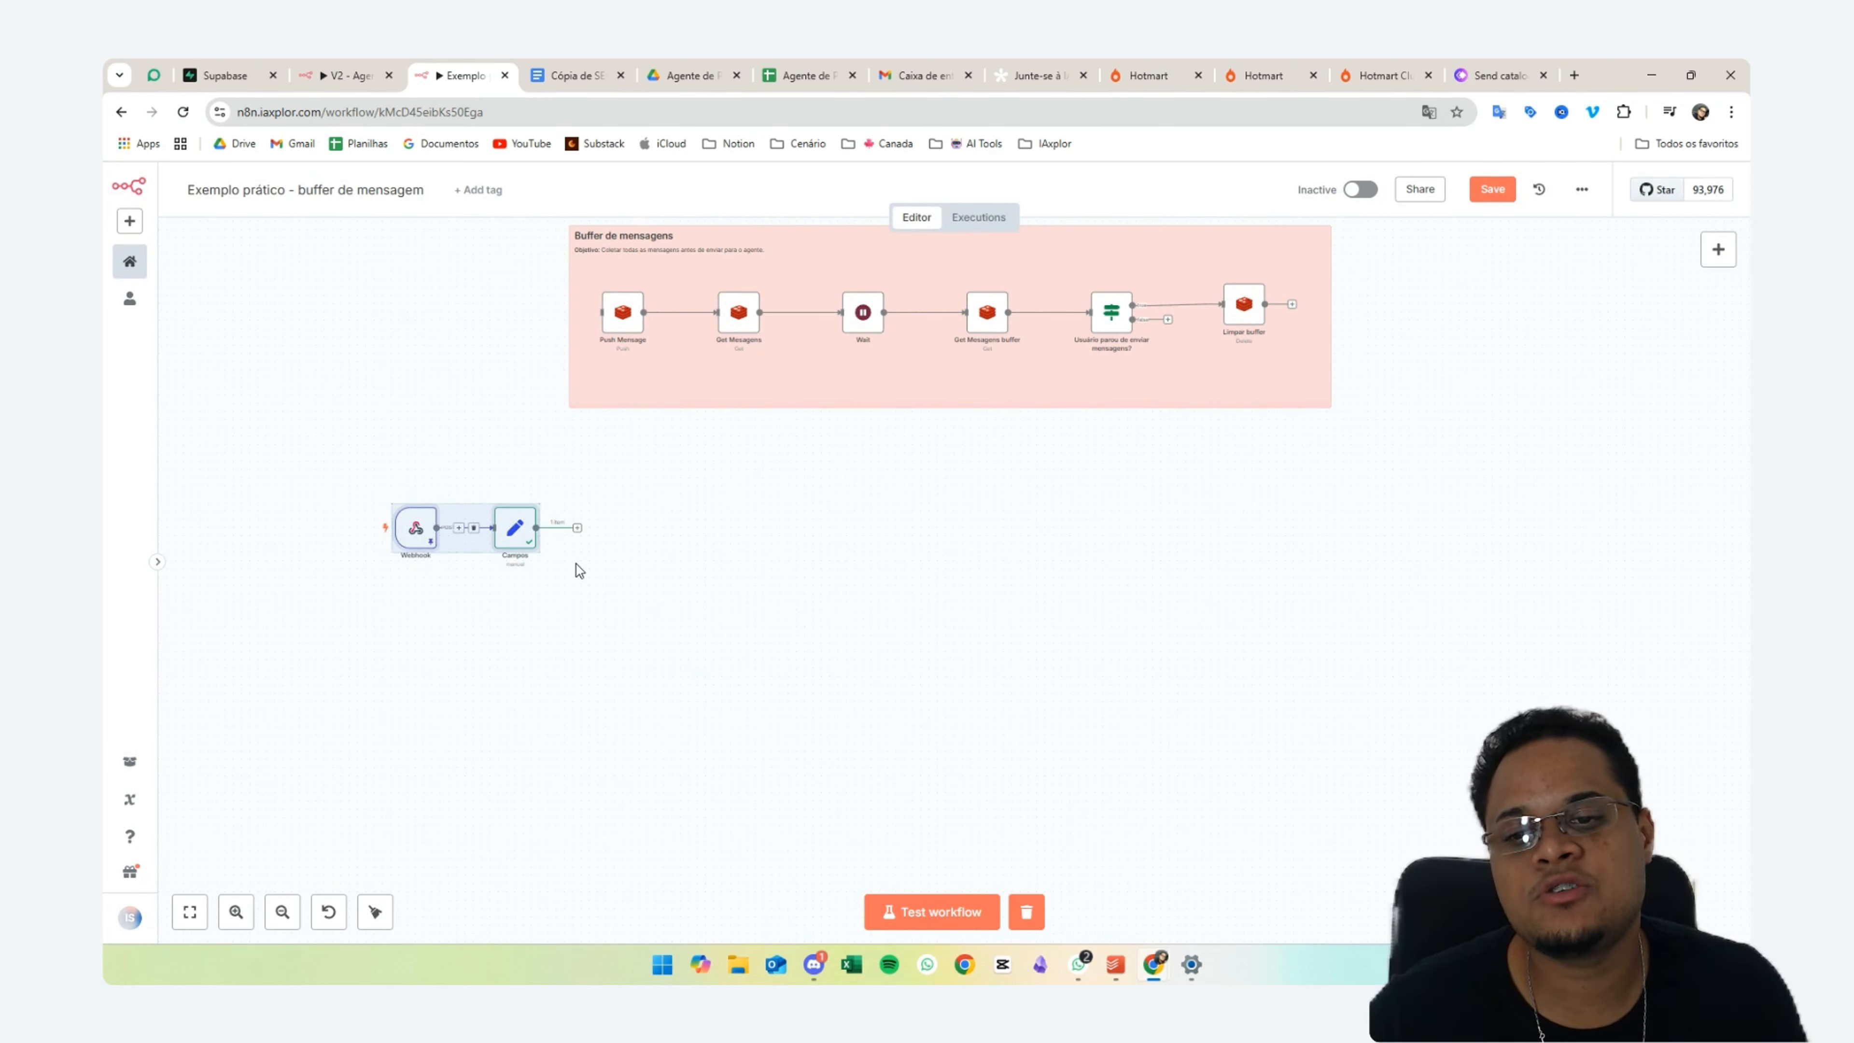
left_click(578, 571)
left_click_drag(478, 486, 648, 605)
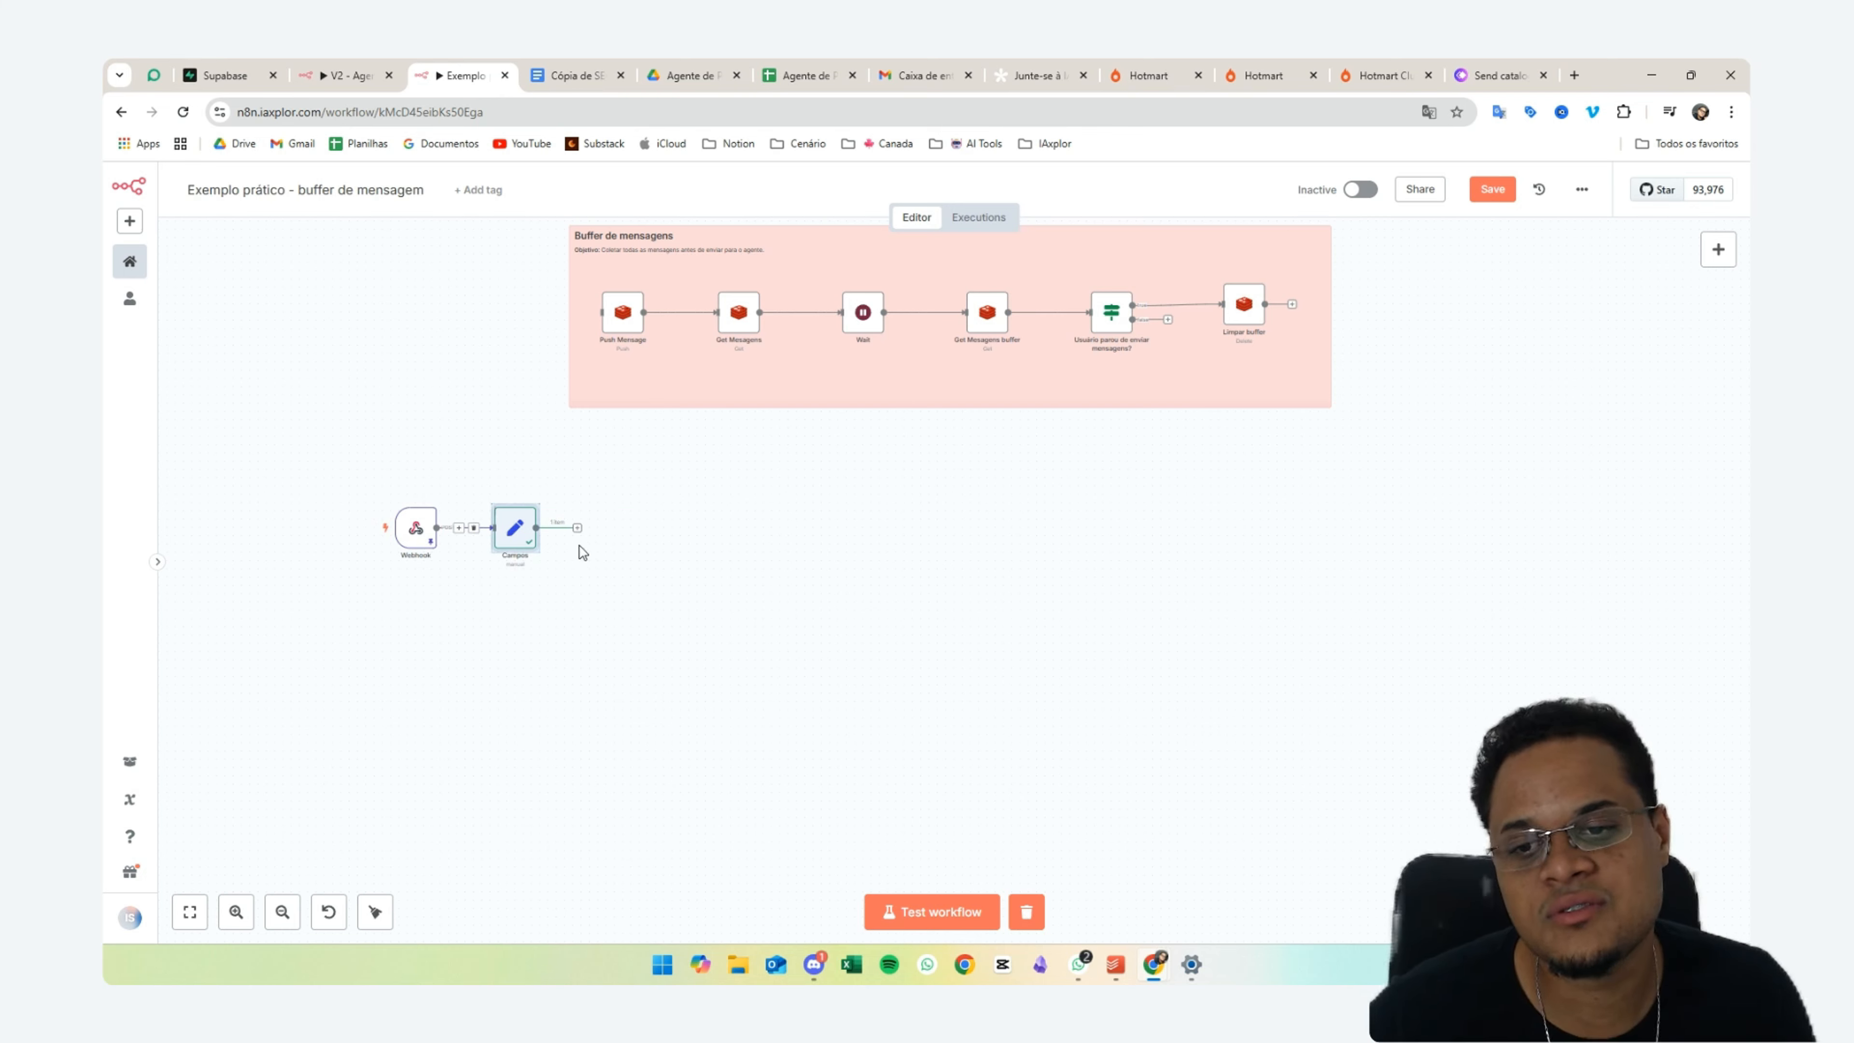
left_click(577, 528)
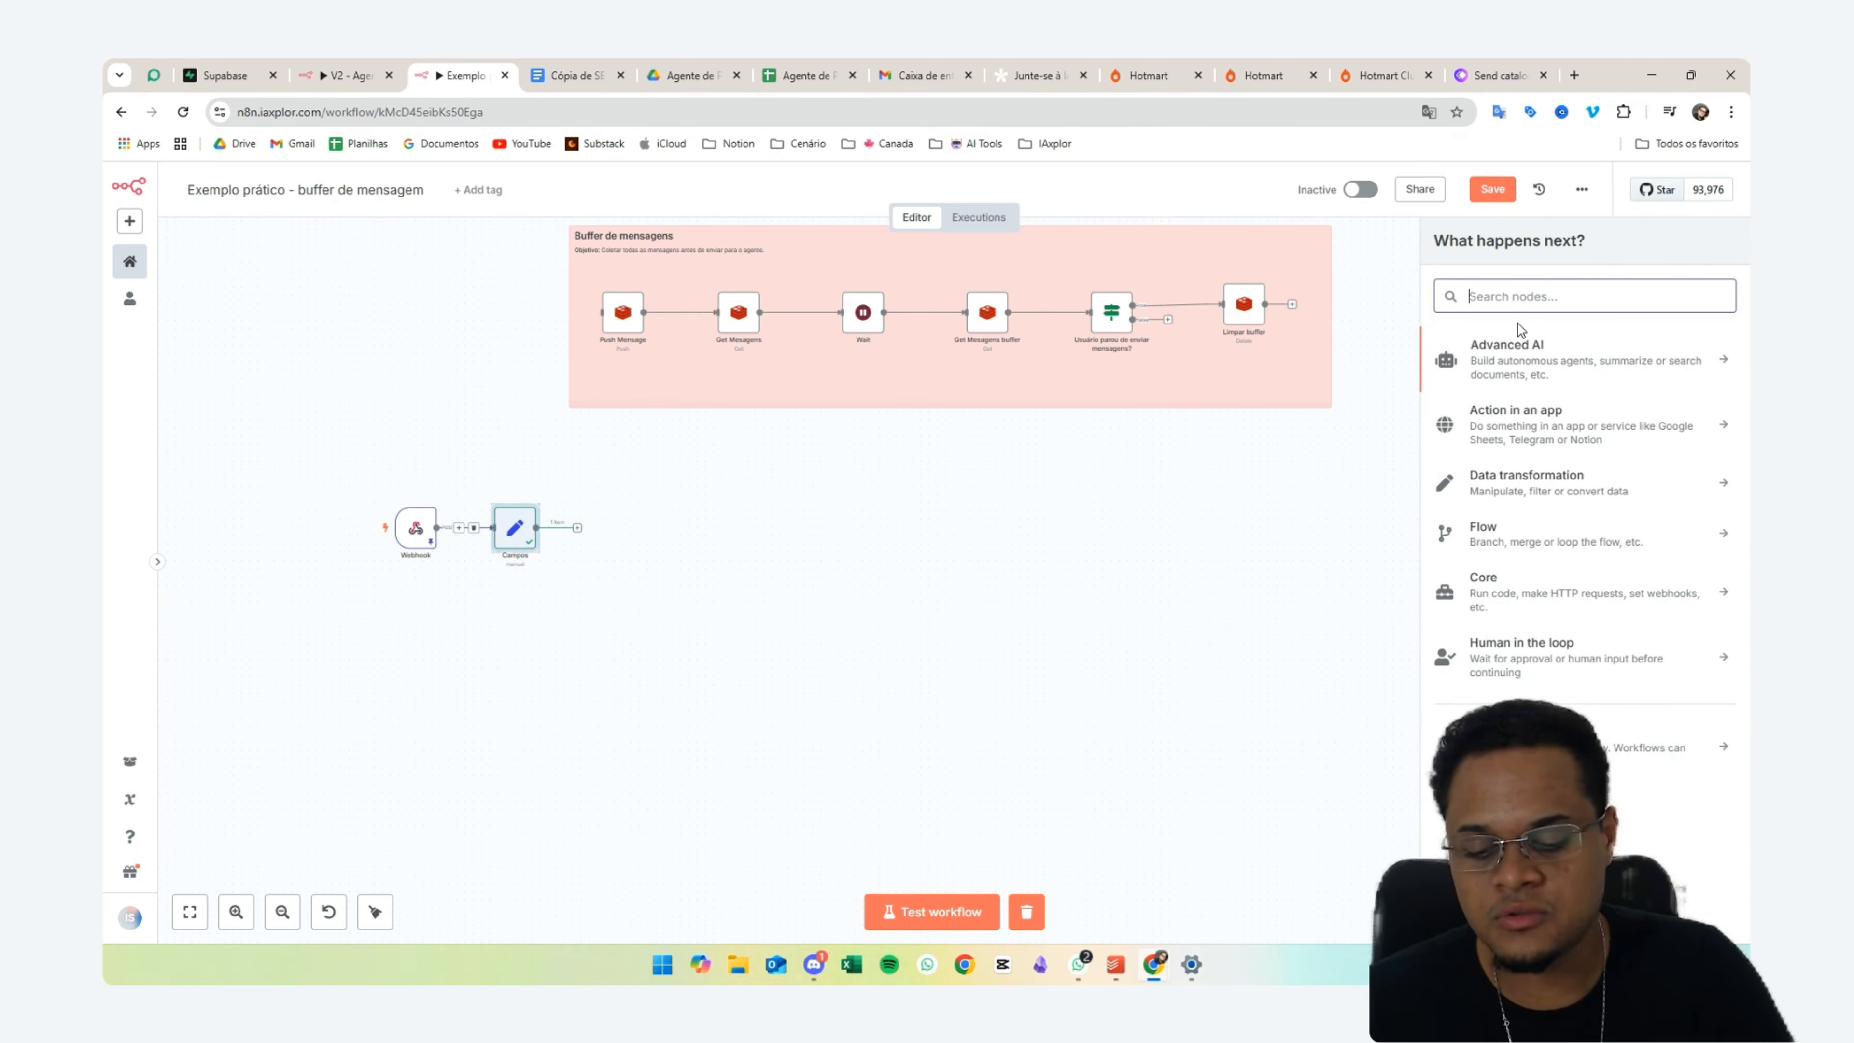
type("RED")
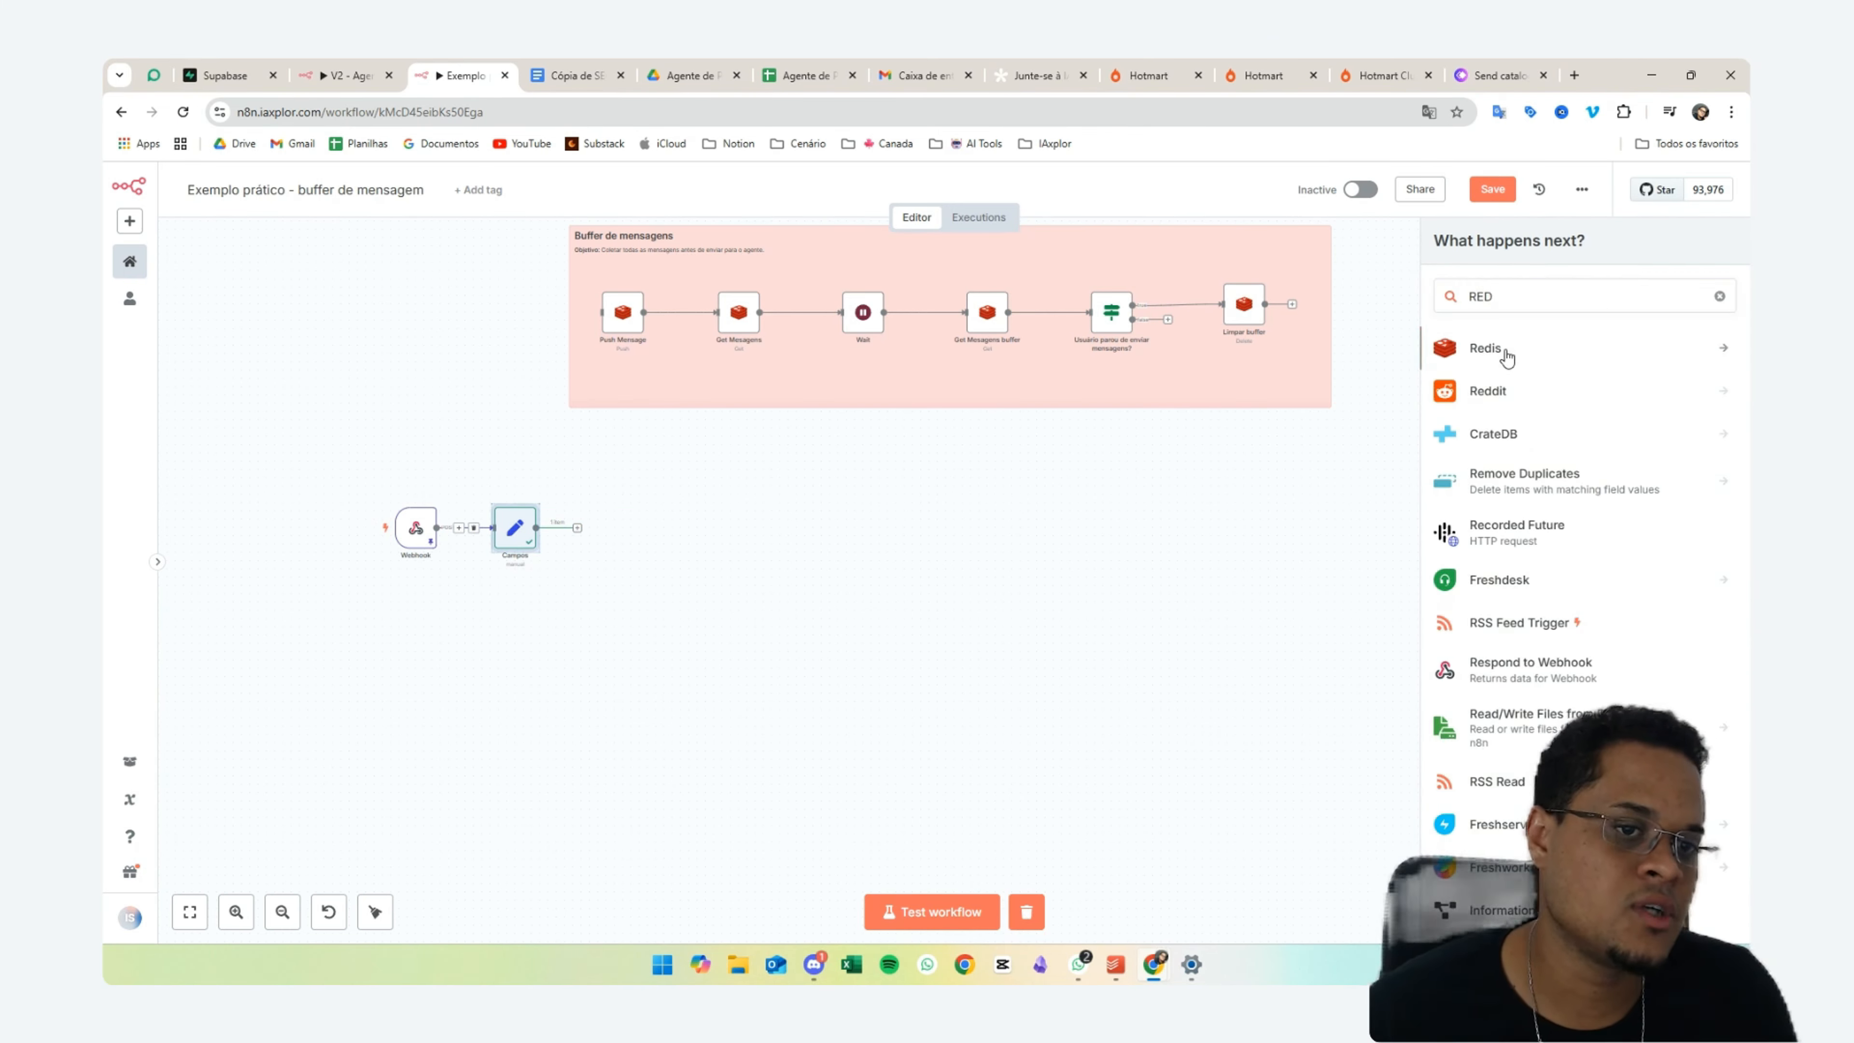
left_click(1486, 349)
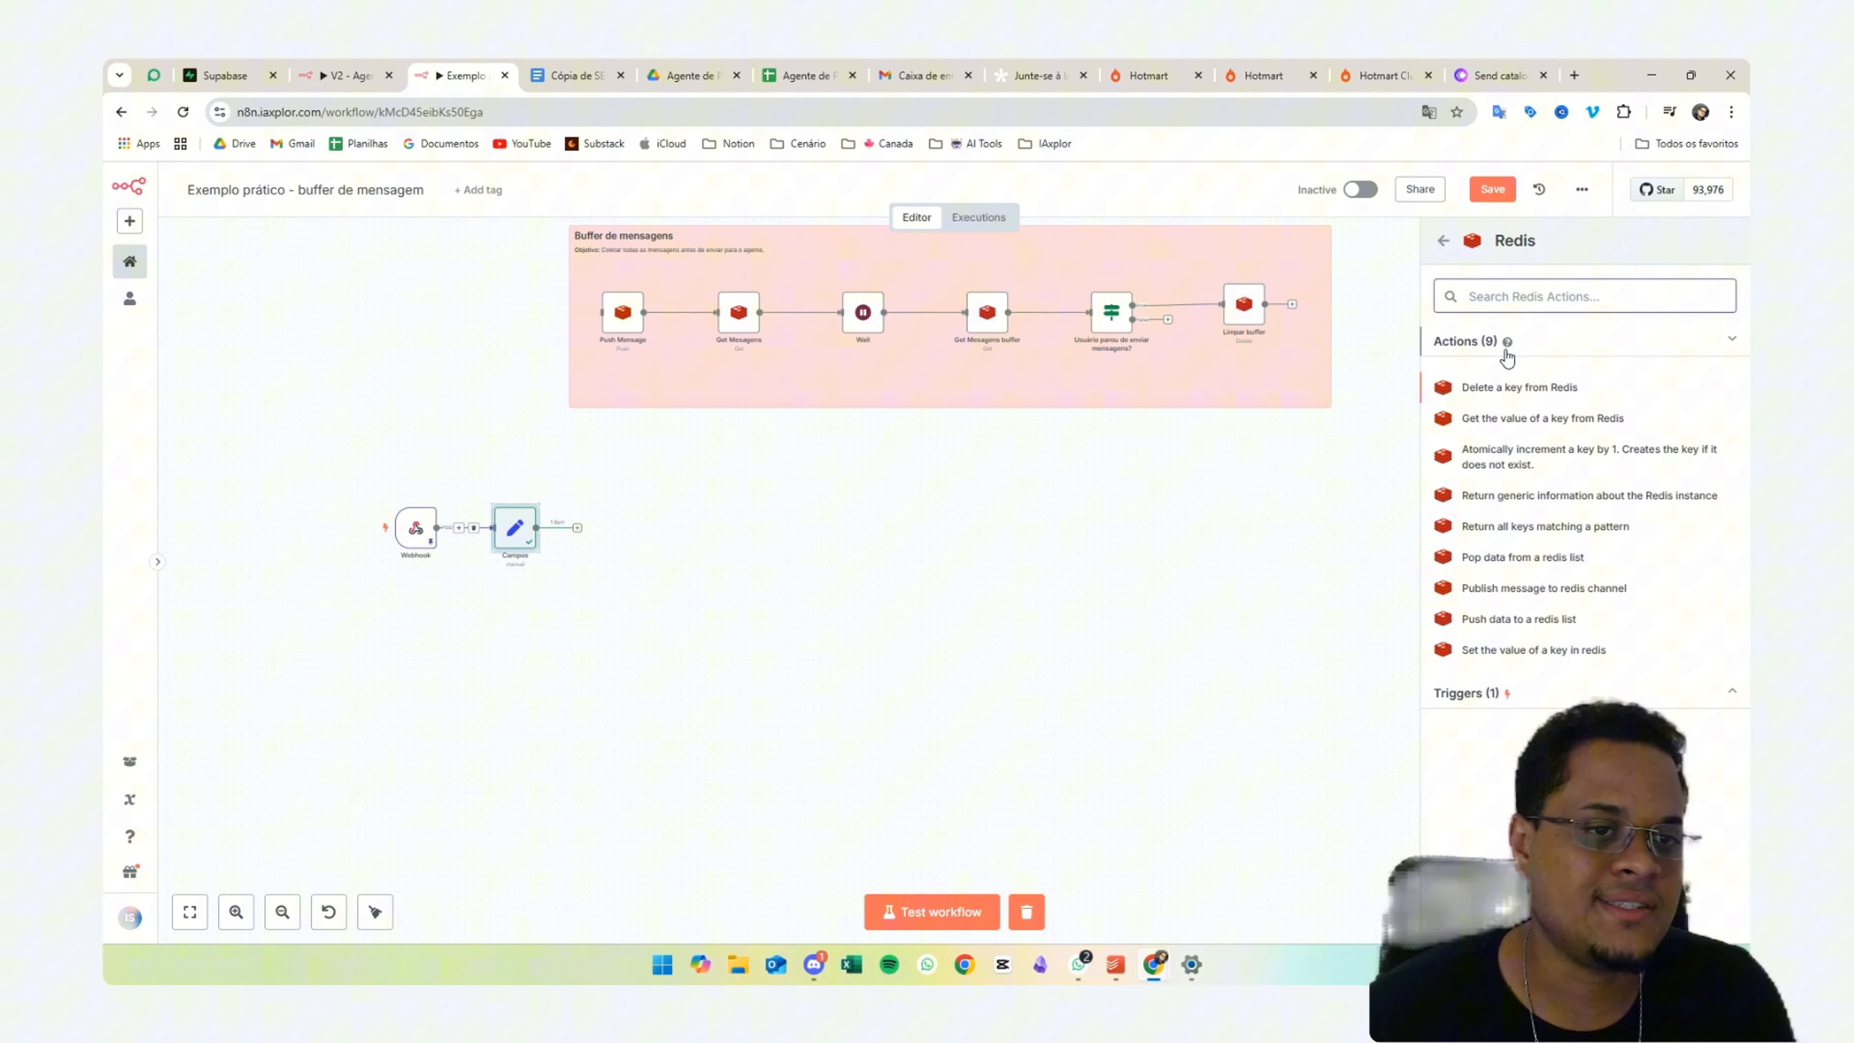
left_click(1532, 621)
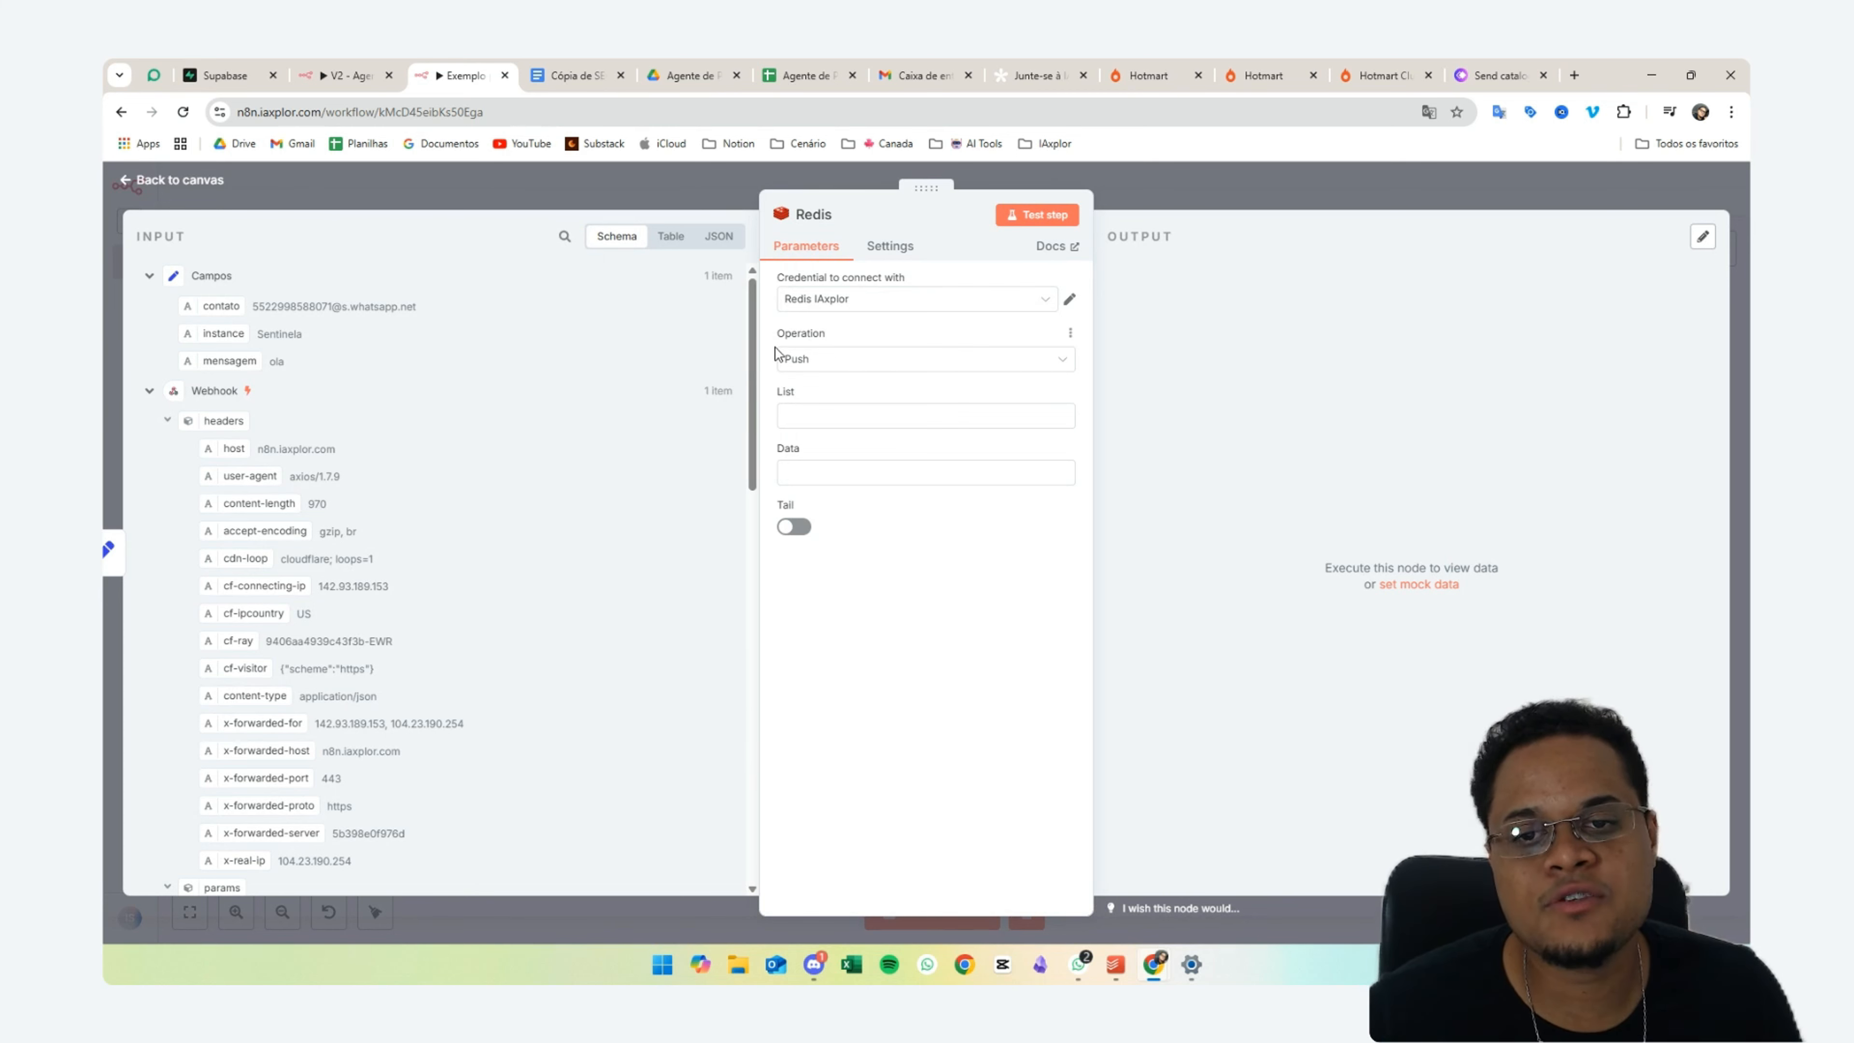
left_click_drag(777, 342, 865, 339)
left_click(865, 340)
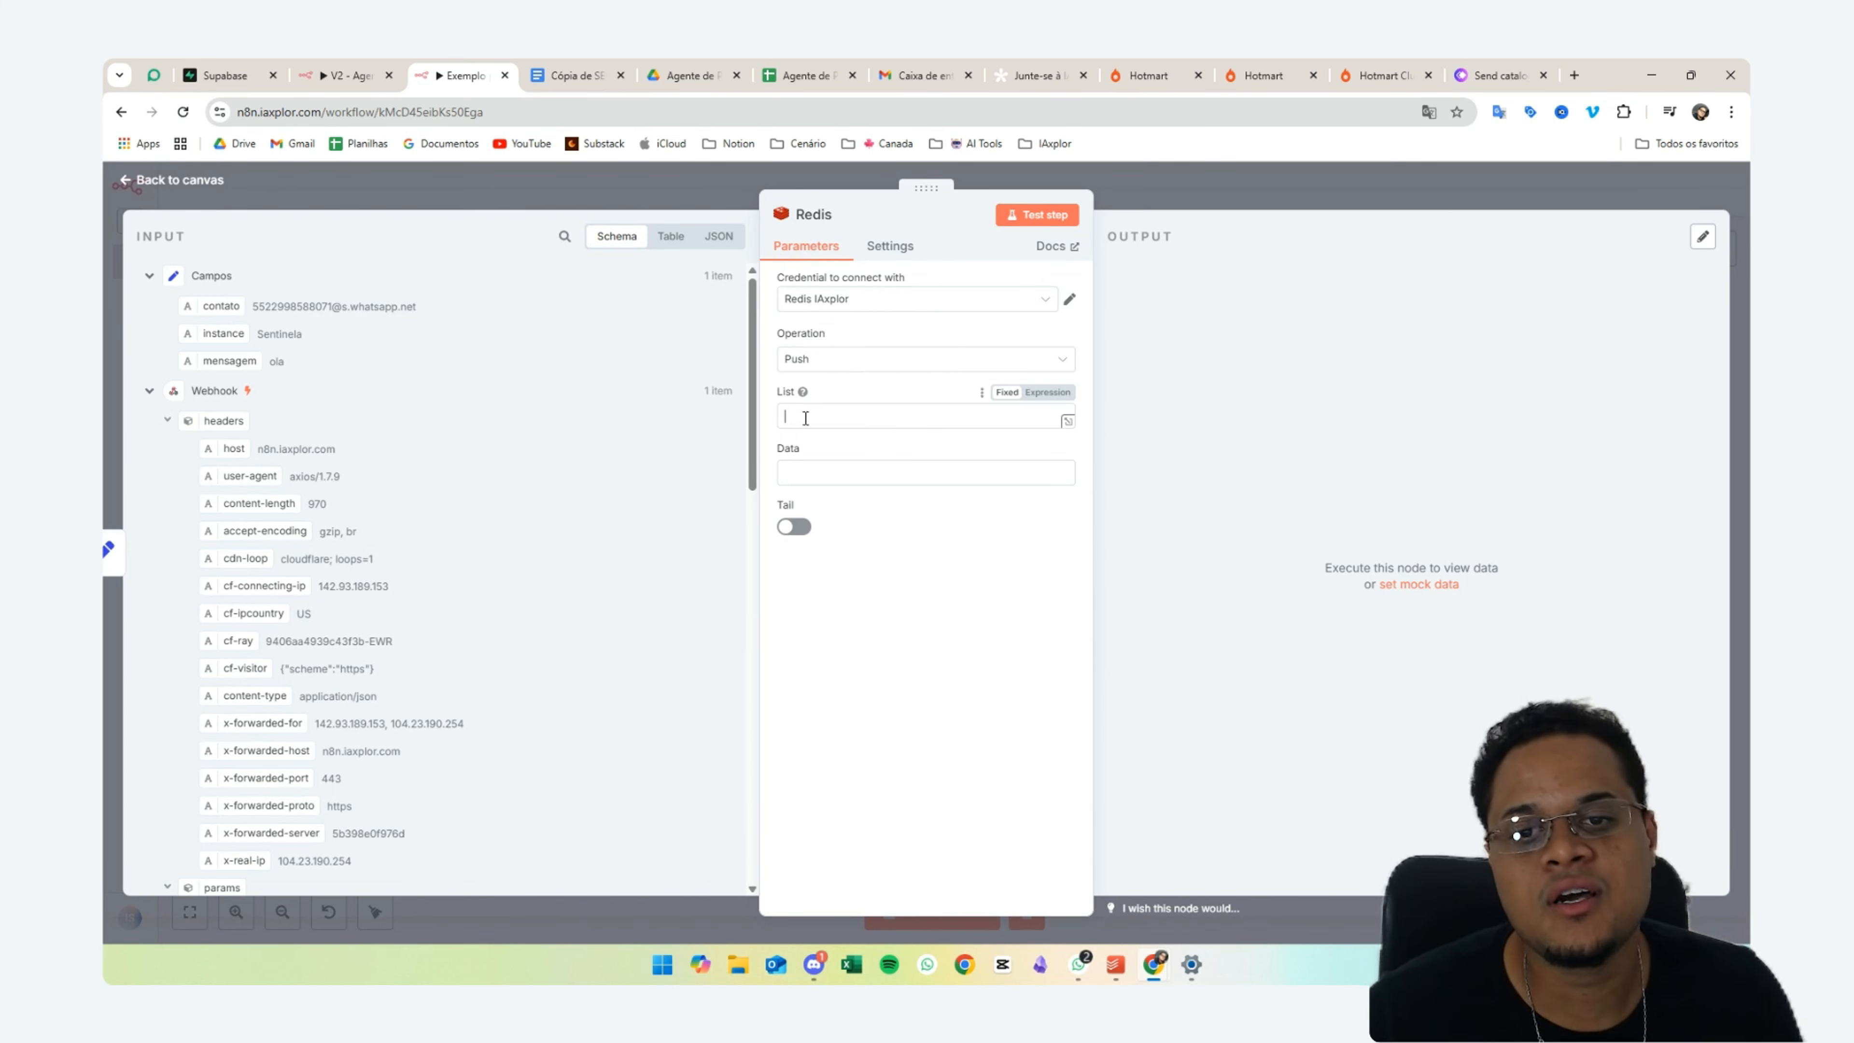
- Set the Redis node's List to the expression {{ $json.contato }} - buffer, using the contato field from Campos
left_click(803, 416)
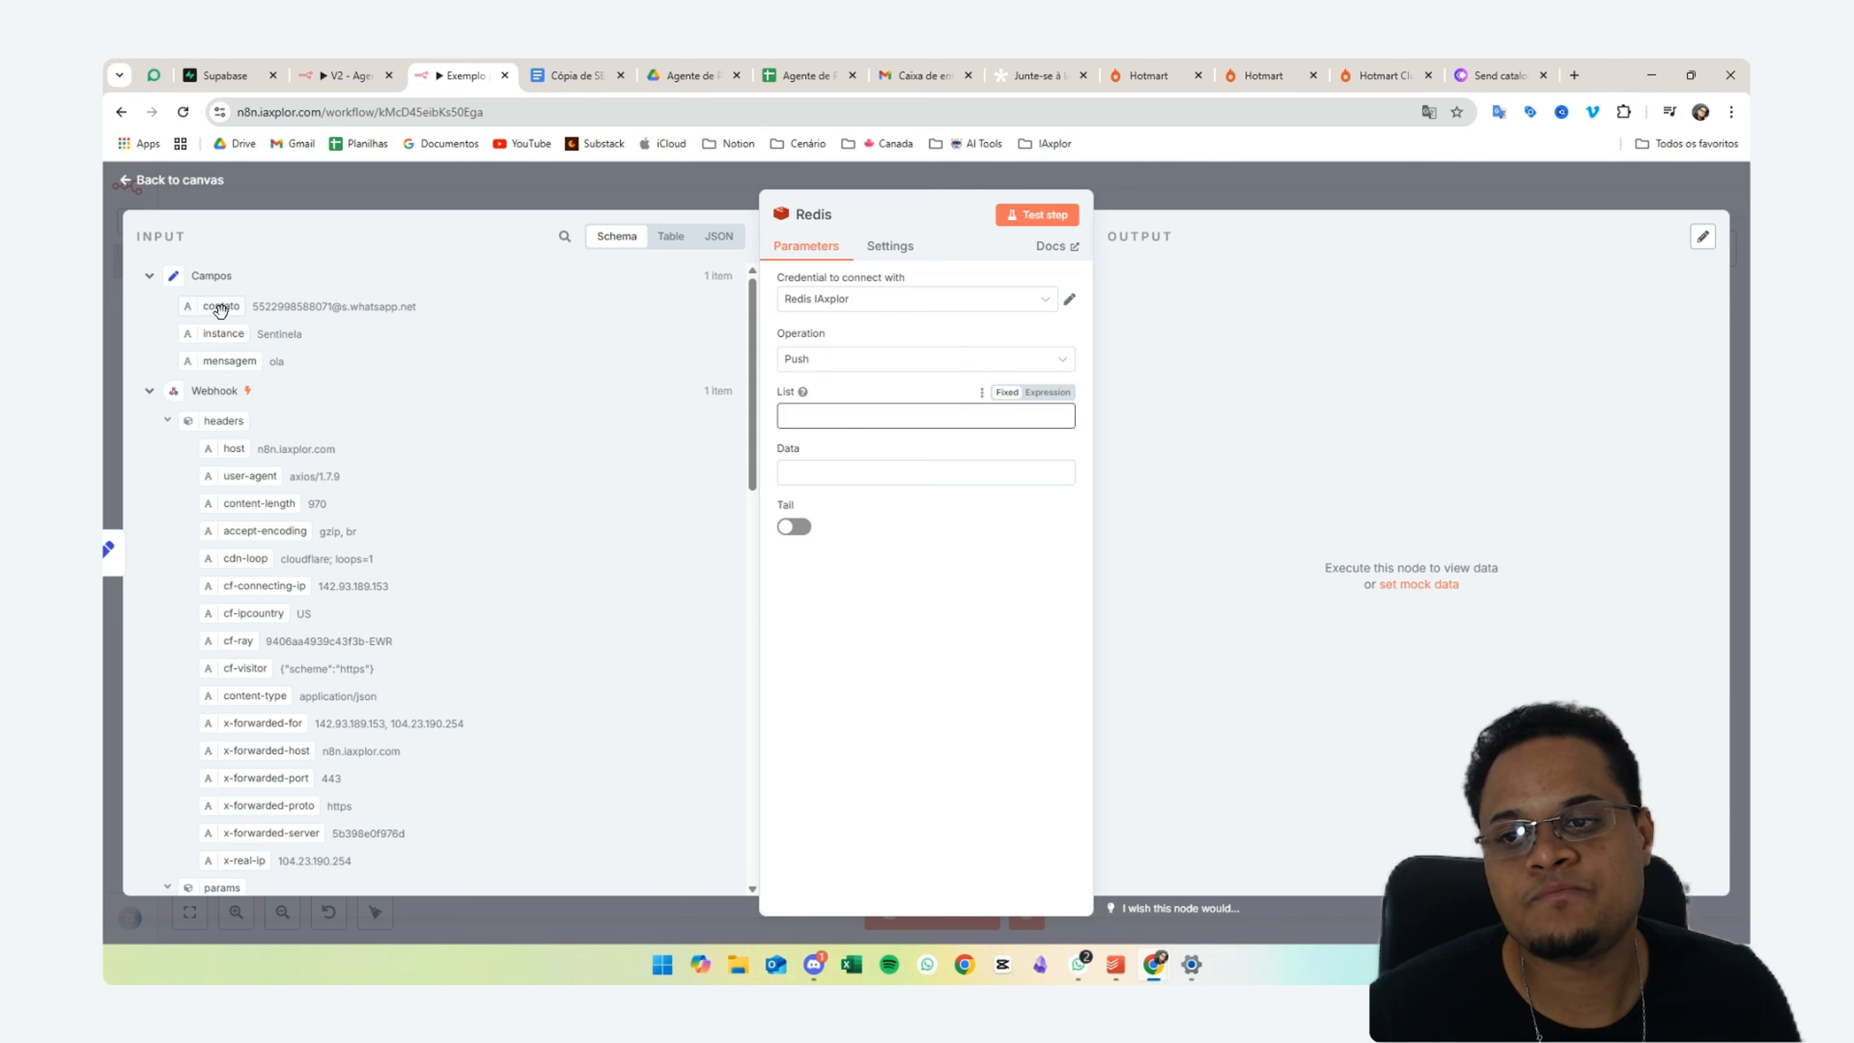
left_click_drag(221, 309, 810, 416)
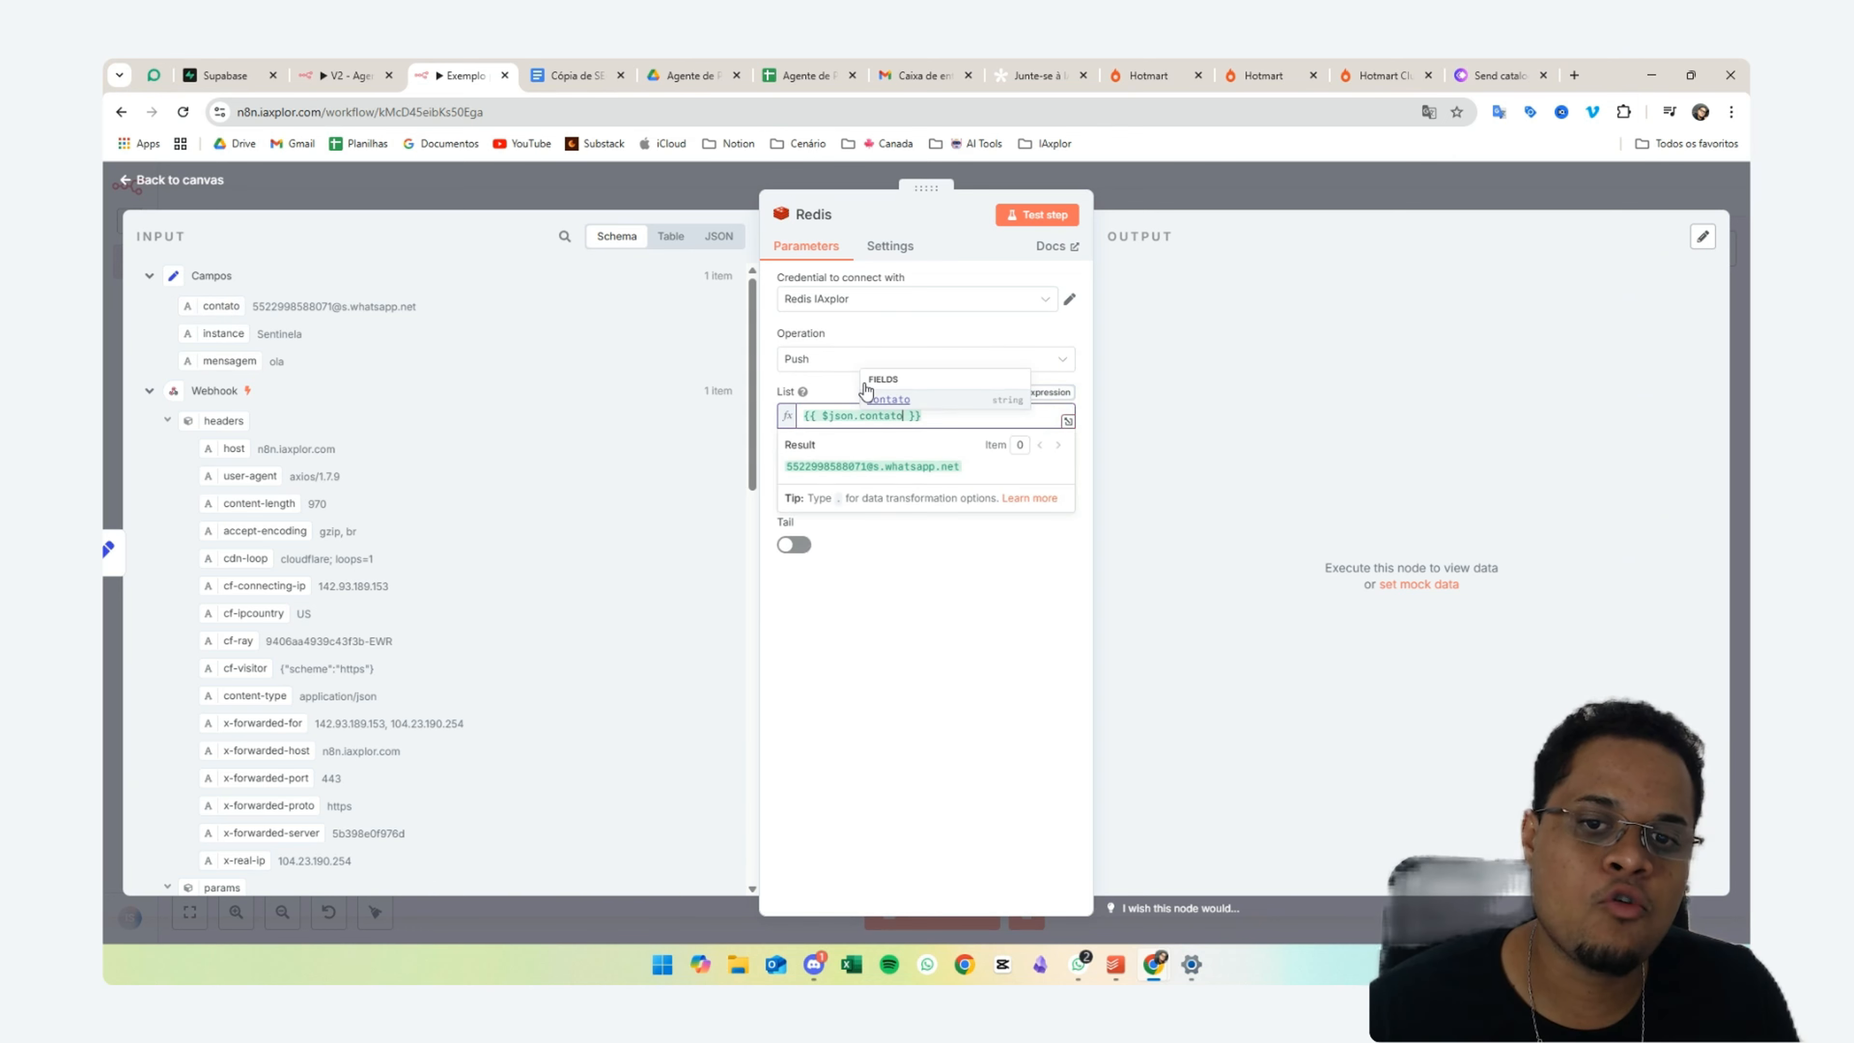
left_click(844, 389)
left_click(836, 413)
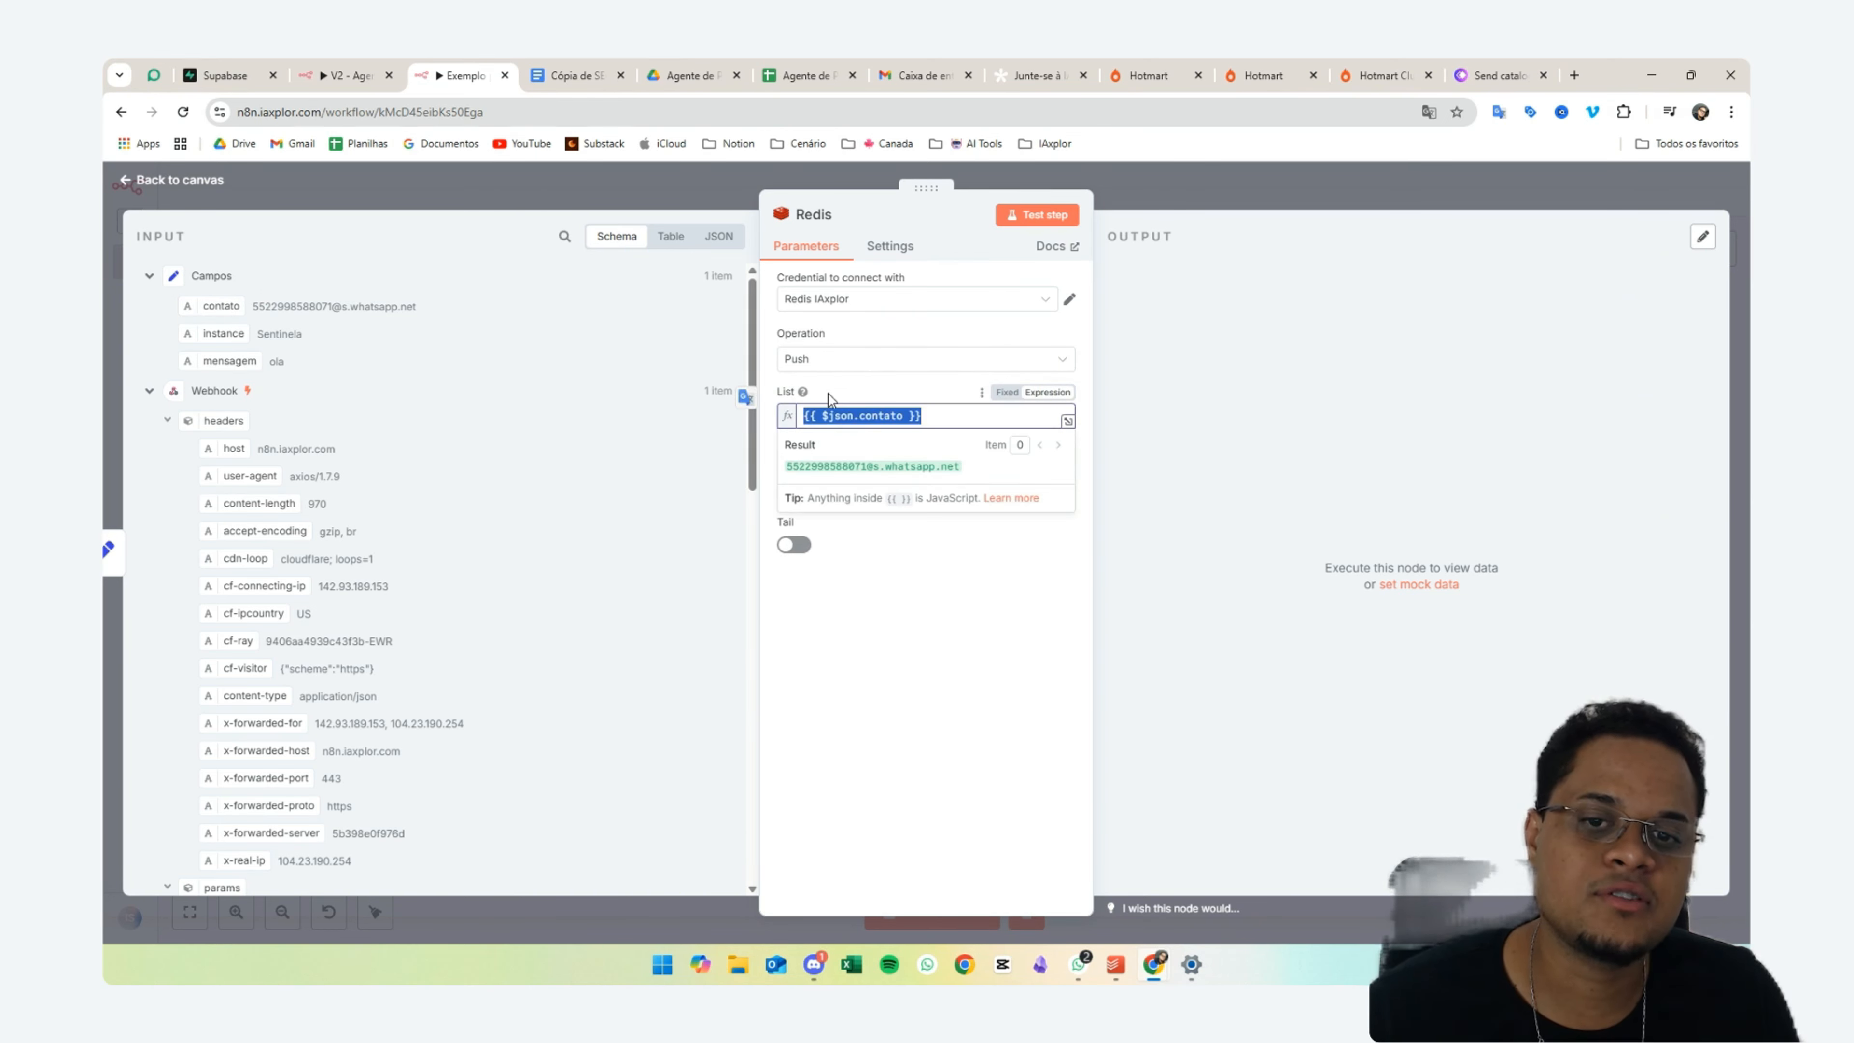
left_click(876, 391)
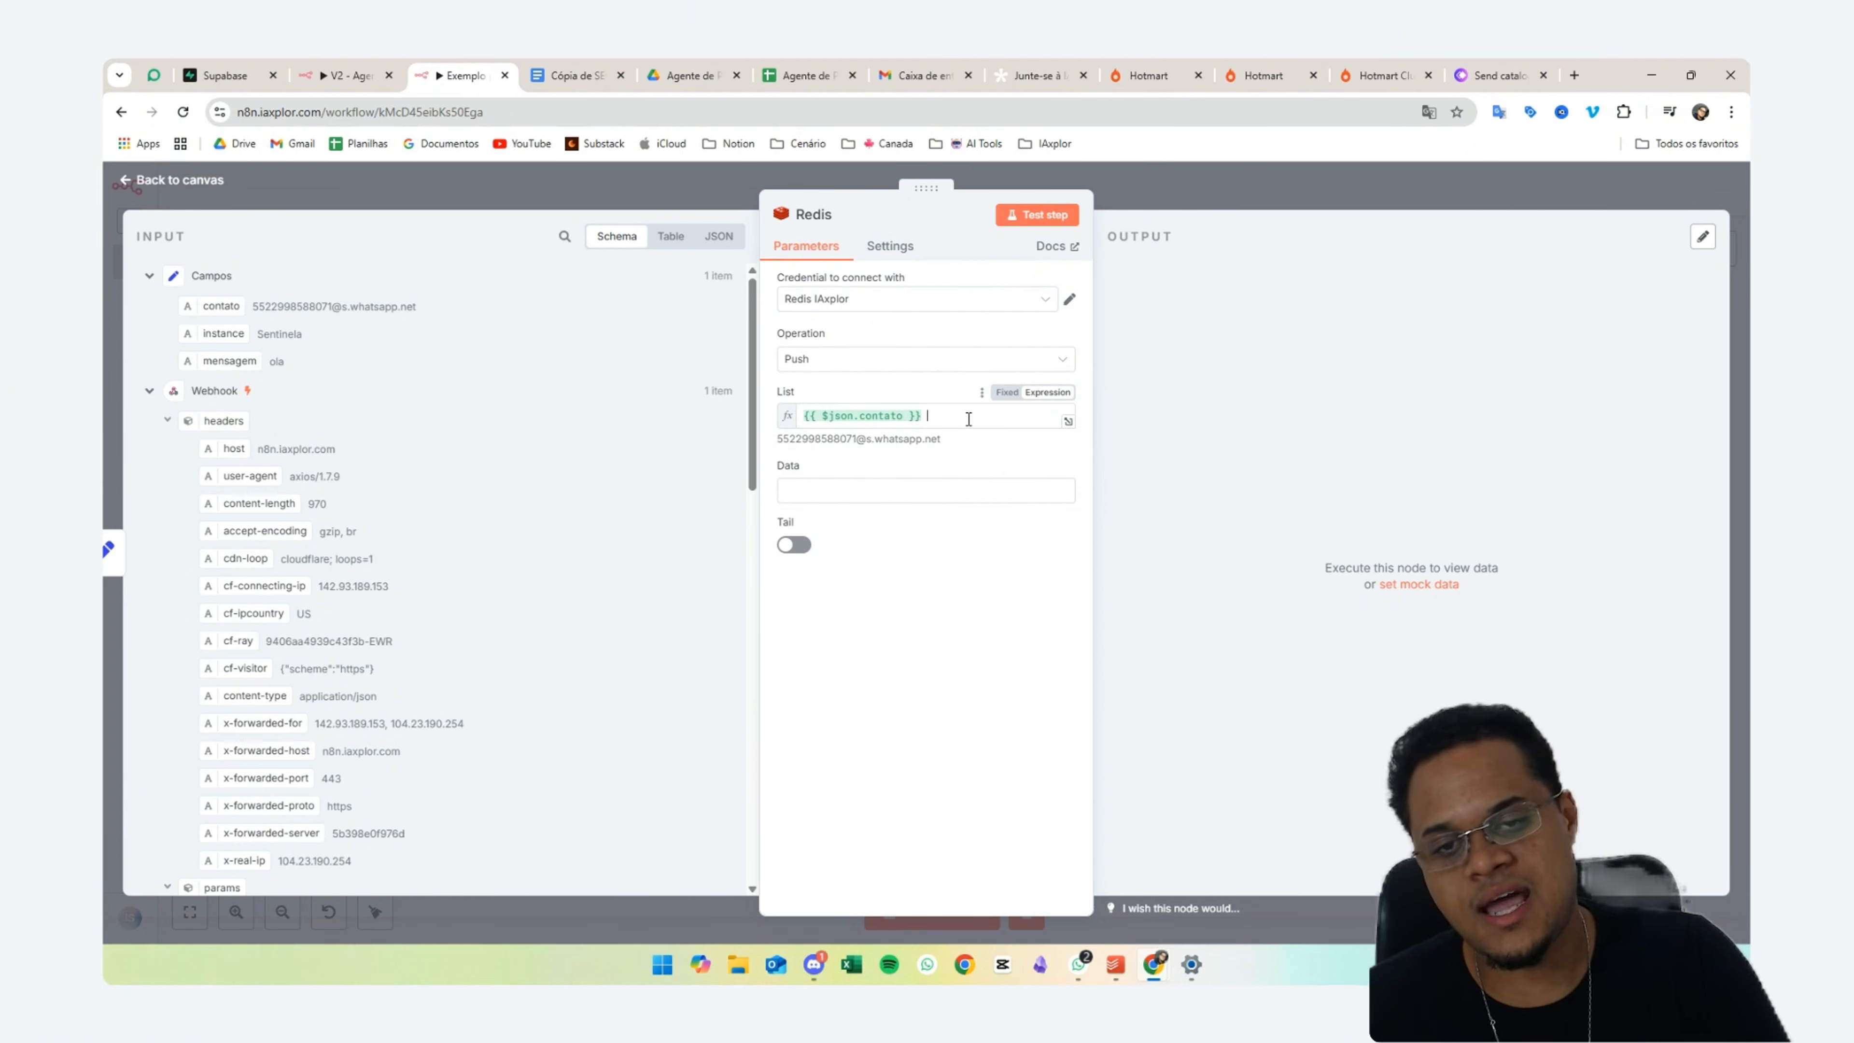
left_click(969, 419)
type("- B")
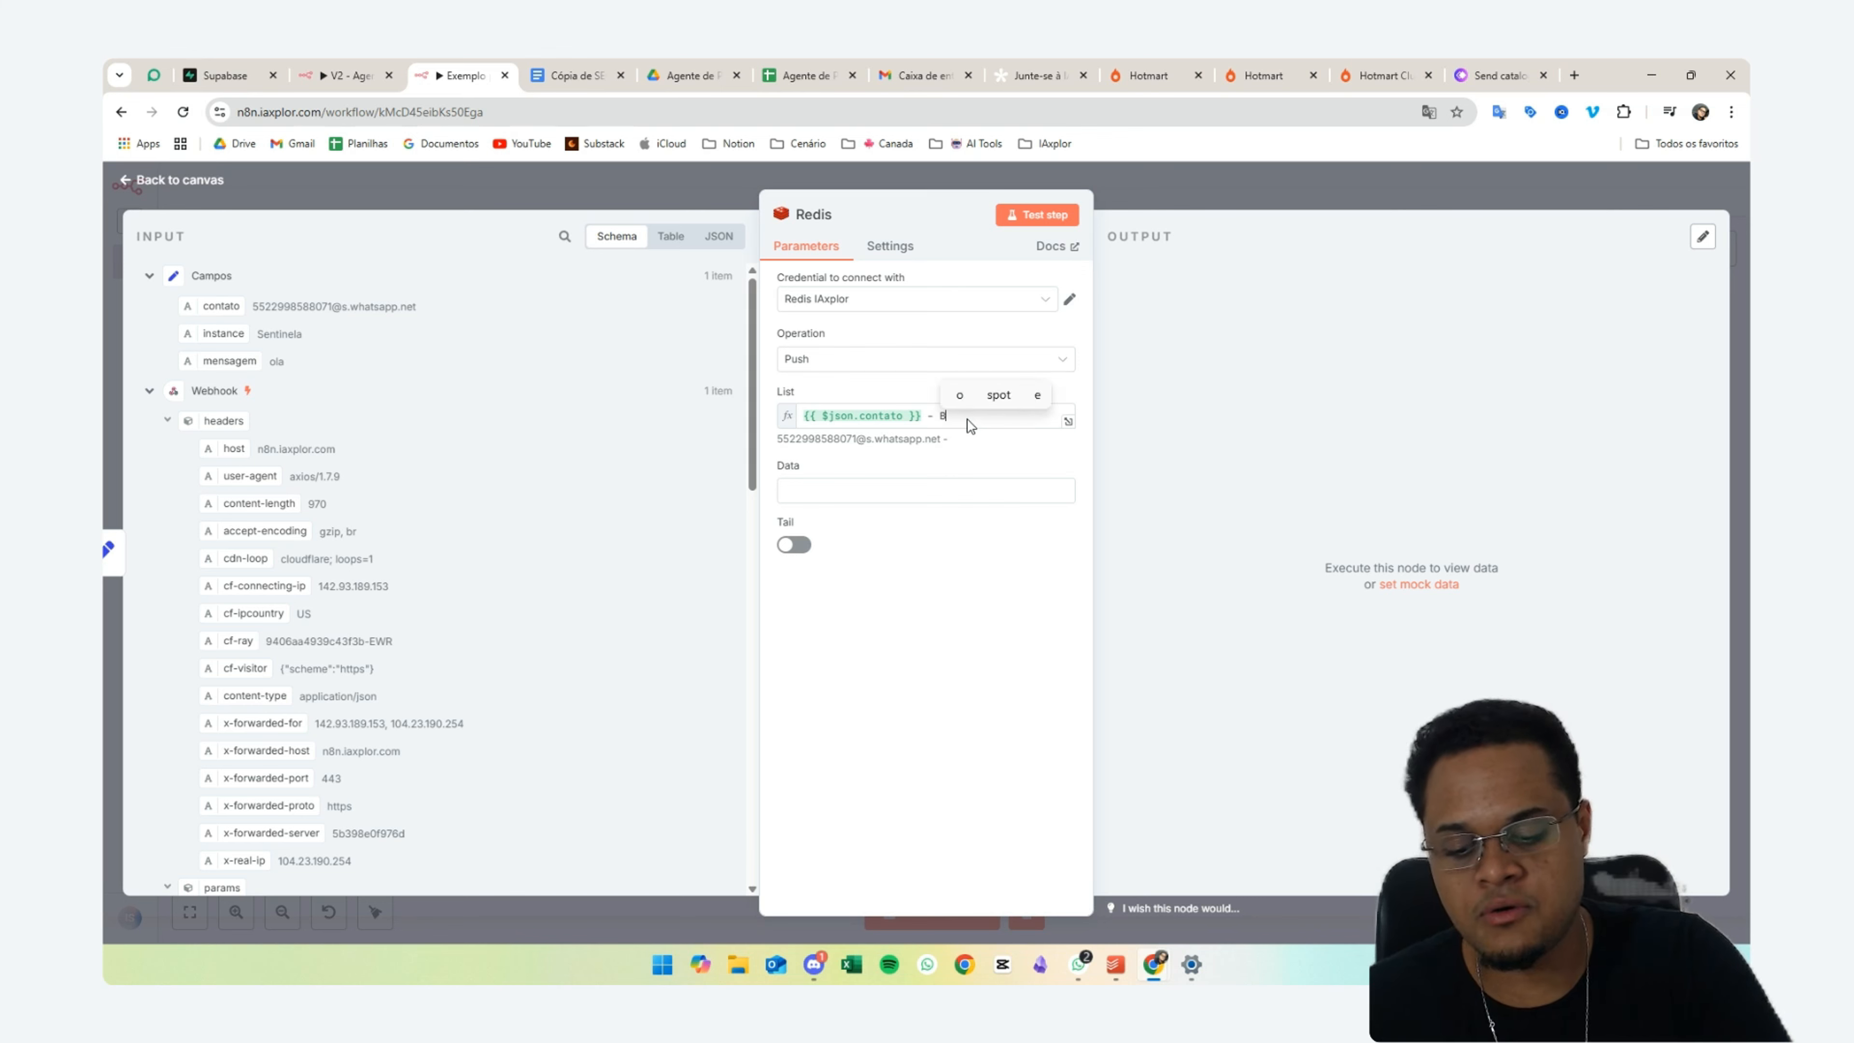
type("UFFER")
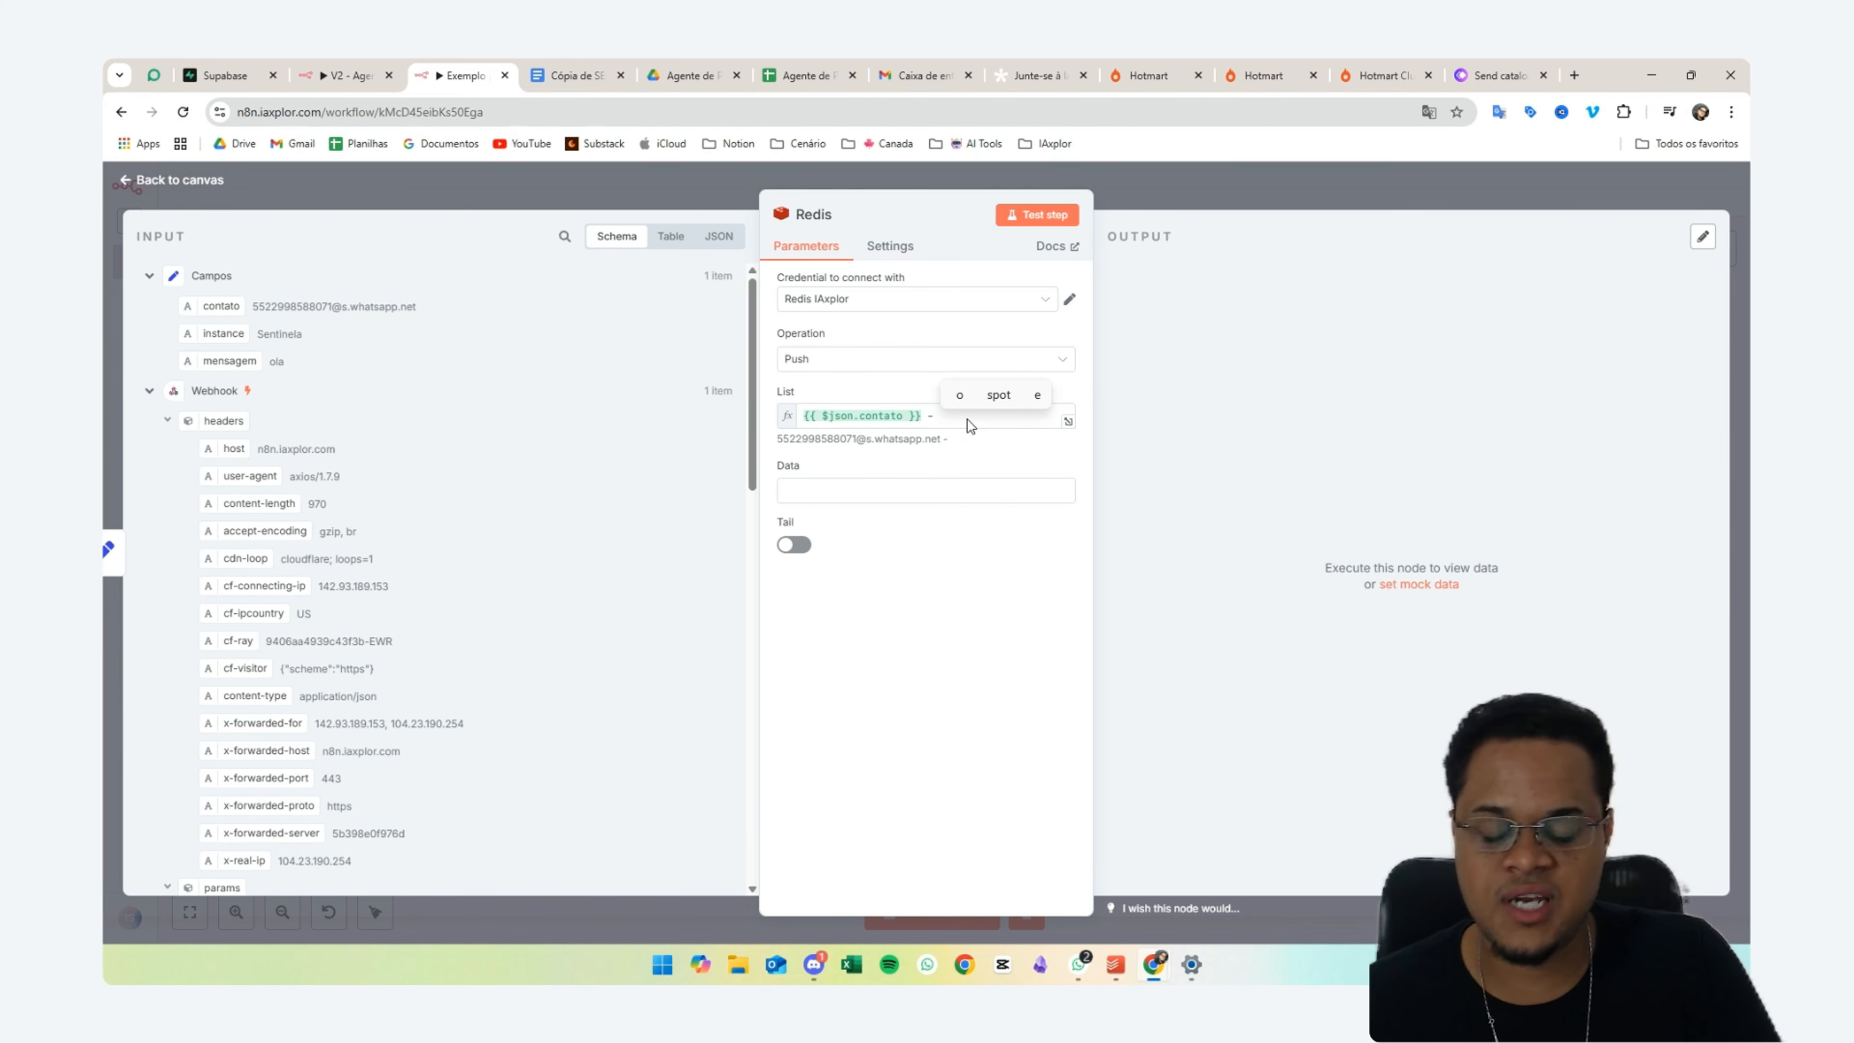
type("bu")
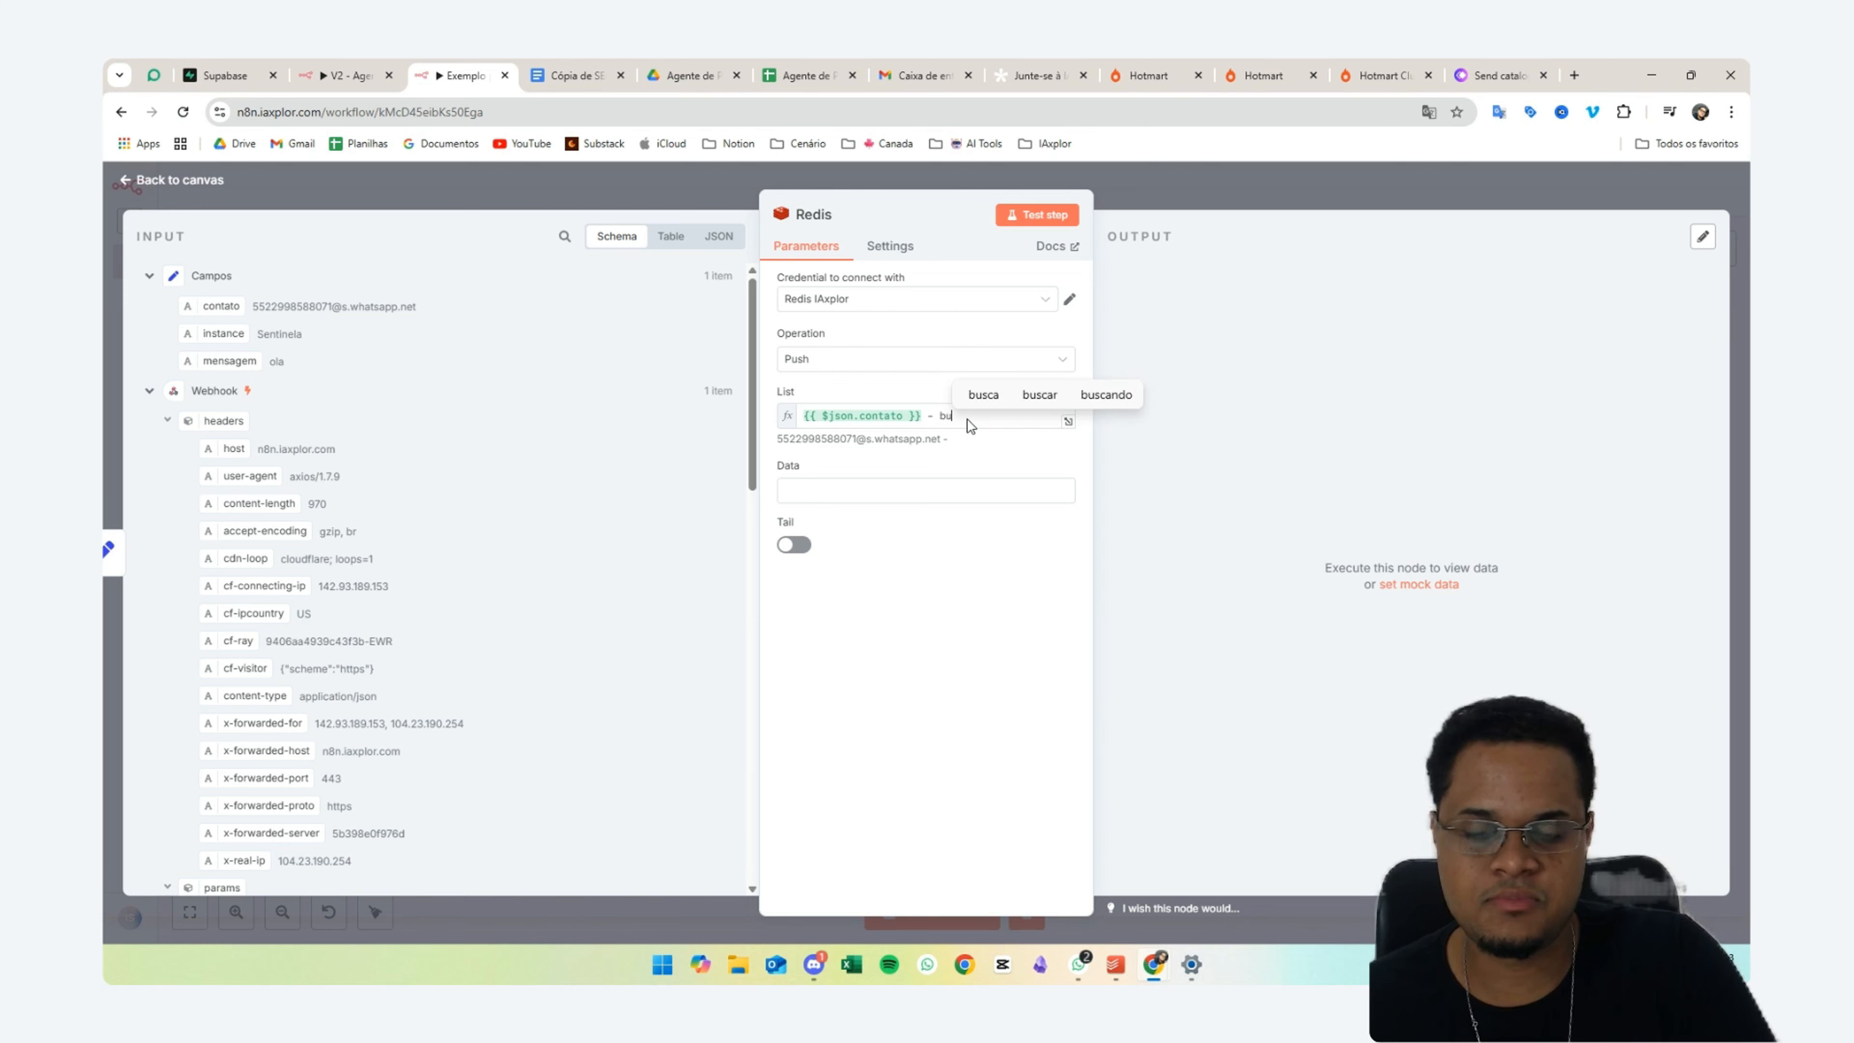
type("ffer")
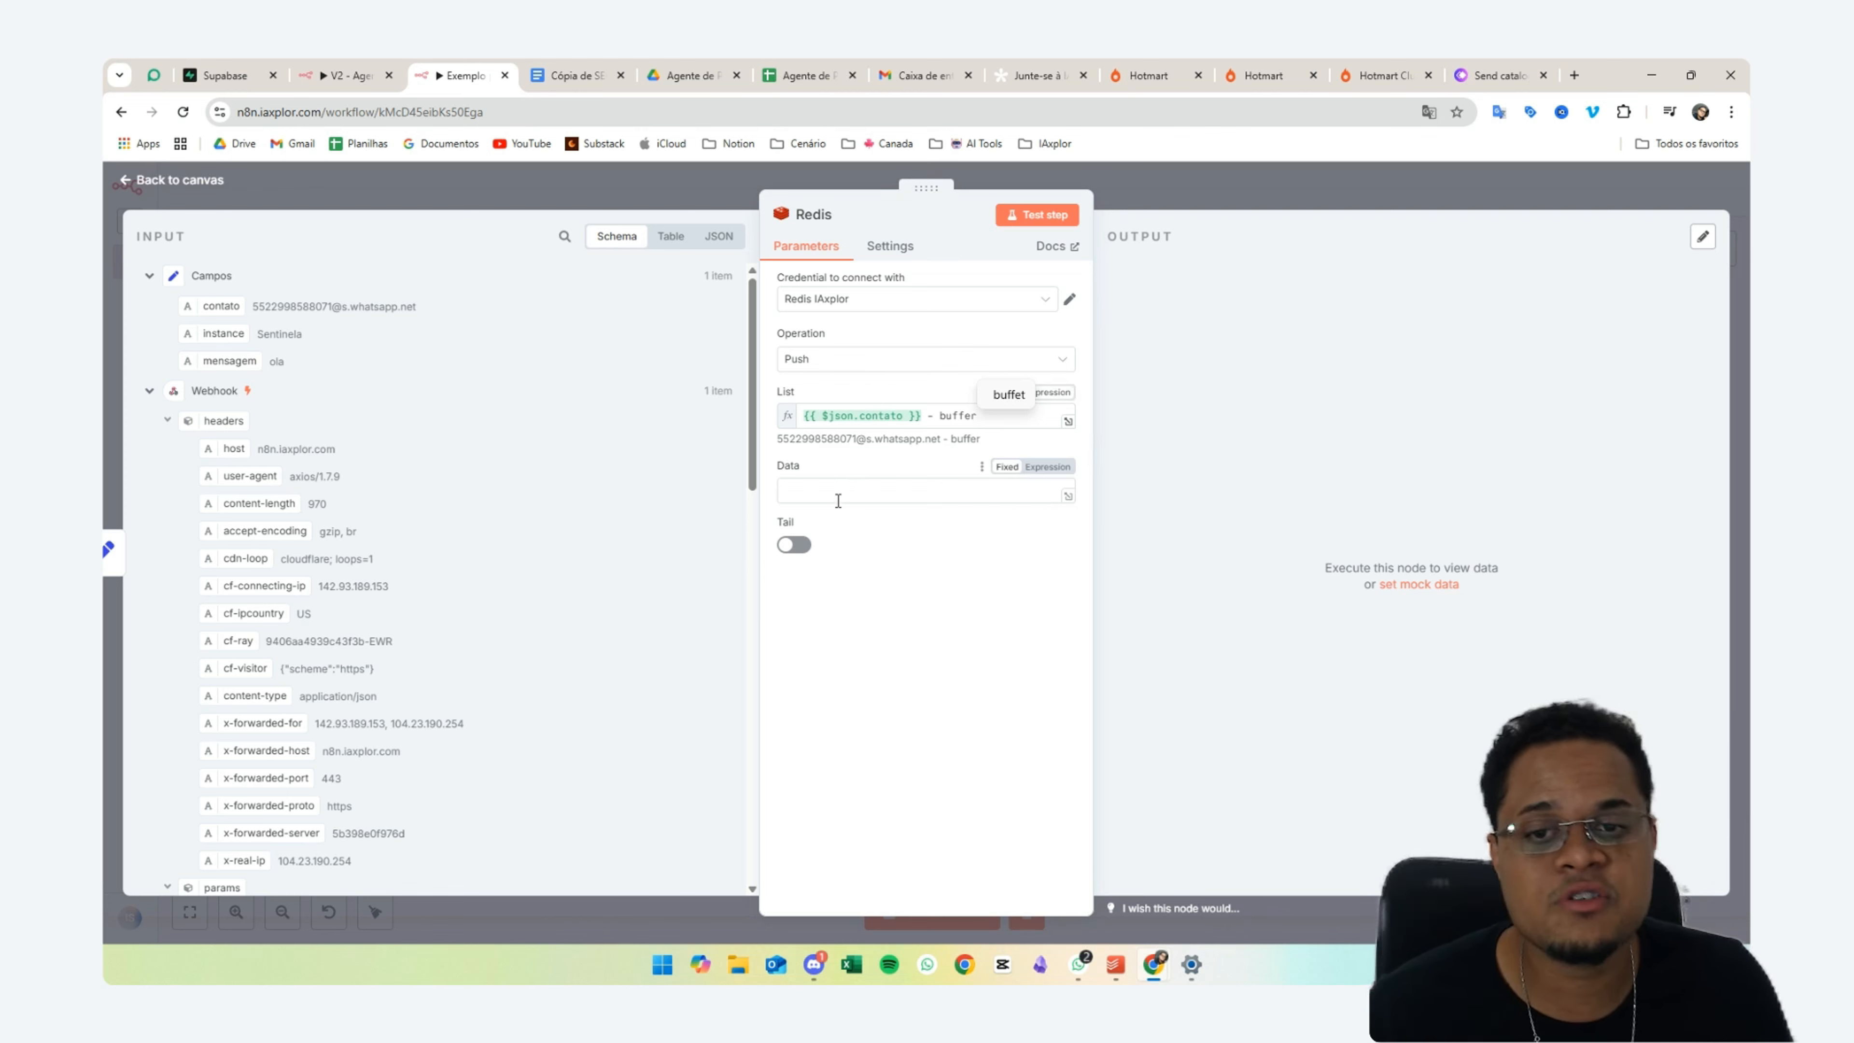
- Map the mensagem field from Campos into the Redis node's Data as {{ $json.mensagem }}
left_click(838, 501)
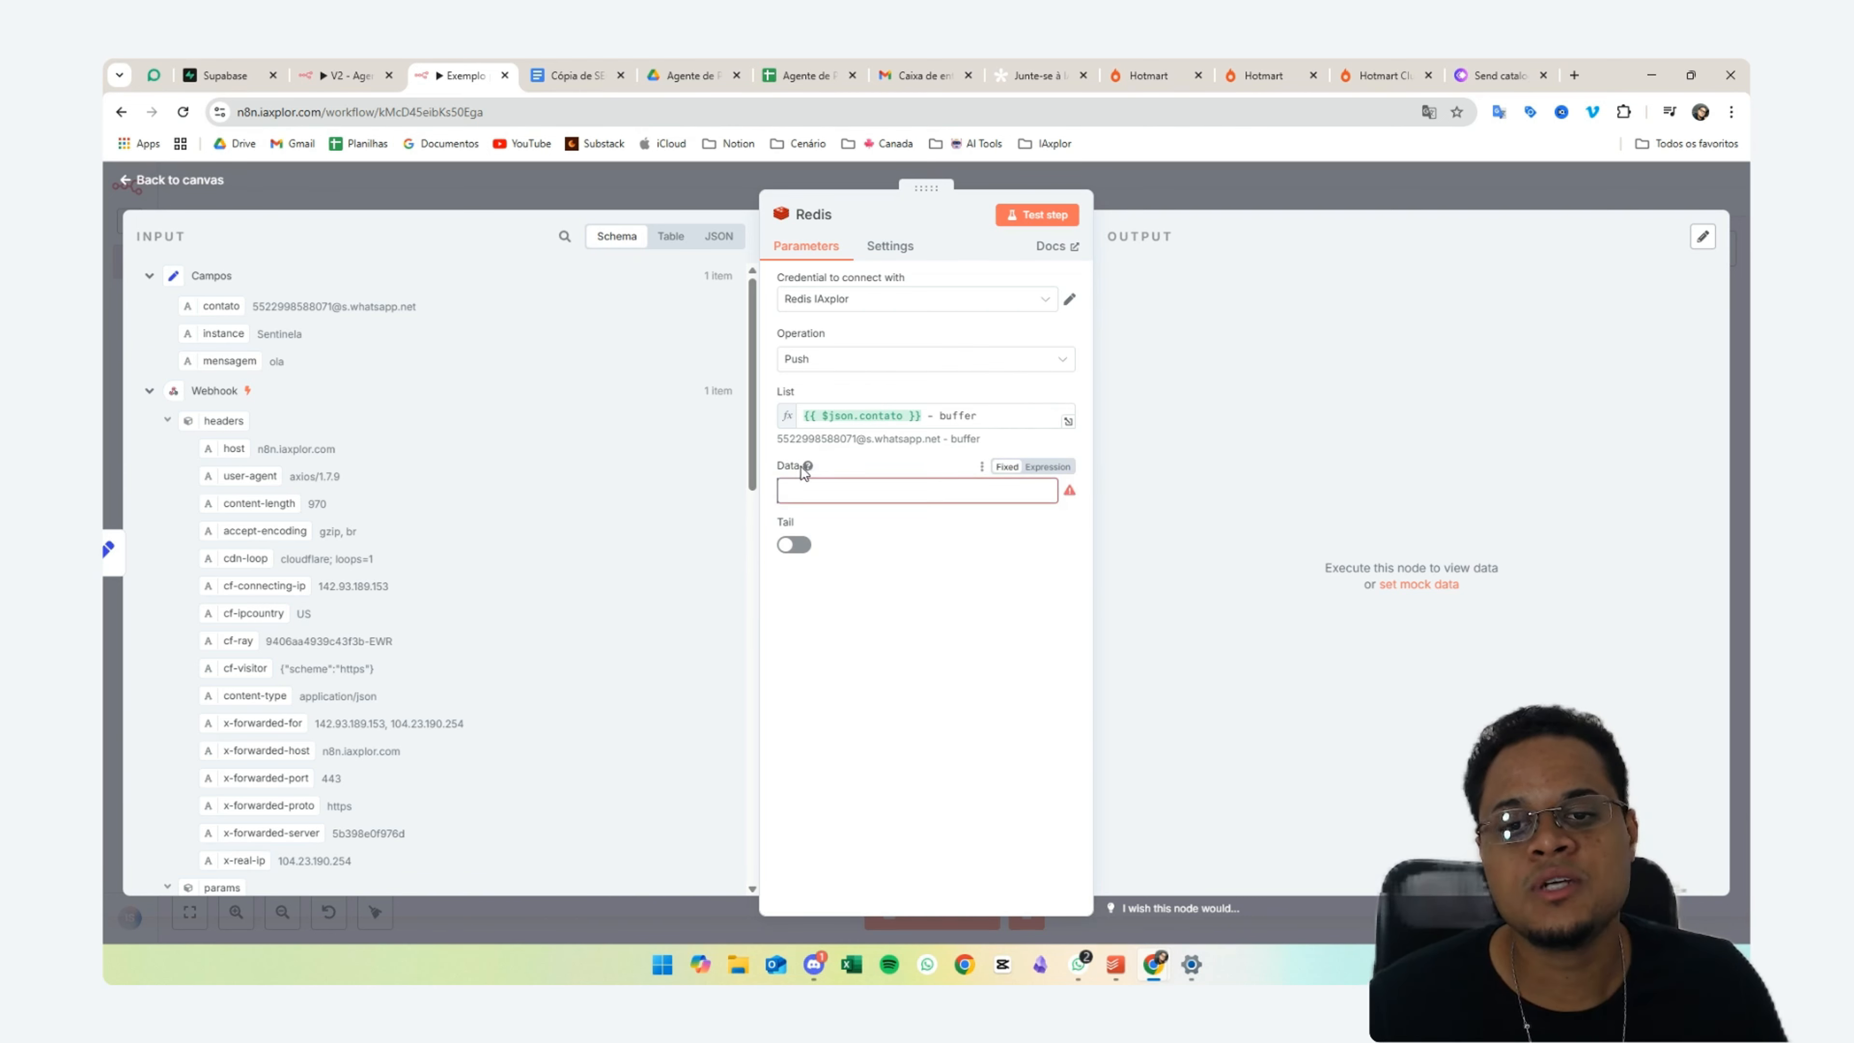
double_click(789, 466)
left_click(839, 470)
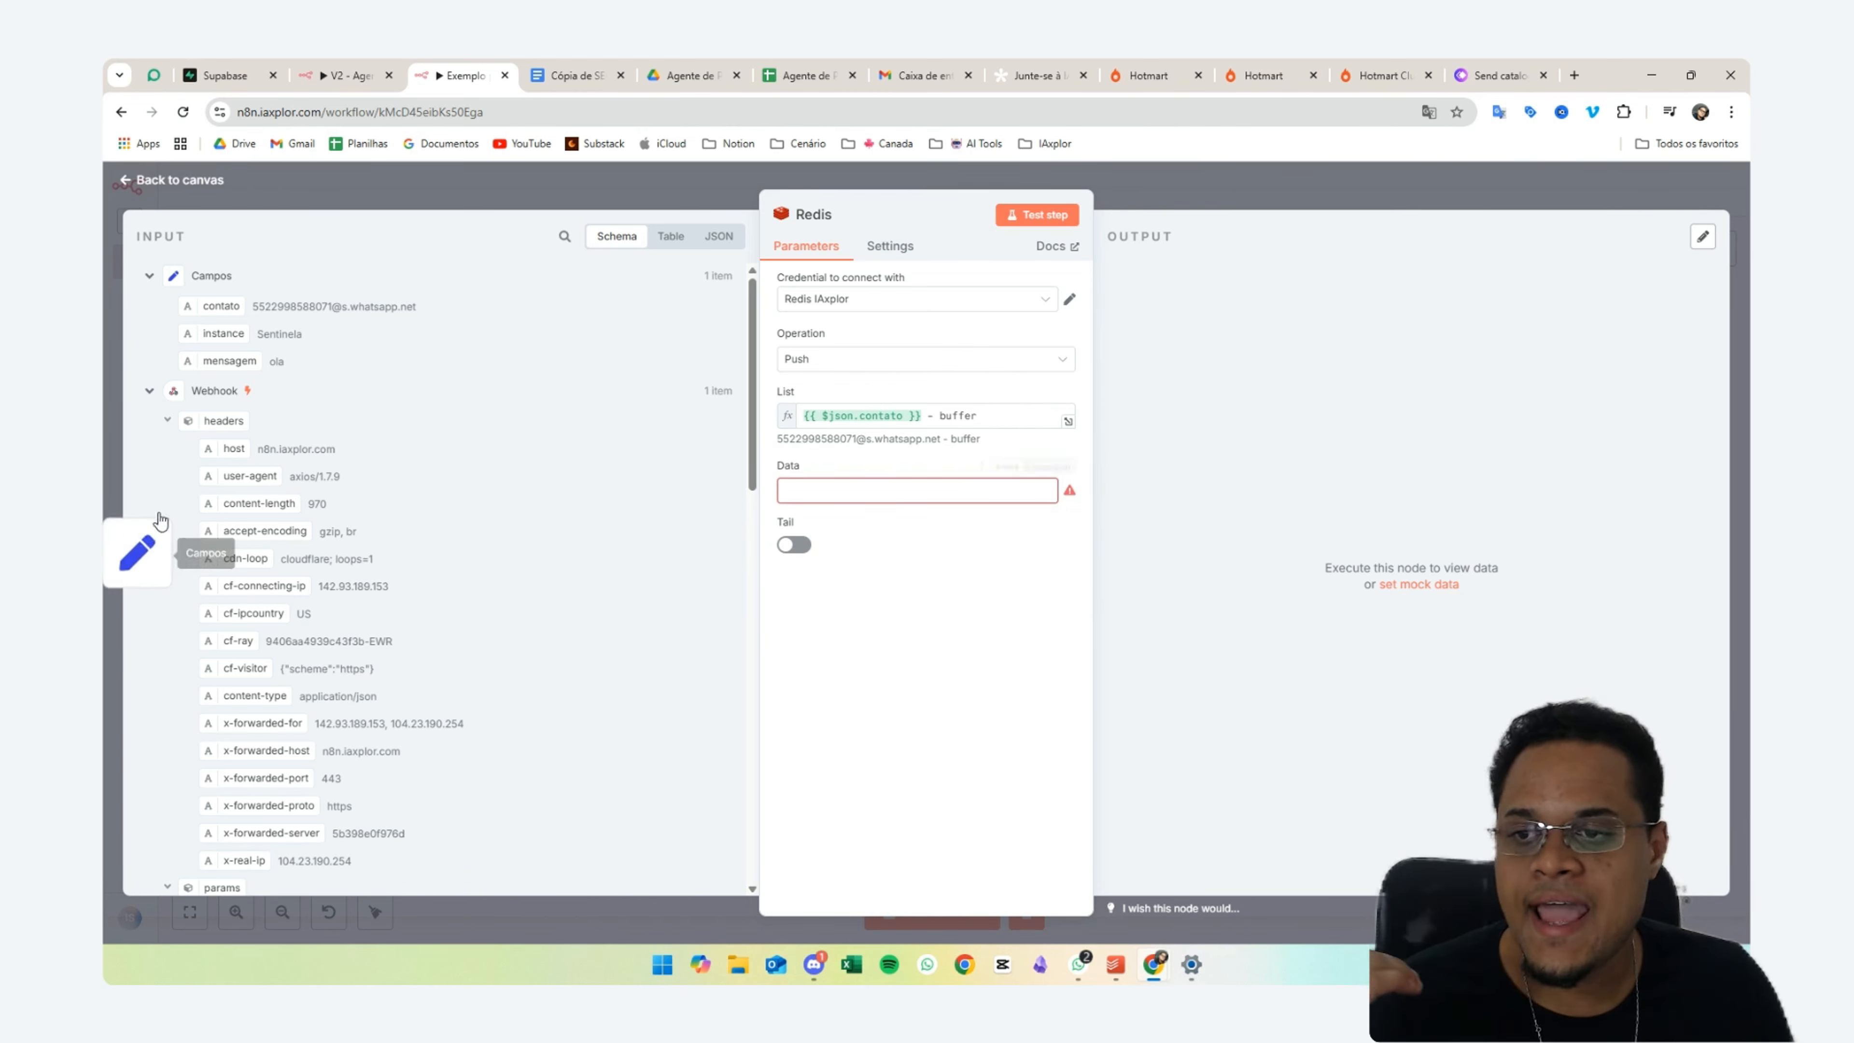
left_click_drag(219, 357, 872, 485)
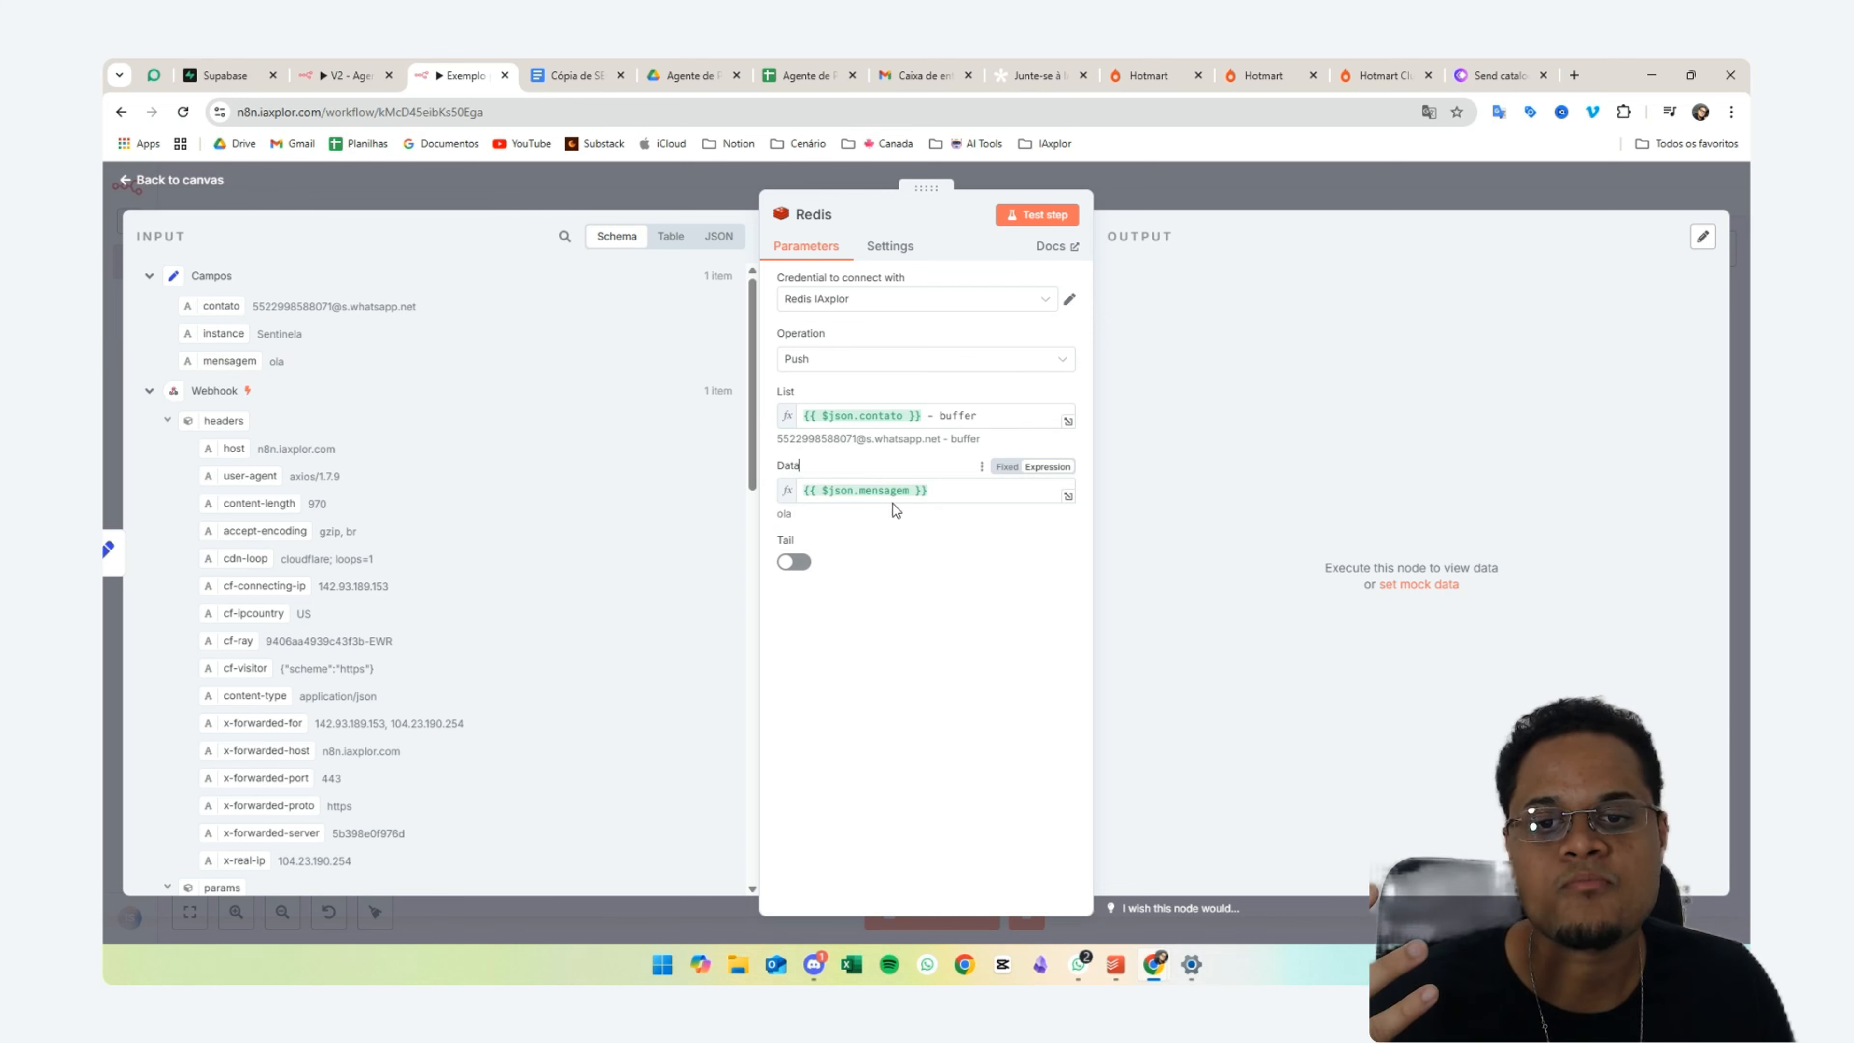
left_click_drag(912, 496, 796, 497)
left_click(883, 461)
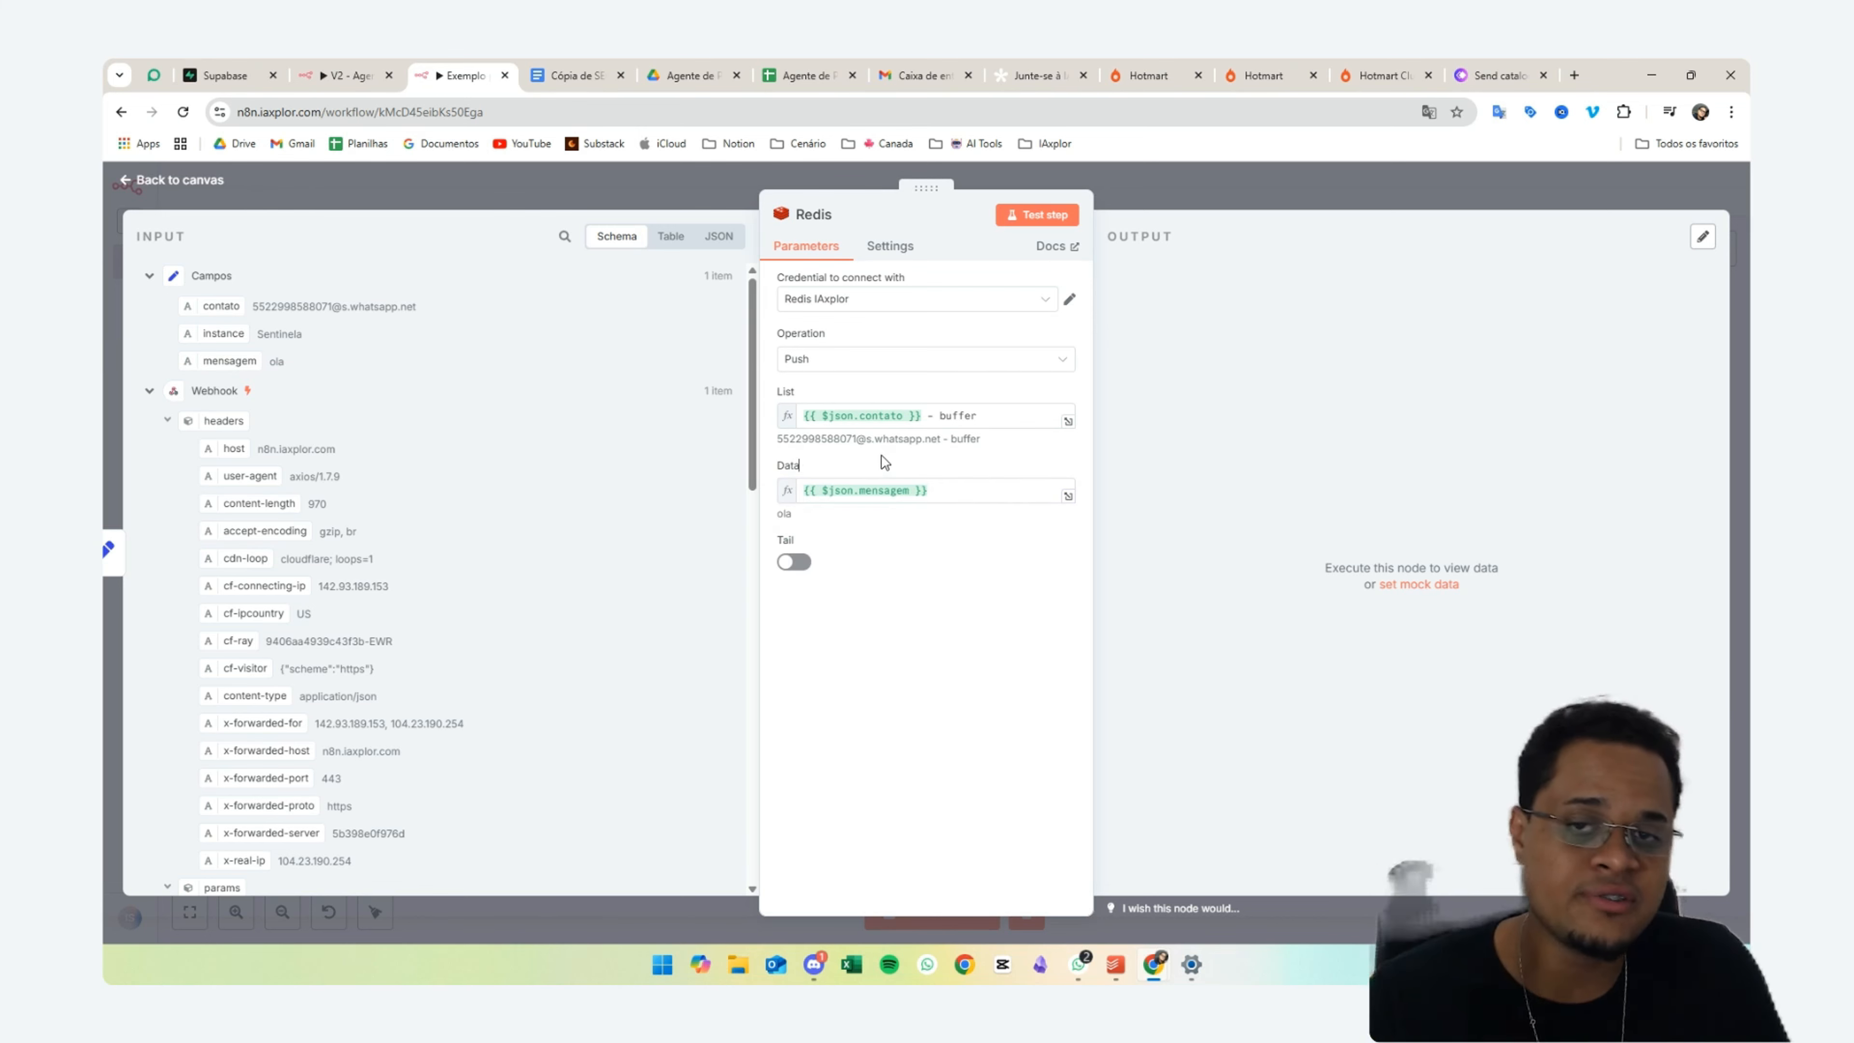
- Rename the Redis node as "Insere na lista"
left_click(811, 216)
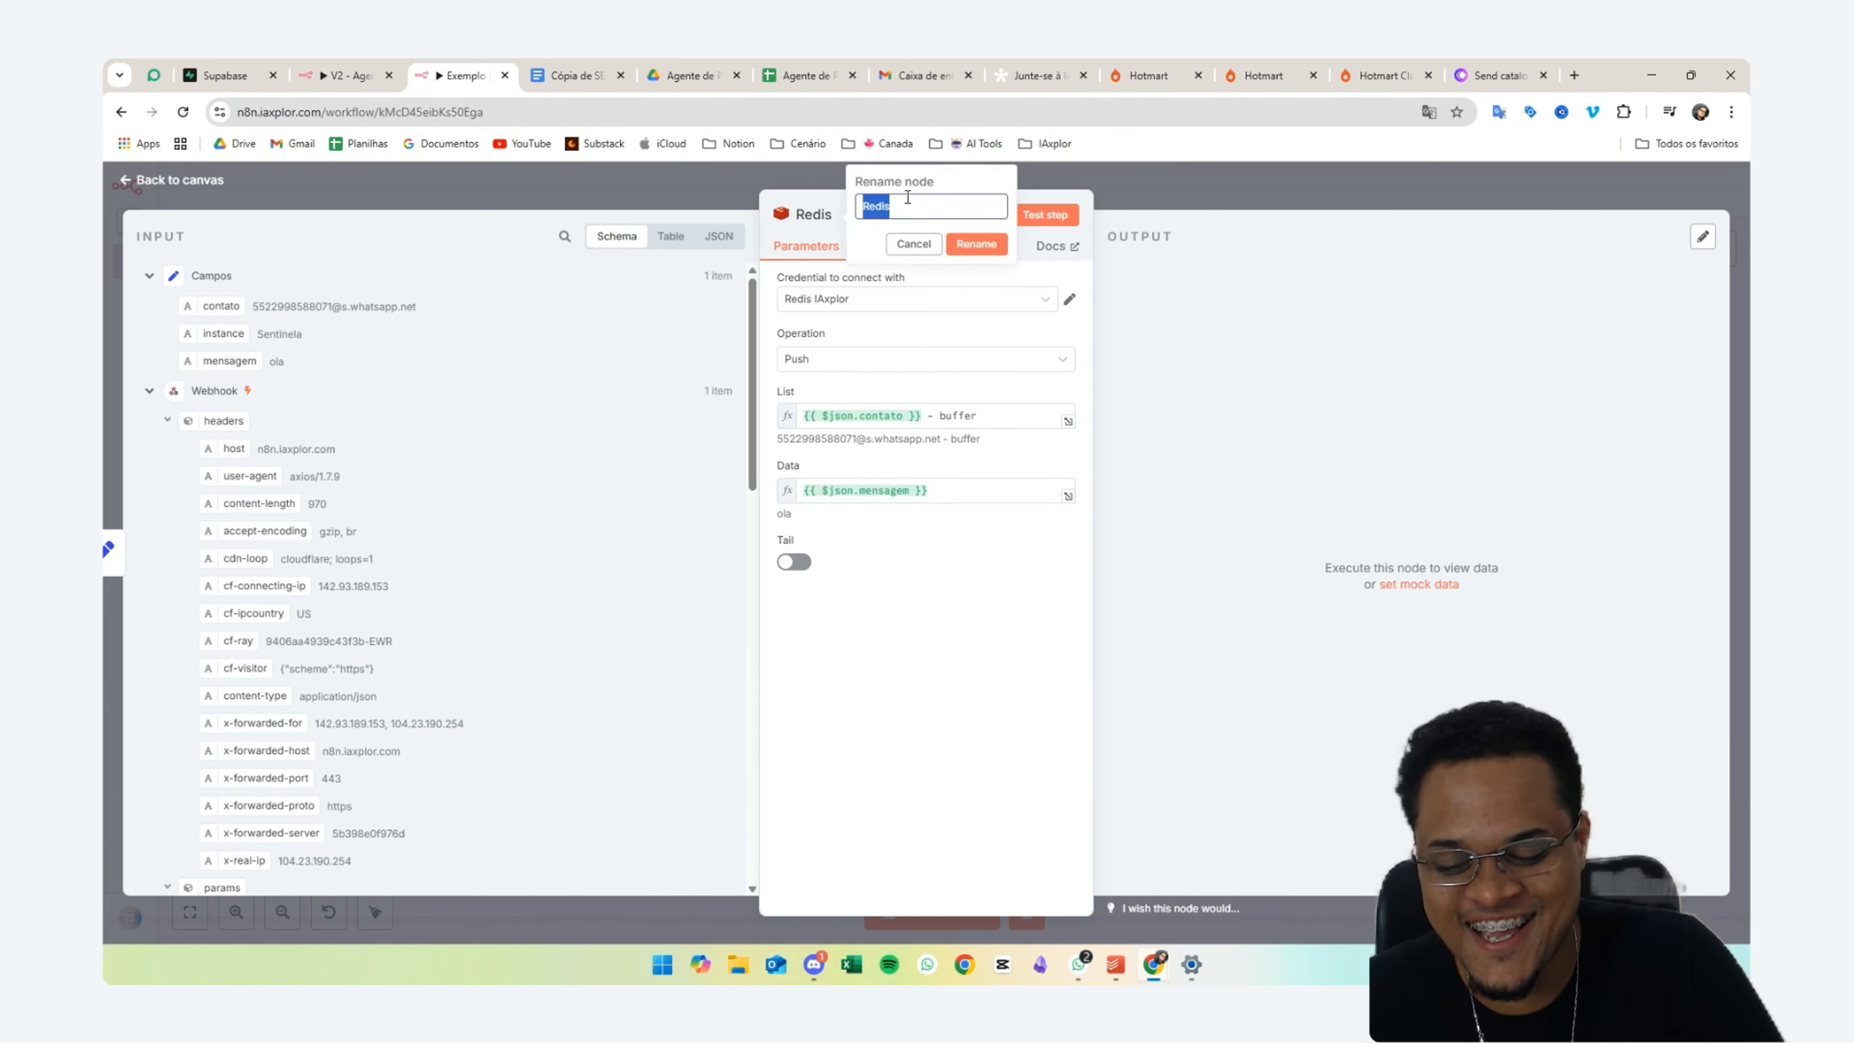
type("Pu")
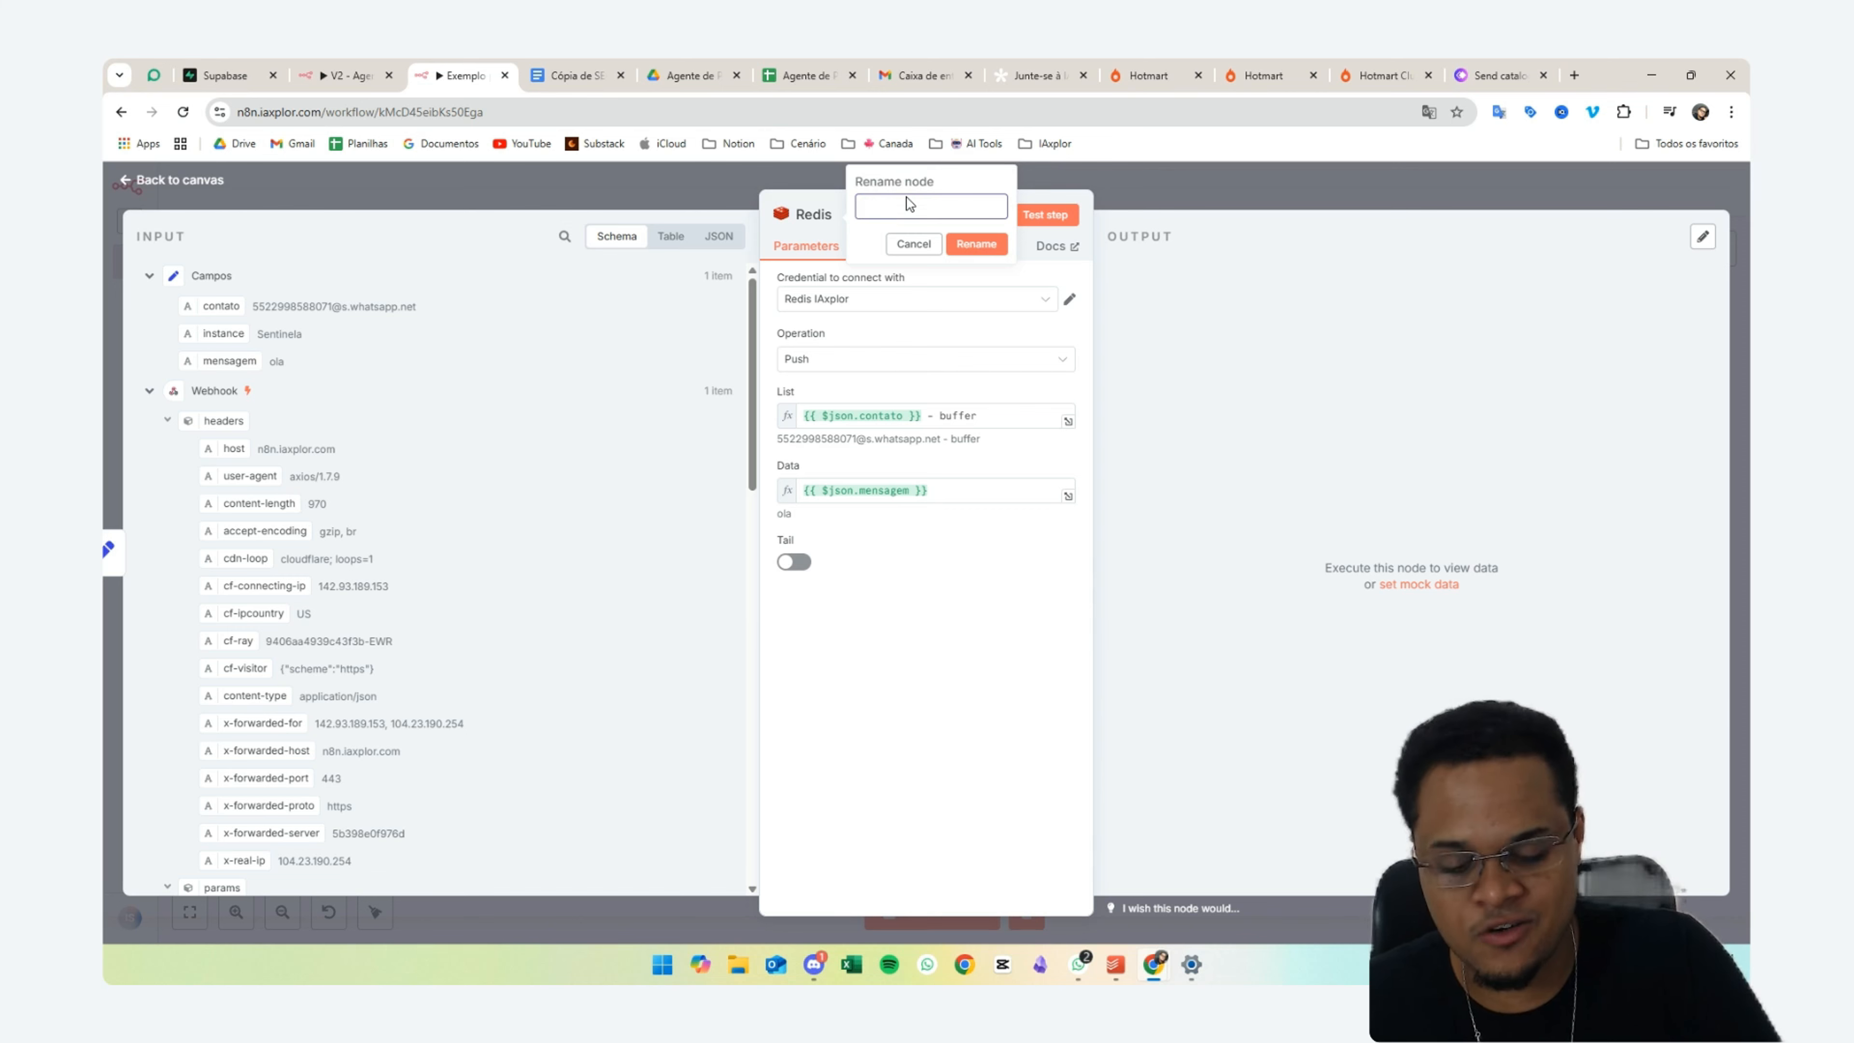
type("se")
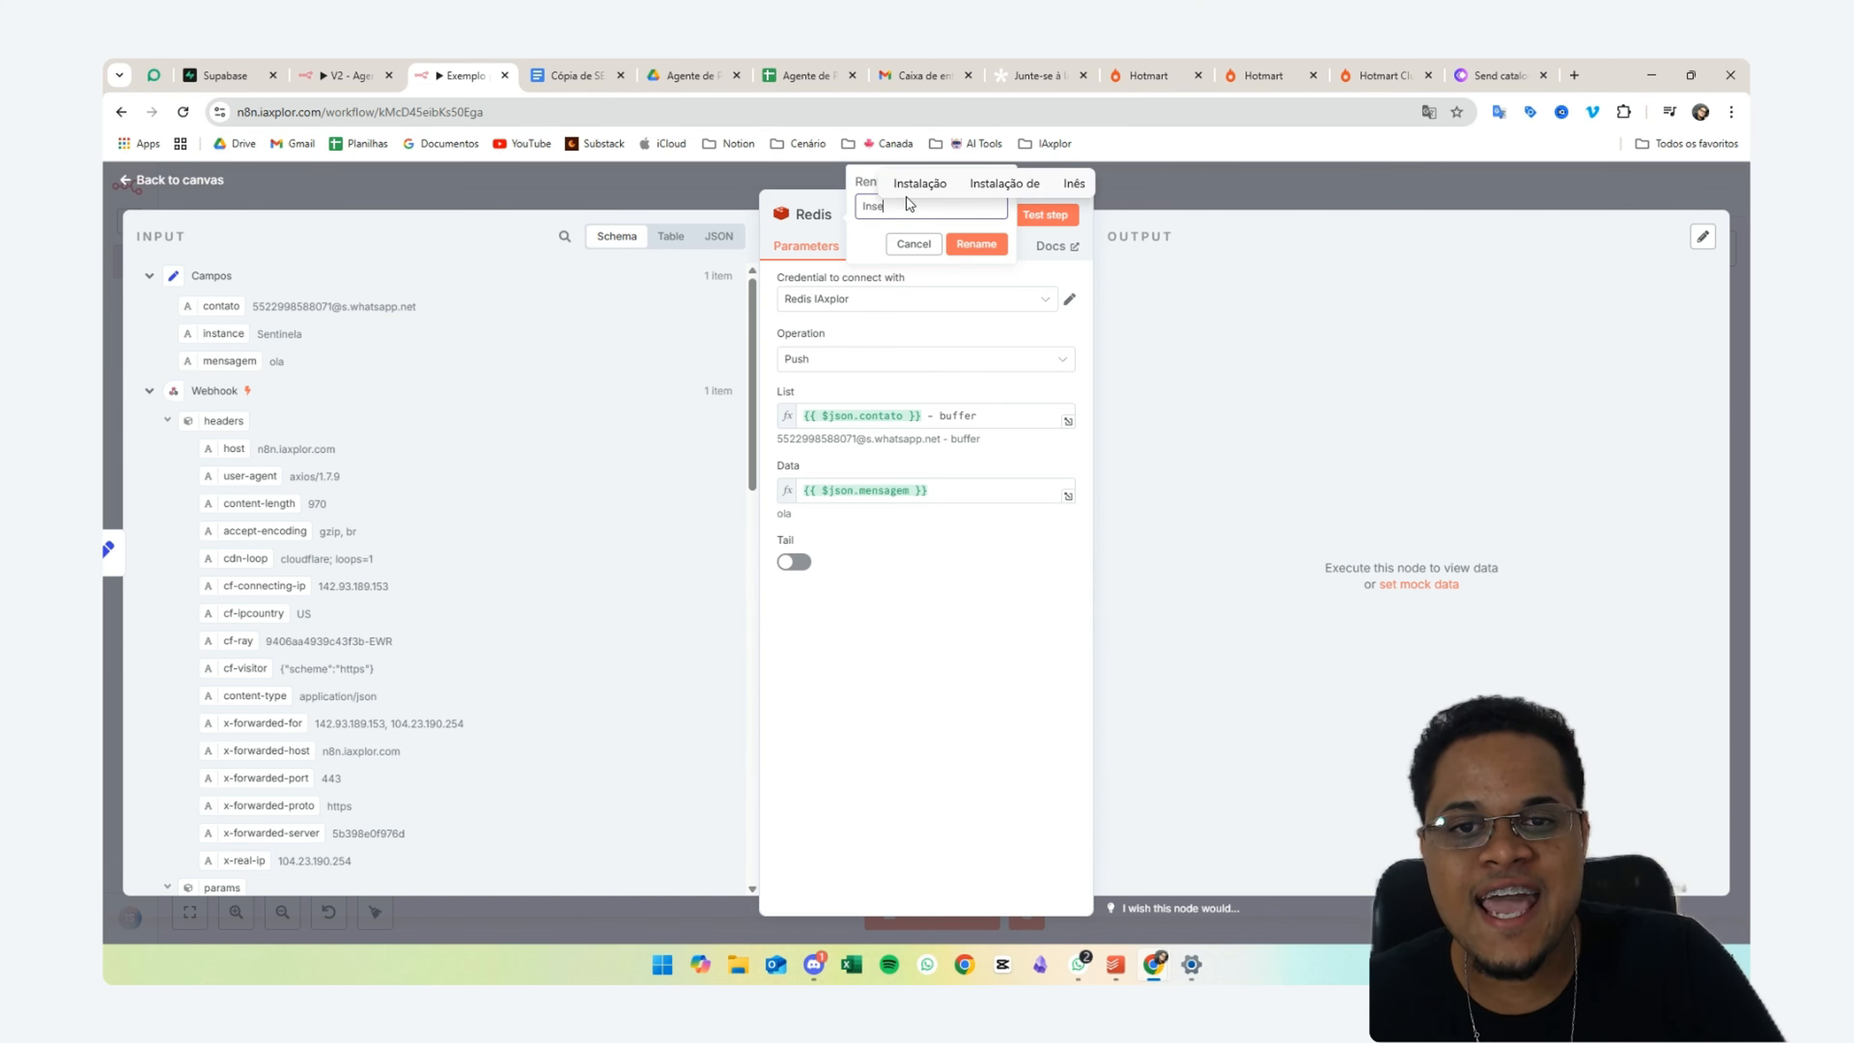
type("re na lista")
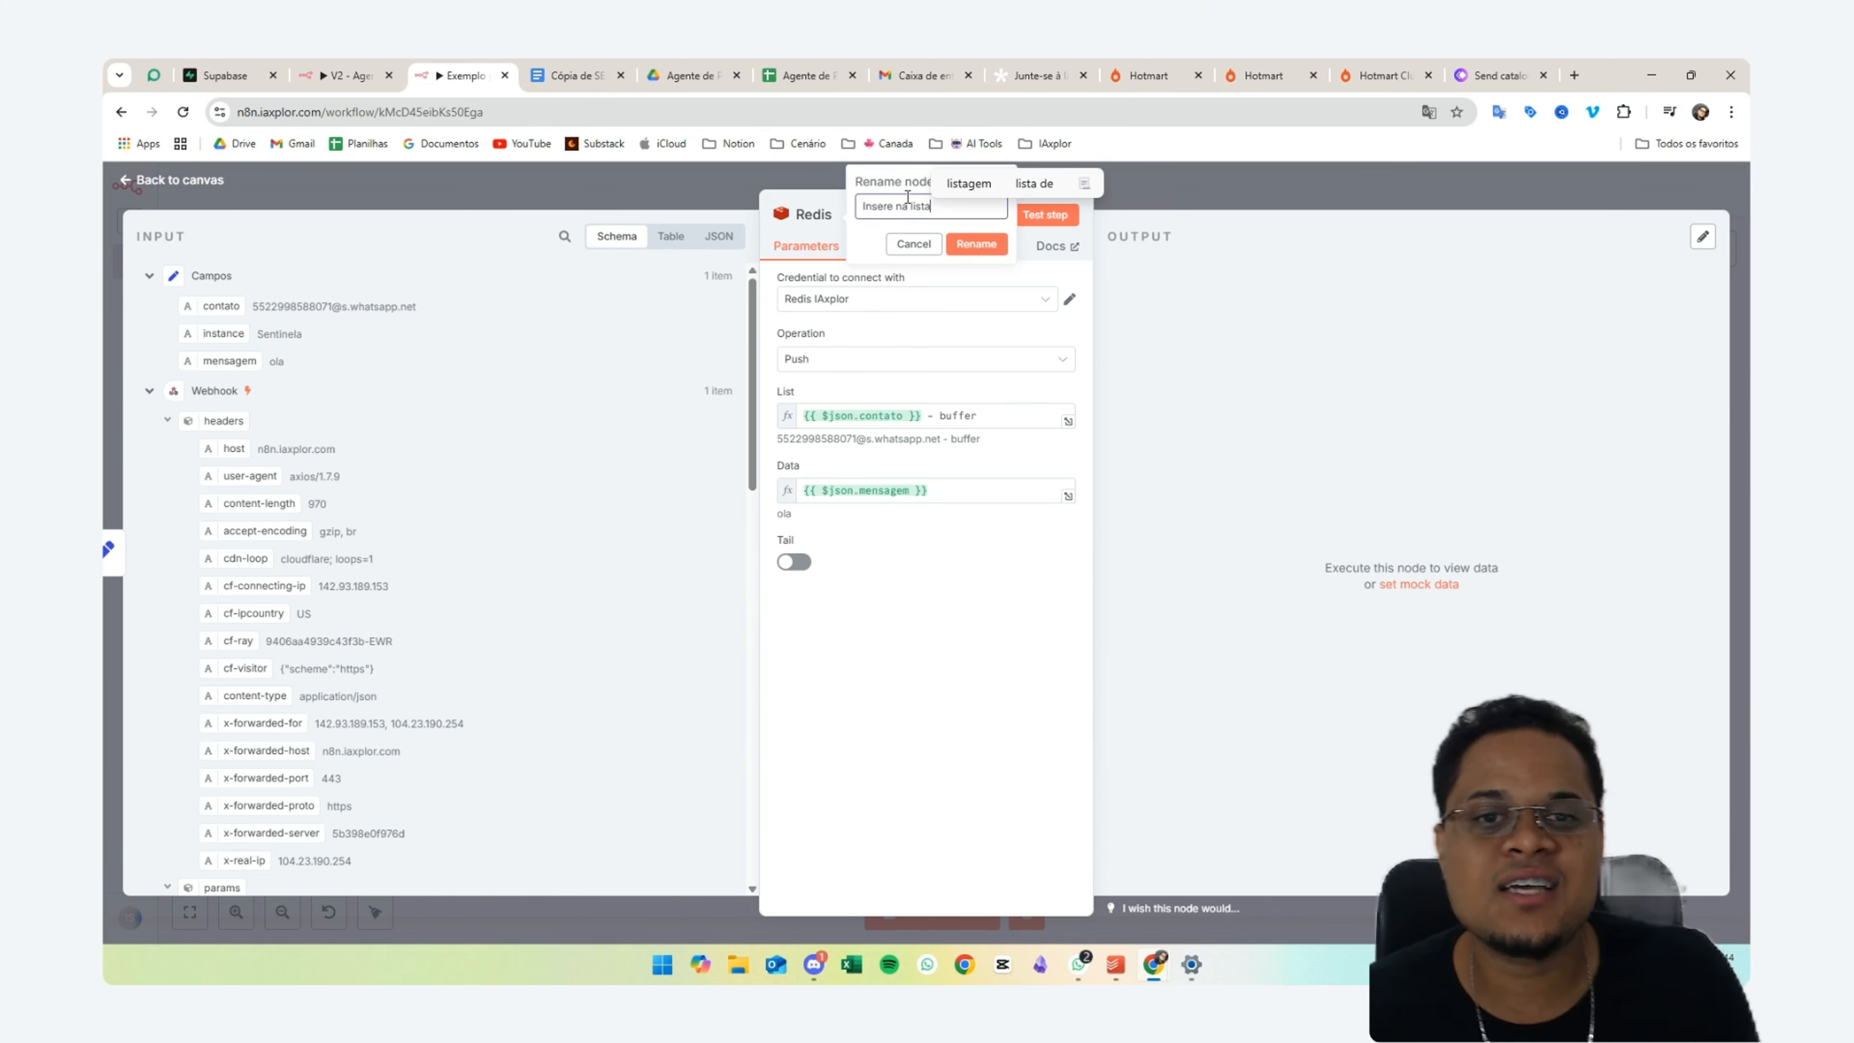
left_click(977, 249)
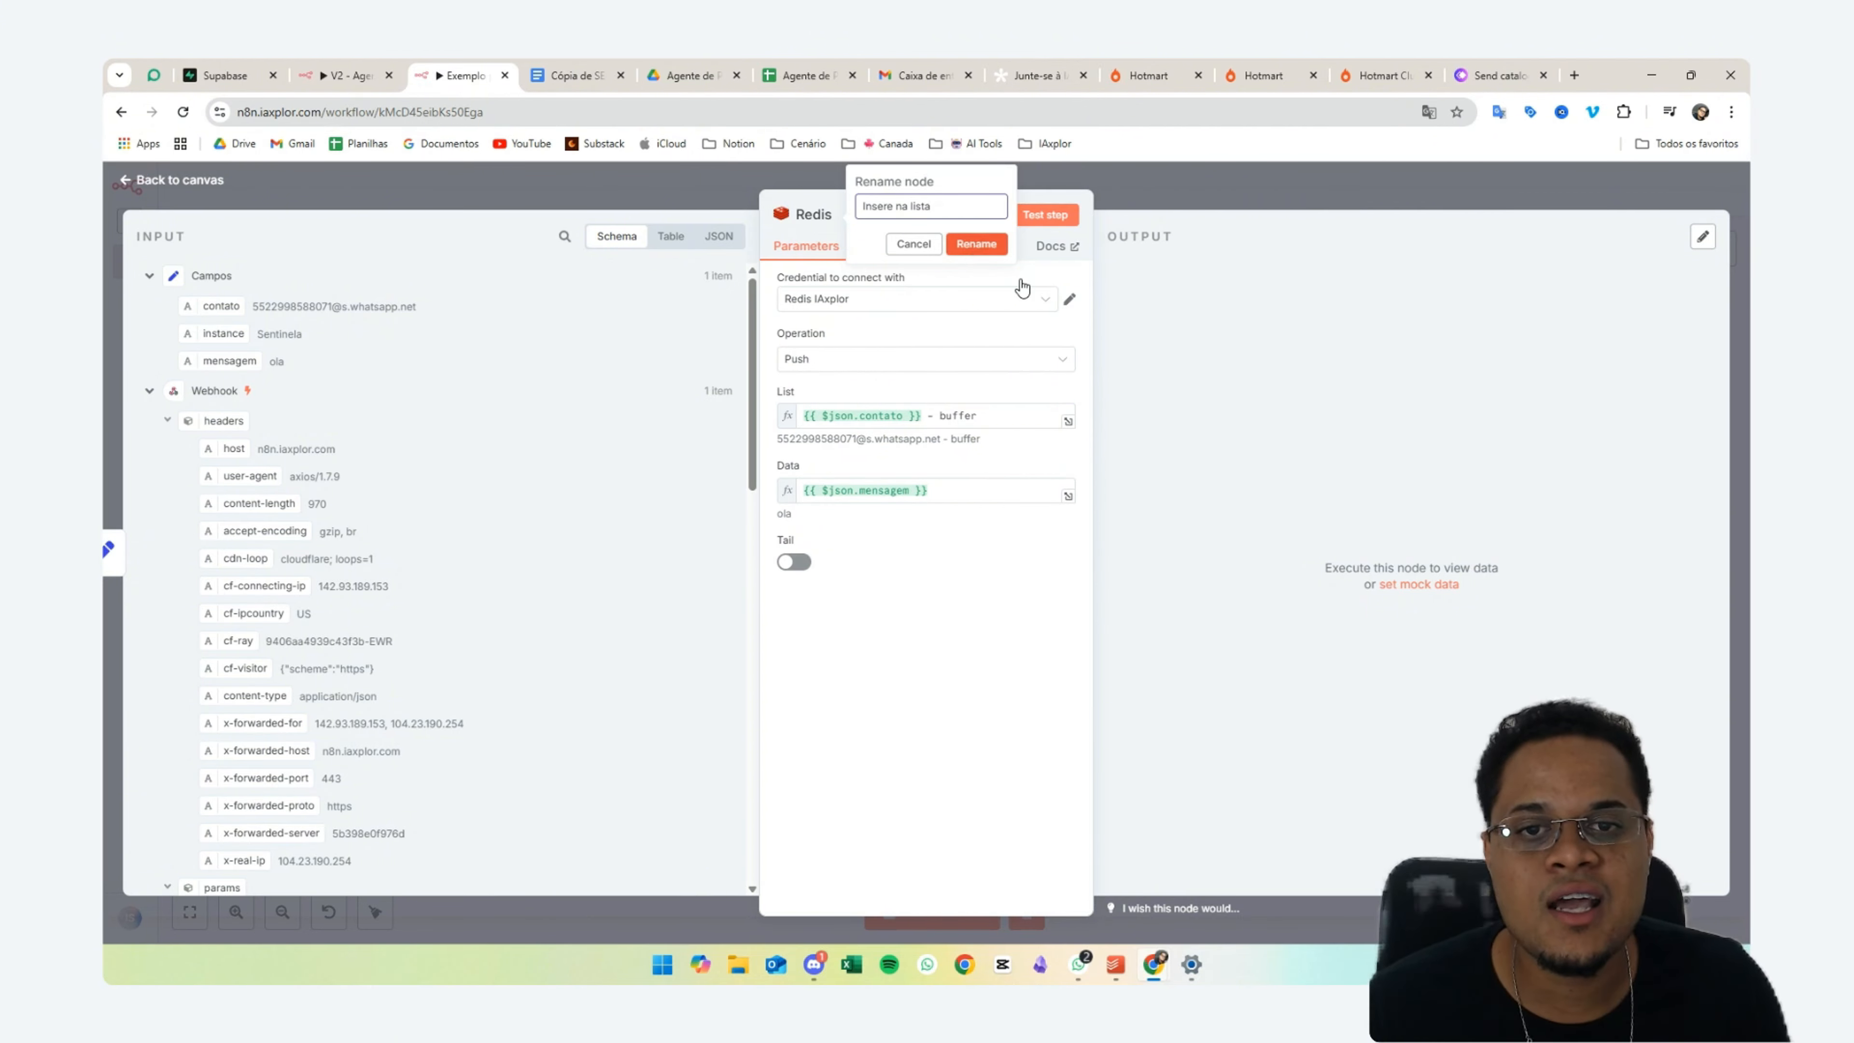
- Test the "Insere na lista" node and return to the workflow canvas
left_click_drag(984, 439, 772, 439)
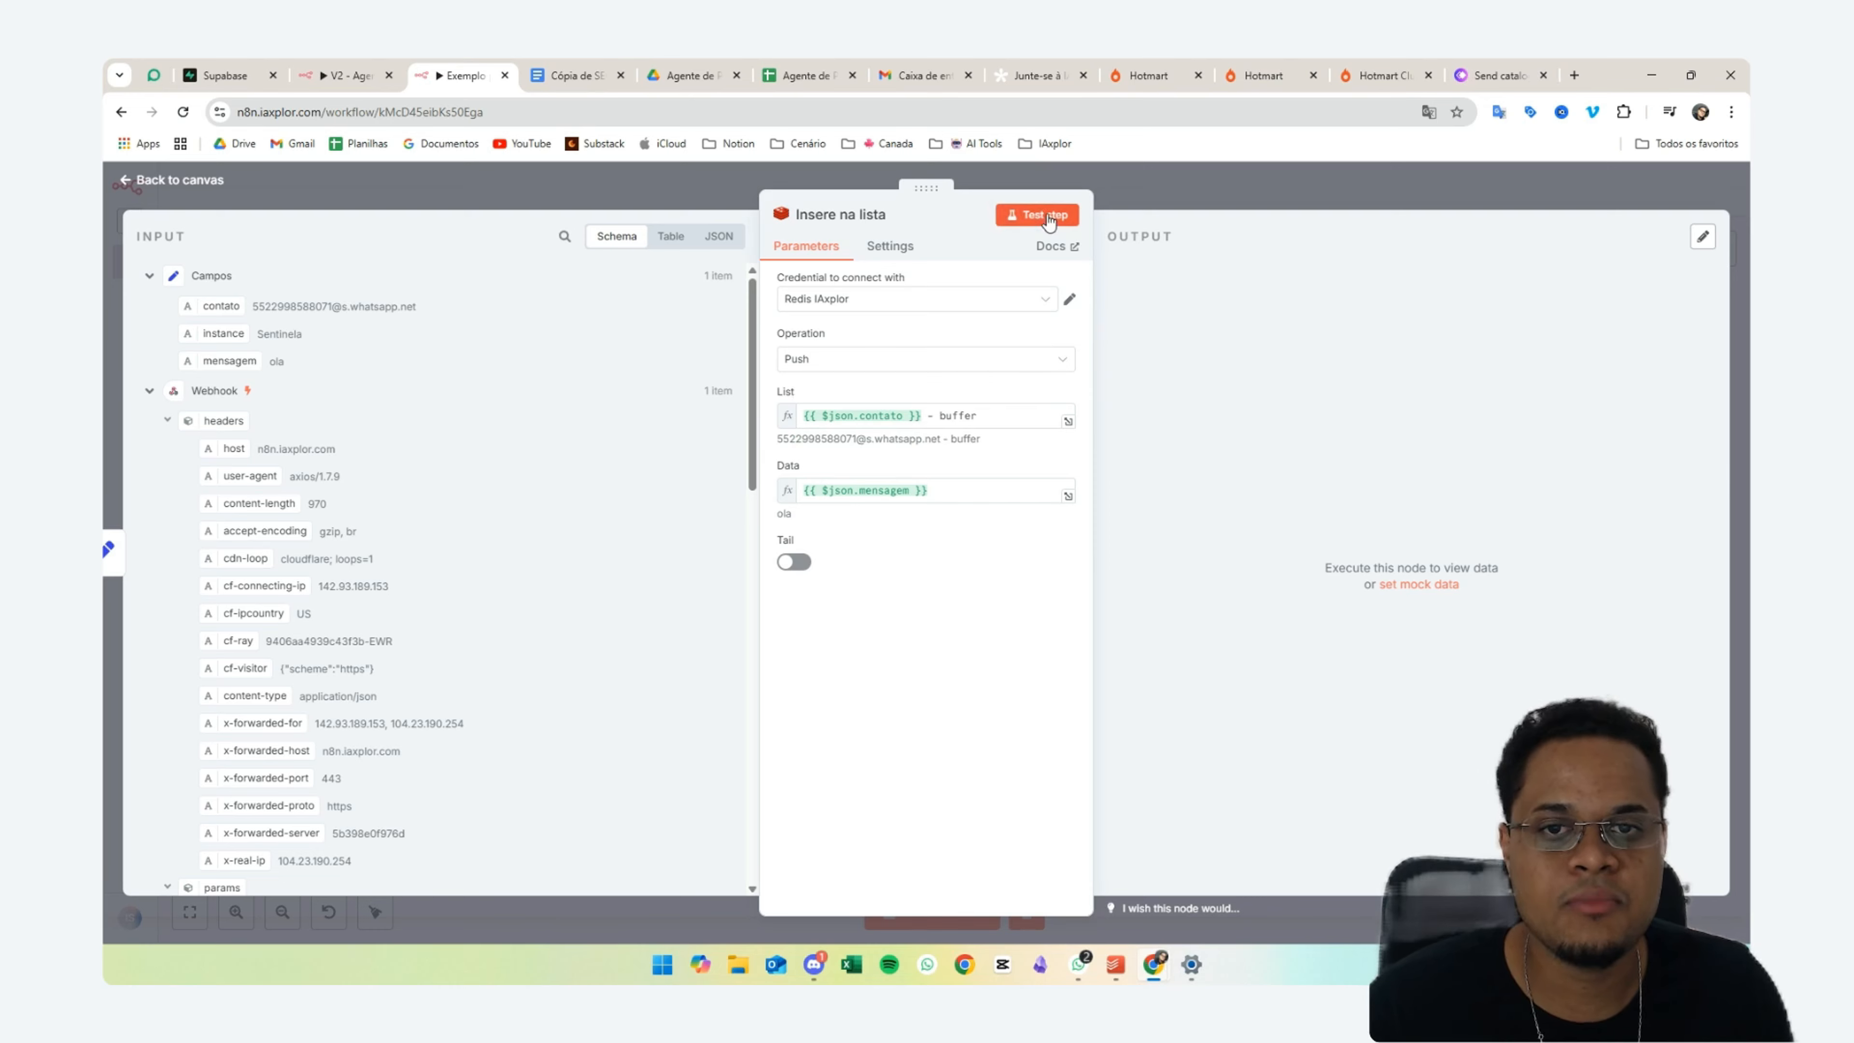
left_click(1037, 214)
key("Escape")
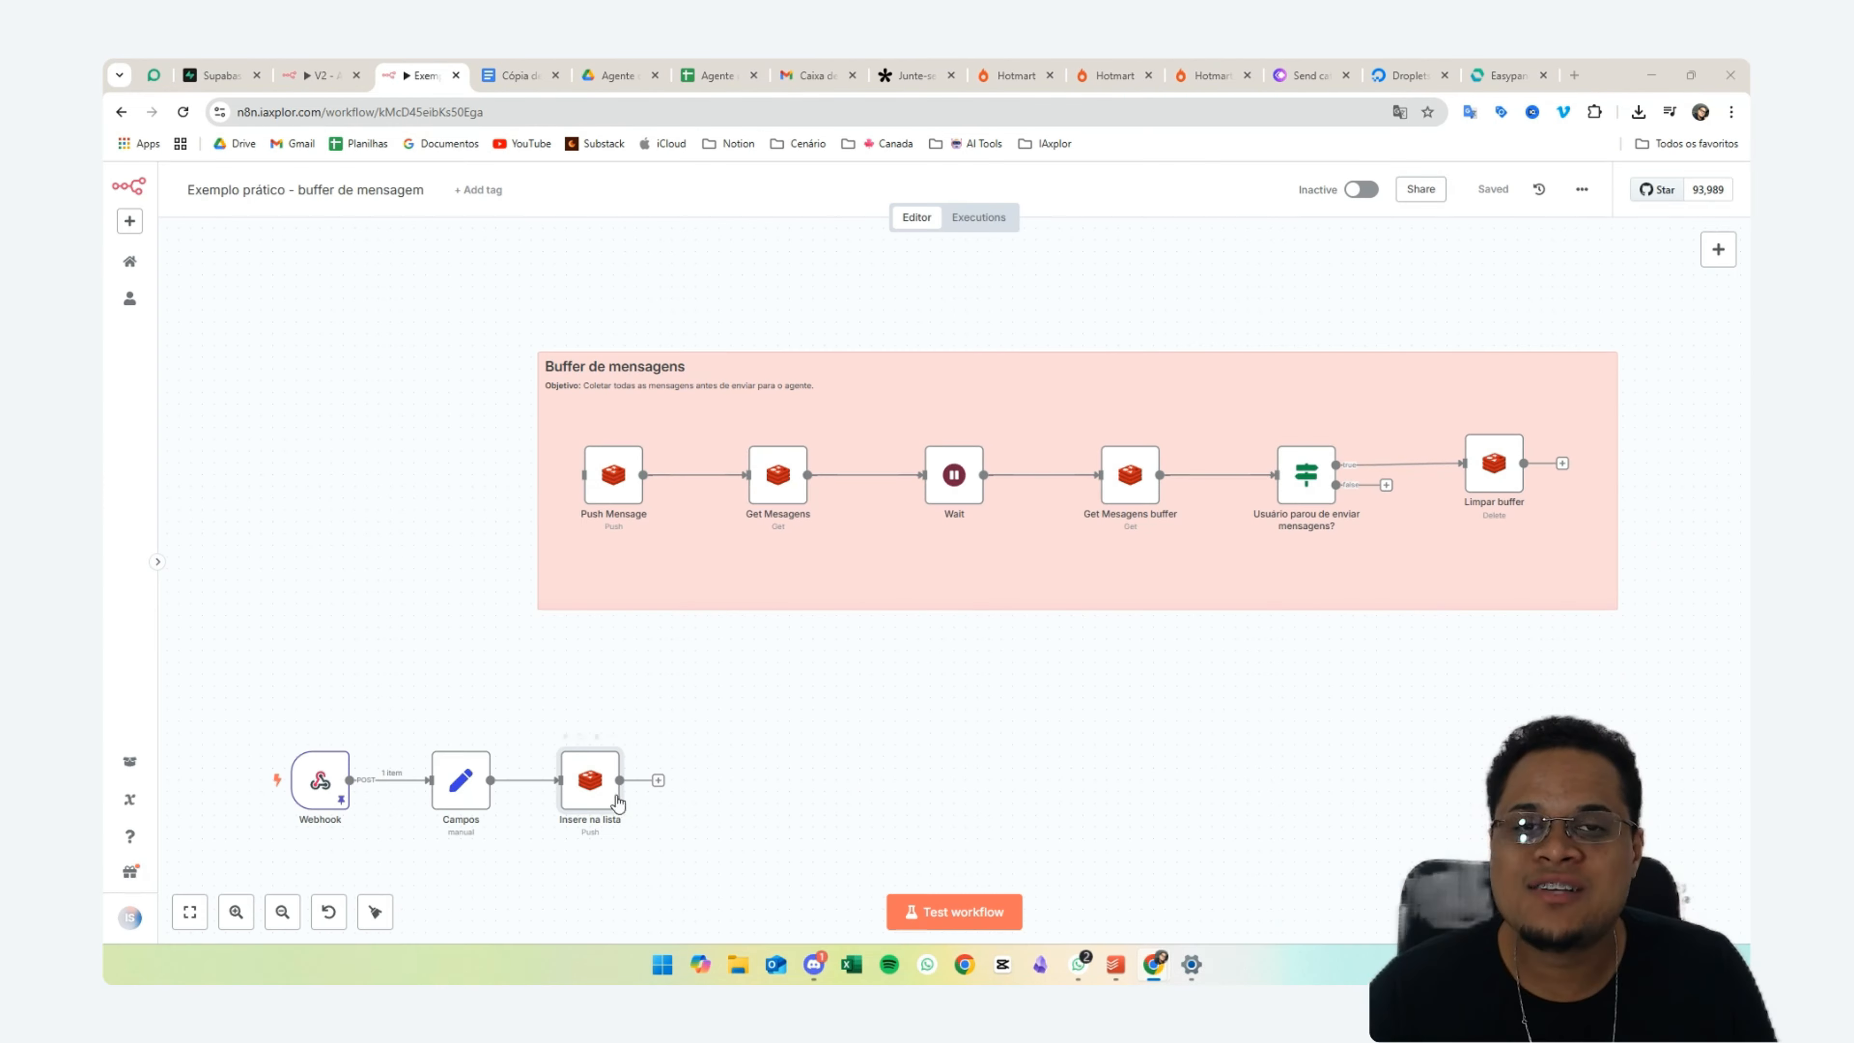
- Duplicate the "Insere na lista" node, place the copy after it, and connect the original's output to the copy
scroll(701, 780, "down", 3)
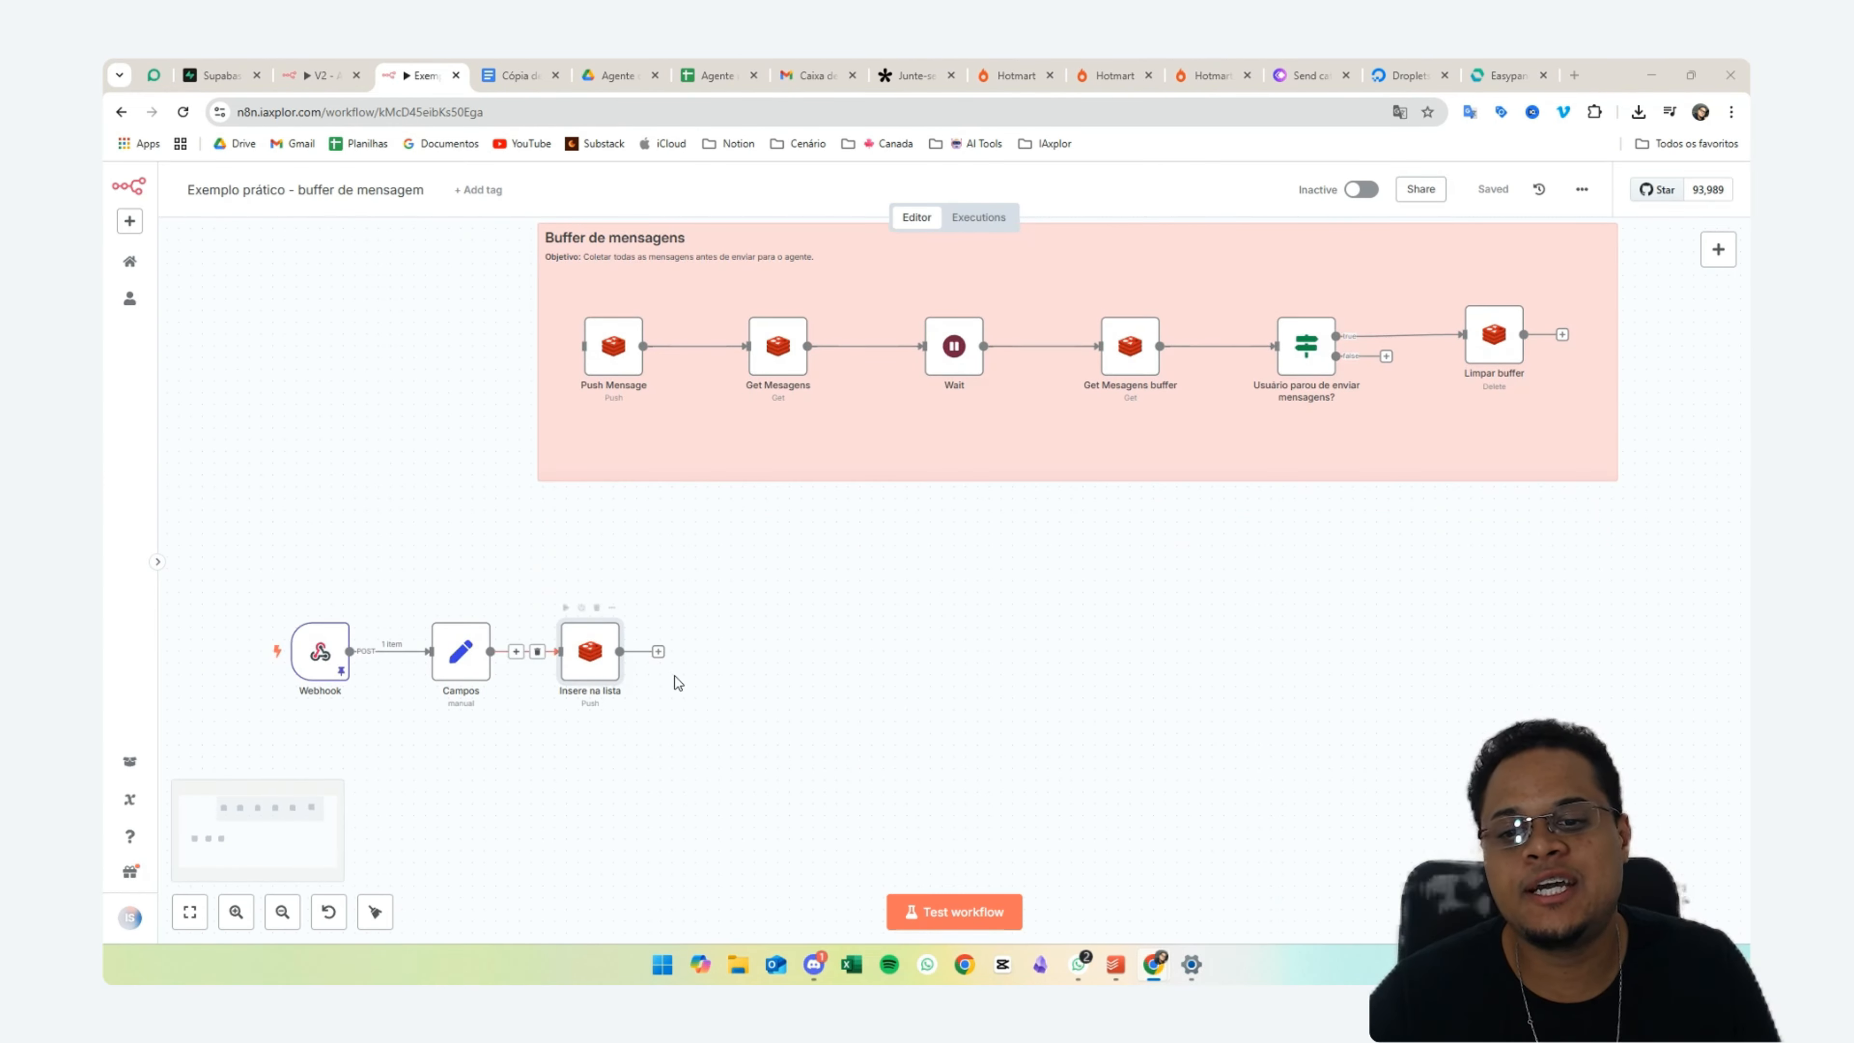
scroll(695, 712, "up", 3)
scroll(706, 727, "down", 2)
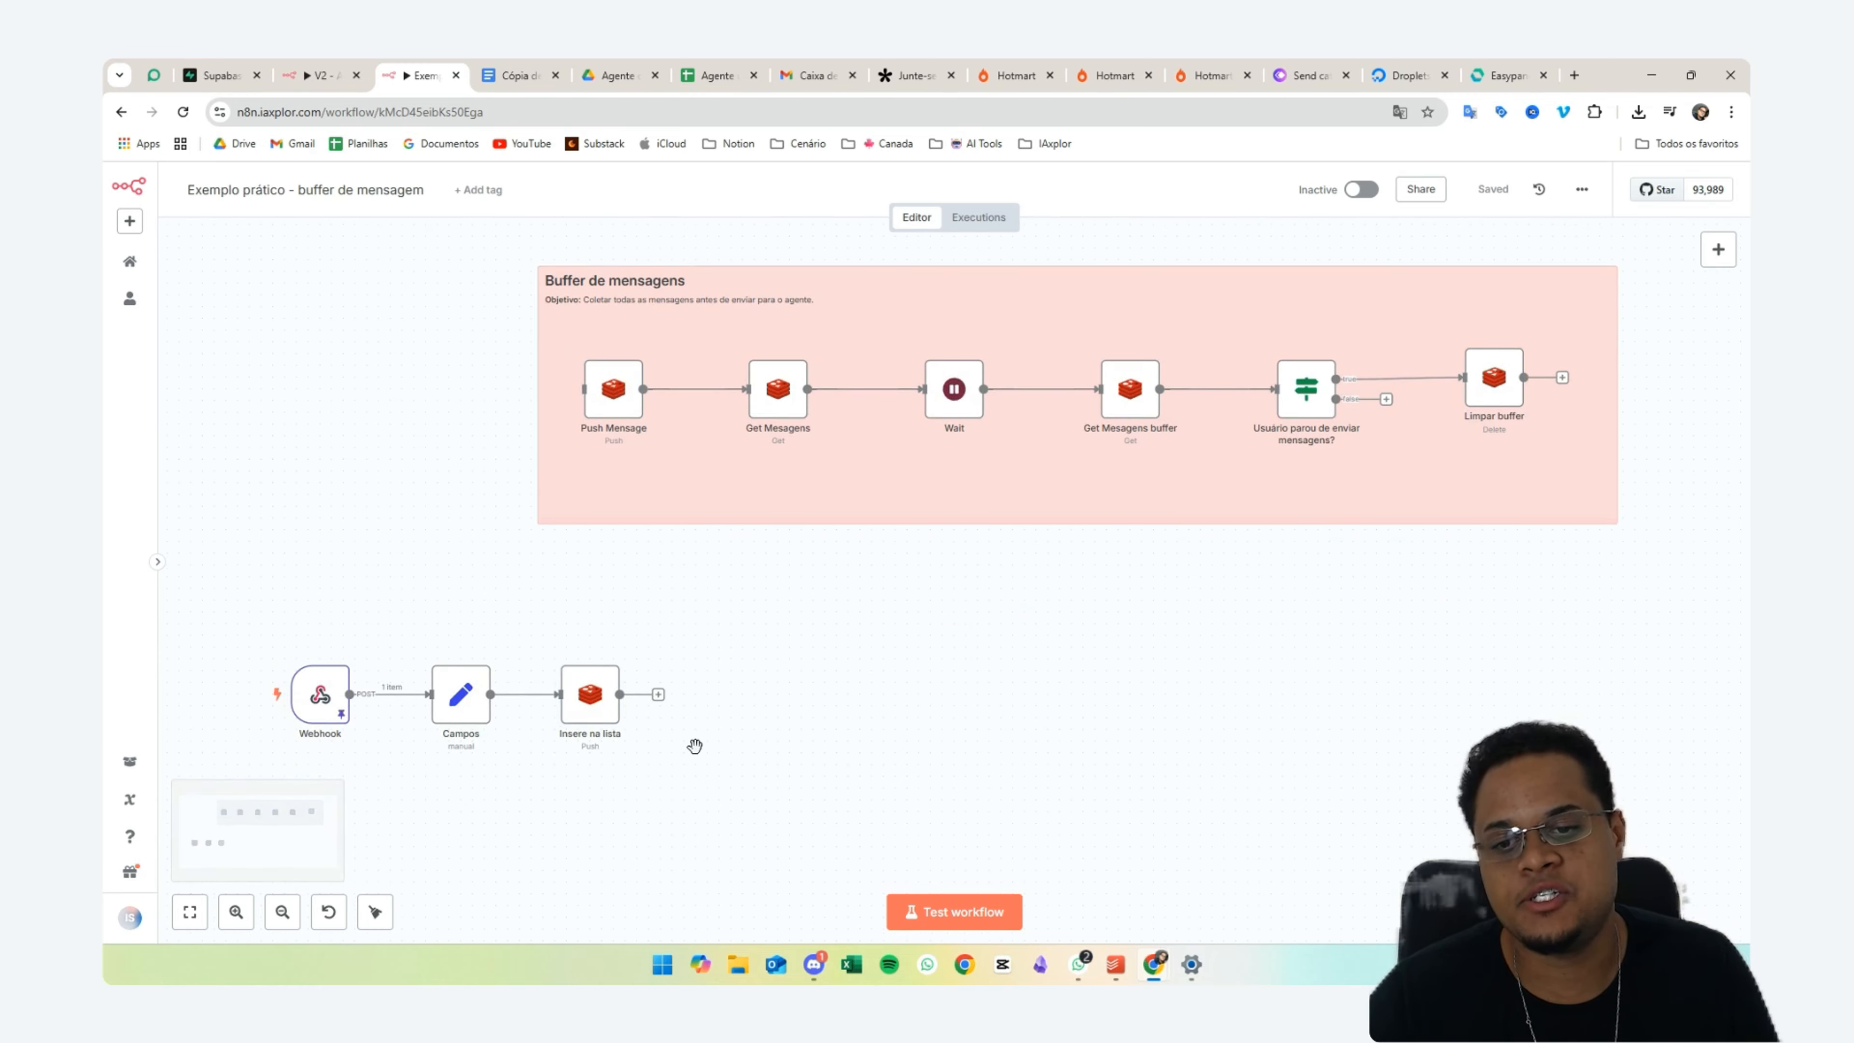
scroll(697, 745, "down", 1)
scroll(697, 745, "up", 5)
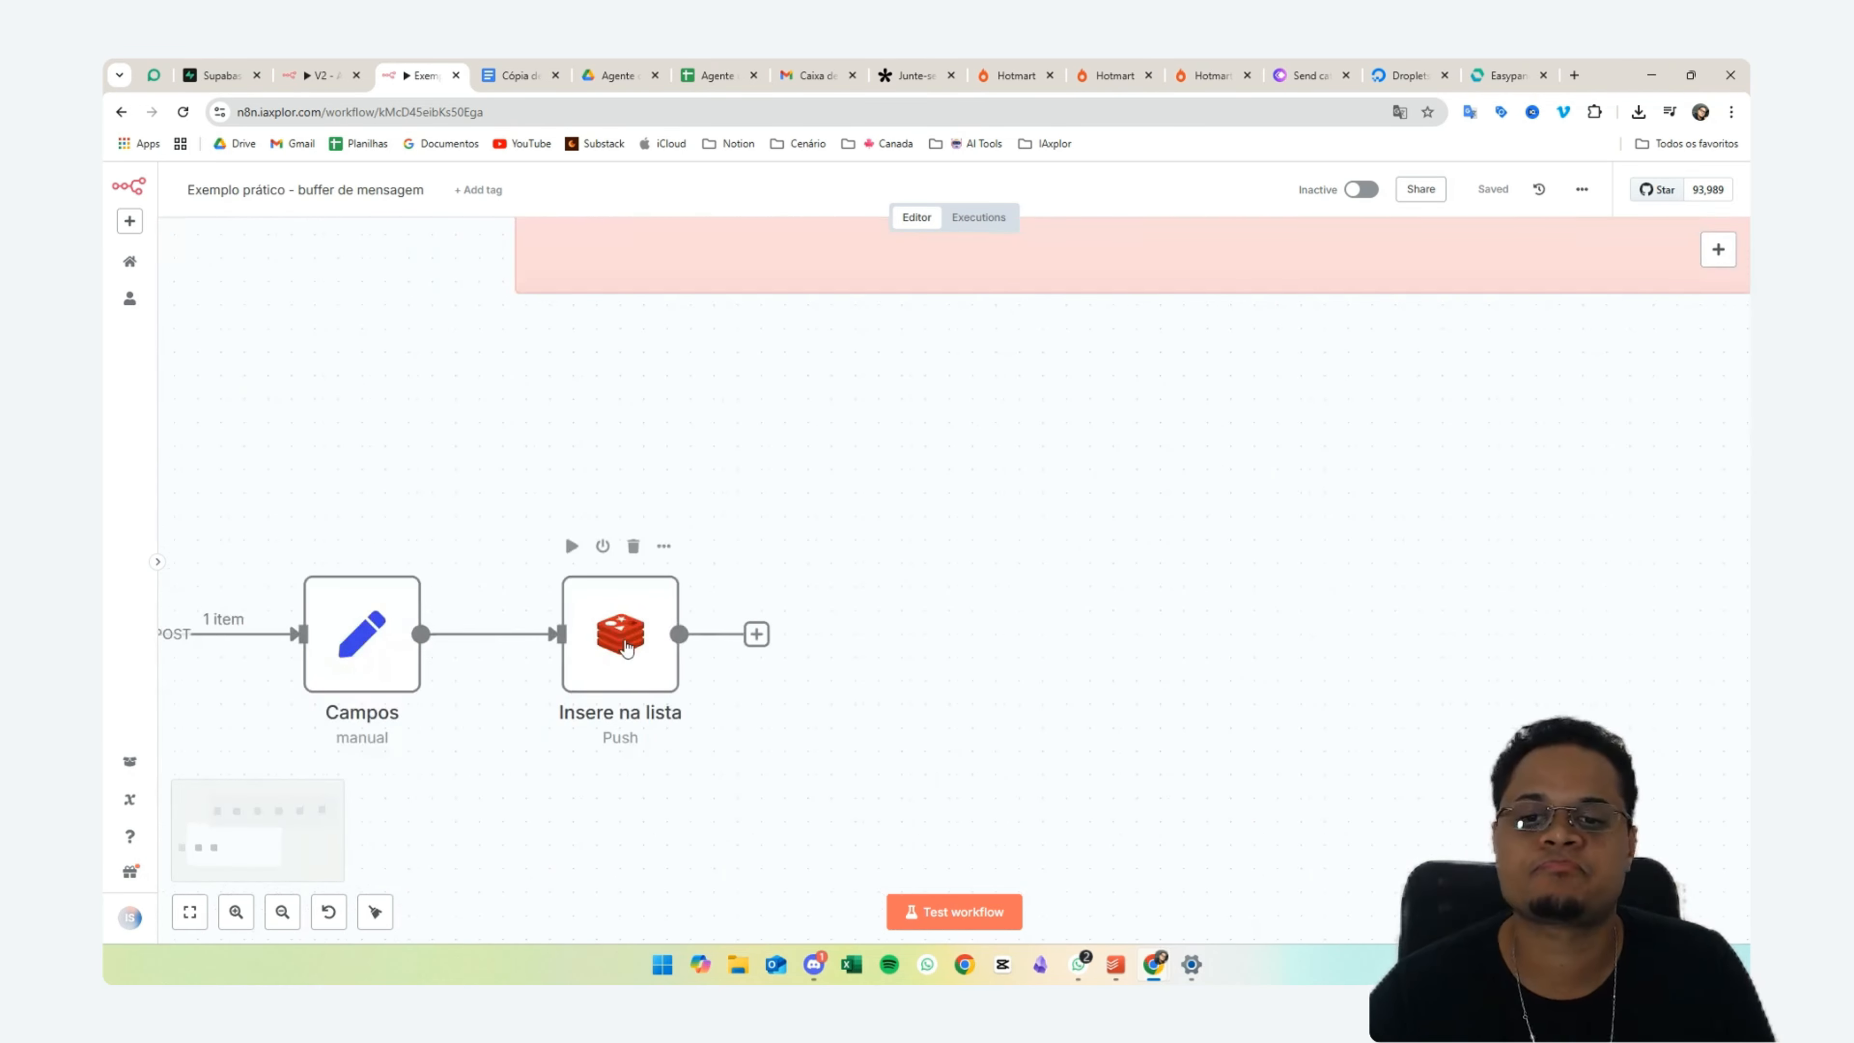
left_click(622, 643)
key("ctrl+c")
key("ctrl+v")
left_click_drag(1279, 352, 900, 633)
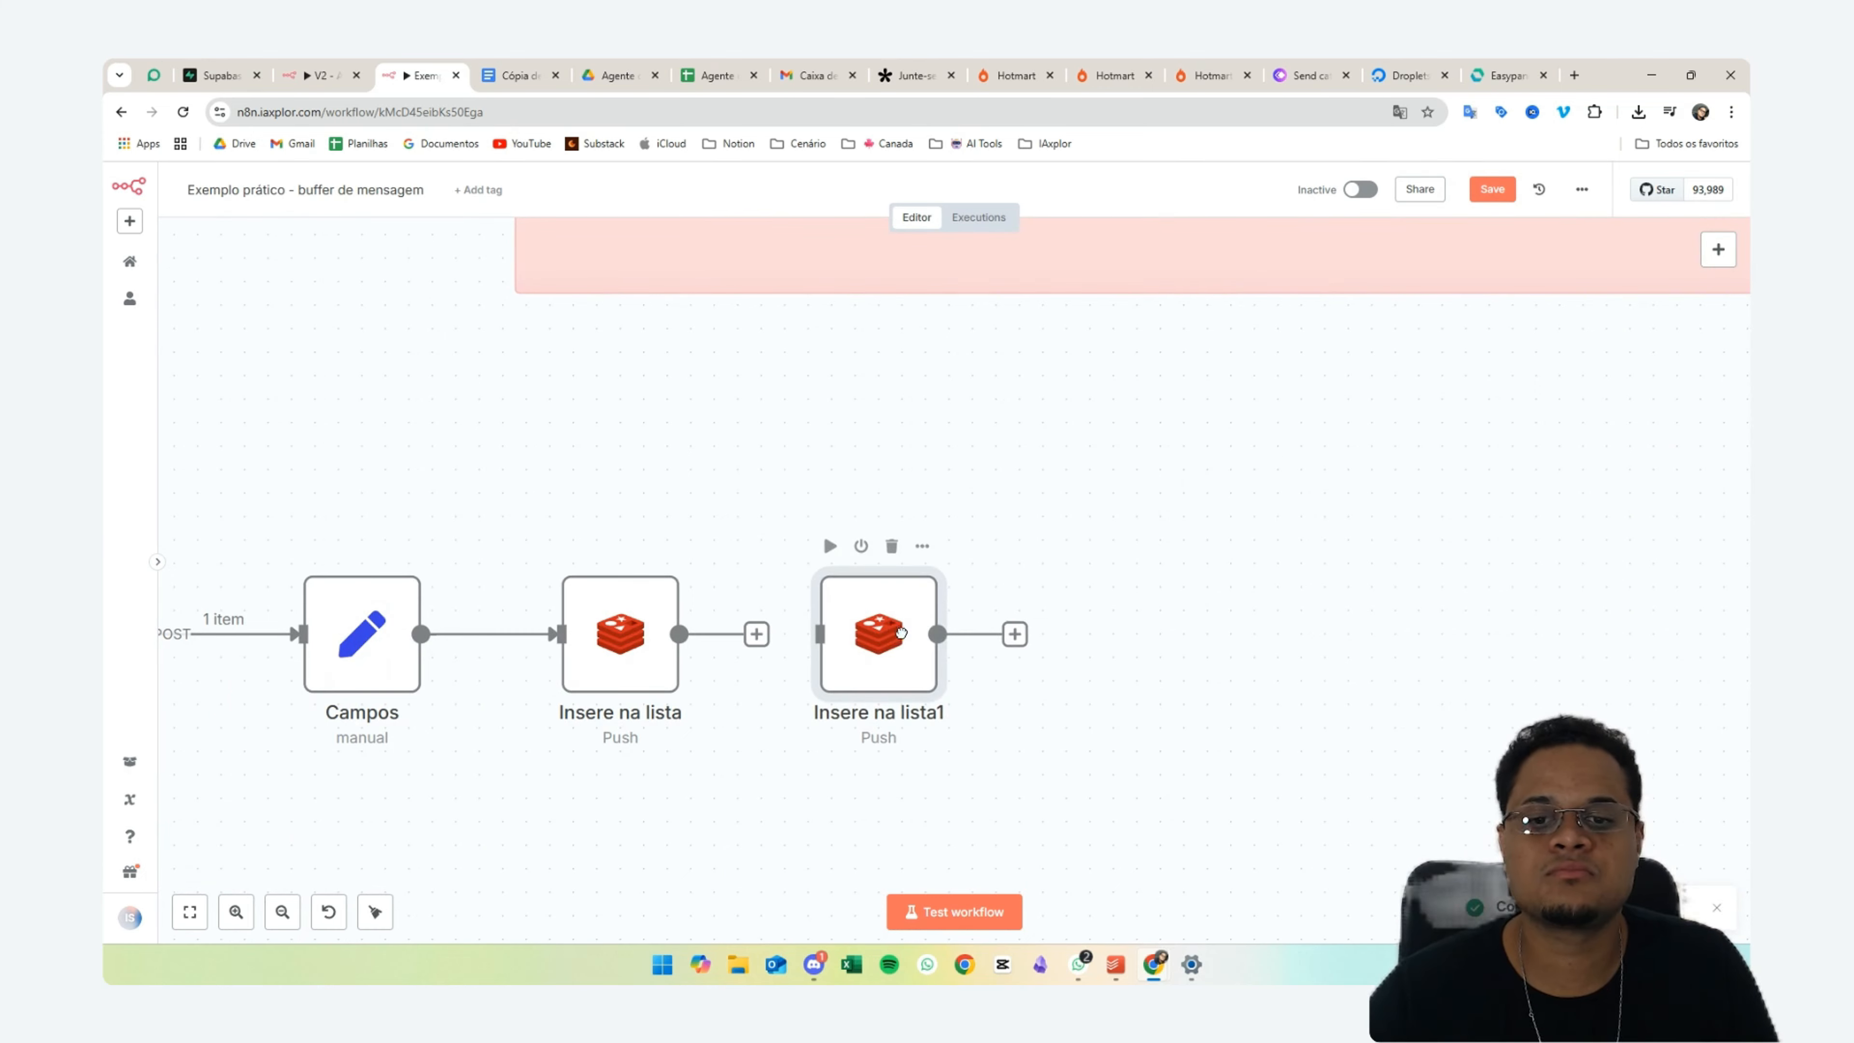
left_click_drag(680, 634, 889, 643)
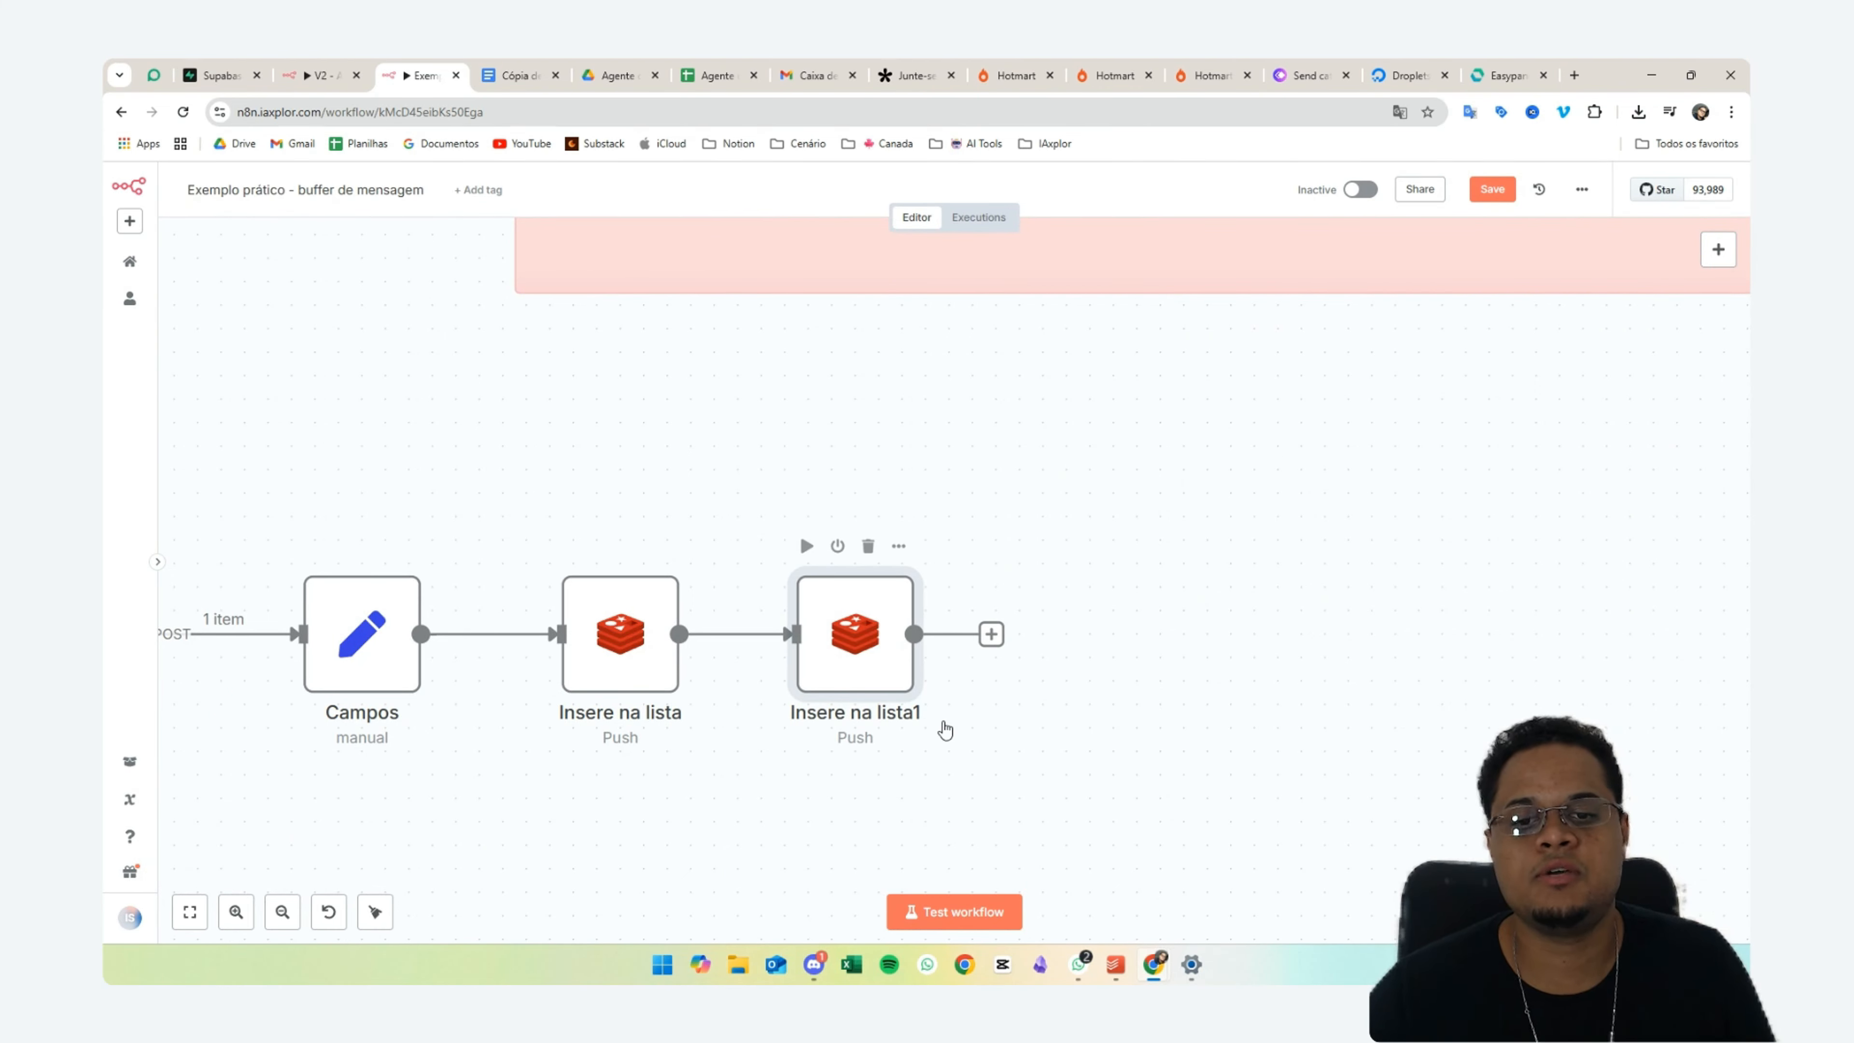
- Change the duplicated Redis node's Operation to Get
double_click(851, 640)
left_click(823, 363)
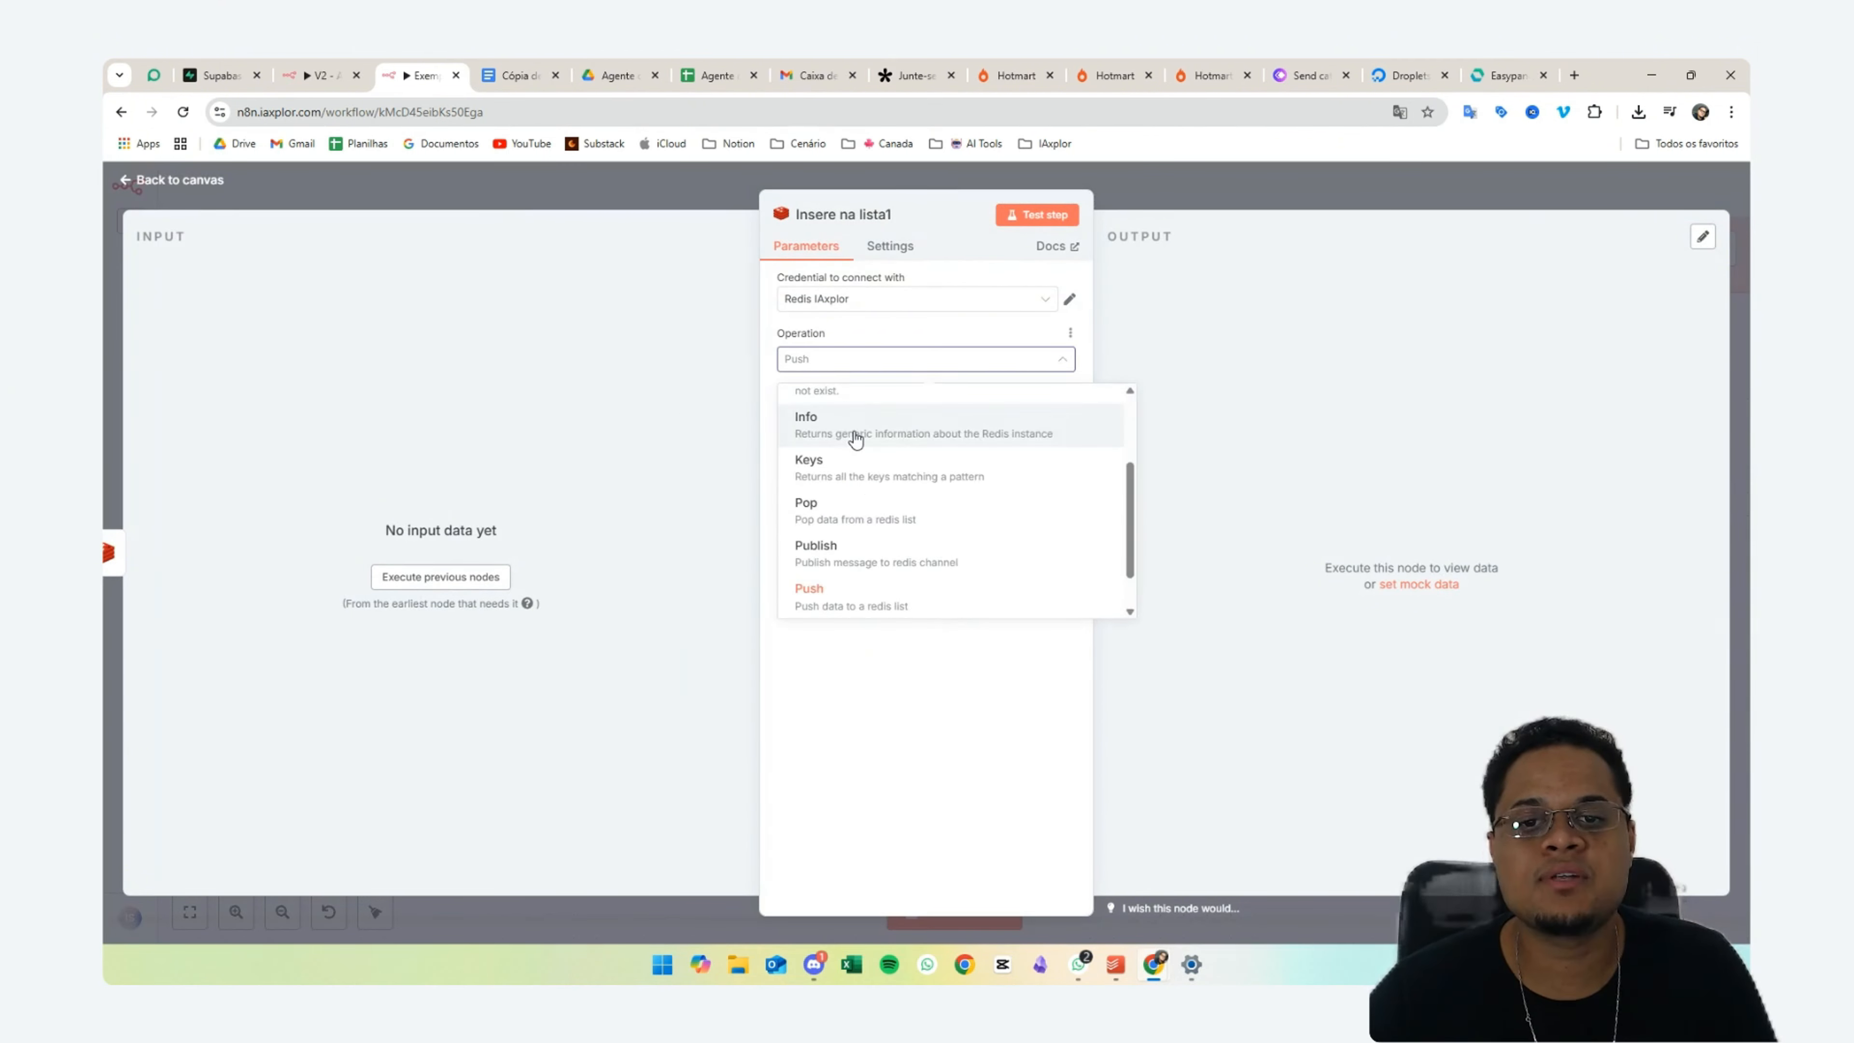
scroll(854, 460, "up", 3)
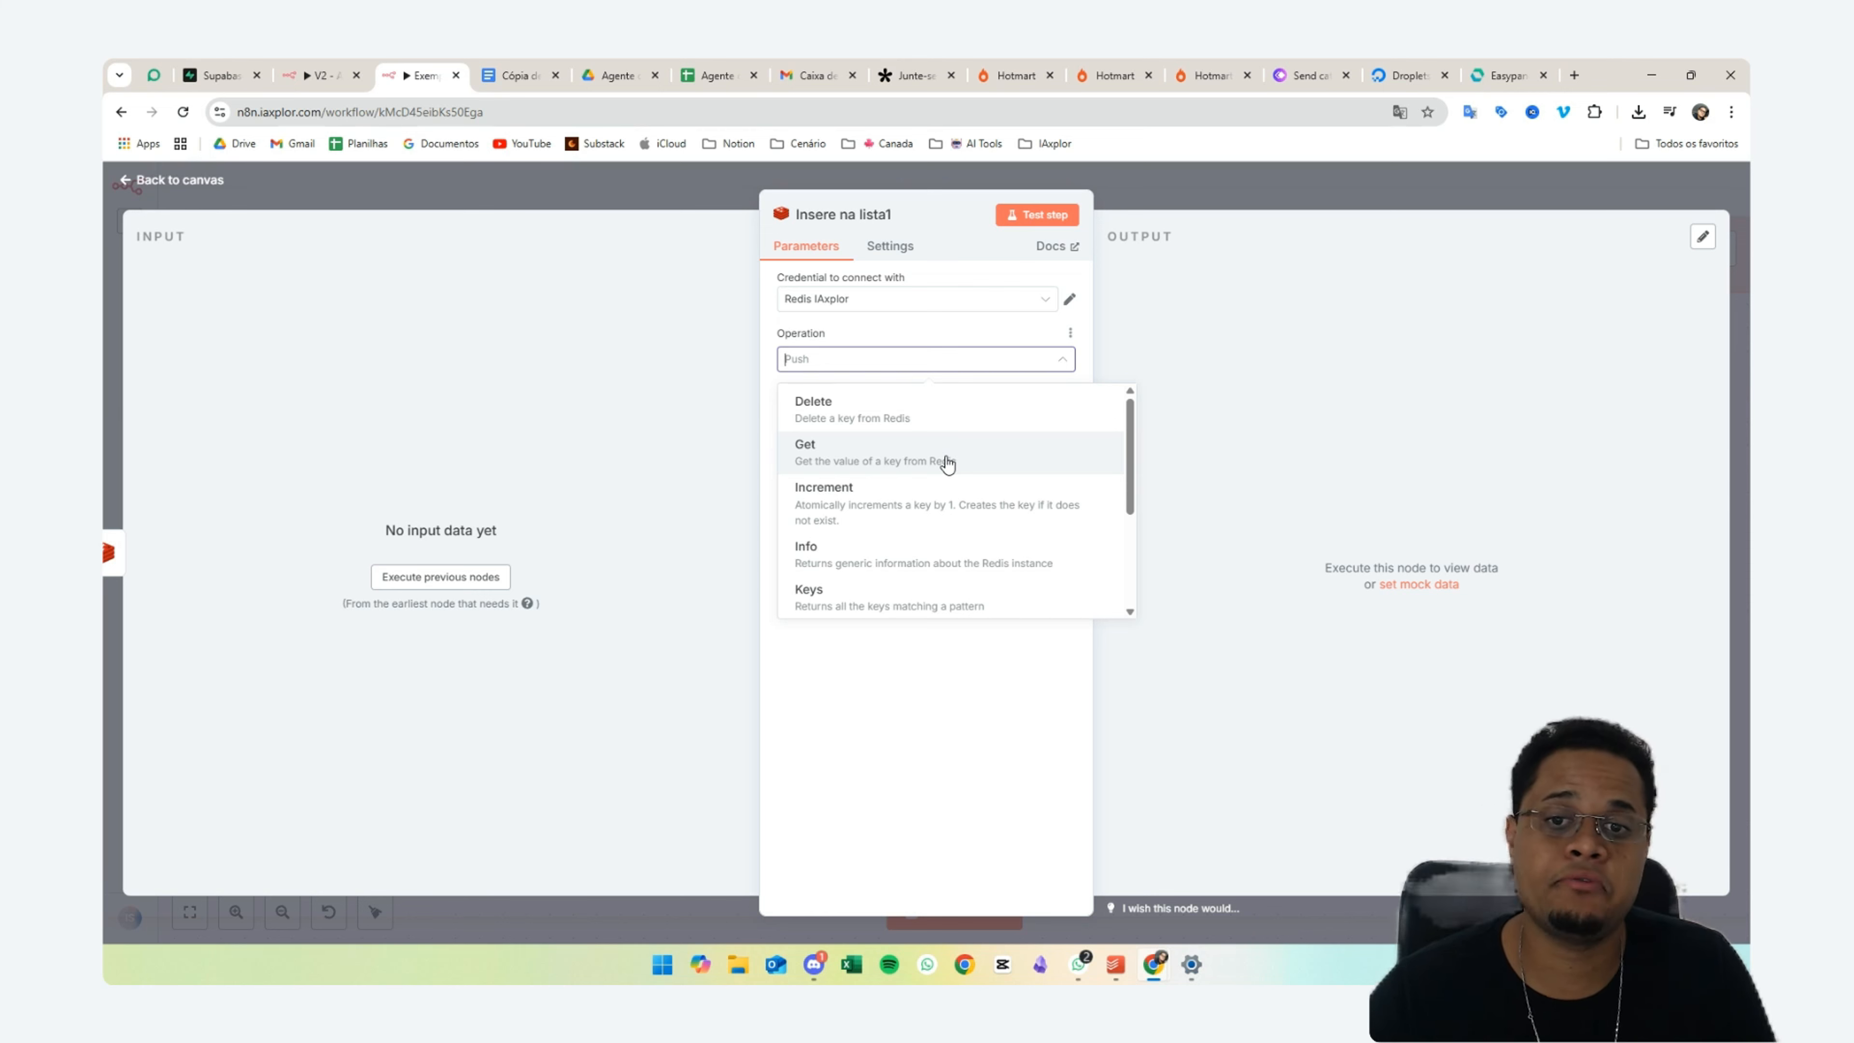
left_click(947, 462)
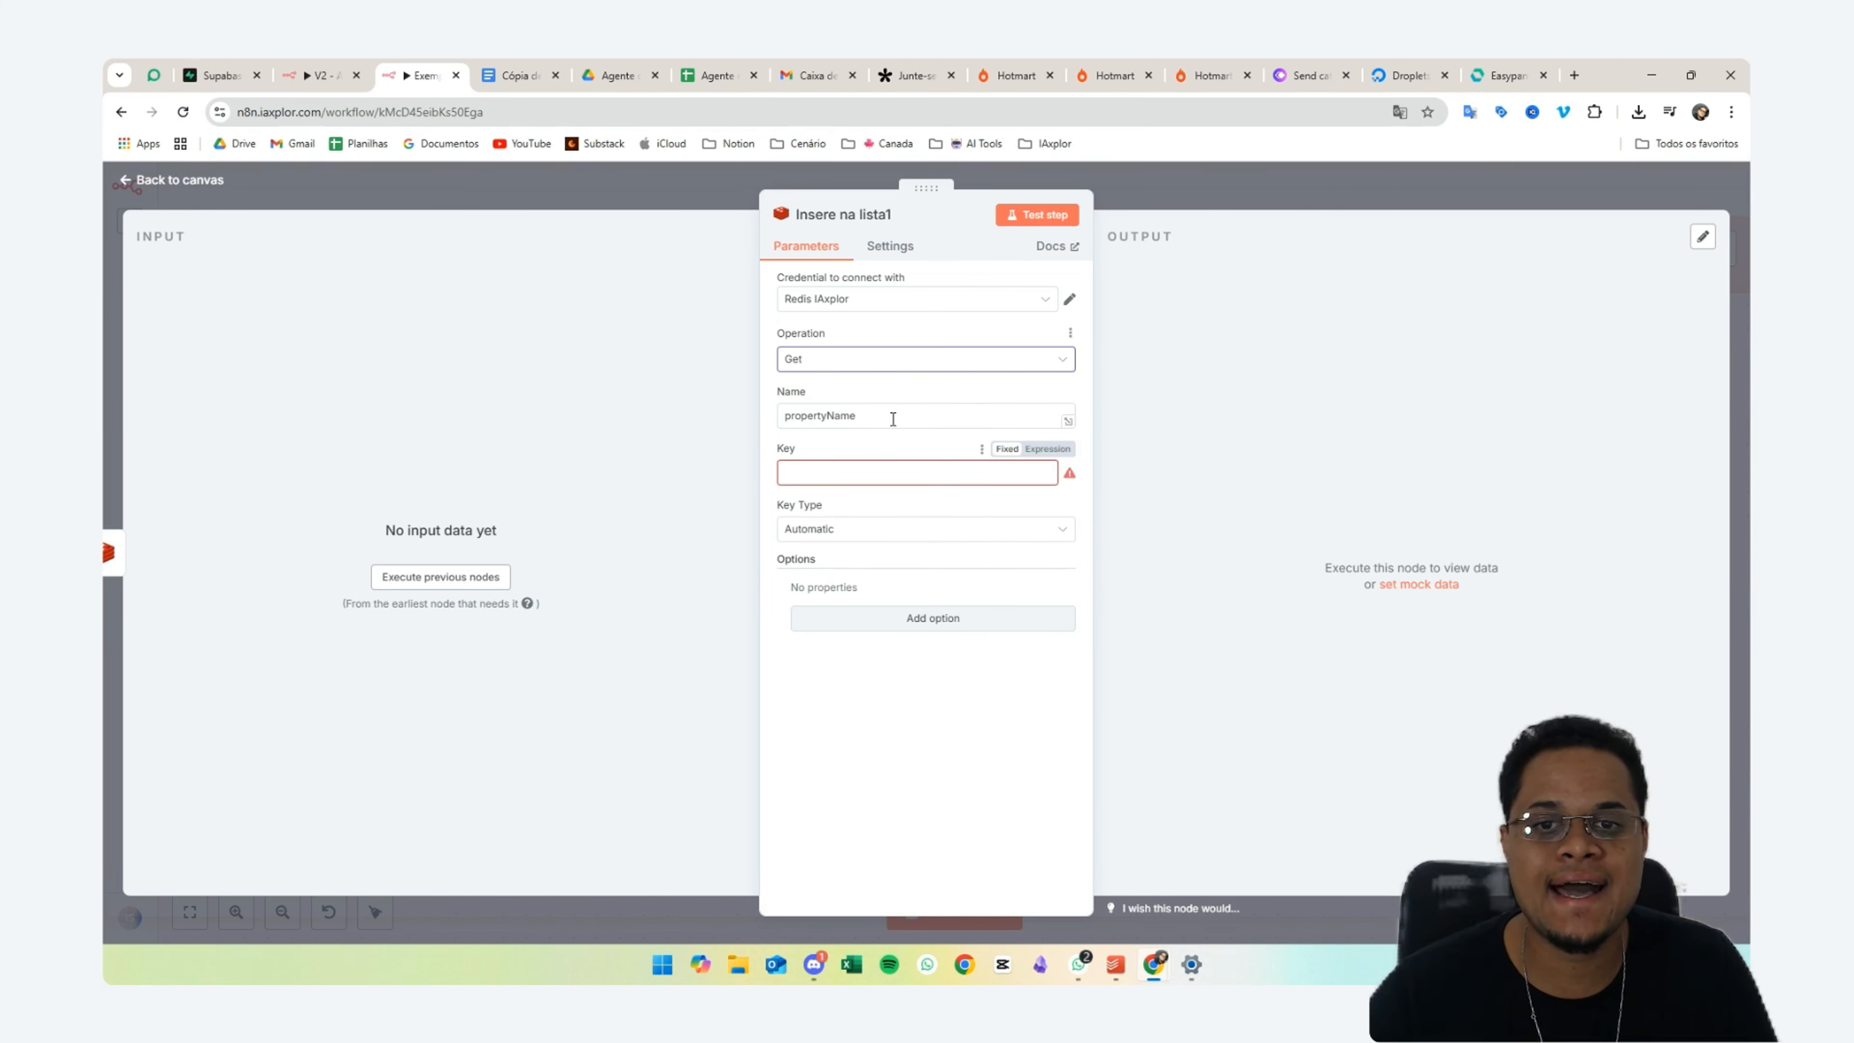
- Set the Name of the property returned by the Get node to lista_de_mensagens
double_click(882, 410)
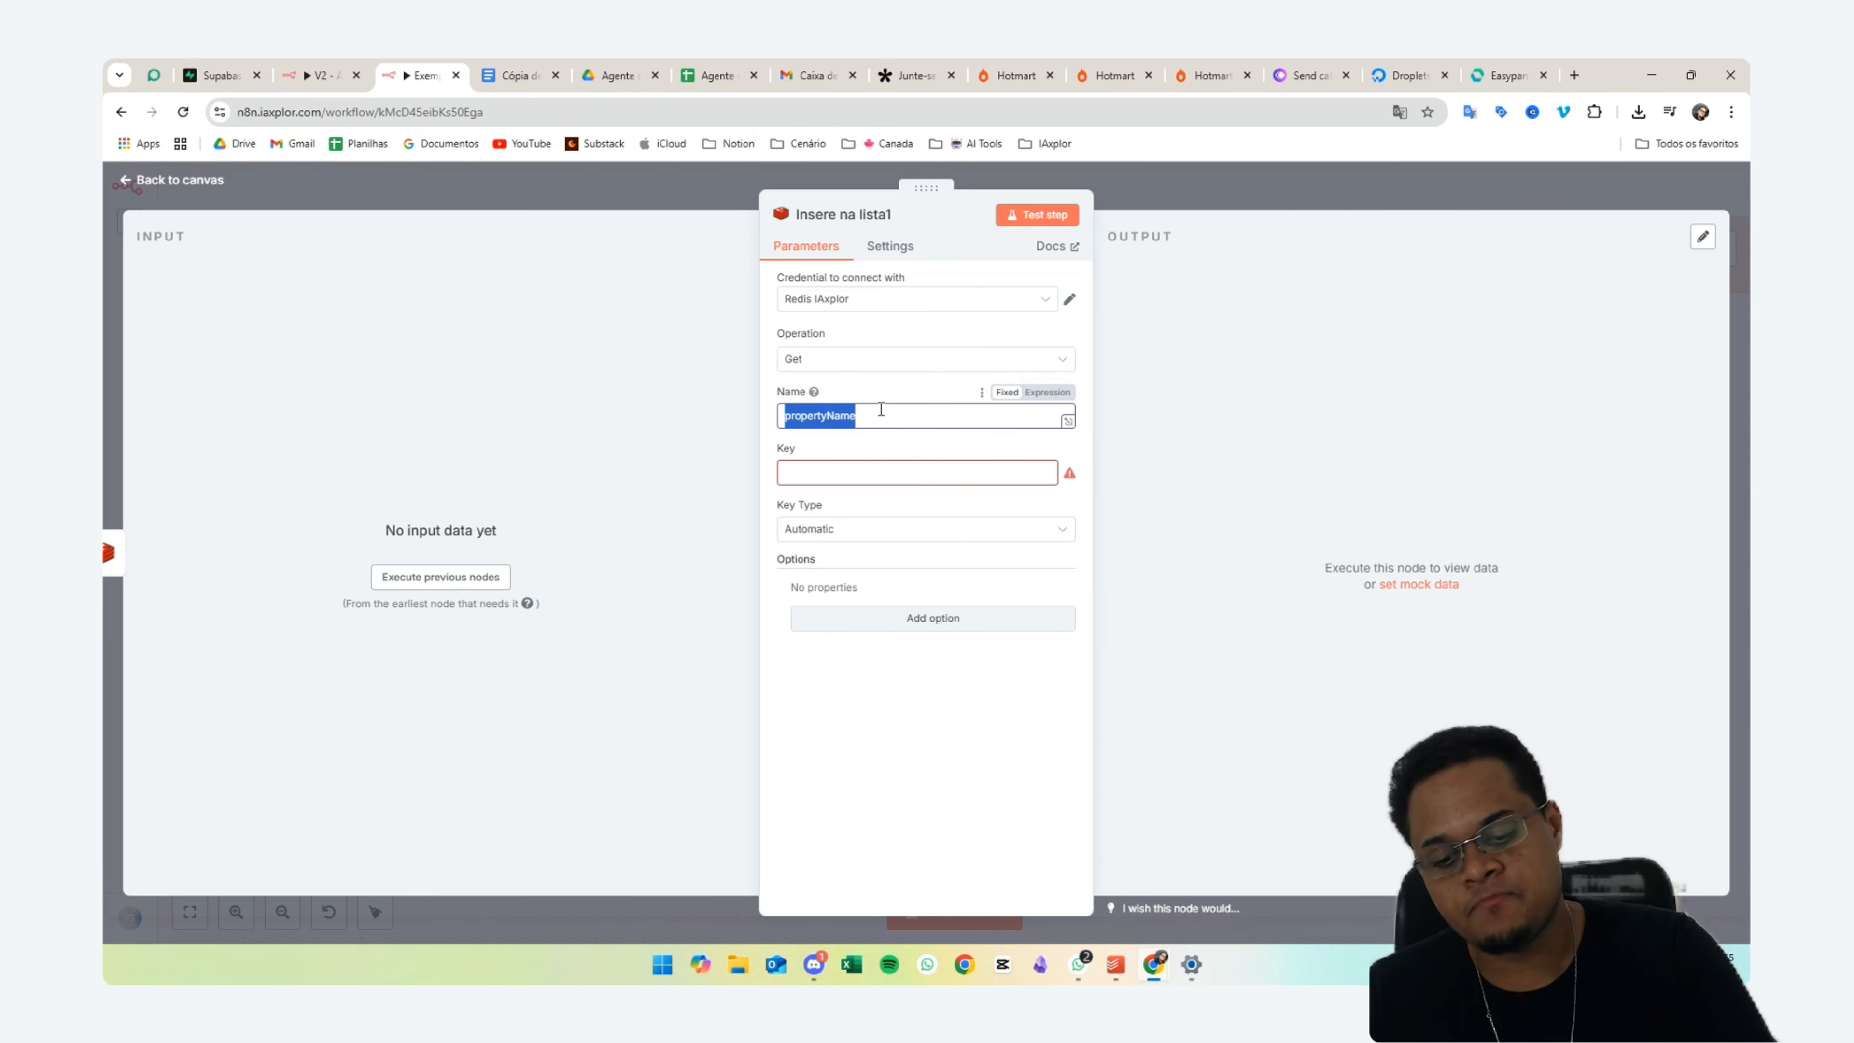
type("lista")
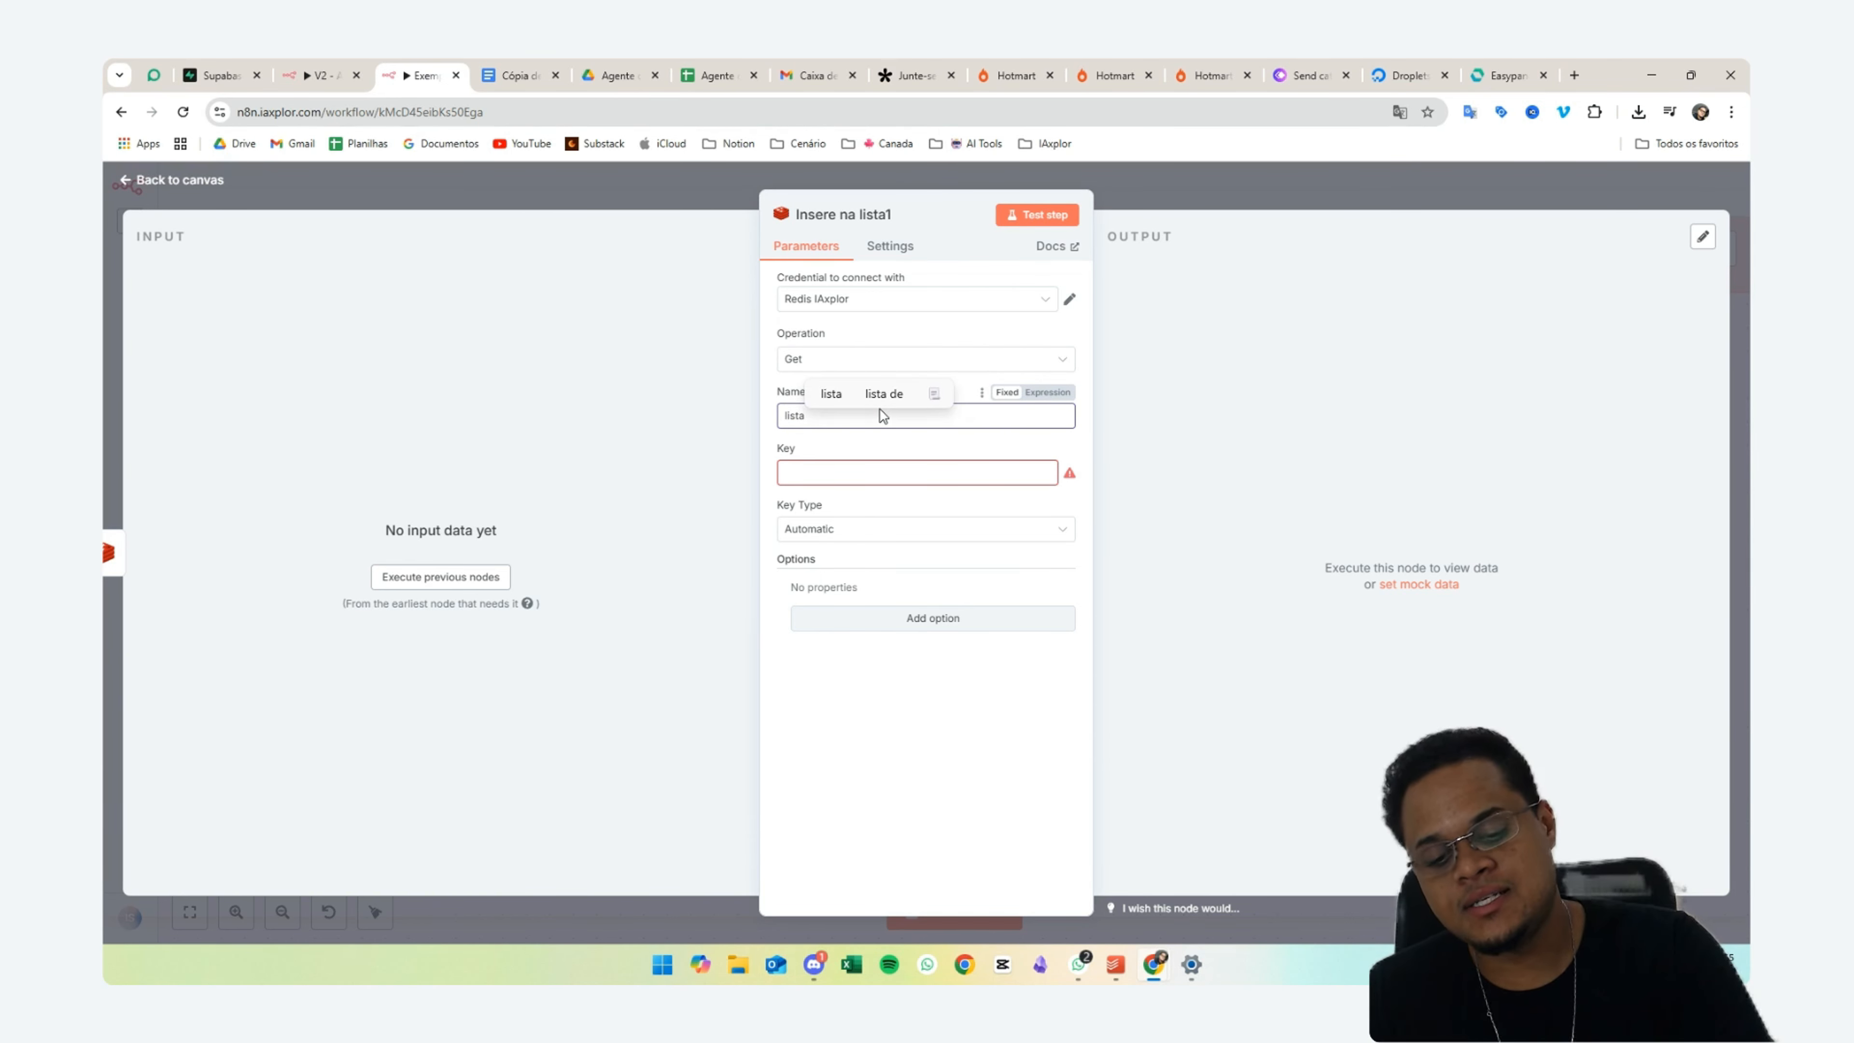
type("_de_")
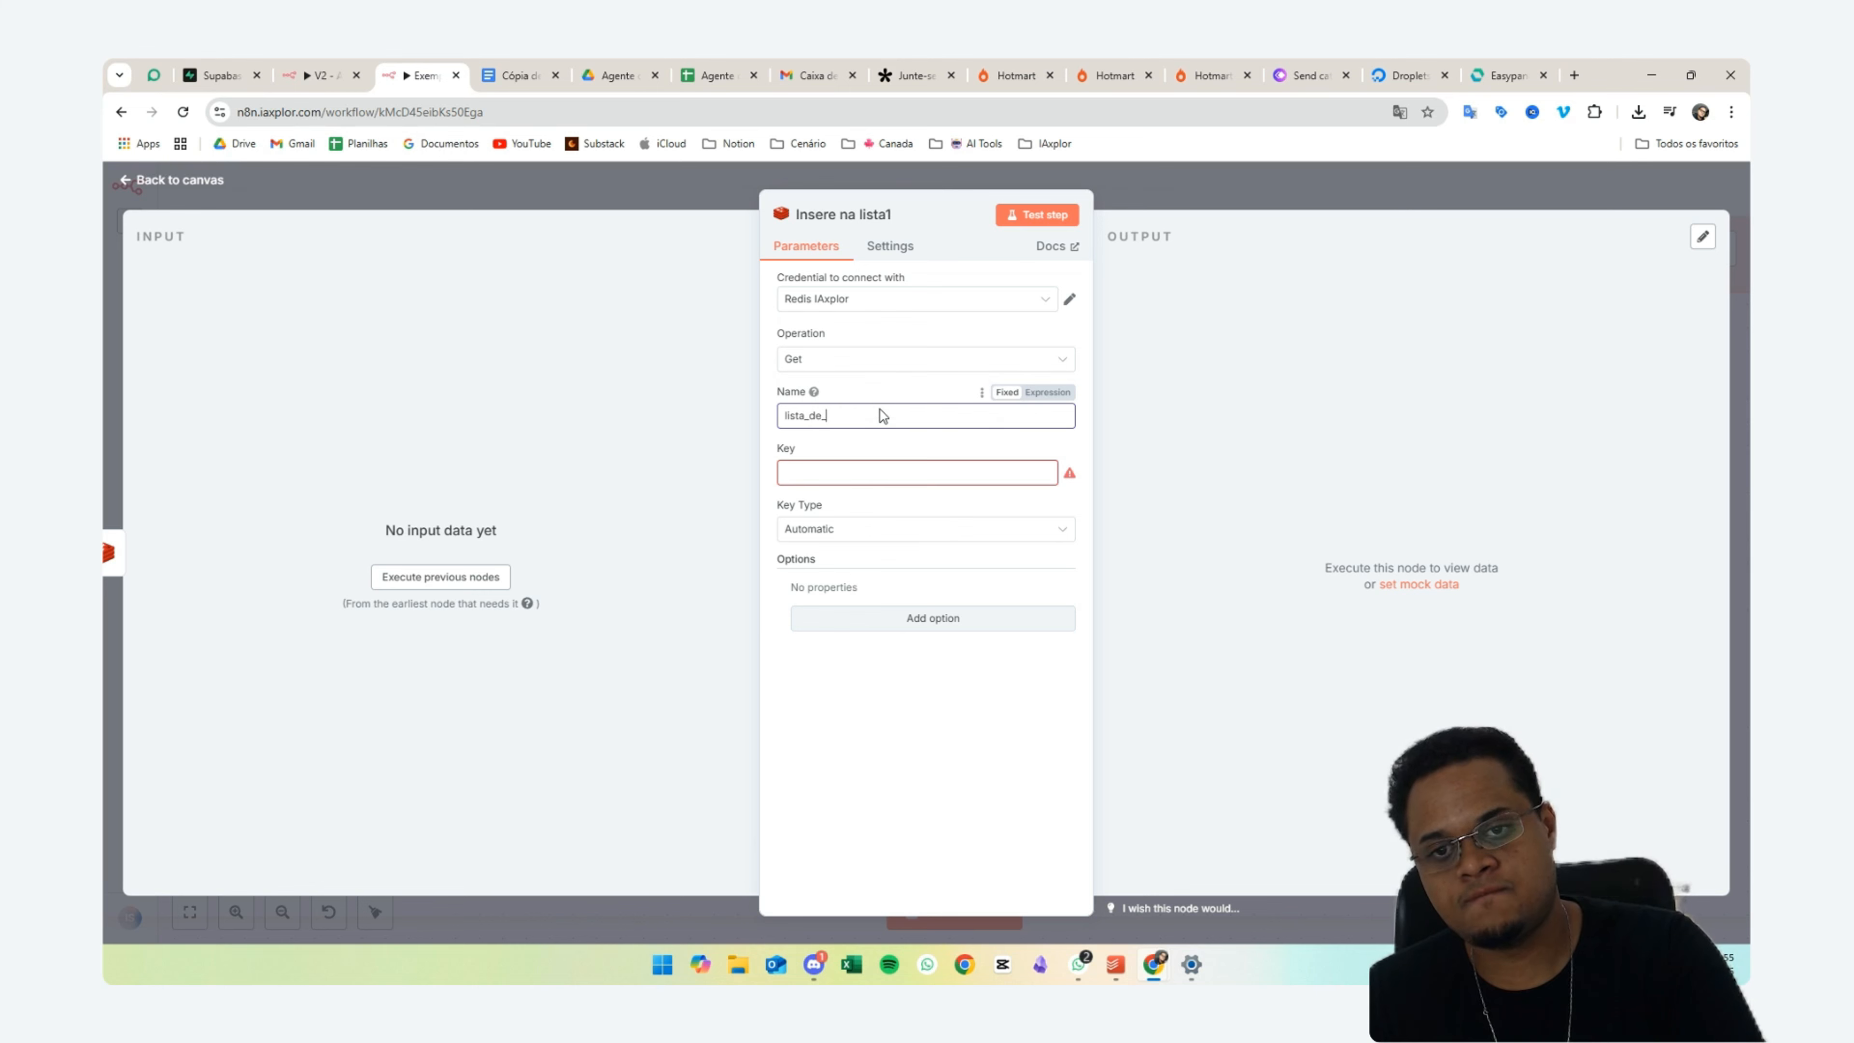
type("MENSAGE")
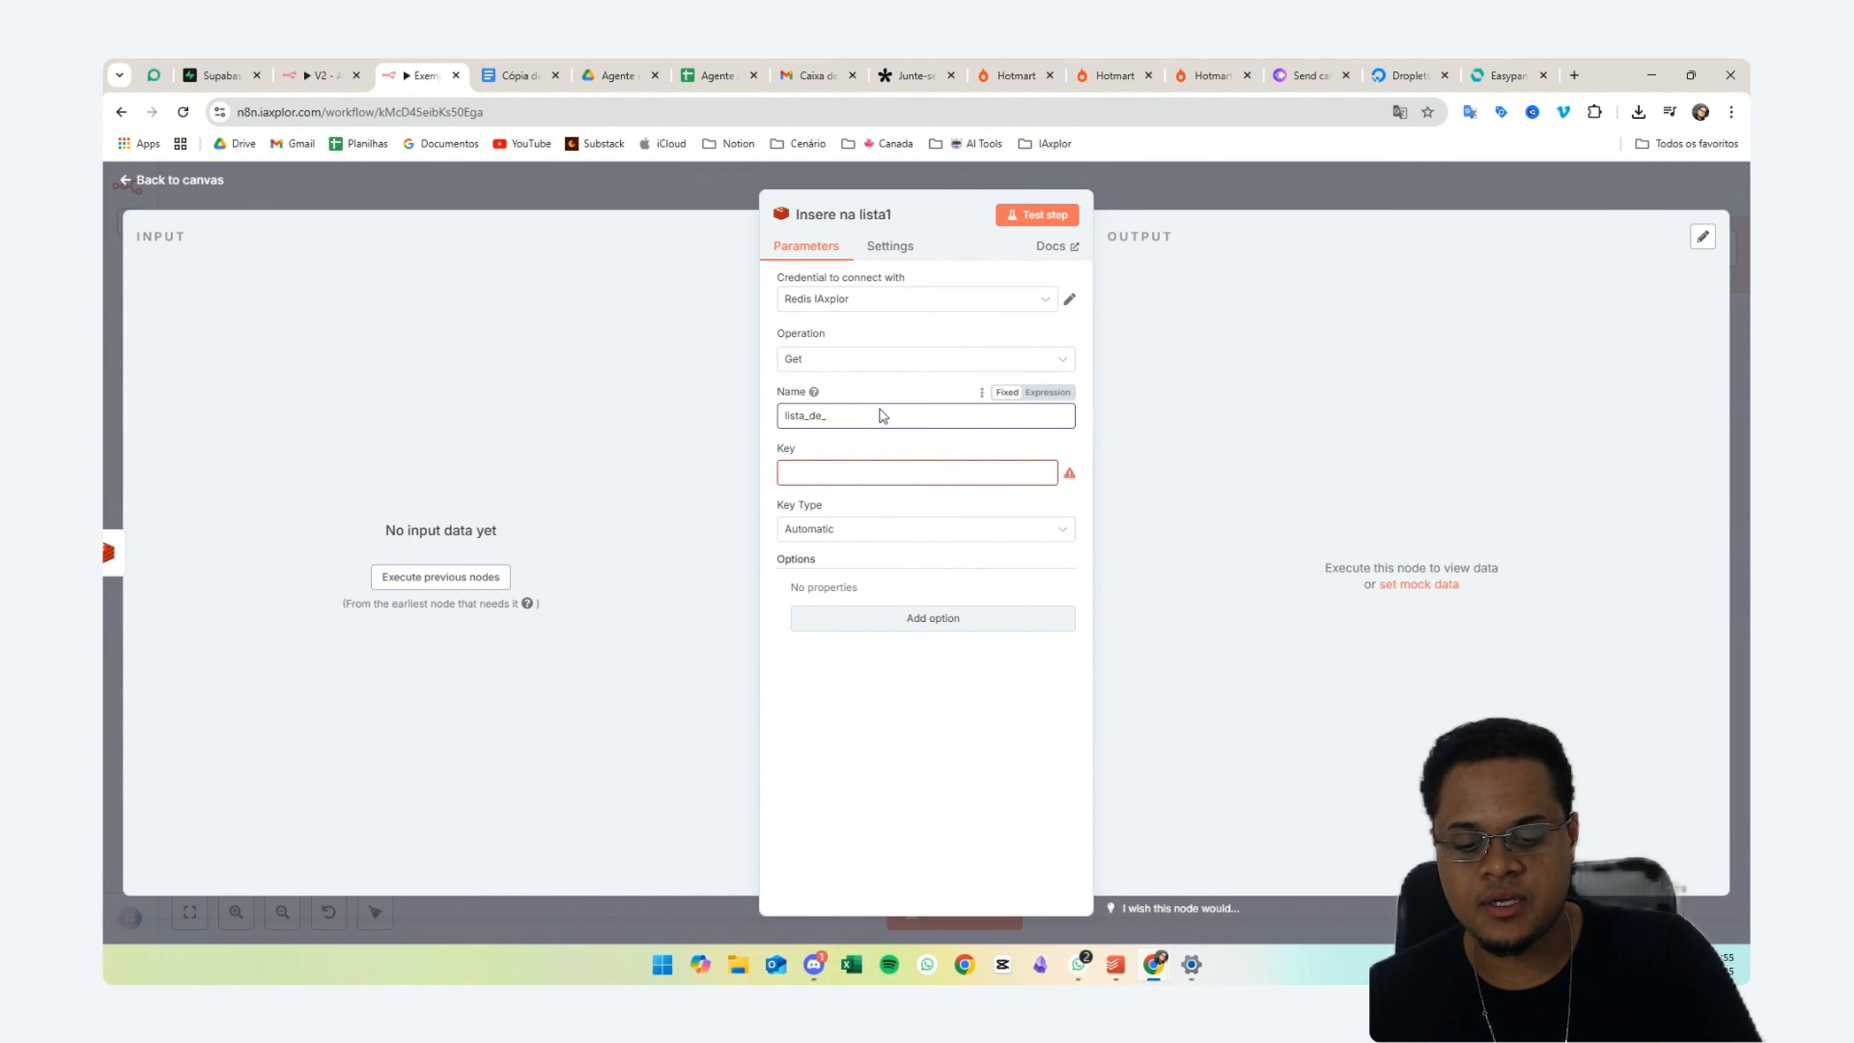
type("mensagens")
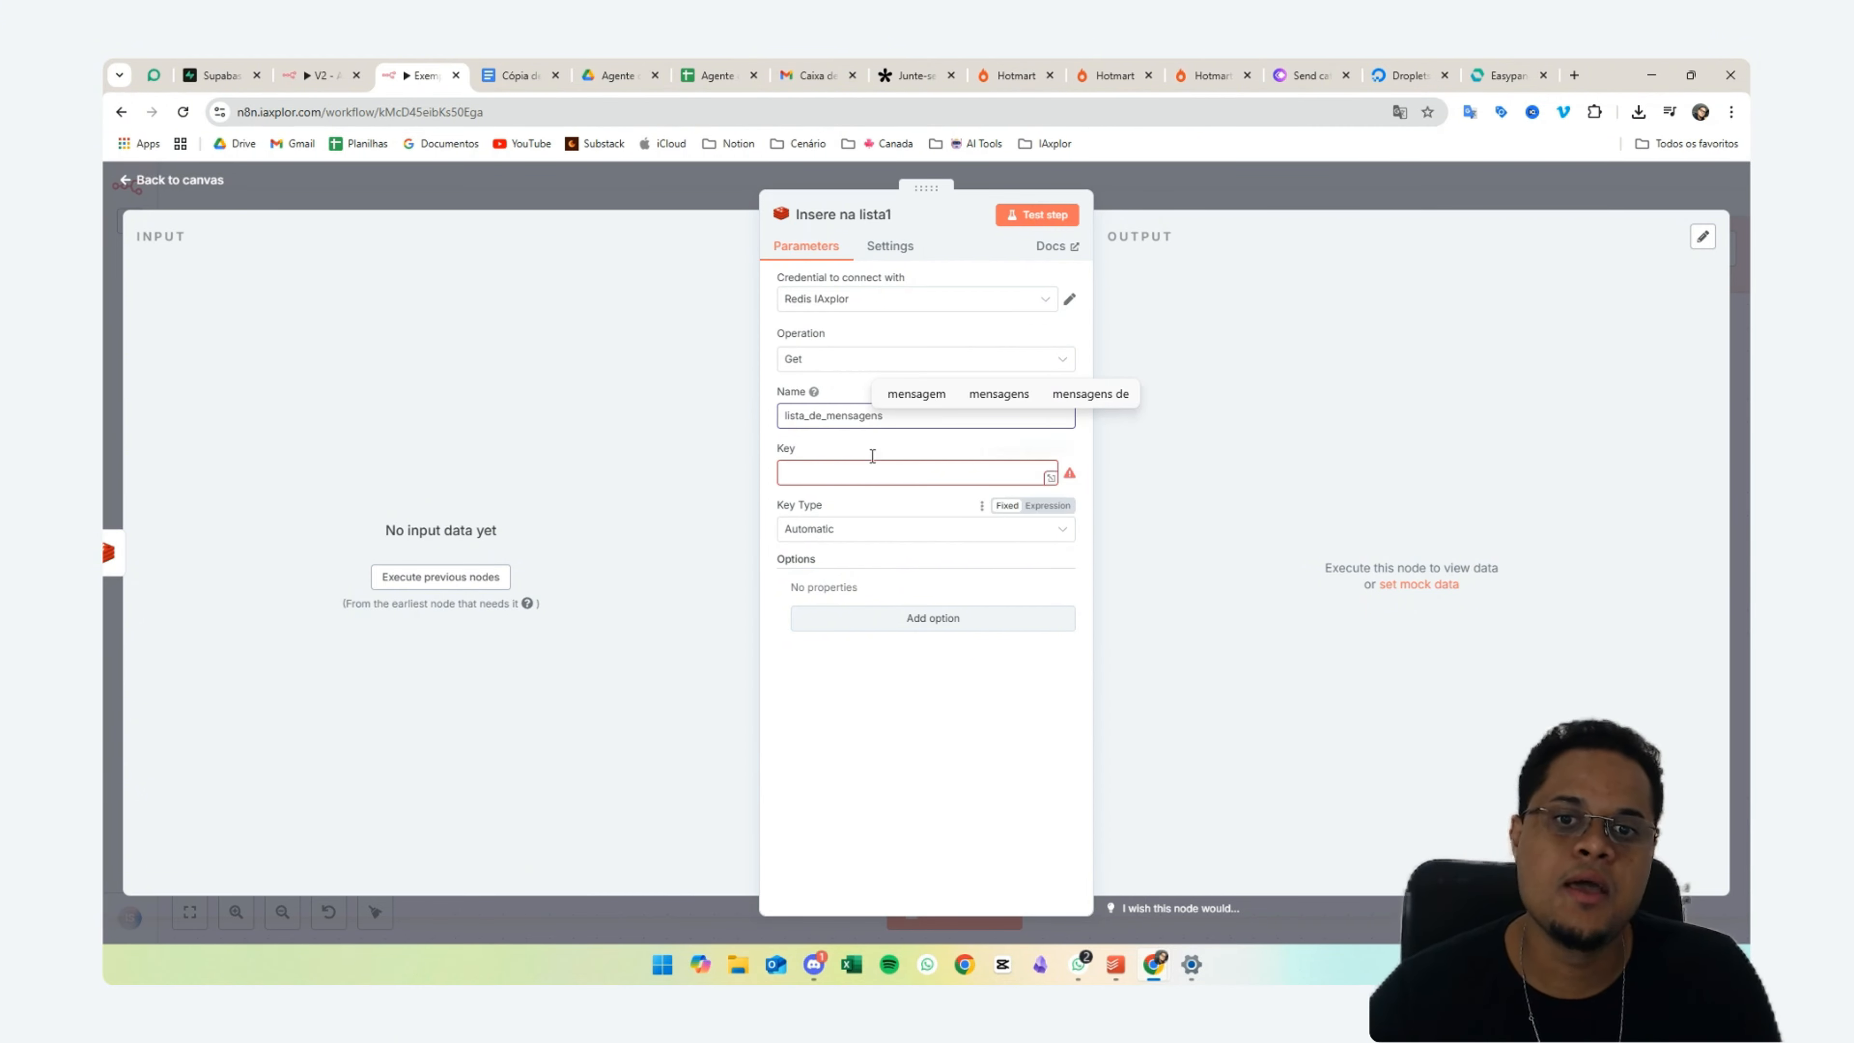
- Copy the List expression {{ $json.contato }} - buffer from "Insere na lista" into the Get node's Key
left_click(848, 467)
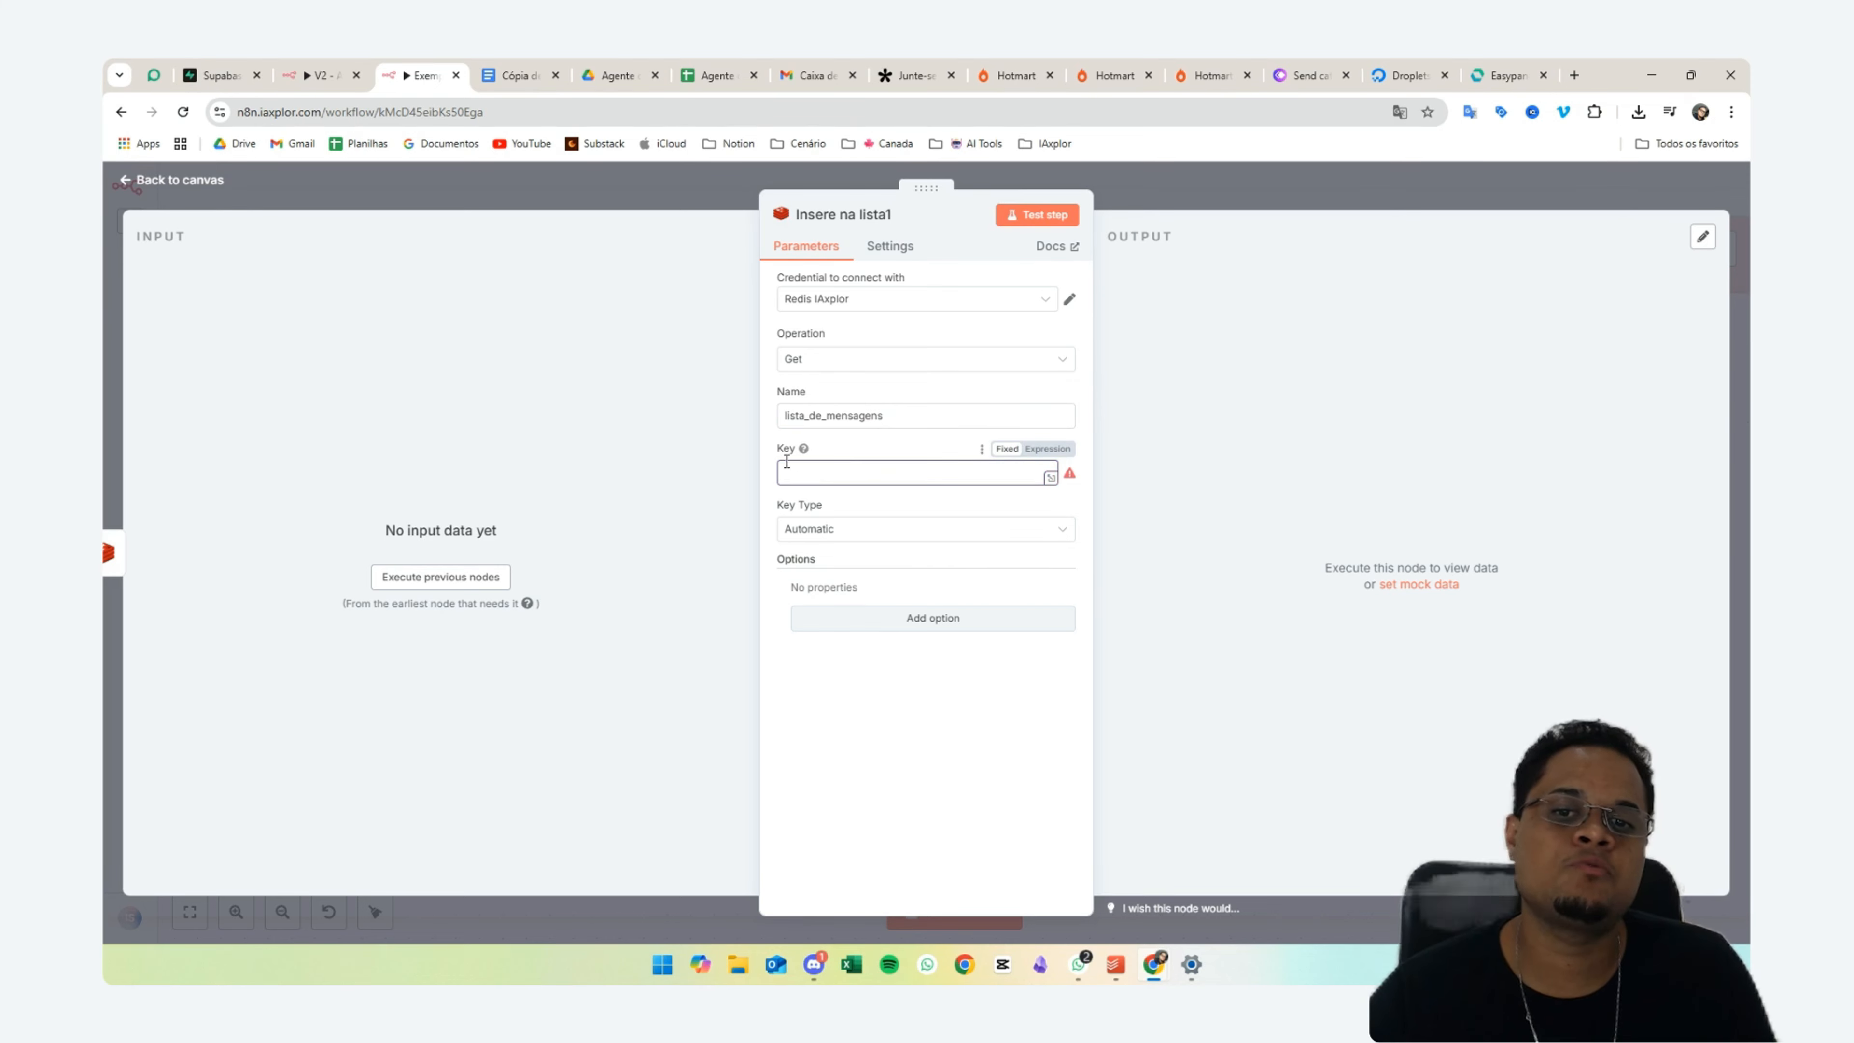
left_click(854, 457)
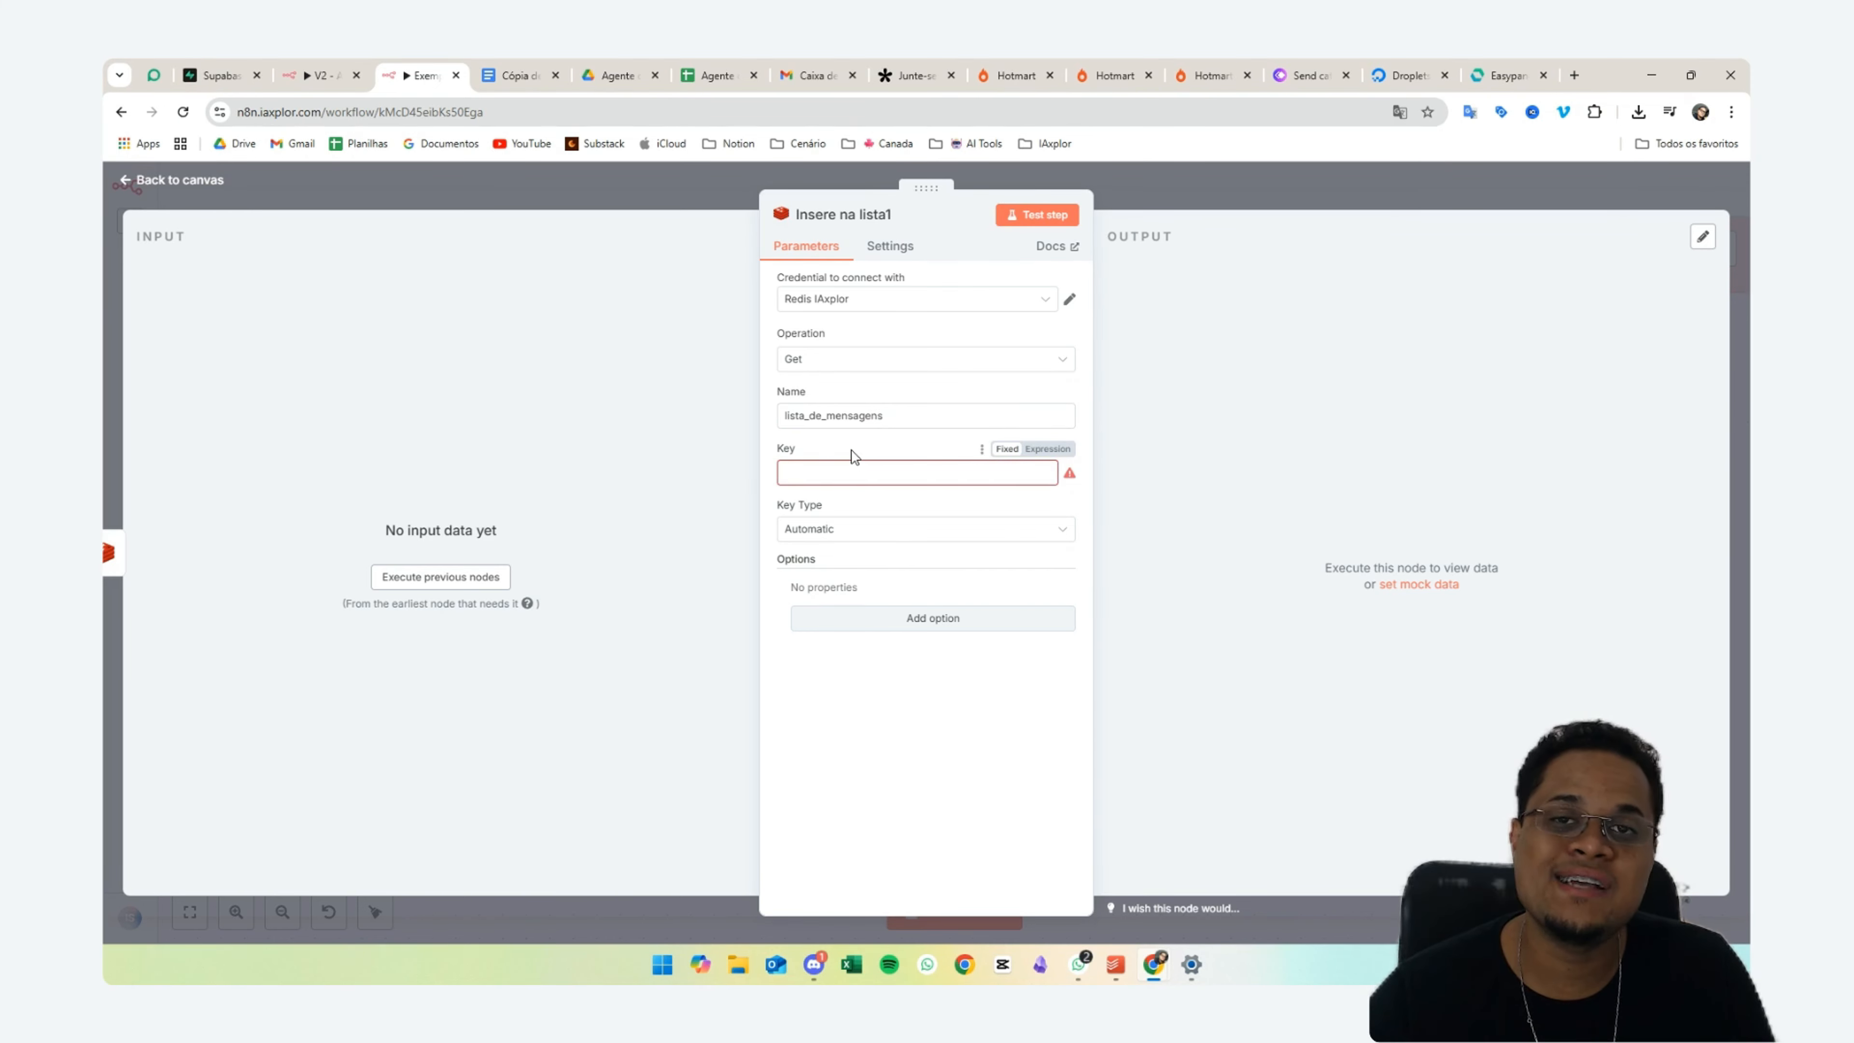
key("Escape")
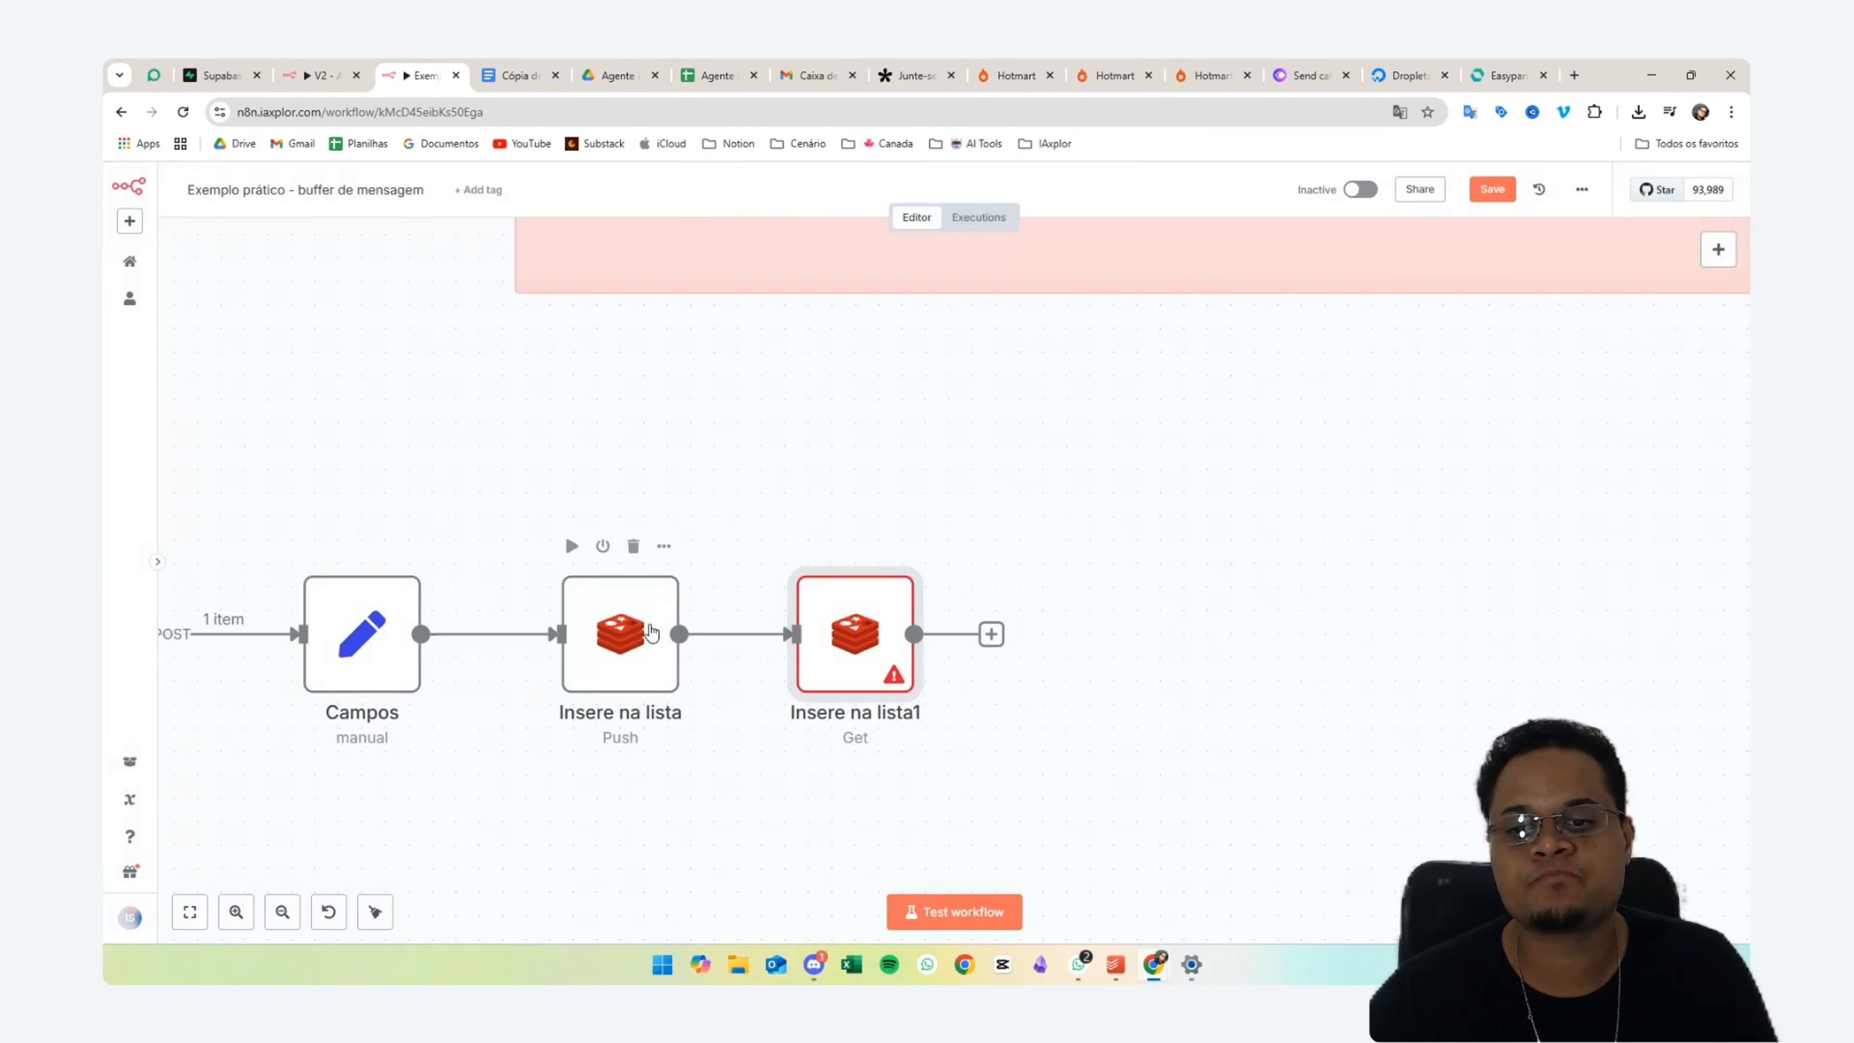
left_click(650, 632)
double_click(650, 632)
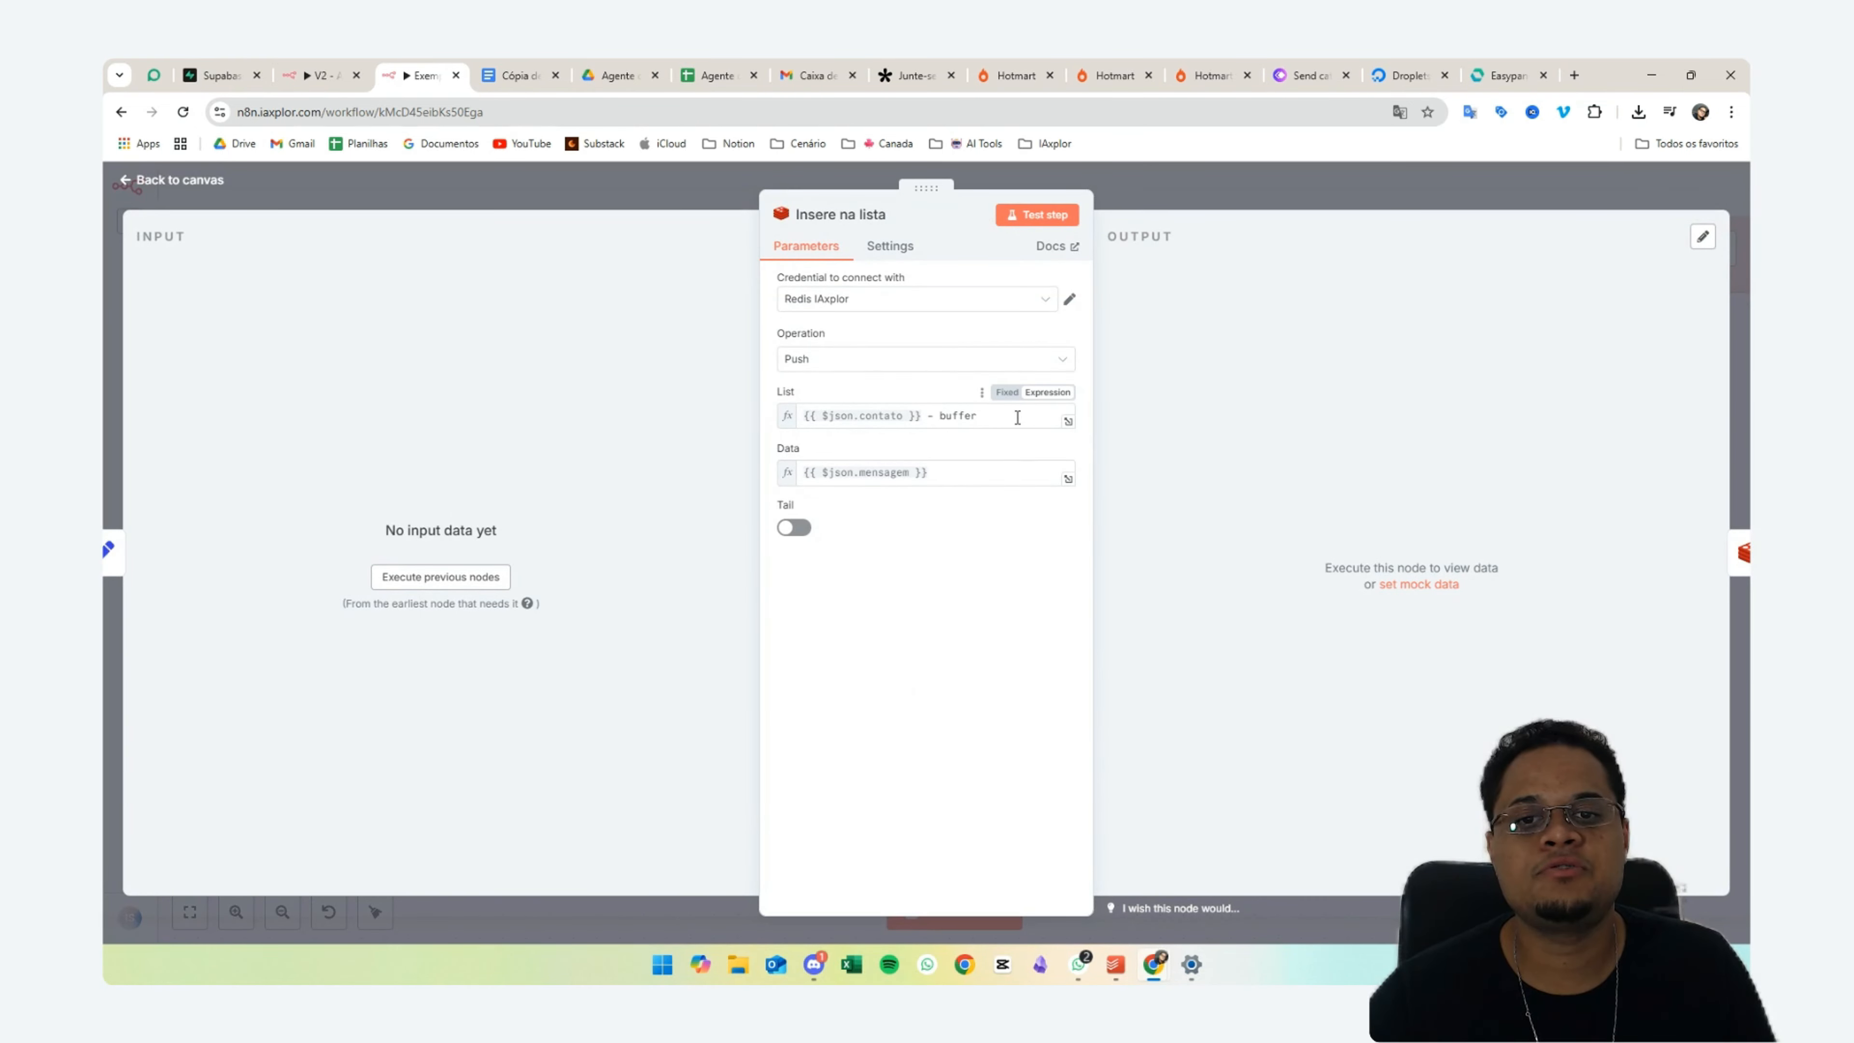
left_click_drag(978, 416, 805, 422)
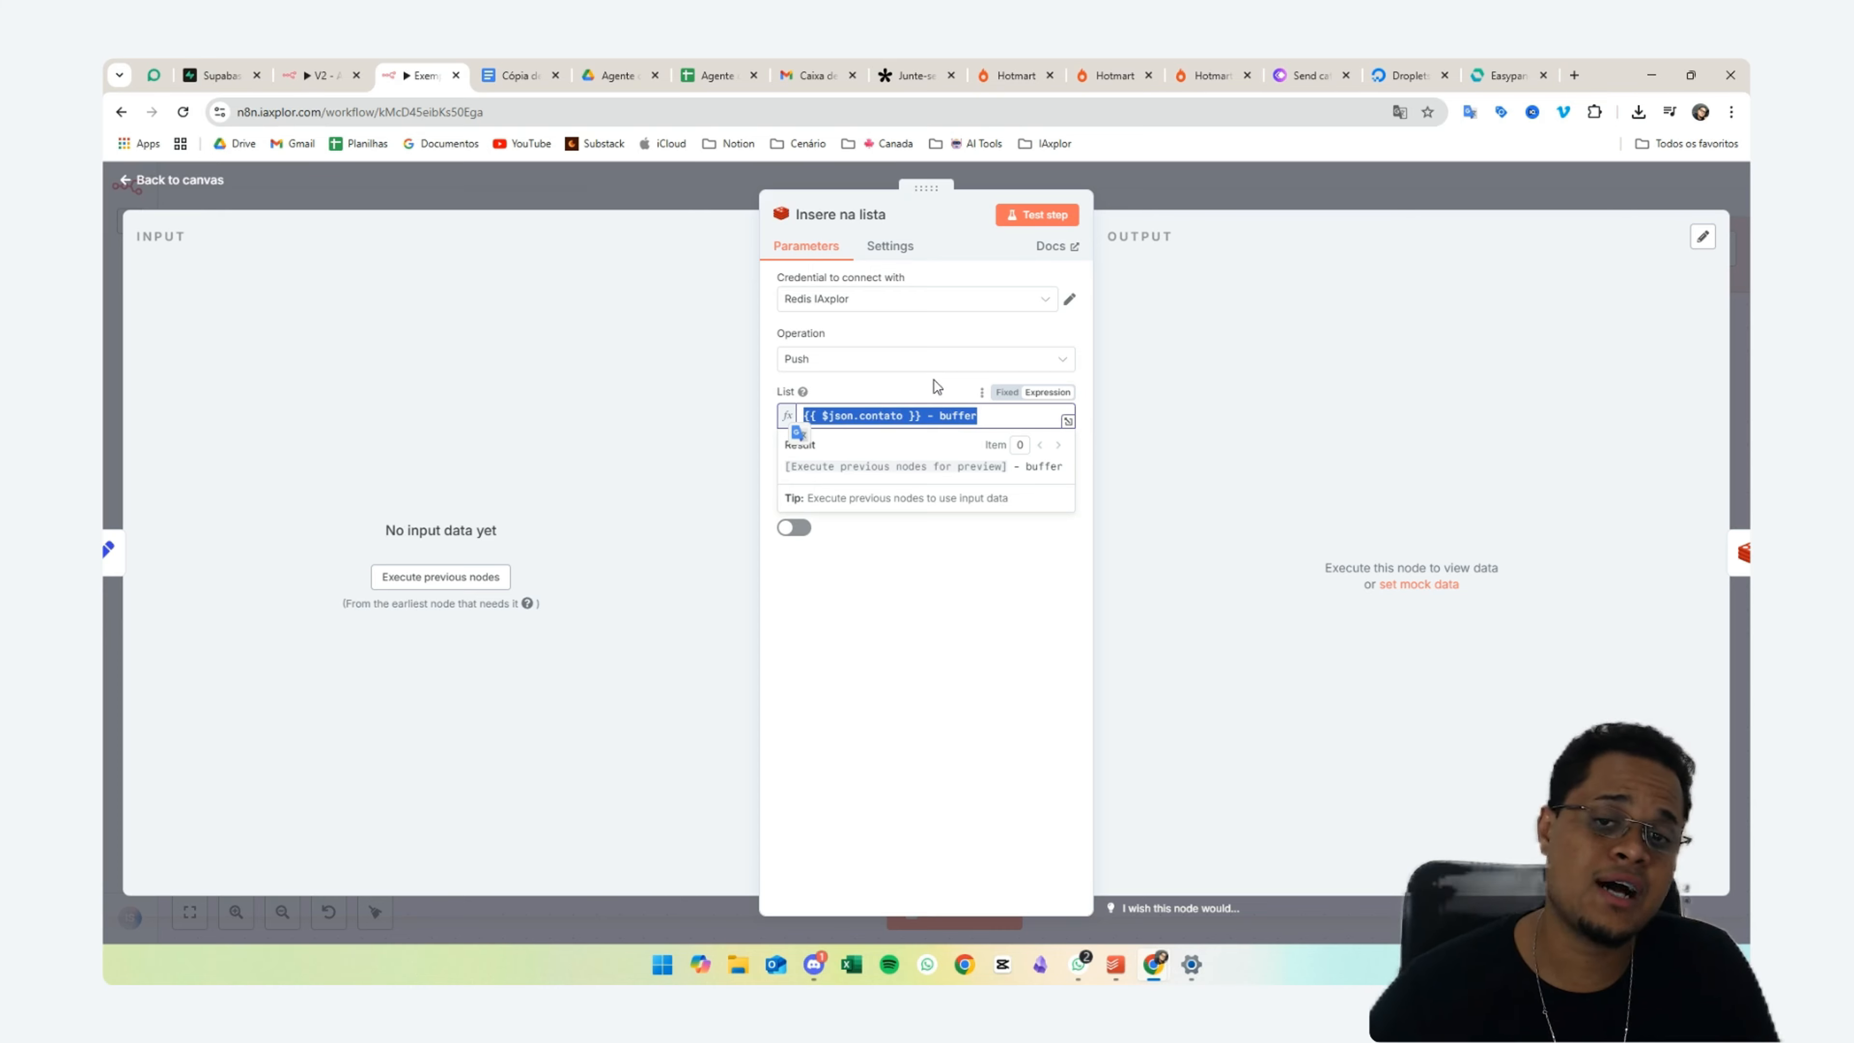
key("Escape")
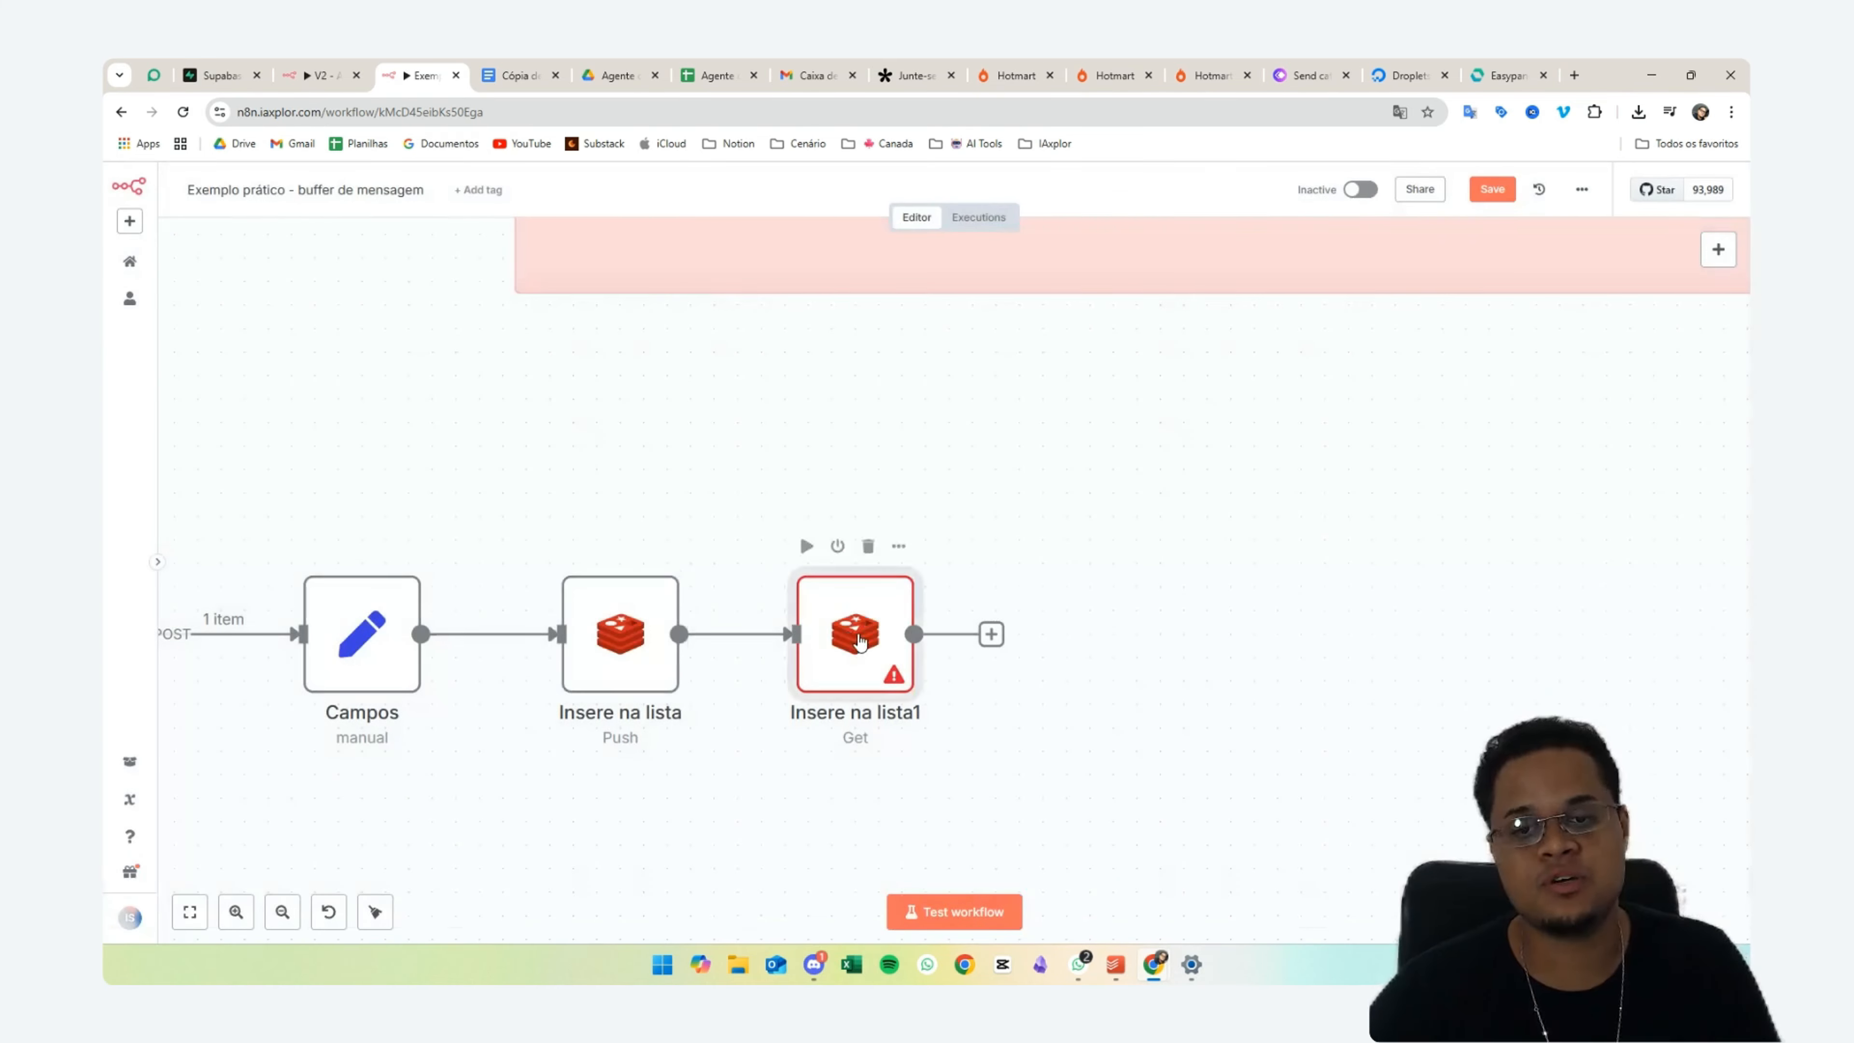
double_click(860, 640)
left_click(856, 473)
key("ctrl+v")
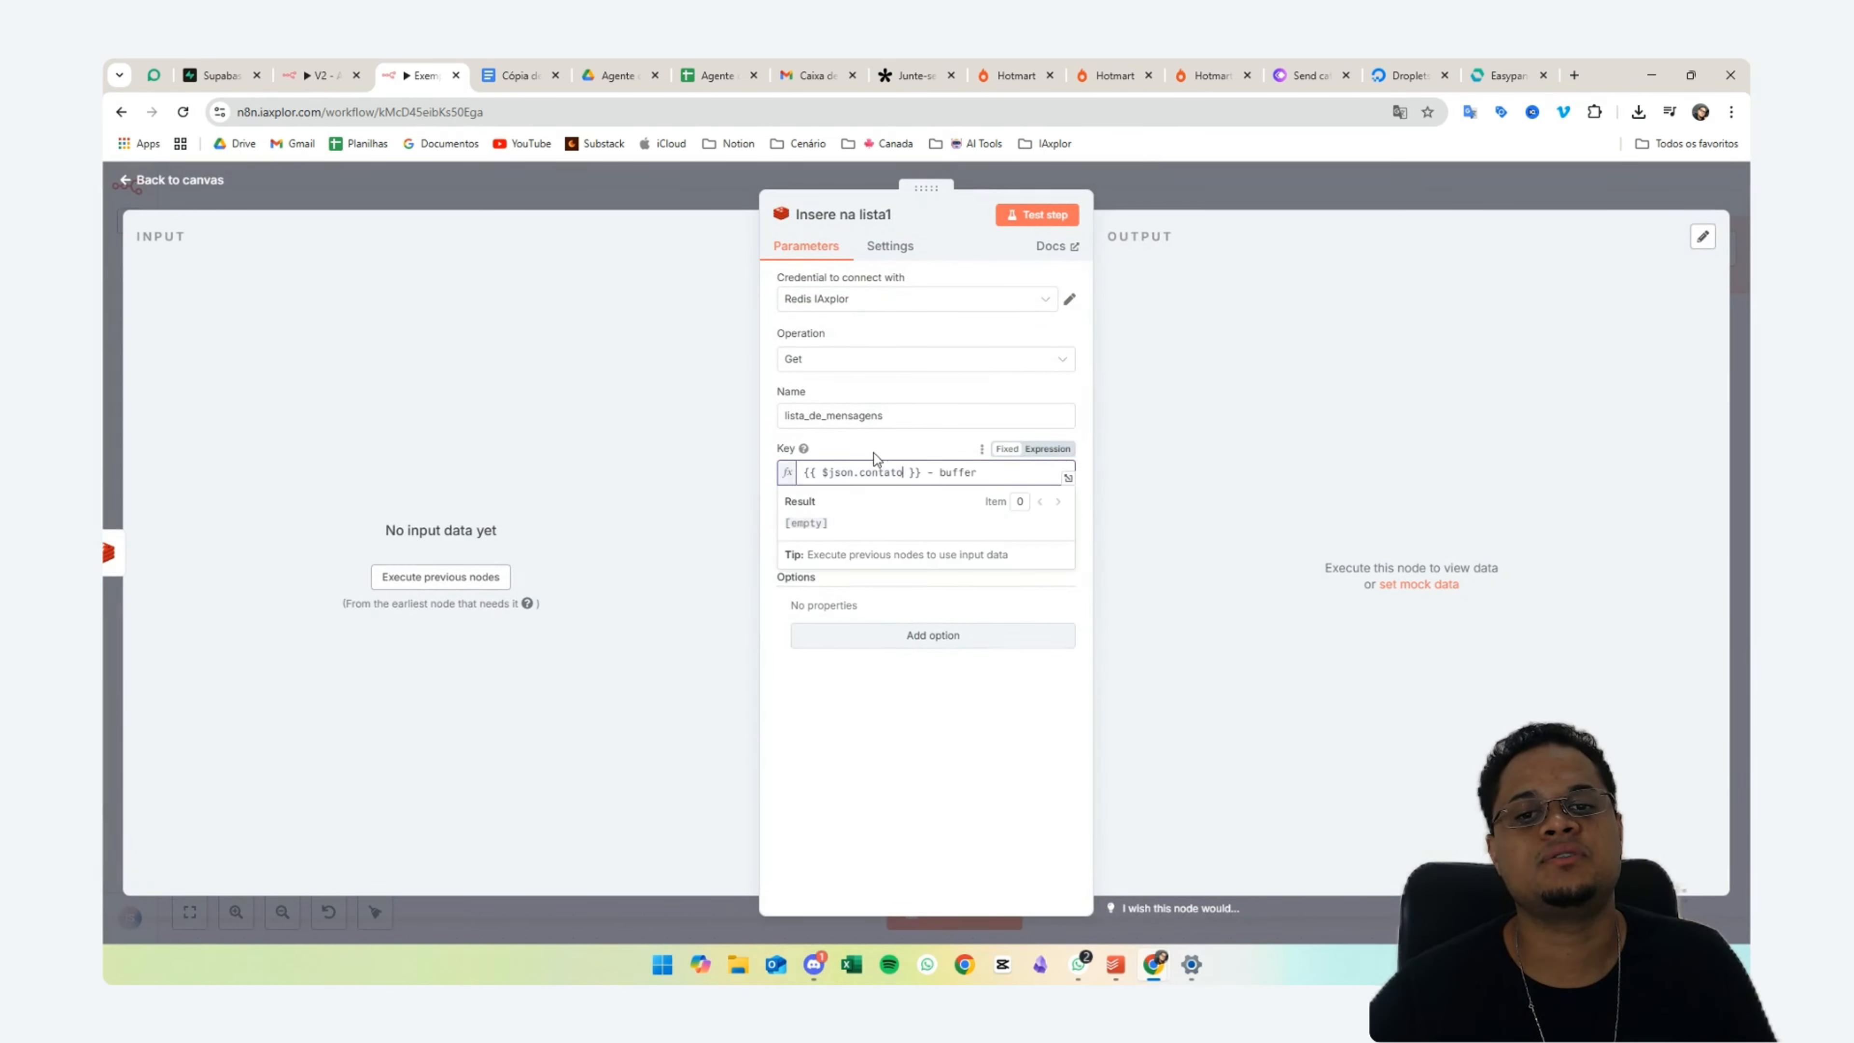
left_click(873, 440)
left_click(801, 468)
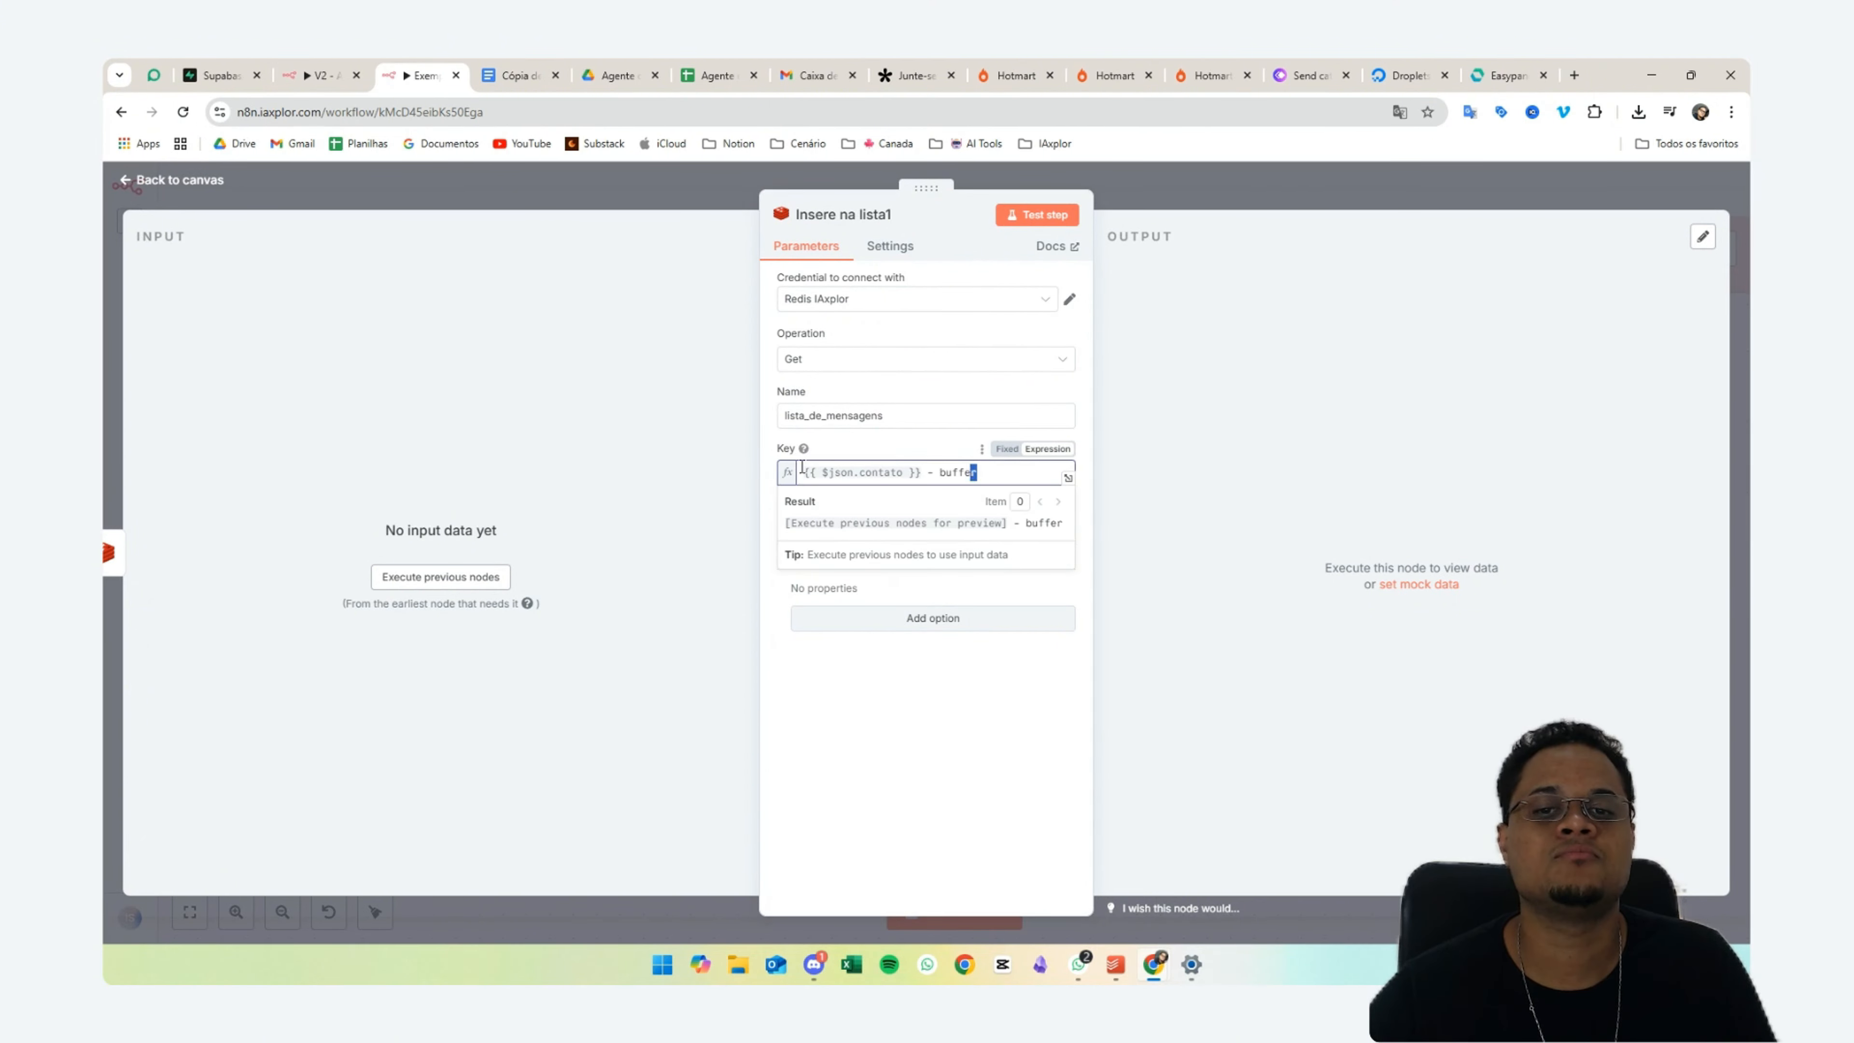
key("ctrl+a")
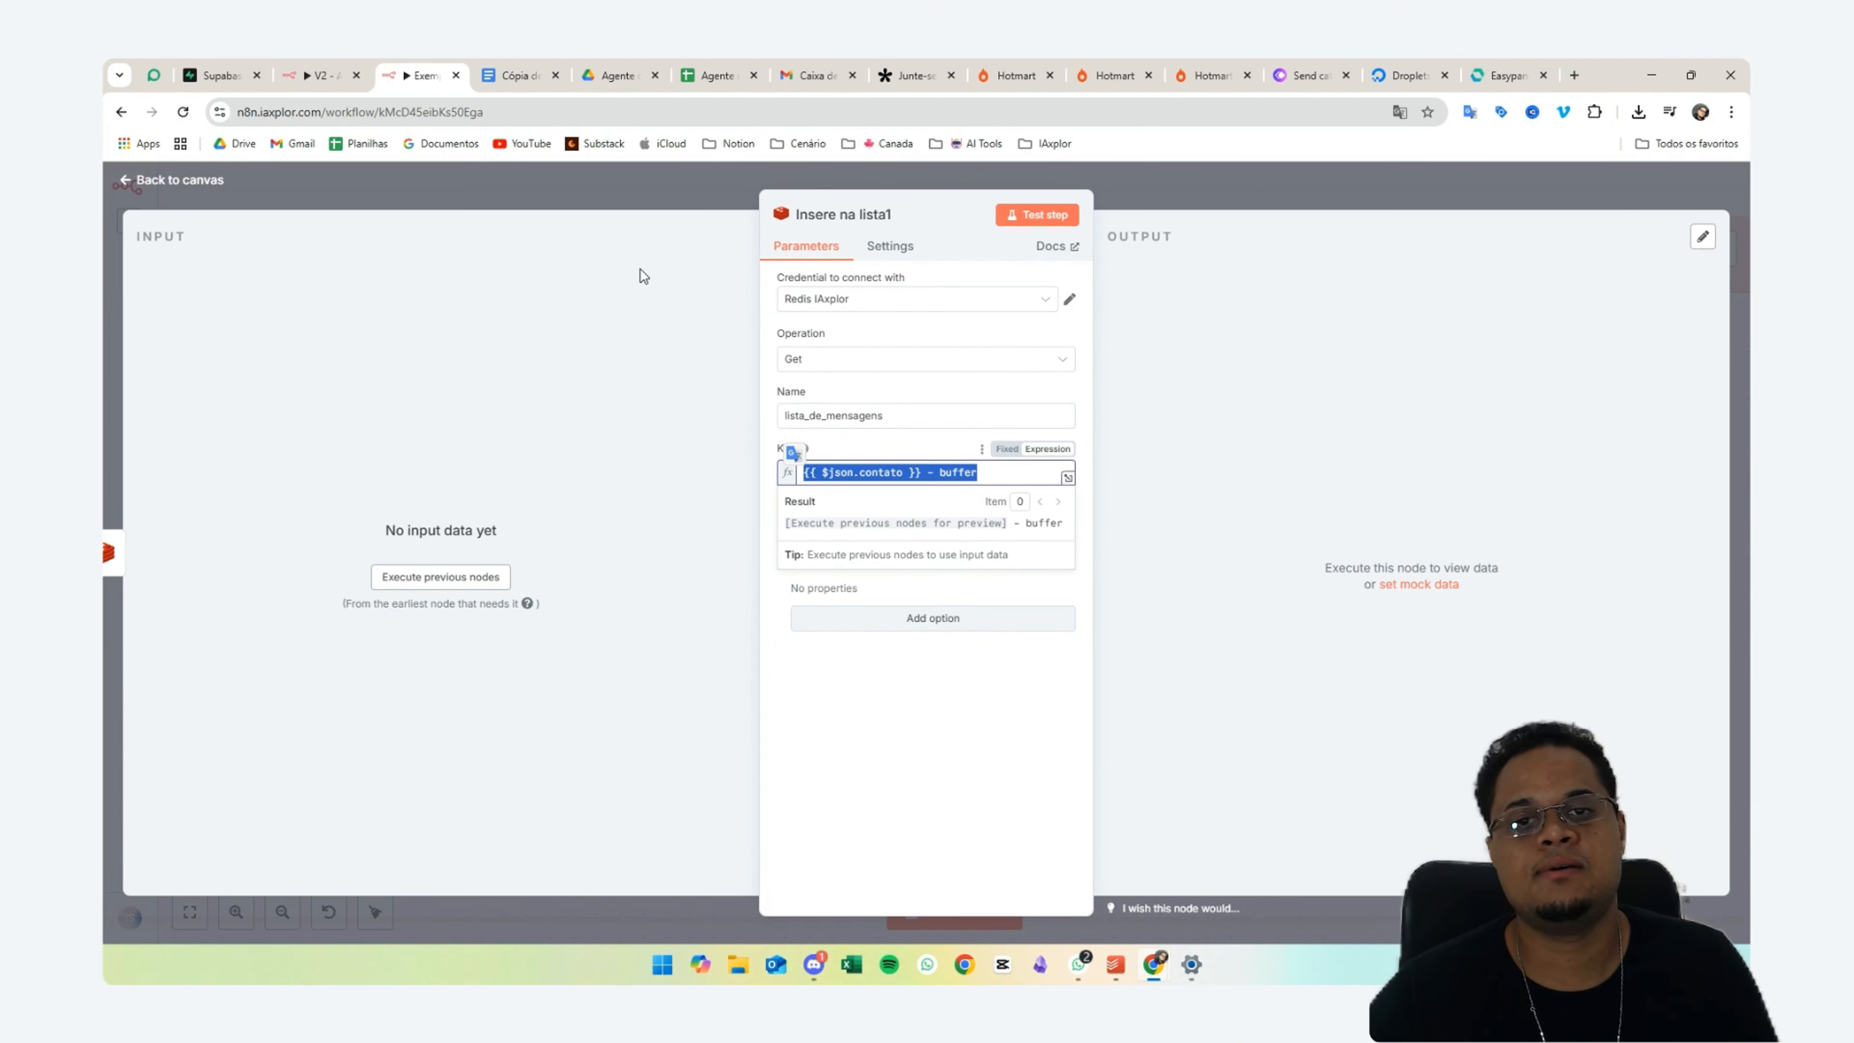
- Rename the Redis Get node as "Buscar mensagens"
left_click(823, 217)
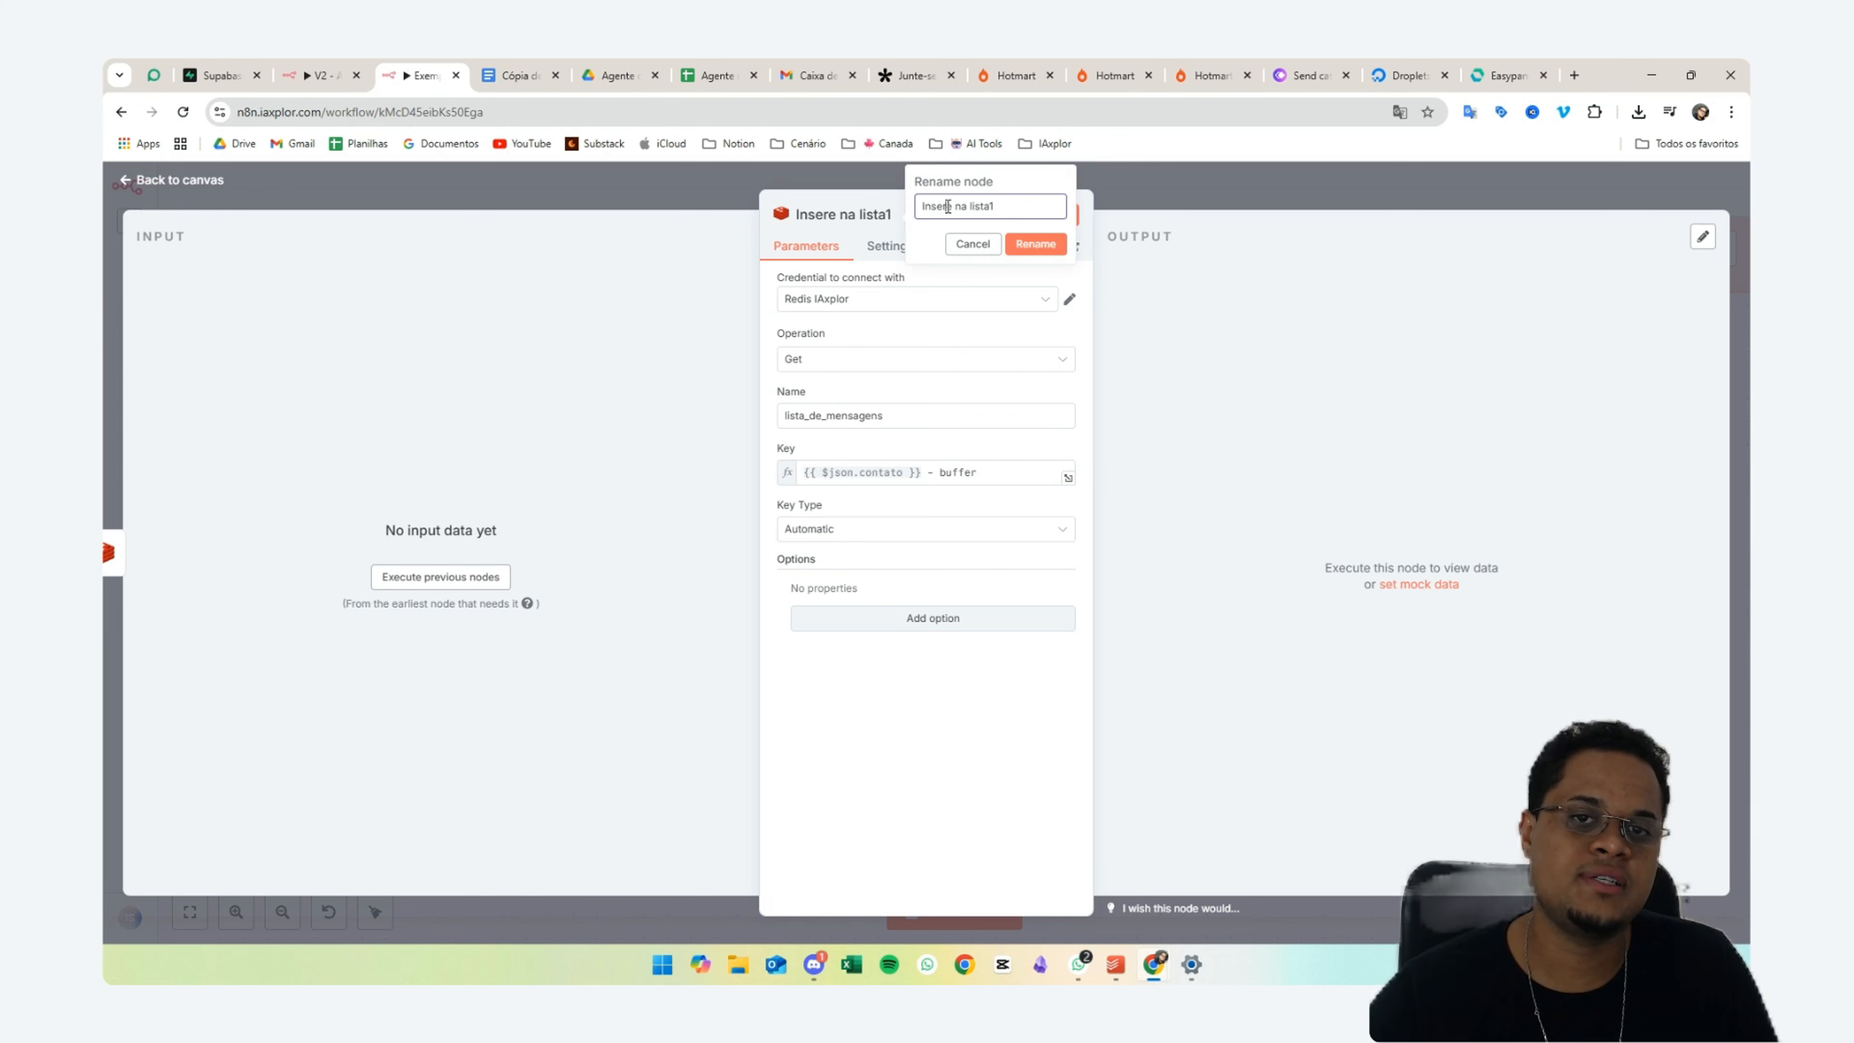
key("ctrl+a")
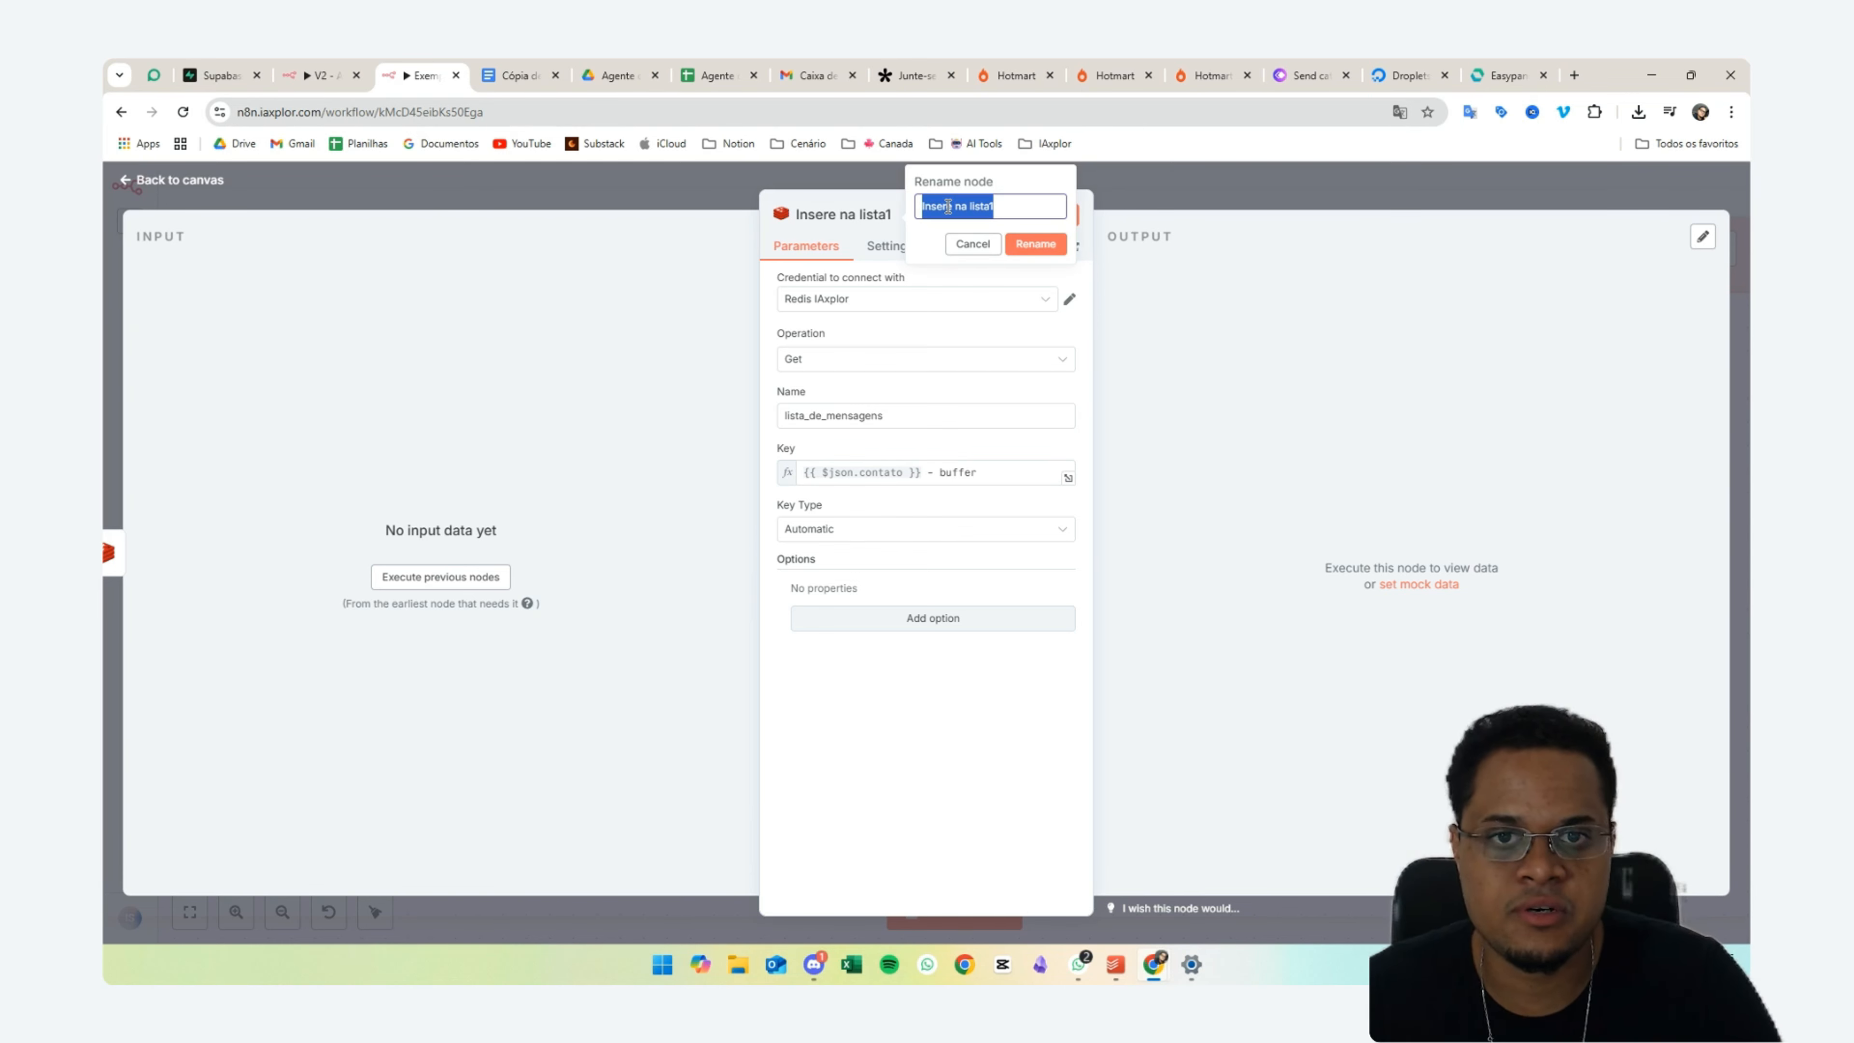
type("B")
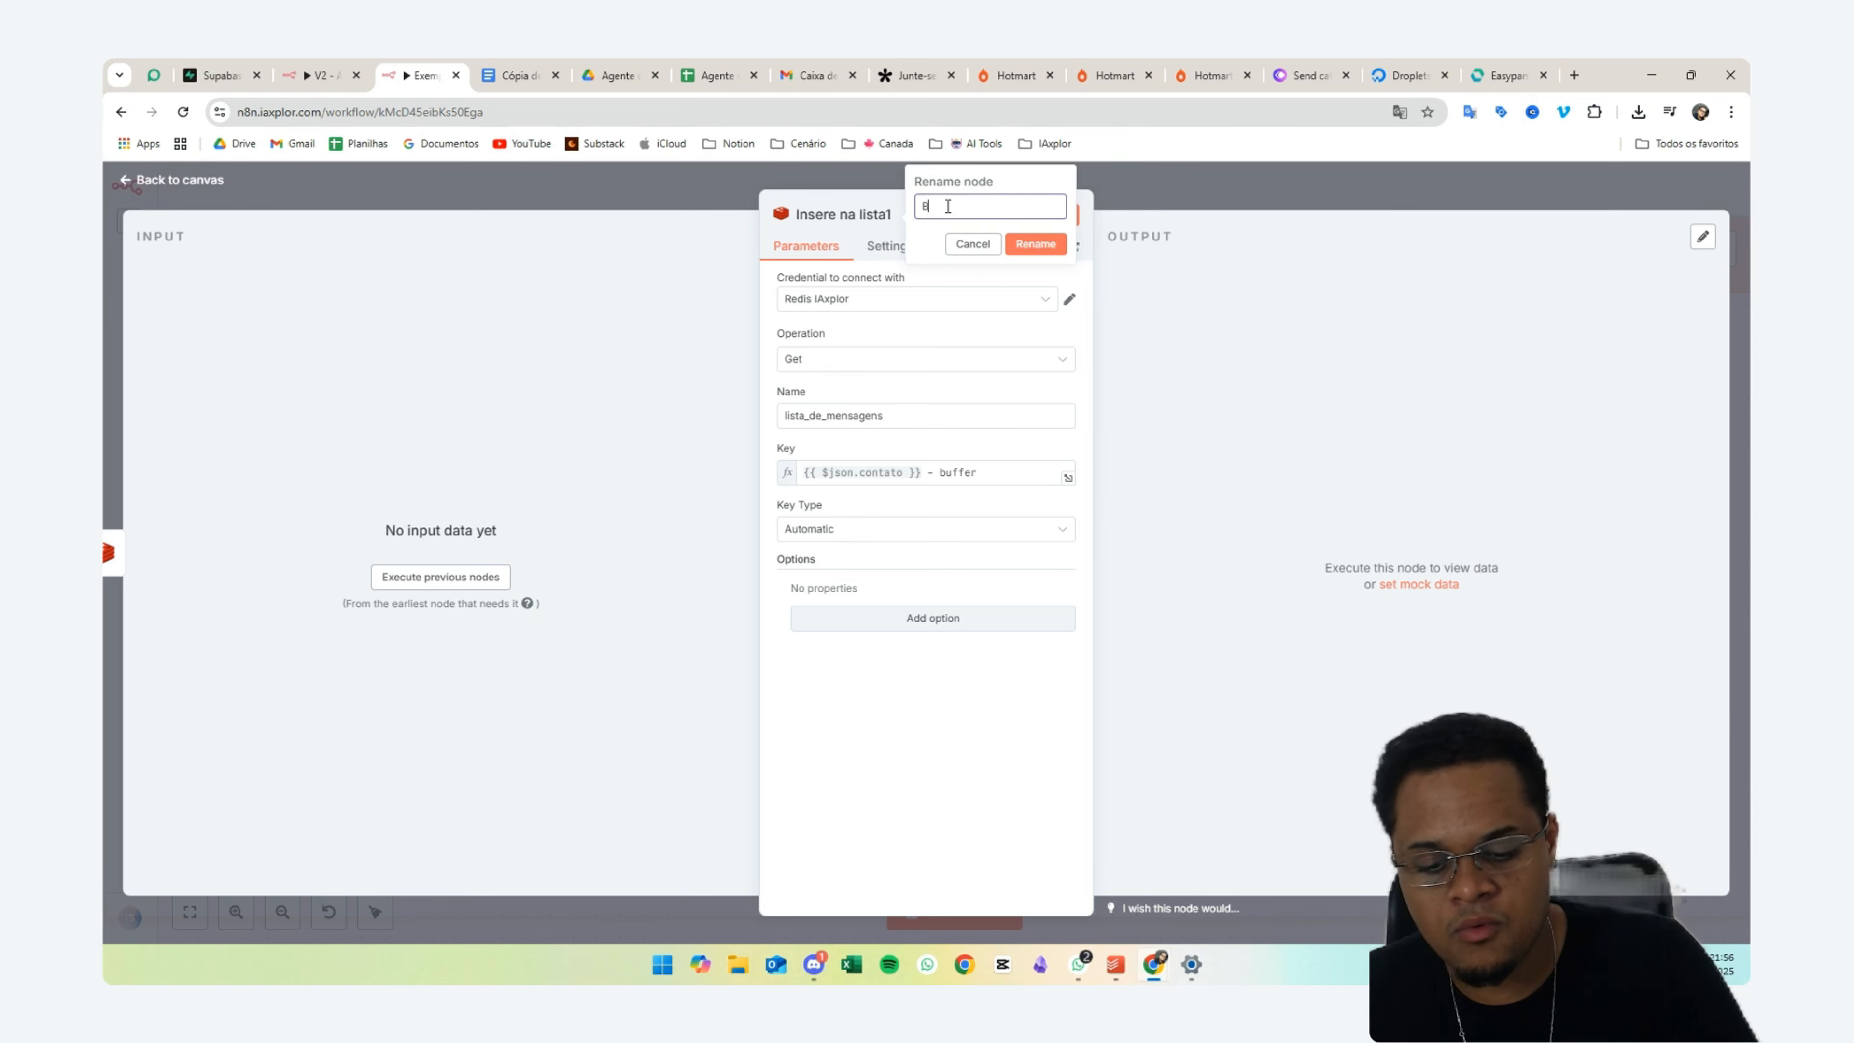
type("uscar")
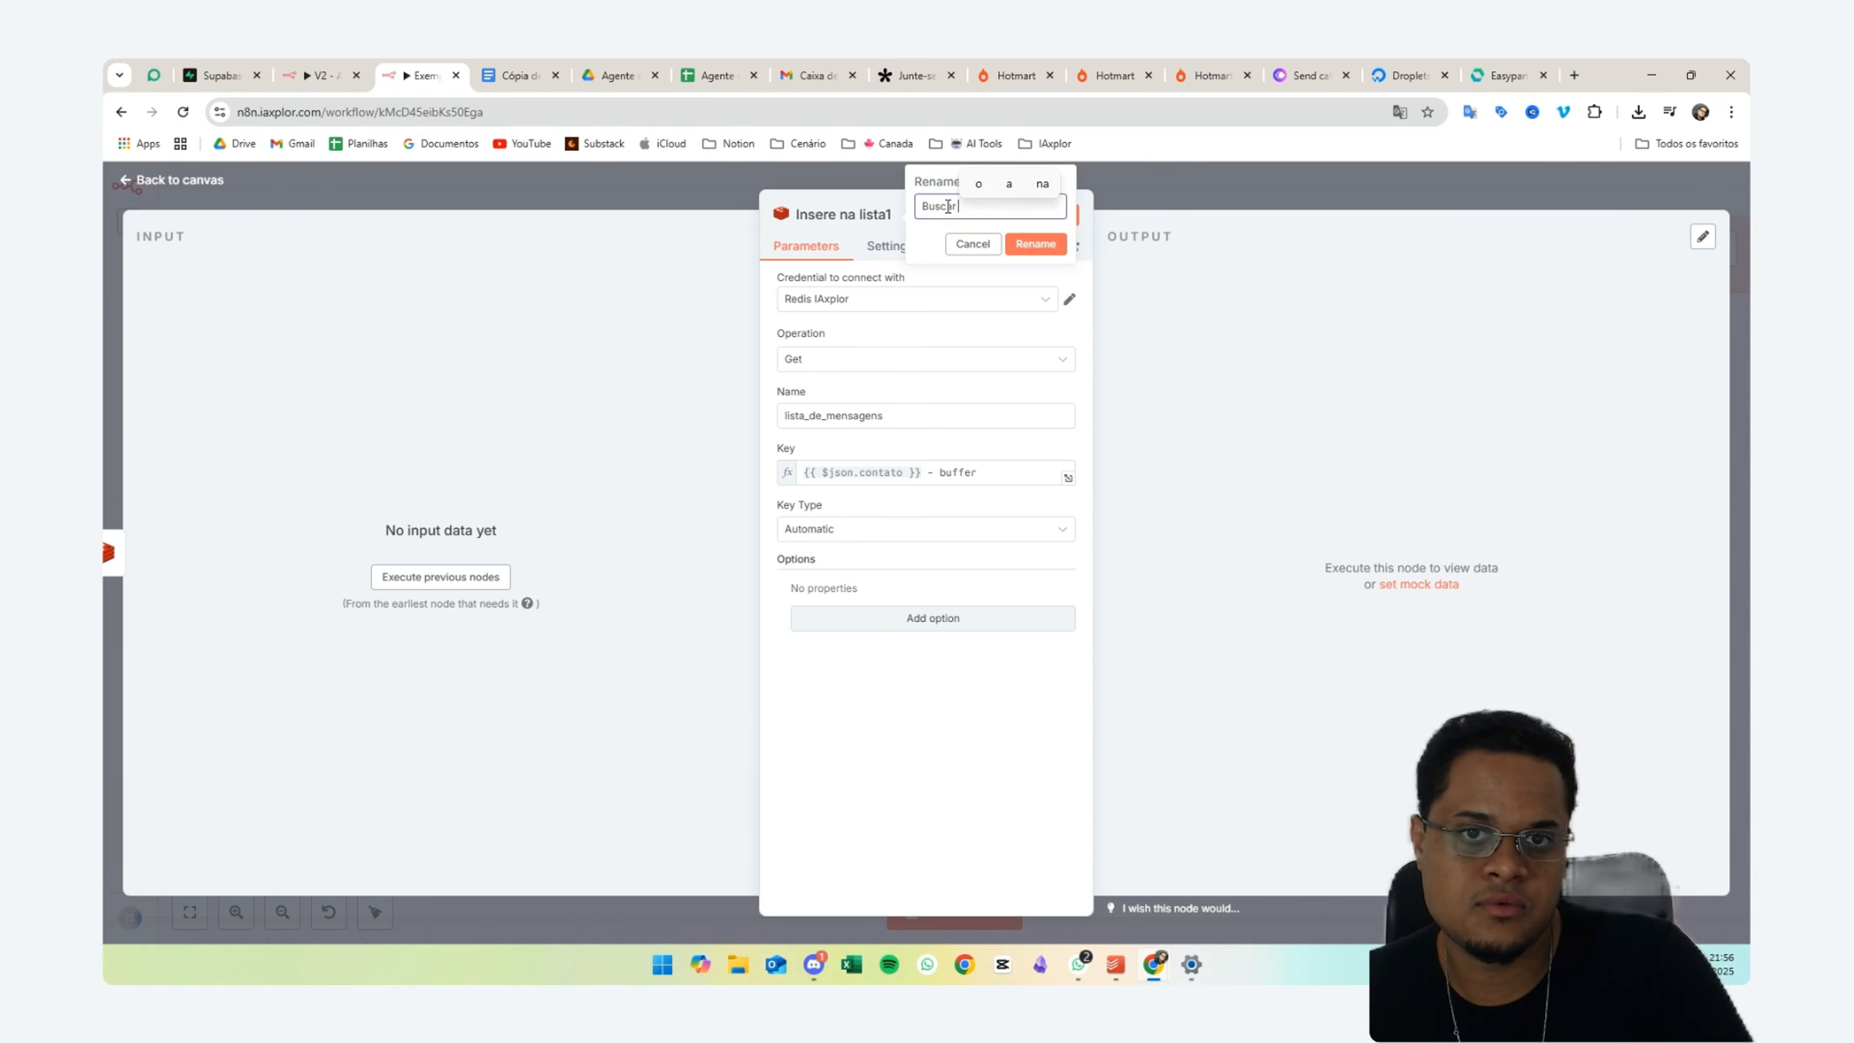
type(" mensa")
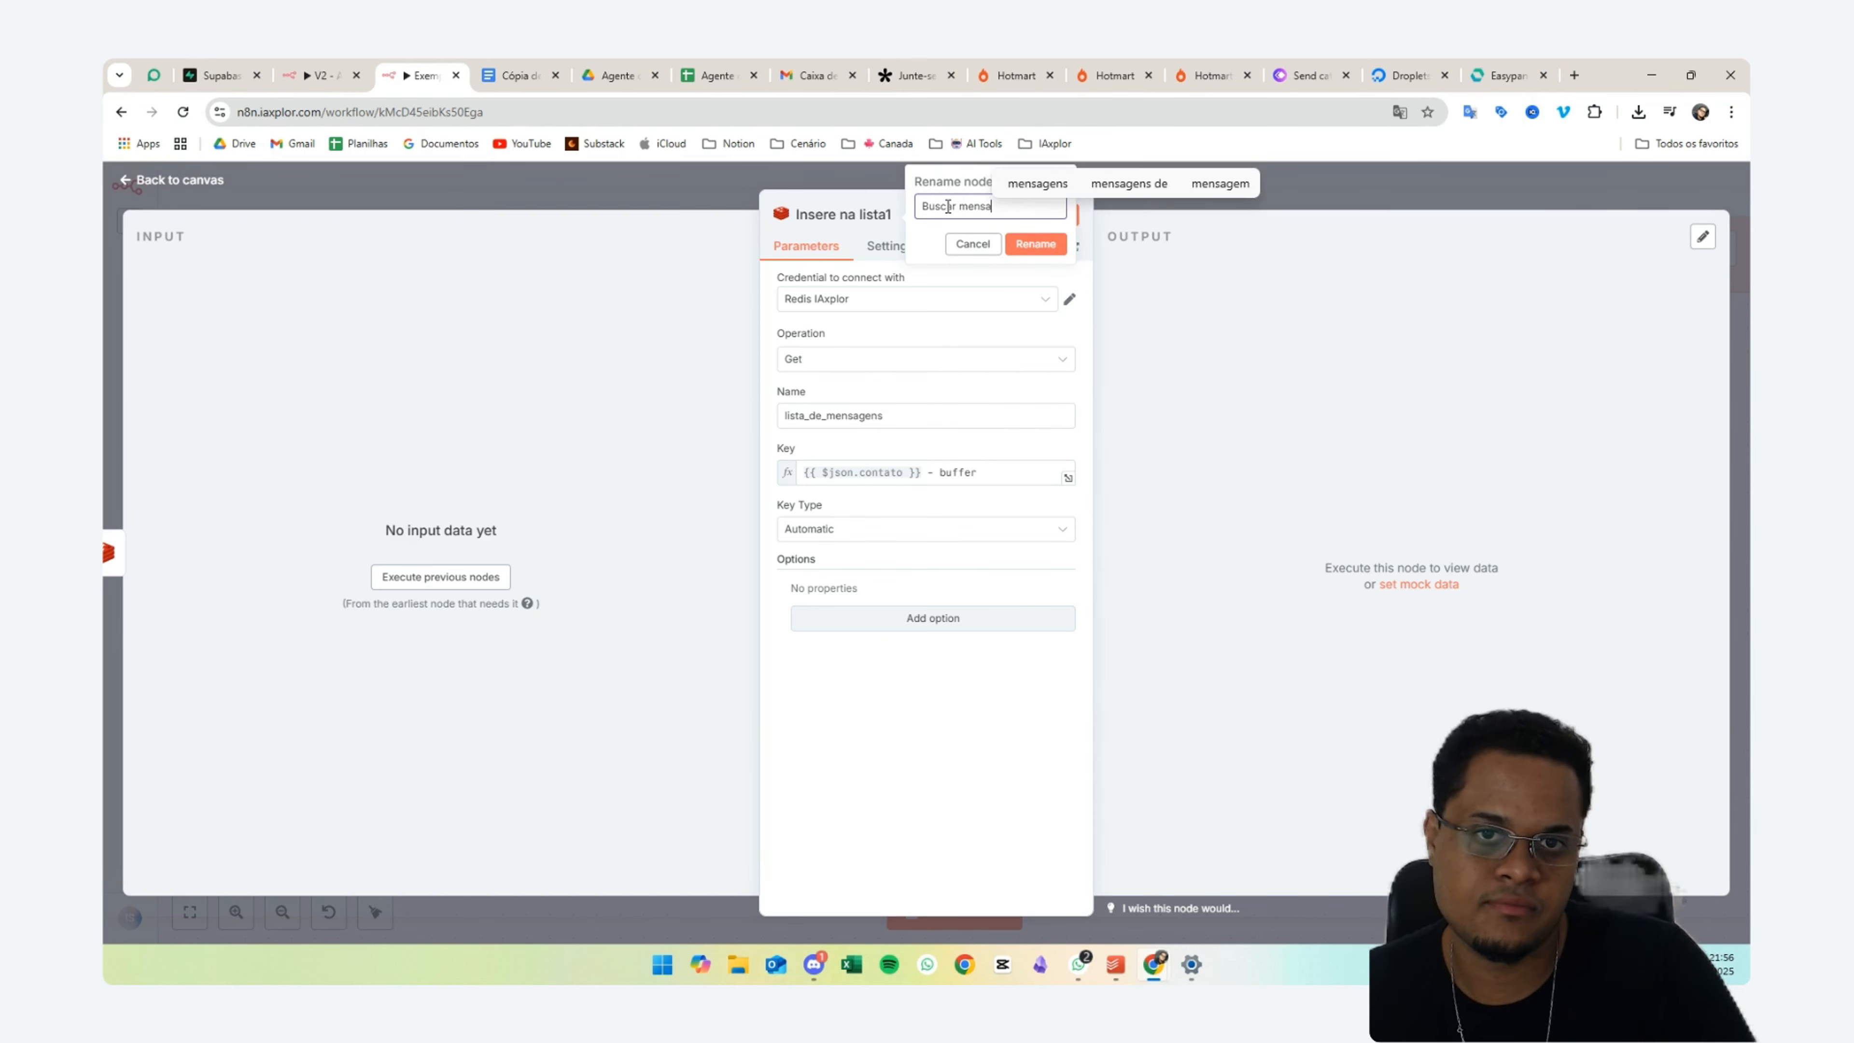
type("gens")
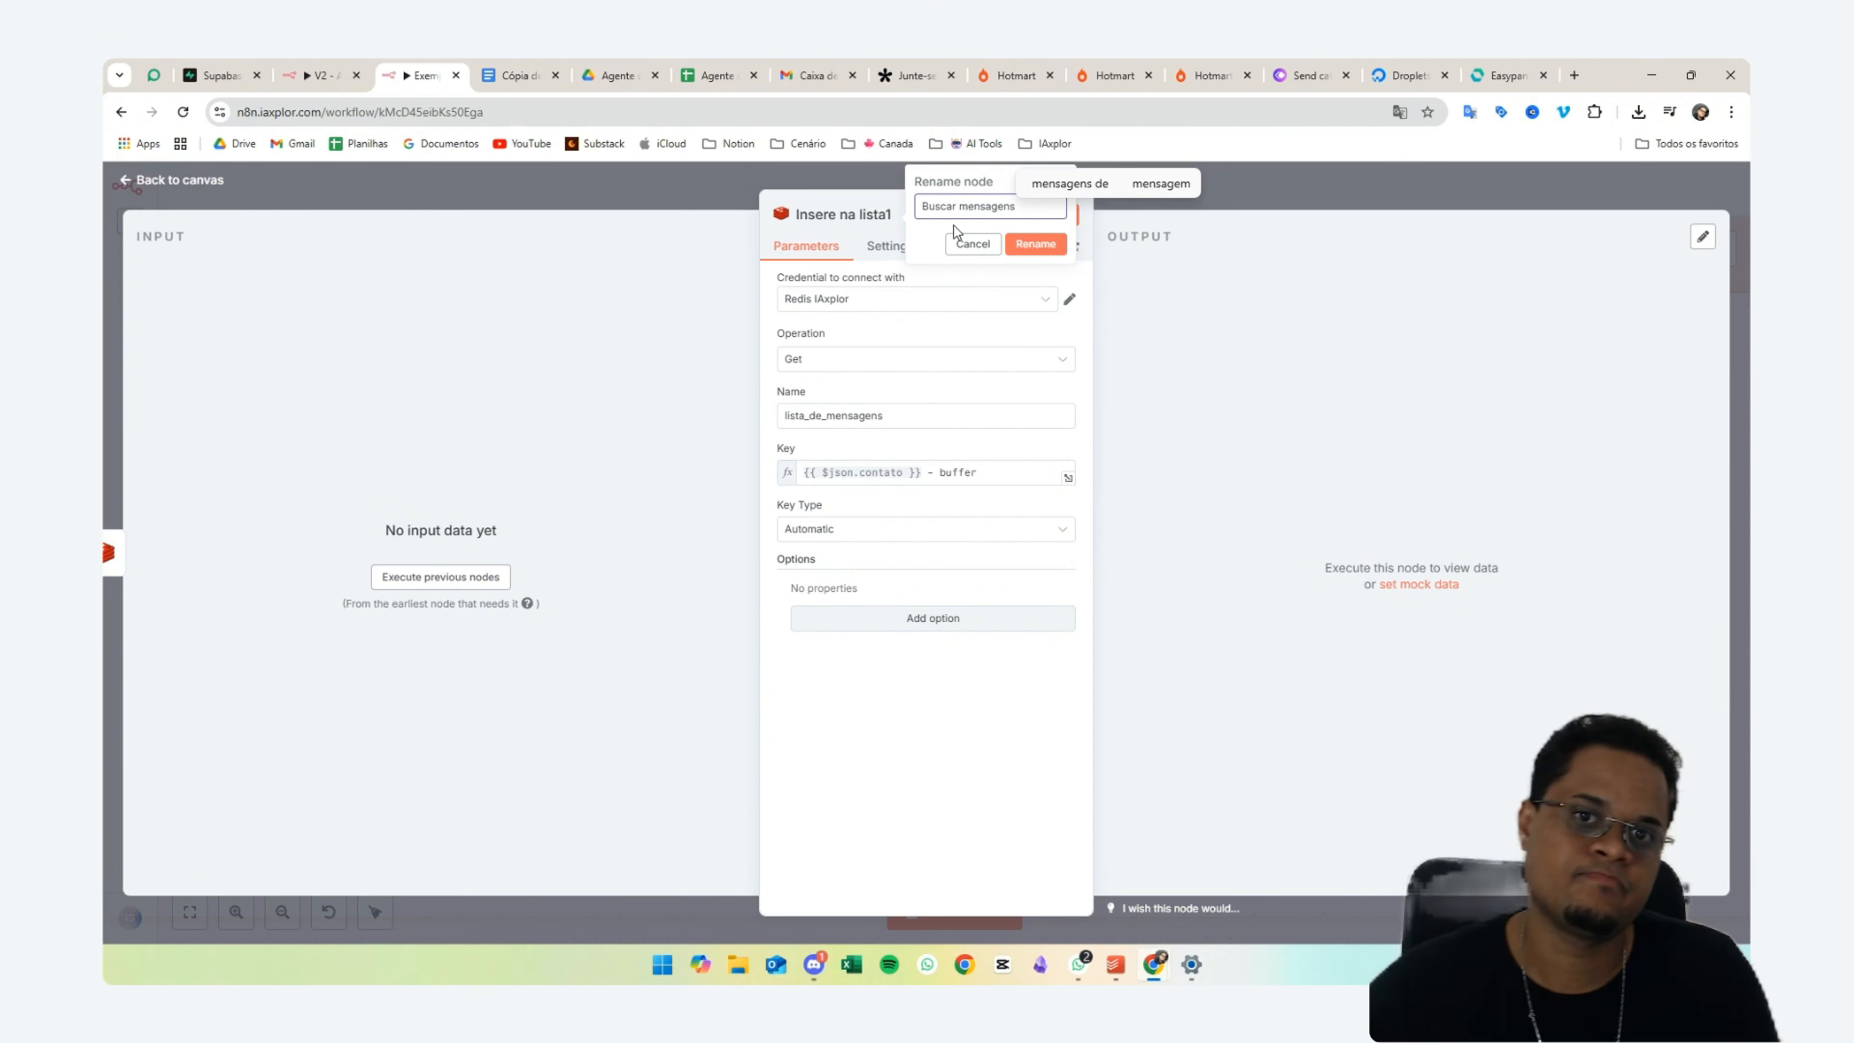
left_click_drag(921, 208, 1051, 208)
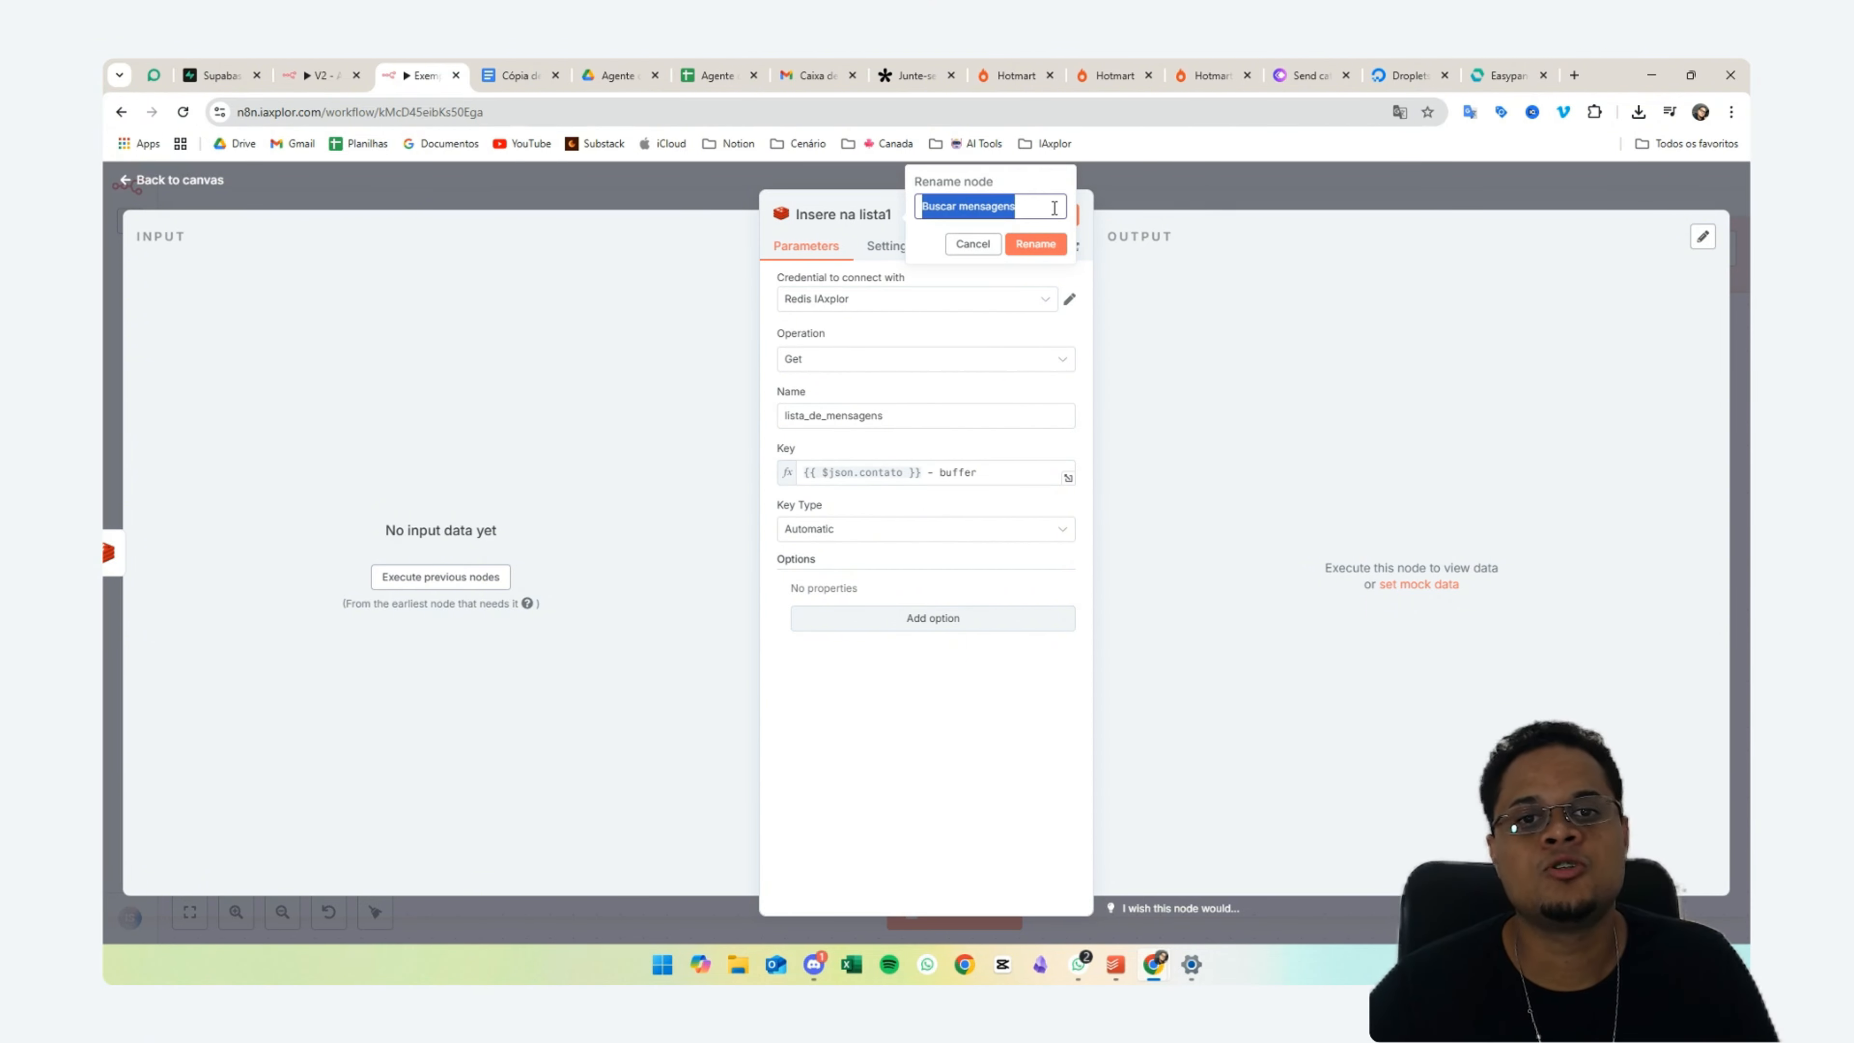
left_click(1054, 208)
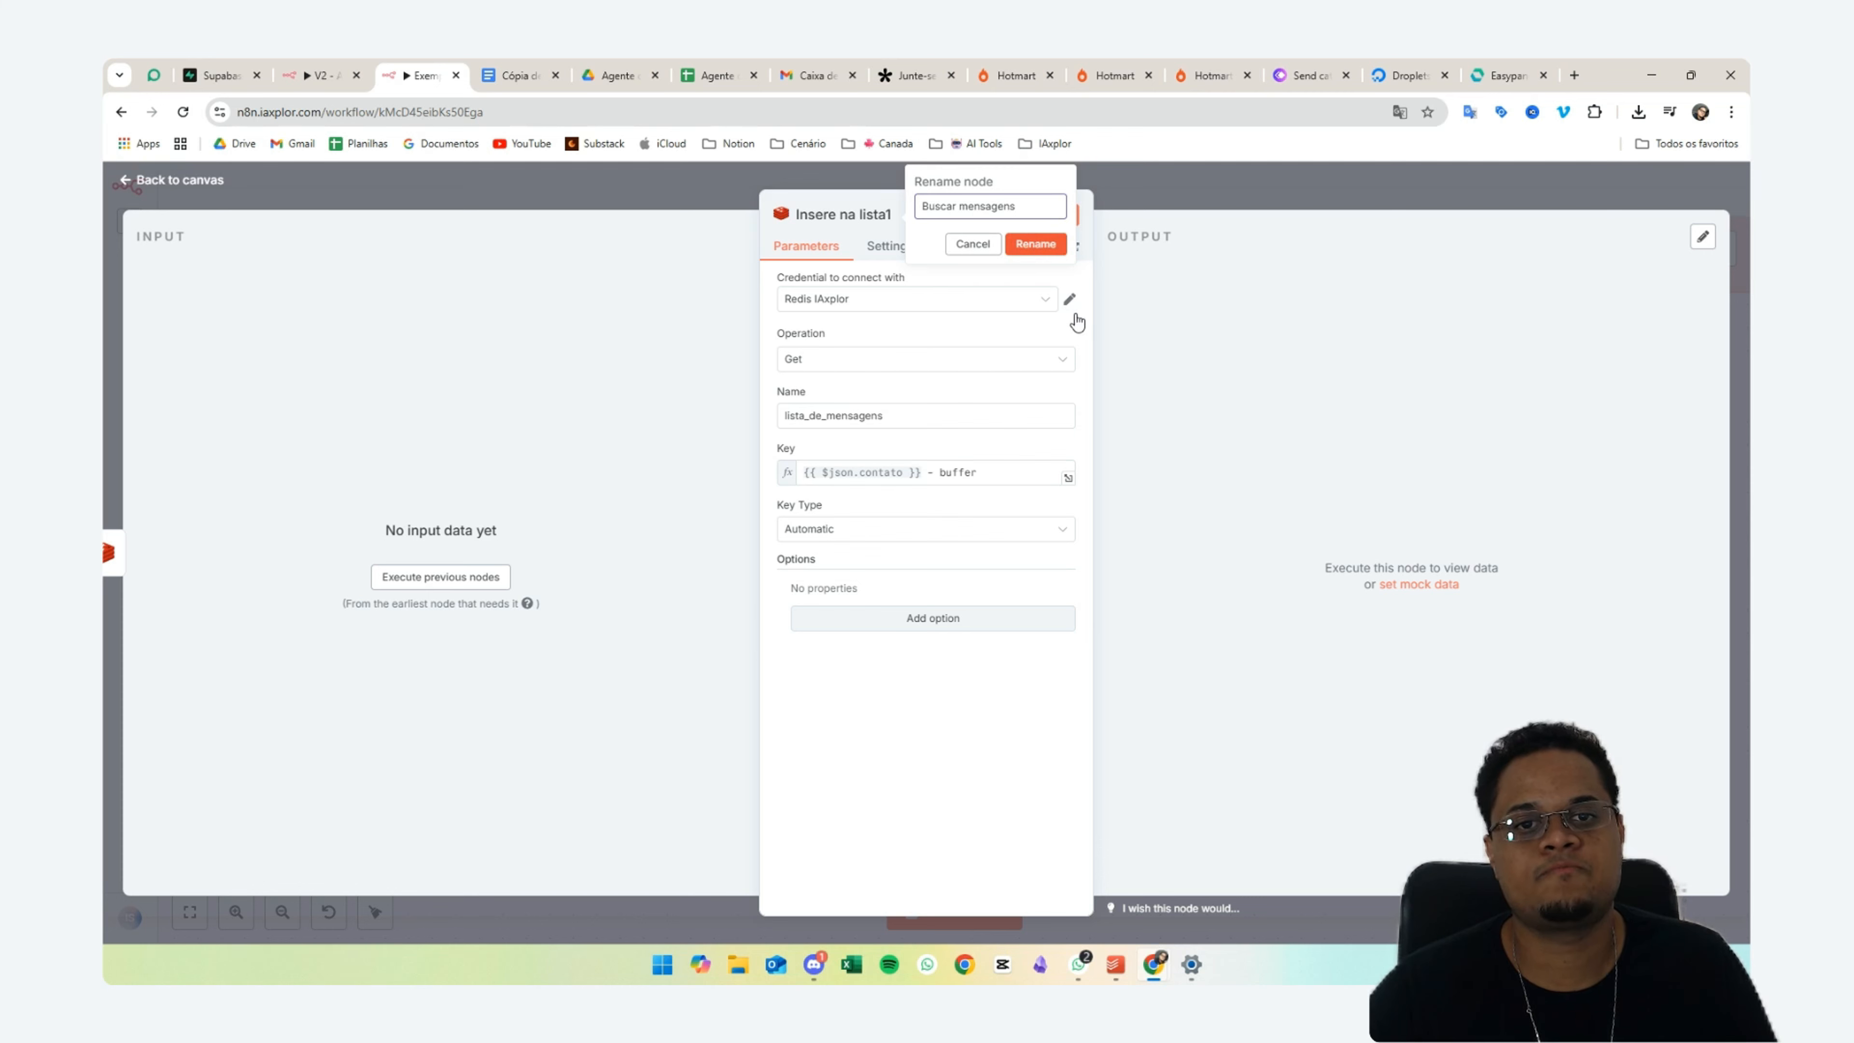
key("Return")
- Test the "Buscar mensagens" node and move it slightly farther from "Insere na lista" on the canvas
left_click(1037, 215)
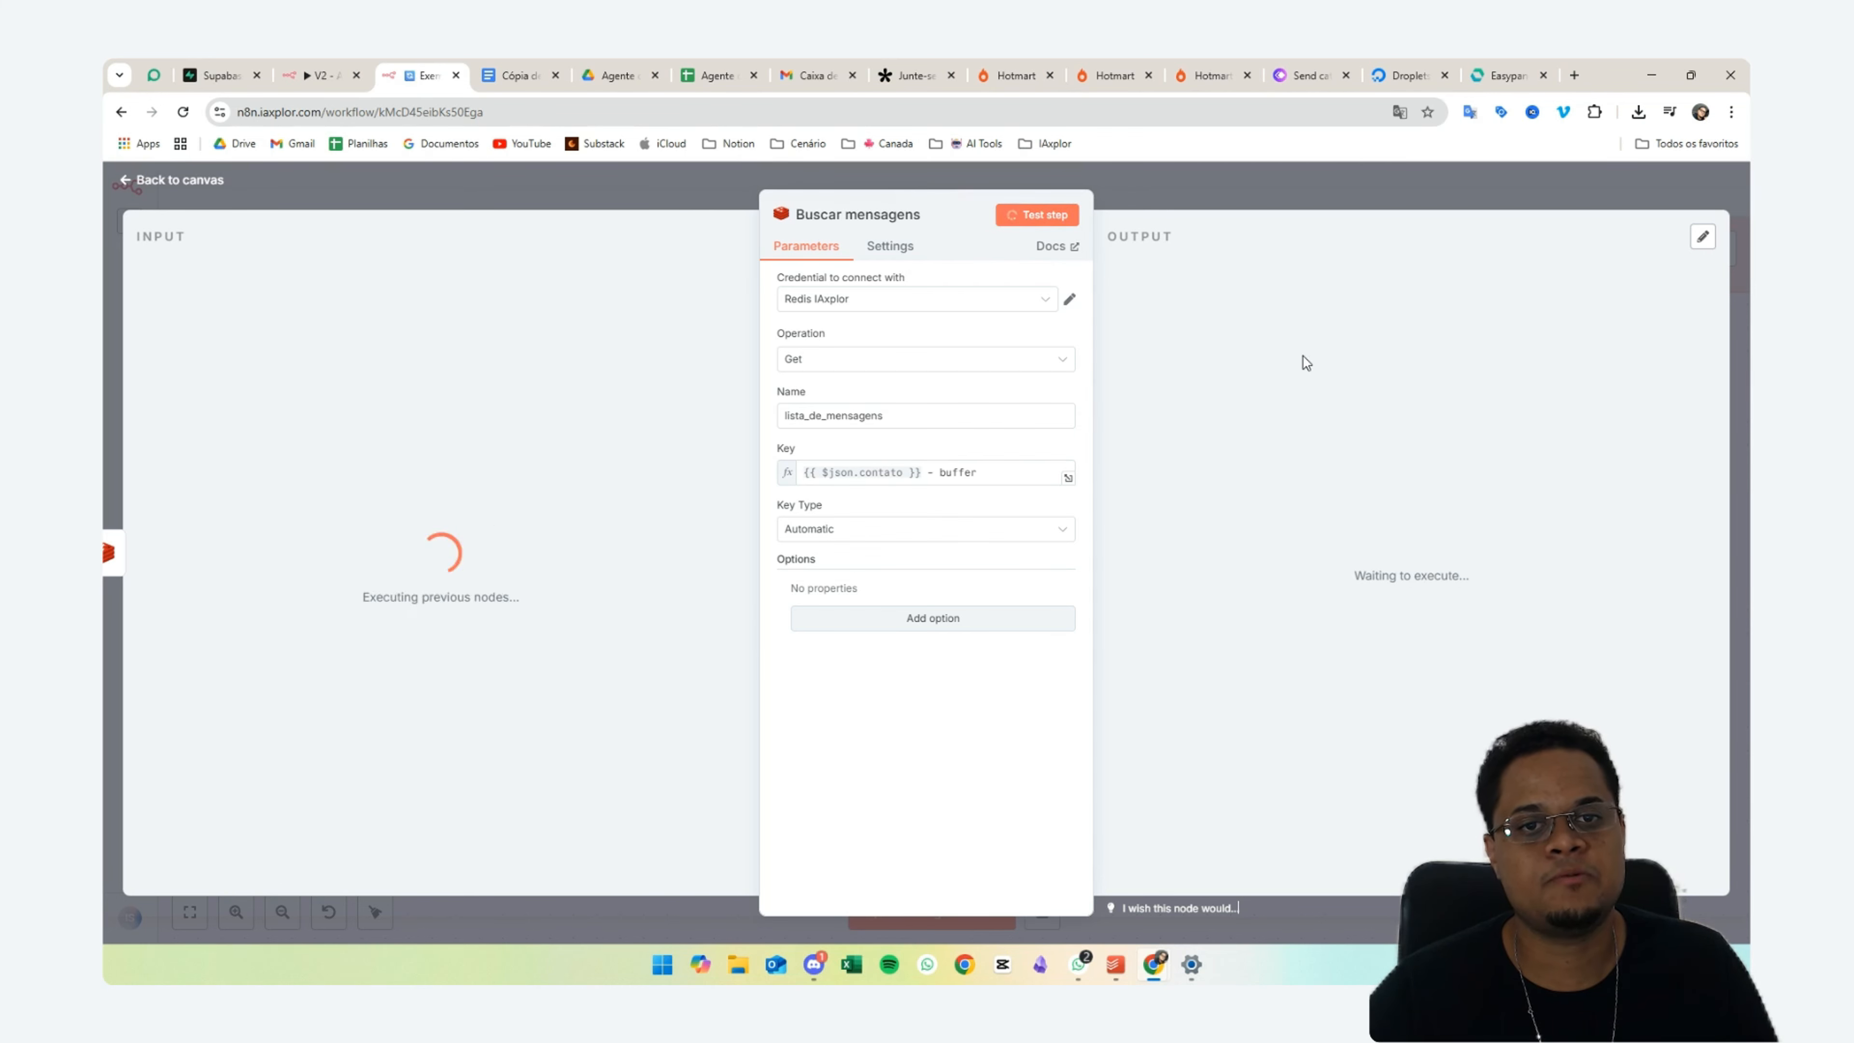
left_click(1207, 182)
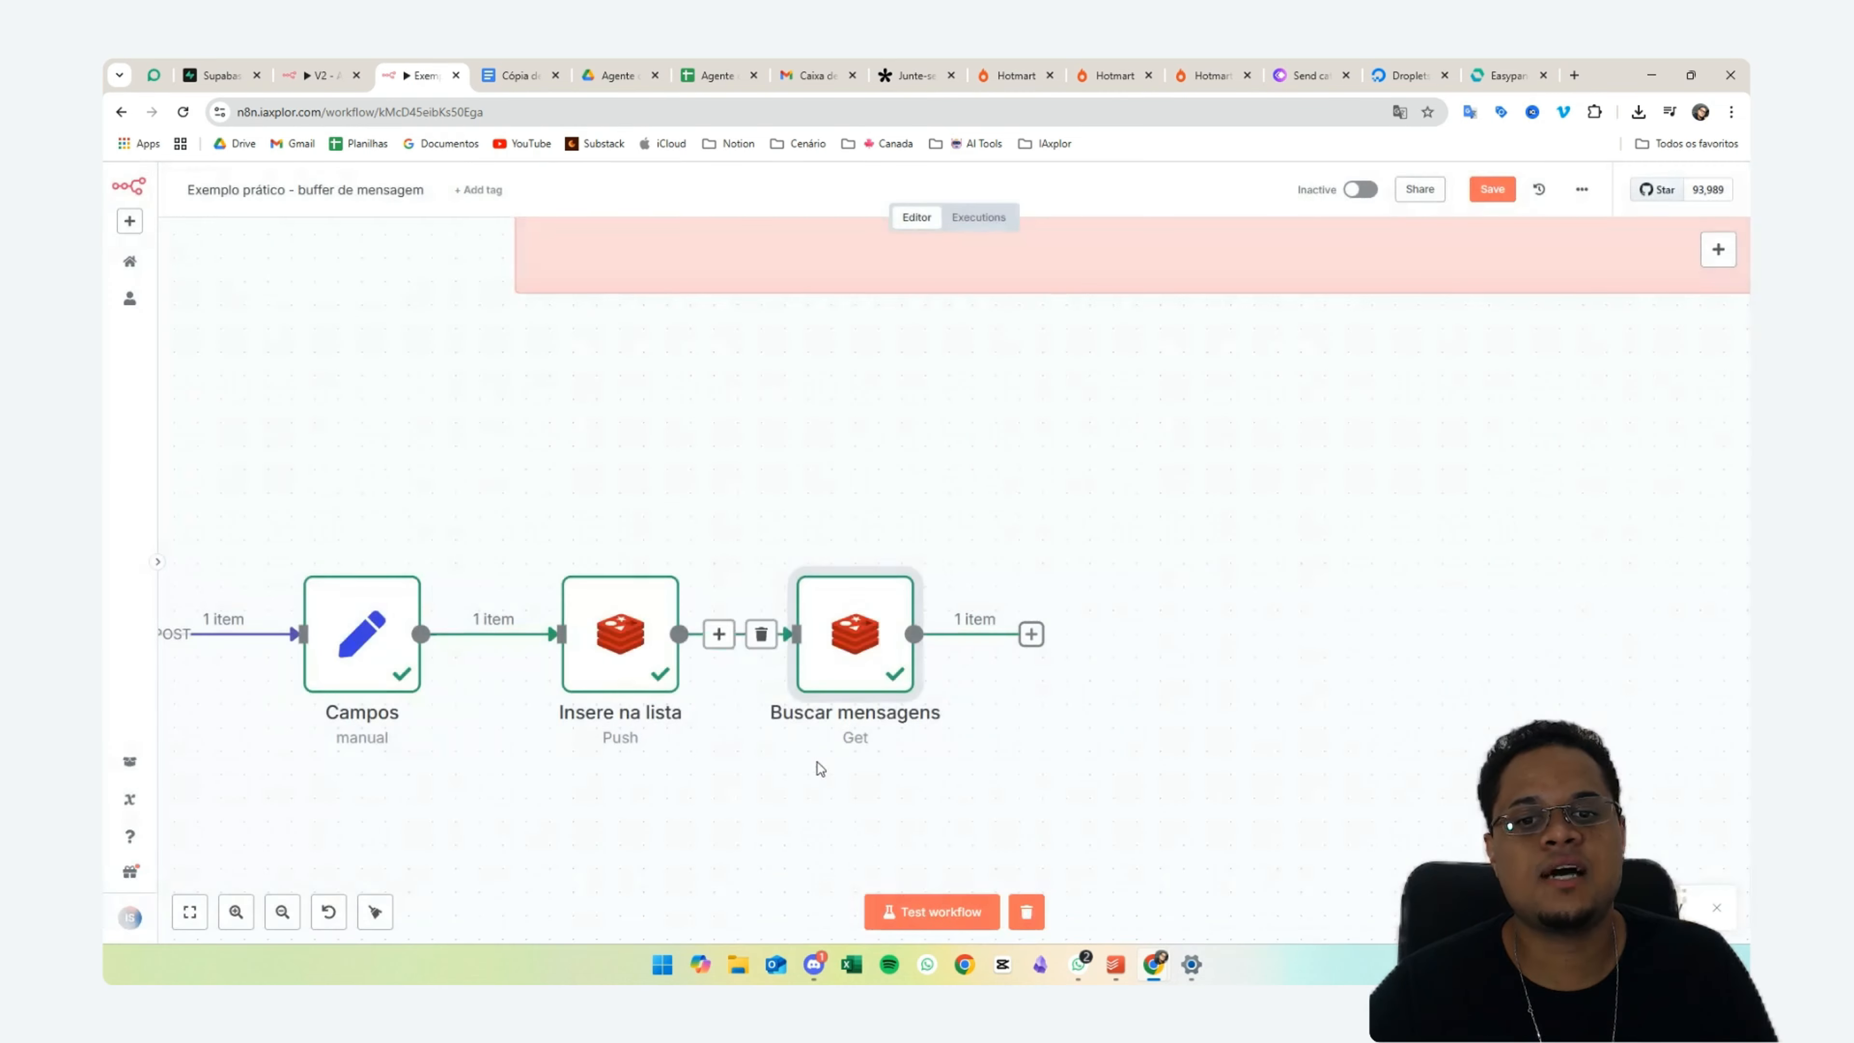
mouse_move(867, 657)
left_mouse_down()
mouse_move(915, 657)
mouse_move(892, 657)
left_mouse_up()
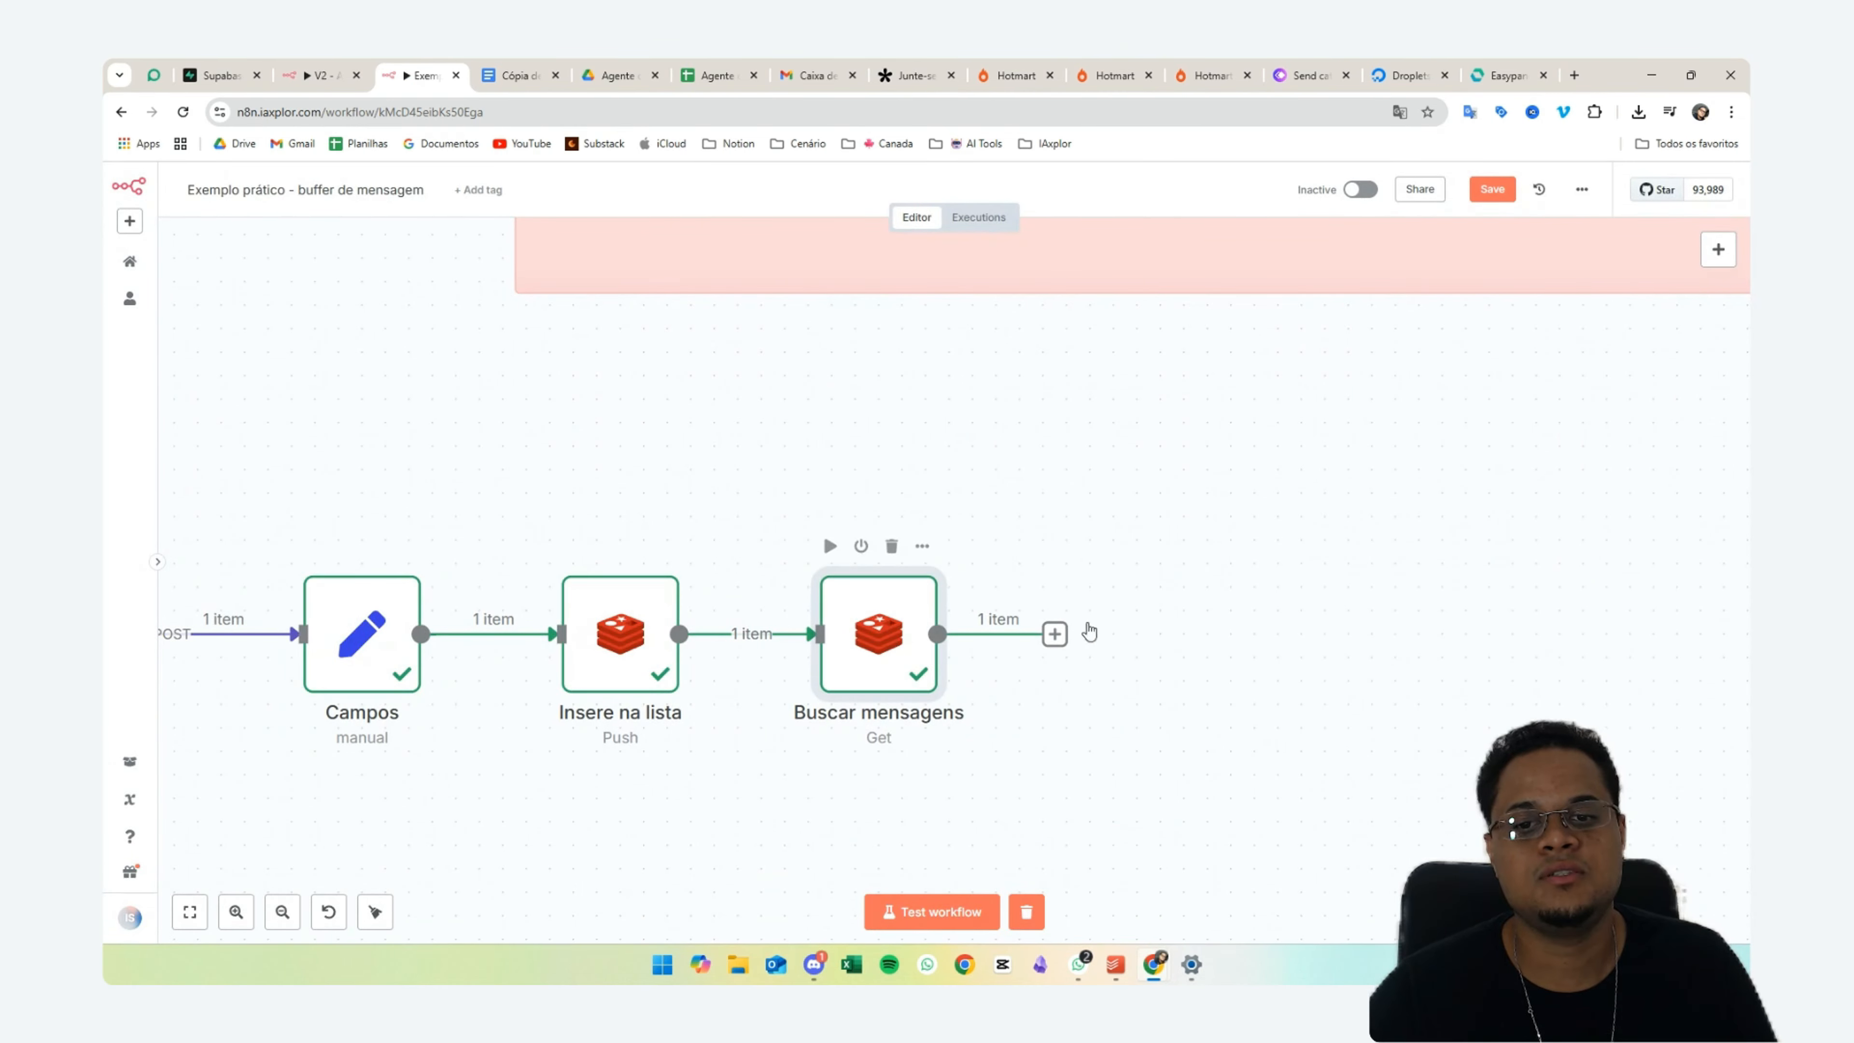
- Review the messages returned in the output of the "Buscar mensagens" node
scroll(881, 720, "right", 3)
left_click(675, 680)
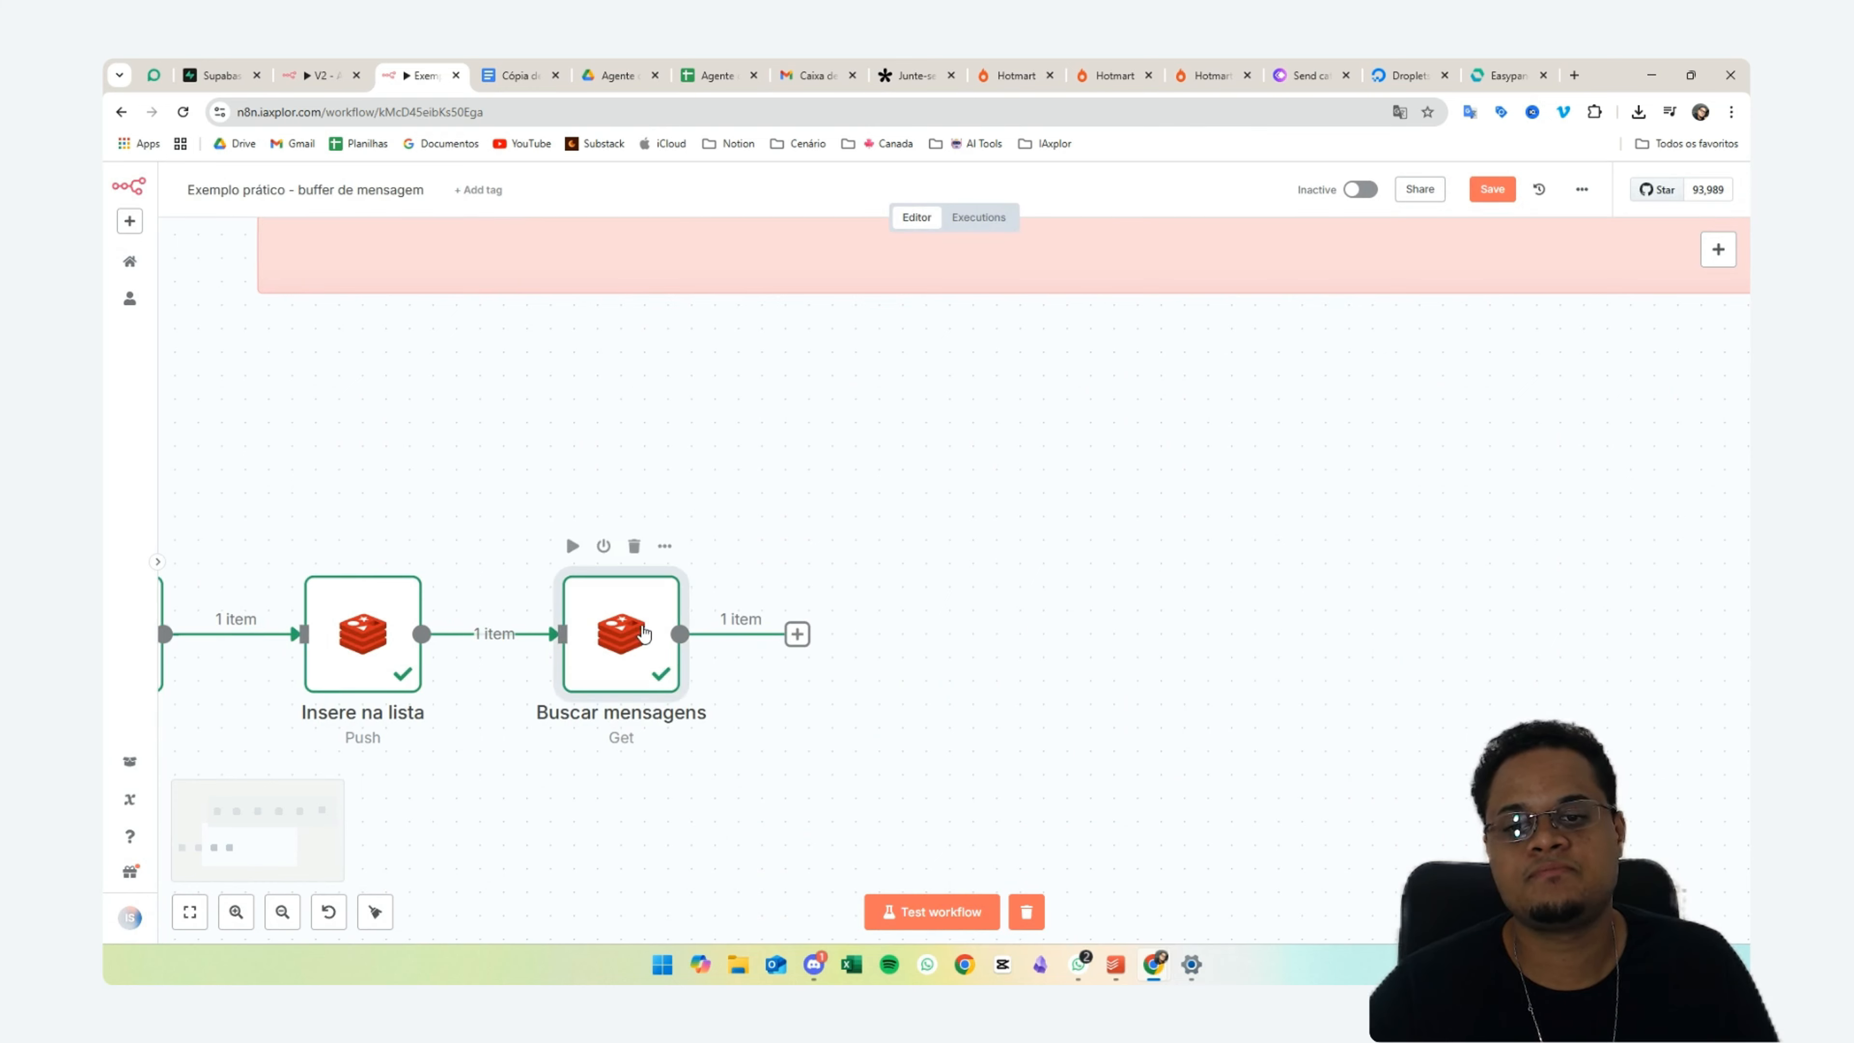
key("Return")
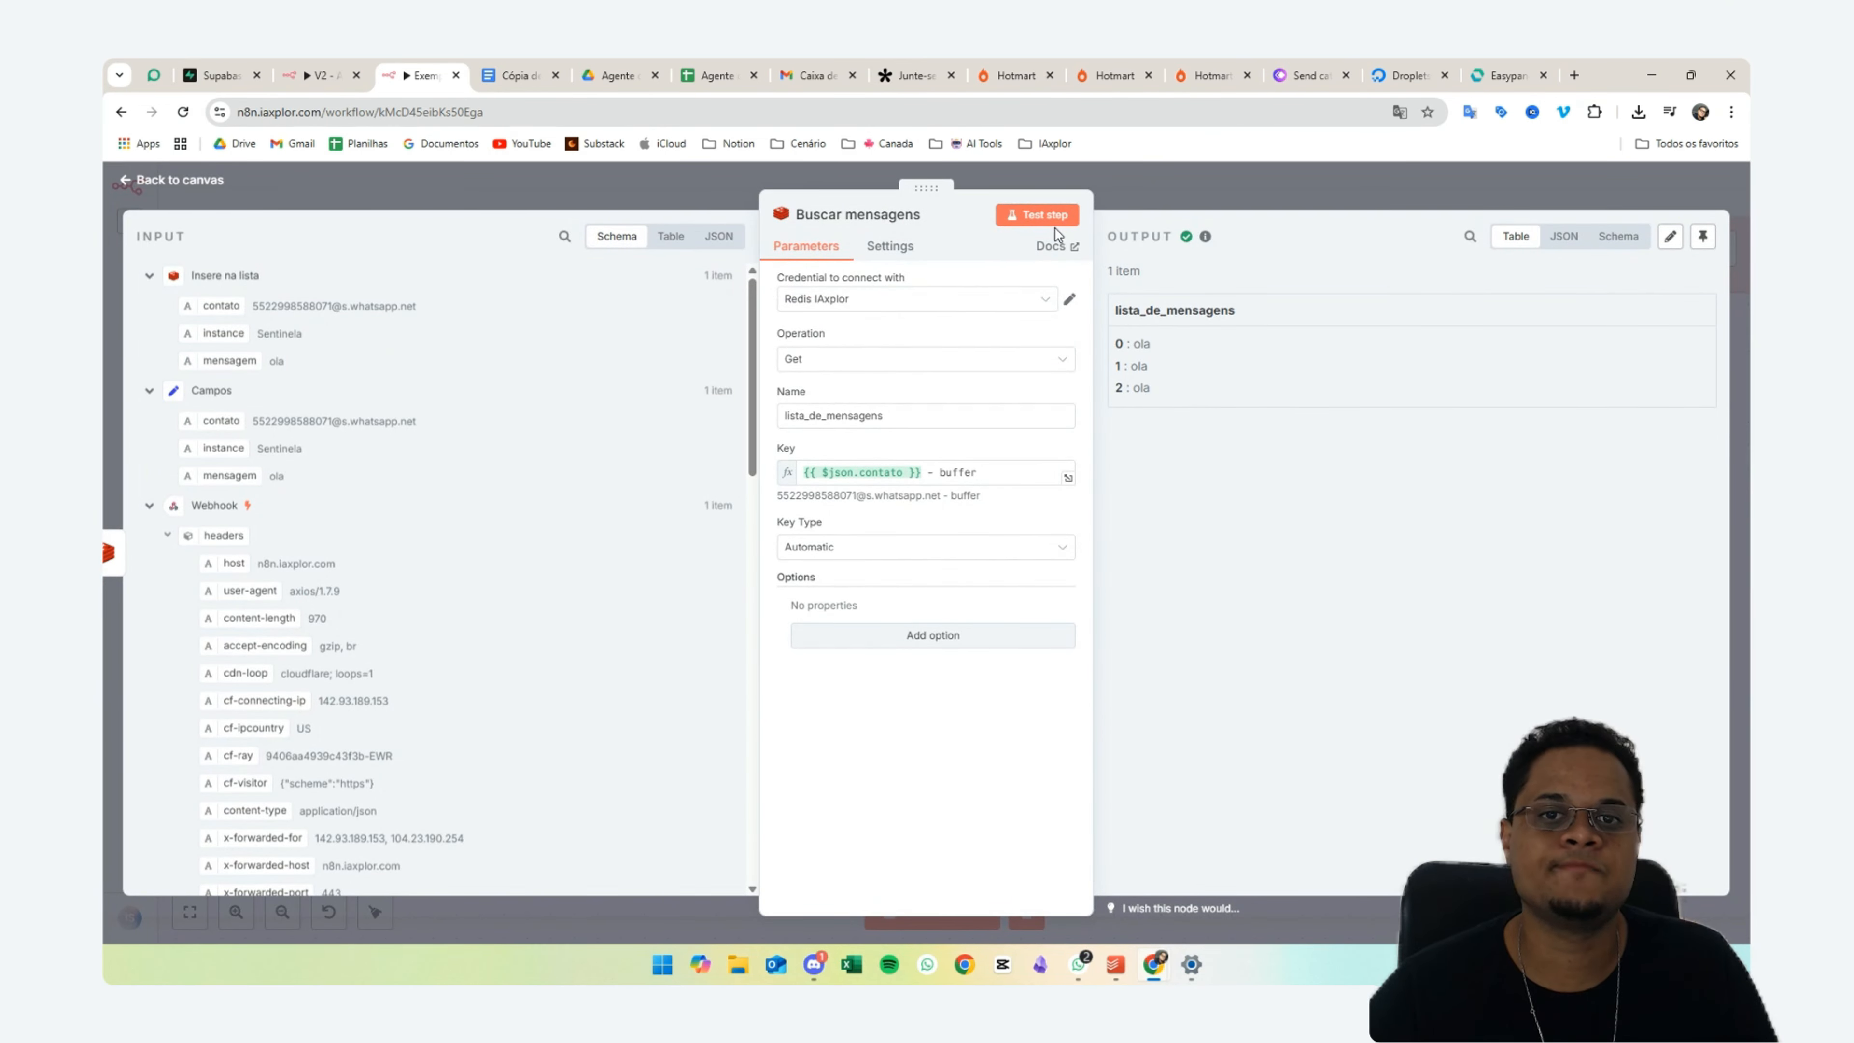
left_click(630, 194)
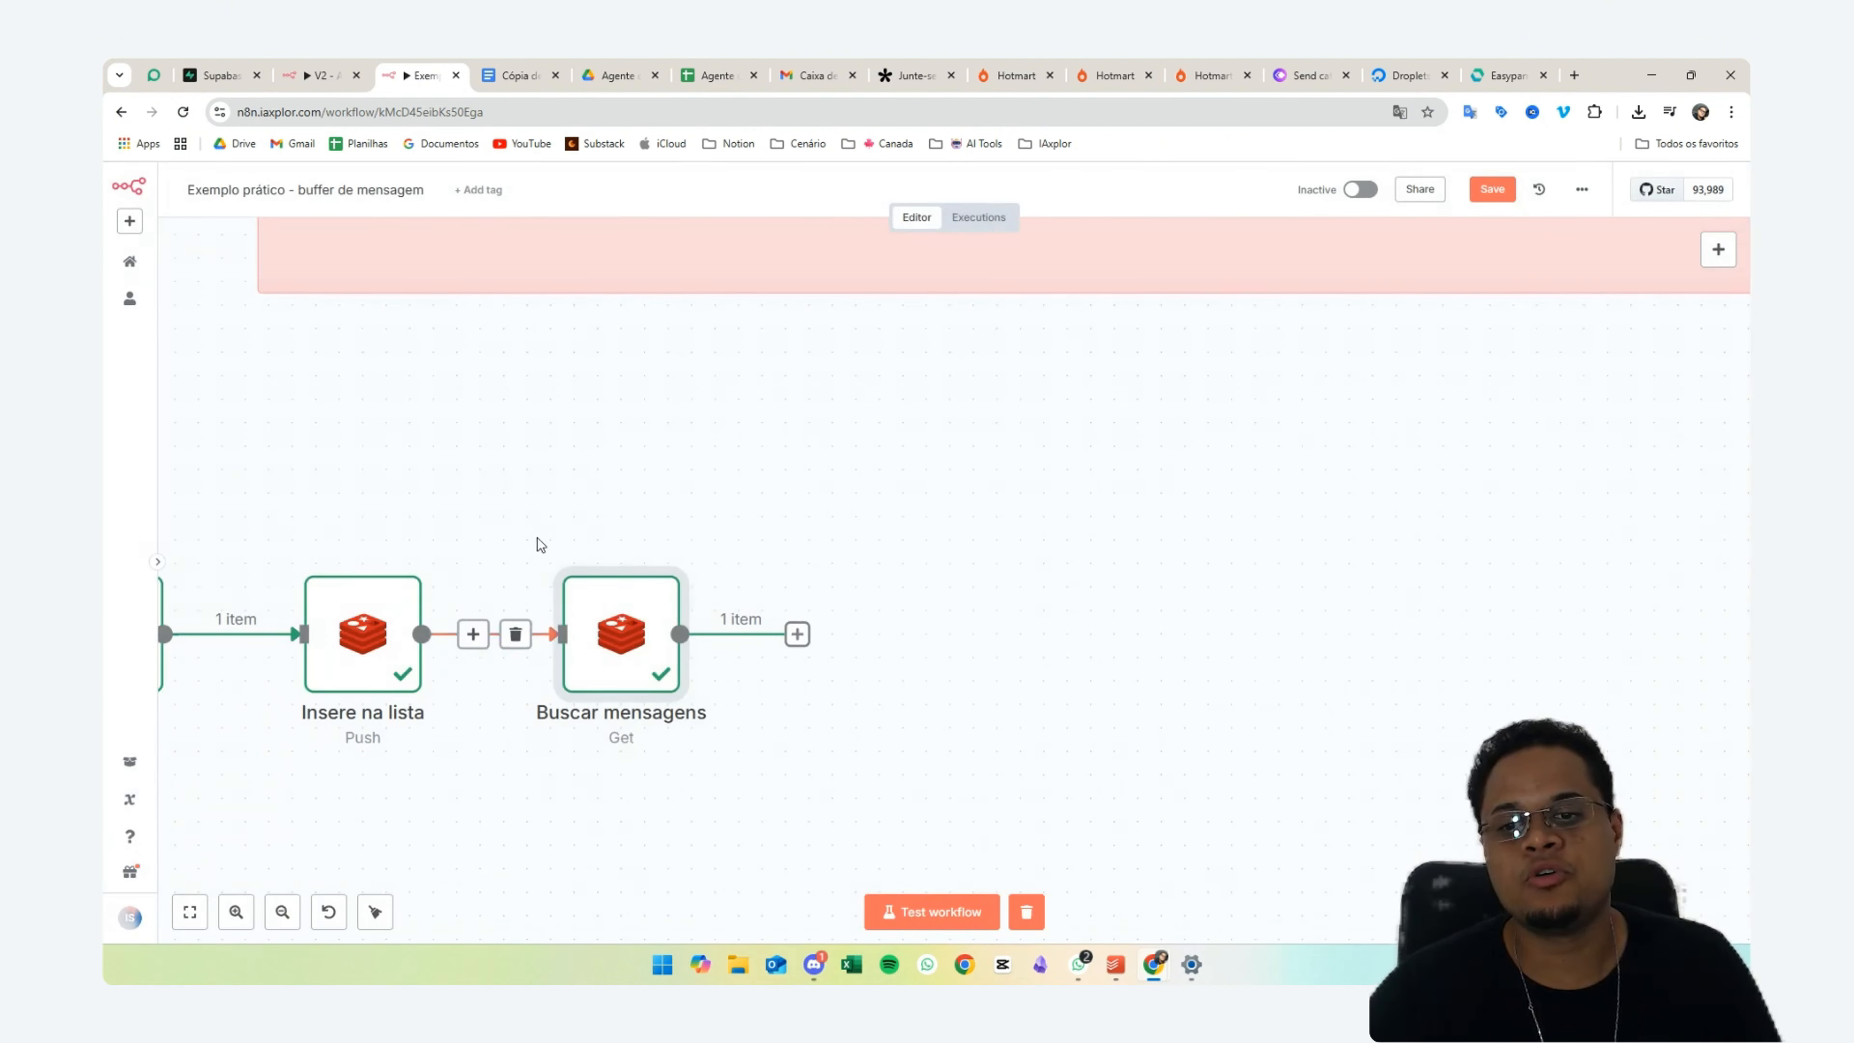
- Add a Wait node after "Buscar mensagens"
left_click_drag(536, 539, 766, 772)
left_click(798, 634)
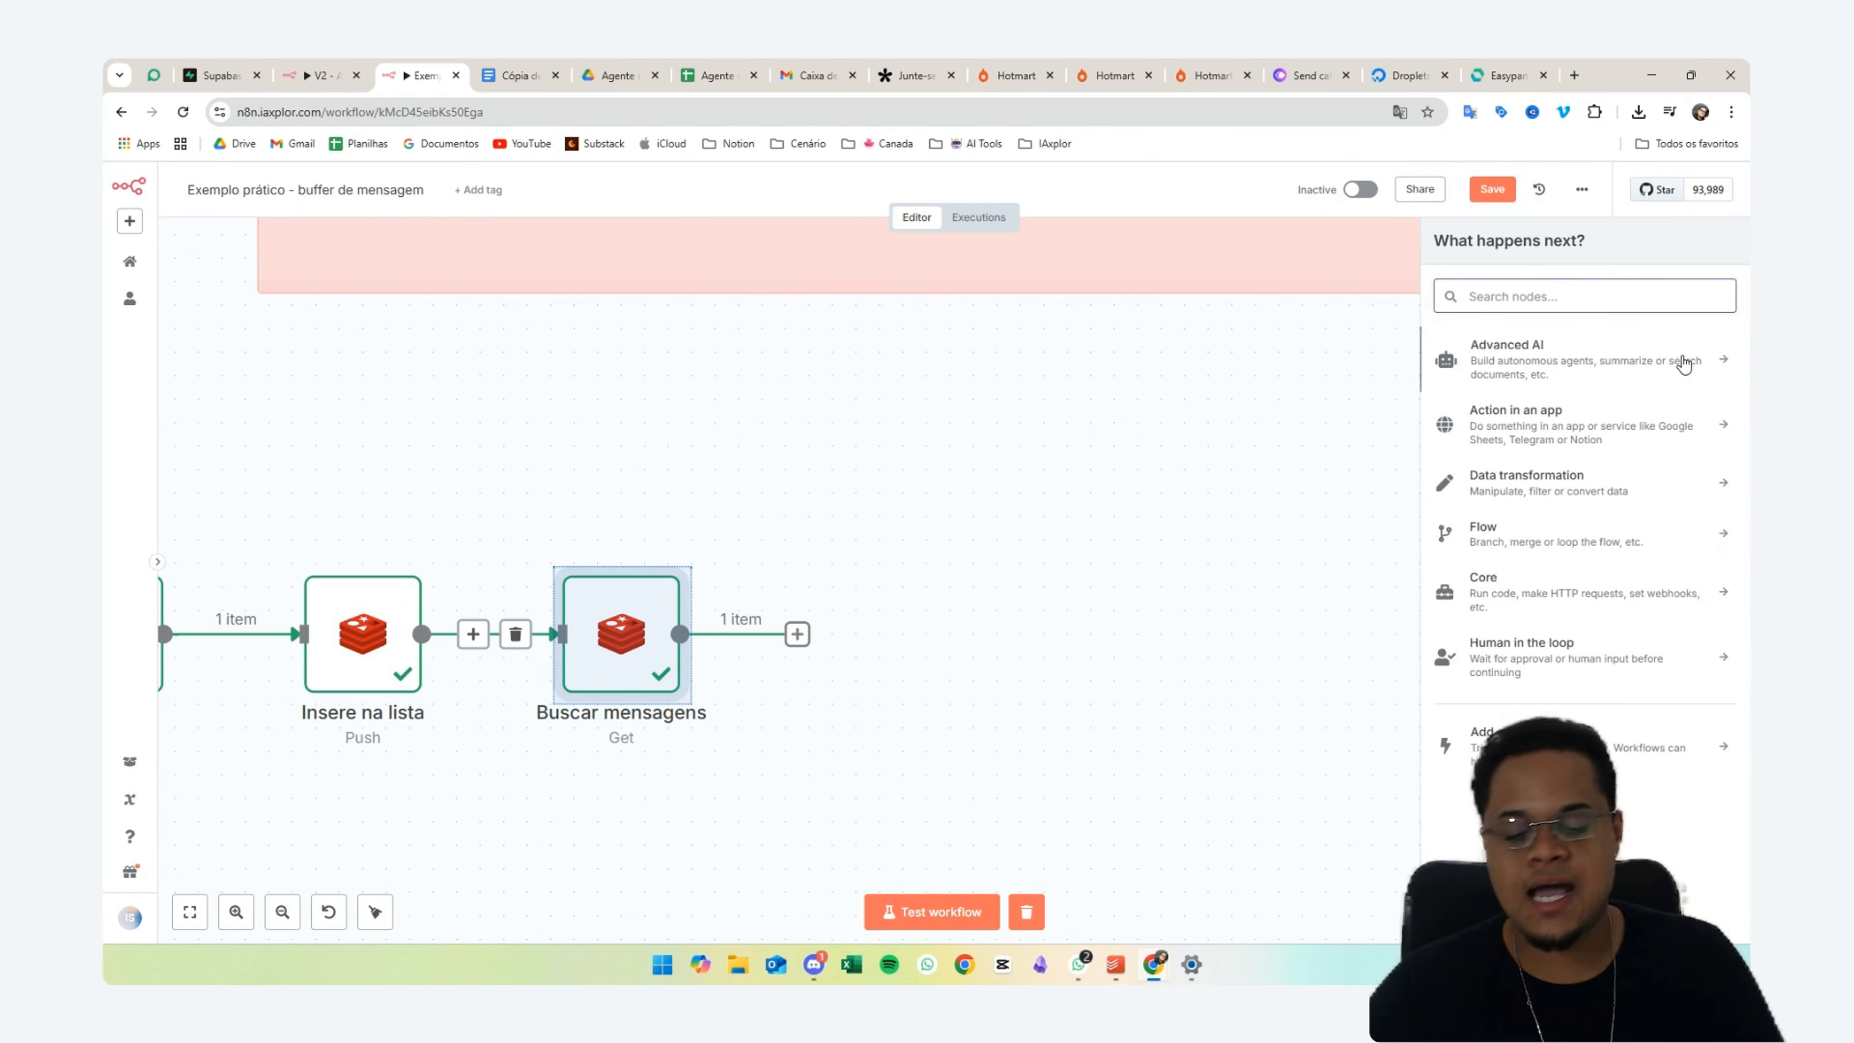
type("wat")
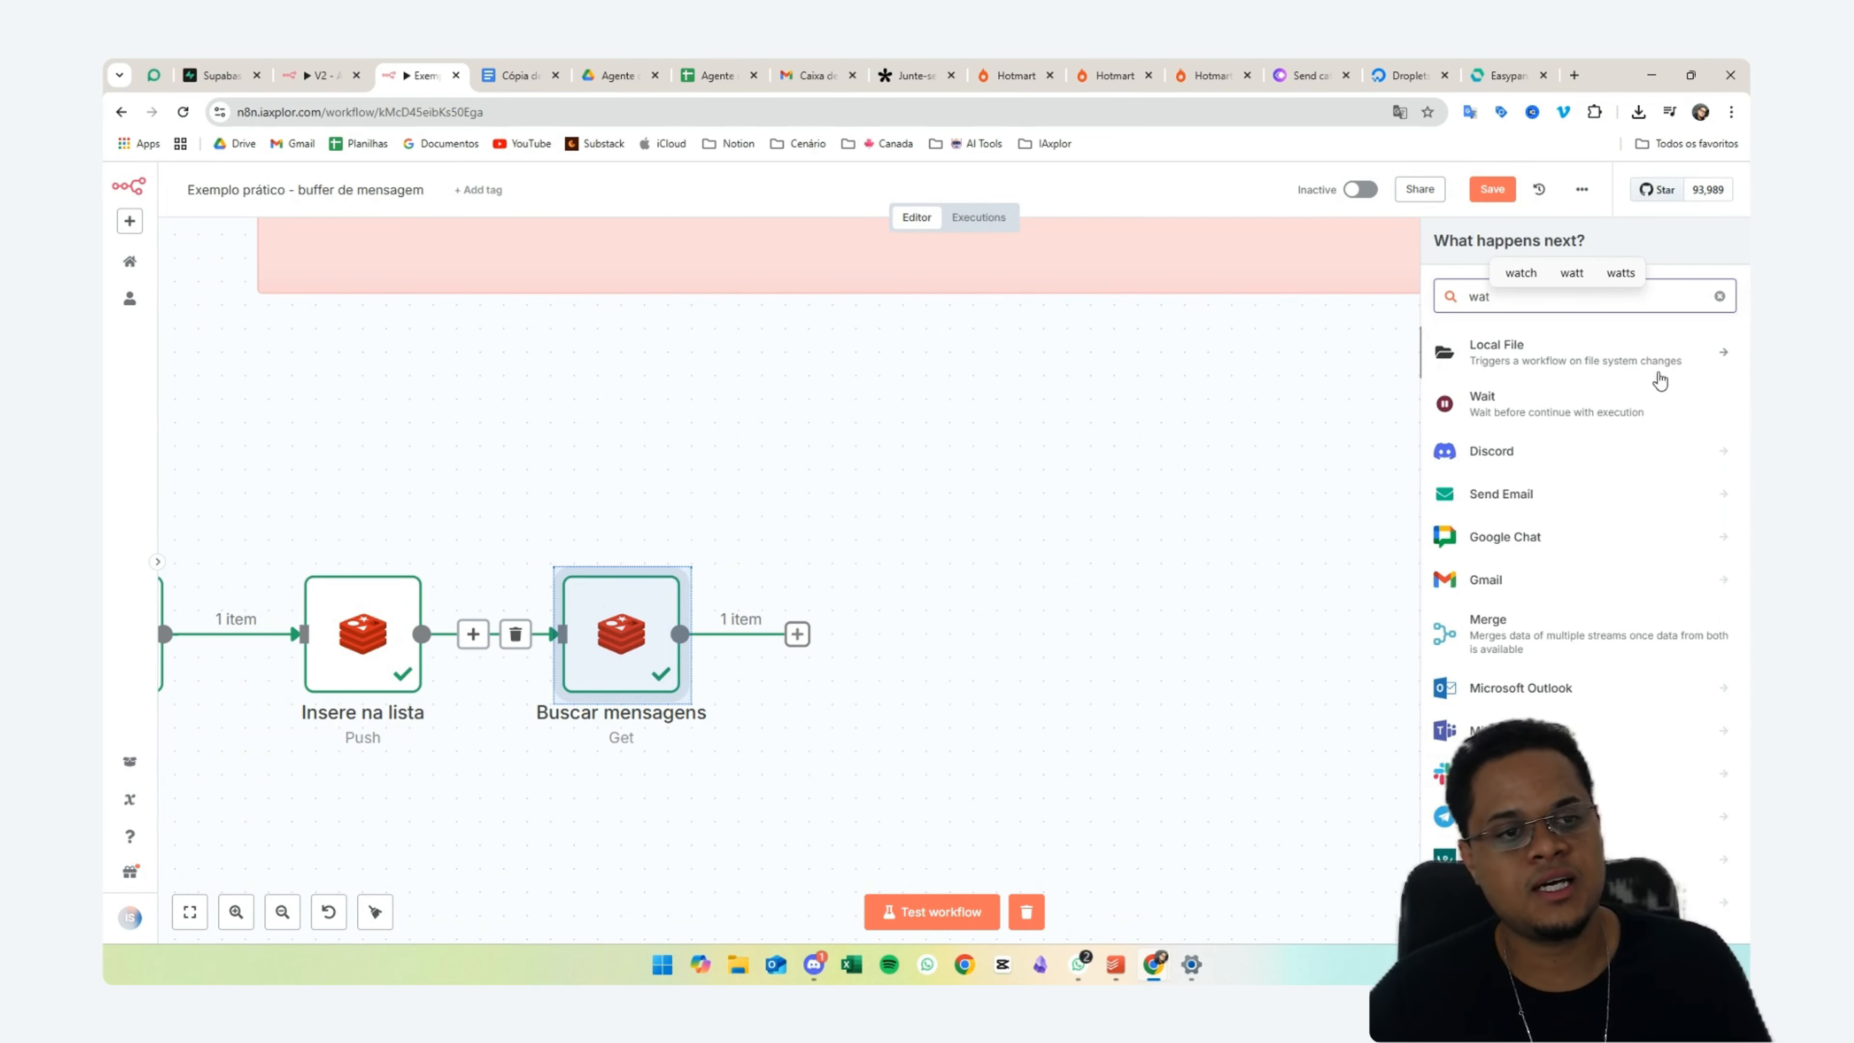
left_click(1575, 418)
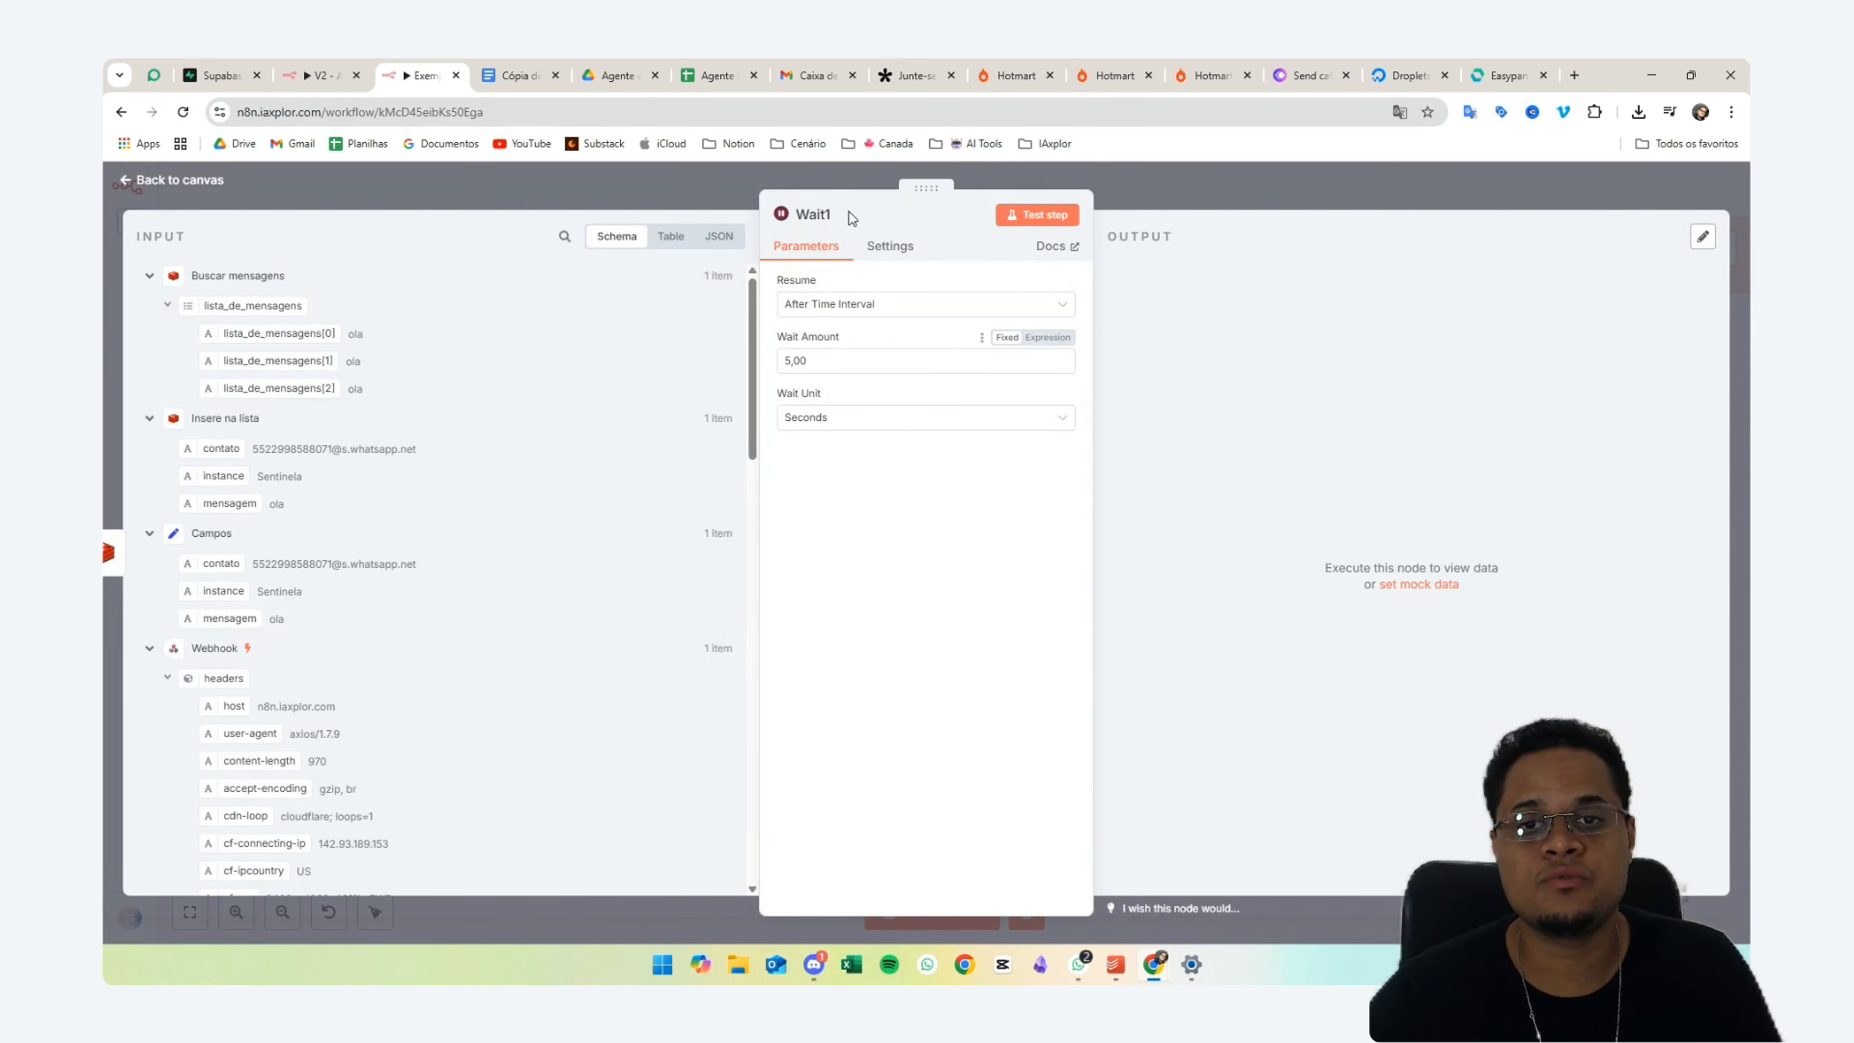
- Rename the Wait node as "Aguarde 5 segundos"
left_click(807, 215)
double_click(911, 210)
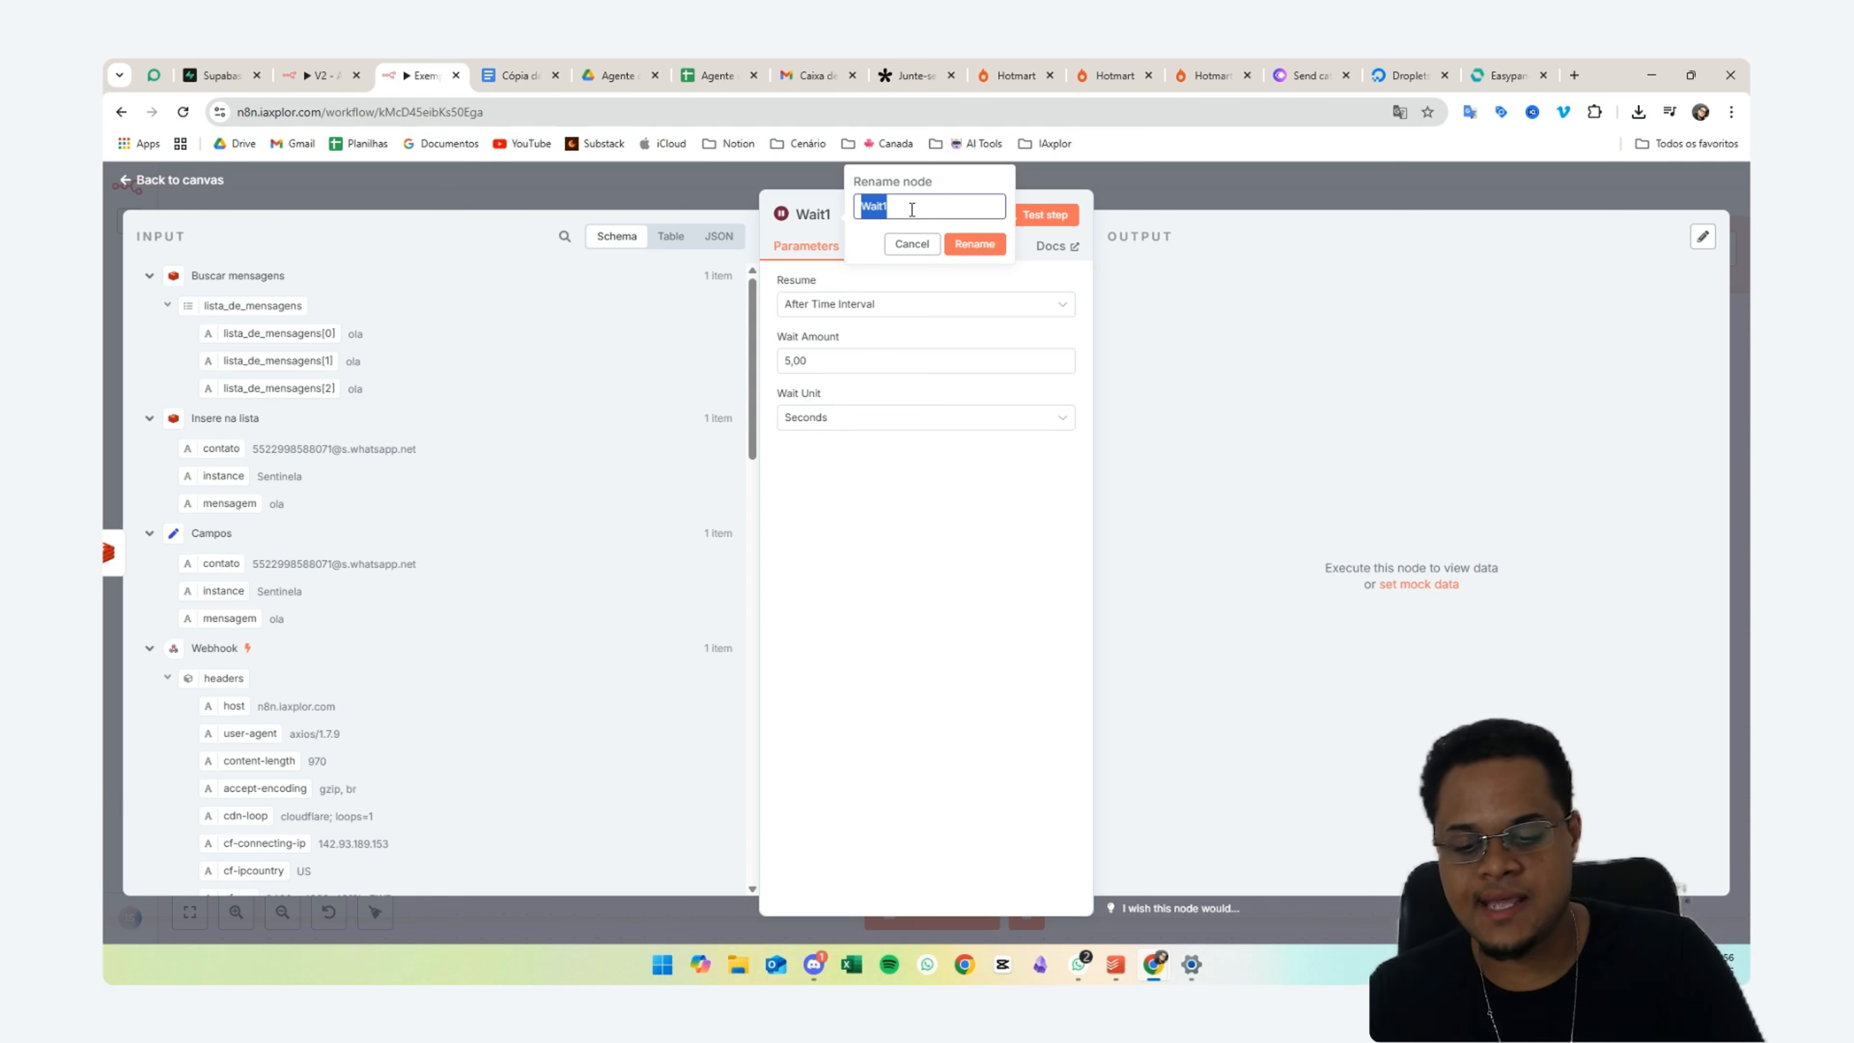
type("Aguarda")
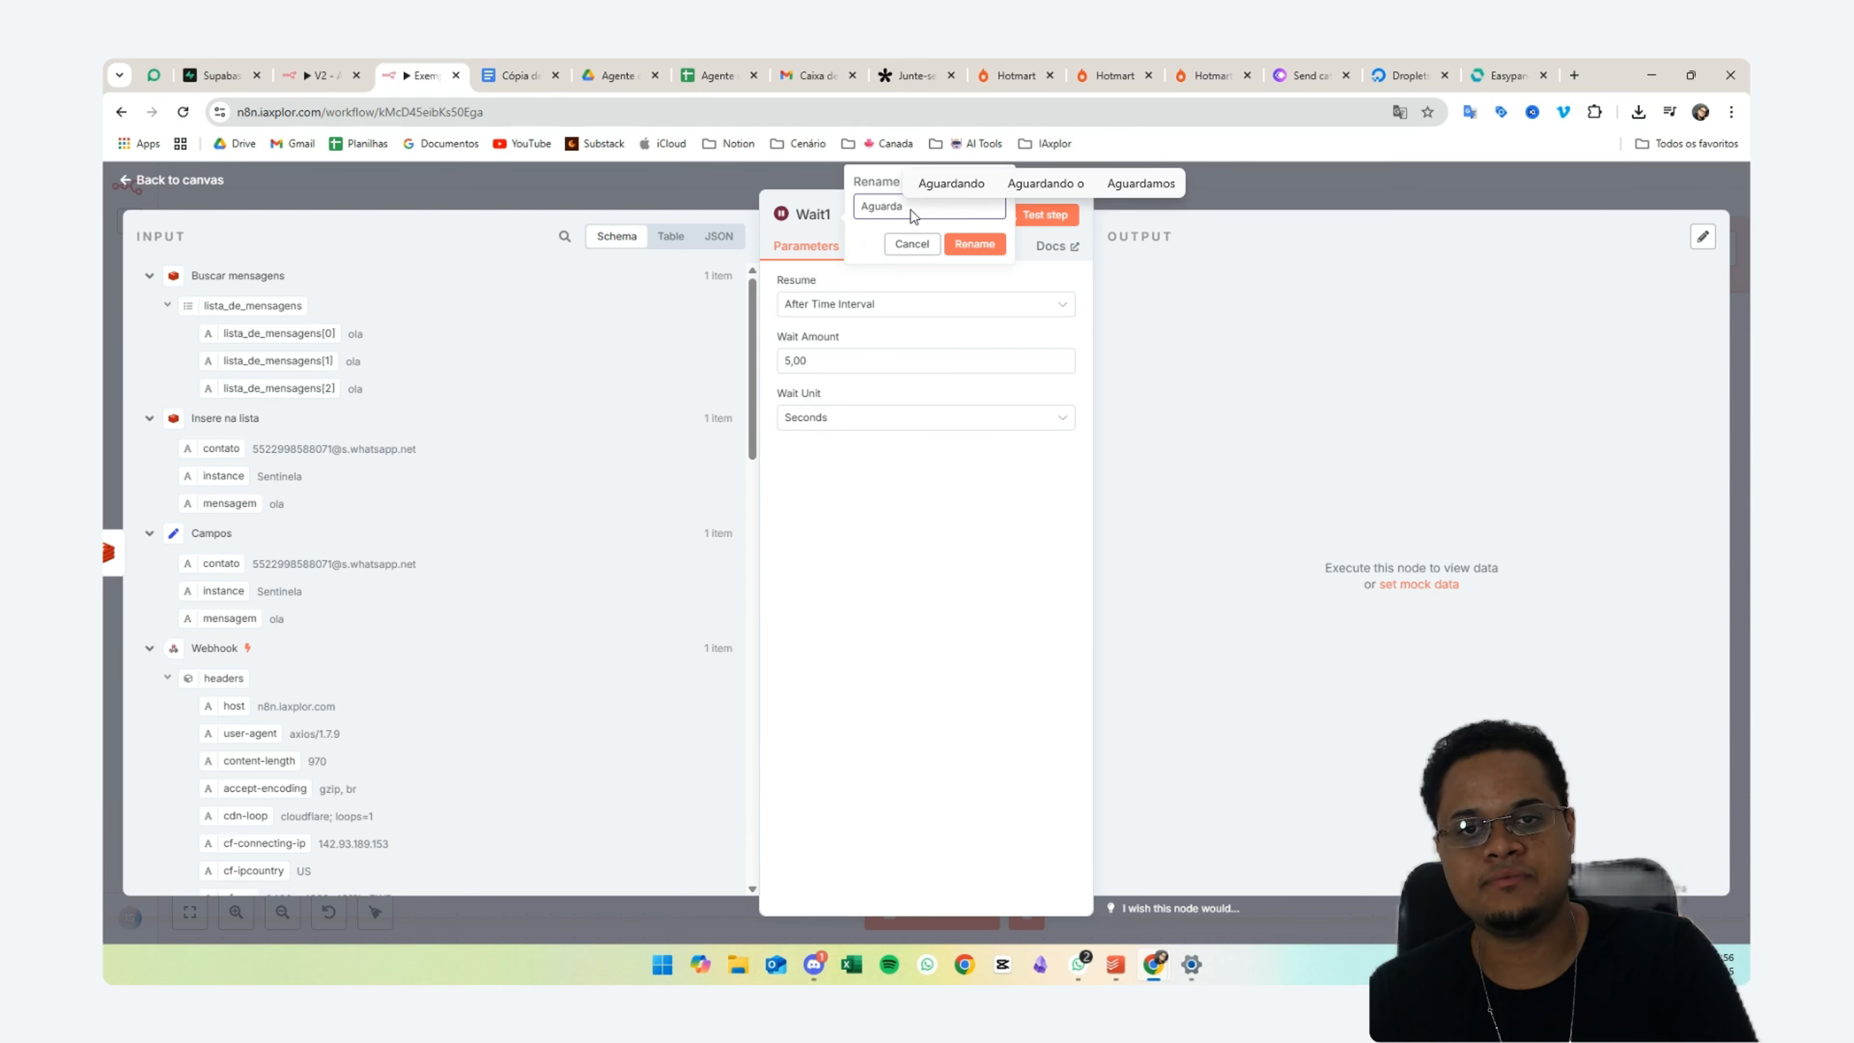
key("BackSpace")
type("e")
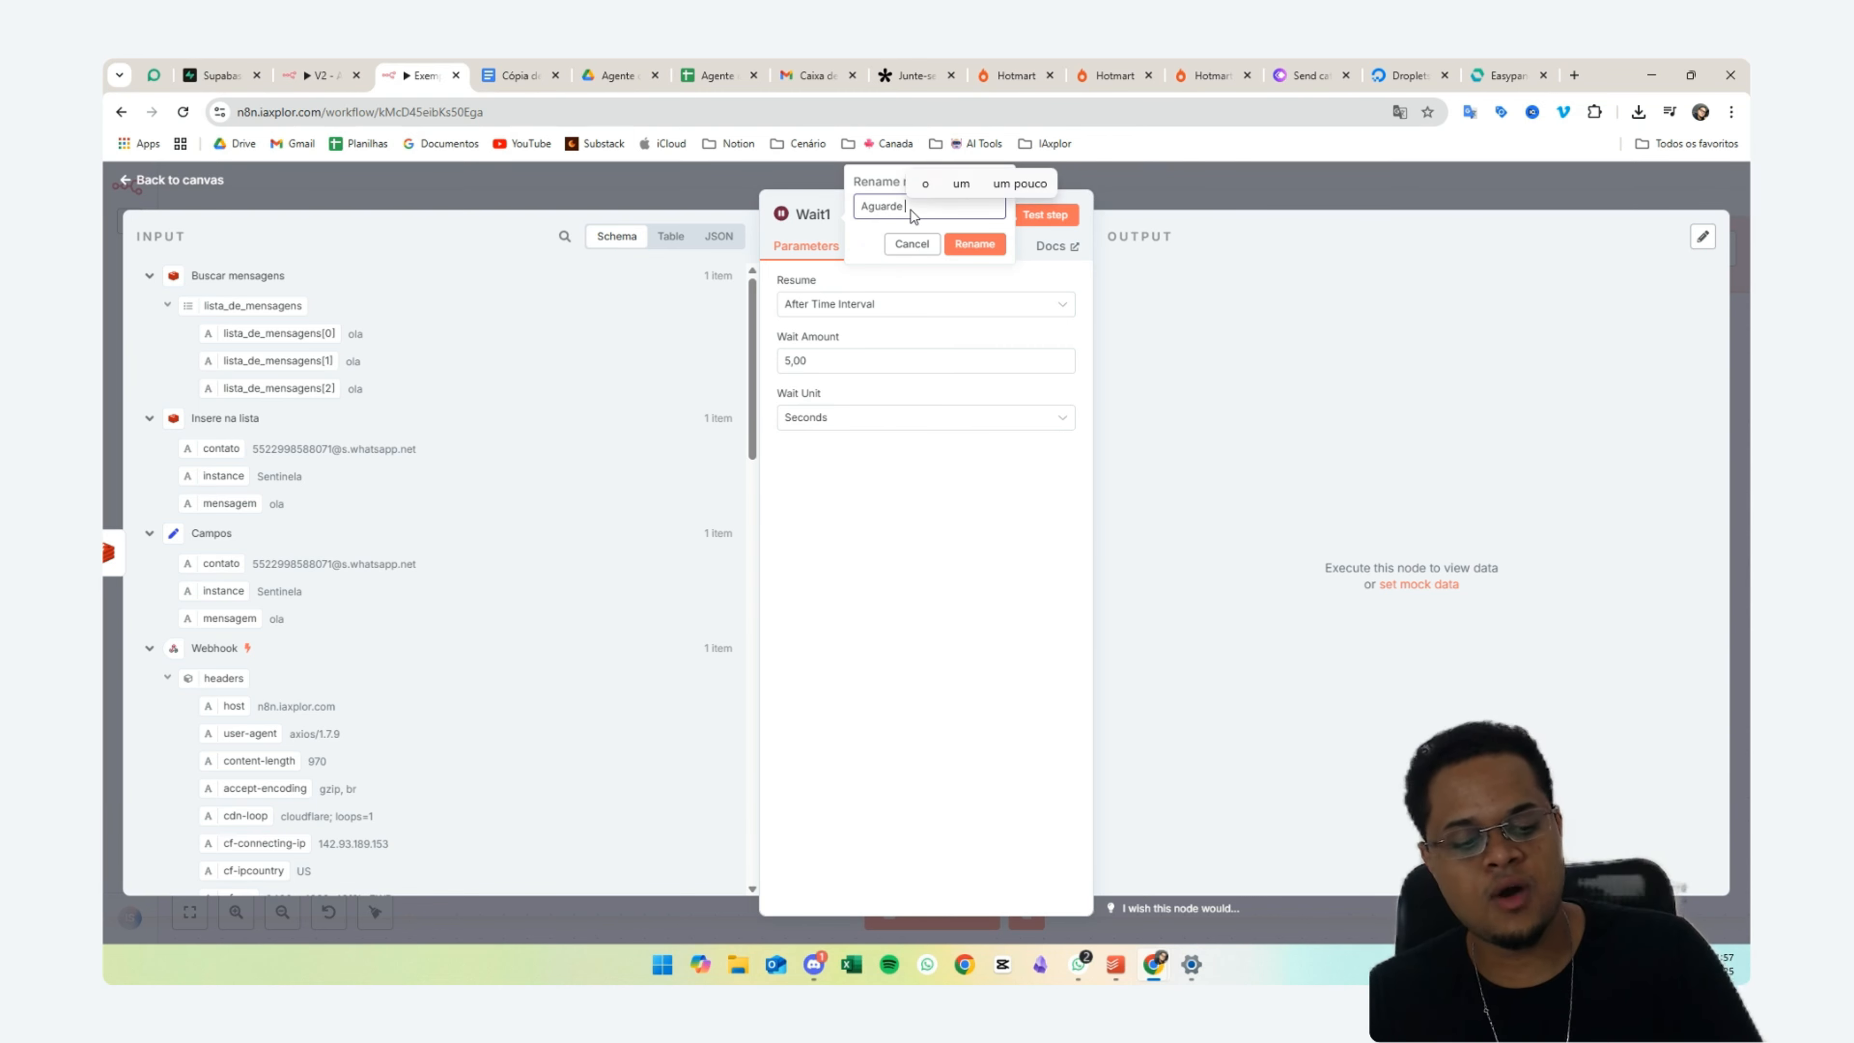
type(" 5")
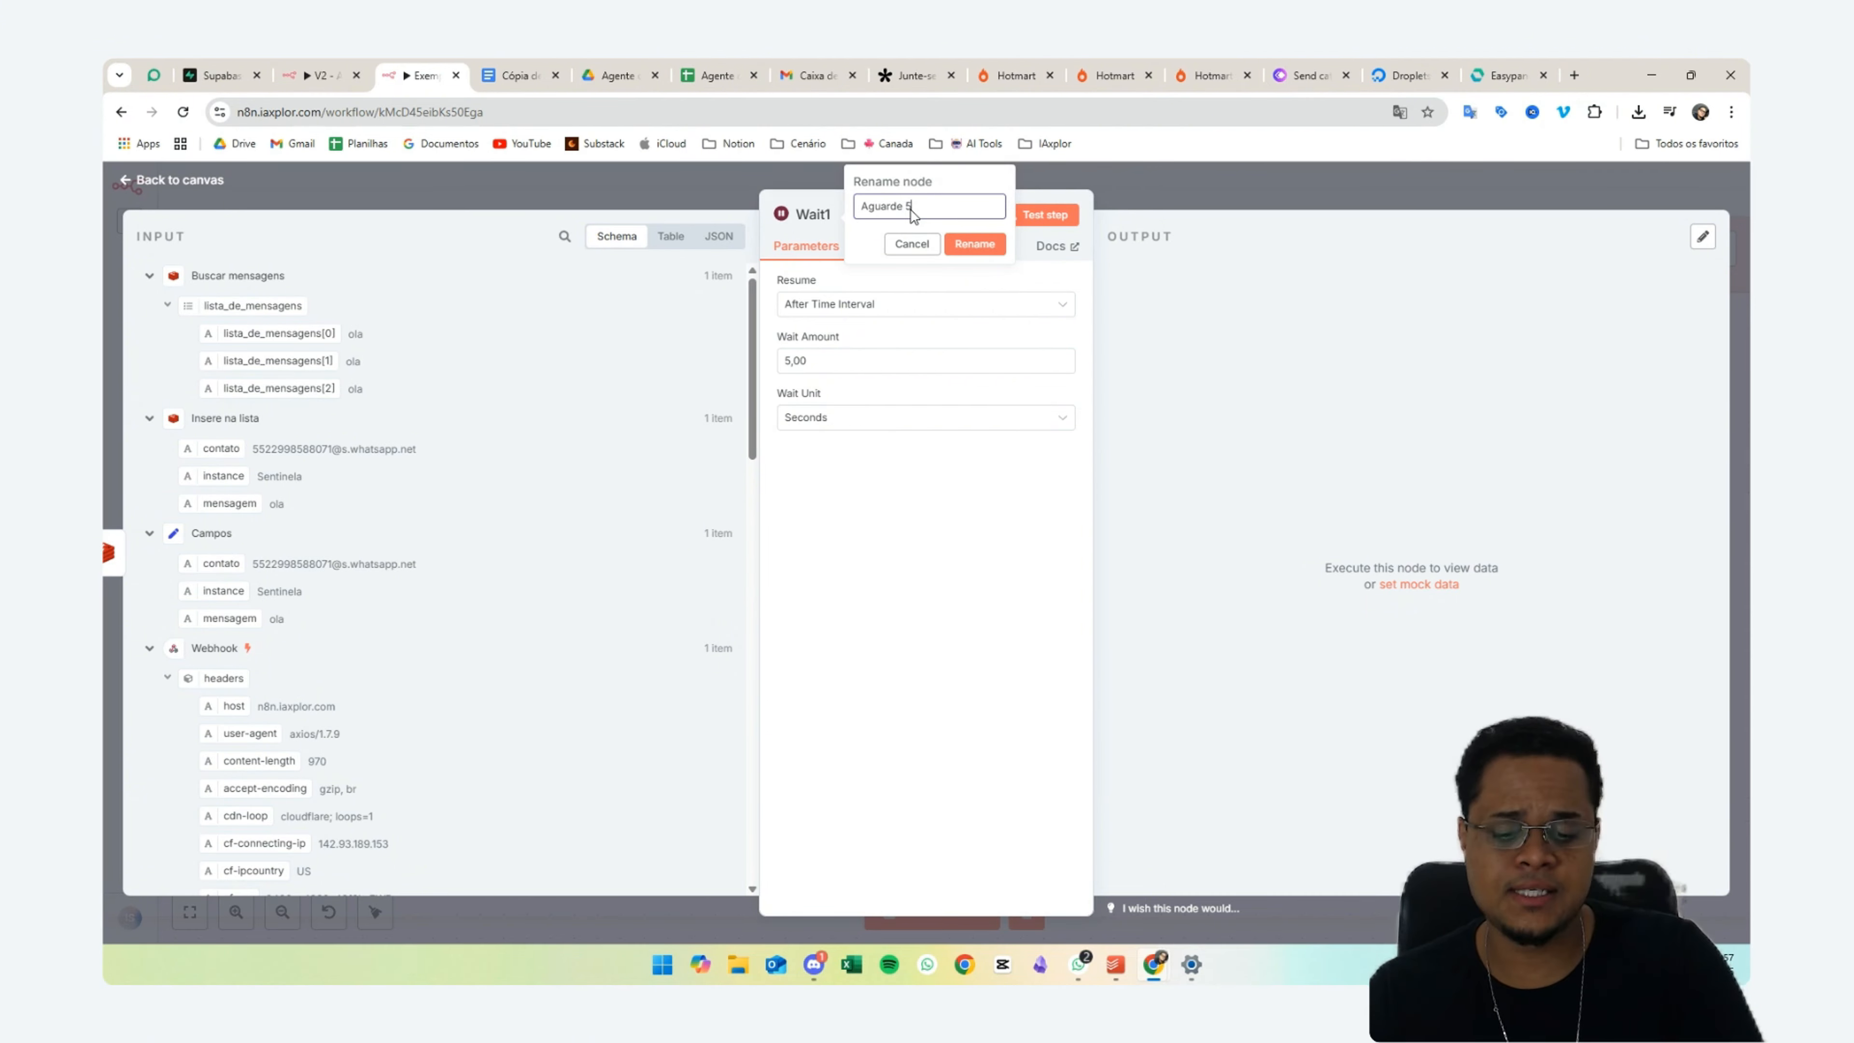
type("segundos")
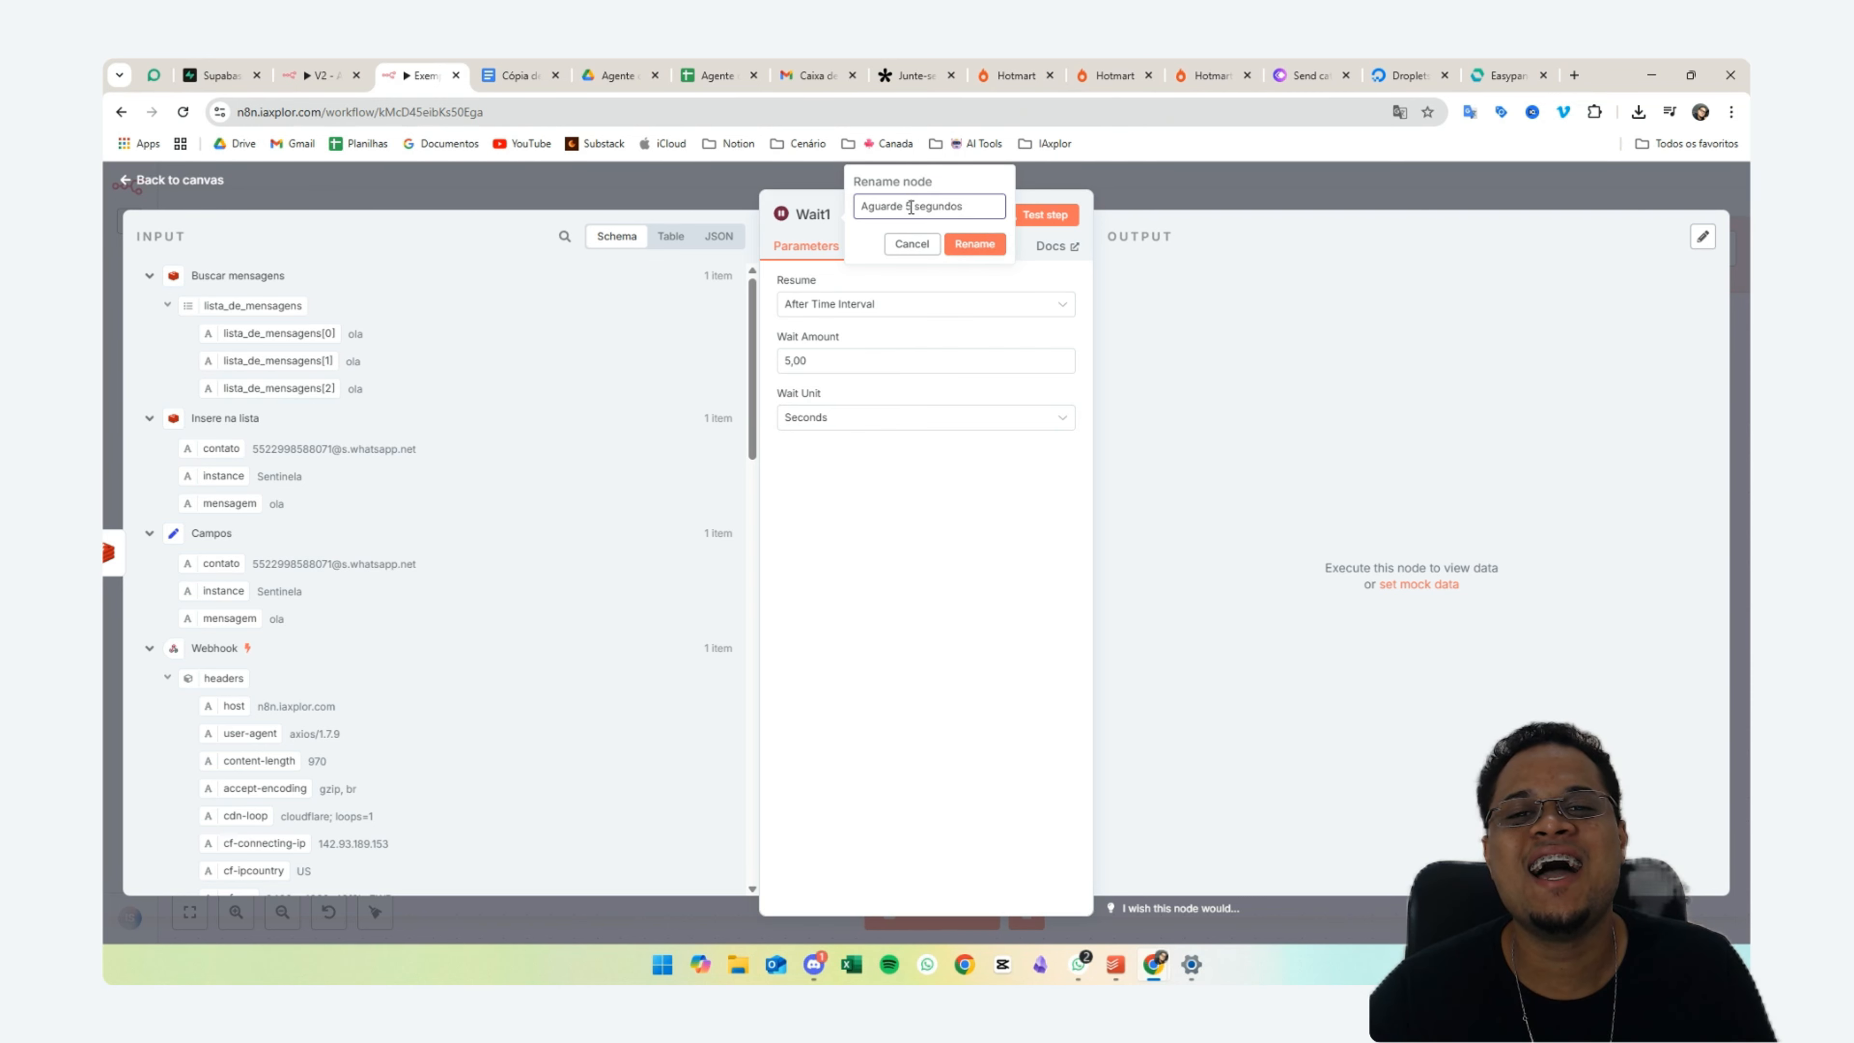
left_click(982, 244)
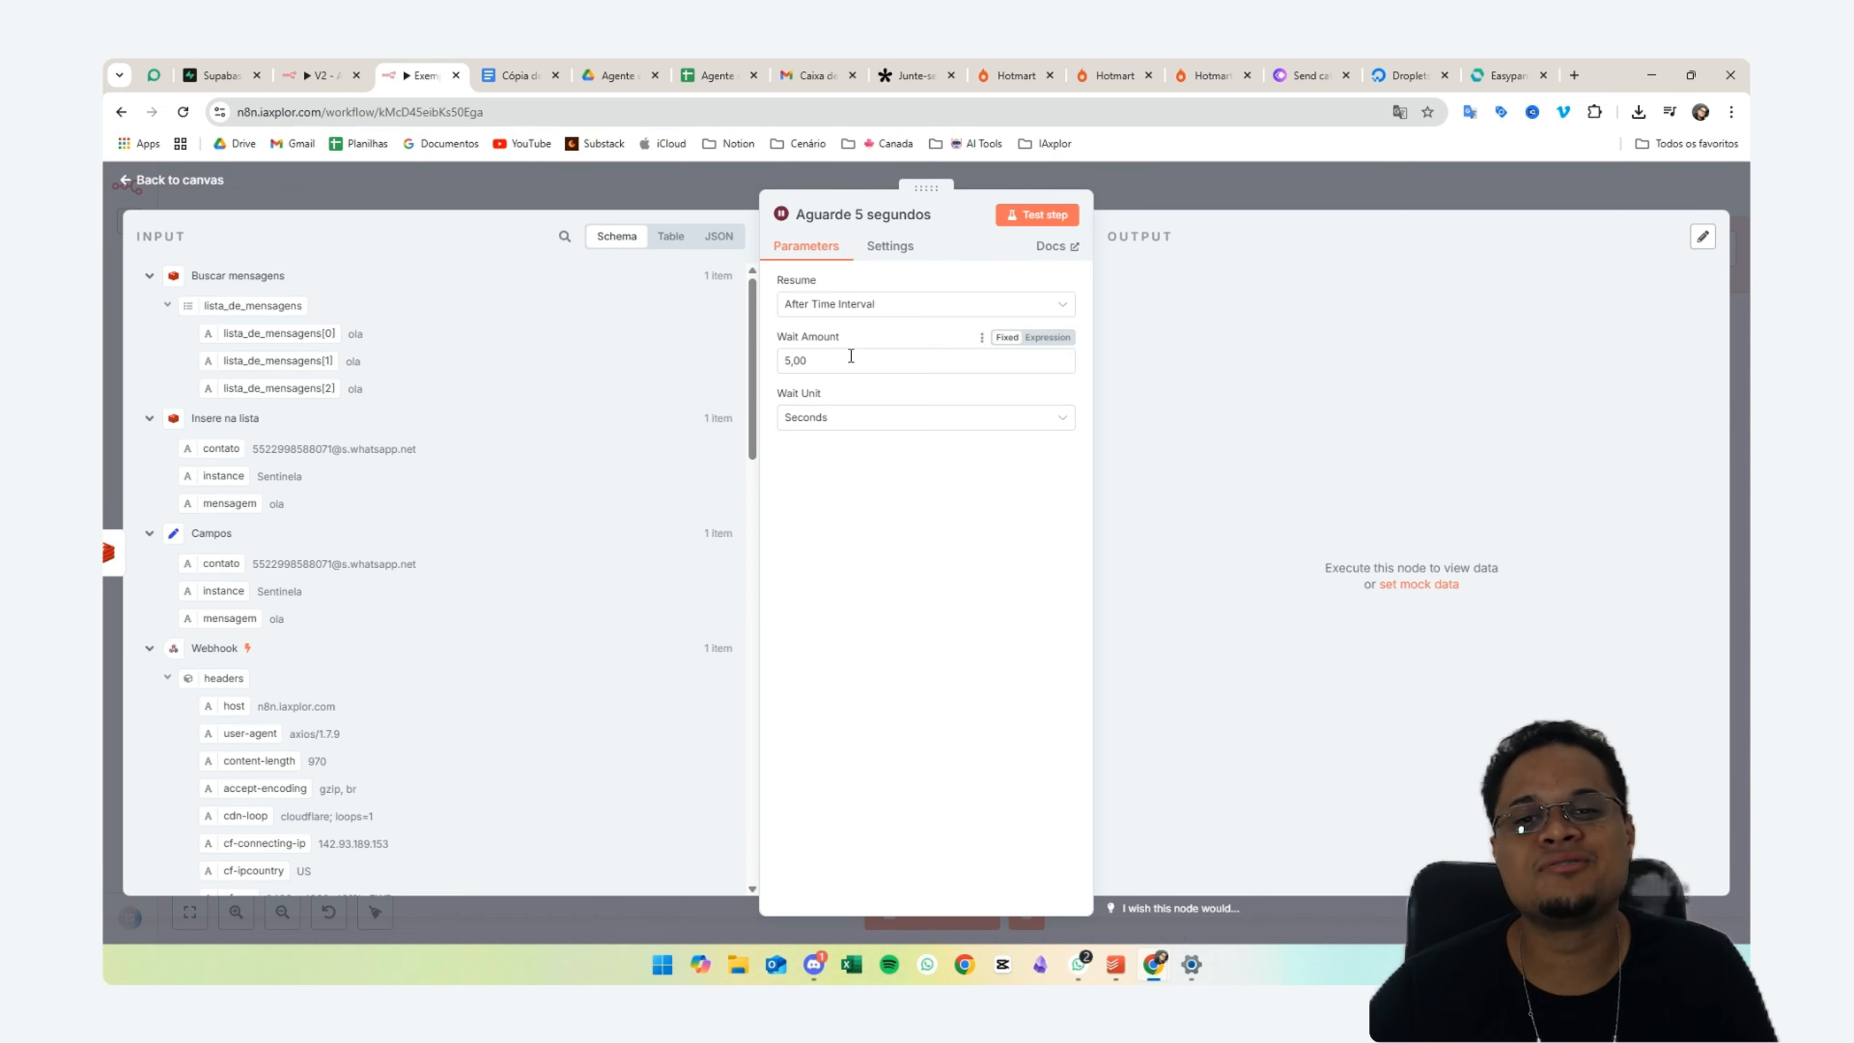
- Check the Wait Amount and move the "Aguarde 5 segundos" node slightly farther from "Buscar mensagens" on the canvas
left_click_drag(851, 360, 779, 361)
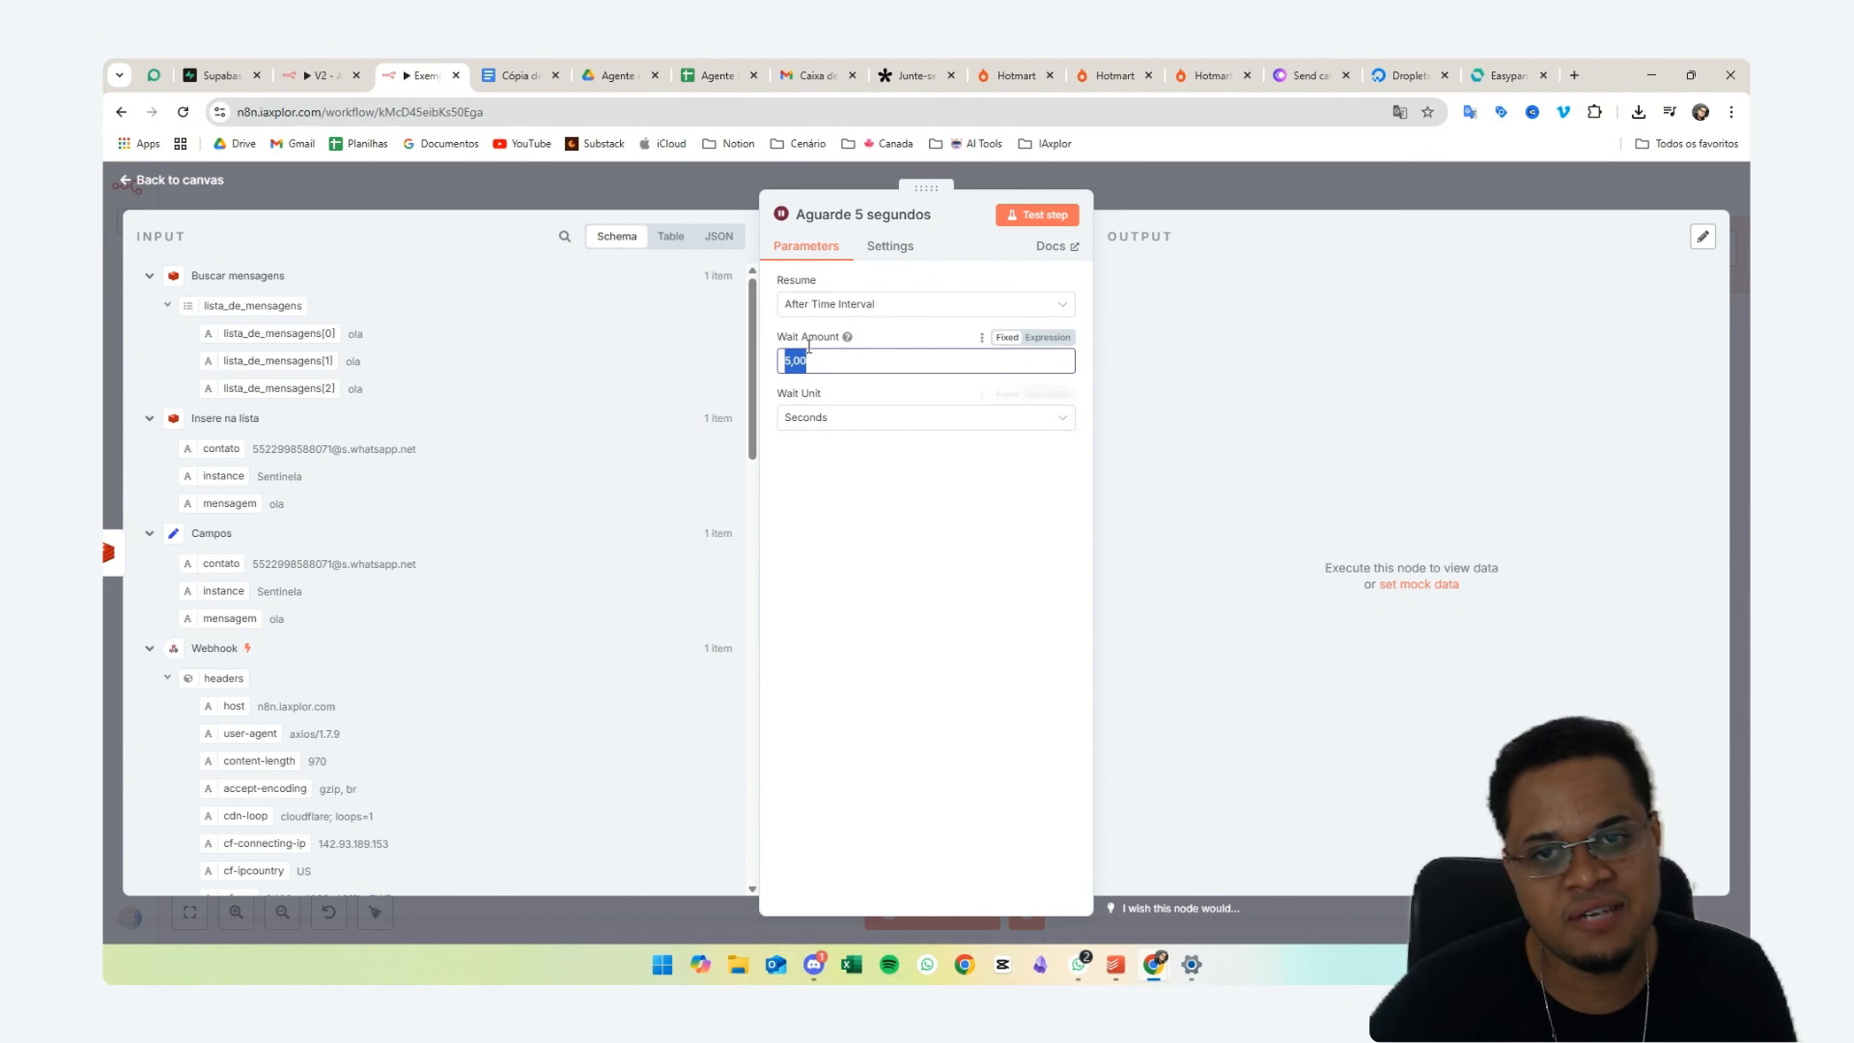
left_click(679, 181)
scroll(853, 559, "right", 4)
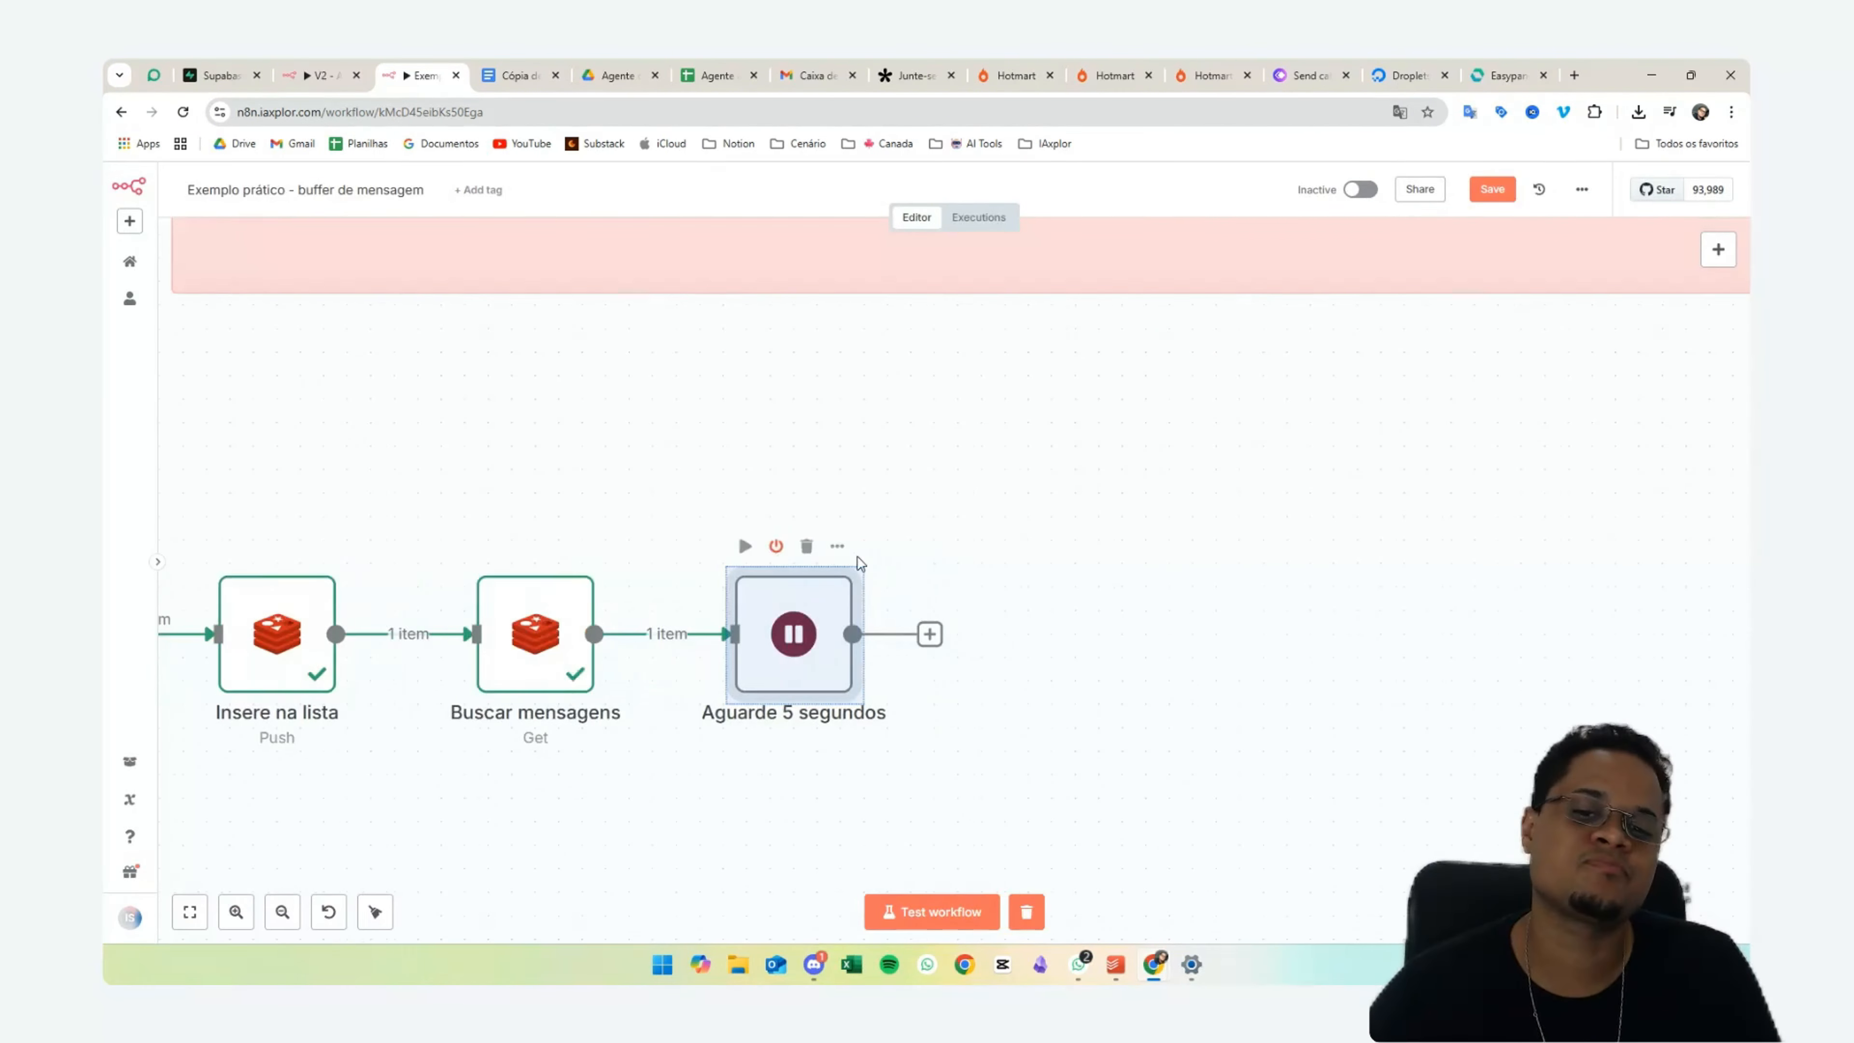
left_click(1049, 560)
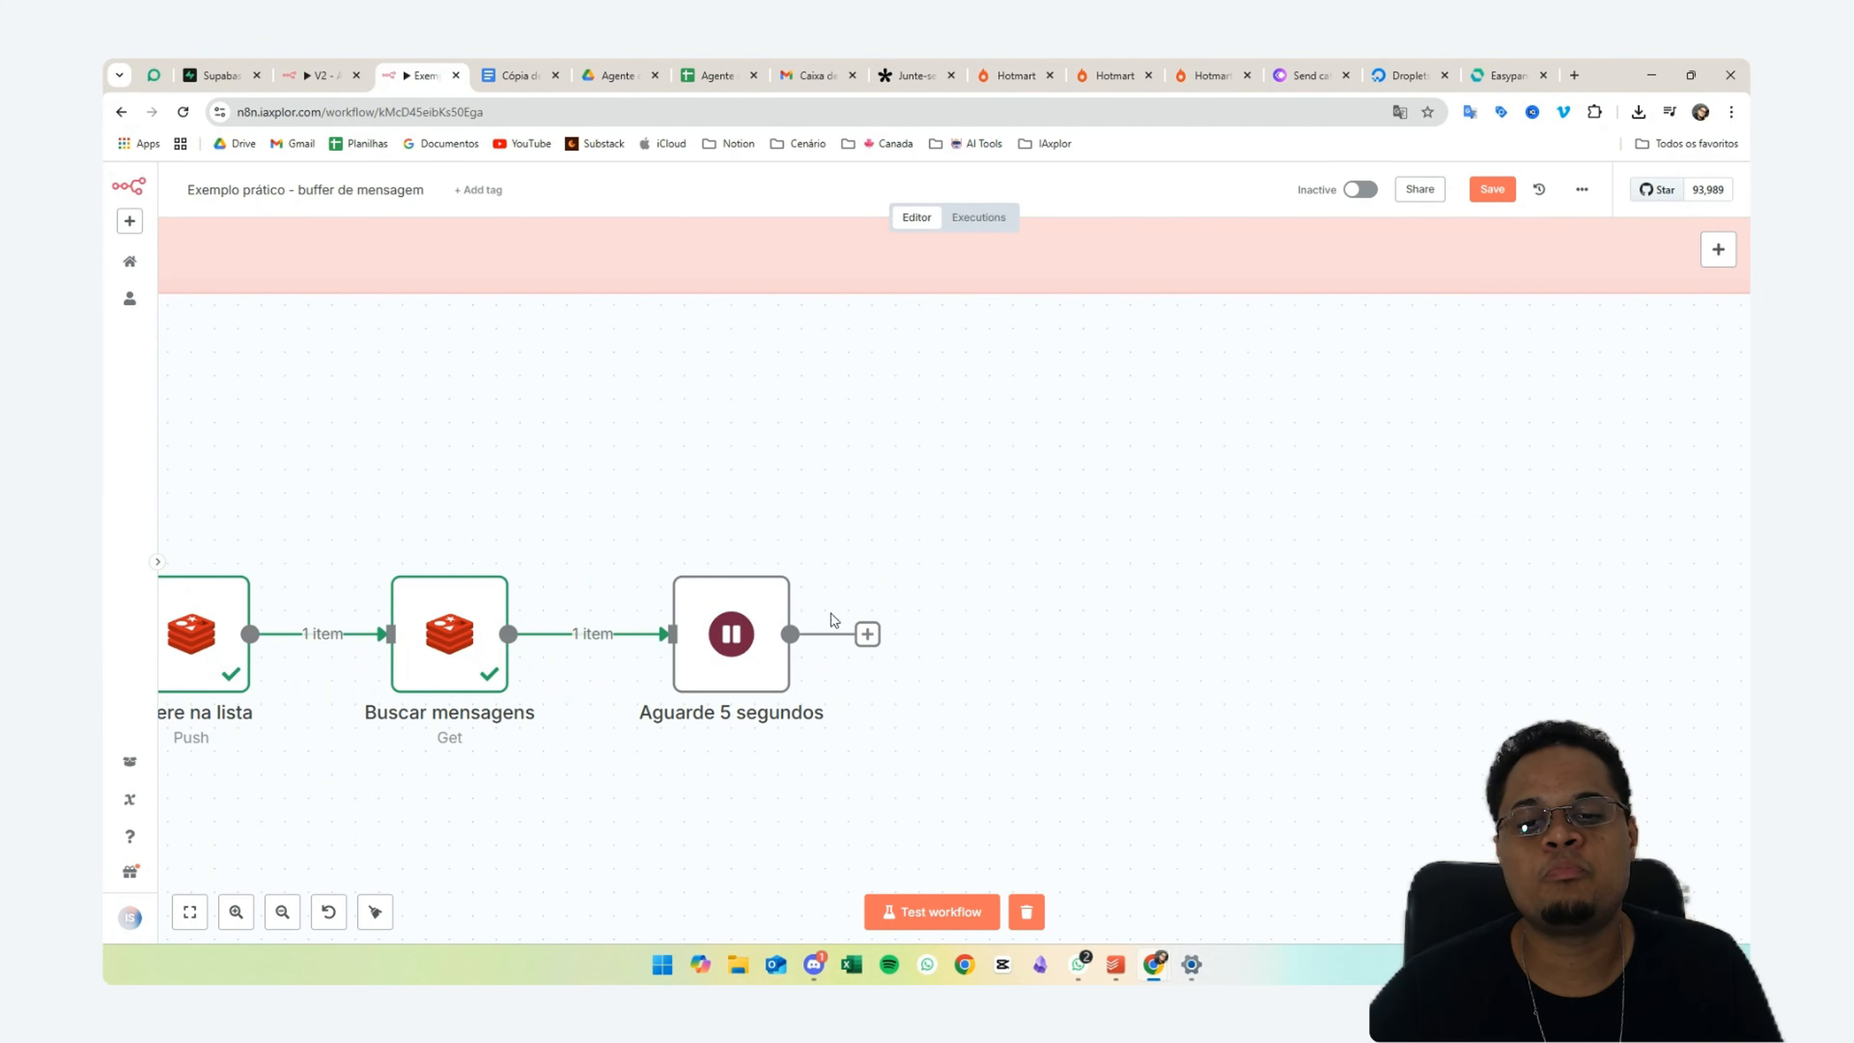
- Duplicate the "Buscar mensagens" node and place the copy after "Aguarde 5 segundos"
left_click(867, 634)
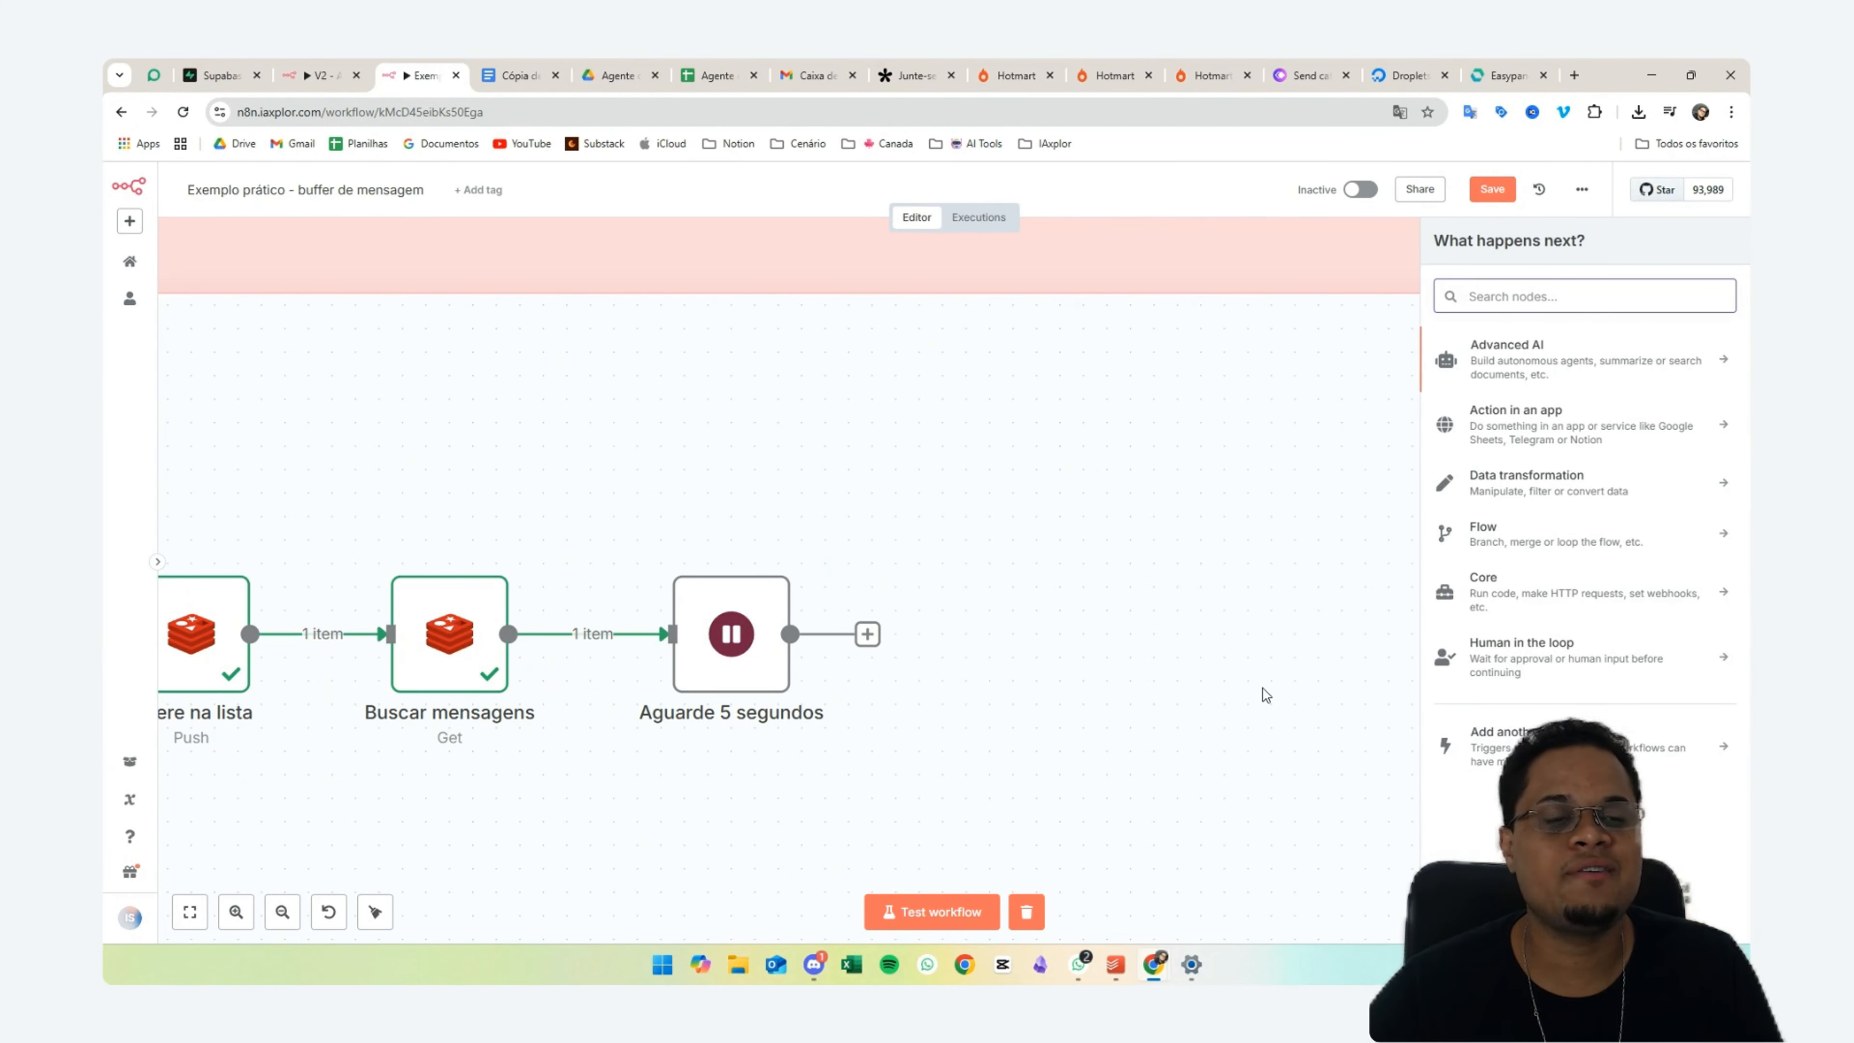
left_click(358, 544)
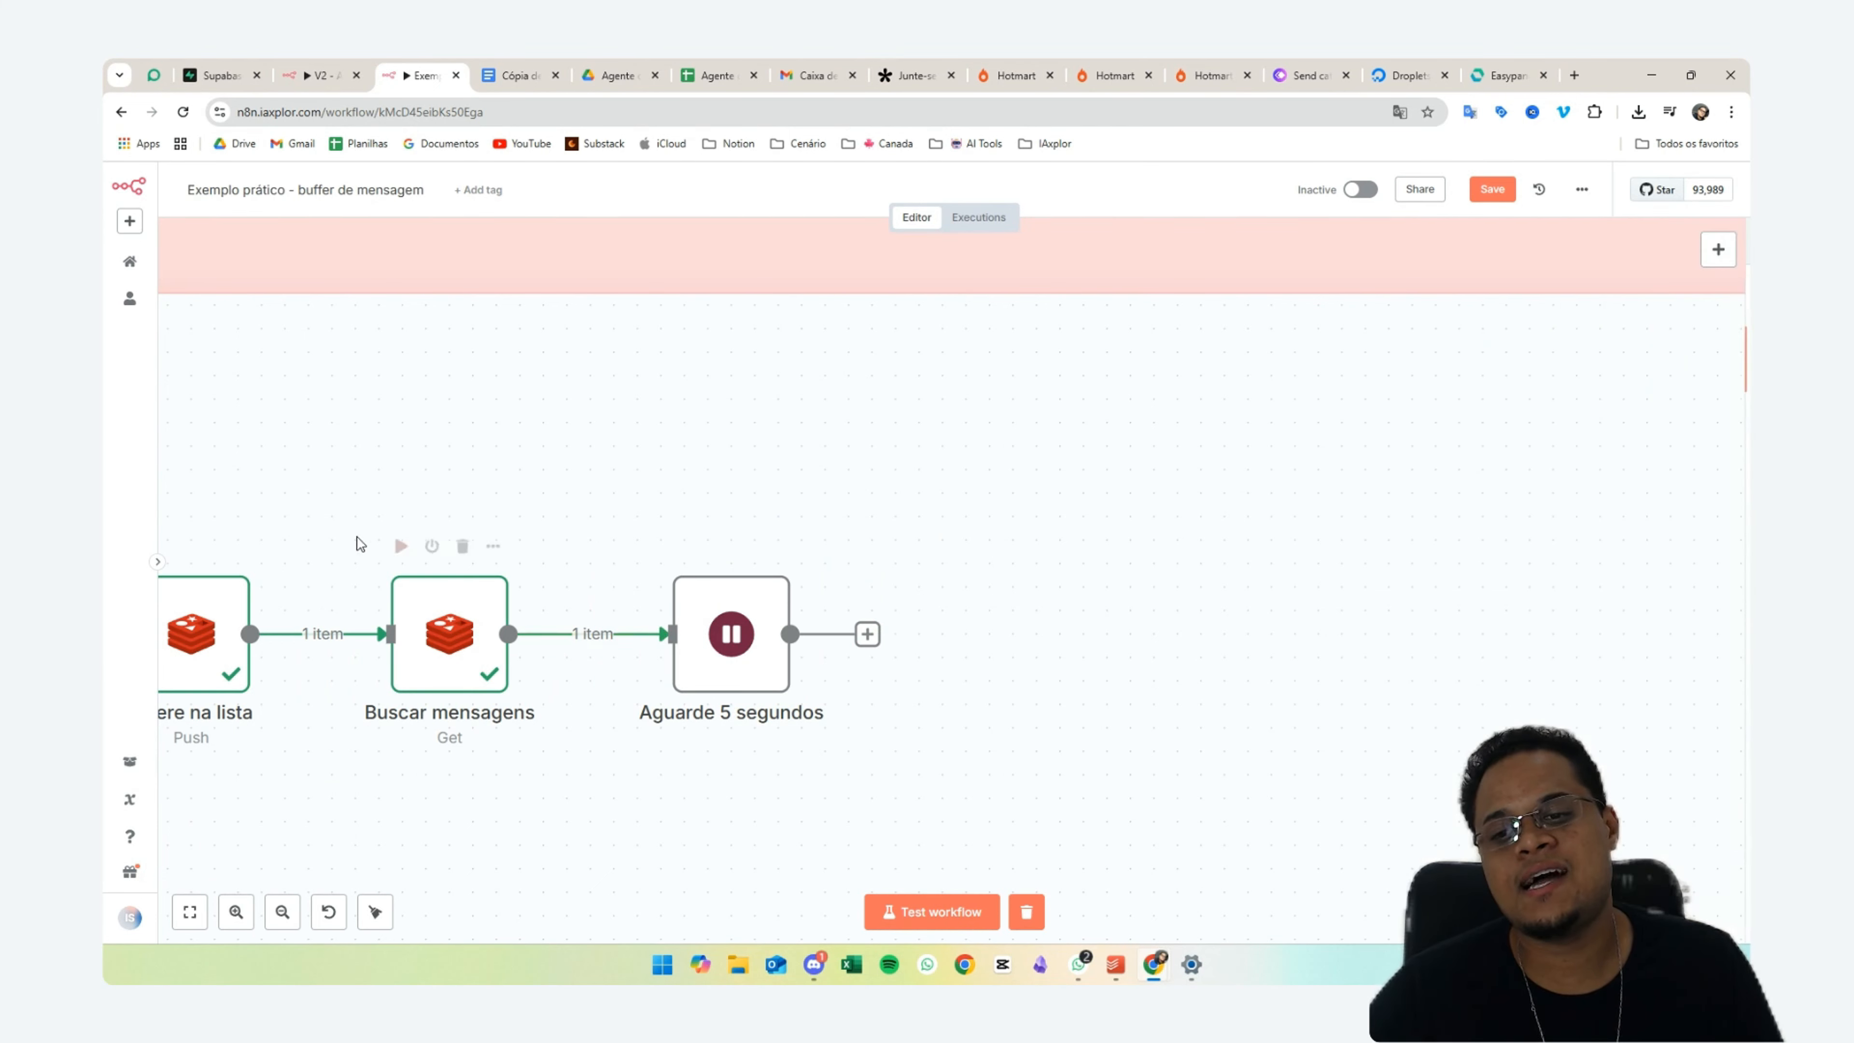
left_click_drag(352, 540, 570, 787)
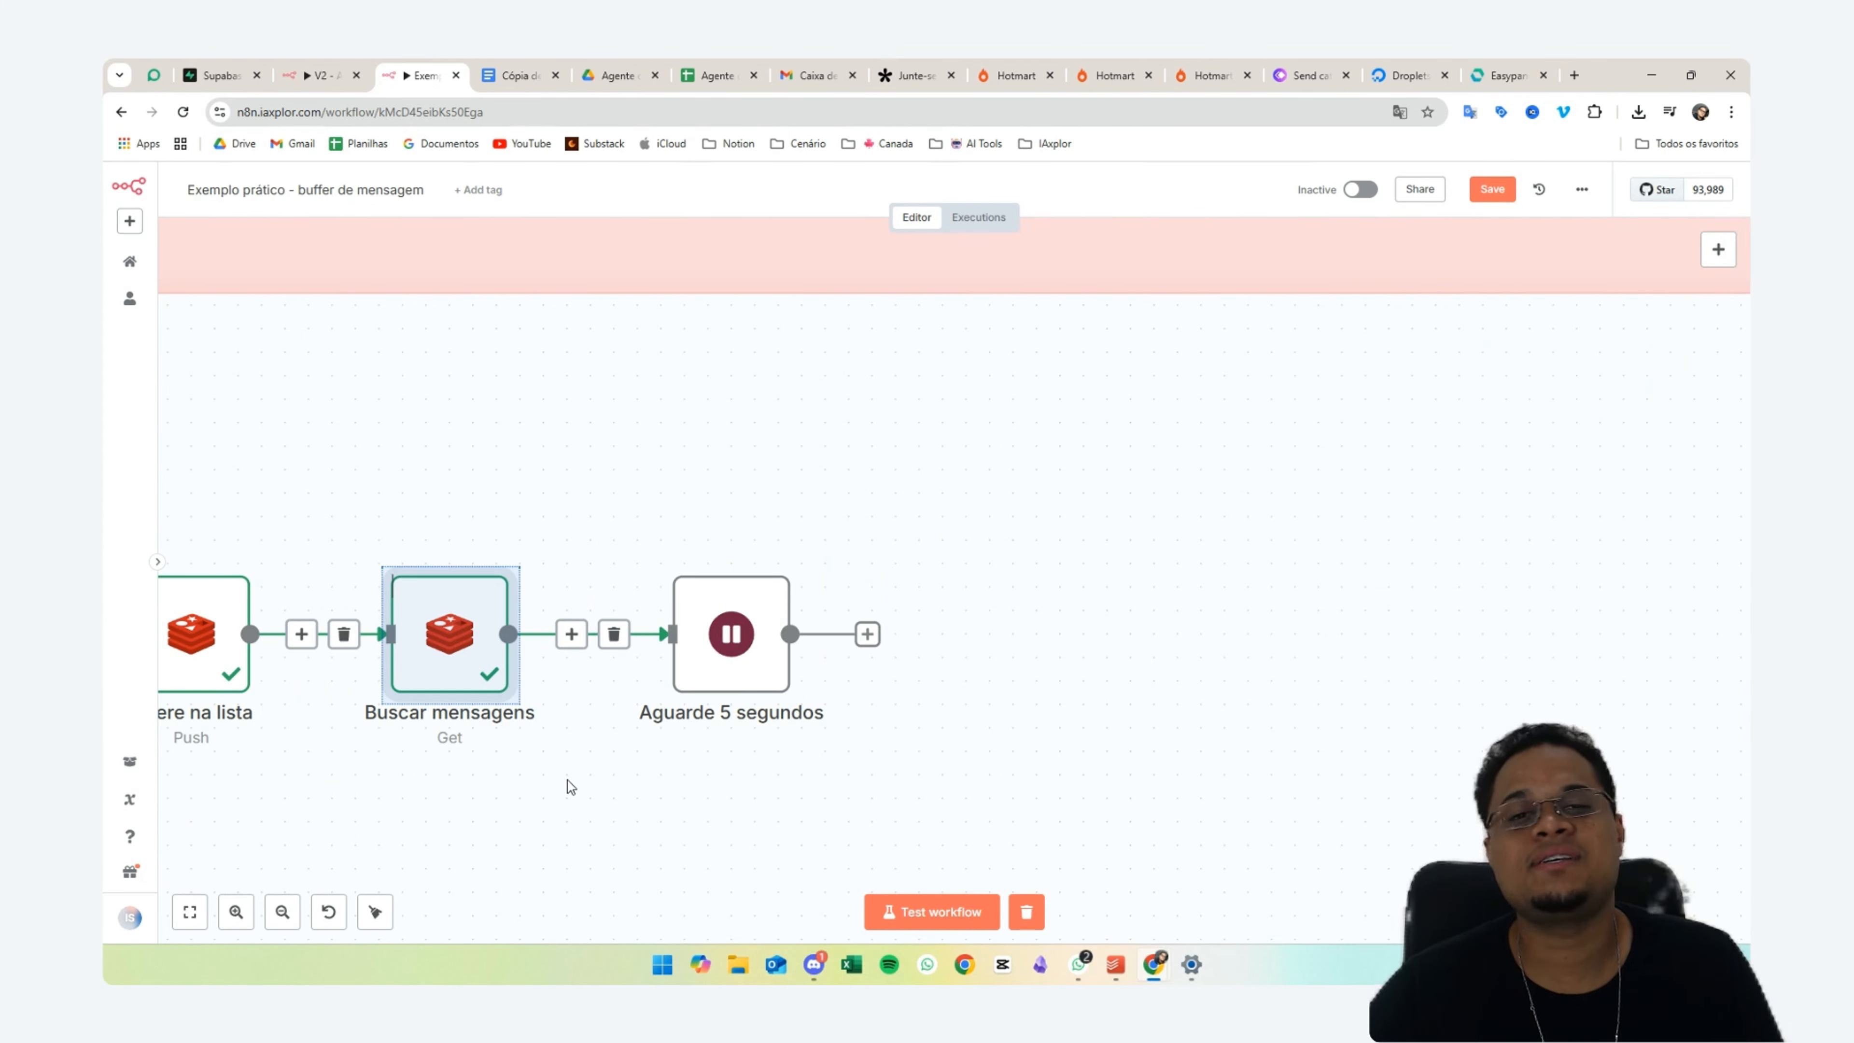
key("ctrl+c")
key("ctrl+v")
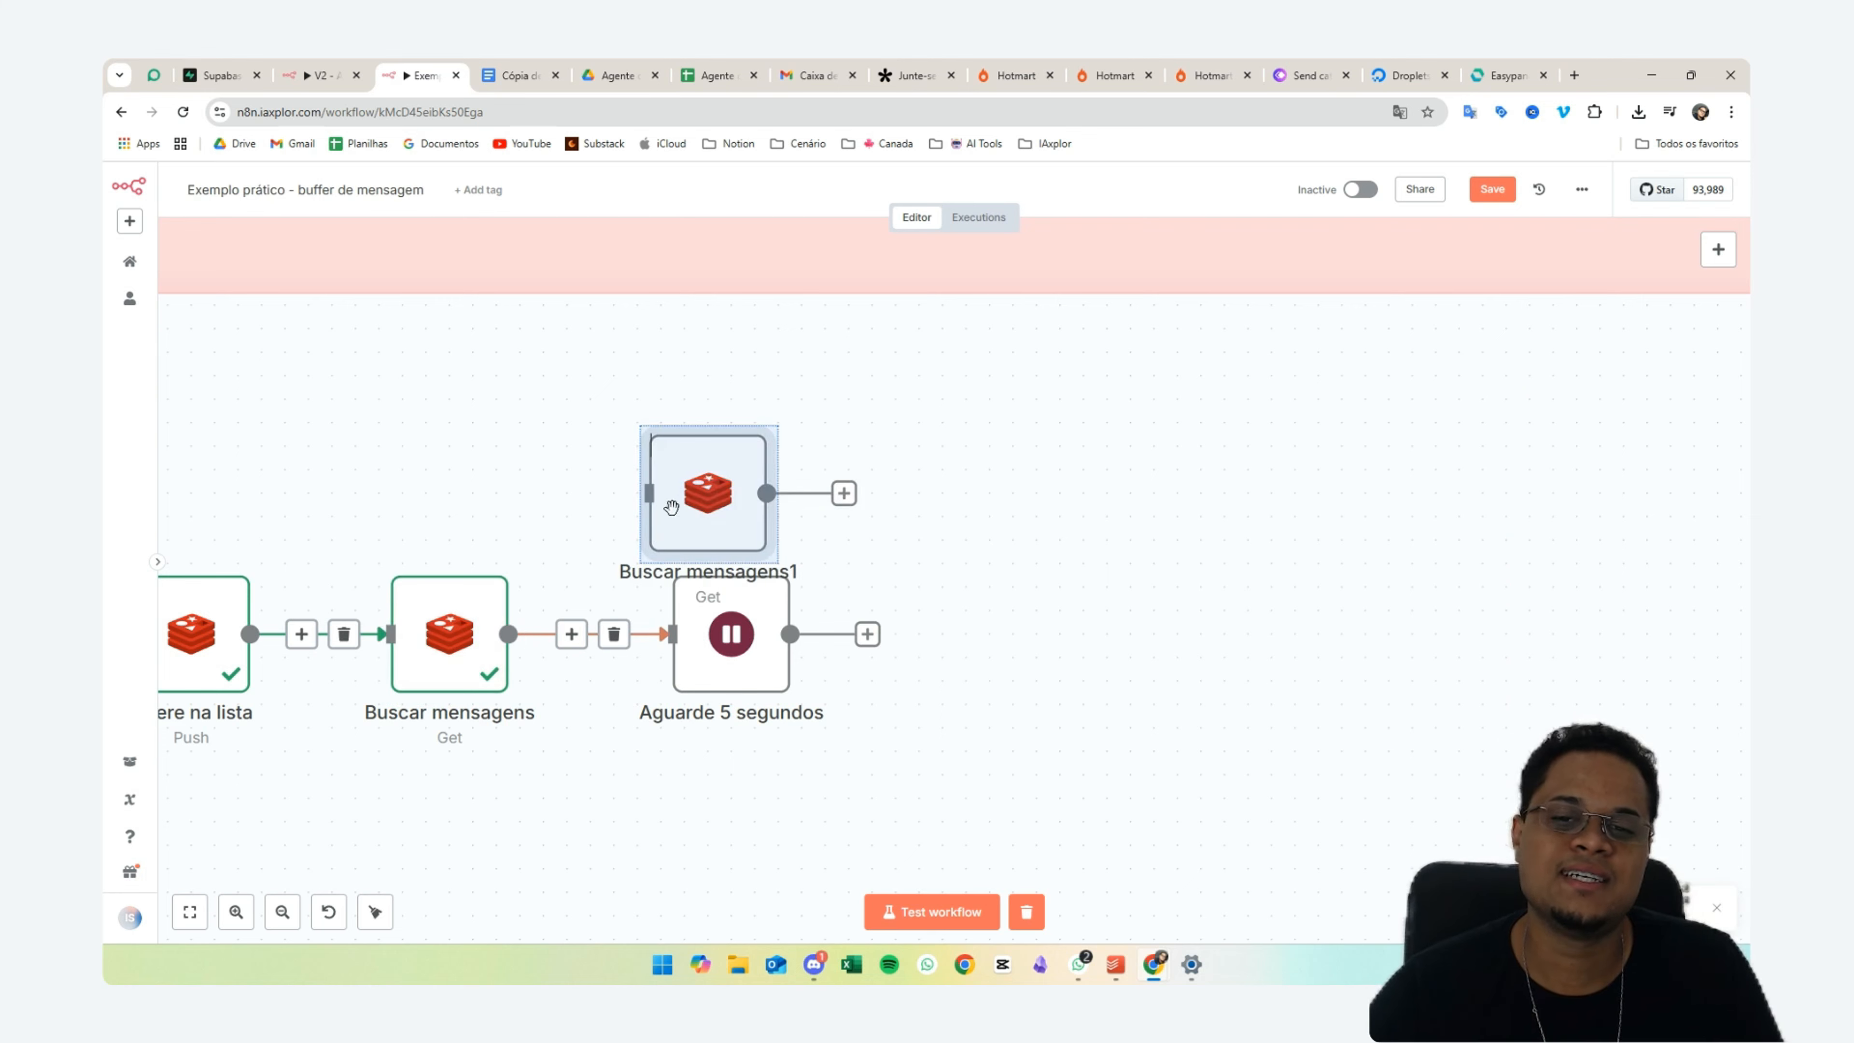
left_click_drag(674, 530, 1006, 643)
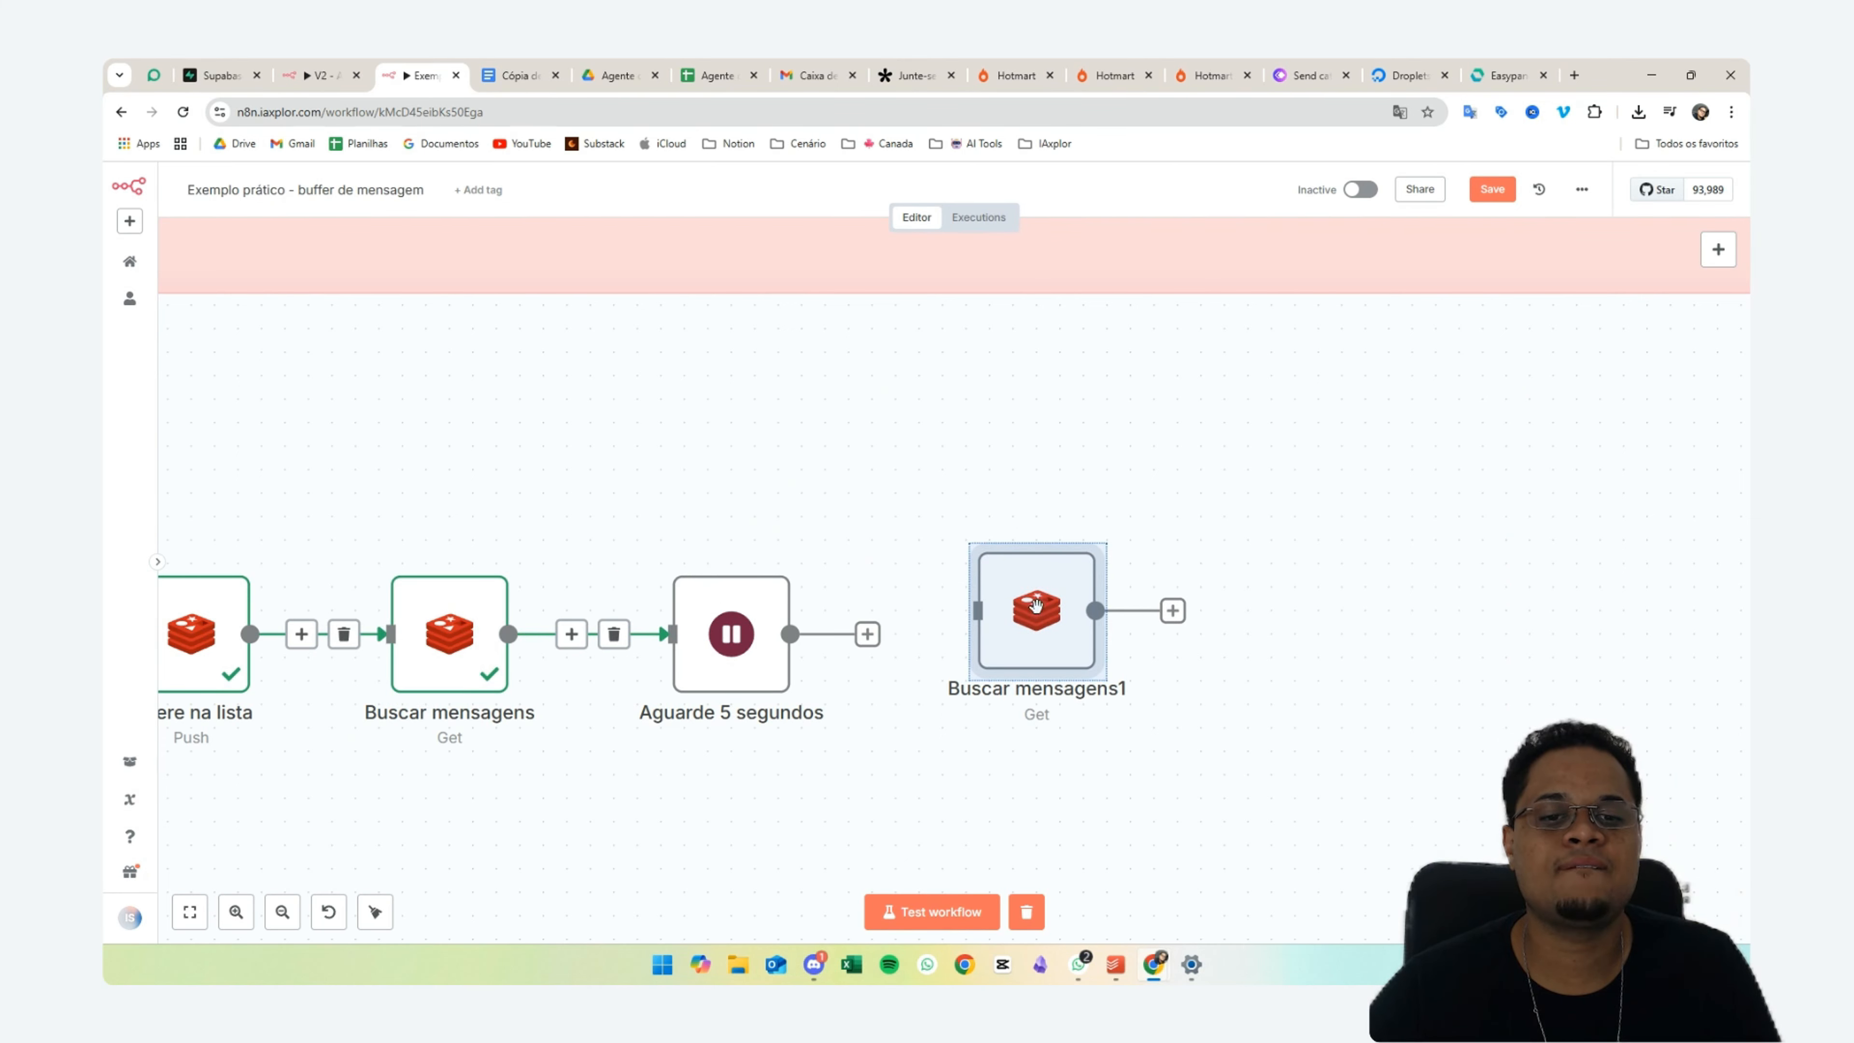
- Rename the copied Redis Get node as "Buscar mensagens atual"
left_click(1165, 439)
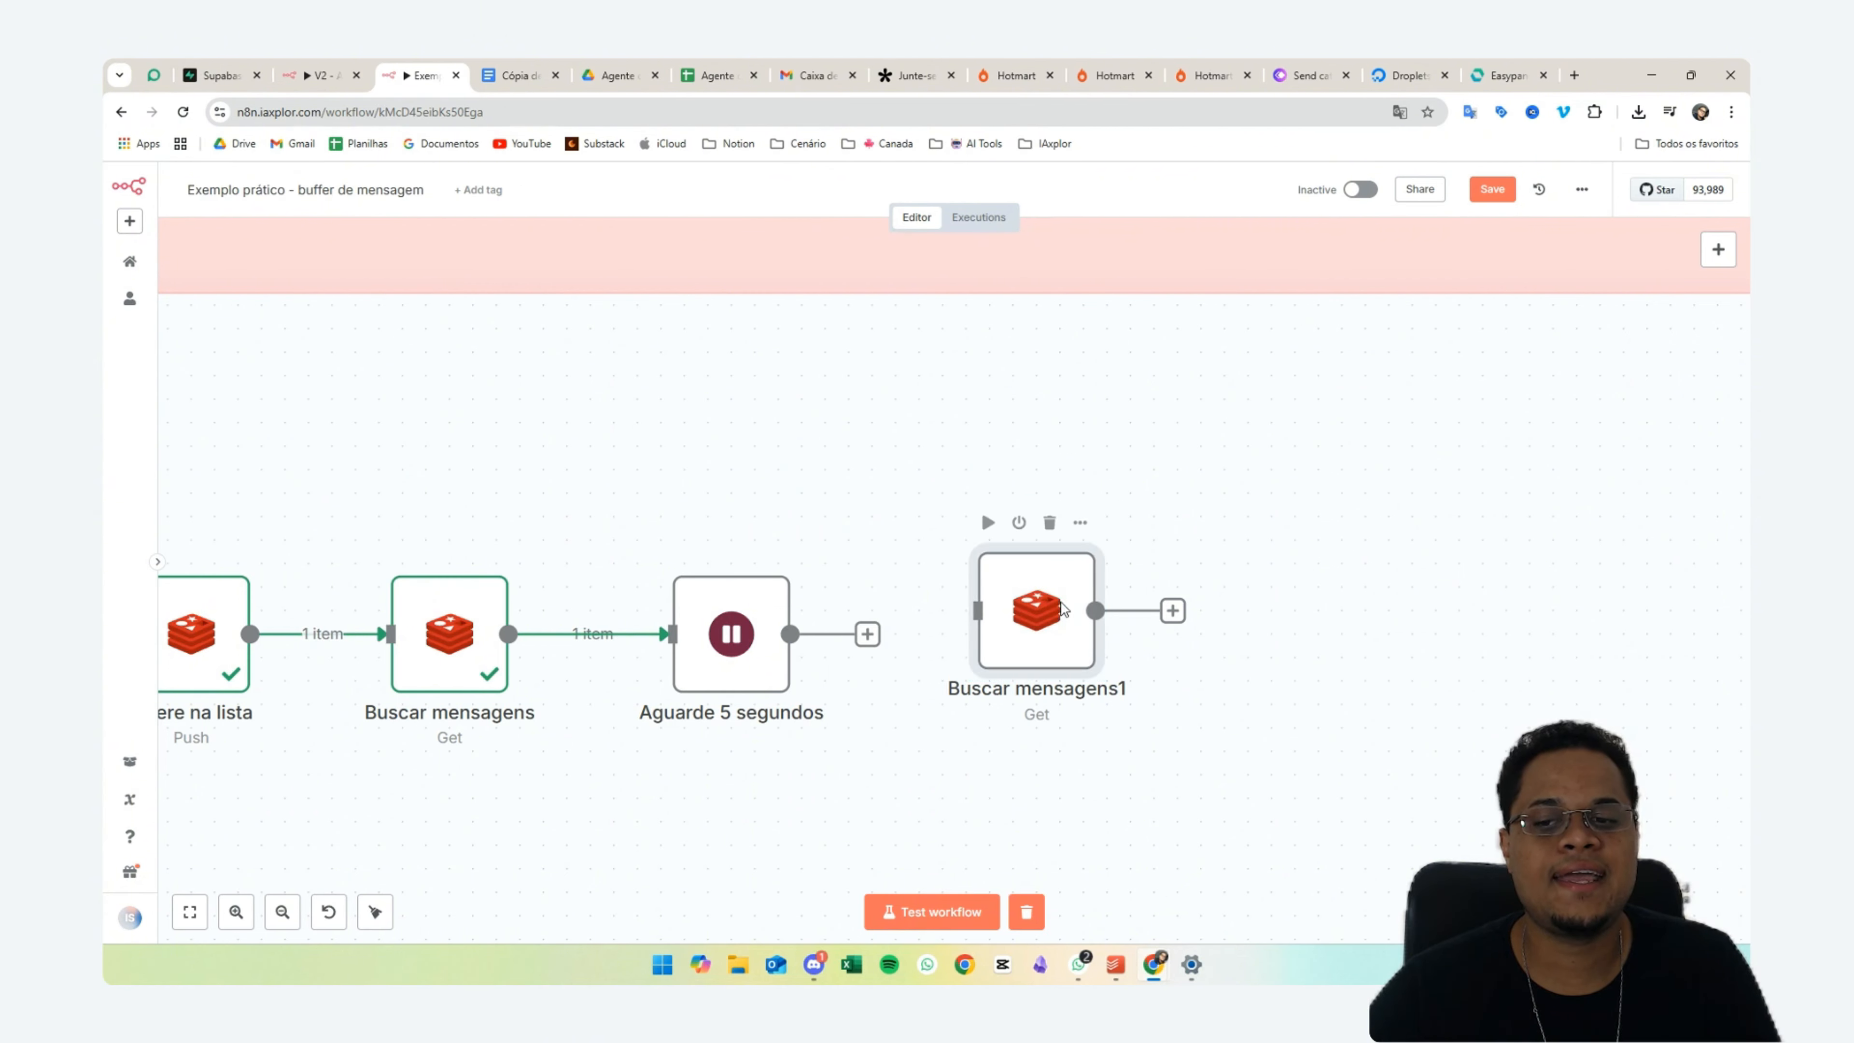
double_click(1060, 609)
left_click(926, 215)
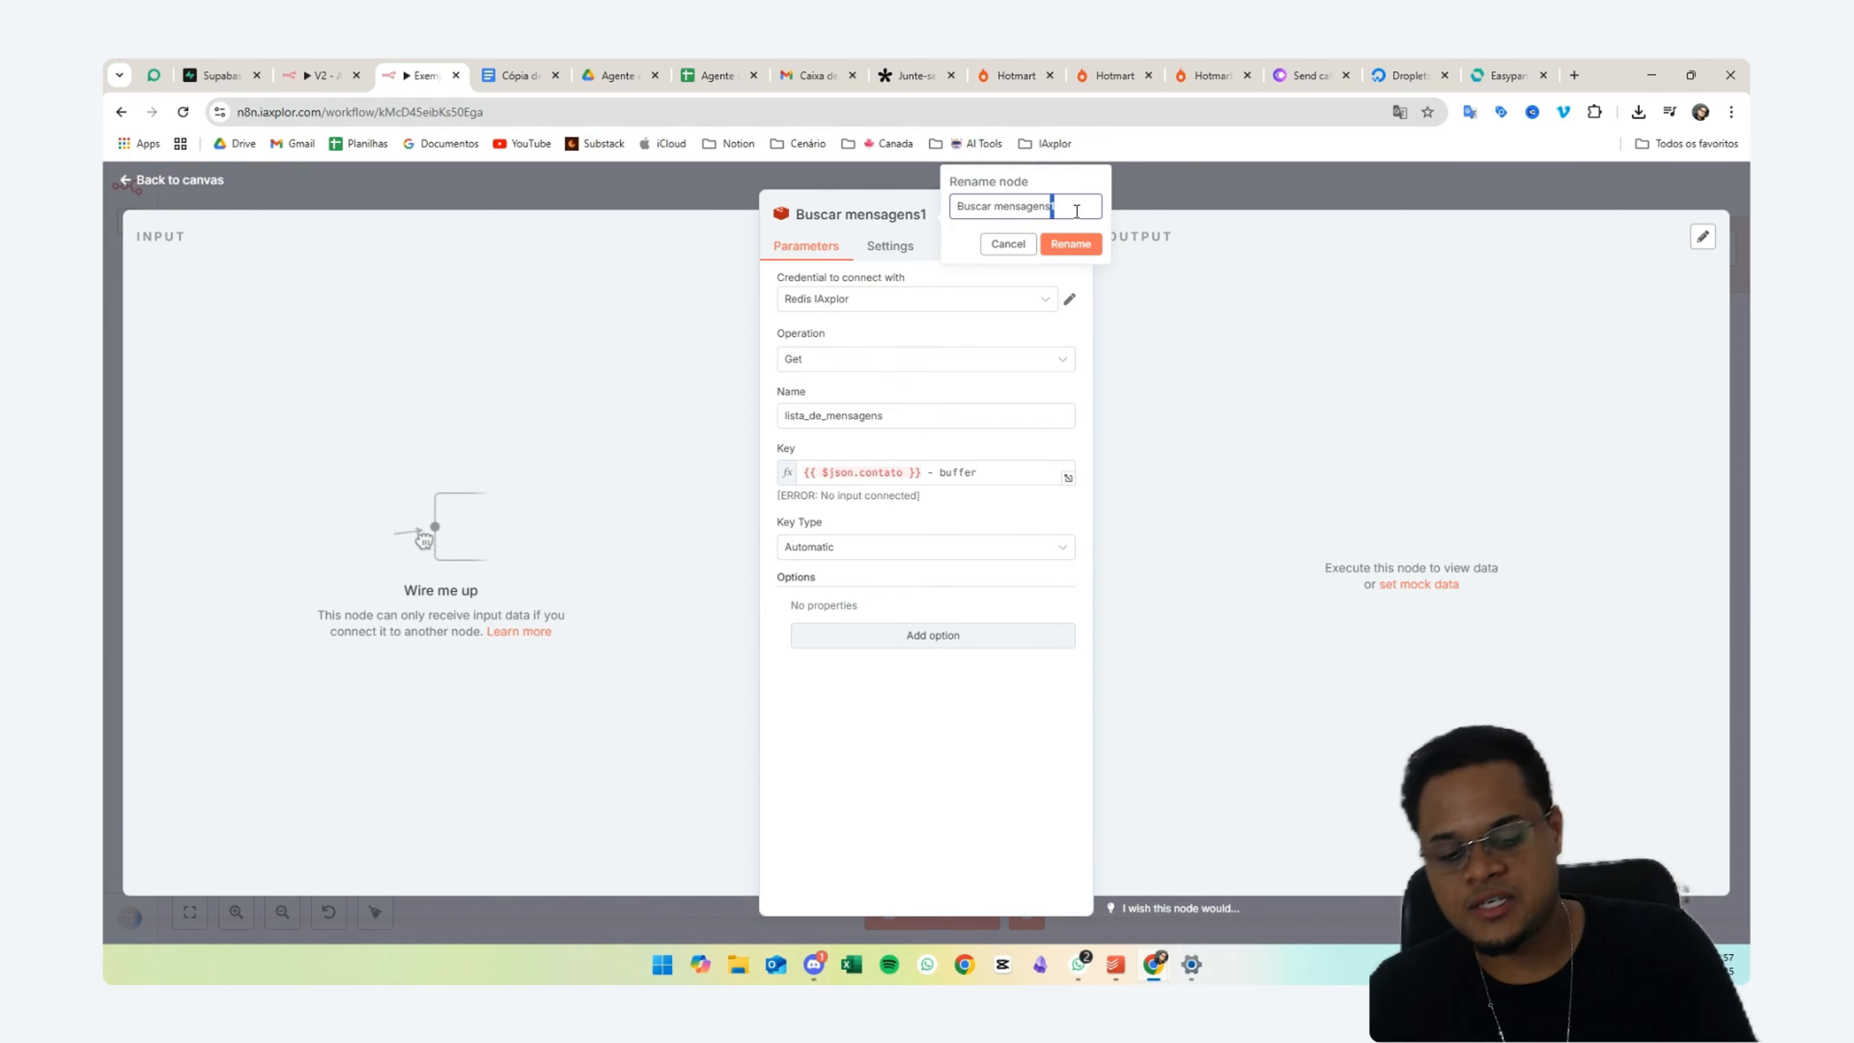
type("atual")
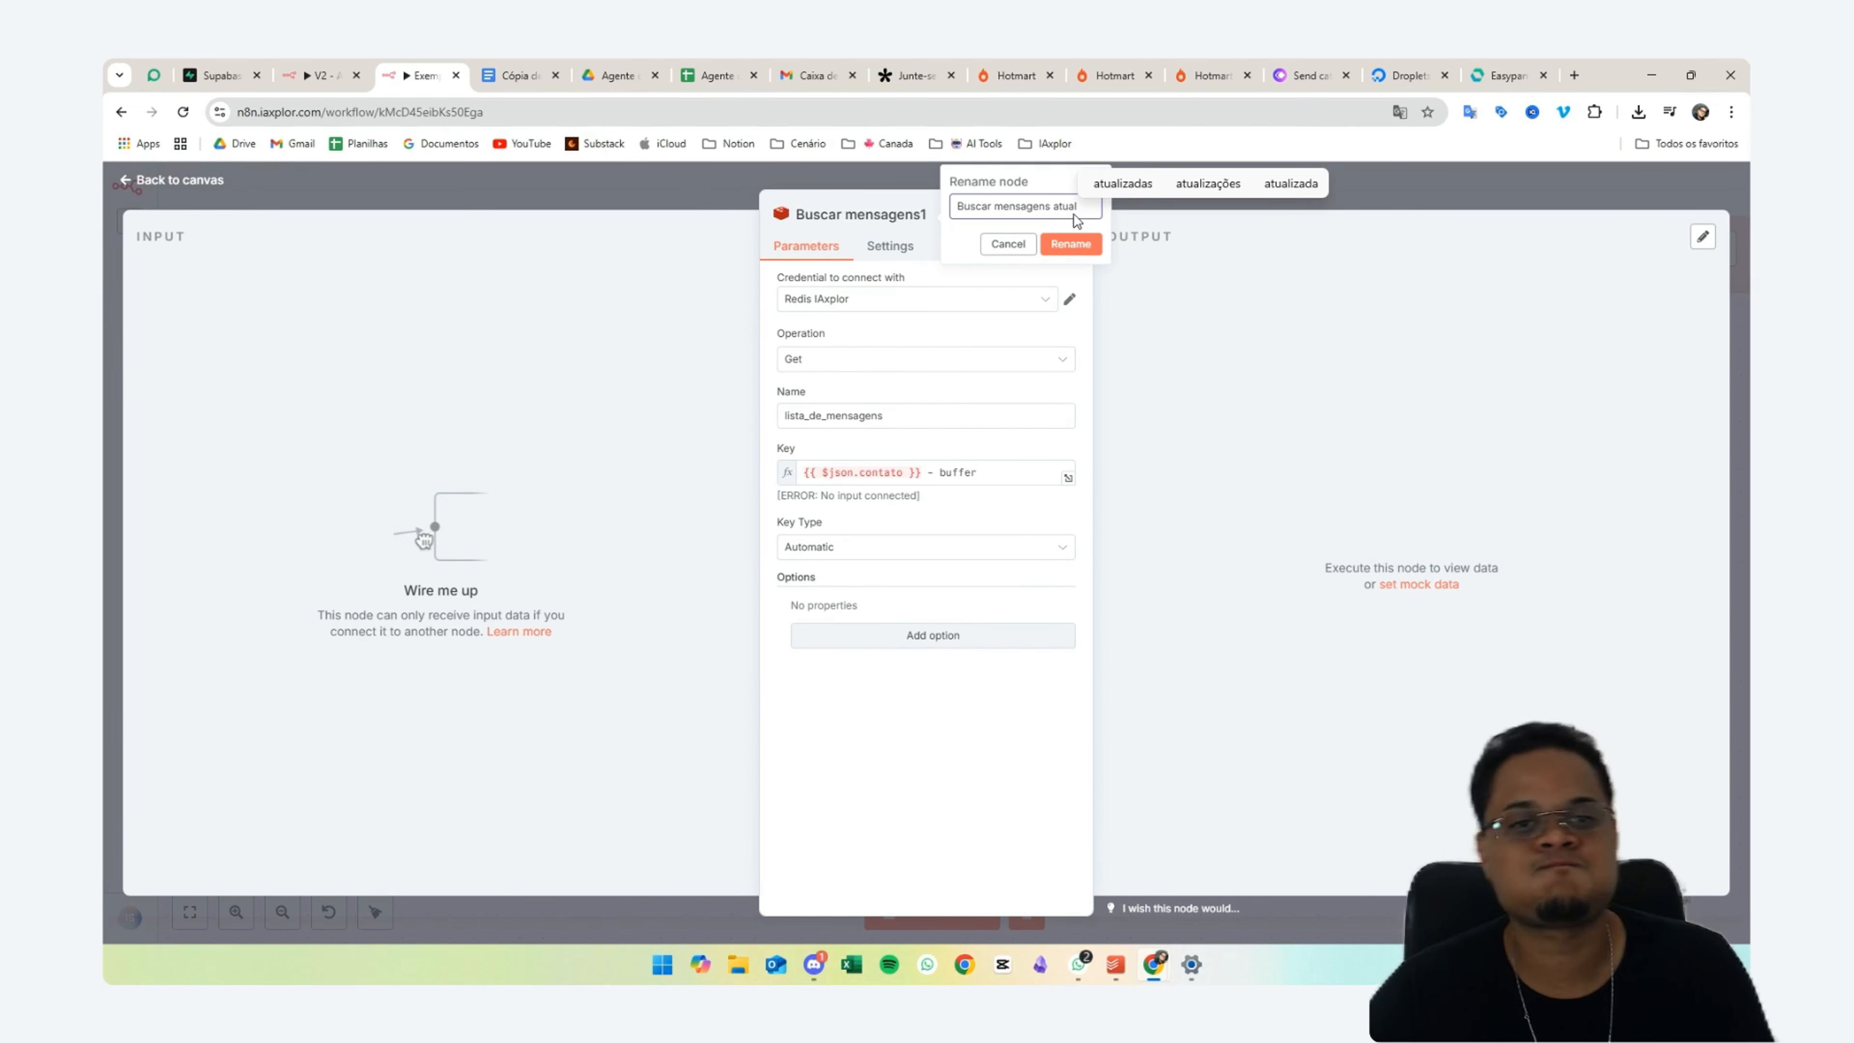
left_click(1062, 244)
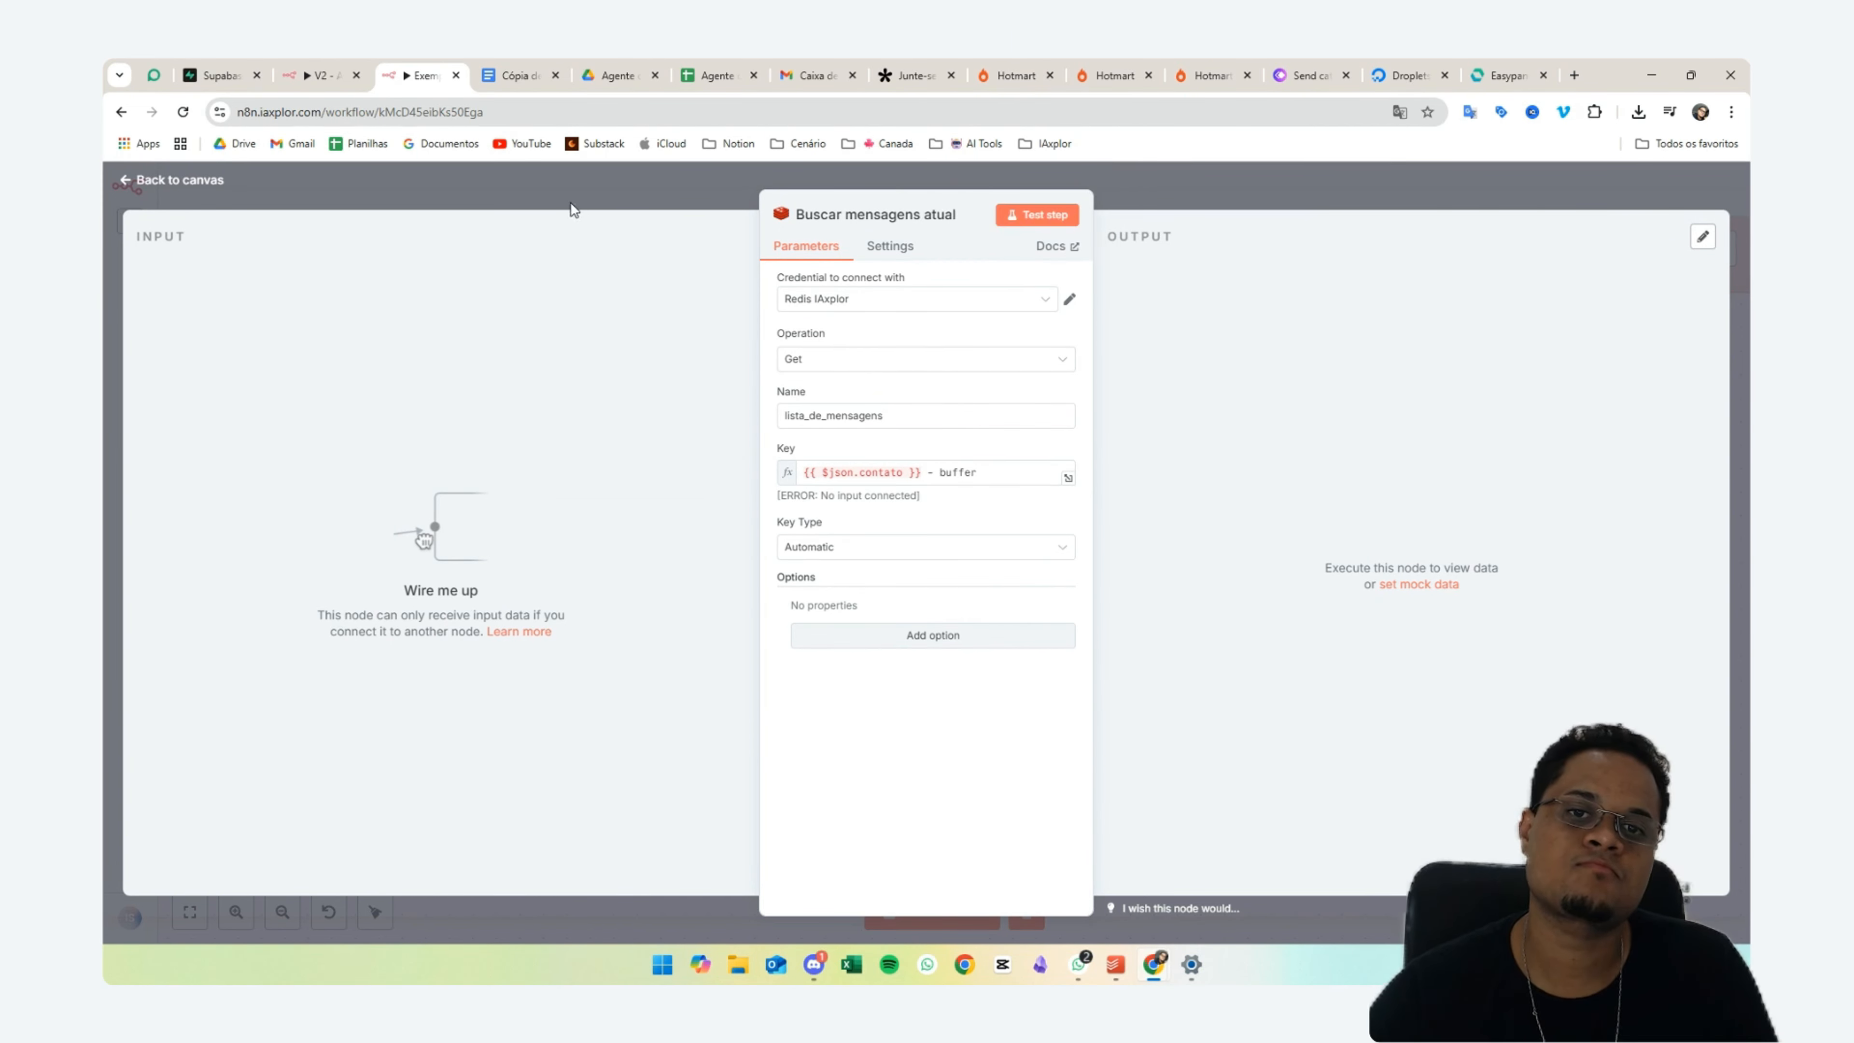
left_click(604, 189)
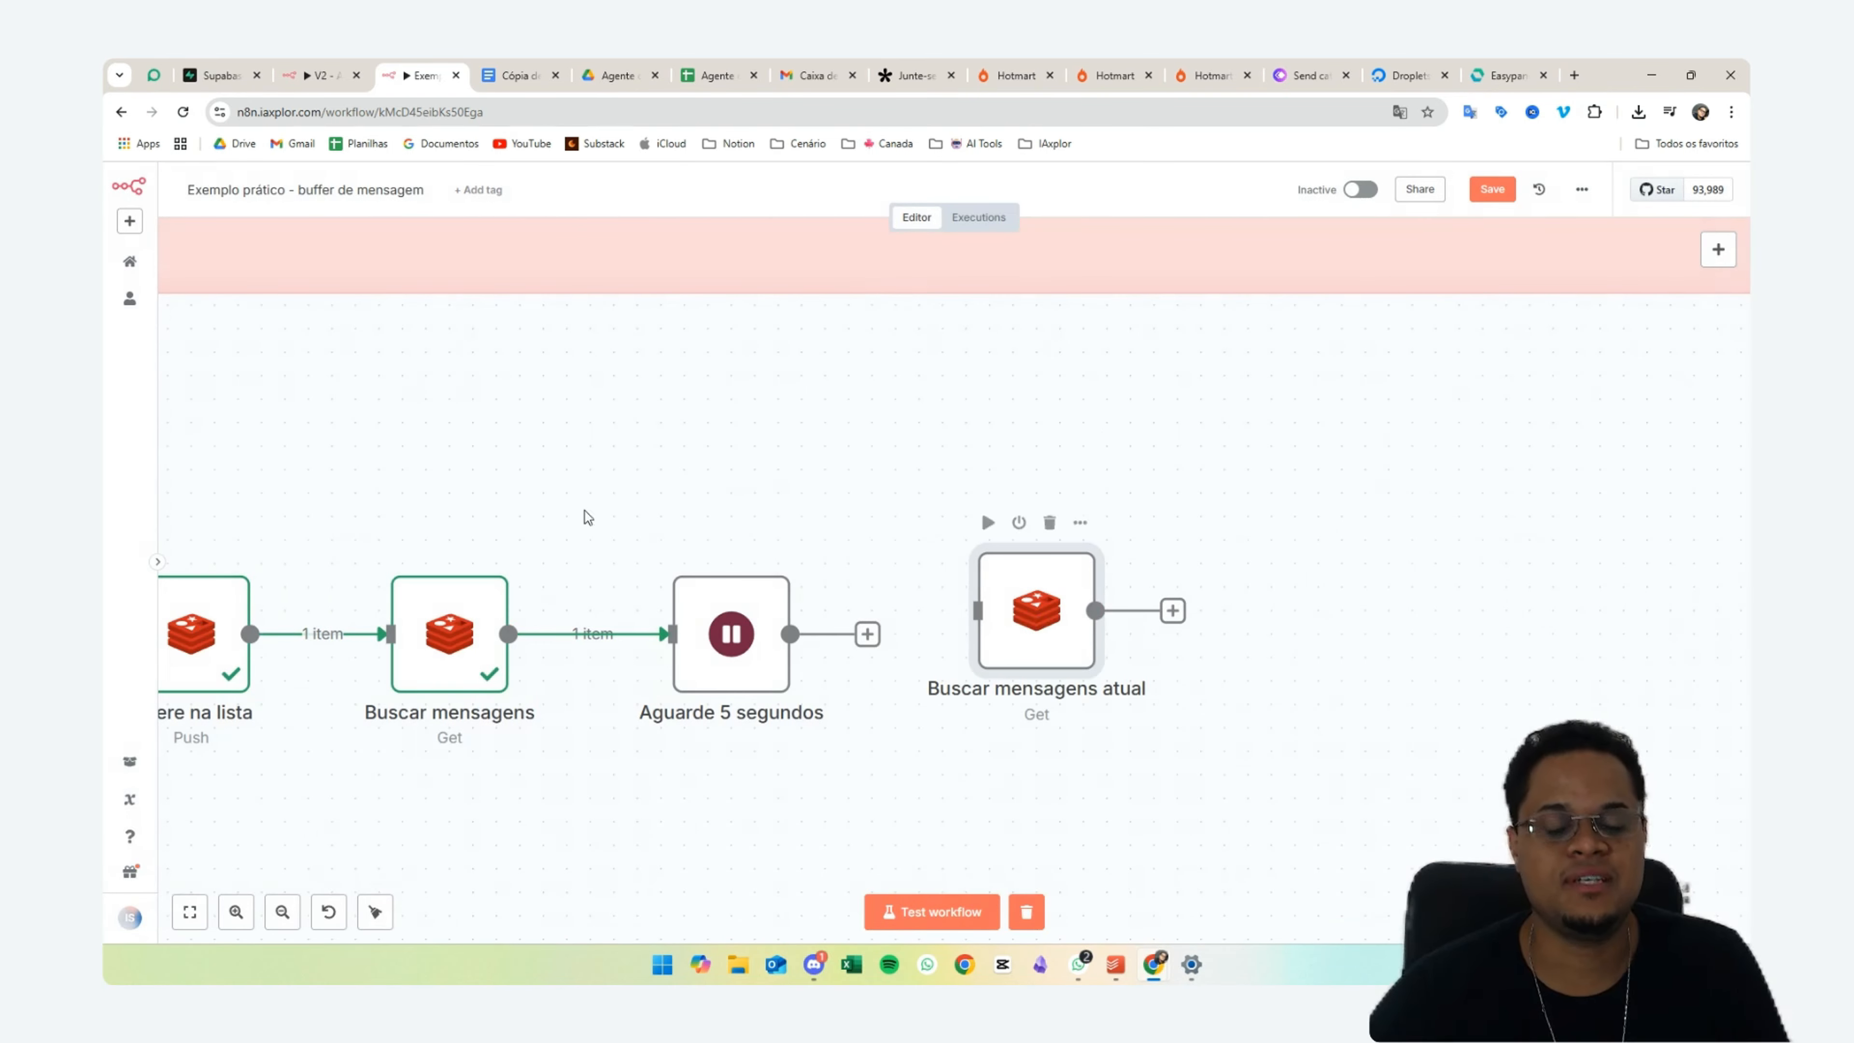
- Save the workflow and connect "Aguarde 5 segundos" to "Buscar mensagens atual", aligned in the same row
left_click_drag(937, 438, 1204, 795)
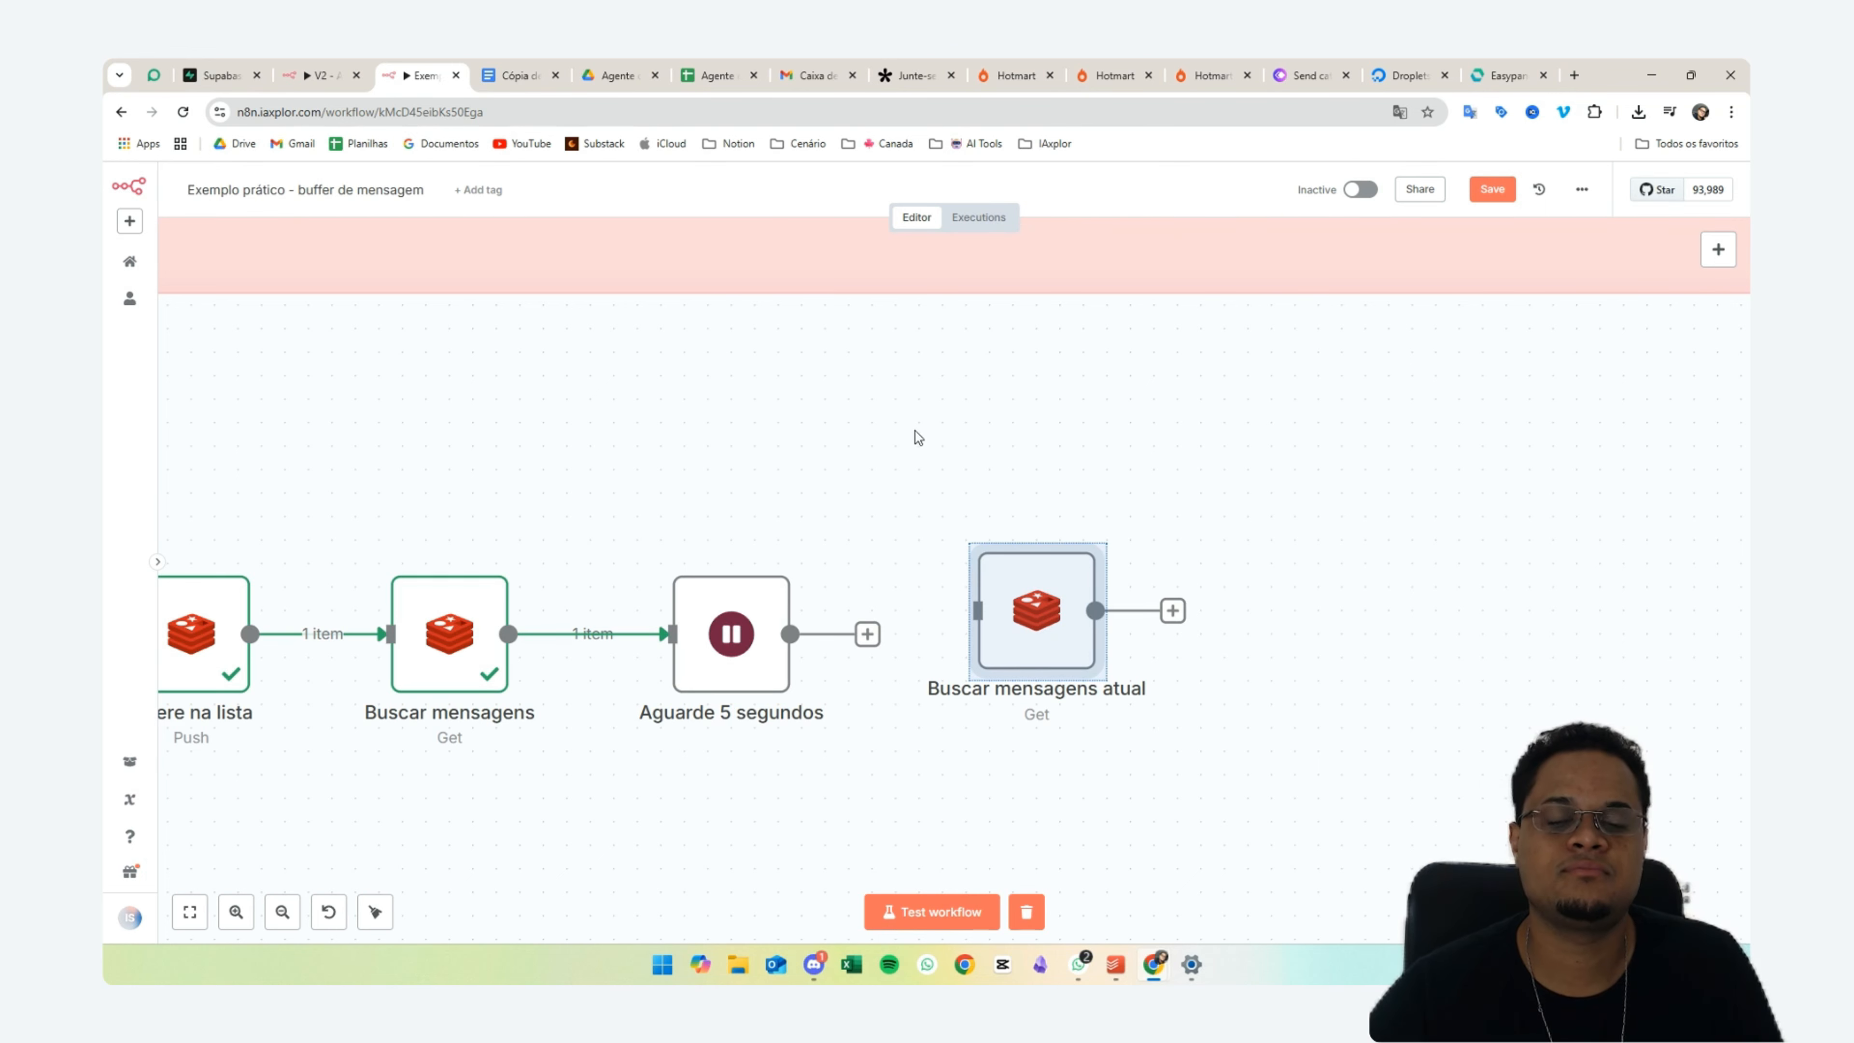
left_click(1493, 191)
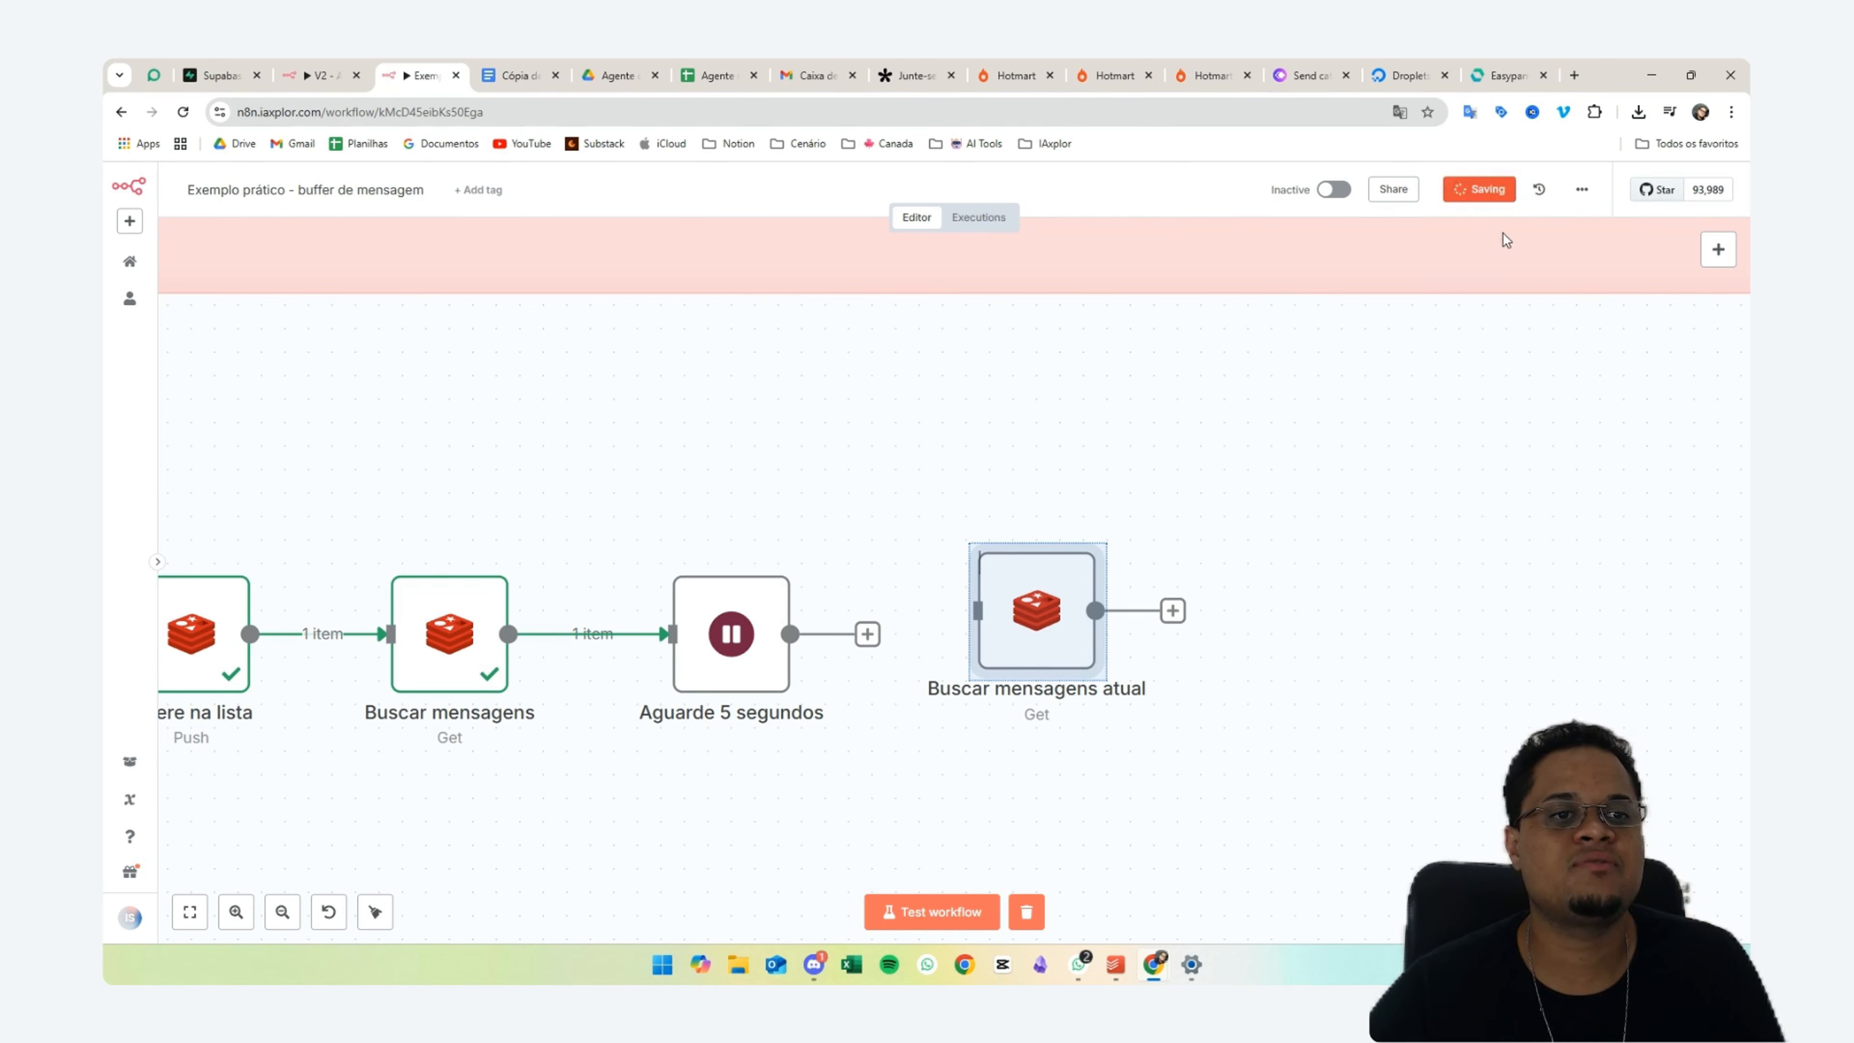
left_click(956, 398)
left_click_drag(876, 630, 1044, 628)
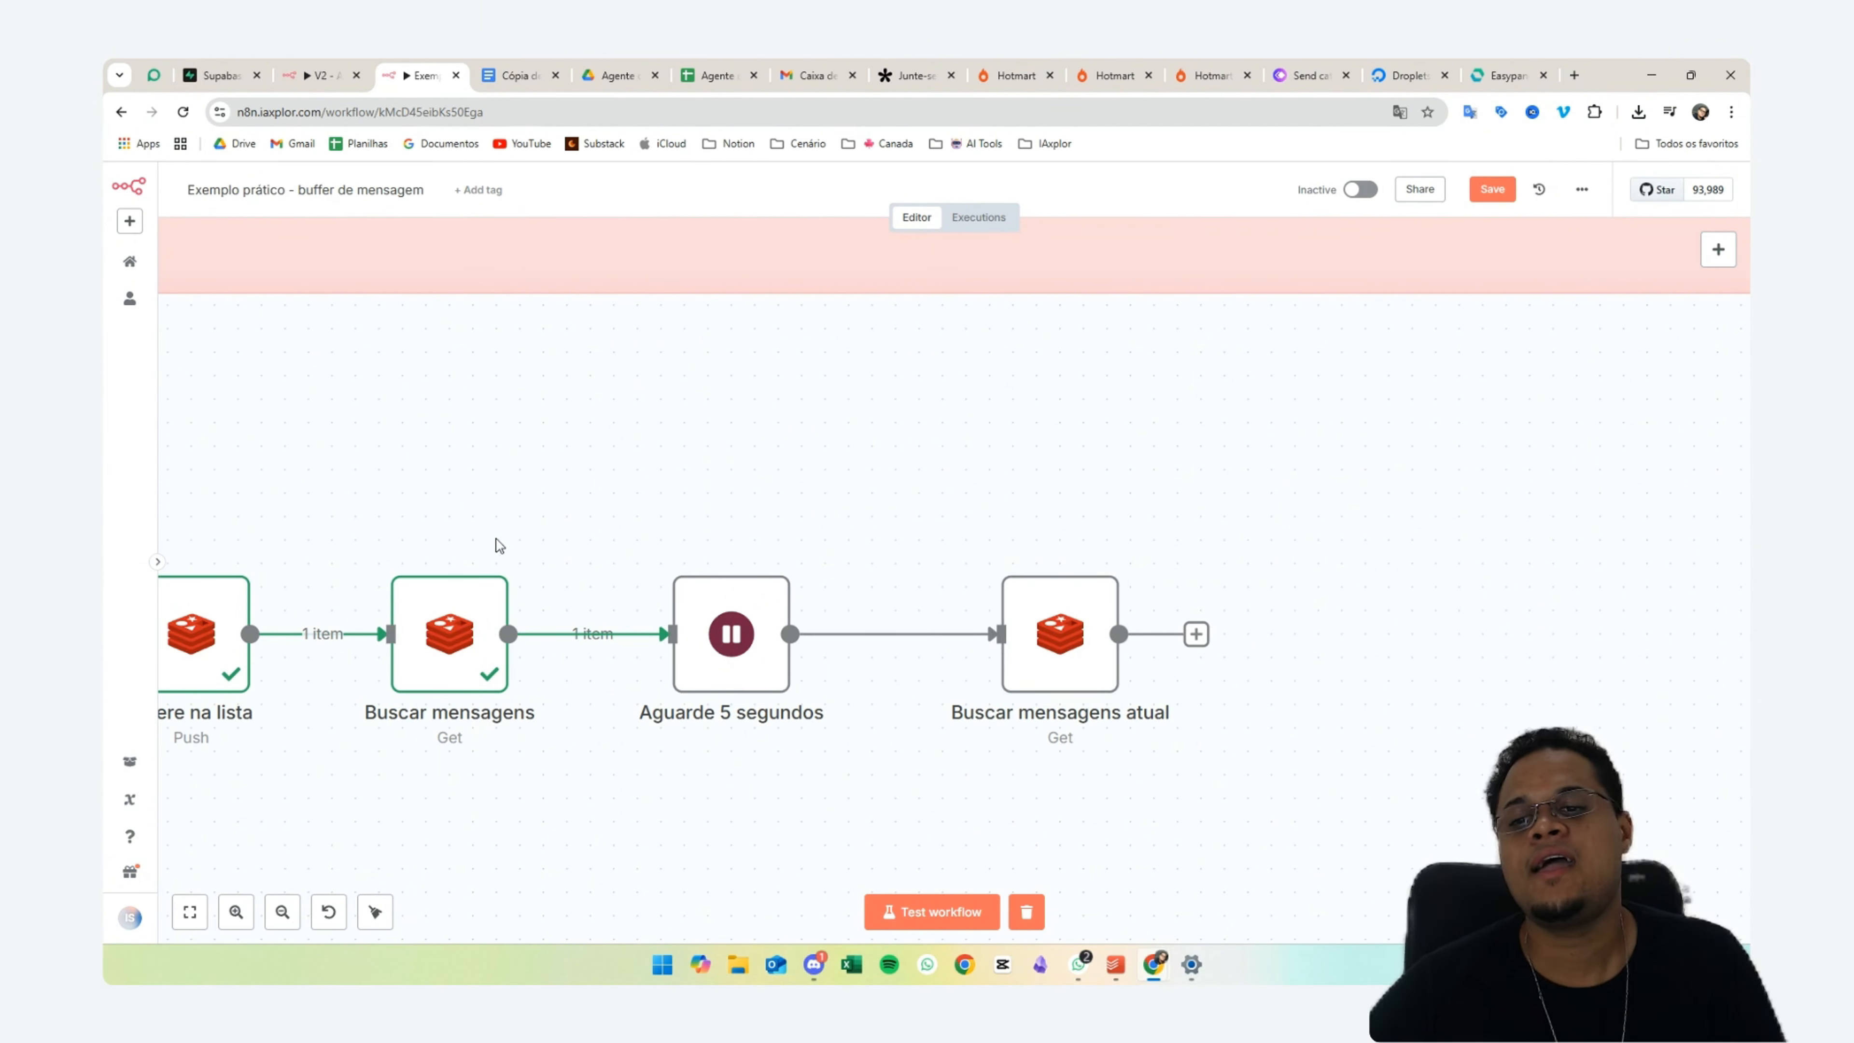
- Move "Aguarde 5 segundos" to sit evenly between "Buscar mensagens" and "Buscar mensagens atual"
left_click_drag(382, 534, 592, 741)
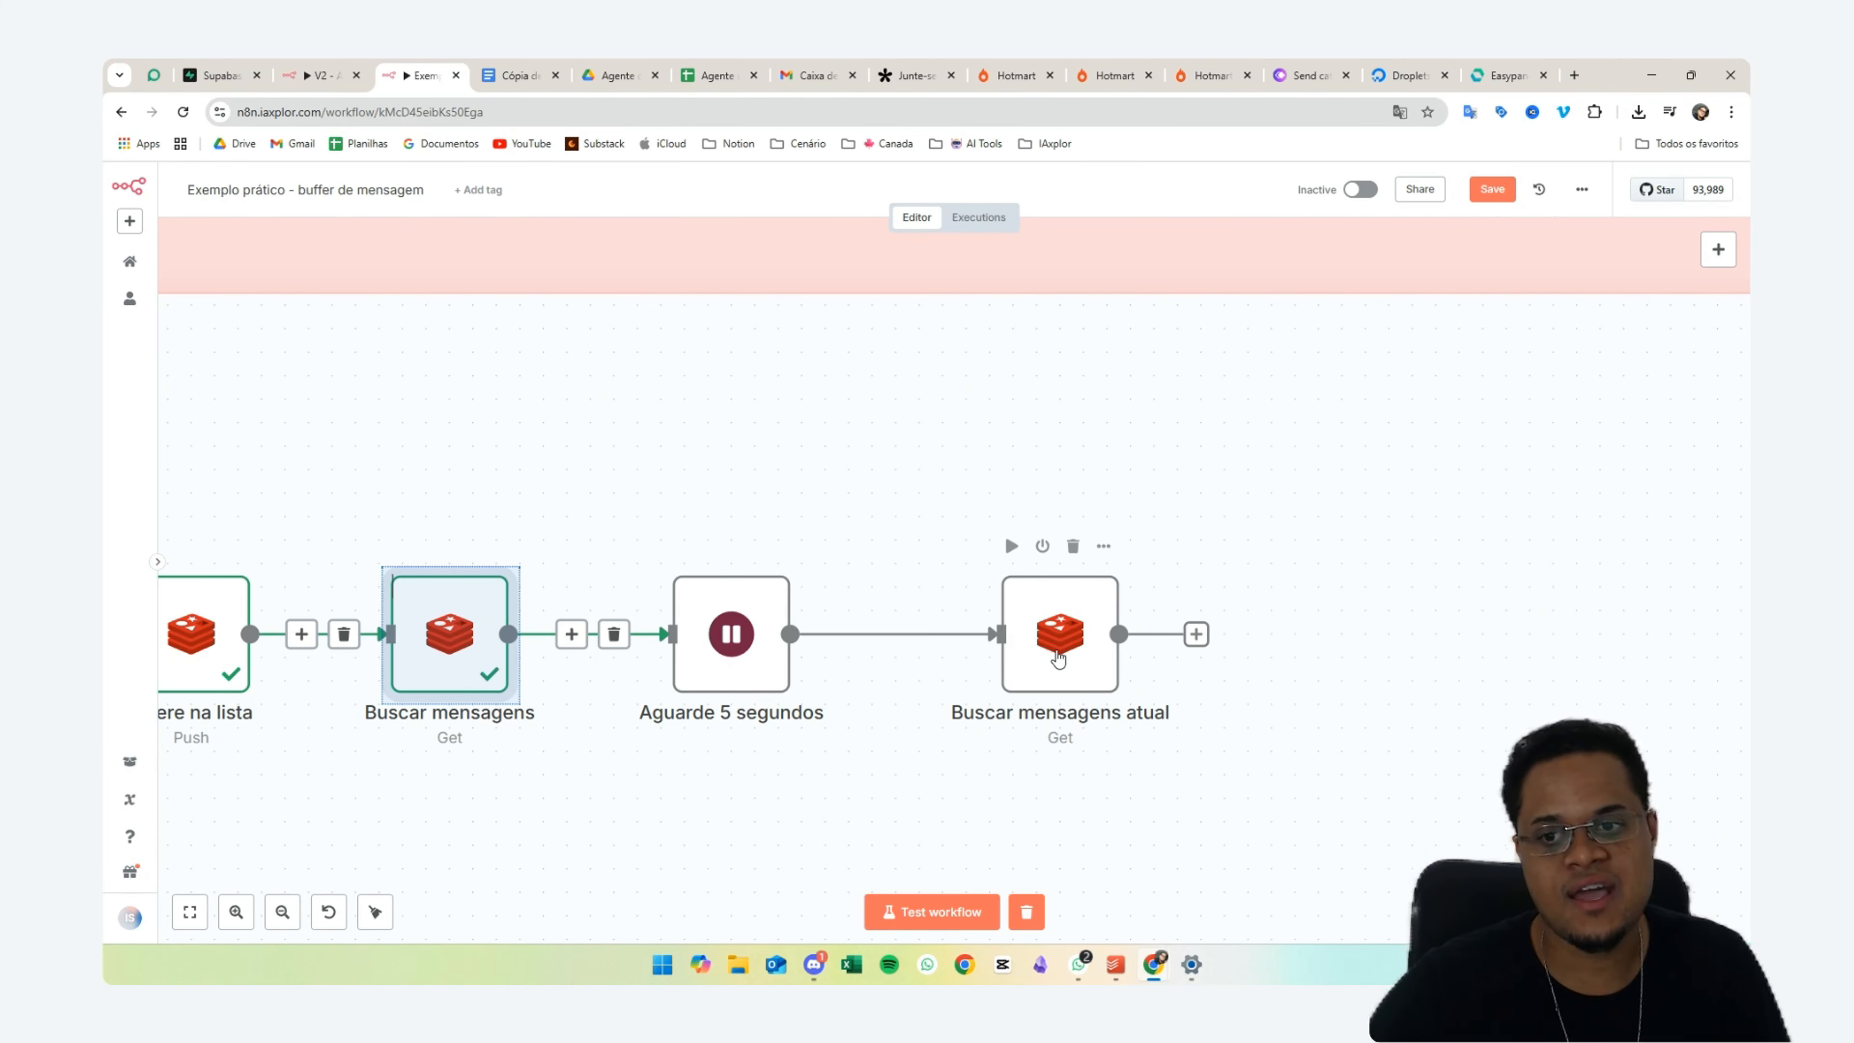
left_click_drag(729, 676, 775, 676)
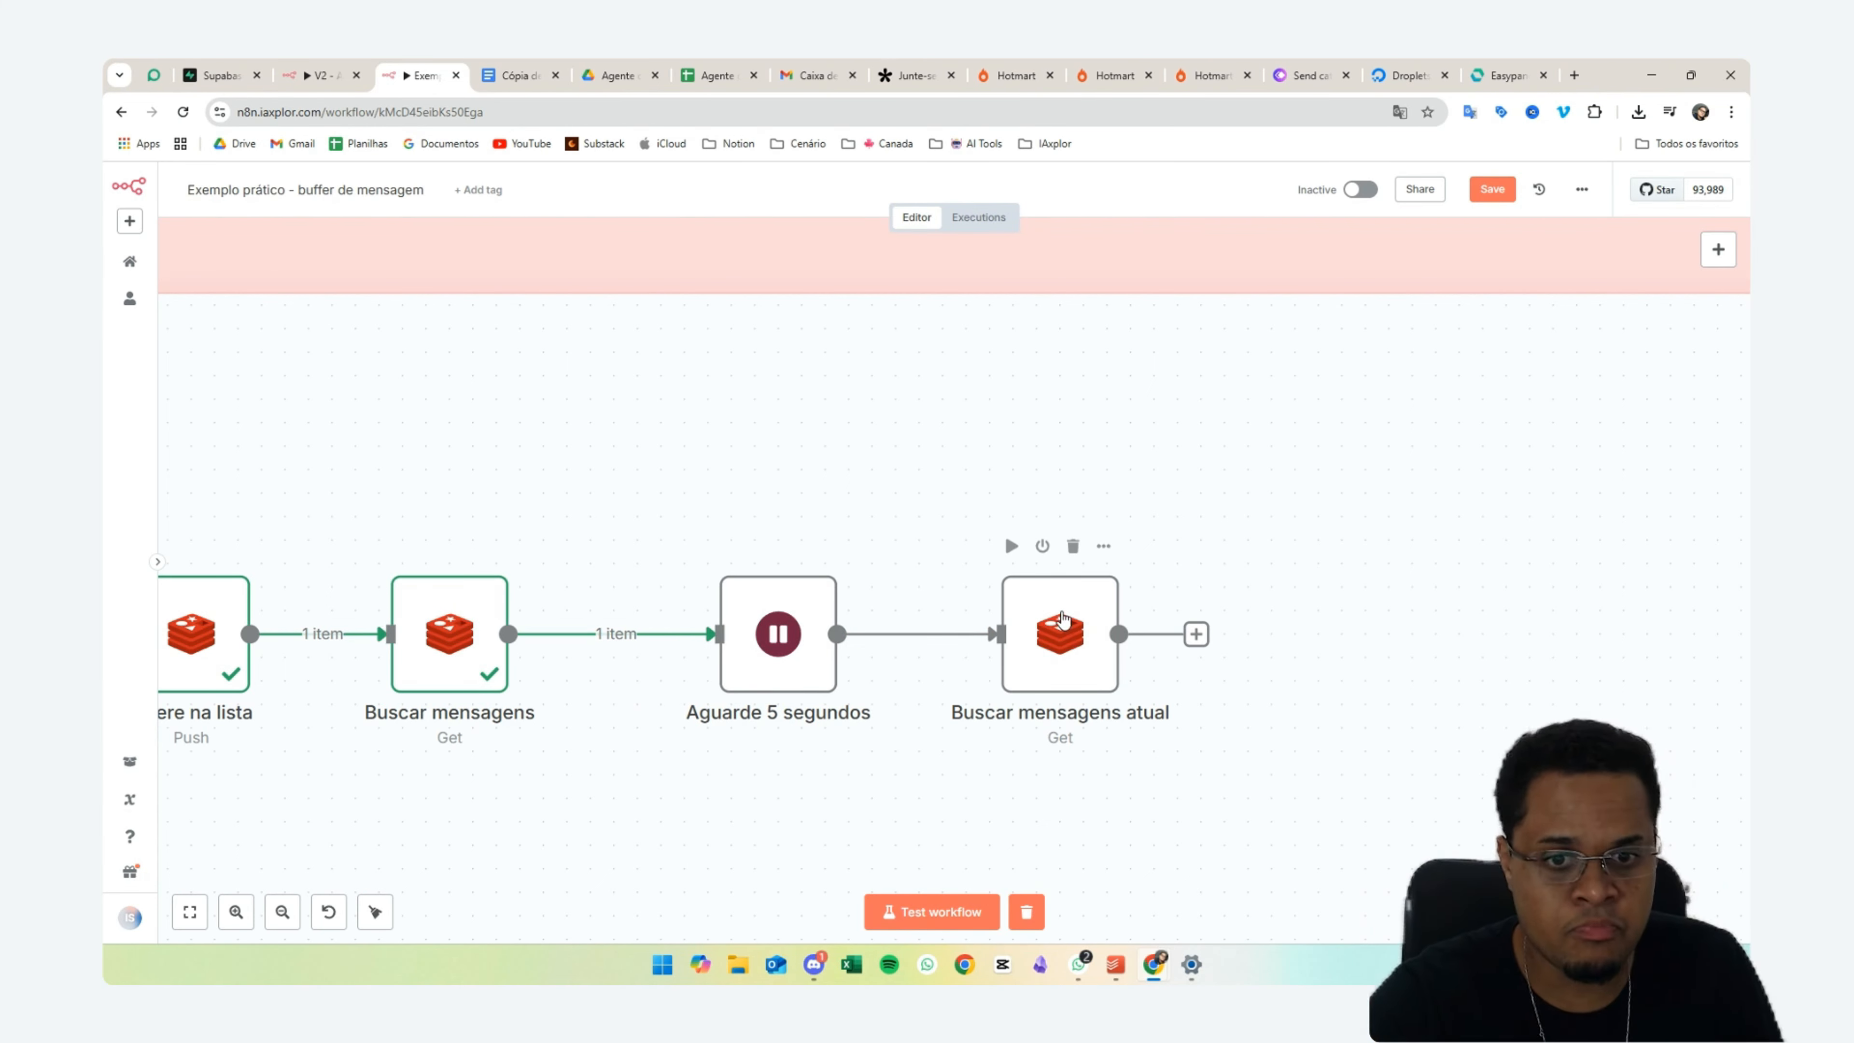
left_click(1076, 634)
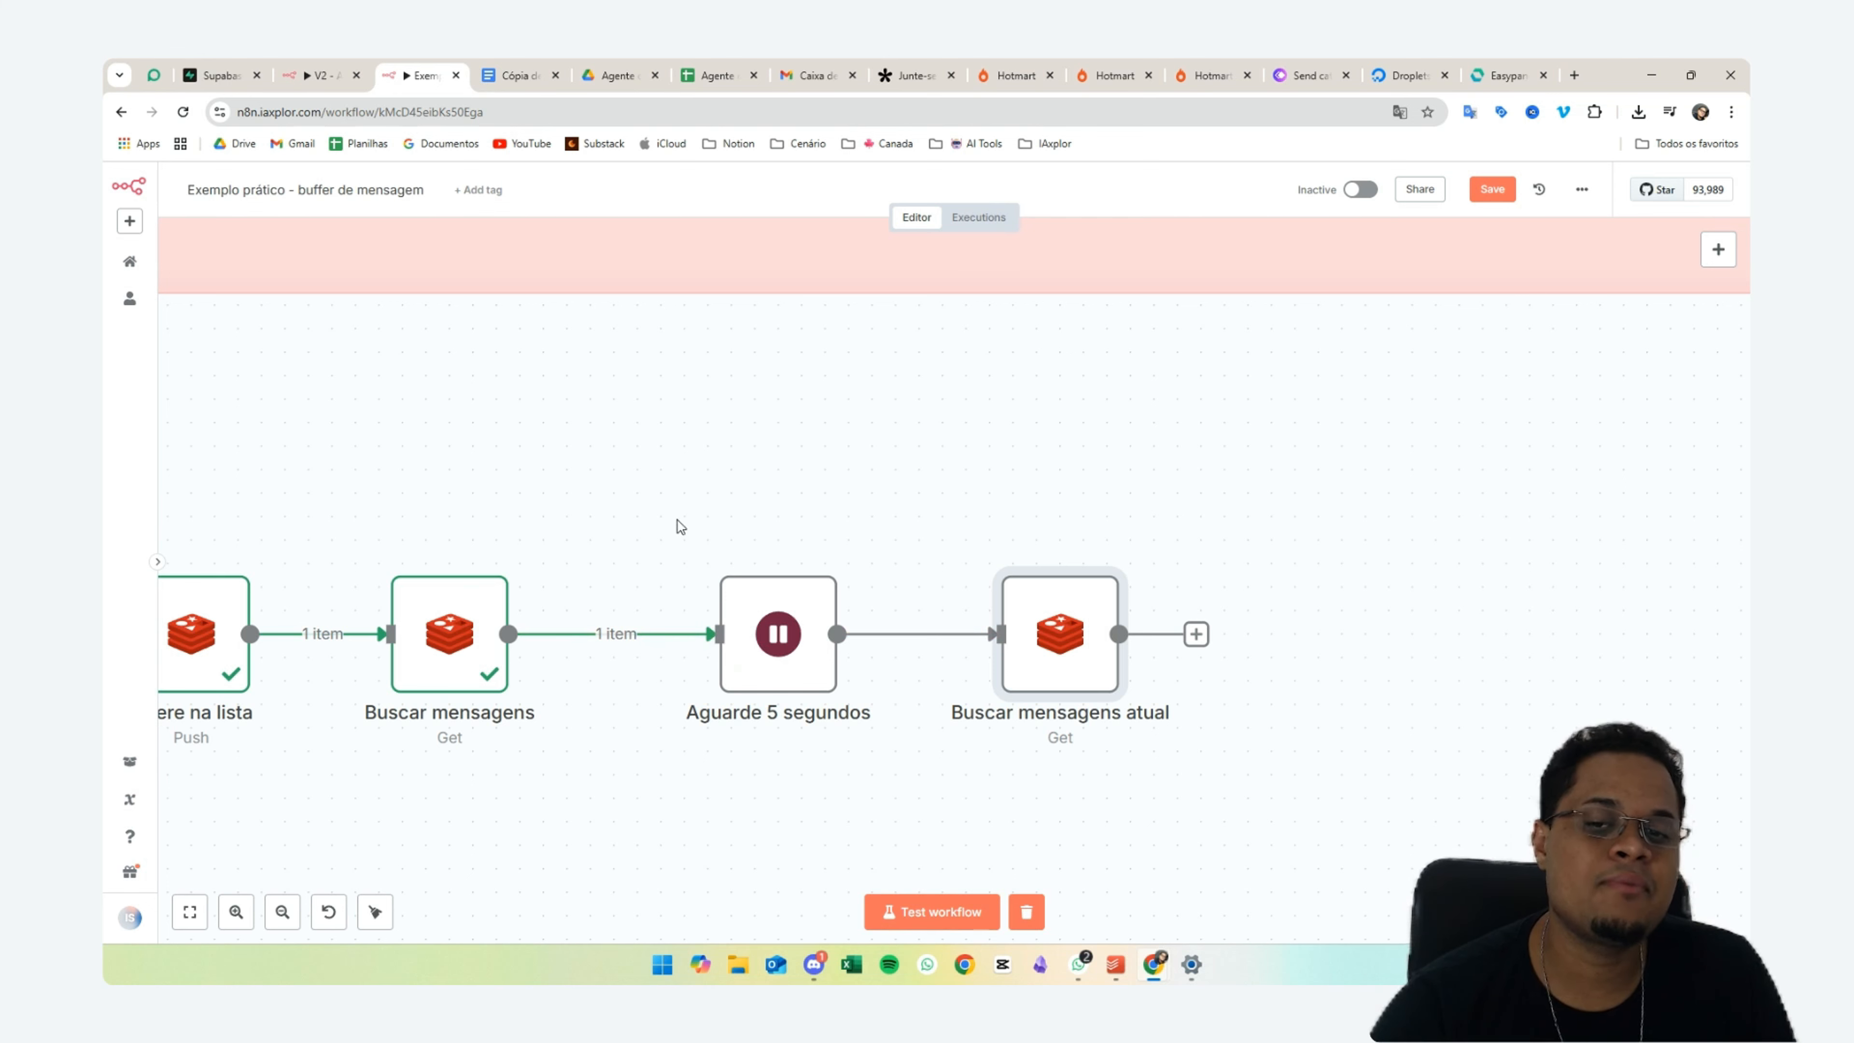
left_click_drag(679, 526, 883, 806)
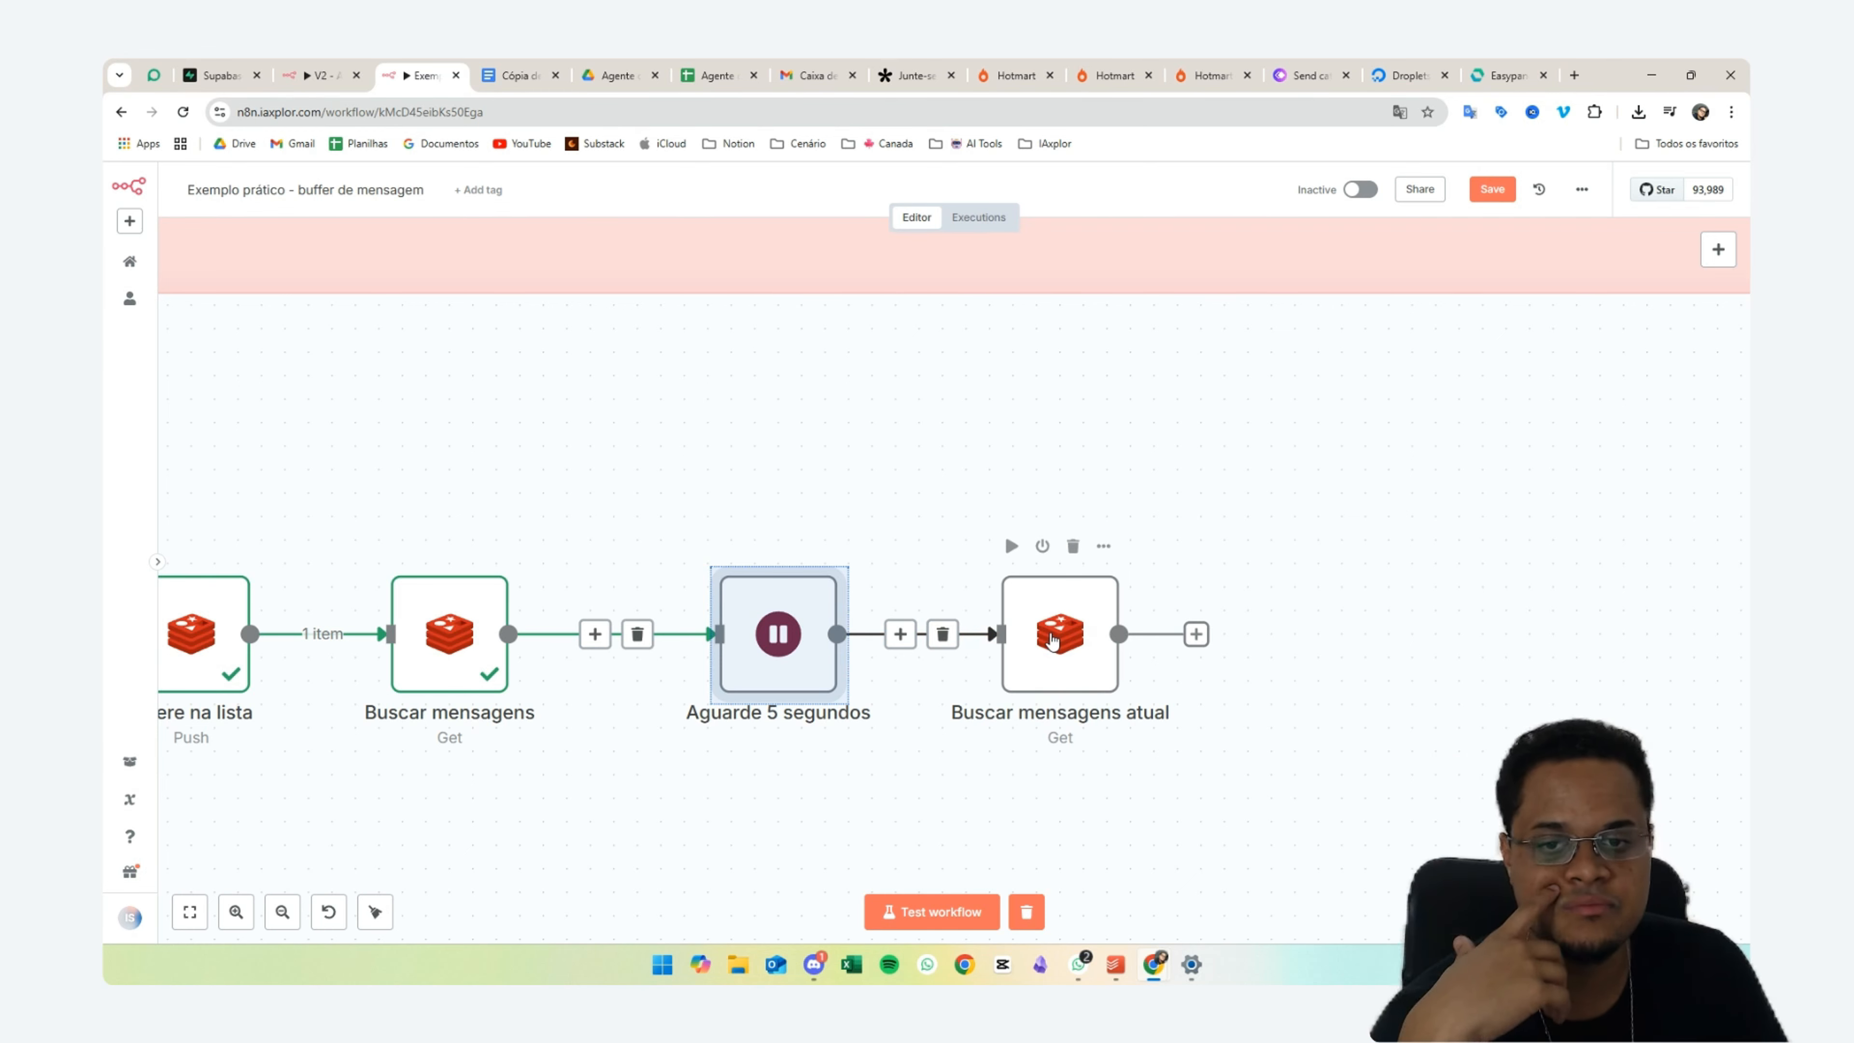
left_click(681, 536)
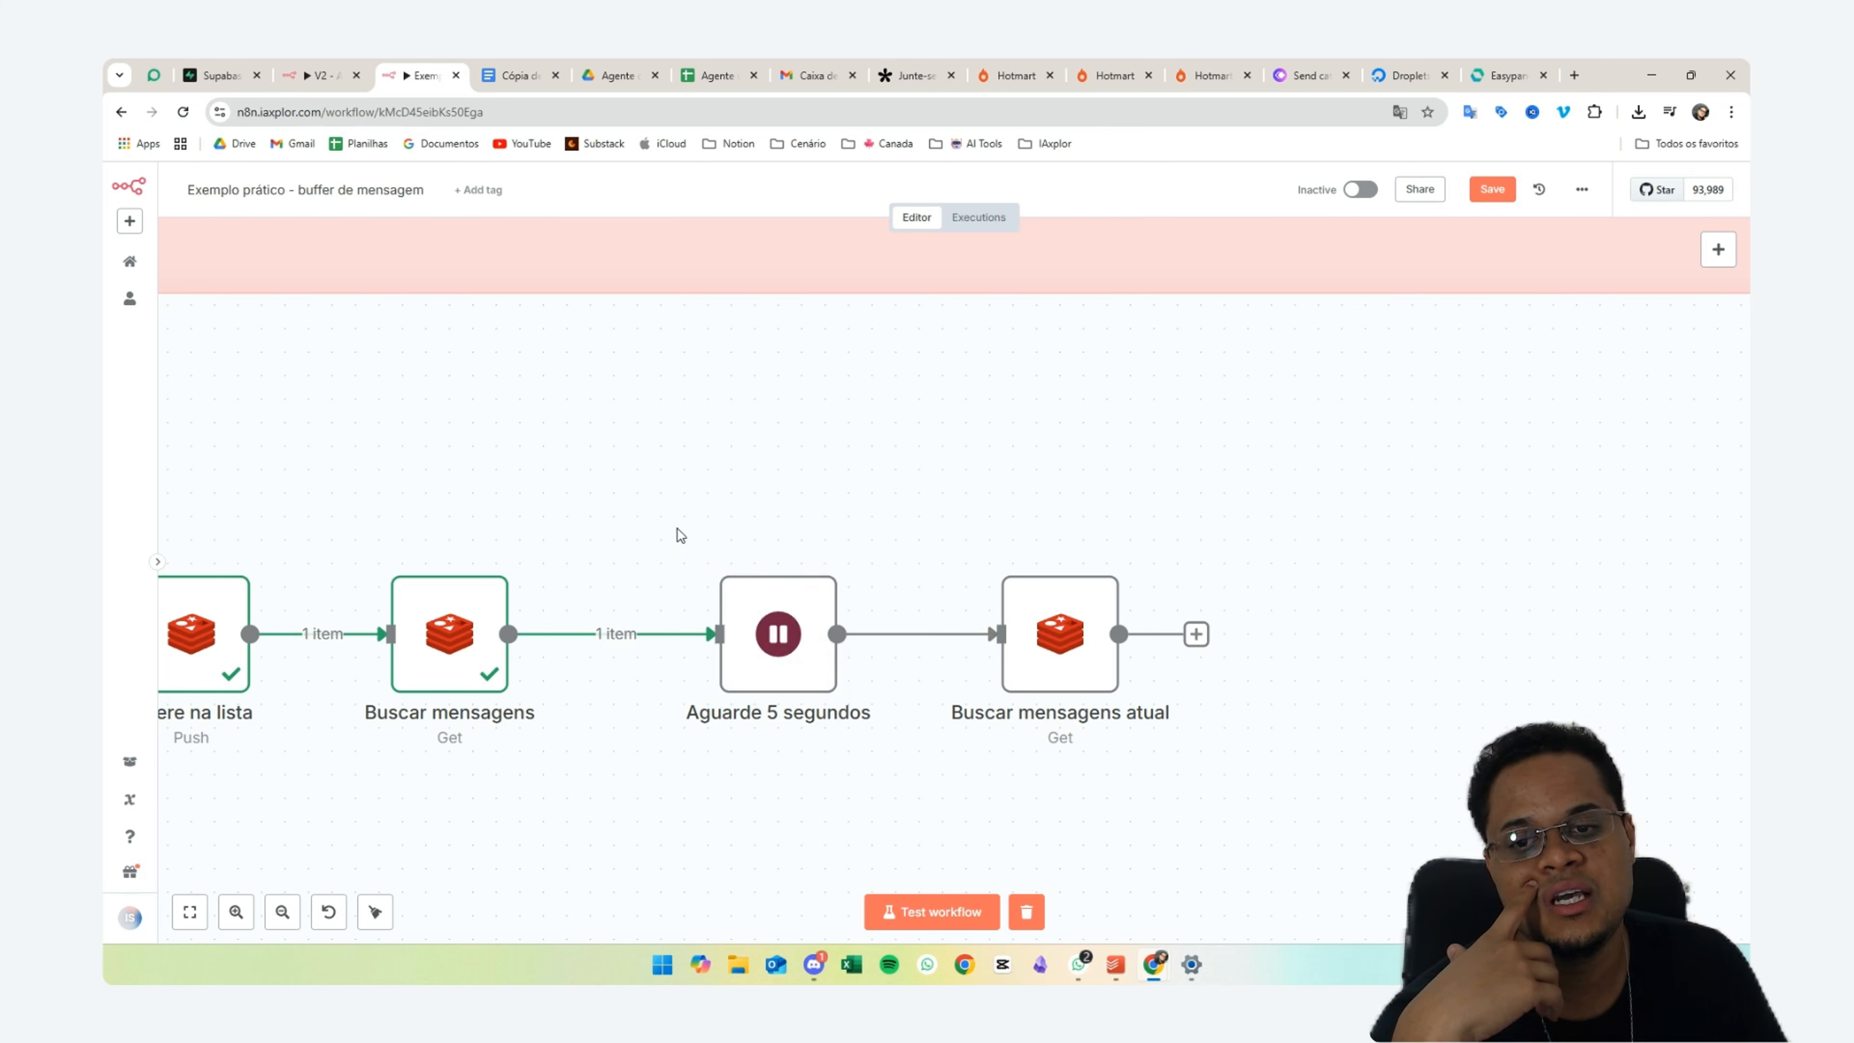
left_click_drag(680, 536, 927, 817)
left_click(1063, 647)
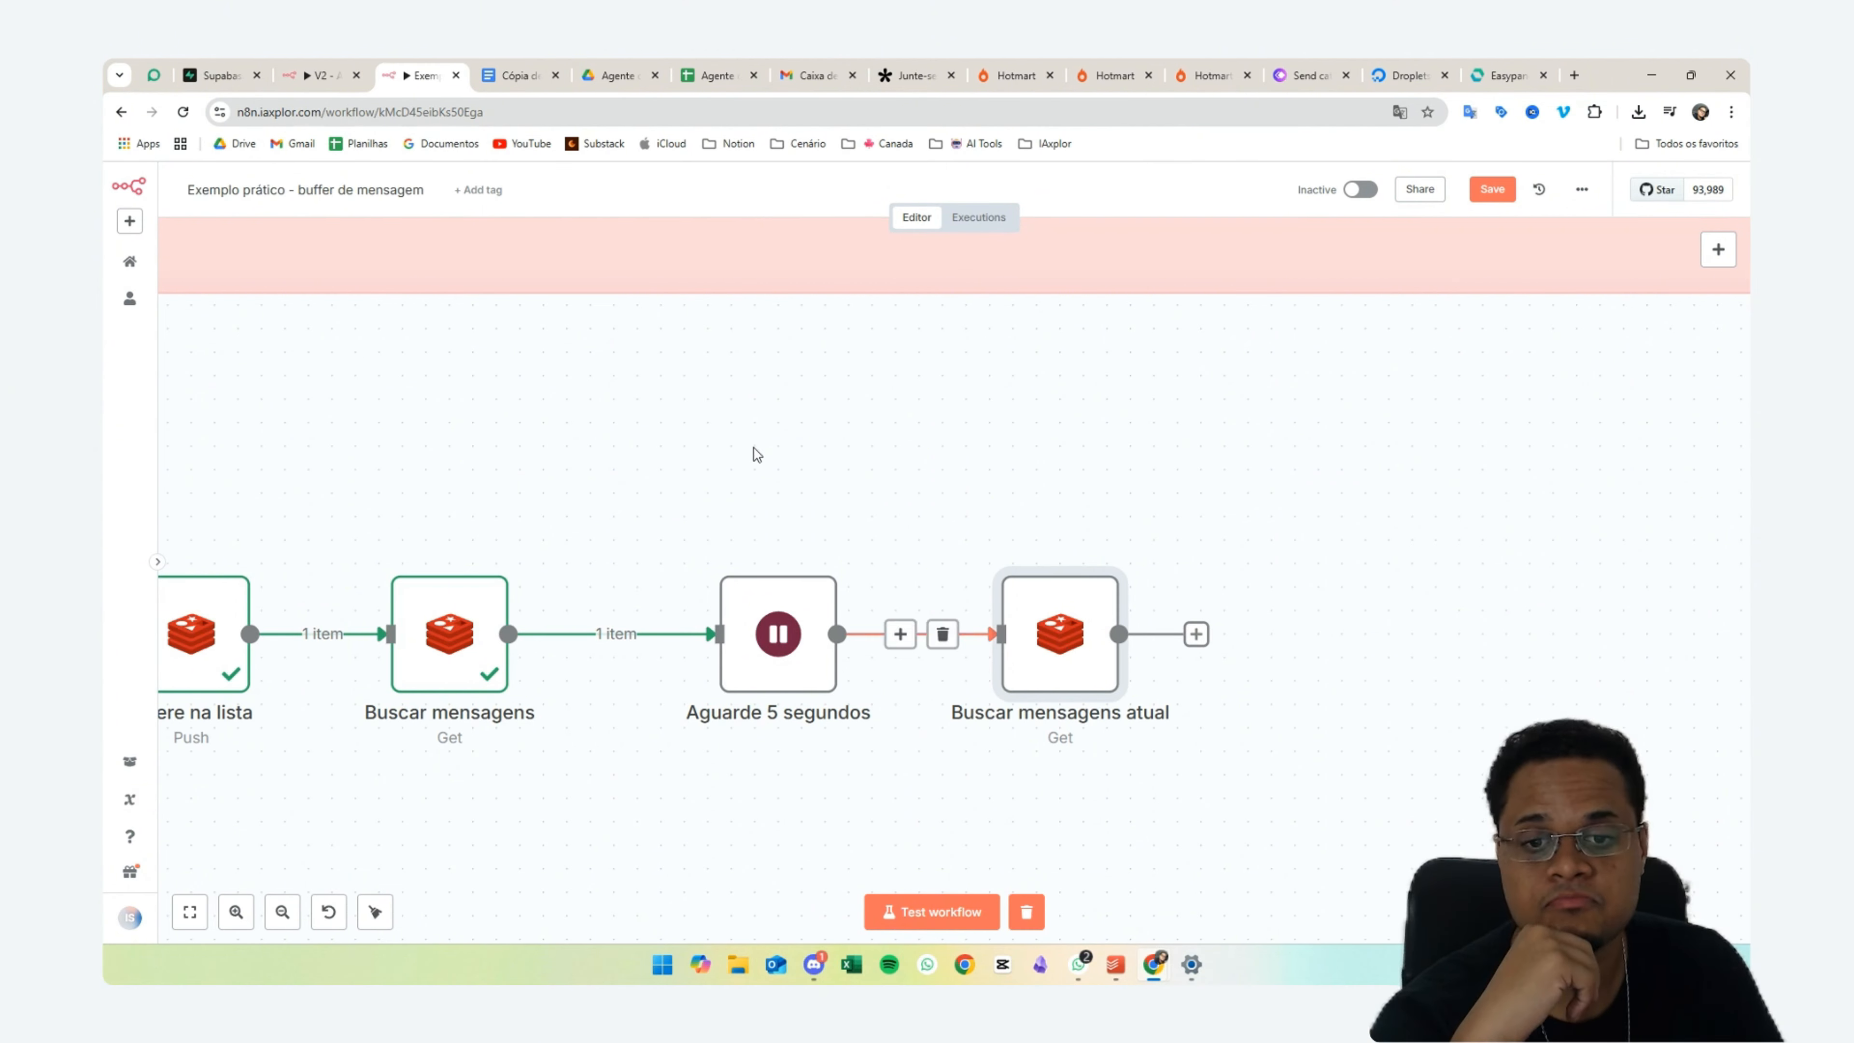
left_click_drag(357, 523, 564, 855)
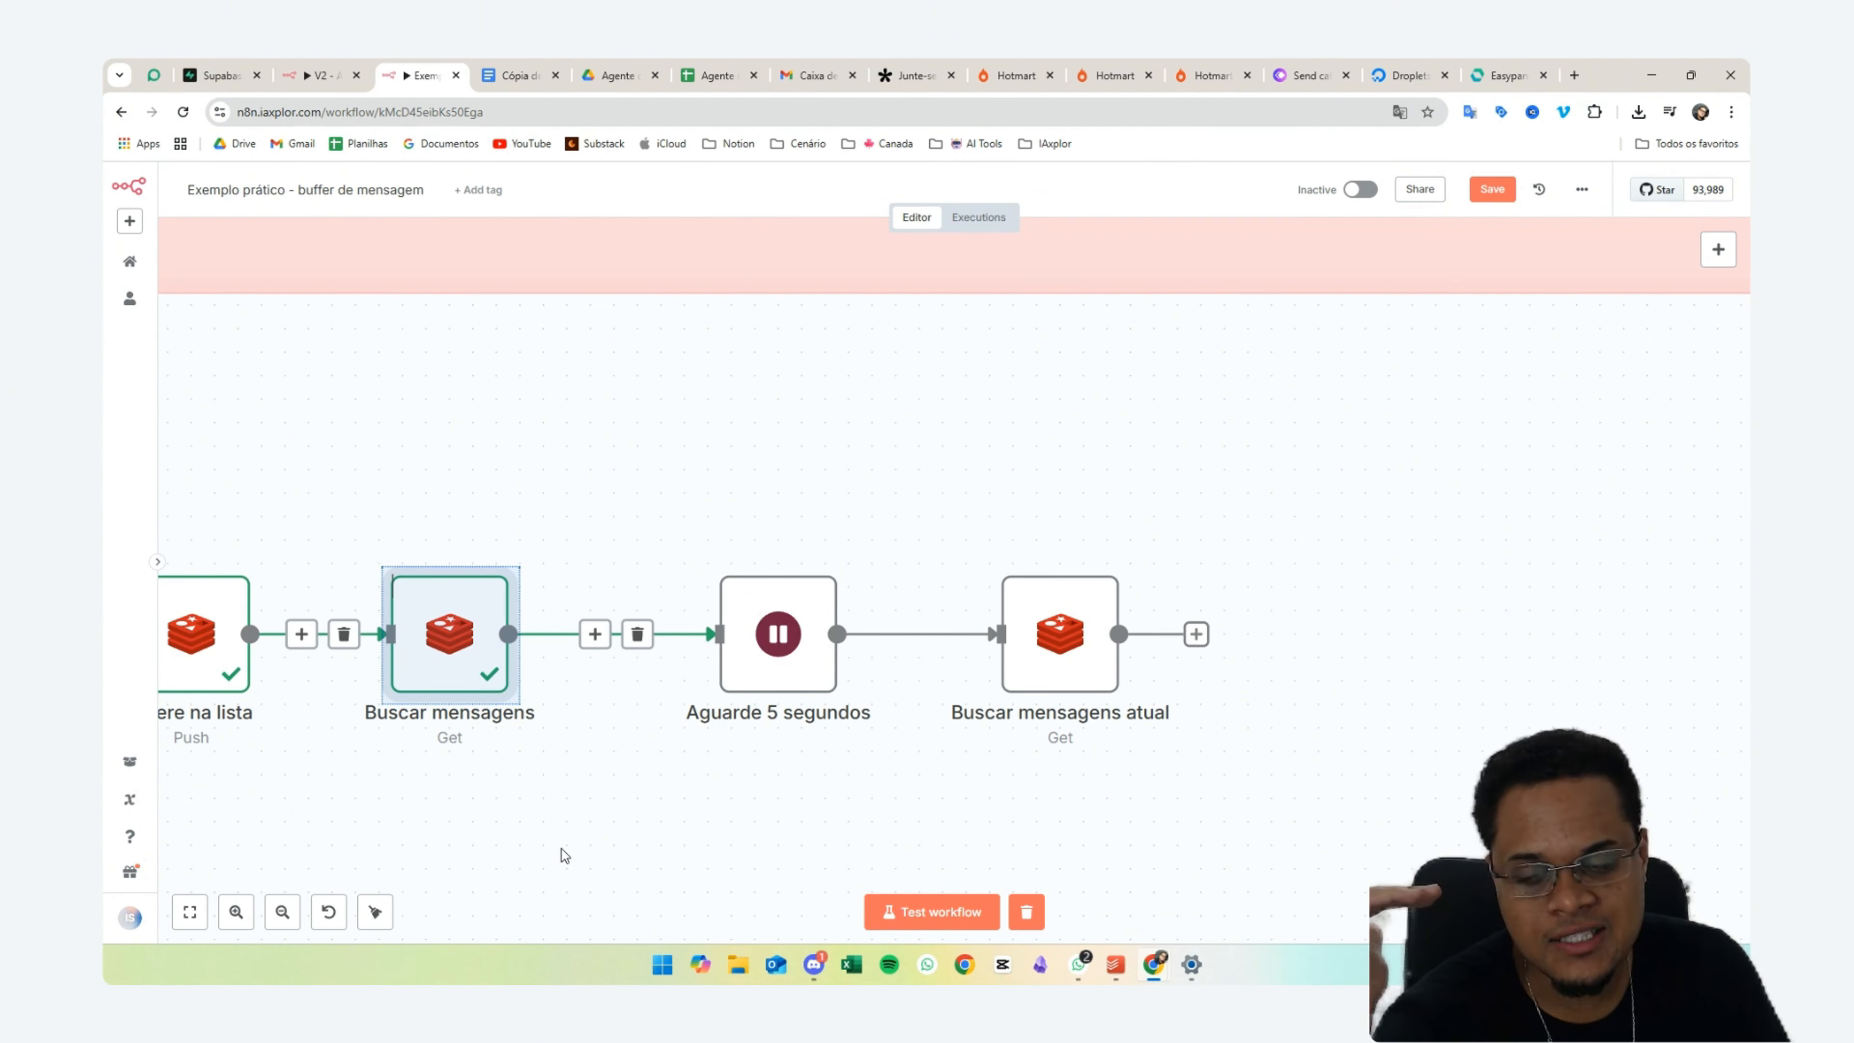
- Shift the "Aguarde 5 segundos" node slightly closer to "Buscar mensagens", keeping it in the same row
left_click(1118, 489)
scroll(960, 600, "right", 3)
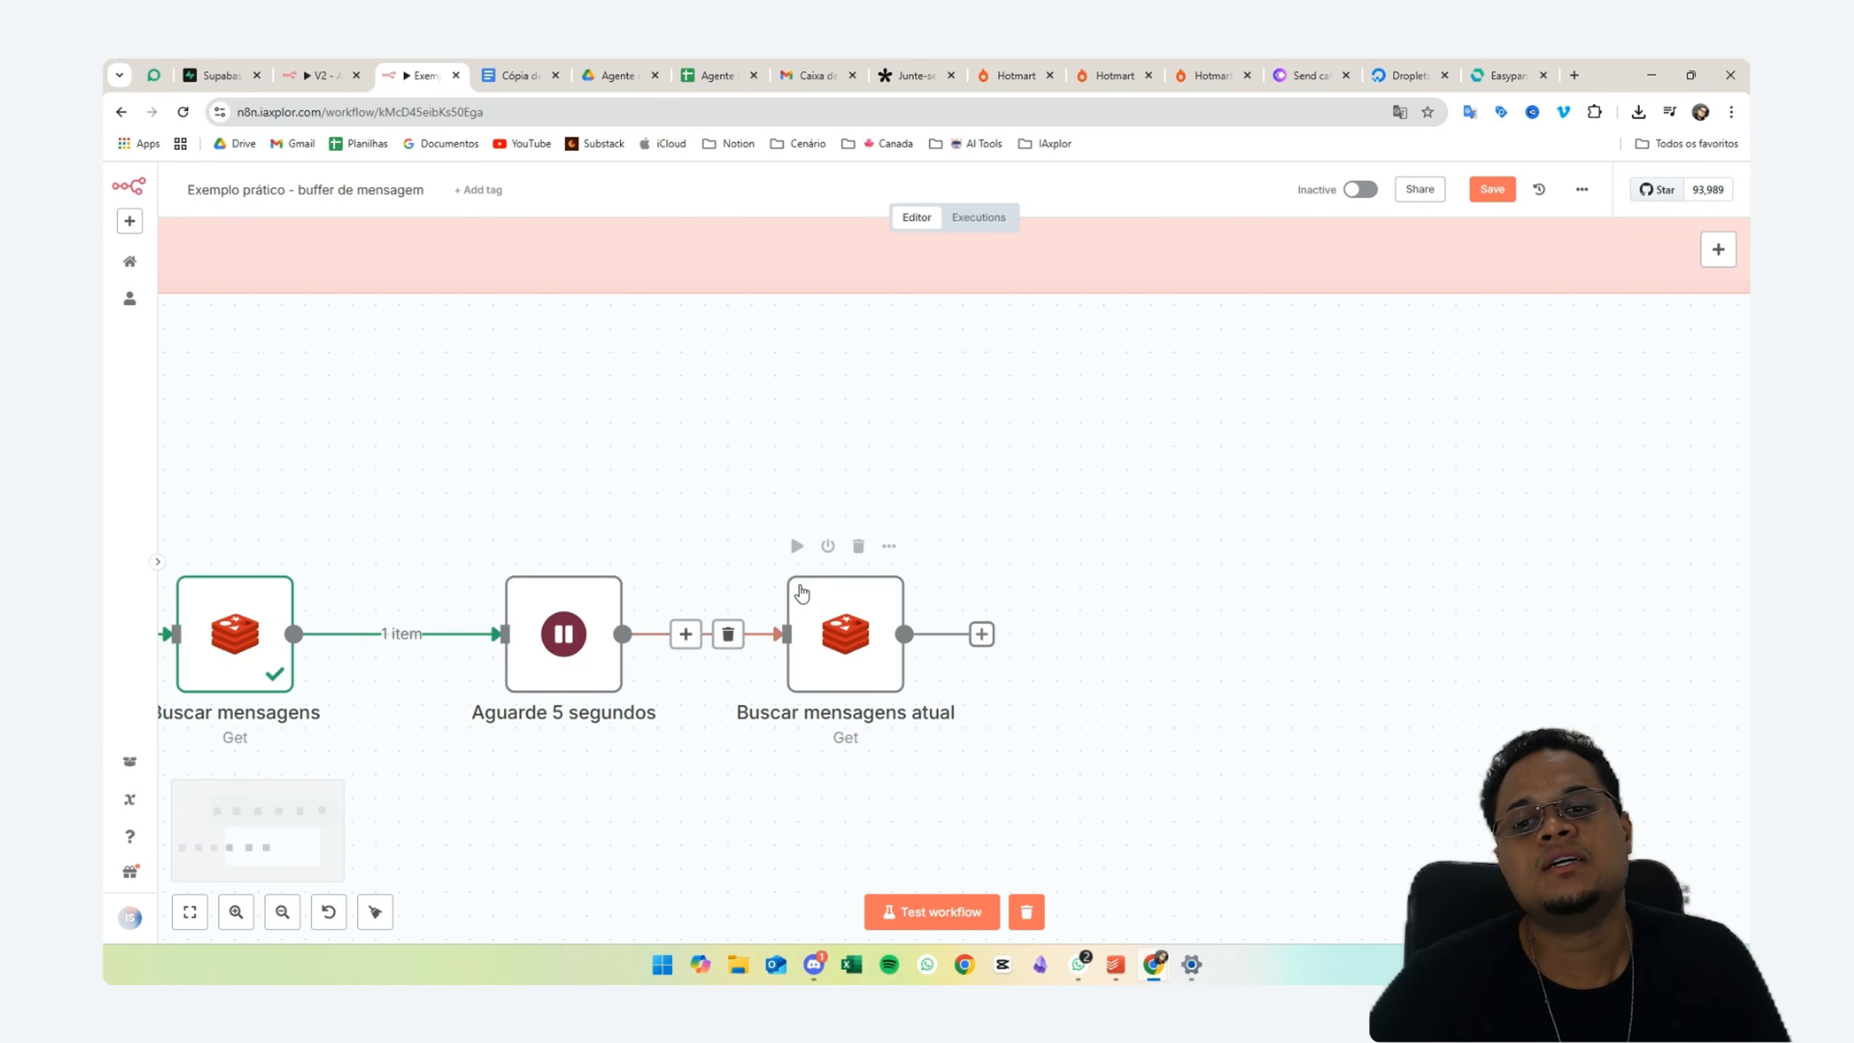
left_click_drag(555, 654, 532, 654)
- Add an If node after "Buscar mensagens atual"
left_click(834, 652)
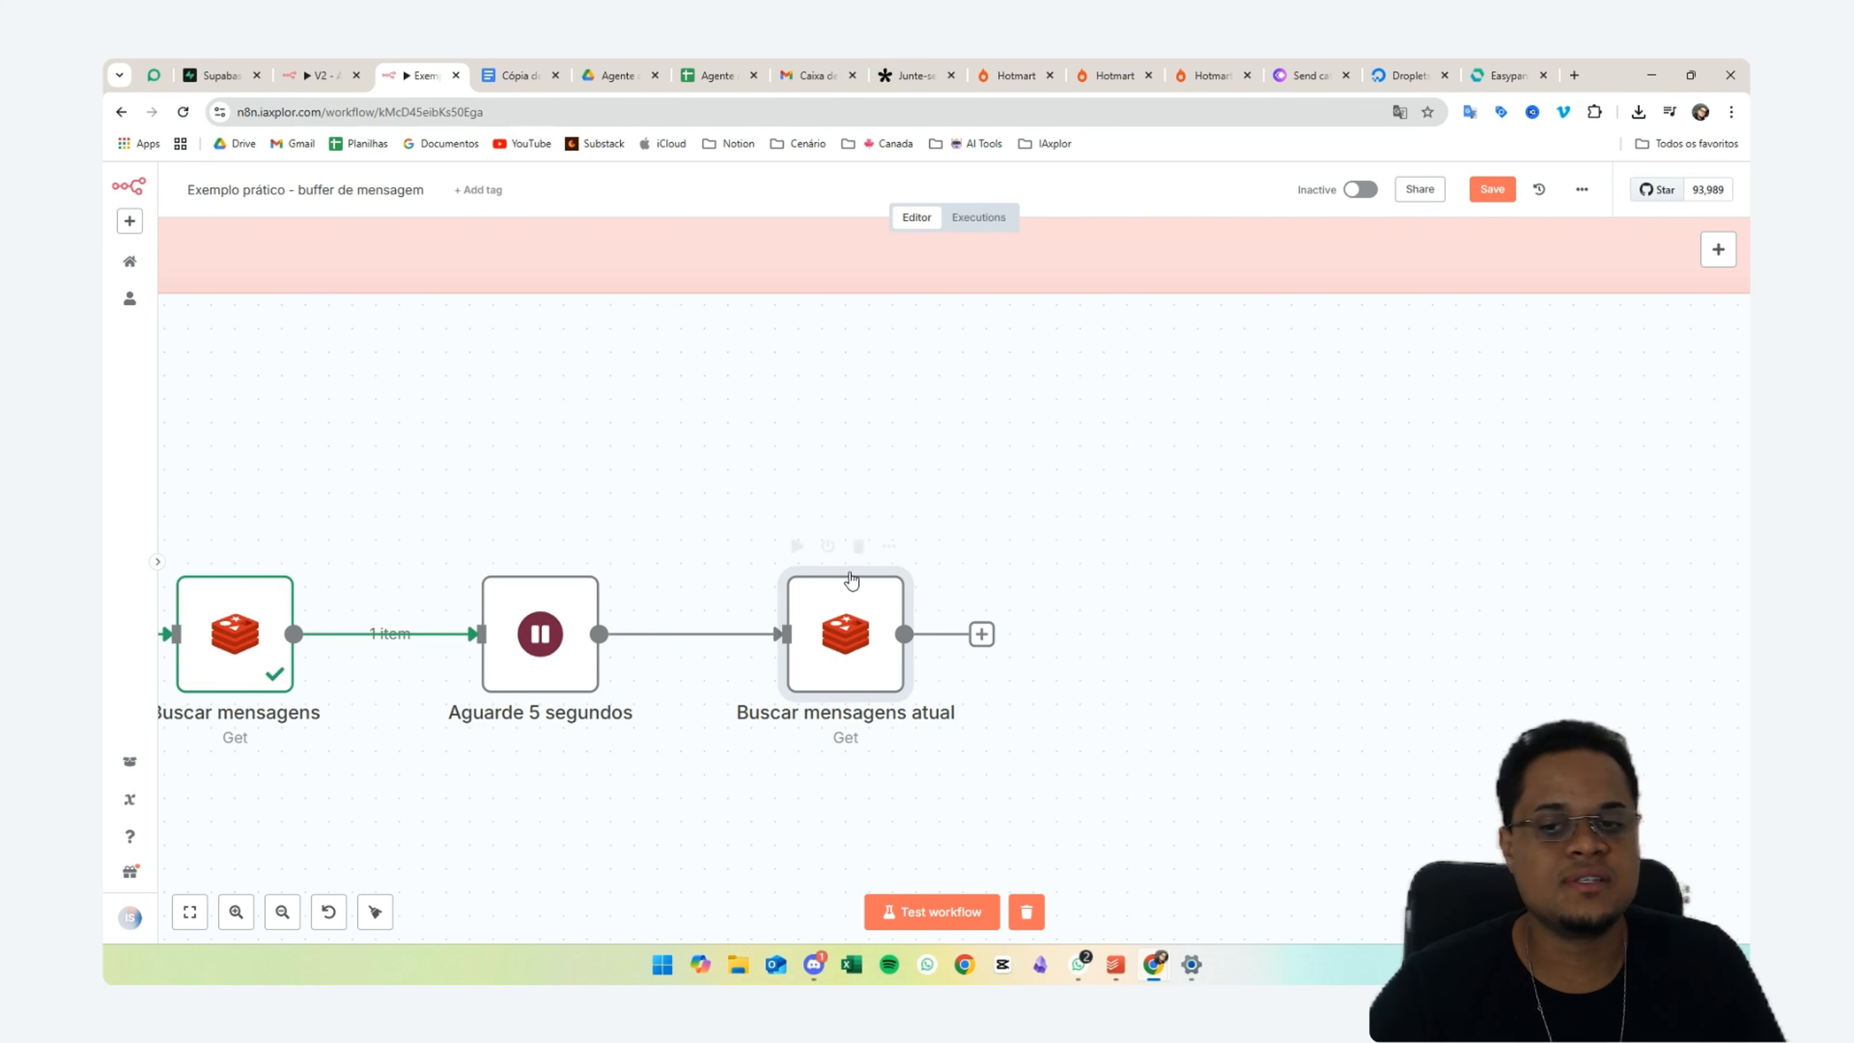
left_click(982, 634)
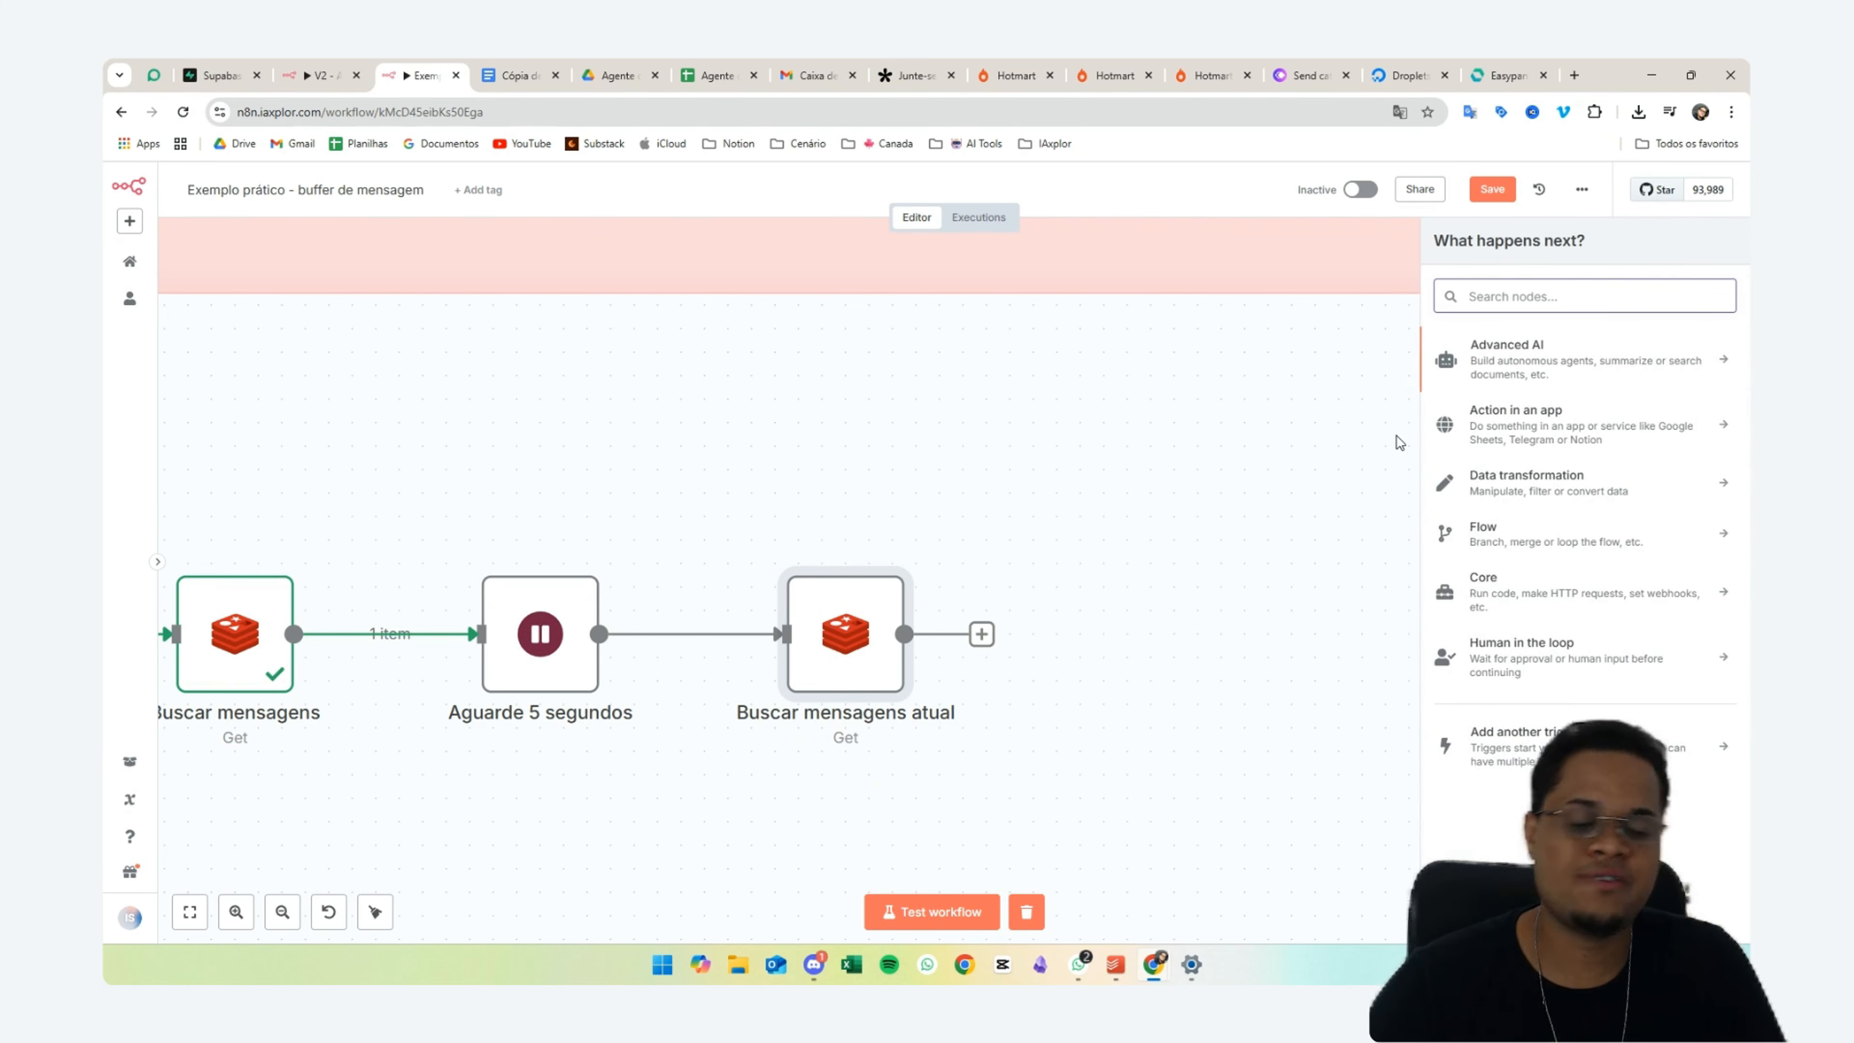
type("if")
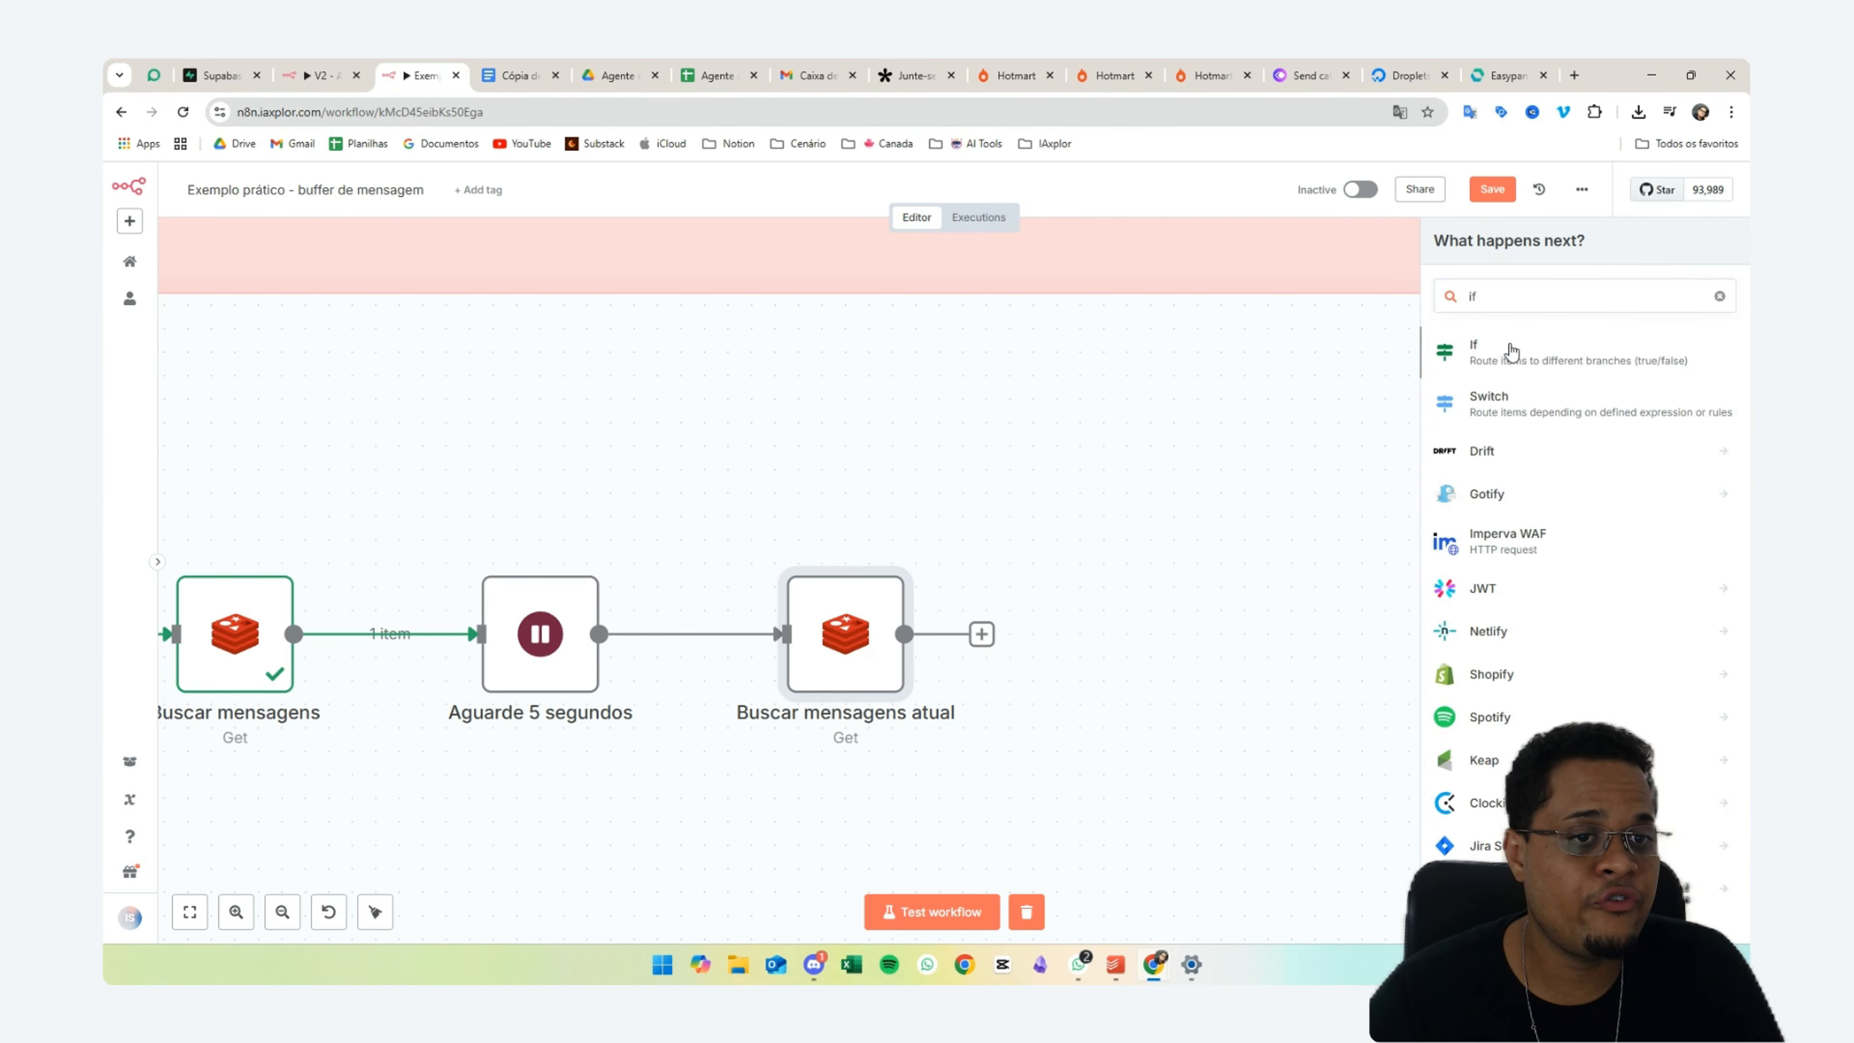
left_click(1511, 352)
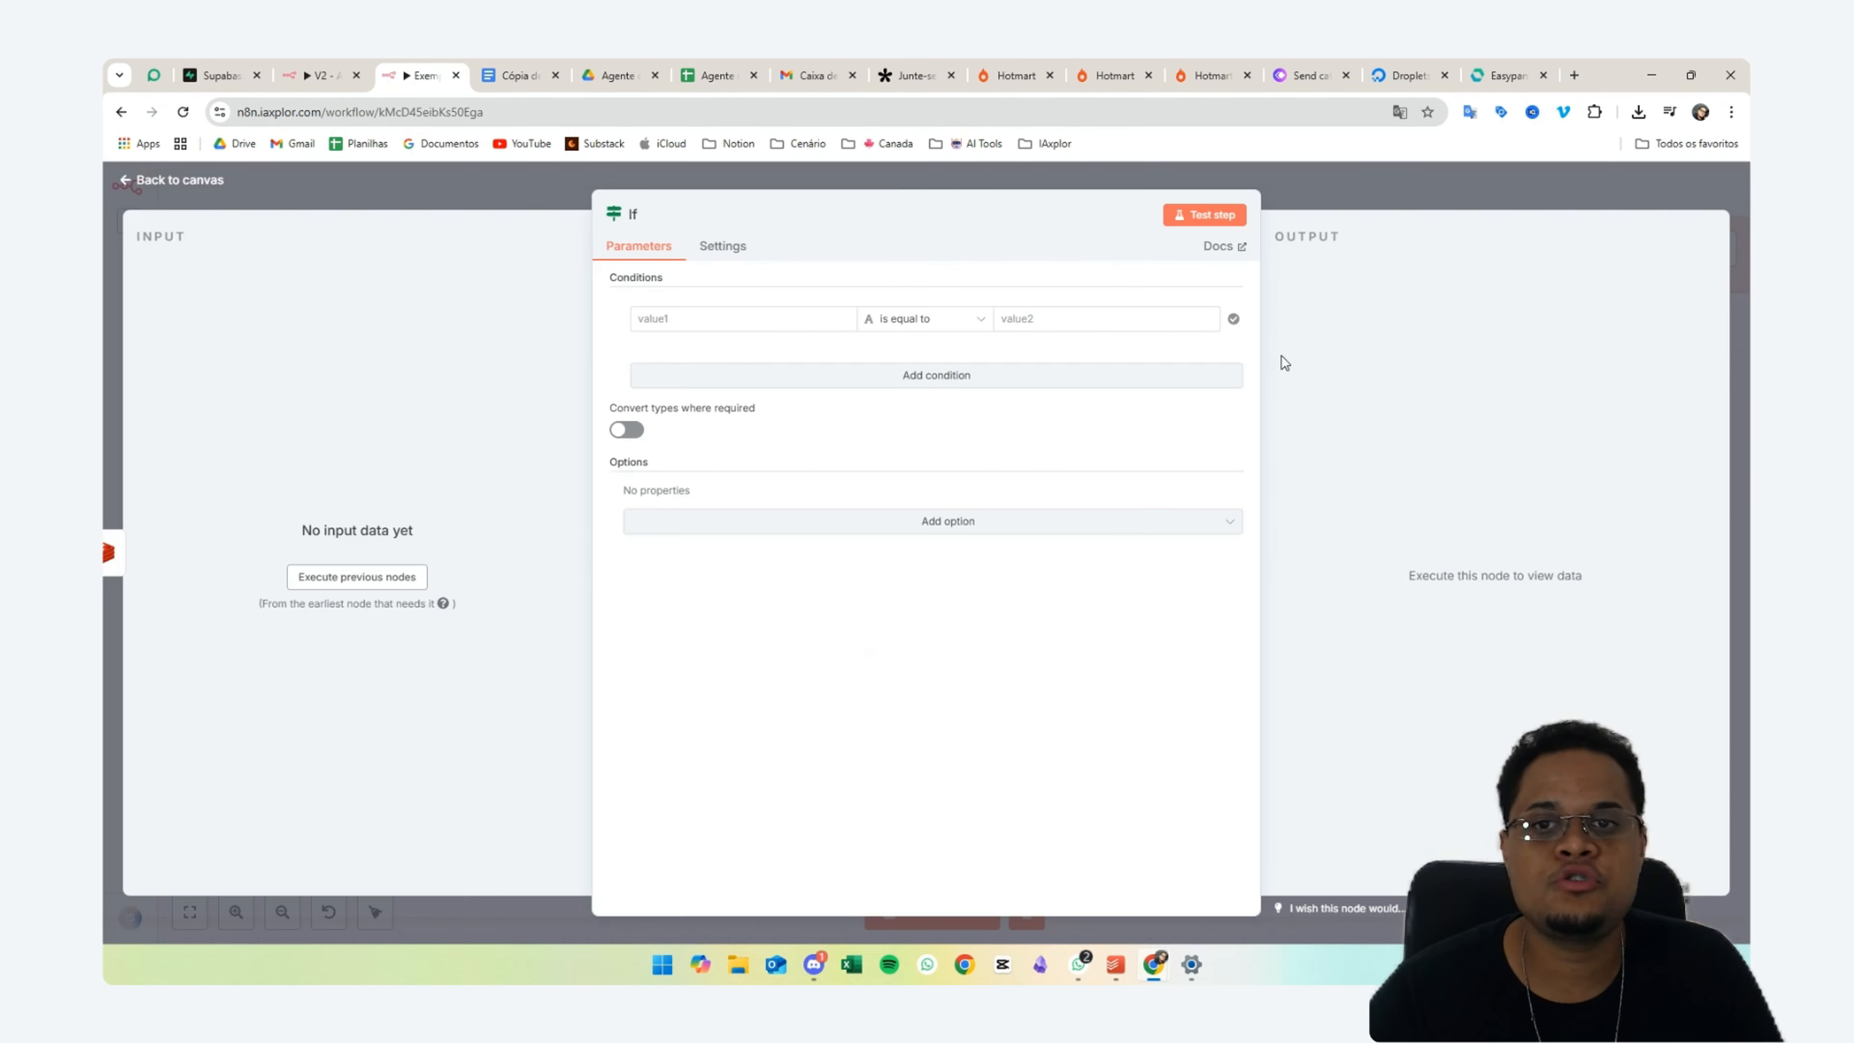
left_click(727, 323)
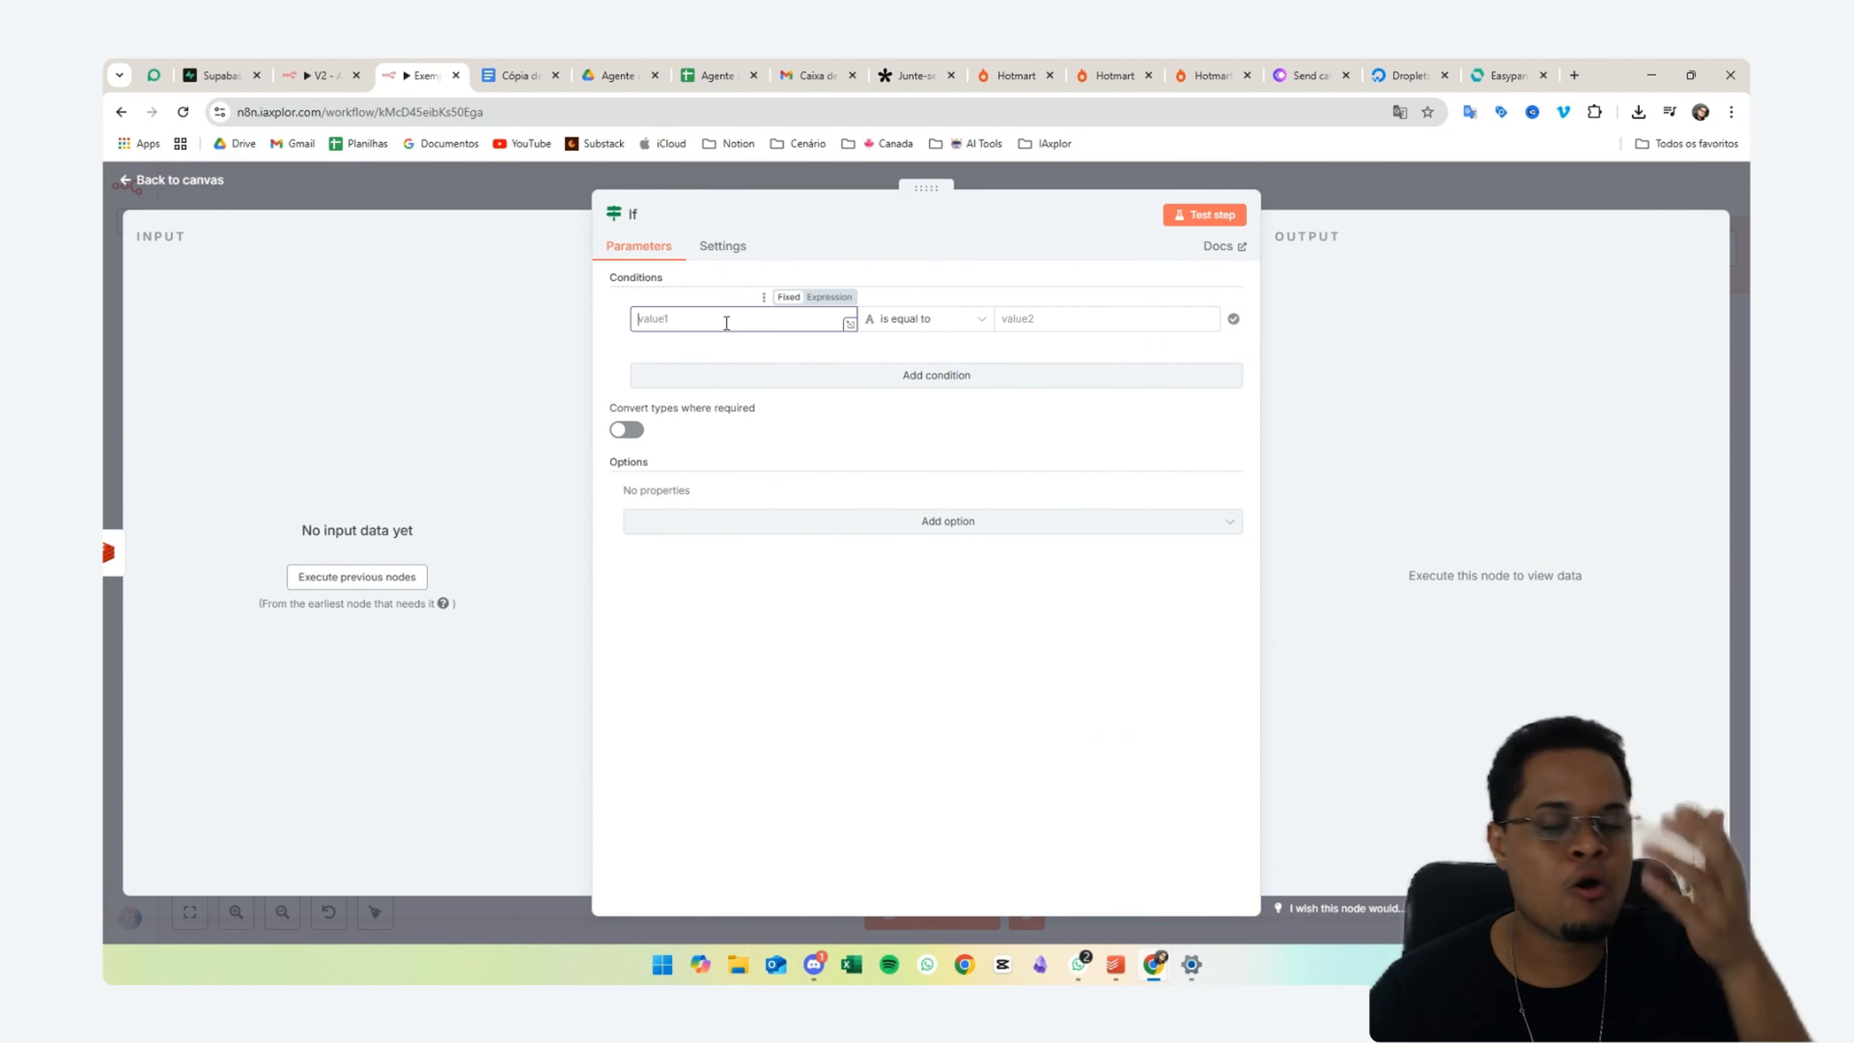
- Rename the If node as "O usuário finalizou o envio de mensagens?" and return to the canvas
left_click(635, 214)
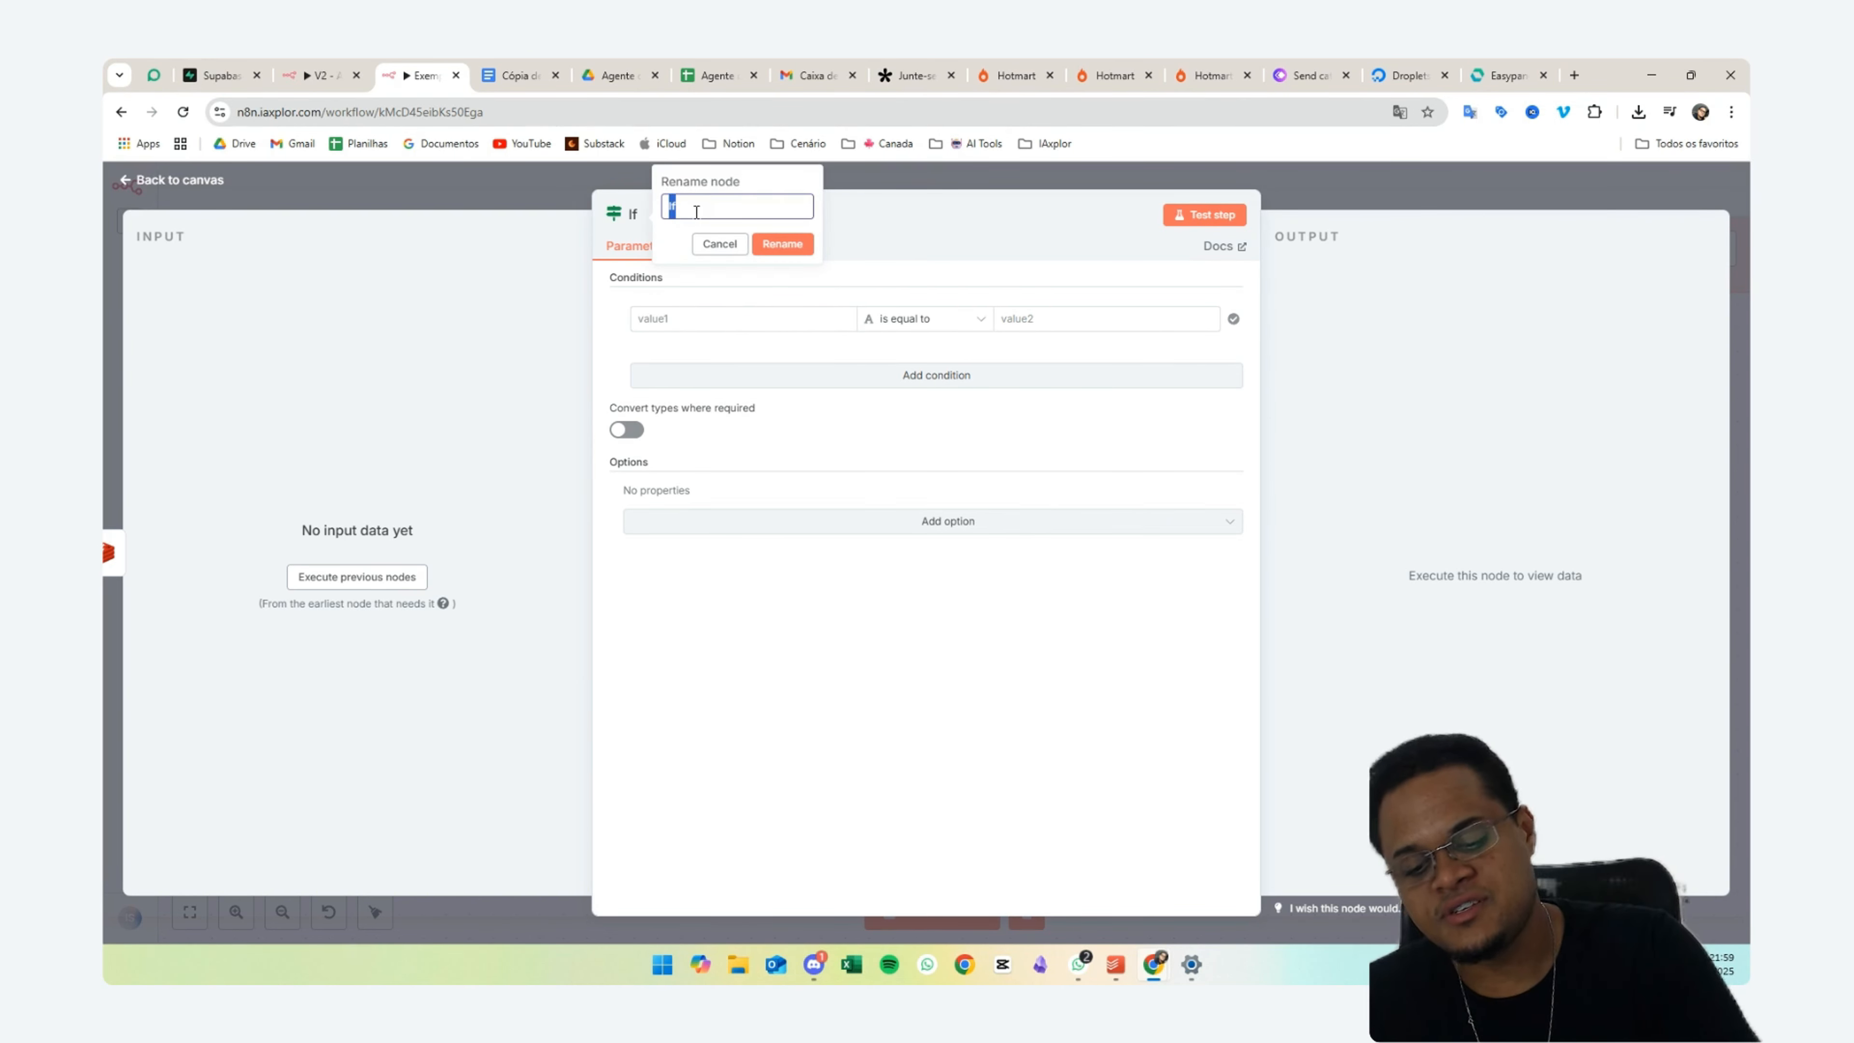
type("U")
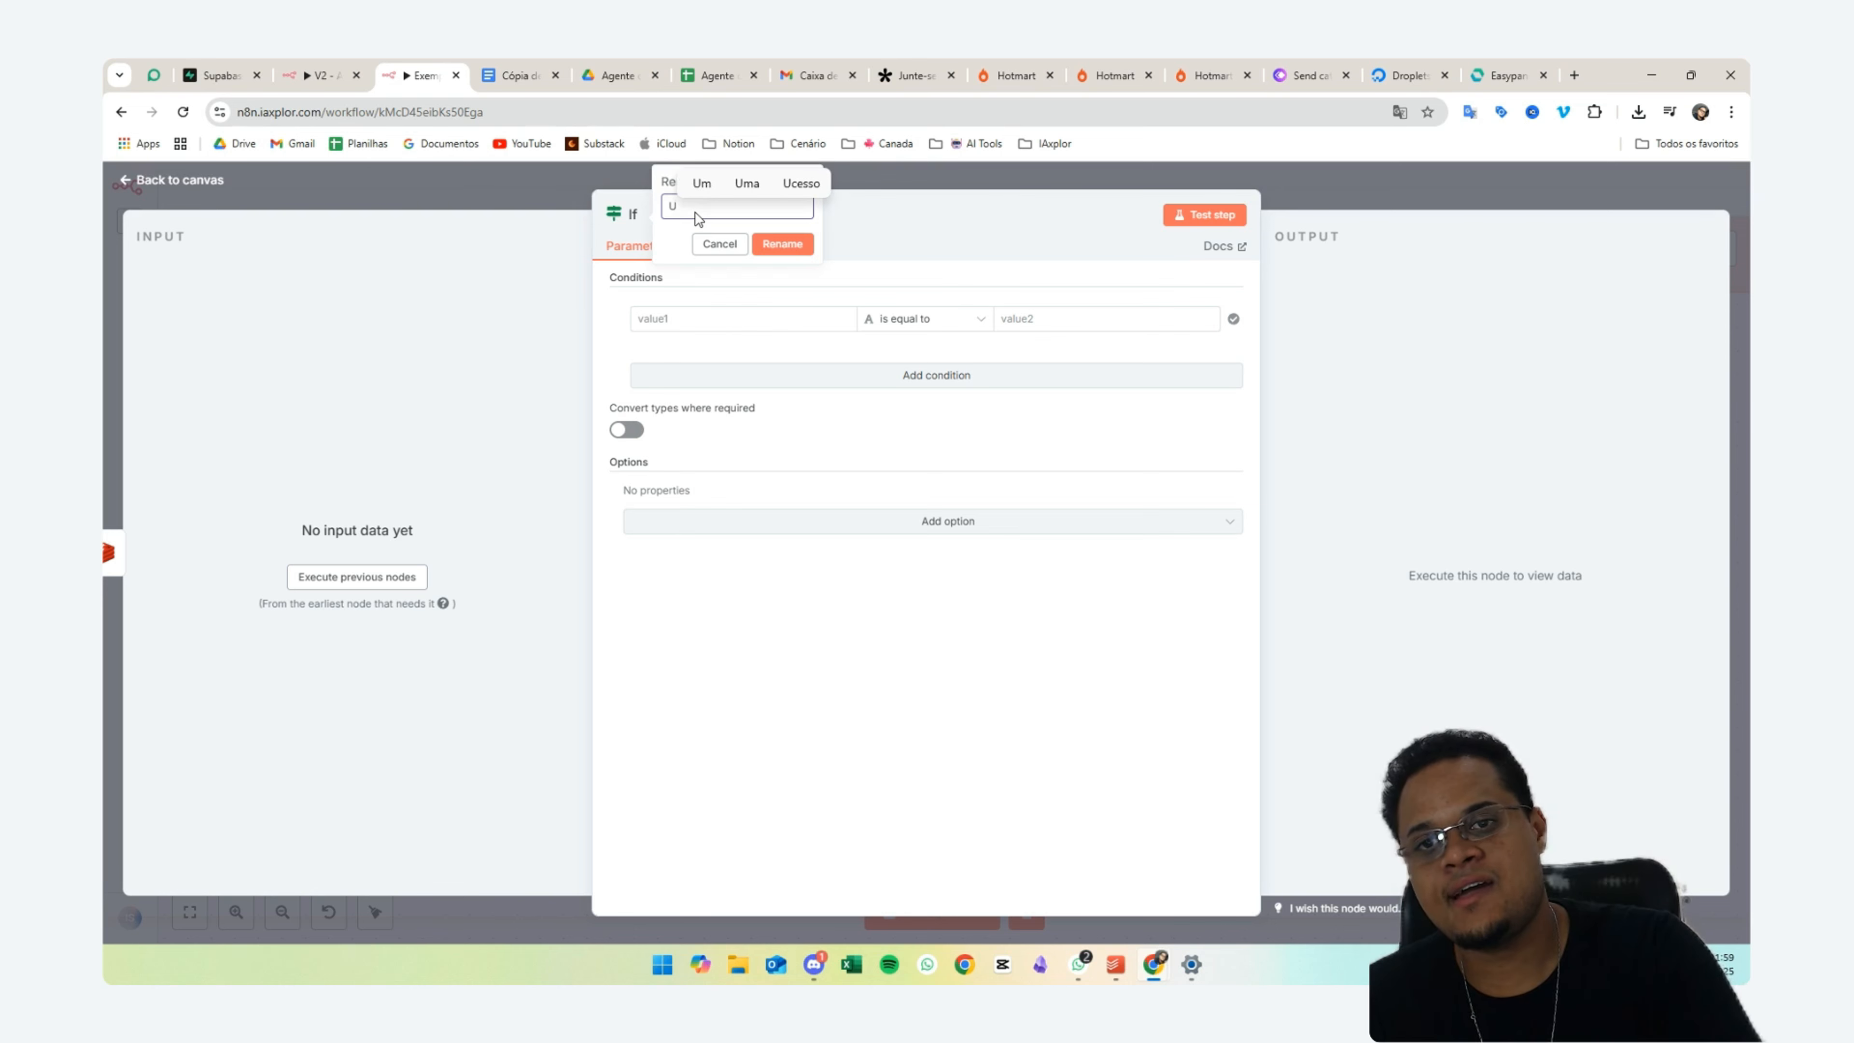
key("BackSpace")
type("O usu")
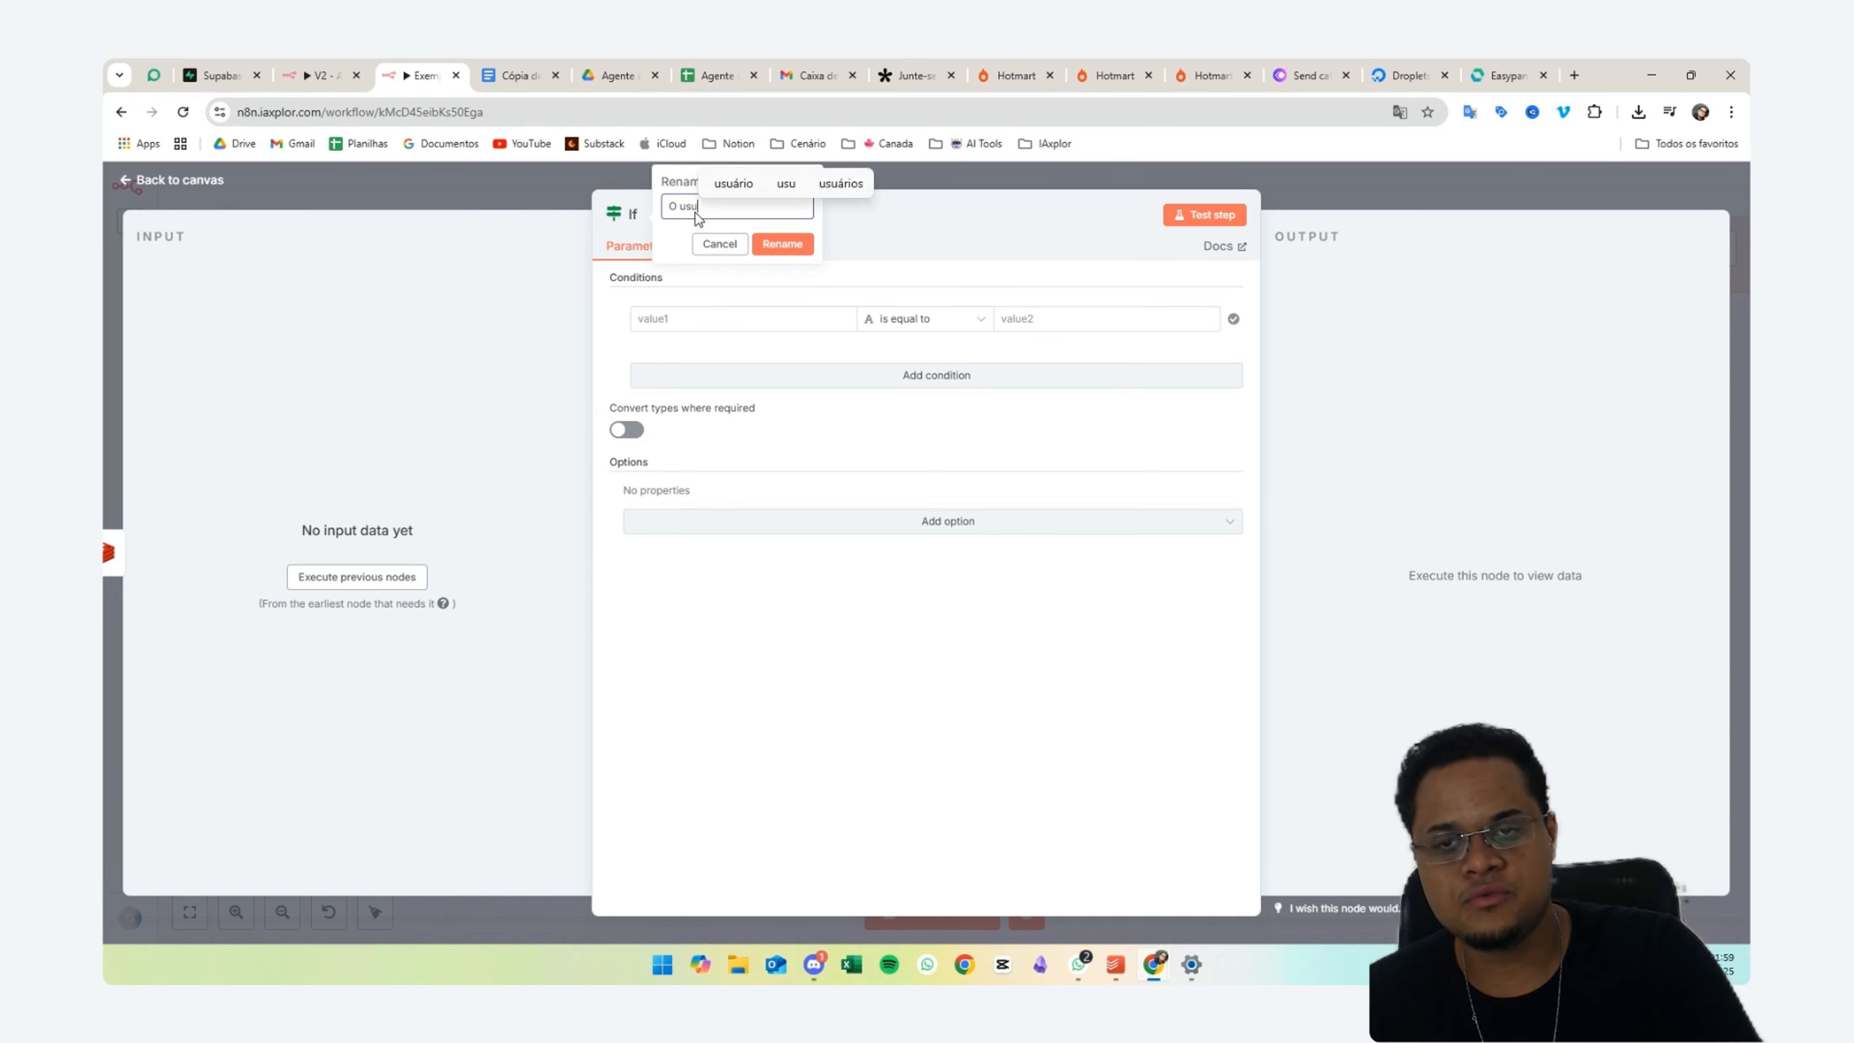
type("ário")
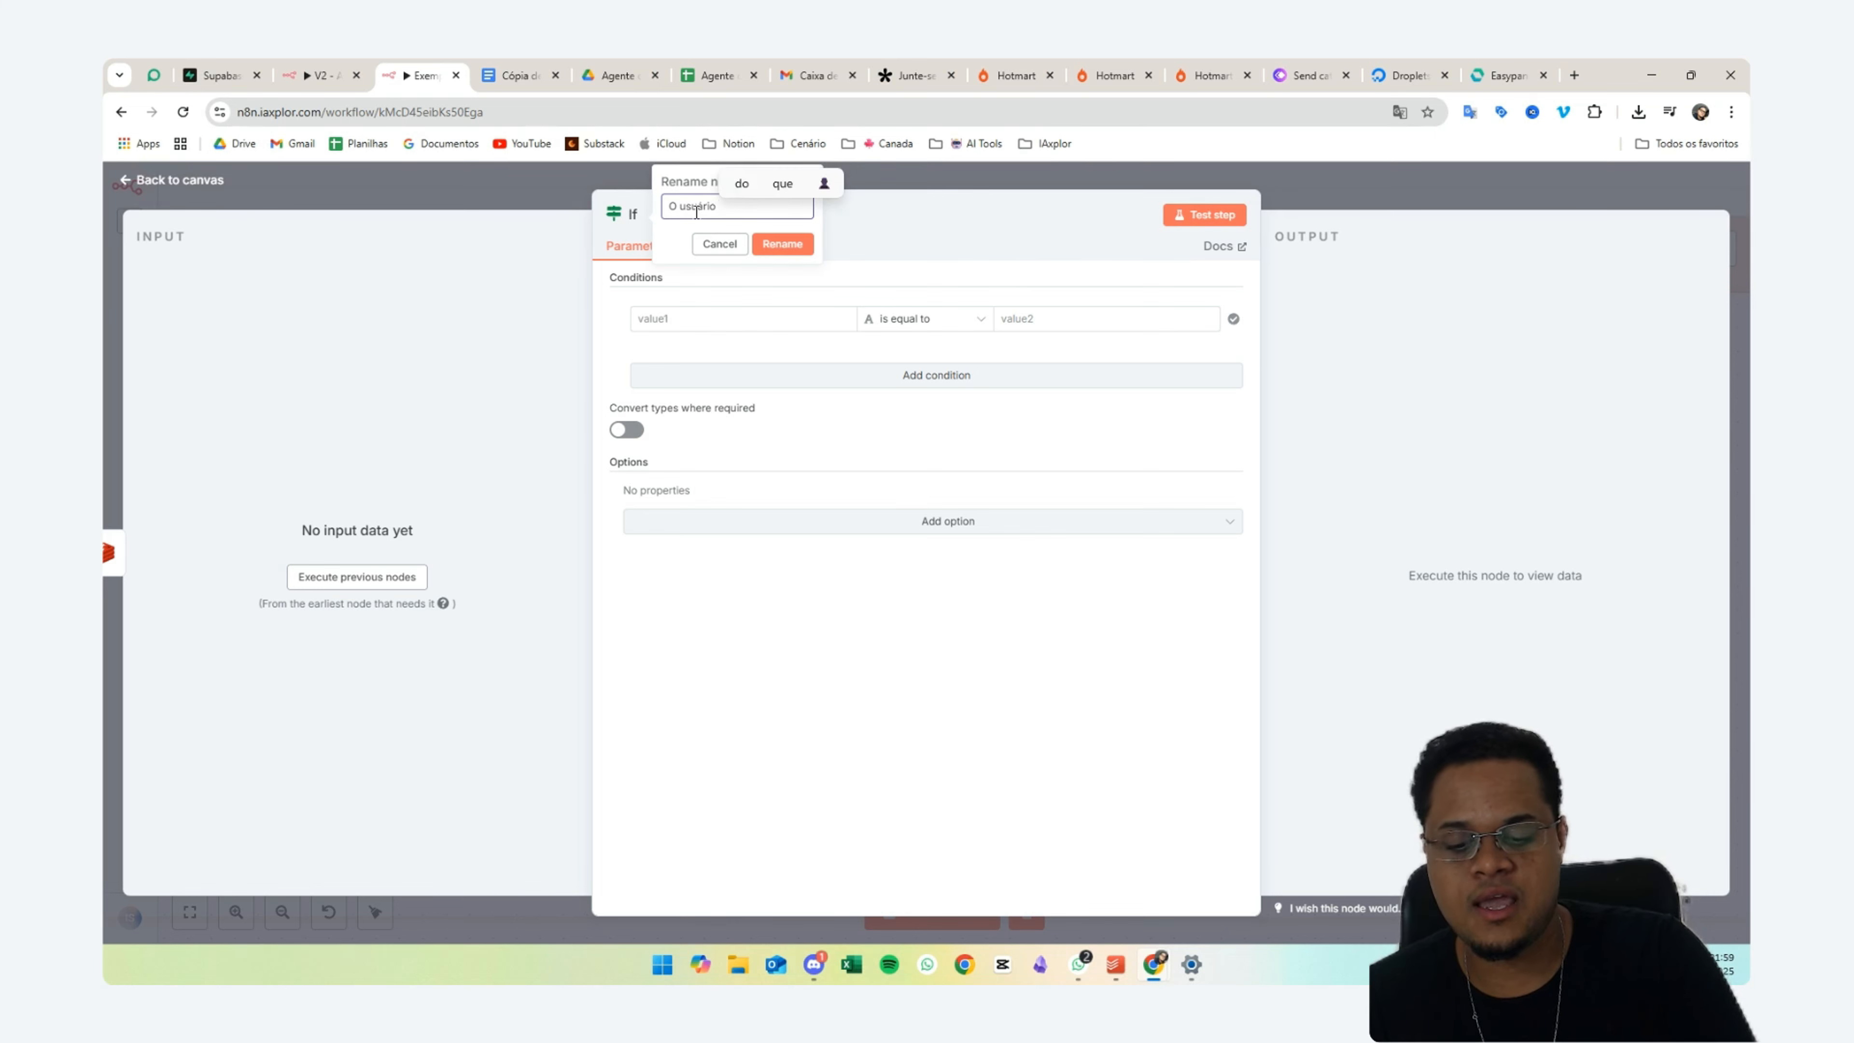
type(" finalizou")
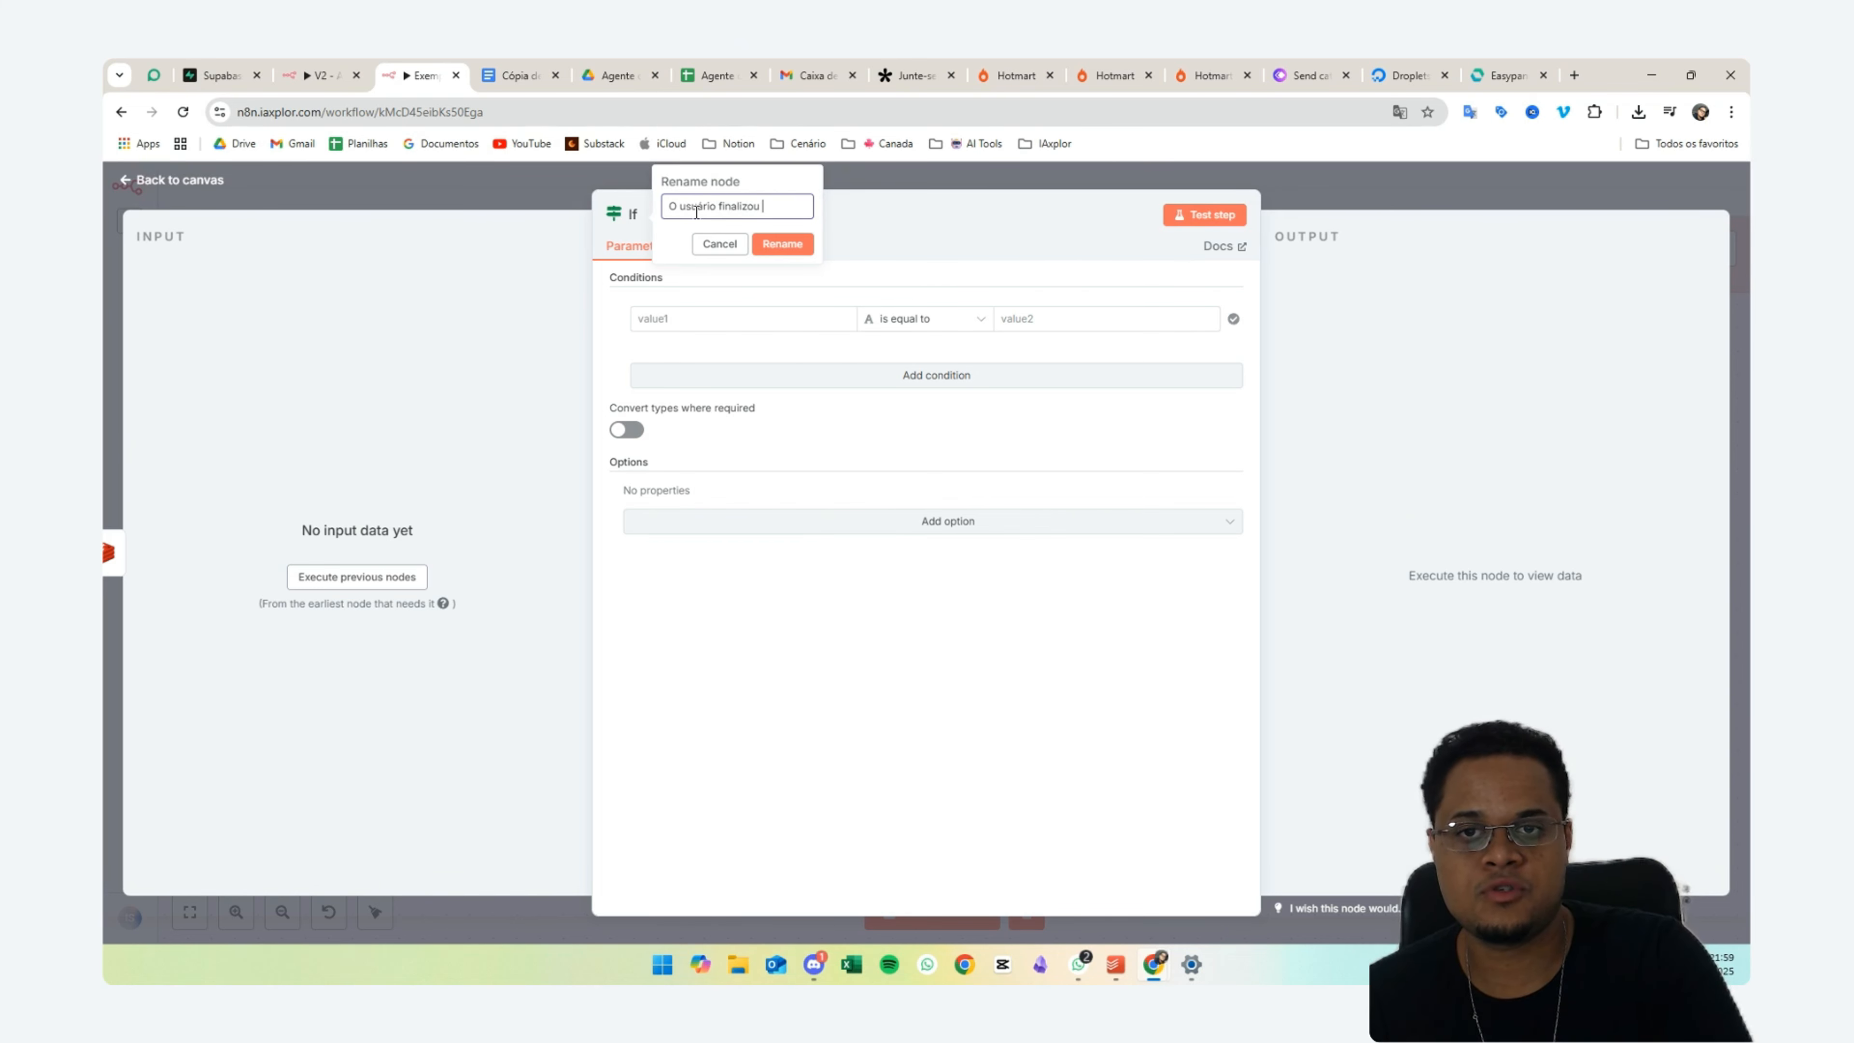
type(" o envio demensage")
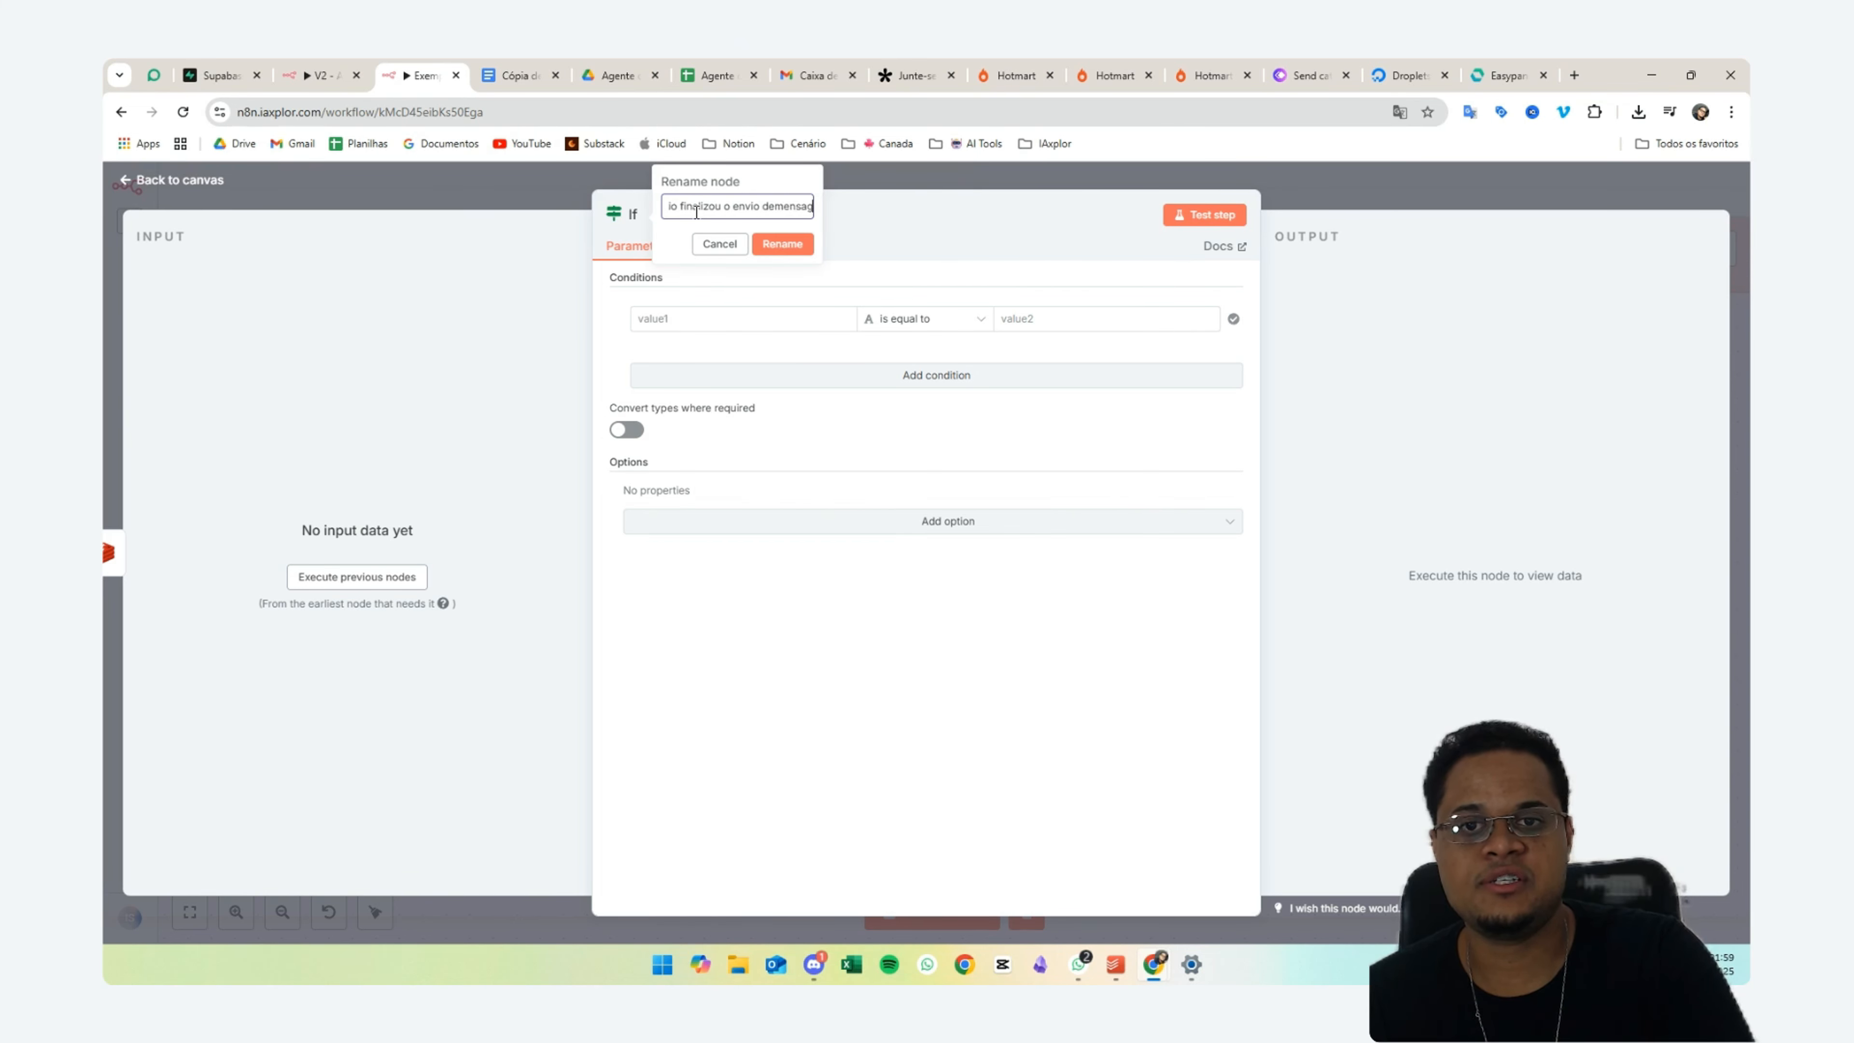
key("BackSpace")
key("BackSpace")
key("BackSpace")
key("BackSpace")
key("BackSpace")
key("BackSpace")
key("BackSpace")
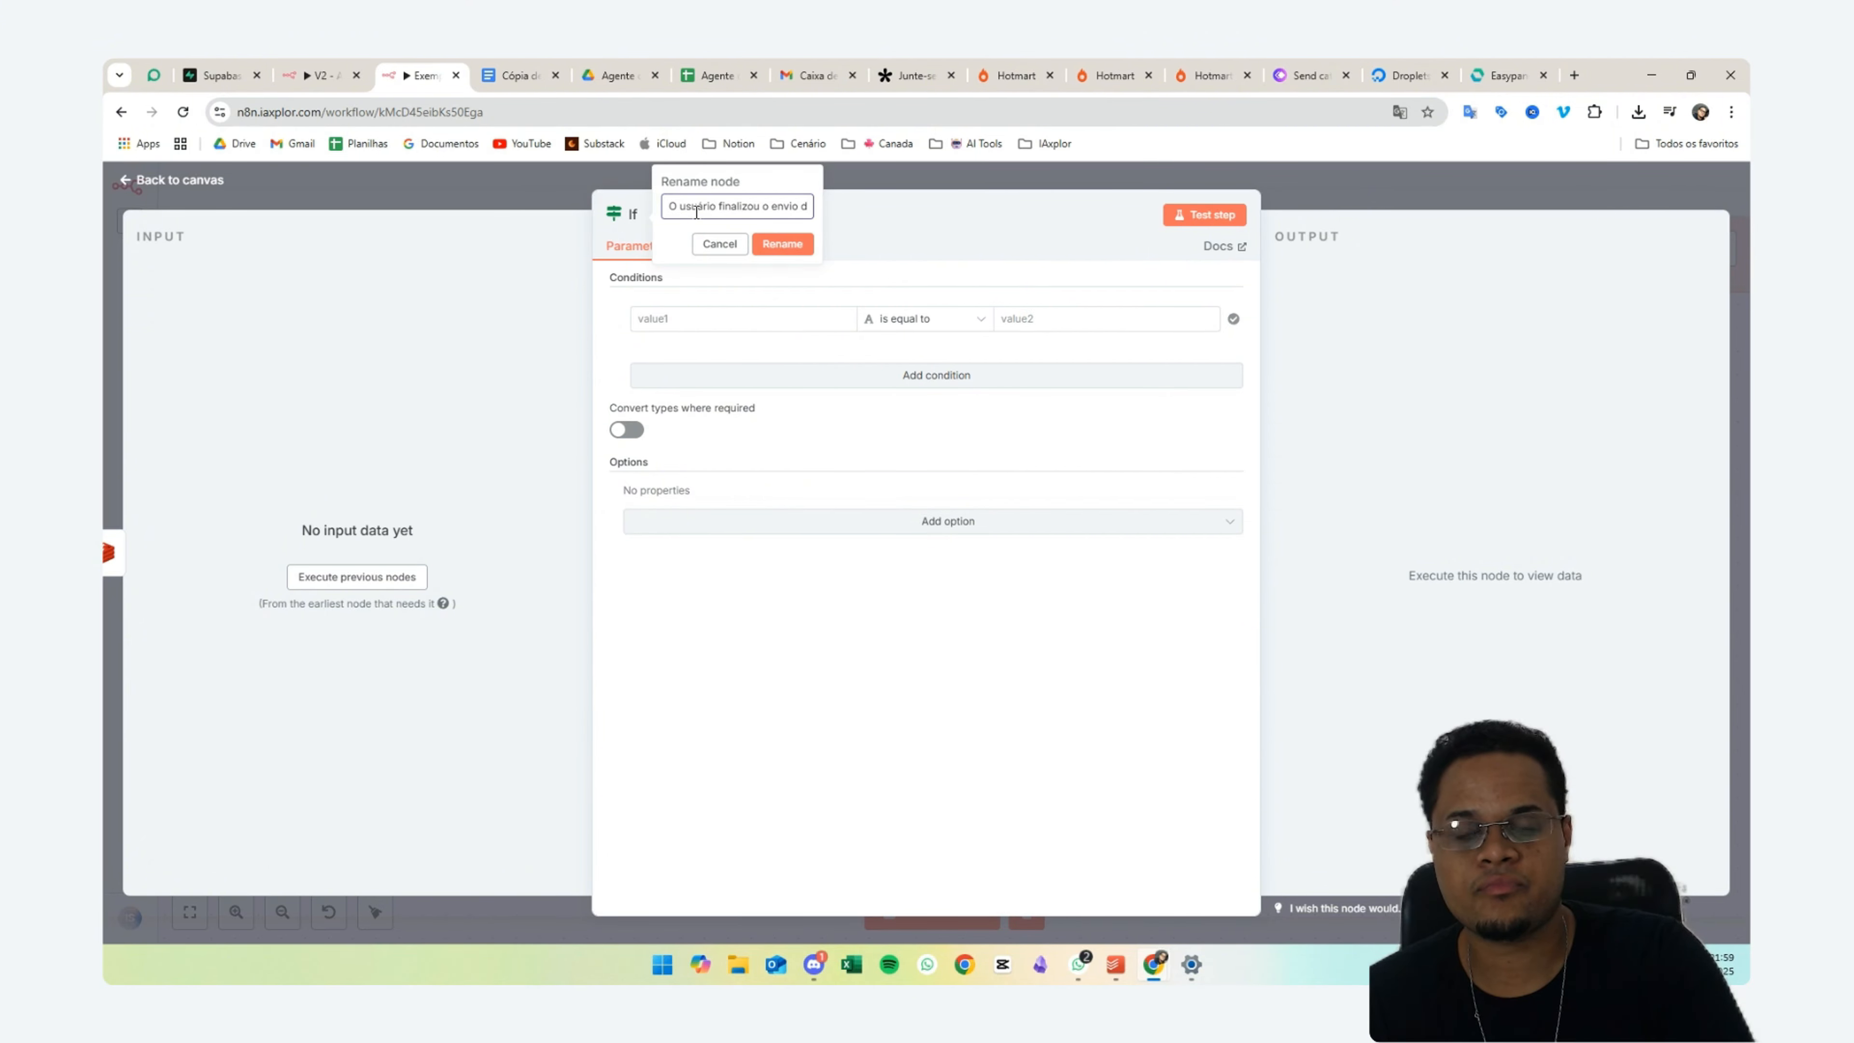
type("mensagens")
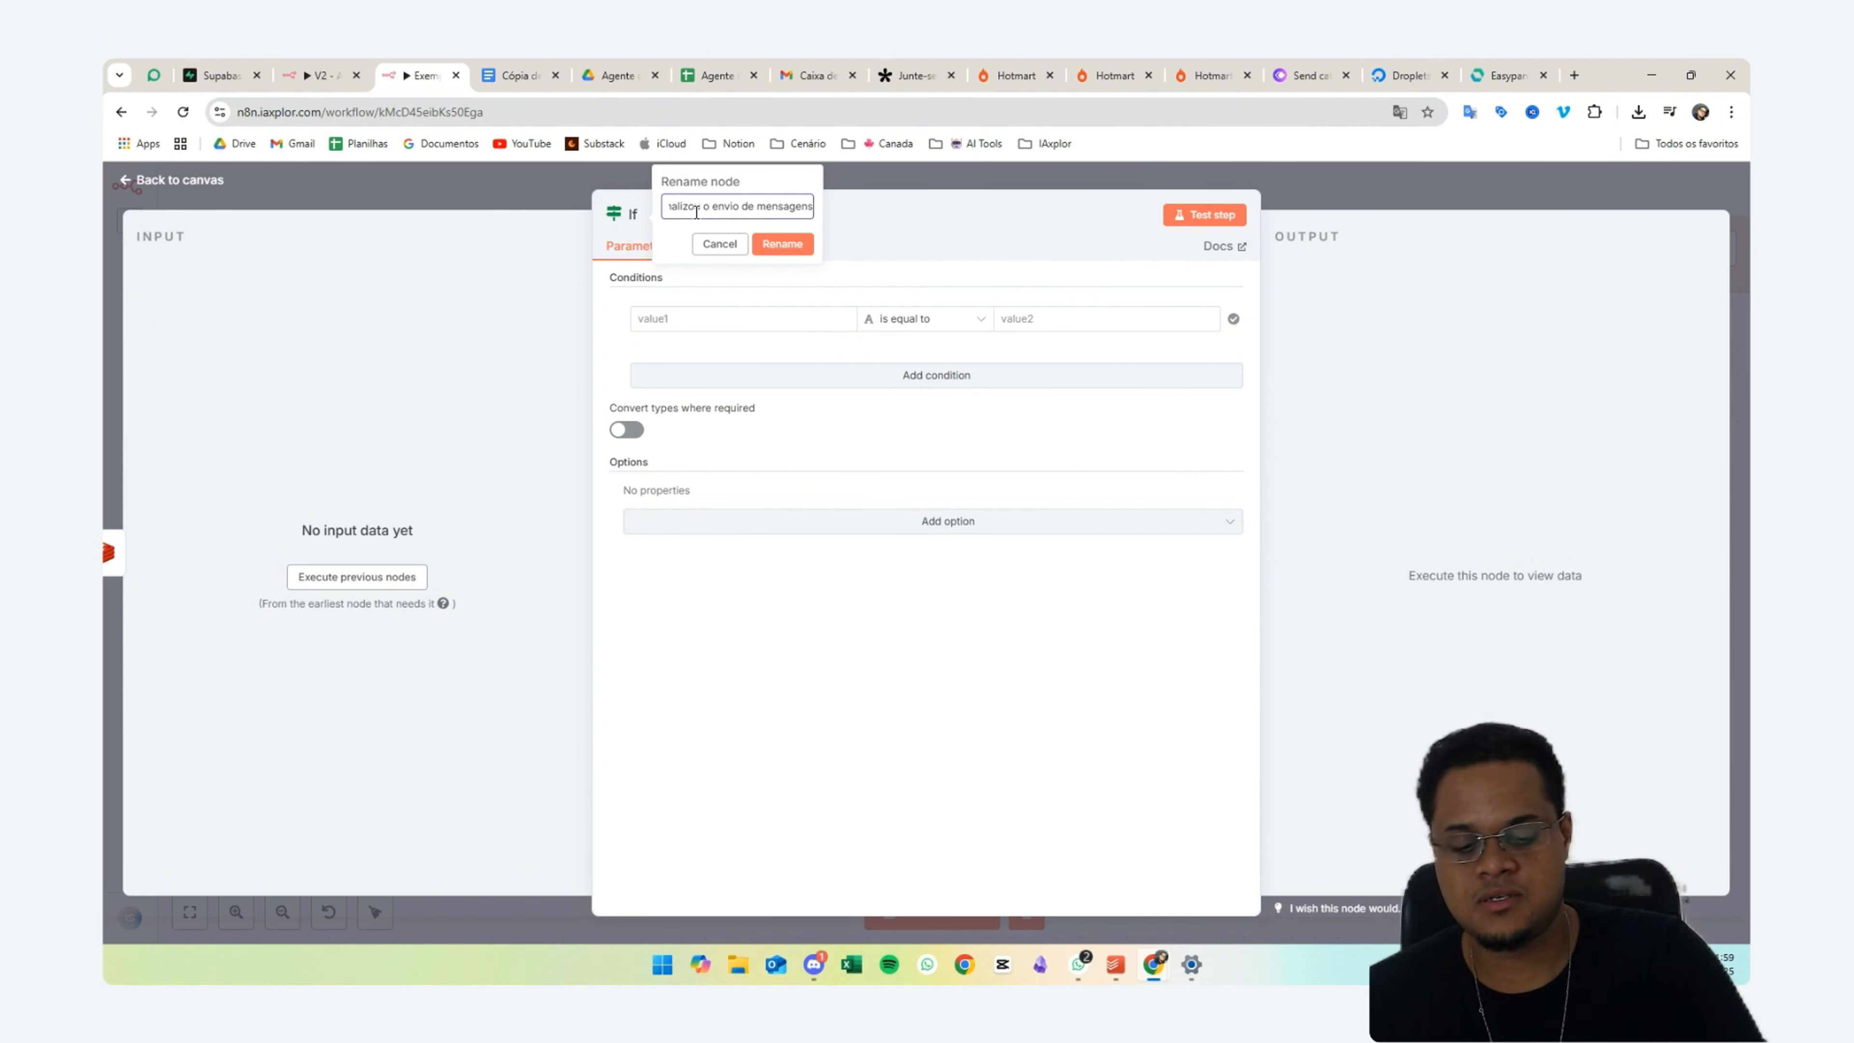
type("?")
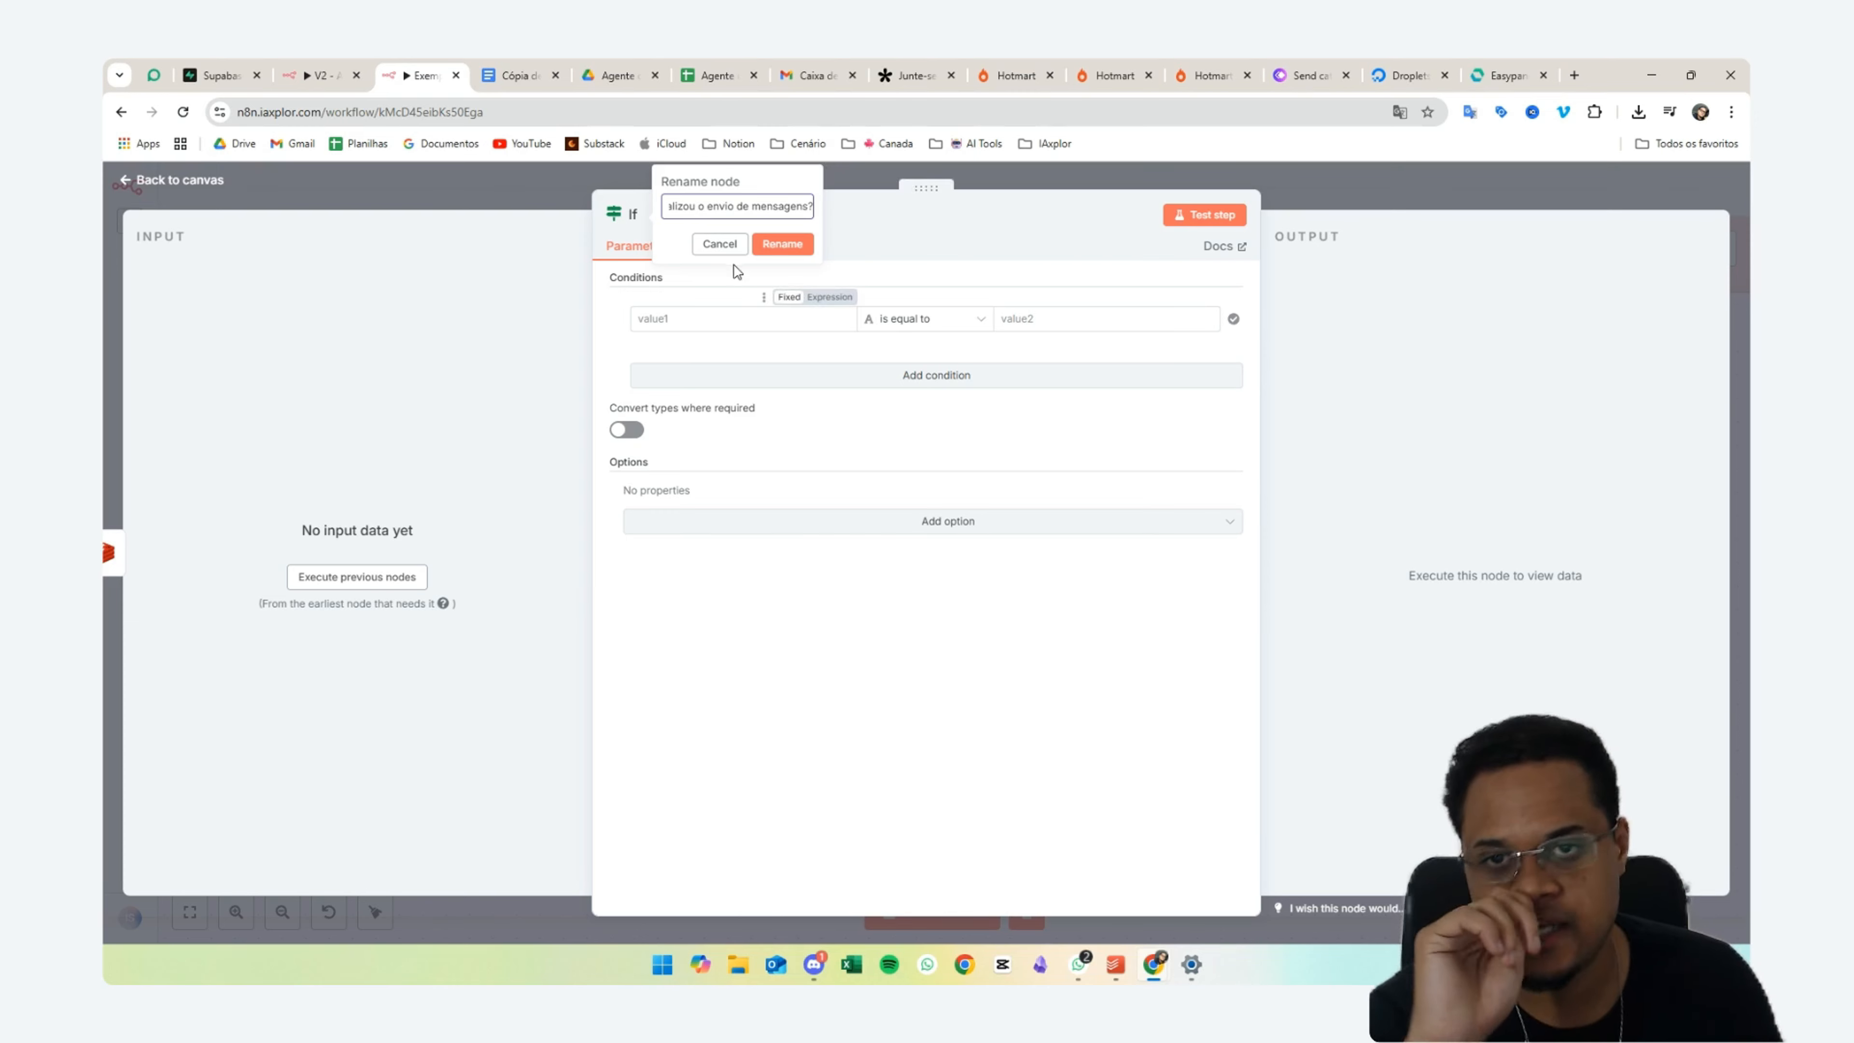
left_click(783, 245)
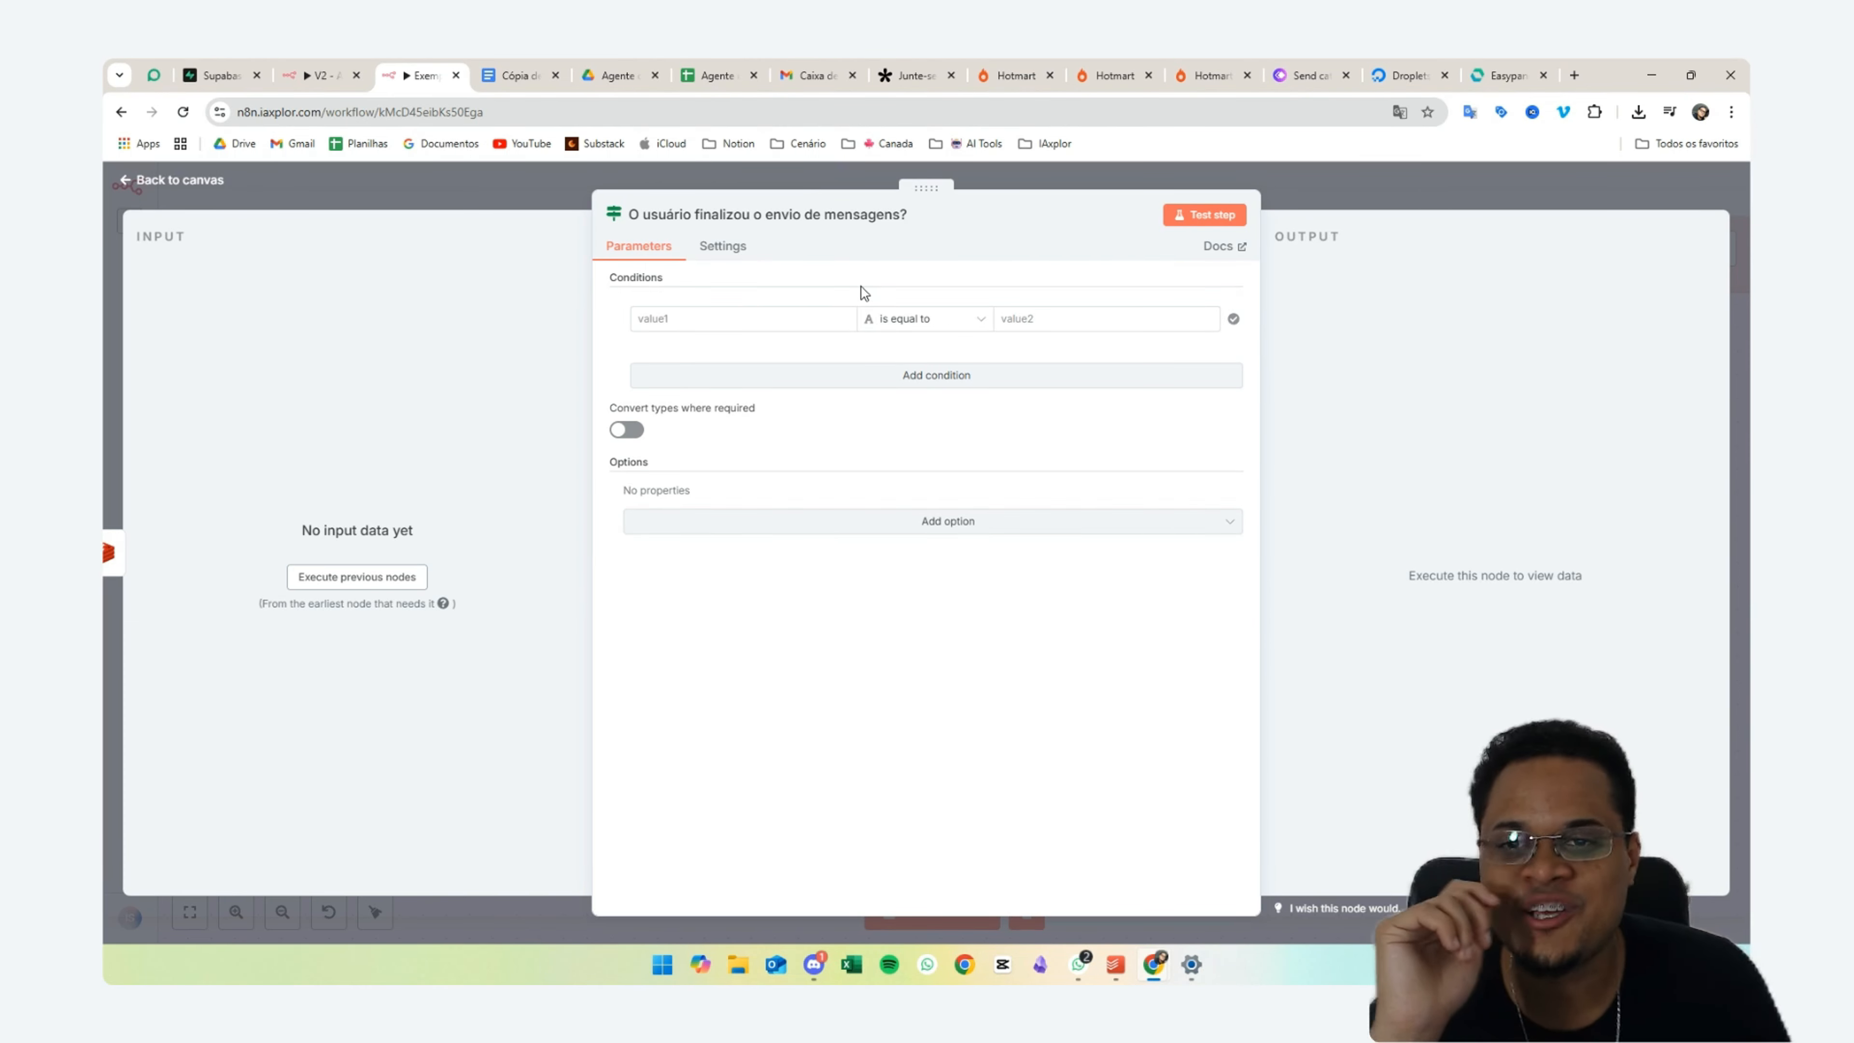
left_click(818, 319)
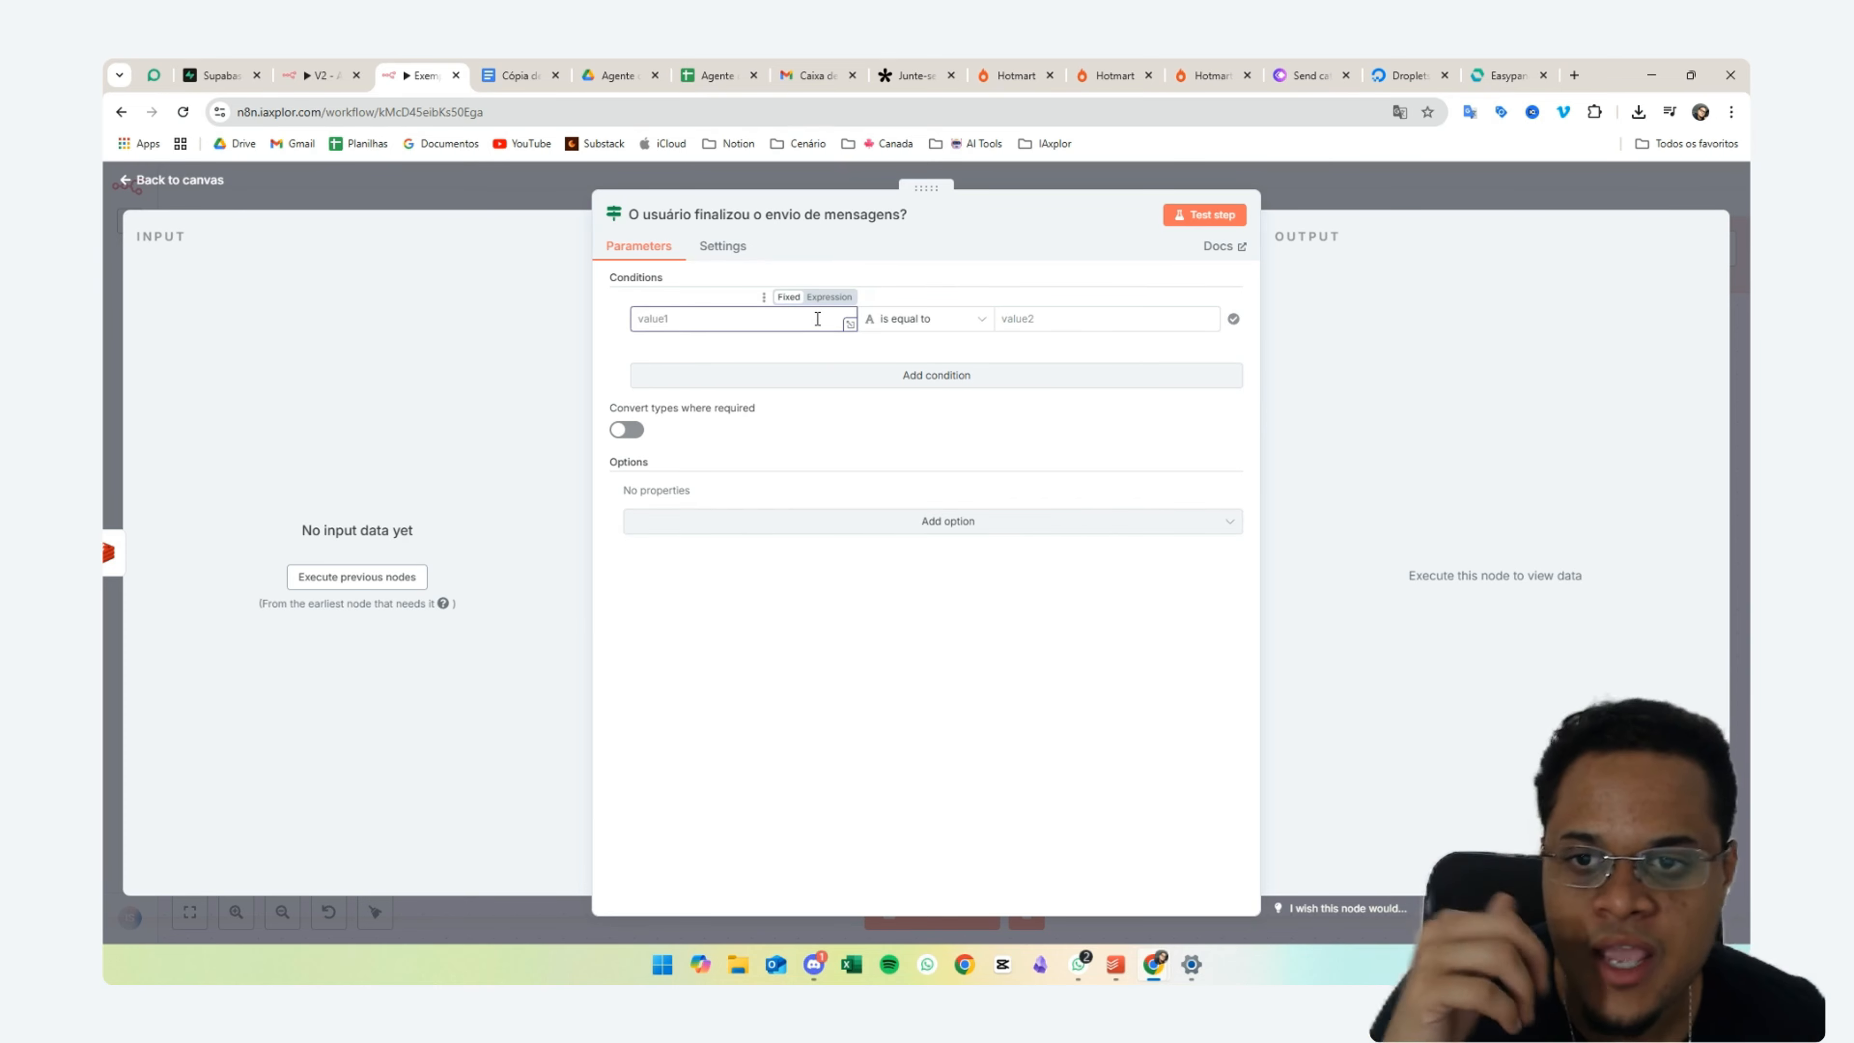
left_click(382, 178)
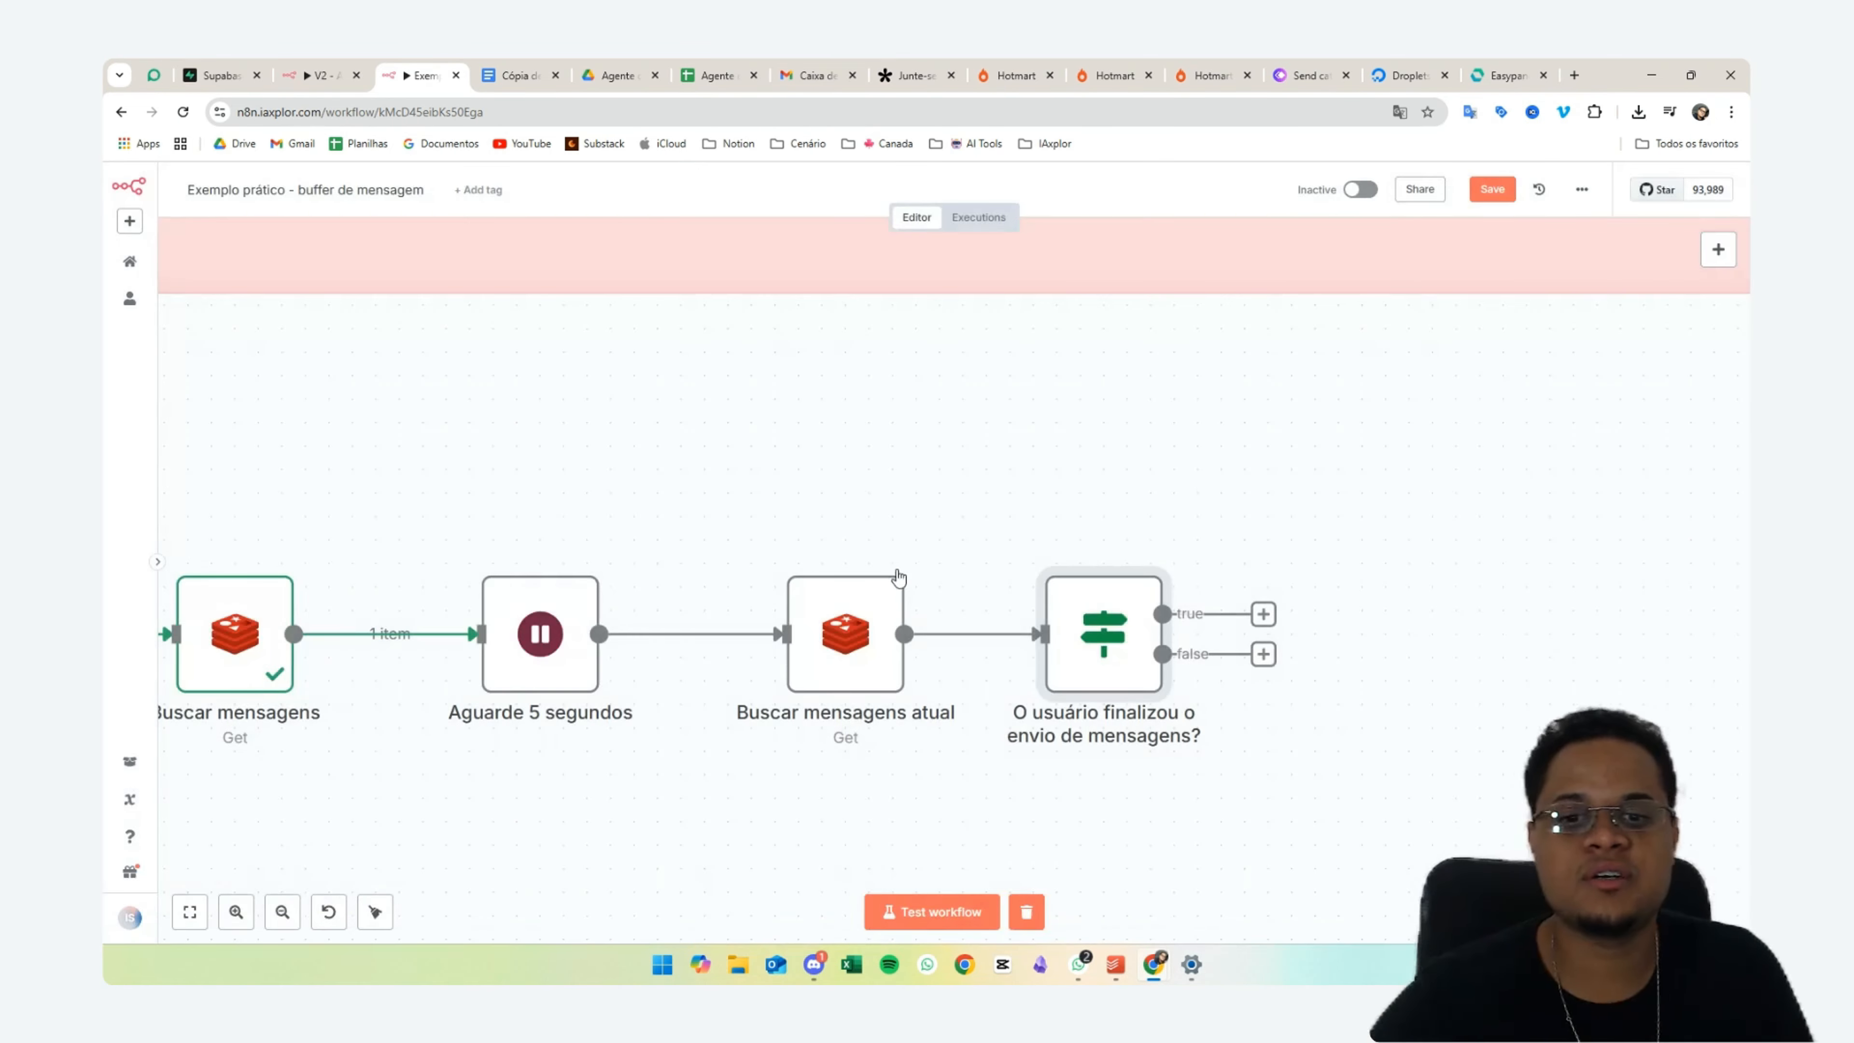
- Compare the Key expression in "Buscar mensagens atual" with the one in "Buscar mensagens"
double_click(847, 652)
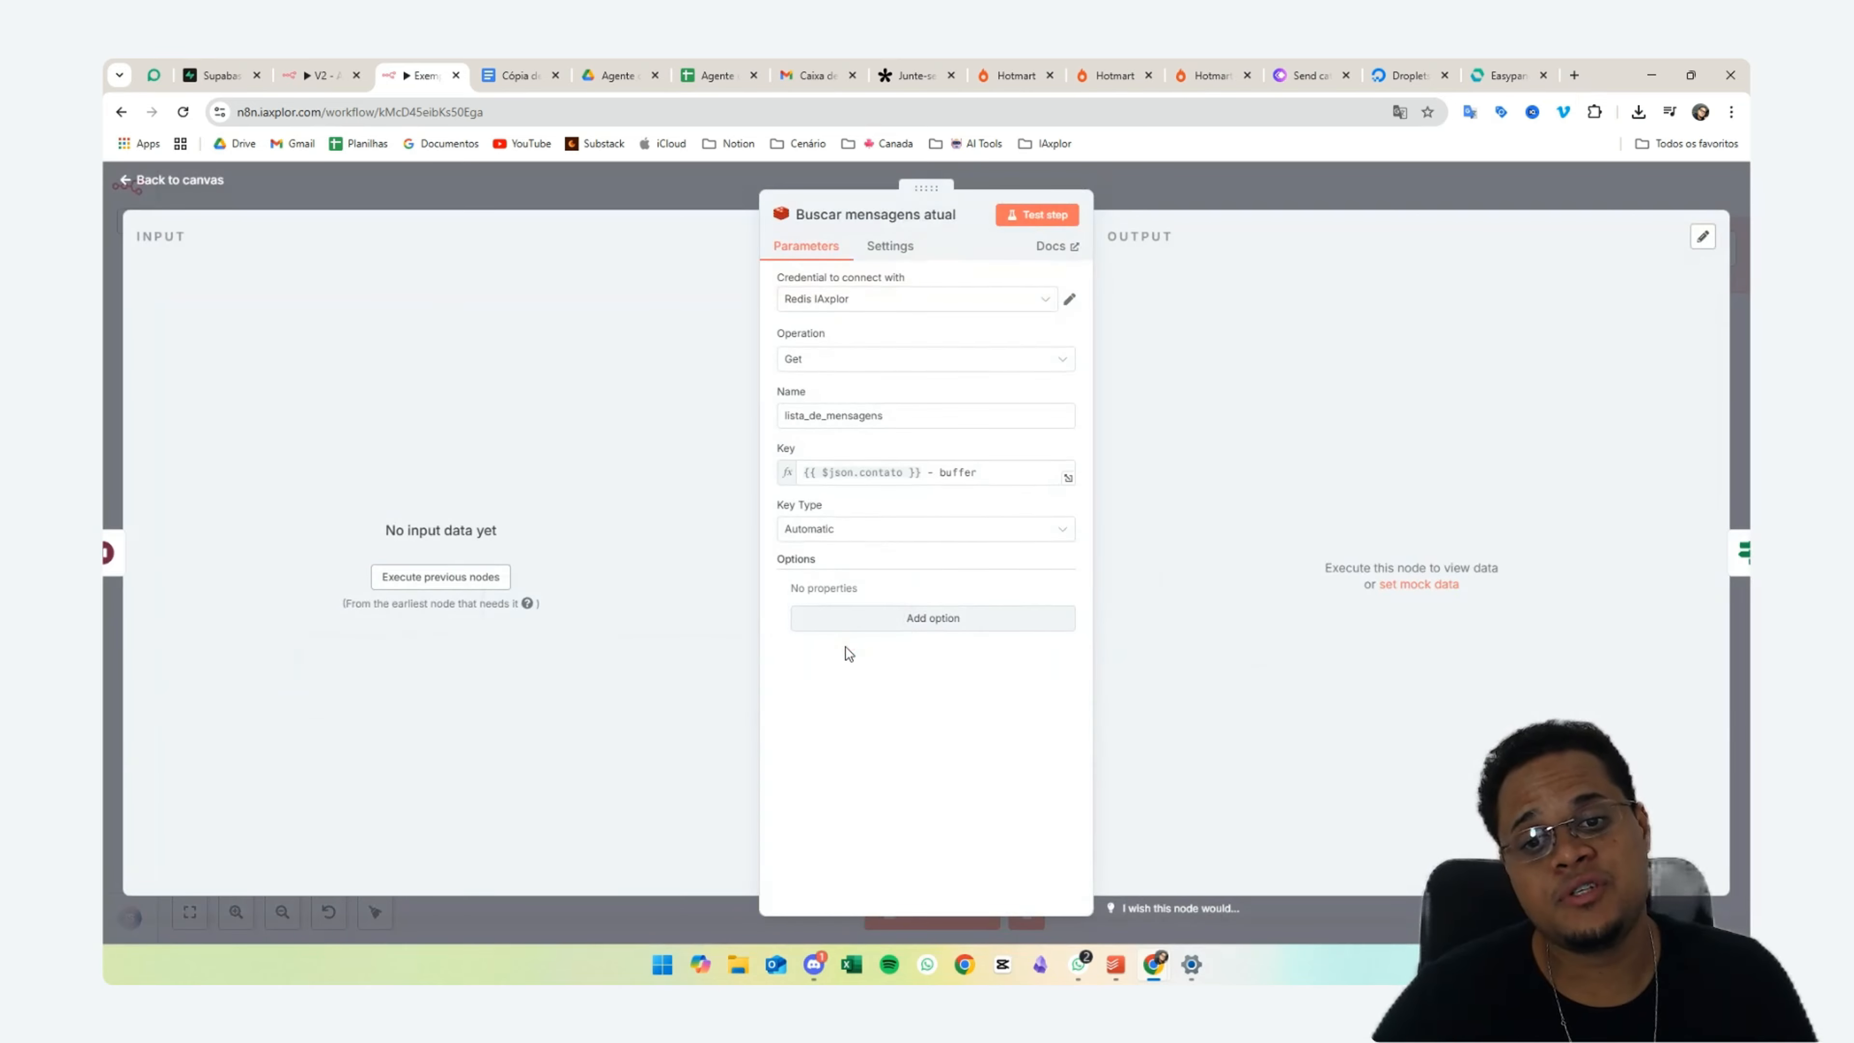
triple_click(1016, 472)
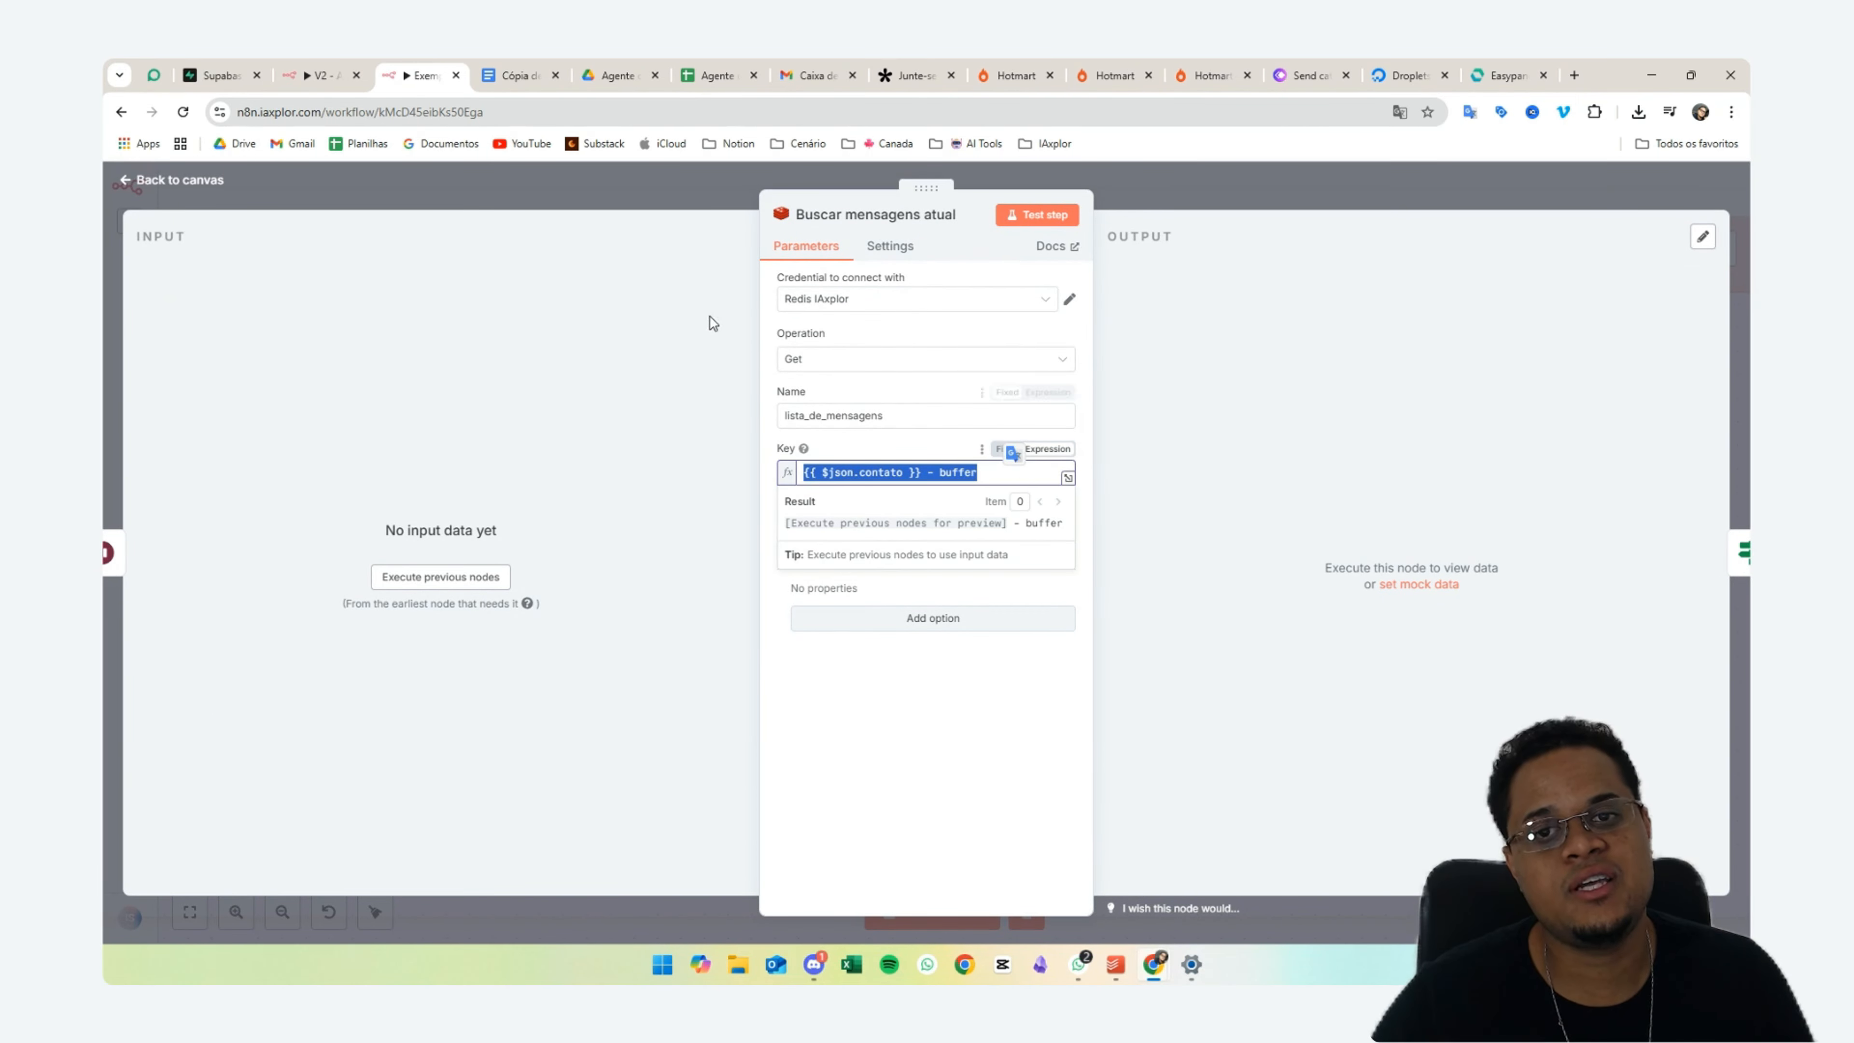
left_click(646, 175)
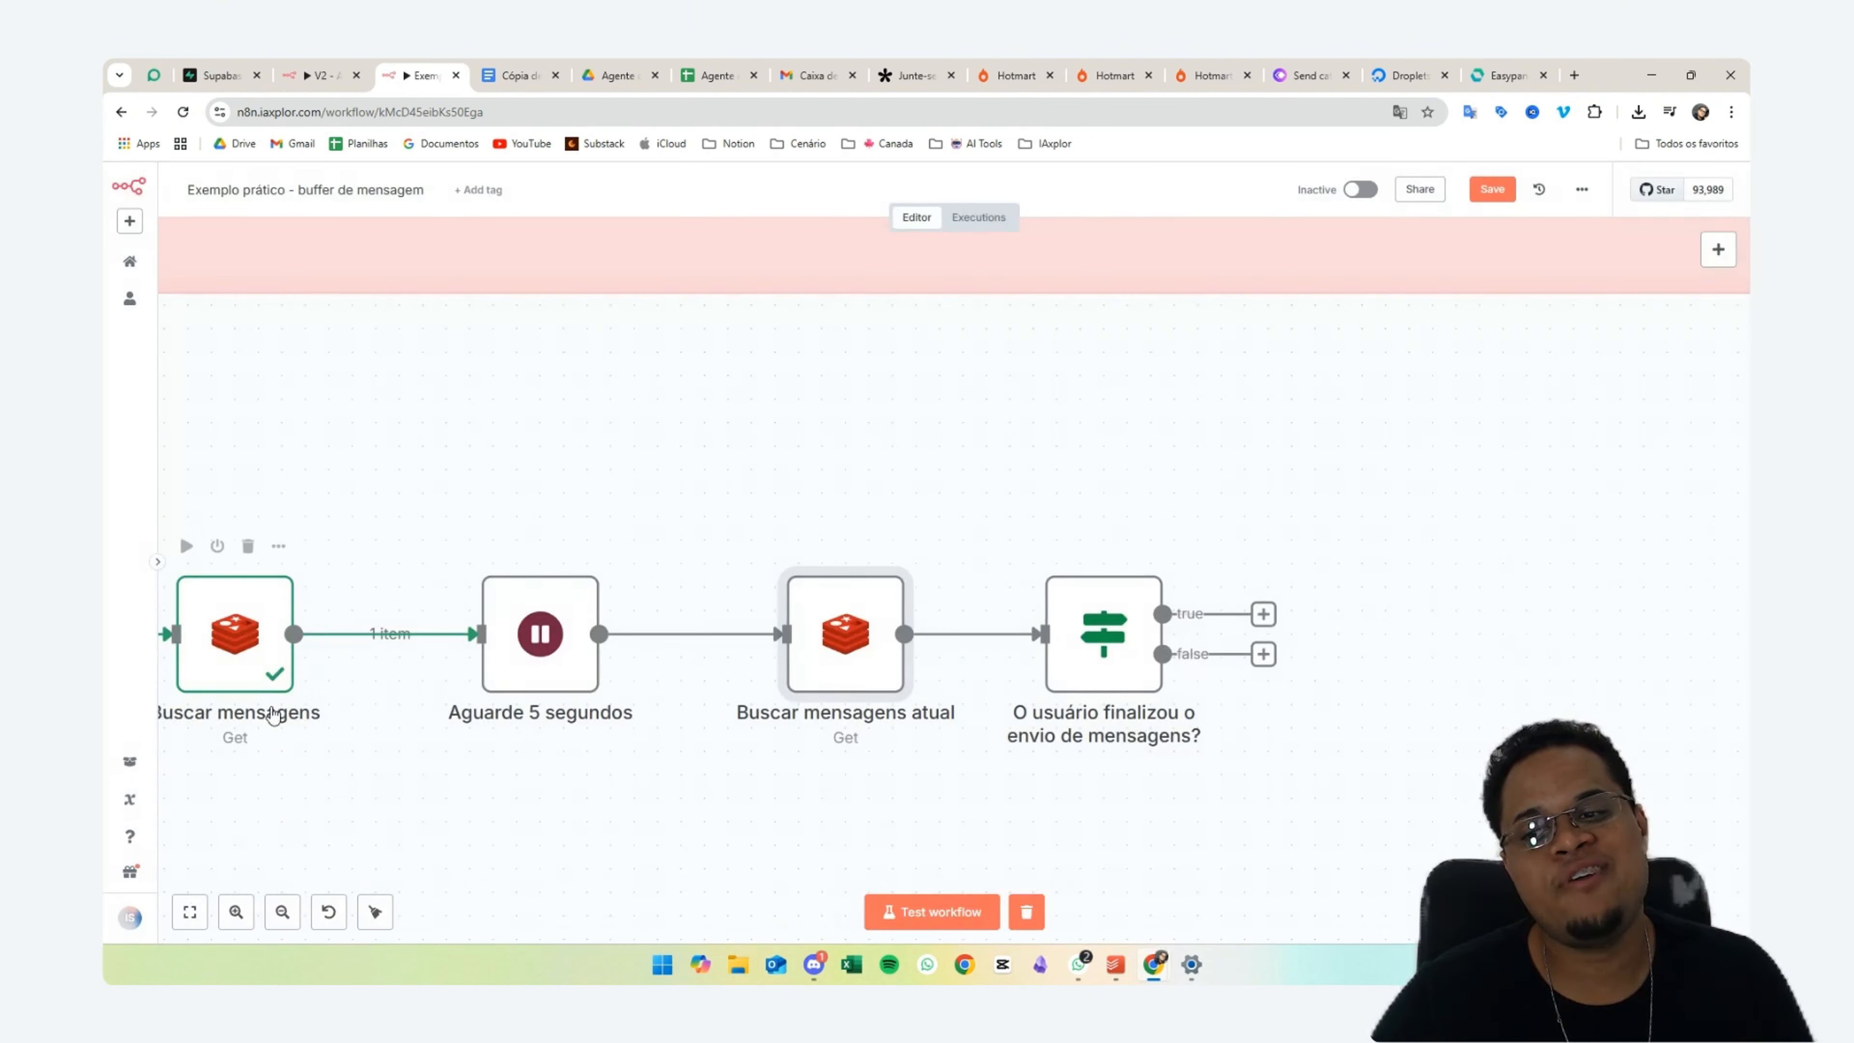
scroll(327, 729, "right", 3)
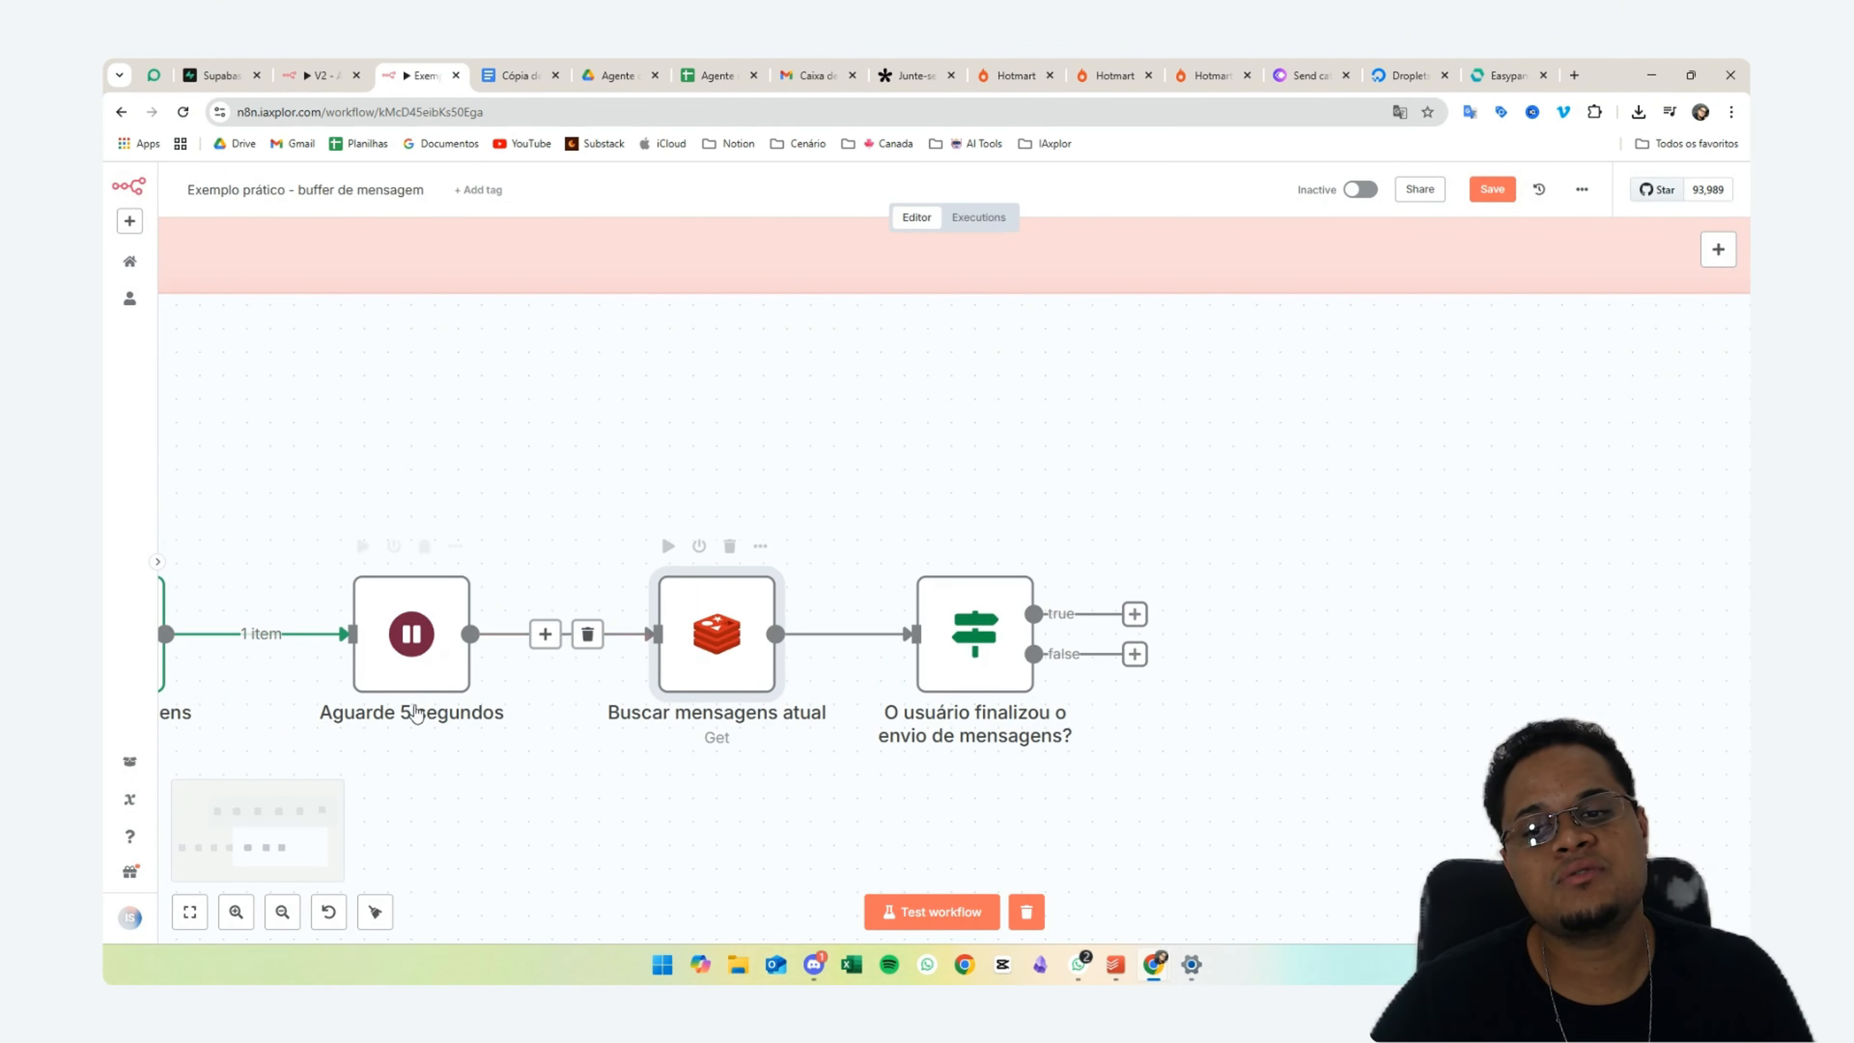
scroll(679, 765, "left", 10)
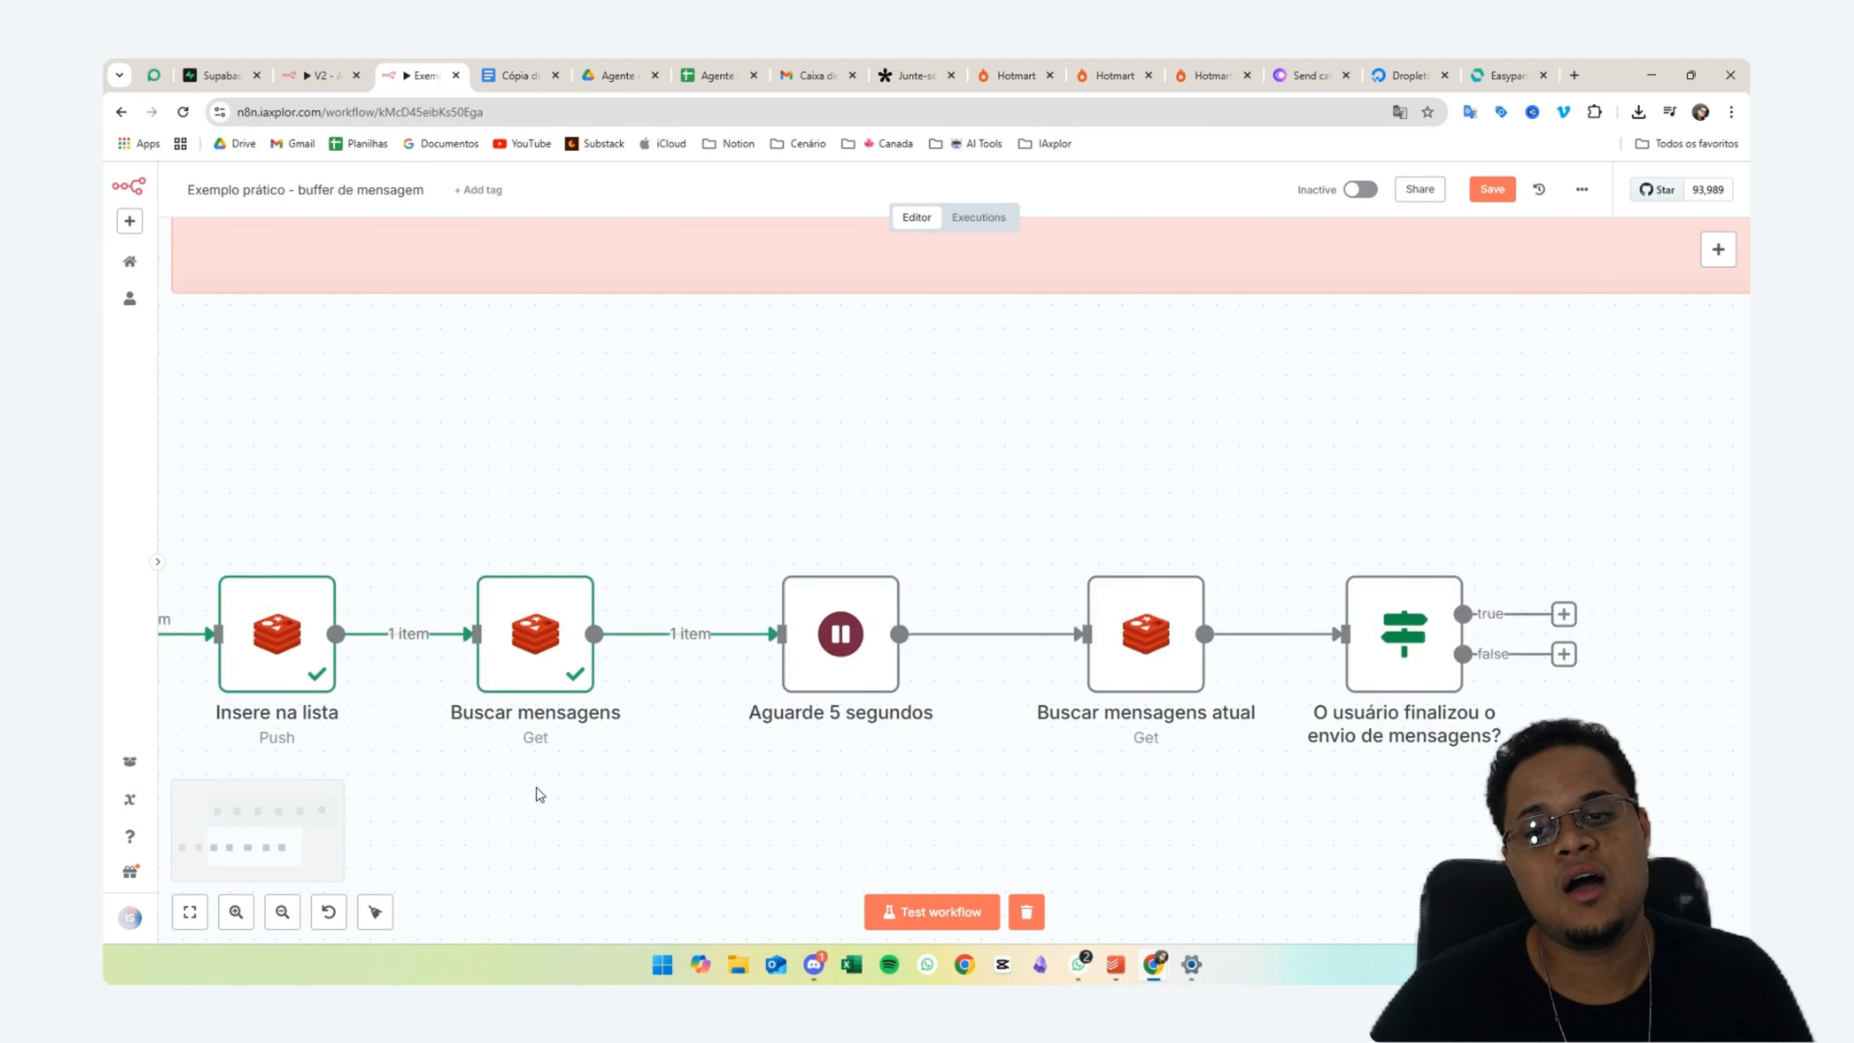
double_click(759, 685)
left_click_drag(907, 472, 804, 474)
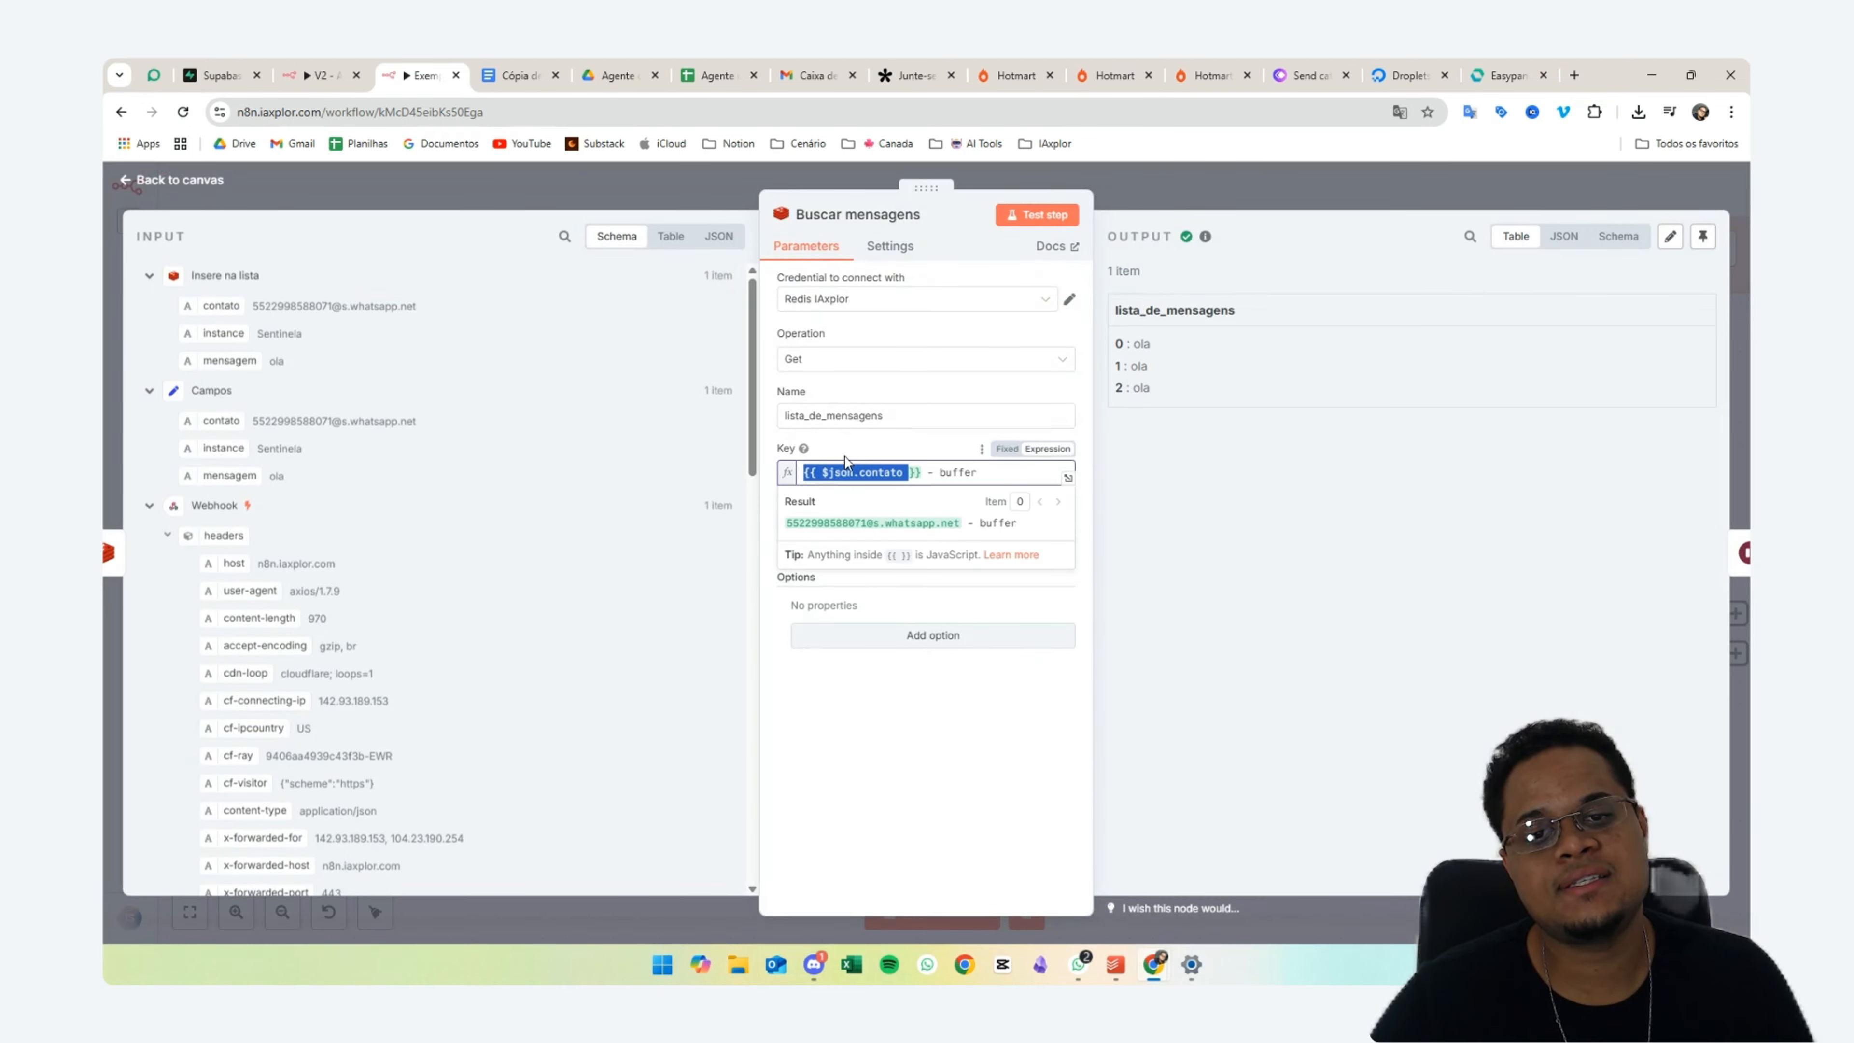
left_click(649, 187)
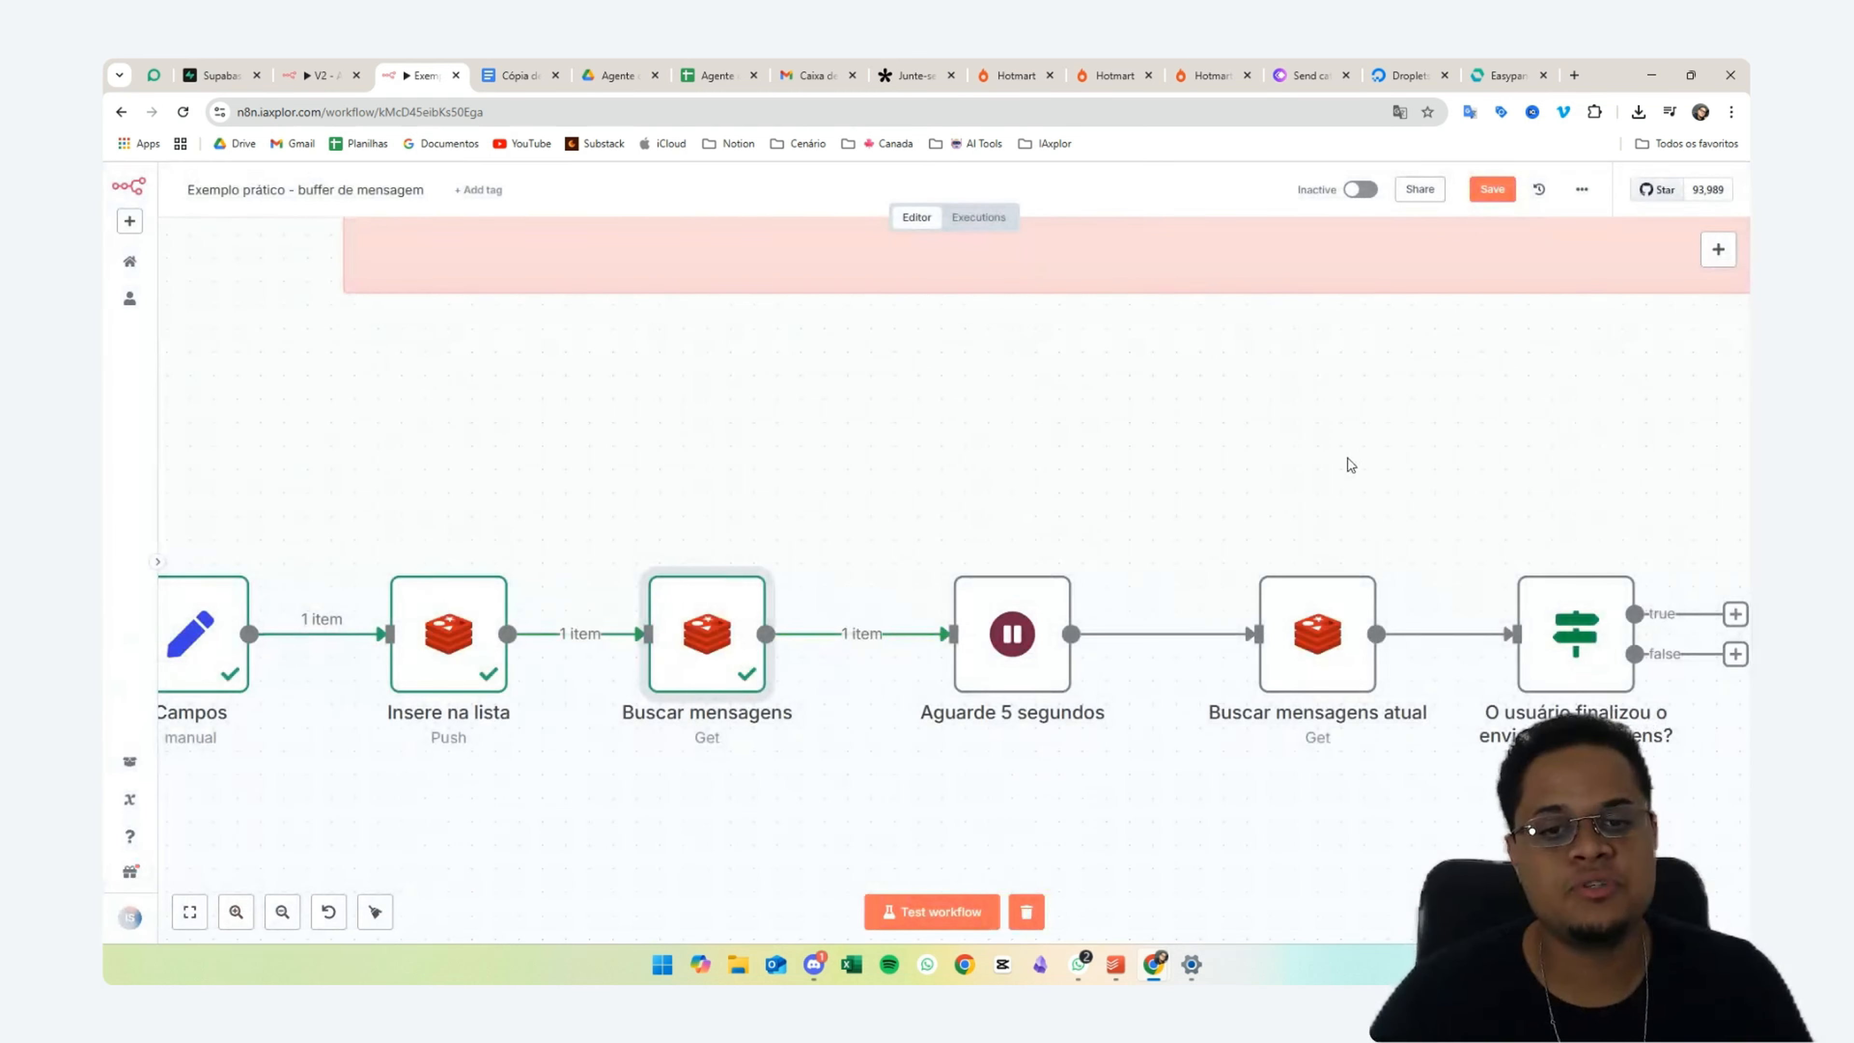
- Run the "Aguarde 5 segundos" node to pass its data onward, and save the workflow
mouse_move(966, 549)
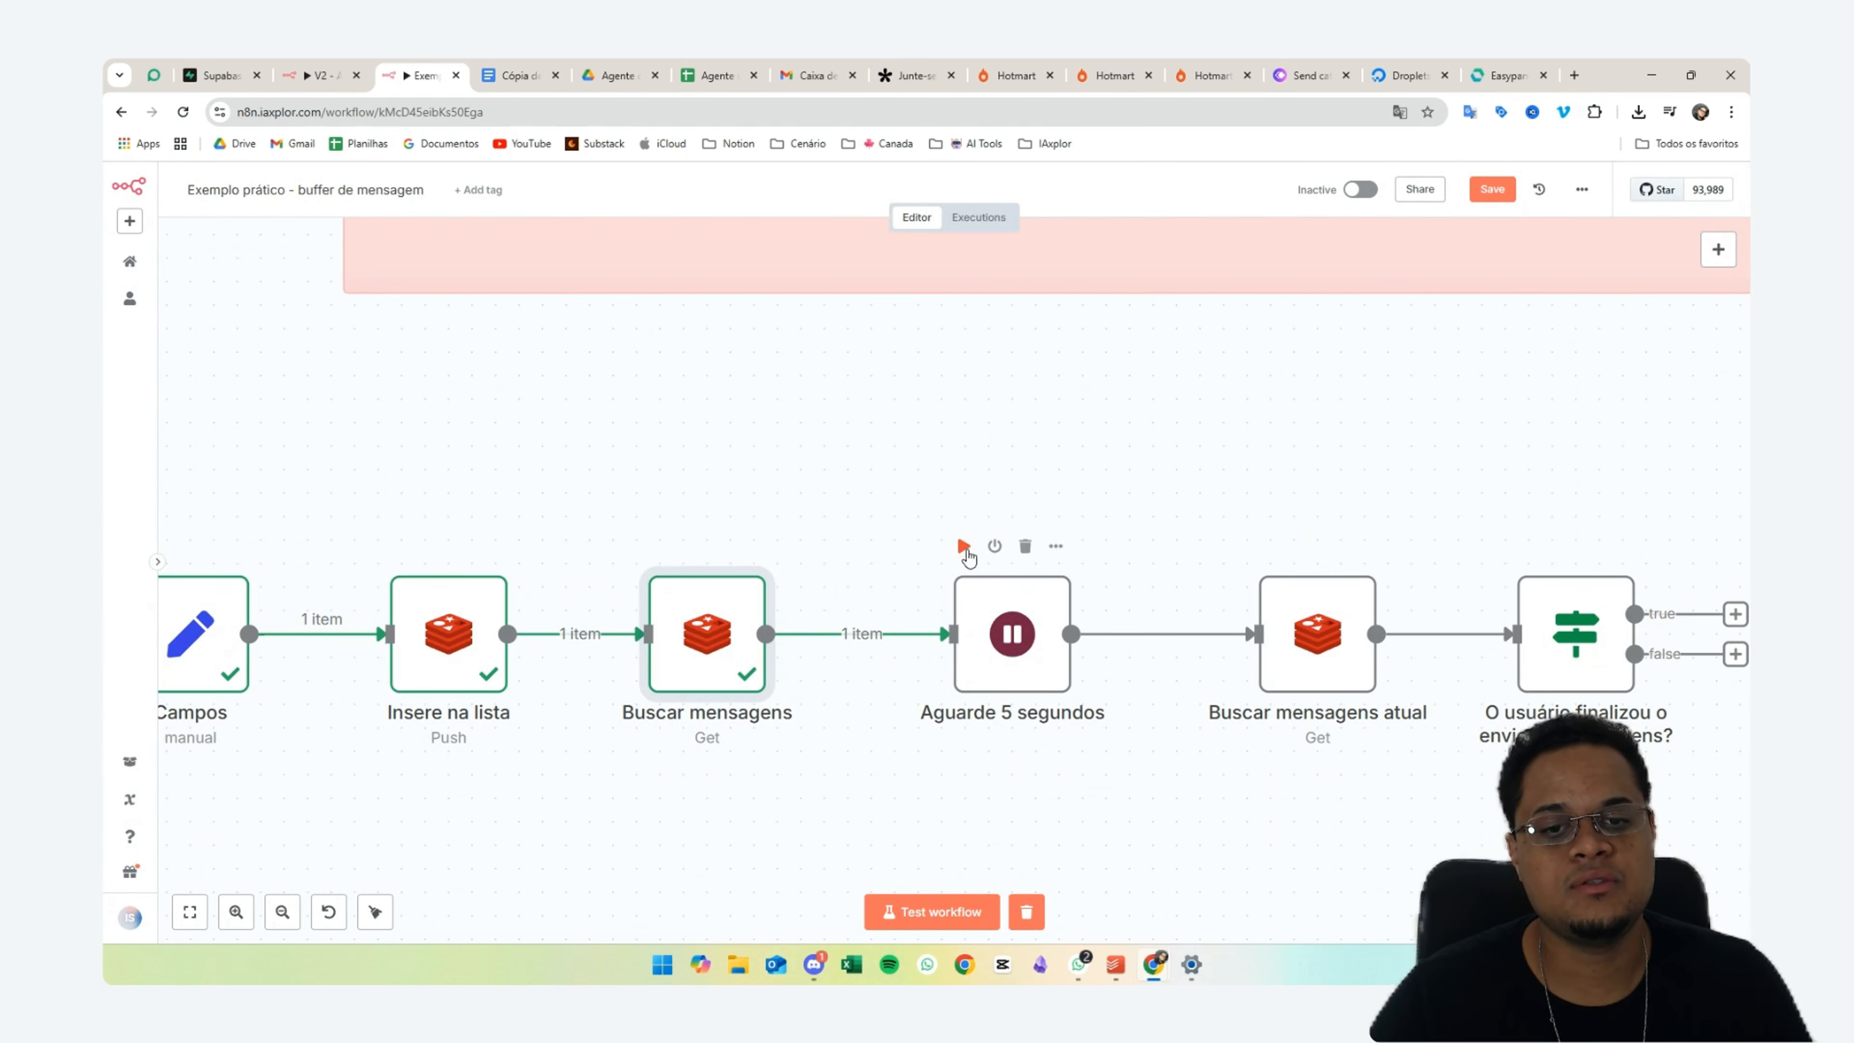
left_click(964, 547)
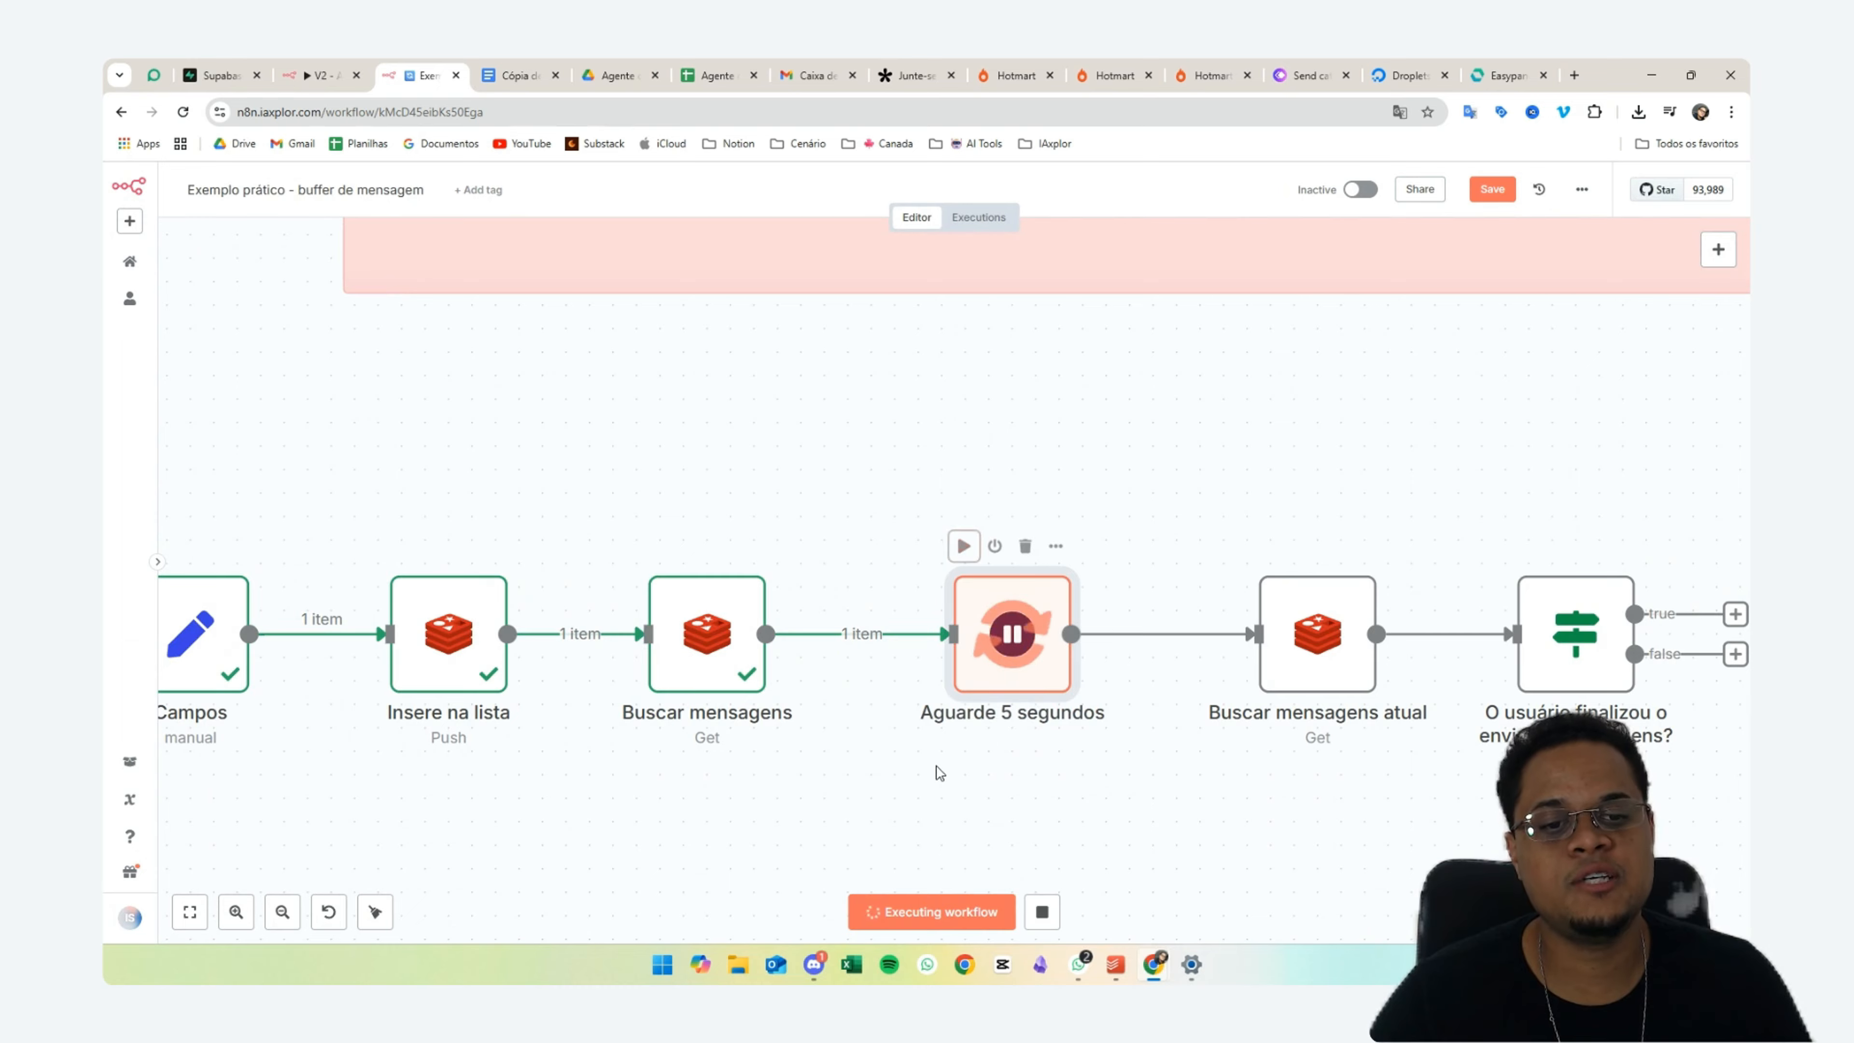
scroll(940, 772, "right", 5)
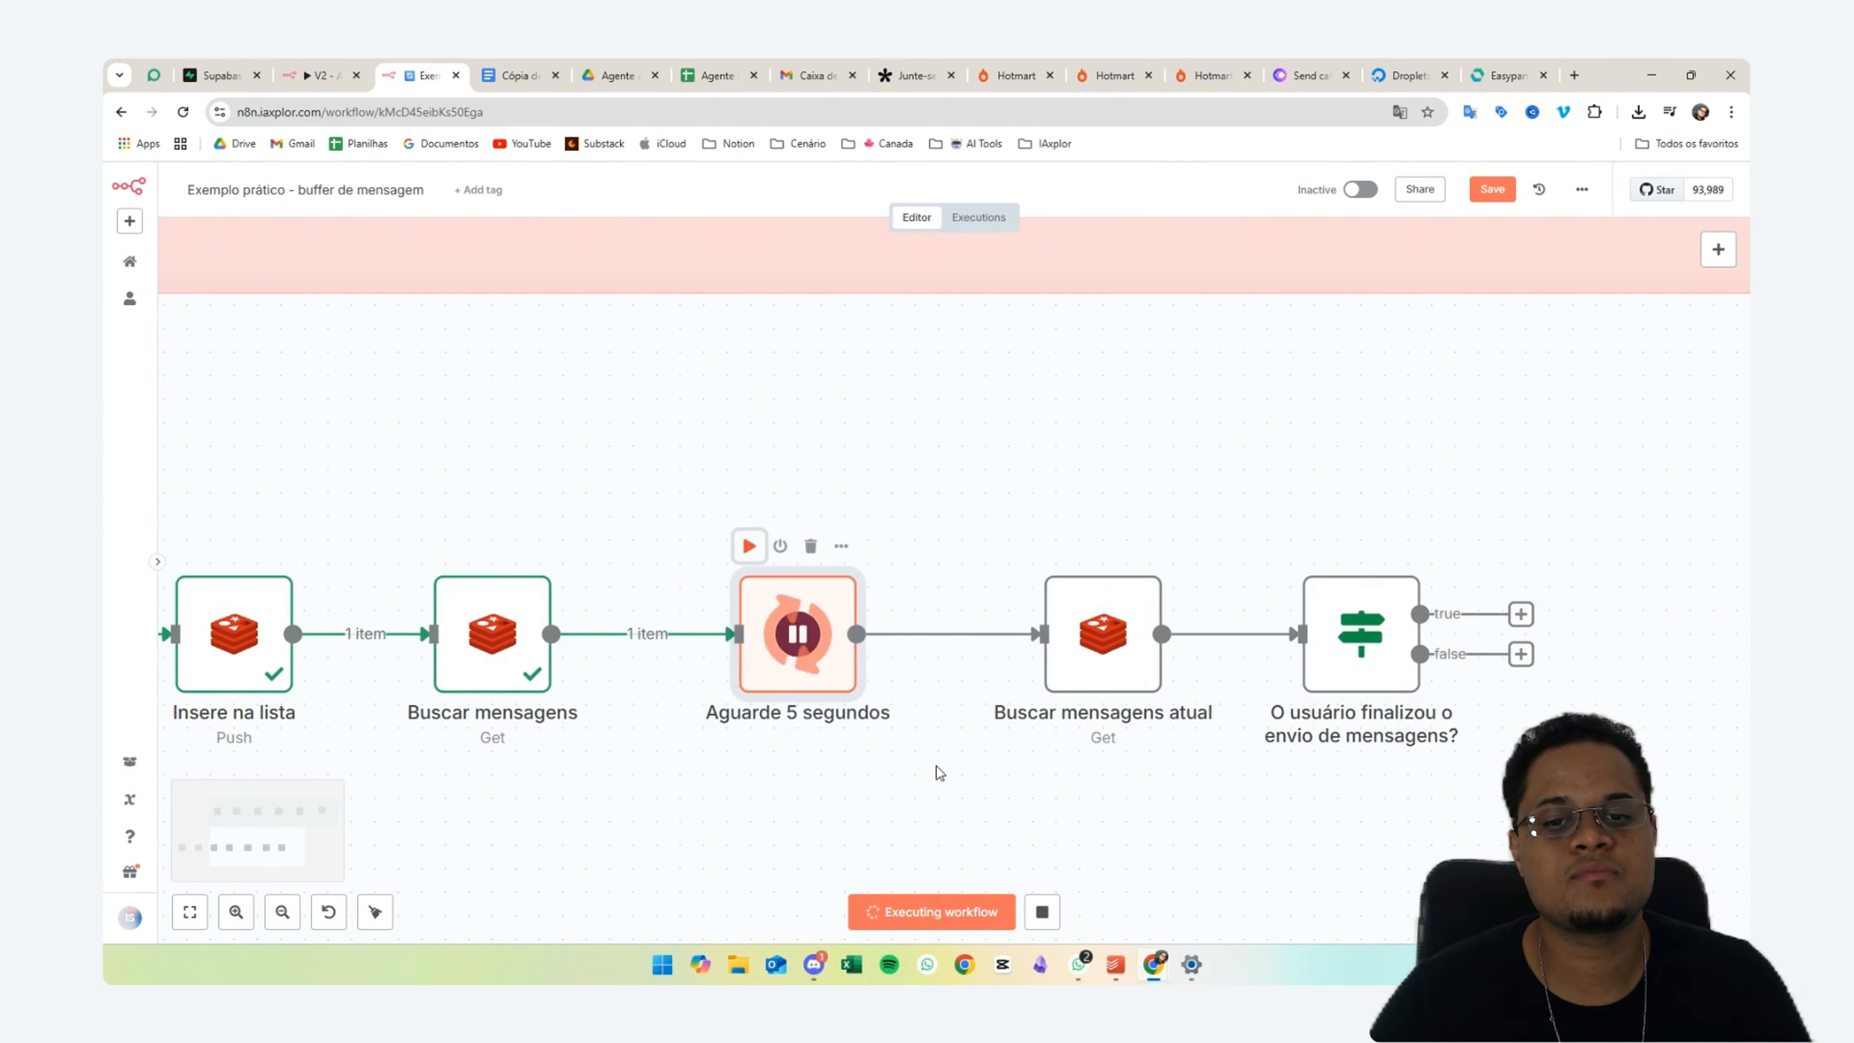
left_click(1483, 184)
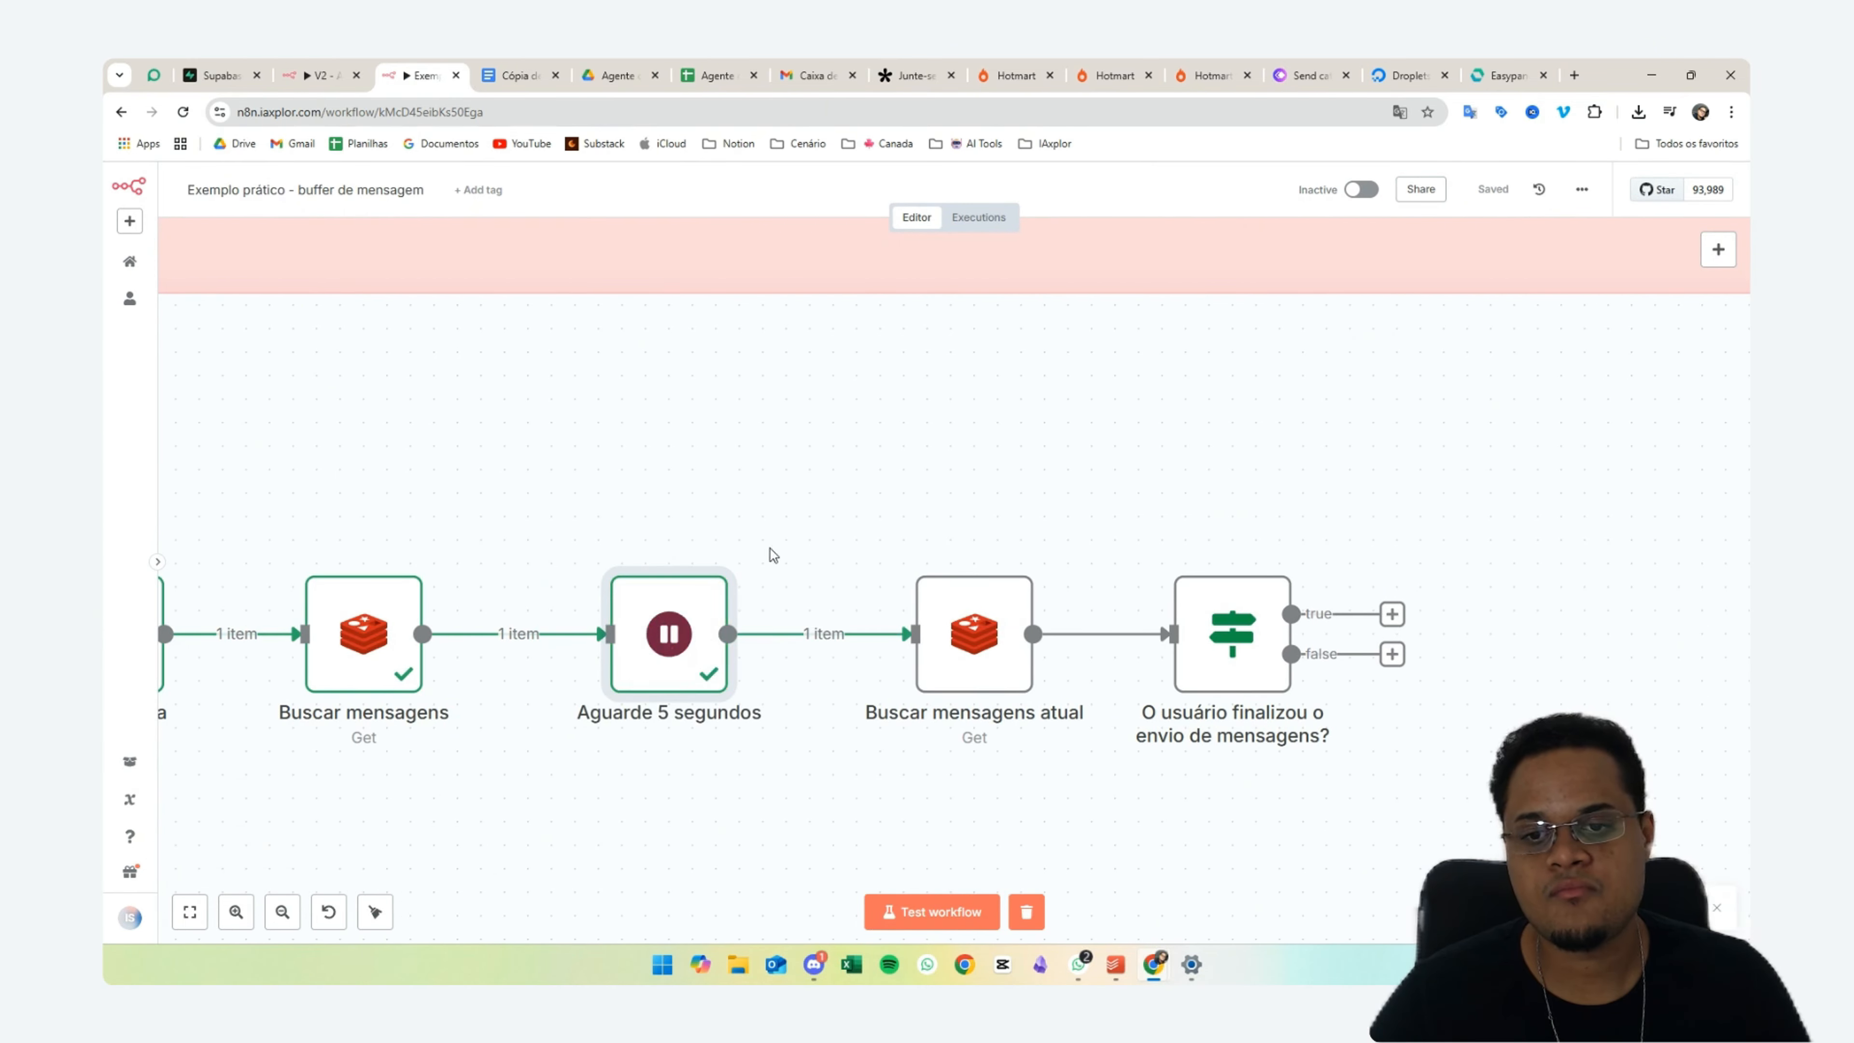
- Check how the Key expression in "Buscar mensagens atual" resolves against the input from the wait node
mouse_move(971, 537)
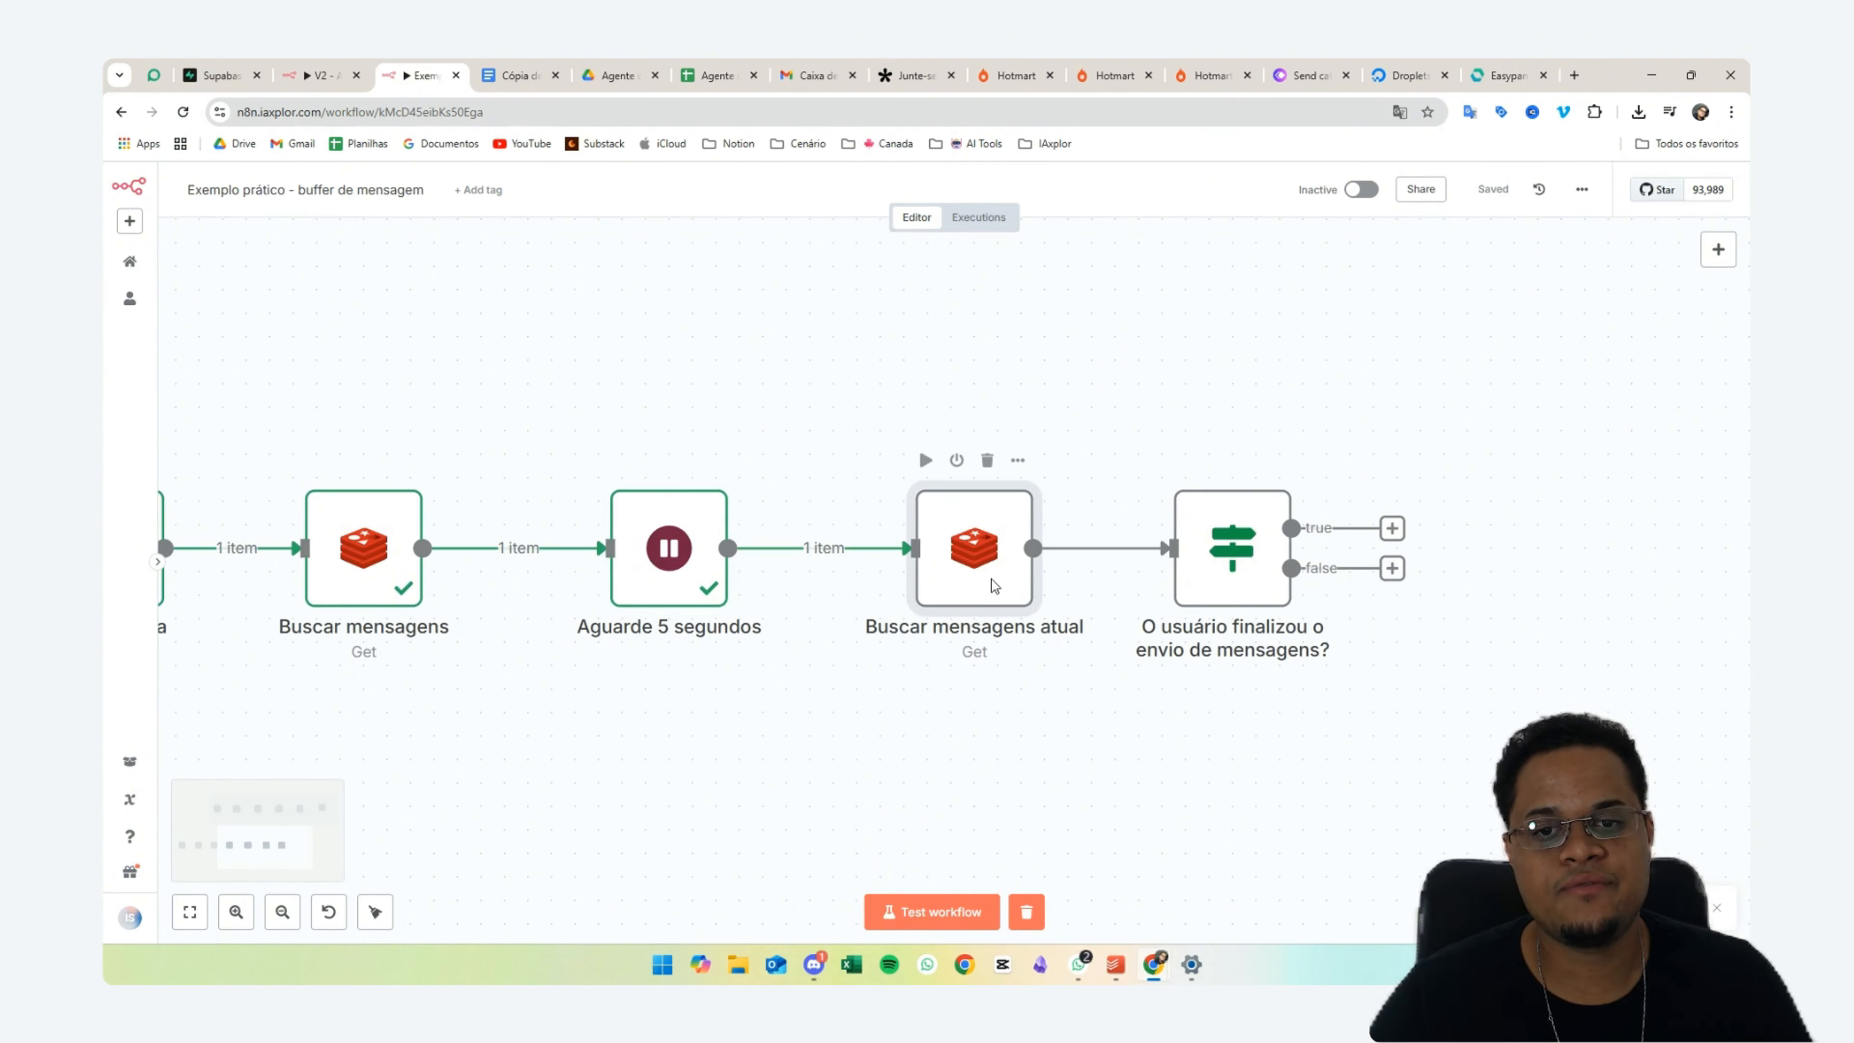
double_click(993, 584)
left_click(896, 473)
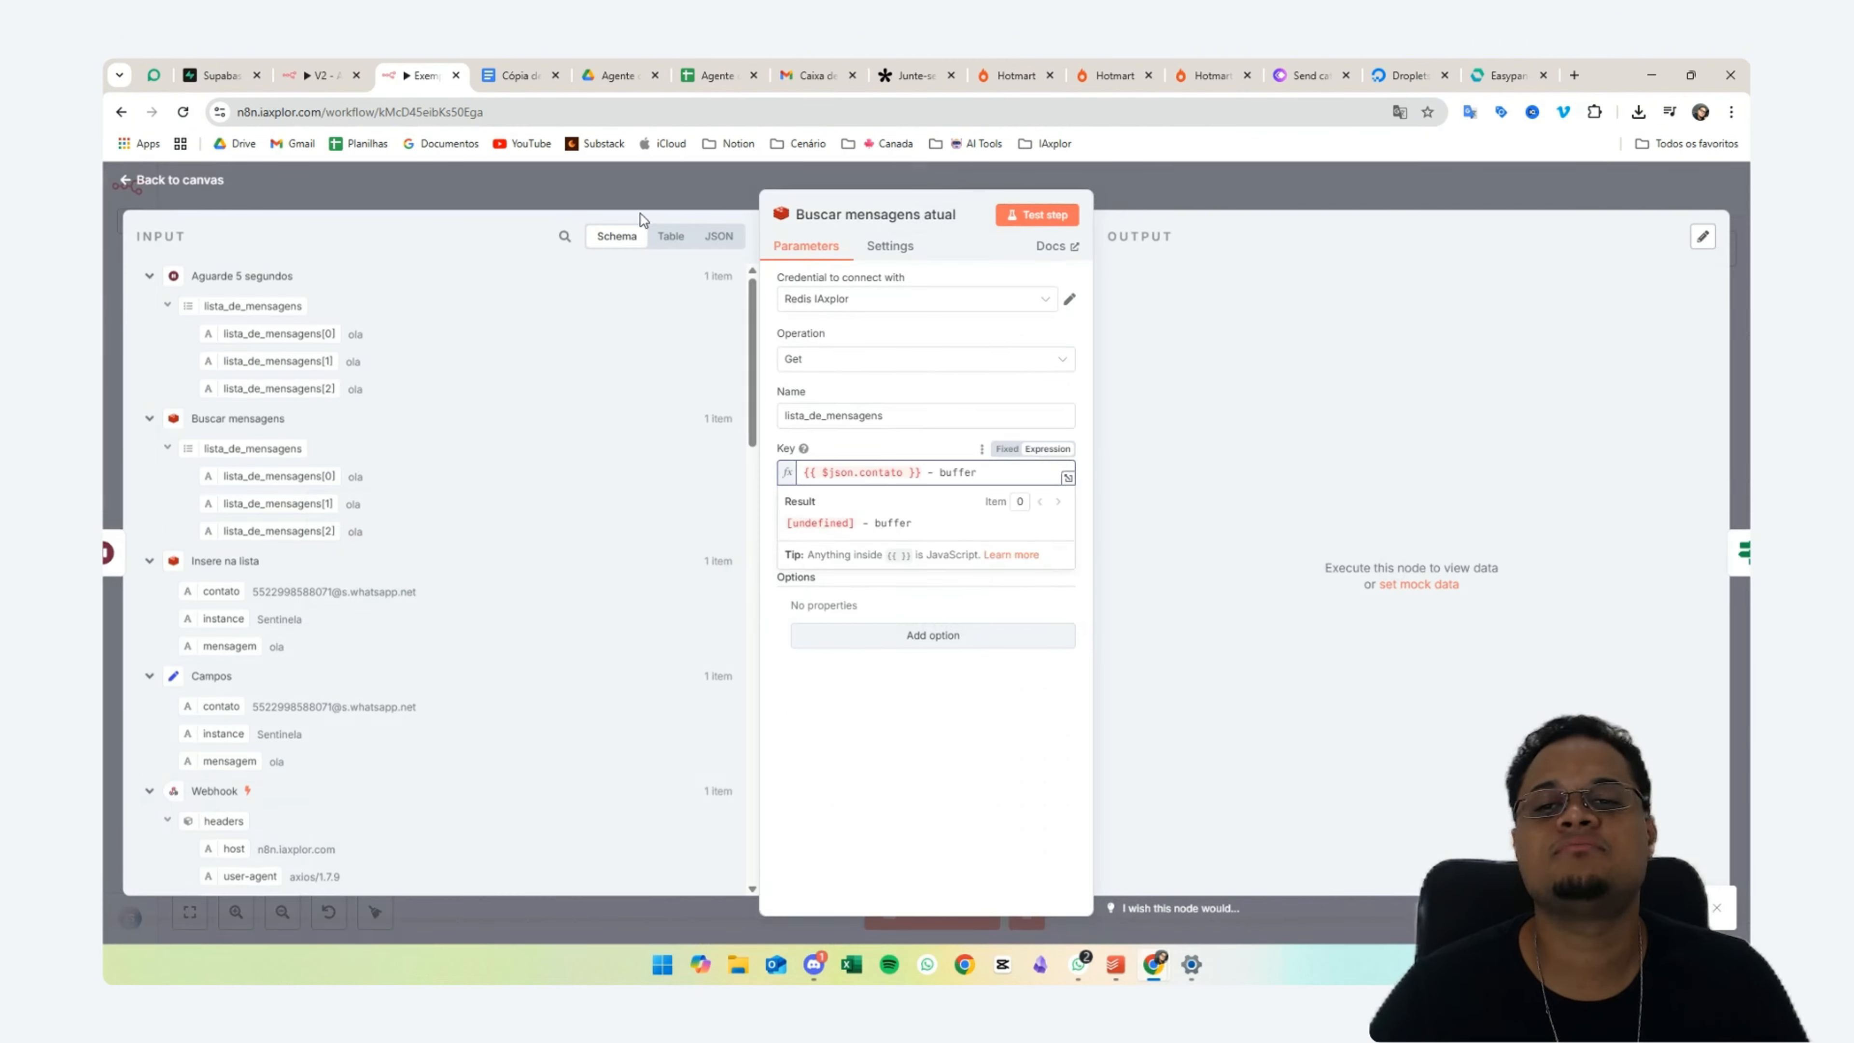
left_click(572, 188)
scroll(612, 737, "left", 3)
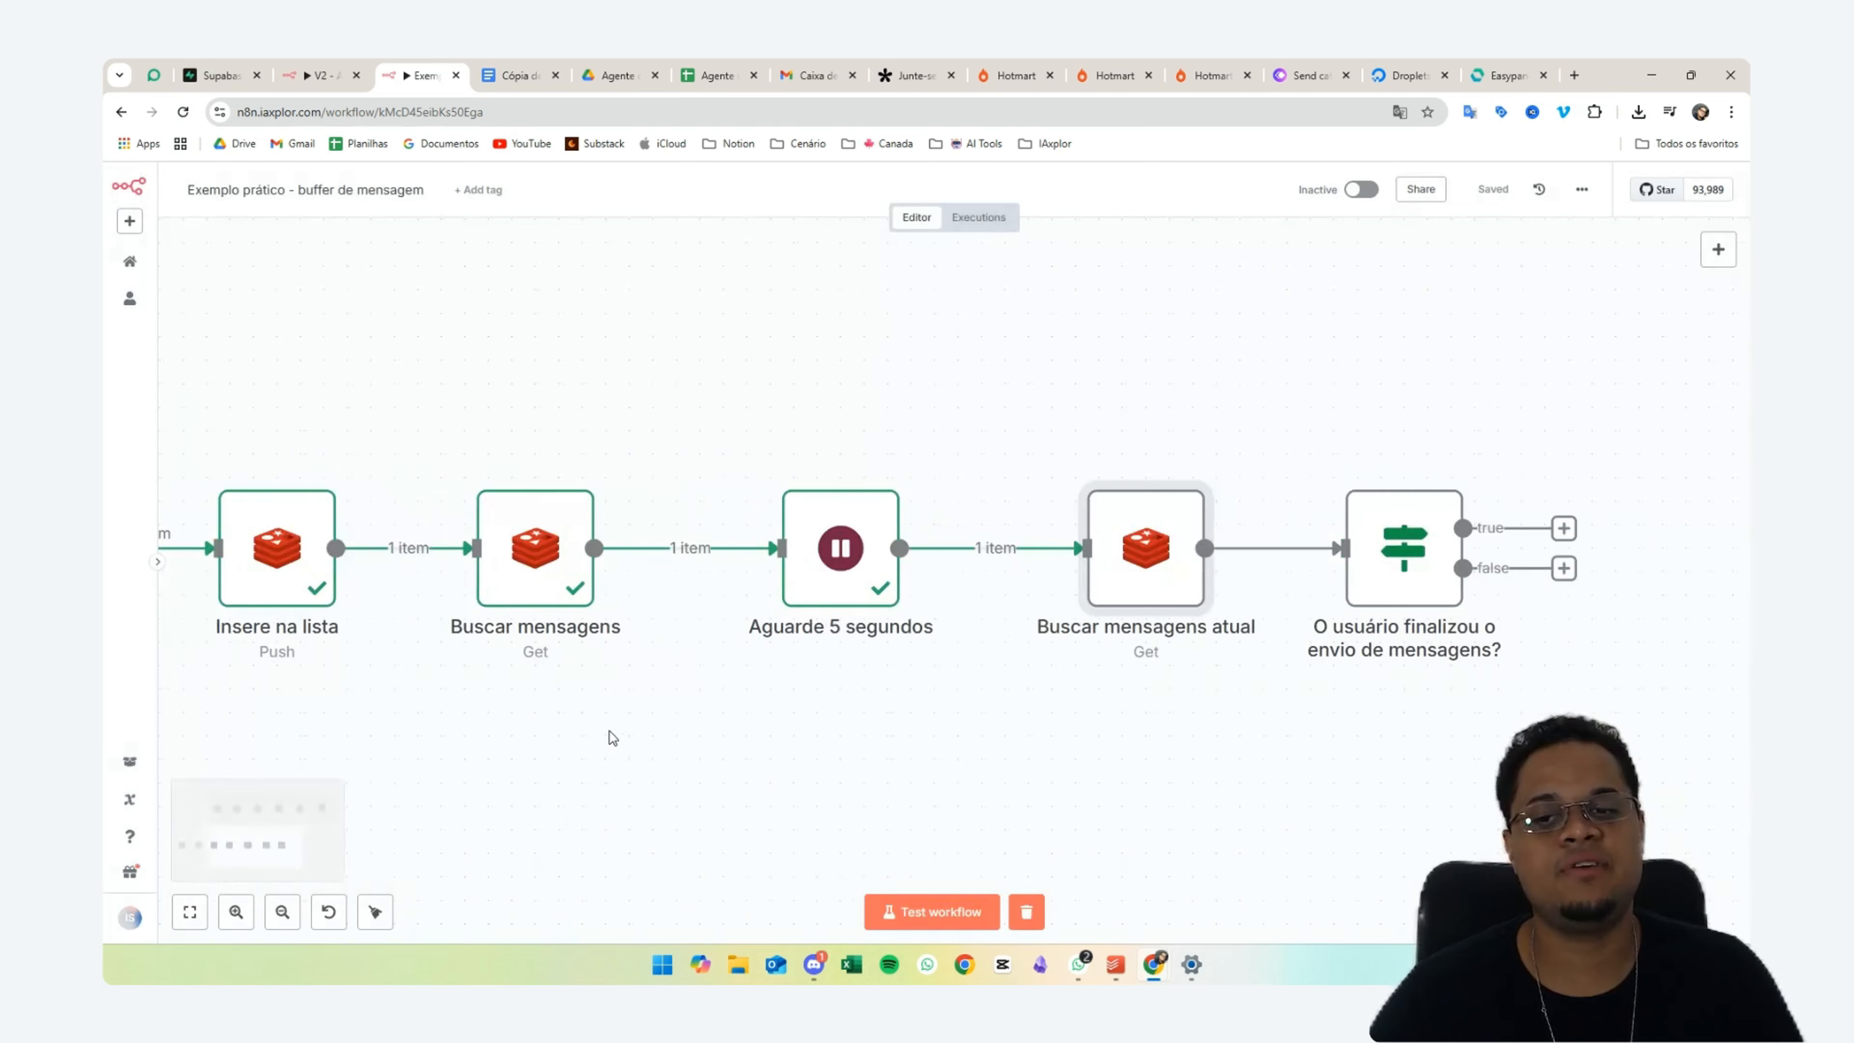
- In "Buscar mensagens atual", replace the $json.contato reference in the Key with the contato field from the "Campos" node, keeping "- buffer"
double_click(1145, 549)
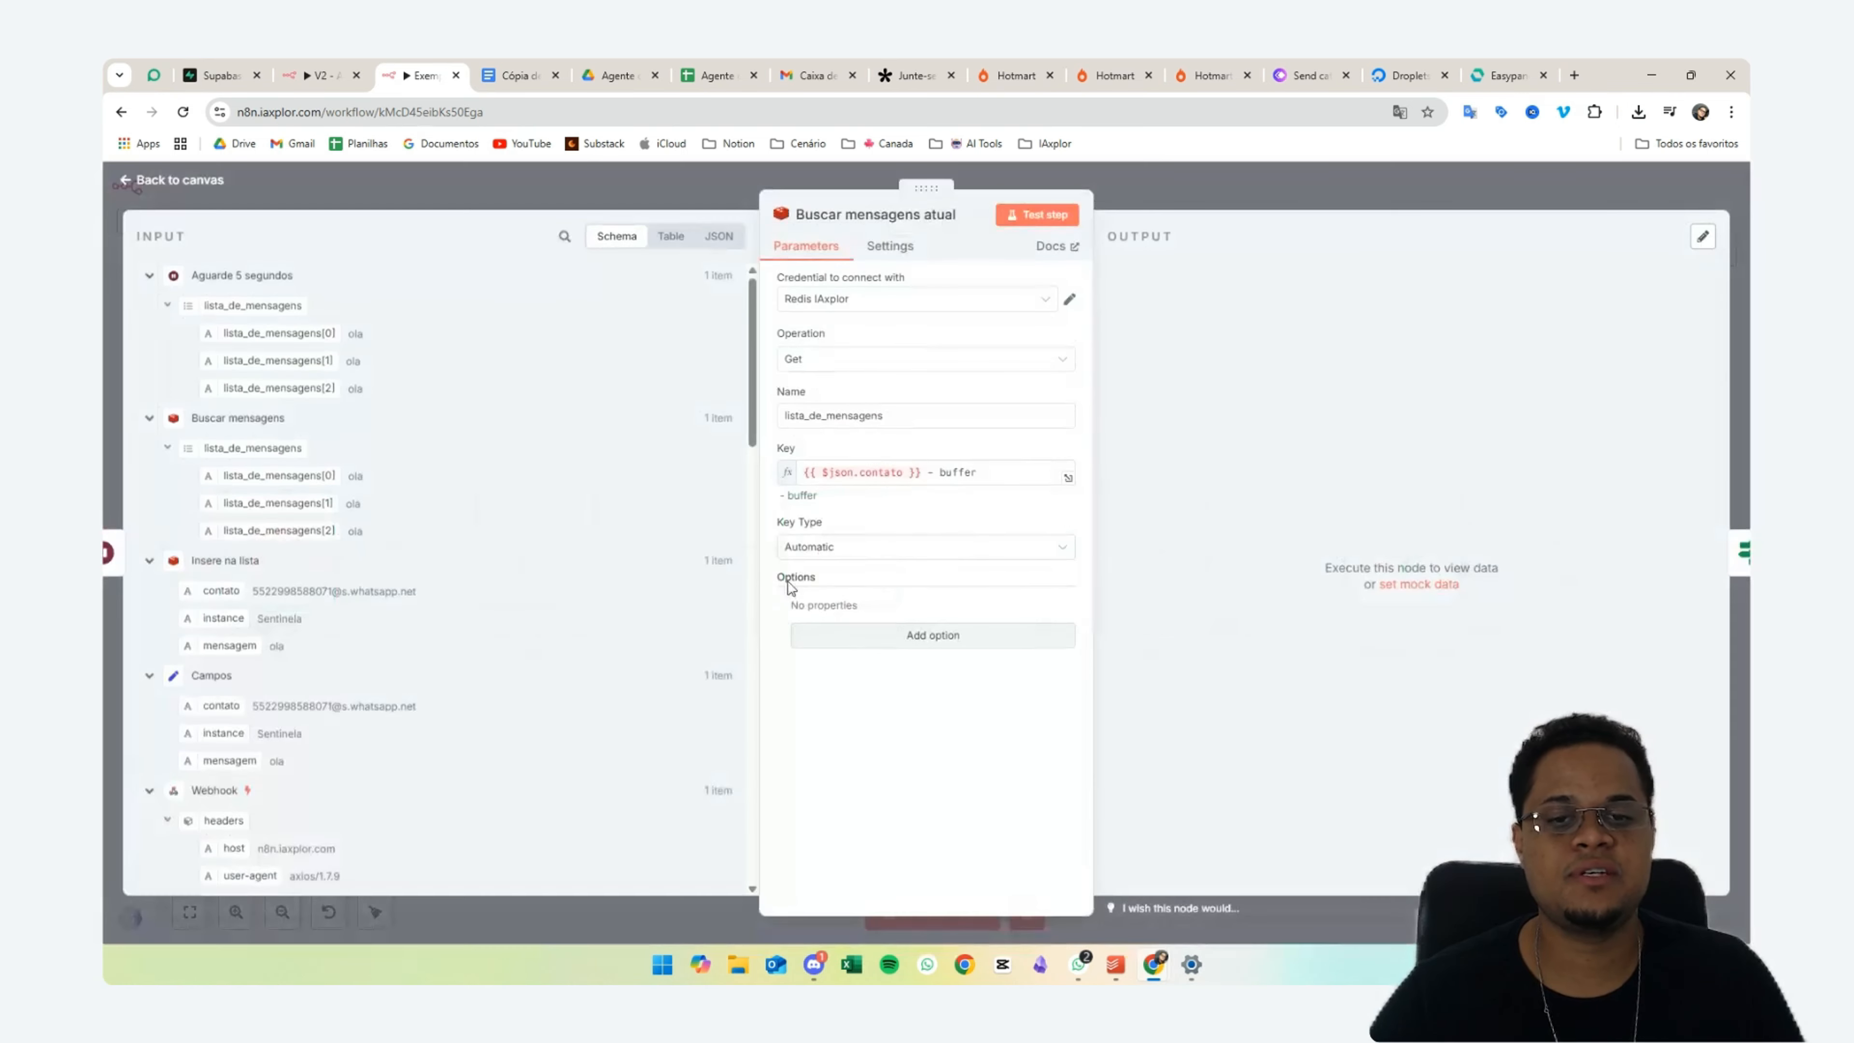
left_click_drag(923, 473, 803, 474)
key("BackSpace")
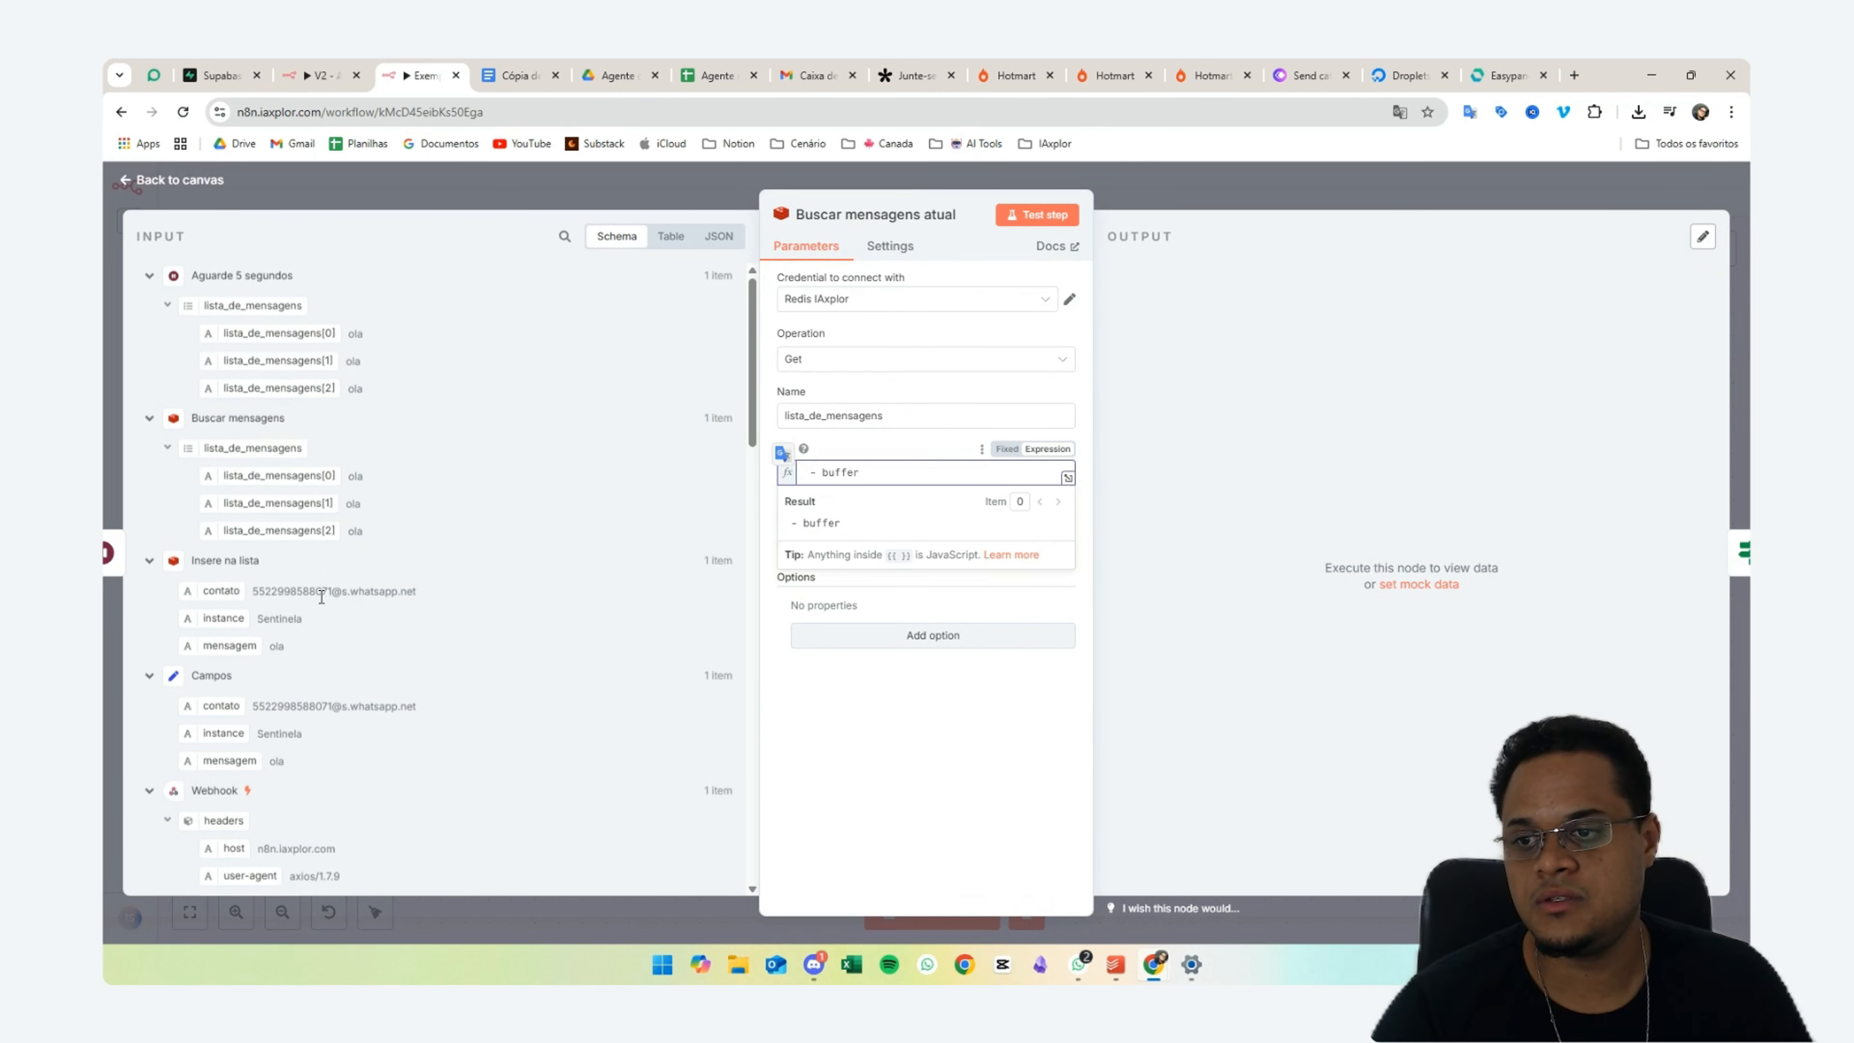
scroll(319, 604, "down", 2)
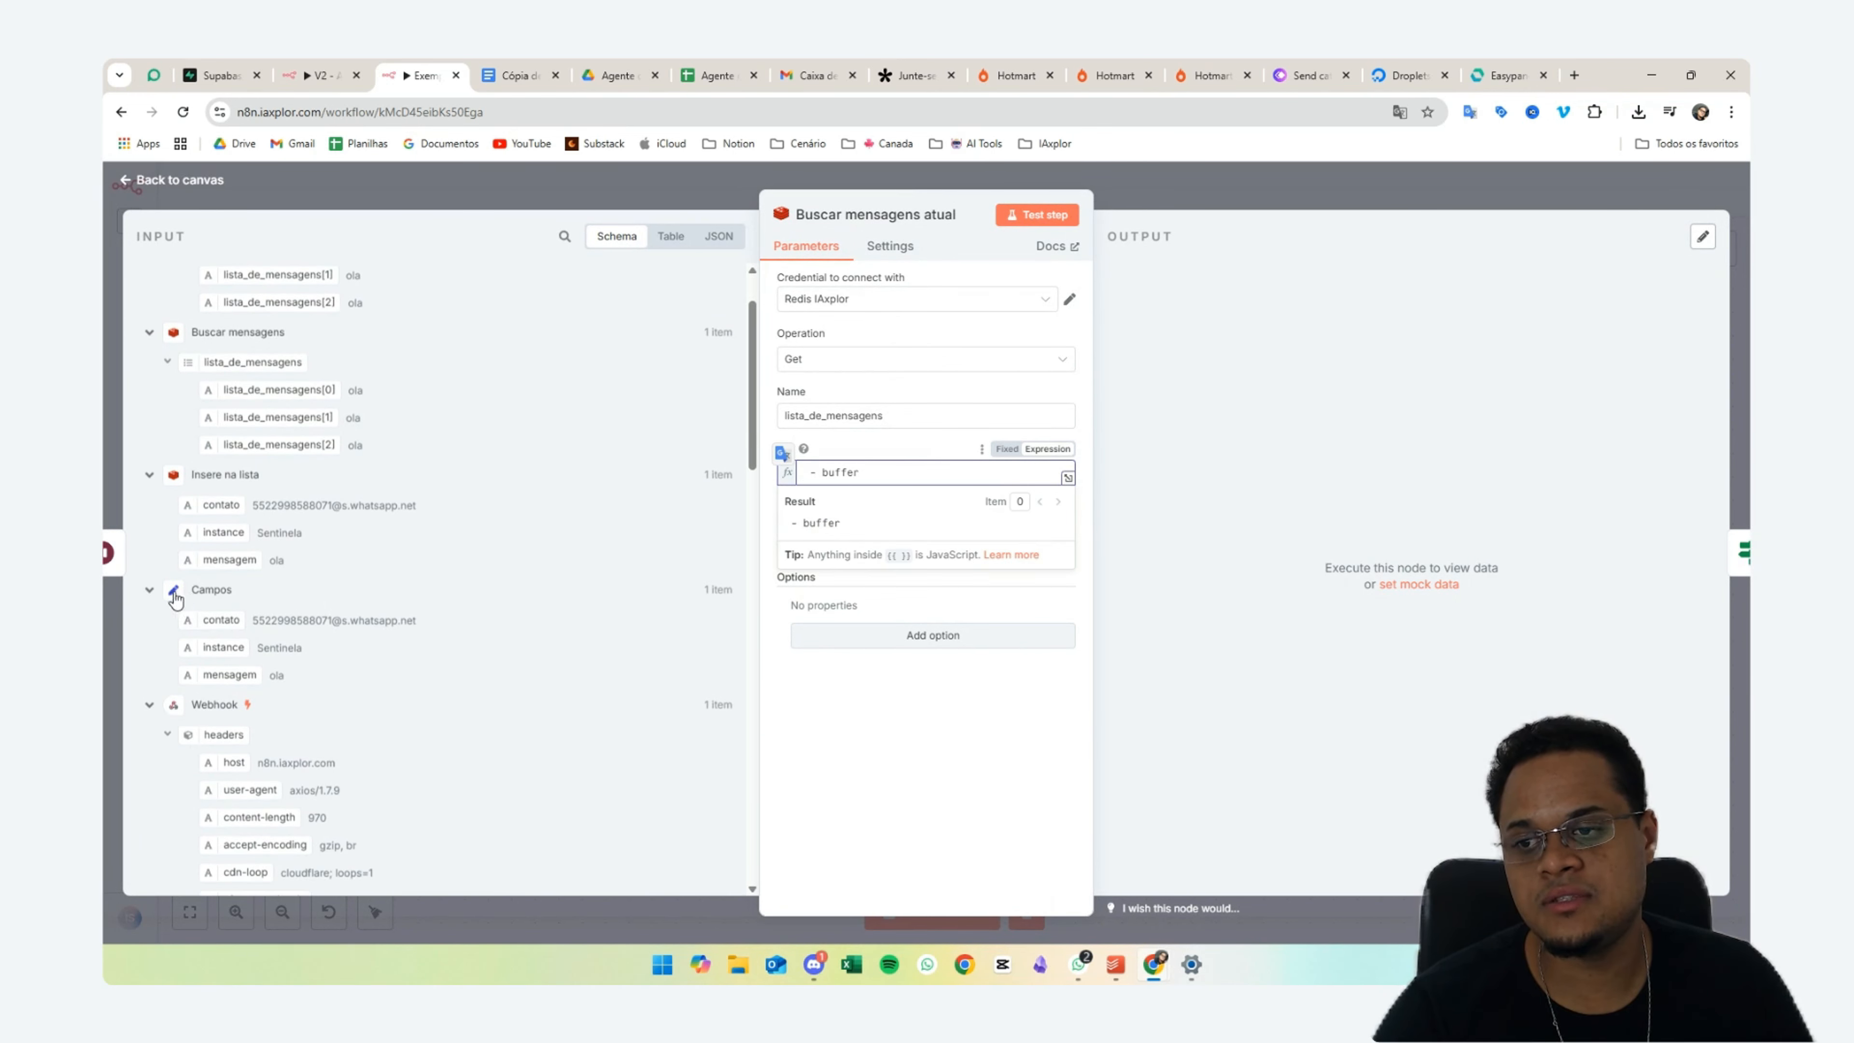
scroll(233, 606, "down", 2)
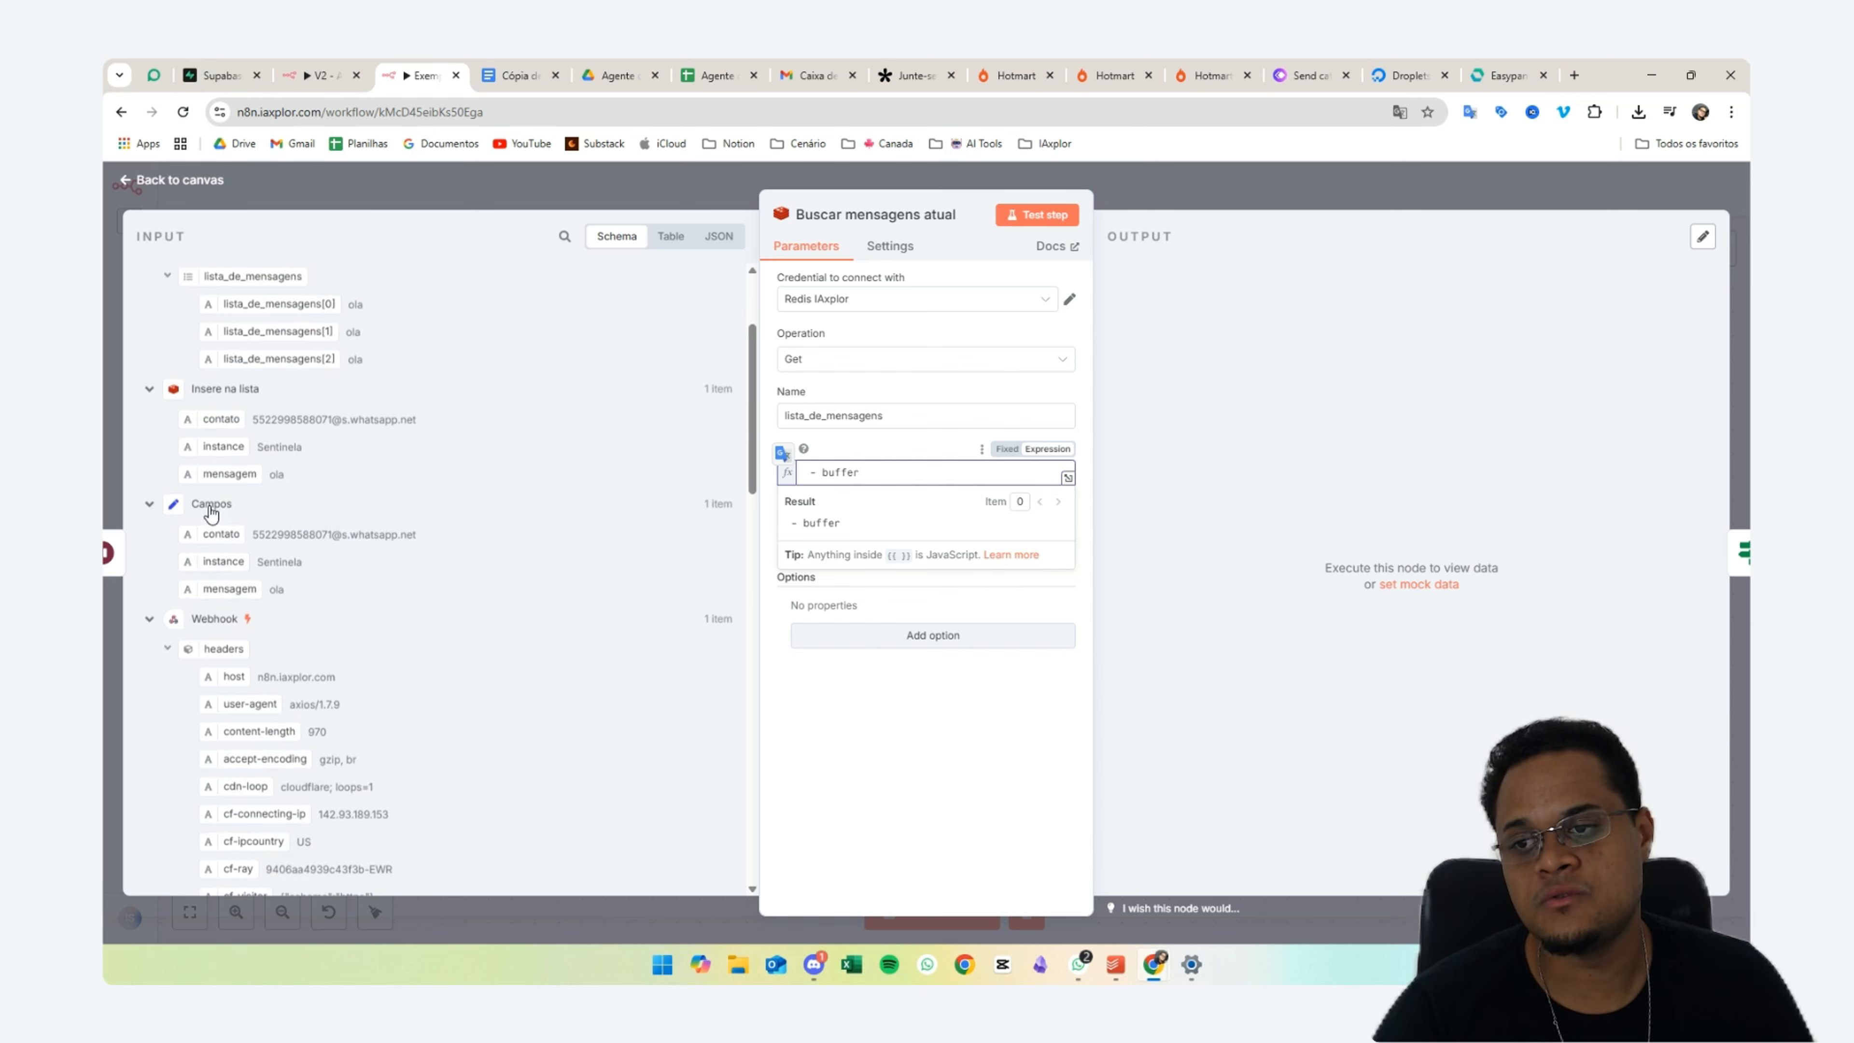
left_click_drag(221, 534, 807, 474)
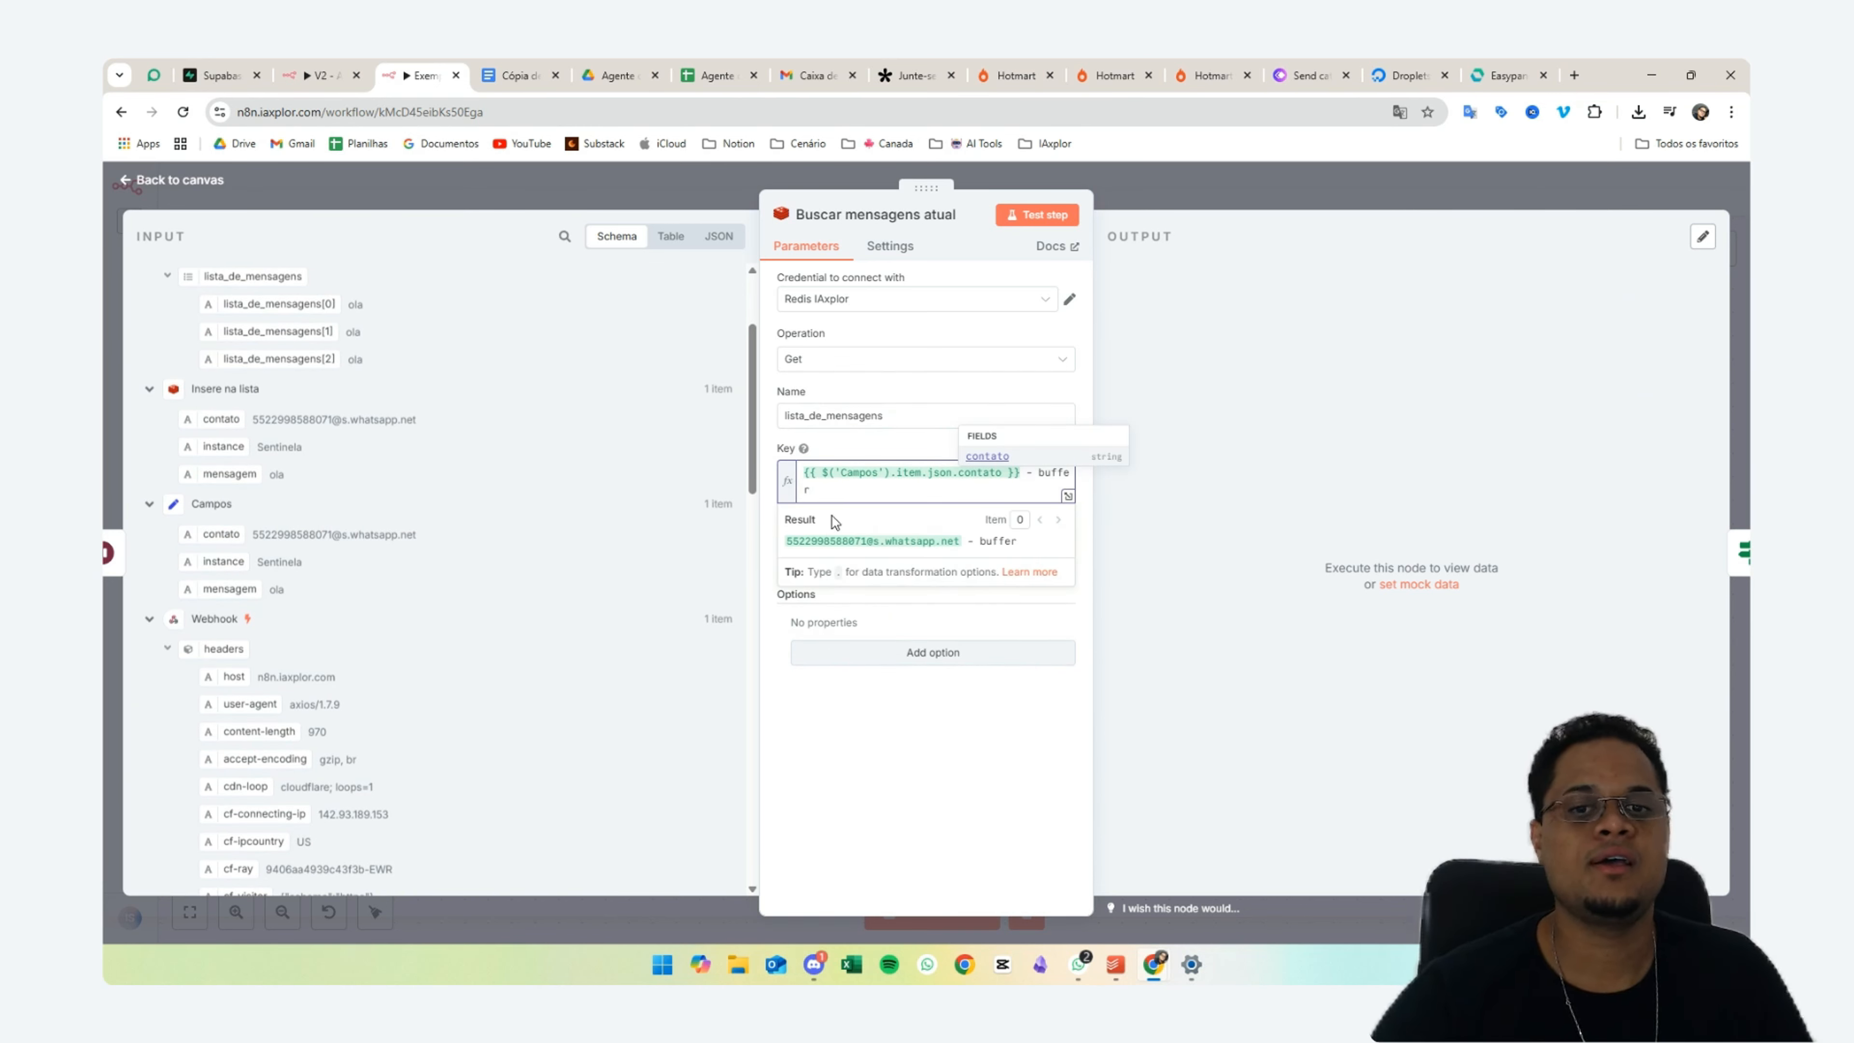
- Copy the full Key expression {{ $('Campos').item.json.contato }} - buffer and use it to replace the Key in "Buscar mensagens"
left_click(844, 492)
left_click_drag(844, 491, 801, 462)
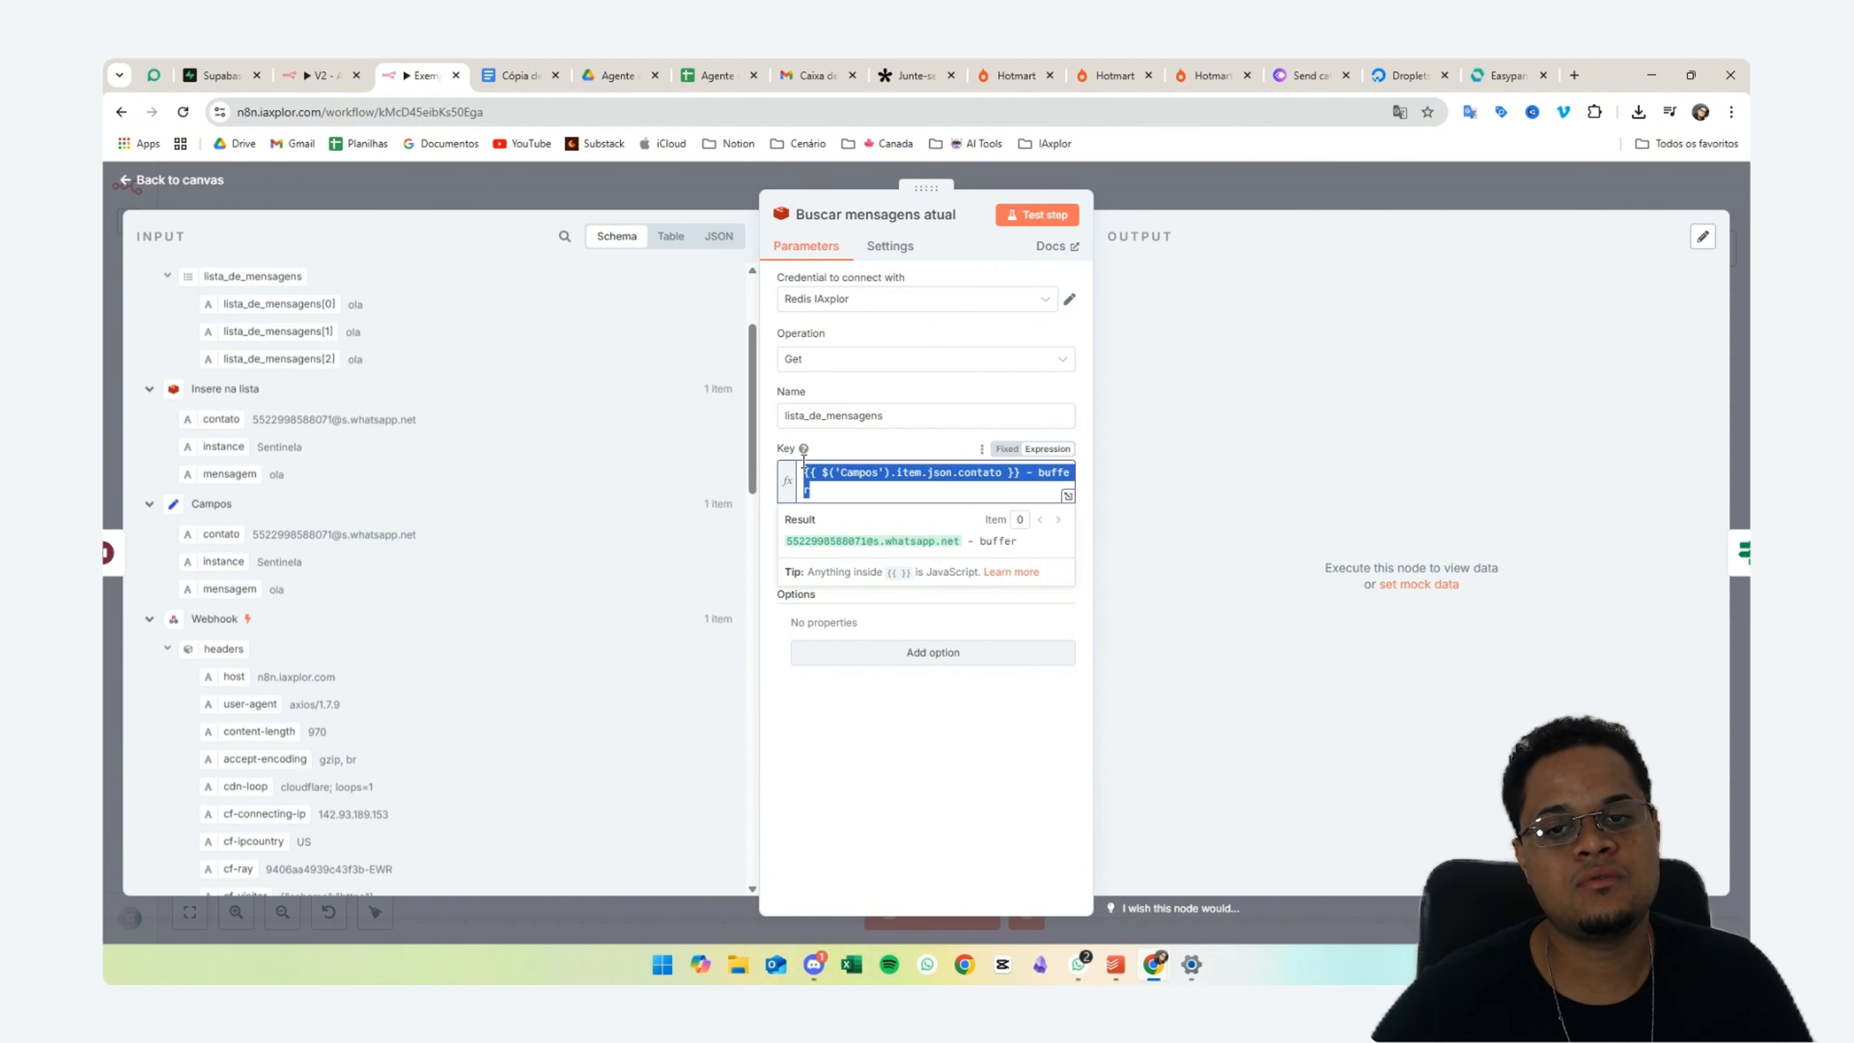
left_click(847, 497)
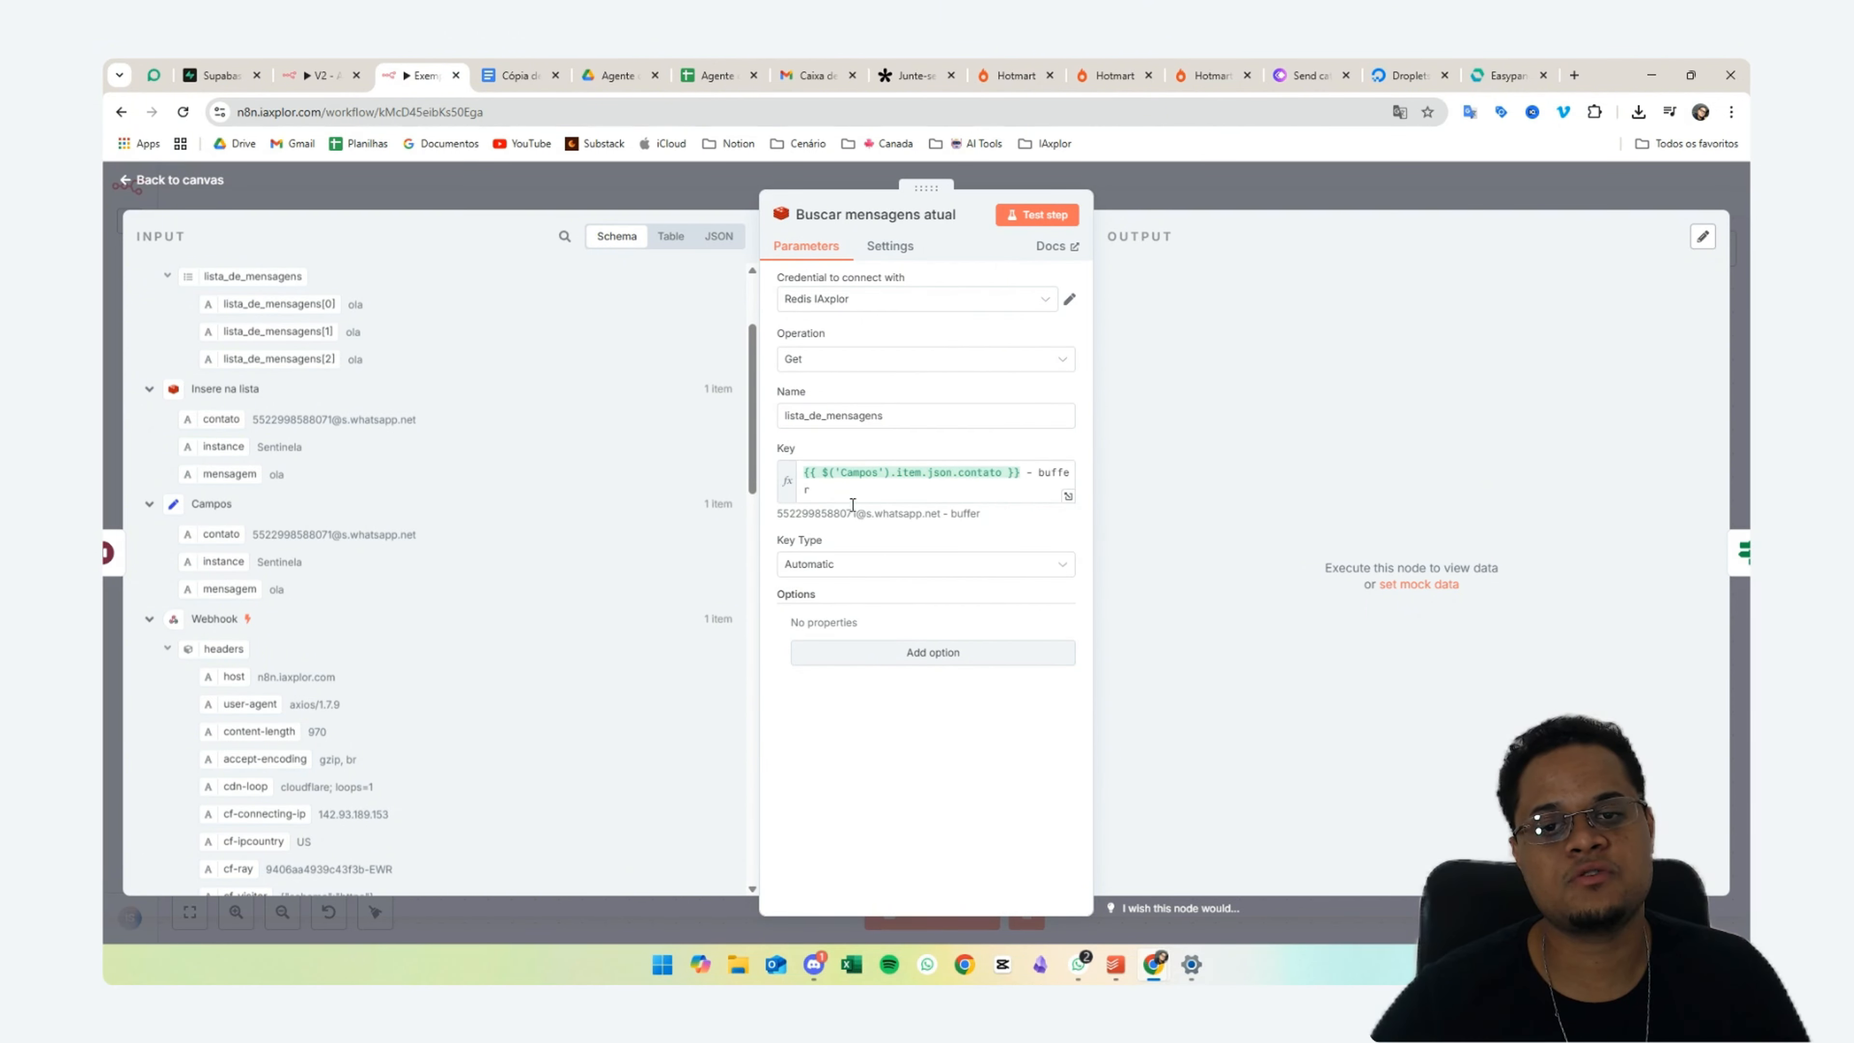
left_click_drag(845, 494, 780, 470)
key("ctrl+c")
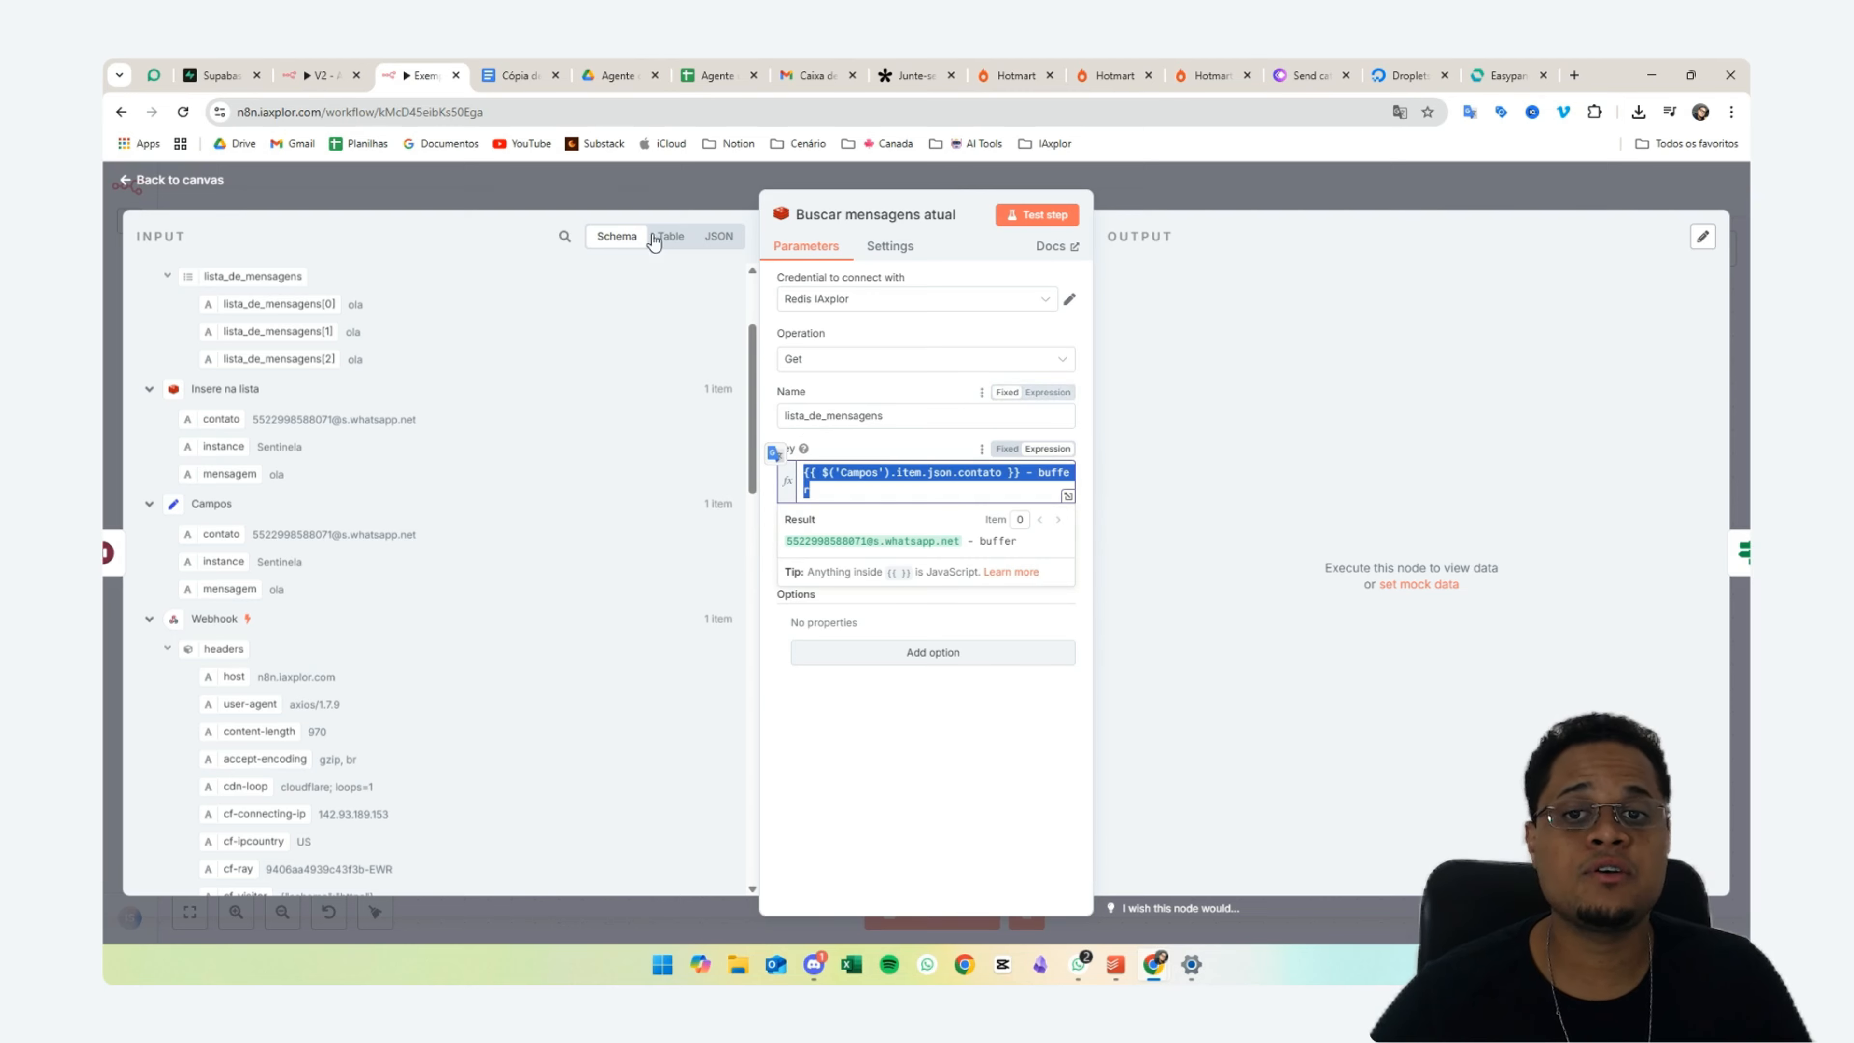
left_click(632, 178)
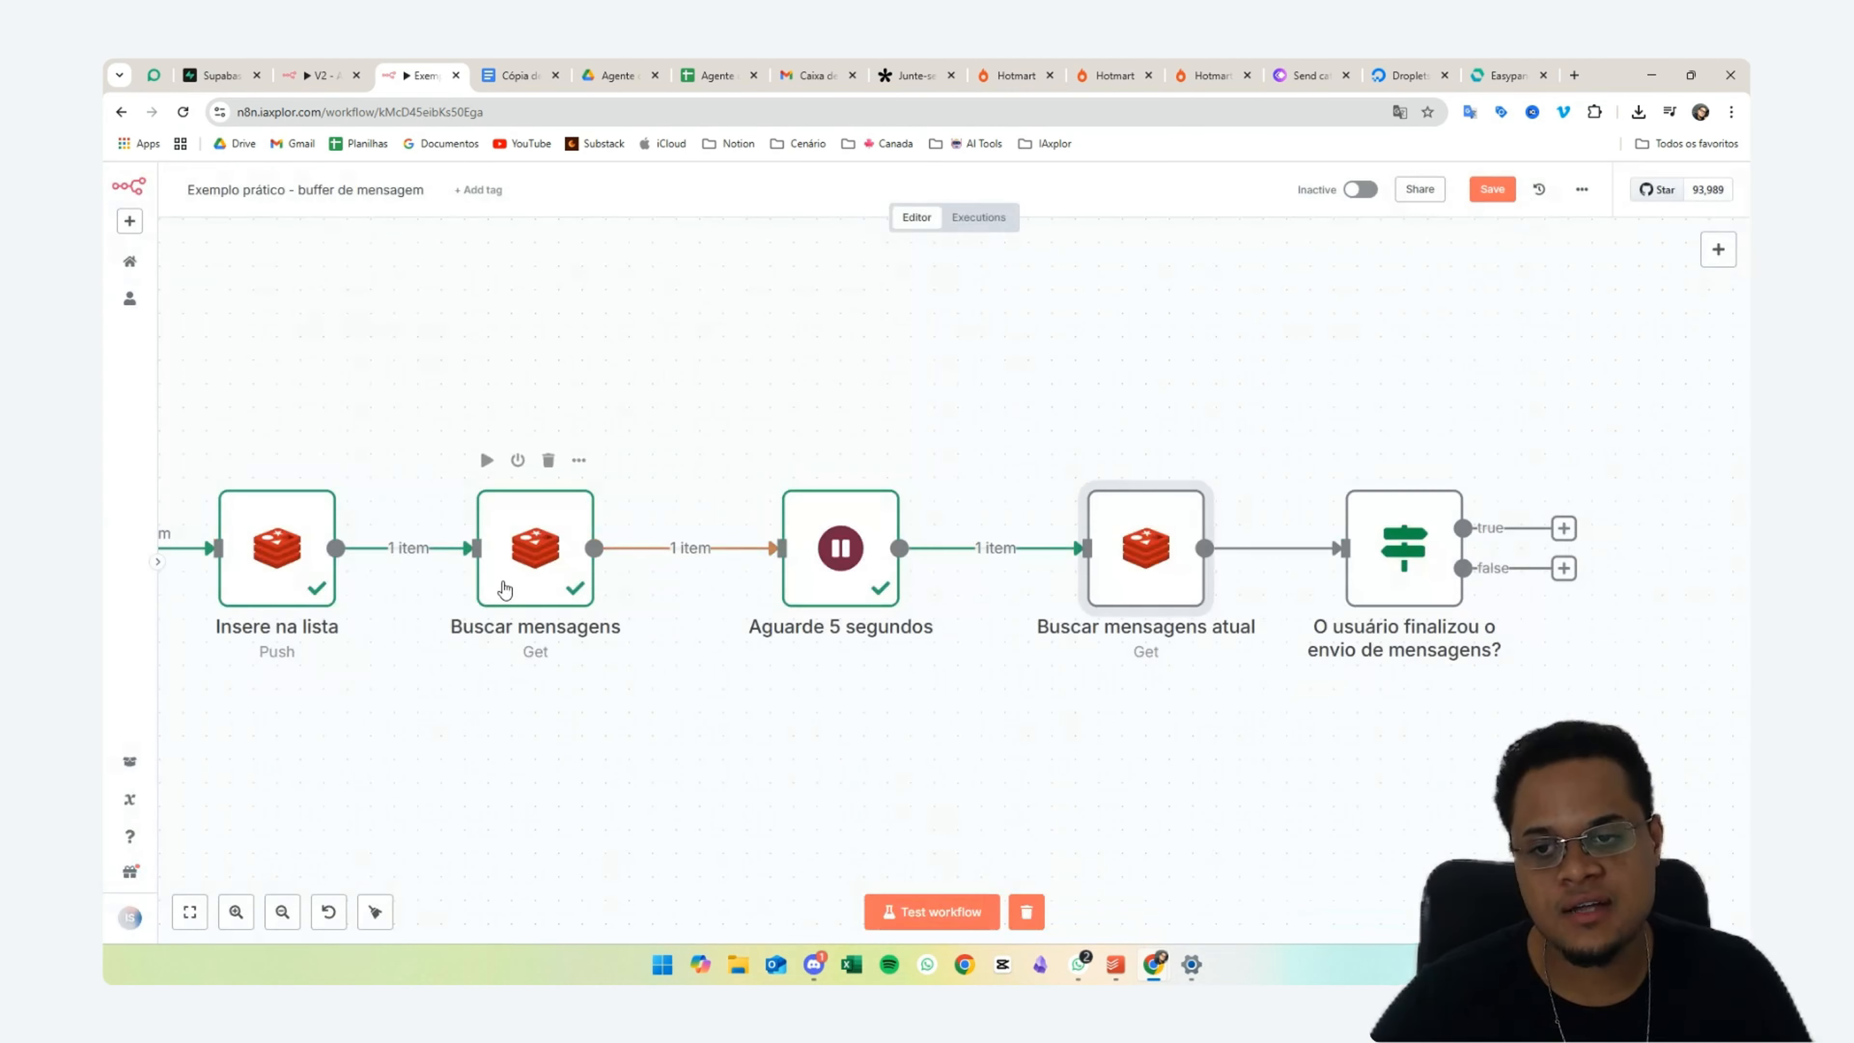
double_click(500, 589)
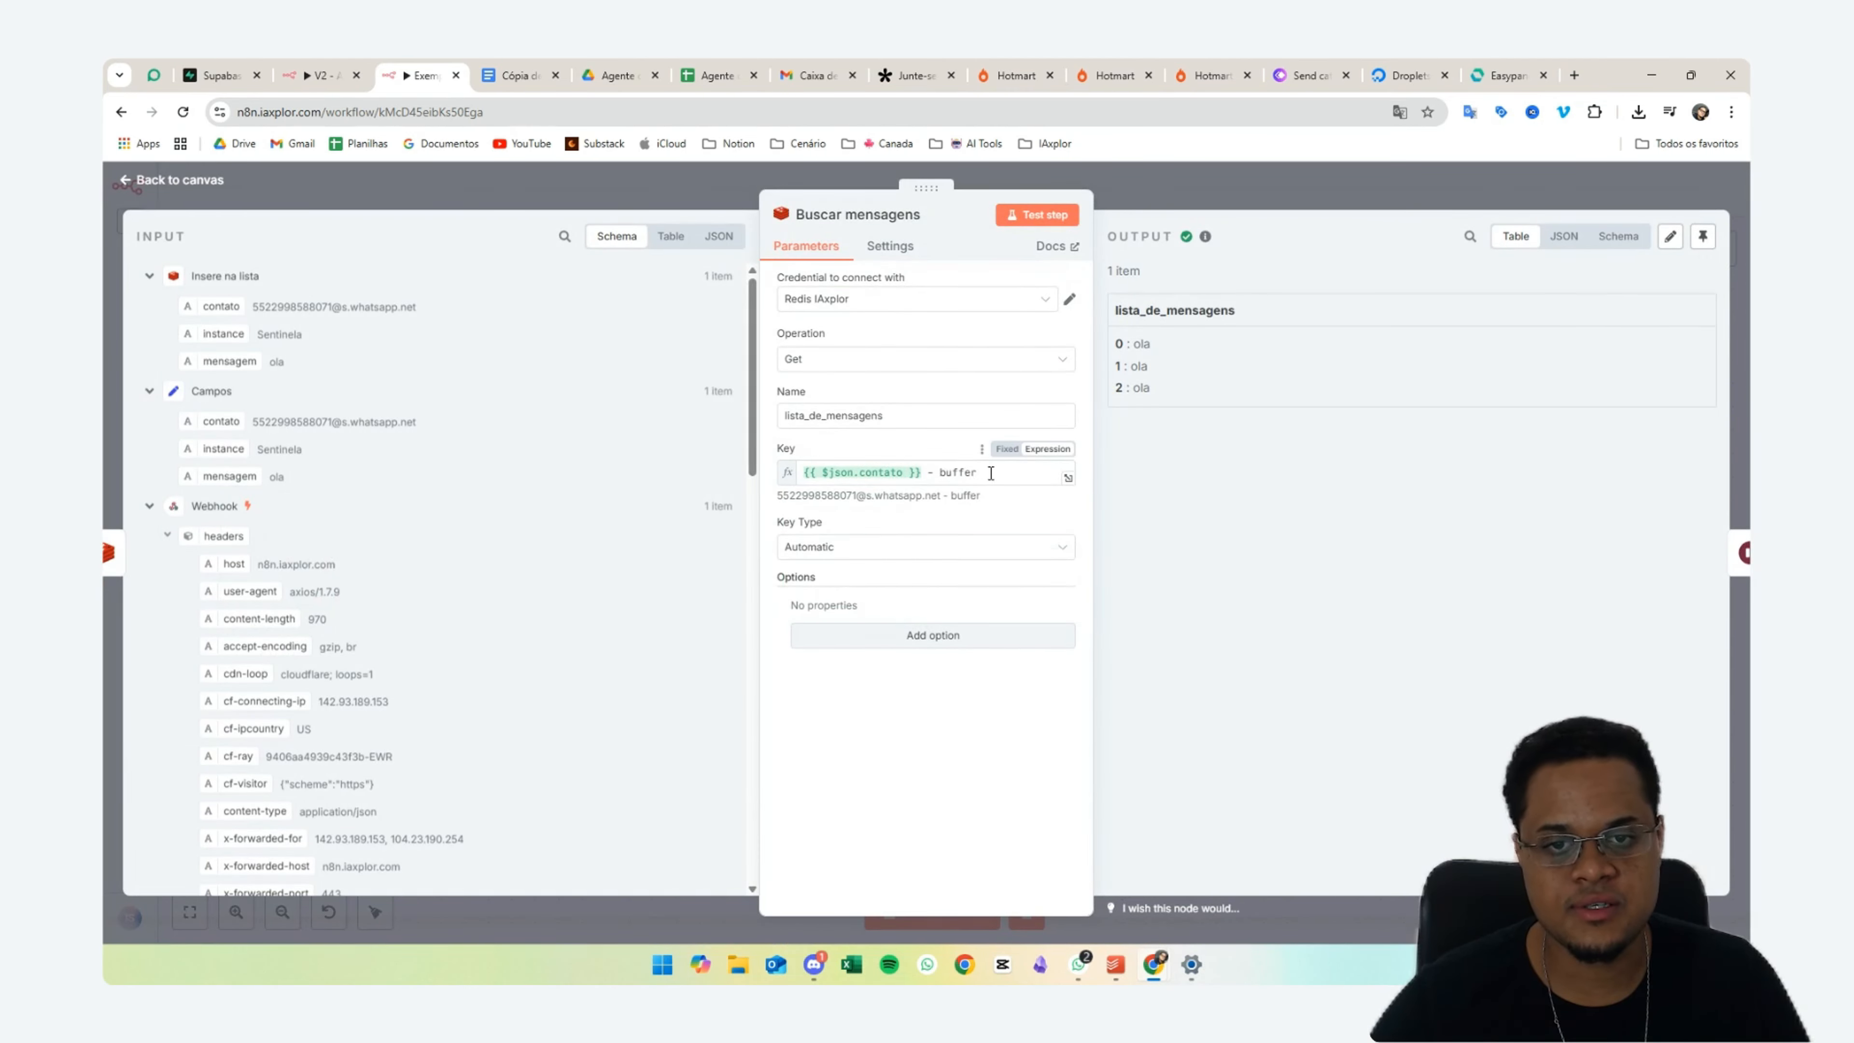
left_click_drag(981, 471, 695, 454)
key("ctrl+v")
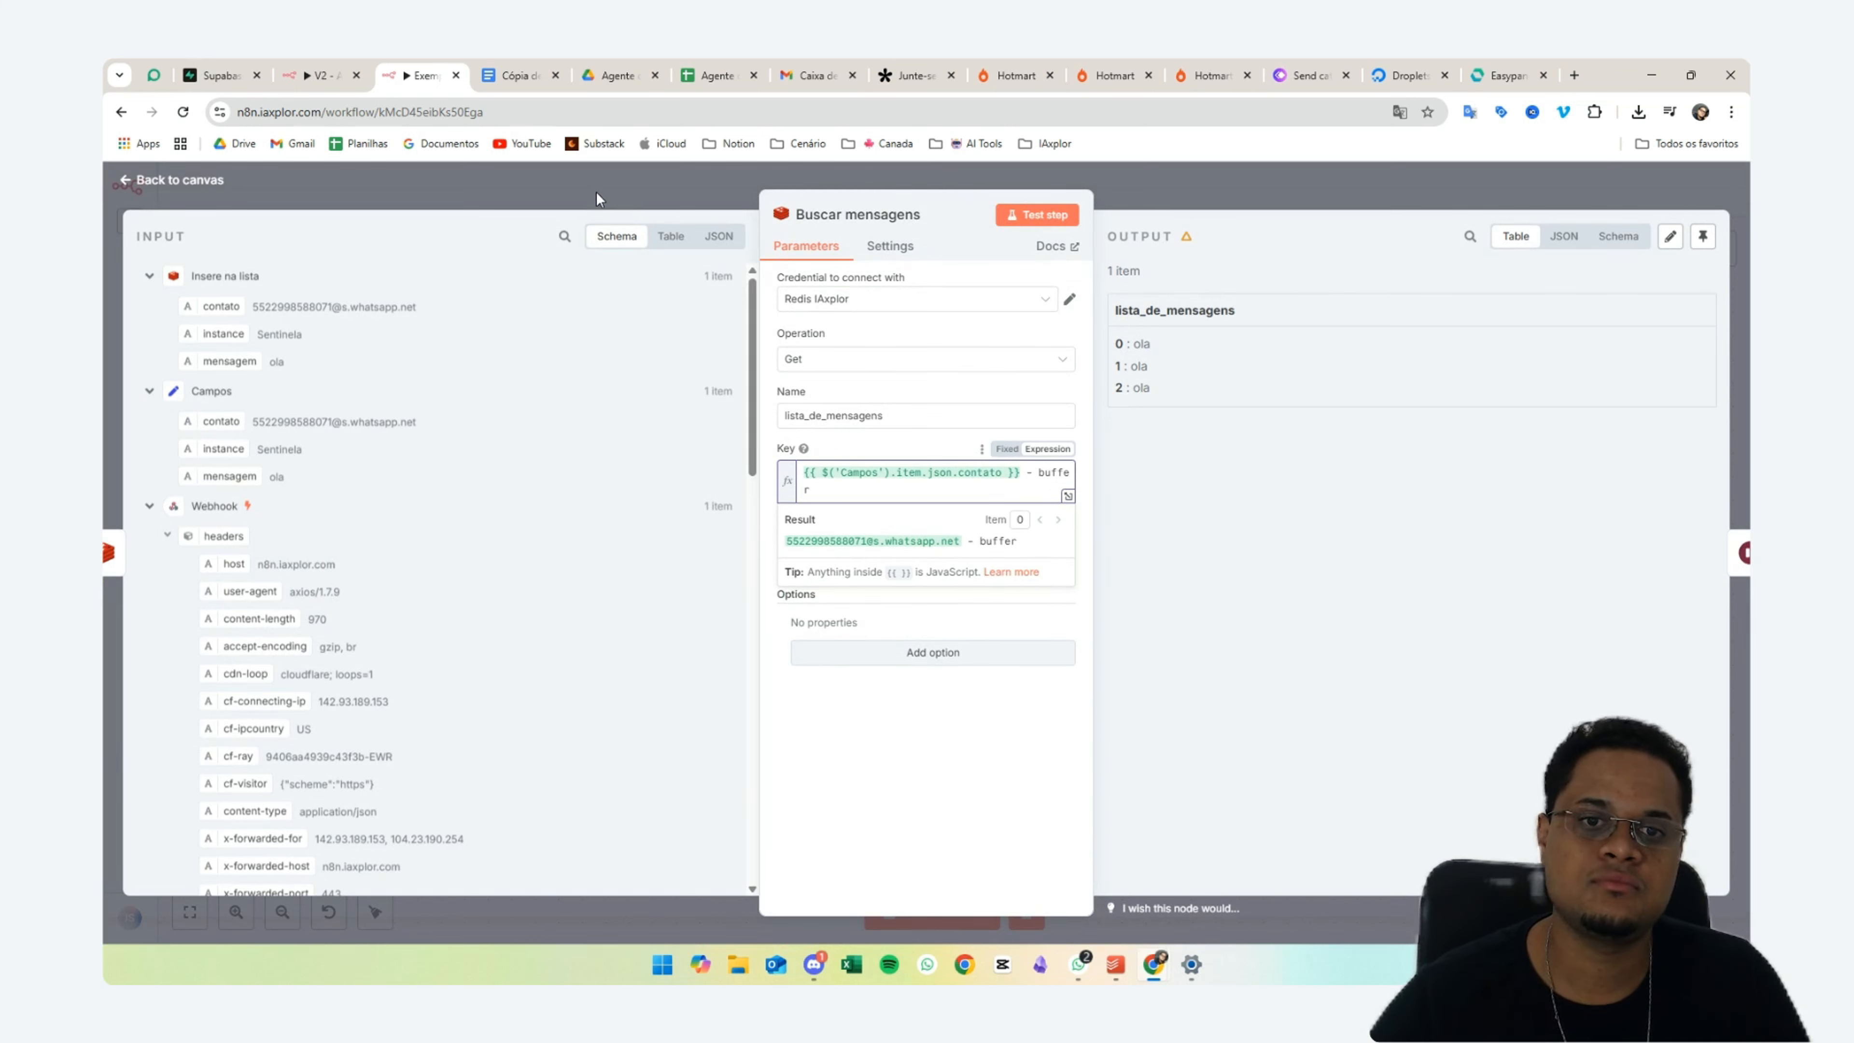
left_click(596, 191)
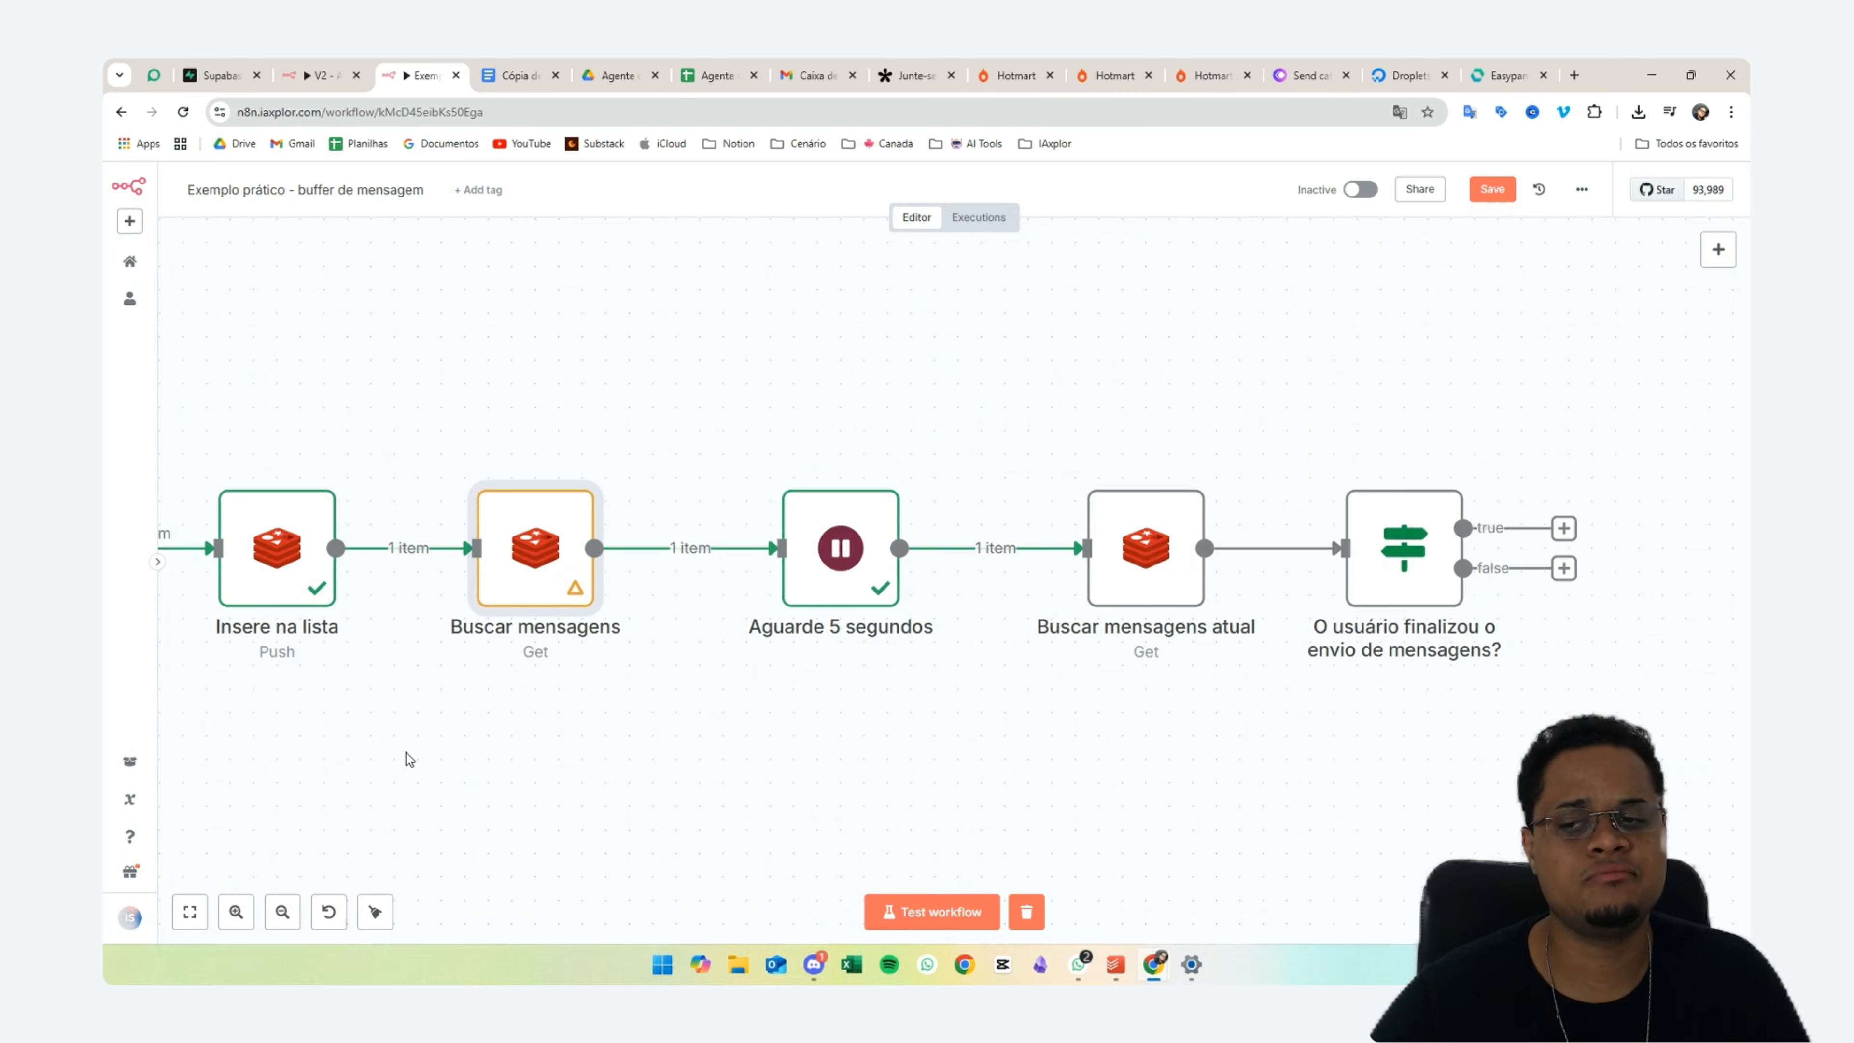
- Replace the List expression in "Insere na lista" with the copied {{ $('Campos').item.json.contato }} - buffer
scroll(406, 760, "left", 3)
key("Return")
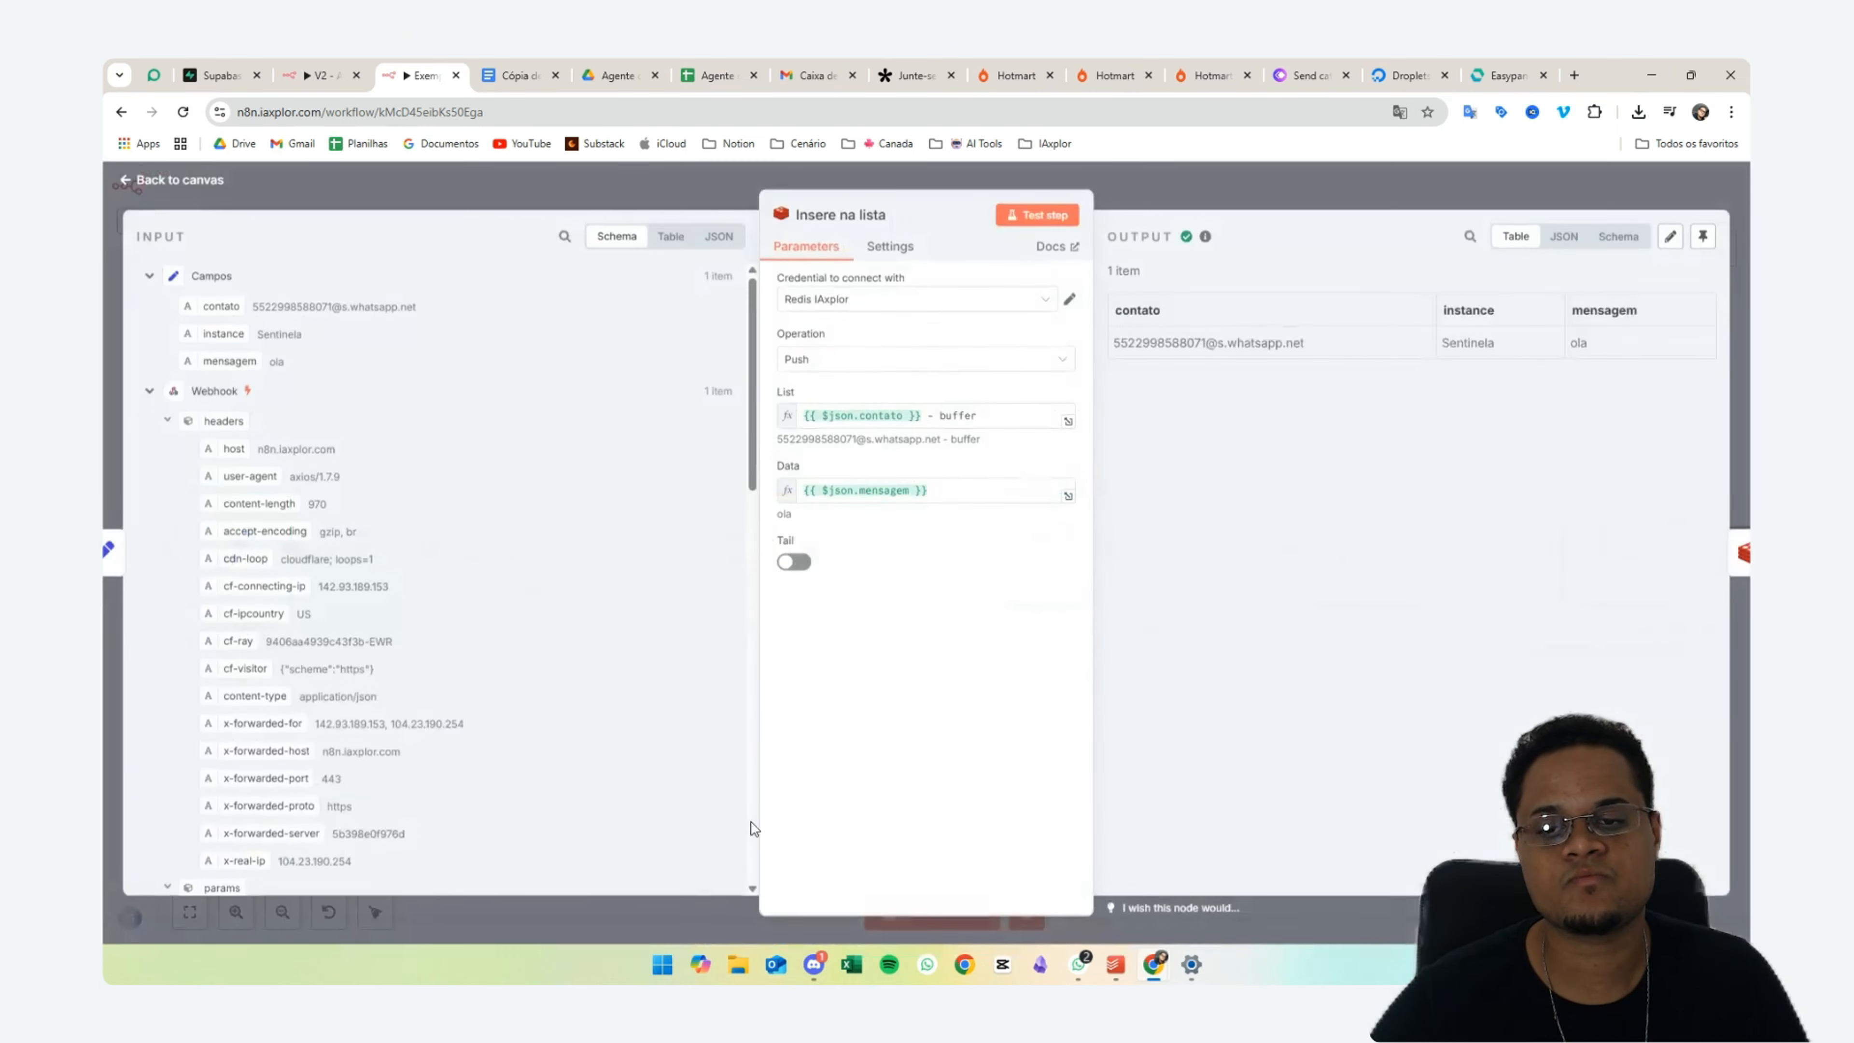
left_click(995, 423)
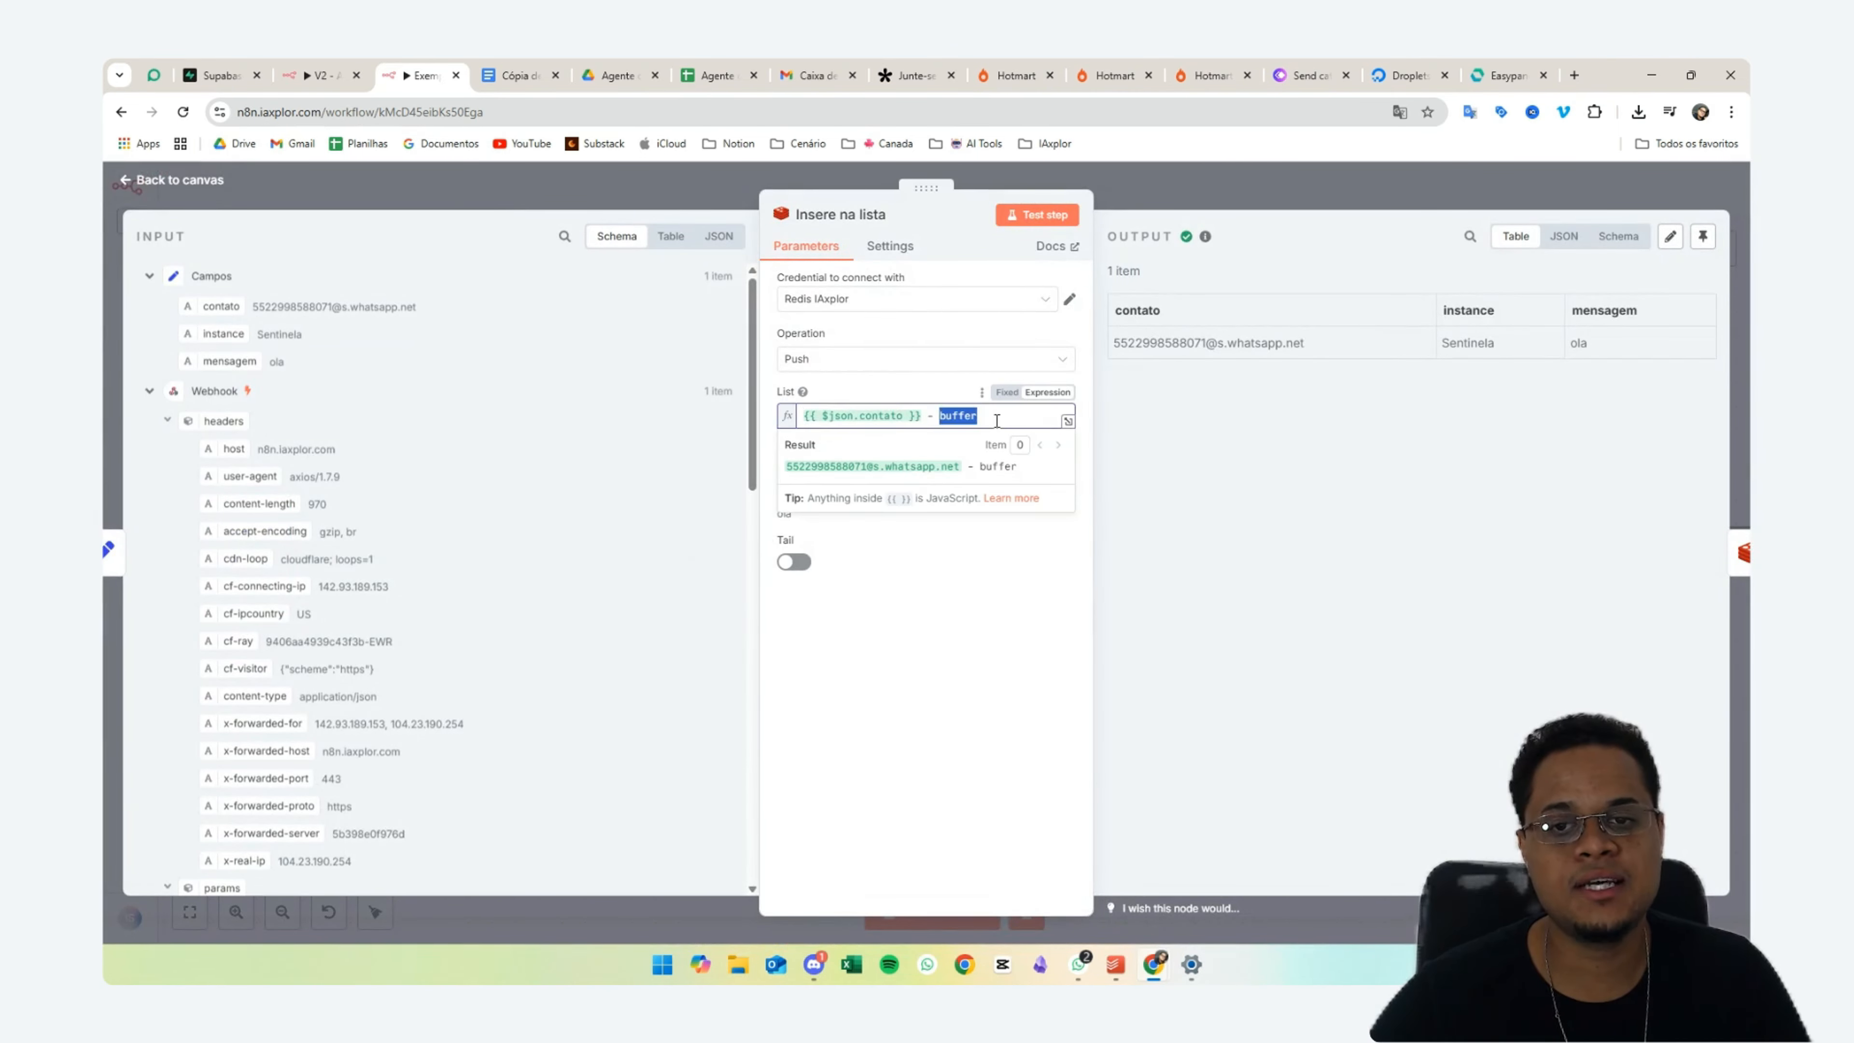
key("ctrl+a")
key("ctrl+v")
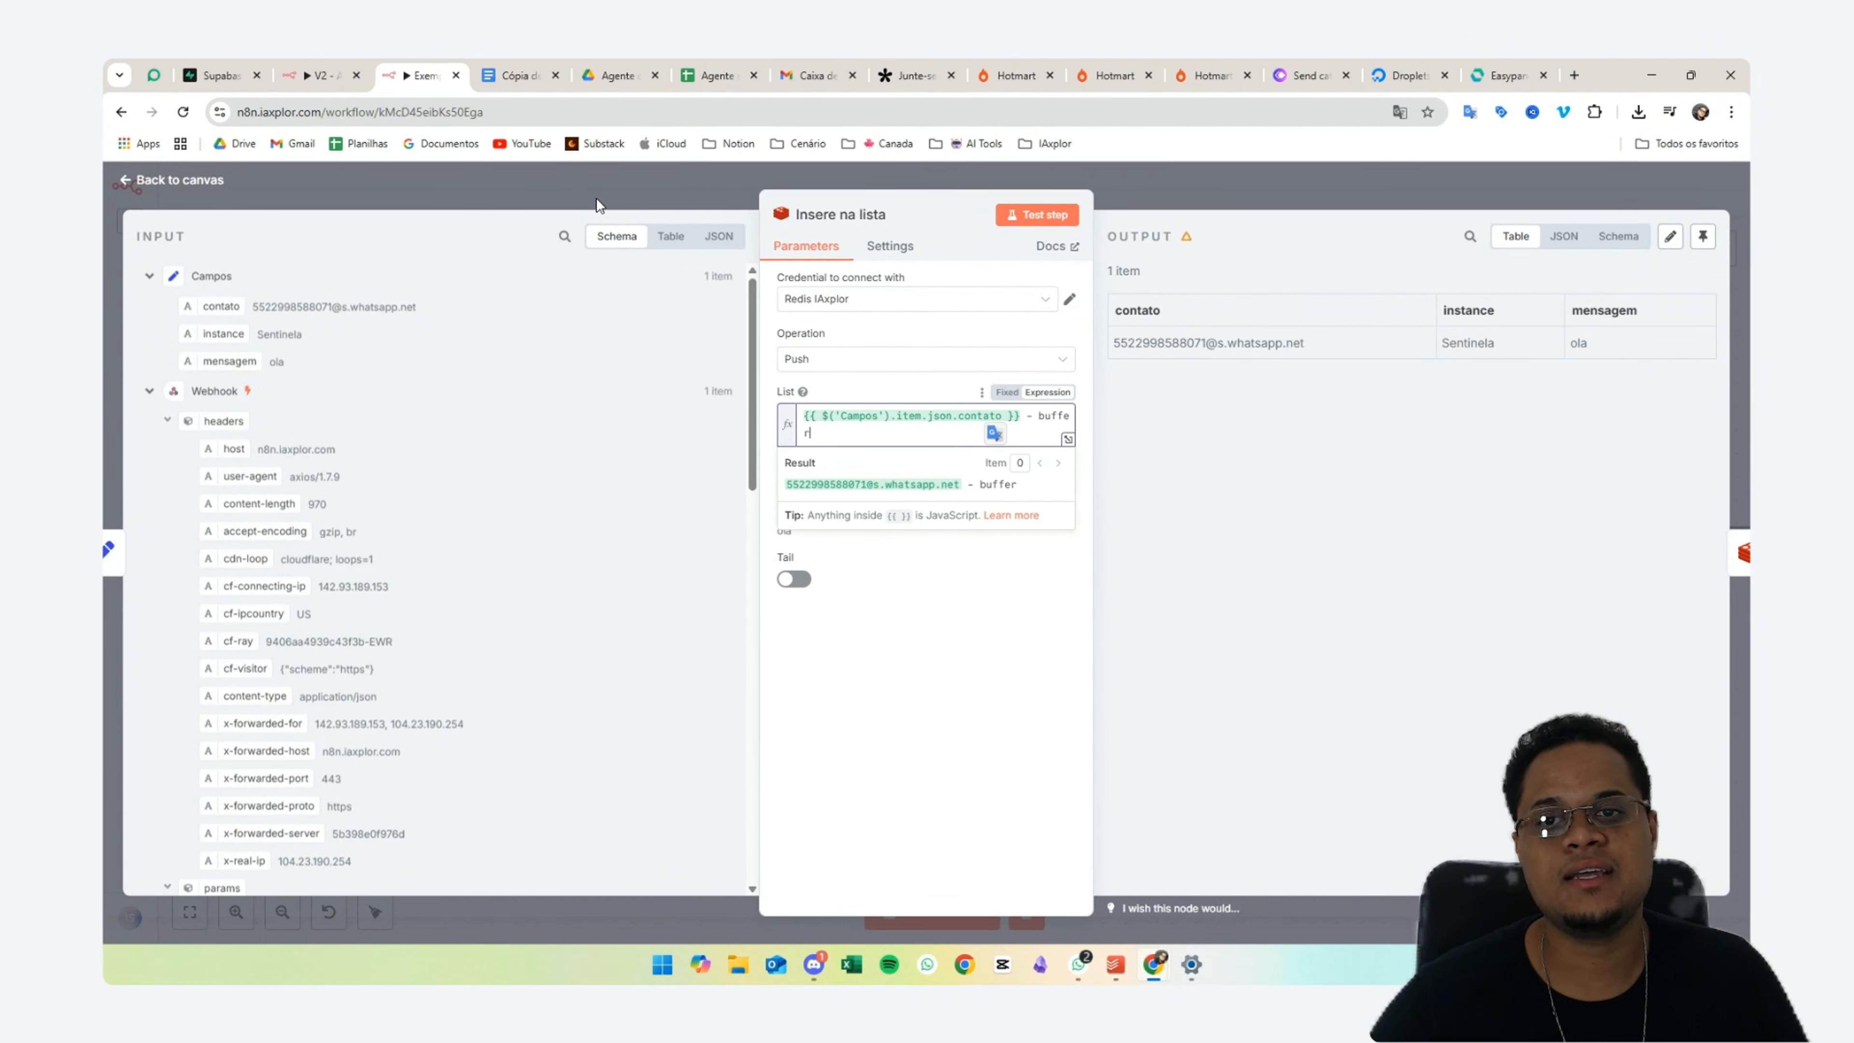
left_click(591, 192)
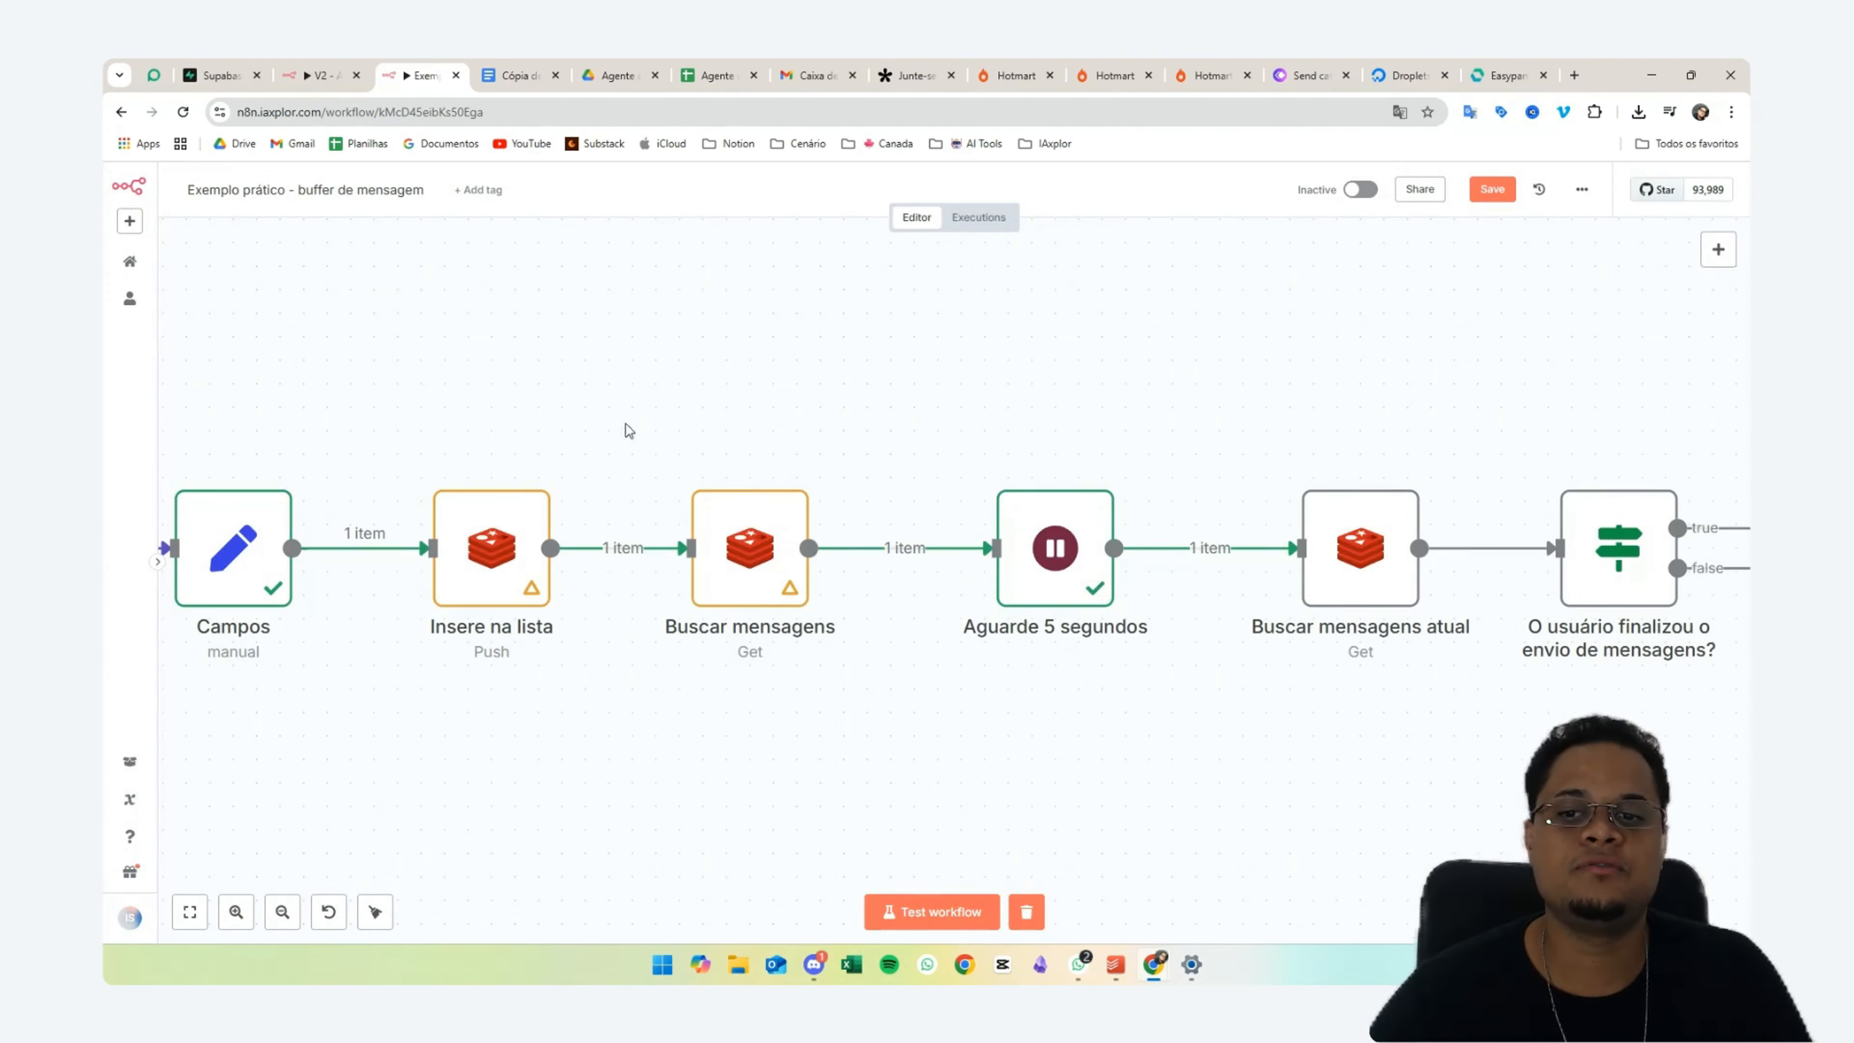
- Run "Insere na lista", "Buscar mensagens", "Aguarde 5 segundos" and "Buscar mensagens atual" in order, and check the last node's output
left_click(444, 459)
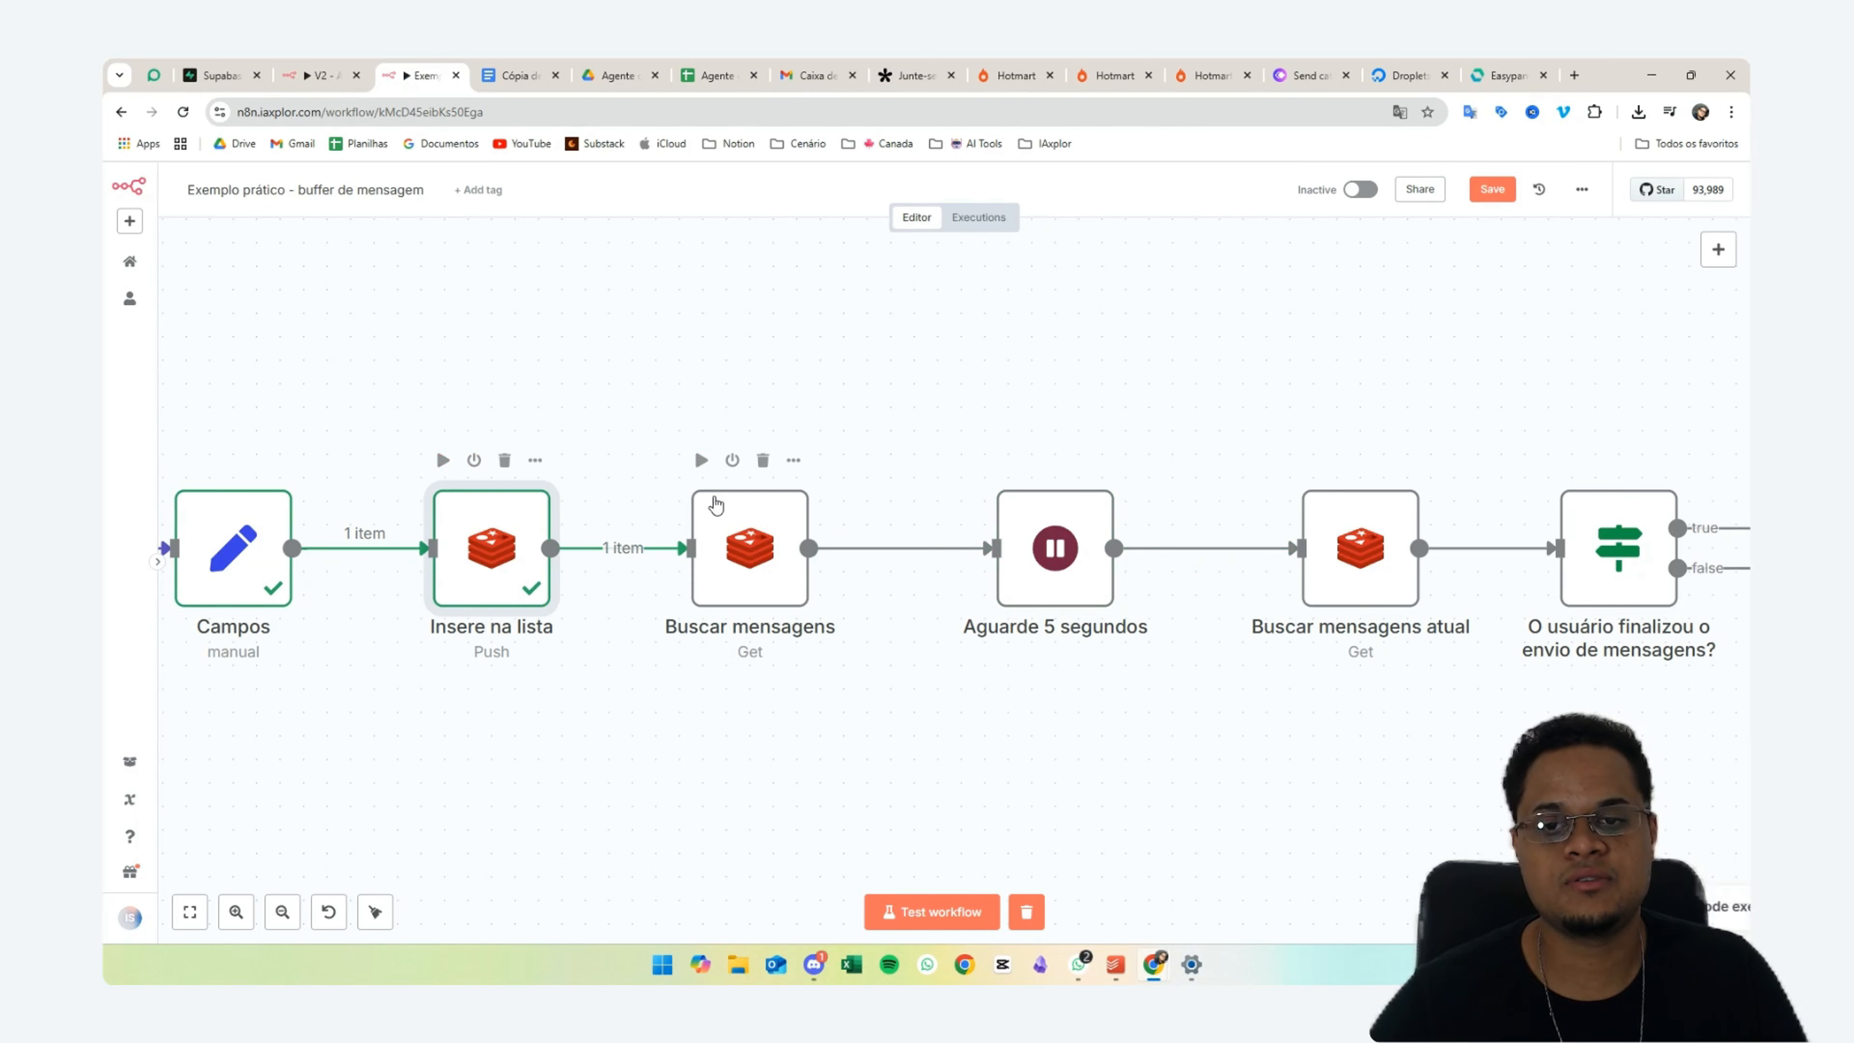
left_click(700, 460)
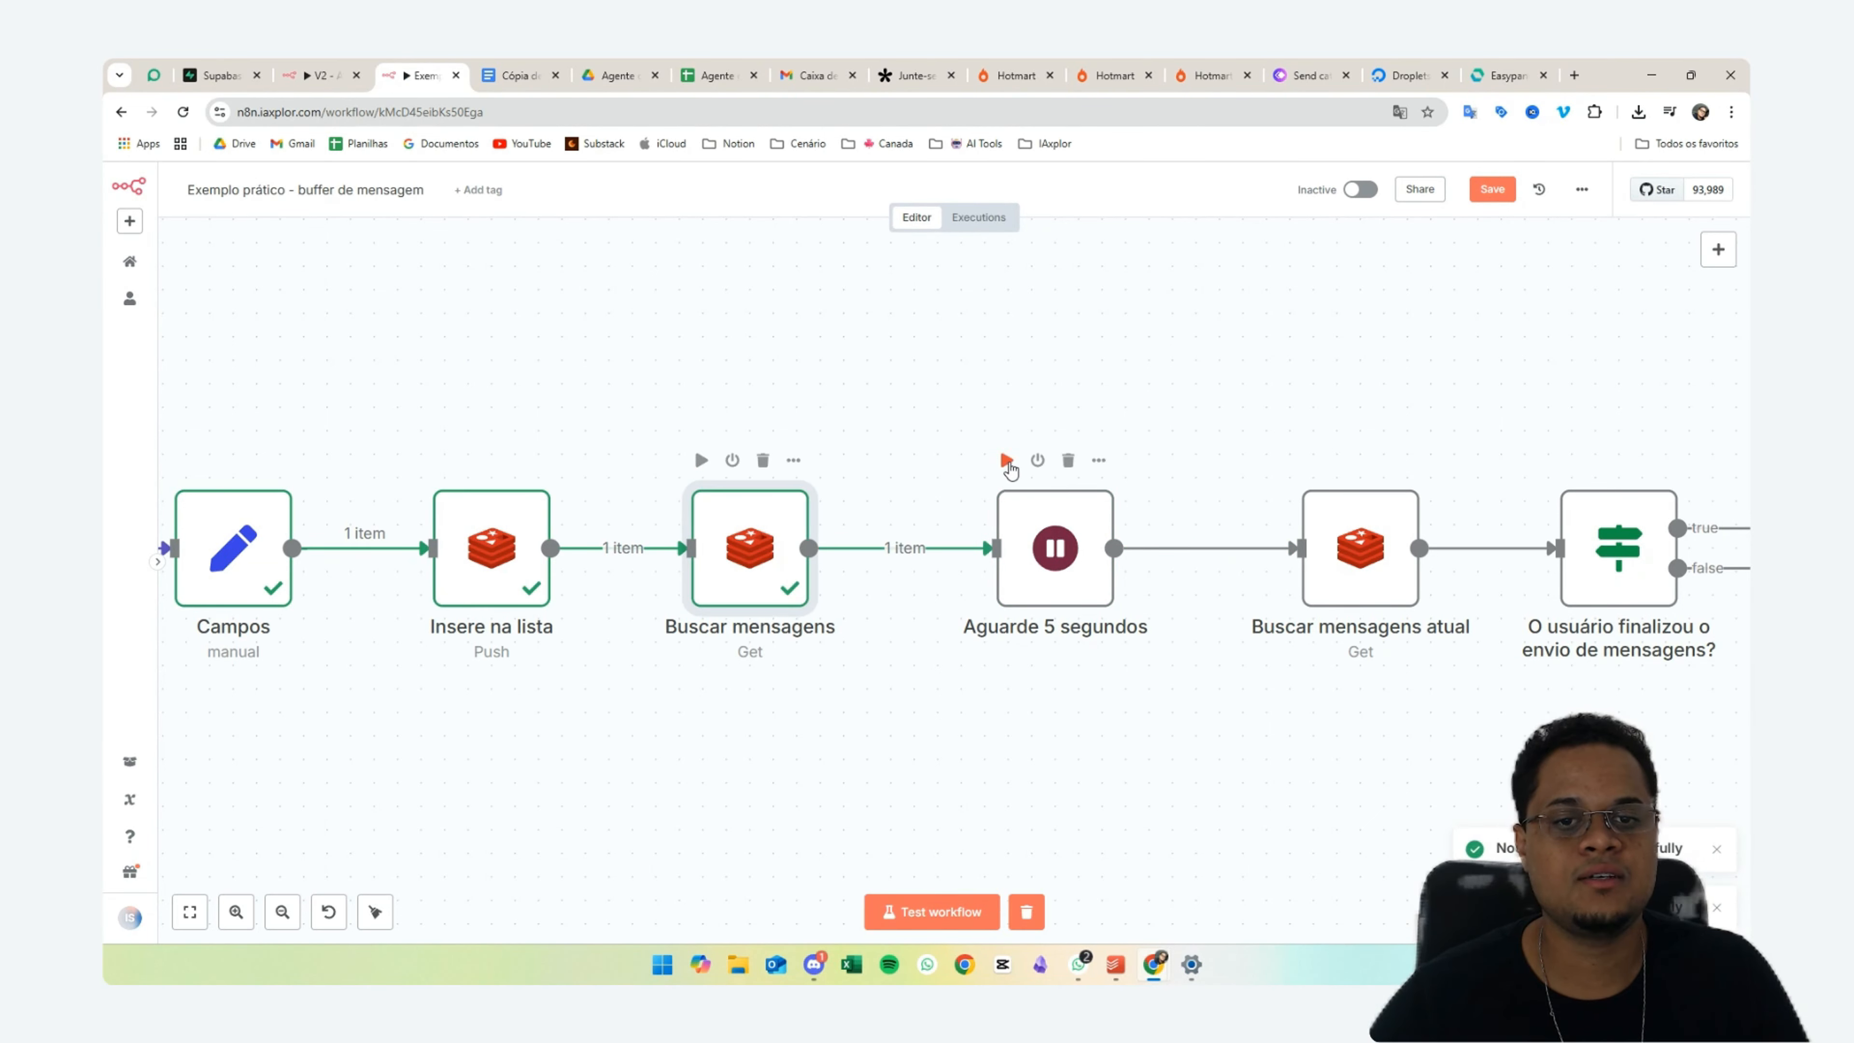
left_click(1006, 461)
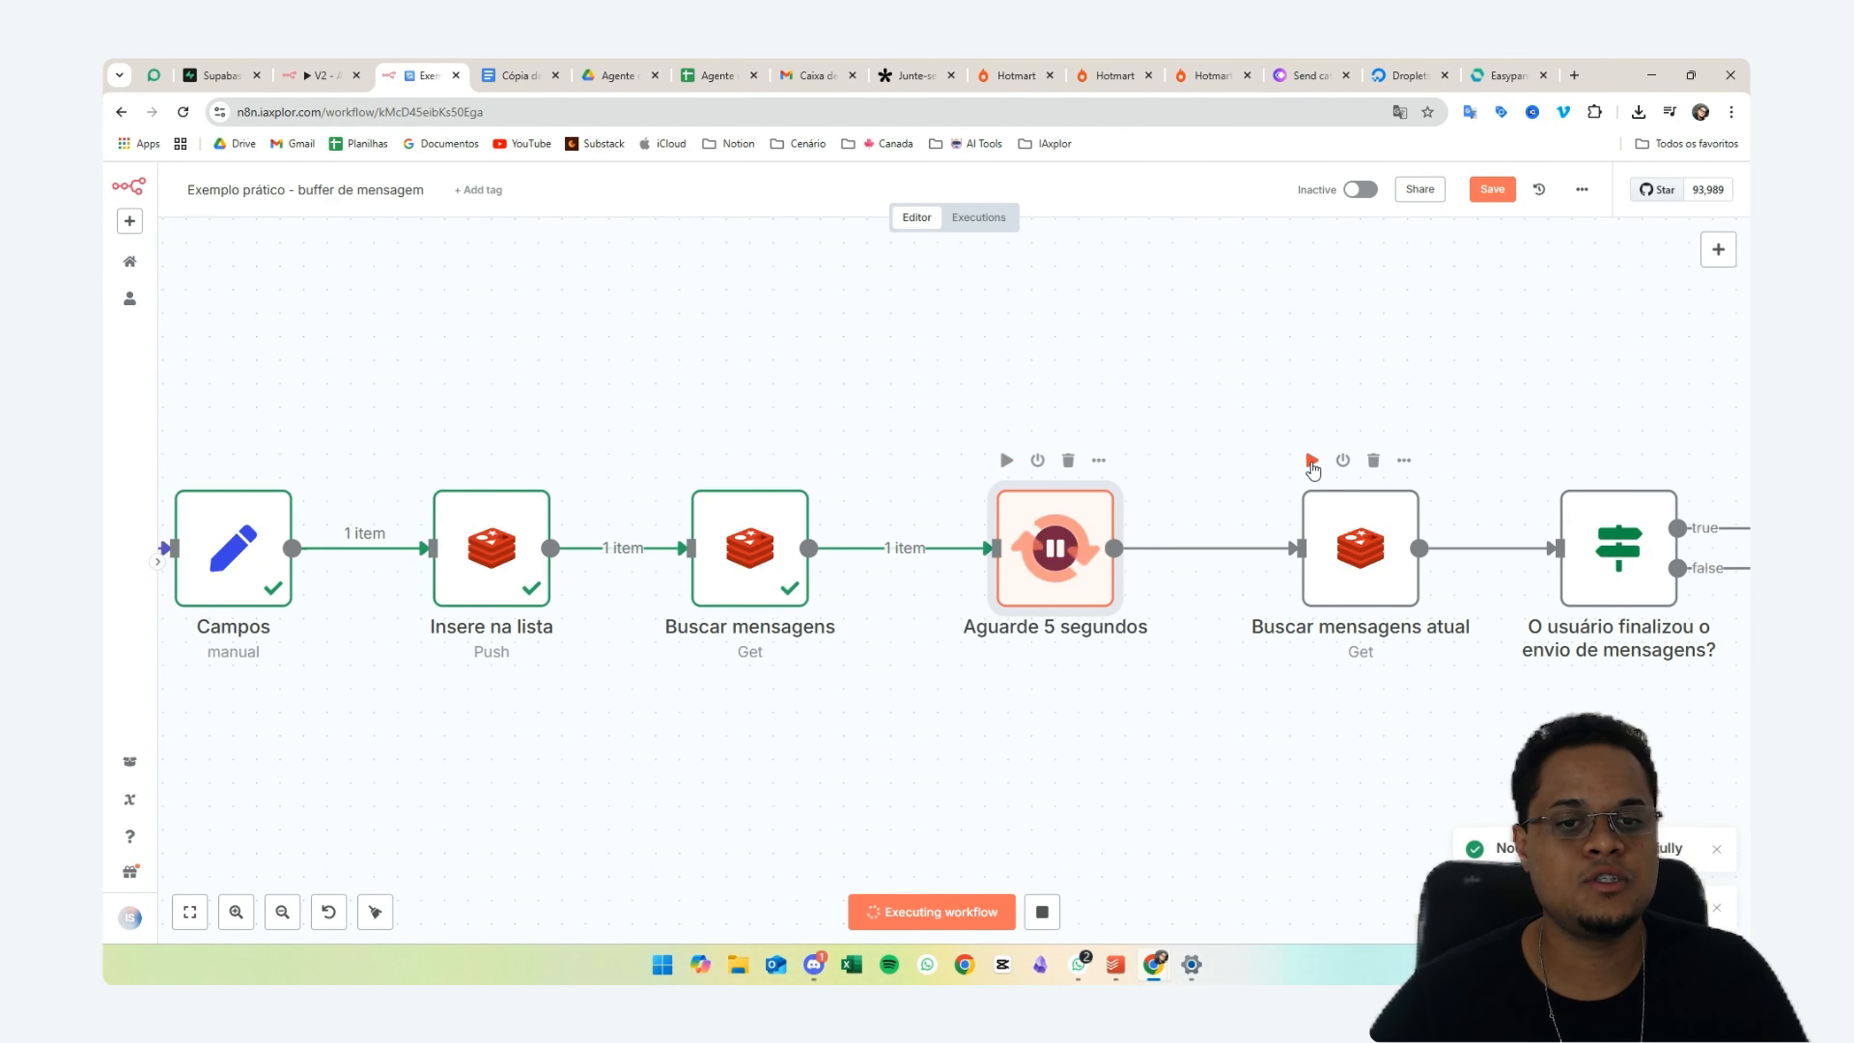
scroll(1021, 452, "right", 3)
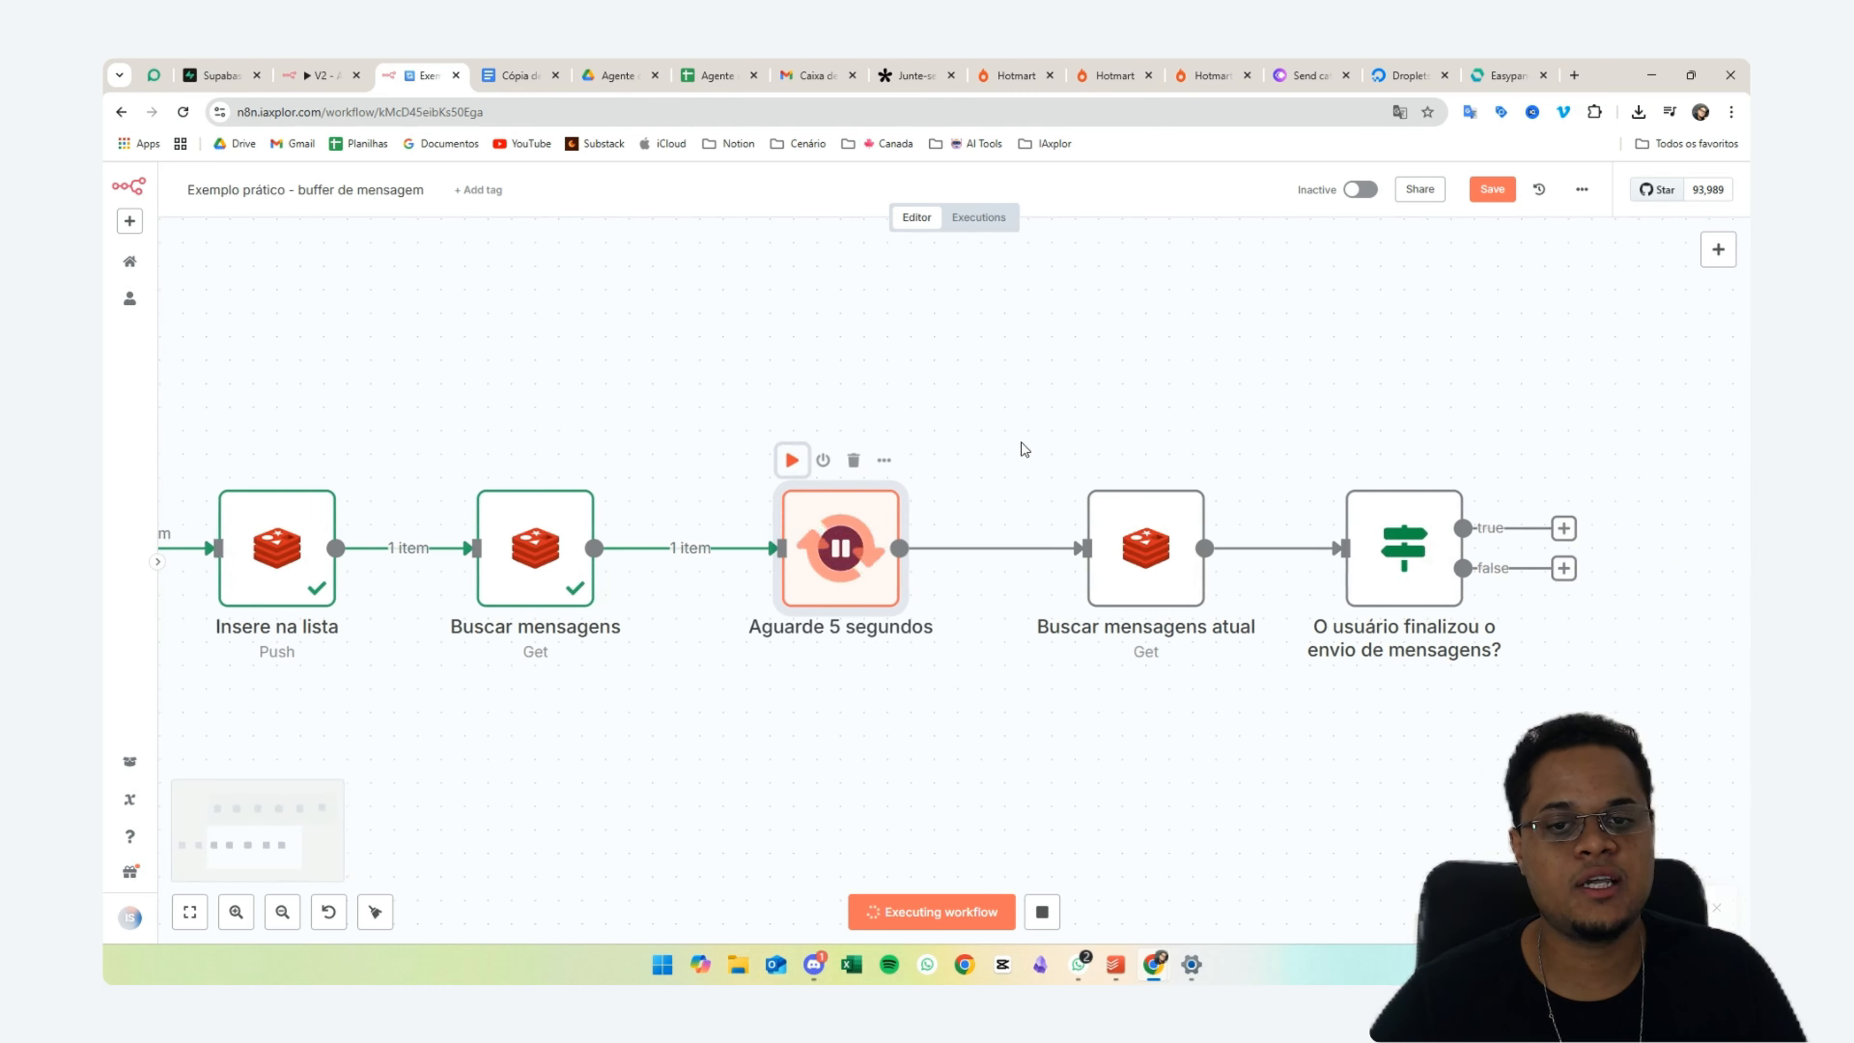
scroll(1023, 449, "right", 2)
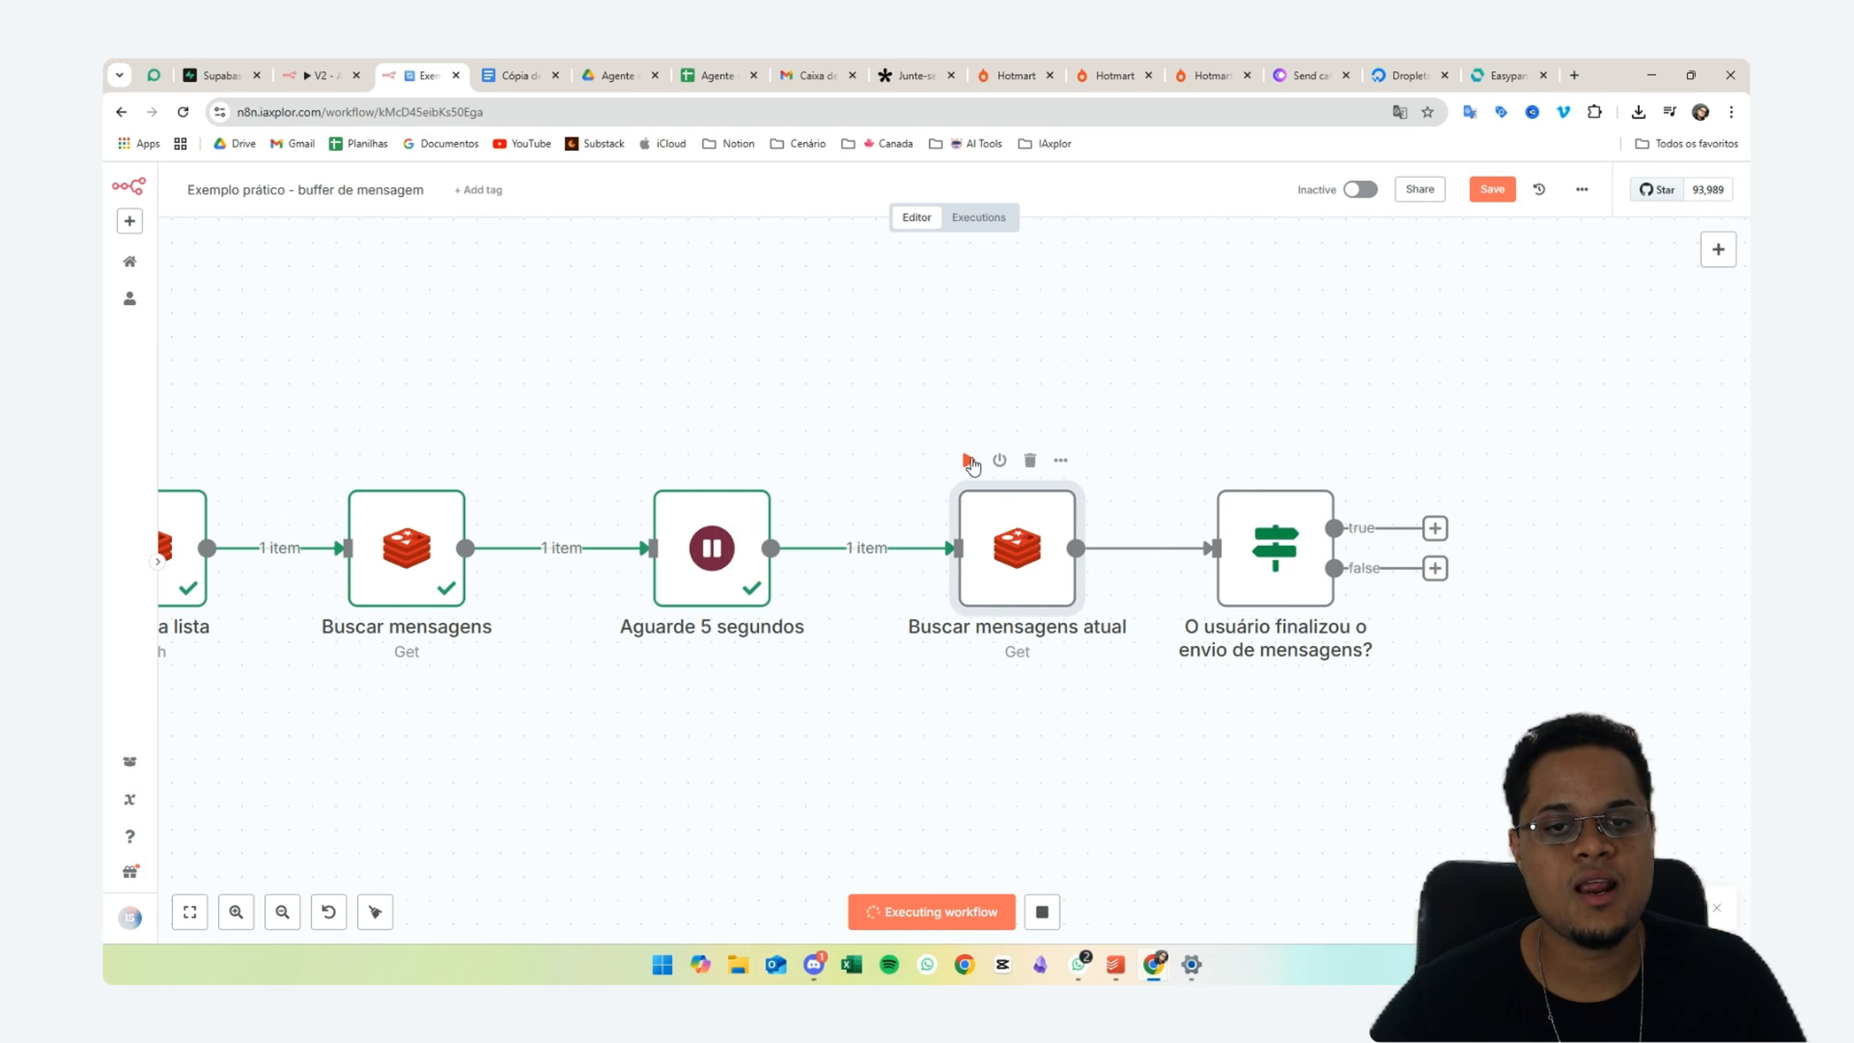
double_click(1051, 593)
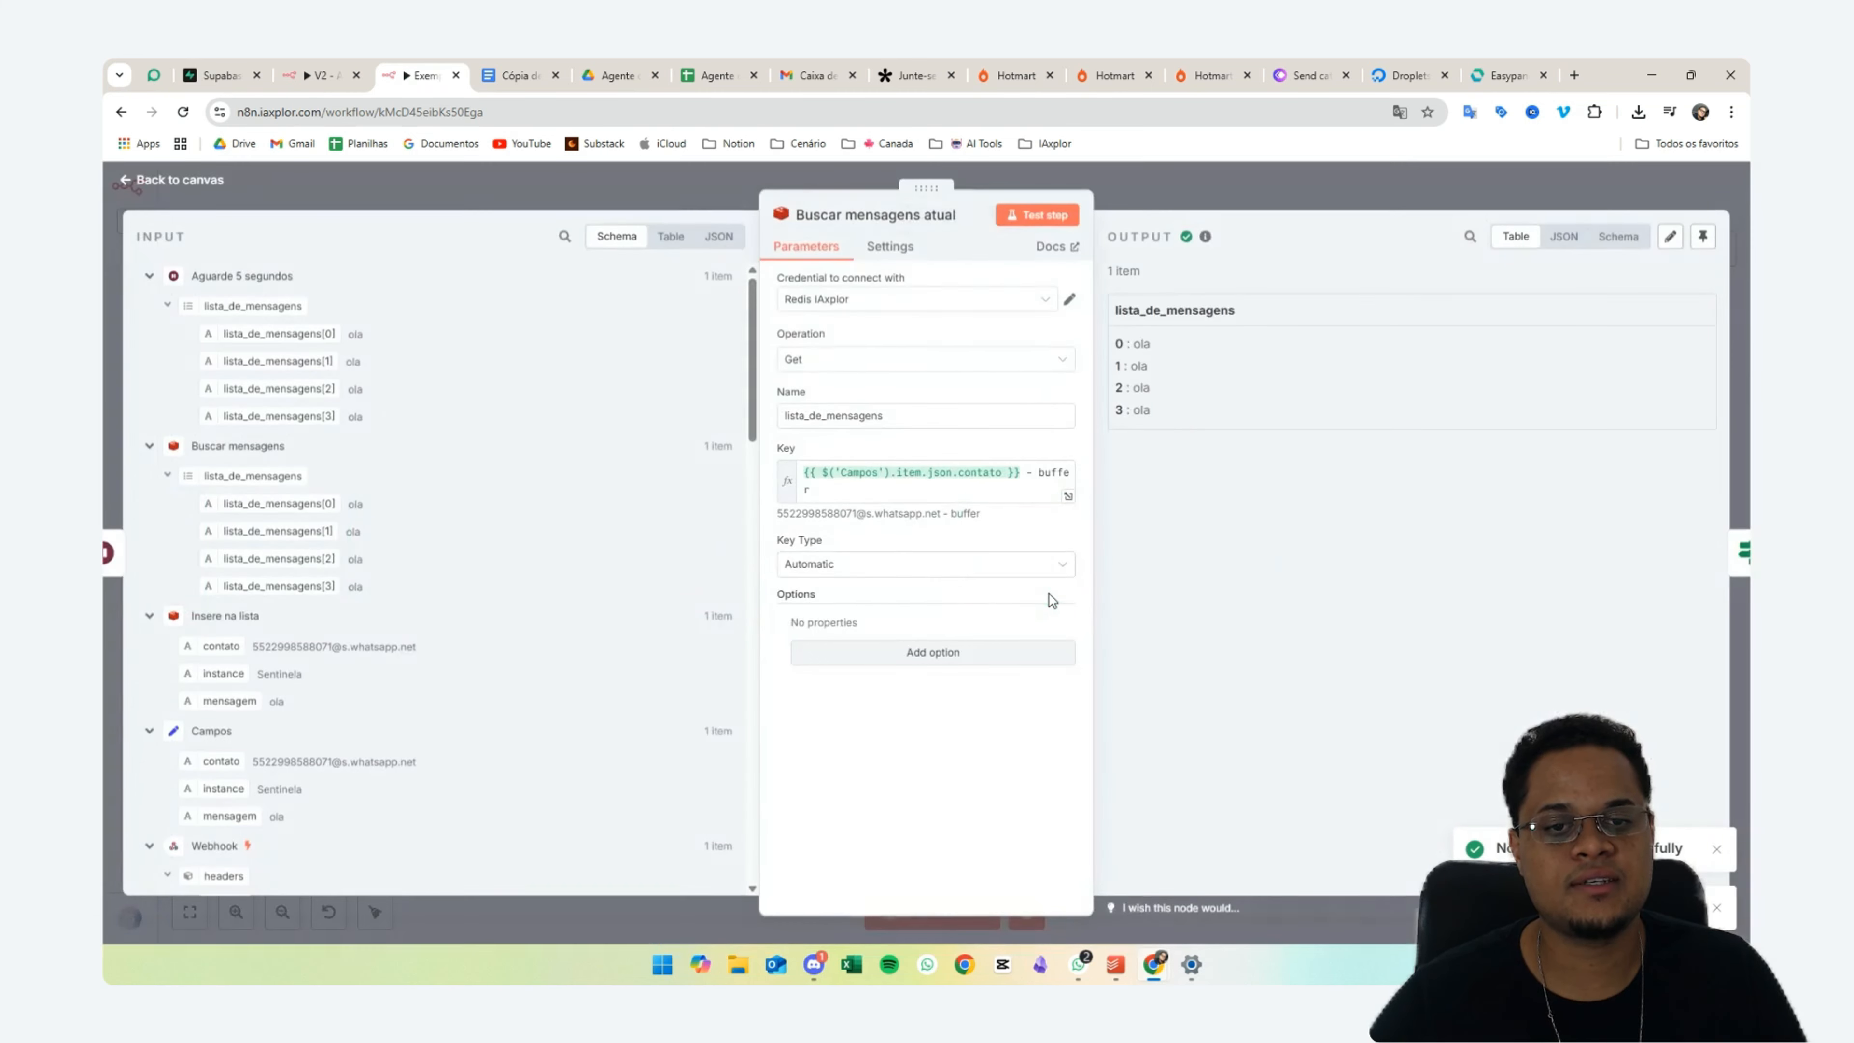
left_click(544, 171)
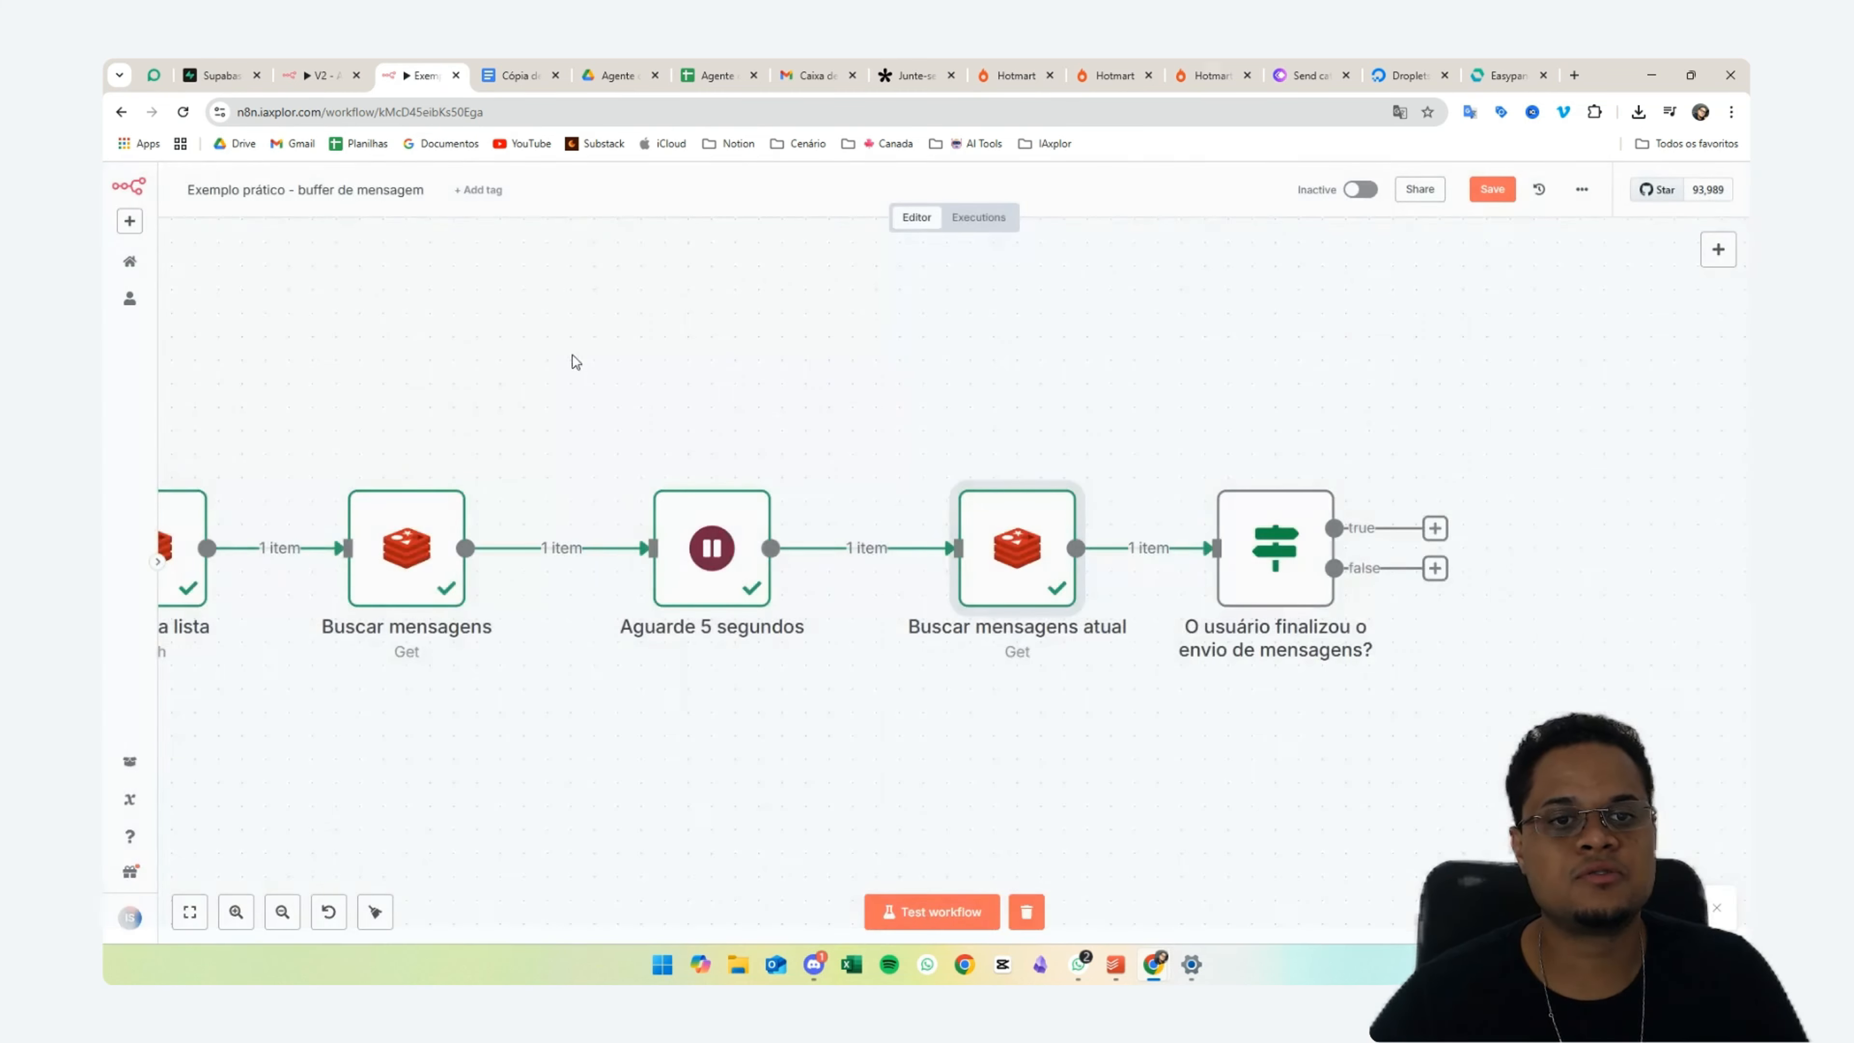
- In the If node, set the condition to compare lista_de_mensagens from "Buscar mensagens" with lista_de_mensagens from "Buscar mensagens atual"
scroll(571, 380, "right", 3)
double_click(1076, 580)
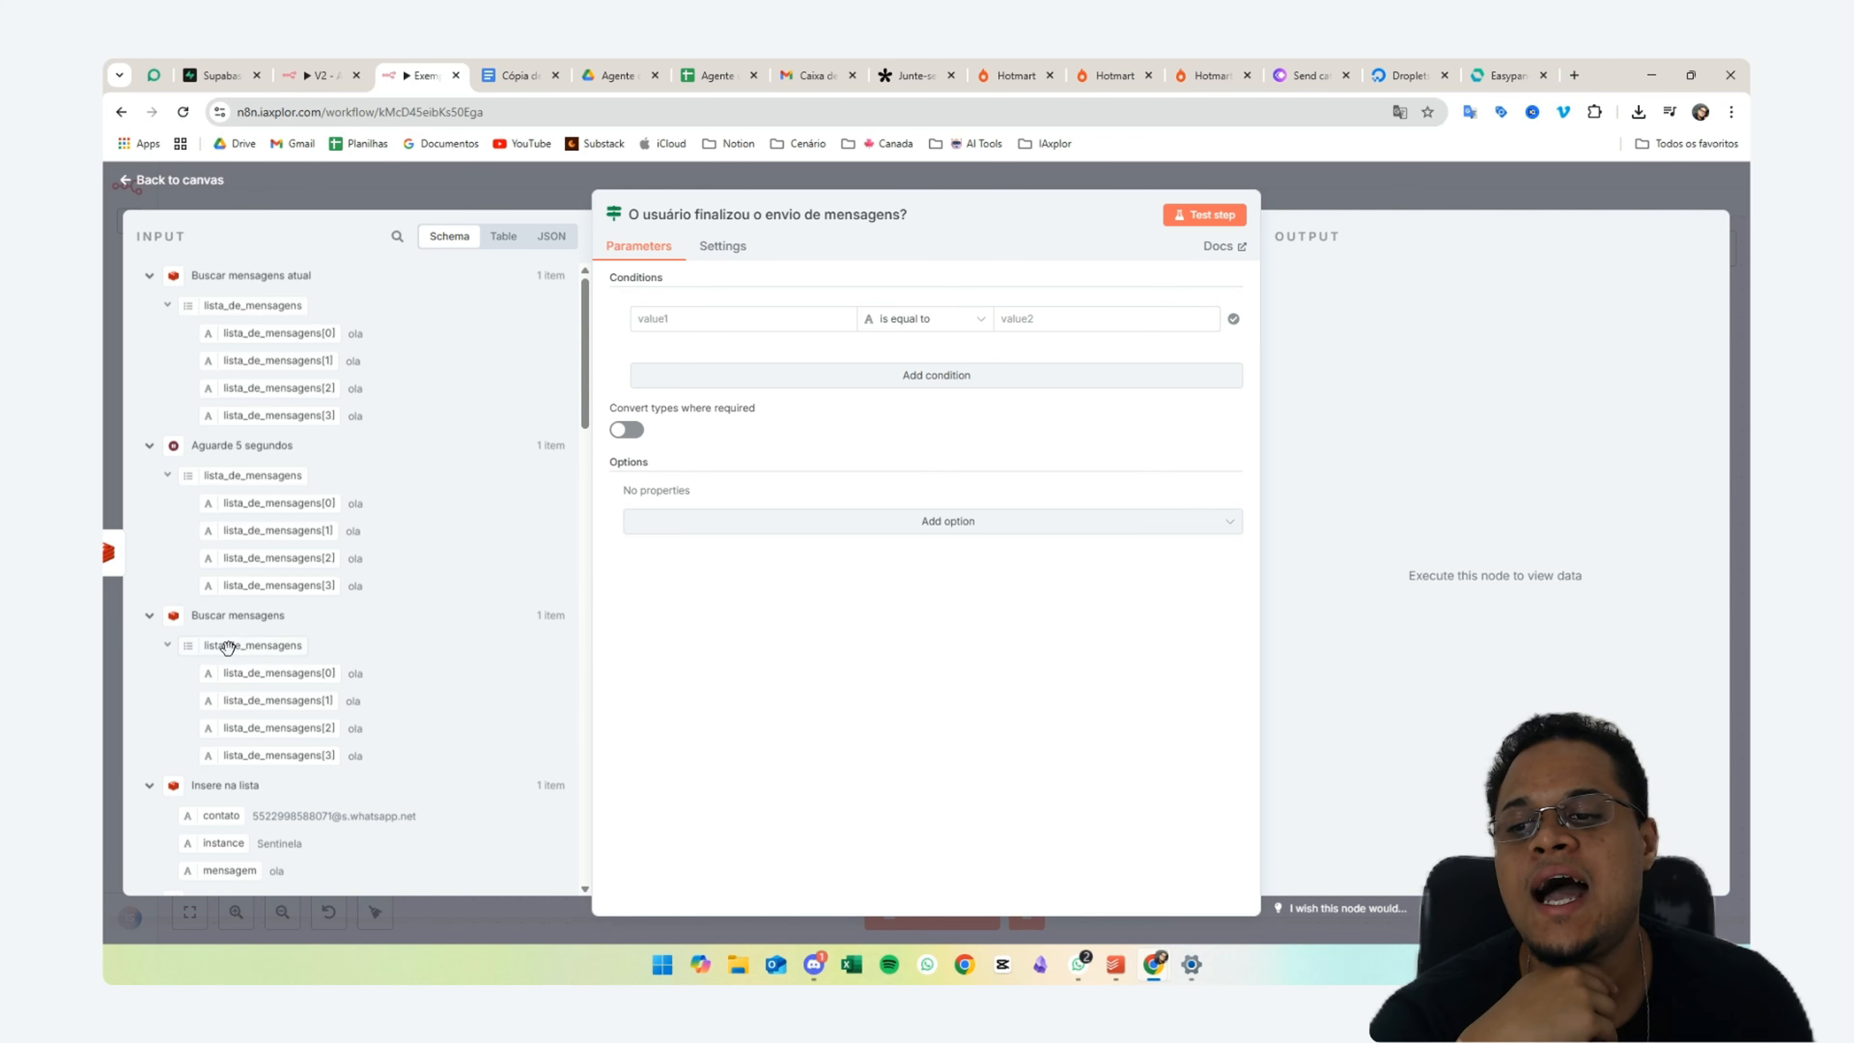
left_click_drag(228, 646, 690, 319)
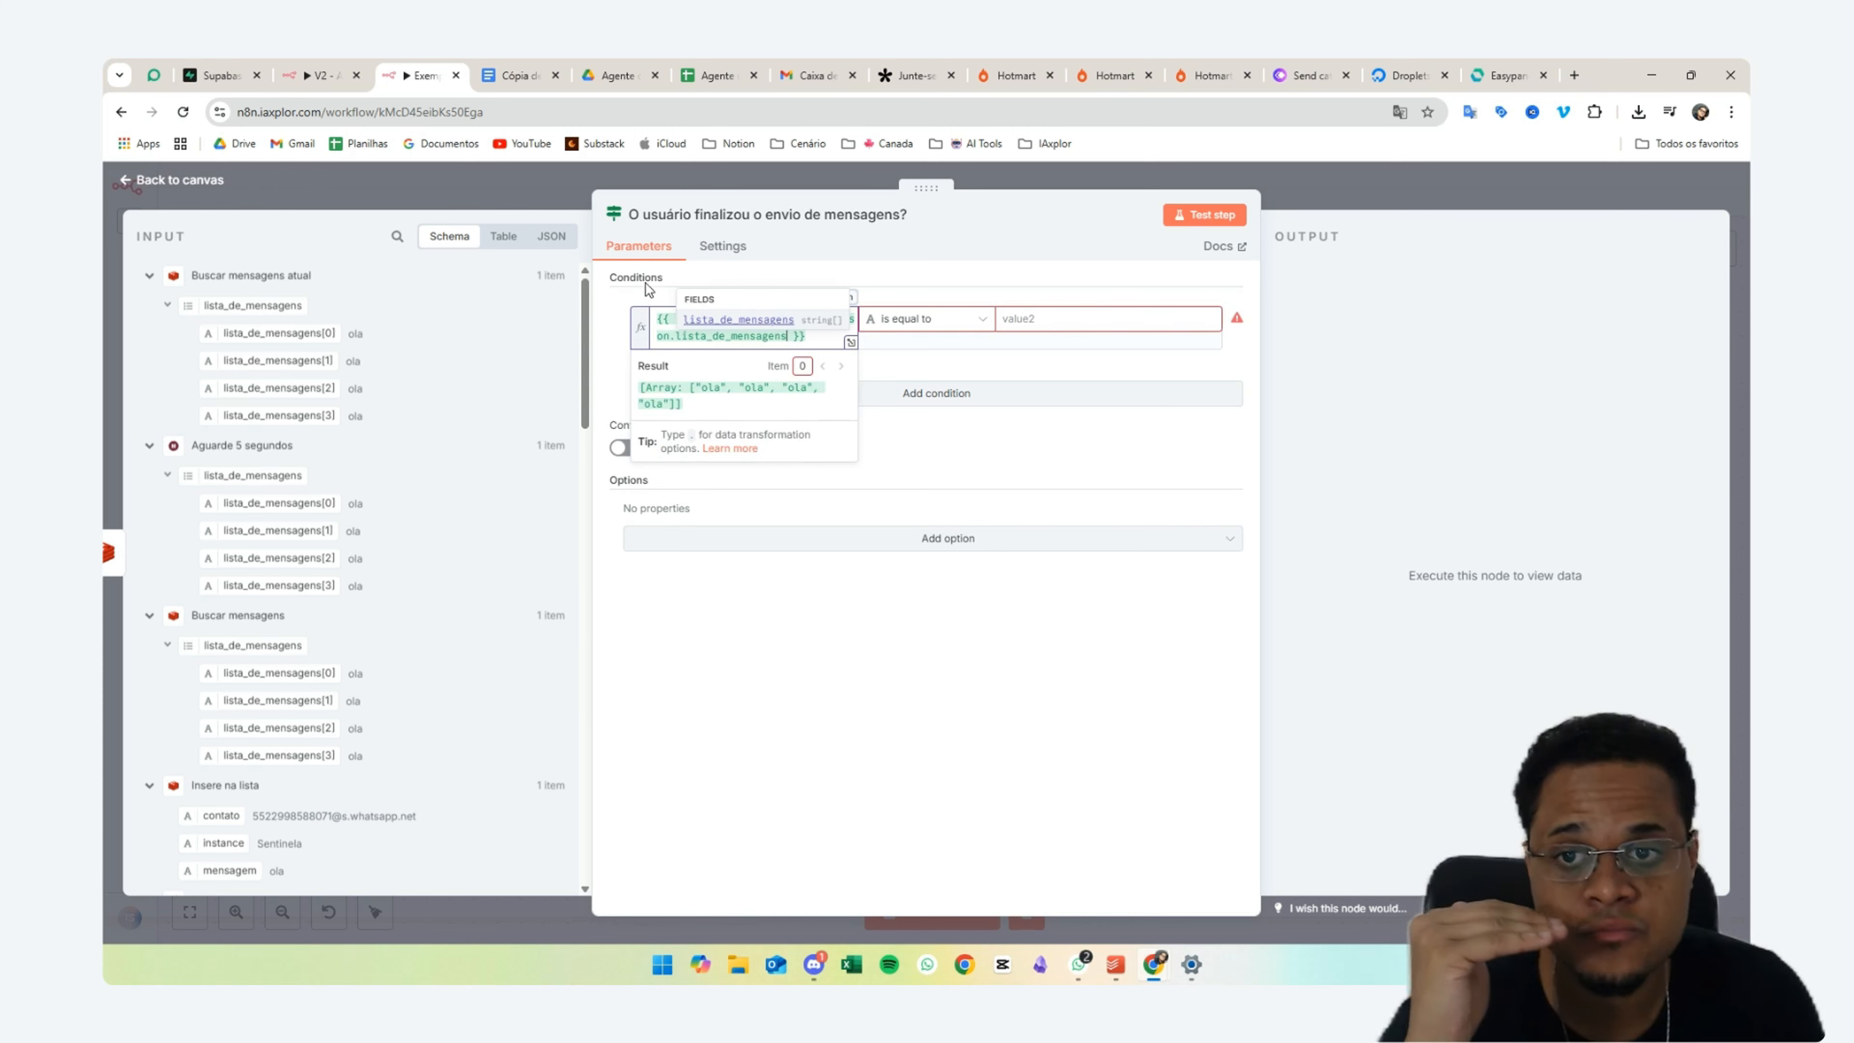
left_click(642, 298)
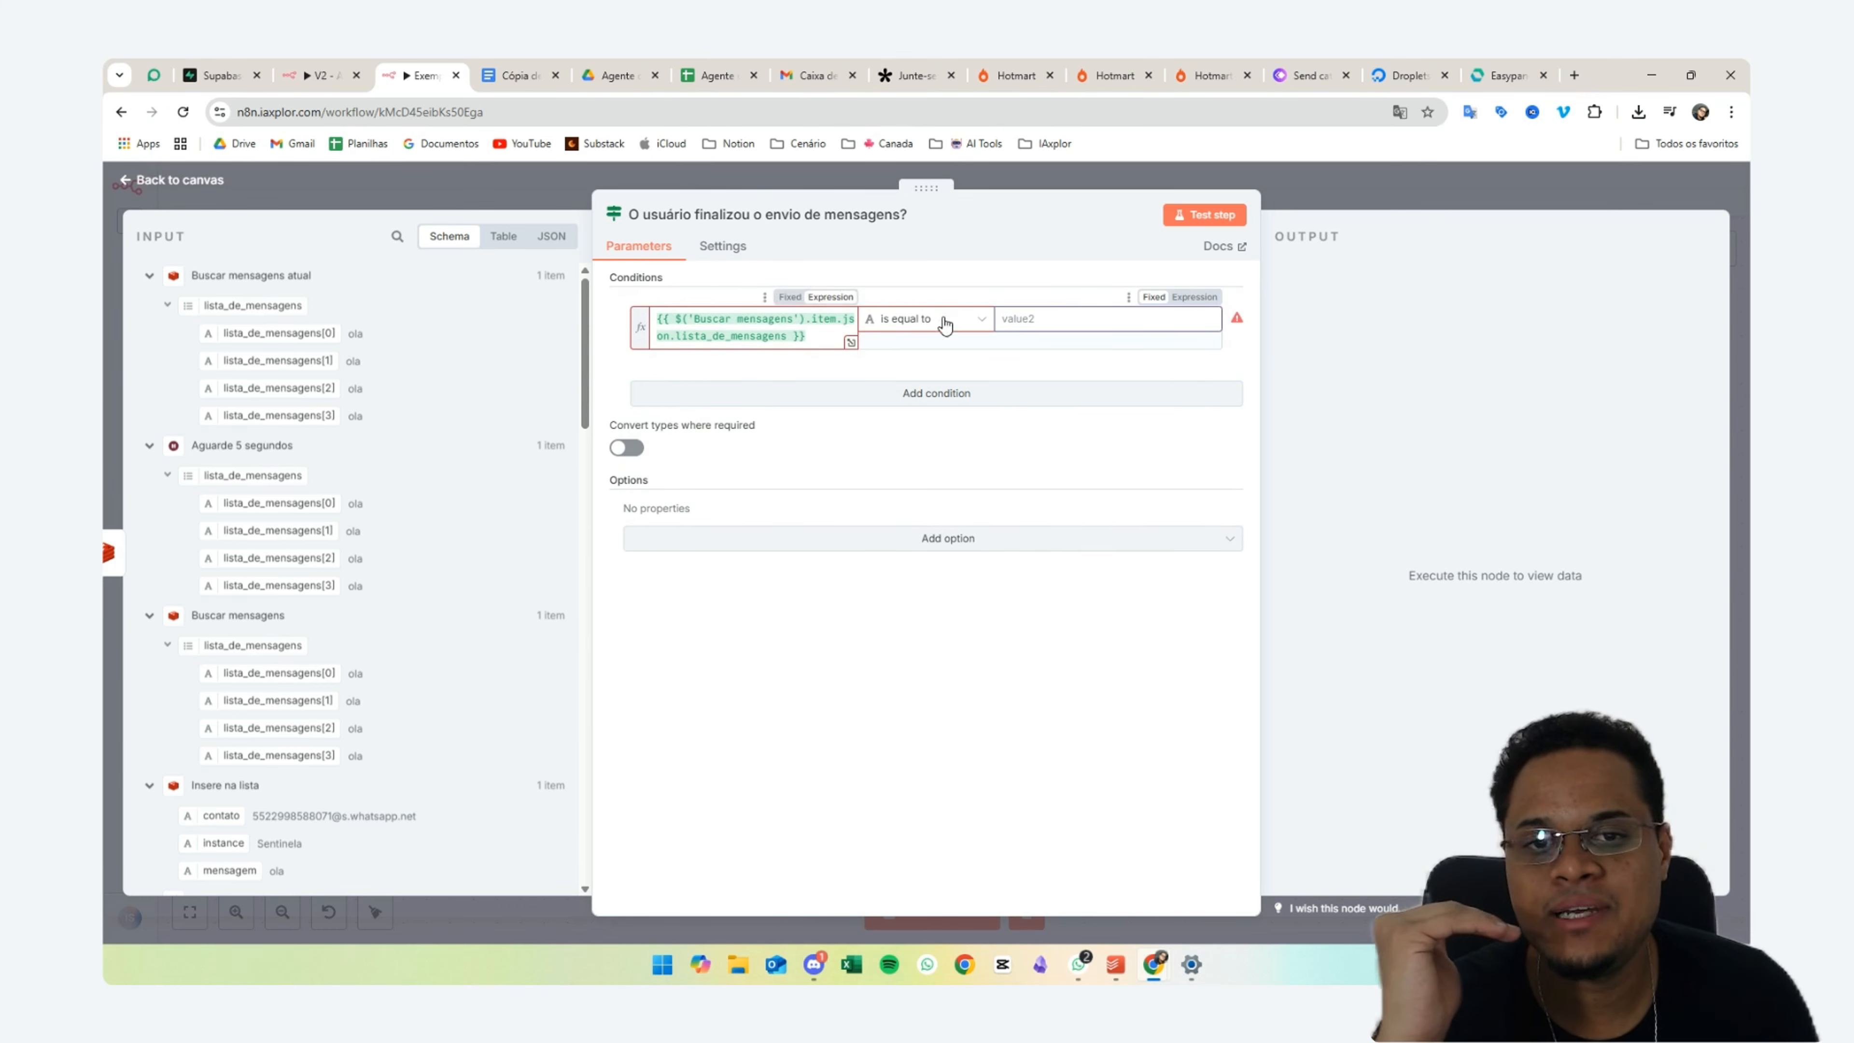
left_click_drag(219, 305, 1058, 319)
left_click(953, 300)
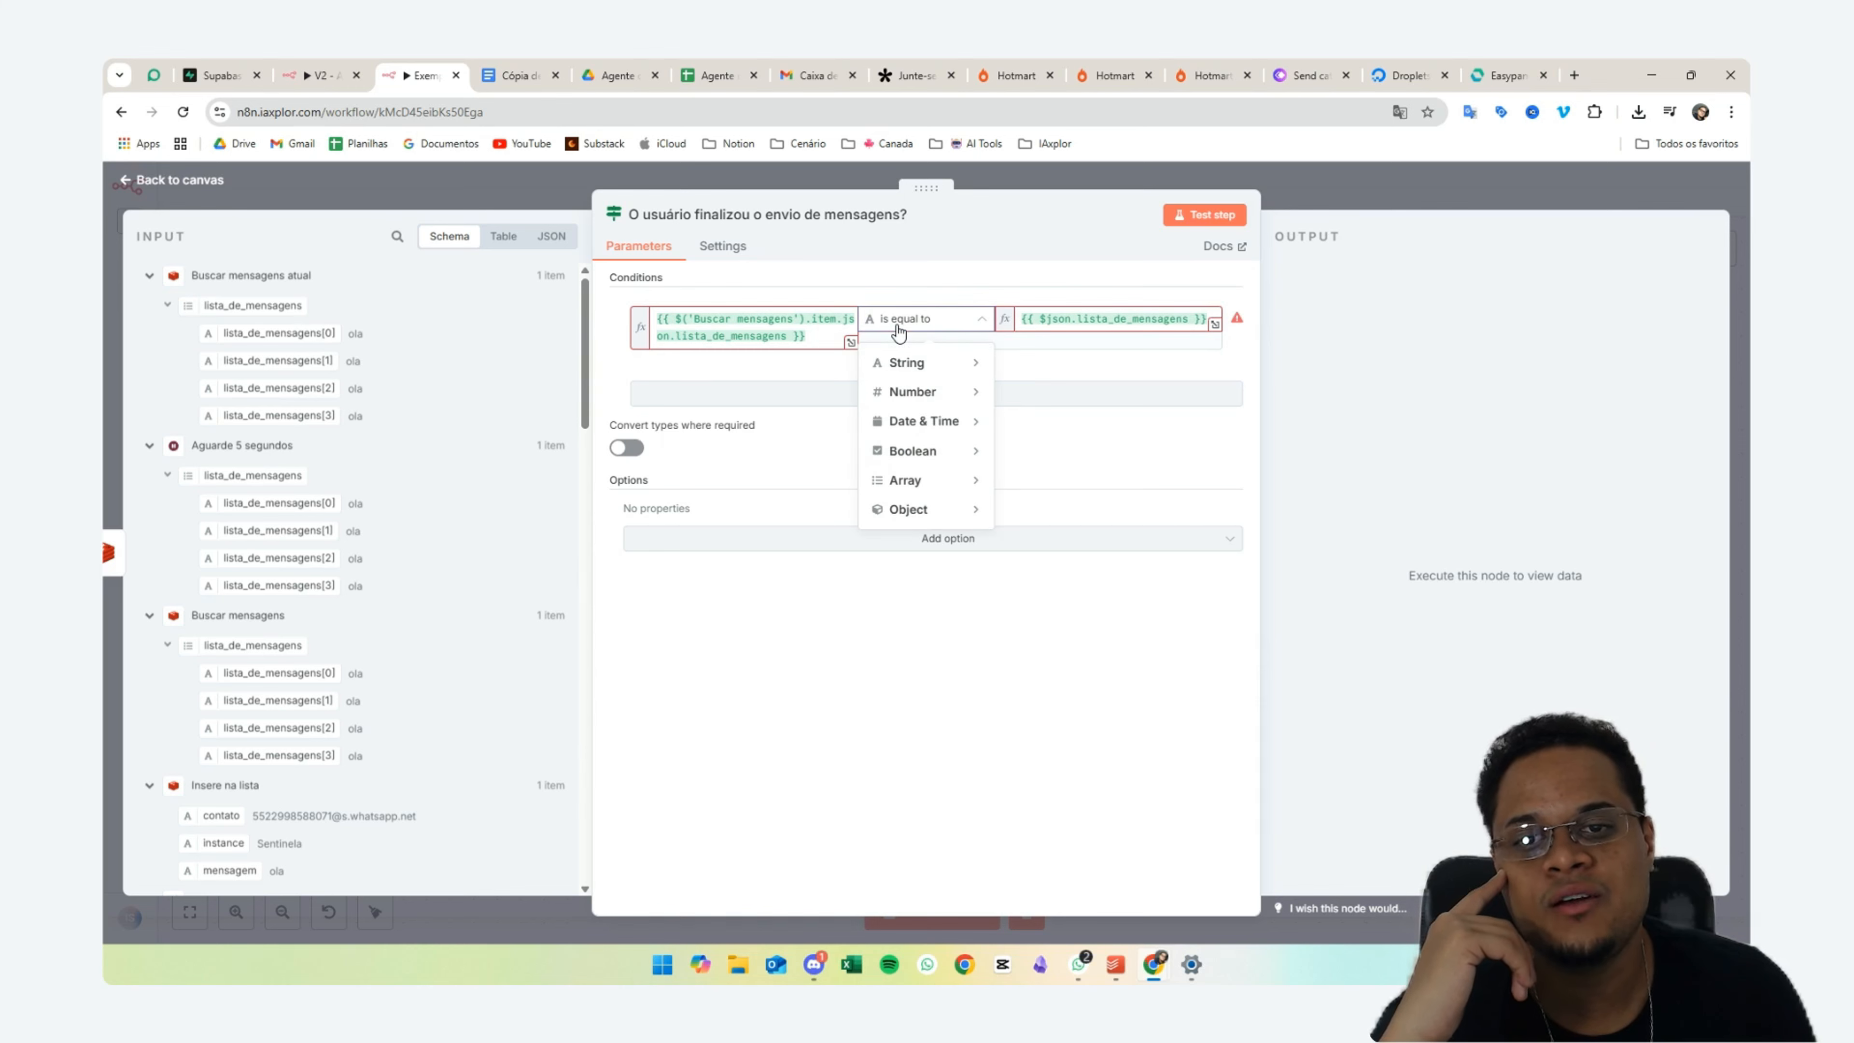
- Examine the condition's available comparison data types and the "Buscar mensagens" expression in its first value, enlarging the page to read it
left_click_drag(806, 336, 648, 318)
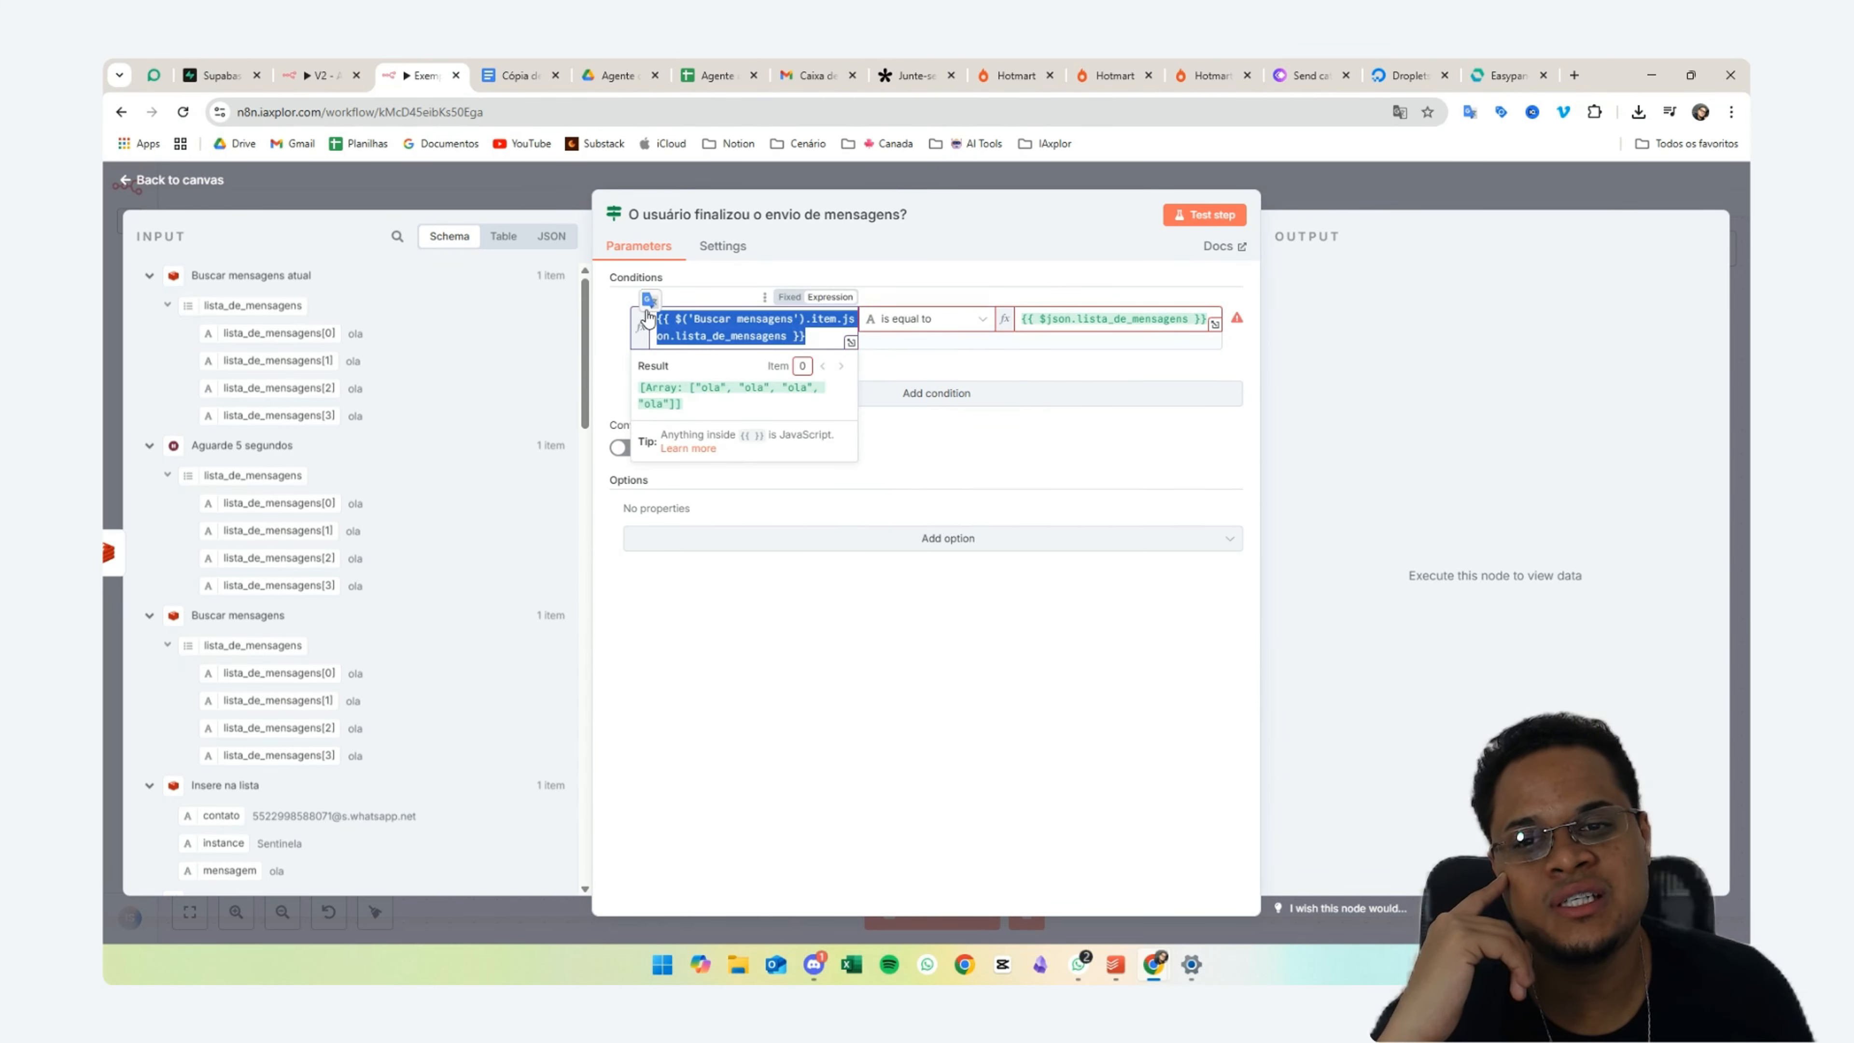
left_click(797, 336)
left_click(891, 332)
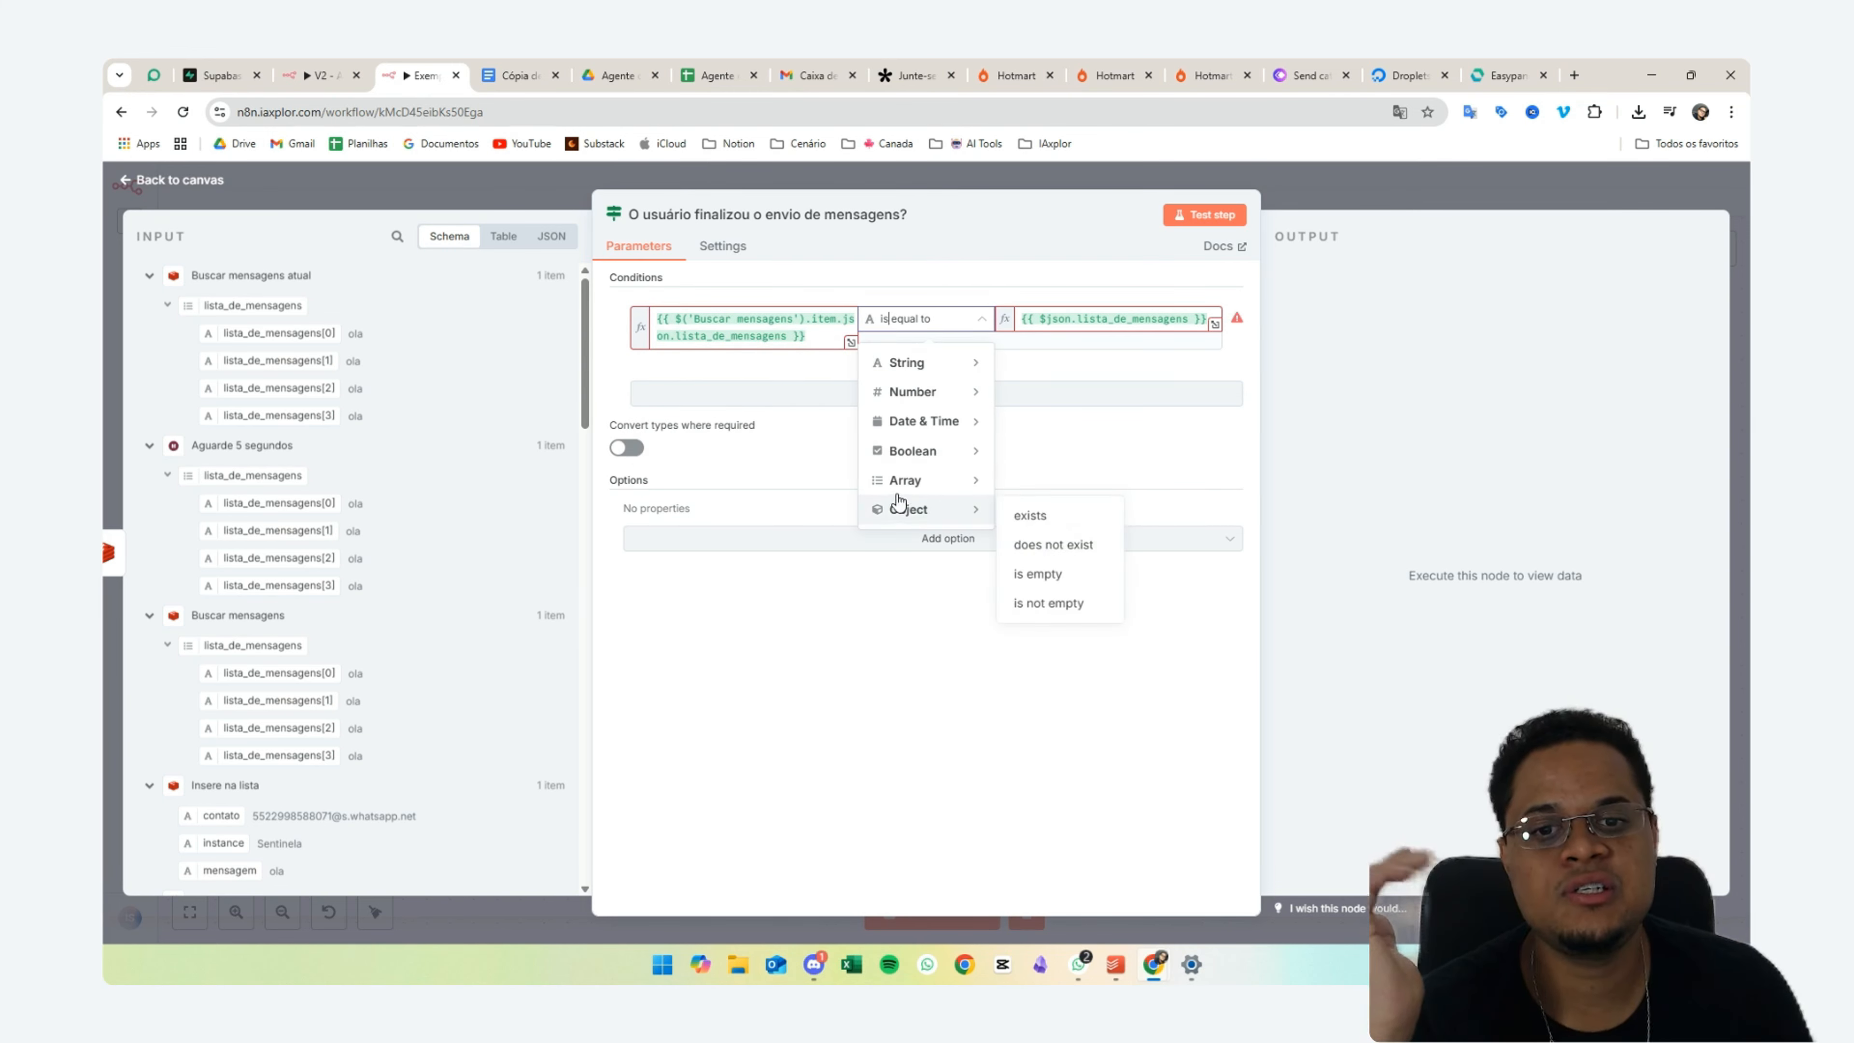
mouse_move(921, 491)
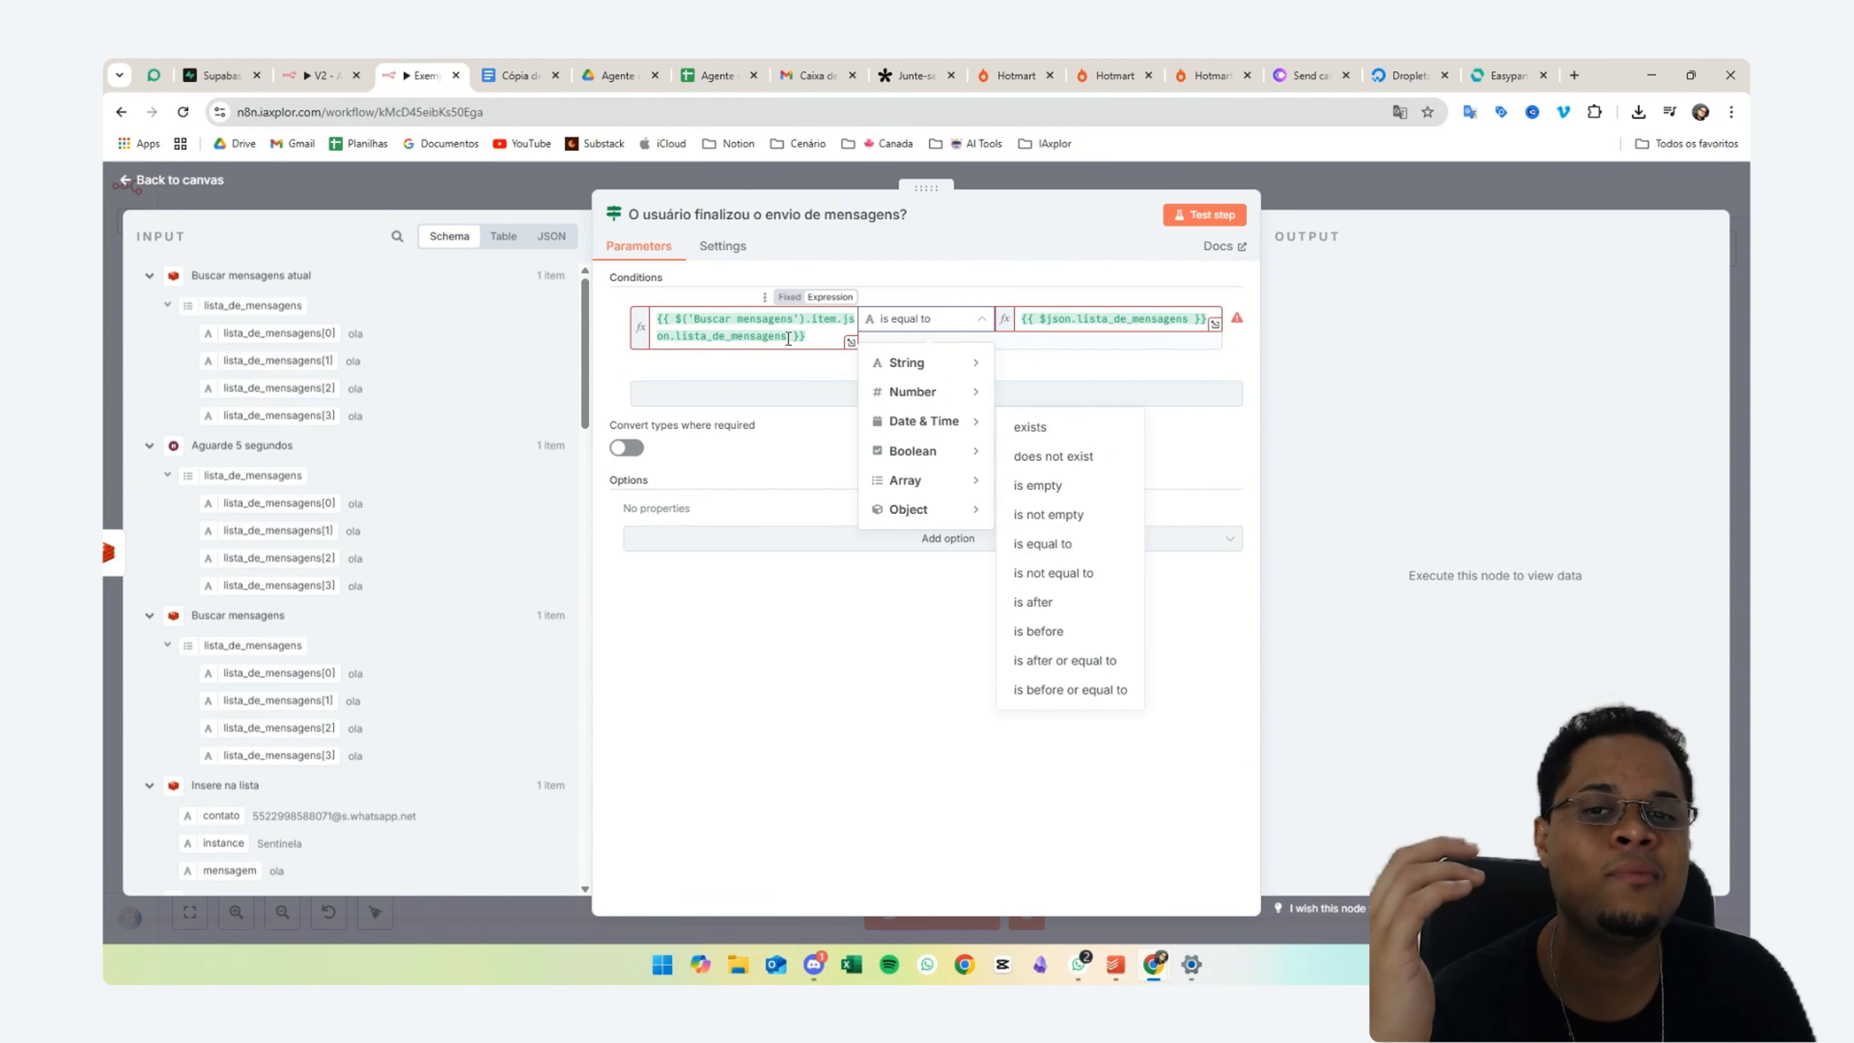
left_click(789, 338)
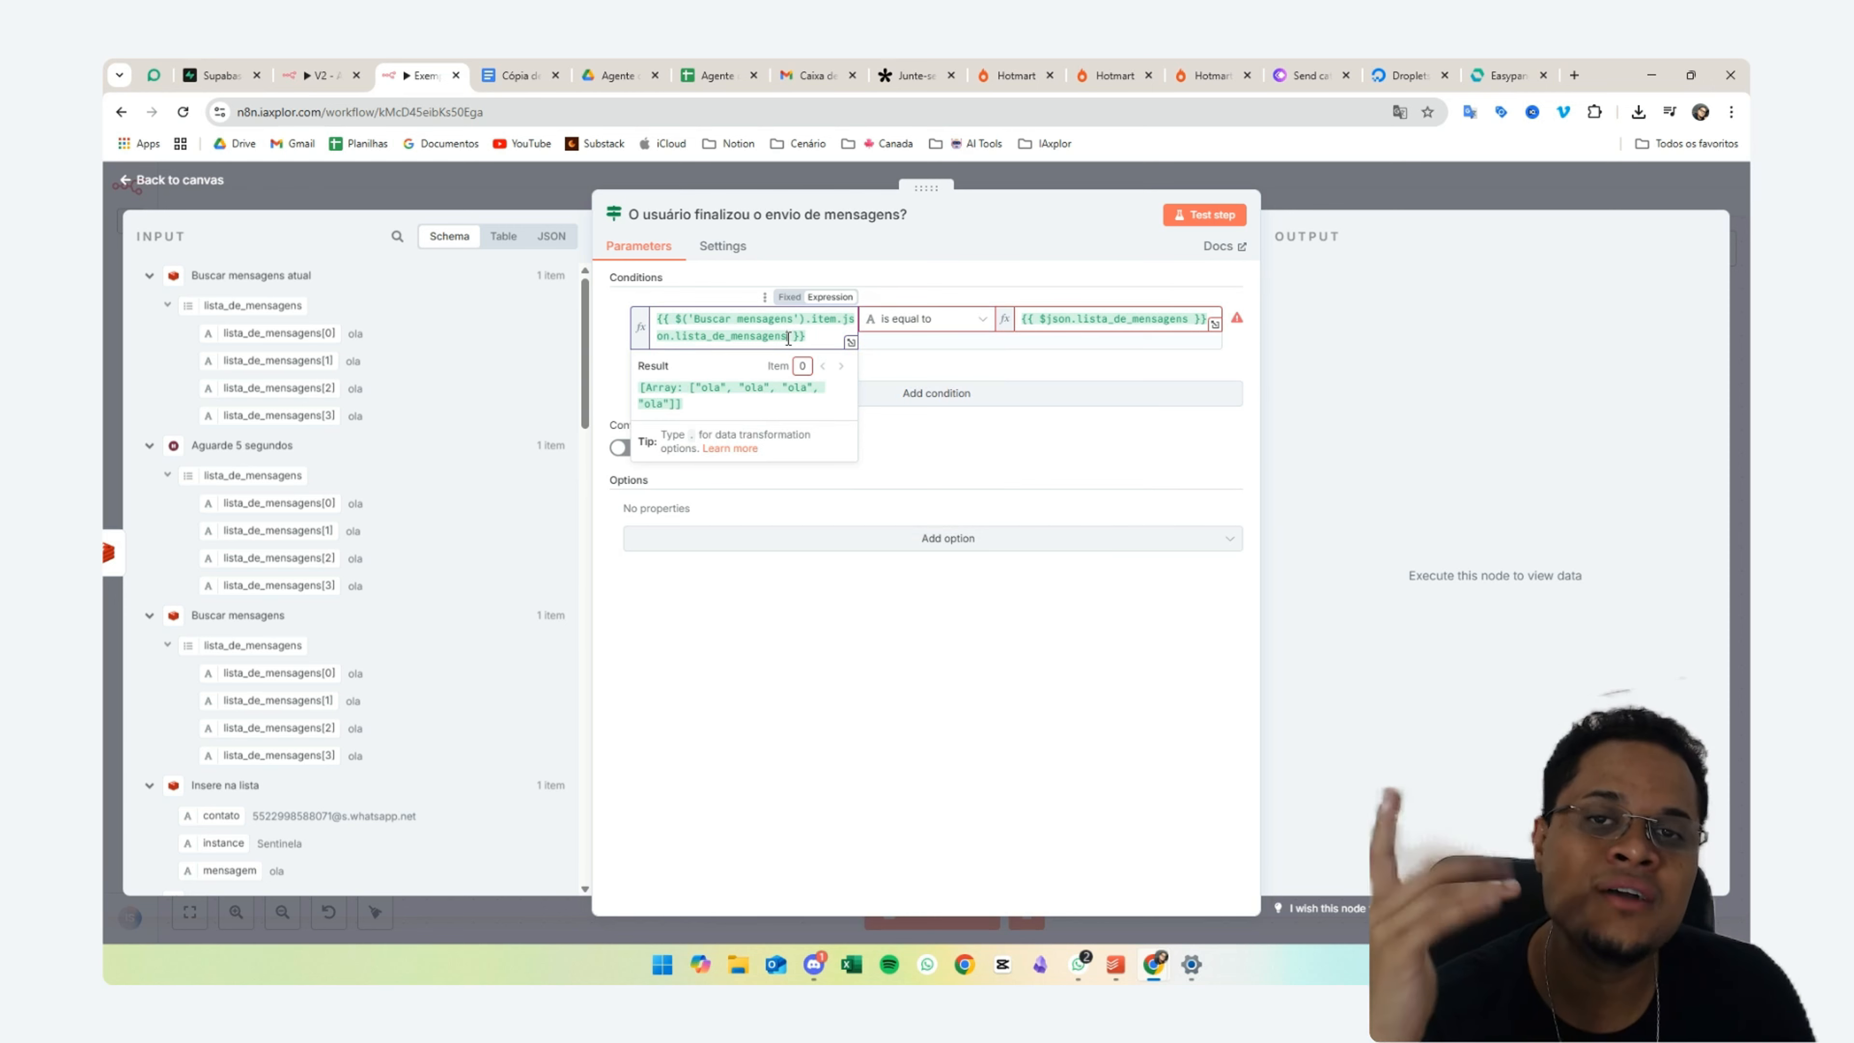
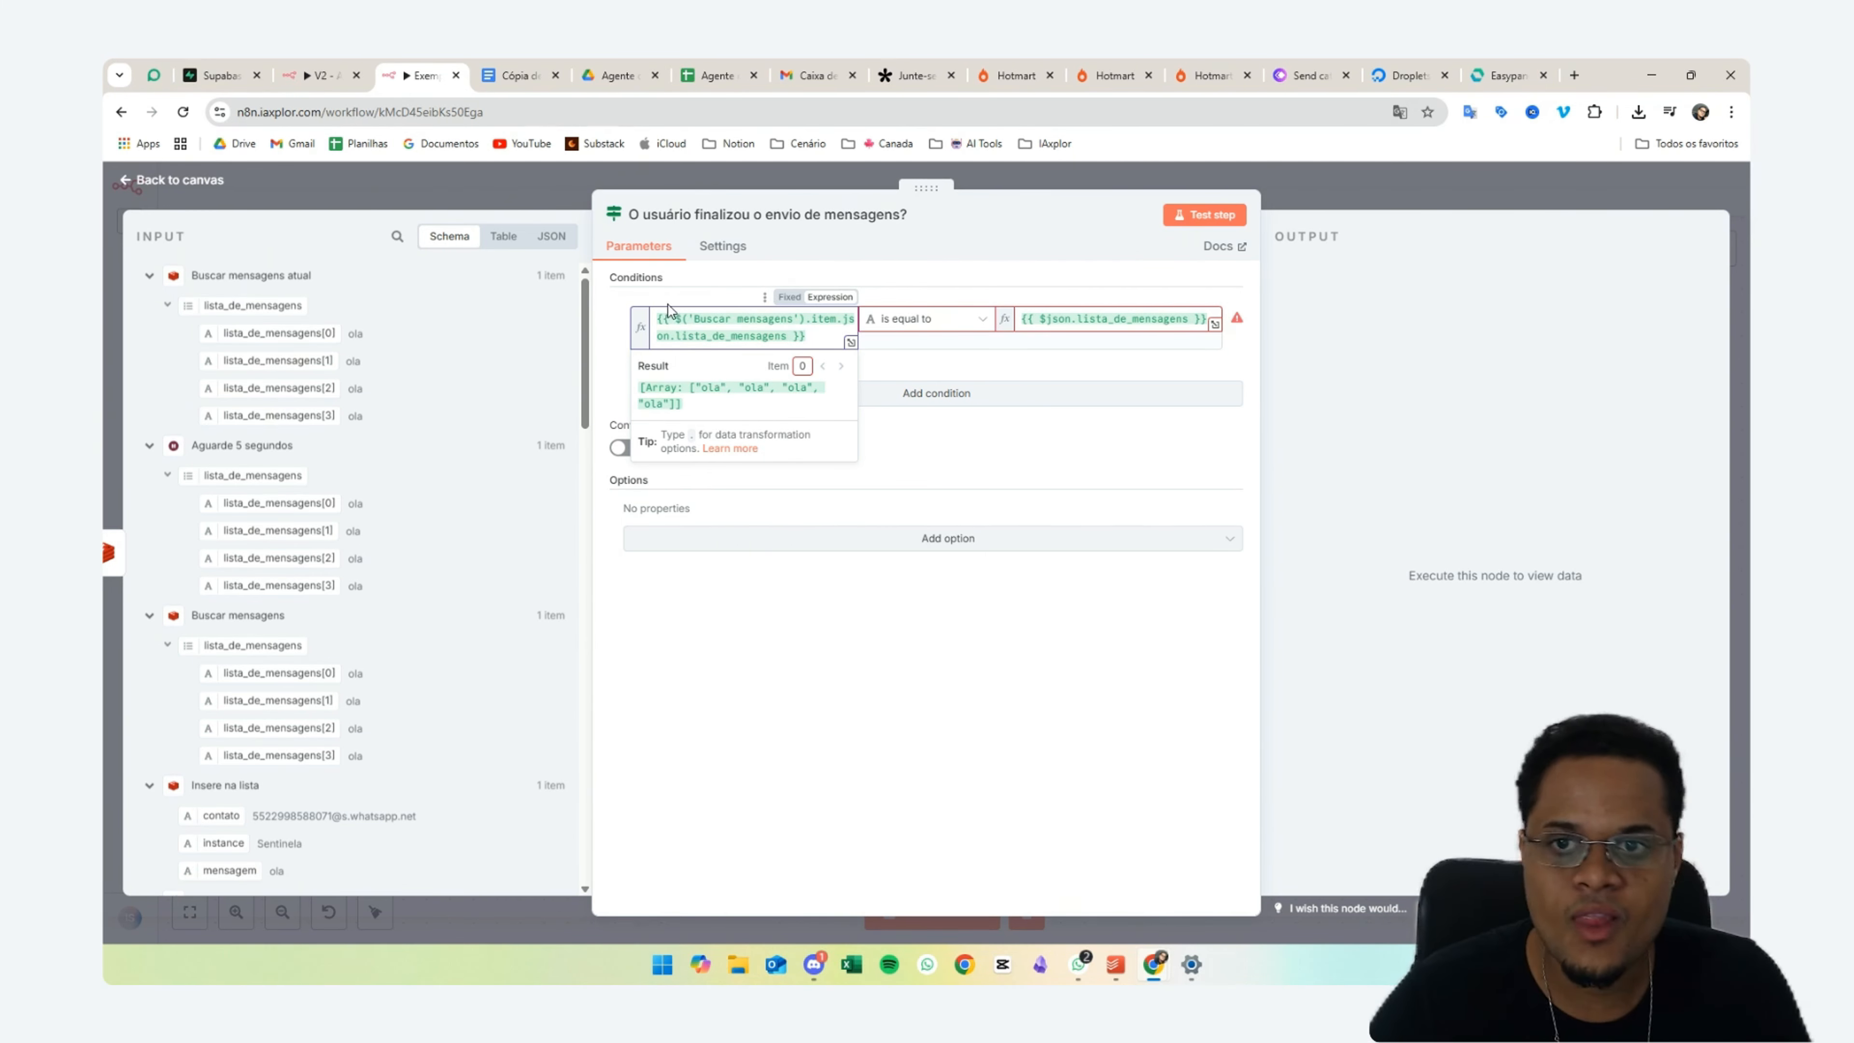
key("ctrl+plus")
key("ctrl+plus")
key("ctrl+plus")
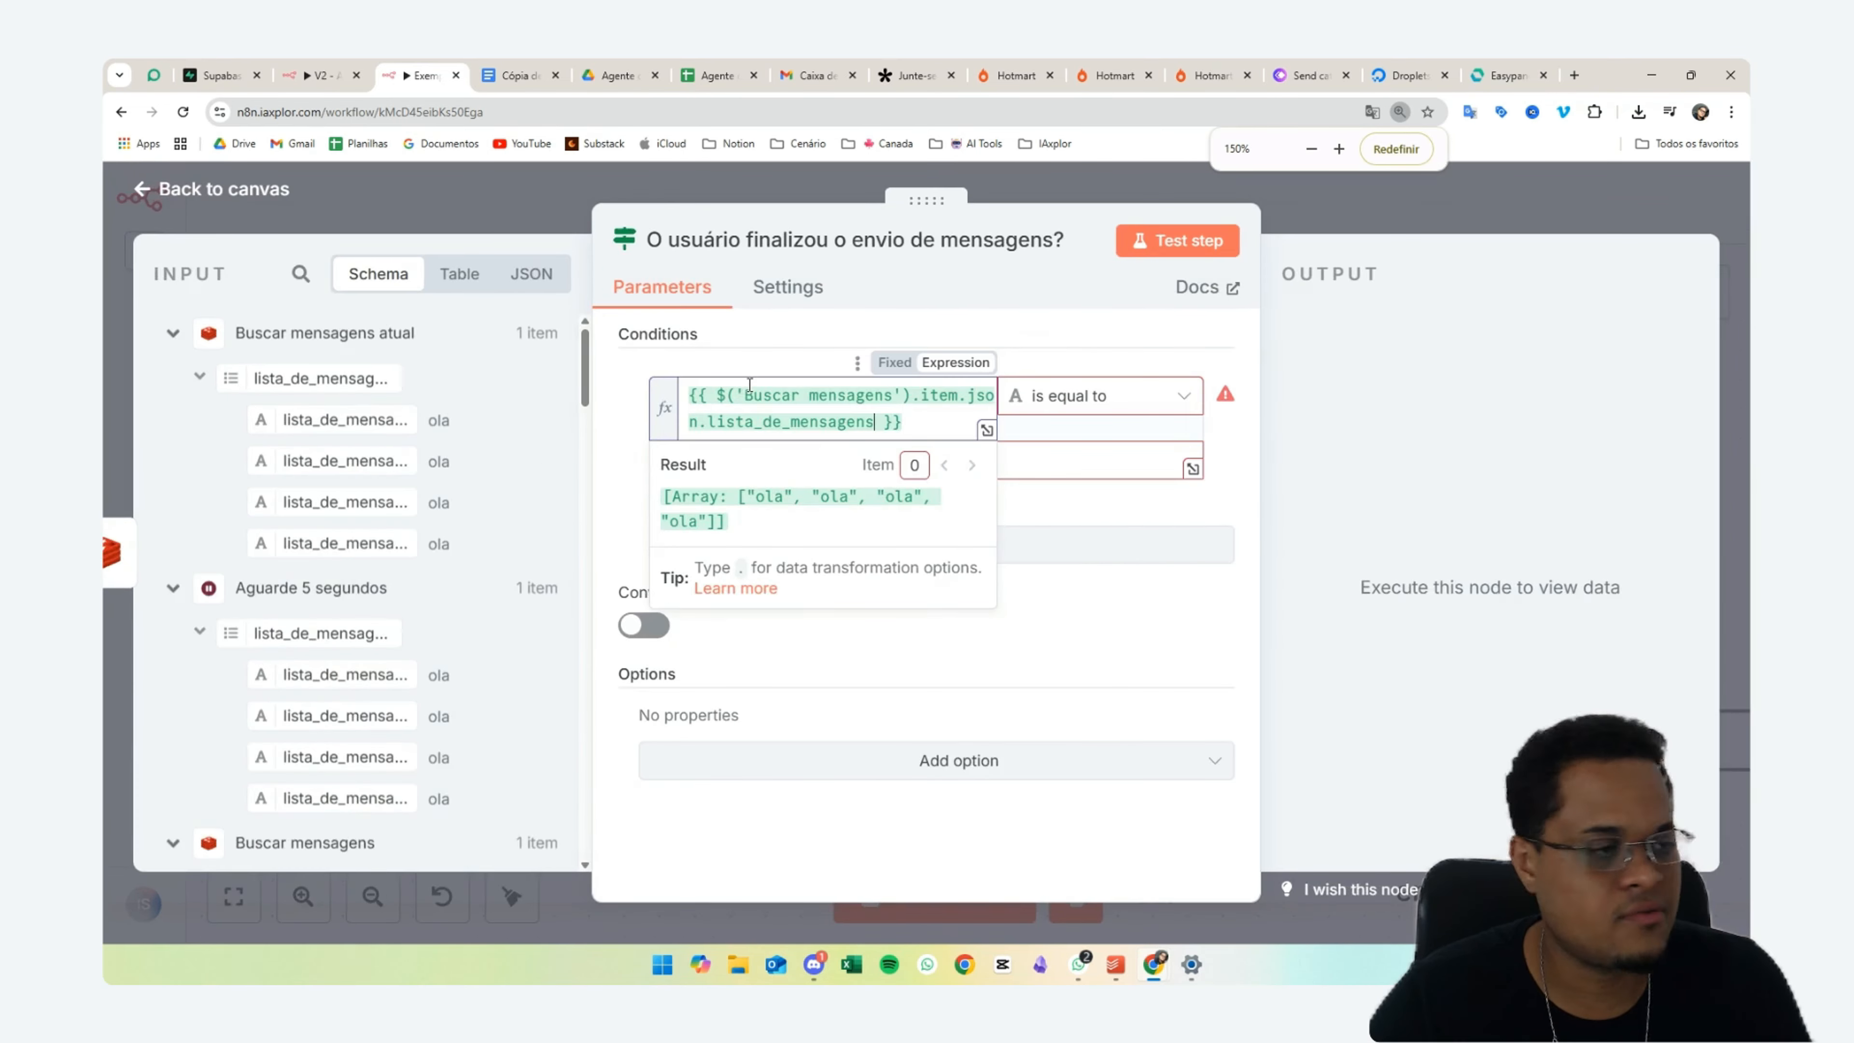
key("ctrl+plus")
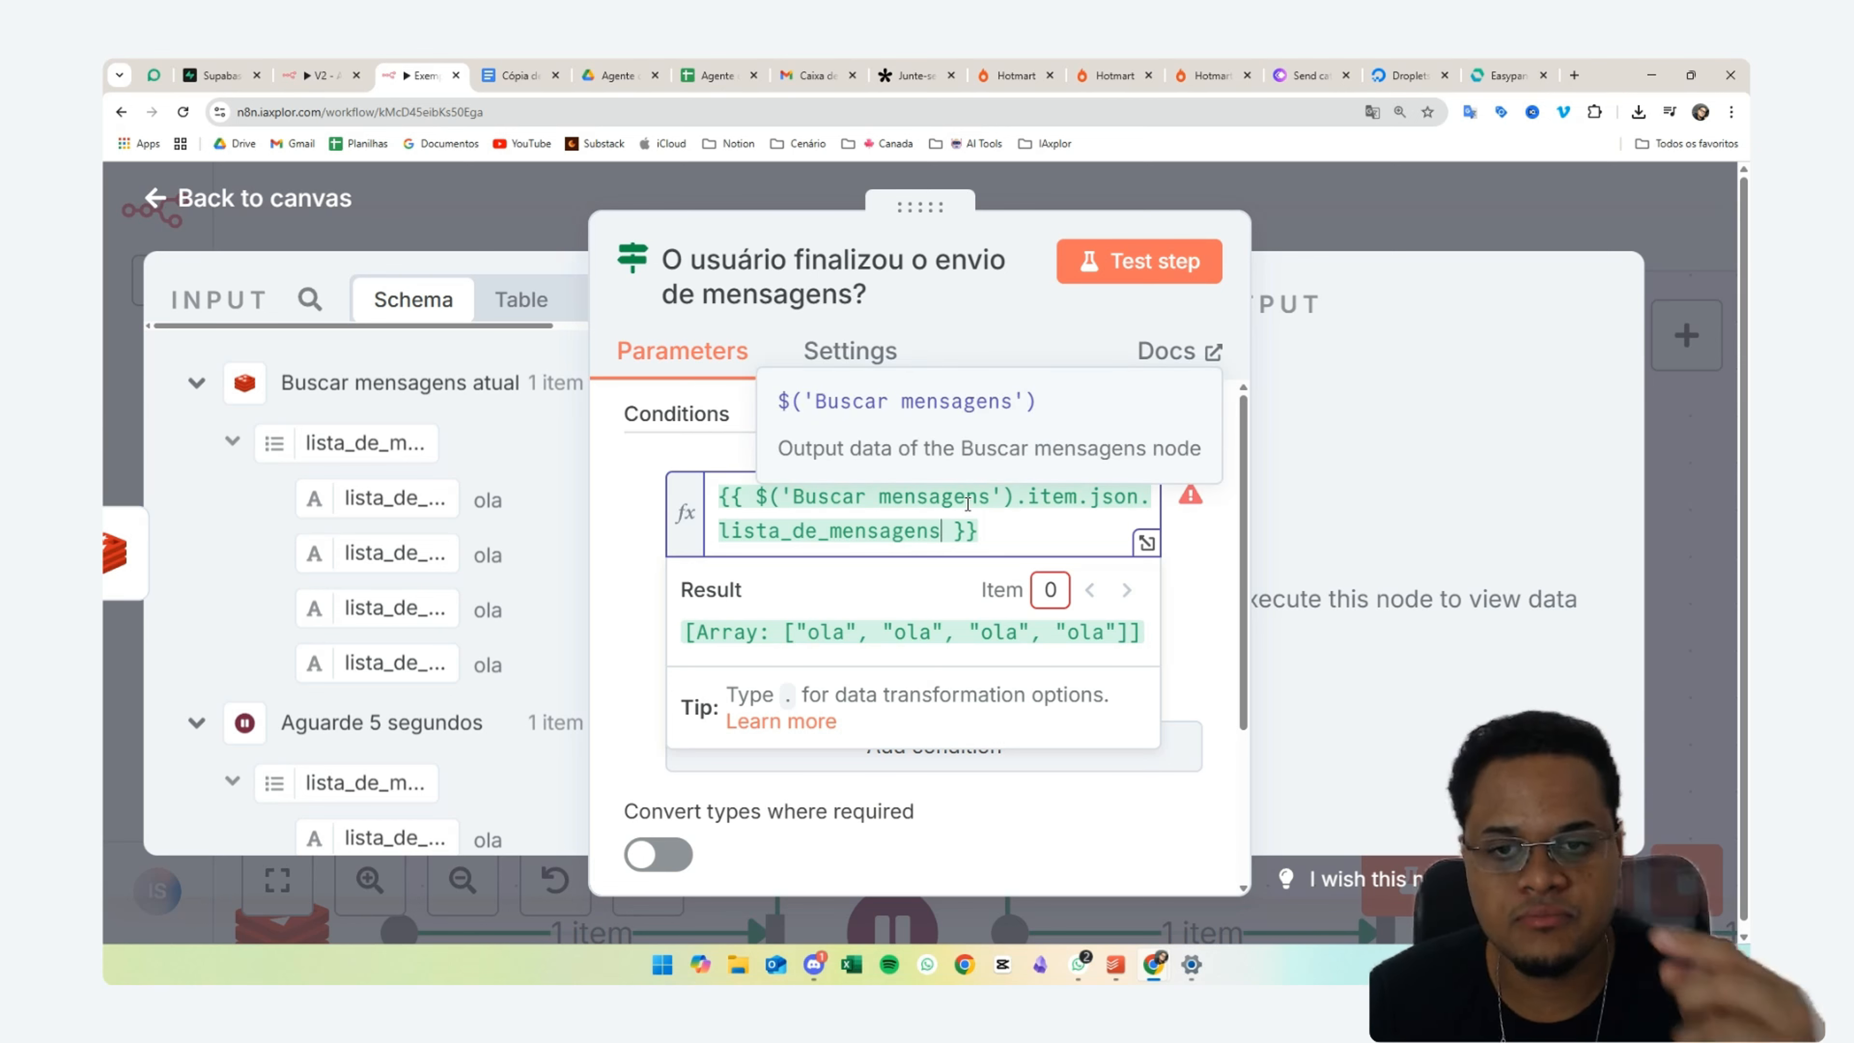
left_click(1056, 544)
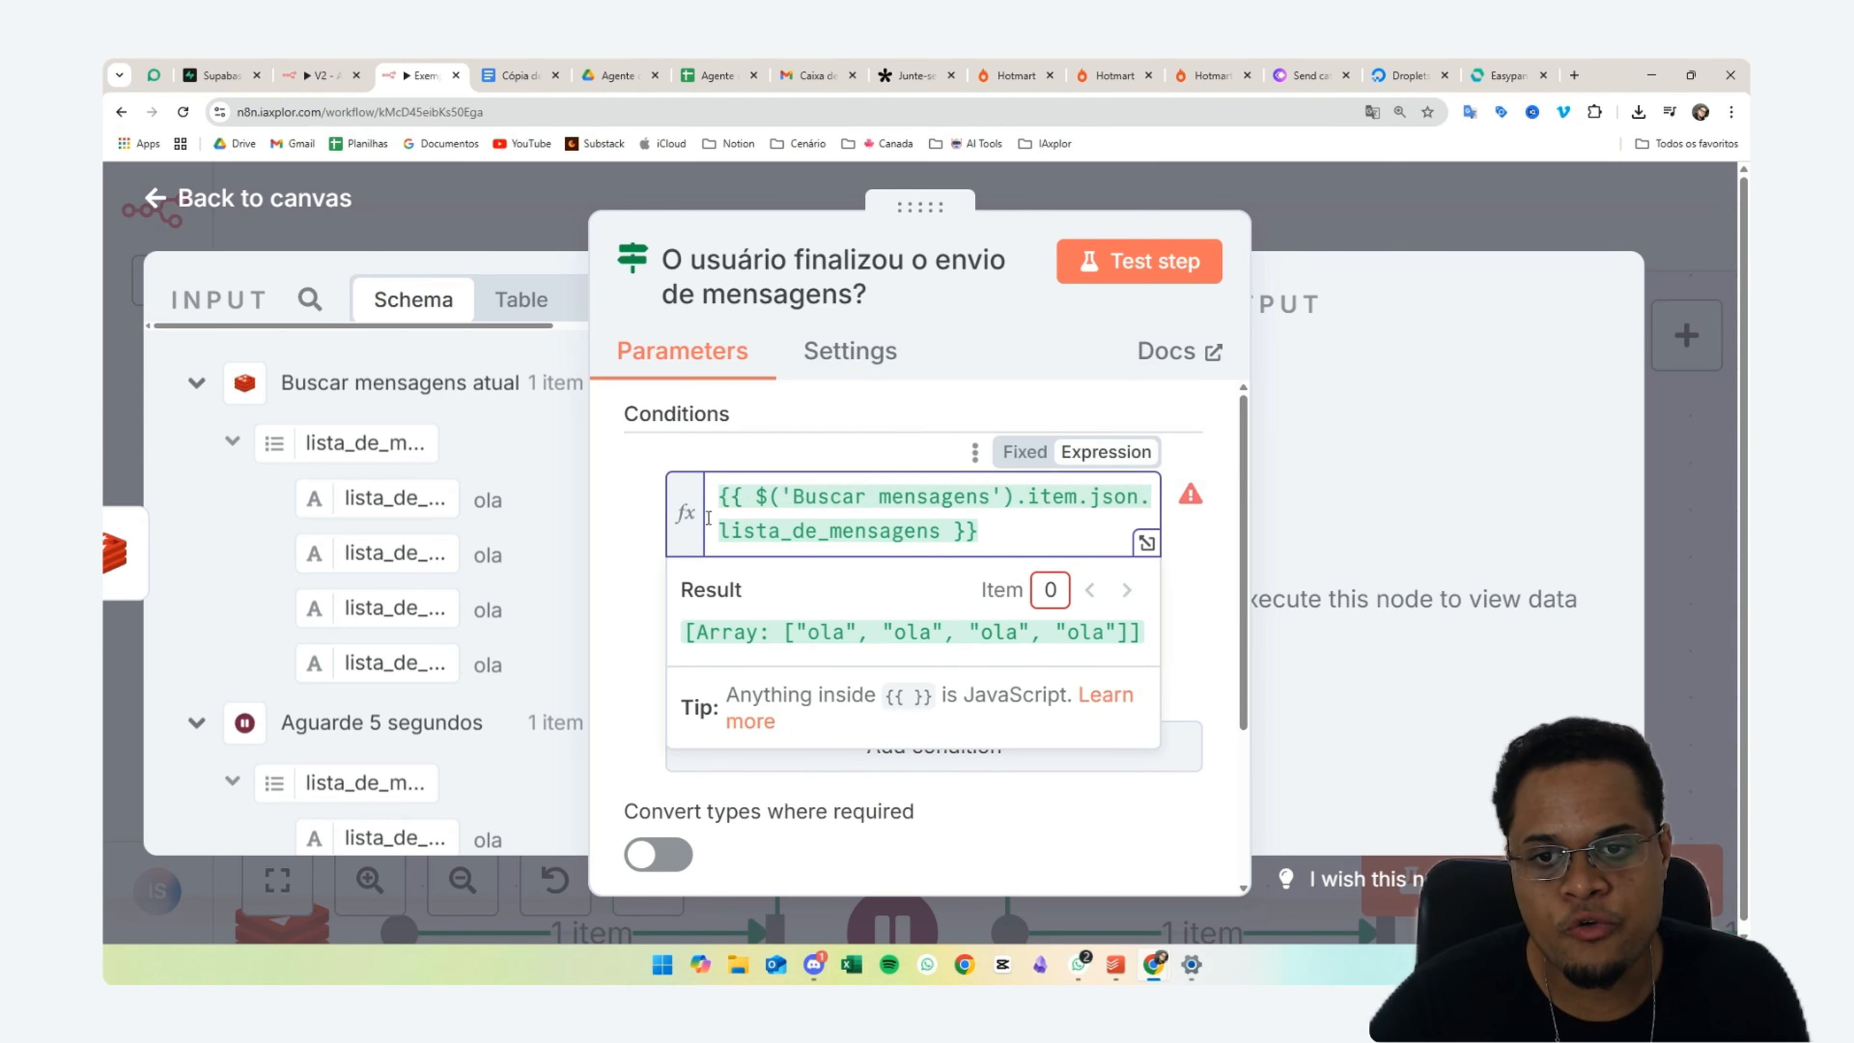
- Append .length to lista_de_mensagens in the condition's first value so it counts the messages from "Buscar mensagens"
left_click_drag(730, 498, 964, 527)
left_click(874, 519)
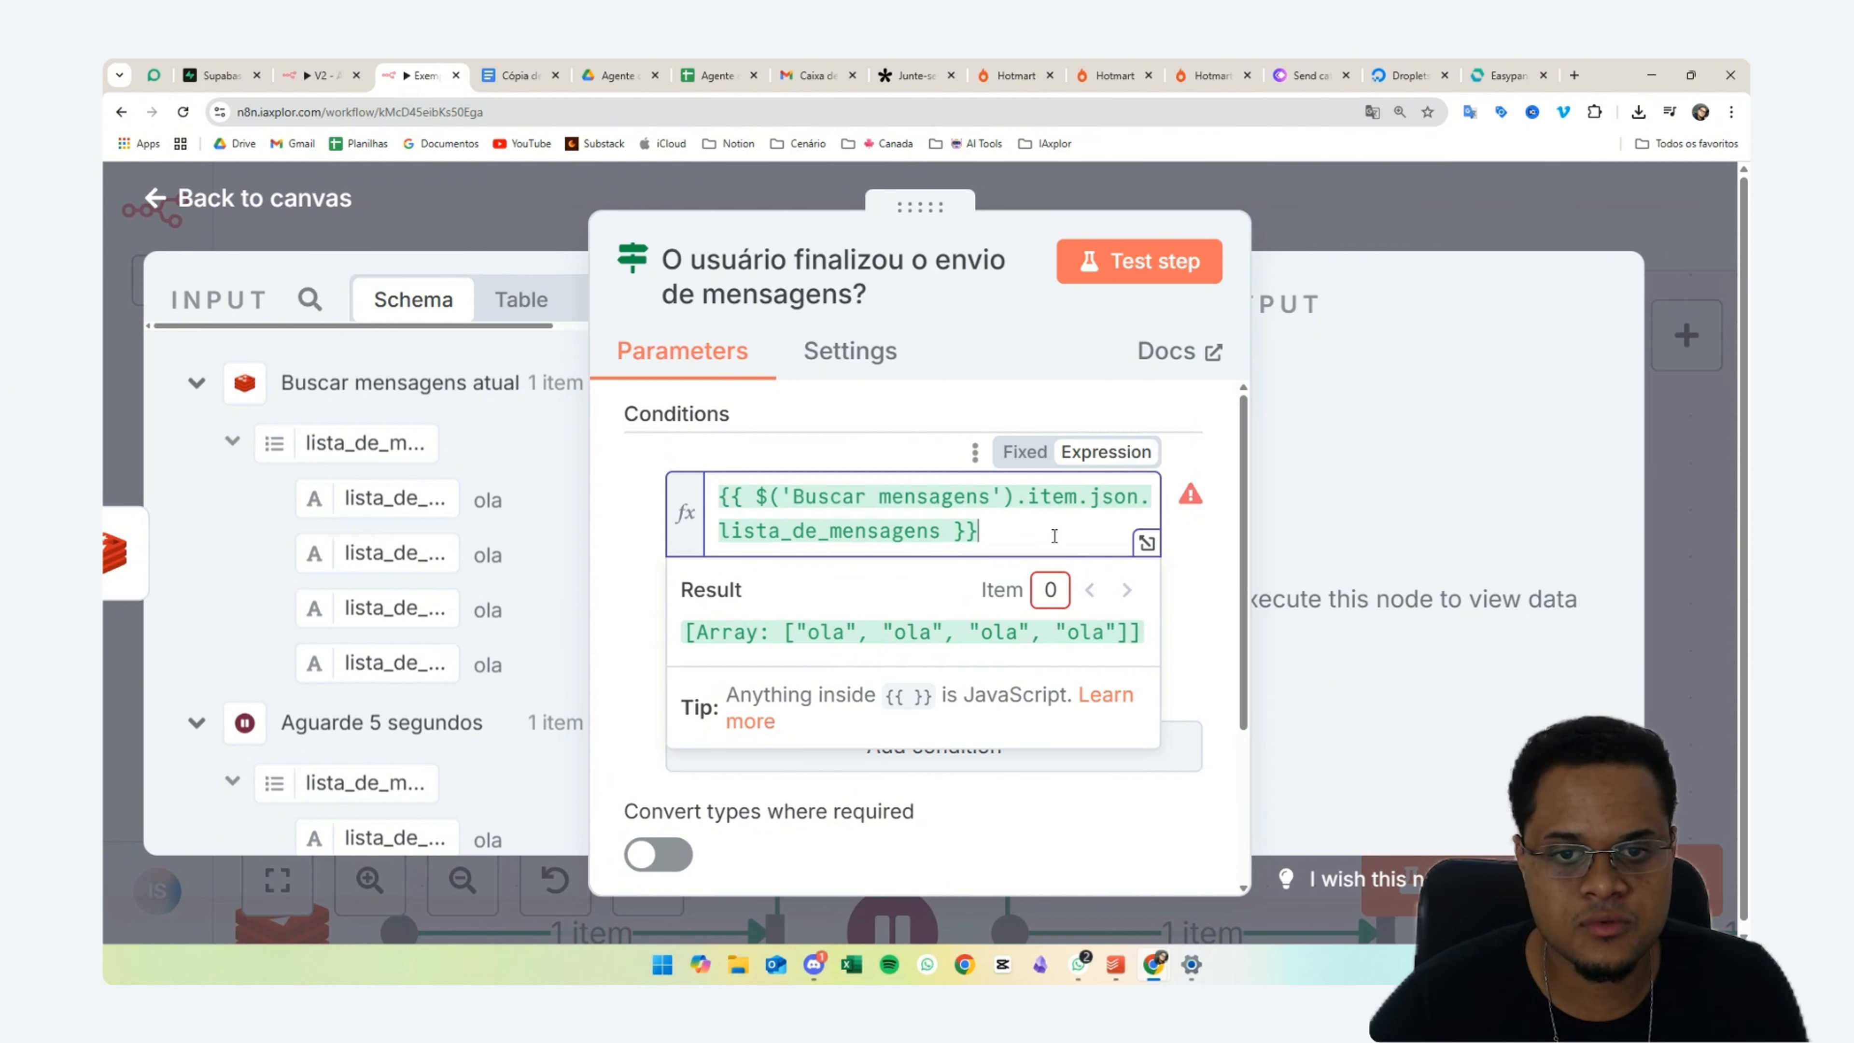
triple_click(874, 519)
left_click(874, 519)
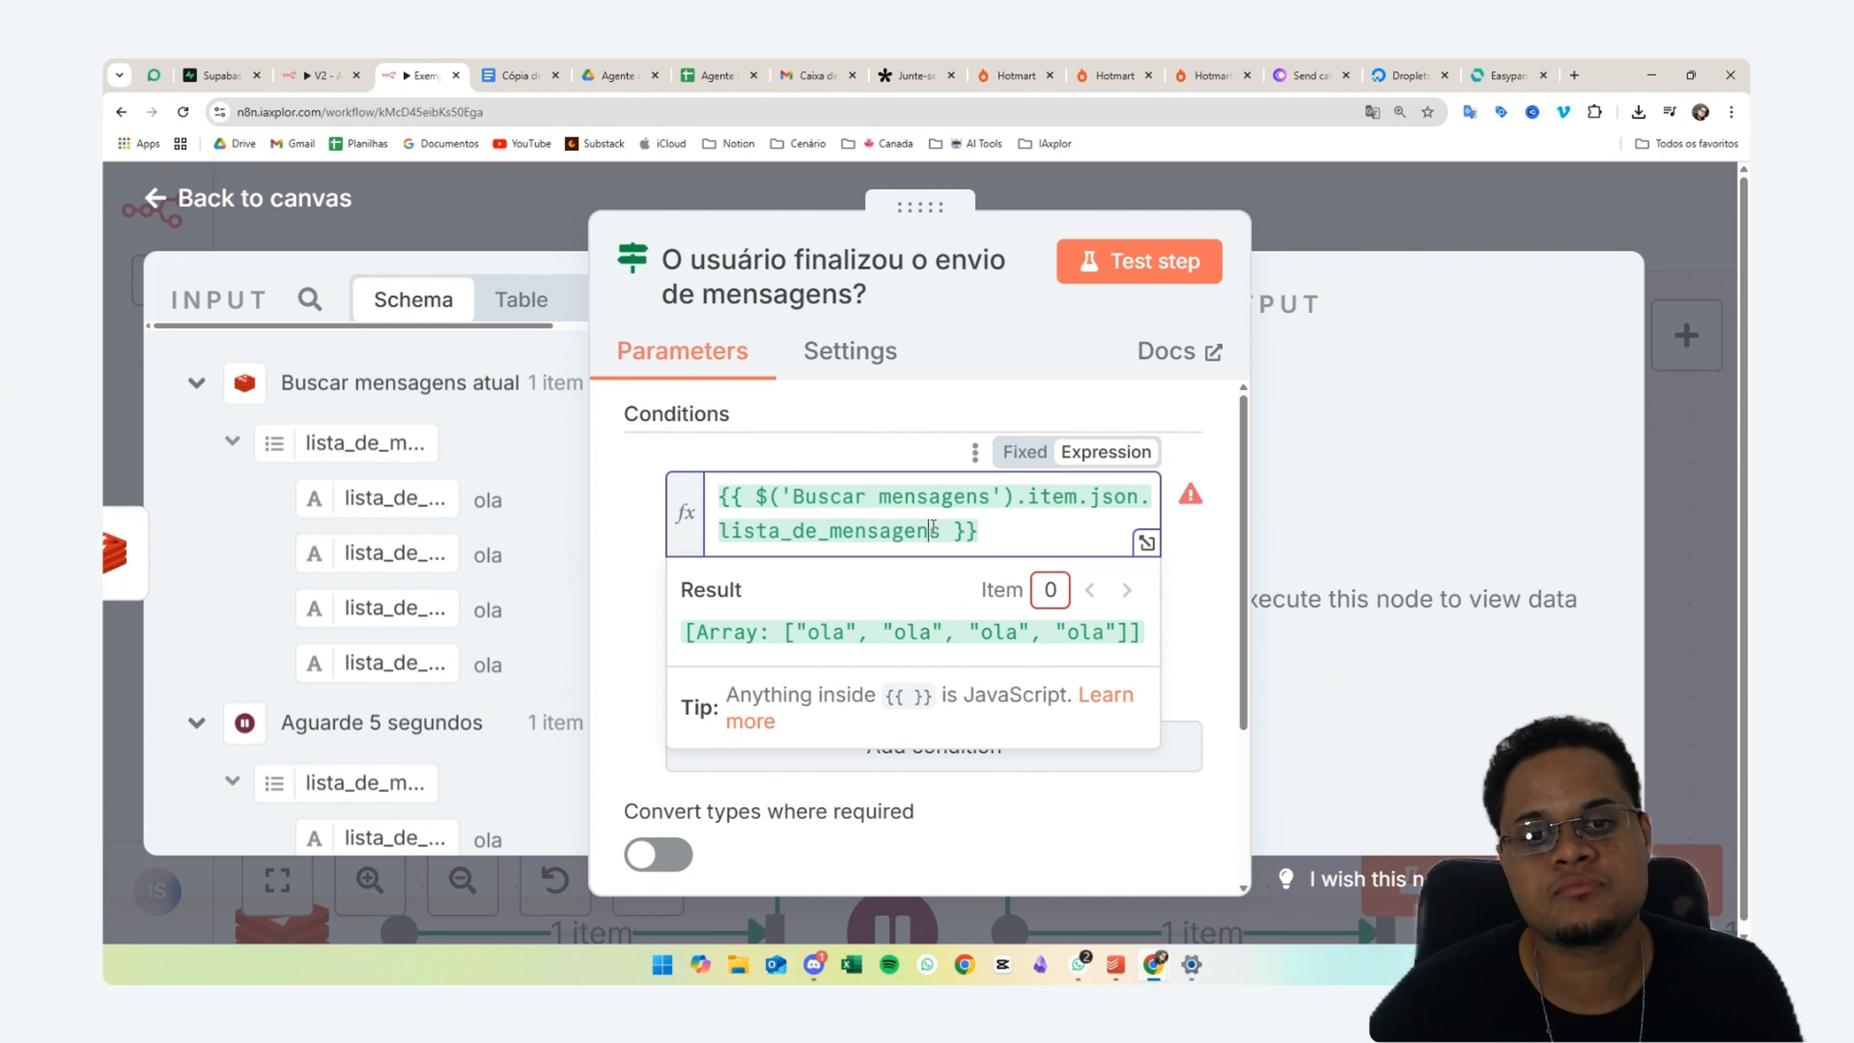
key("BackSpace")
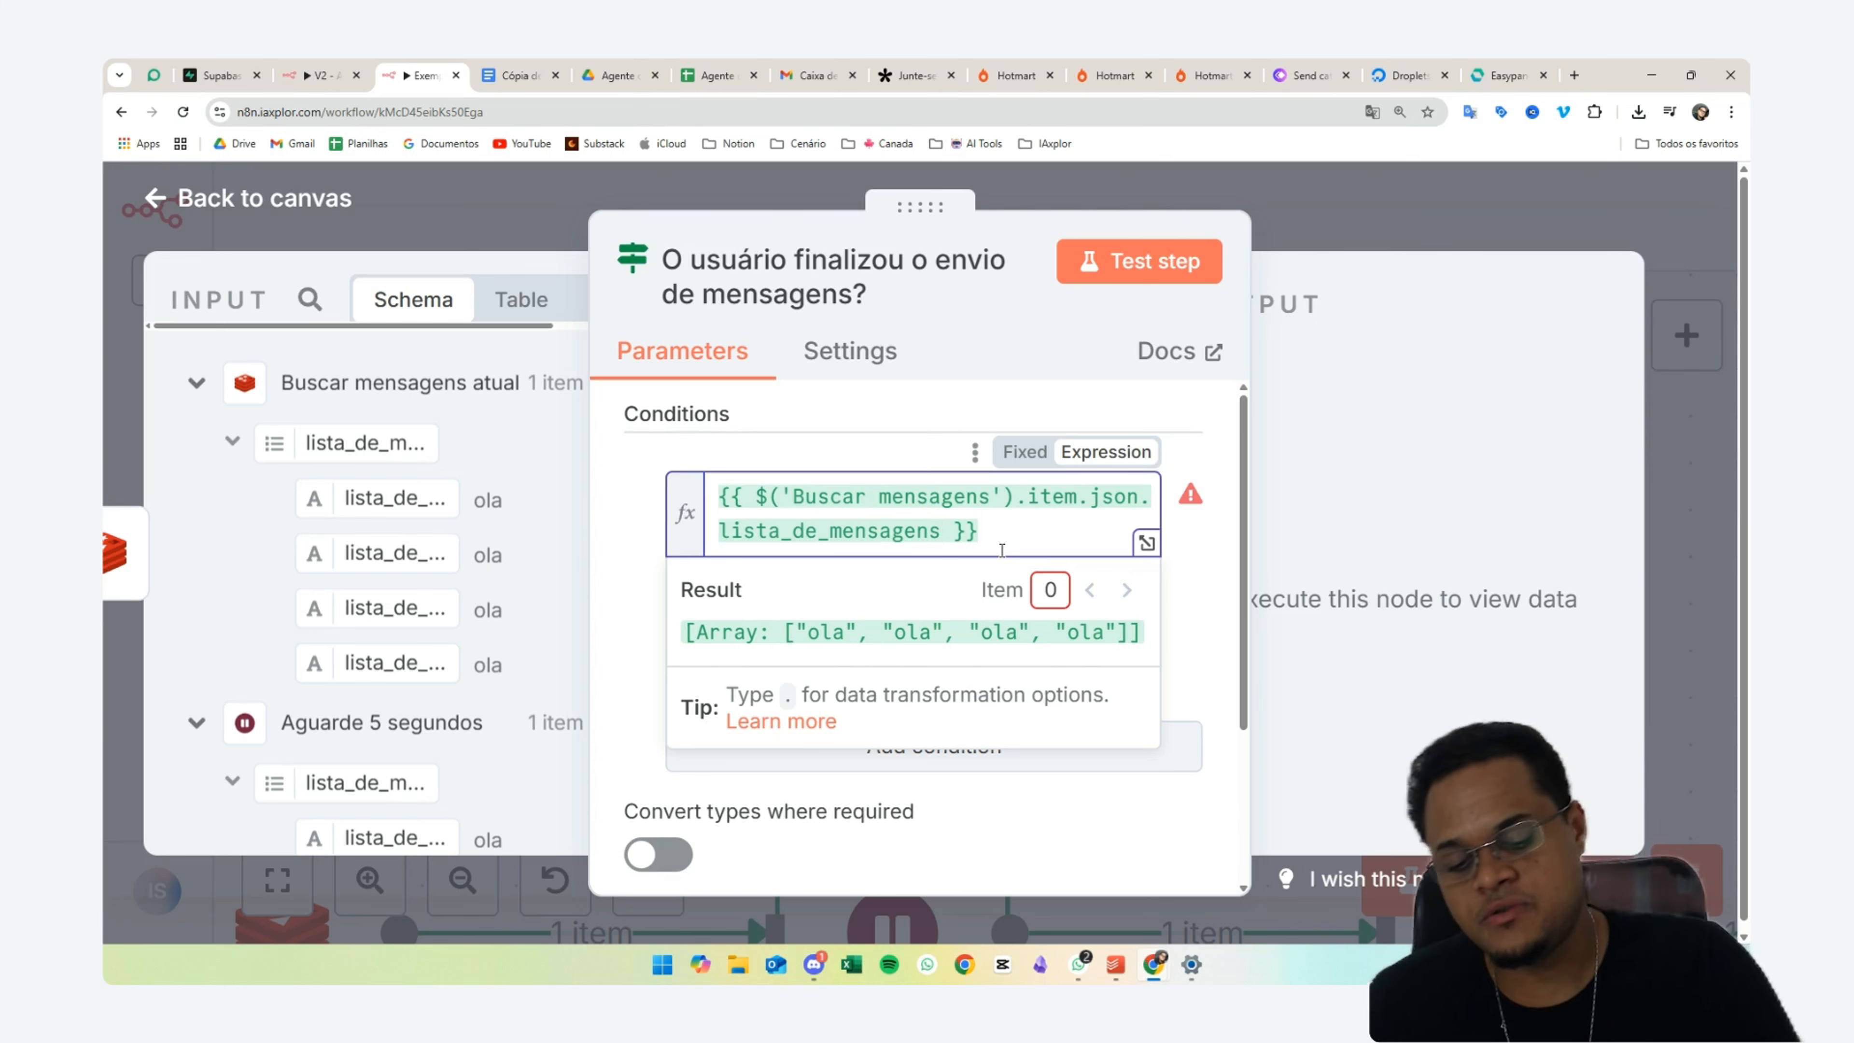
type(".")
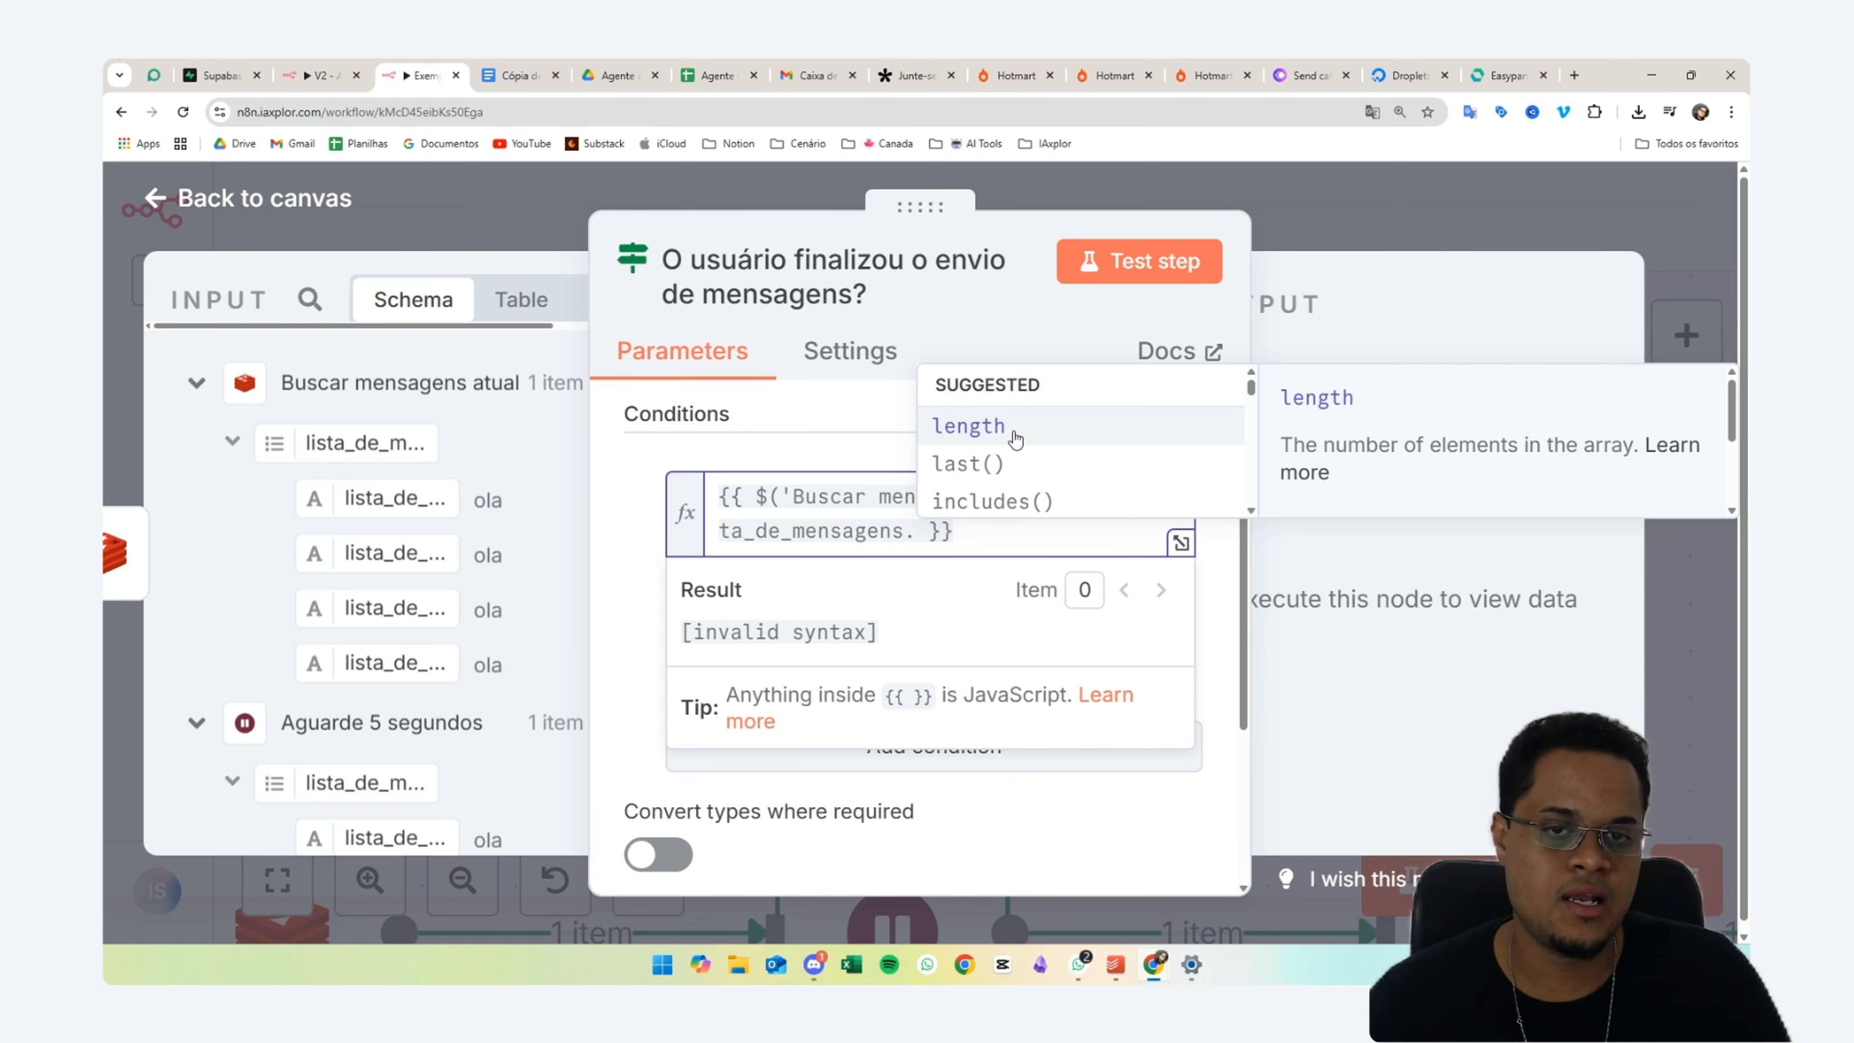
left_click(1015, 439)
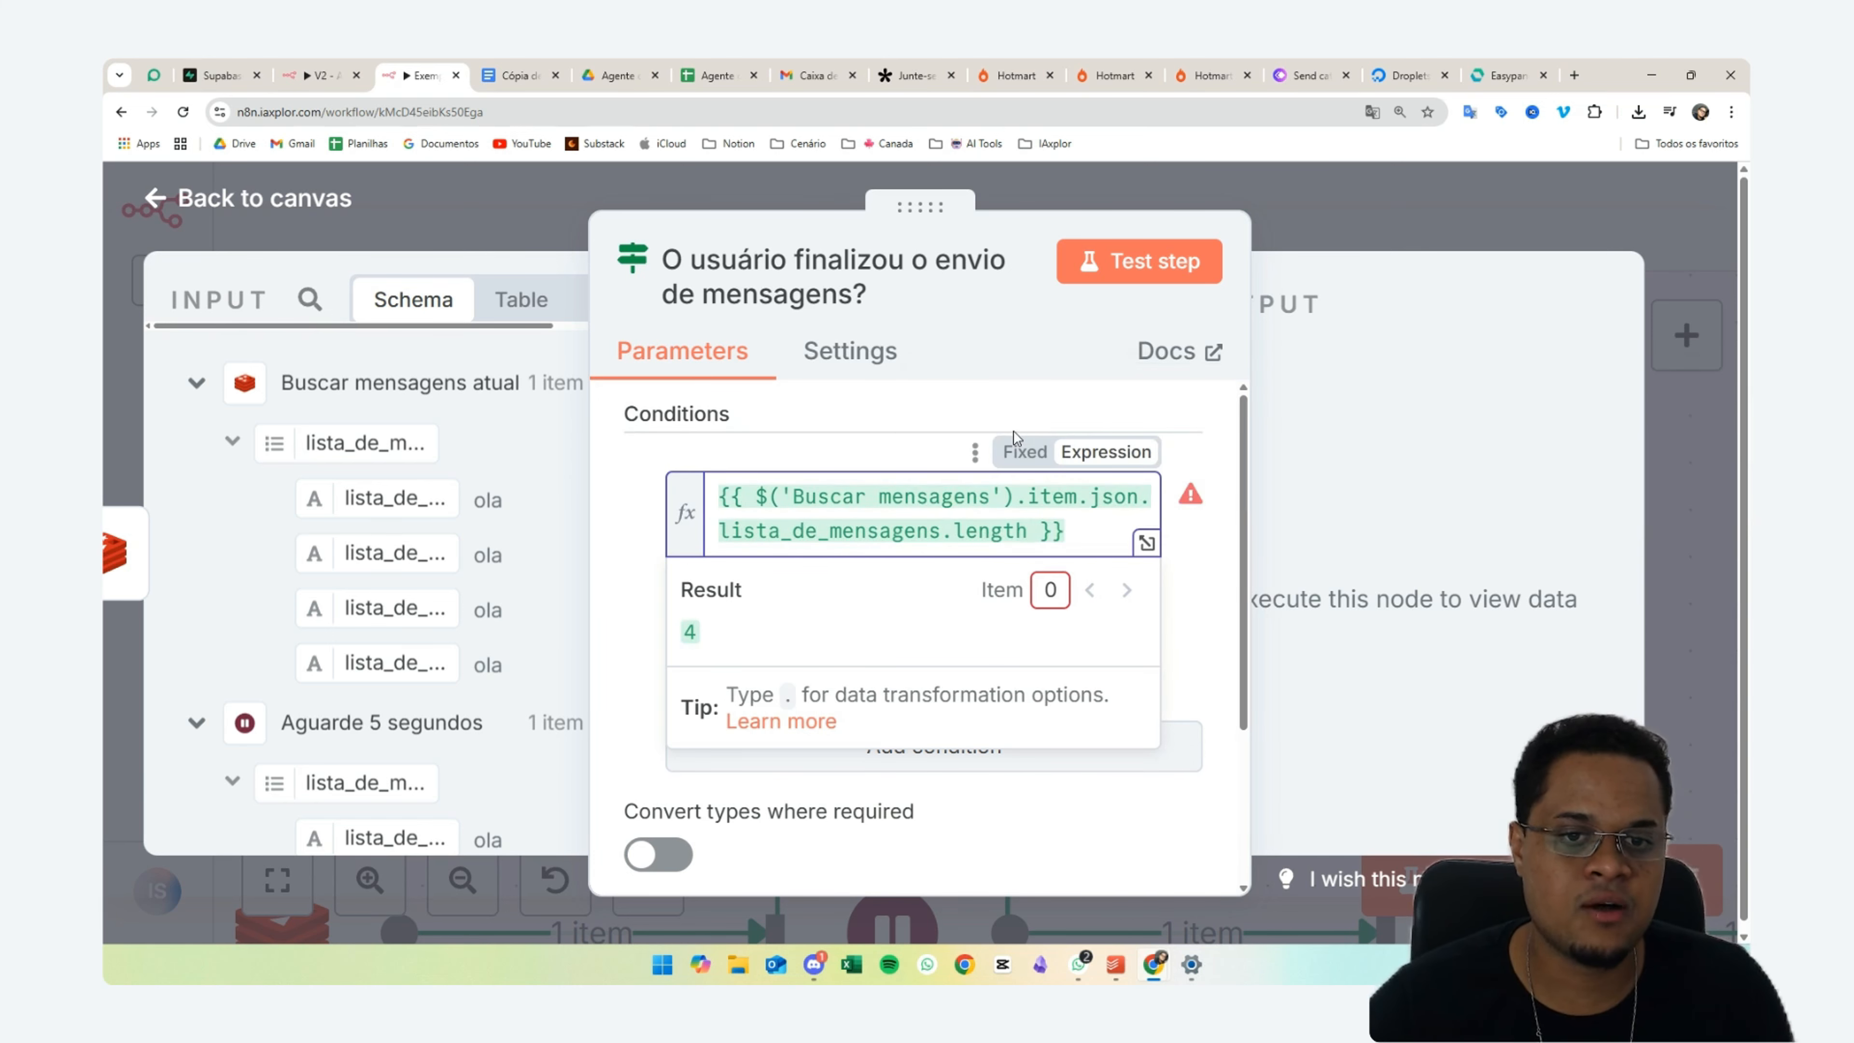
mouse_move(1028, 536)
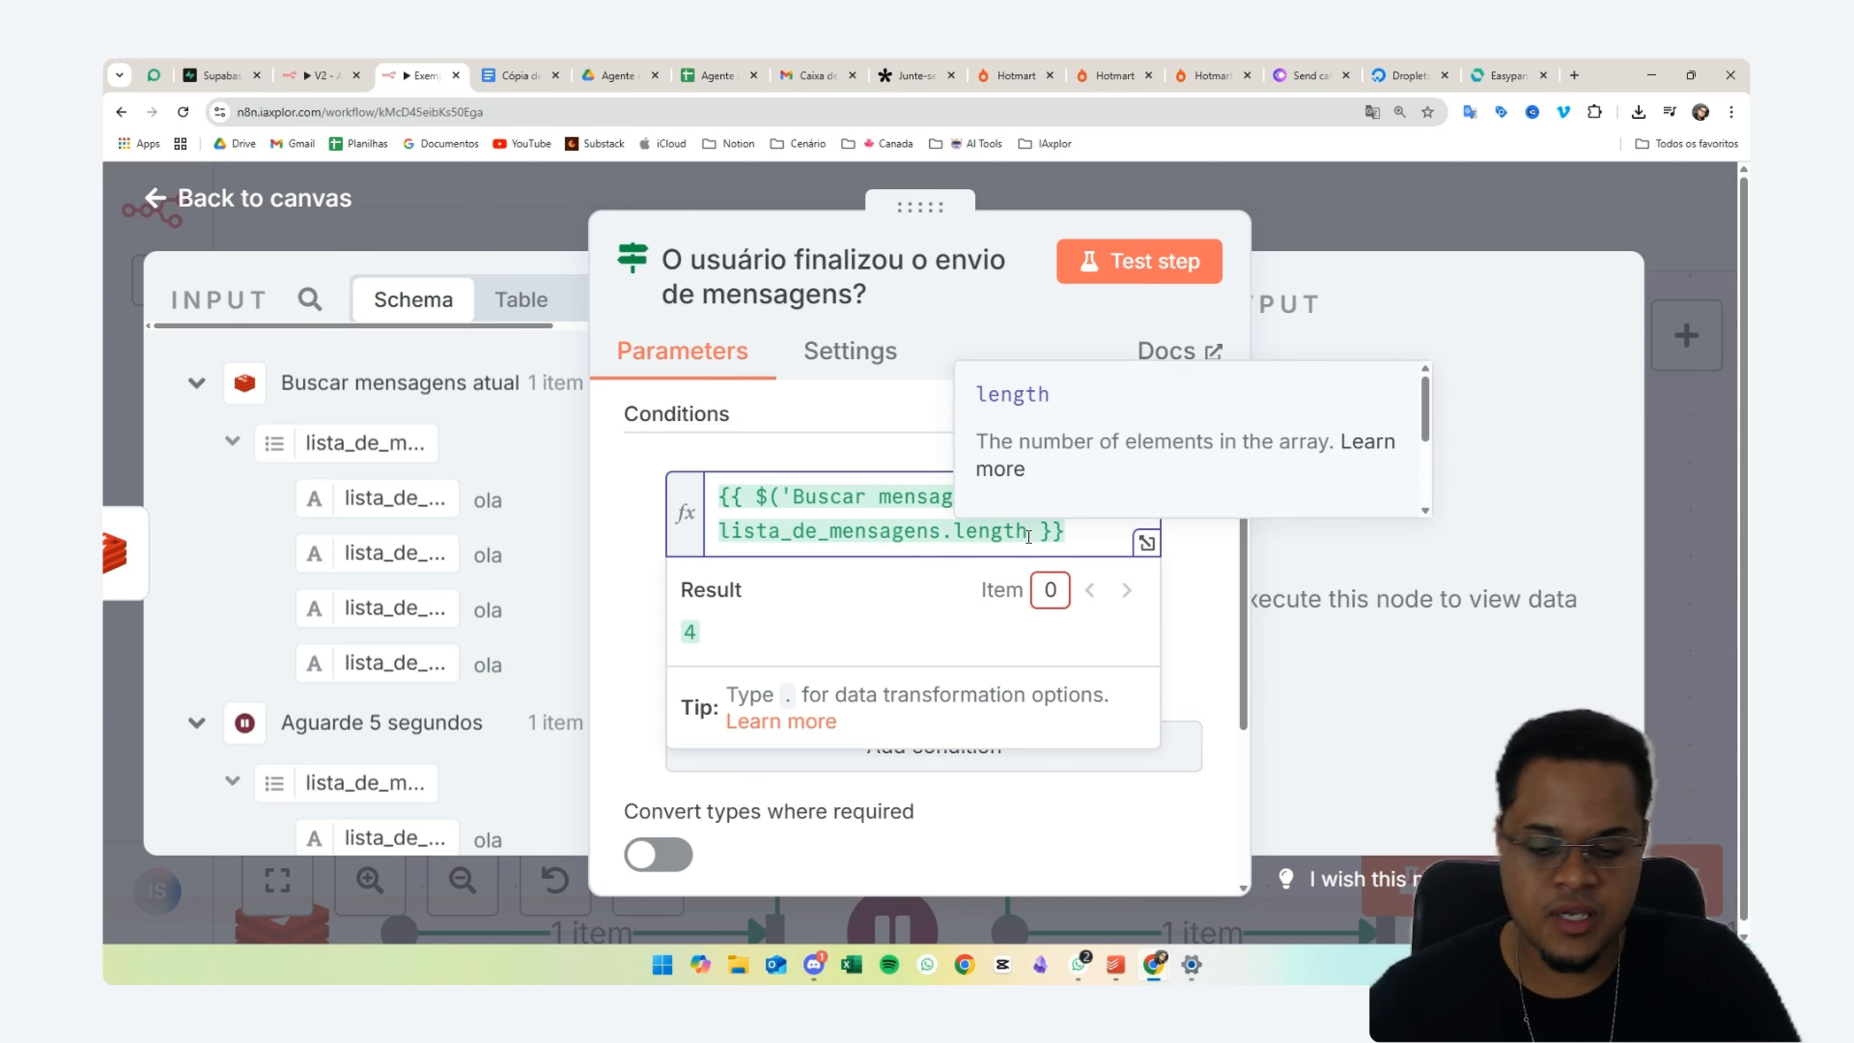
type("()")
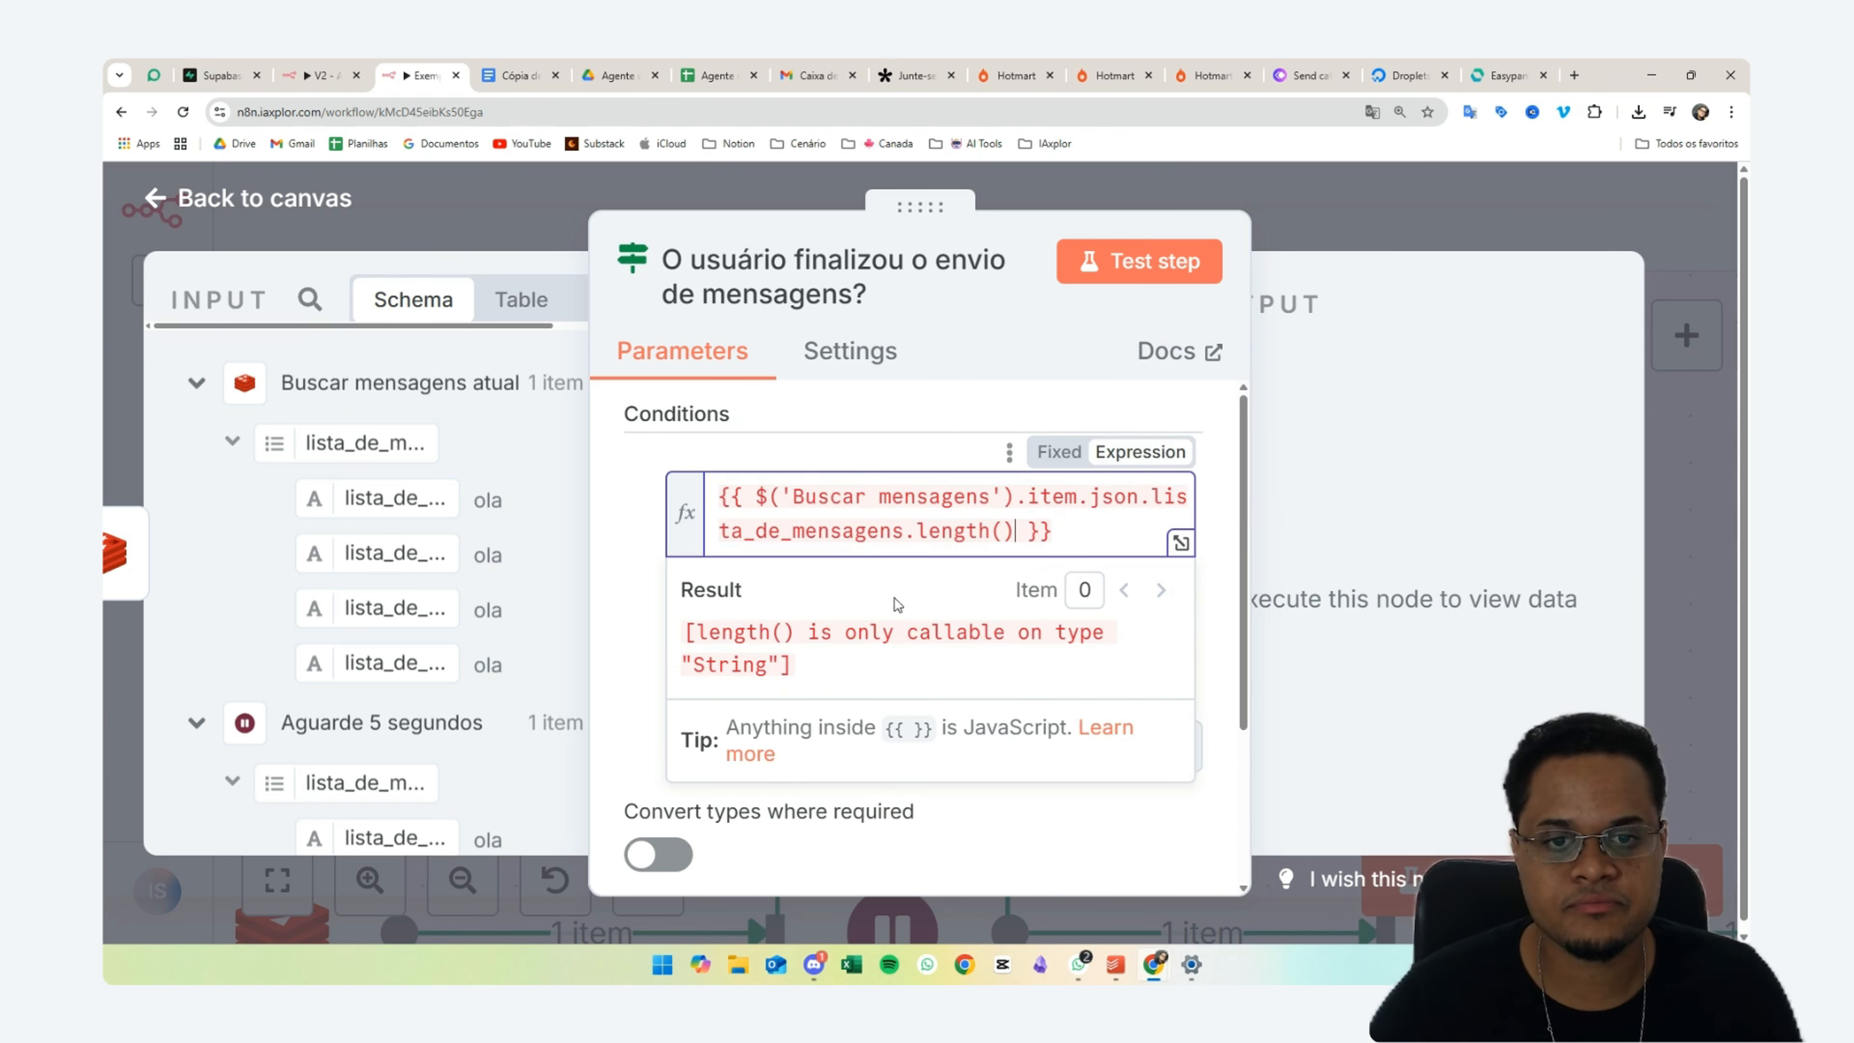
key("BackSpace")
key("BackSpace")
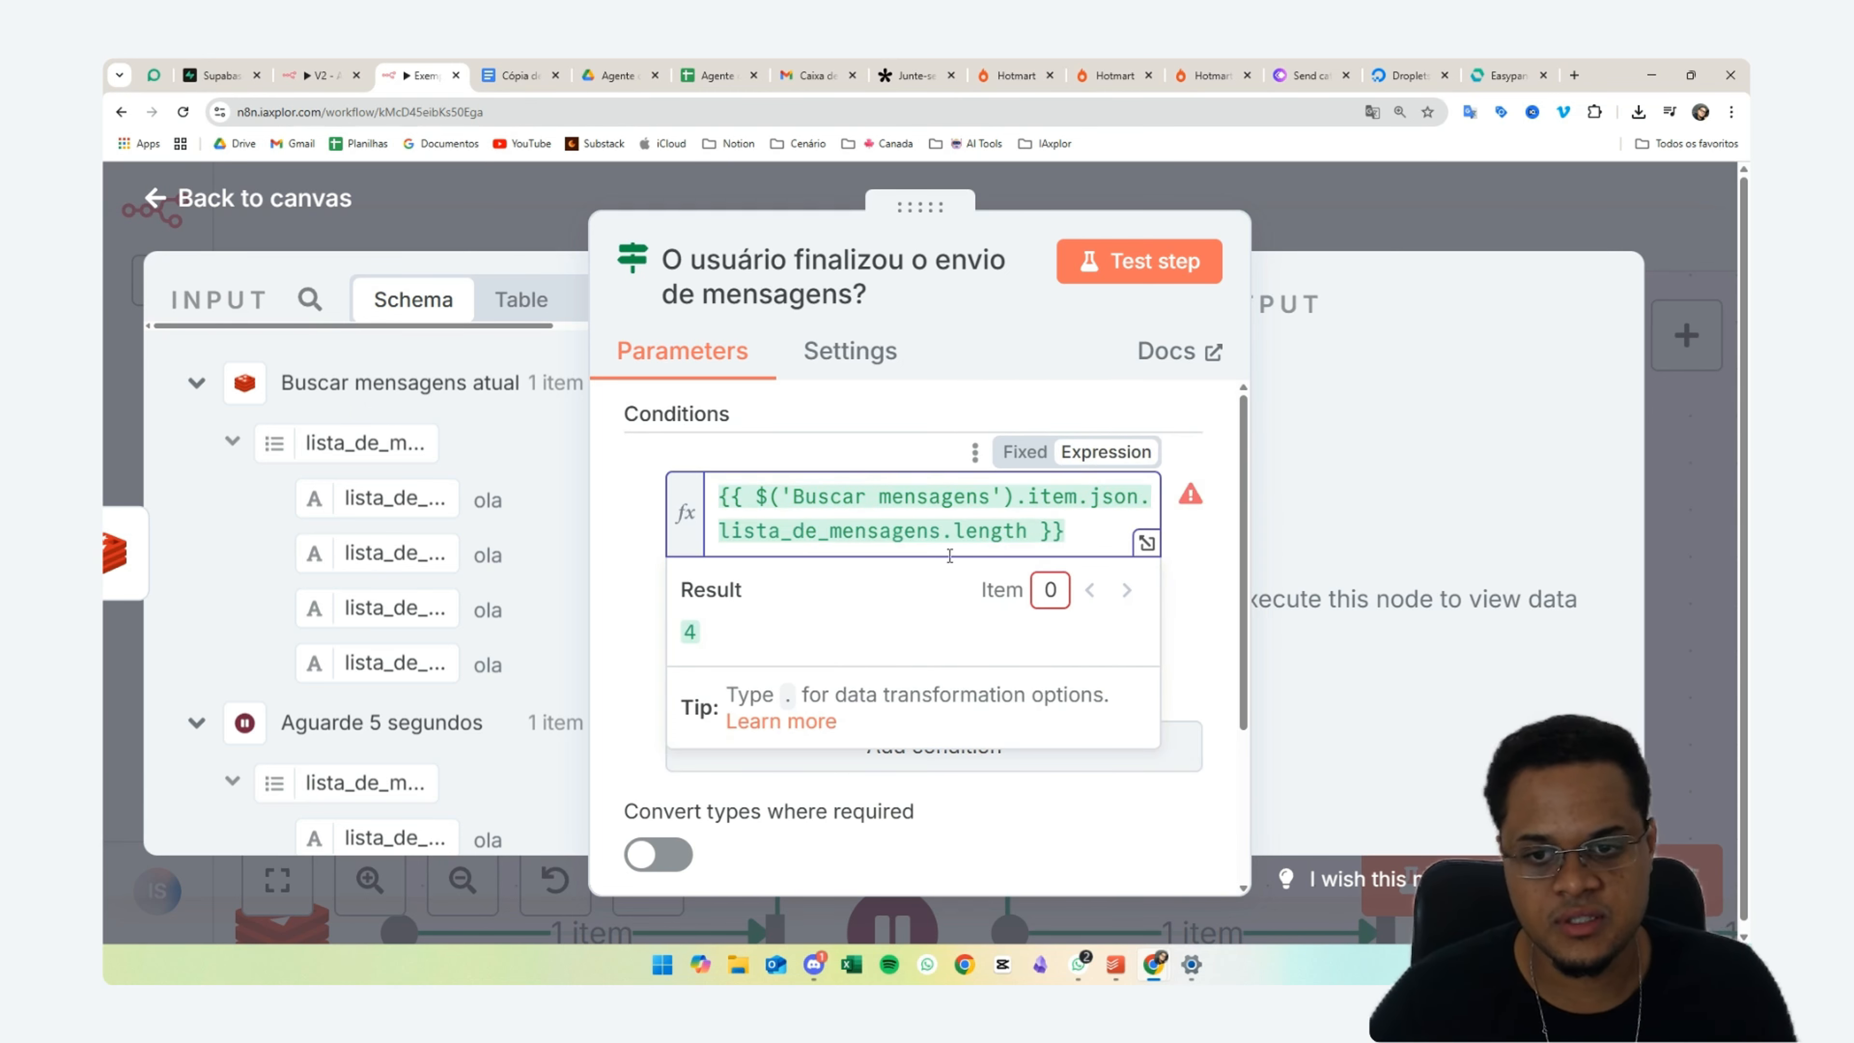
- Review the condition's first length expression and its evaluated result
left_click_drag(722, 638, 683, 623)
left_click(716, 639)
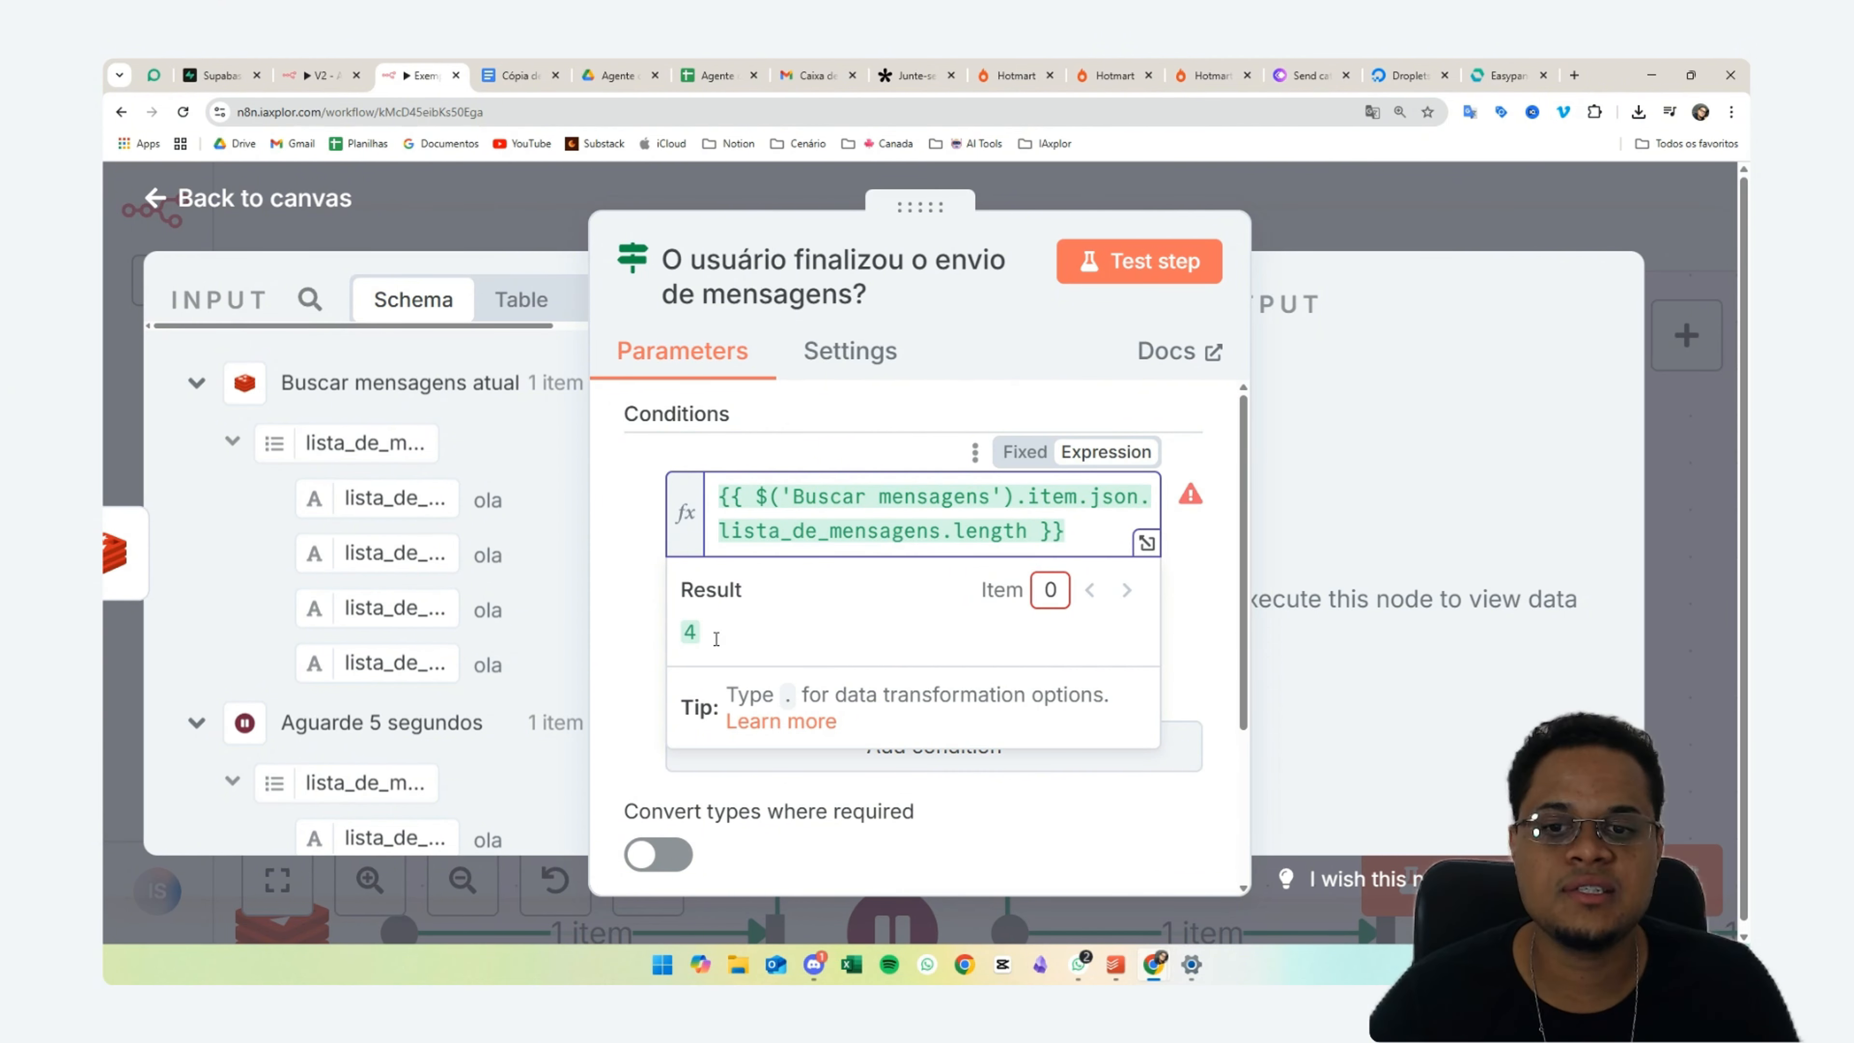
left_click(735, 456)
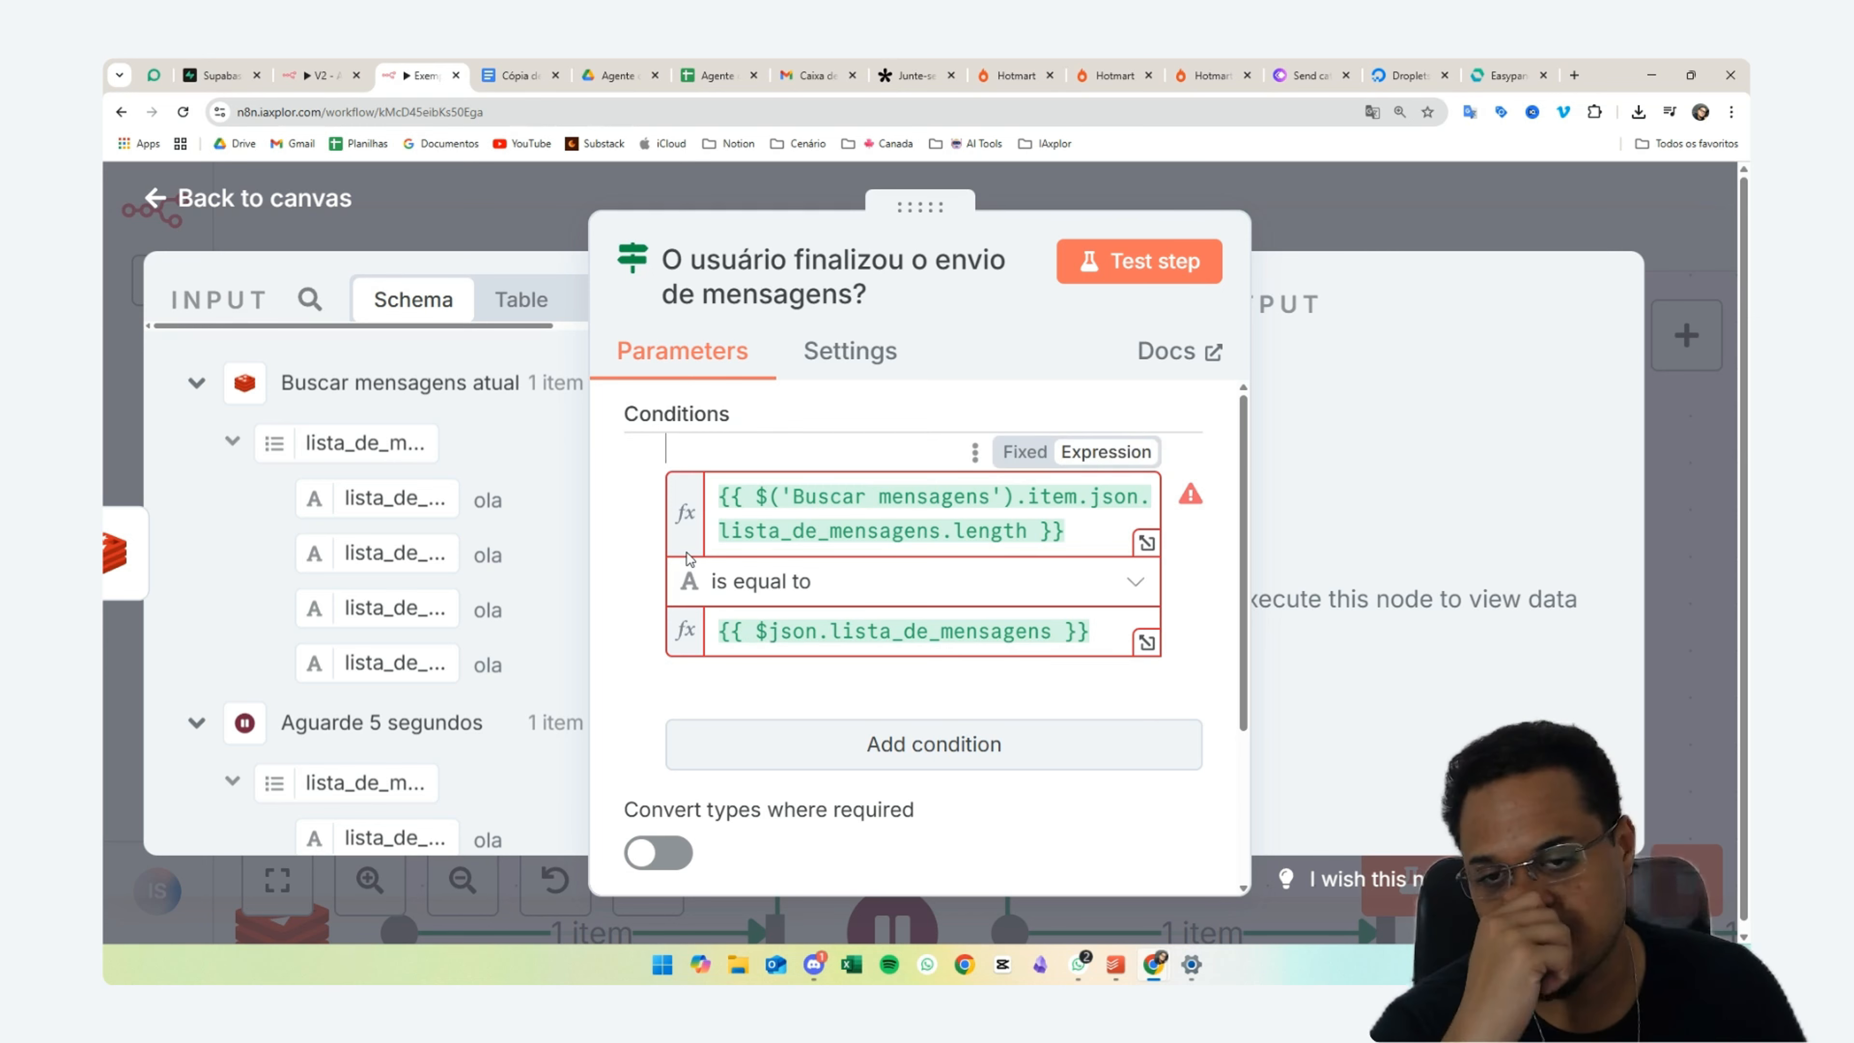
left_click(1148, 479)
key("ctrl+a")
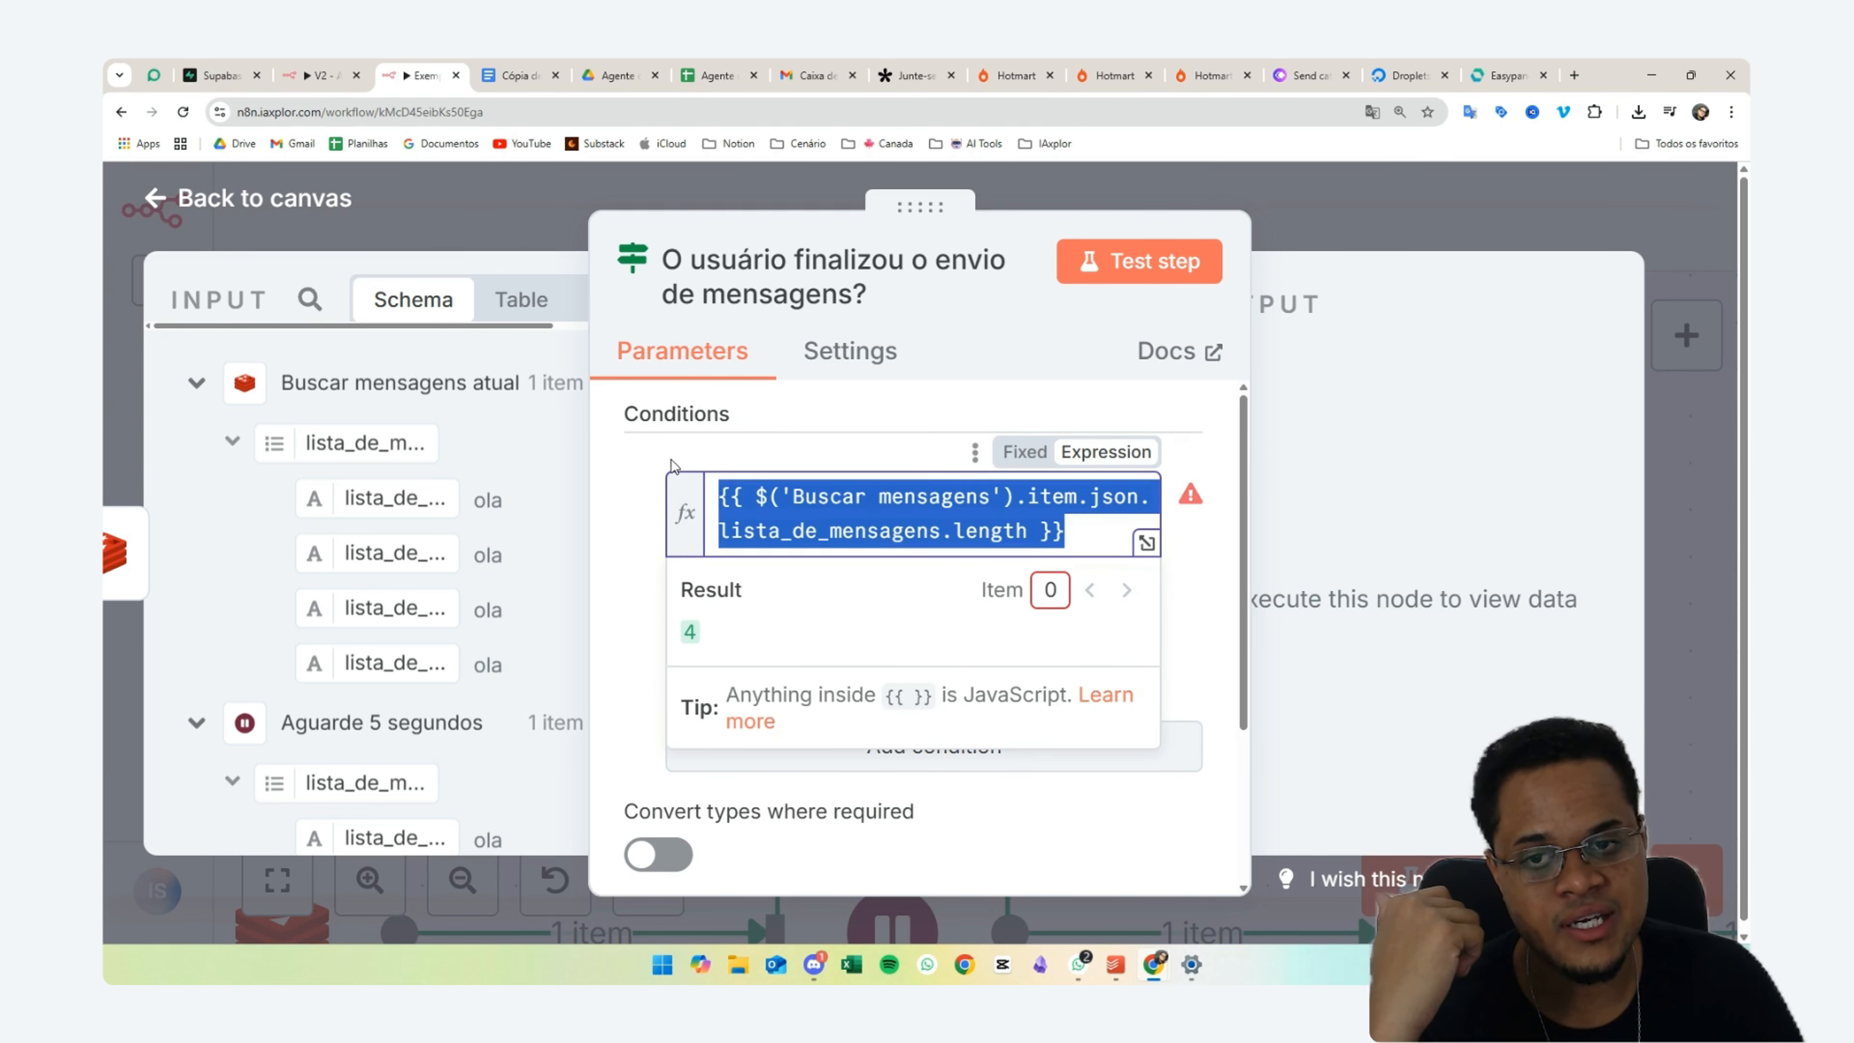
key("Escape")
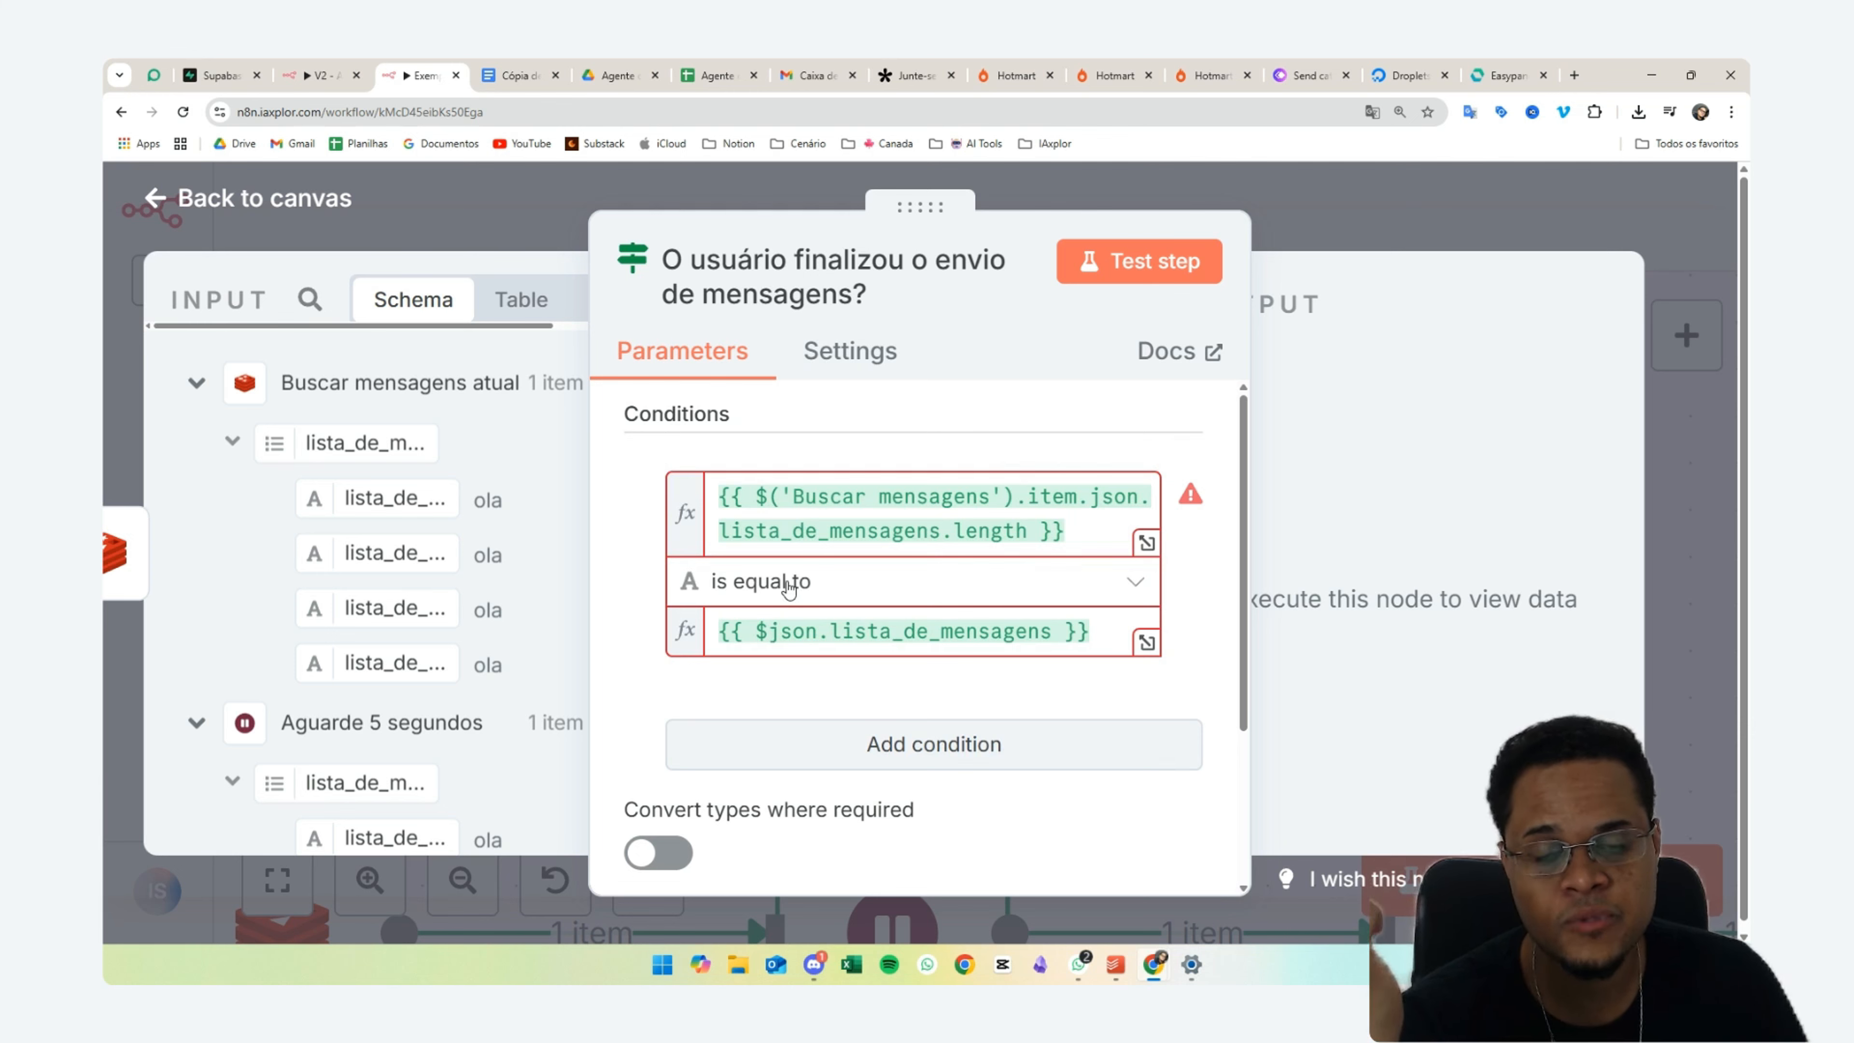
- Change the condition's comparison to the Number operator "is equal to"
left_click(789, 588)
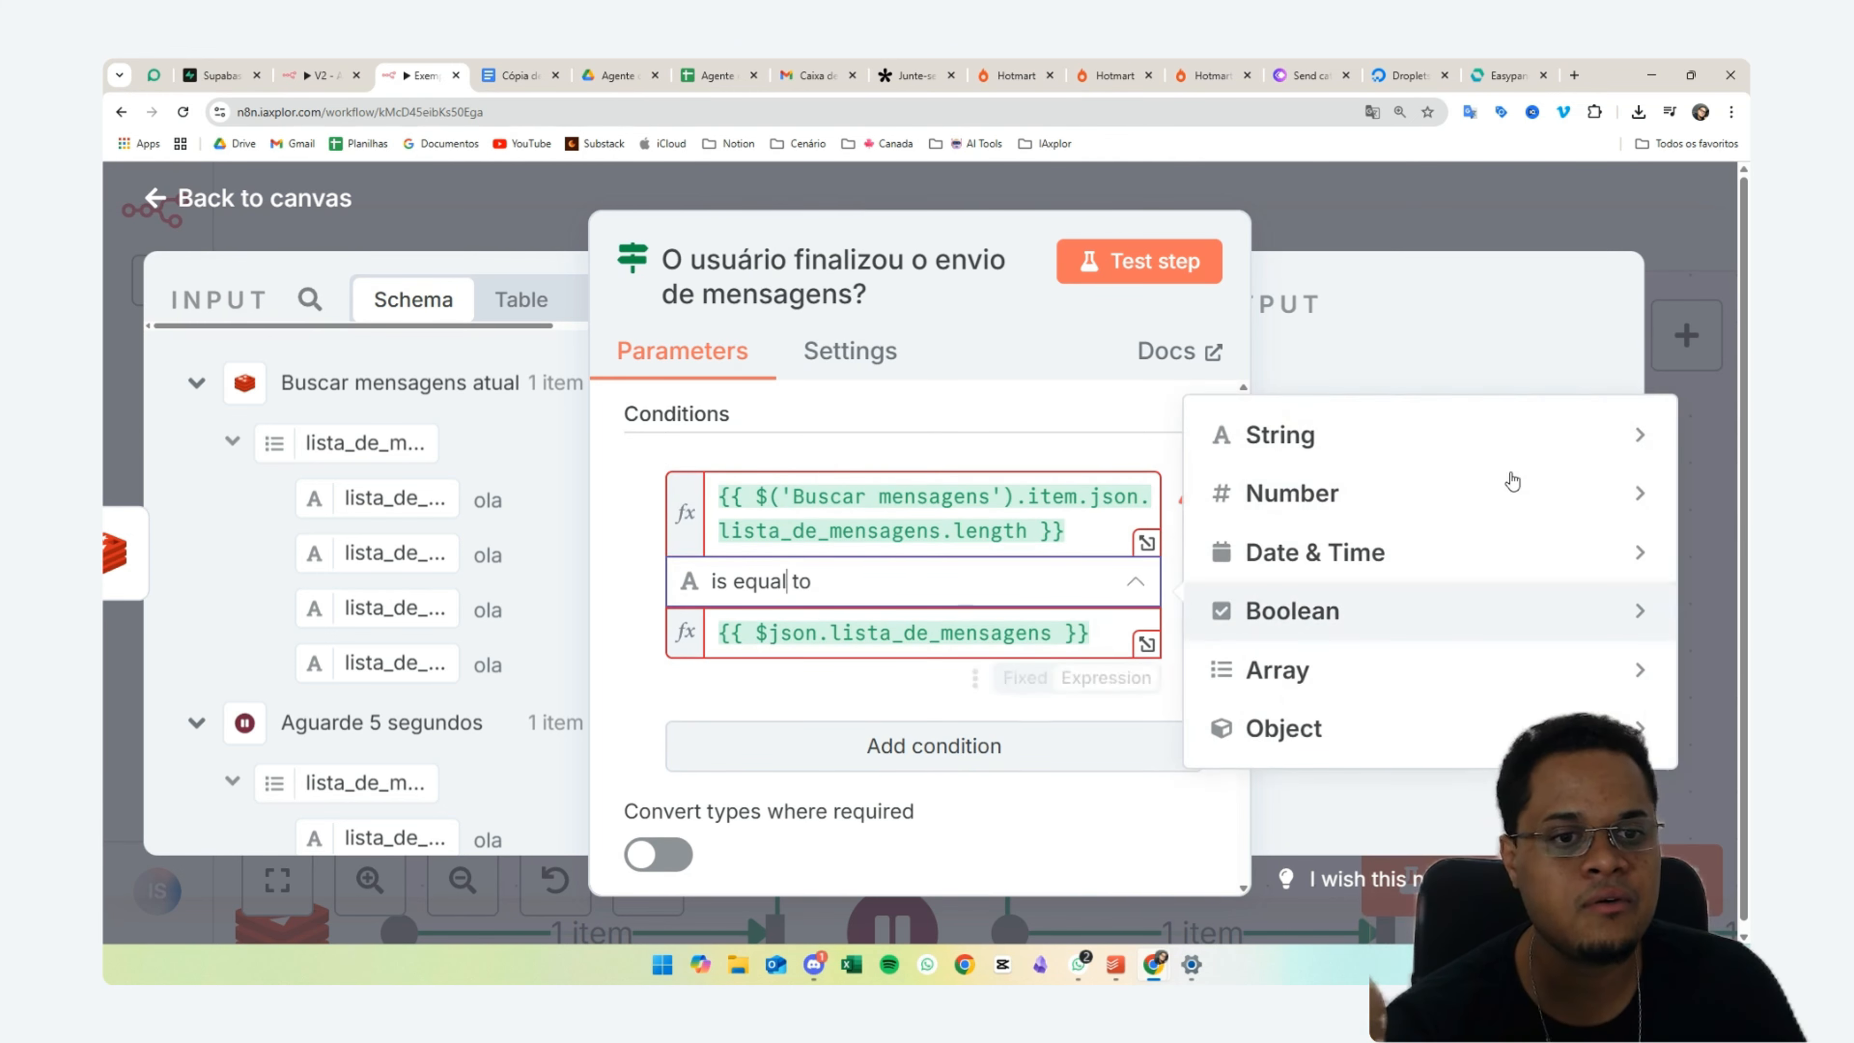
mouse_move(1323, 512)
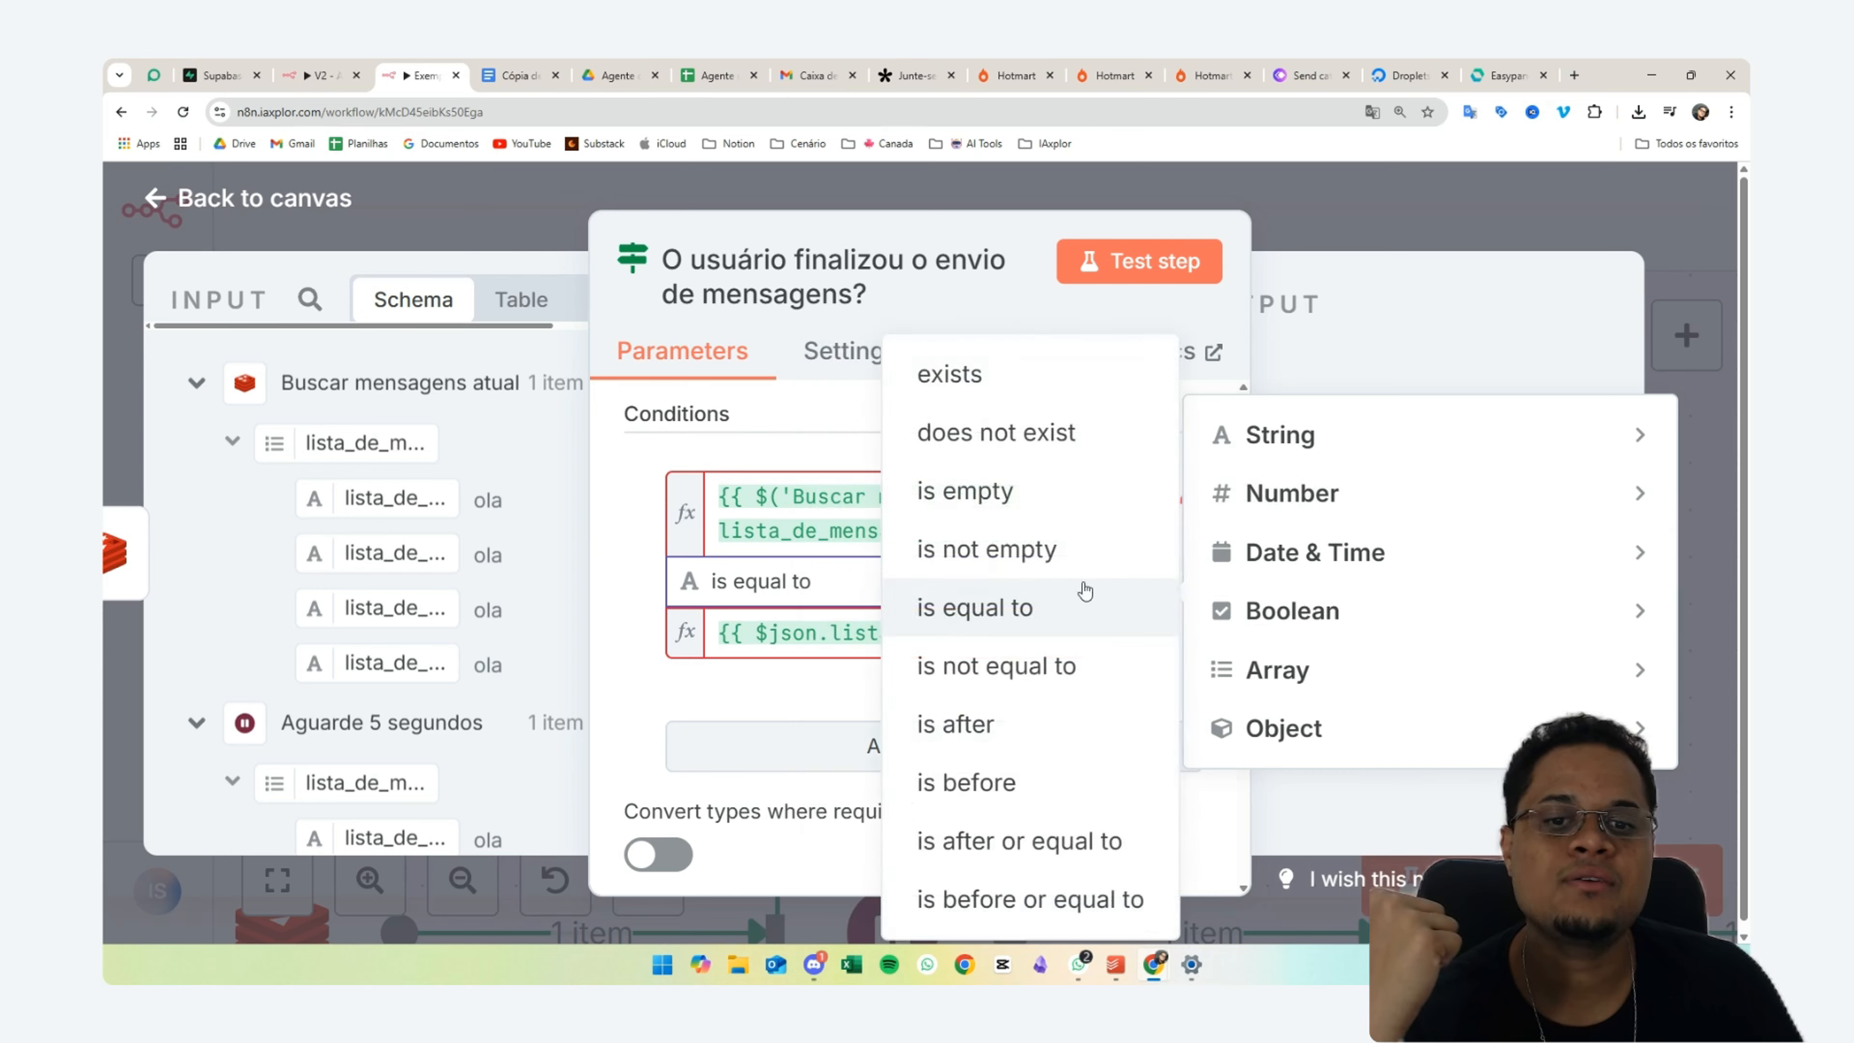
mouse_move(1263, 552)
mouse_move(1254, 491)
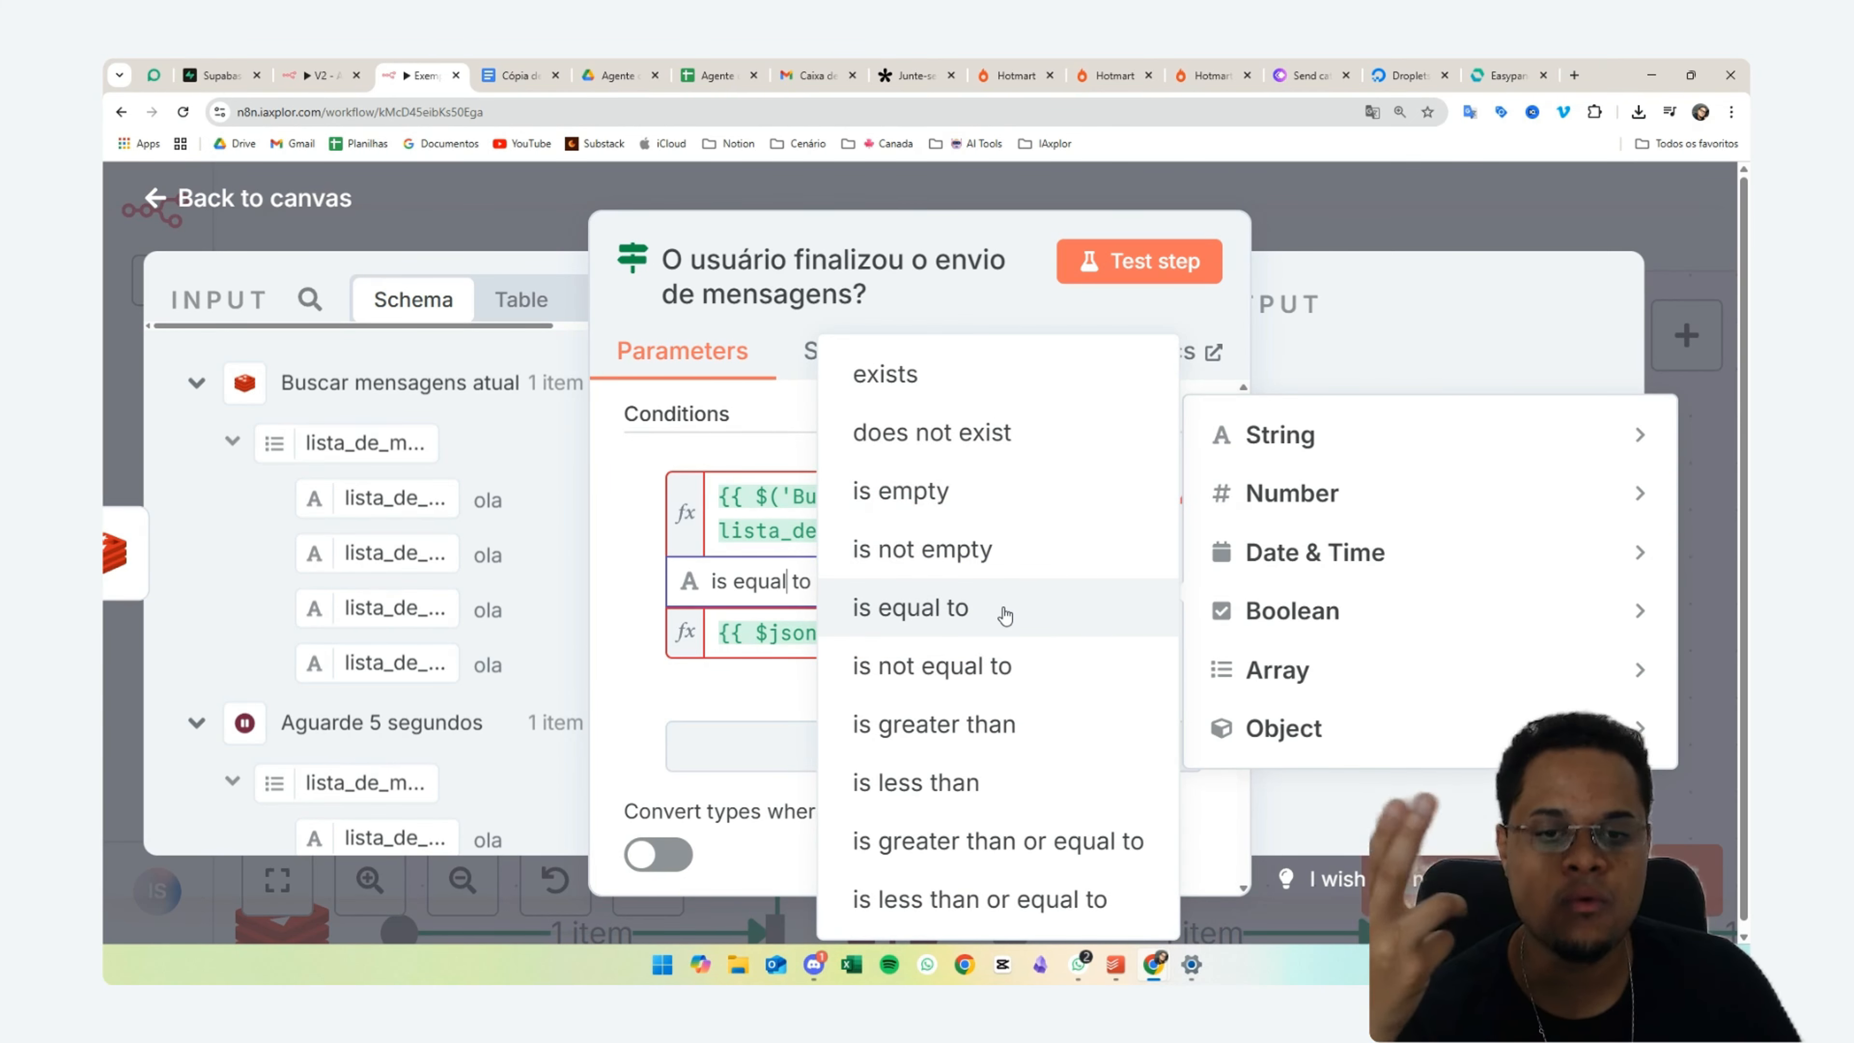
left_click(1006, 615)
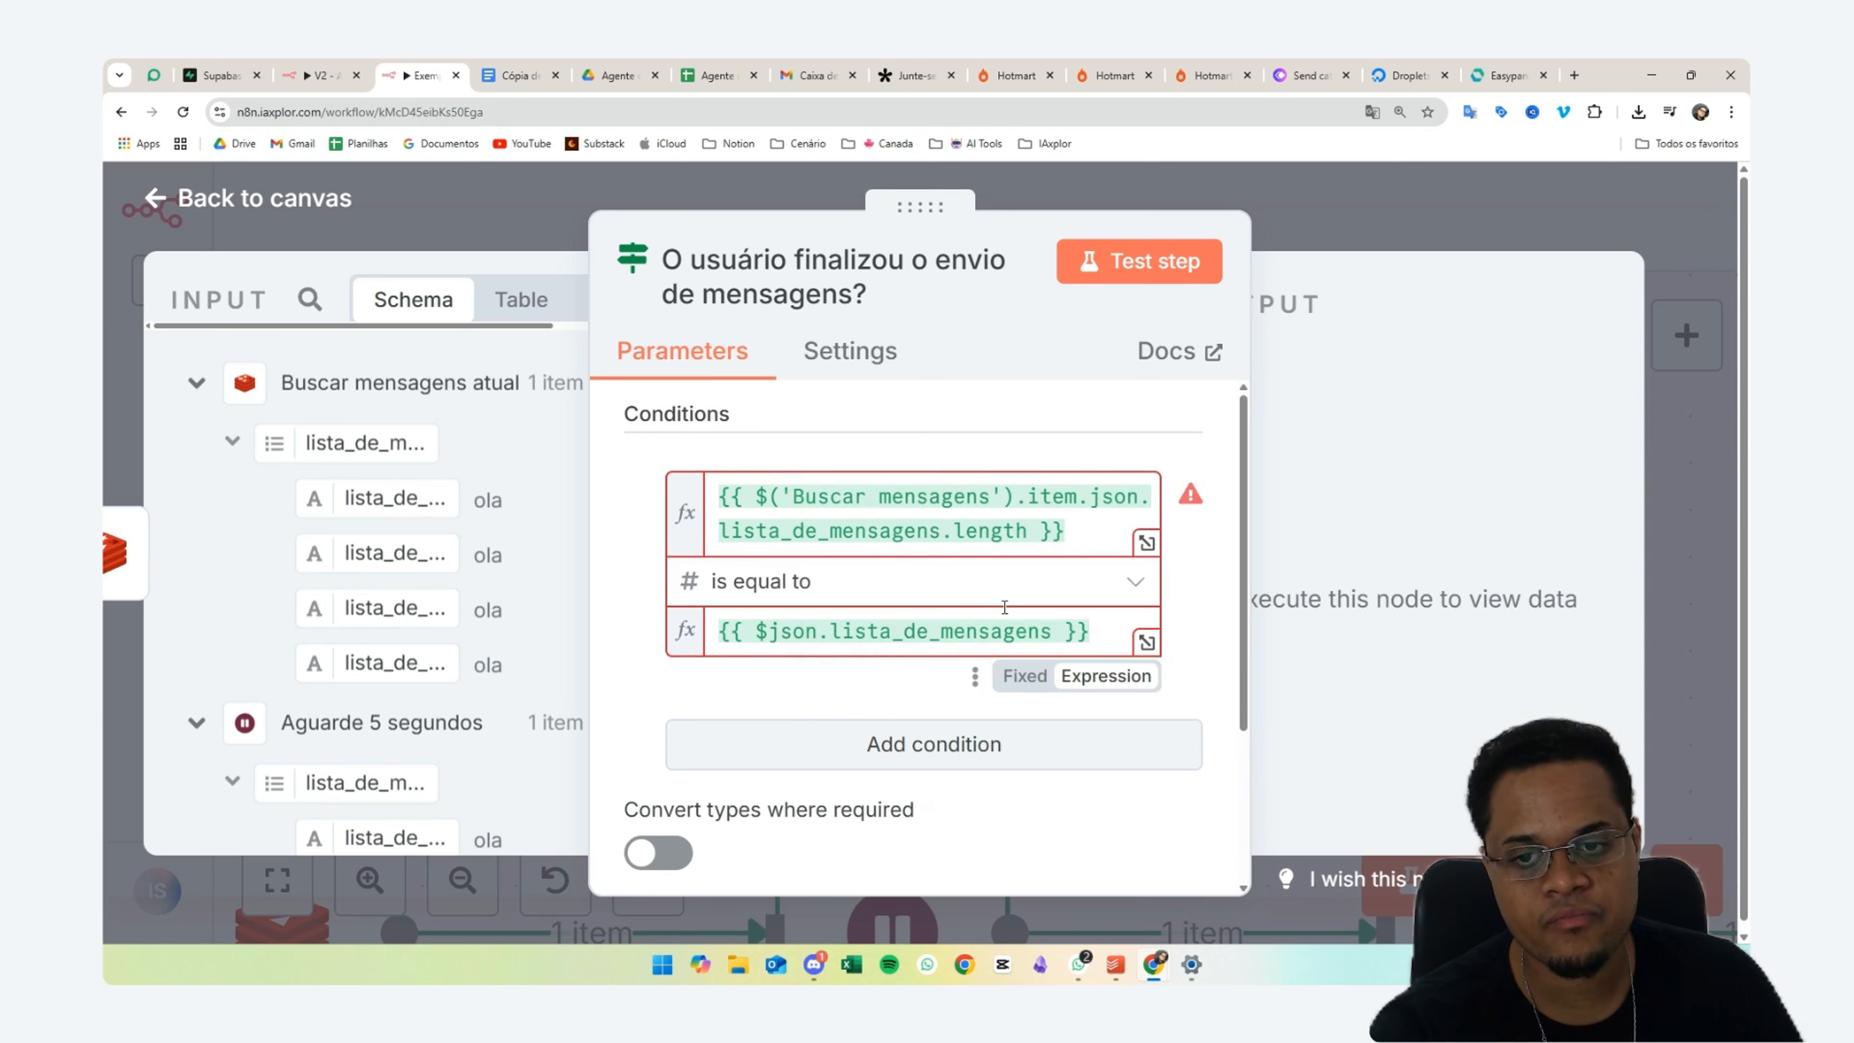
- Append .length to the second value, making it {{ $json.lista_de_mensagens.length }}
left_click(1056, 629)
left_click_drag(1052, 630, 762, 621)
left_click(1055, 632)
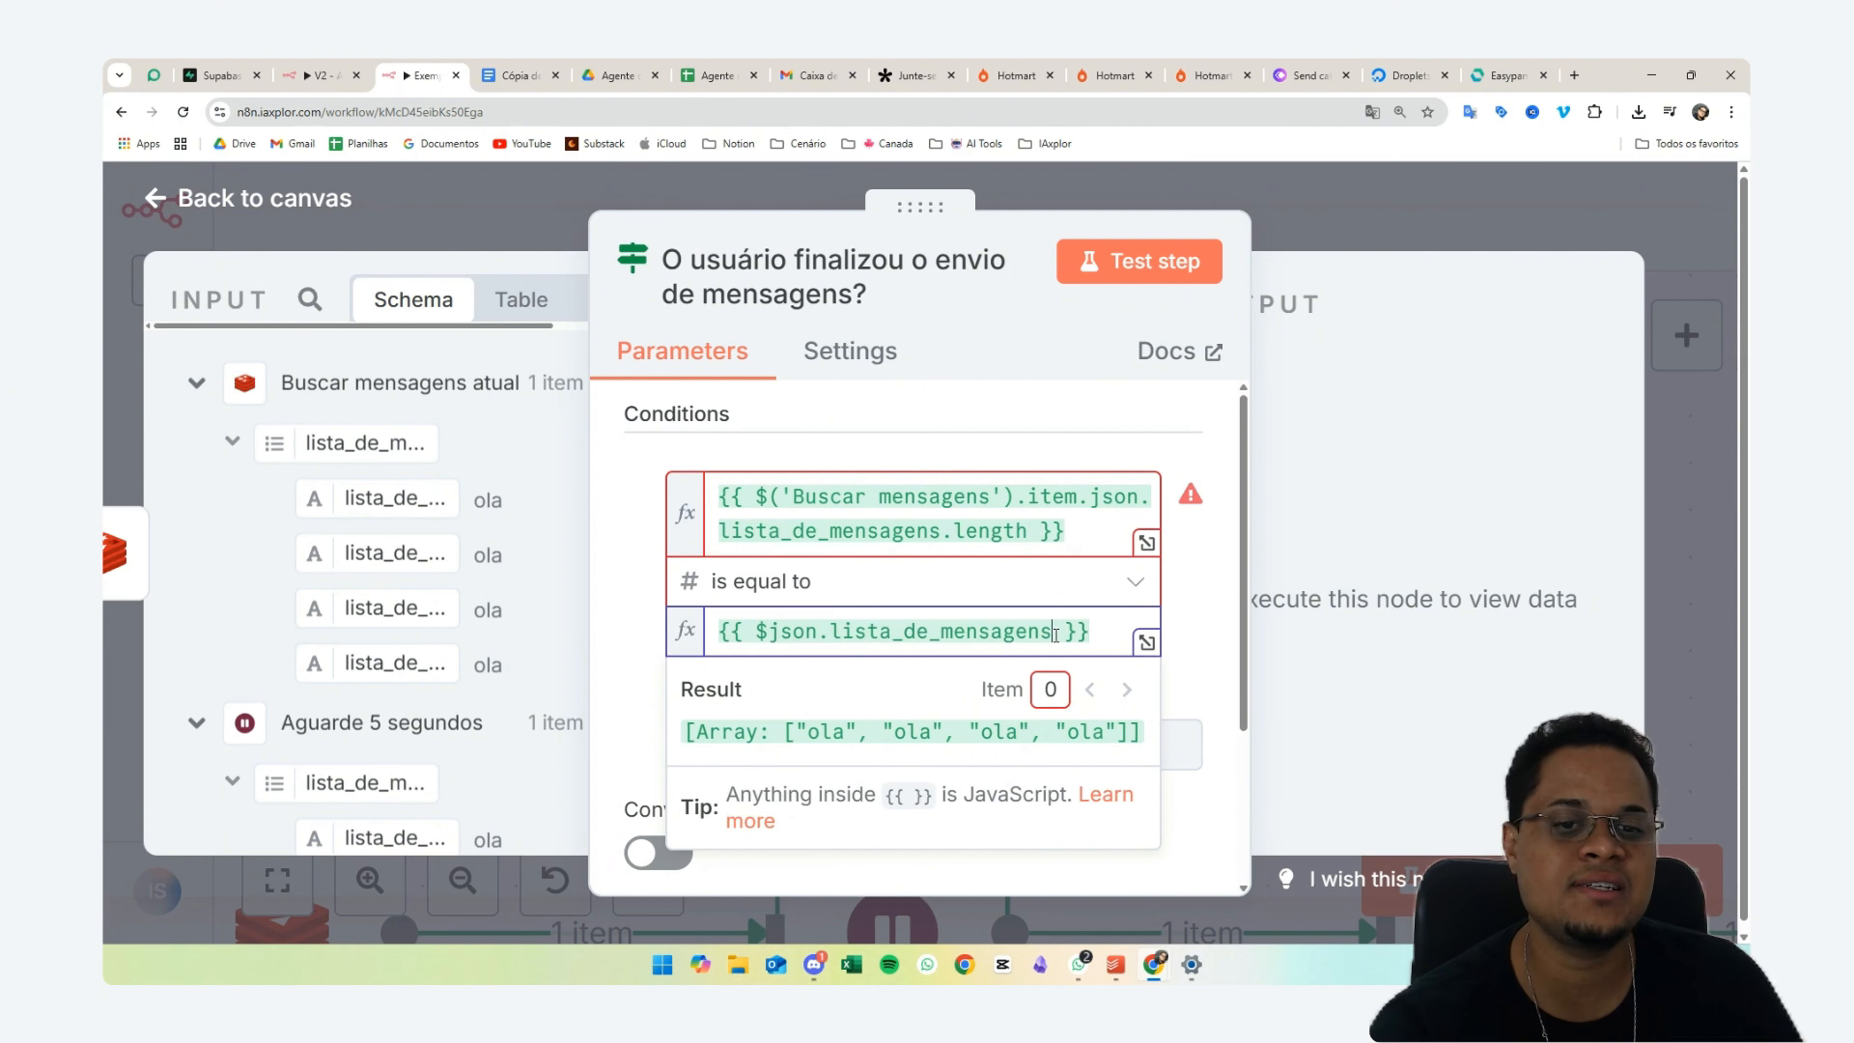
type(".")
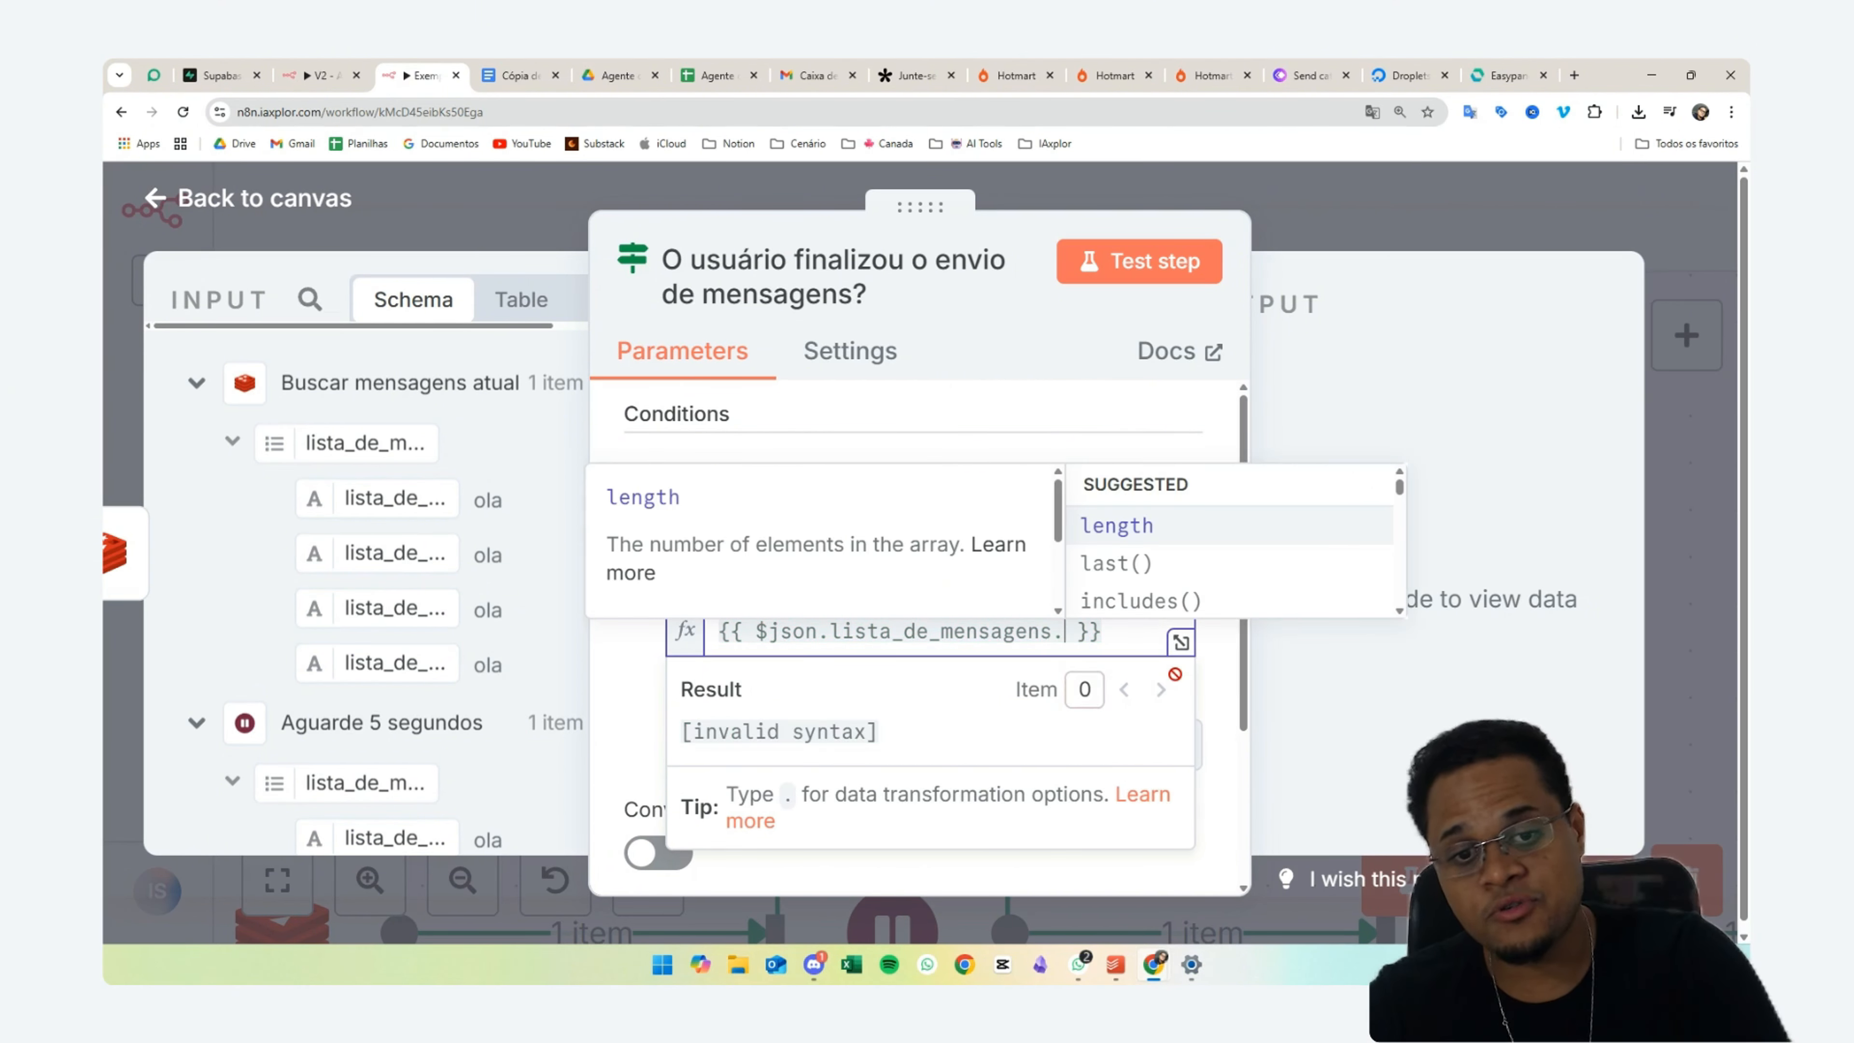
left_click(1143, 528)
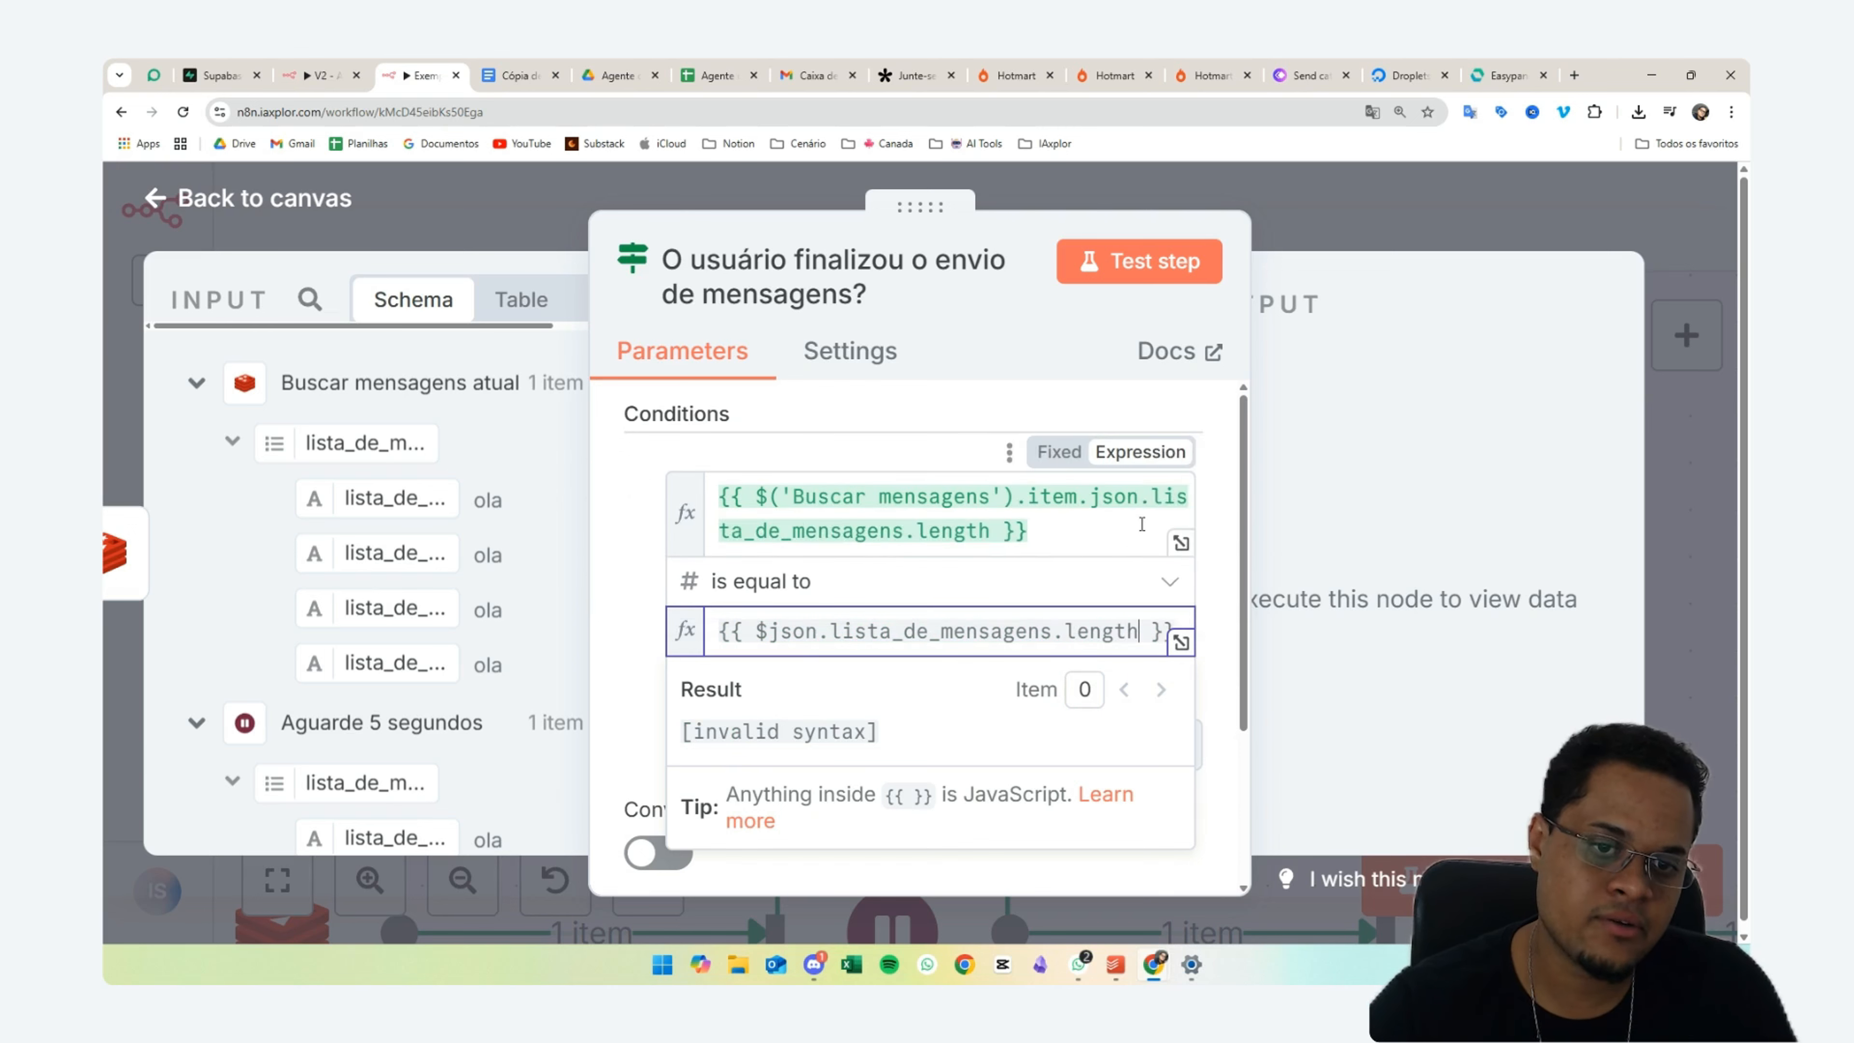
left_click(651, 641)
- Review the completed condition, checking the evaluated results of both length expressions
left_click_drag(939, 460, 1222, 731)
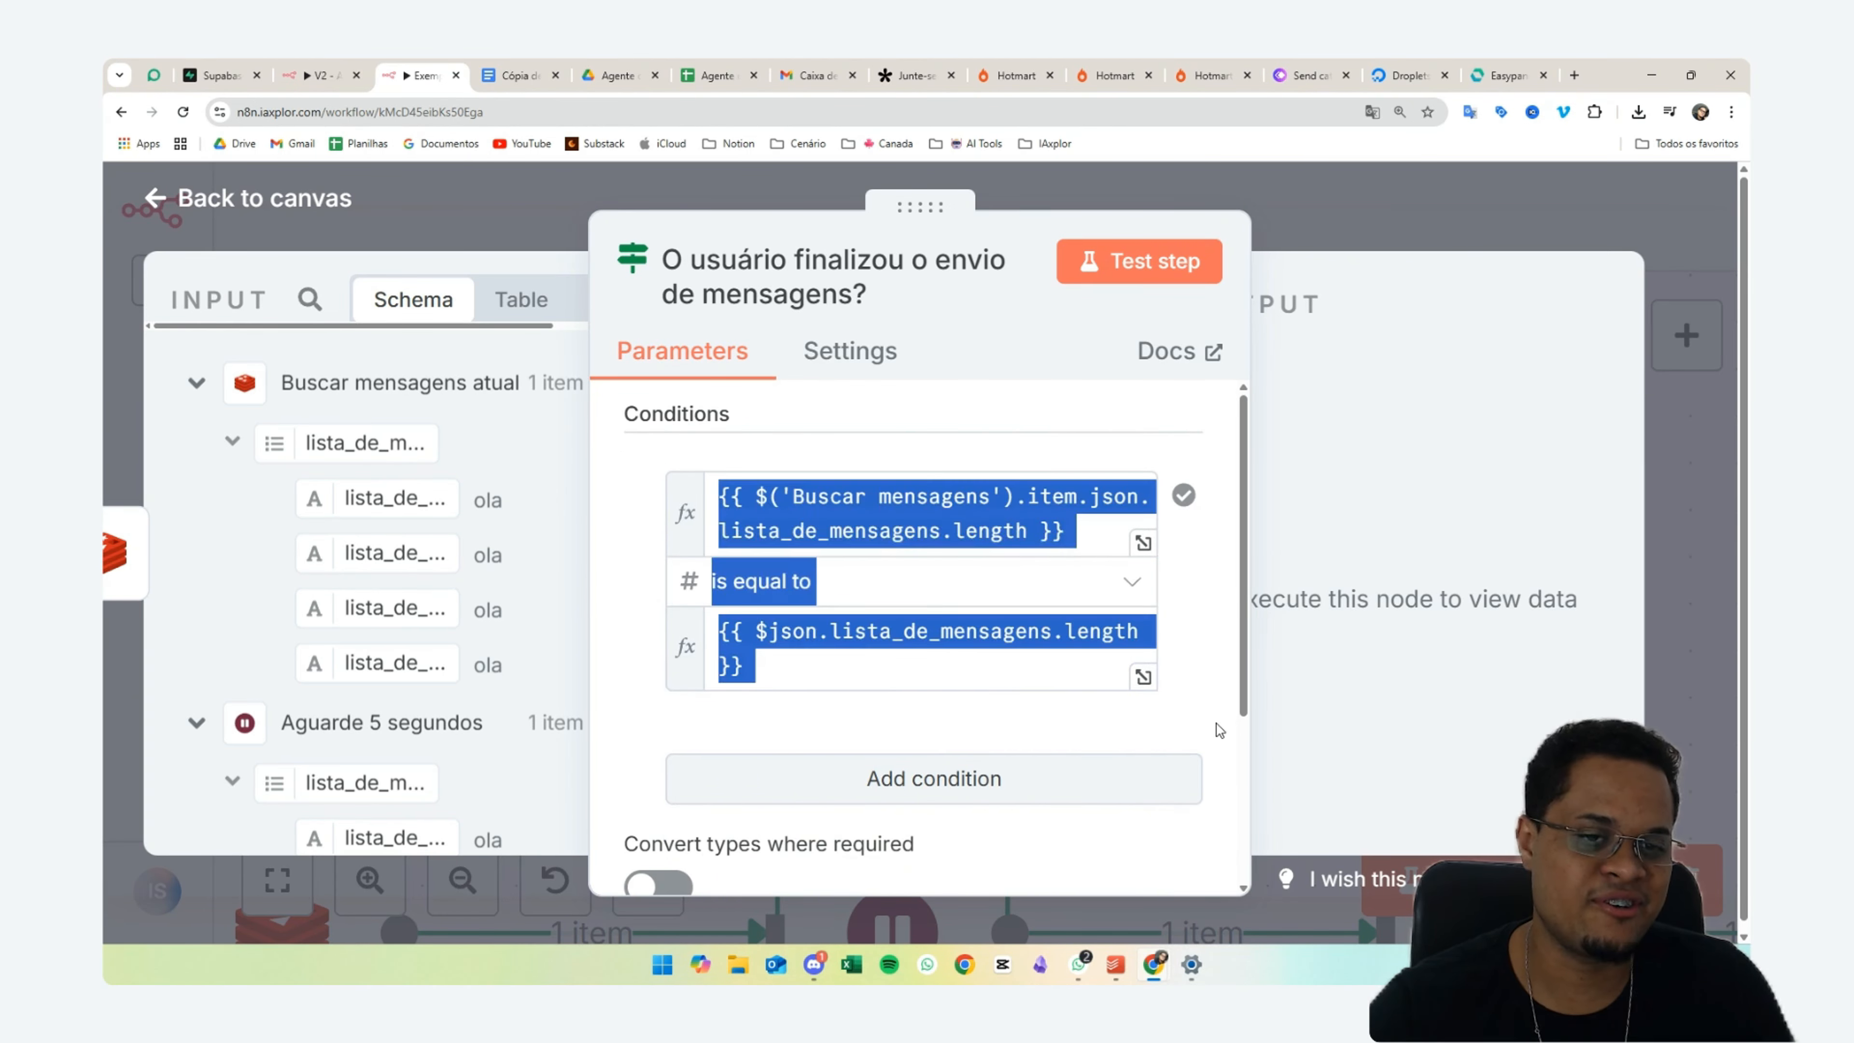
left_click(1213, 829)
left_click_drag(1068, 528, 637, 499)
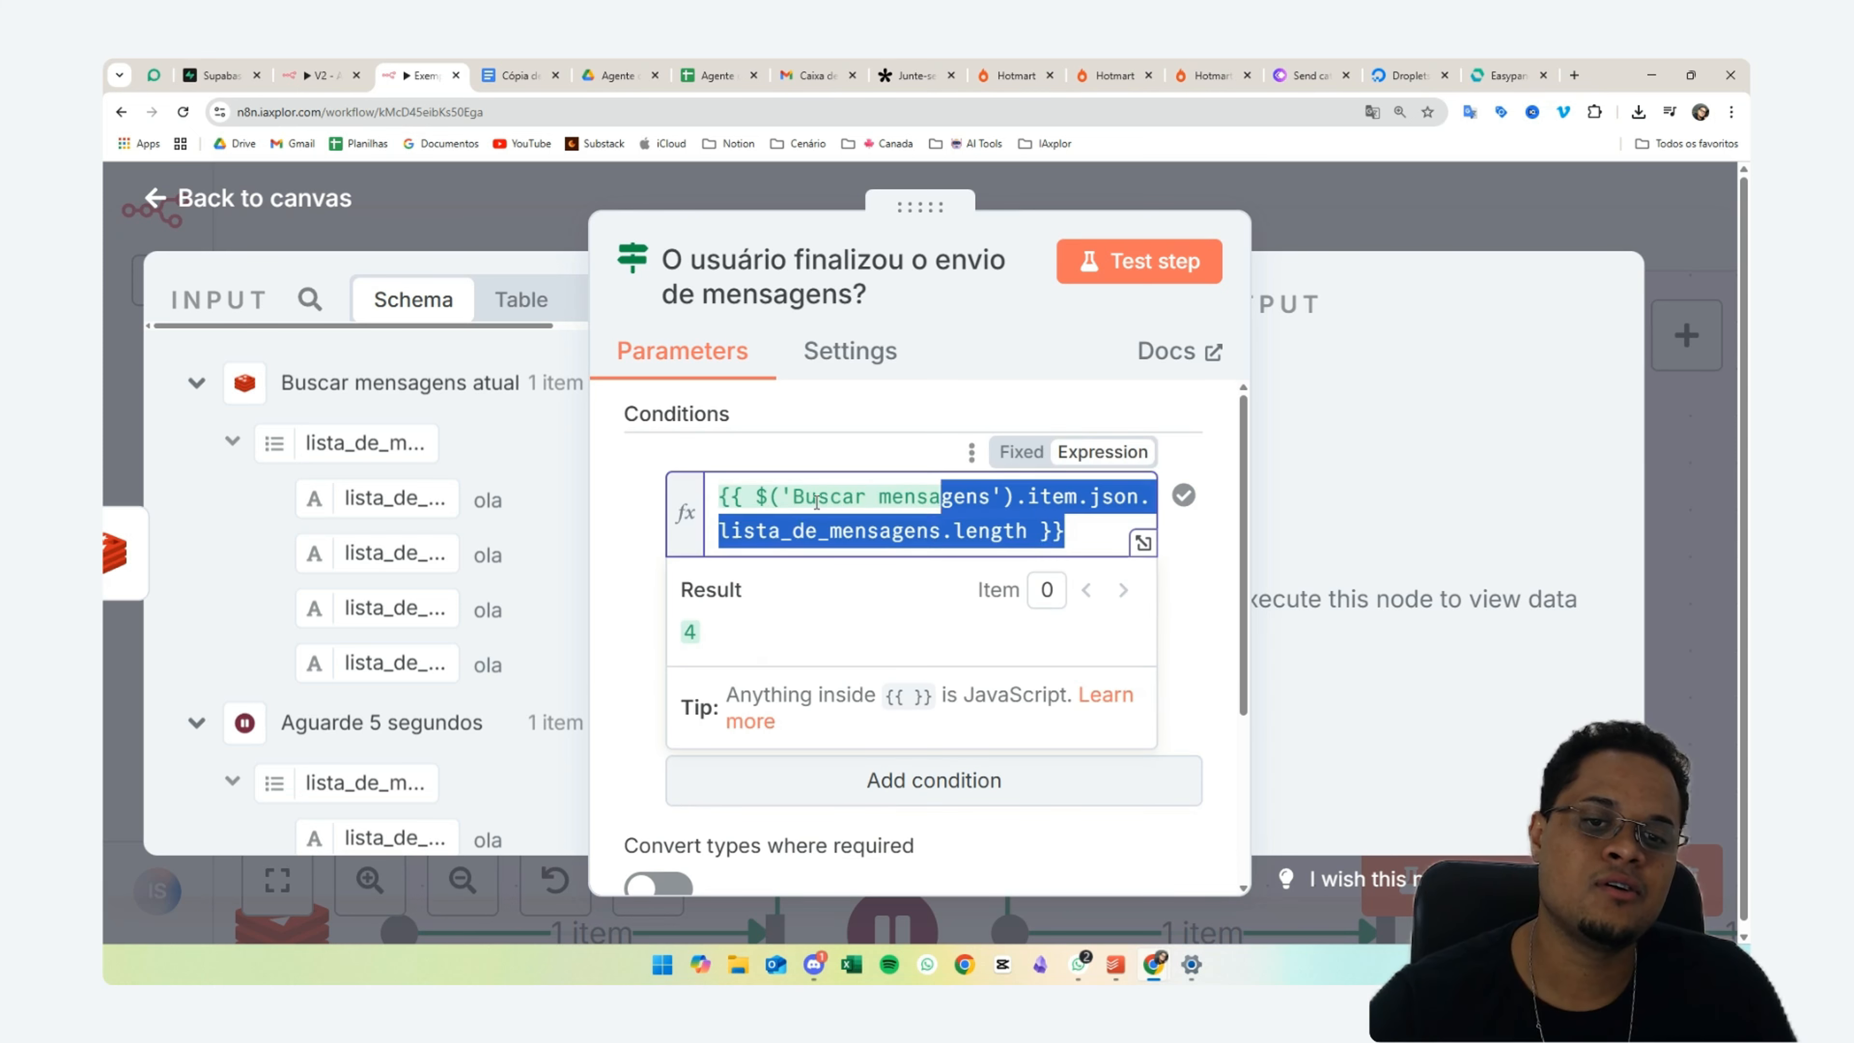
left_click(588, 526)
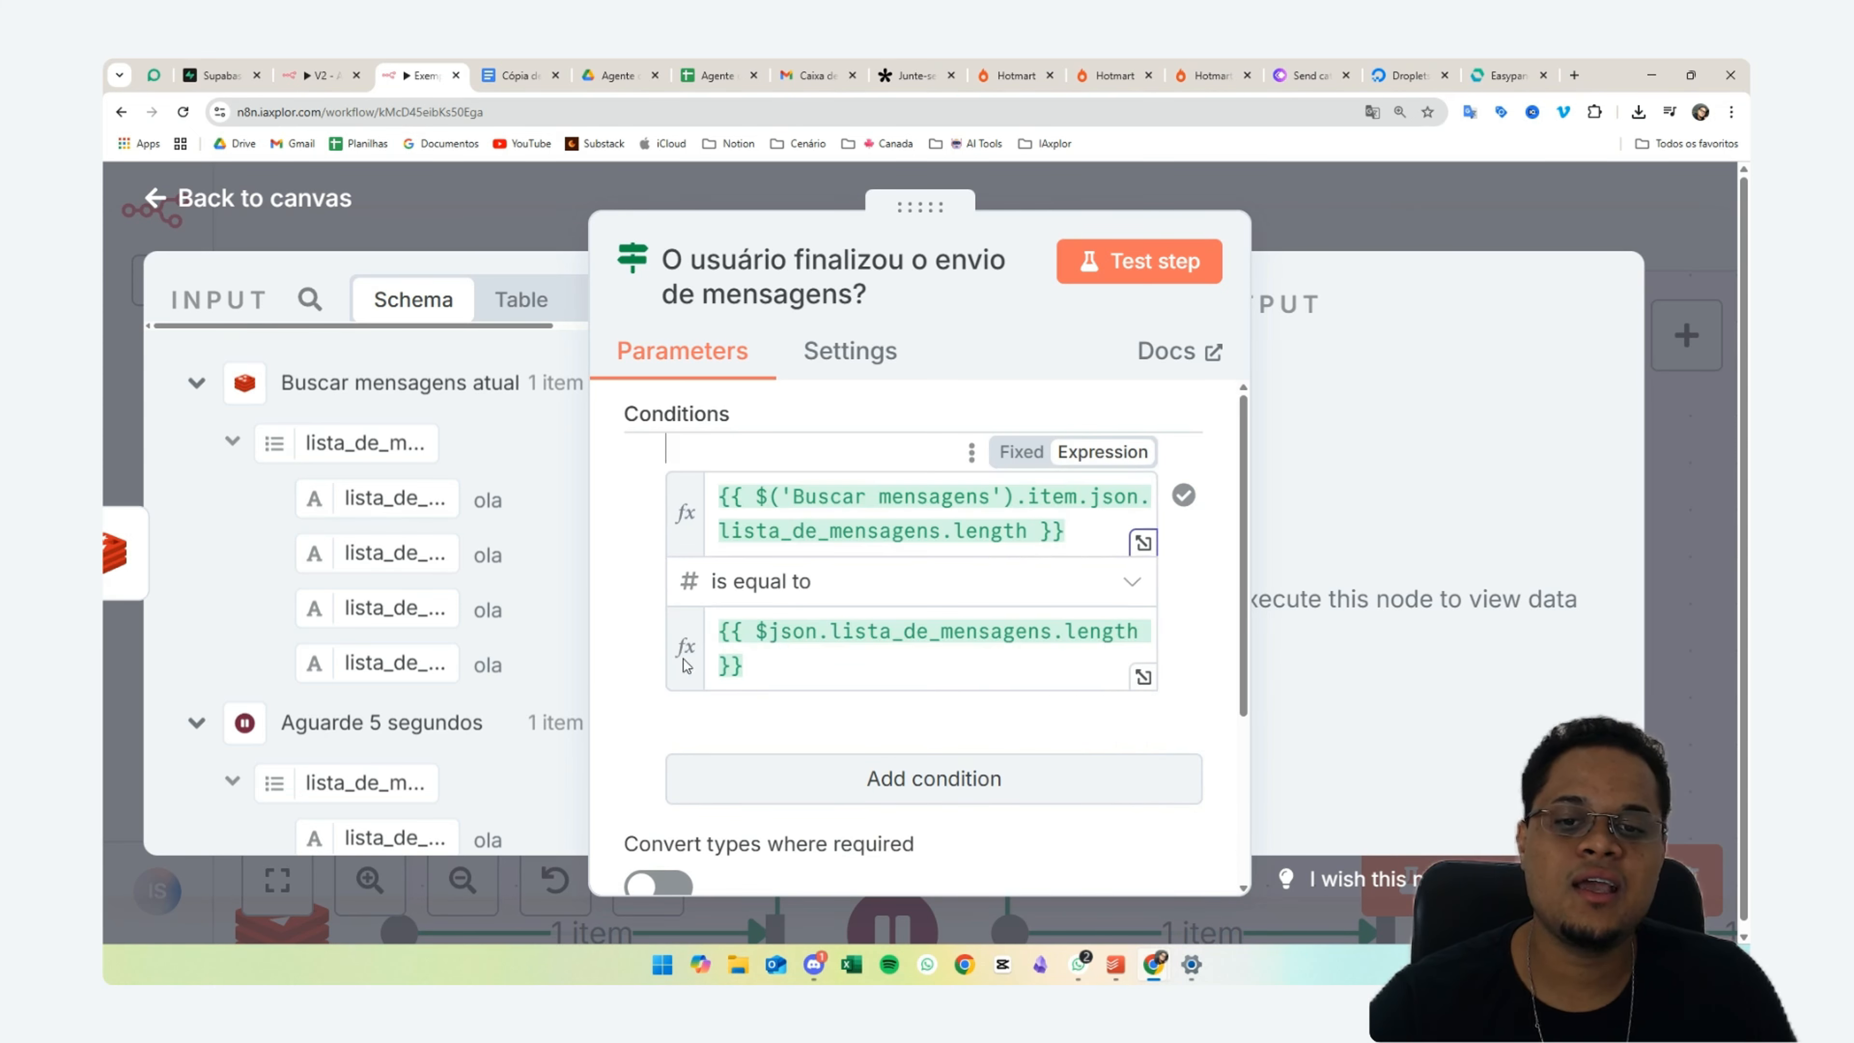
left_click_drag(744, 666, 646, 617)
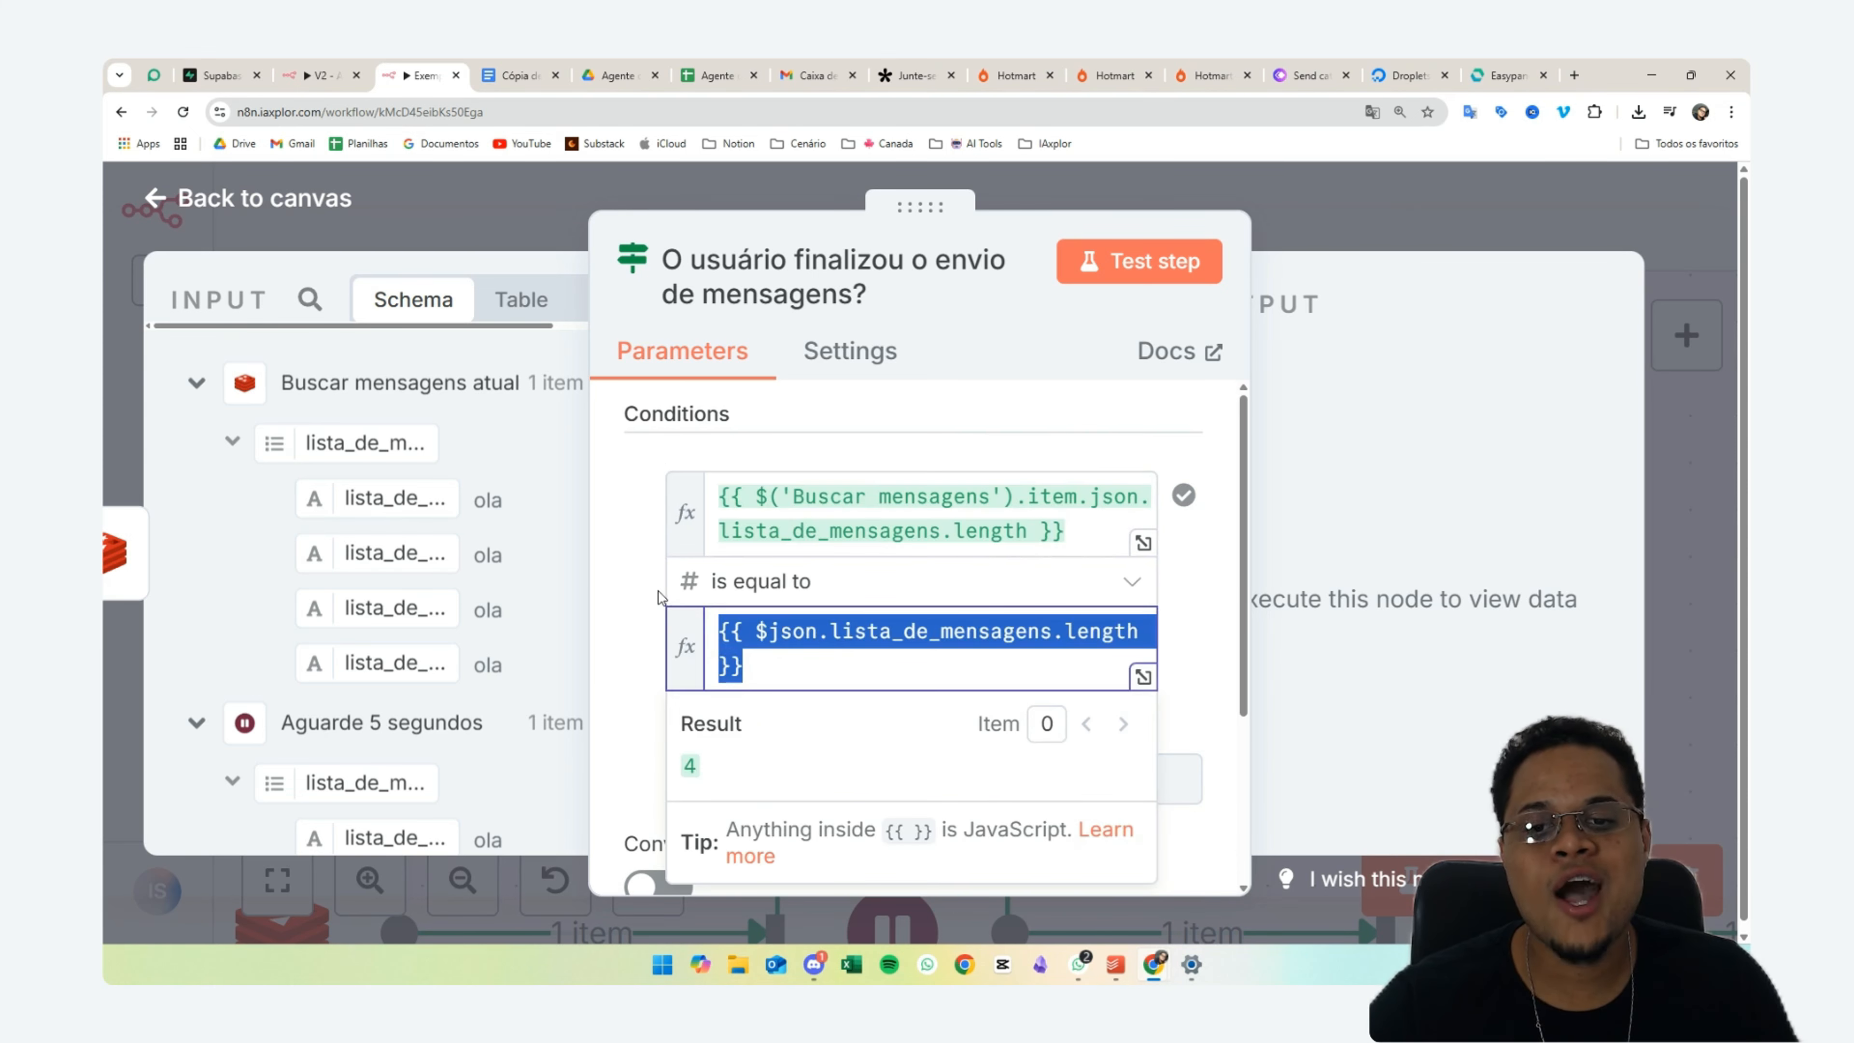
left_click(622, 479)
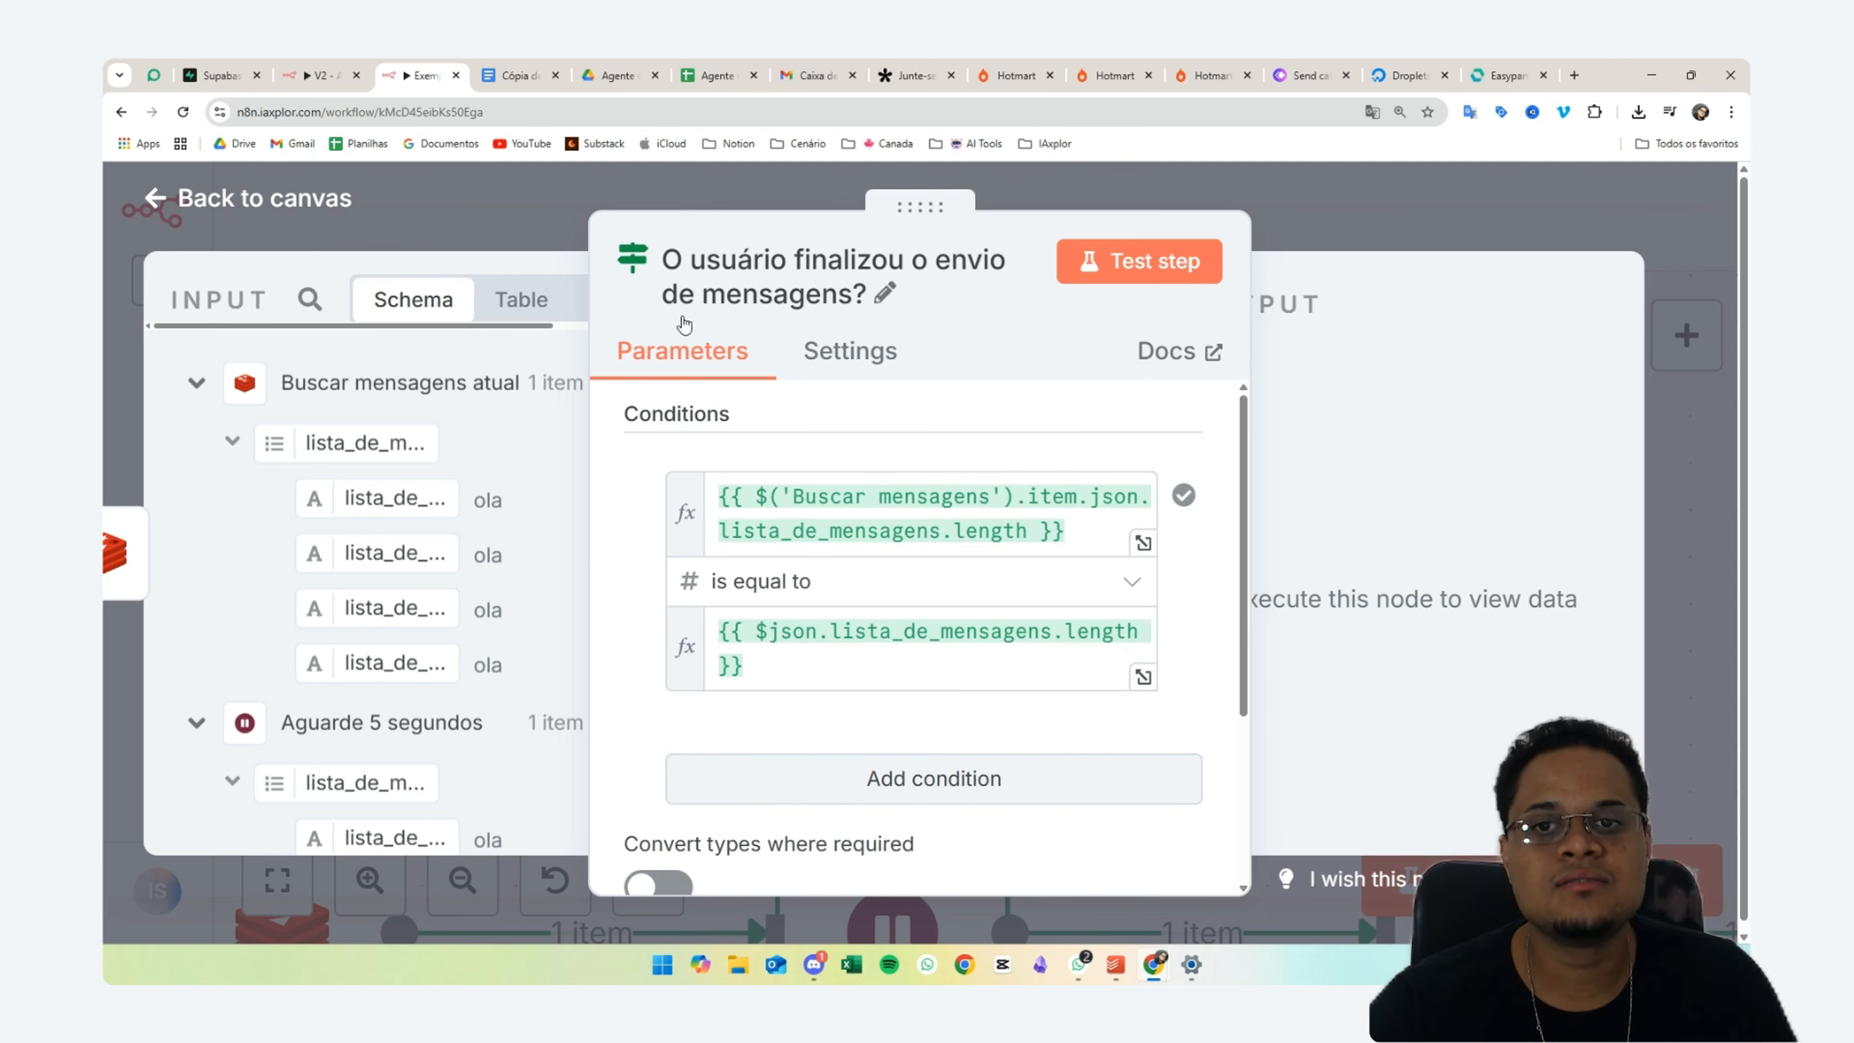
- Test the "O usuário finalizou o envio de mensagens?" node with the page reduced enough to show its output
key("ctrl+minus")
key("ctrl+minus")
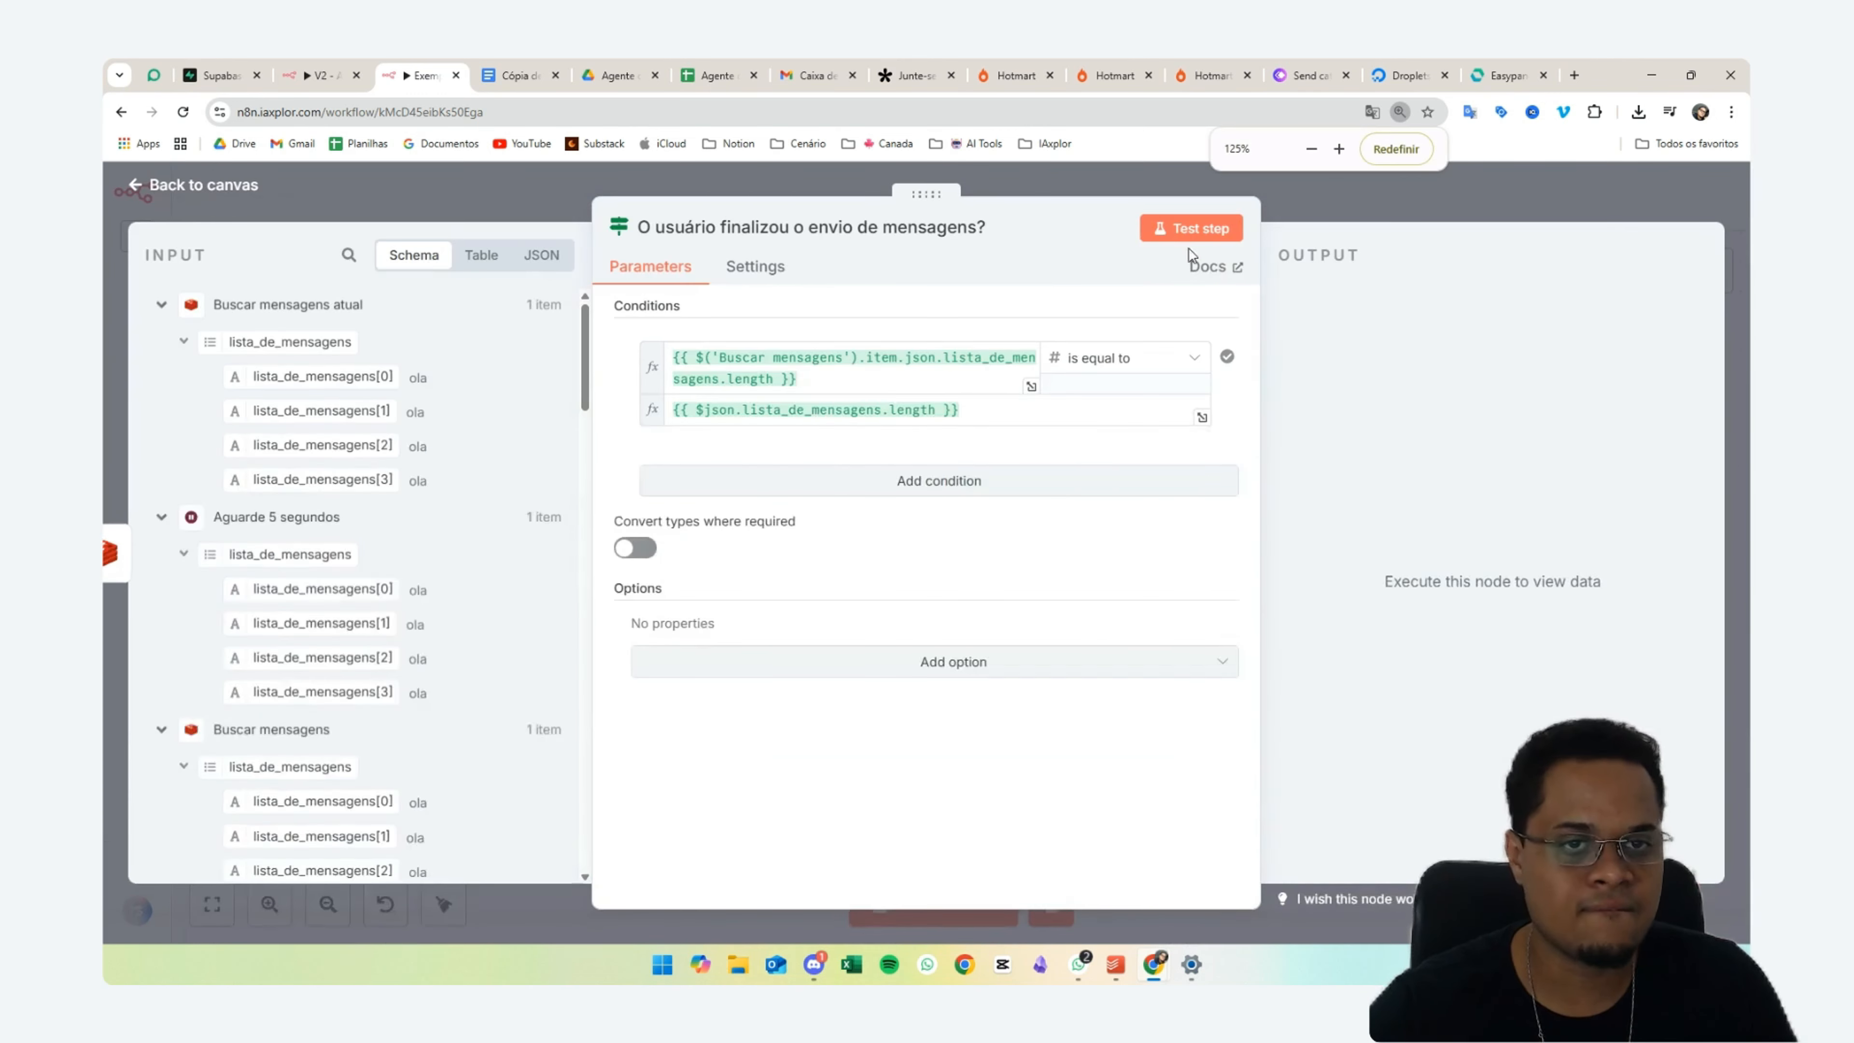
key("ctrl+plus")
left_click(1165, 243)
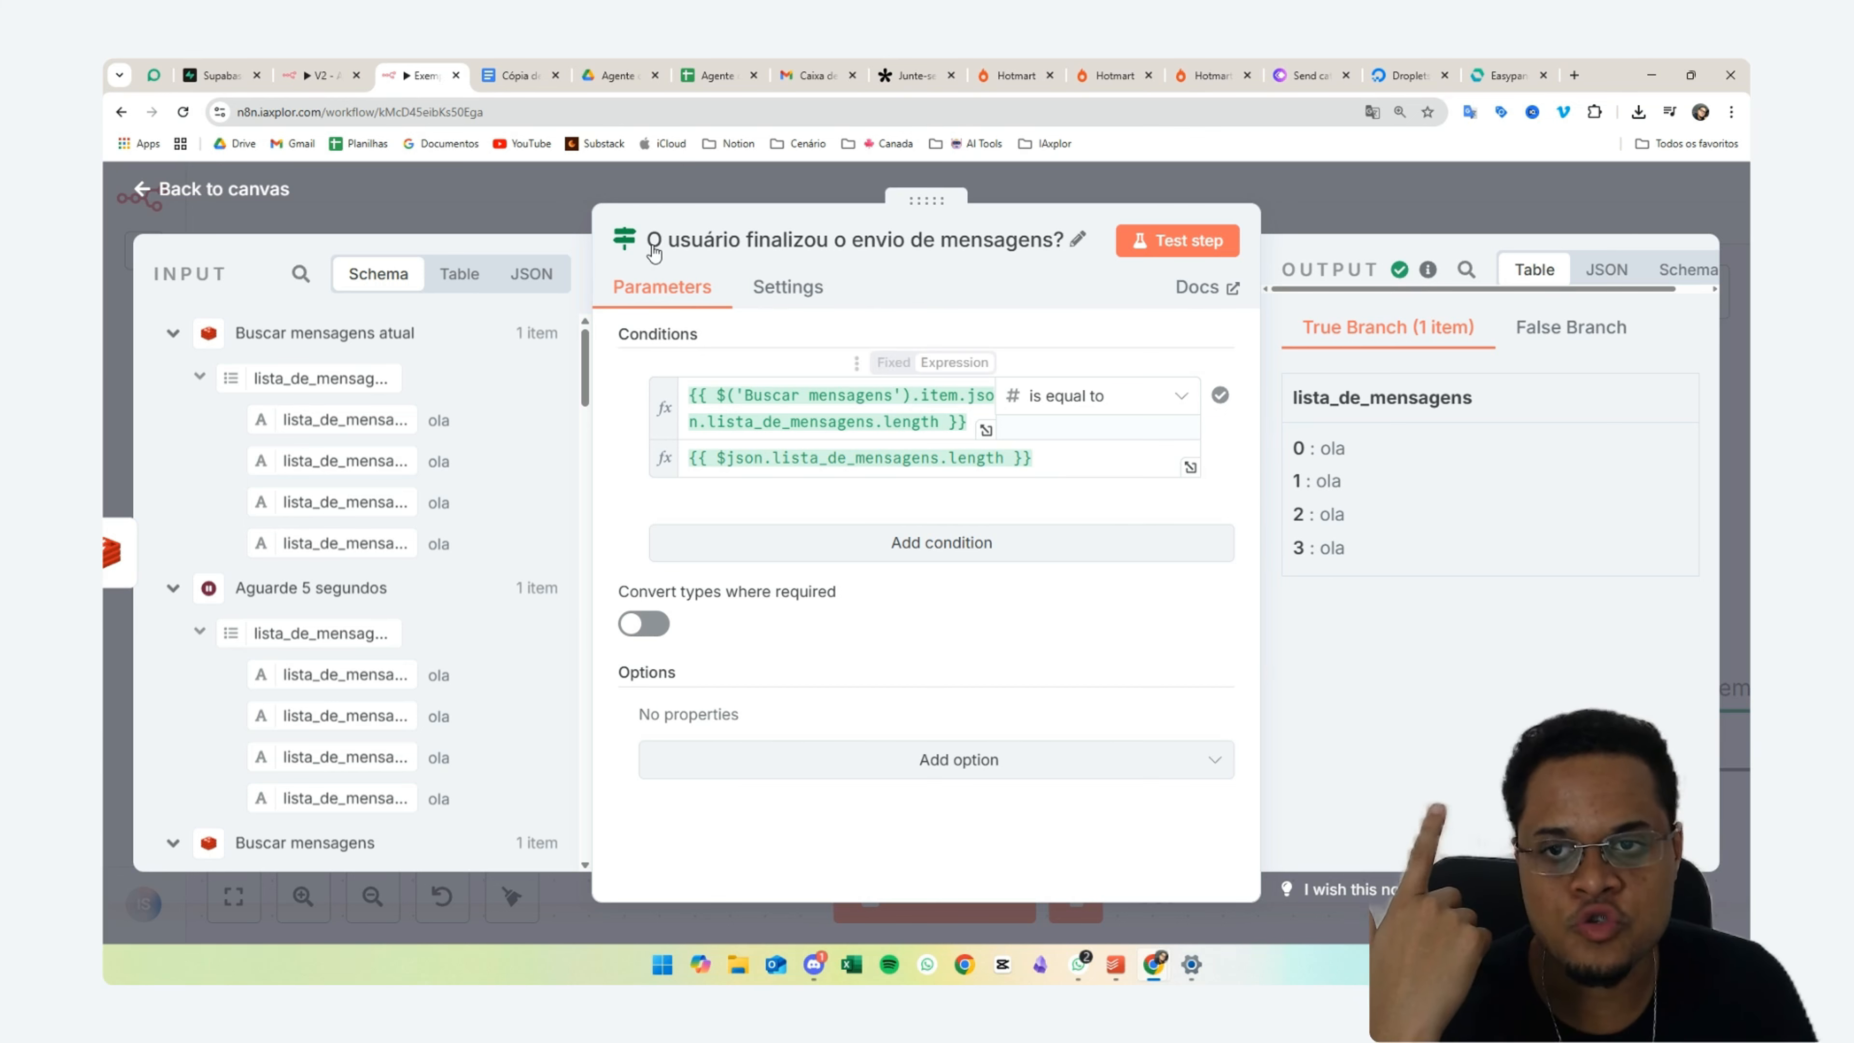
left_click_drag(646, 239, 1056, 251)
left_click(1057, 245)
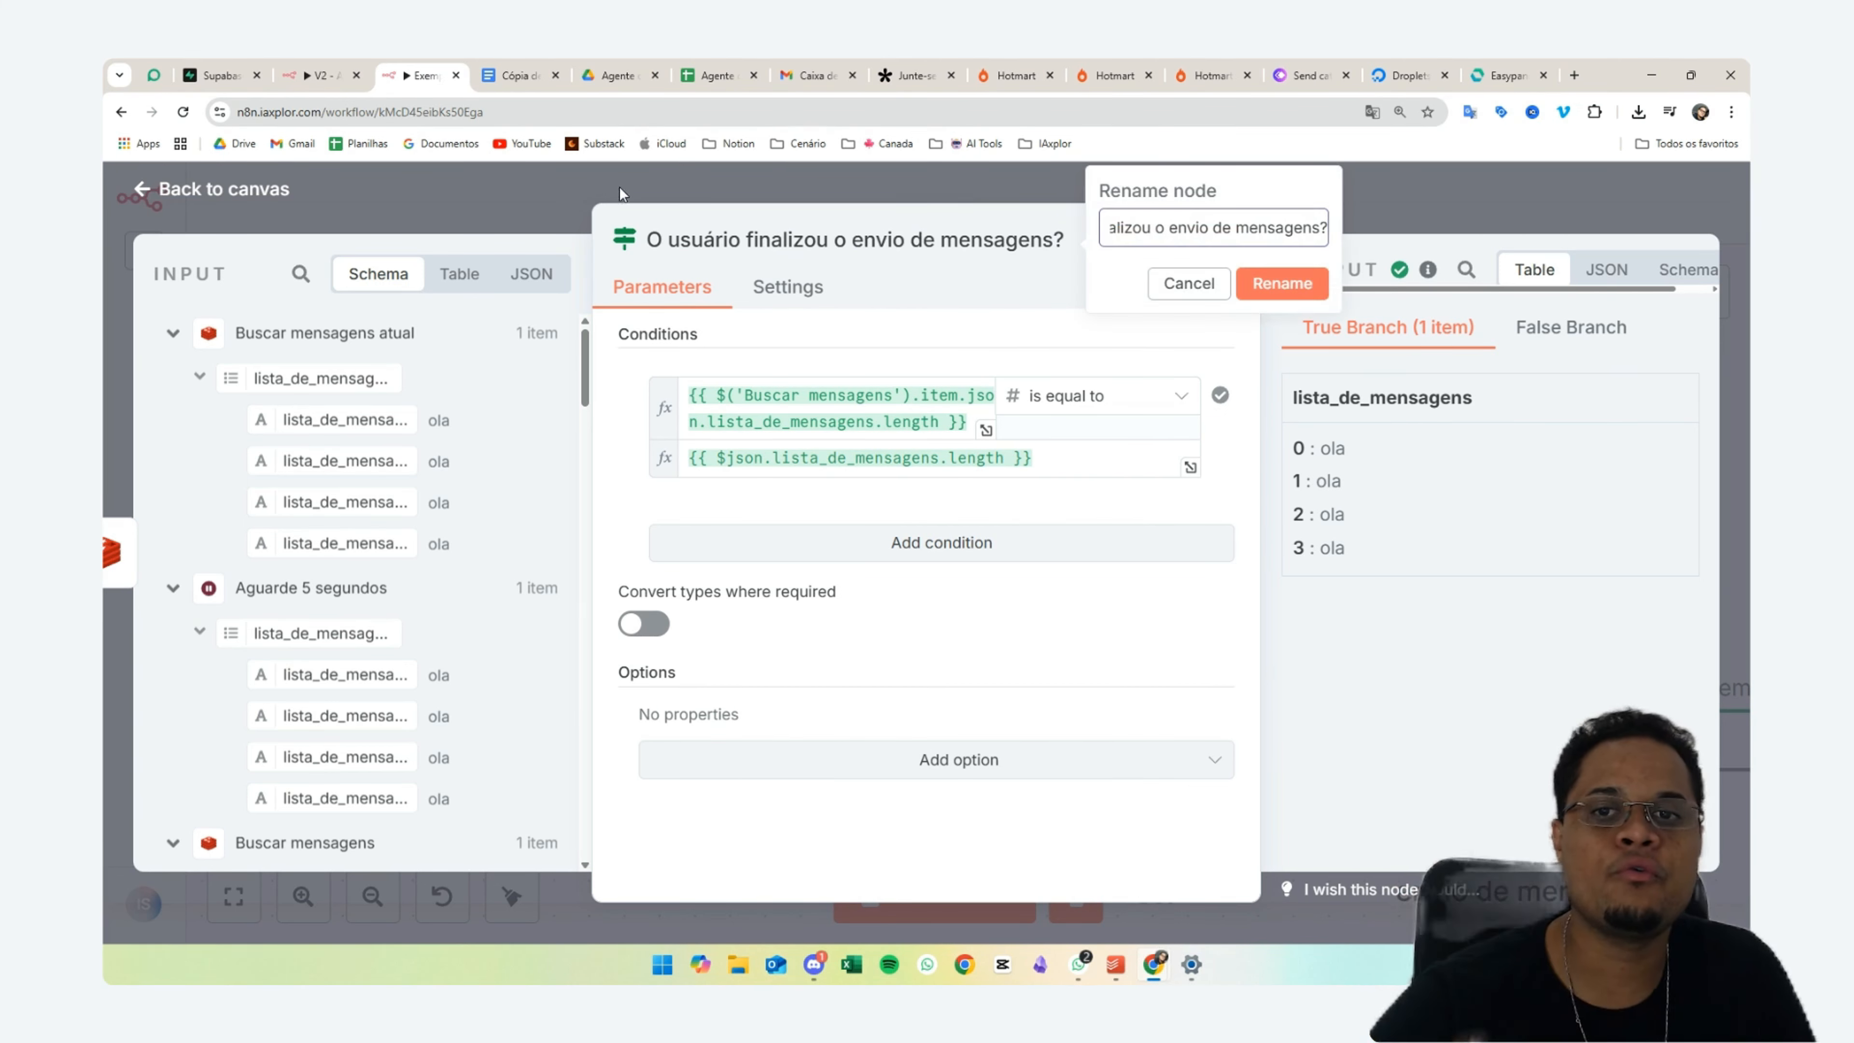
left_click(1182, 284)
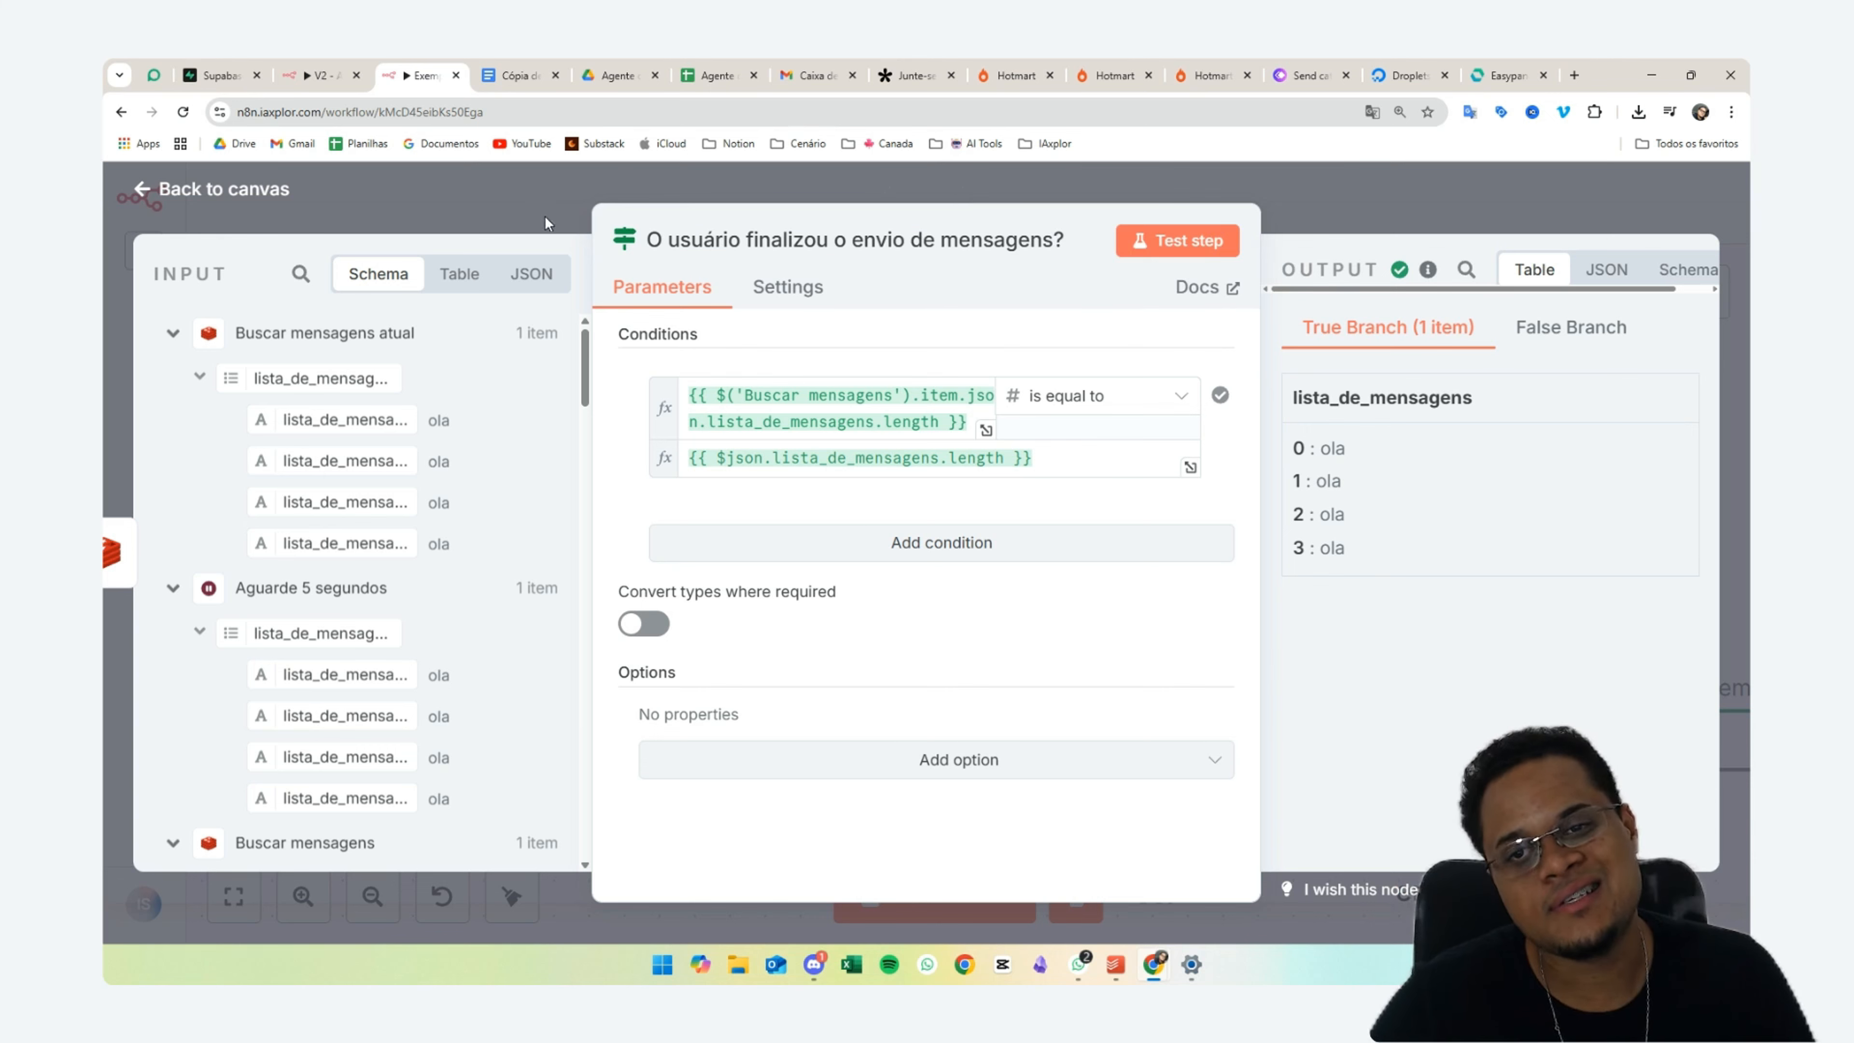
- Return to the canvas and add a "No Operation, do nothing" node to the If node's false branch
left_click(1342, 228)
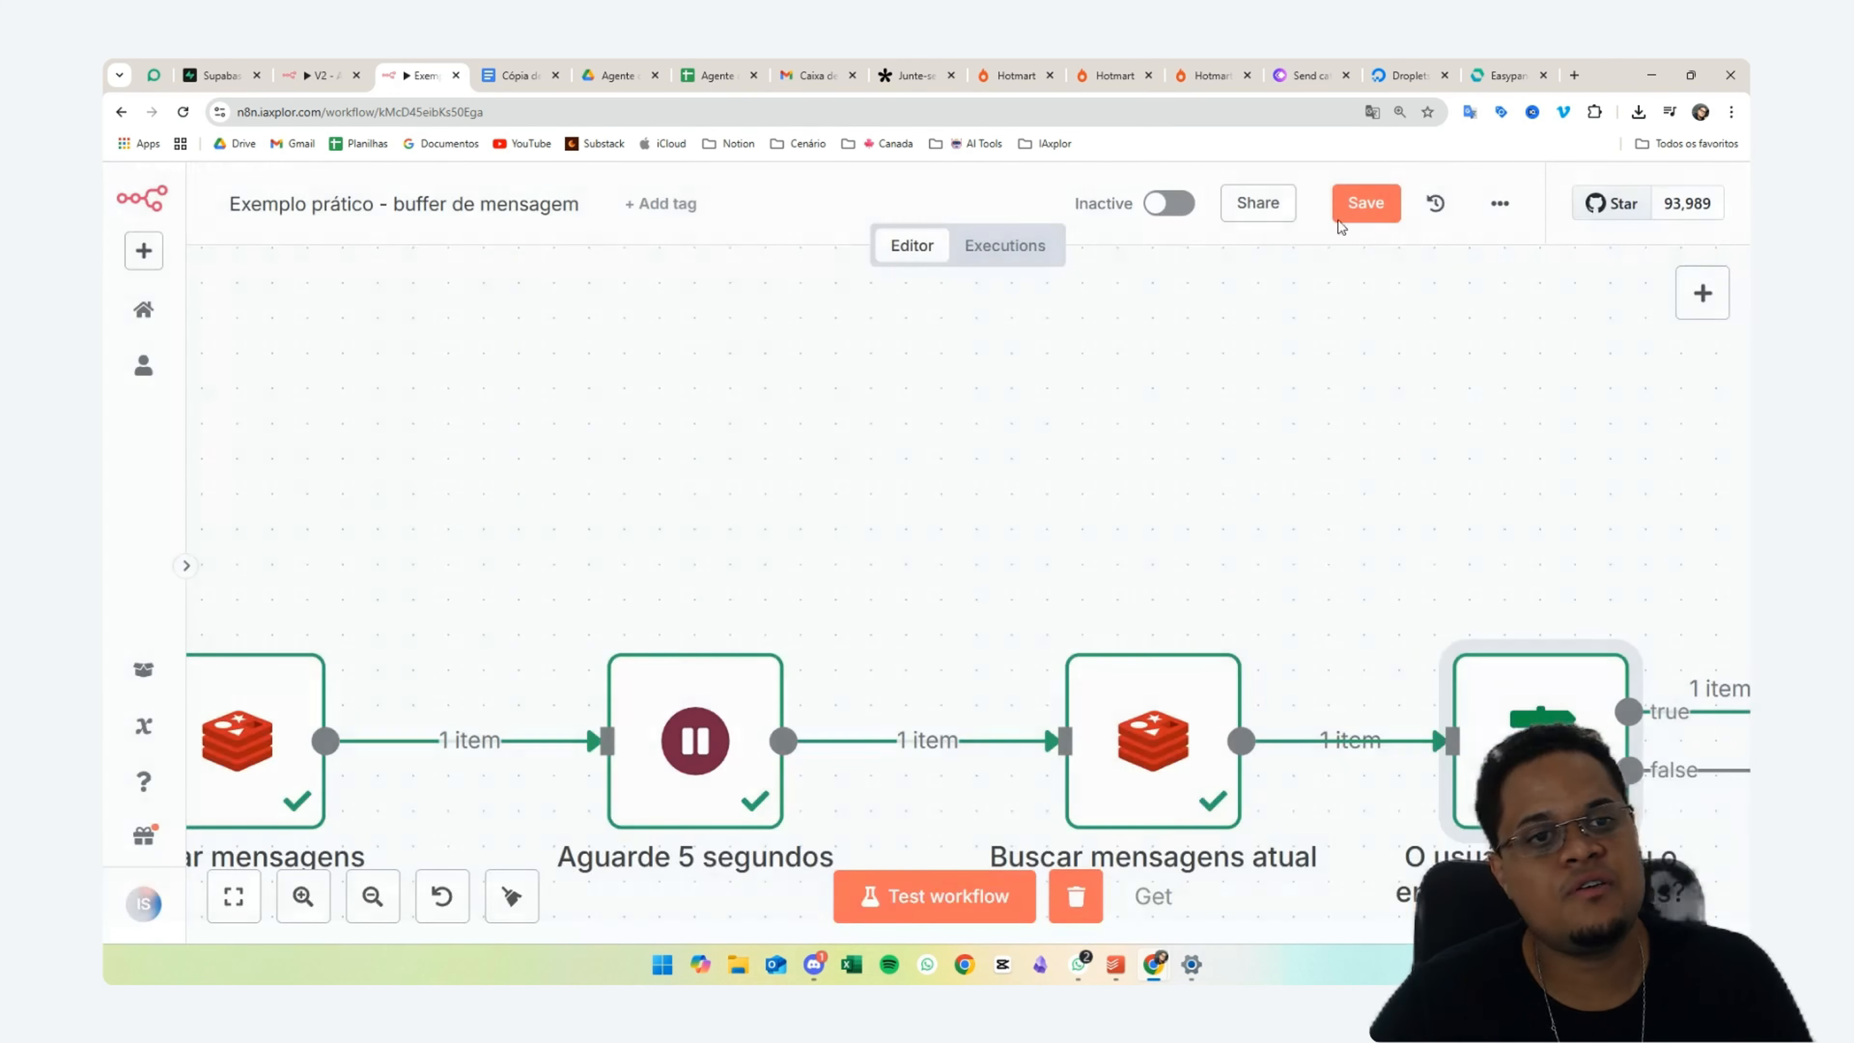
scroll(1202, 666, "down", 5)
scroll(1320, 774, "right", 5)
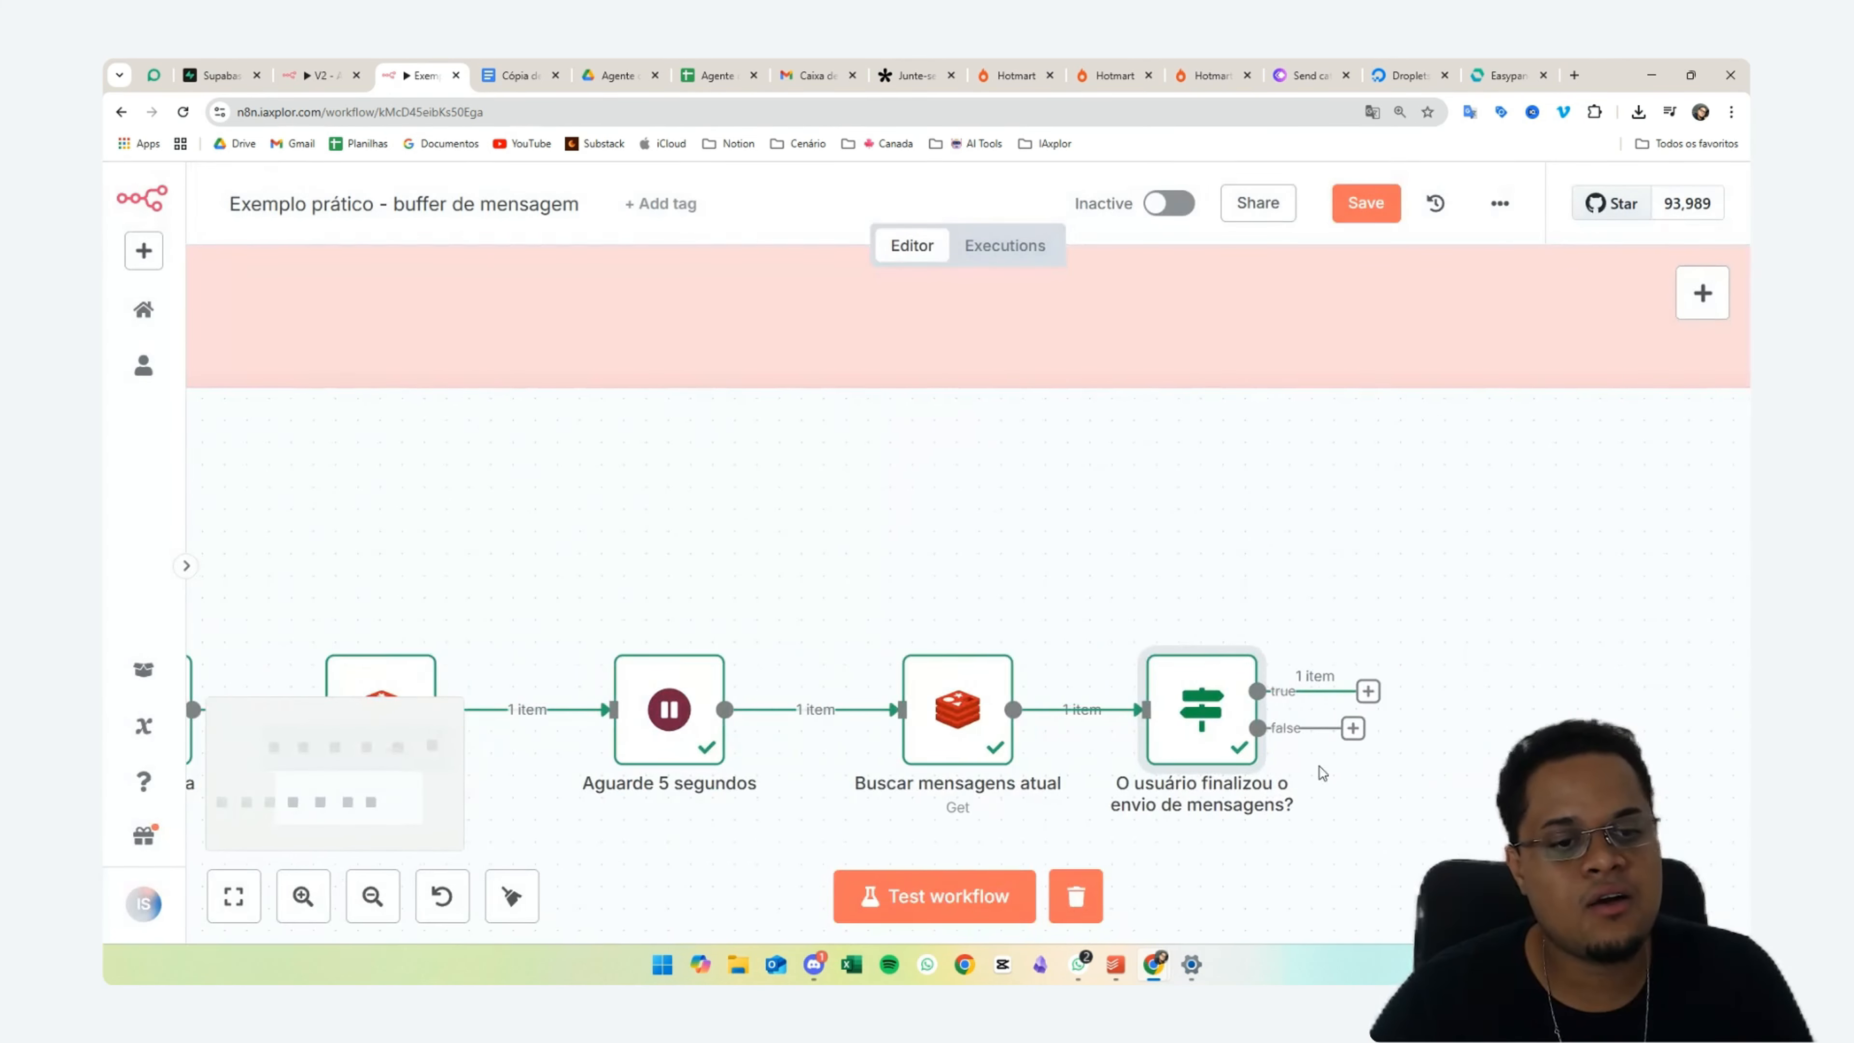
scroll(1277, 742, "down", 1)
scroll(1289, 690, "down", 1)
scroll(1292, 686, "right", 3)
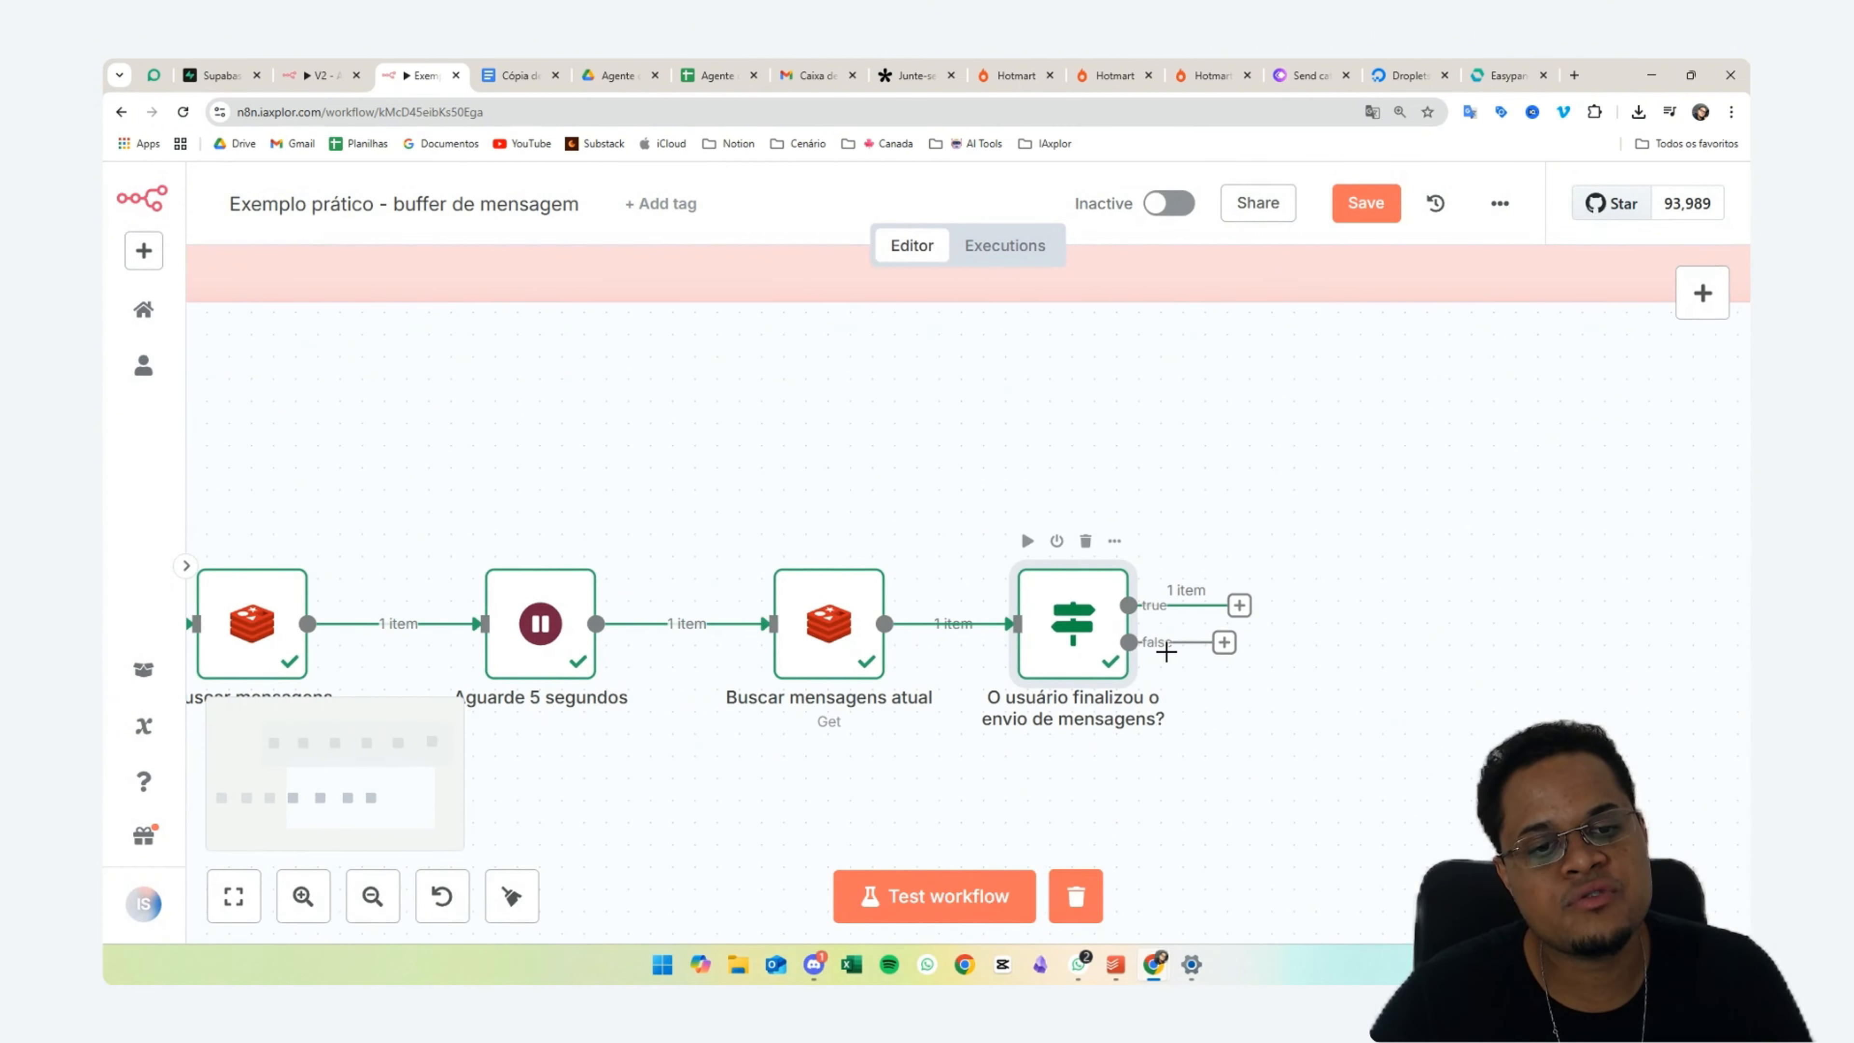
left_click(1224, 643)
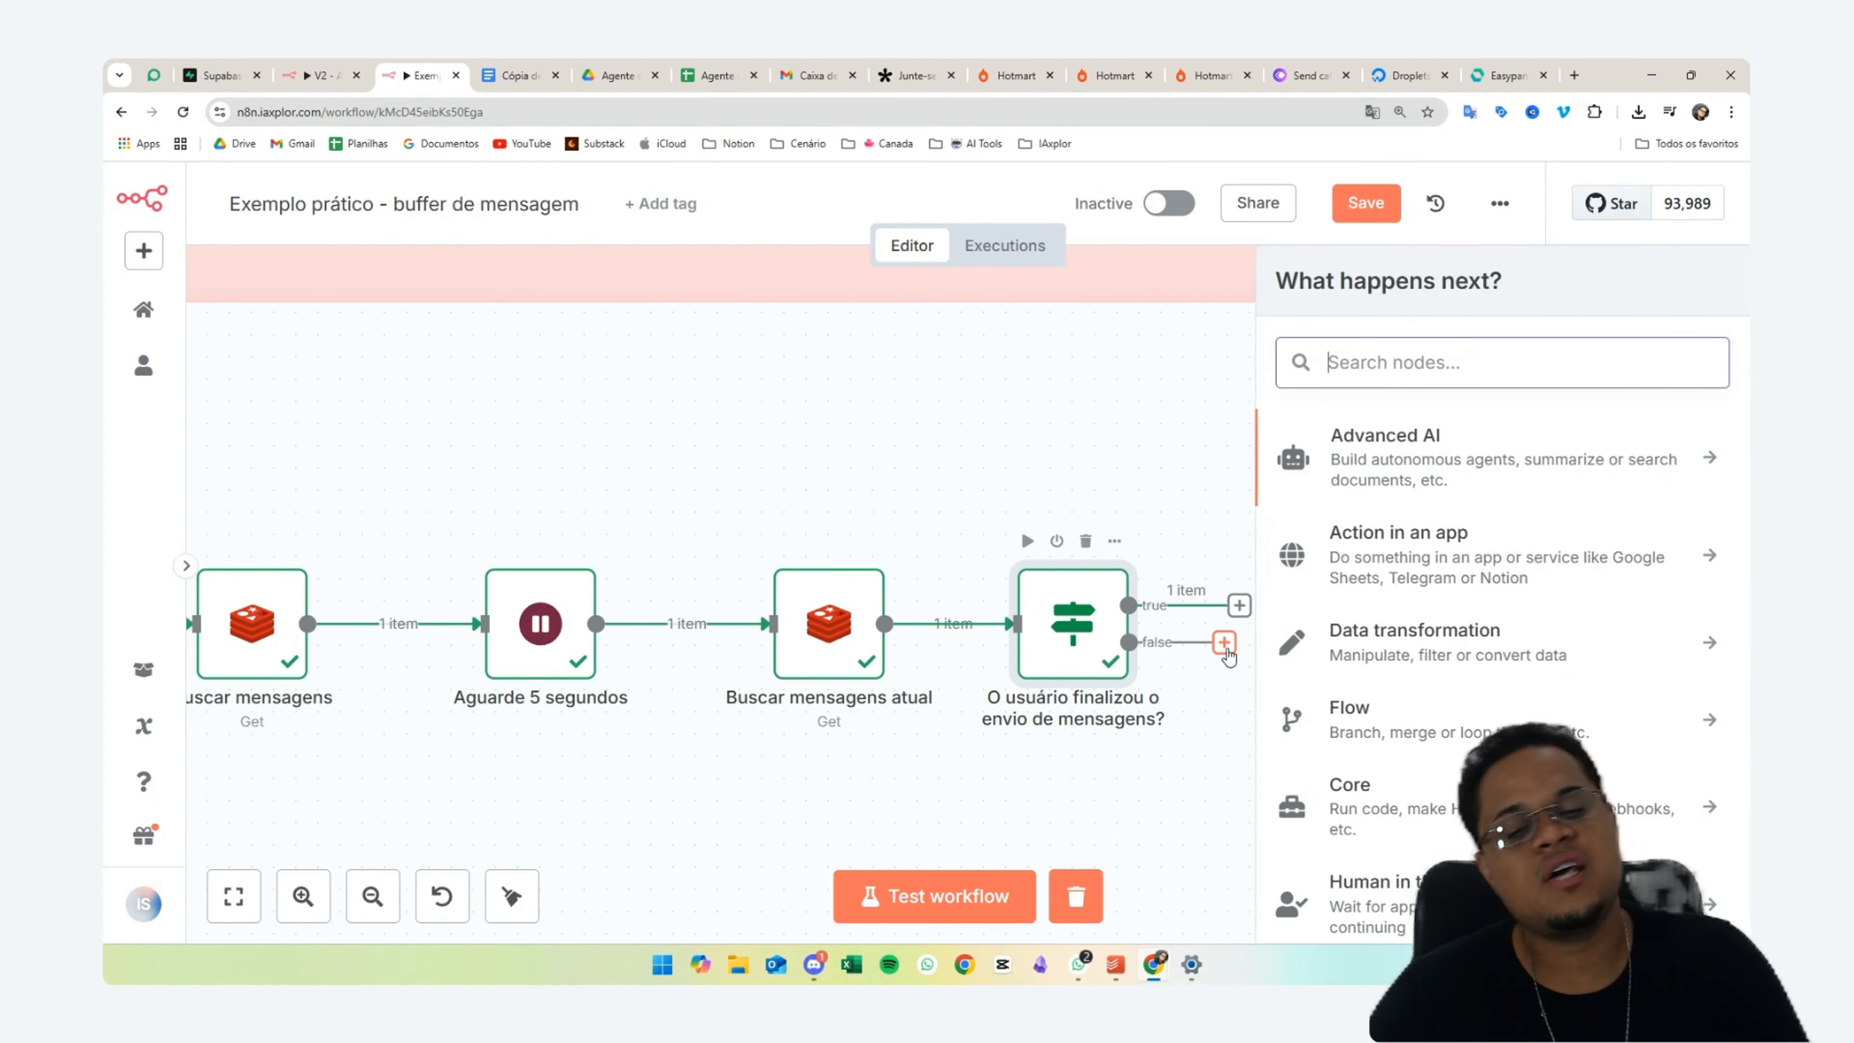
type("no")
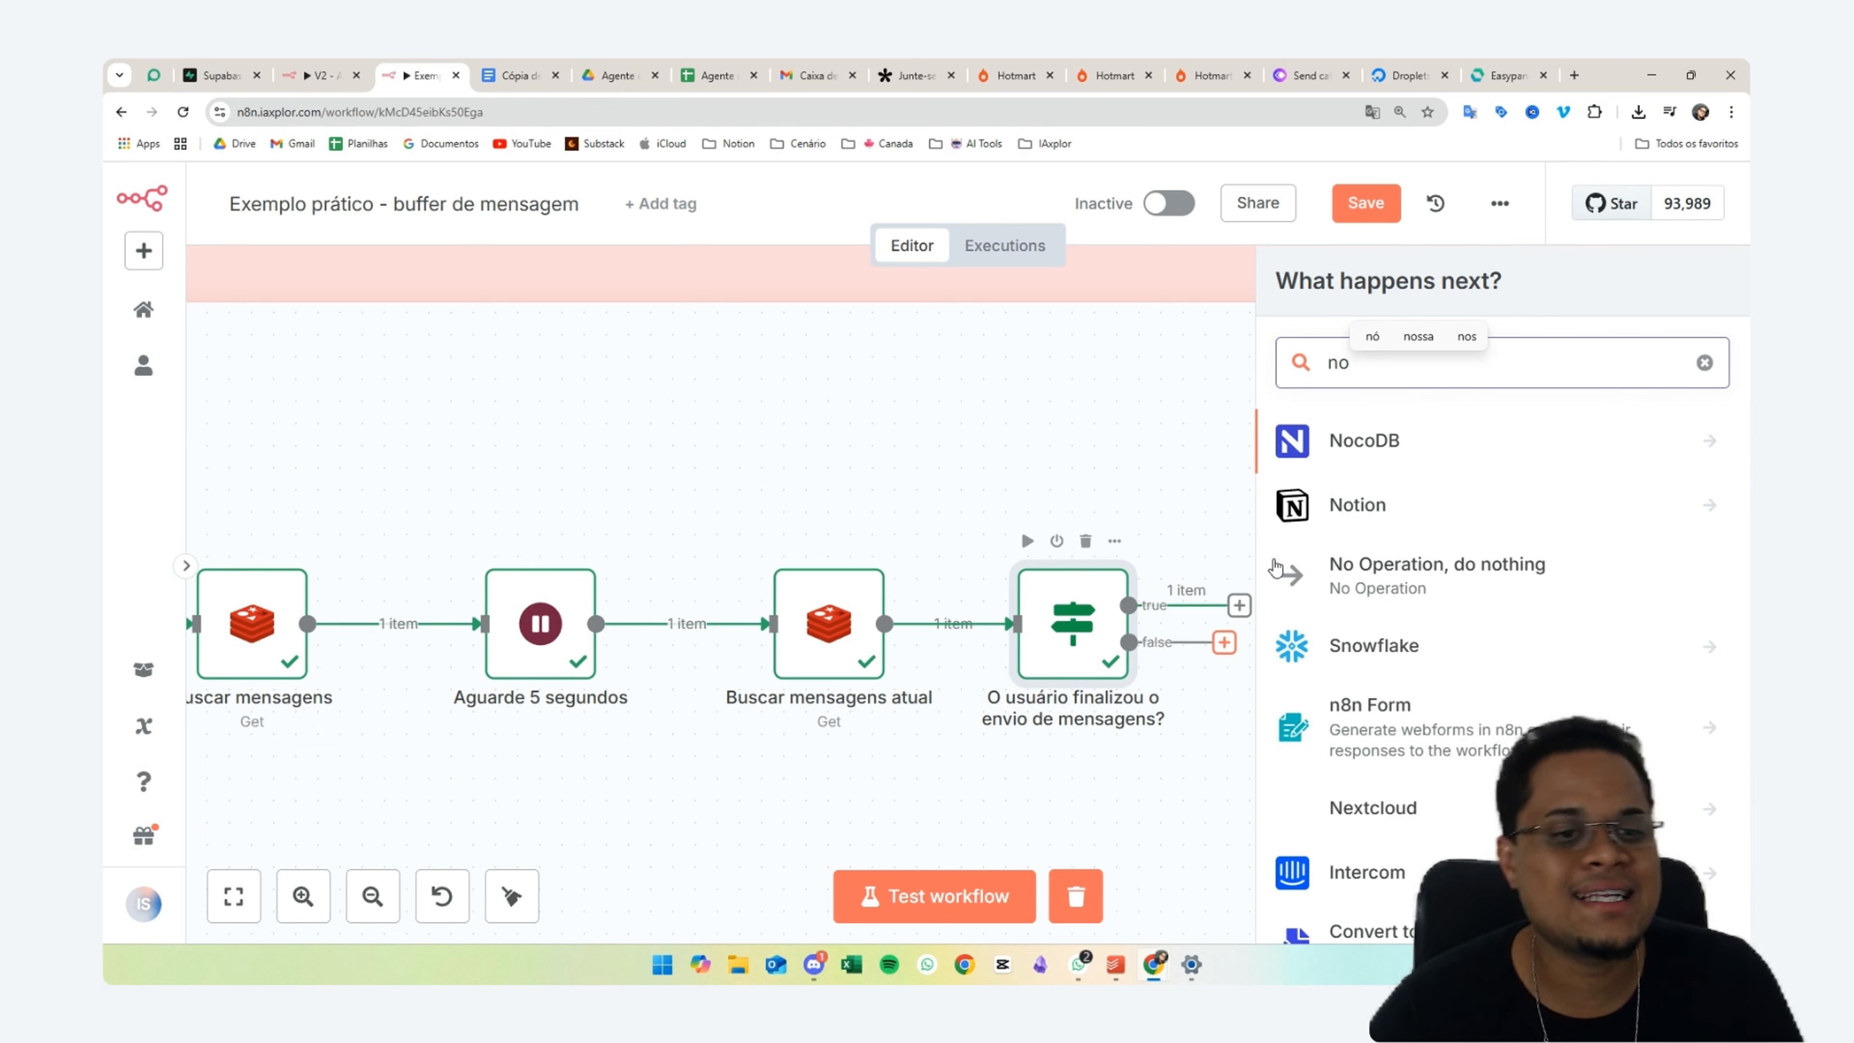
left_click(1405, 579)
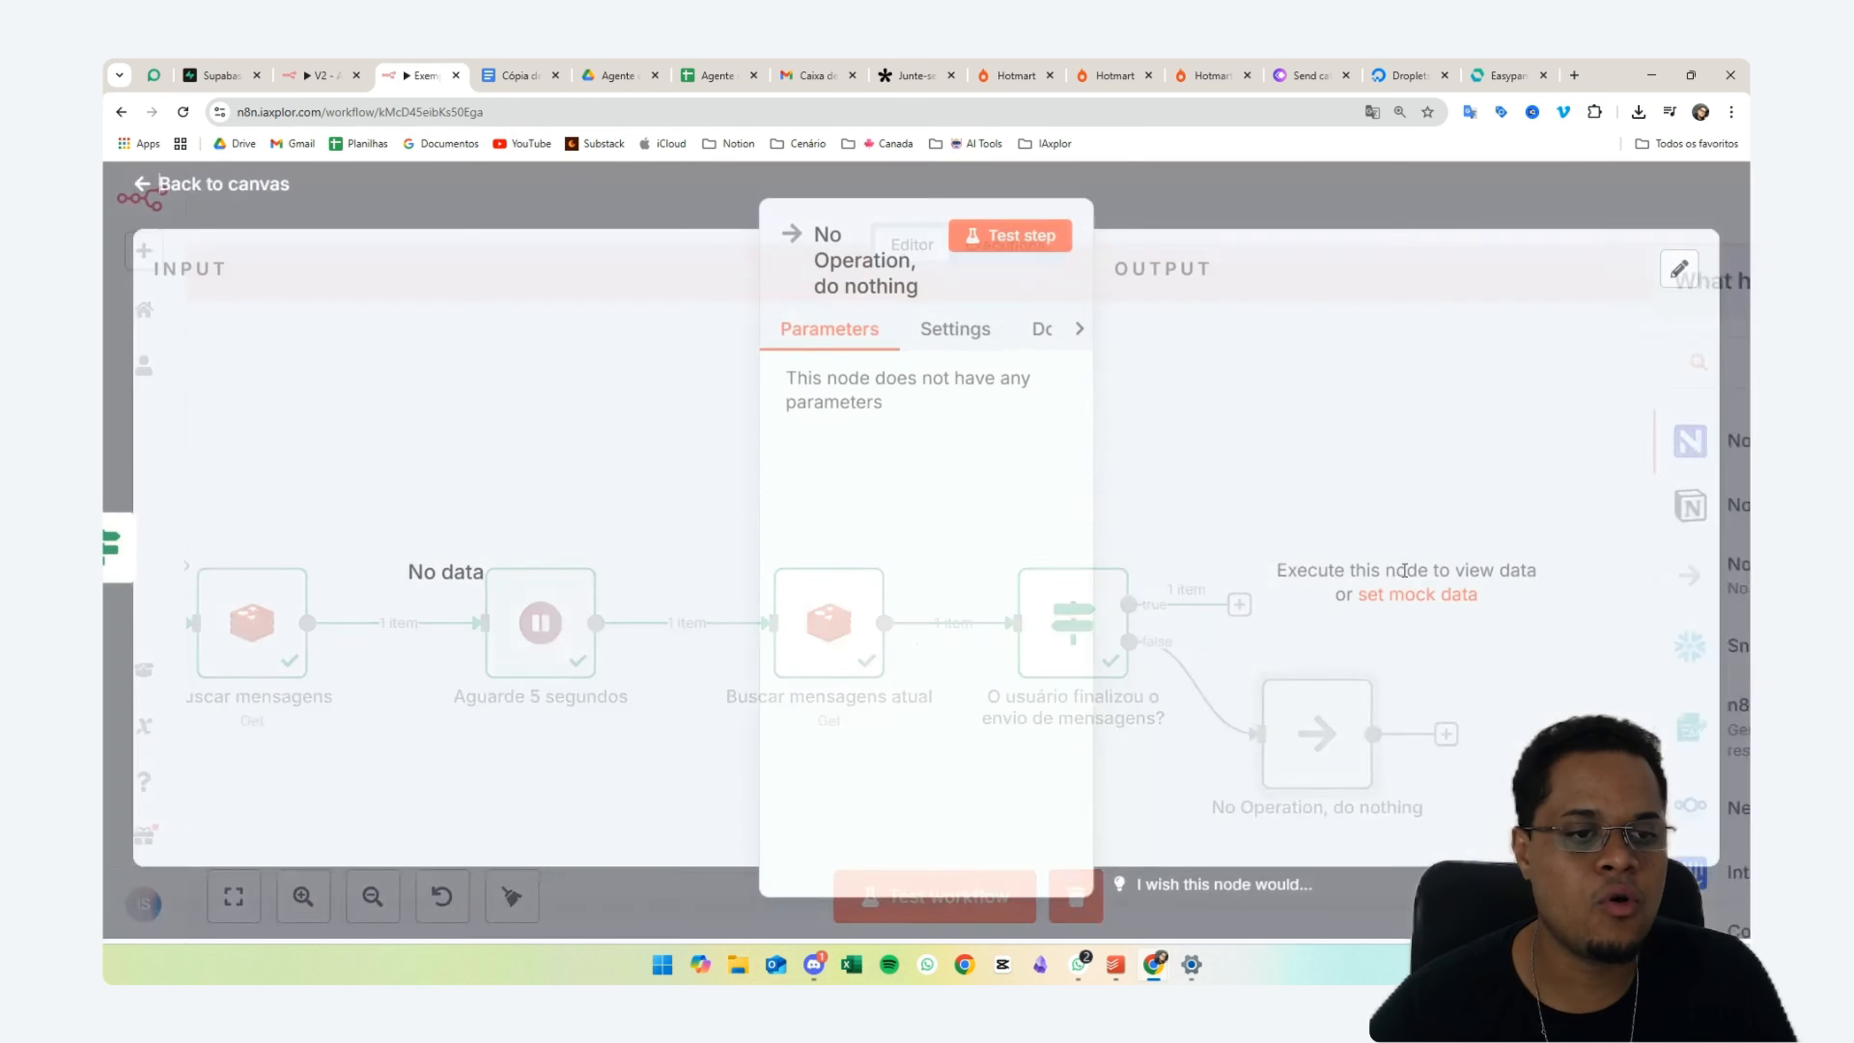
left_click(629, 220)
scroll(849, 650, "right", 3)
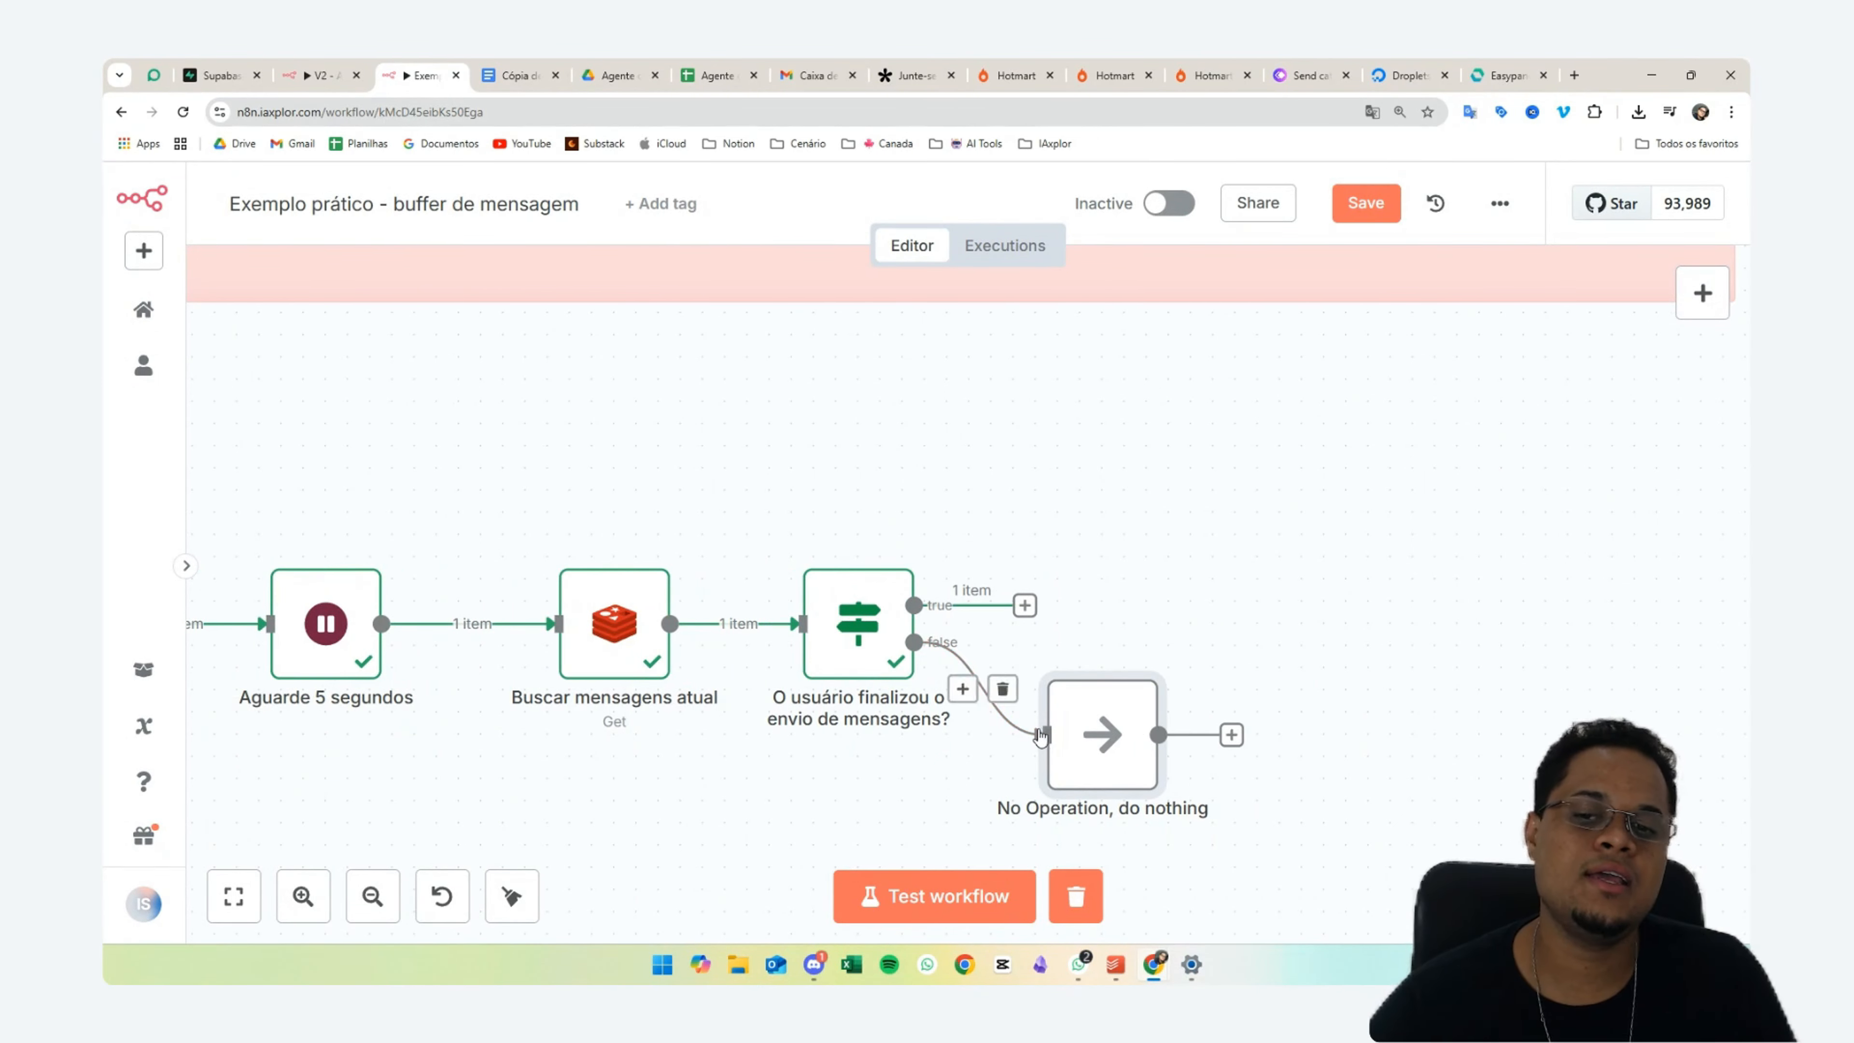
- Save the workflow with the "No Operation, do nothing" node on the false branch
scroll(1040, 737, "left", 4)
scroll(1040, 738, "left", 3)
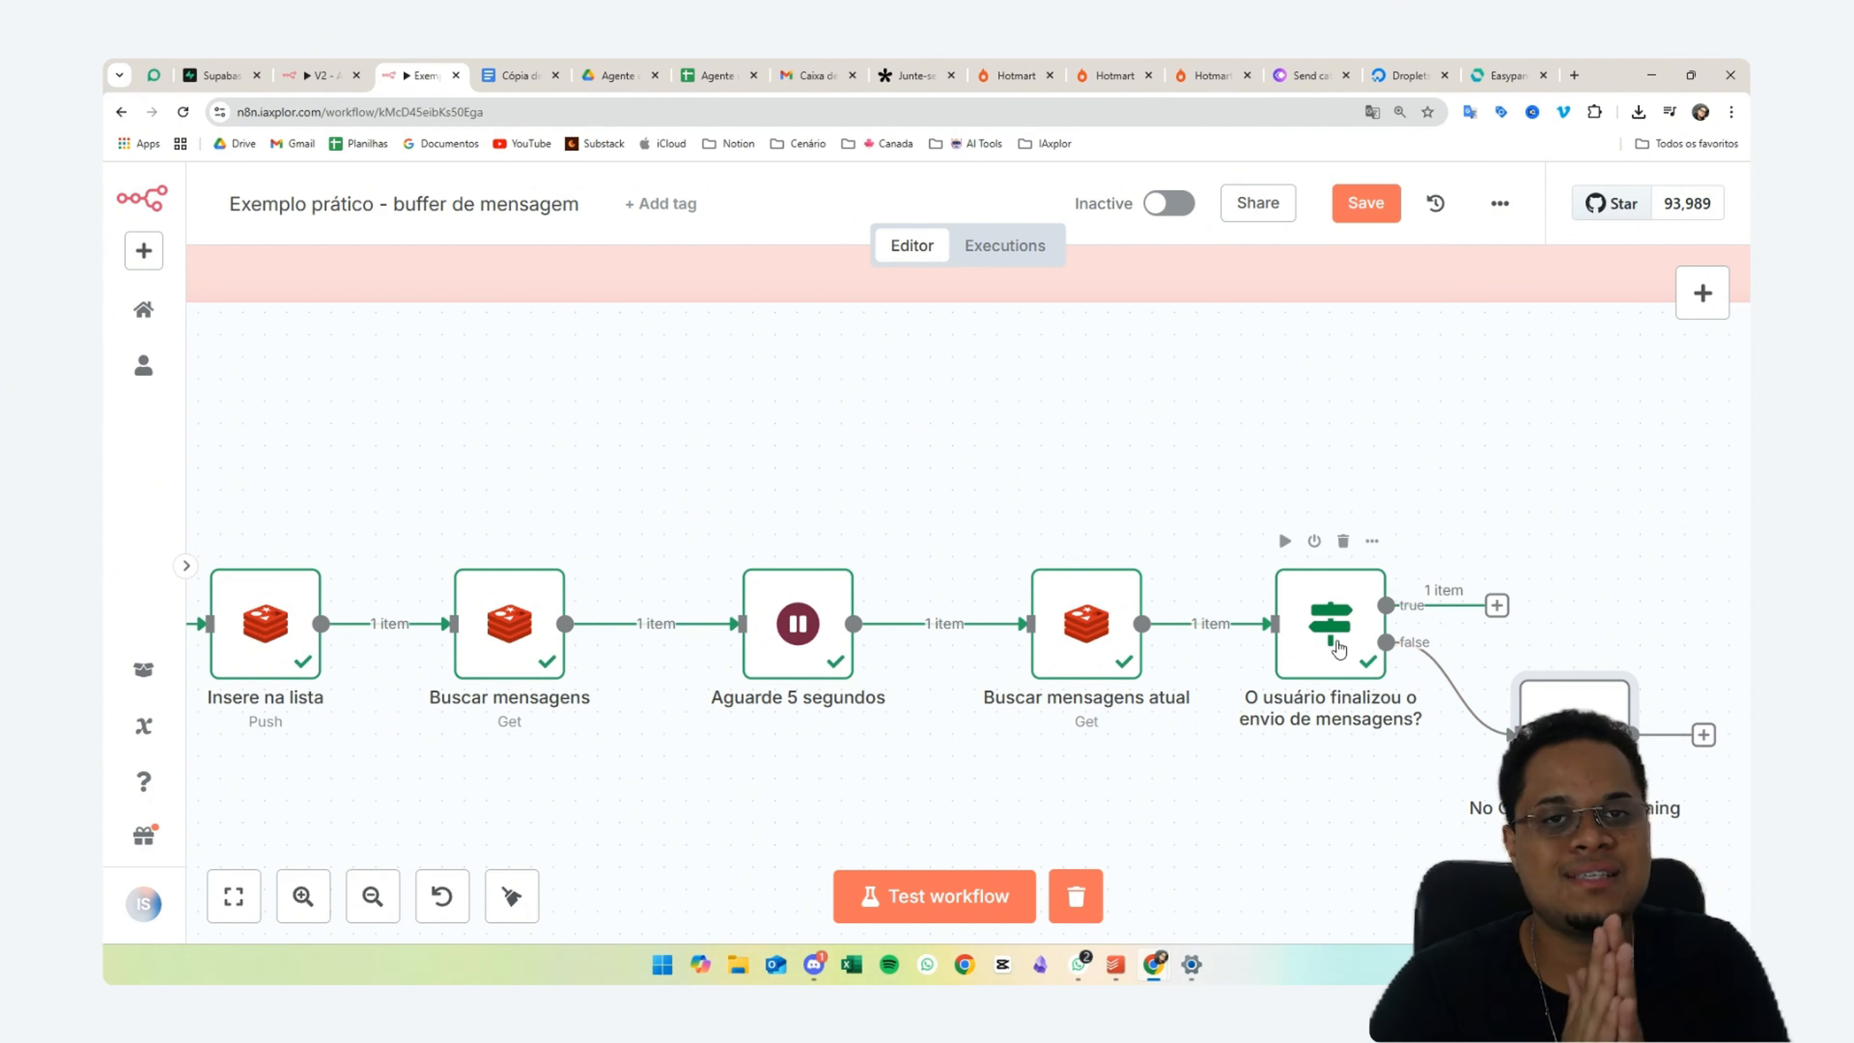
key("ctrl+s")
- Add a Redis node with the "Push data to a redis list" action to the If node's true branch
scroll(910, 584, "right", 6)
scroll(910, 584, "down", 2)
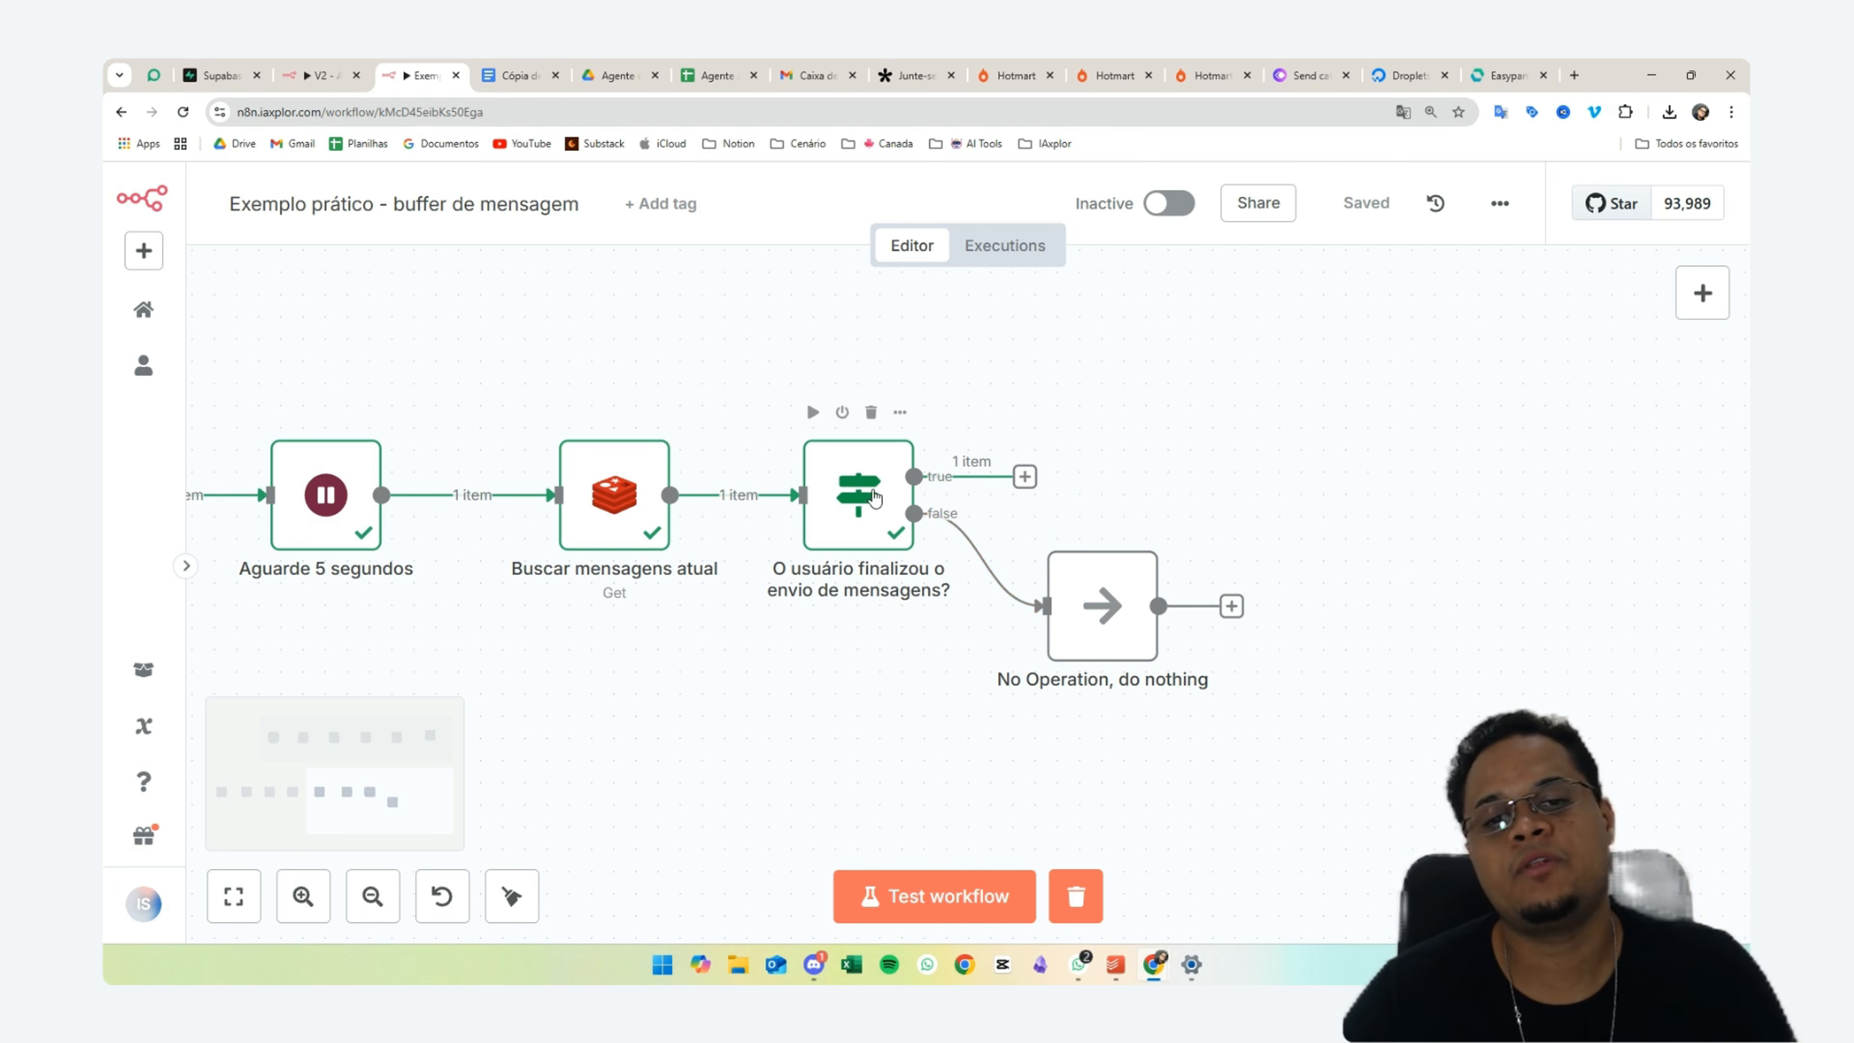
left_click(1026, 477)
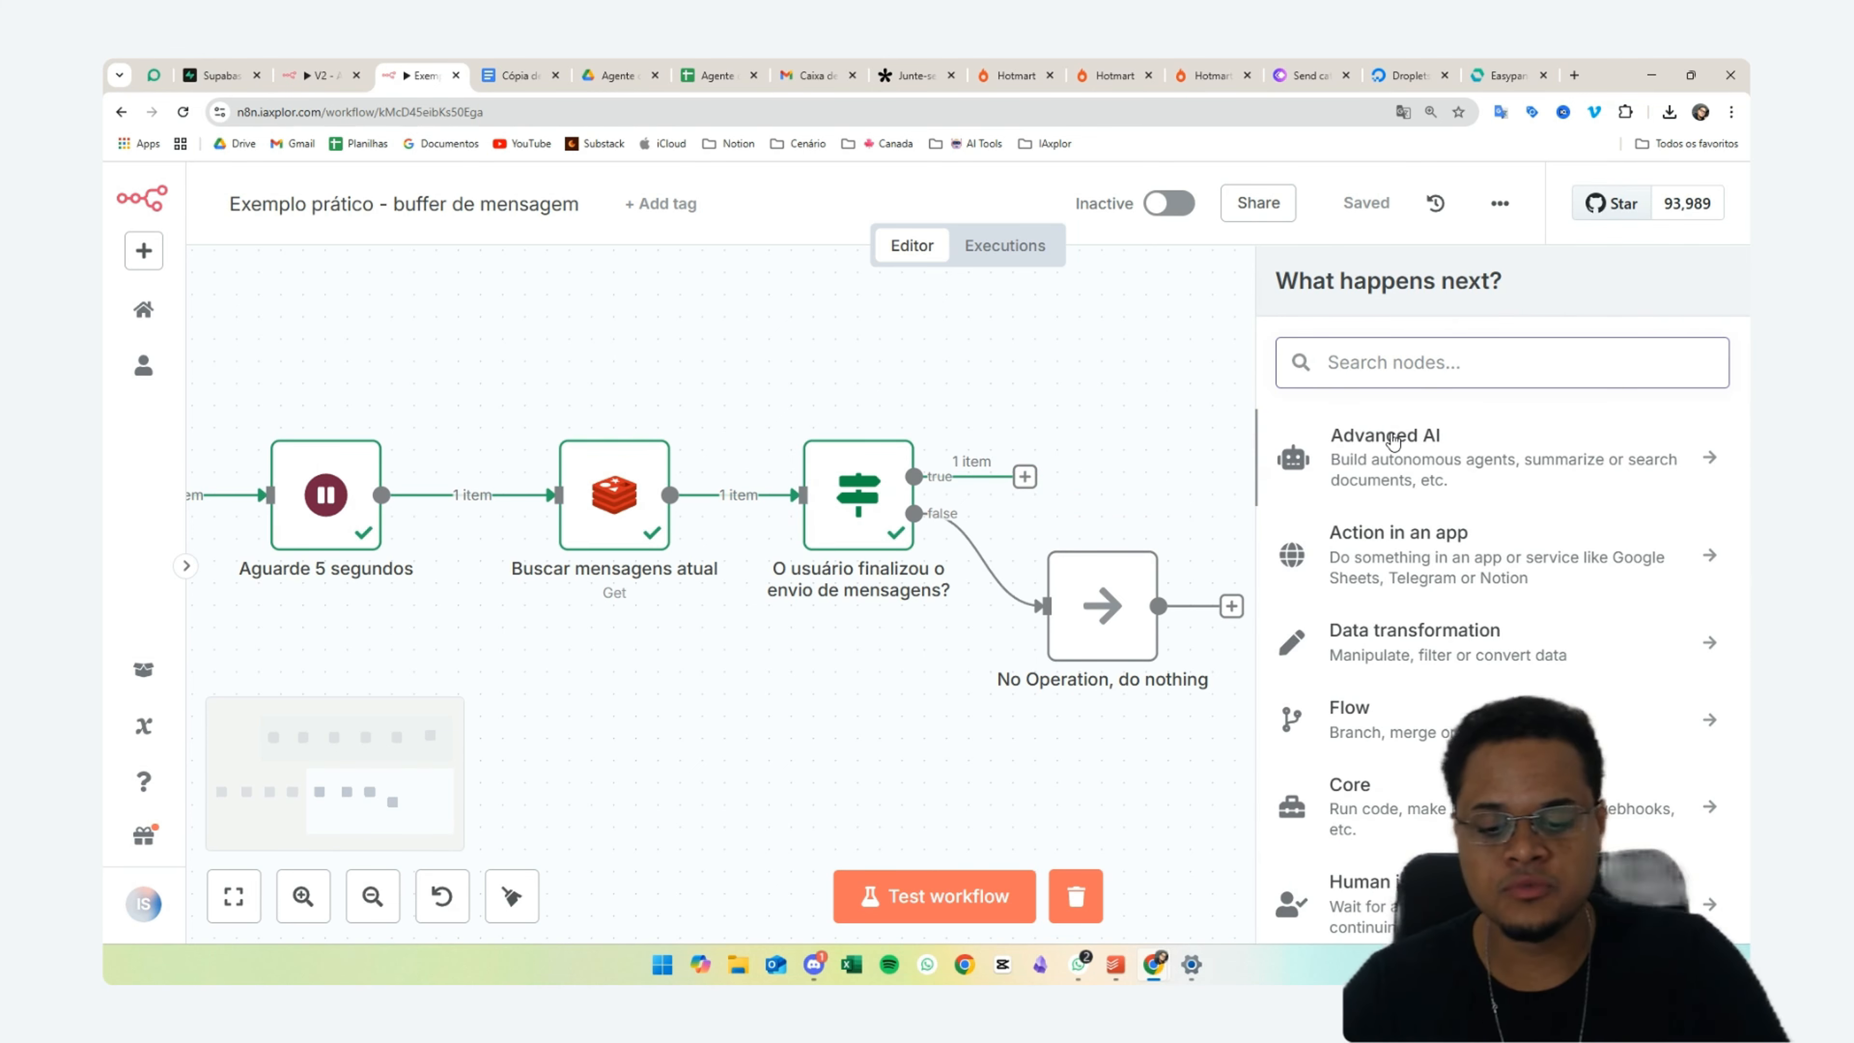
type("radi")
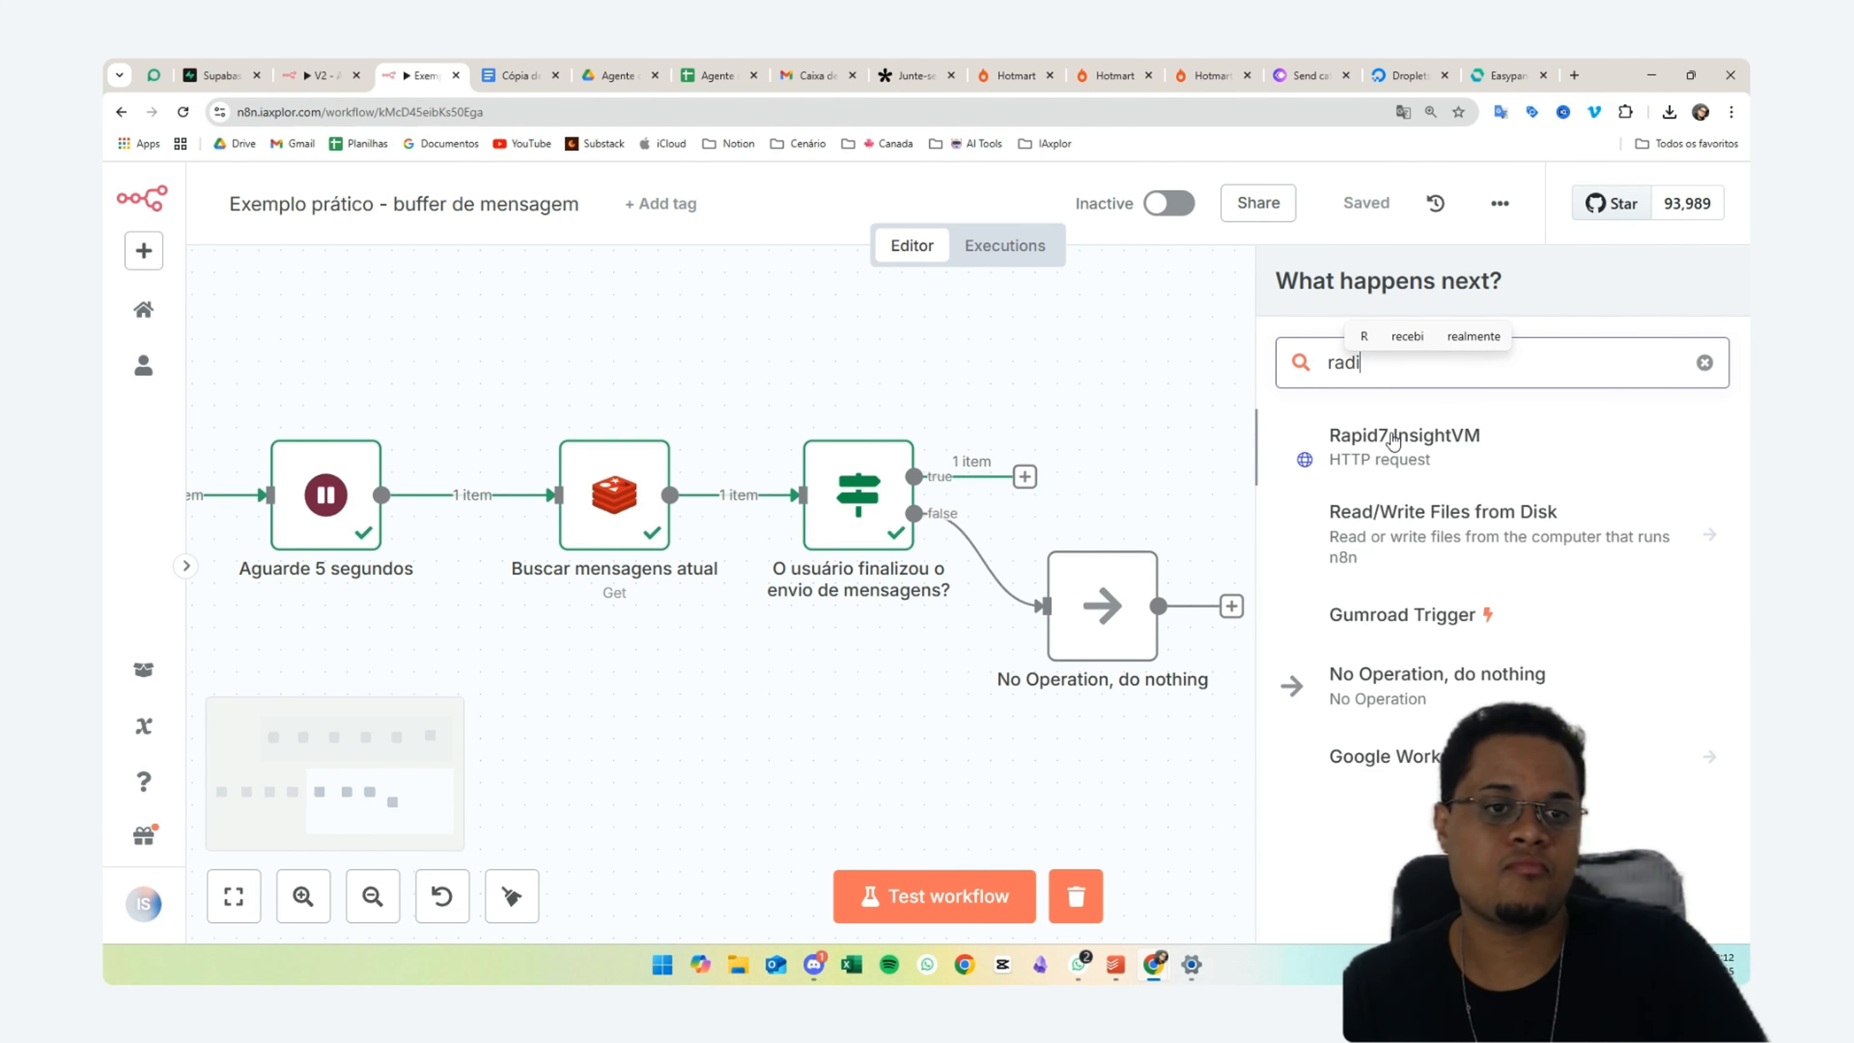
key("BackSpace")
key("BackSpace")
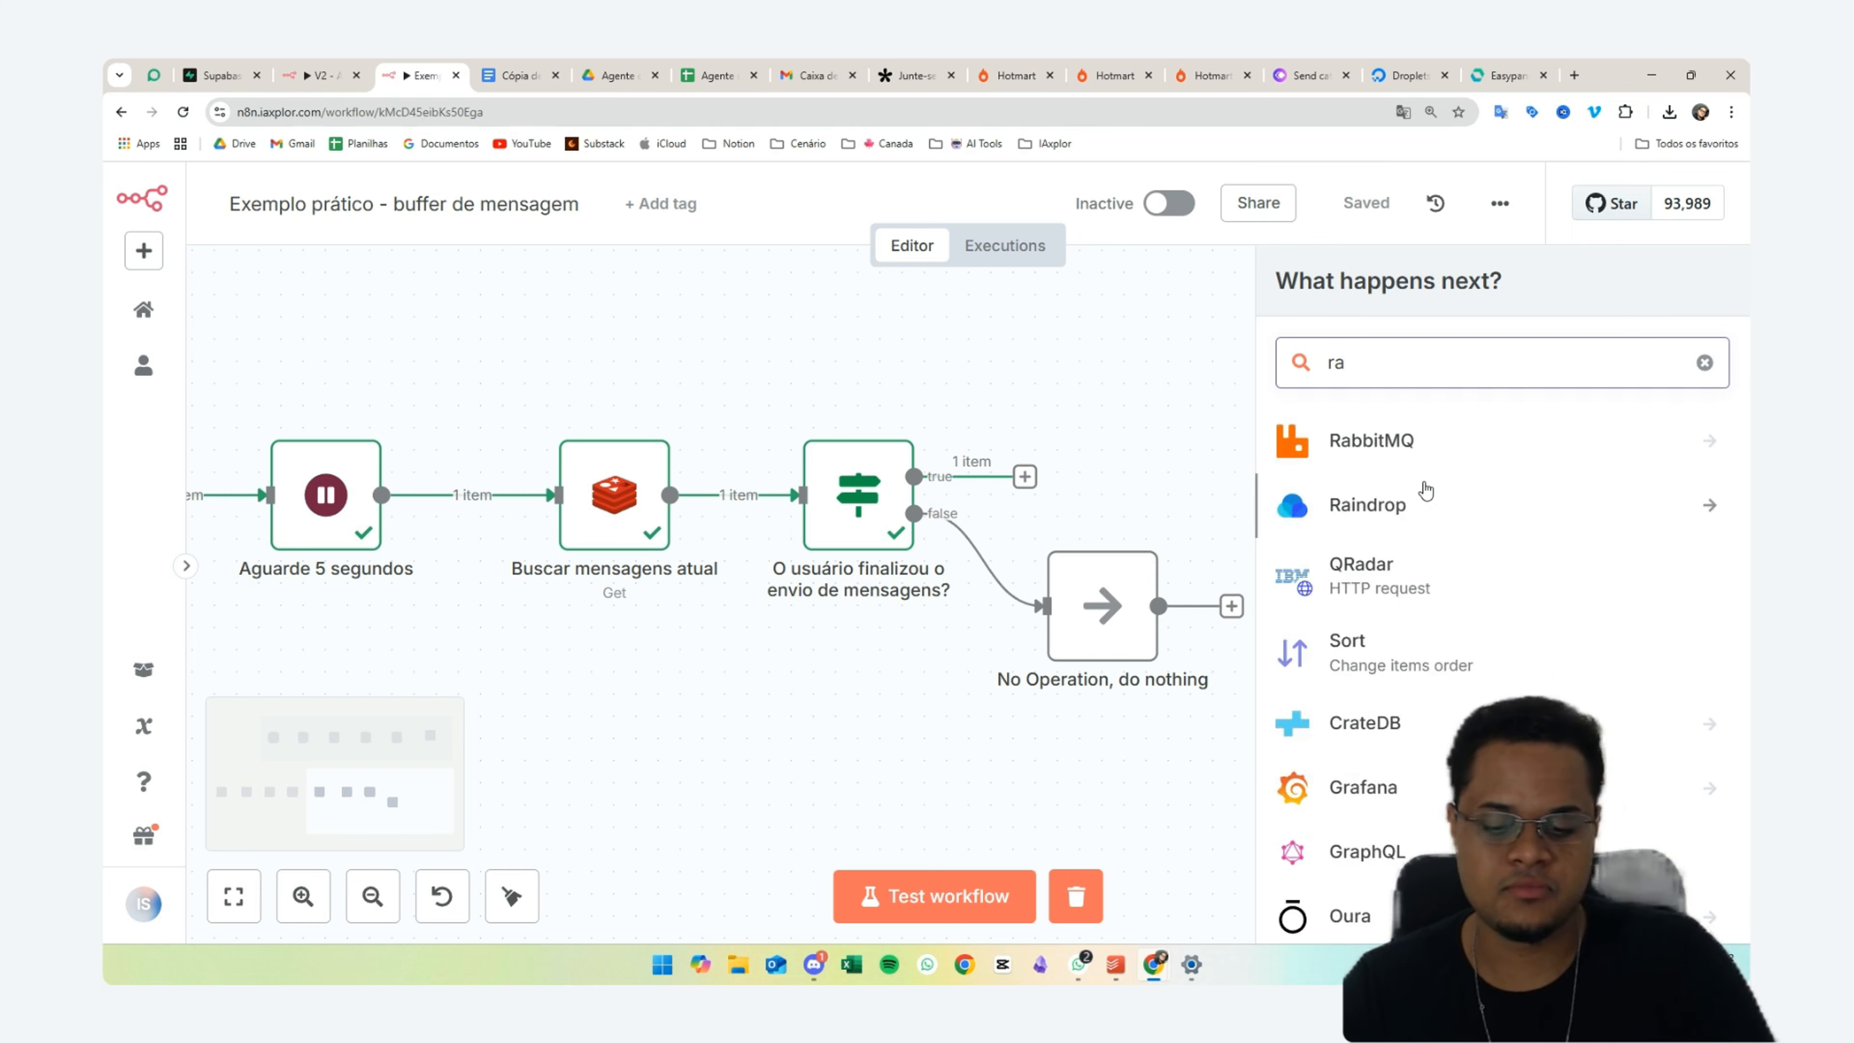
type("ed")
key("BackSpace")
key("BackSpace")
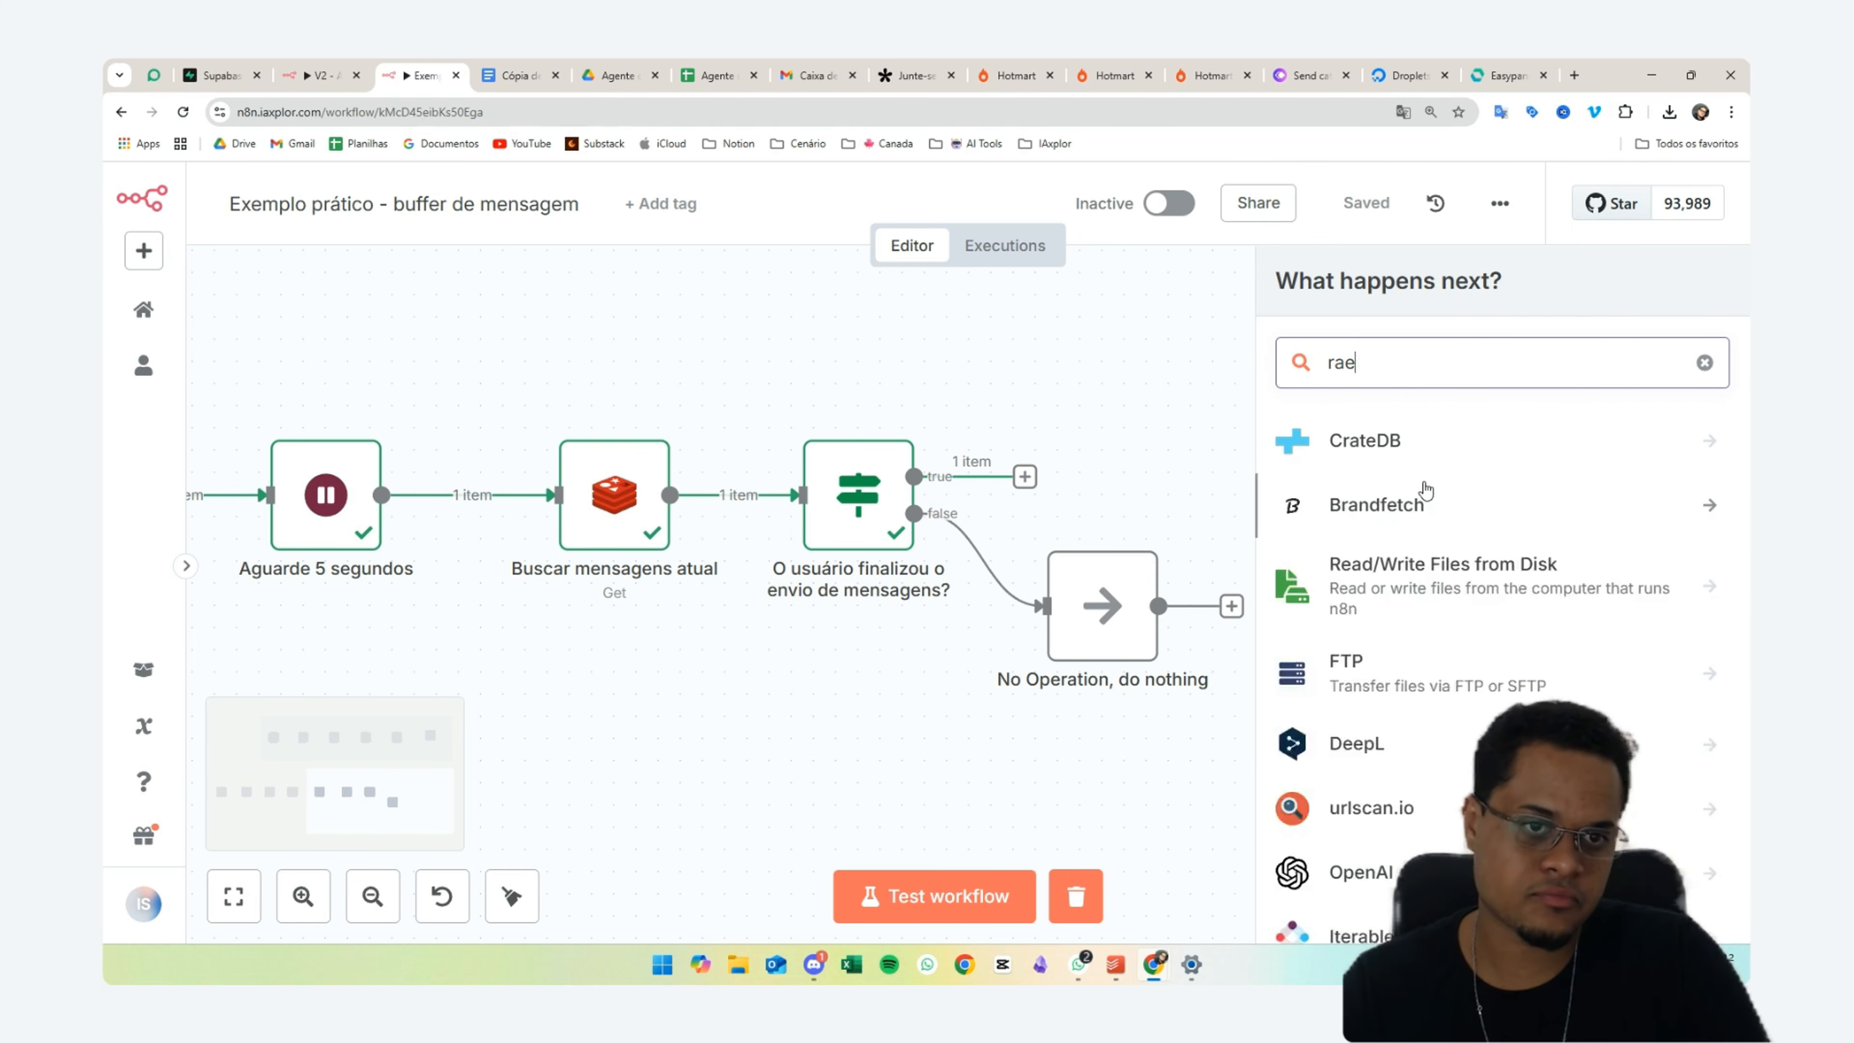
key("BackSpace")
type("ed")
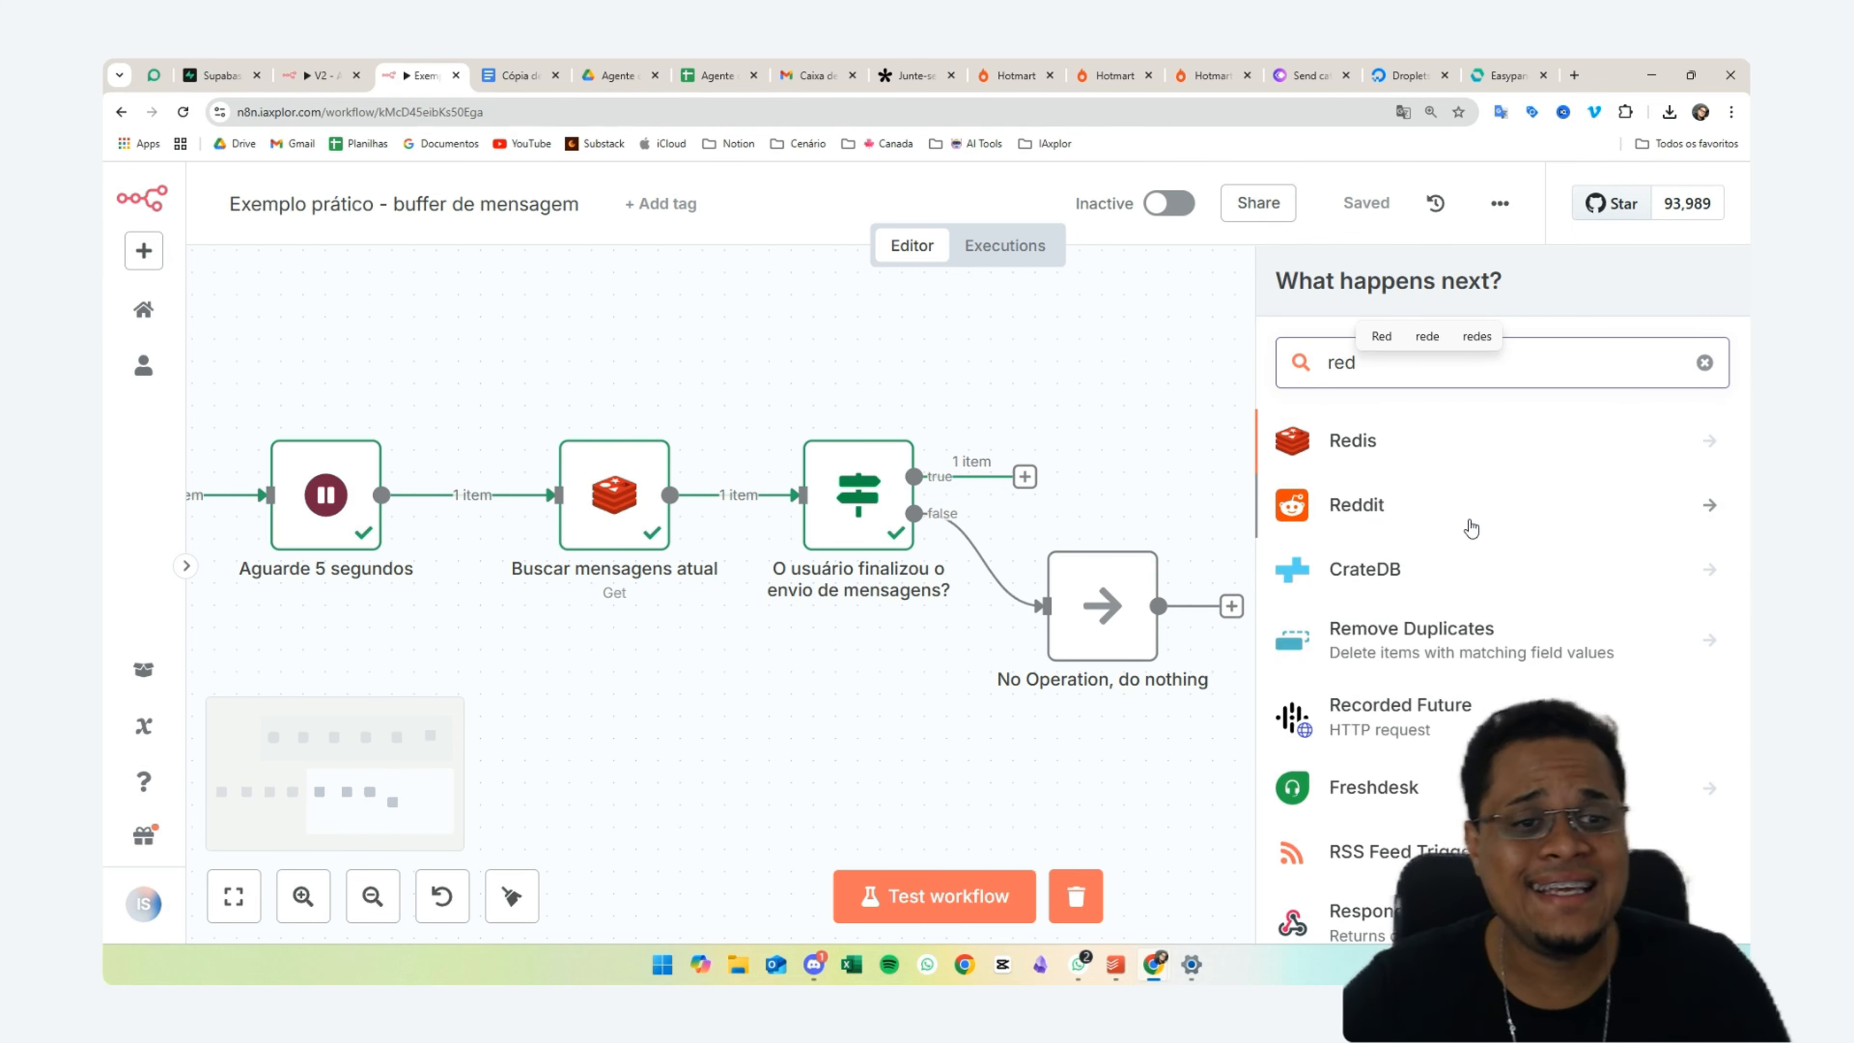
left_click(1378, 446)
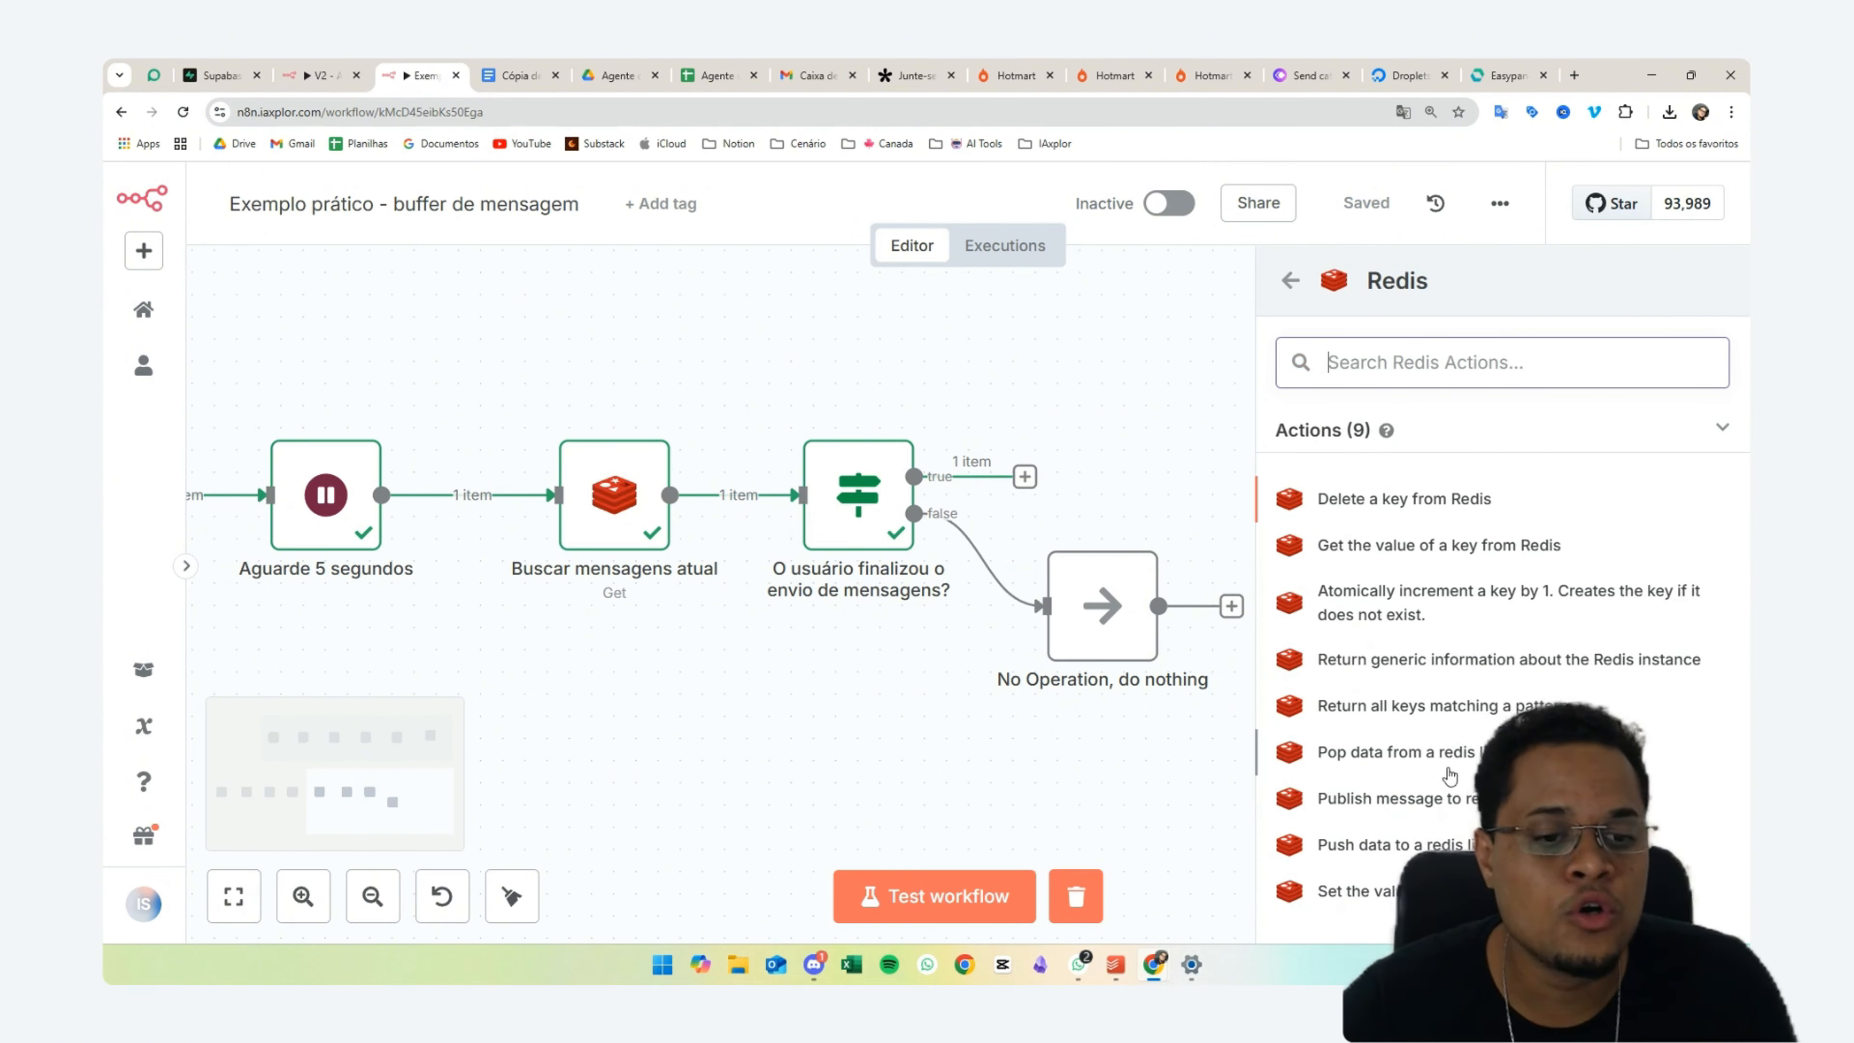
left_click(1397, 847)
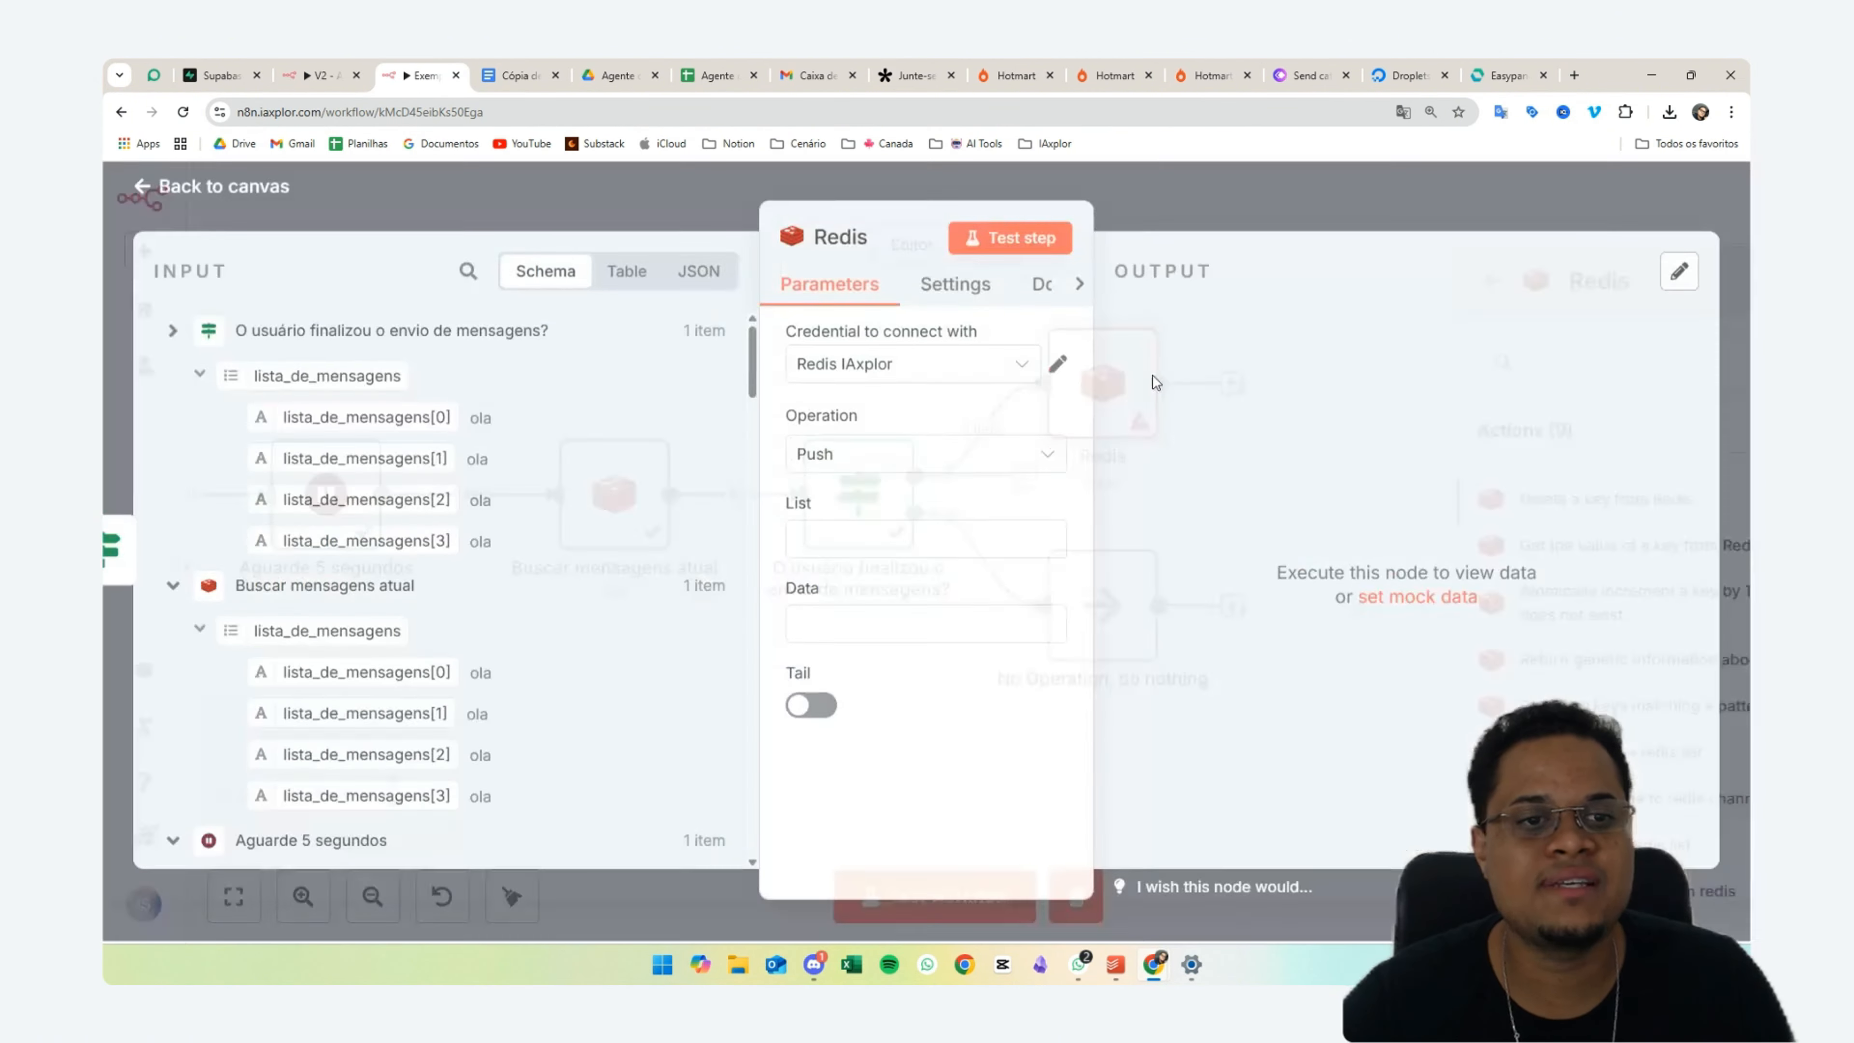
- Rename the new Redis node to "Limpar dados"
left_click(842, 241)
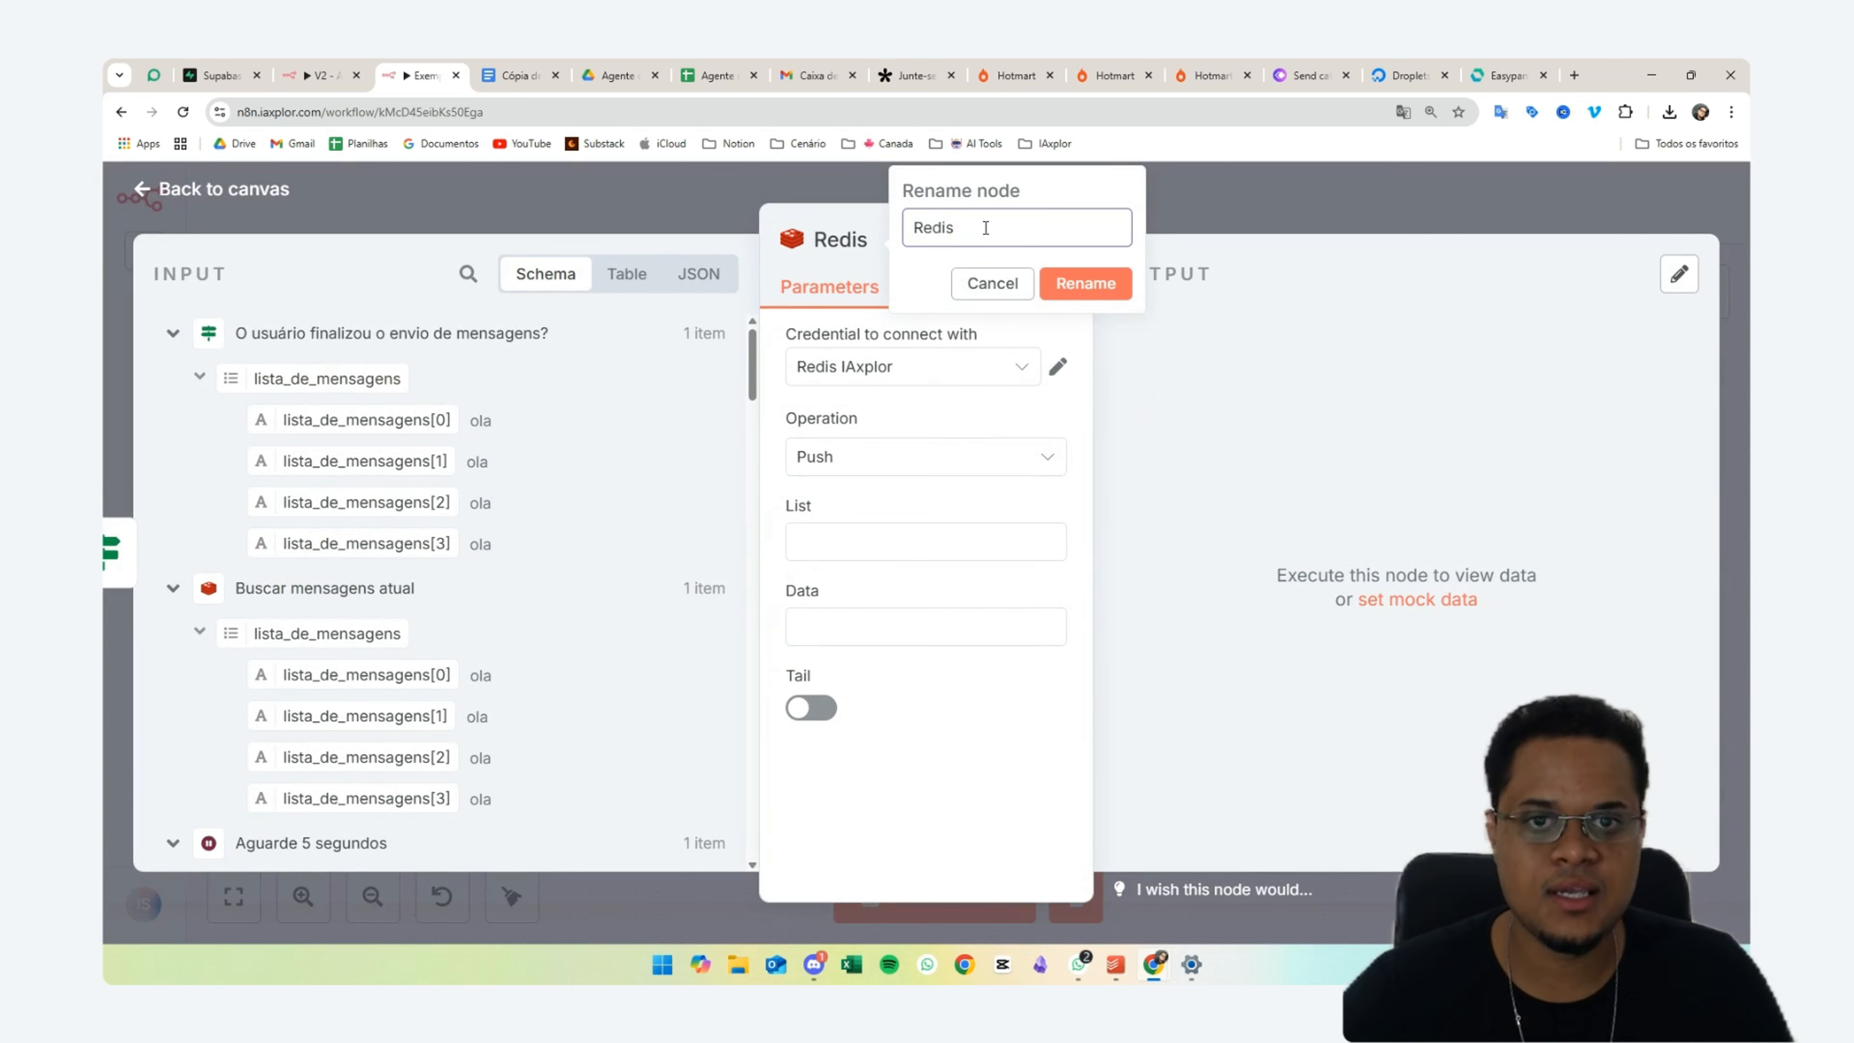
double_click(986, 228)
type("Lim")
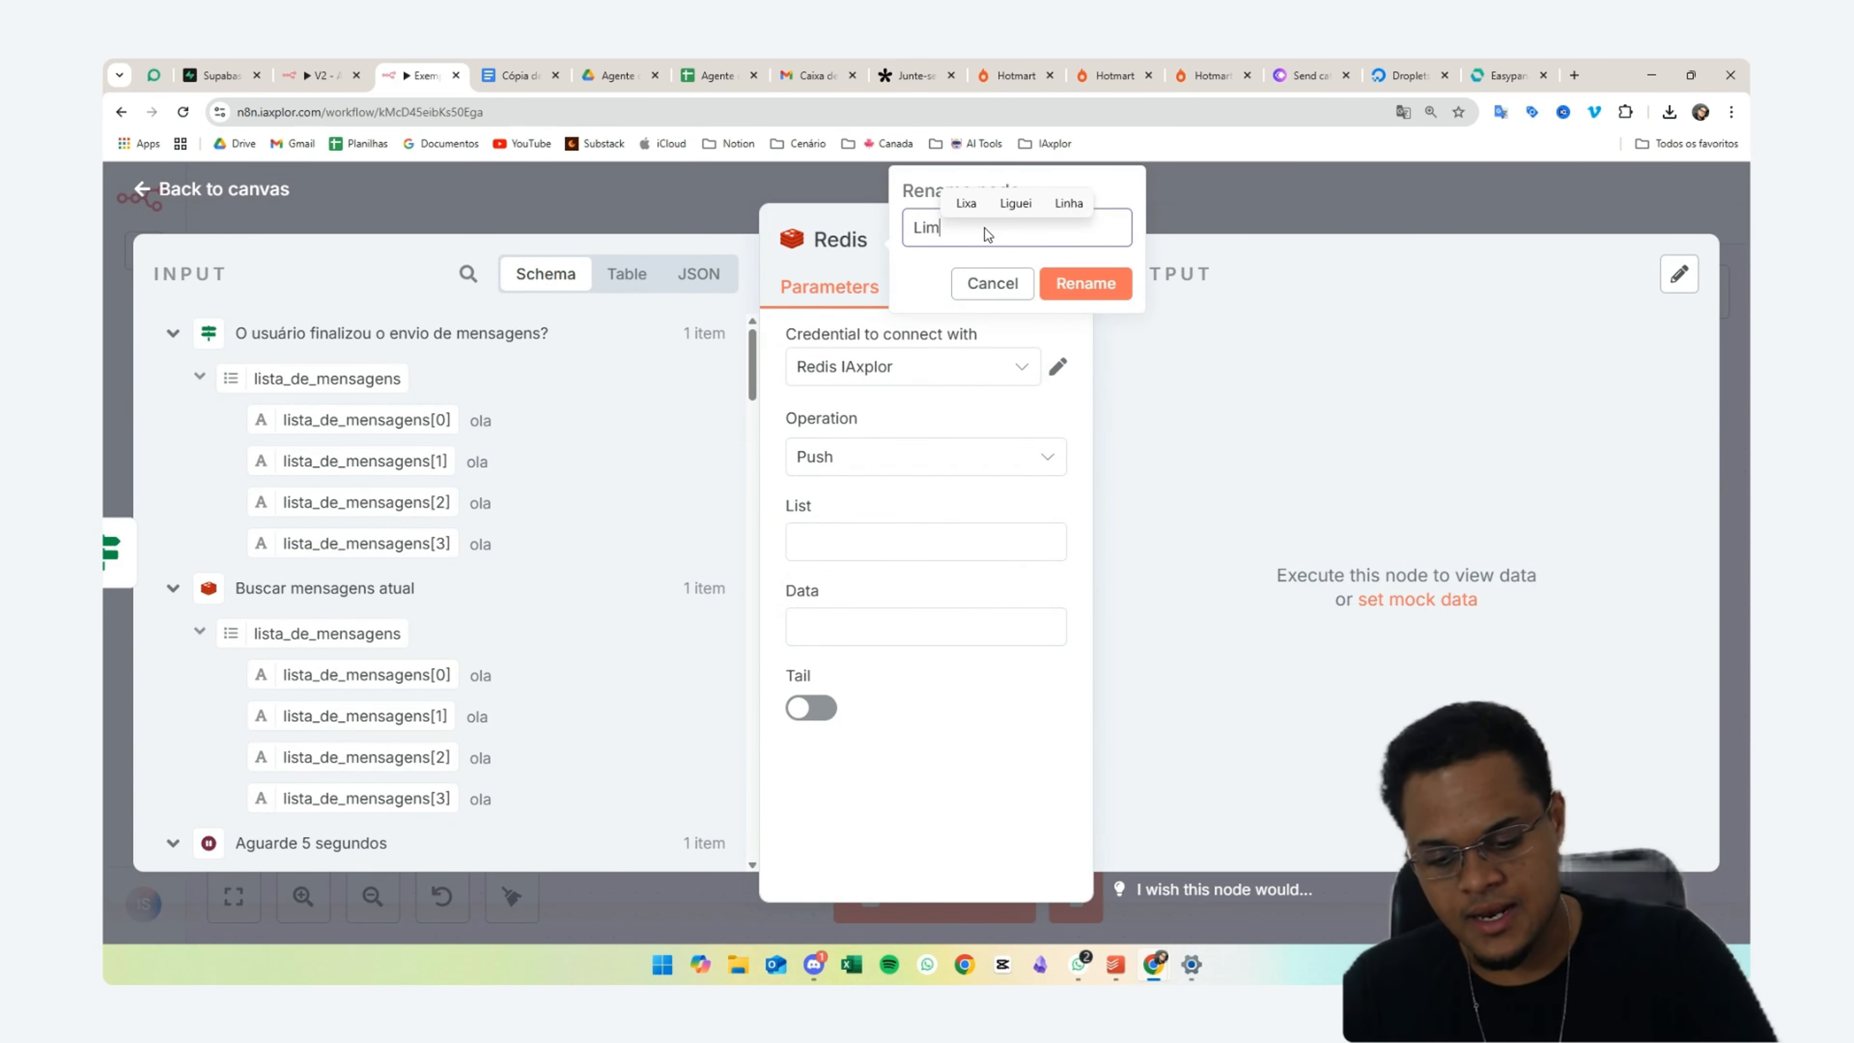
type("par dados")
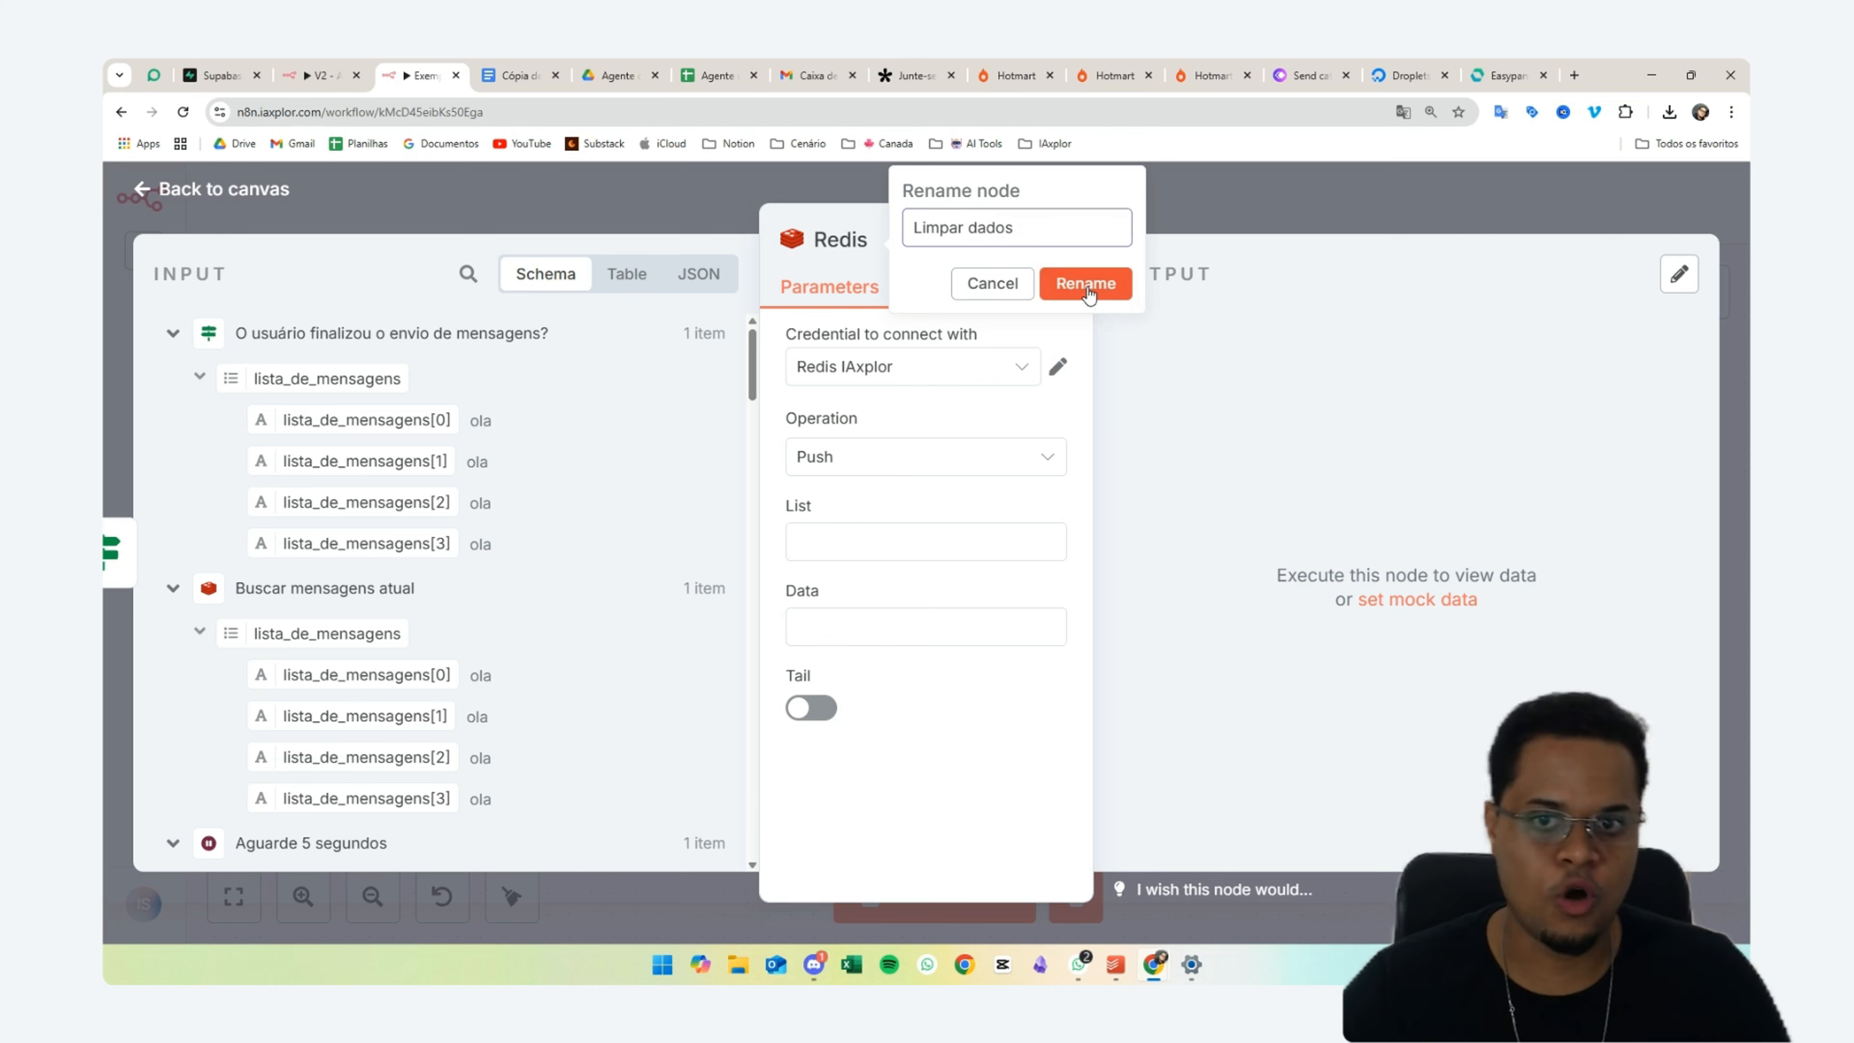
left_click(1070, 292)
- Change the "Limpar dados" node's operation to Delete and return to the canvas
left_click(924, 486)
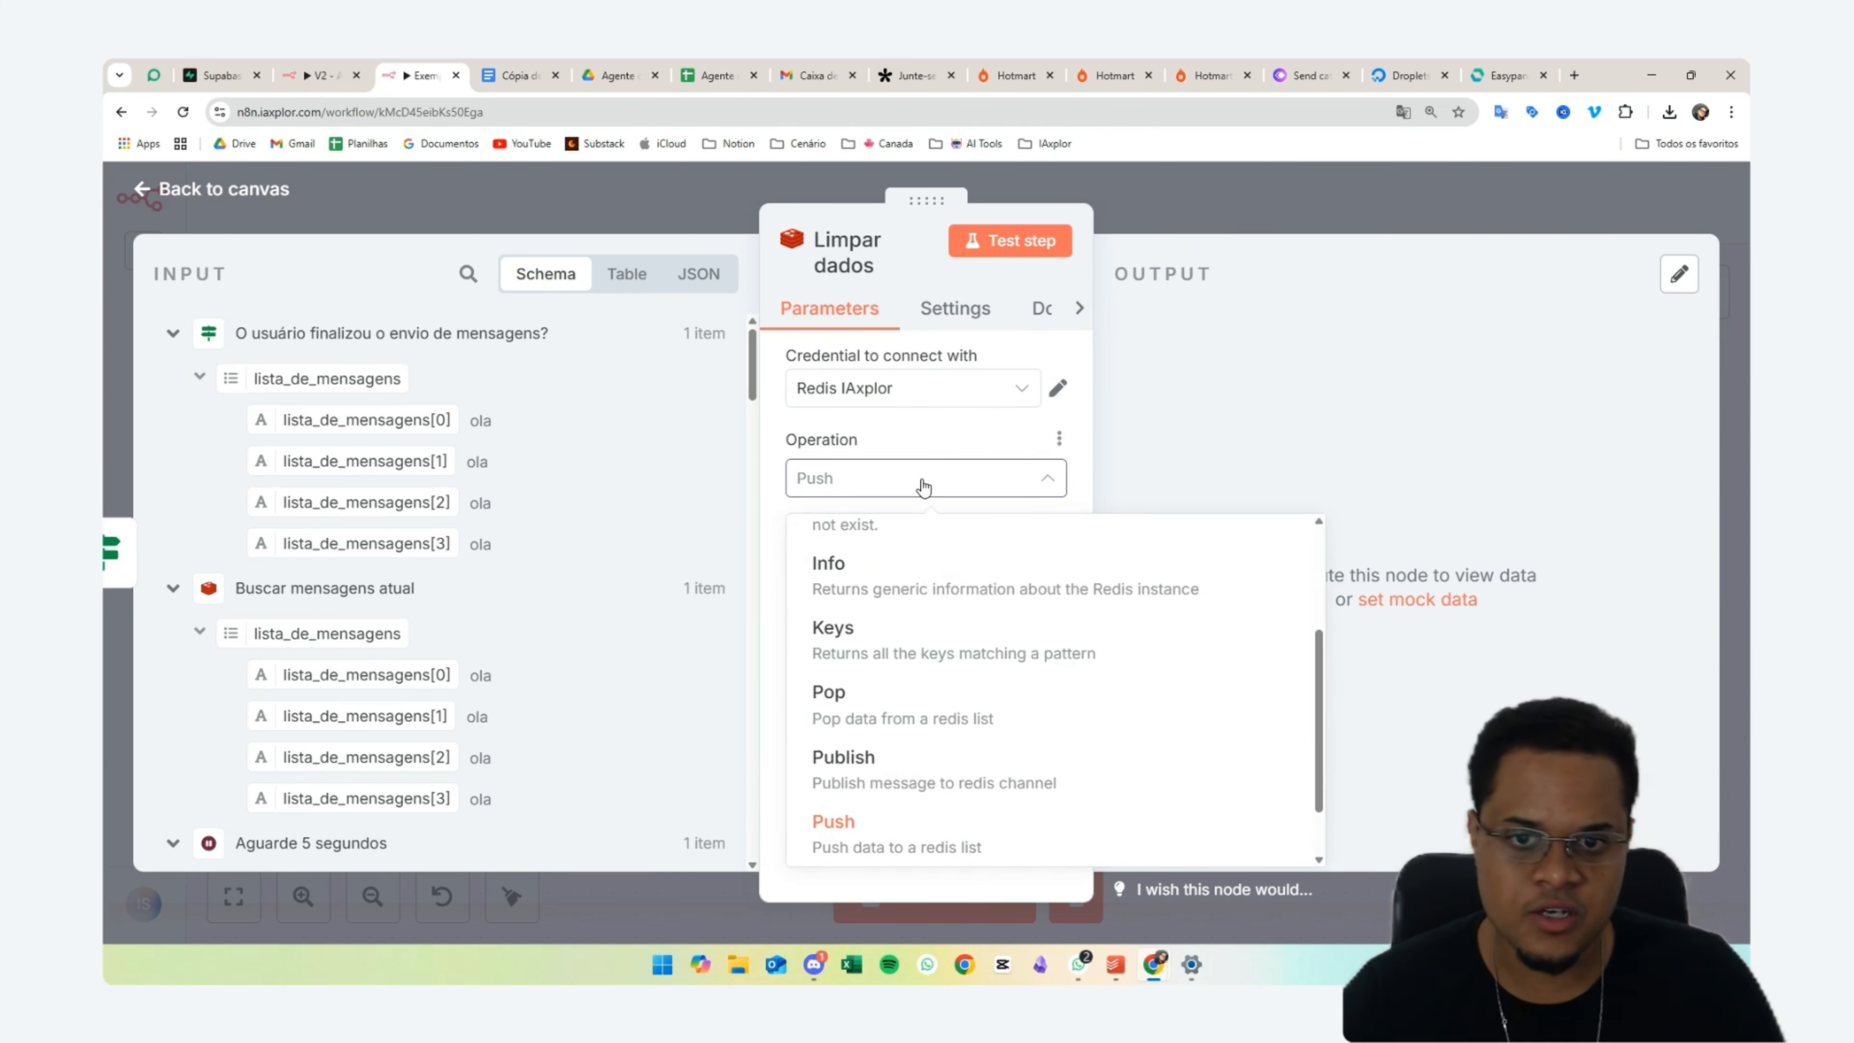
scroll(938, 694, "up", 5)
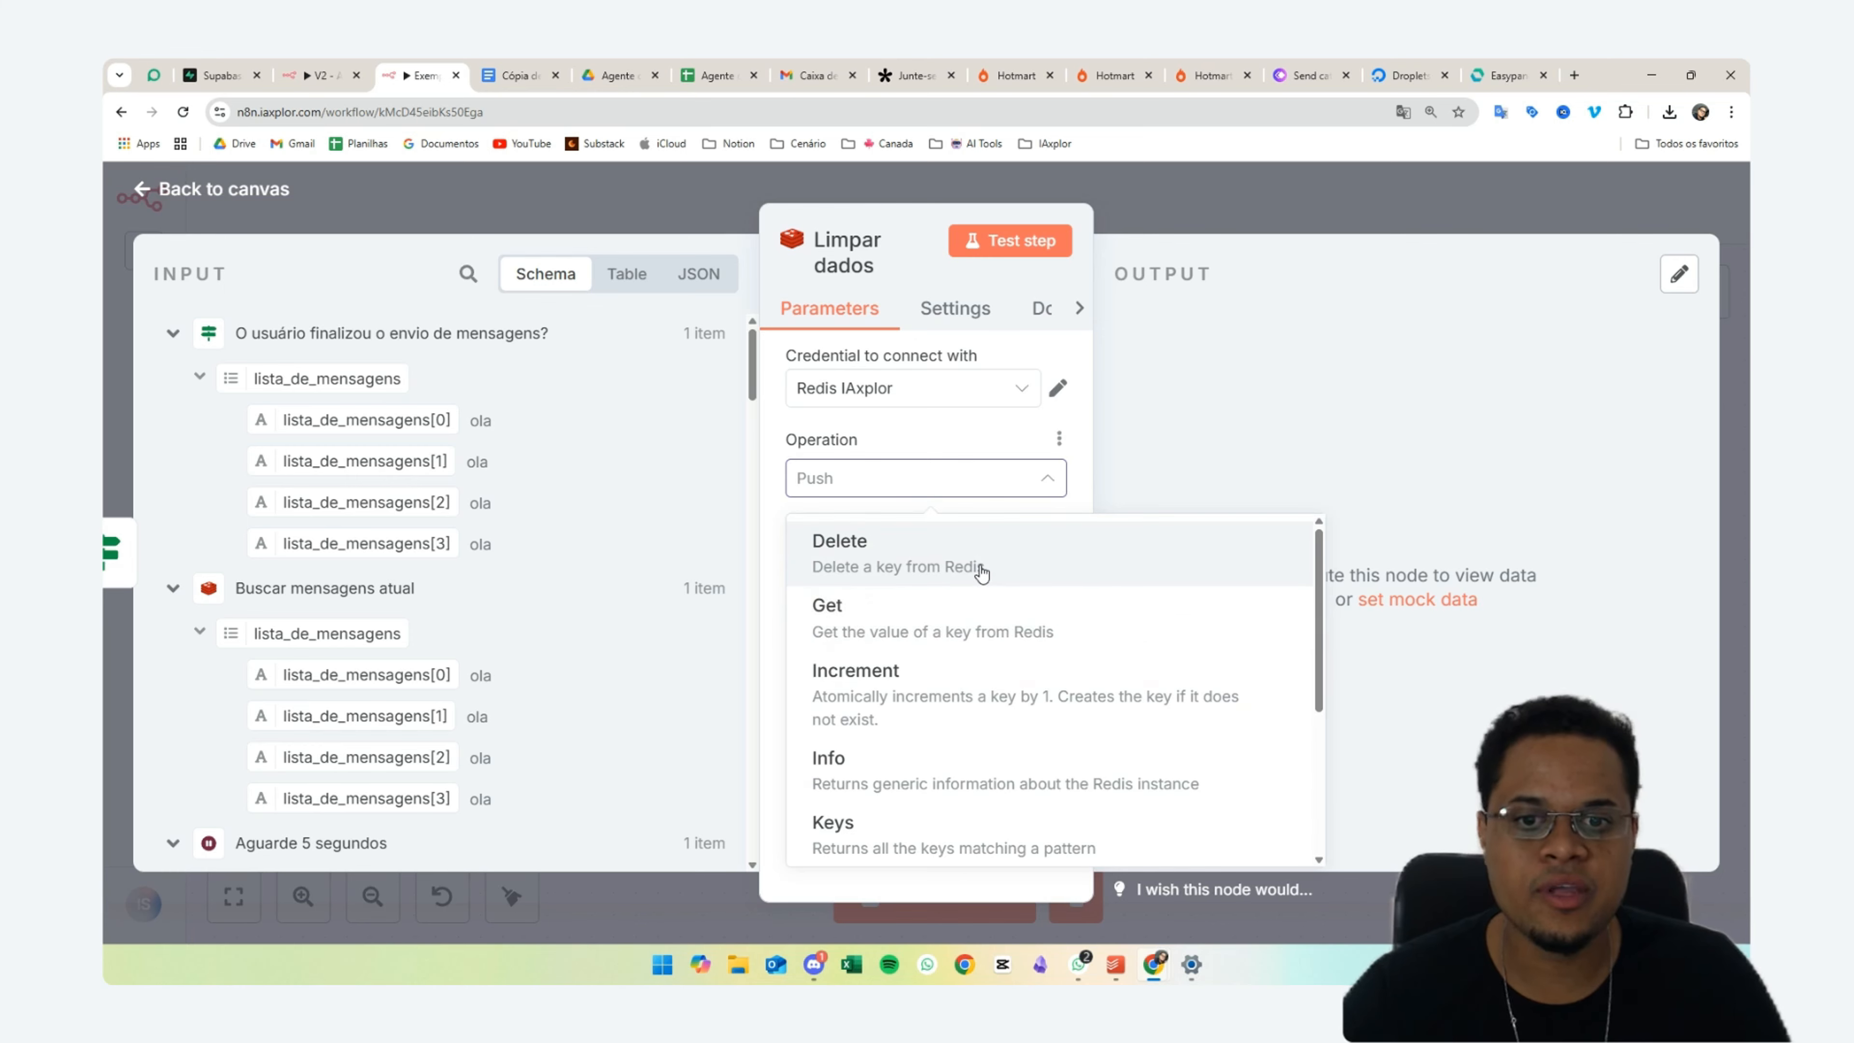
left_click(981, 573)
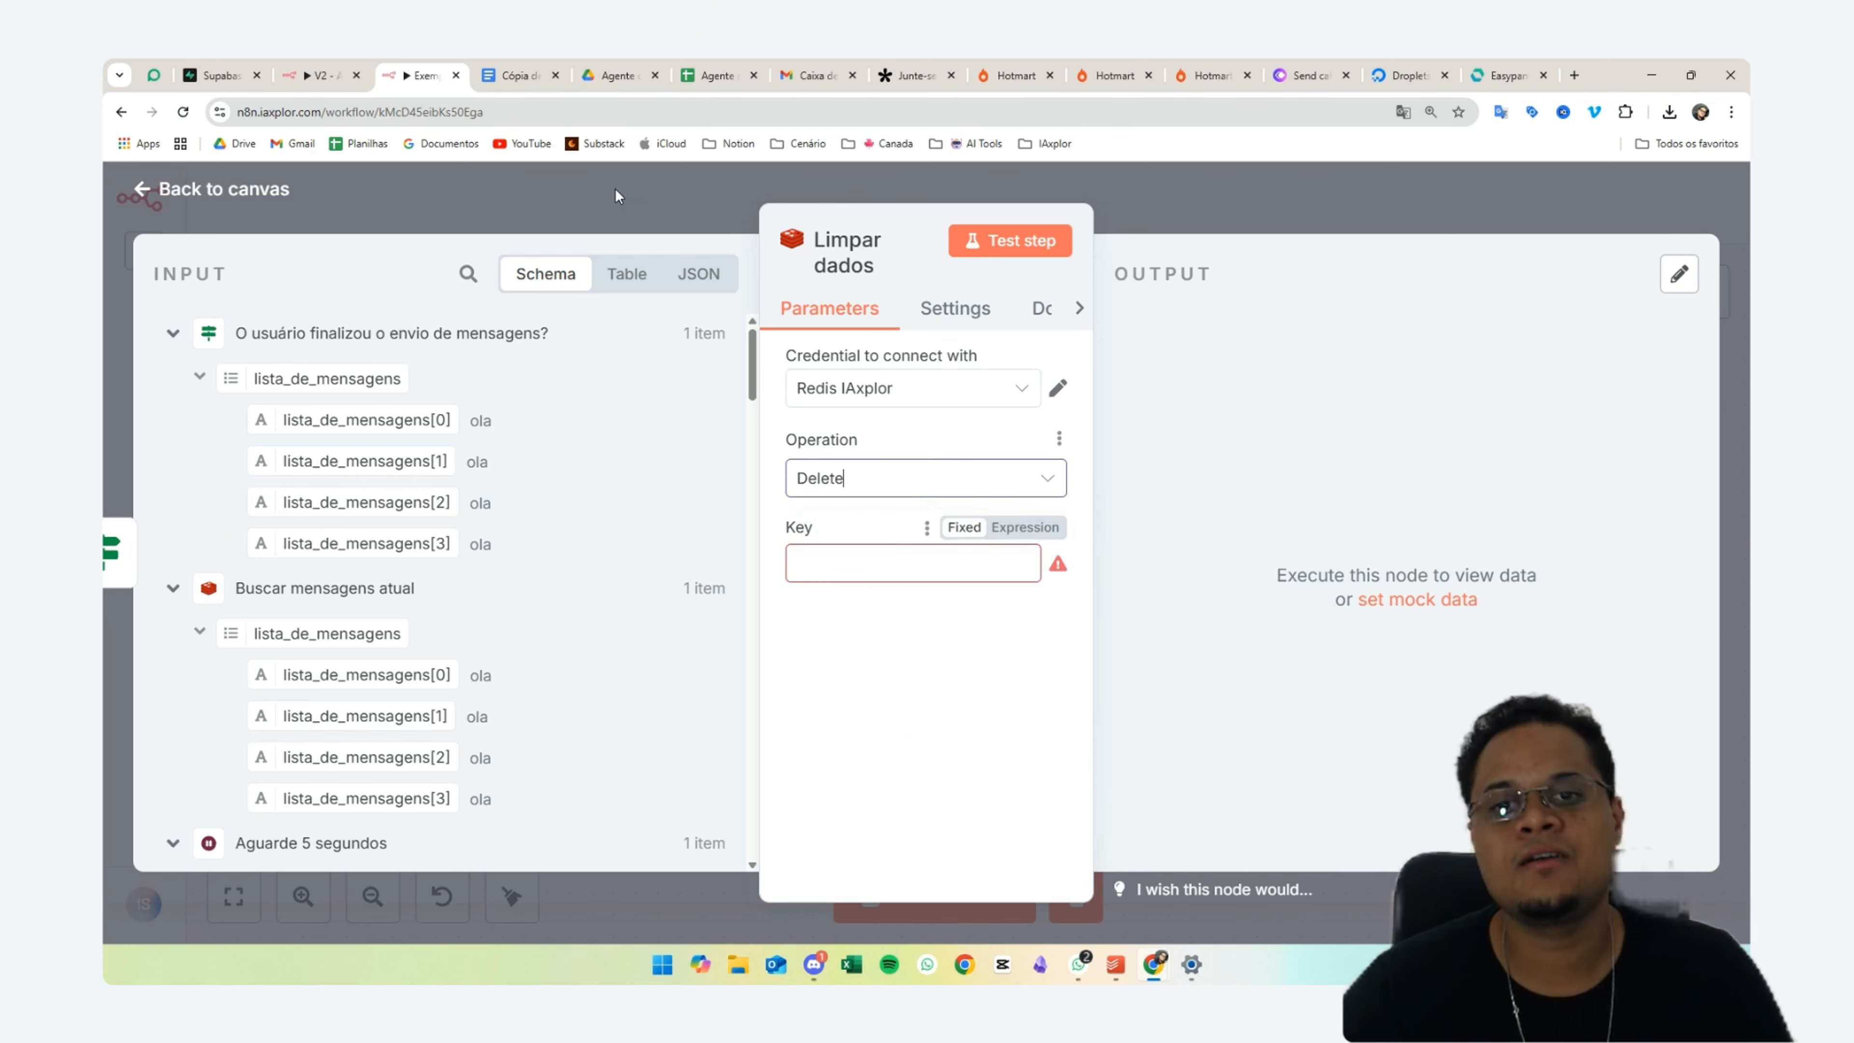
left_click(619, 207)
- Copy the complete Key expression from the "Buscar mensagens atual" node
scroll(714, 634, "left", 5)
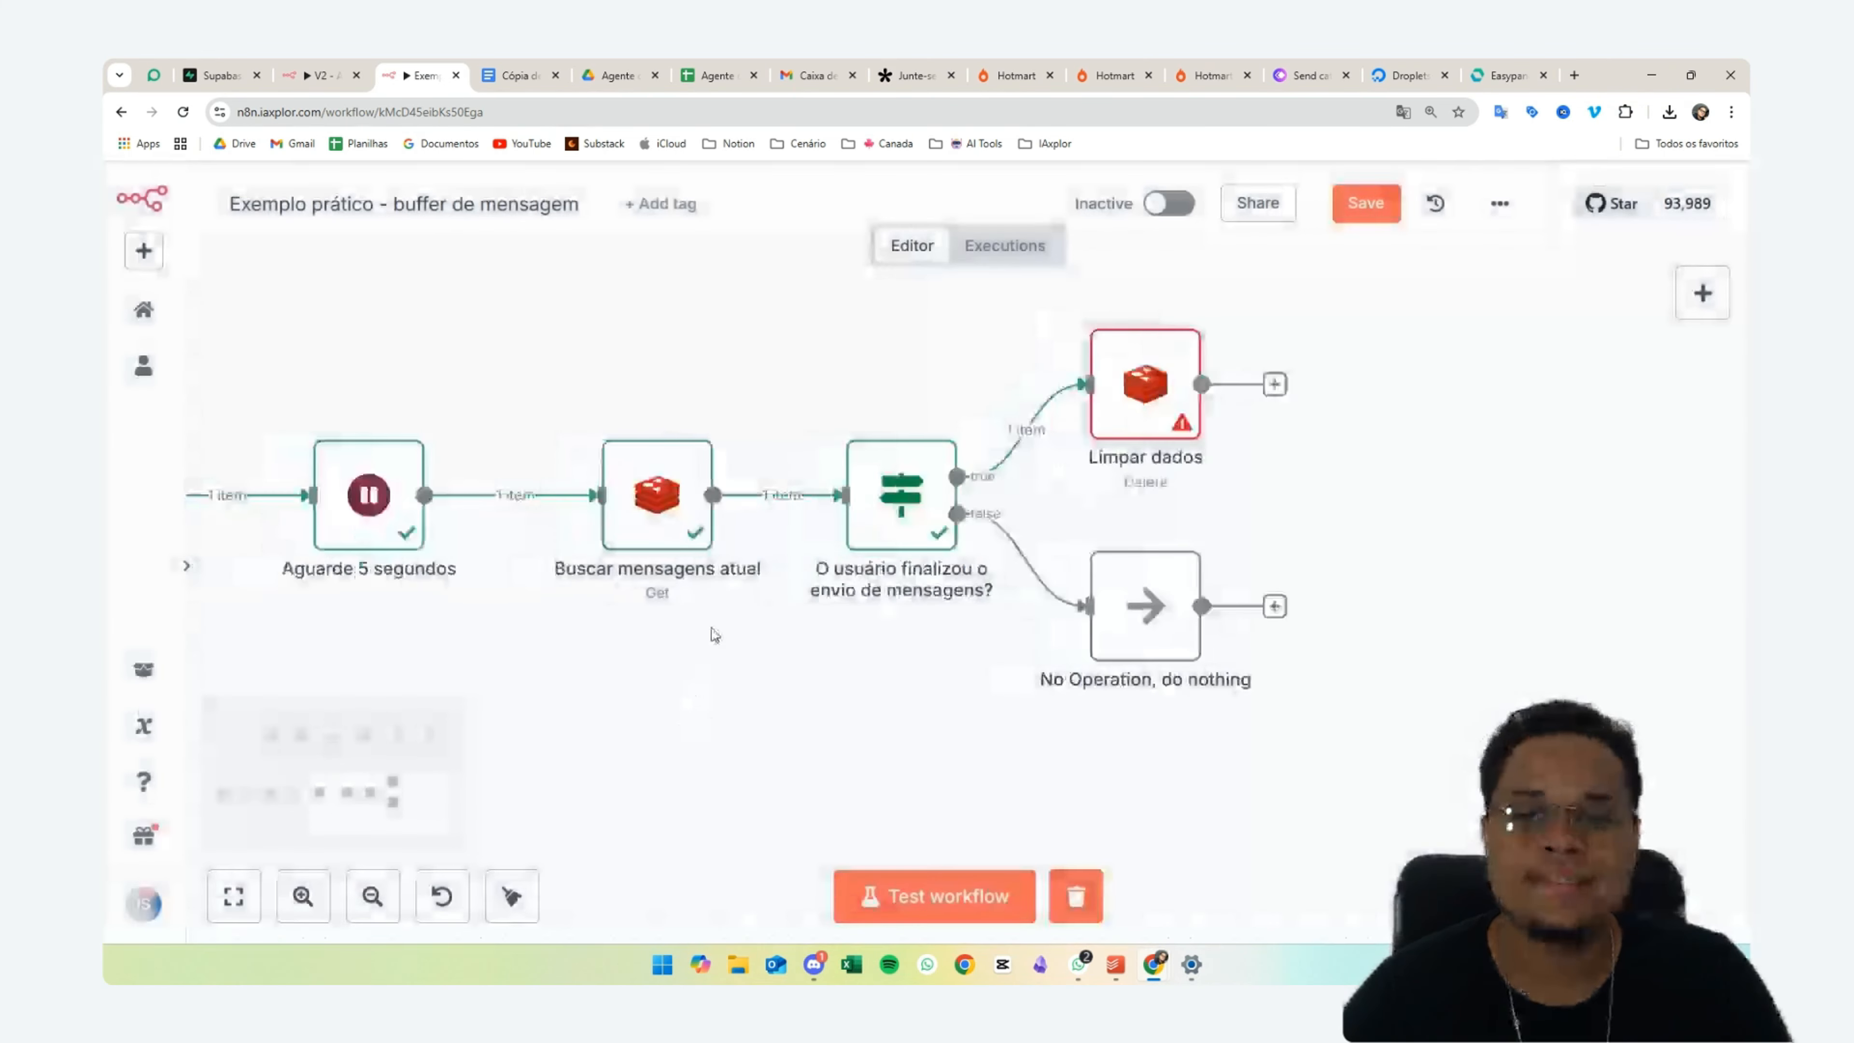
scroll(715, 634, "left", 1)
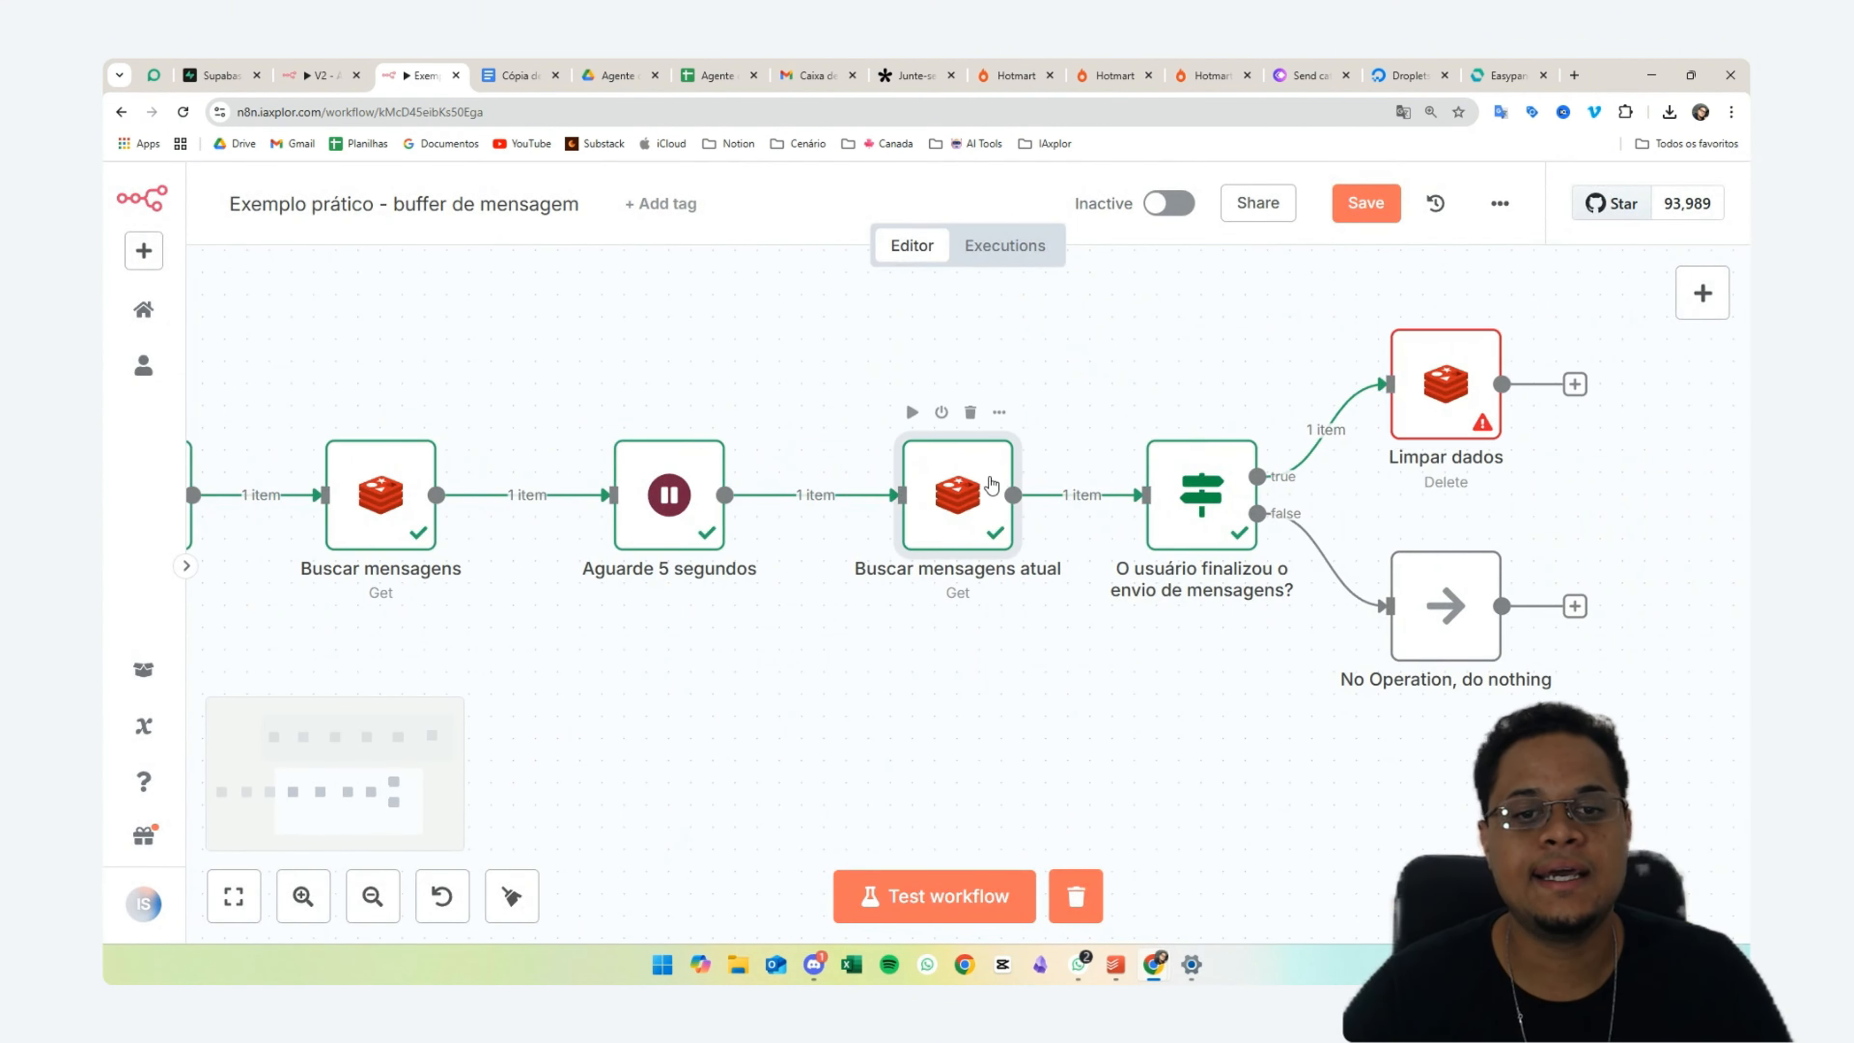
double_click(927, 504)
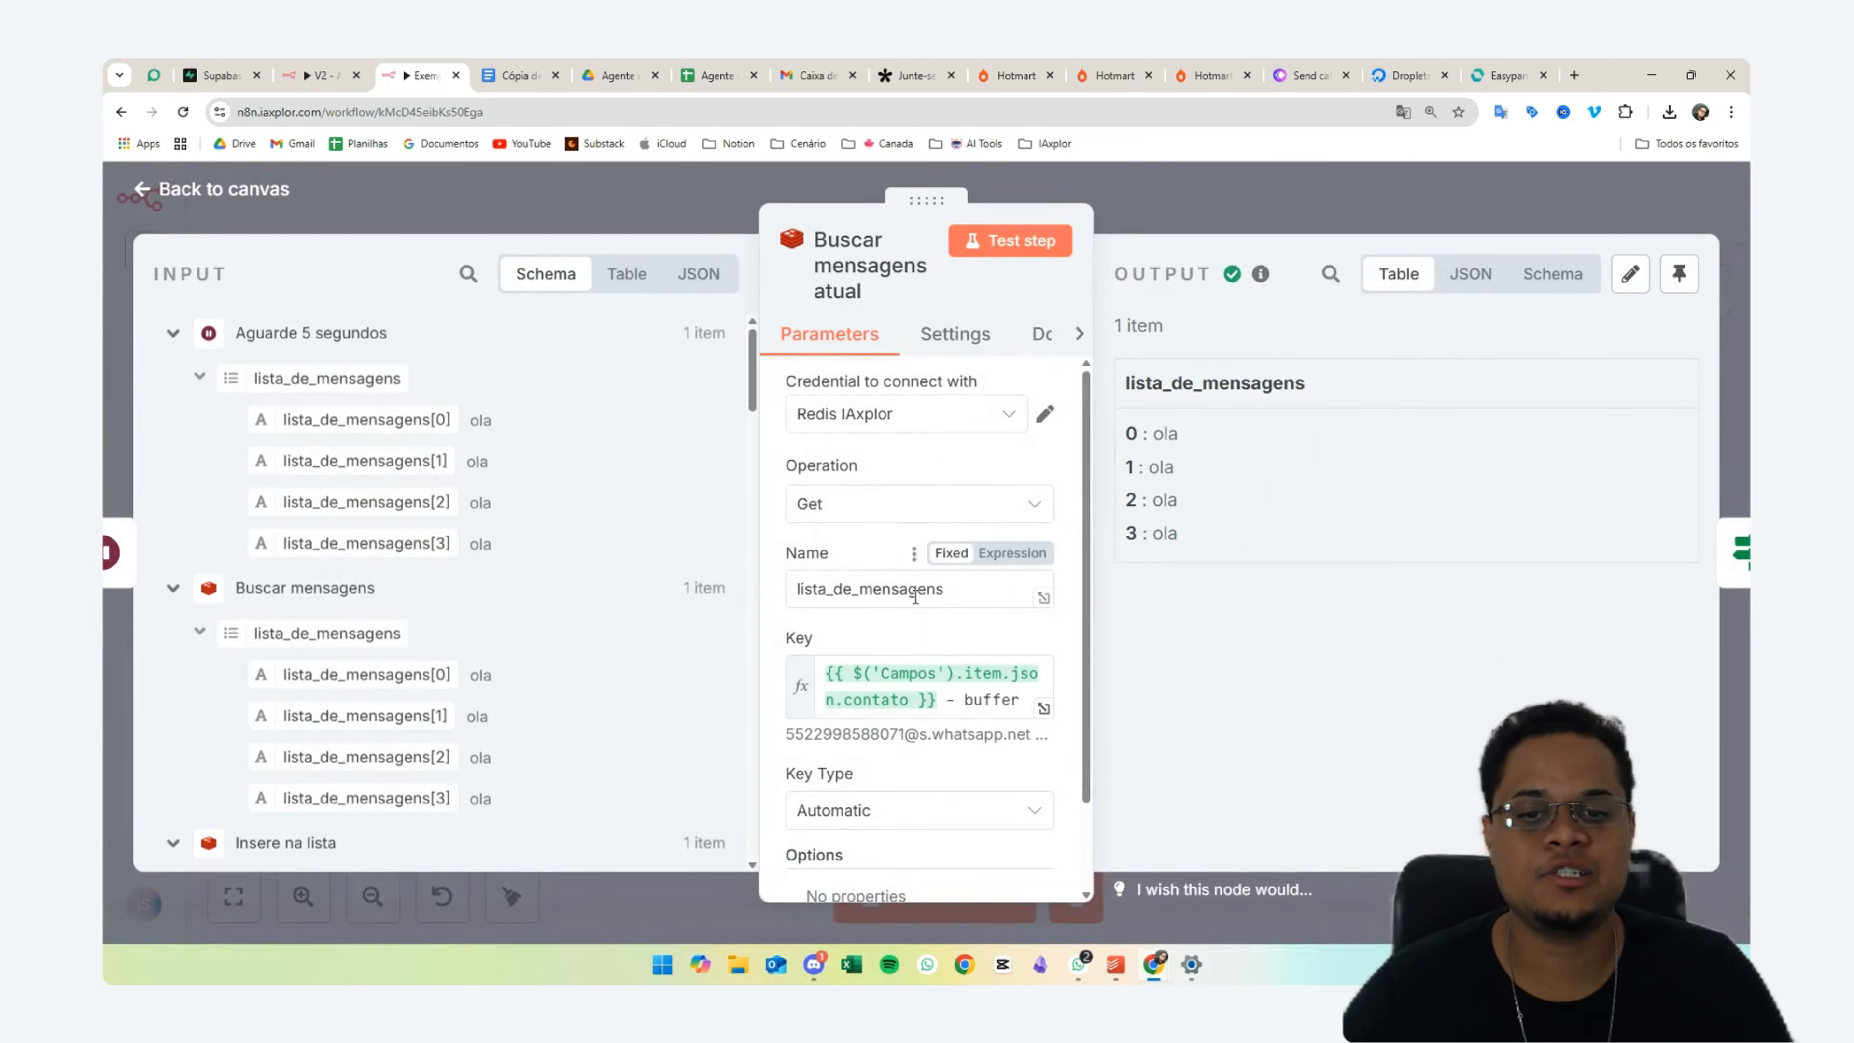
triple_click(906, 690)
key("ctrl+c")
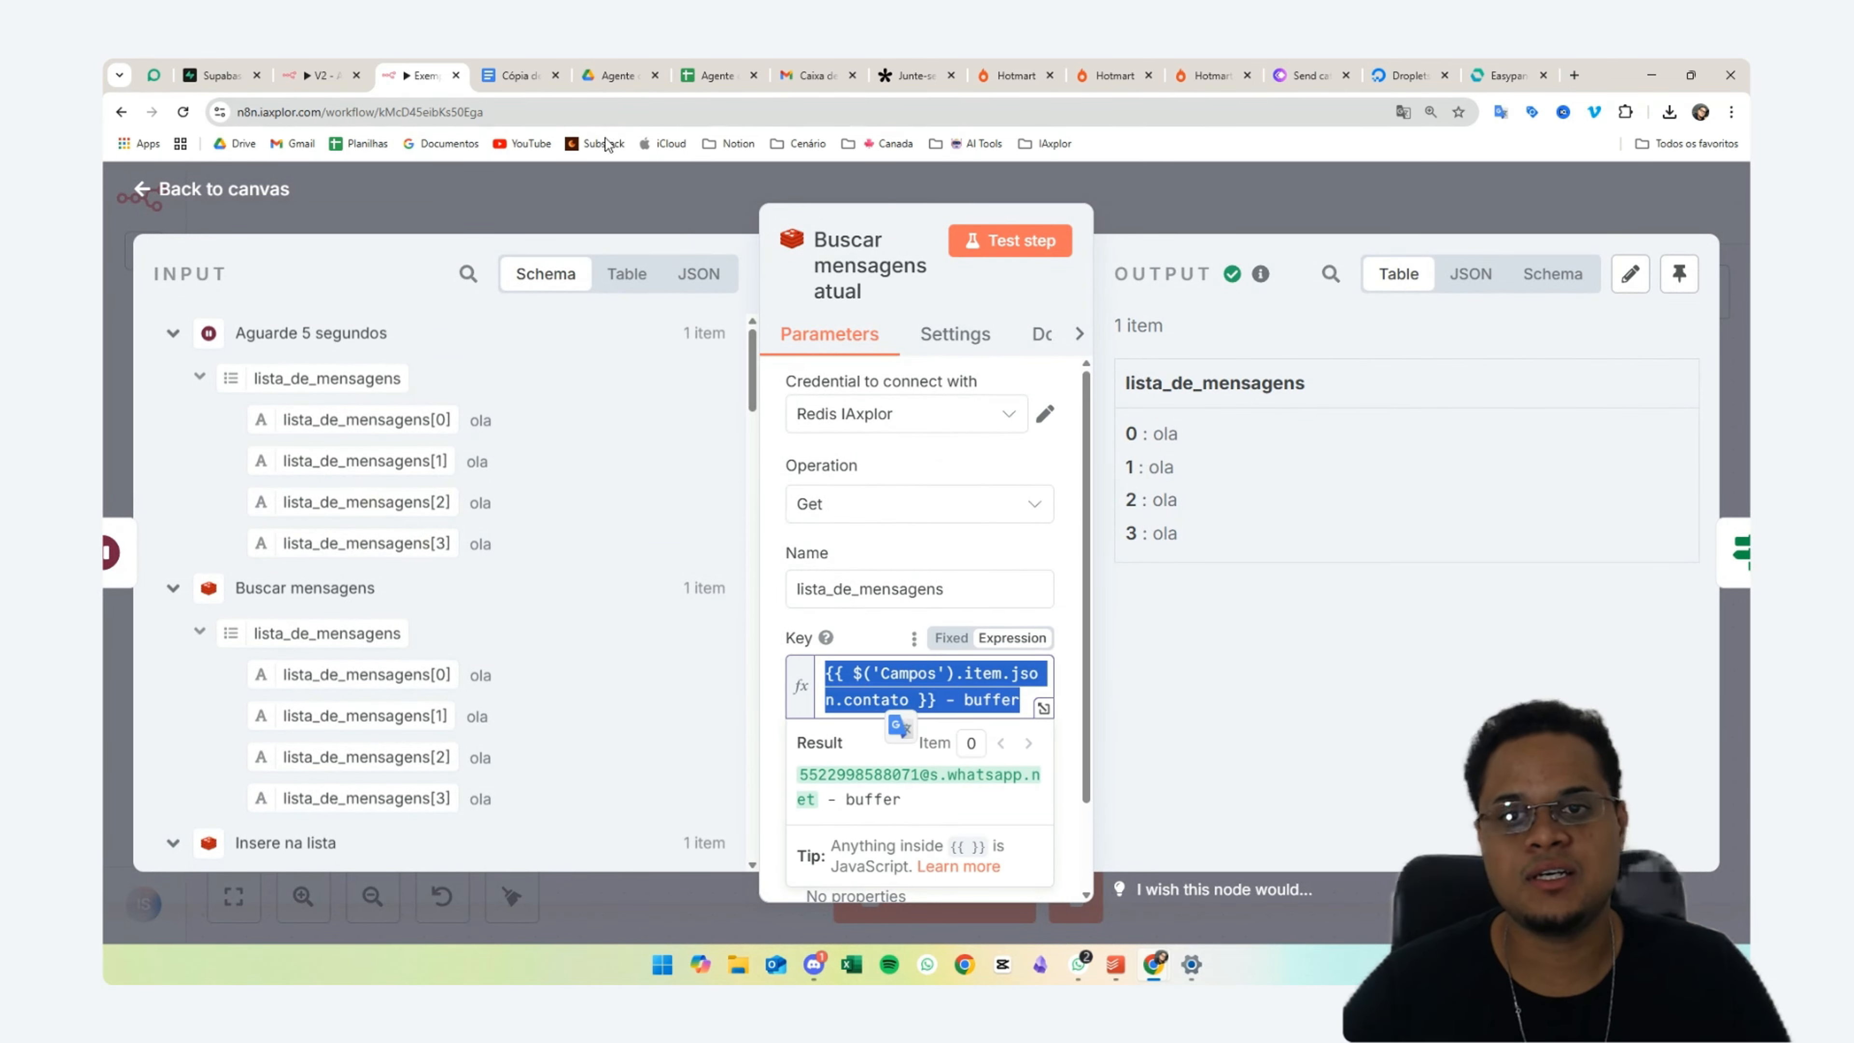
left_click(611, 189)
- Set the "Limpar dados" key to {{ $('Campos').item.json.contato }} - buffer, then test the node and return to the canvas
scroll(978, 387, "right", 5)
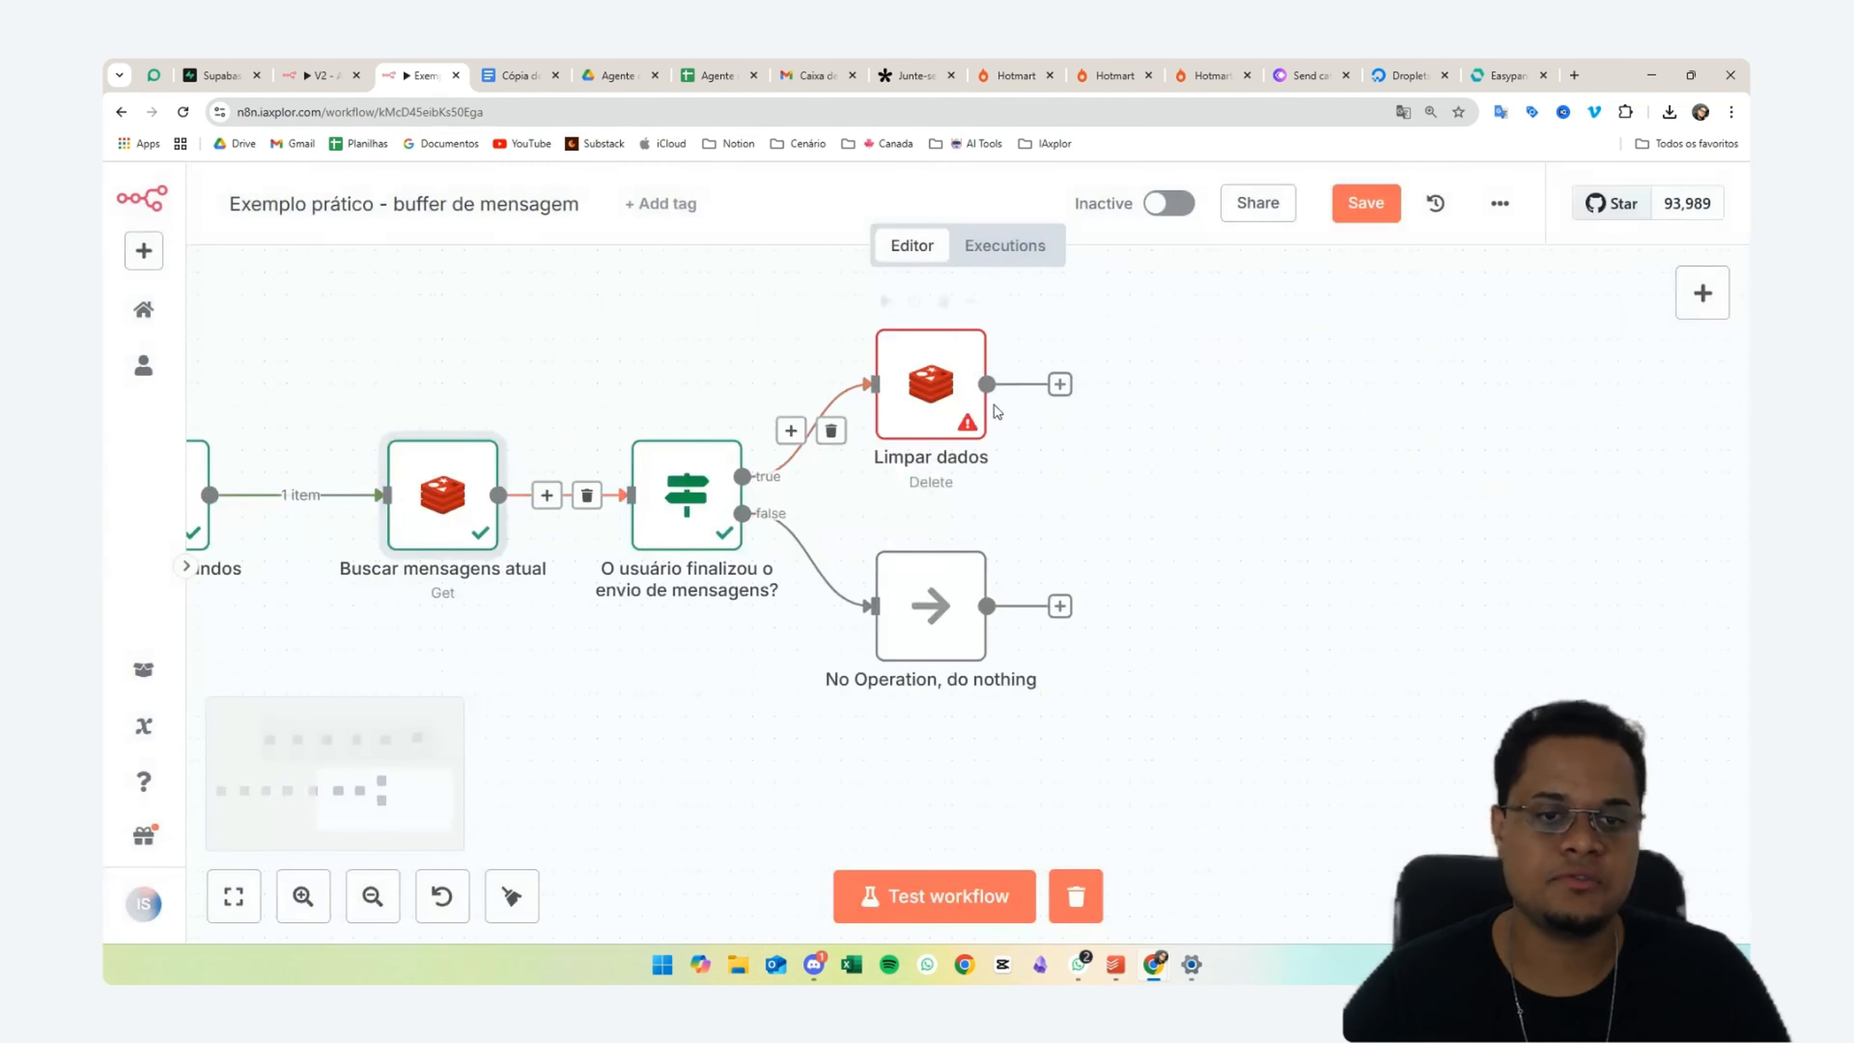
double_click(947, 416)
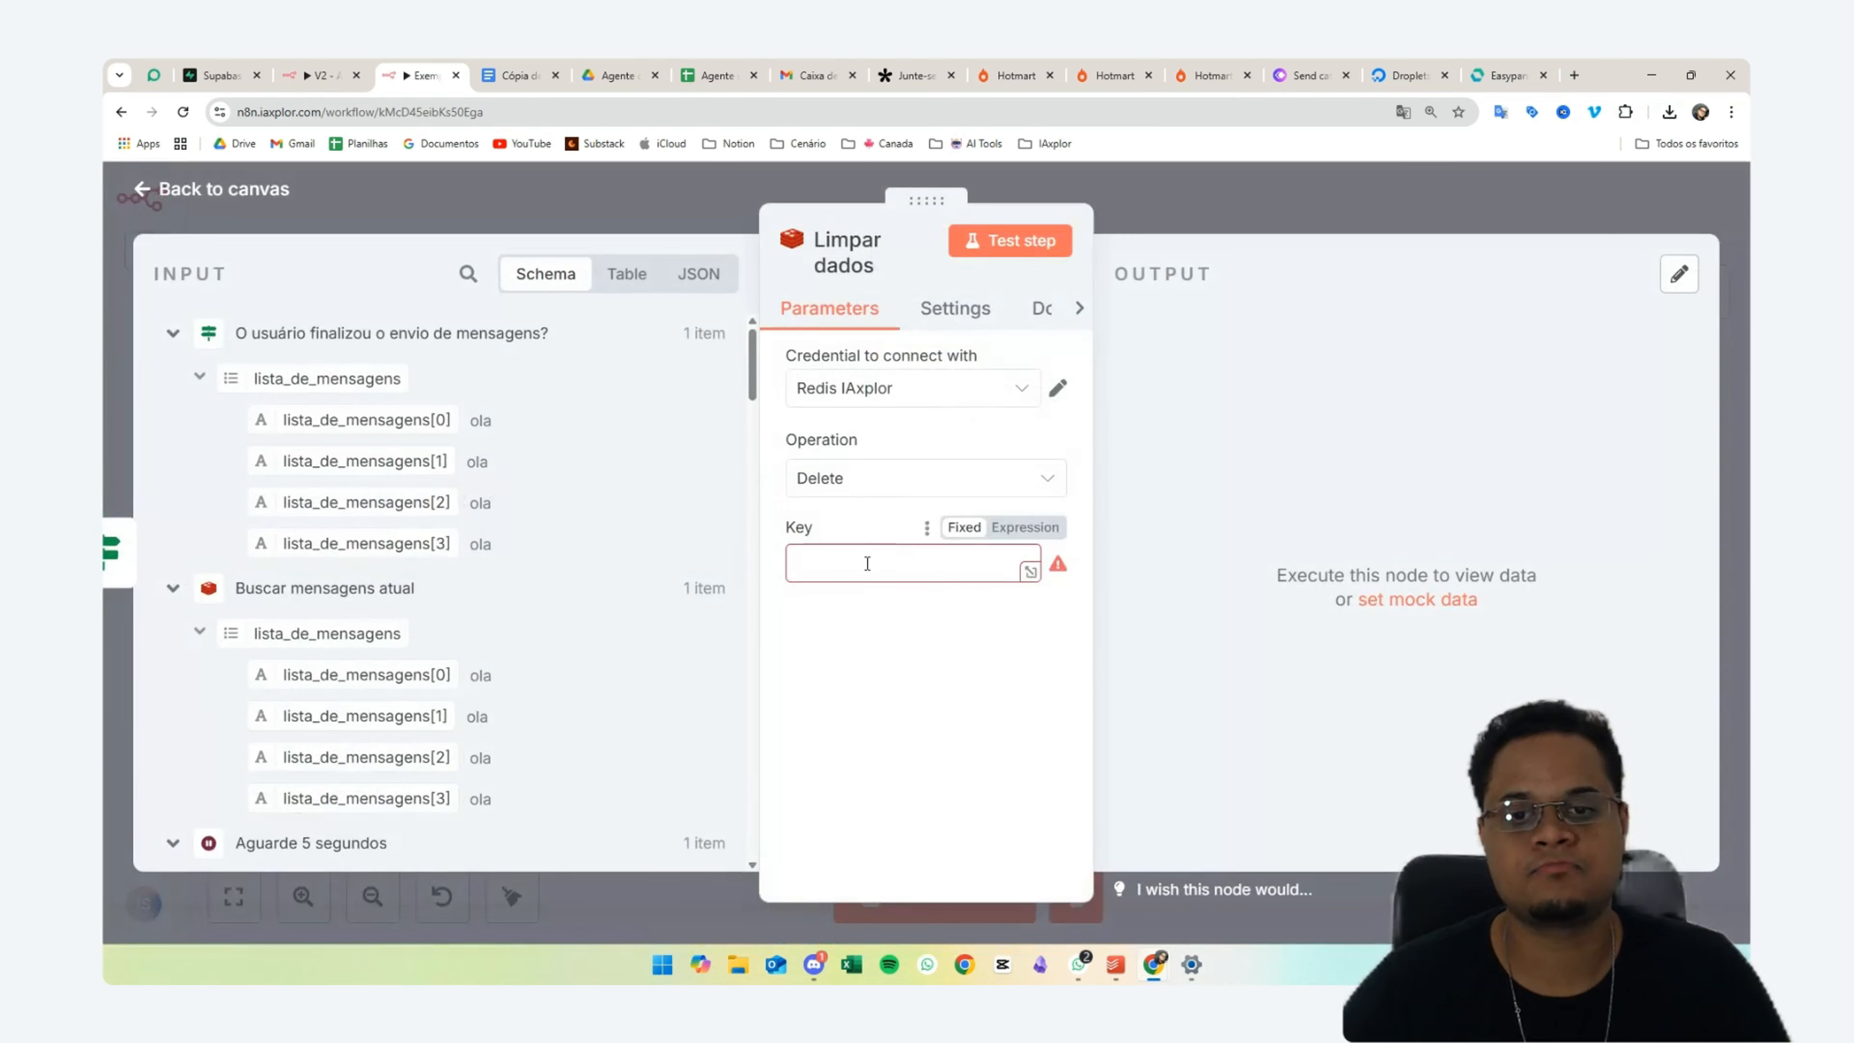
key("ctrl+v")
left_click(874, 526)
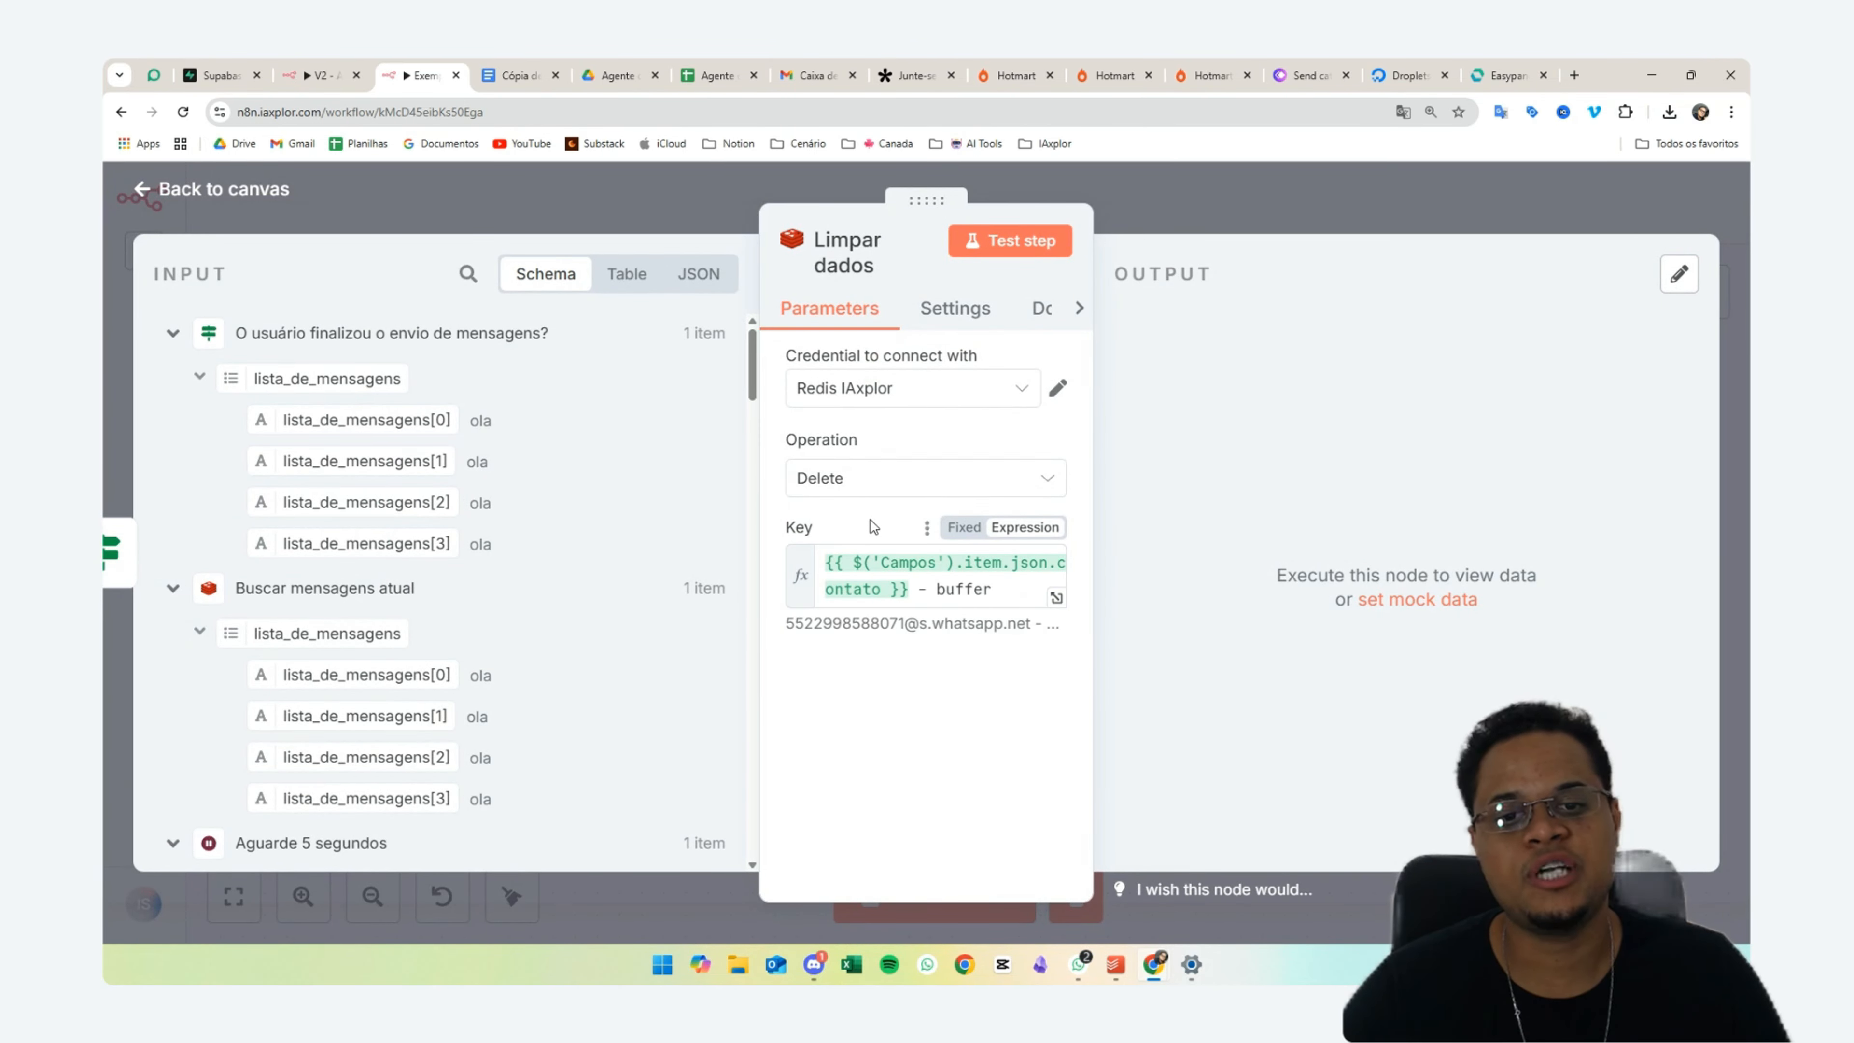
left_click(1011, 241)
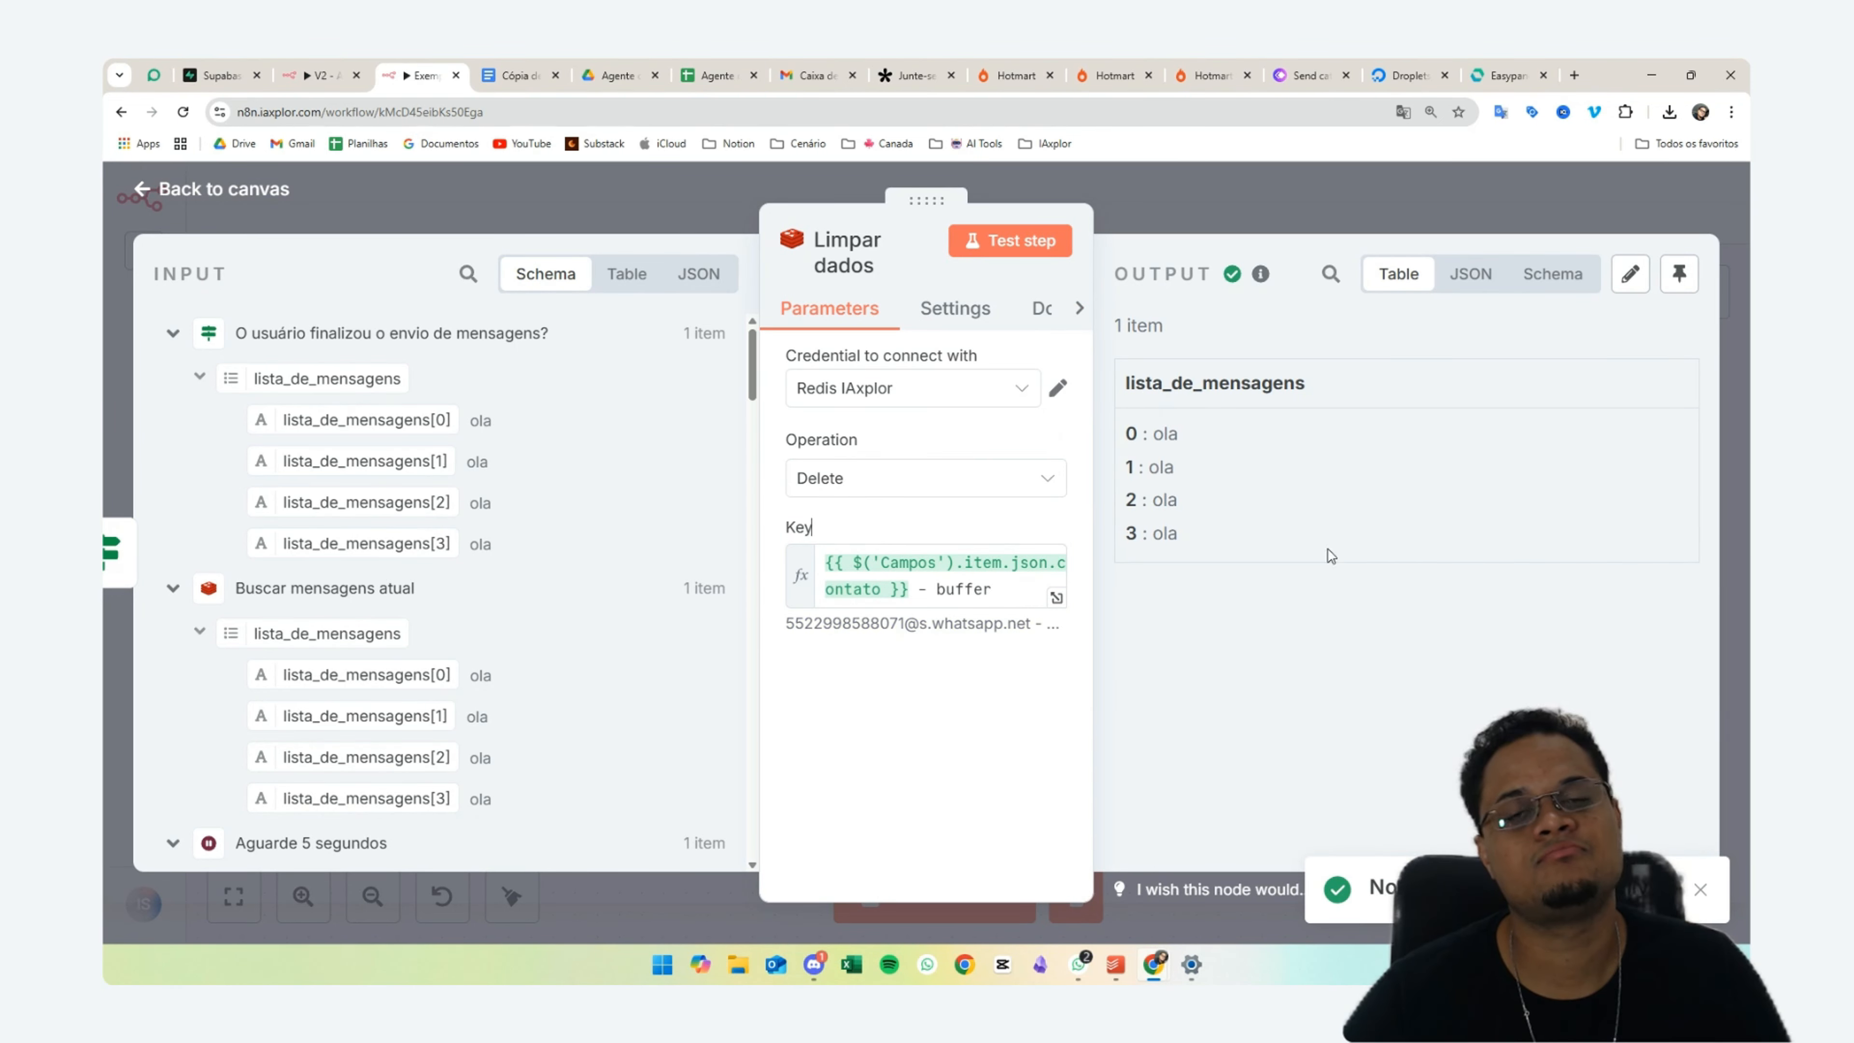
left_click(642, 180)
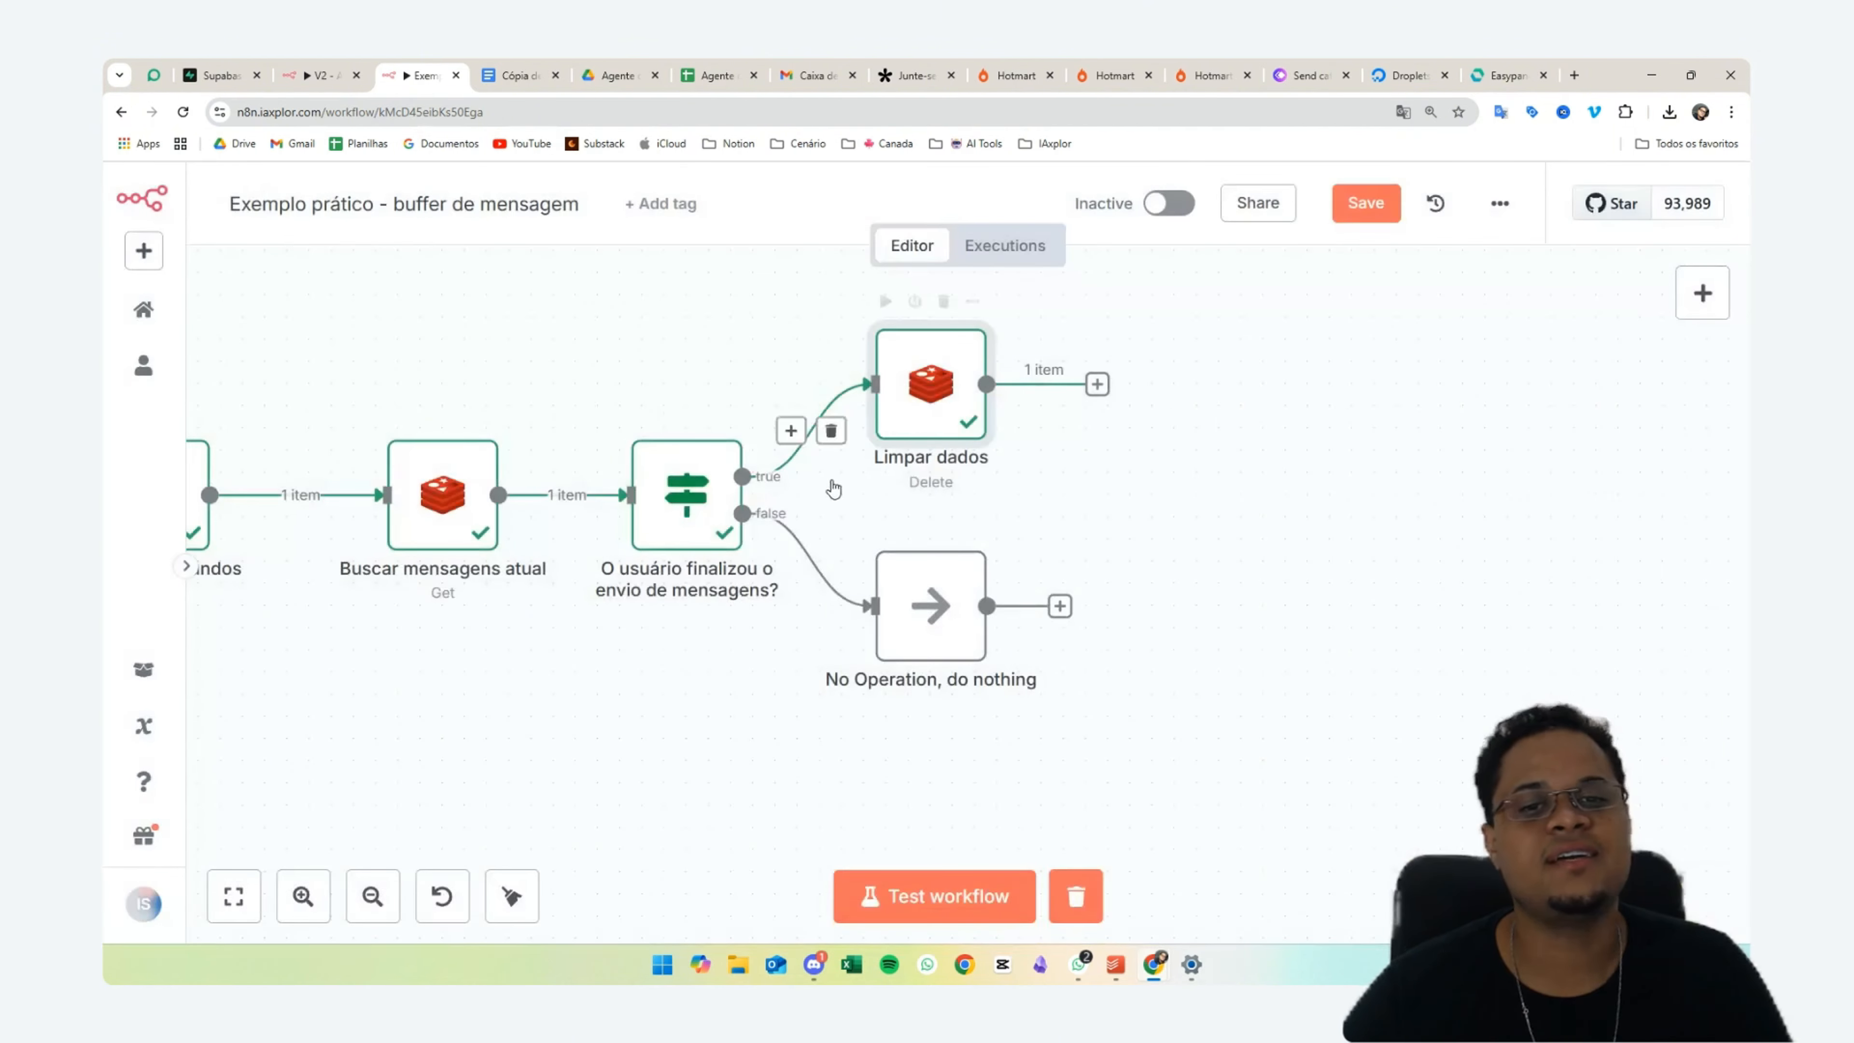
- Add an AI Agent node after the "Limpar dados" node
left_click(1095, 387)
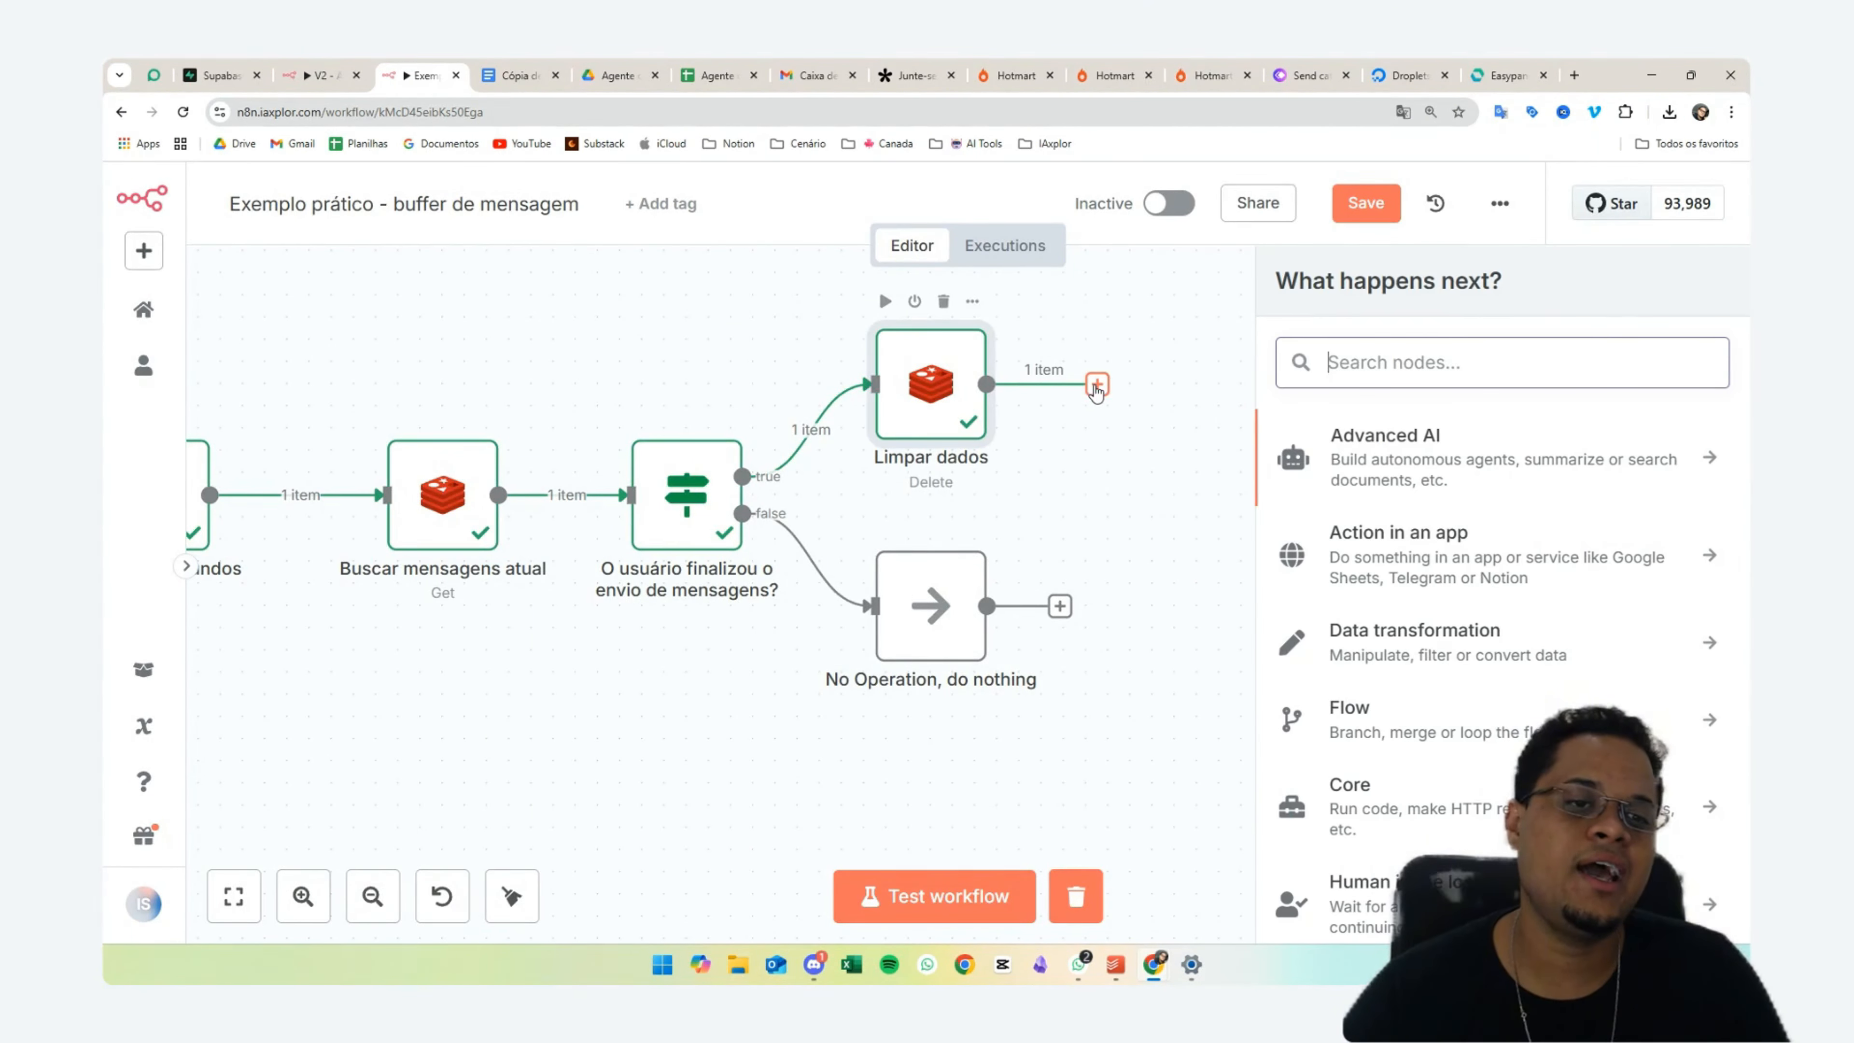
left_click(1395, 453)
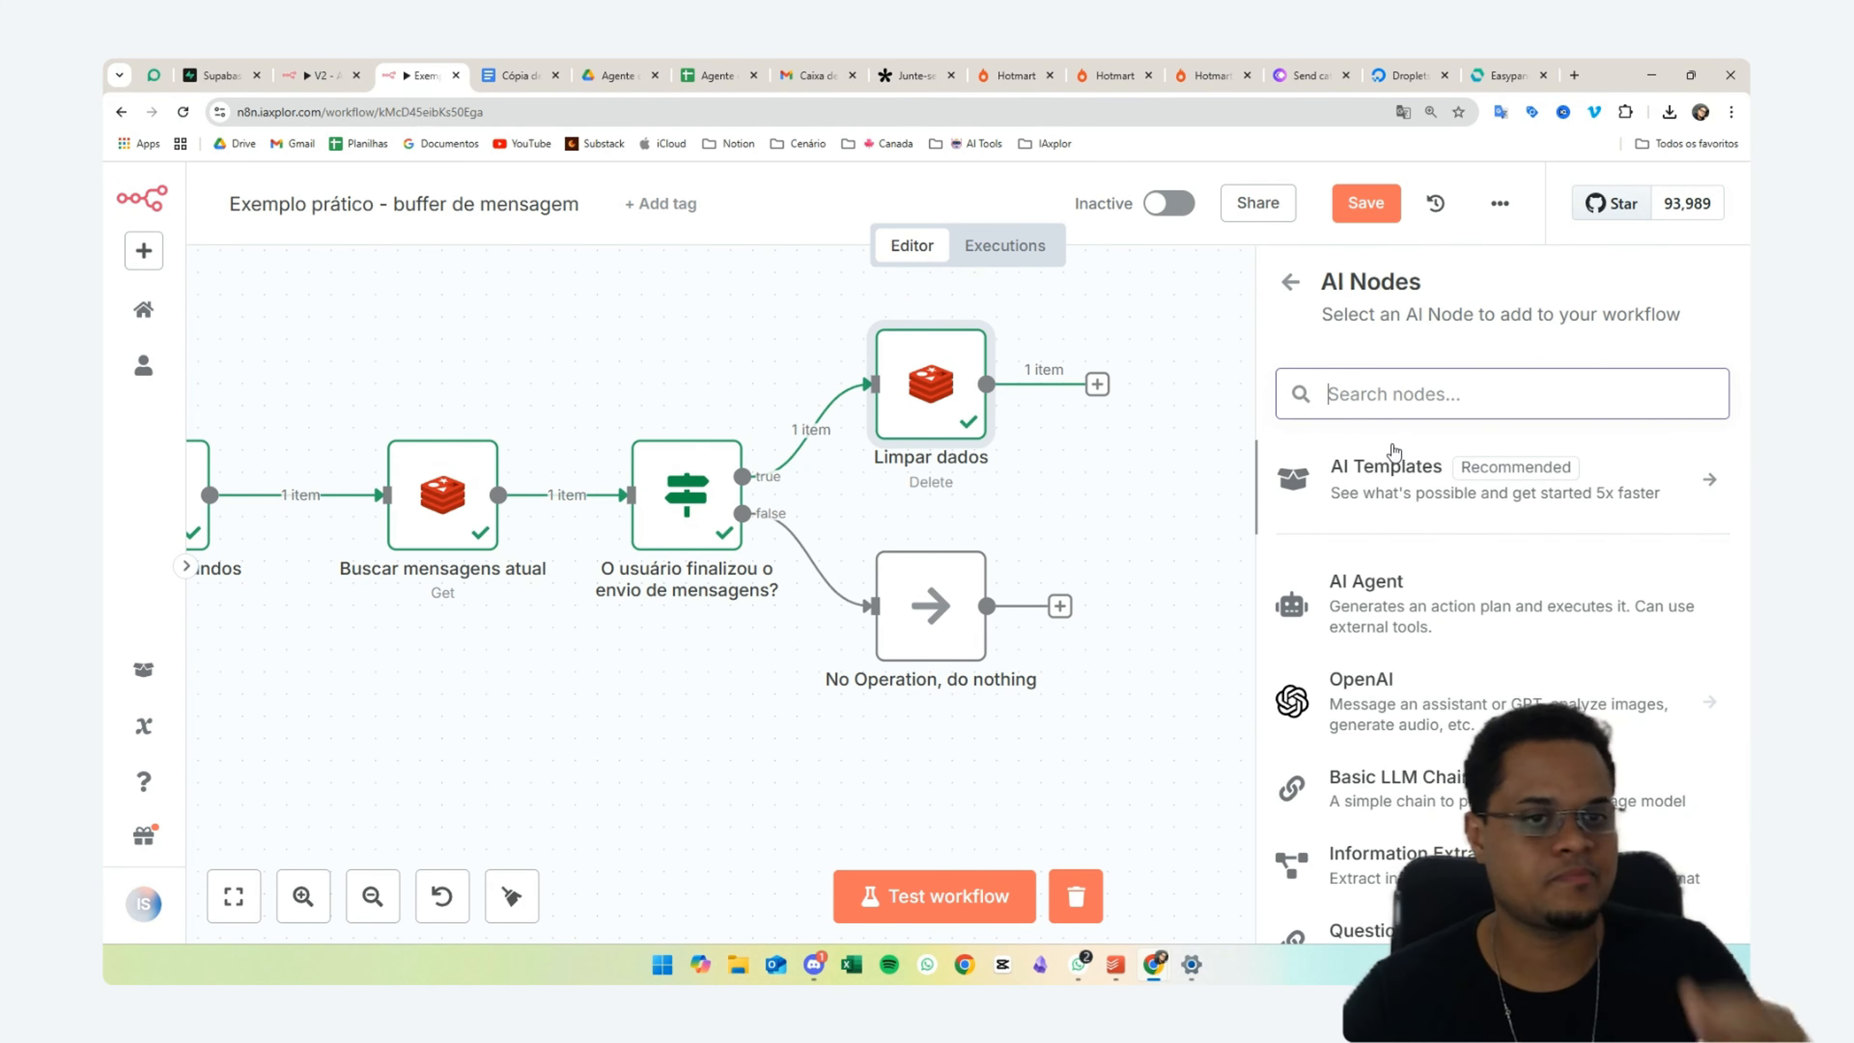
type("agent")
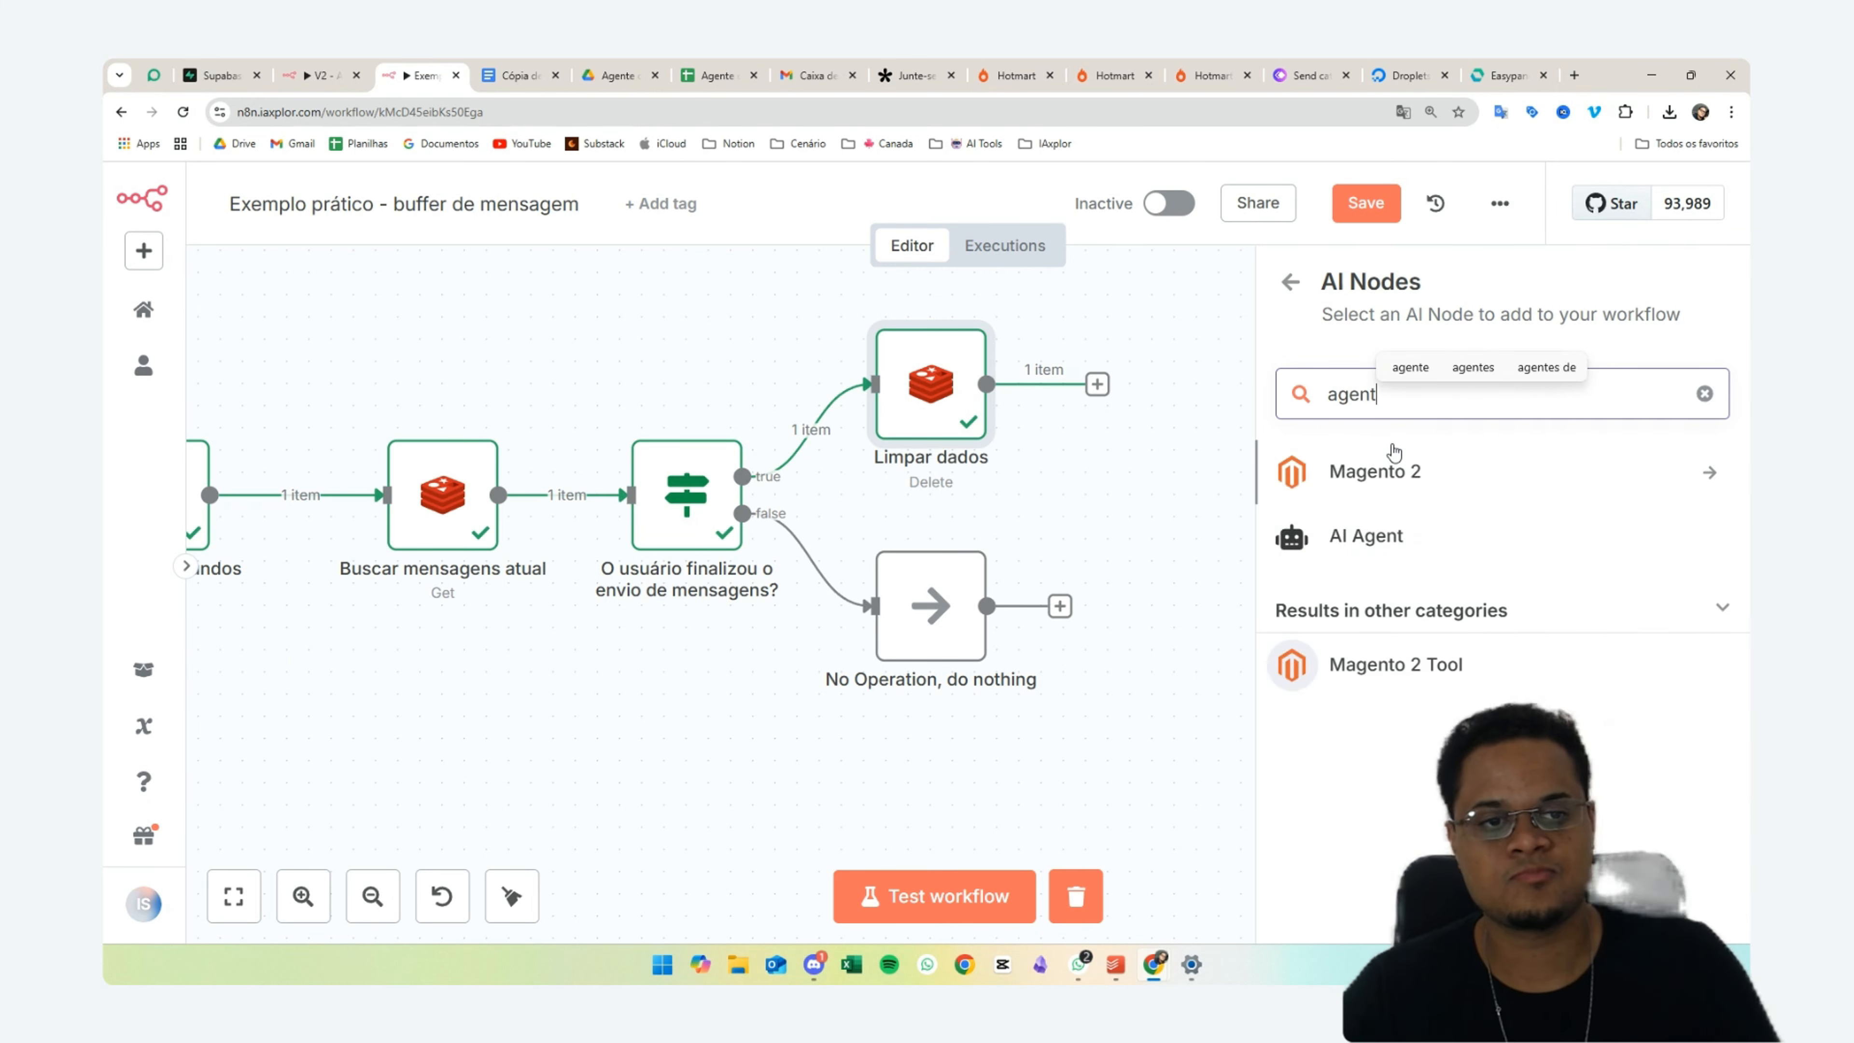
left_click(1414, 539)
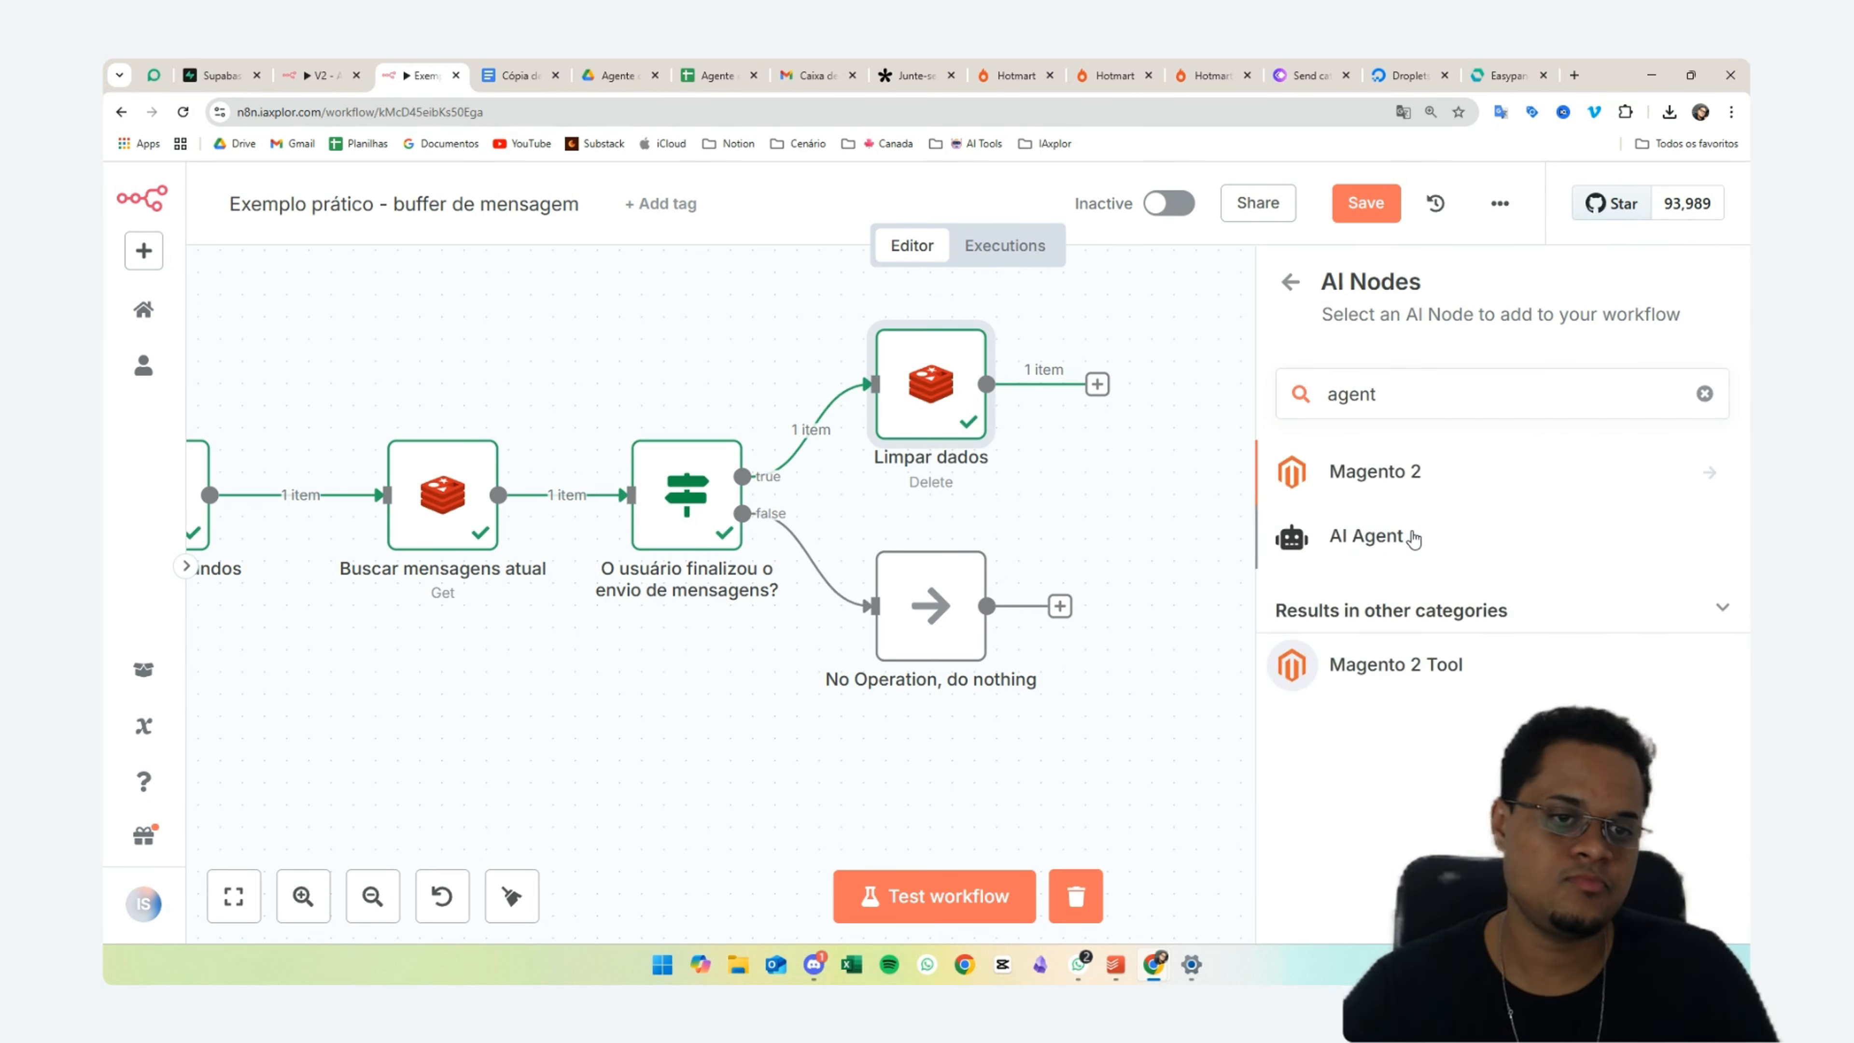
left_click(1414, 538)
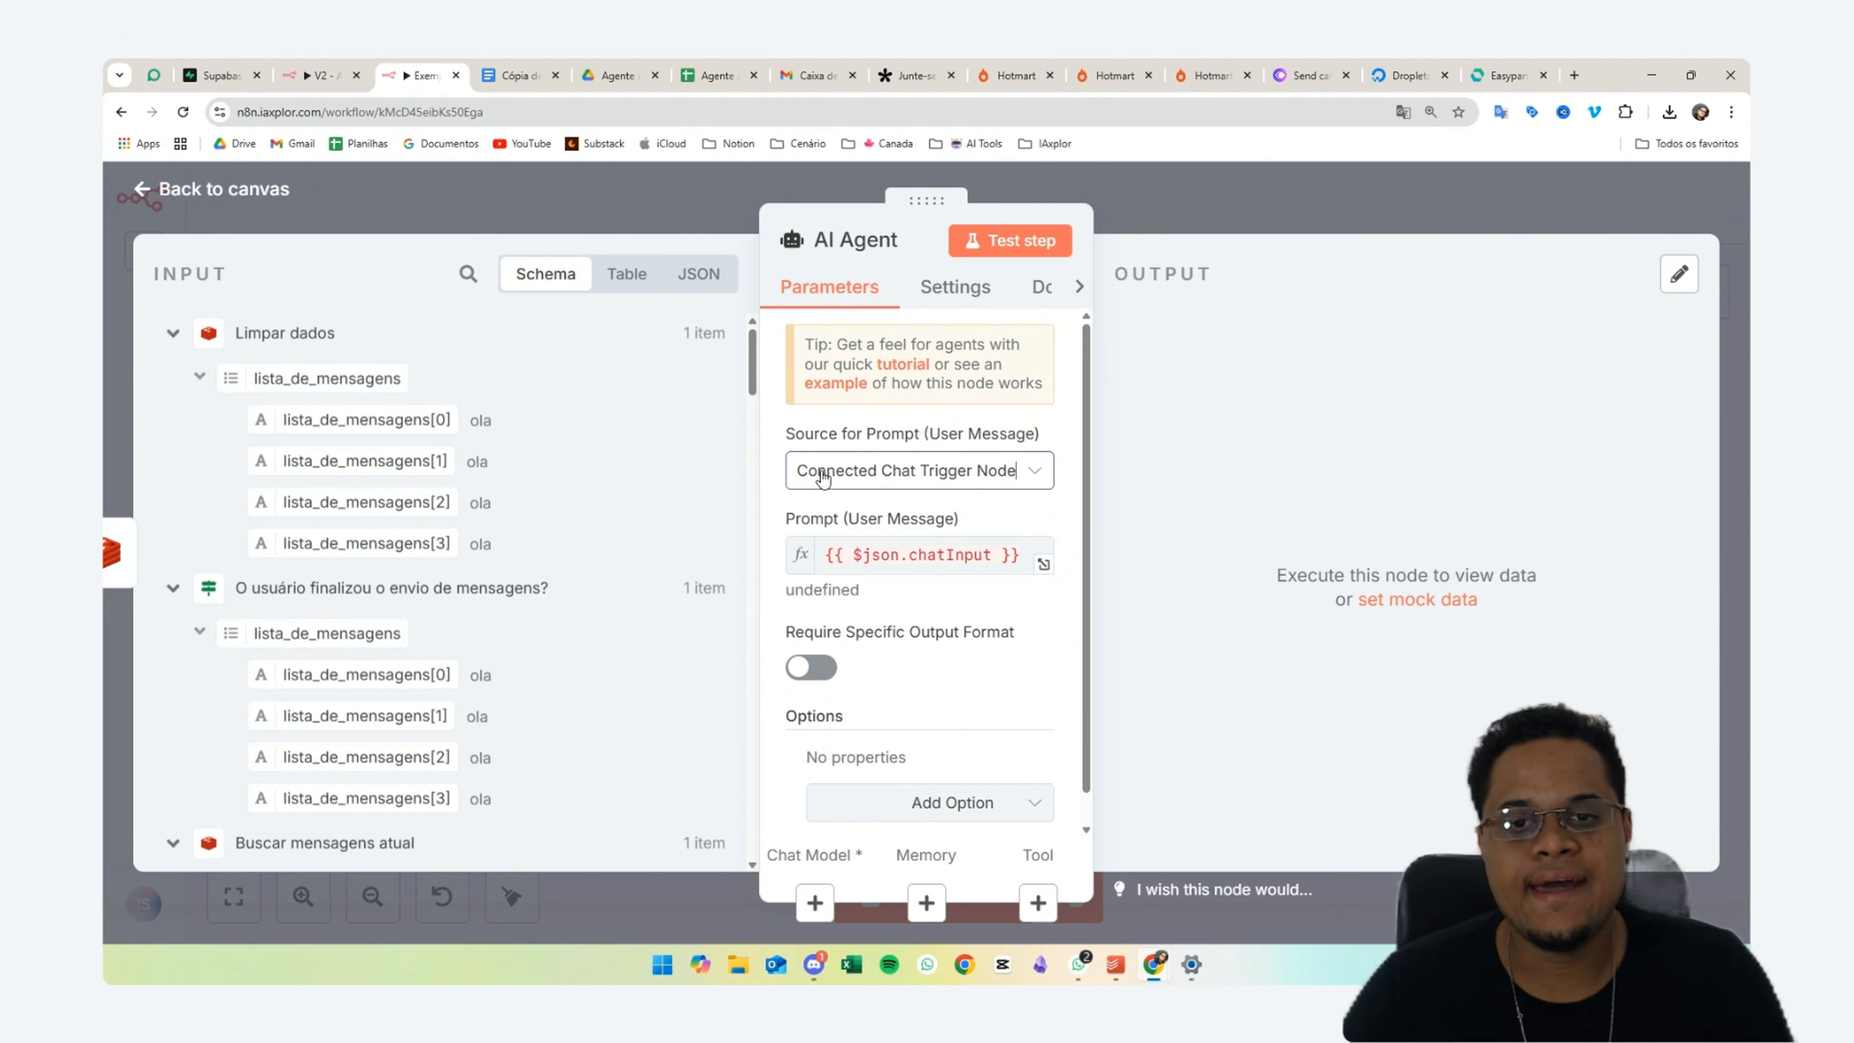
- Set the AI Agent's source for the user message prompt to "Define below"
left_click(840, 475)
left_click(877, 643)
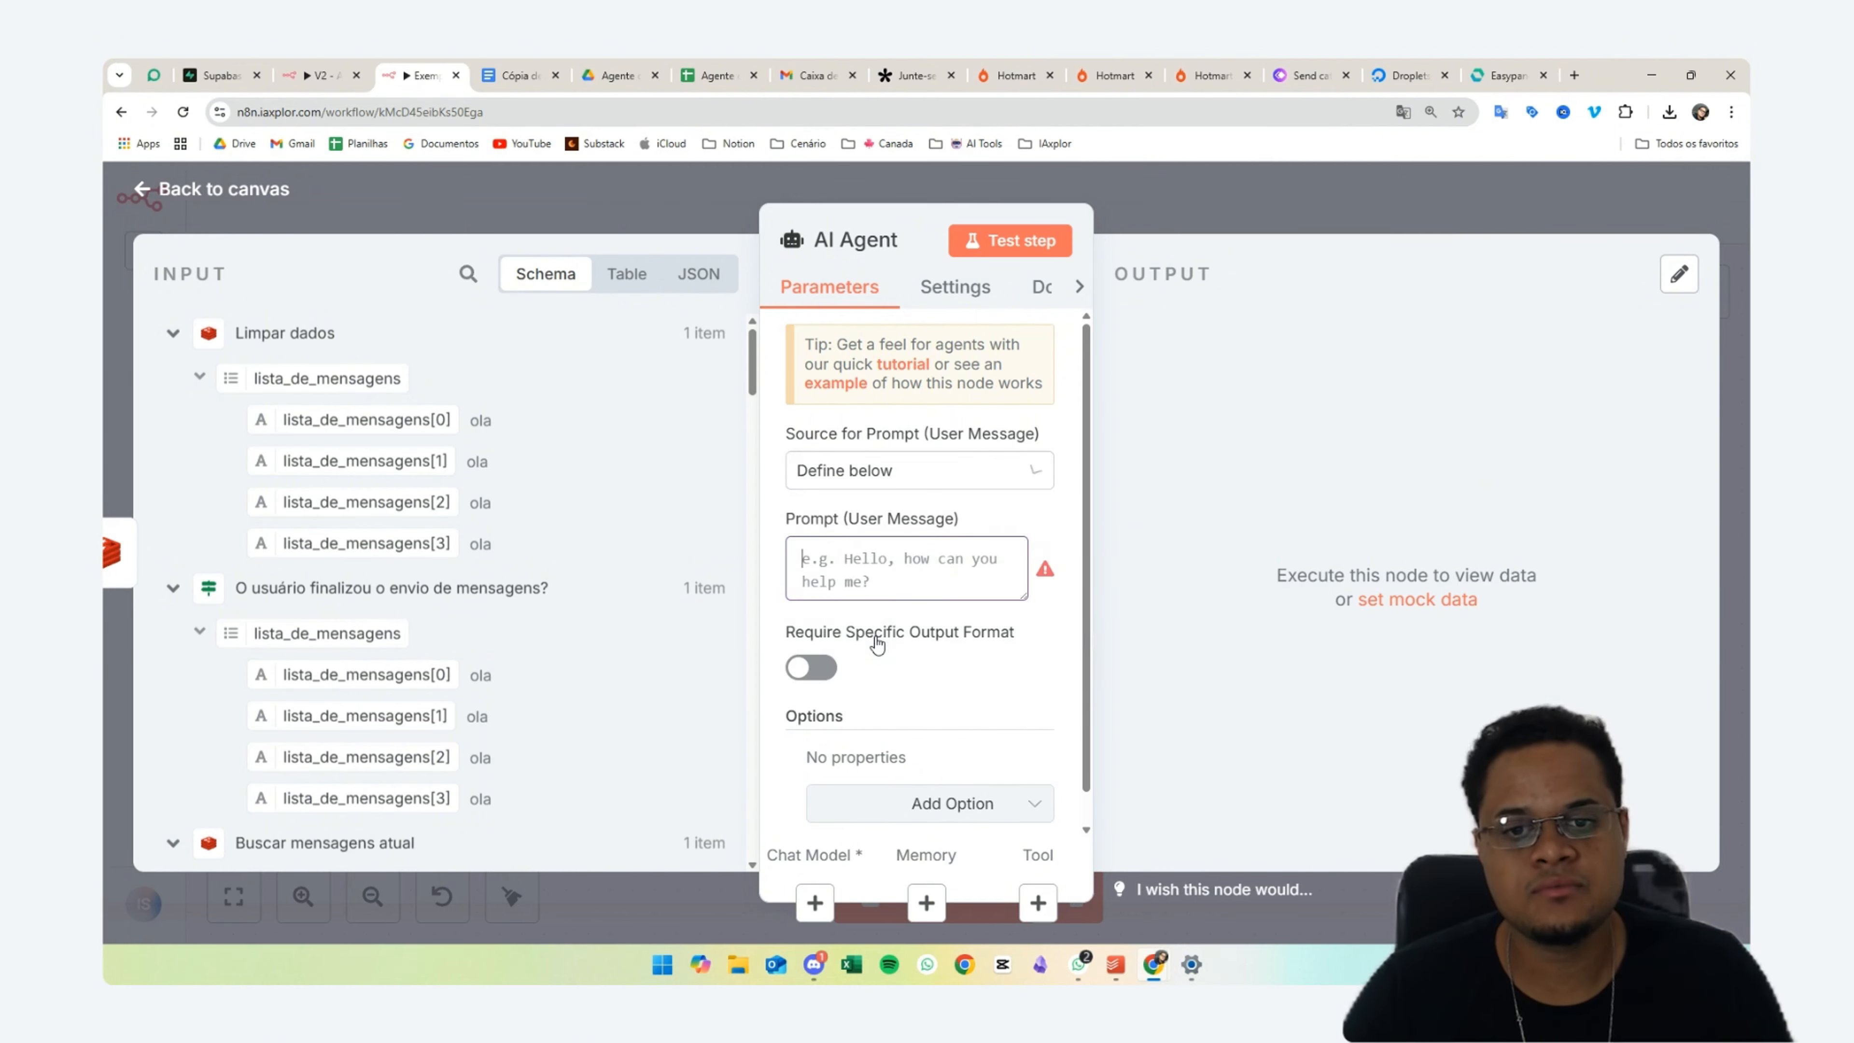
left_click(803, 473)
left_click(897, 498)
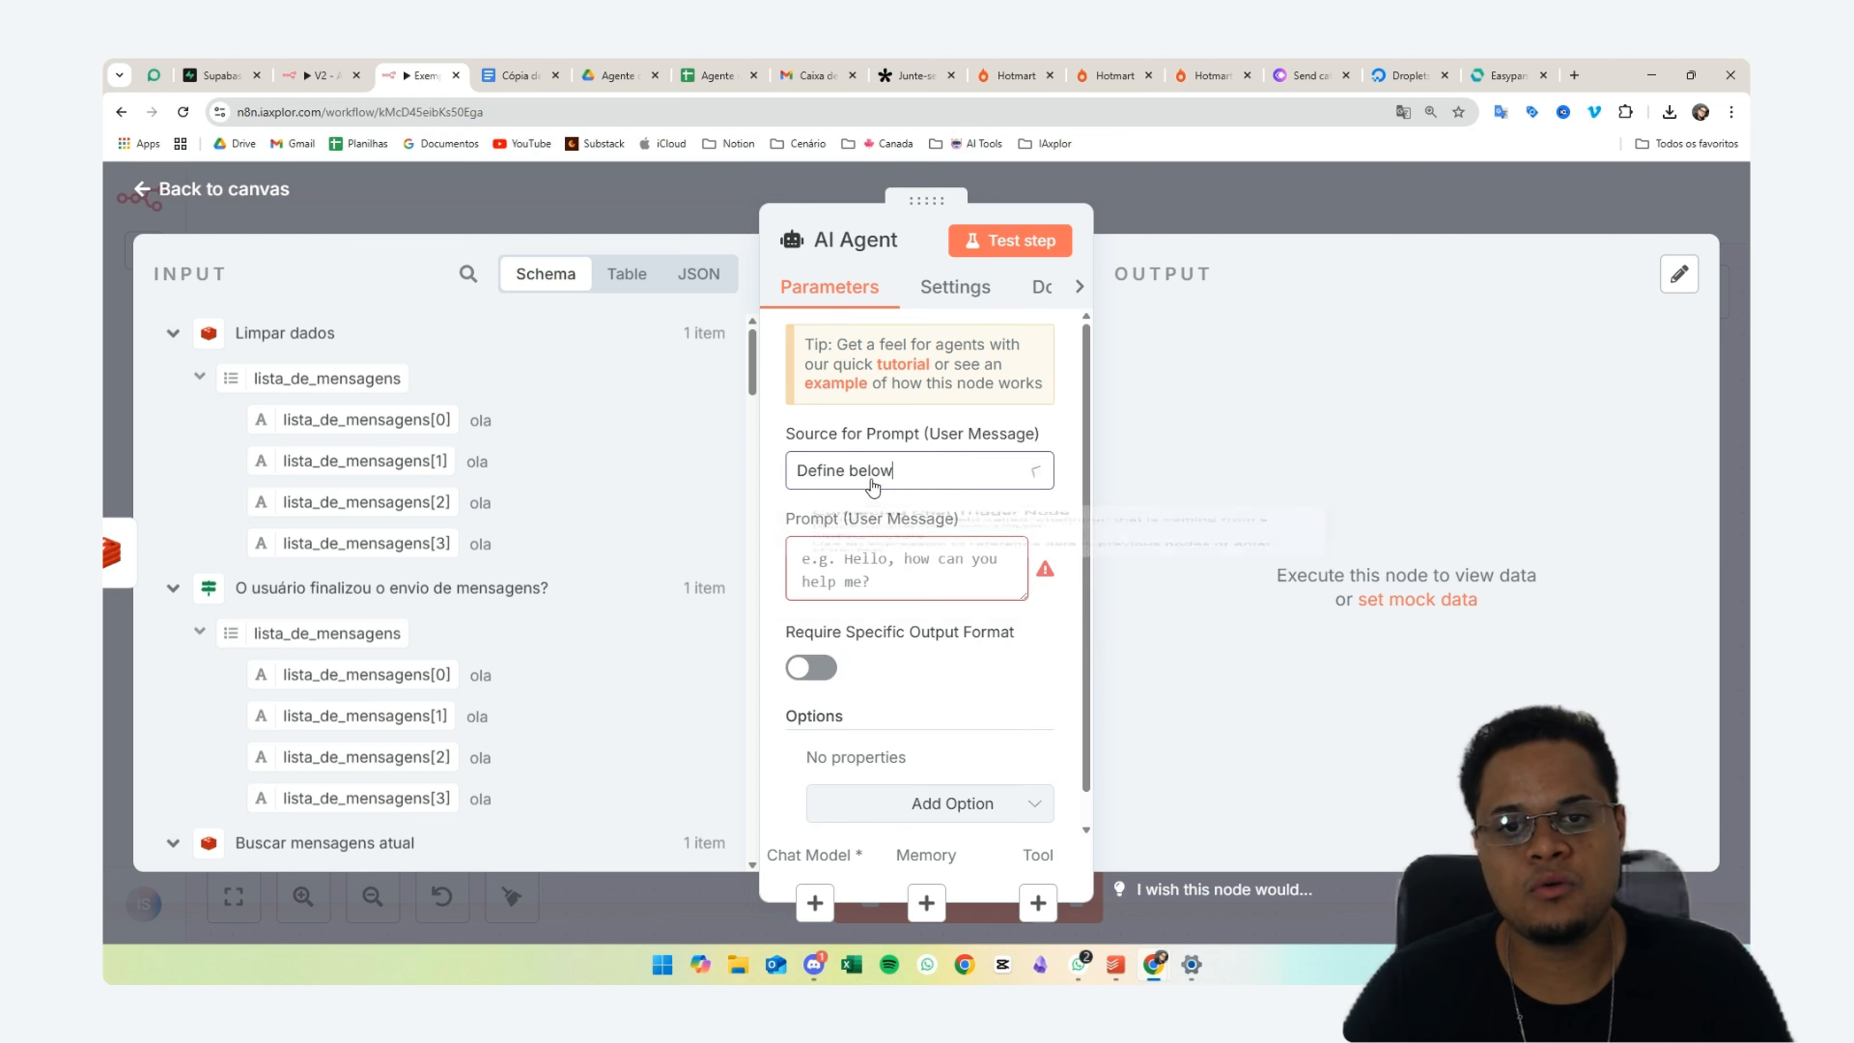
- Map lista_de_mensagens from "Limpar dados" into the AI Agent's user message prompt as {{ $json.lista_de_mensagens }}
left_click_drag(785, 518, 963, 520)
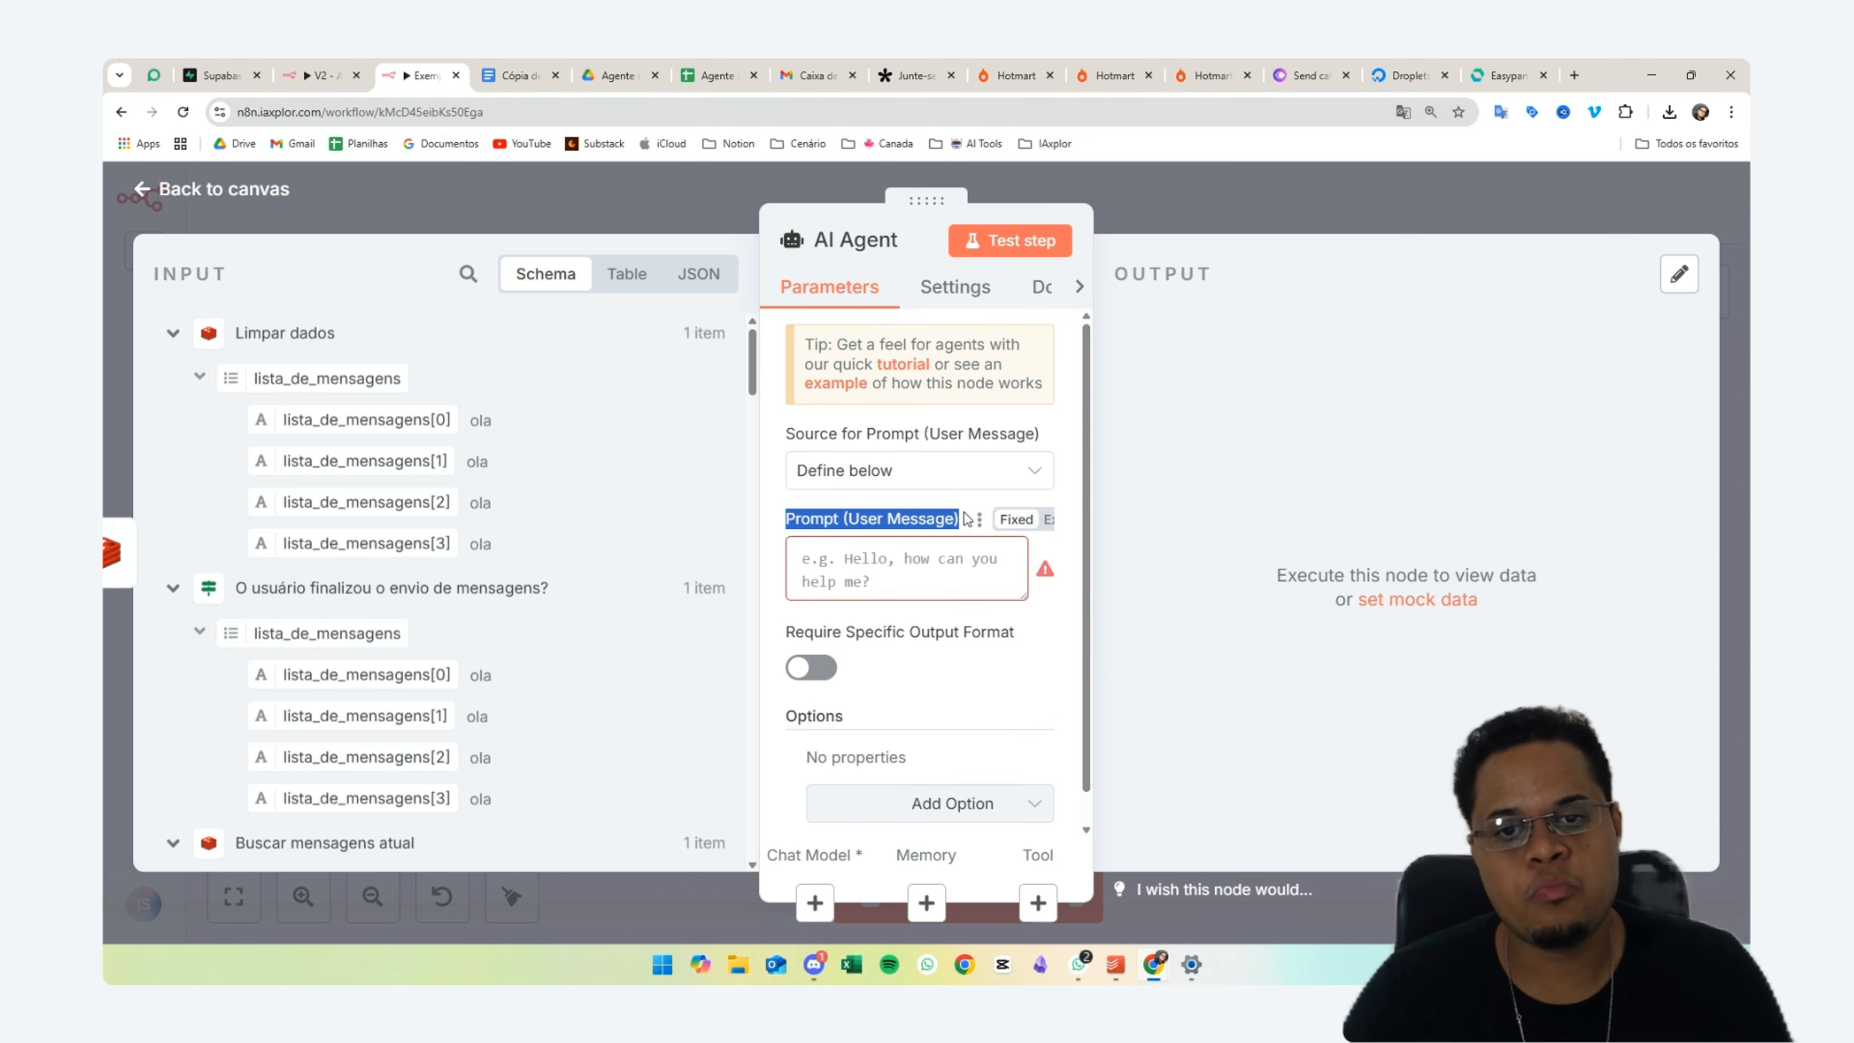
left_click(786, 557)
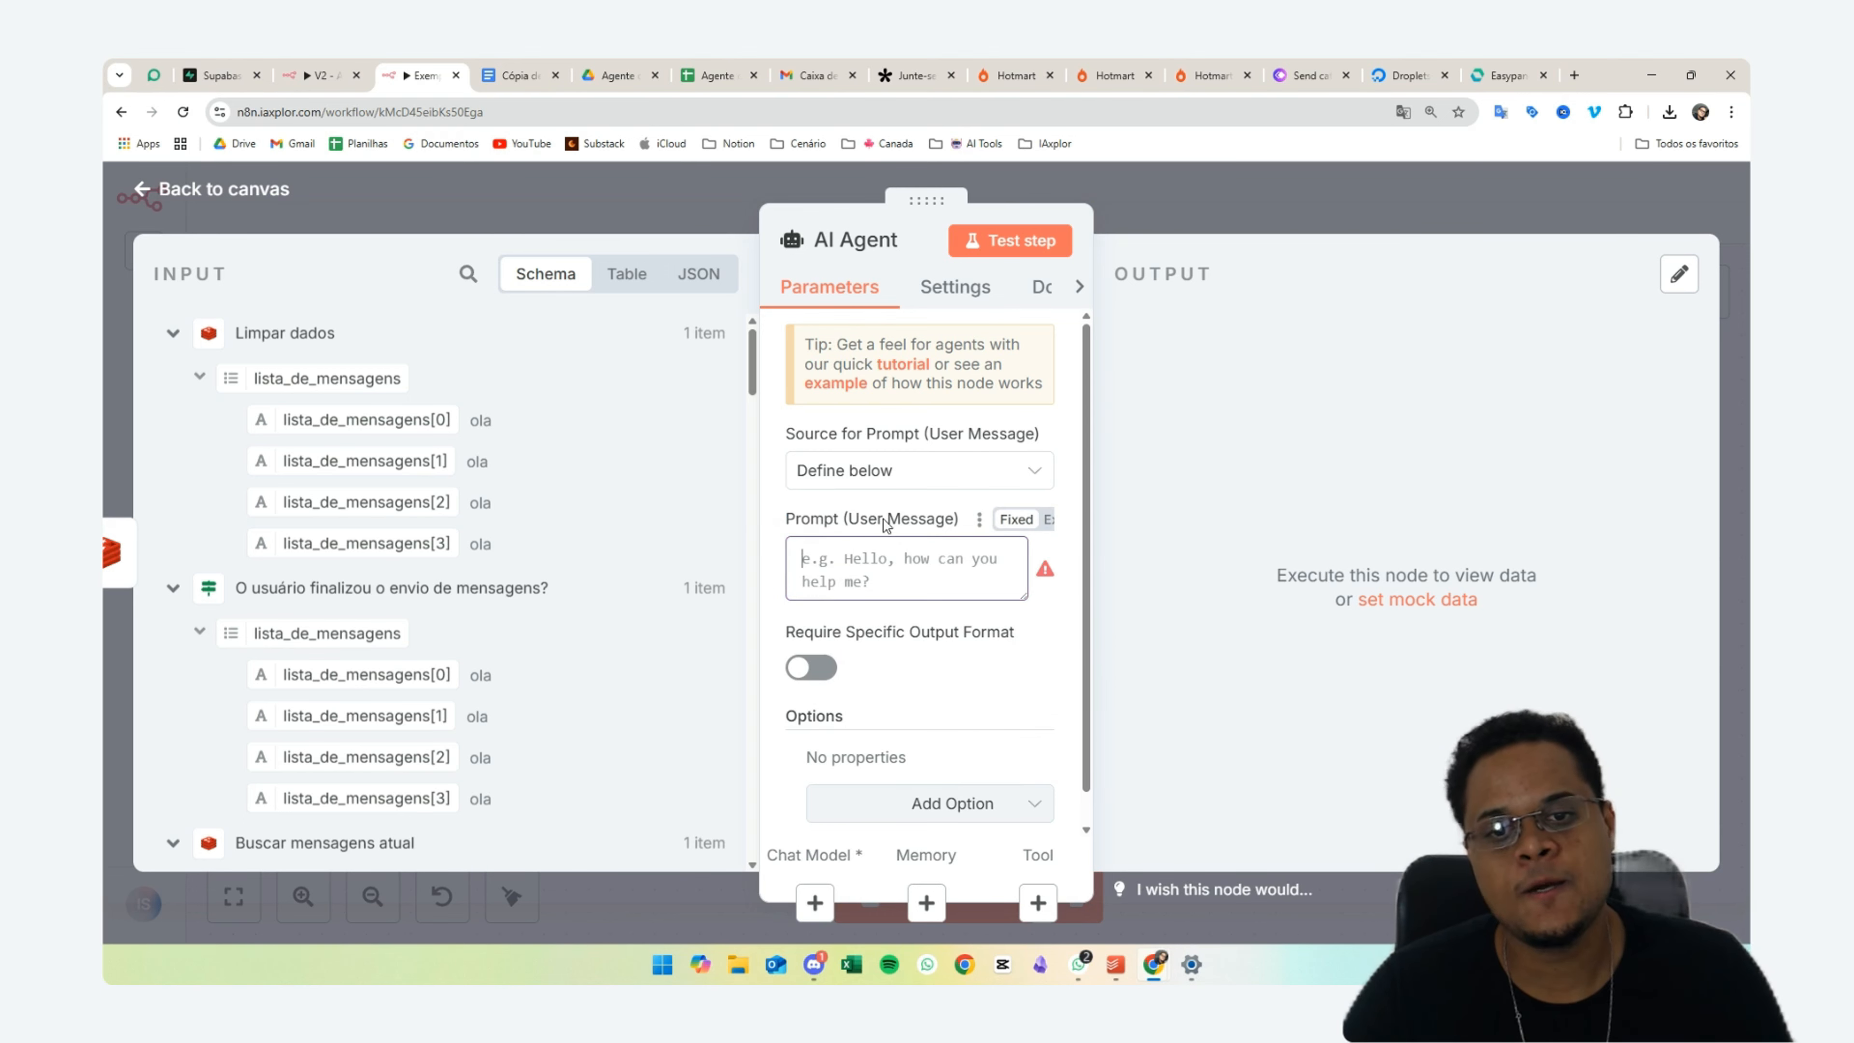
mouse_move(858, 522)
left_mouse_down()
mouse_move(949, 521)
mouse_move(849, 530)
left_mouse_up()
left_click(851, 559)
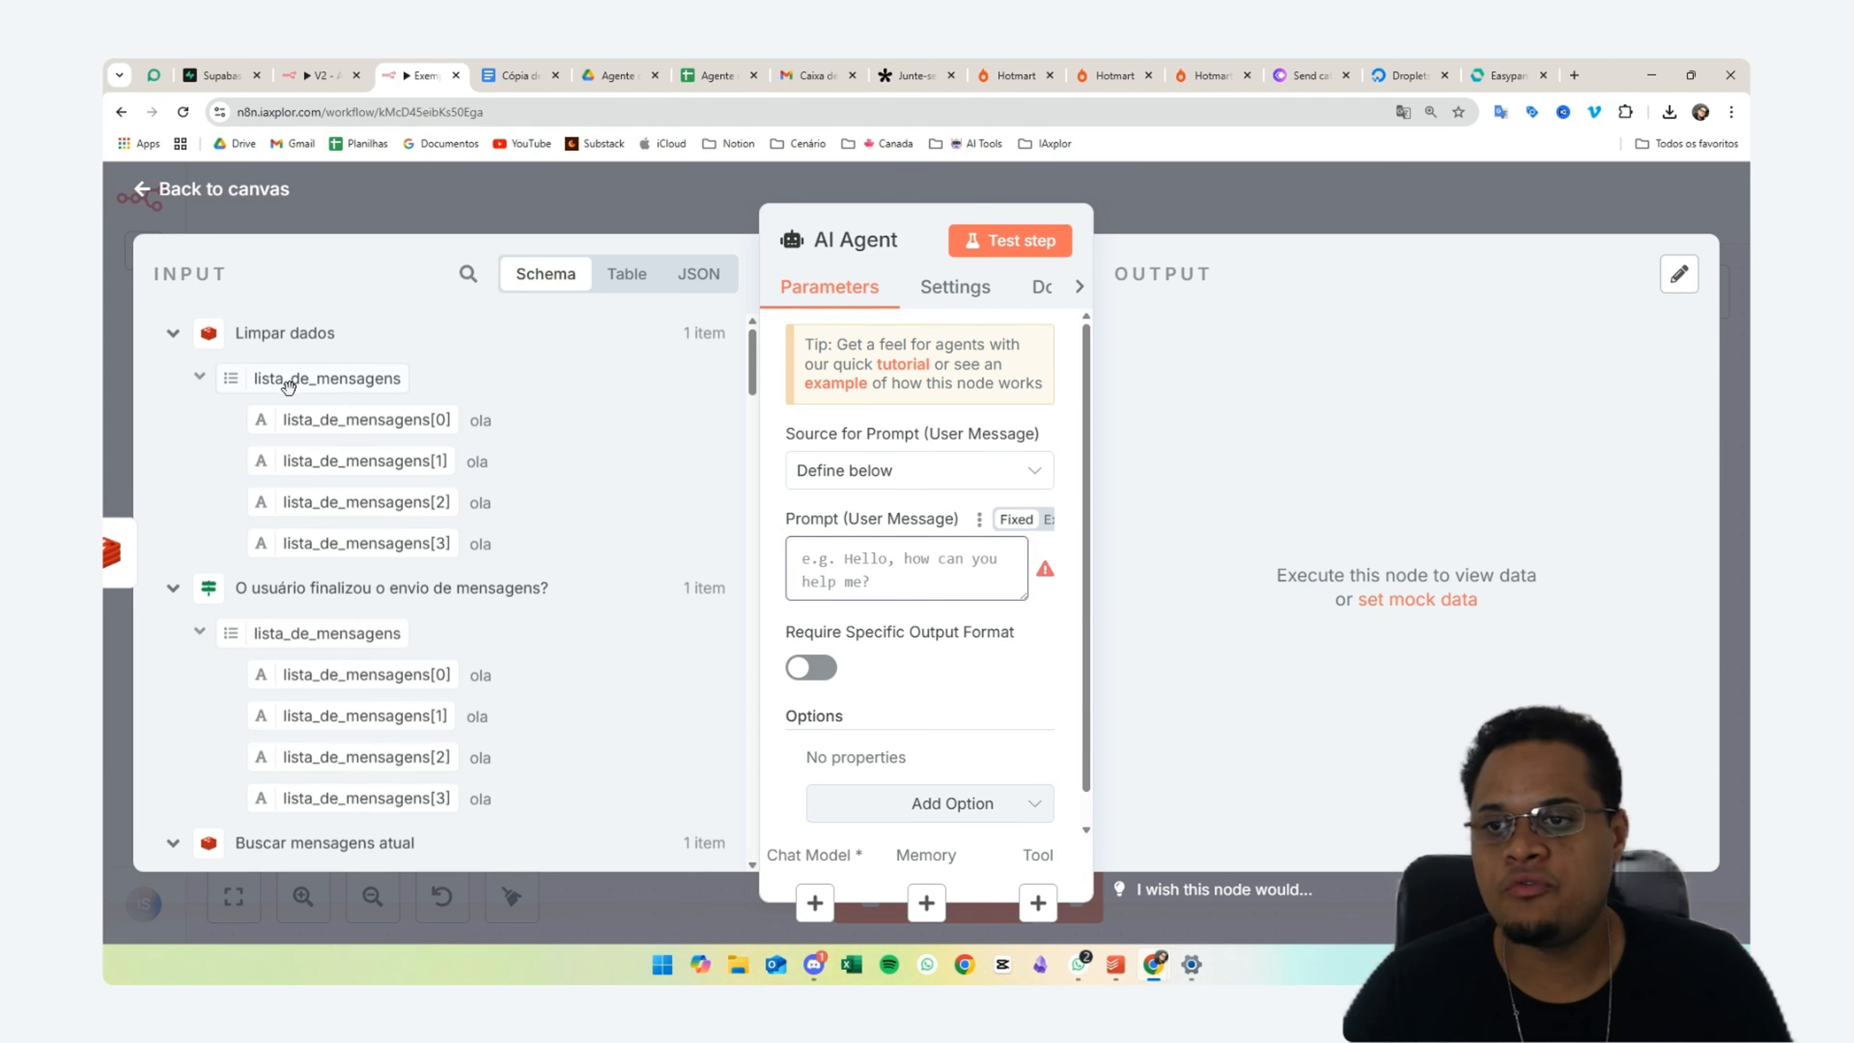
left_click_drag(352, 375, 847, 566)
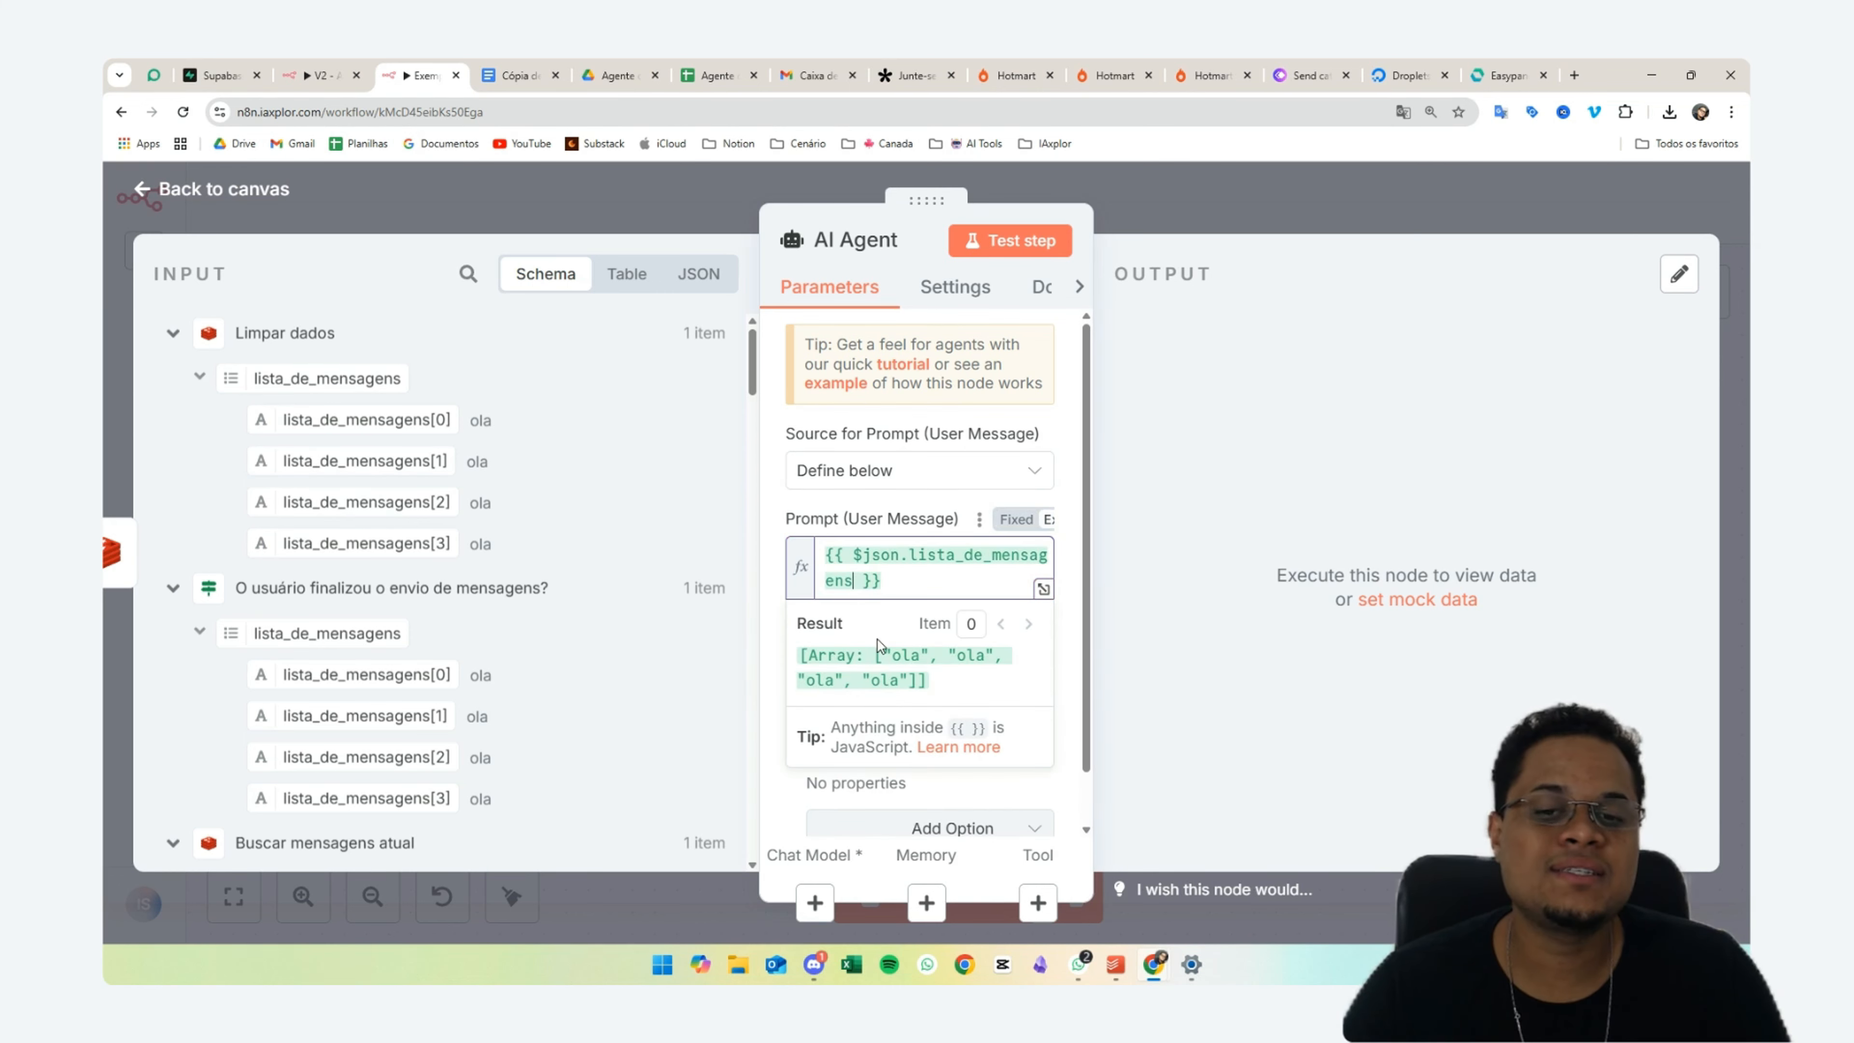
left_click_drag(974, 679, 798, 652)
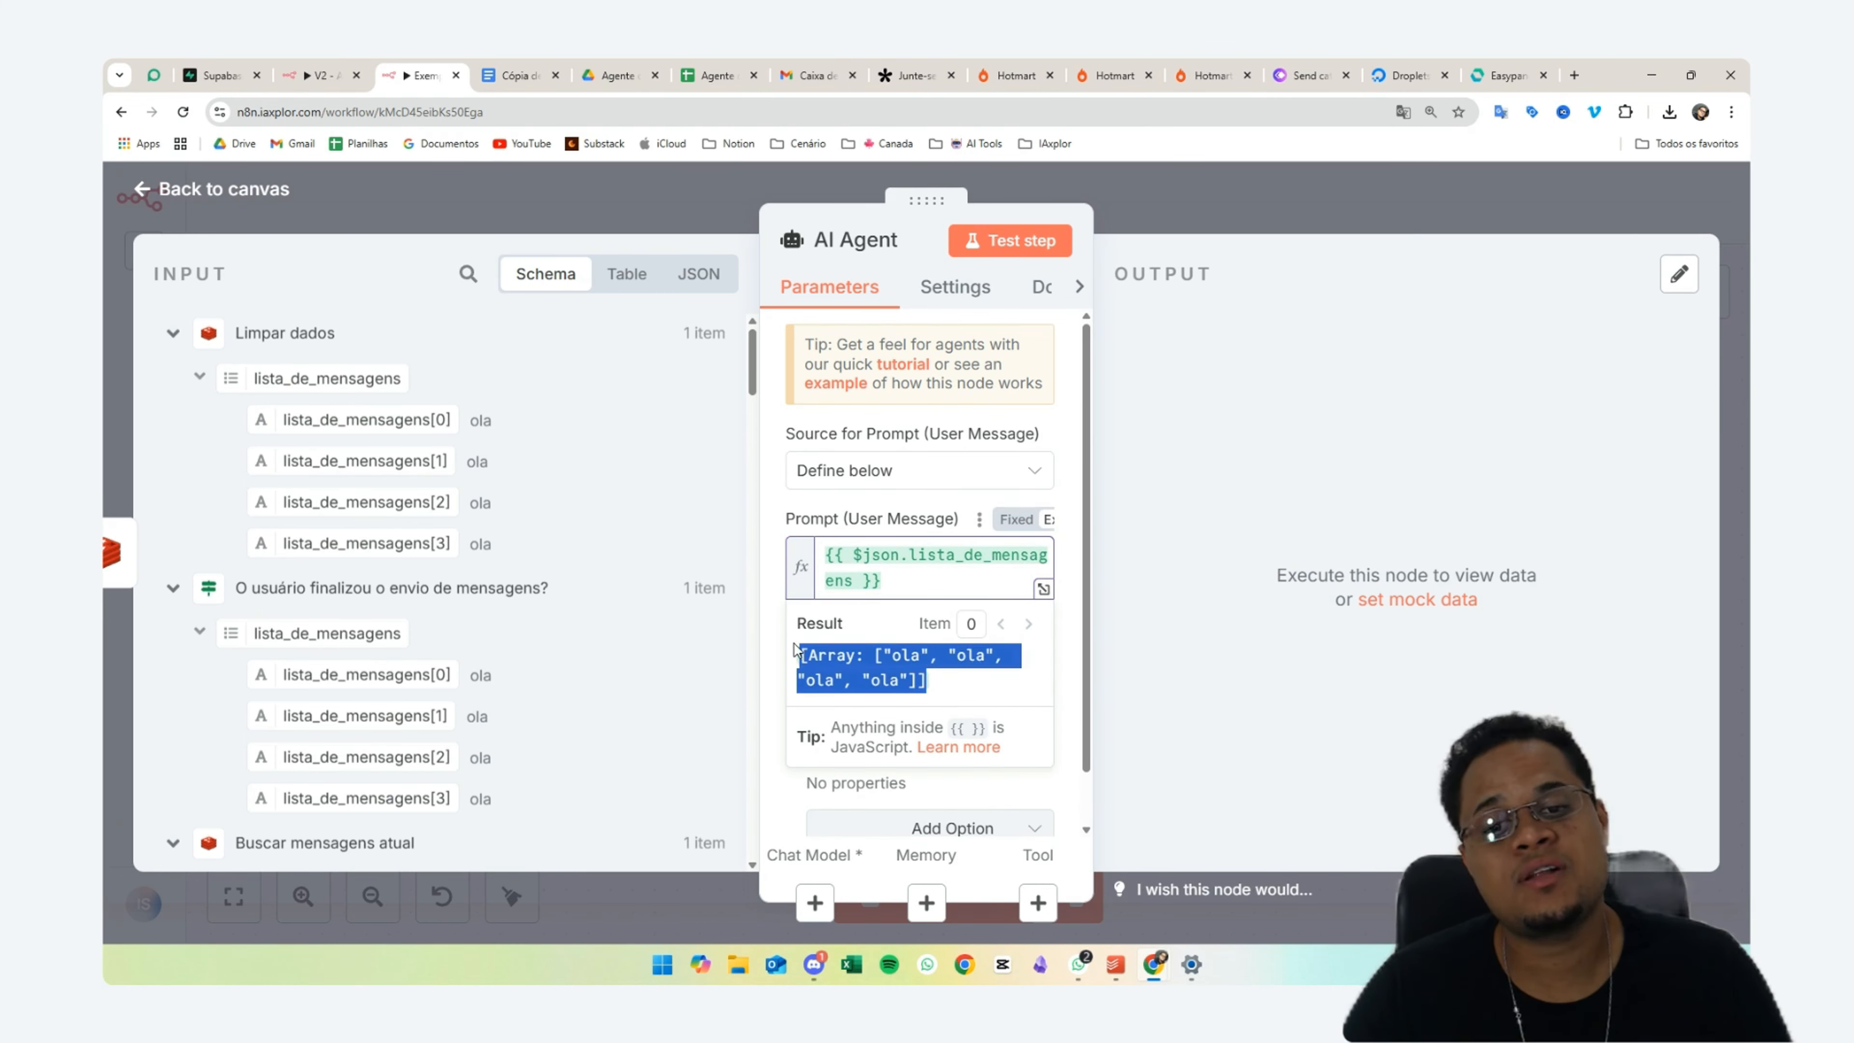
left_click(783, 566)
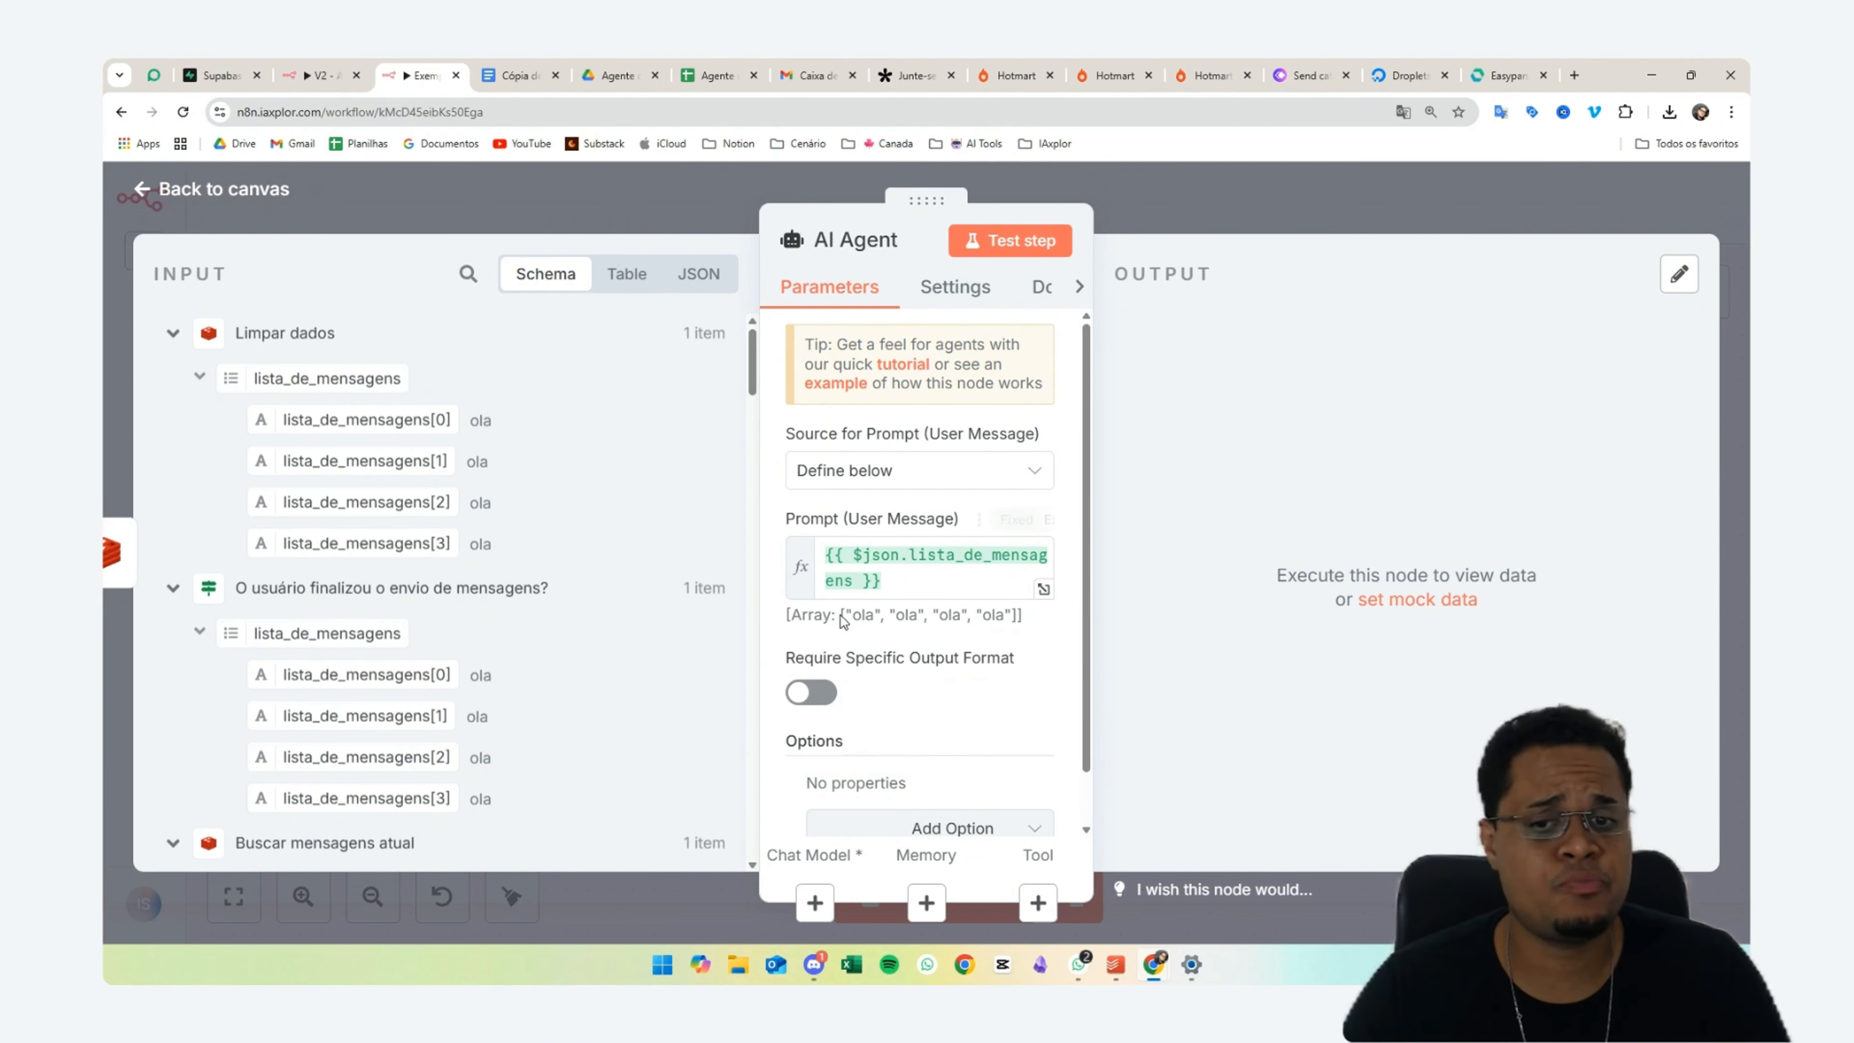
left_click(918, 578)
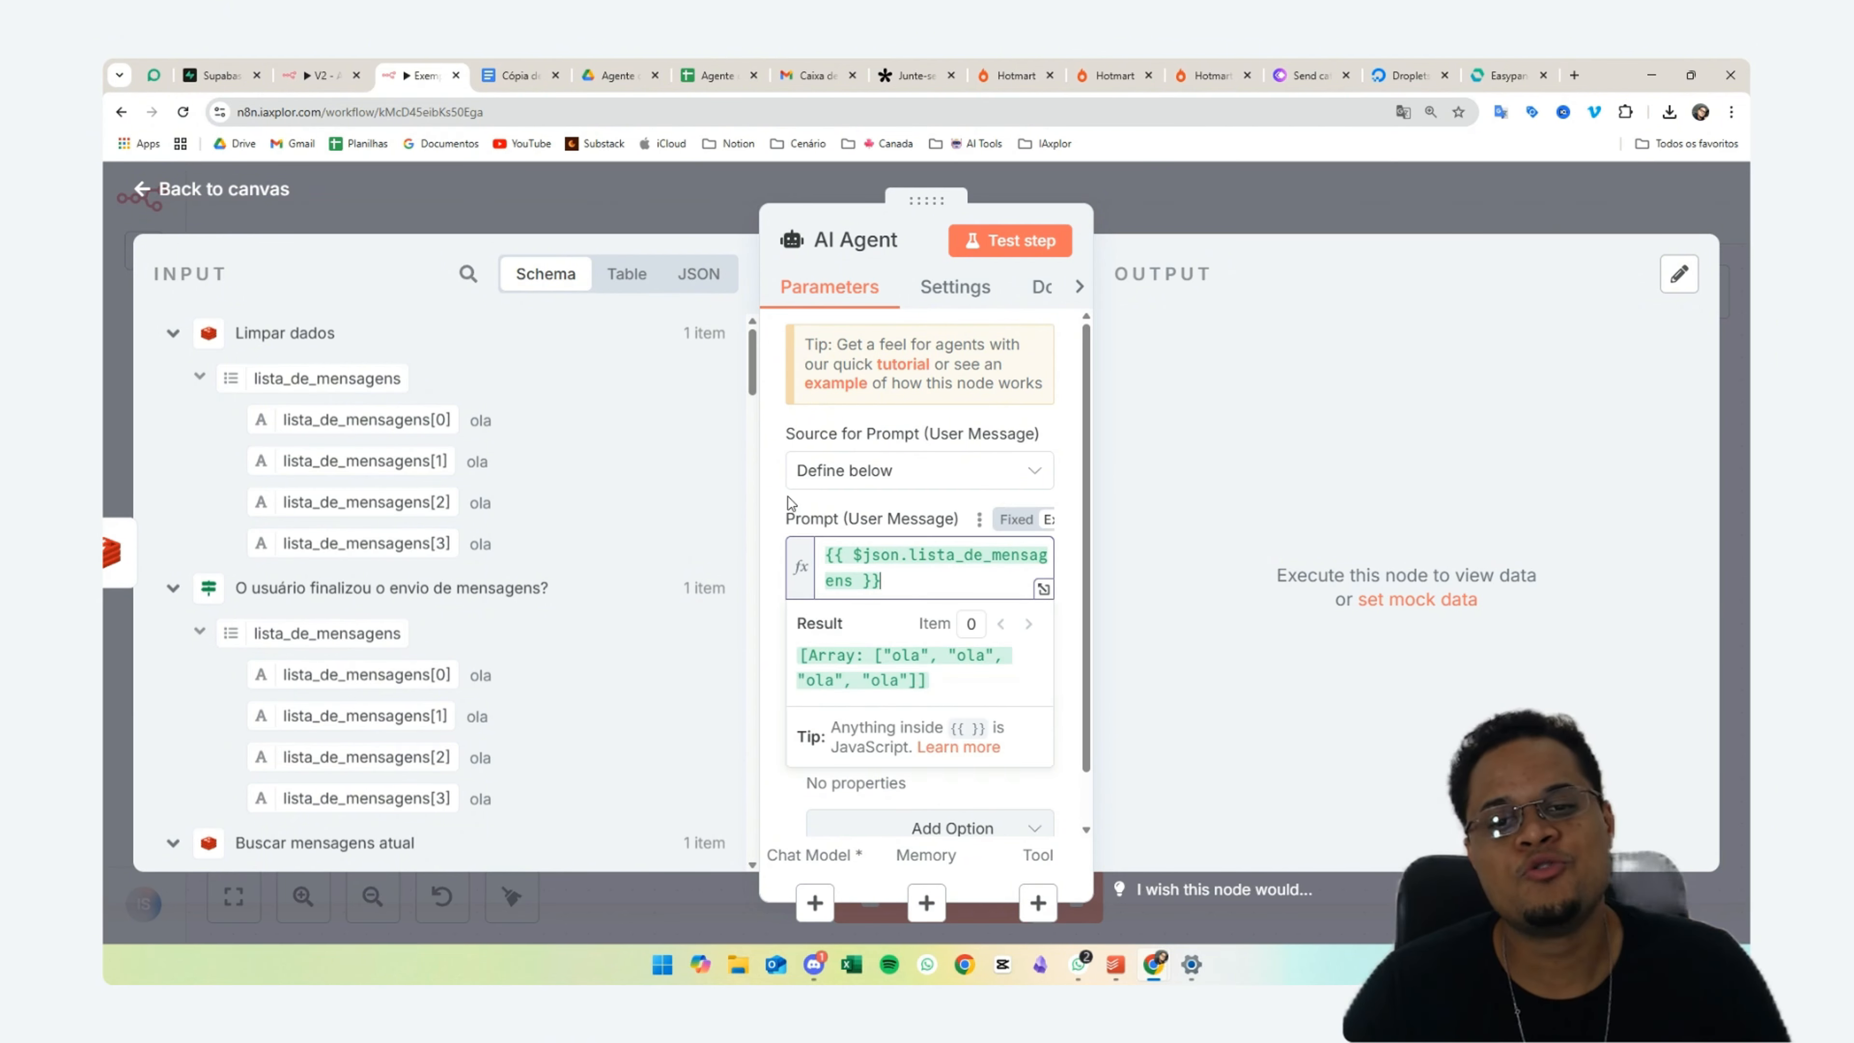
left_click(790, 503)
left_click(878, 584)
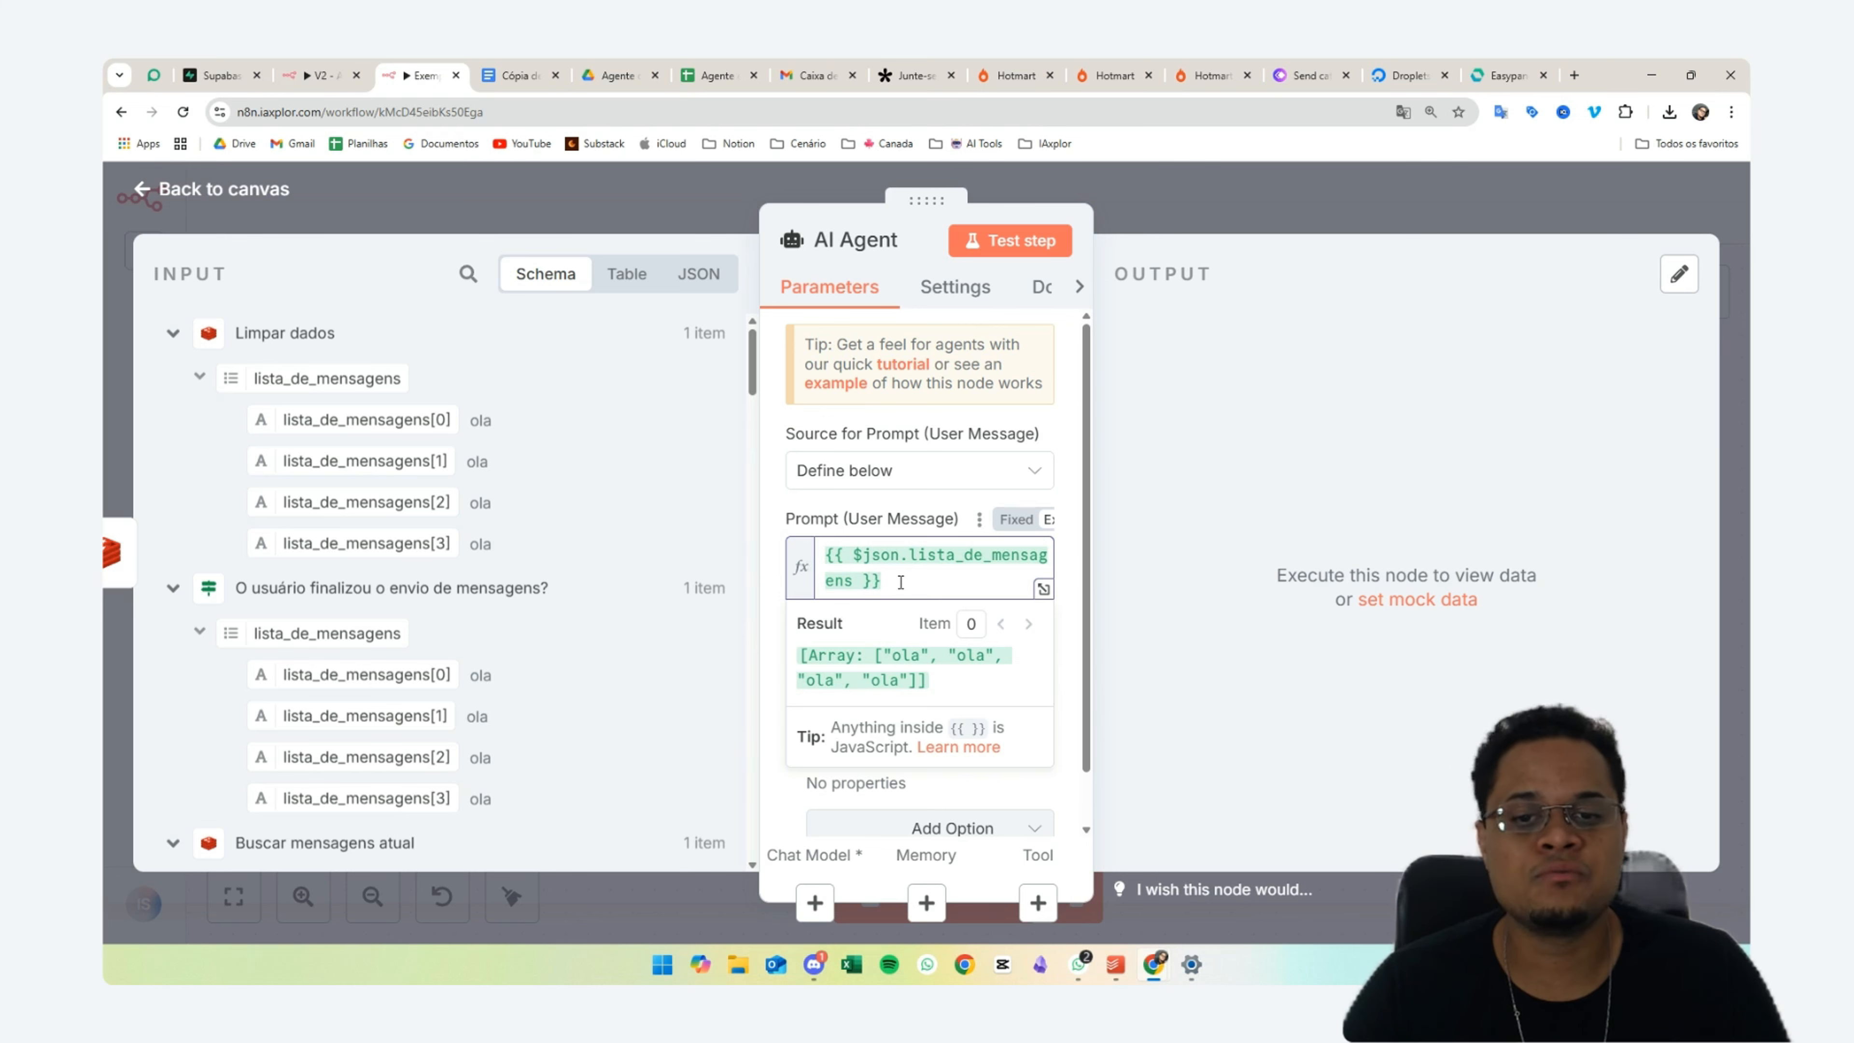
- Append .join() to lista_de_mensagens in the AI Agent's user message prompt and widen the parameters area
left_click(852, 577)
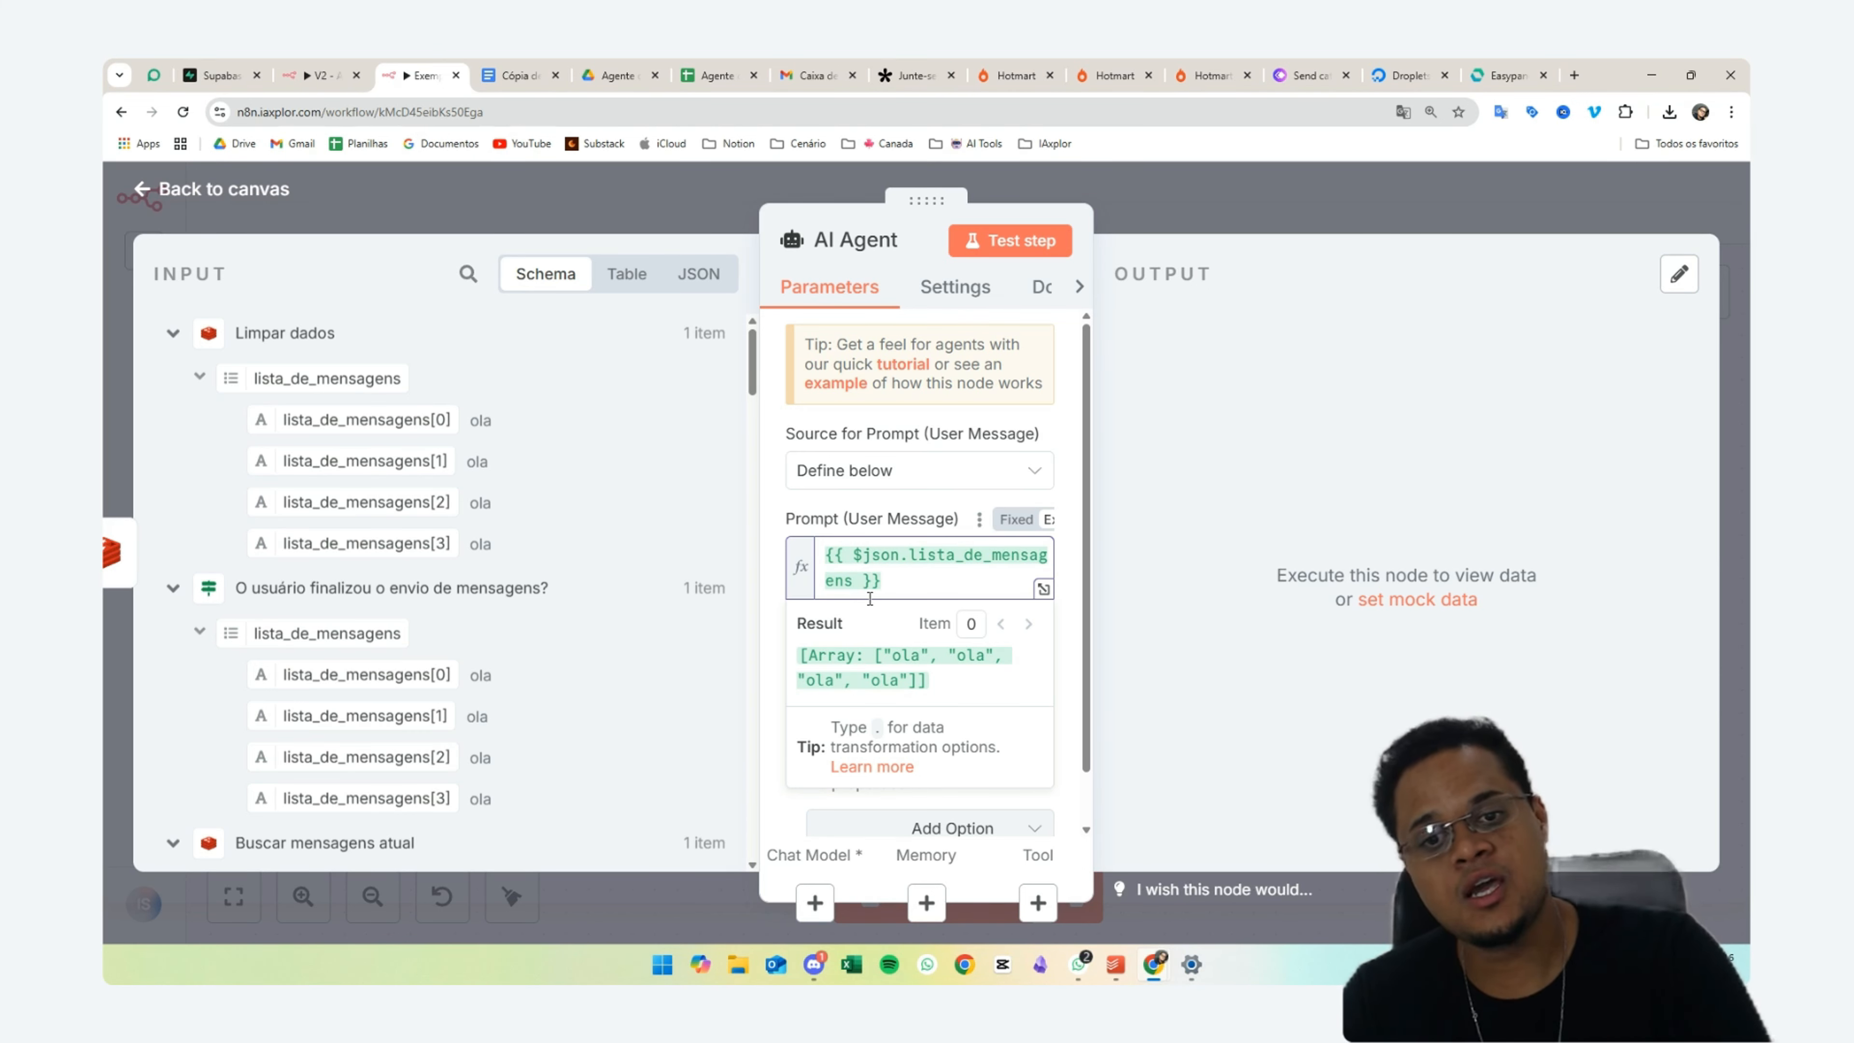
type(".")
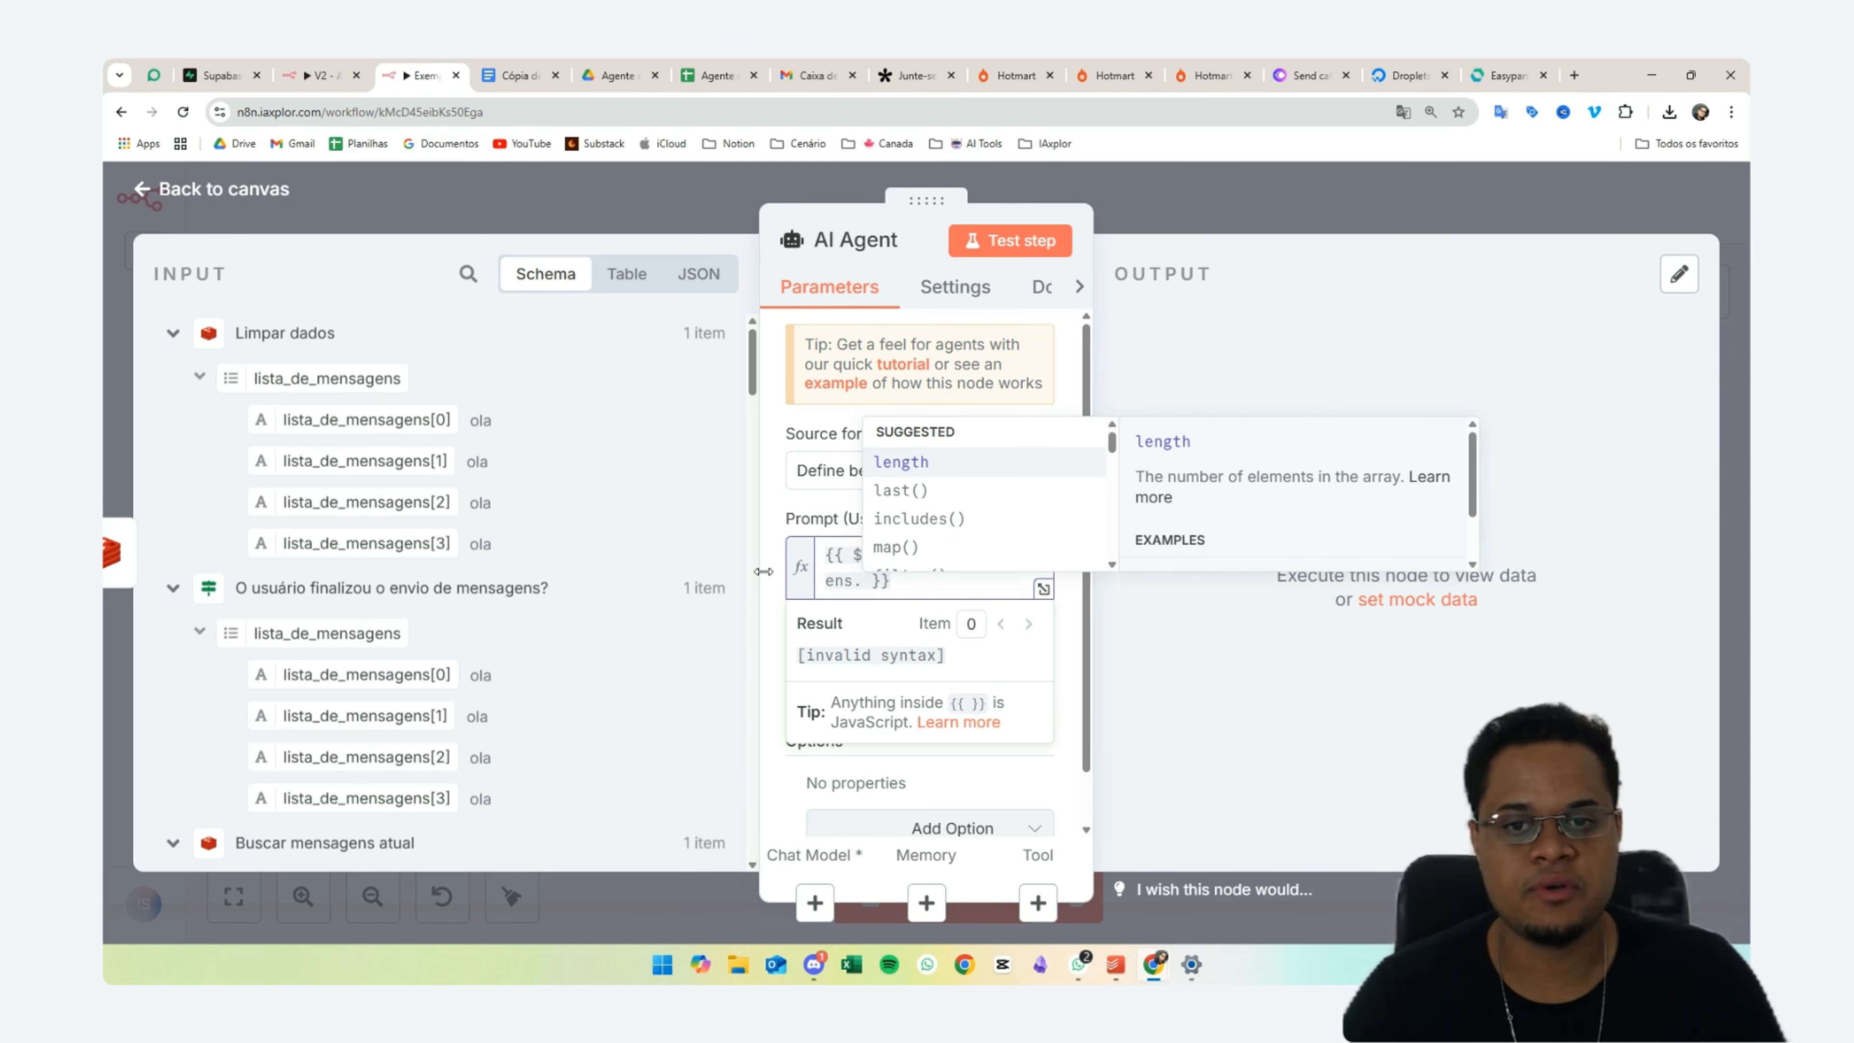
left_click(791, 530)
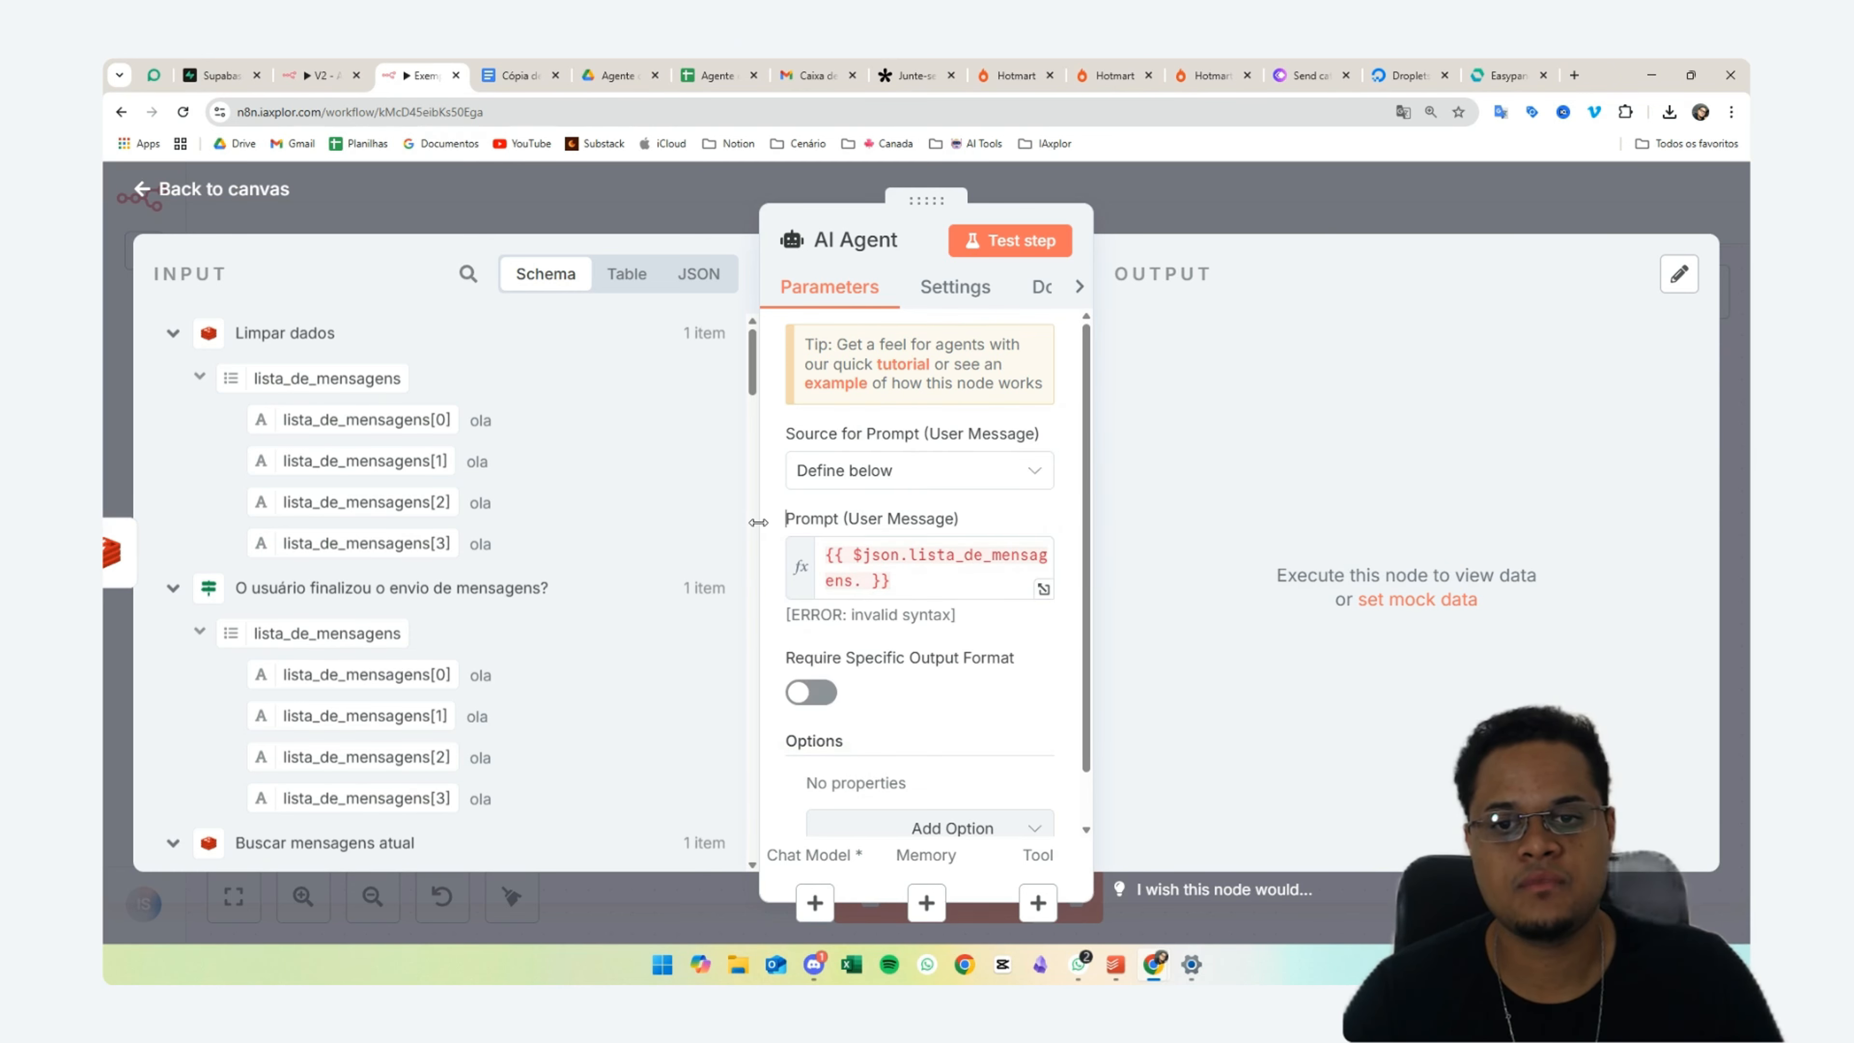
left_click_drag(759, 521, 526, 521)
key("ctrl+plus")
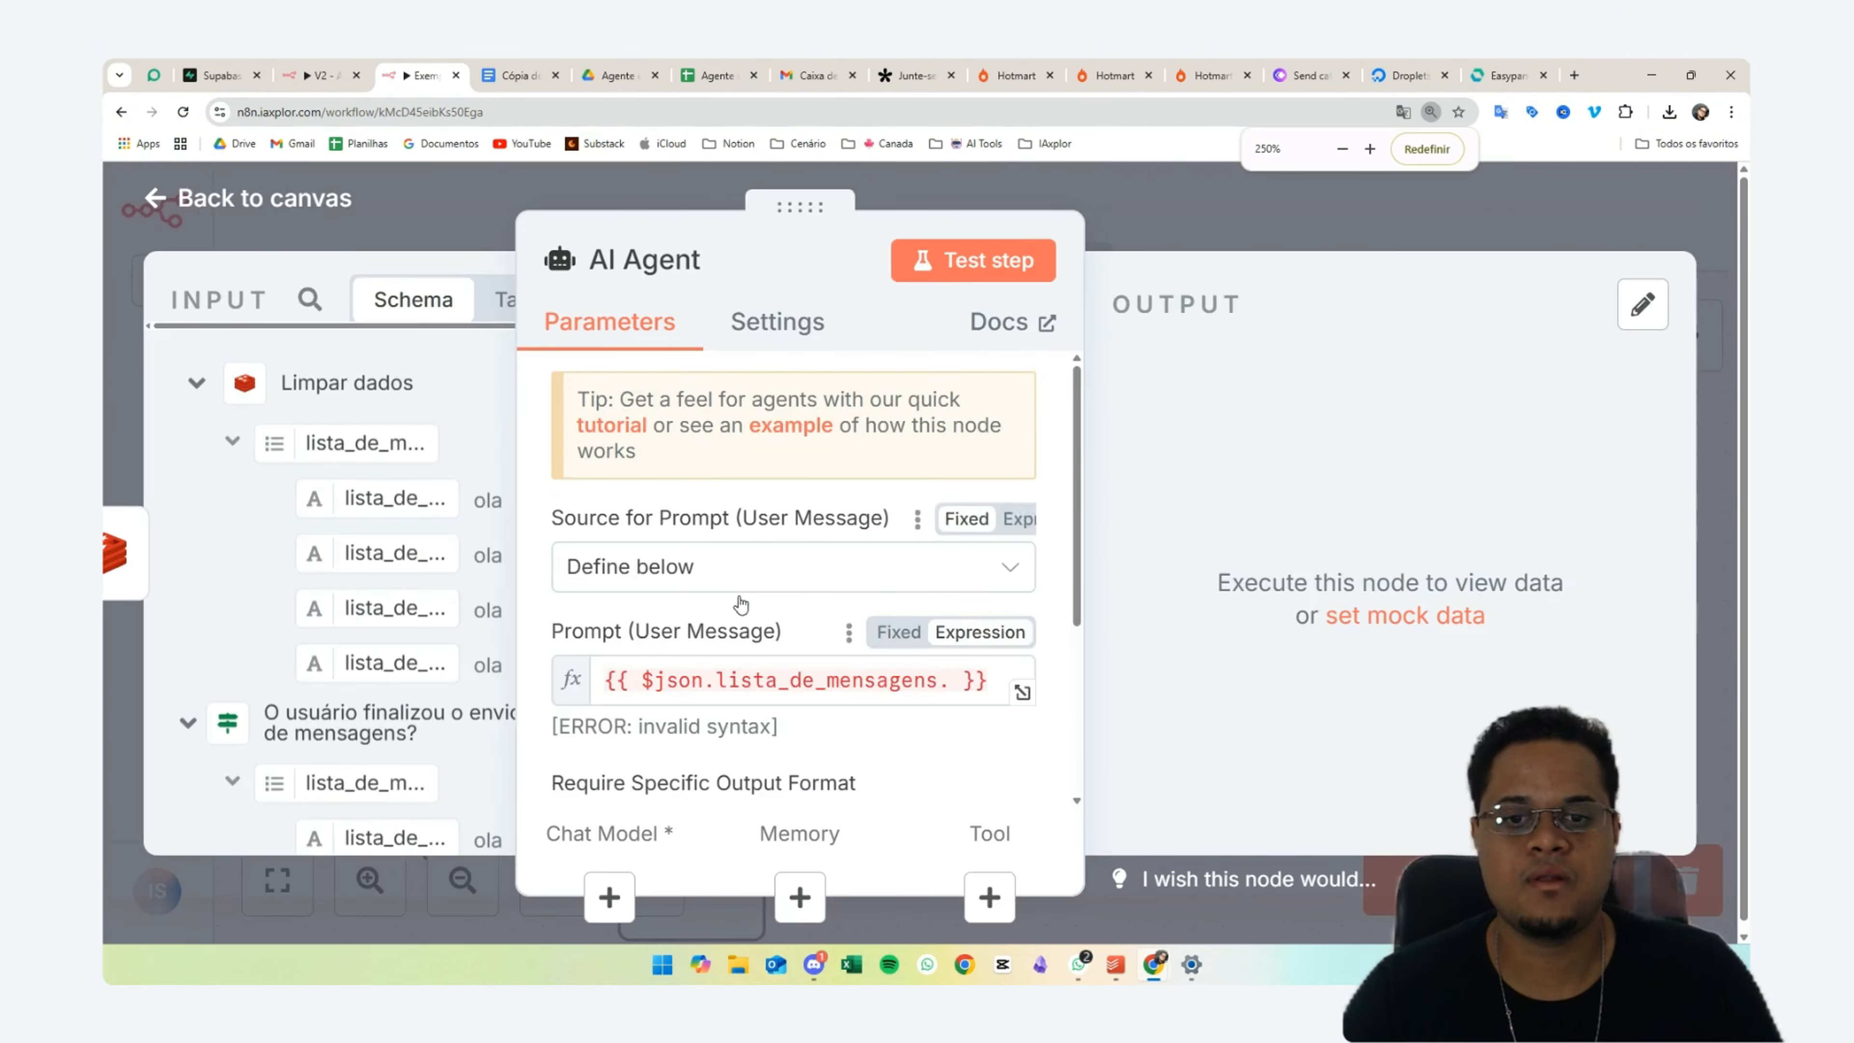
key("ctrl+minus")
key("ctrl+minus")
key("ctrl+plus")
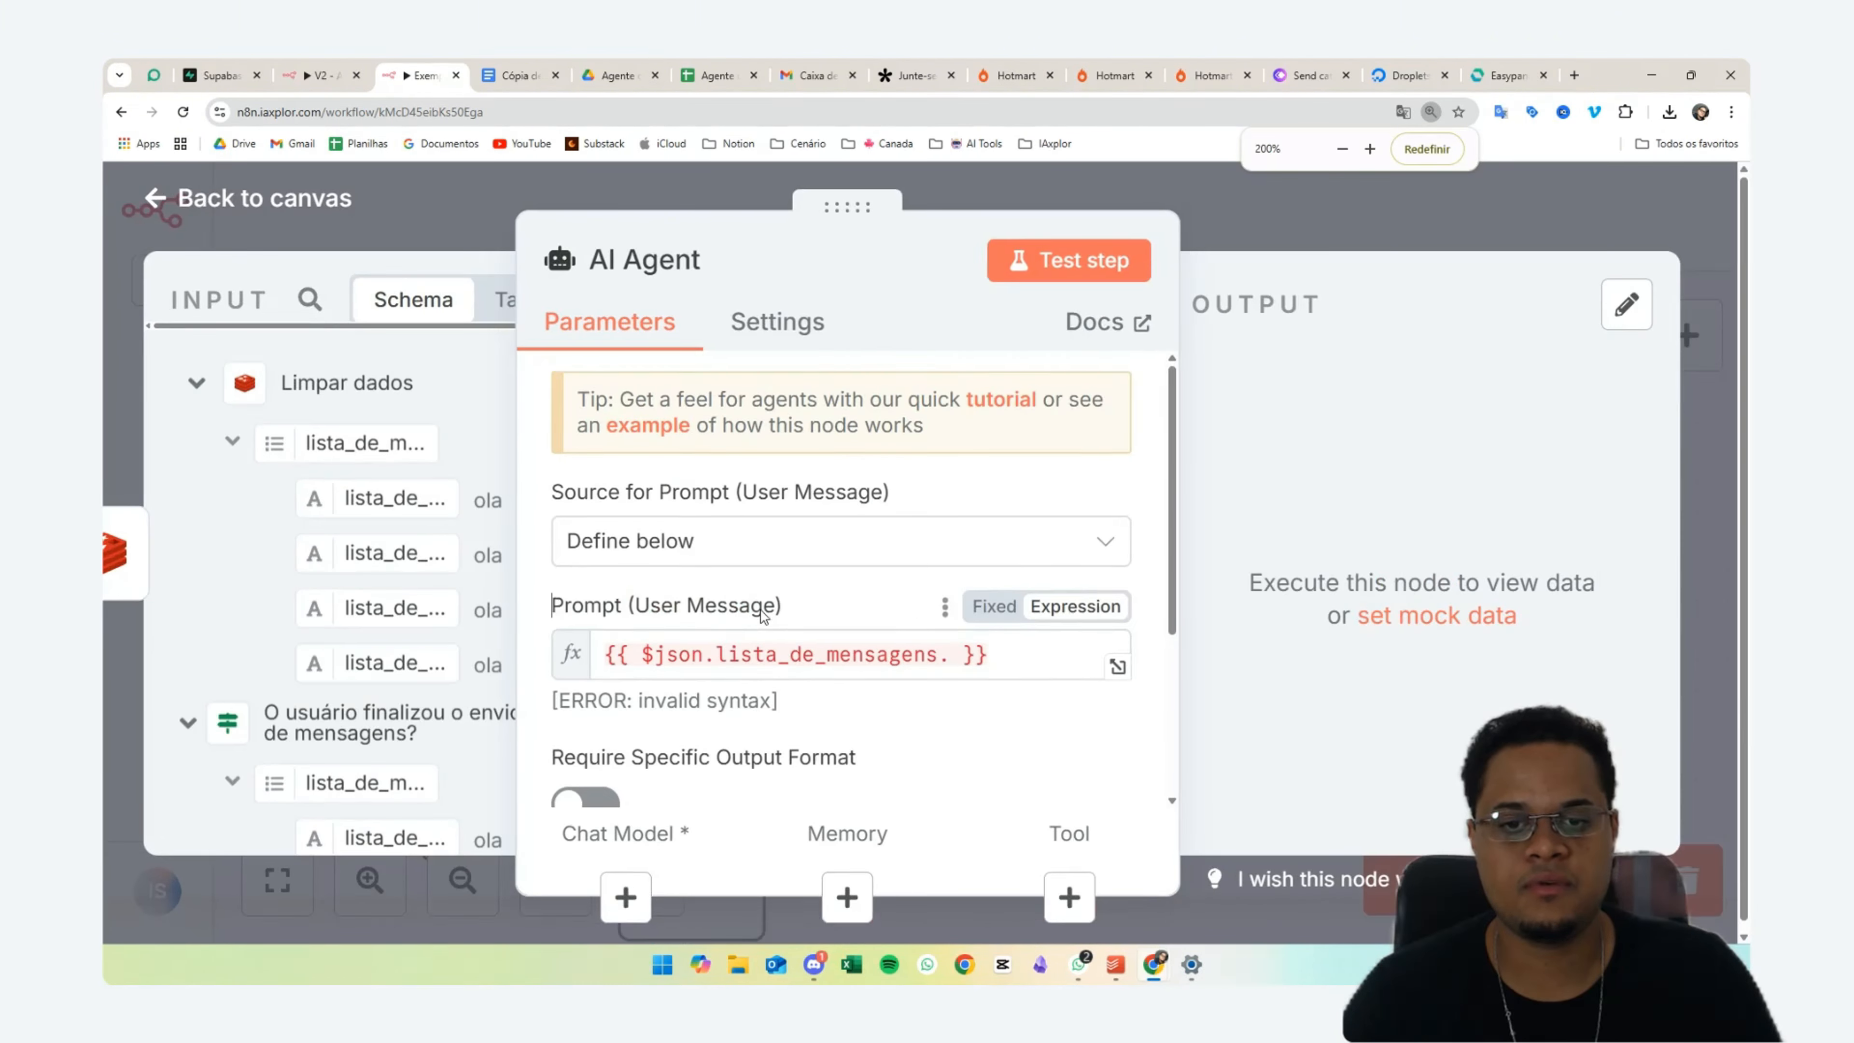
left_click(949, 666)
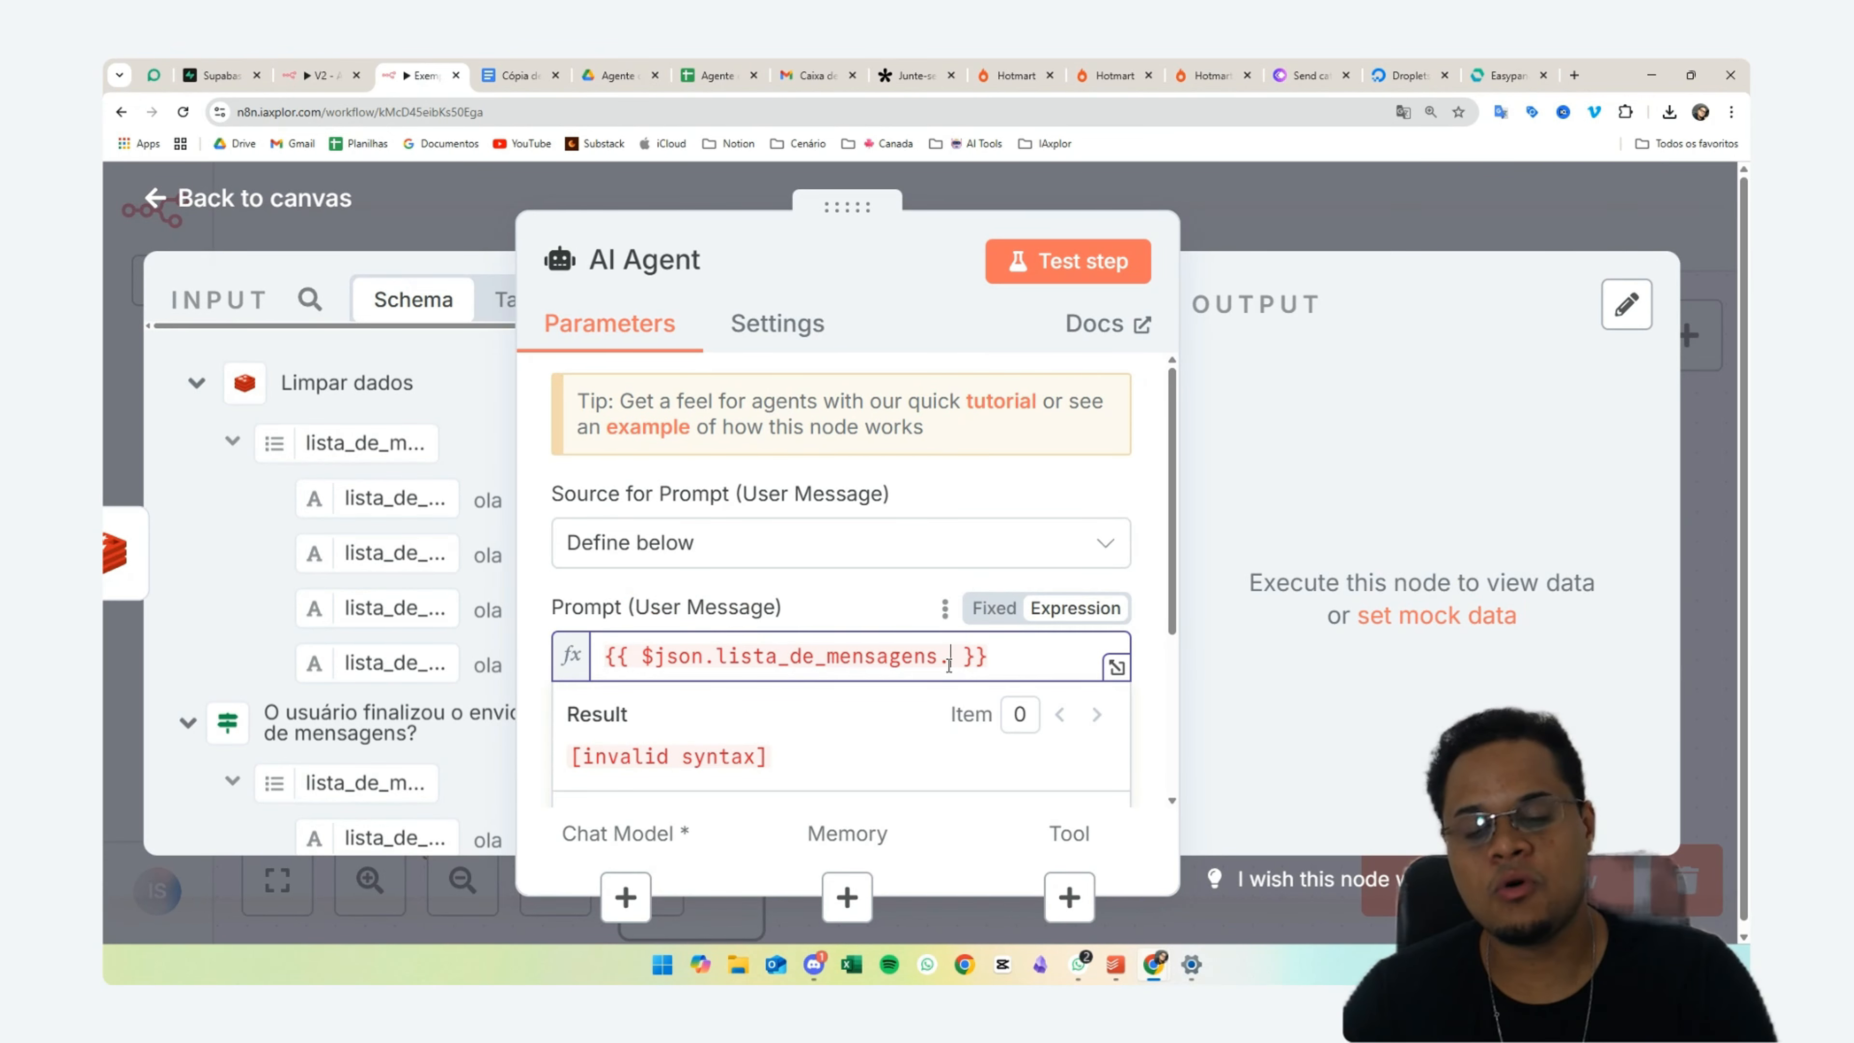
type("jo")
key("Return")
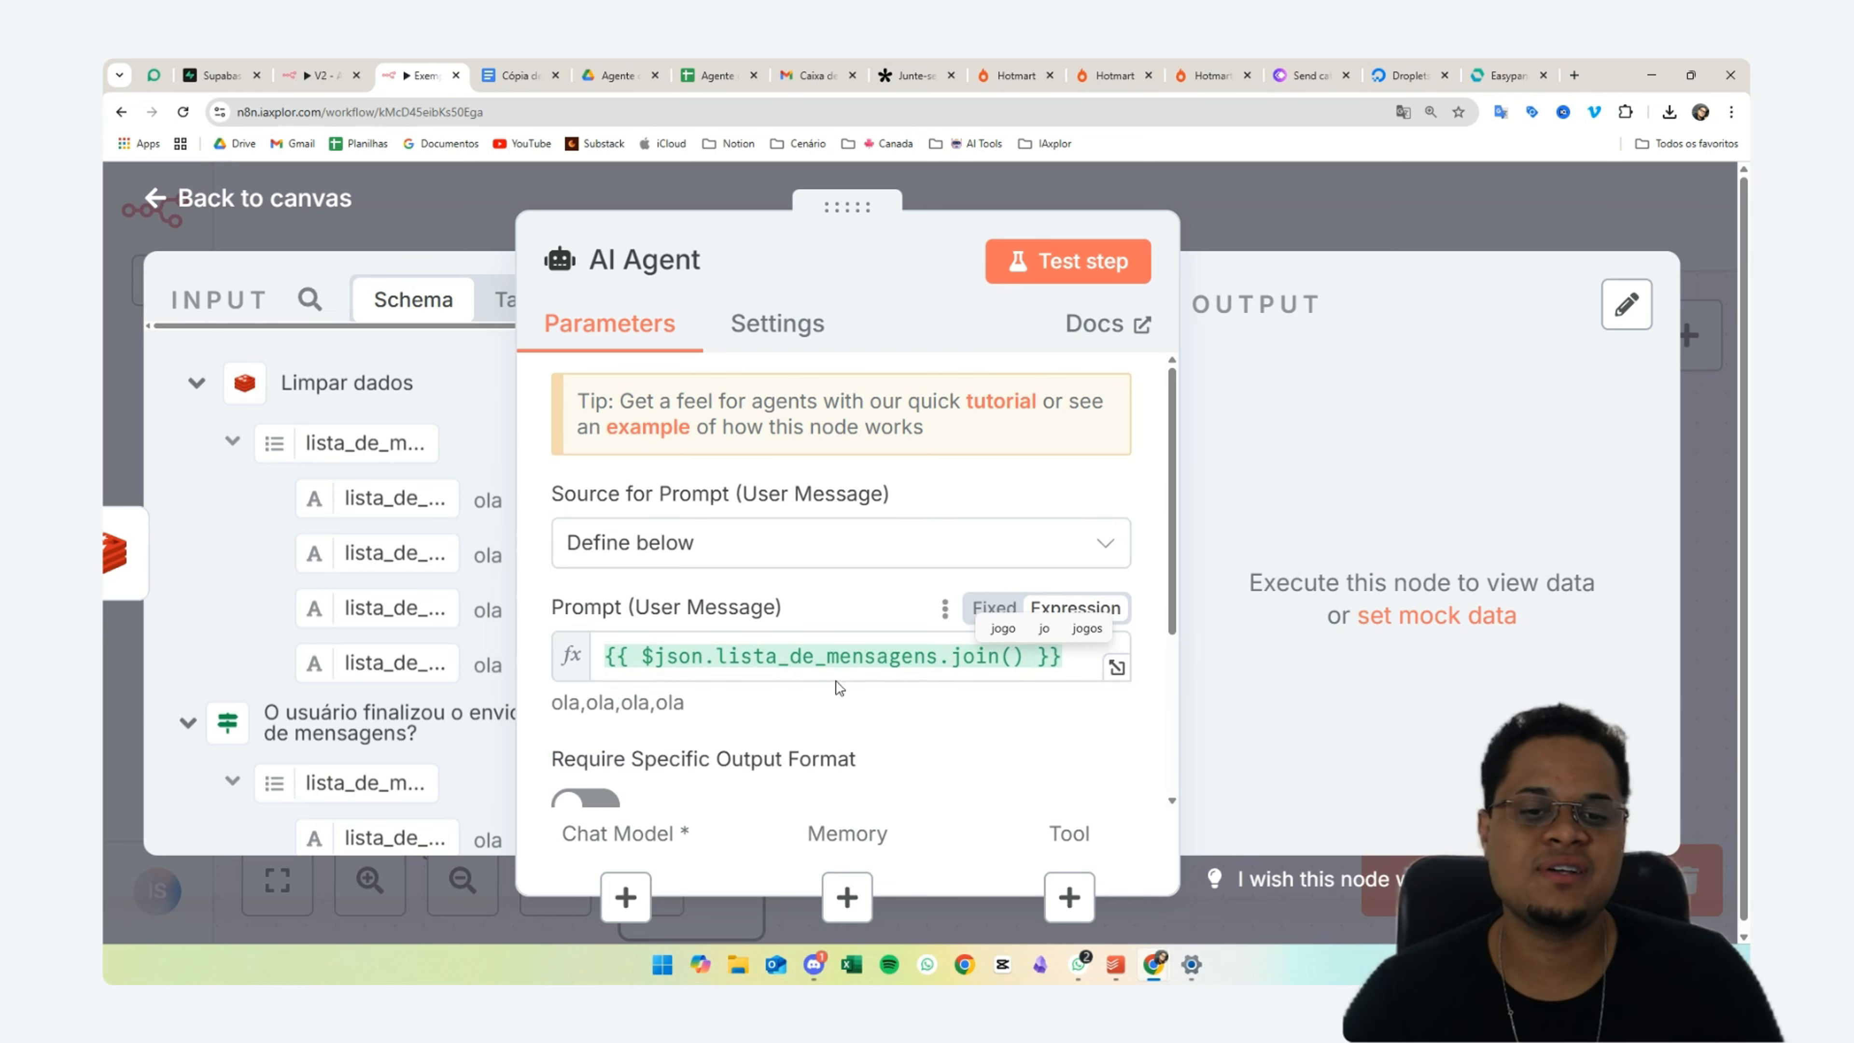
mouse_move(557, 710)
left_mouse_down()
mouse_move(702, 713)
mouse_move(553, 699)
left_mouse_up()
left_click(714, 702)
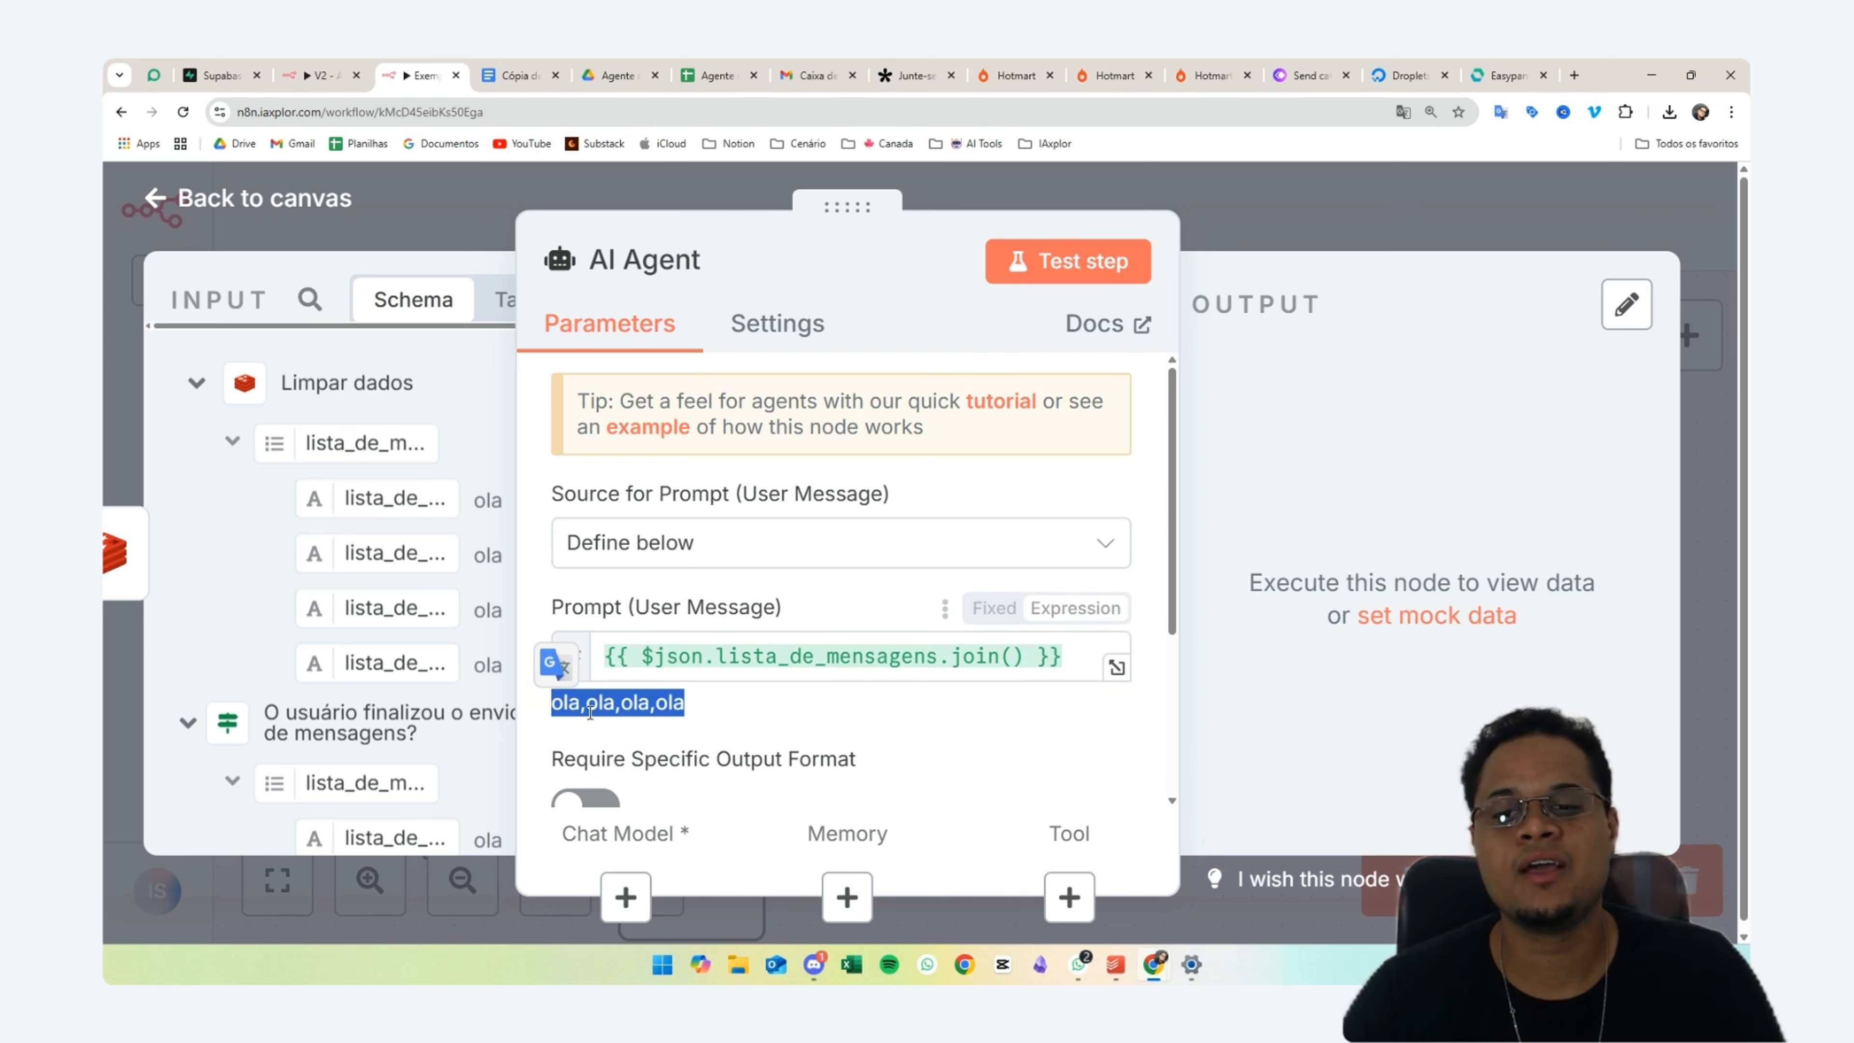
left_click_drag(563, 704, 705, 710)
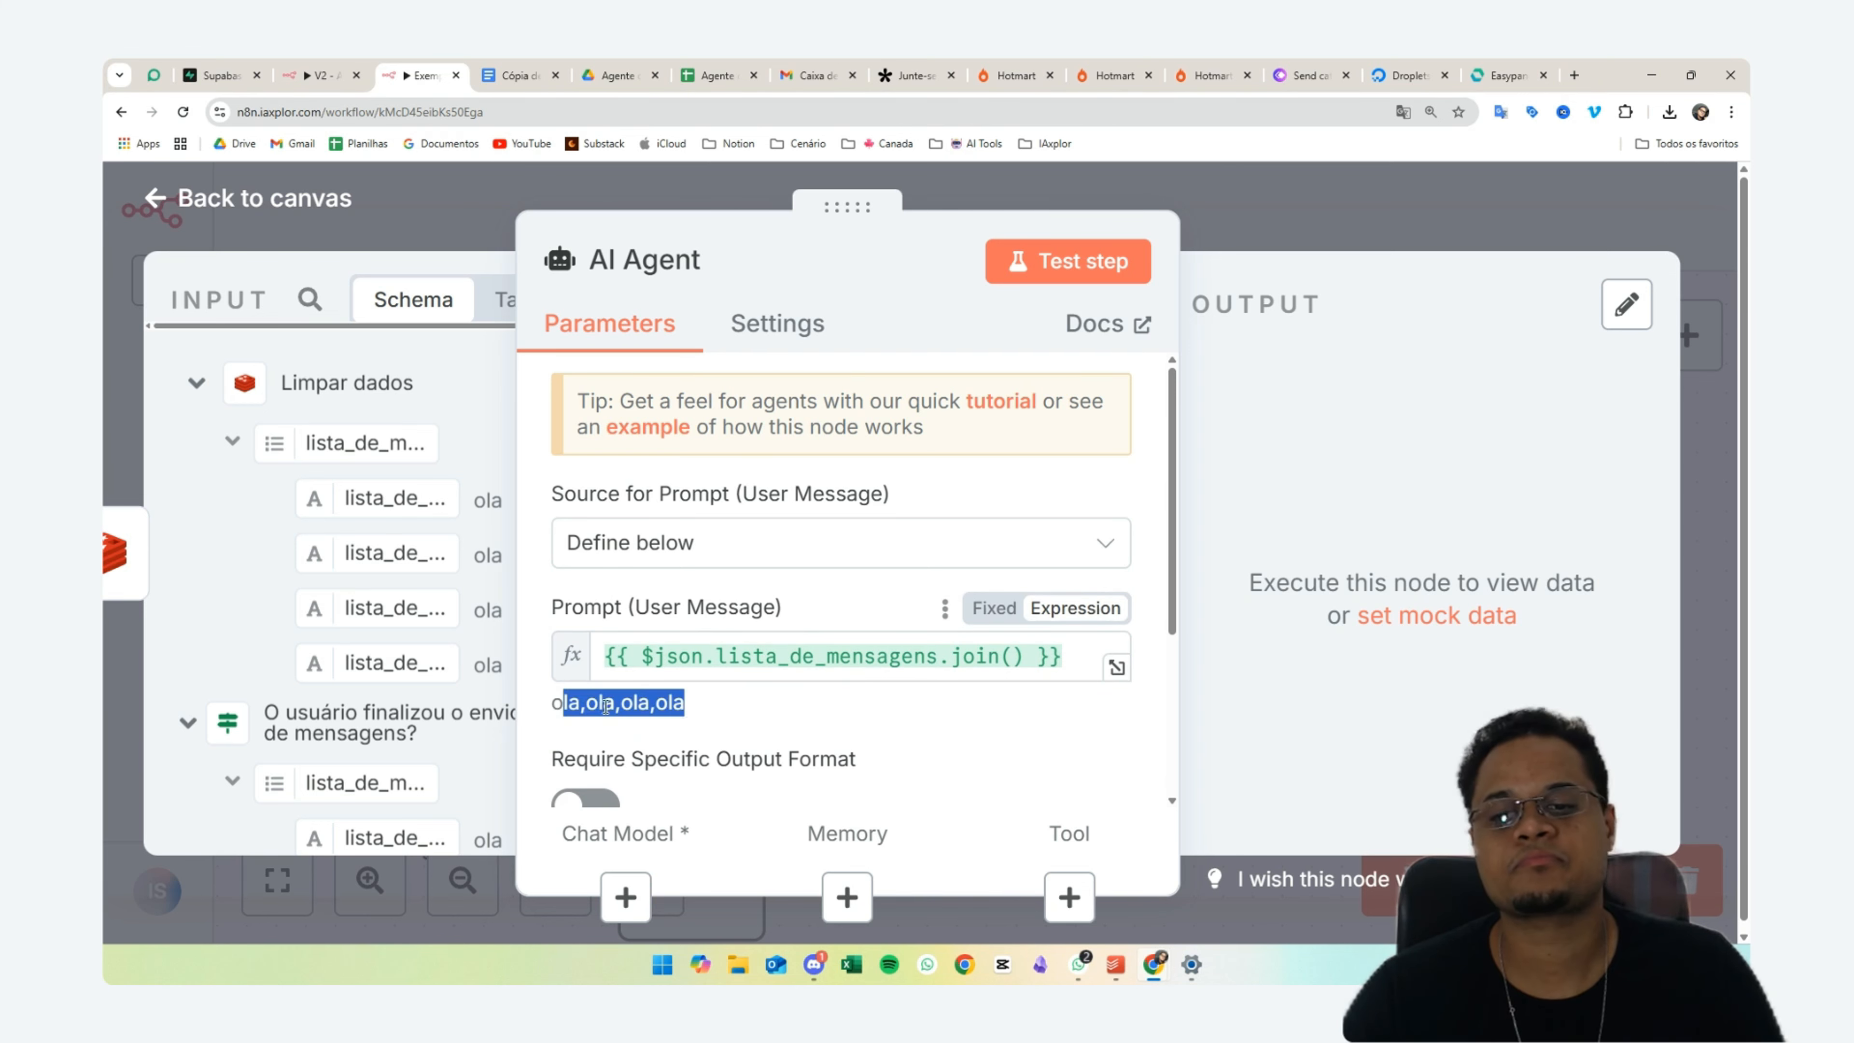
left_click(555, 713)
left_click_drag(555, 713, 686, 705)
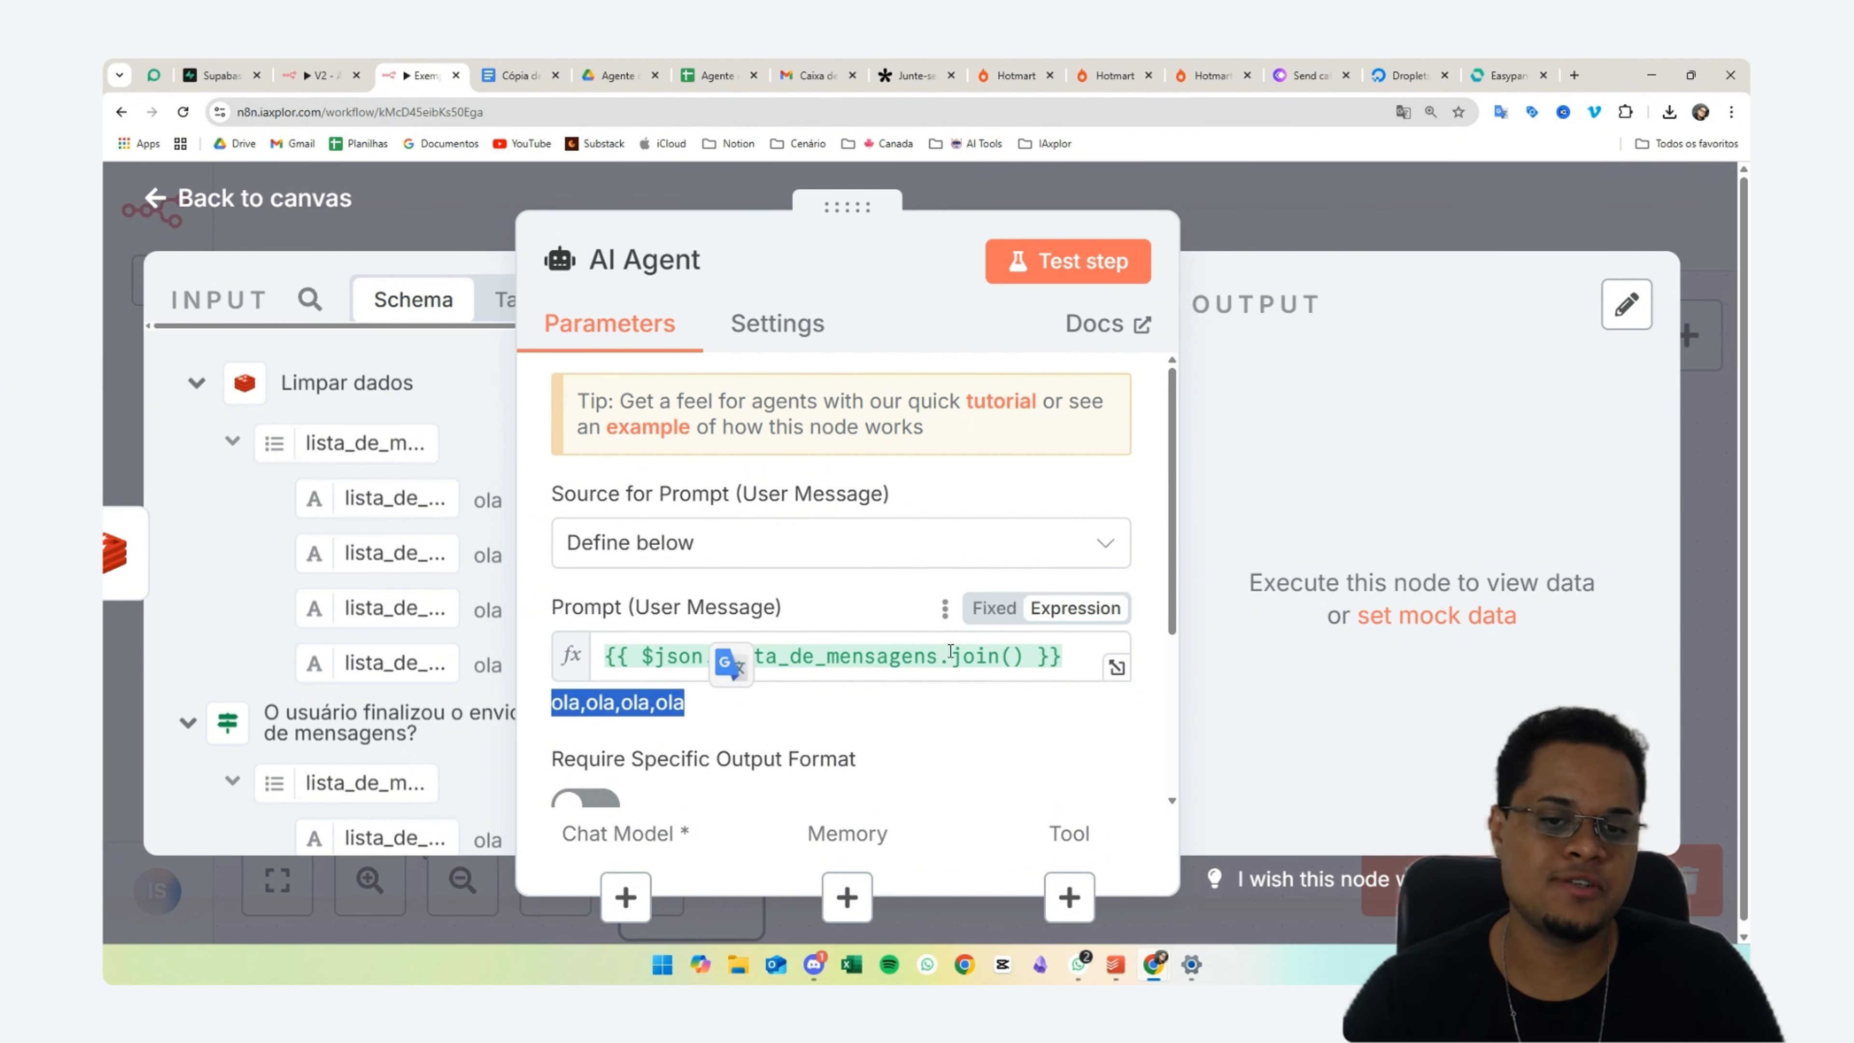
- Set the join separator to a line break so the prompt reads {{ $json.lista_de_mensagens.join('\n') }}
left_click(1015, 658)
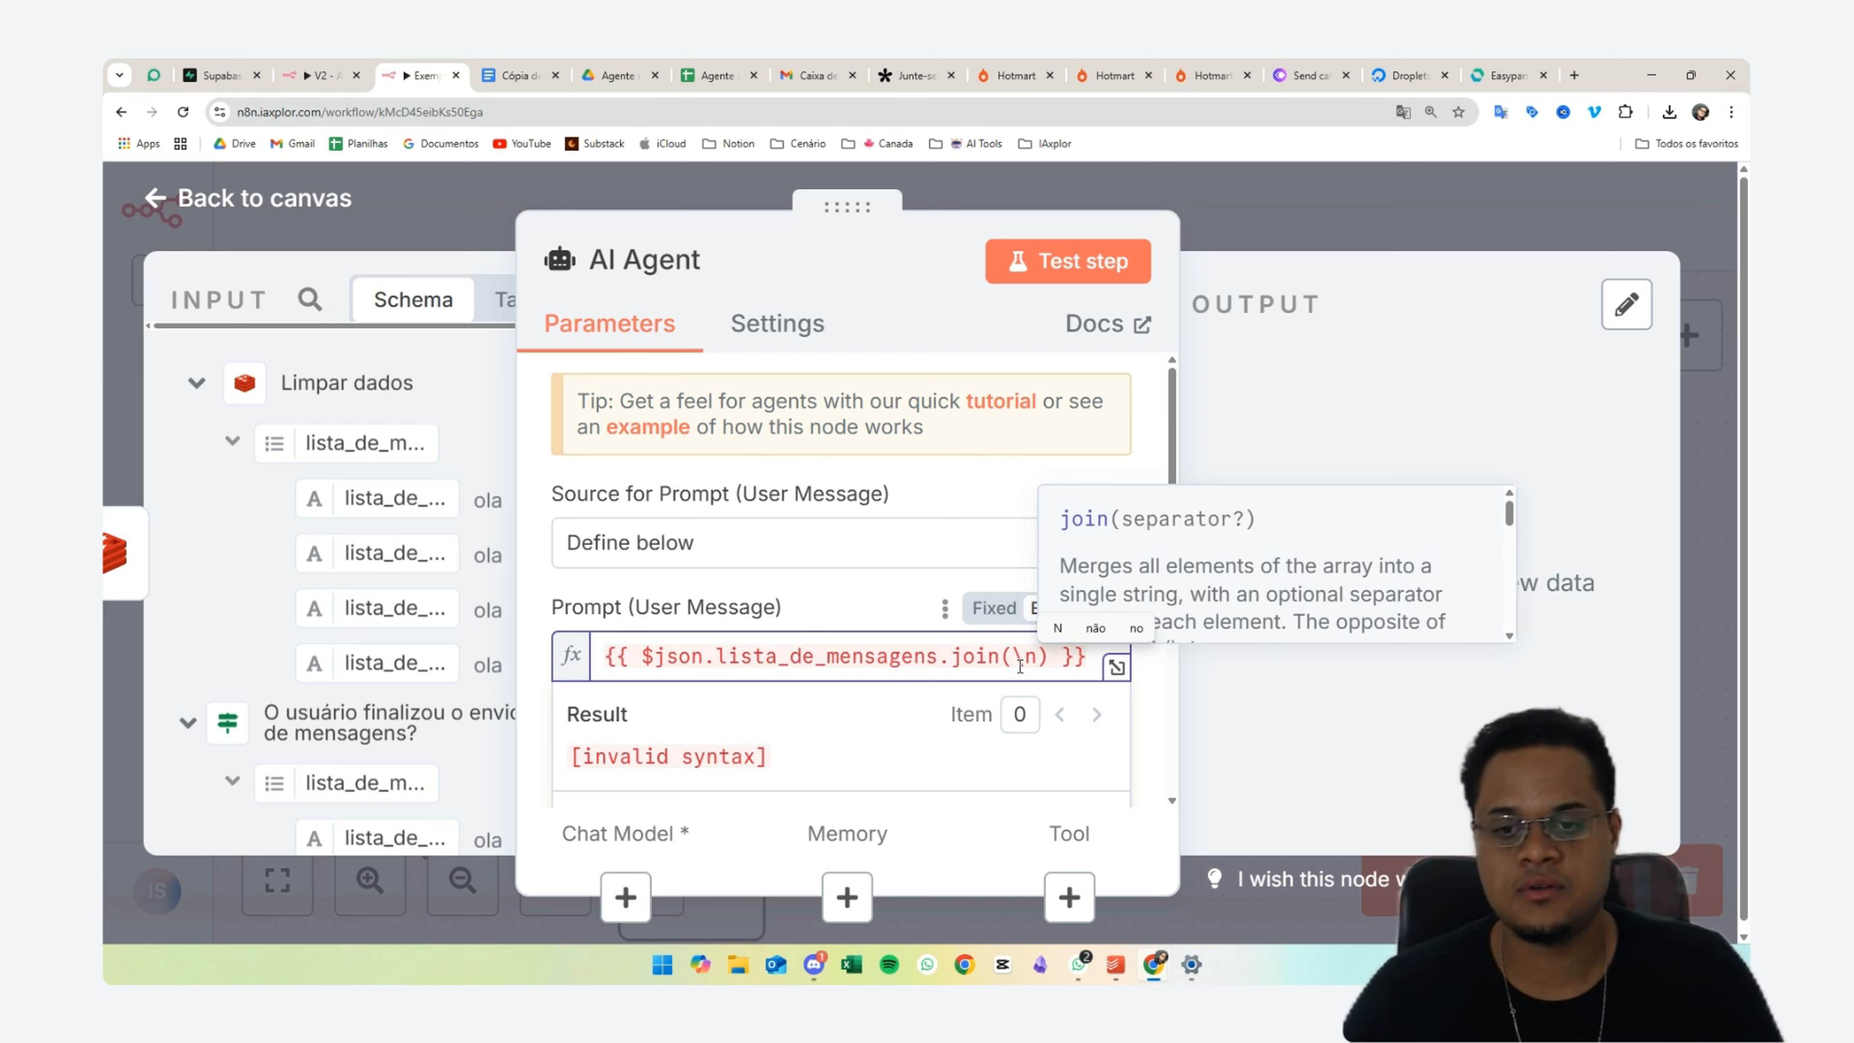
left_click(1022, 657)
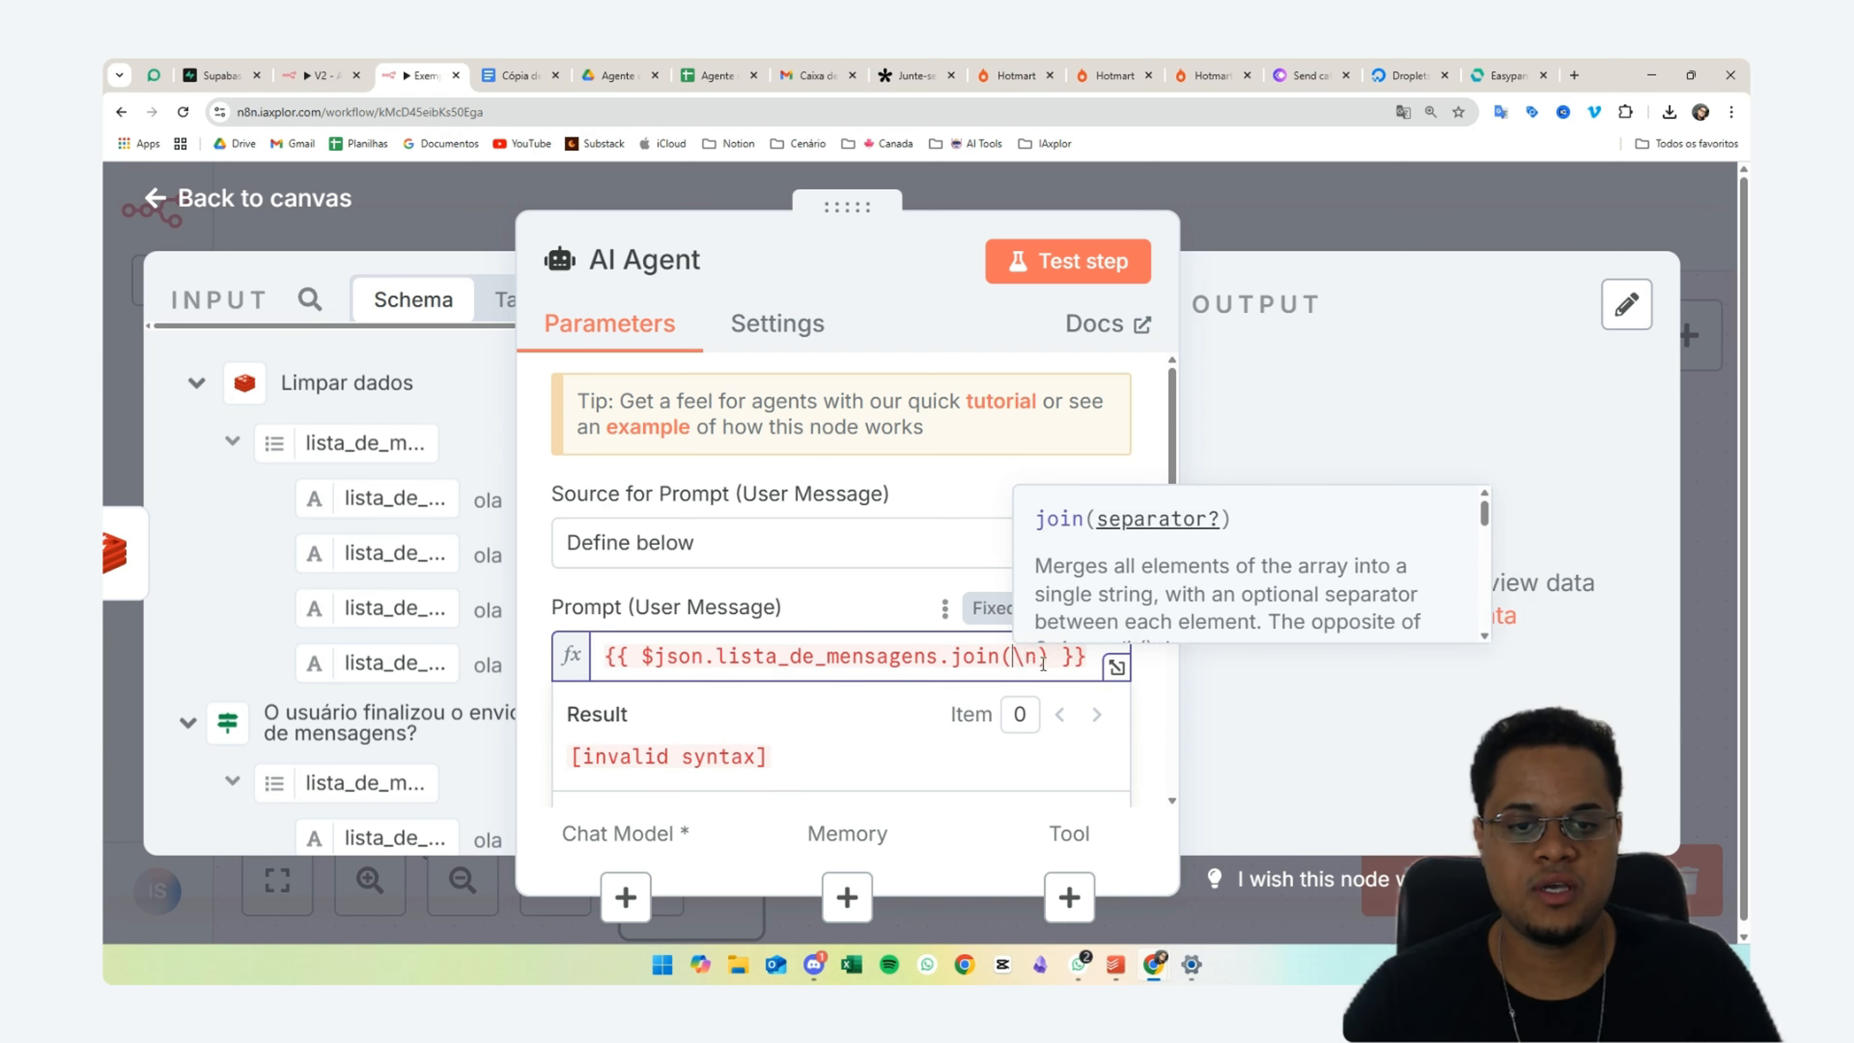
type("''")
key("BackSpace")
key("BackSpace")
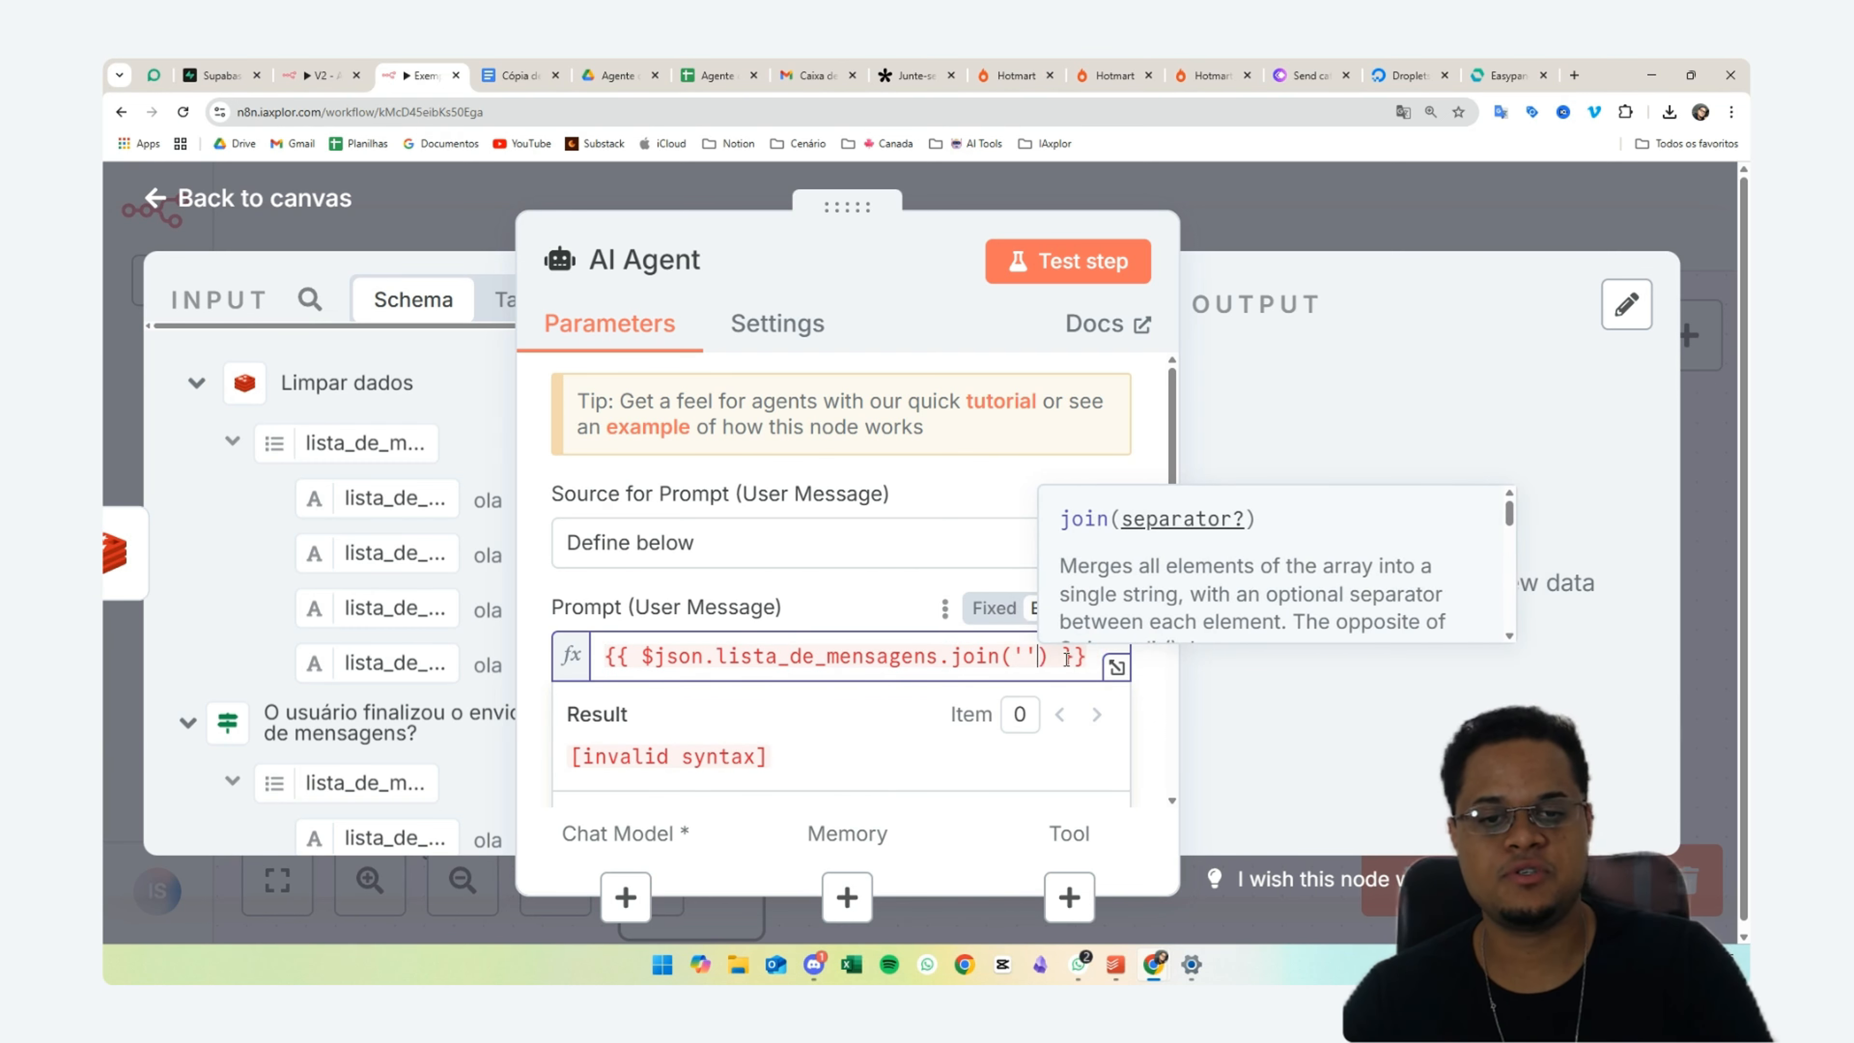
key("BackSpace")
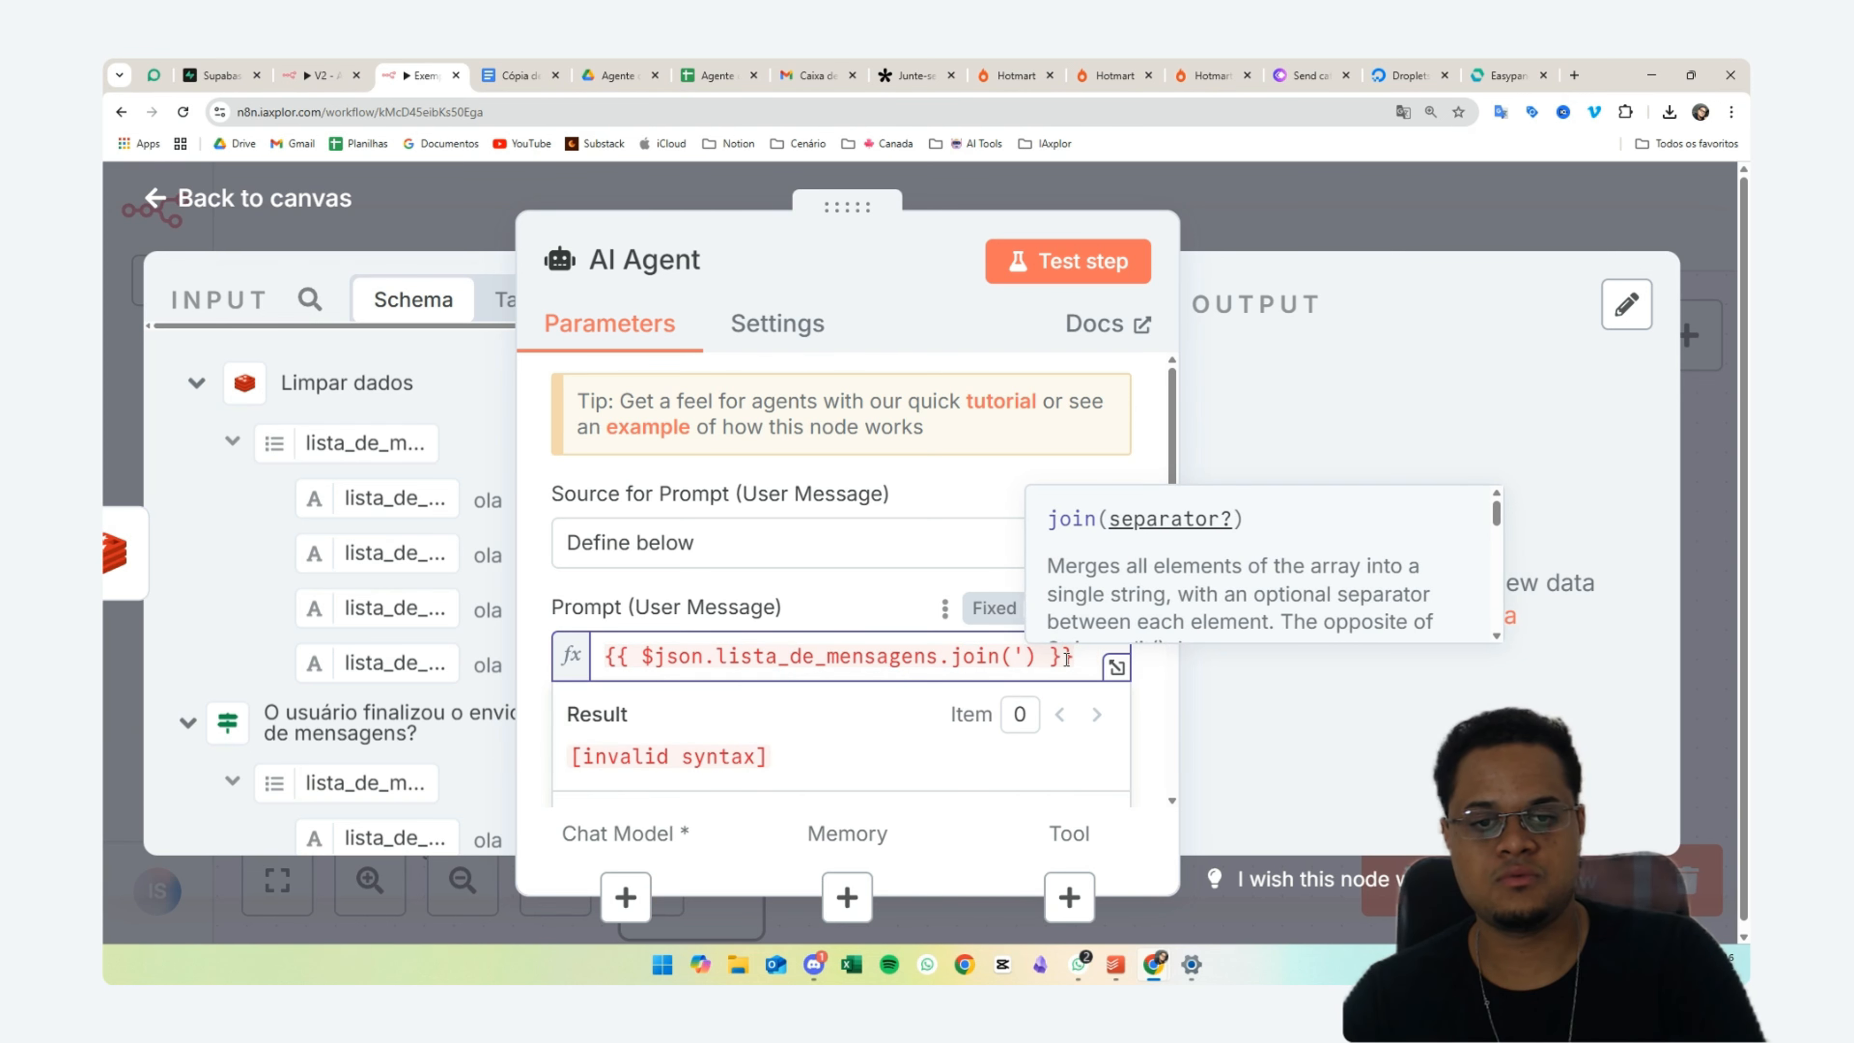
type("'")
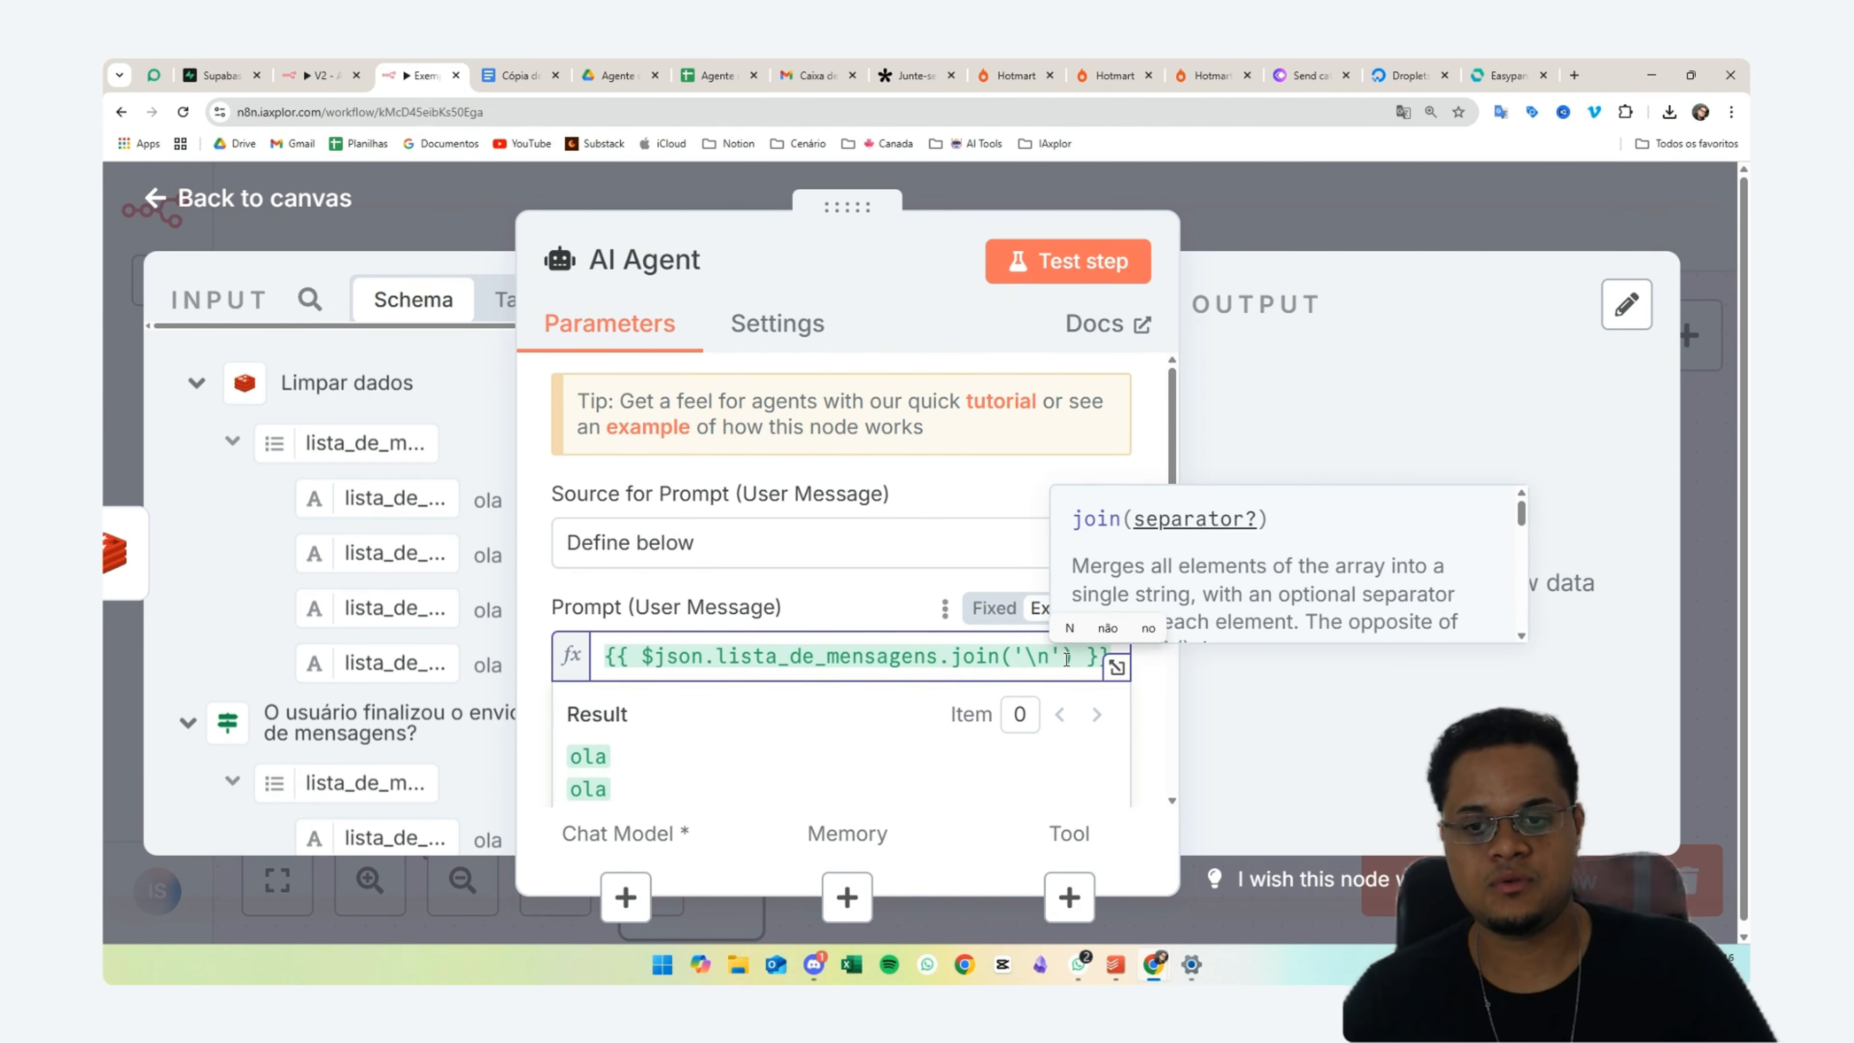
- Examine the prompt's result preview to check how the messages are separated
scroll(976, 654, "down", 2)
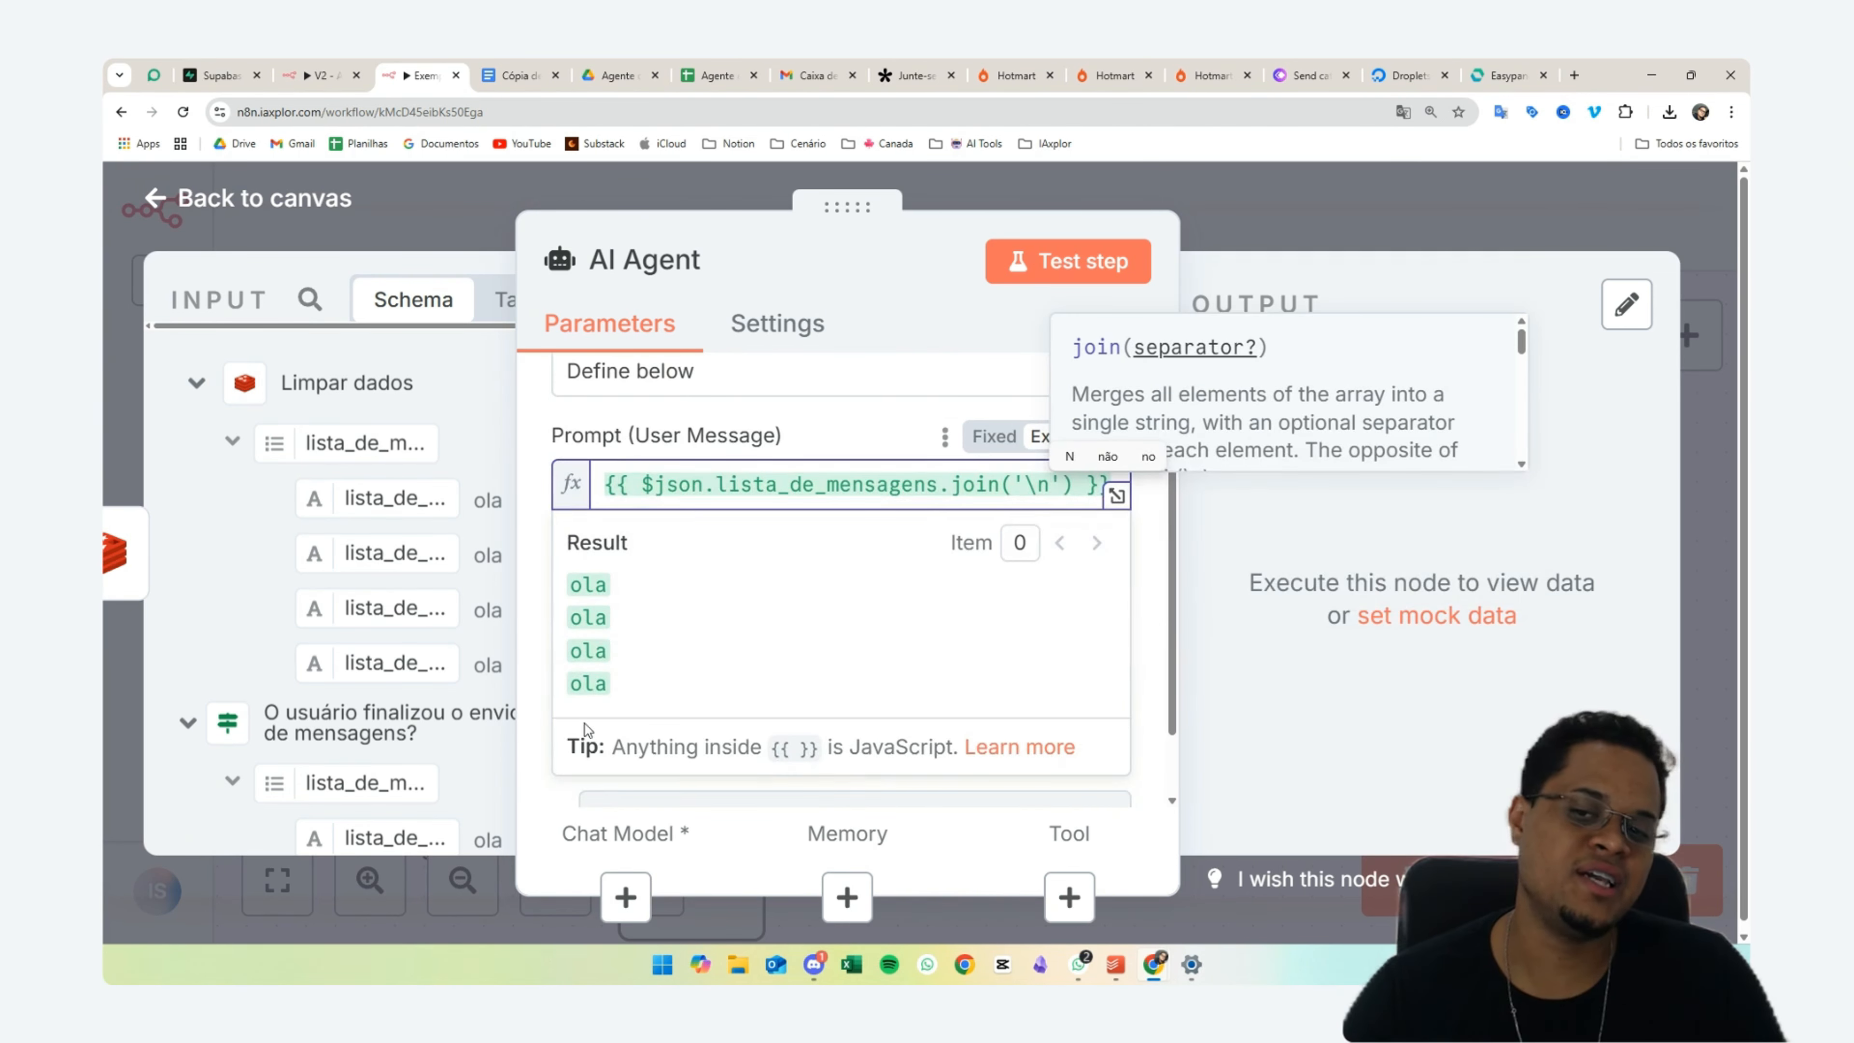
left_click_drag(619, 685, 569, 581)
left_click(674, 686)
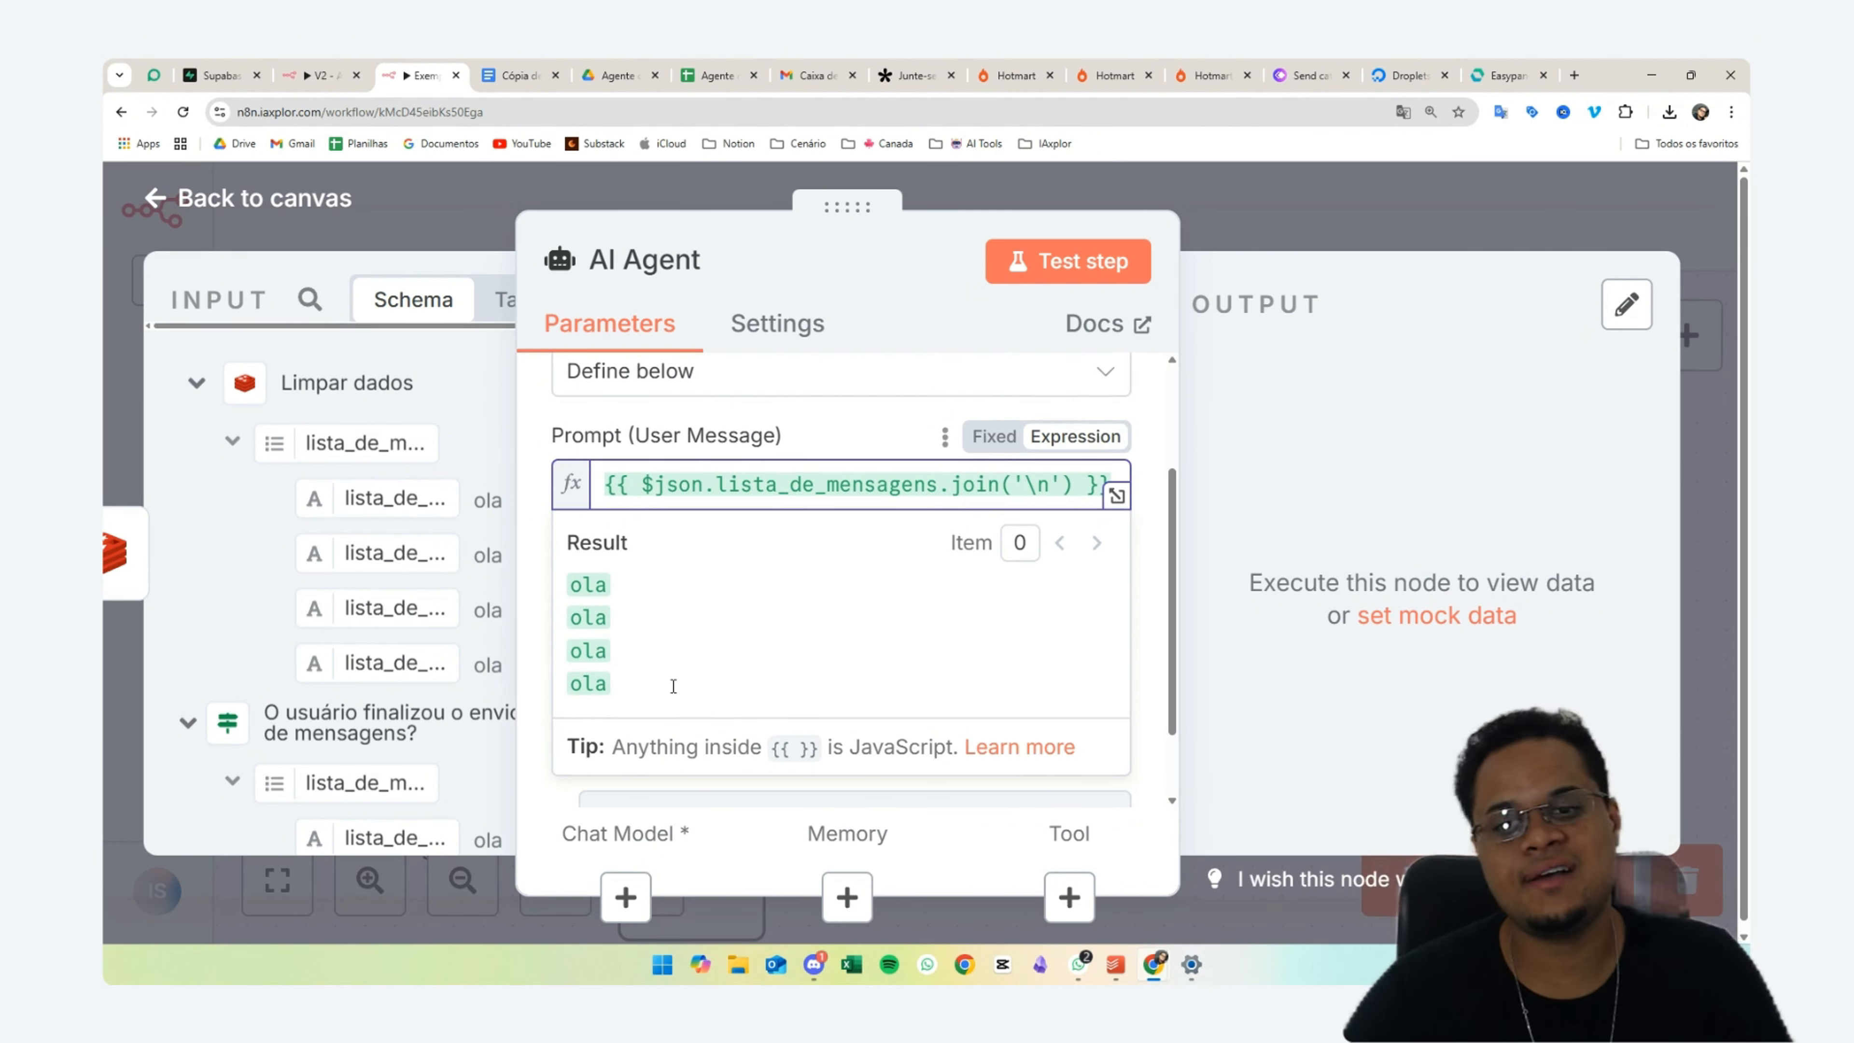
left_click_drag(569, 587, 614, 684)
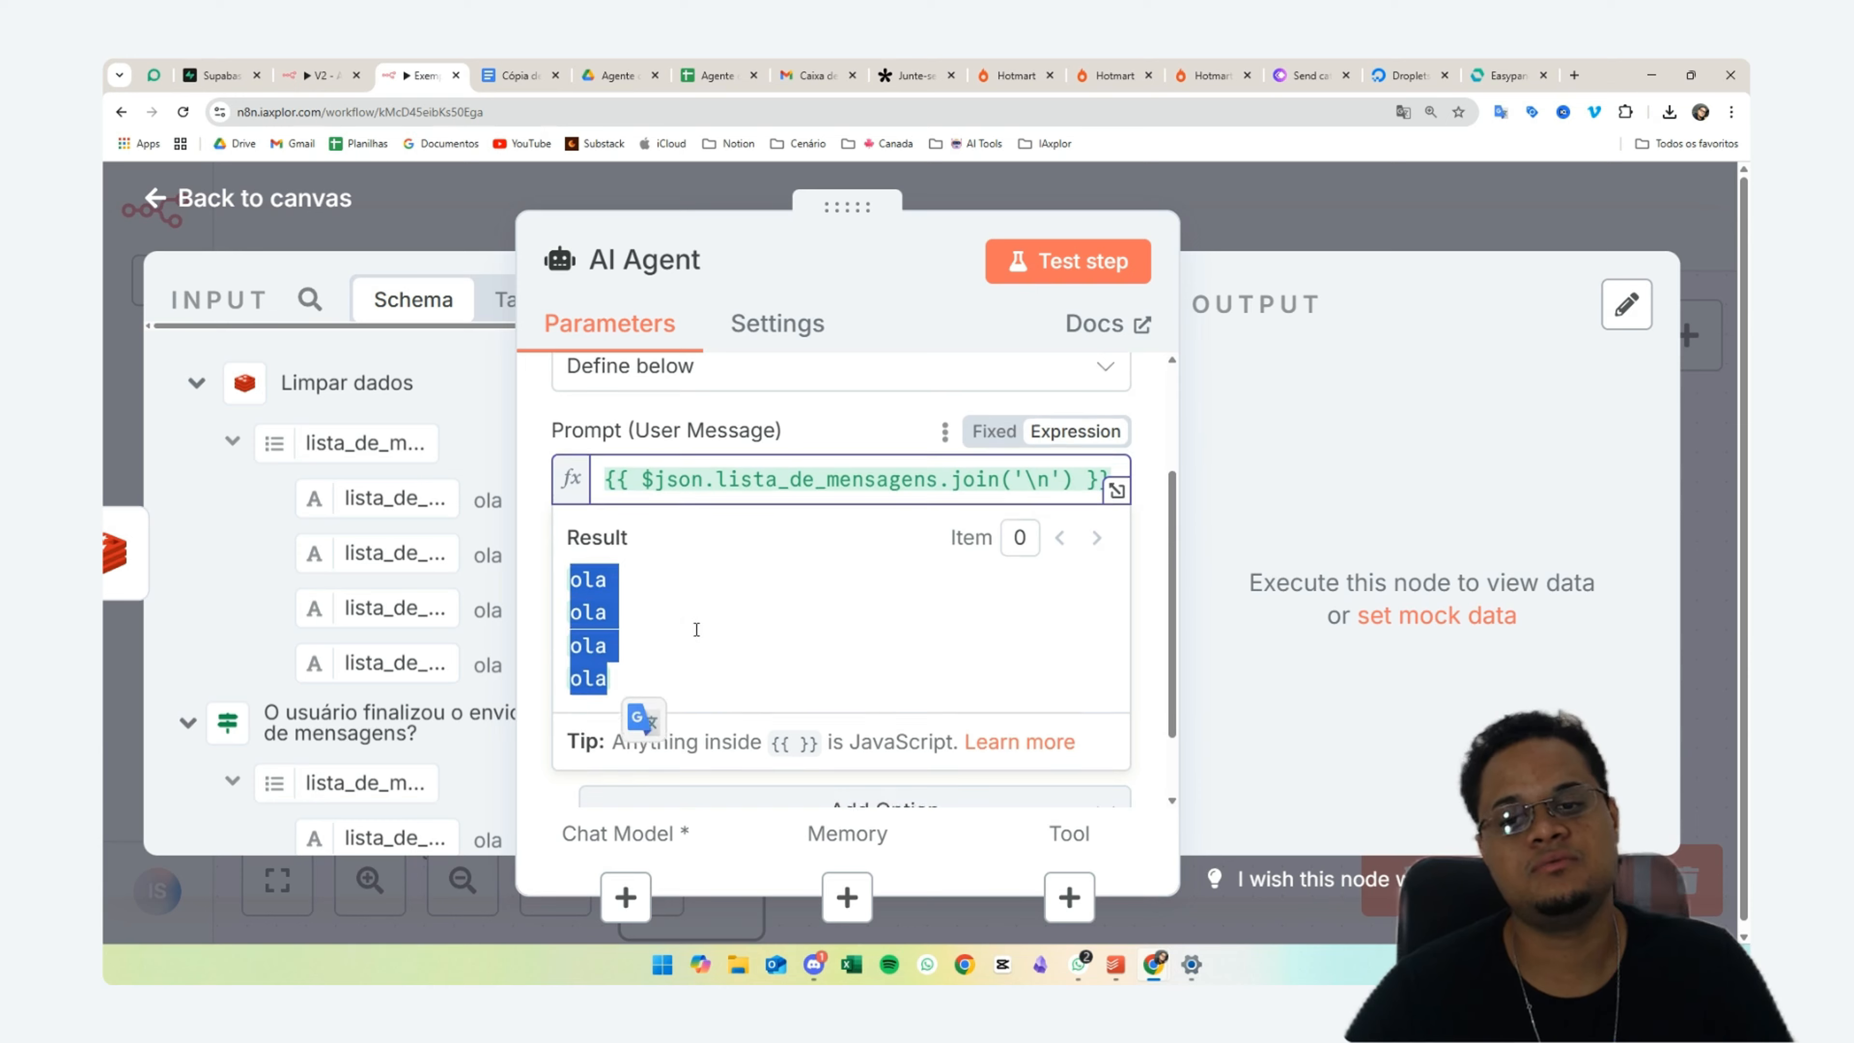
scroll(697, 625, "down", 1)
scroll(698, 657, "up", 3)
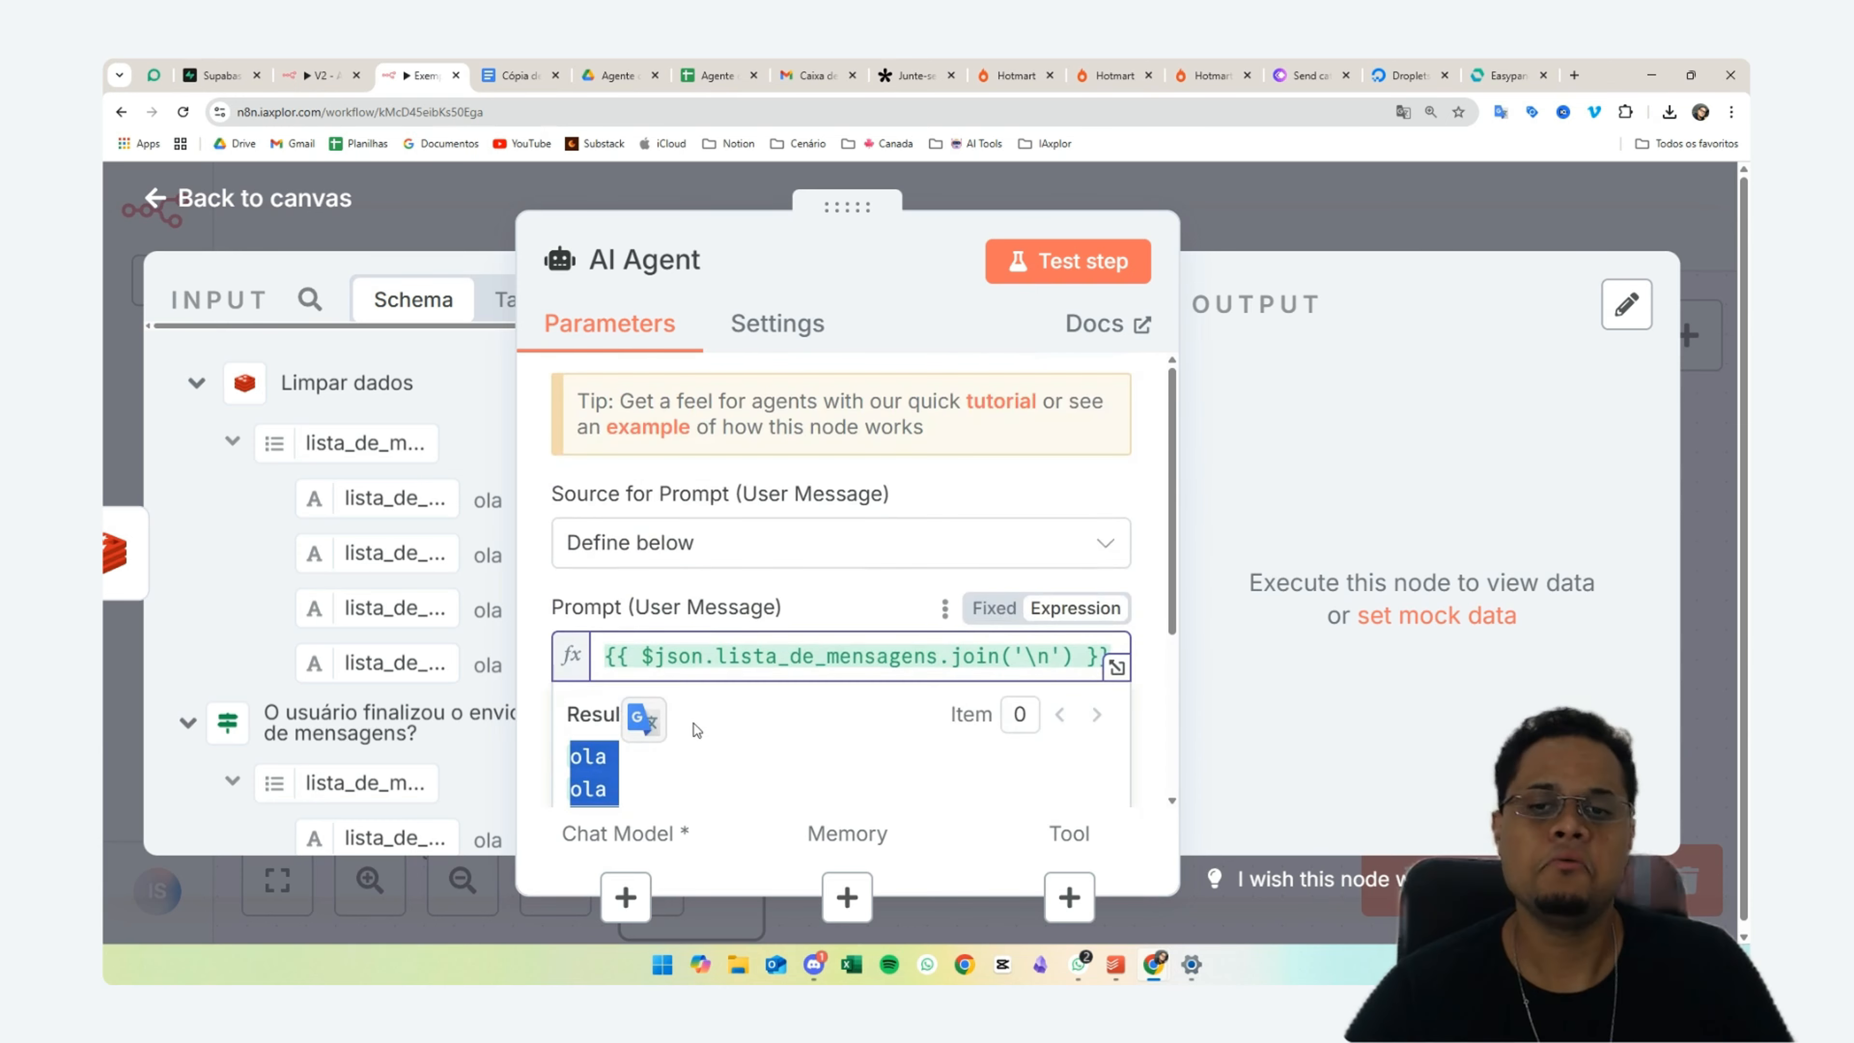
left_click(876, 621)
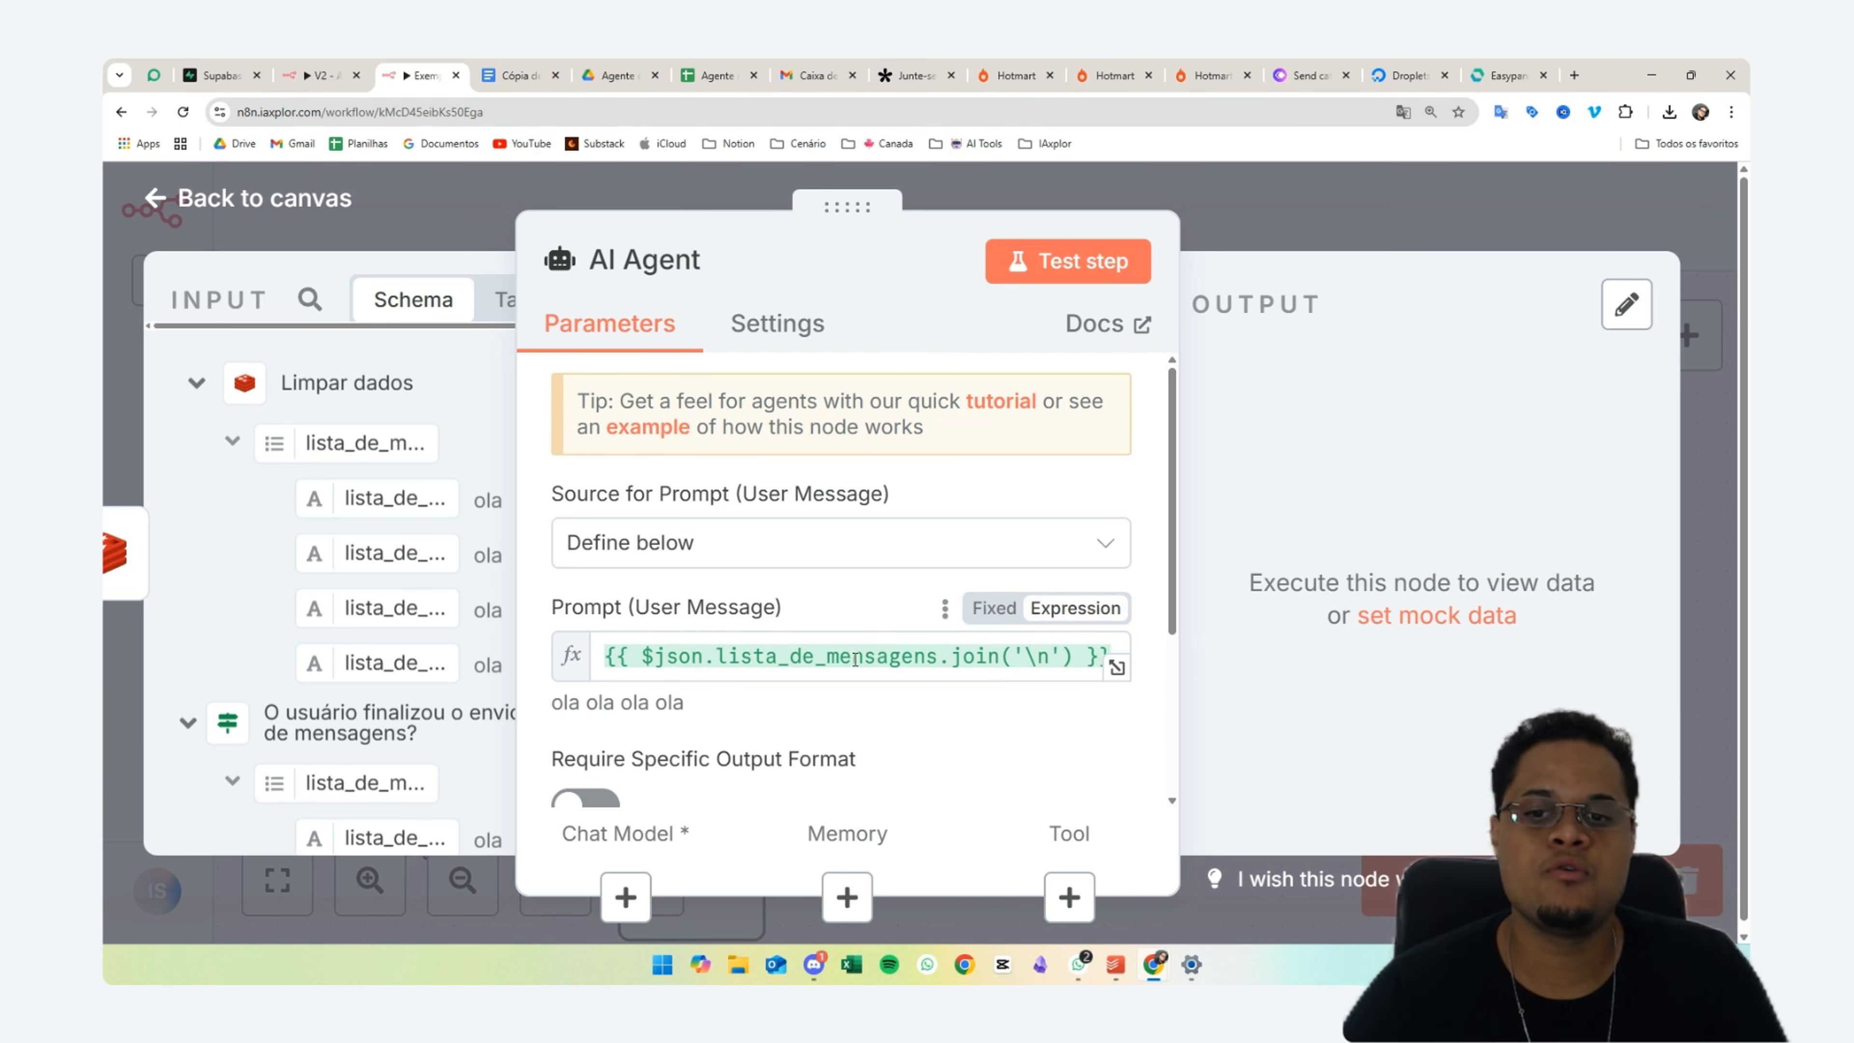
- Add the System Message option to the AI Agent, using the default text "You are a helpful assistant"
scroll(803, 694, "down", 2)
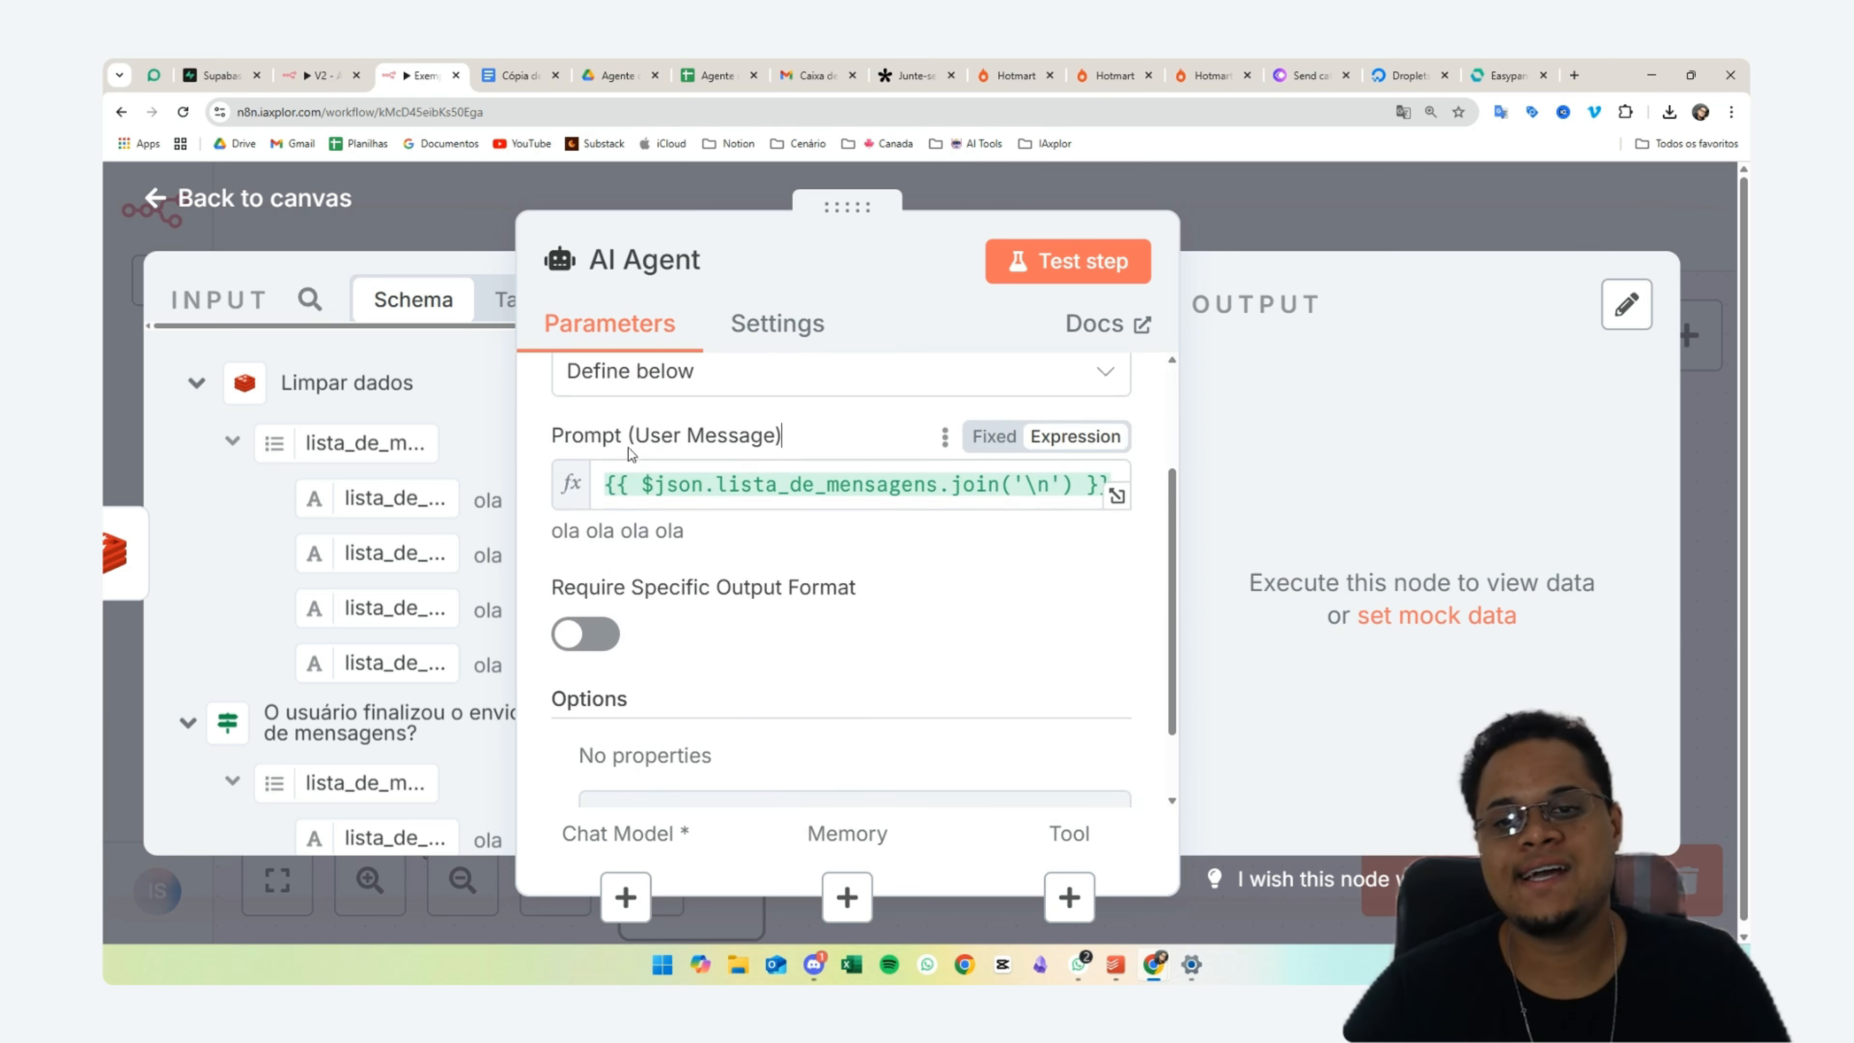
scroll(1108, 631, "down", 2)
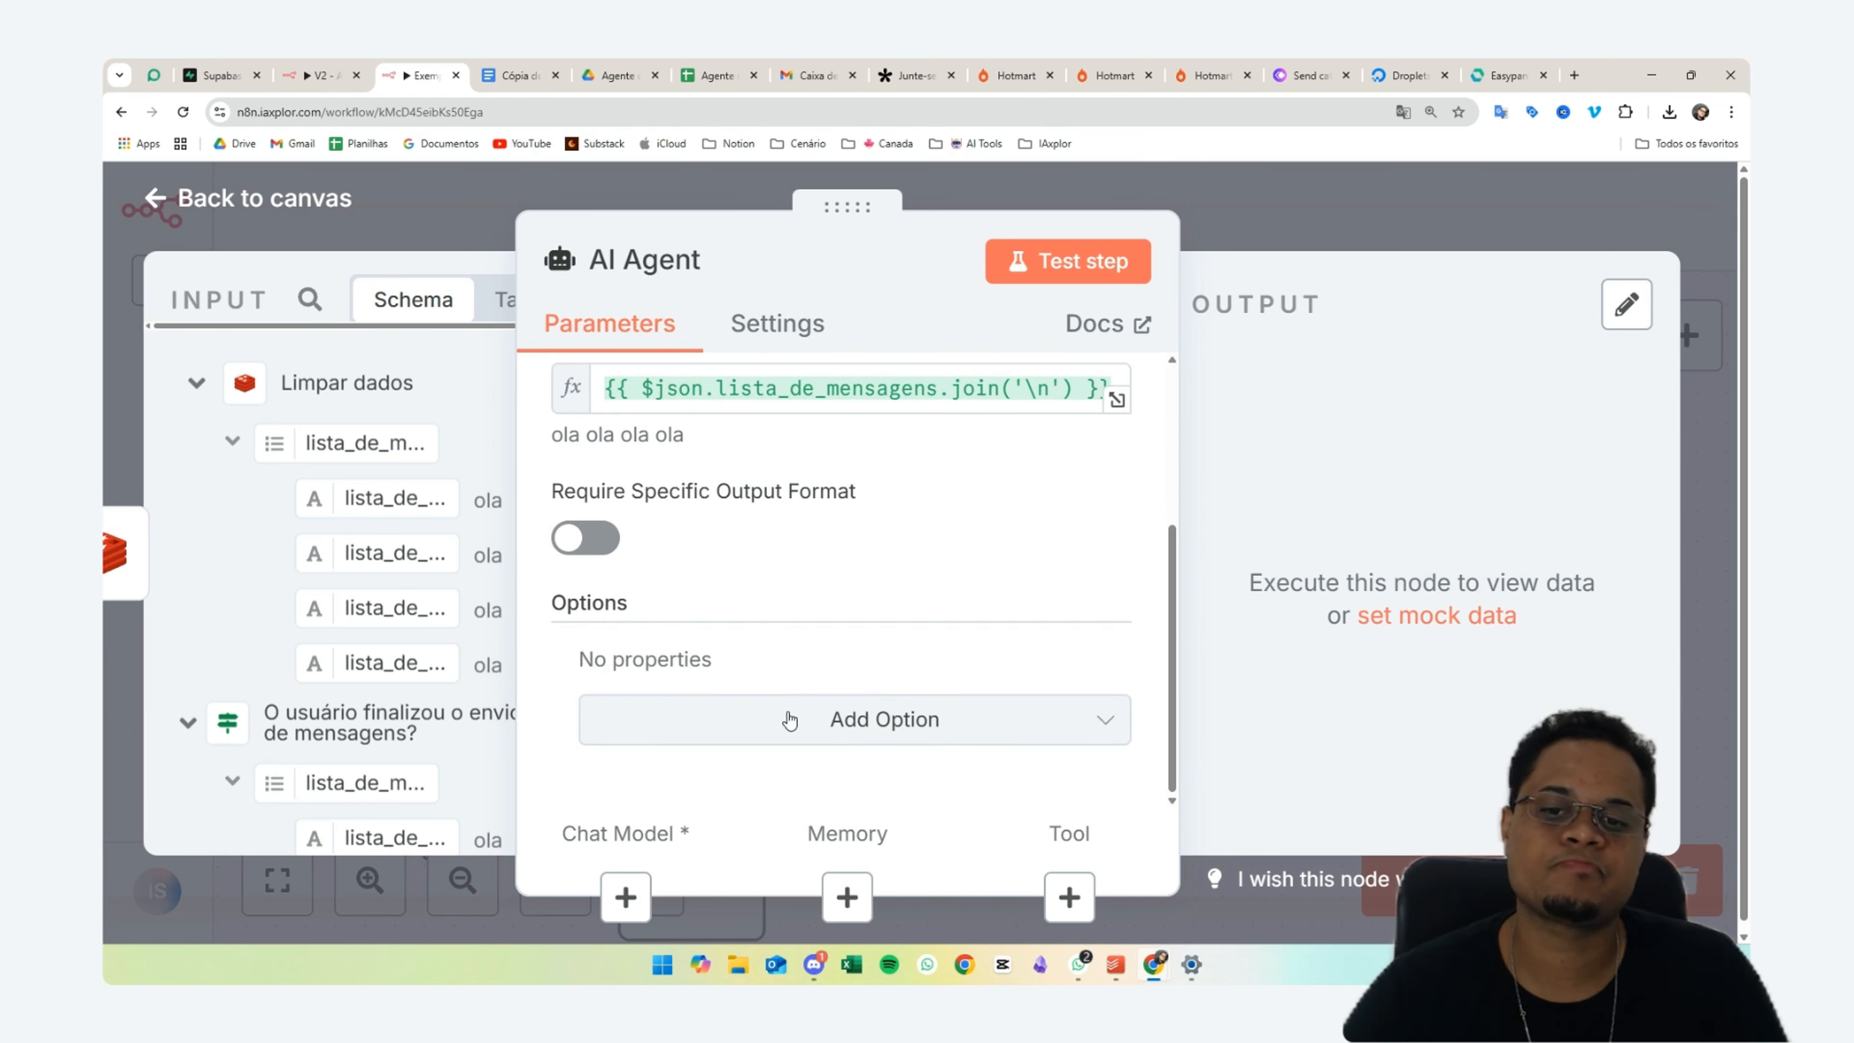
left_click(790, 720)
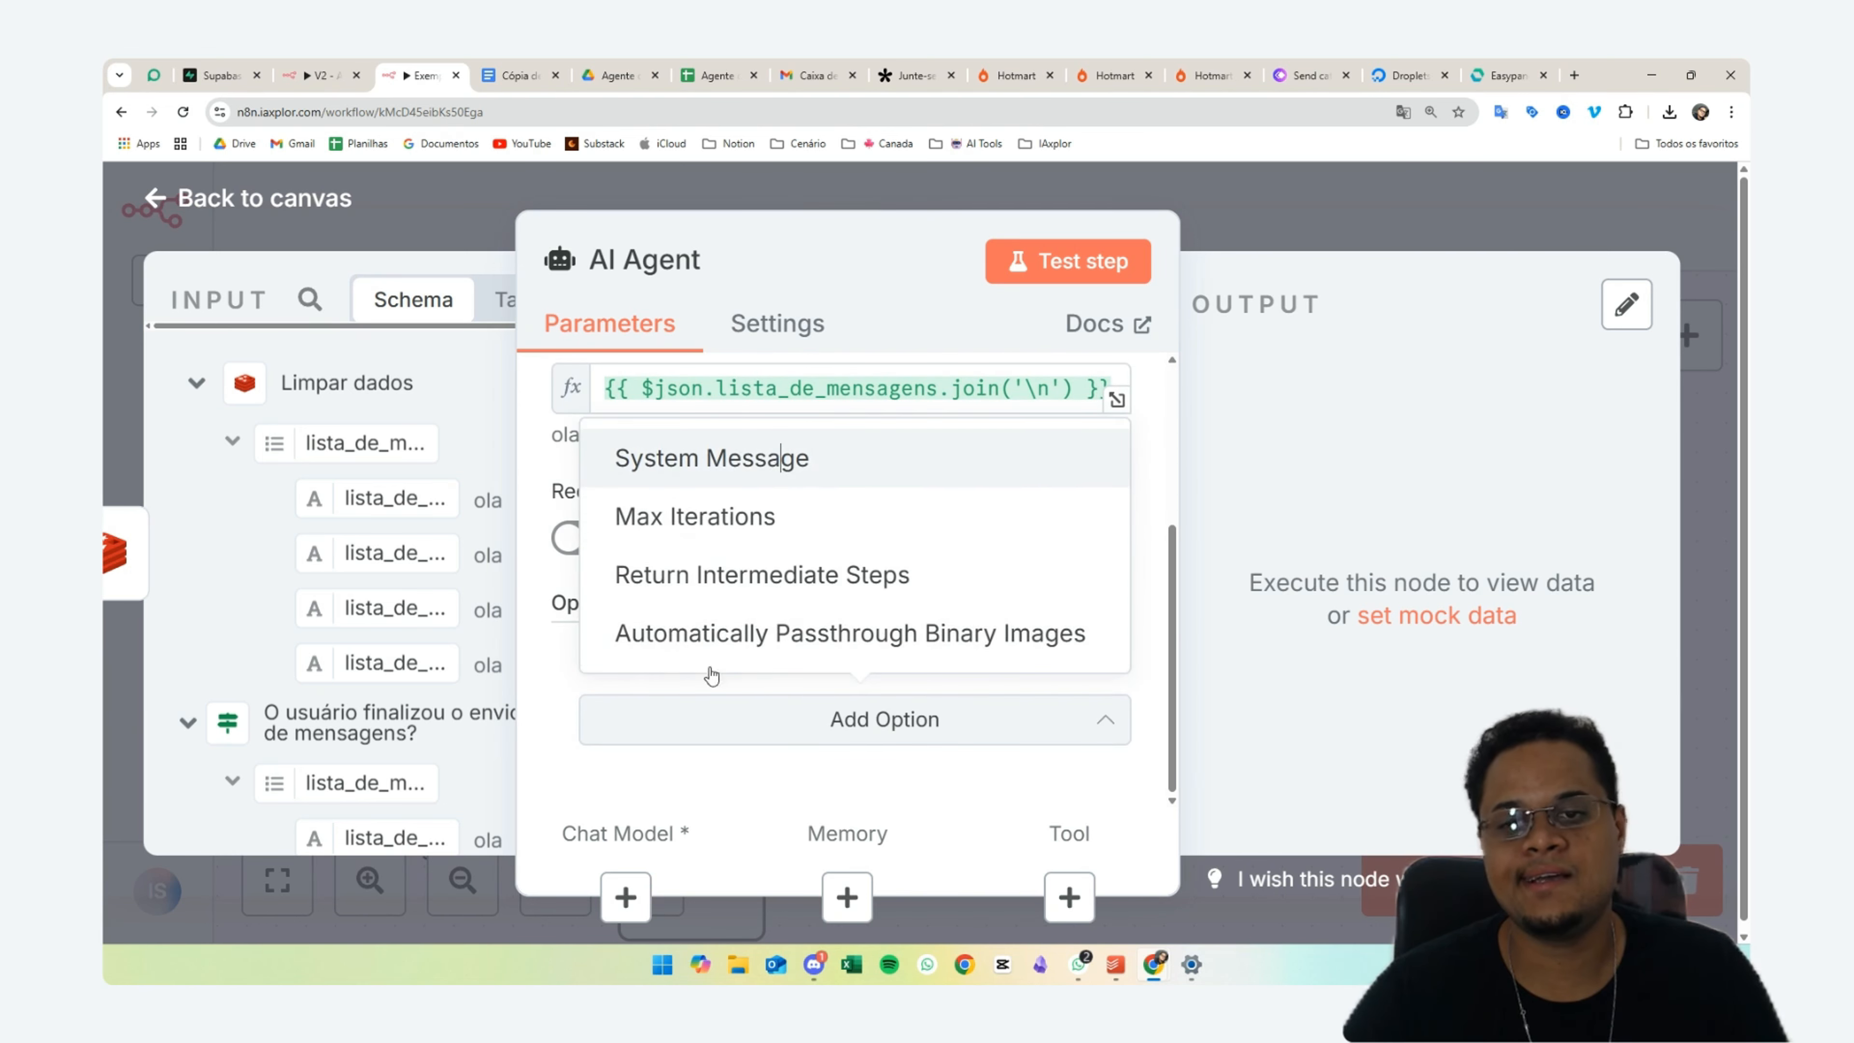
left_click(712, 457)
scroll(885, 603, "down", 2)
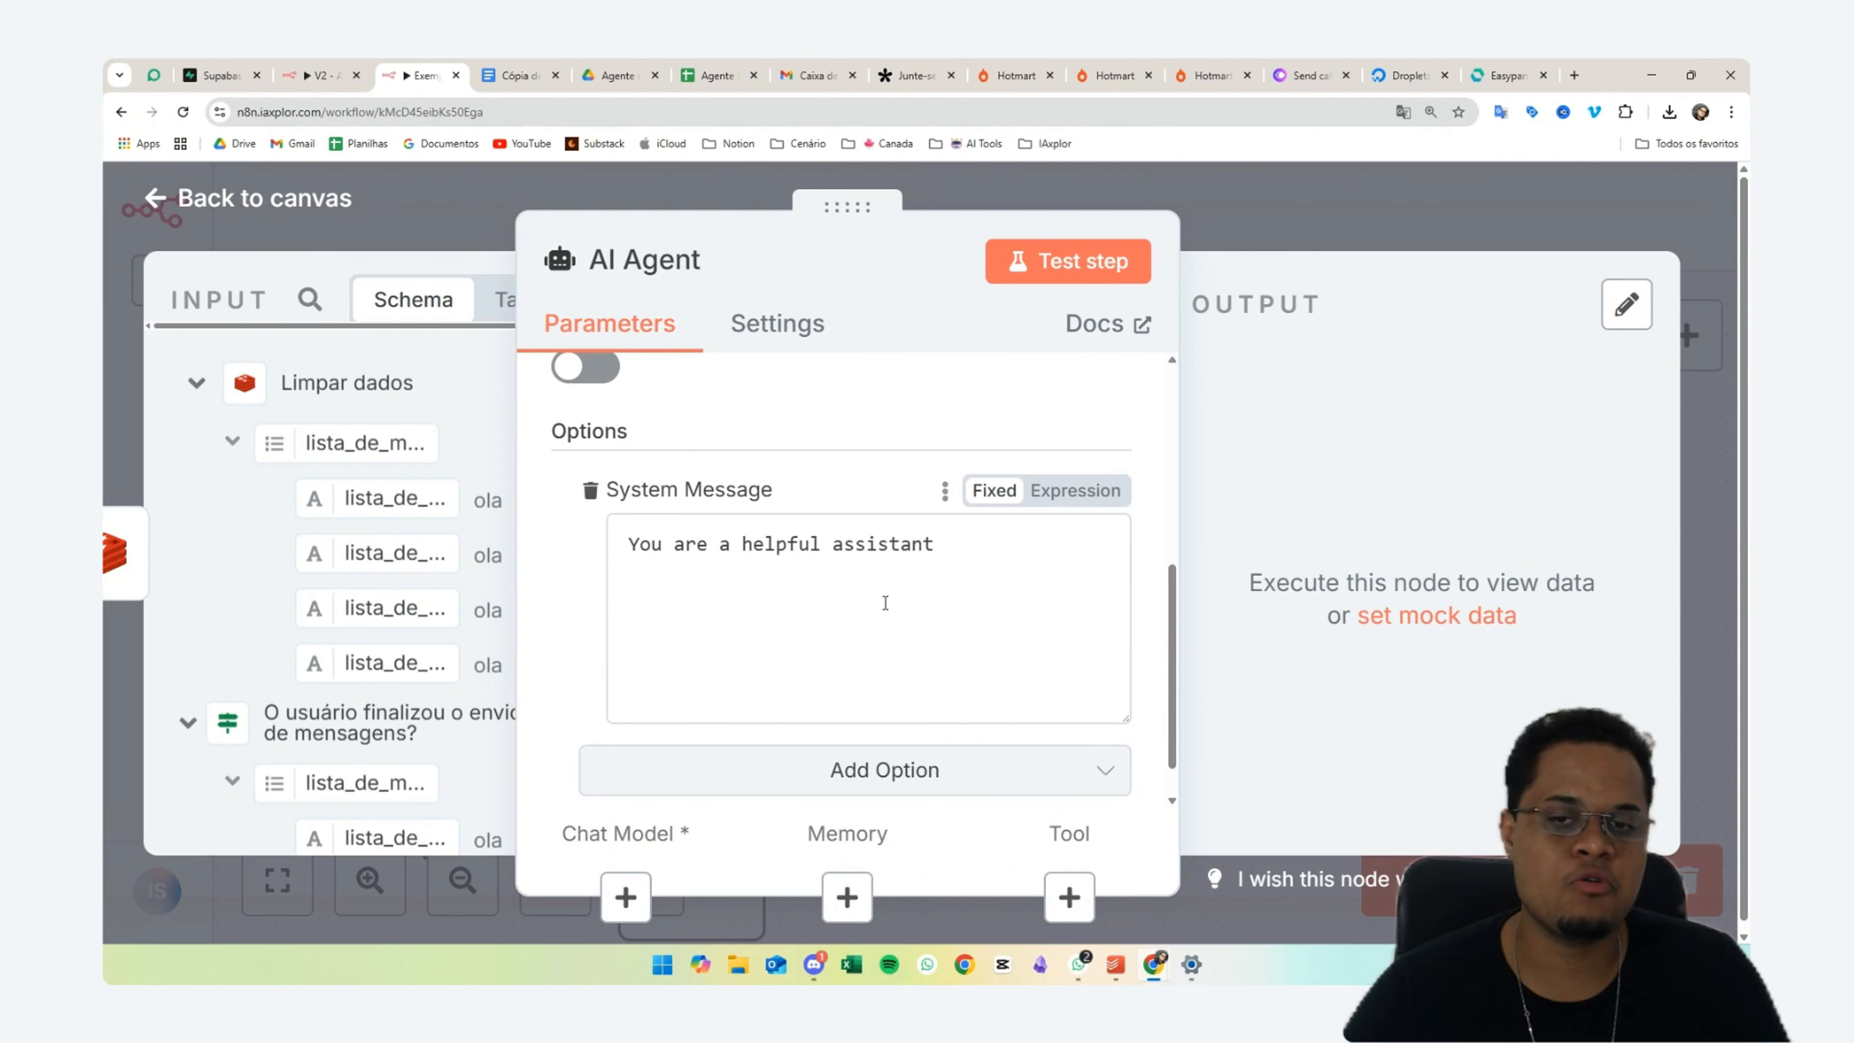
left_click_drag(1015, 568, 626, 544)
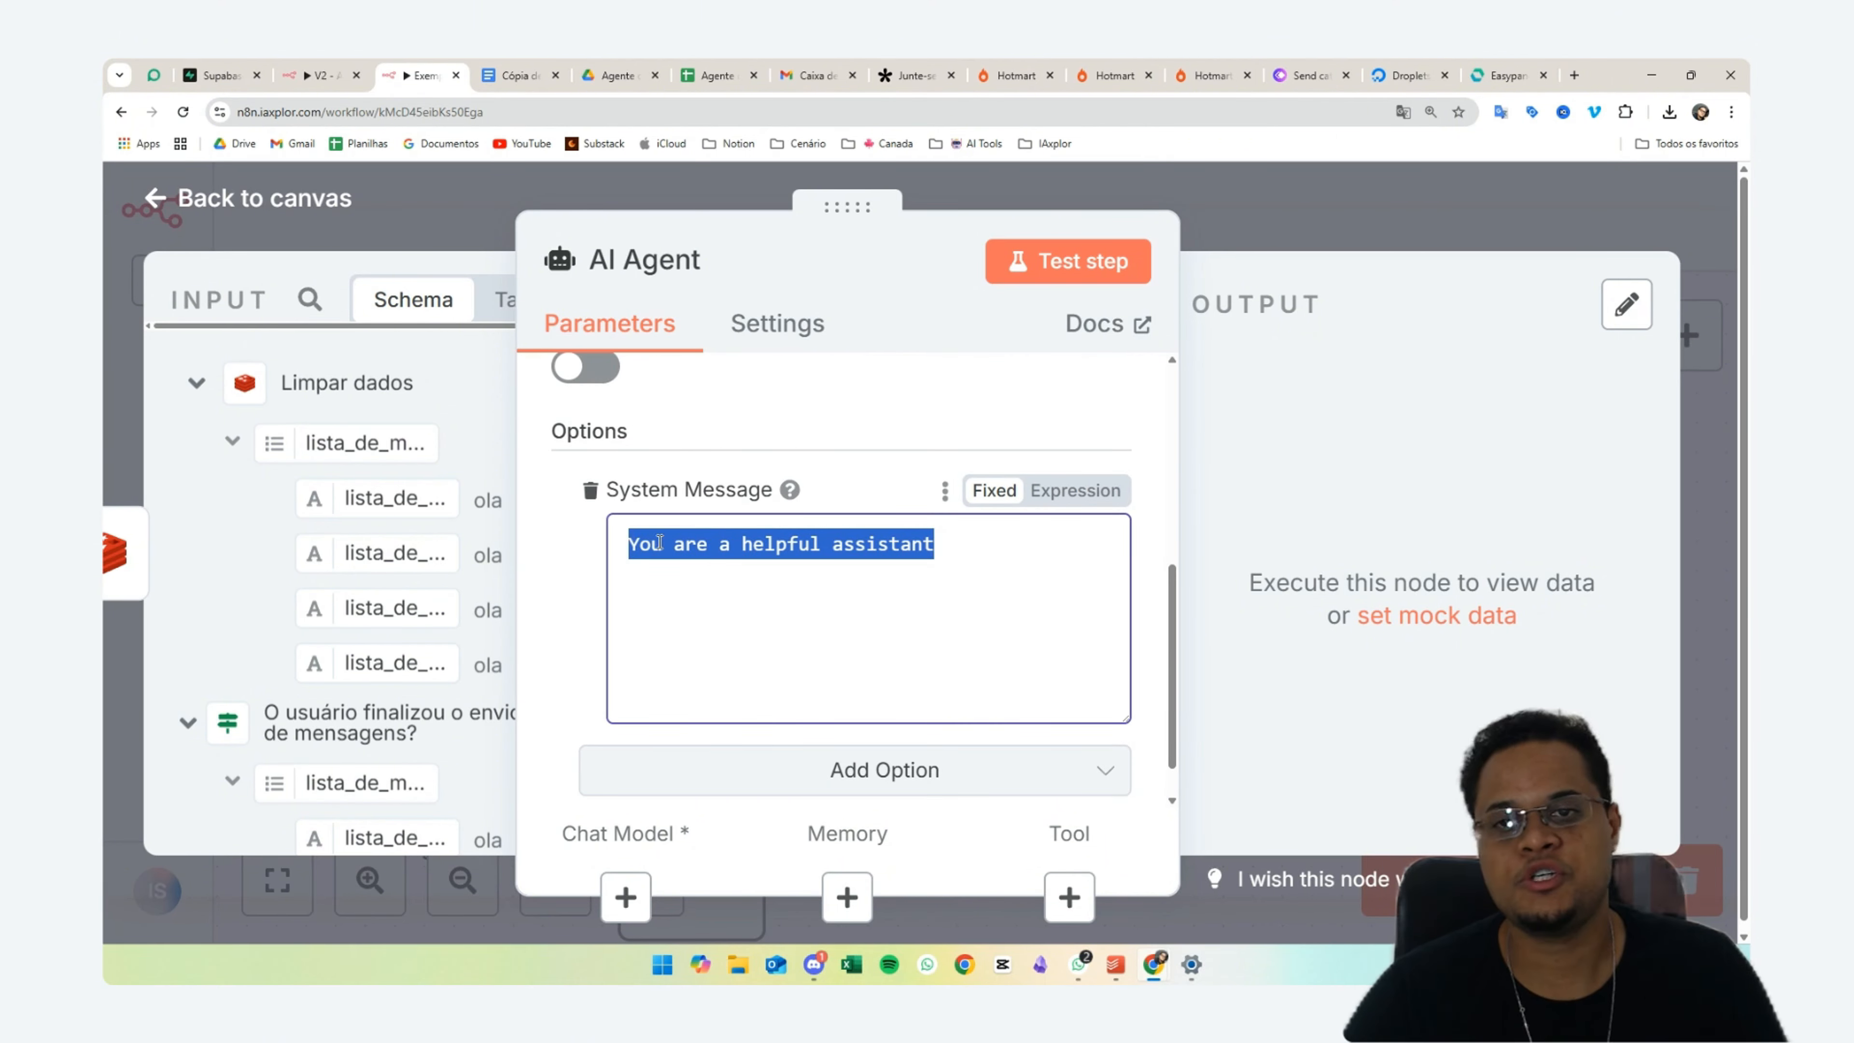
- Test the AI Agent node, check its output, and return to the canvas
left_click(1089, 273)
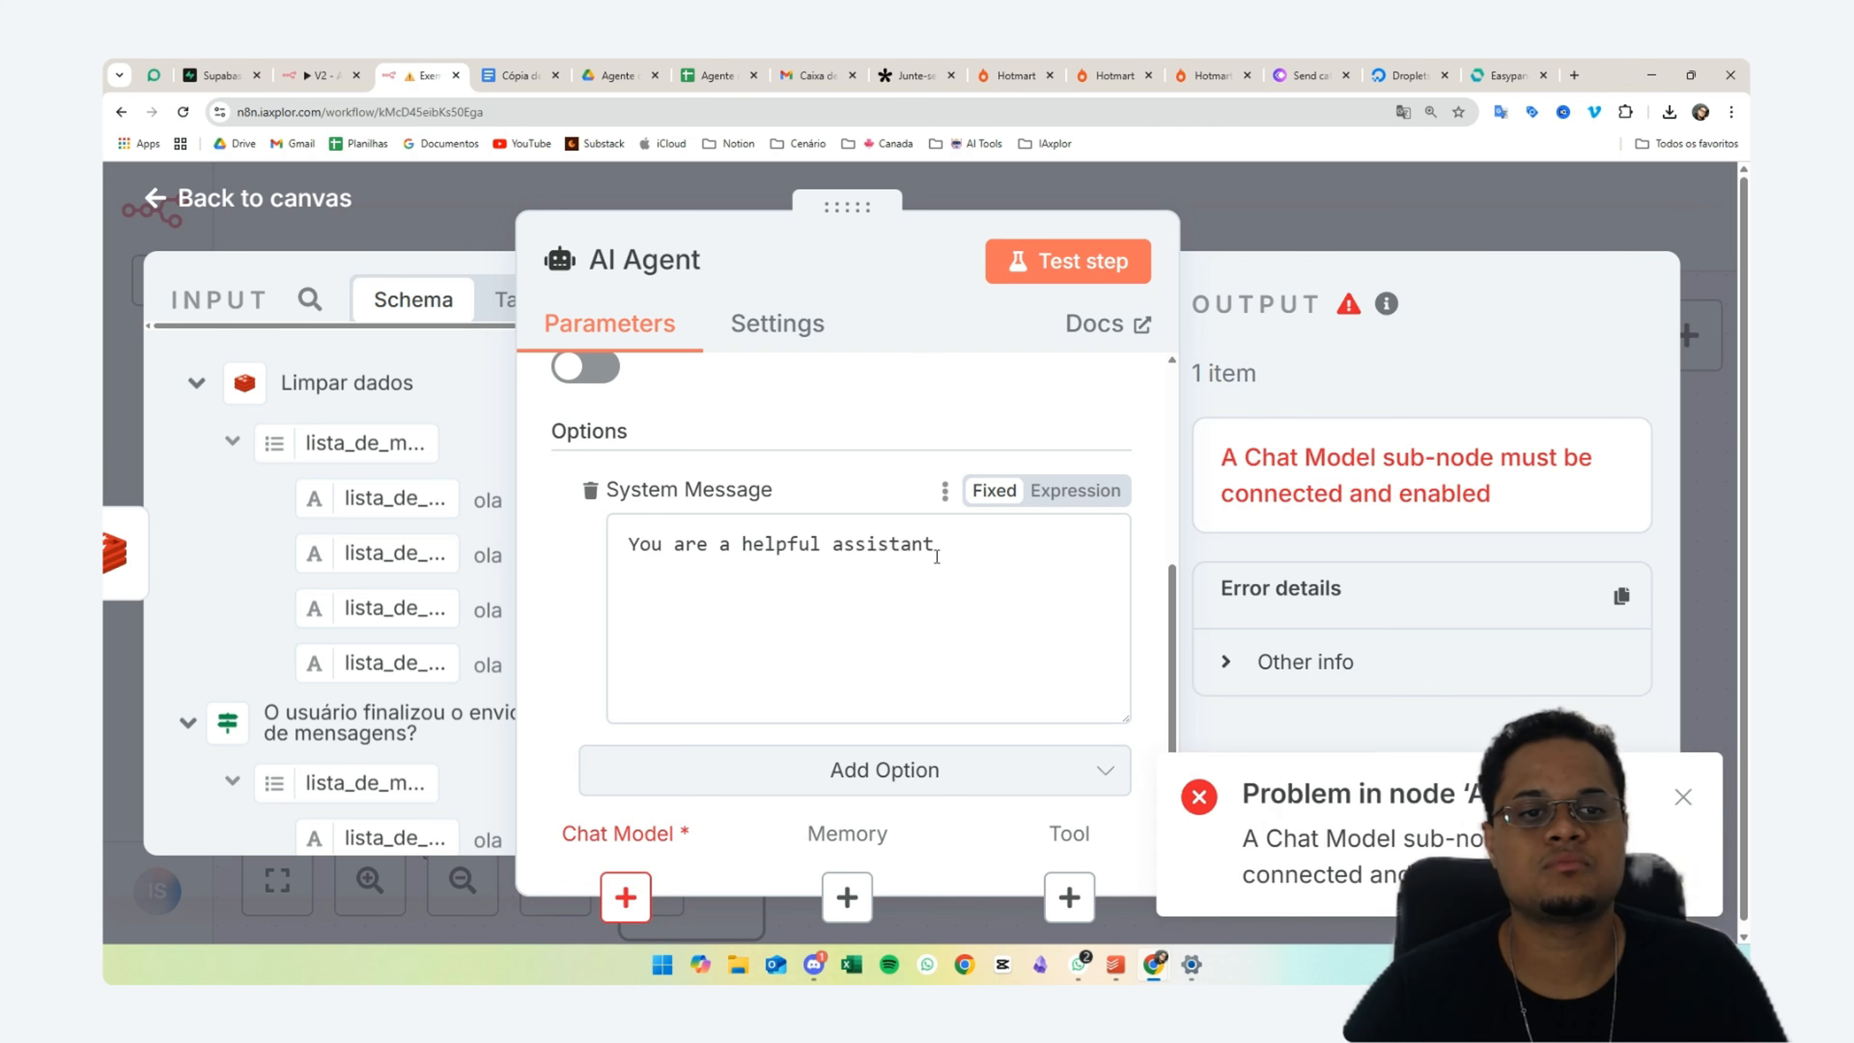
left_click_drag(1469, 495, 1285, 457)
left_click(1274, 421)
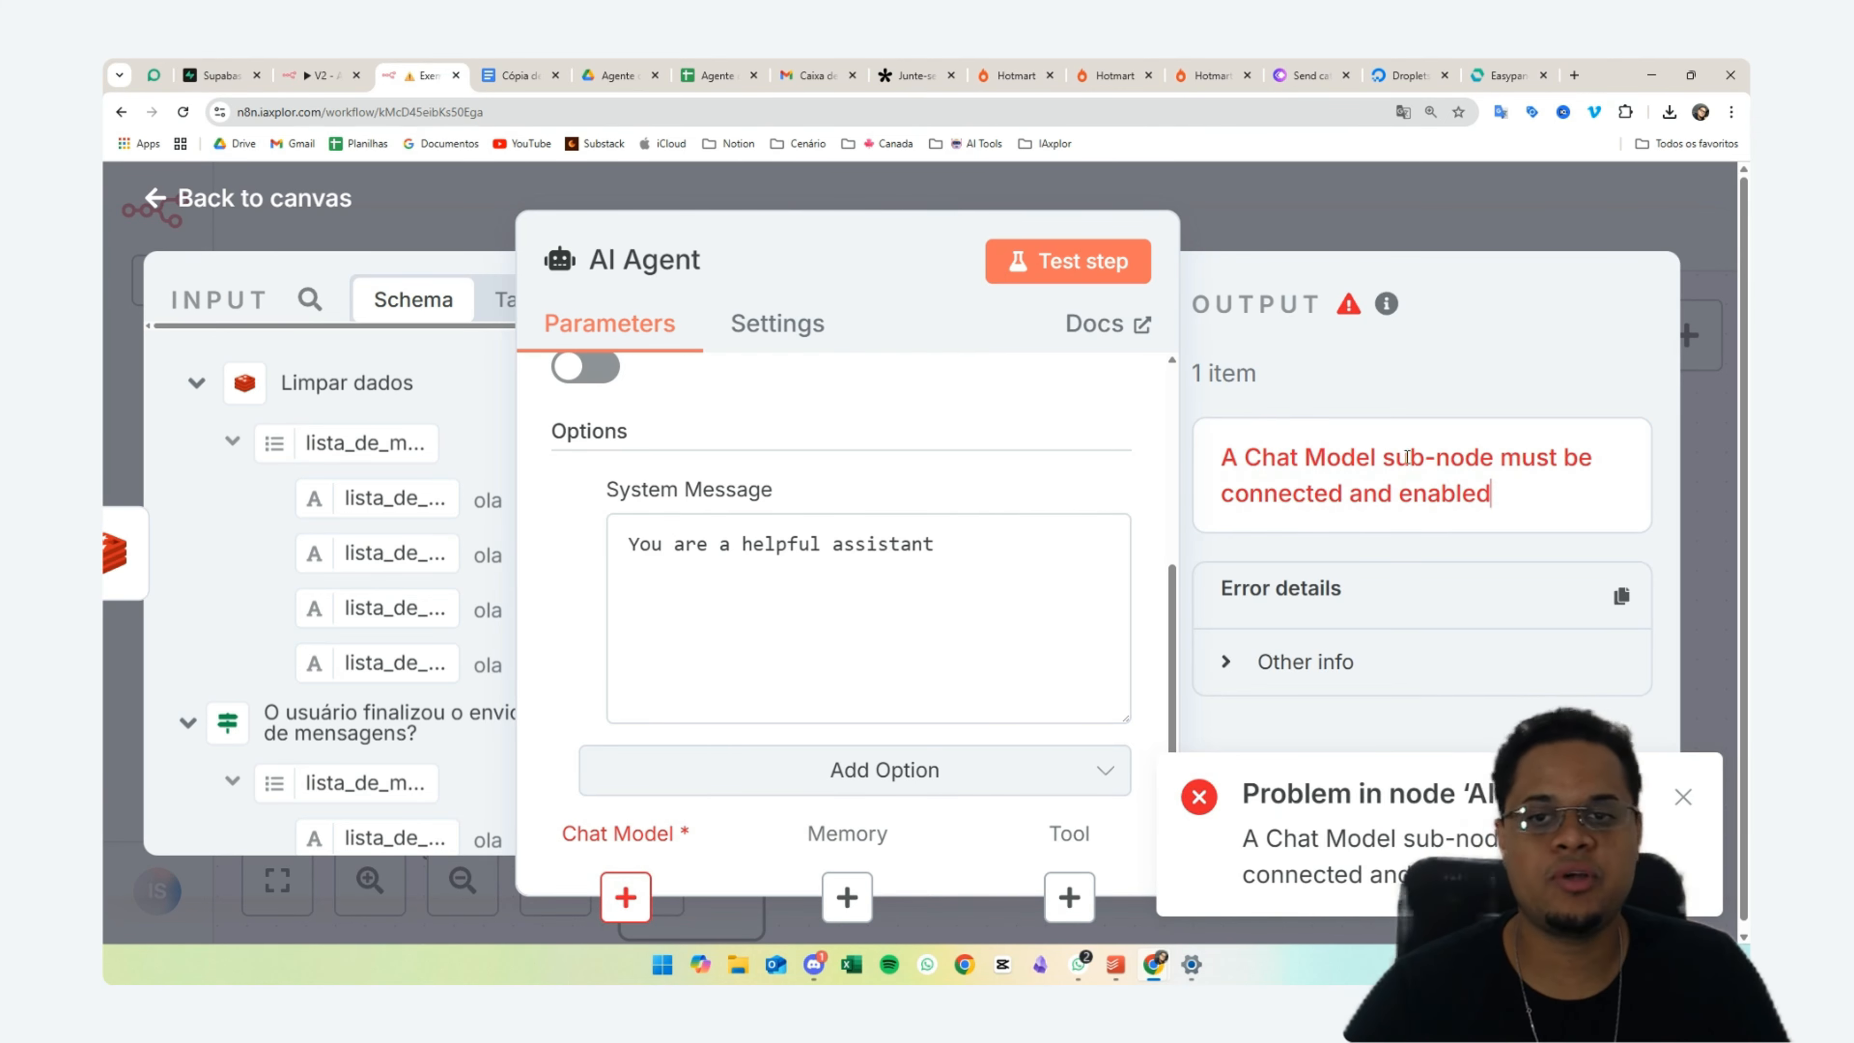
left_click(509, 178)
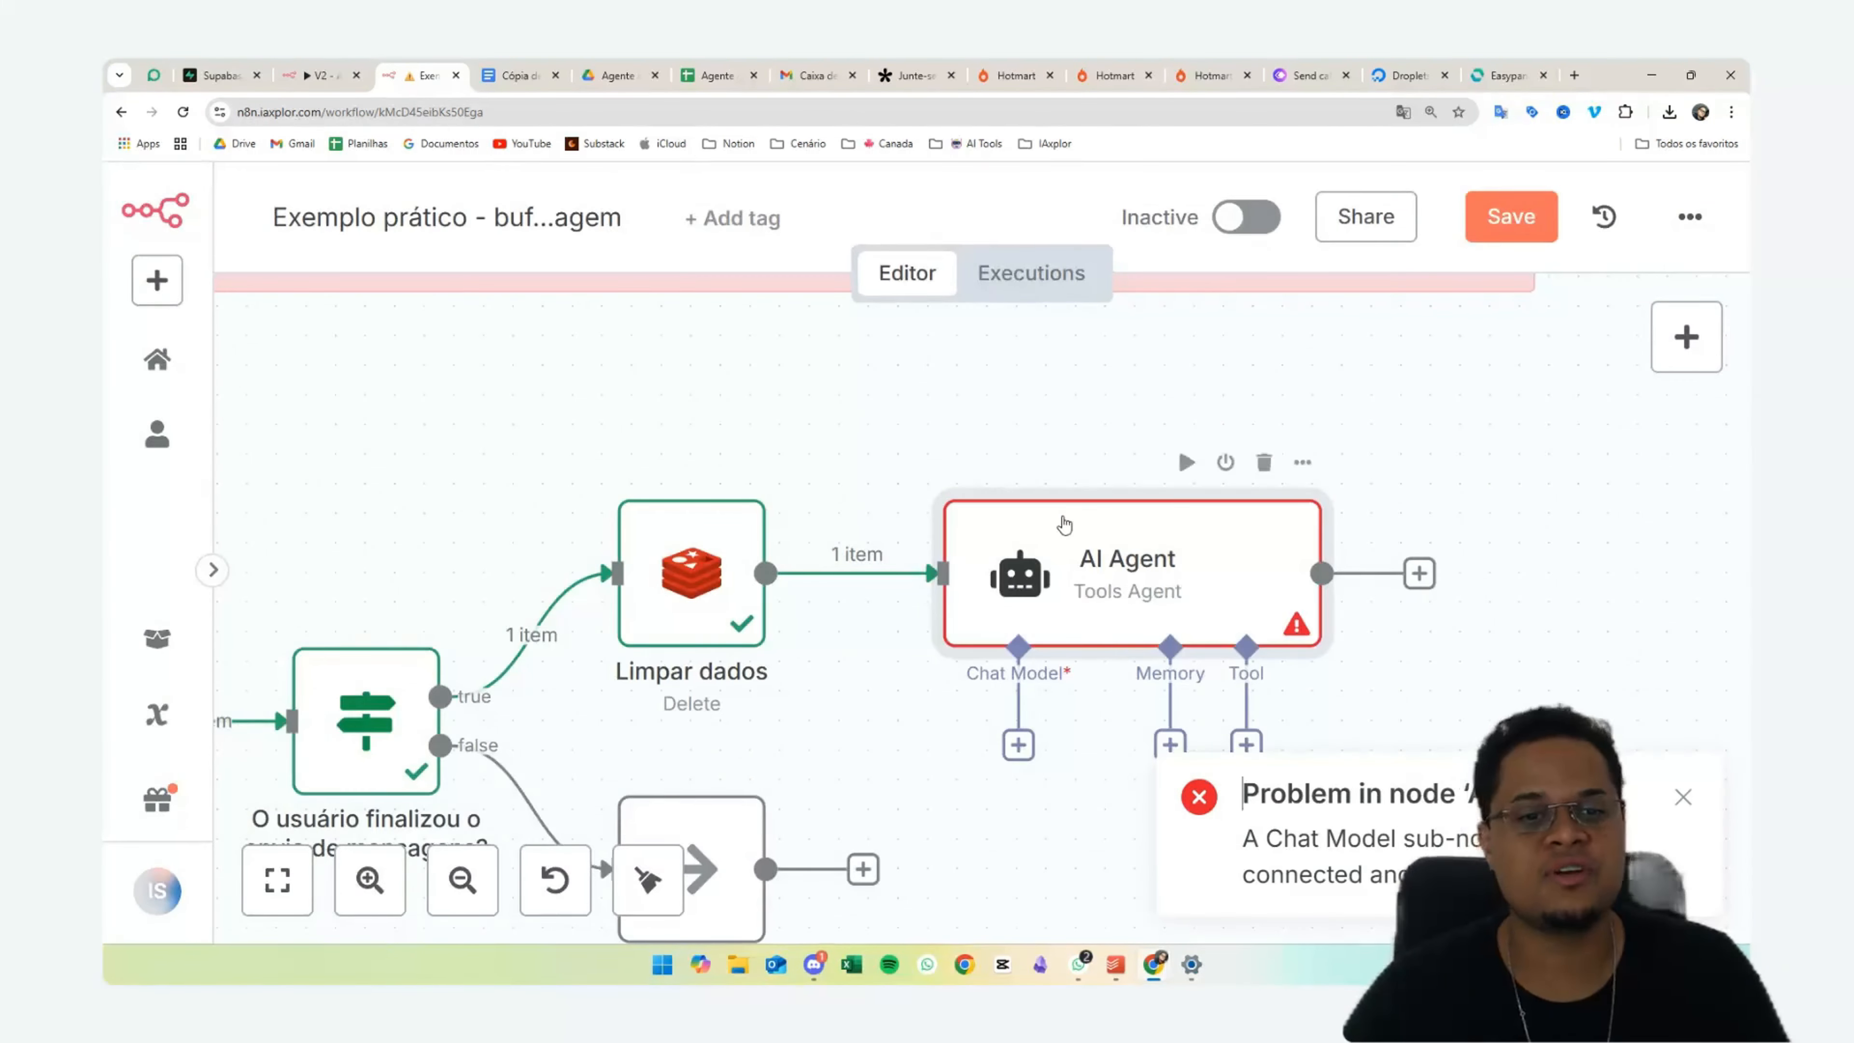
- Connect an OpenAI Chat Model to the AI Agent, using the OpenAI credential and the gpt-4o-mini model
scroll(1068, 526, "right", 3)
scroll(969, 772, "down", 3)
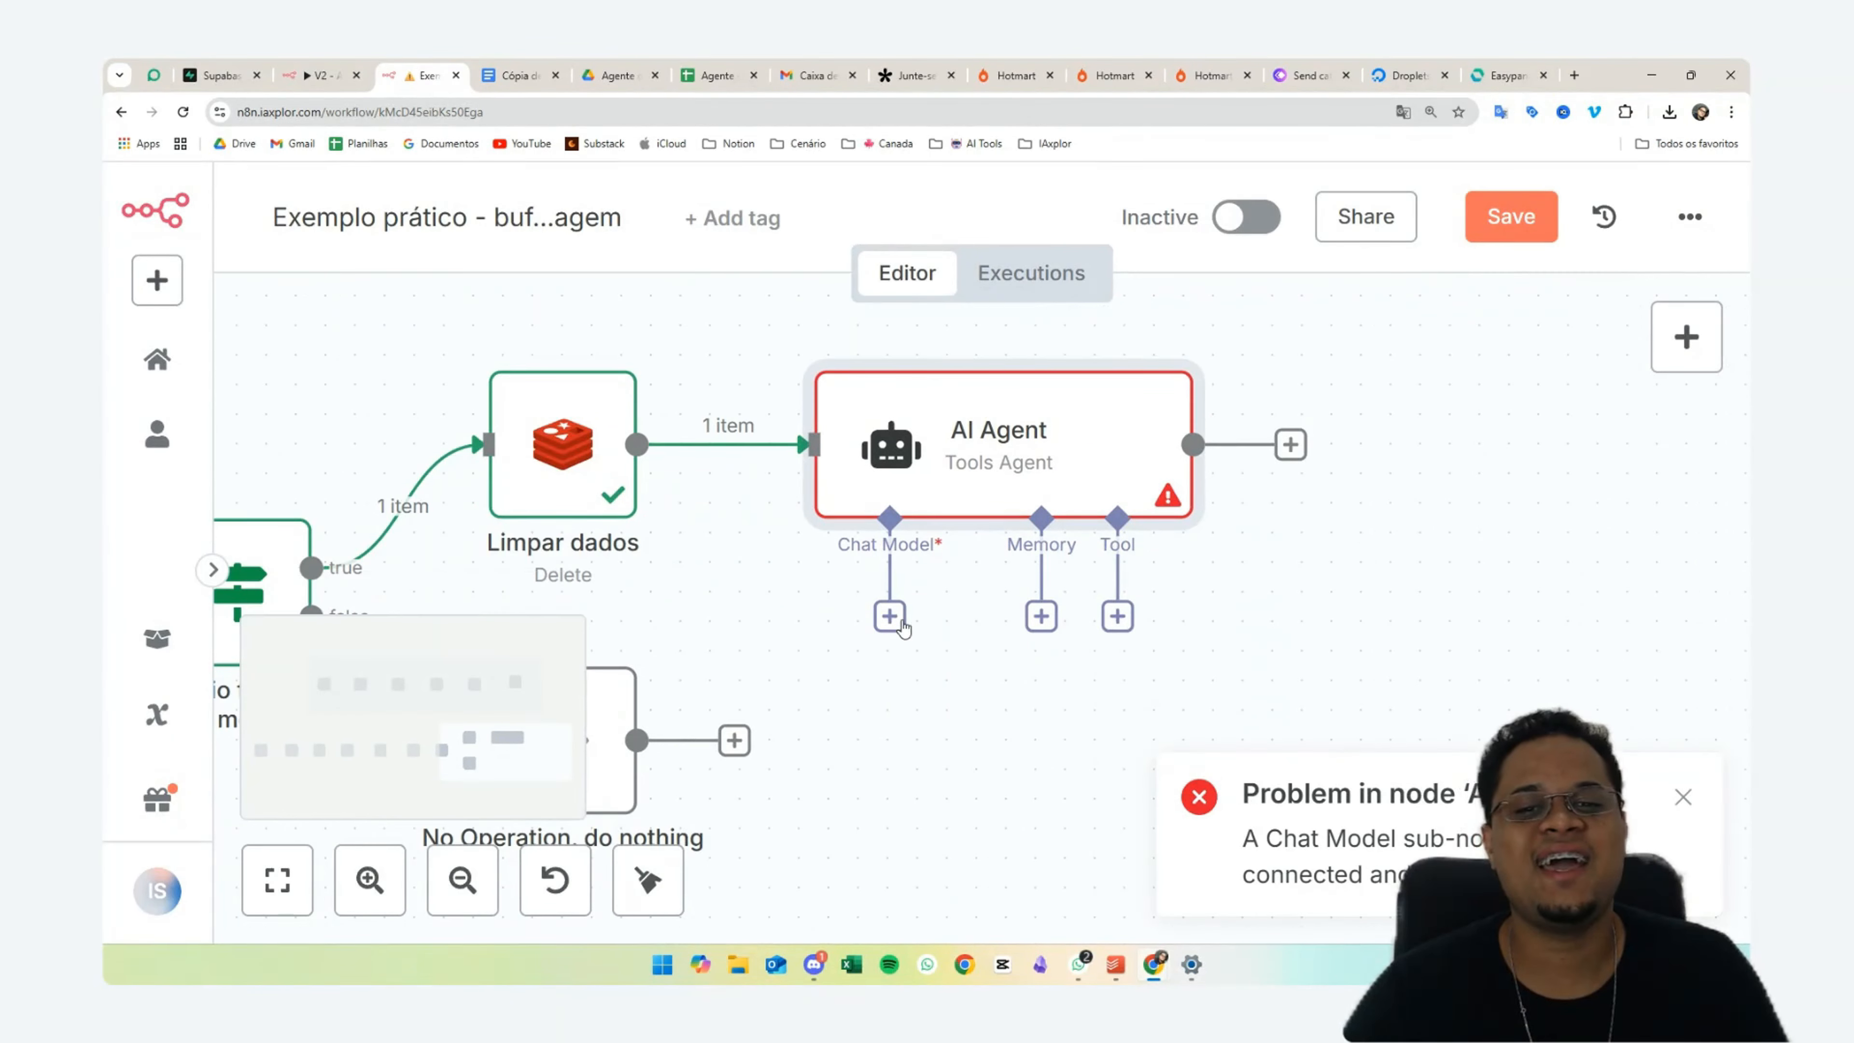
left_click(892, 617)
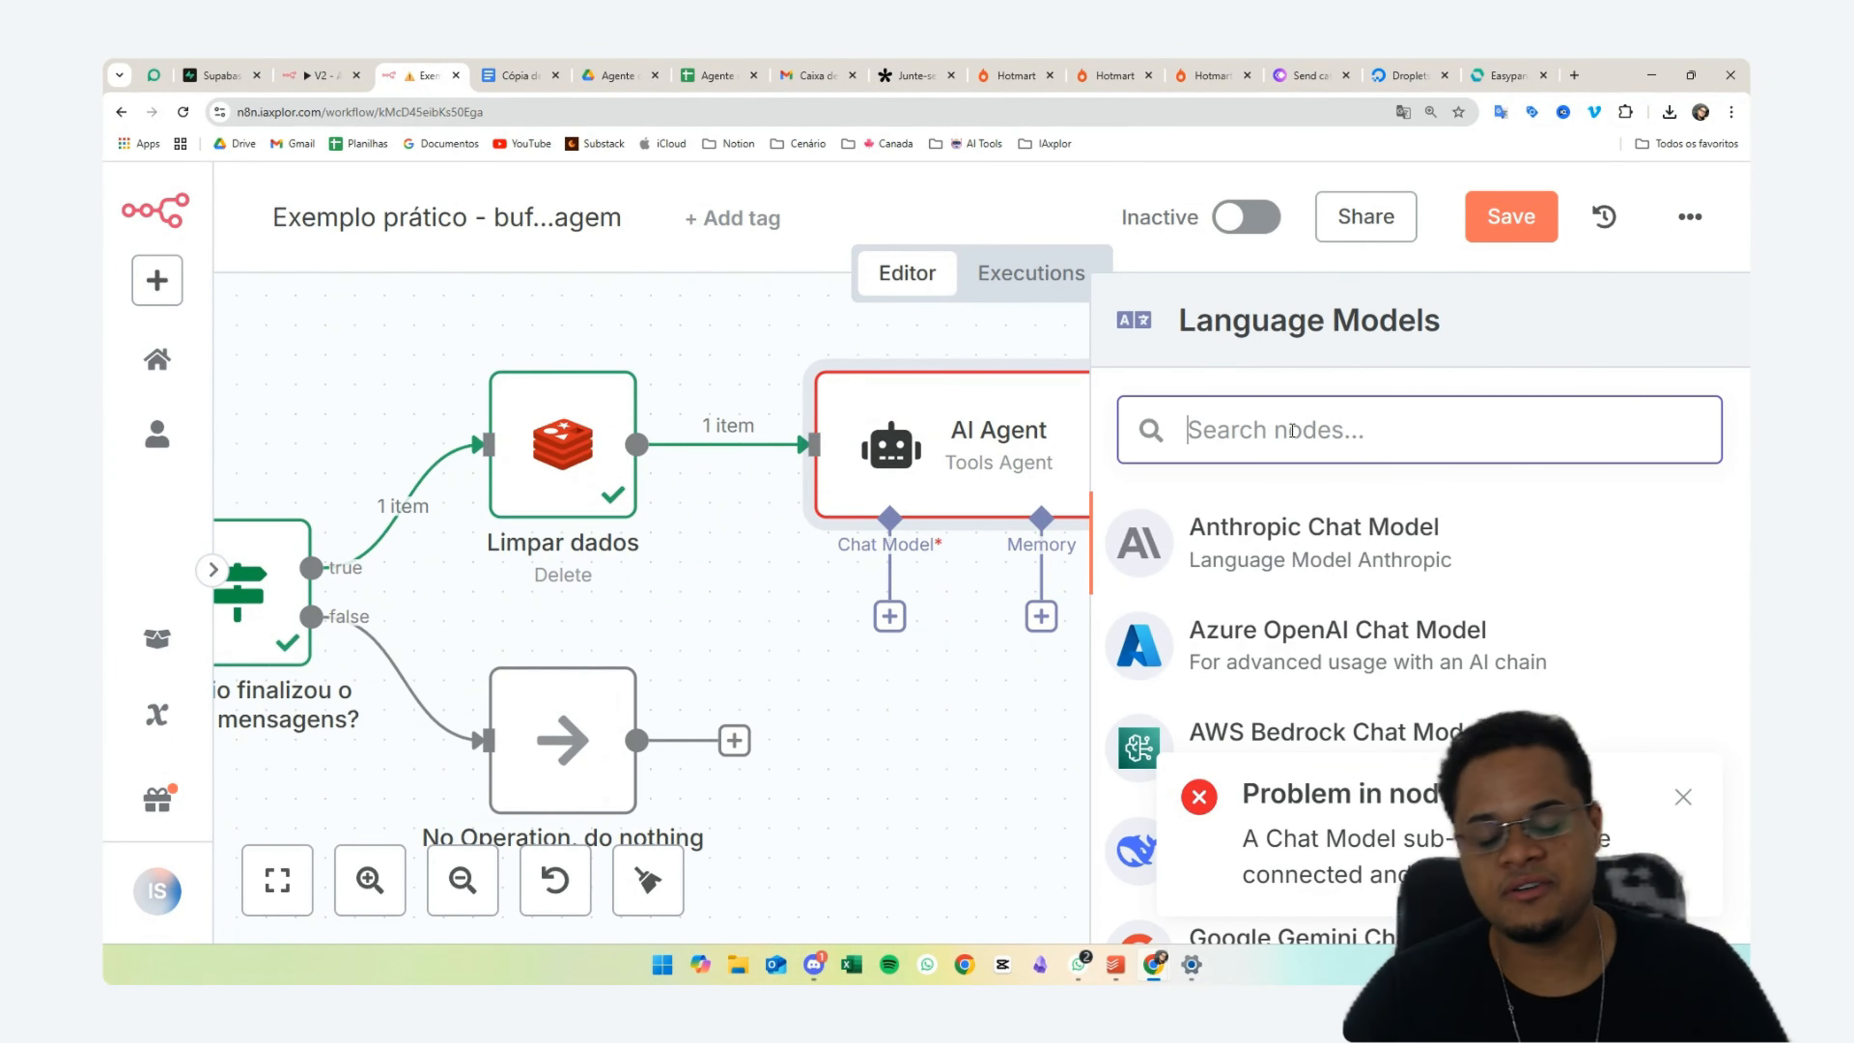
type("open")
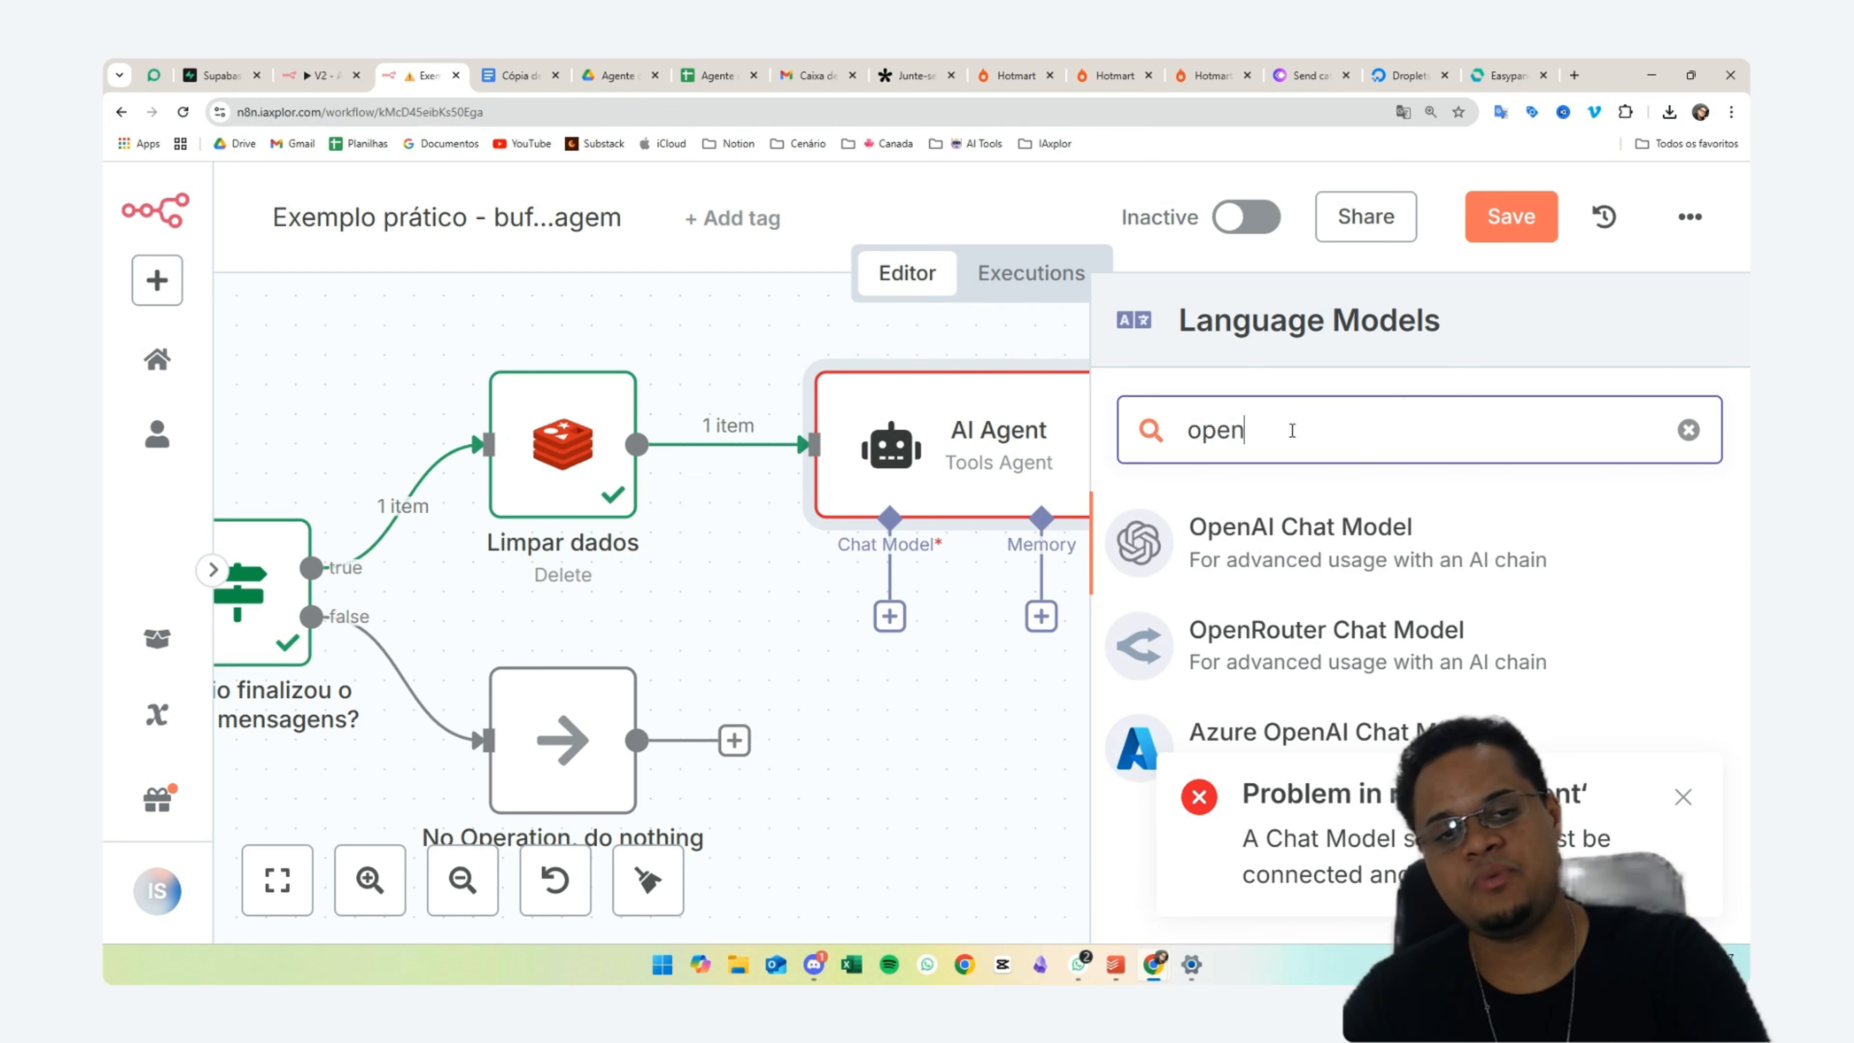
left_click(1397, 533)
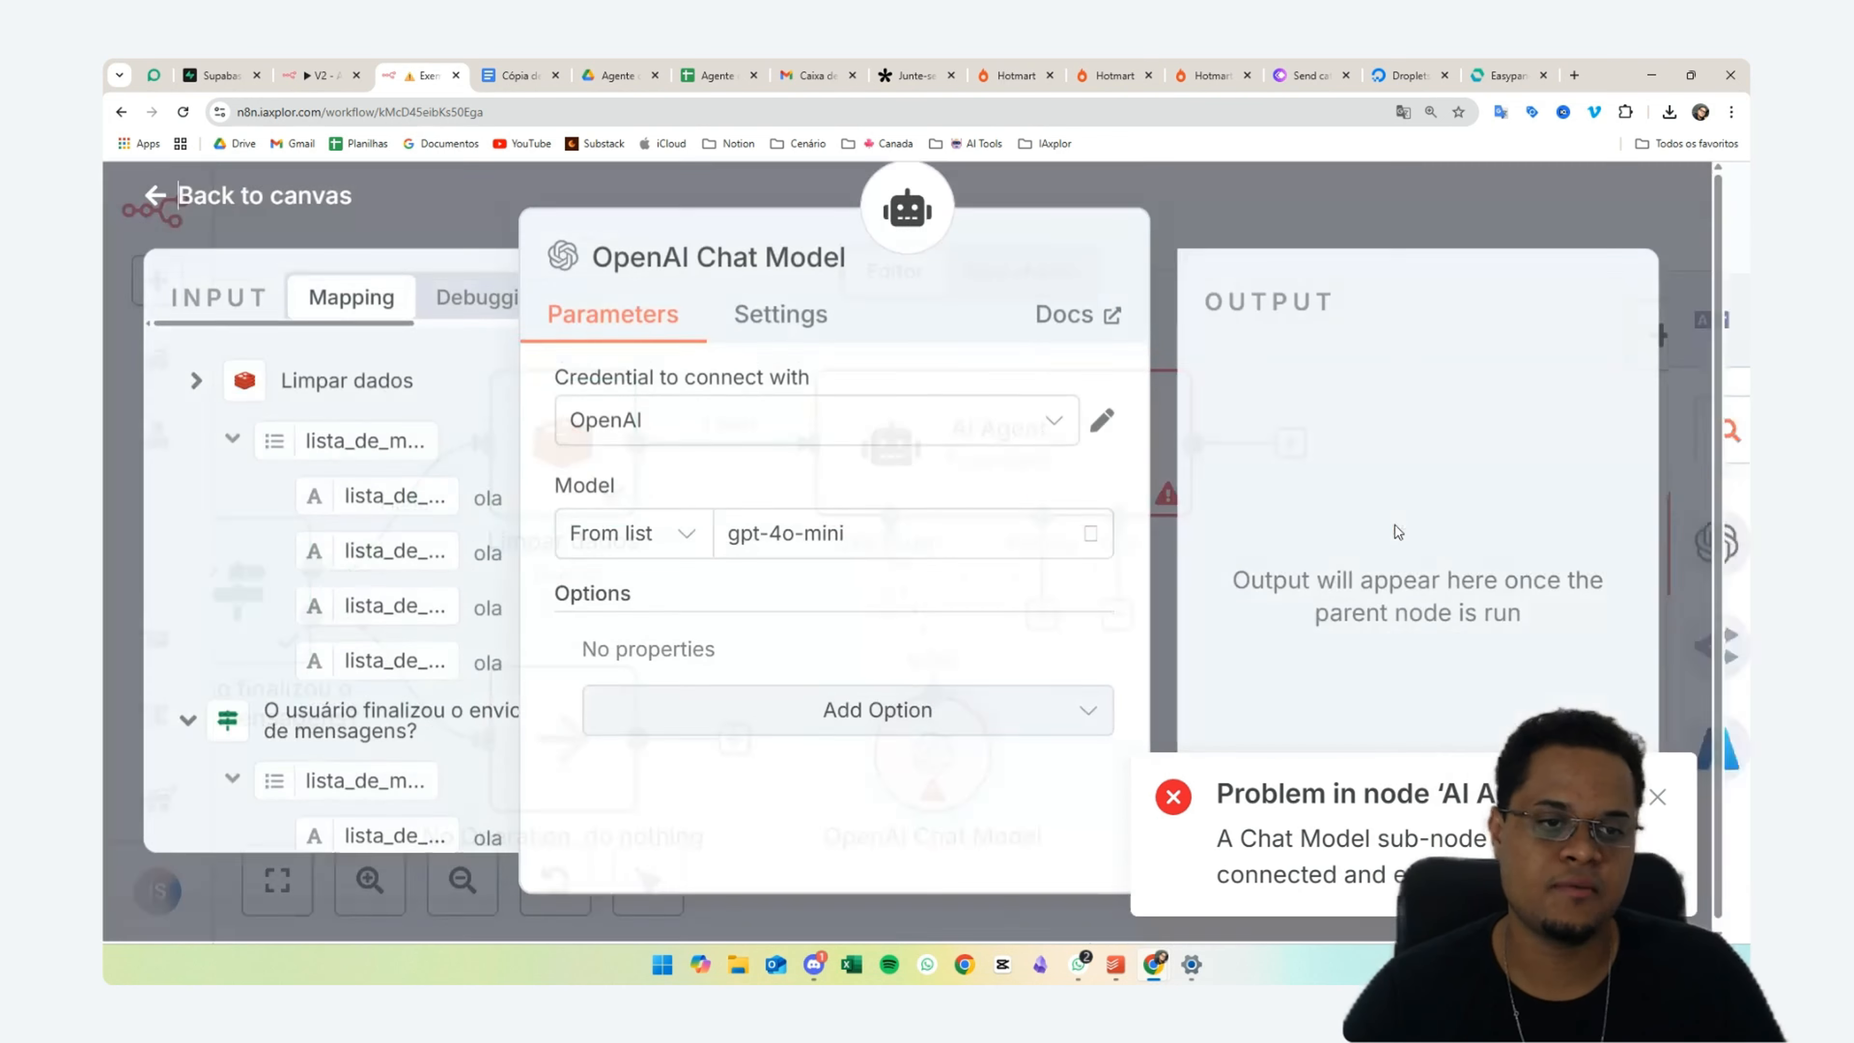
left_click(813, 537)
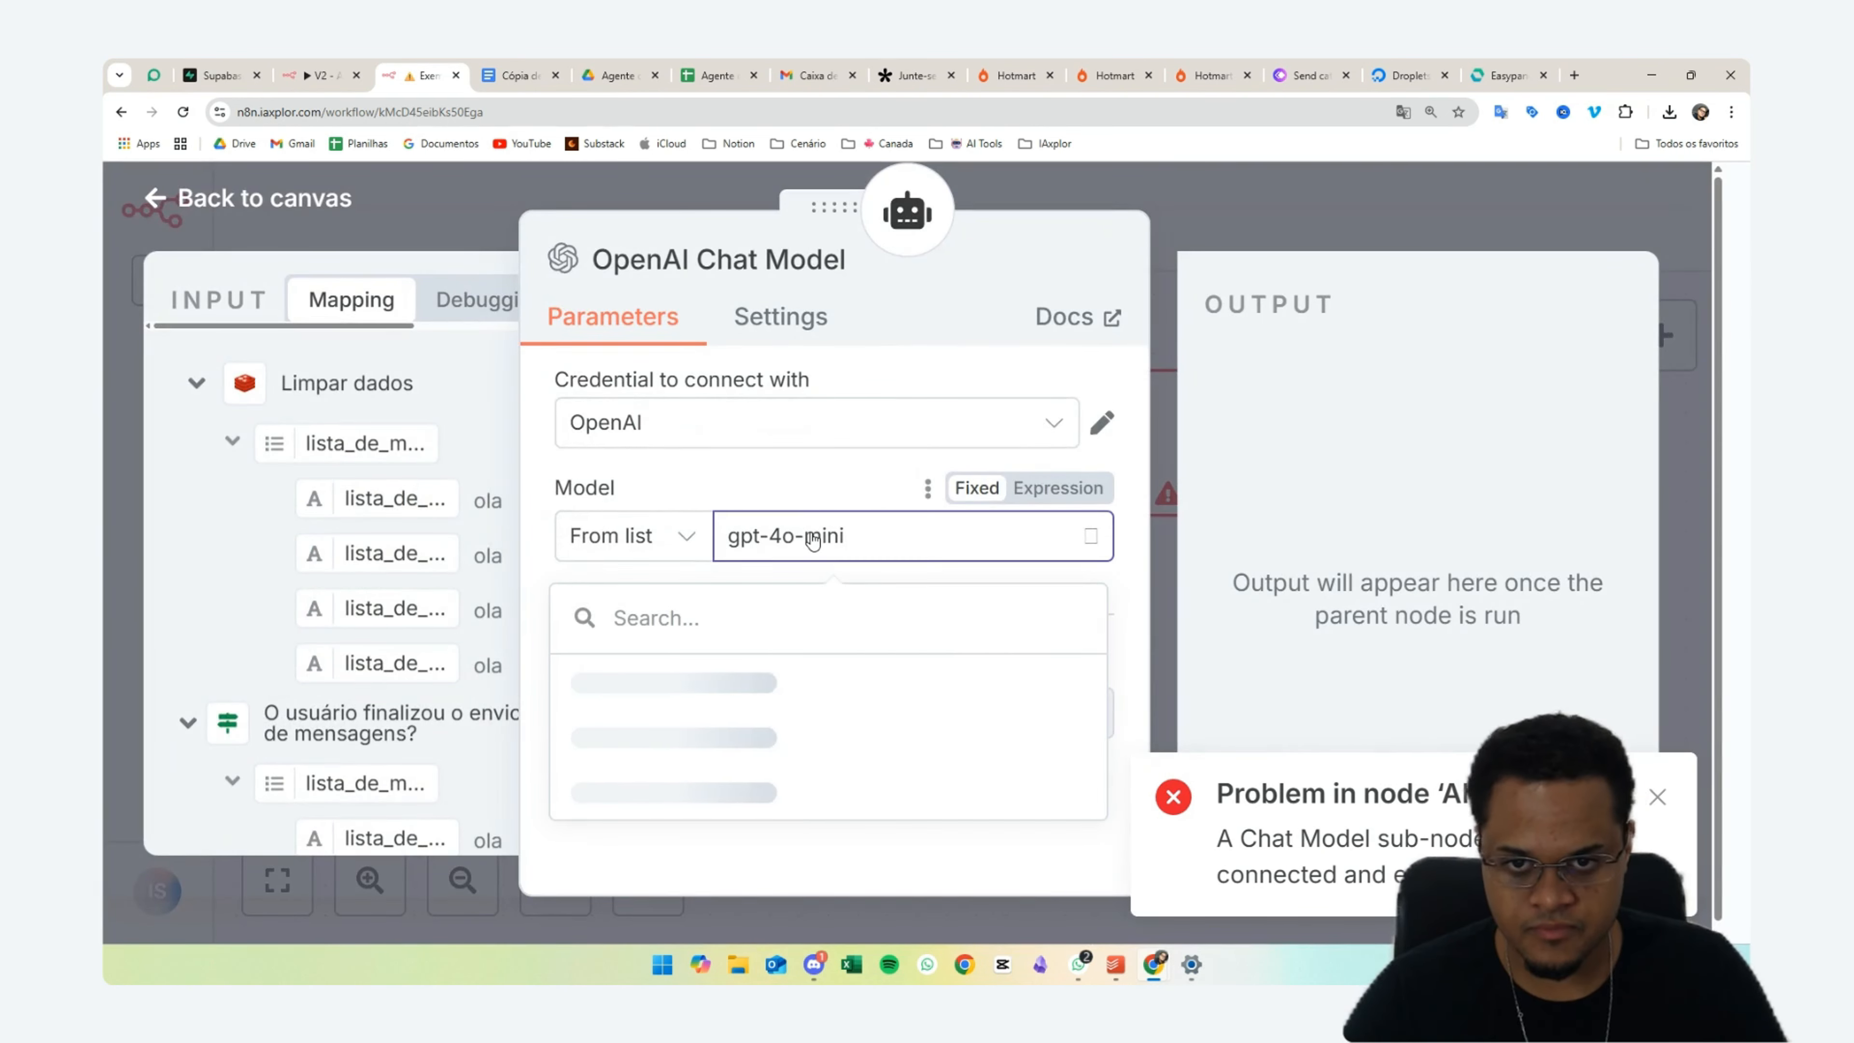
left_click(1110, 193)
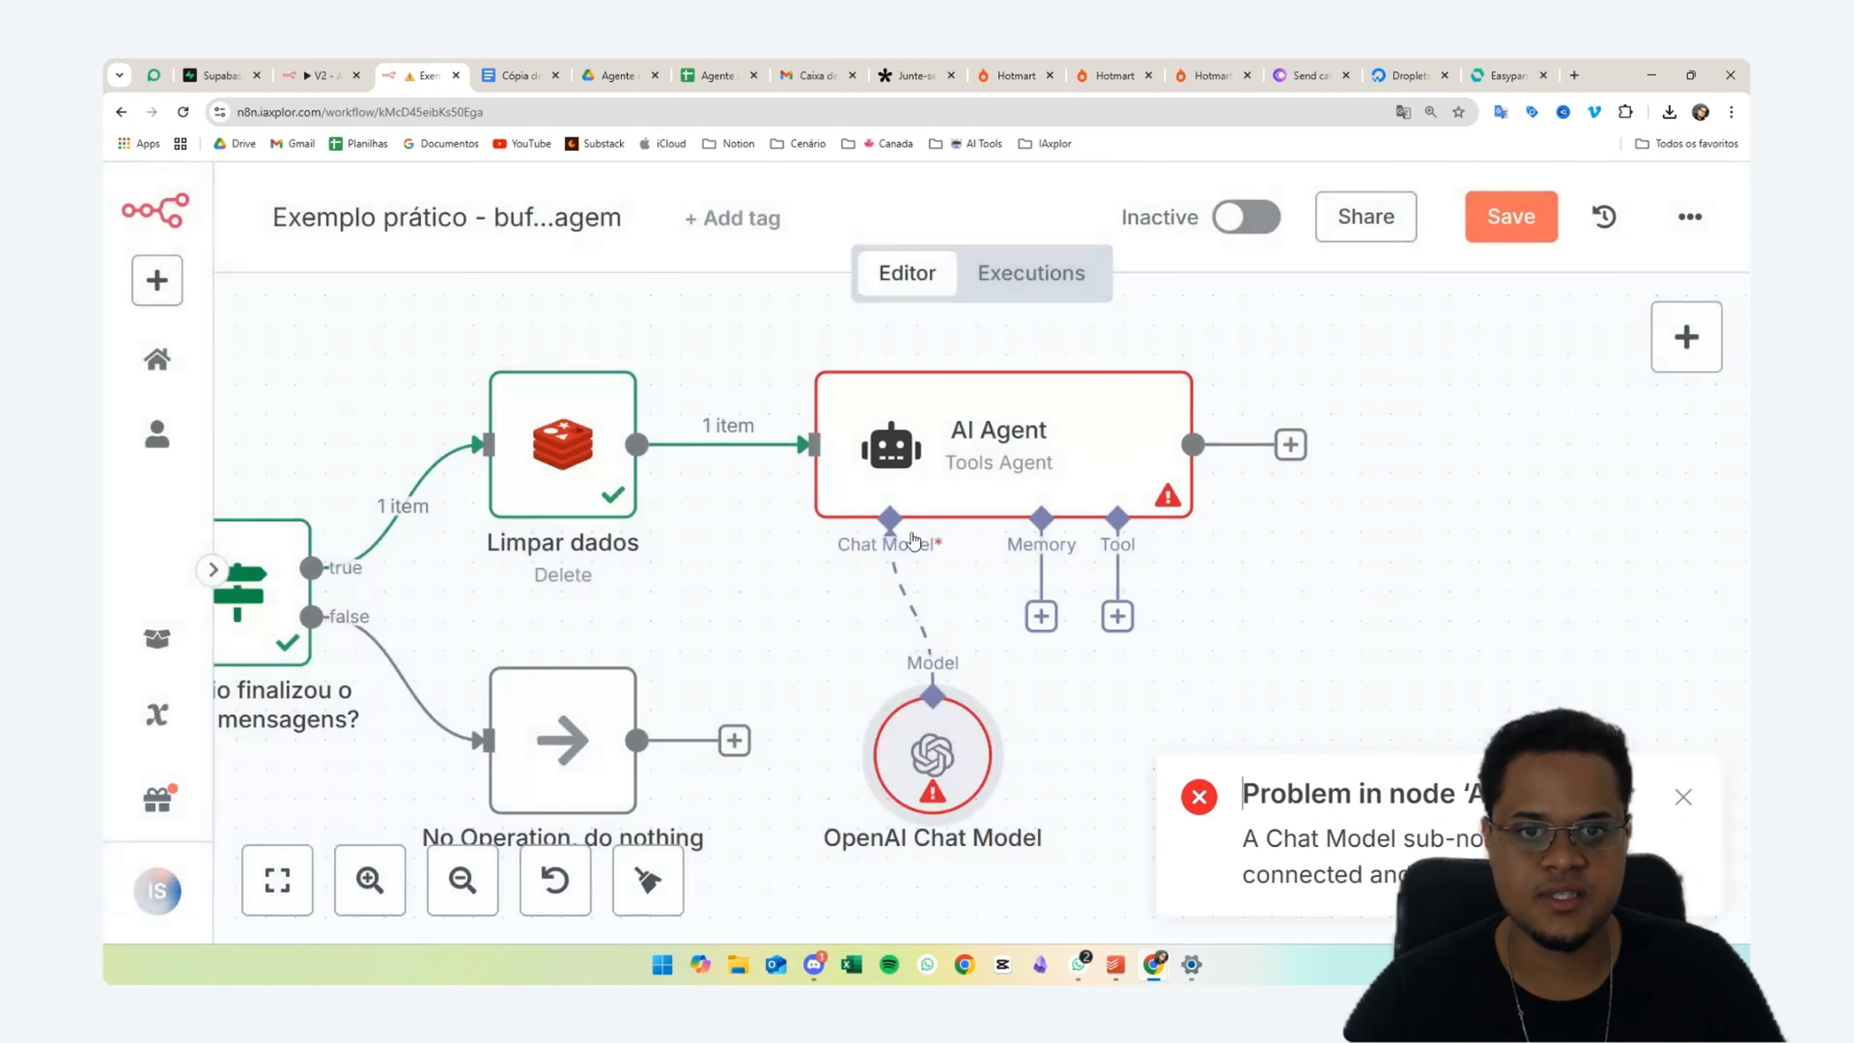
- Check the credential and model settings of the OpenAI Chat Model and position its node beneath the AI Agent
left_click_drag(936, 756, 847, 764)
double_click(844, 764)
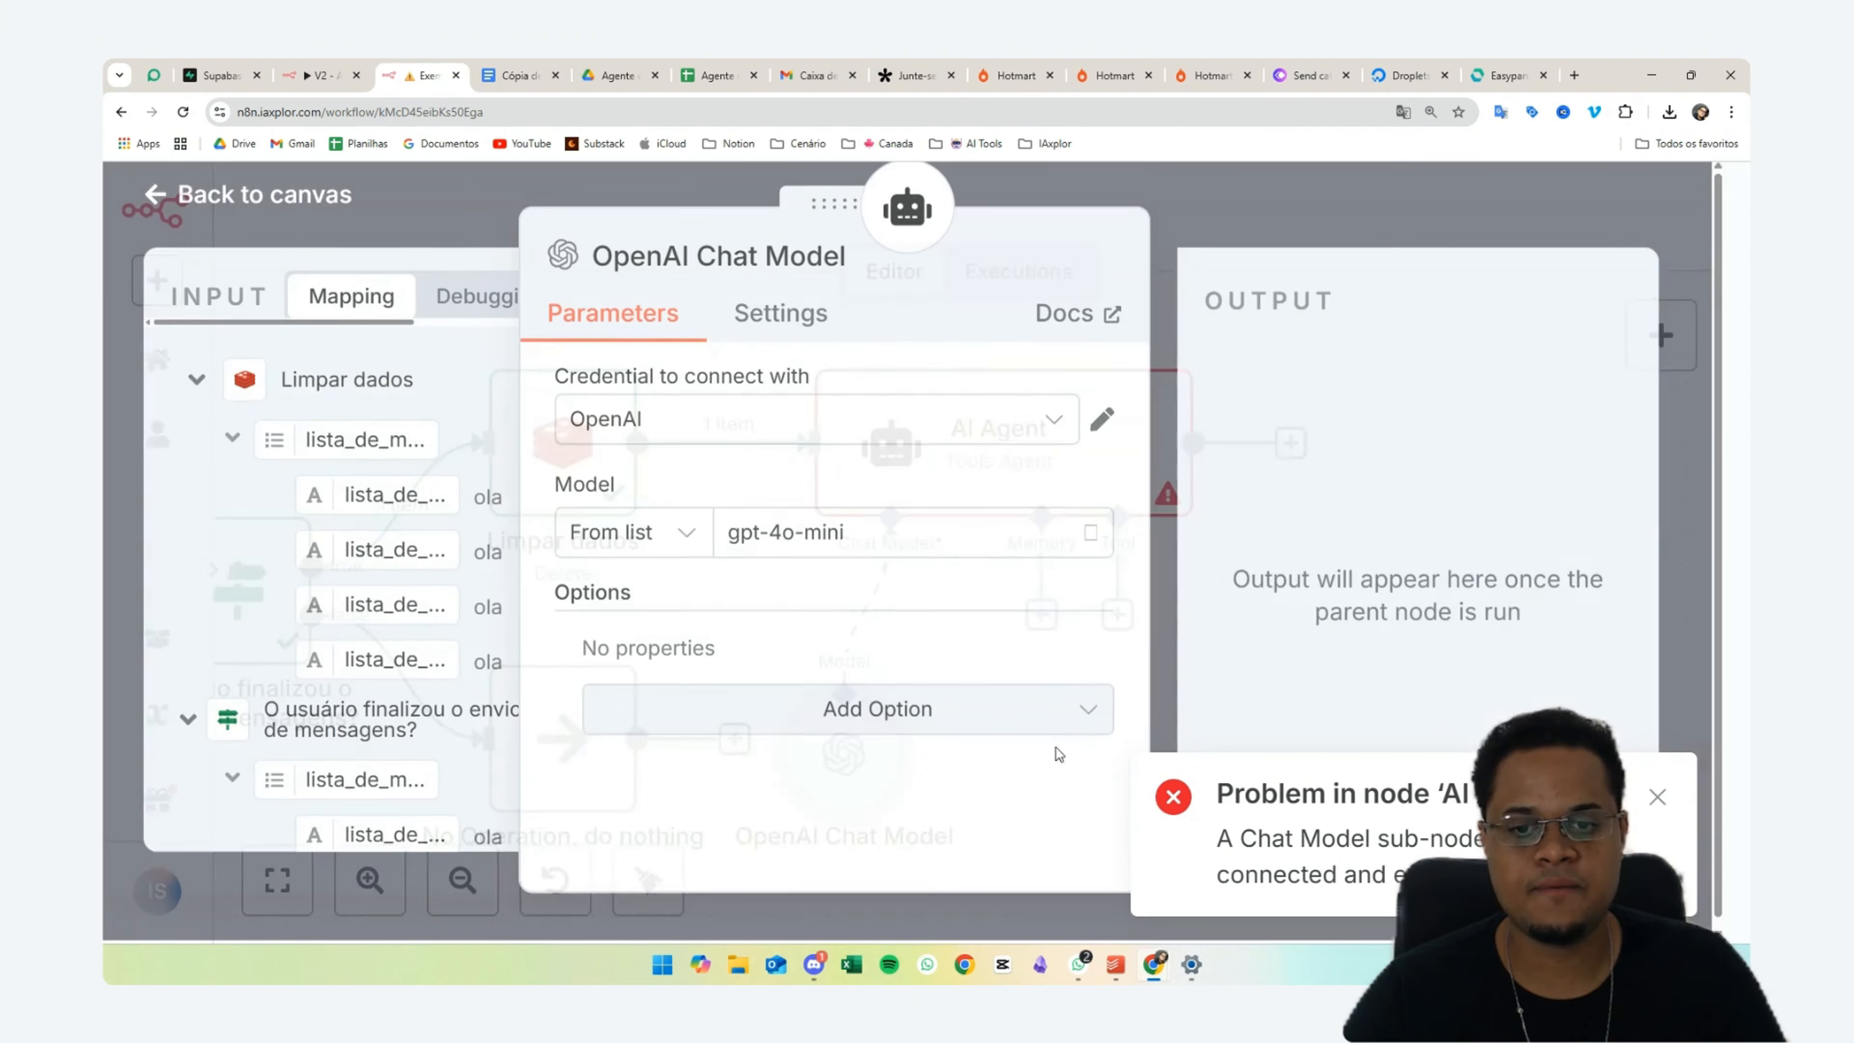
left_click(454, 200)
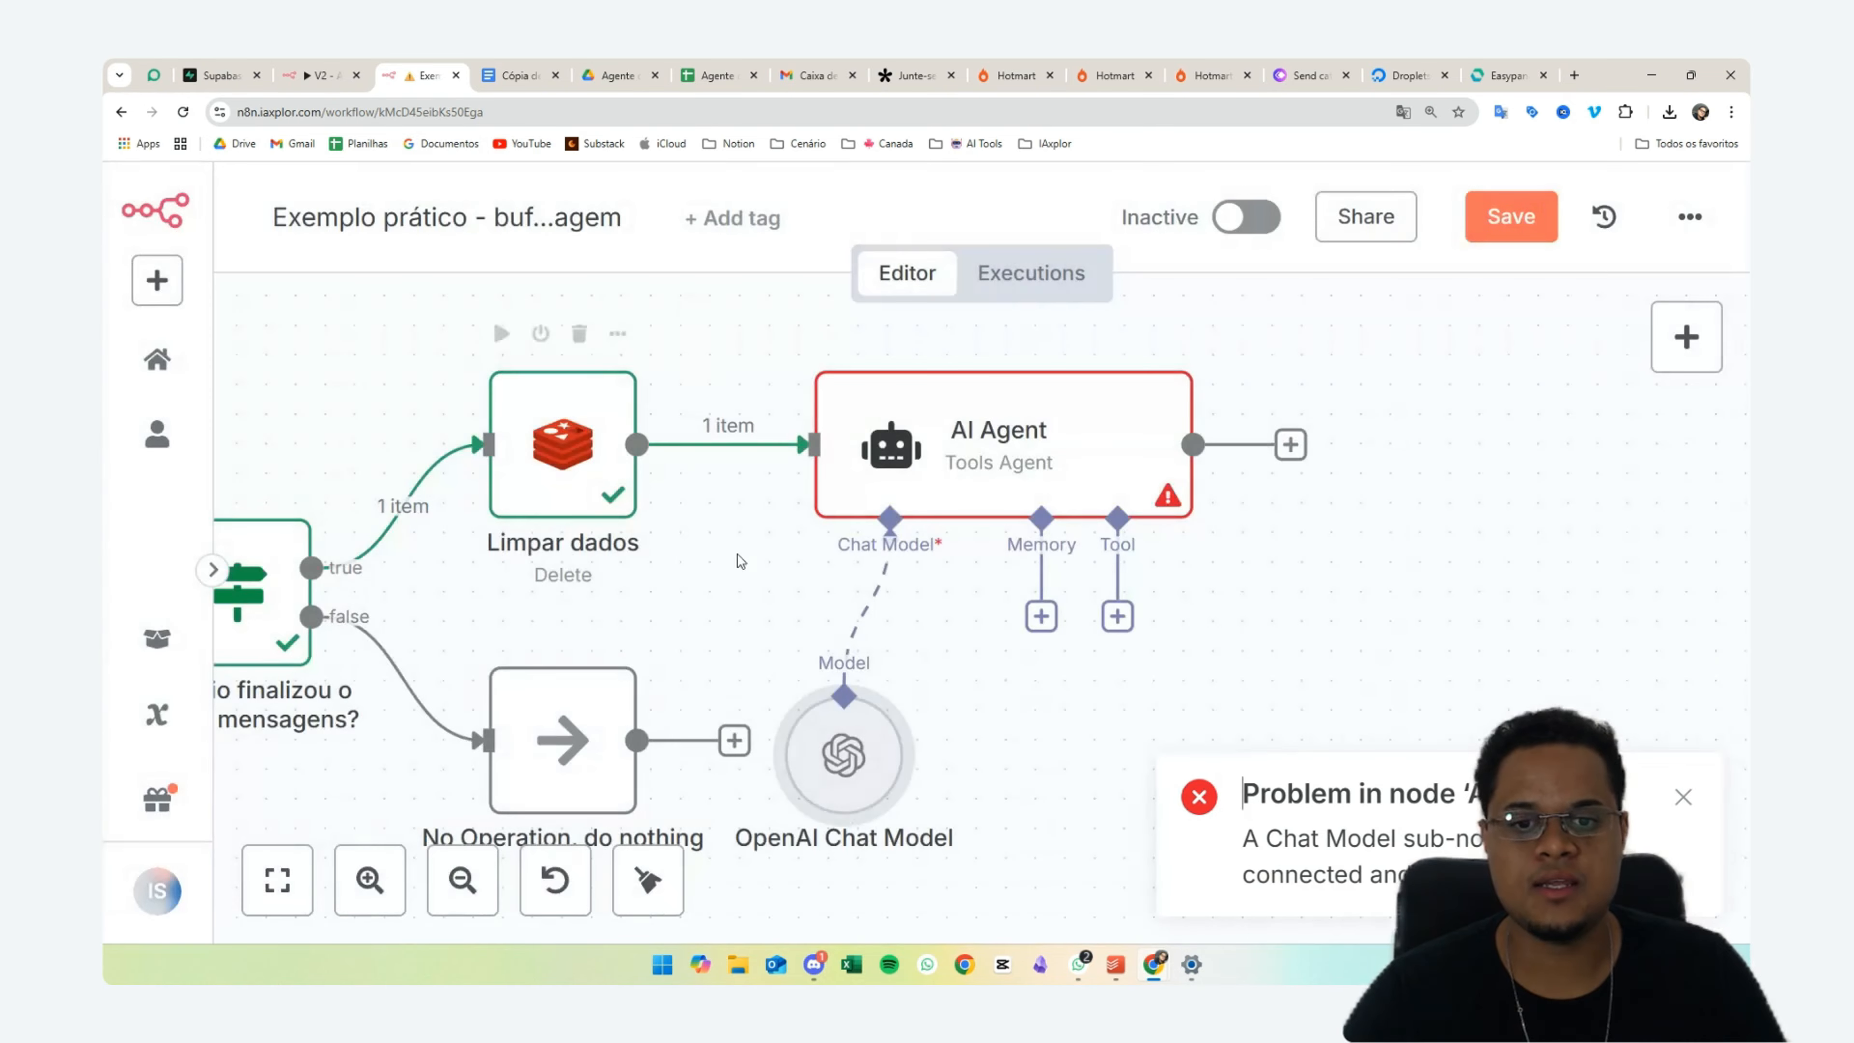
left_click_drag(832, 789, 916, 787)
- Browse the memory types available for the AI Agent and close the list without adding one
left_click(1042, 615)
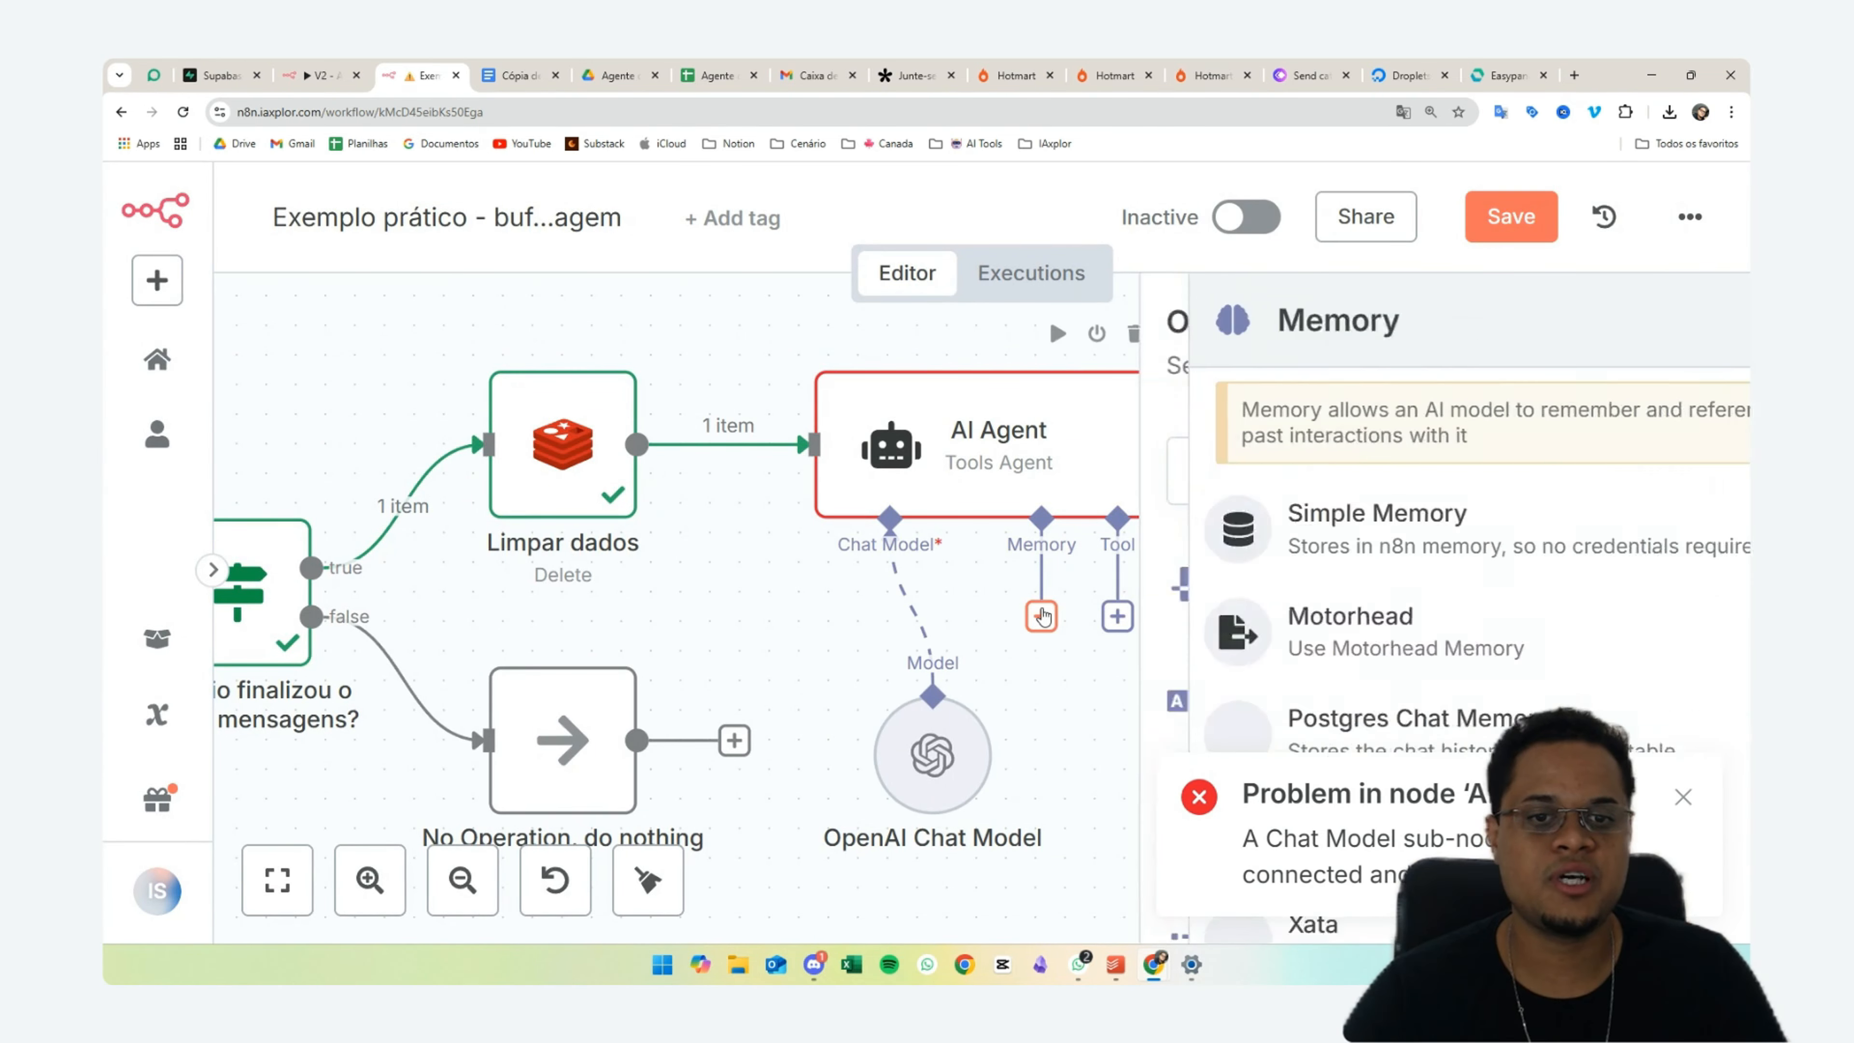
scroll(1386, 584, "down", 2)
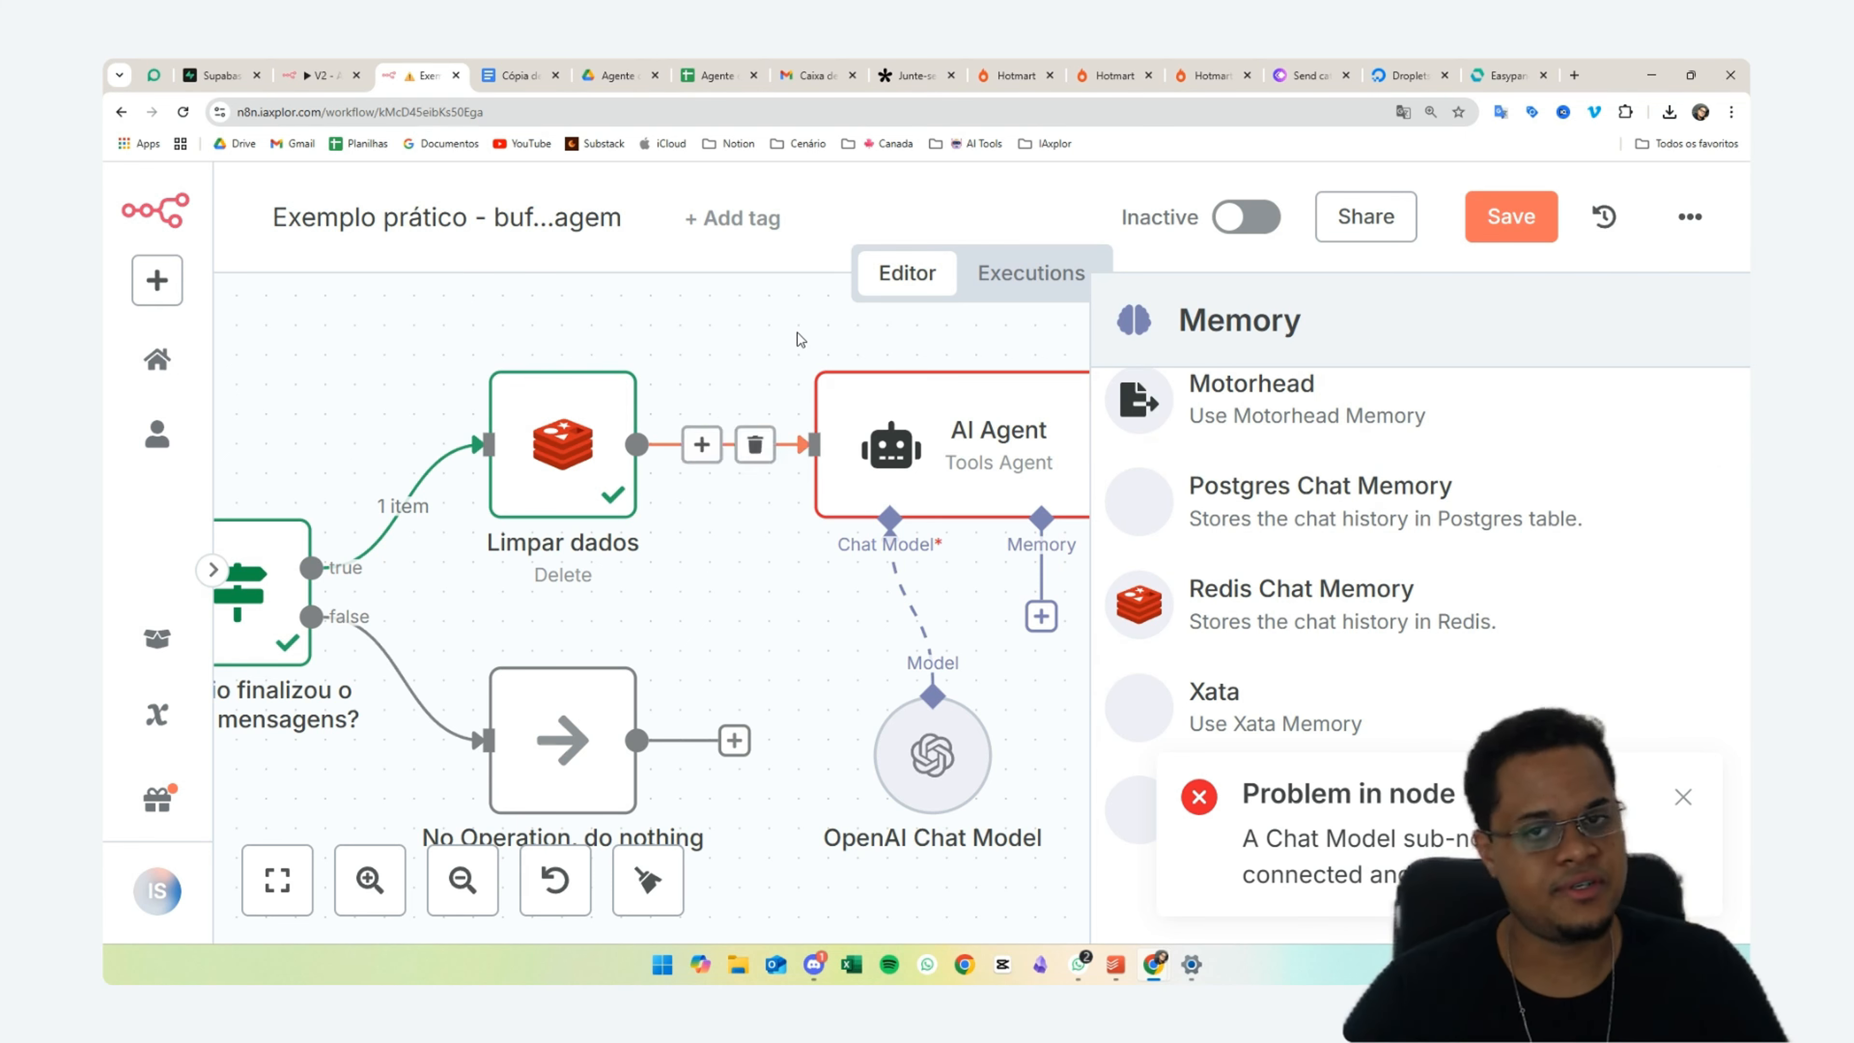
left_click(799, 331)
scroll(901, 508, "right", 3)
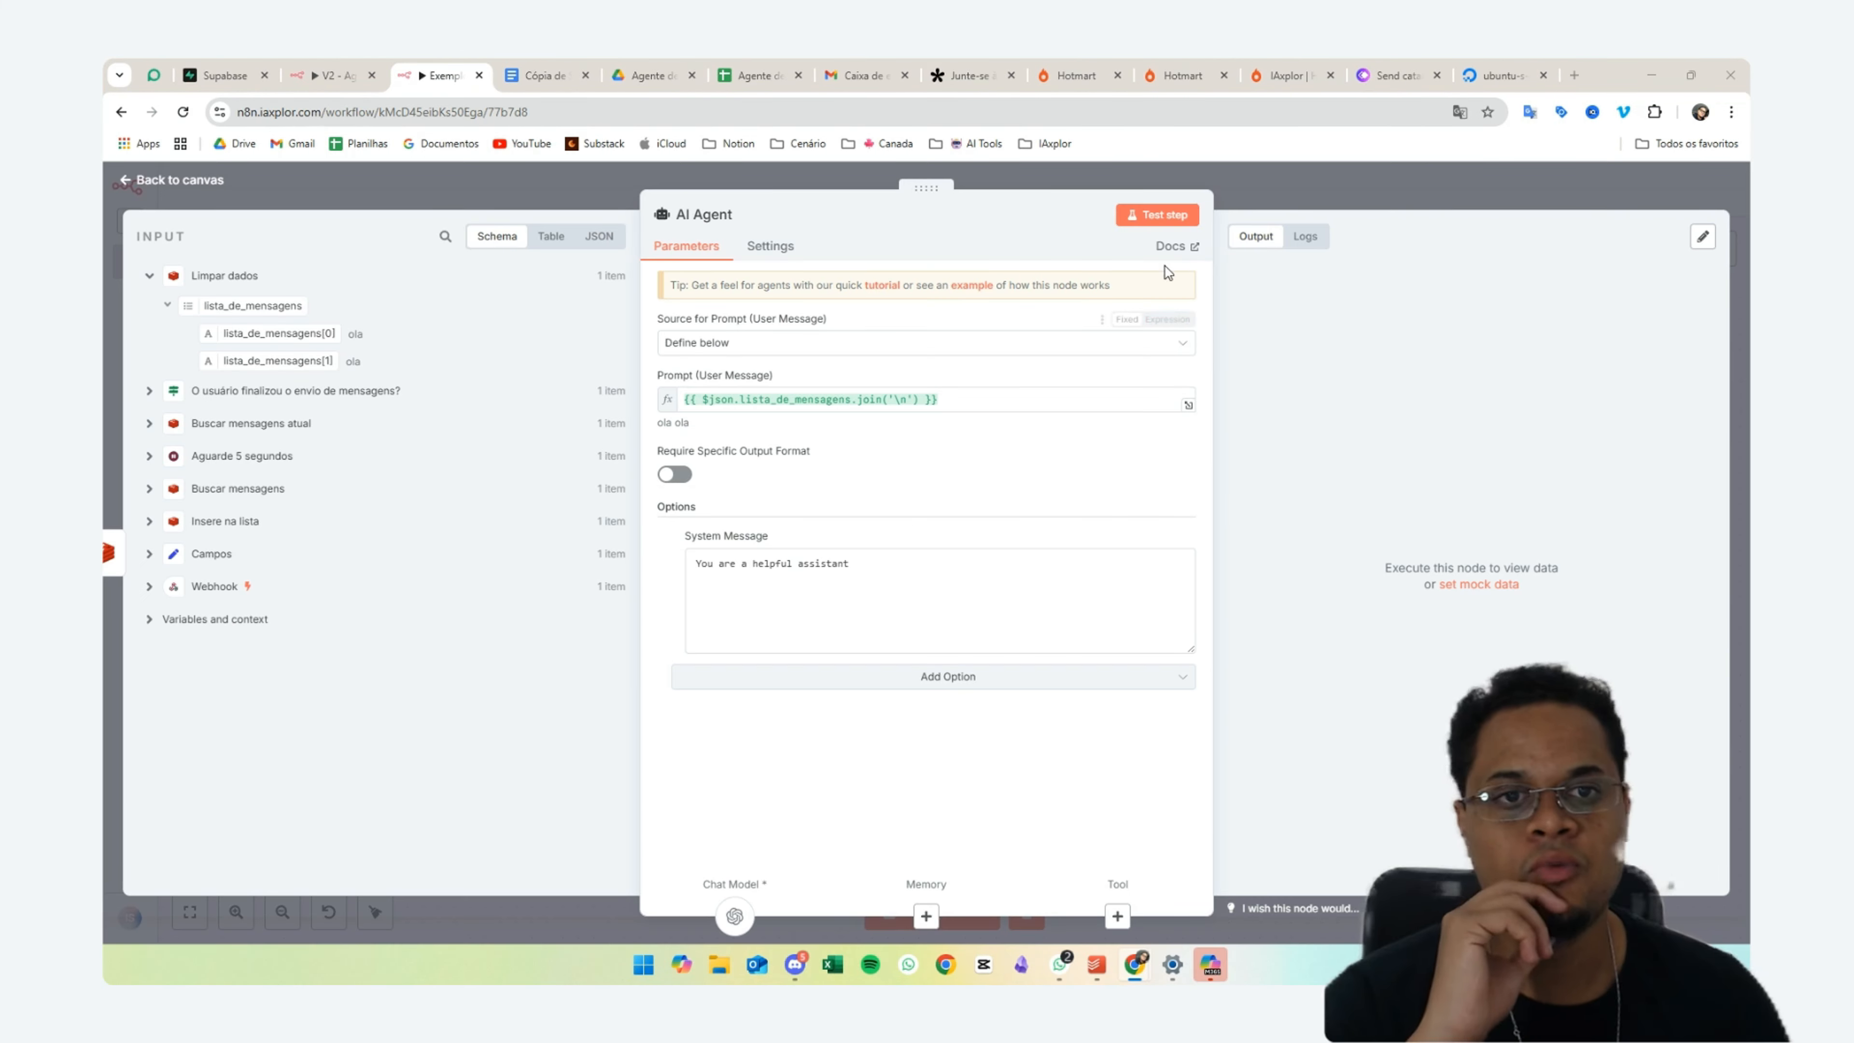
- Test the AI Agent node and examine how its prompt joins the collected messages, returning to the full workflow
left_click(1157, 216)
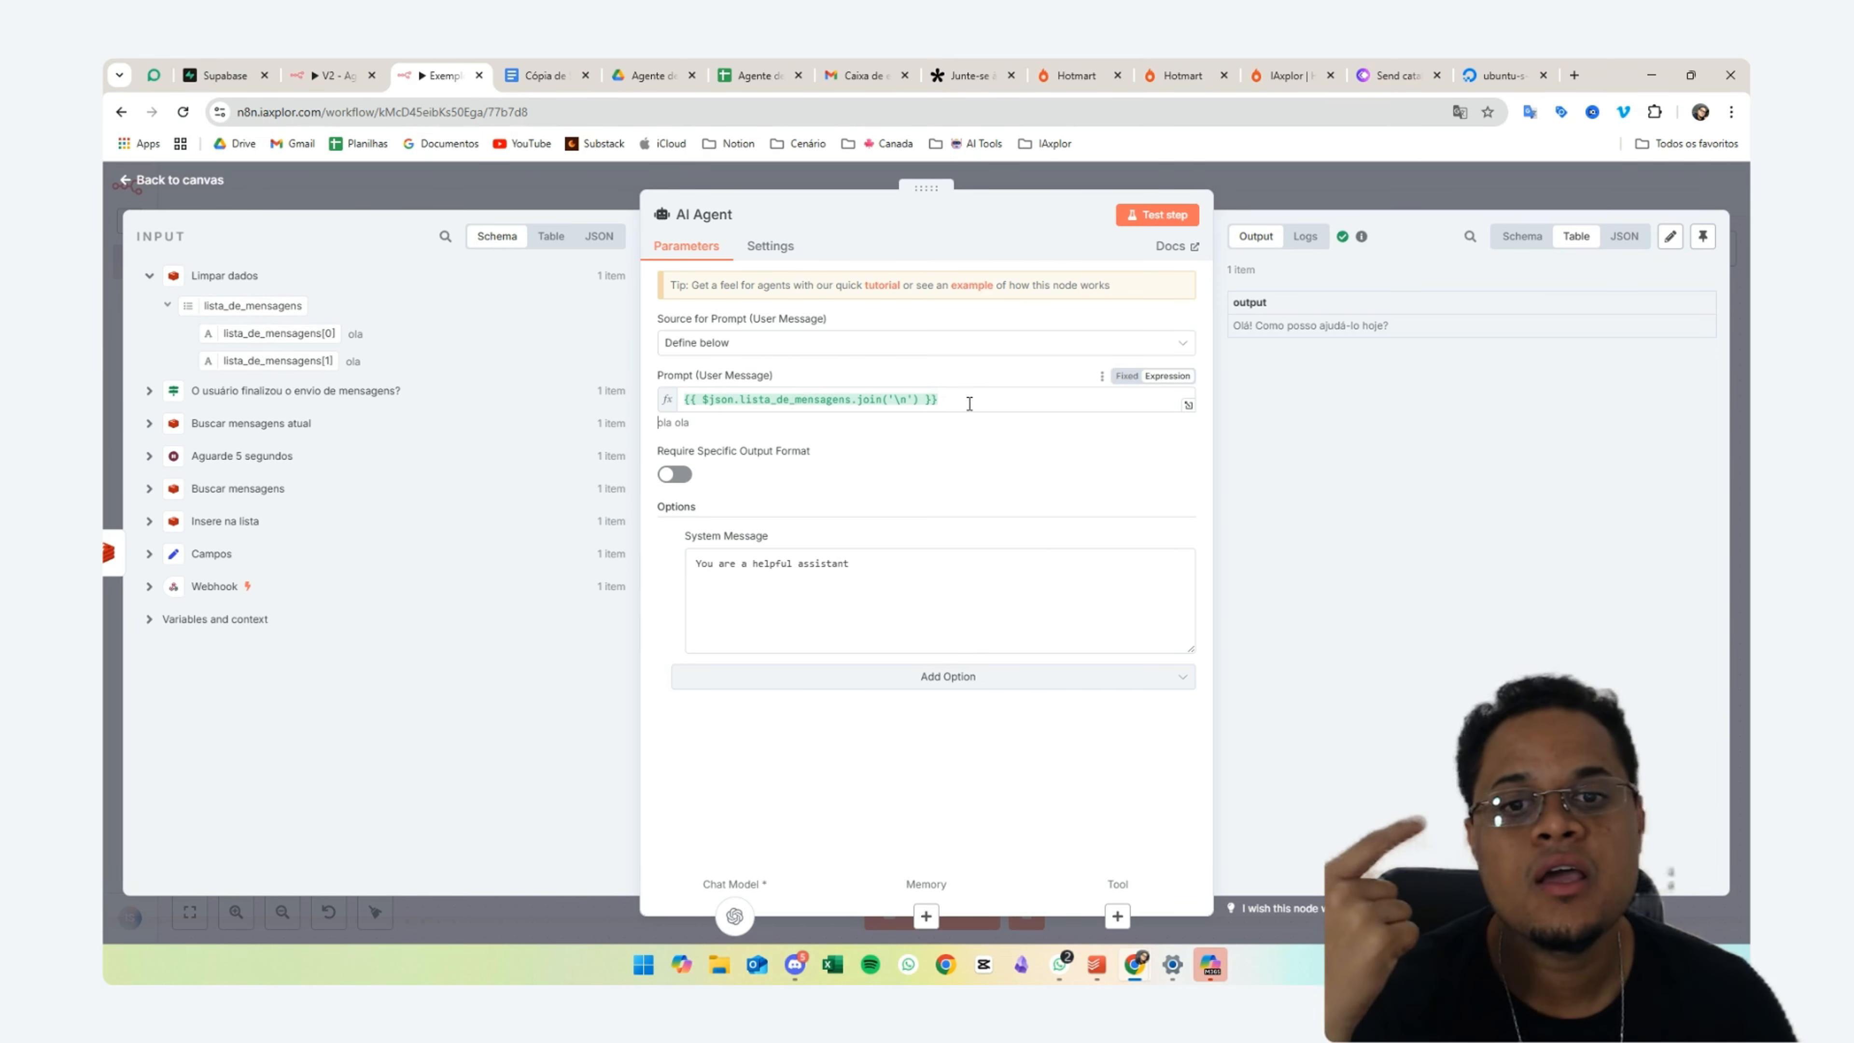
left_click(1001, 395)
key("ctrl+a")
left_click(931, 371)
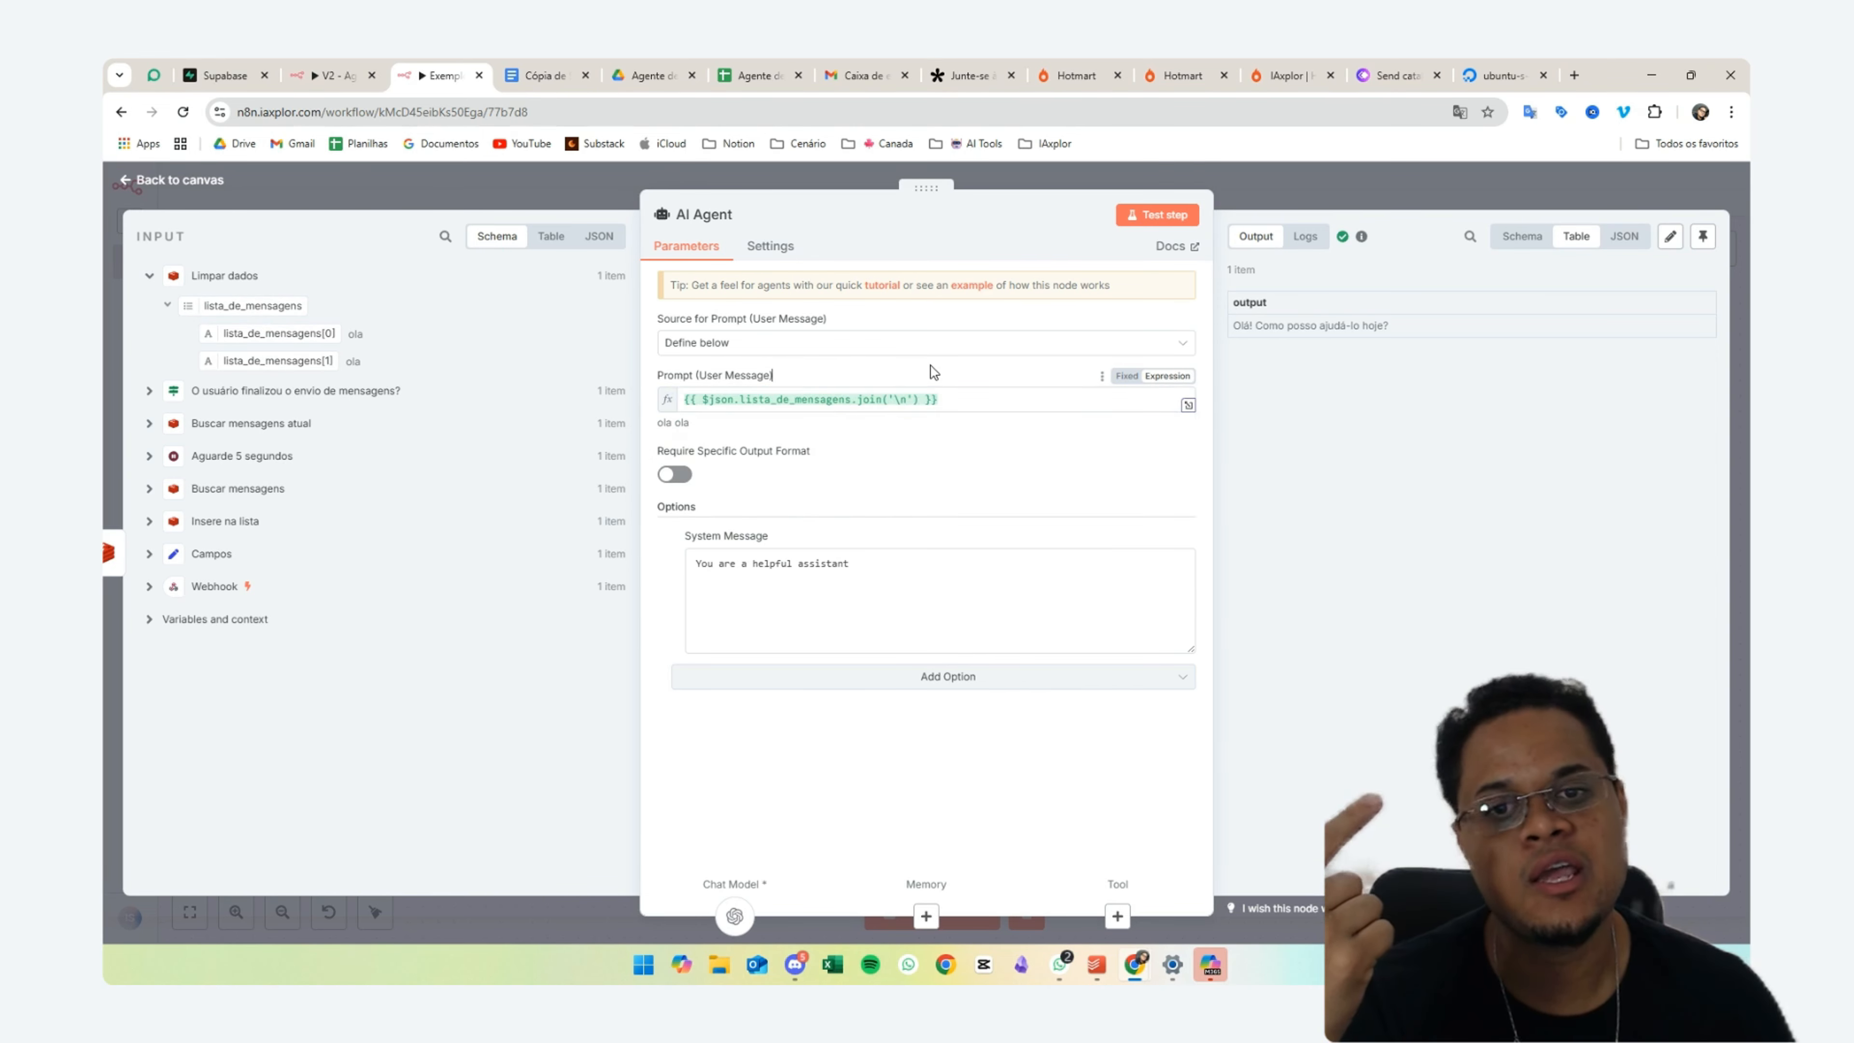
double_click(864, 403)
left_click_drag(908, 401, 895, 402)
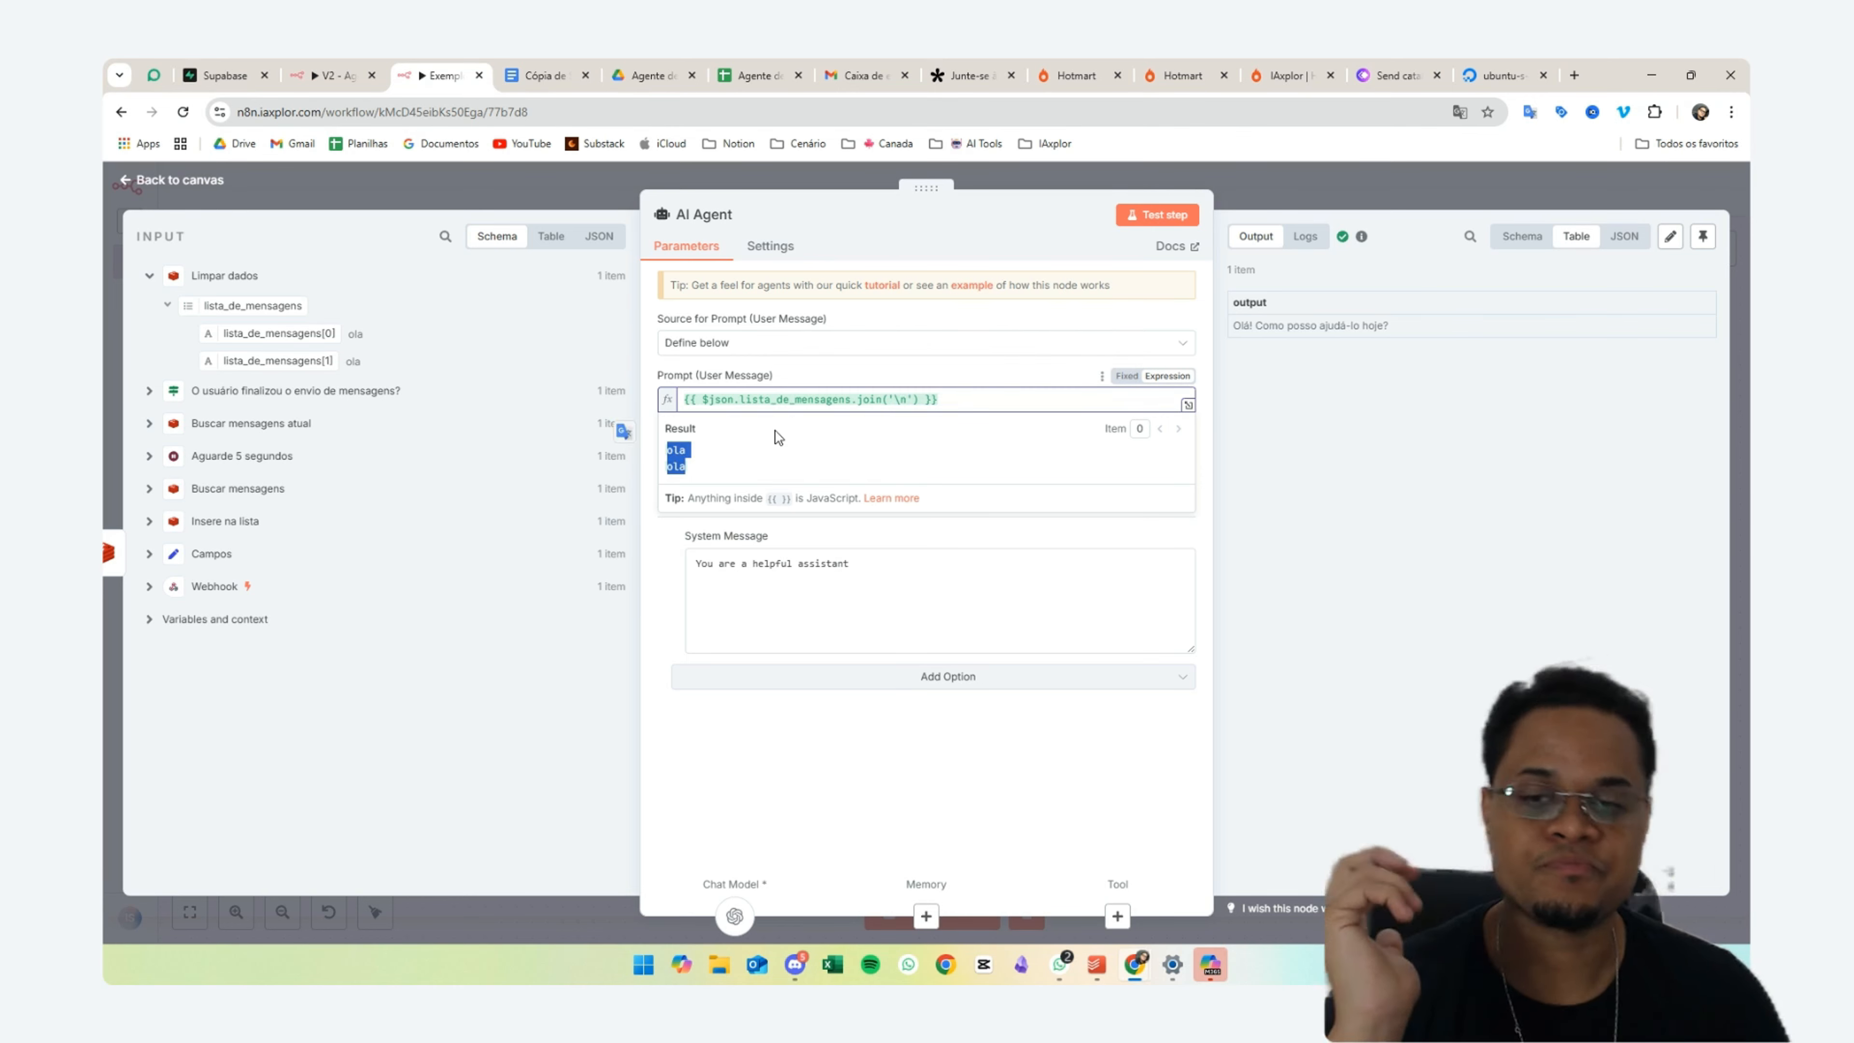
triple_click(850, 407)
left_click(712, 462)
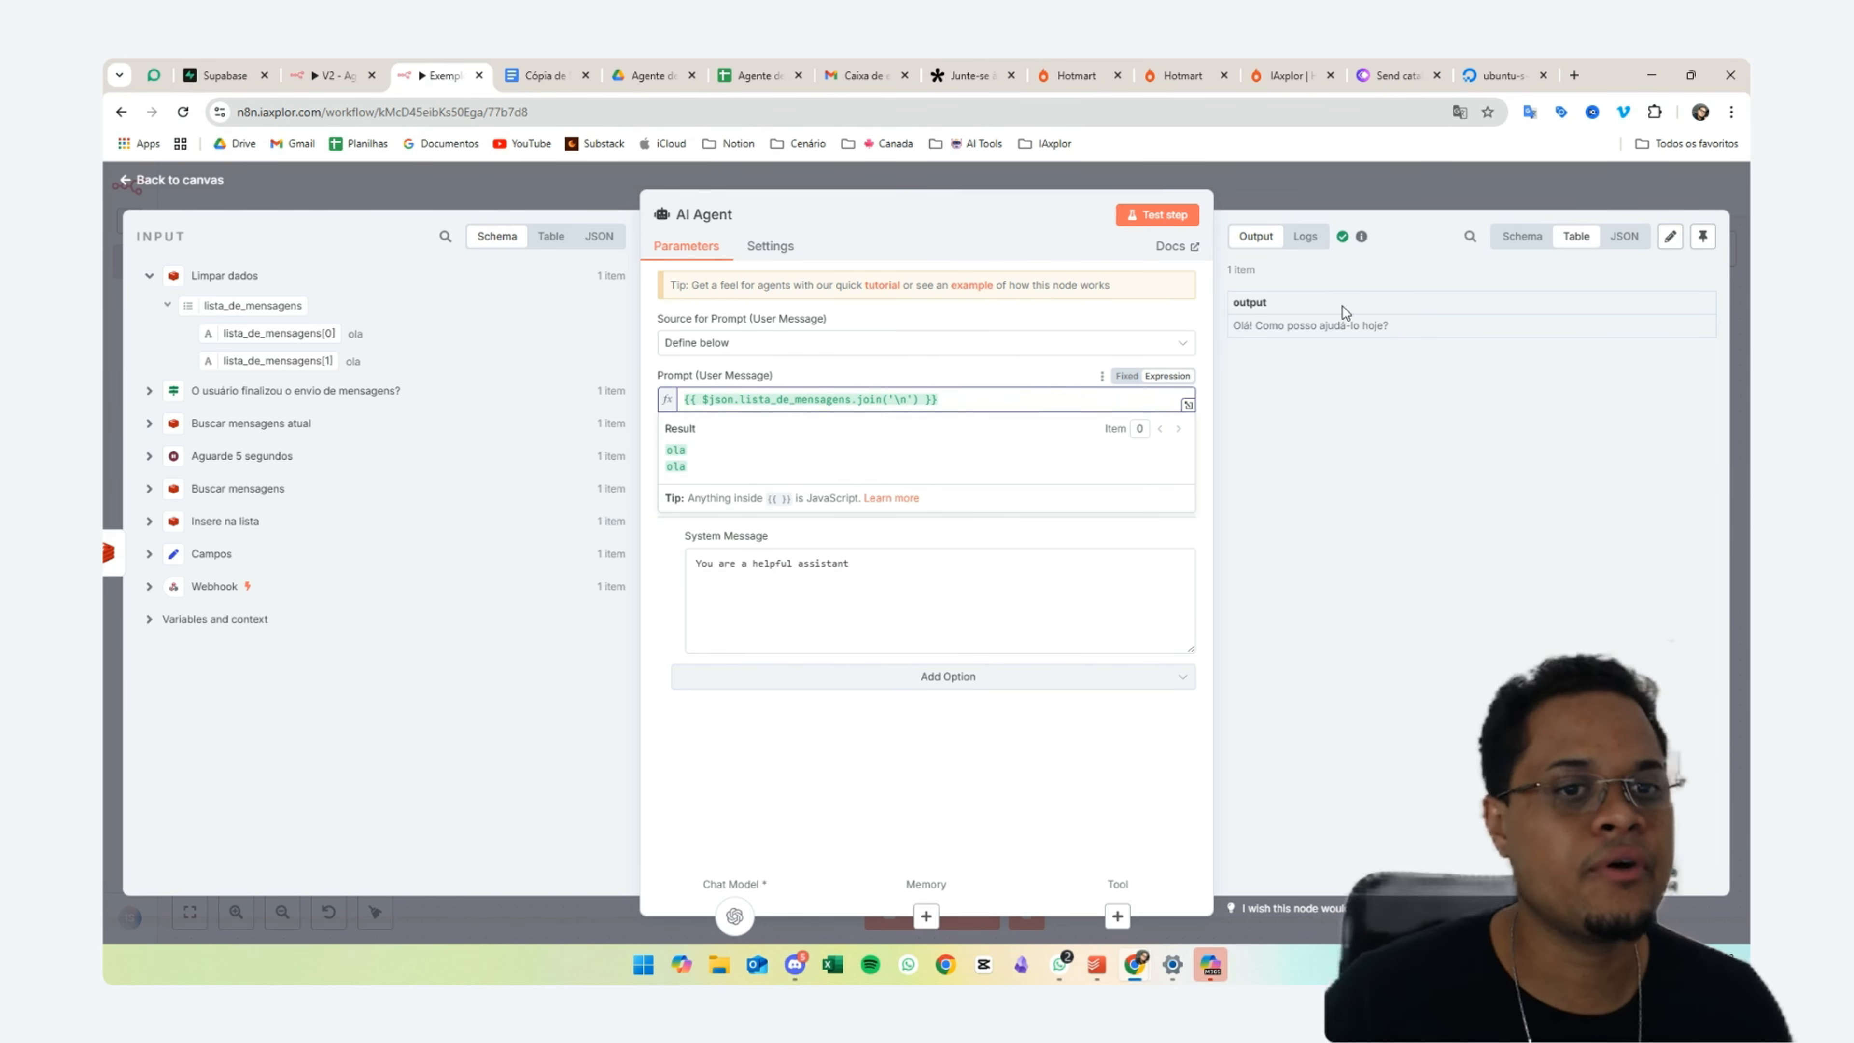
left_click(599, 192)
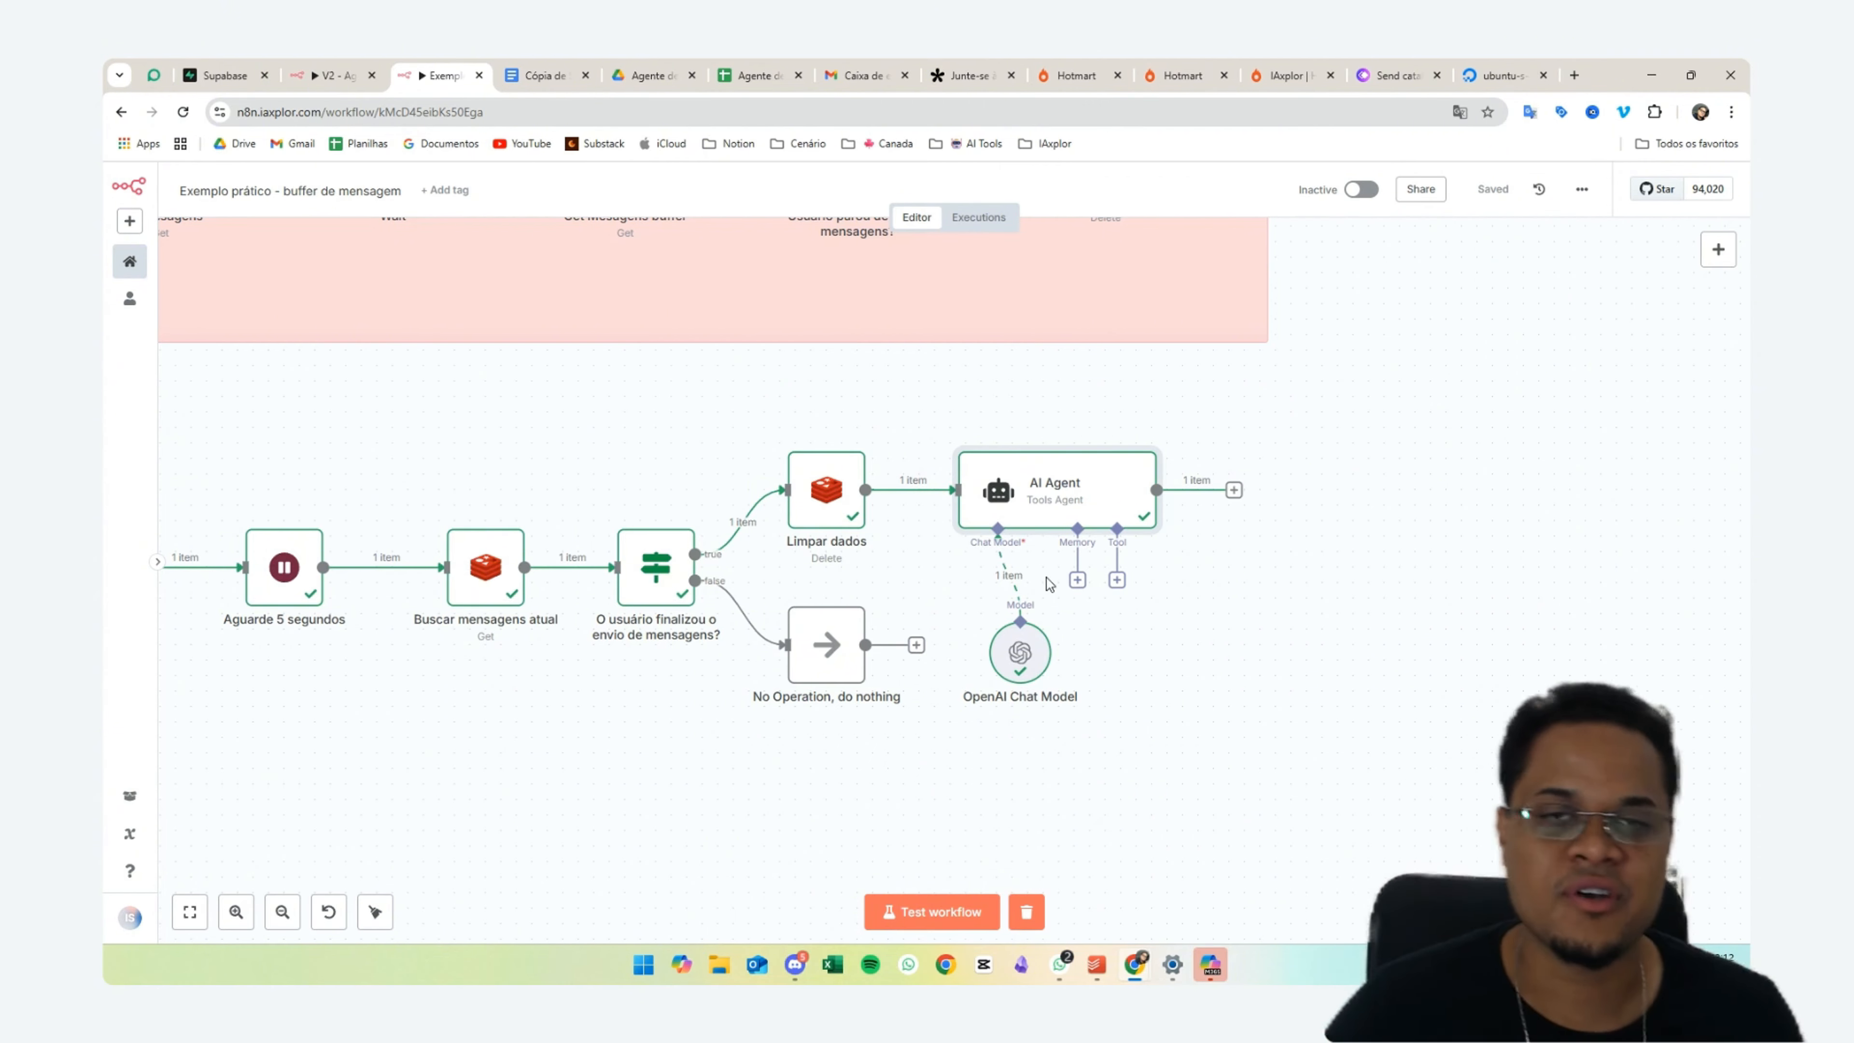
key("1")
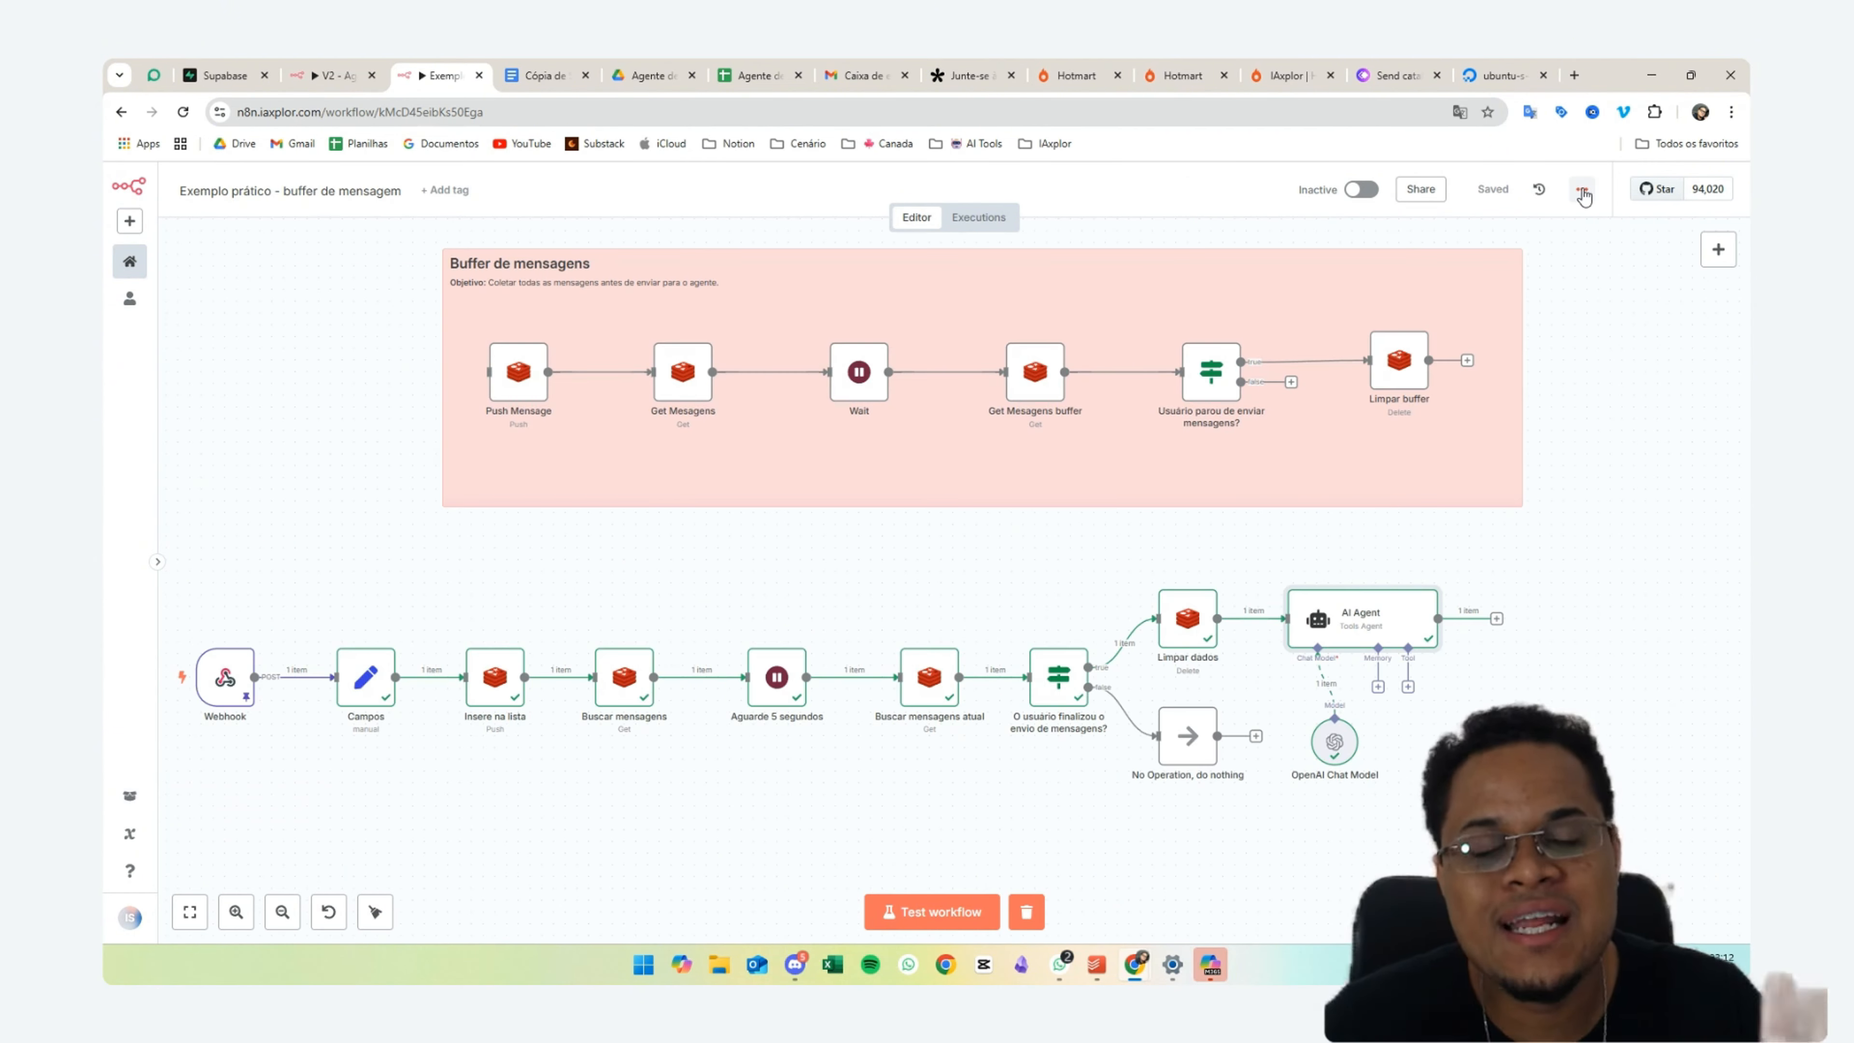